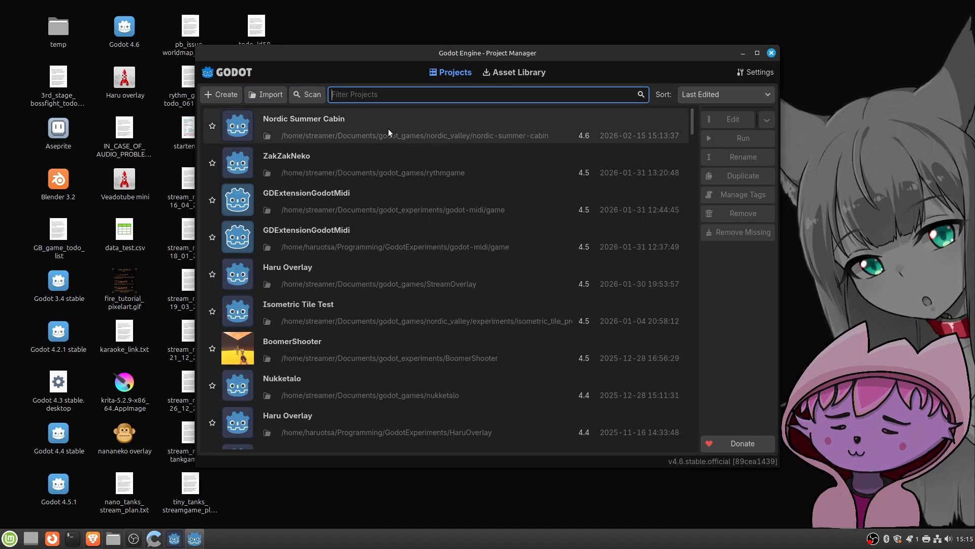
# Step: Open the Nordic Summer Cabin project and view the cabin area of its tilemap test scene
pyautogui.doubleClick(388, 132)
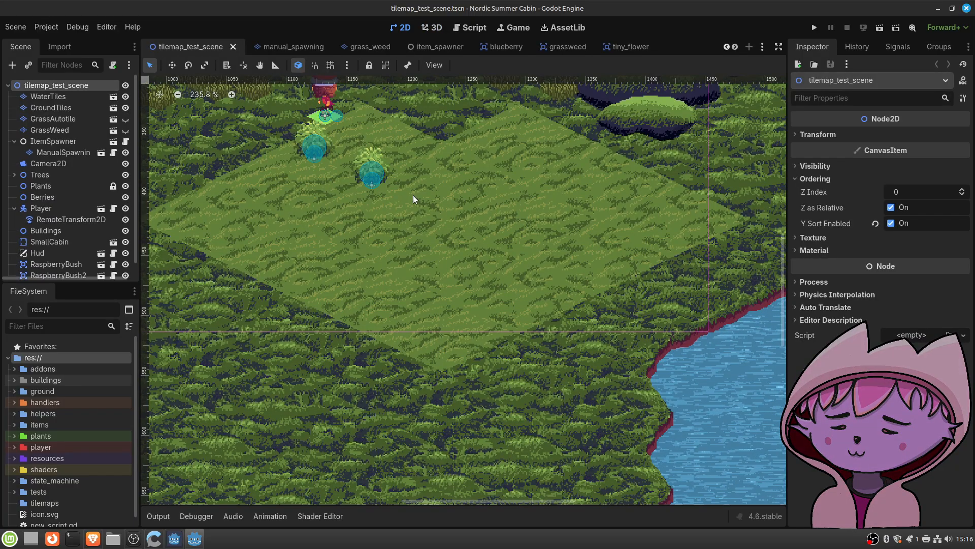
pyautogui.scroll(-6, 405, 181)
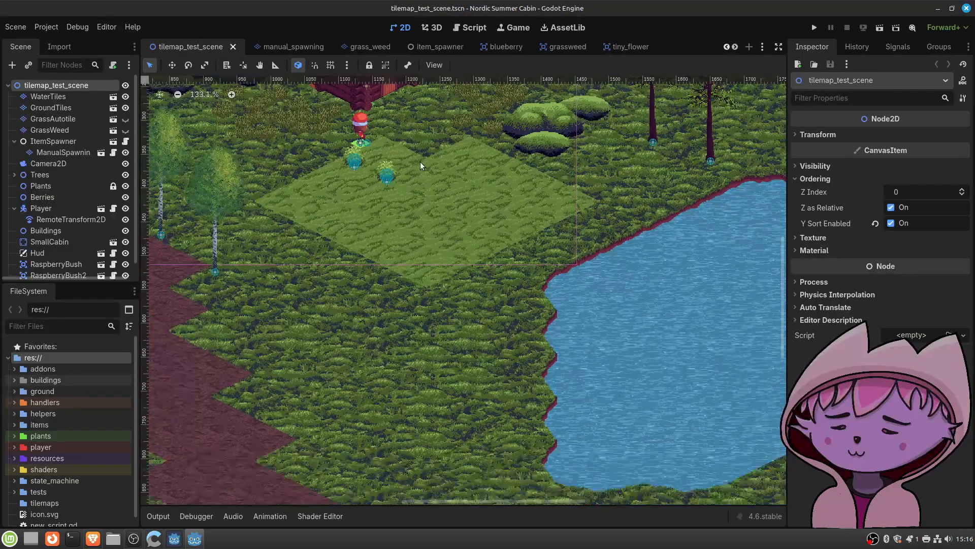
pyautogui.moveTo(414, 168); pyautogui.dragTo(386, 247, button='middle')
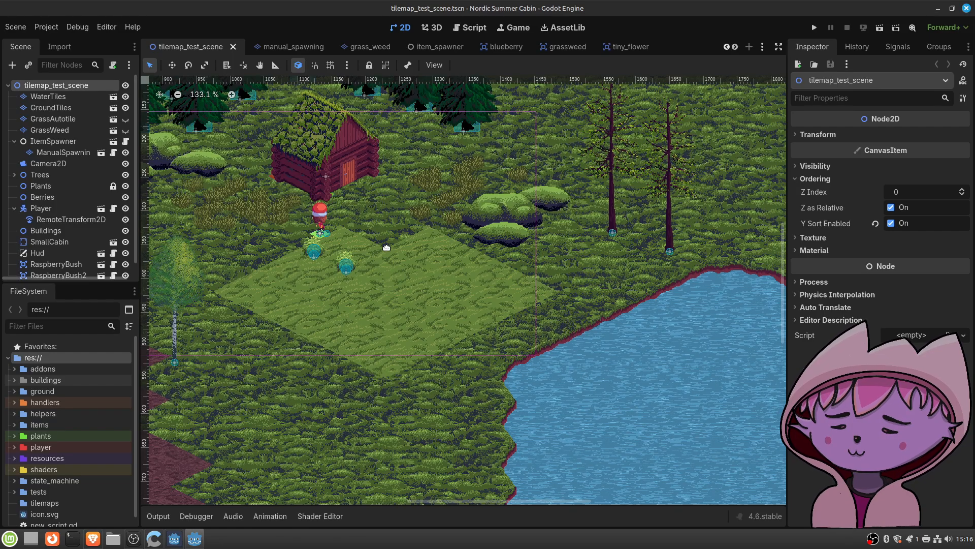
pyautogui.moveTo(386, 248); pyautogui.dragTo(376, 255, button='middle')
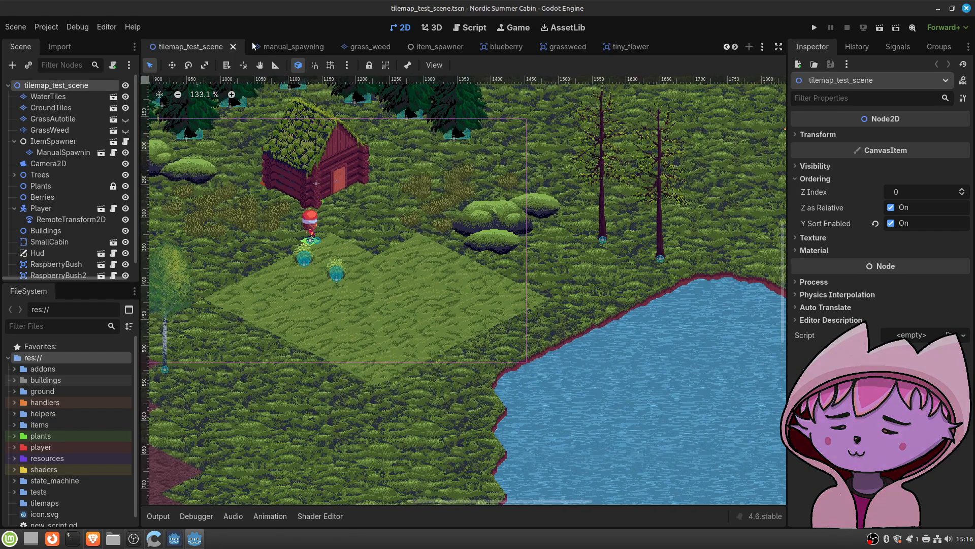
# Step: Open the scene tilemap_test_scene2.tscn from the project's tests folder
pyautogui.scroll(-1, 68, 408)
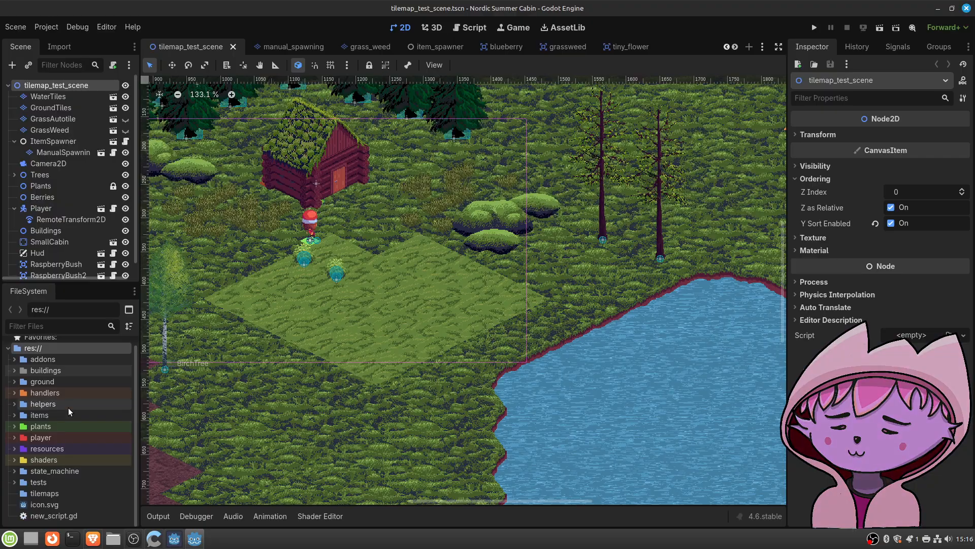
pyautogui.click(14, 470)
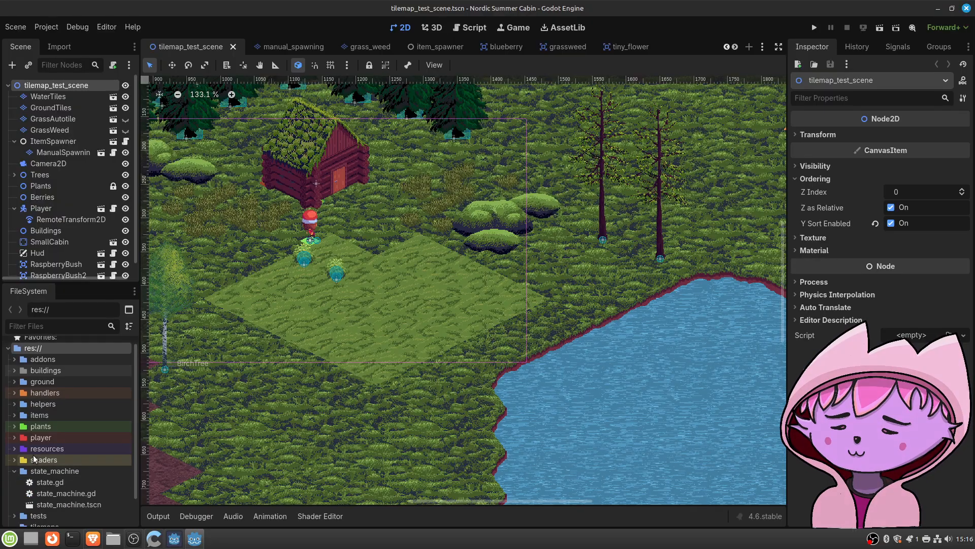
pyautogui.click(14, 469)
pyautogui.click(14, 482)
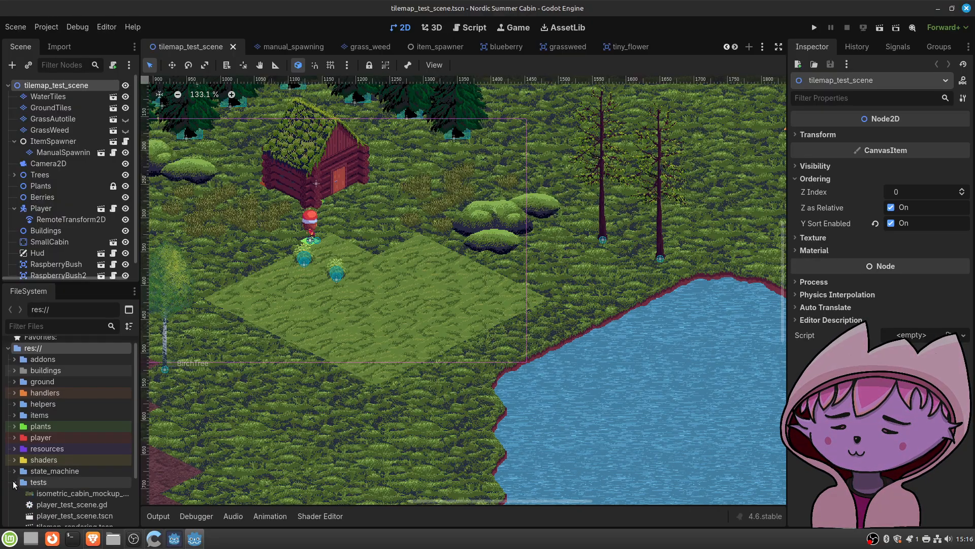
pyautogui.scroll(-3, 32, 450)
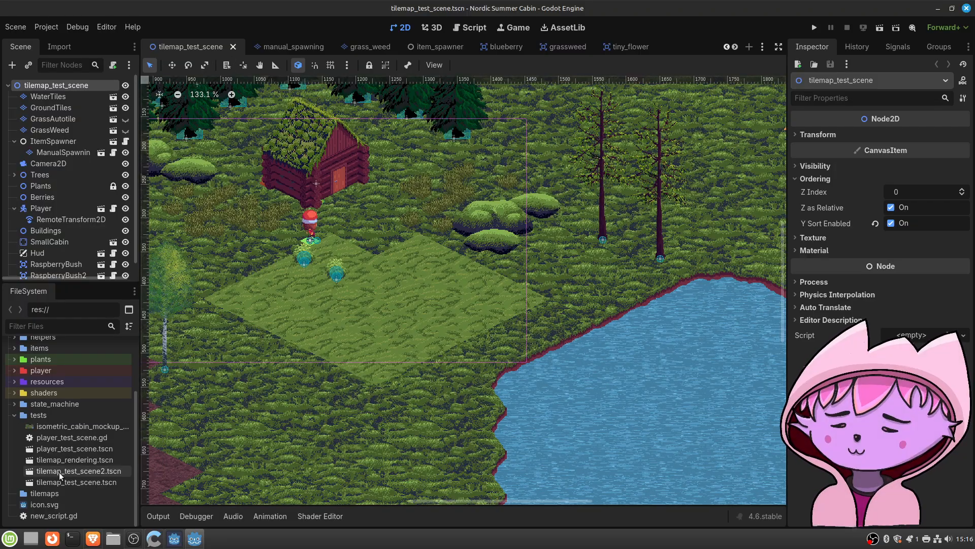
pyautogui.doubleClick(90, 474)
pyautogui.moveTo(589, 312); pyautogui.dragTo(279, 305, button='middle')
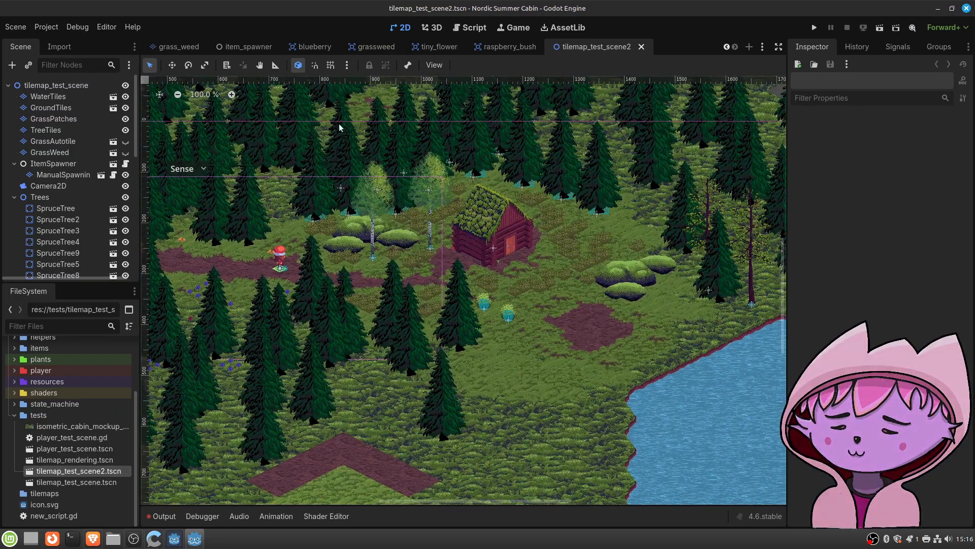
# Step: Close the tilemap_test_scene scene and return to tilemap_test_scene2
pyautogui.click(727, 48)
pyautogui.click(727, 47)
pyautogui.click(726, 47)
pyautogui.click(727, 47)
pyautogui.click(317, 47)
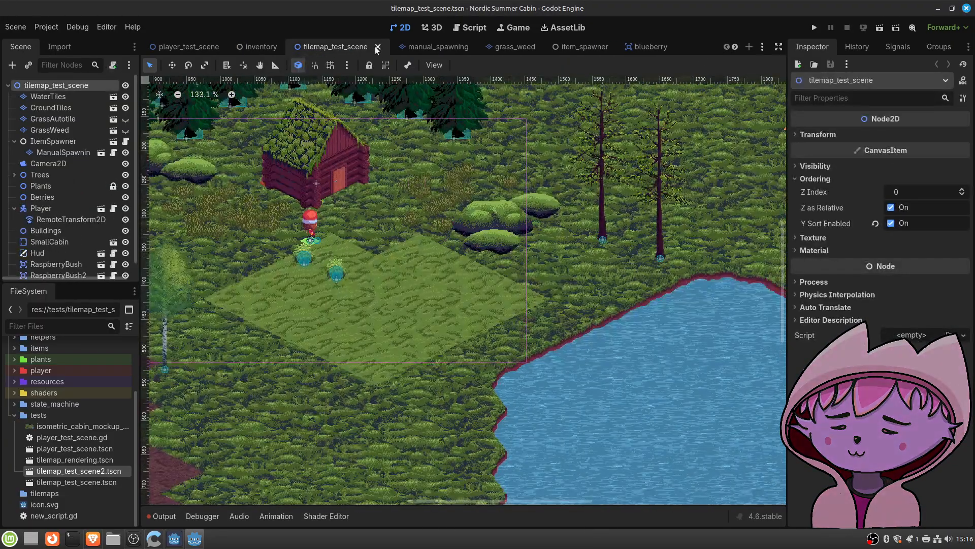
pyautogui.click(378, 47)
pyautogui.click(735, 47)
pyautogui.click(735, 46)
pyautogui.click(735, 47)
pyautogui.click(594, 47)
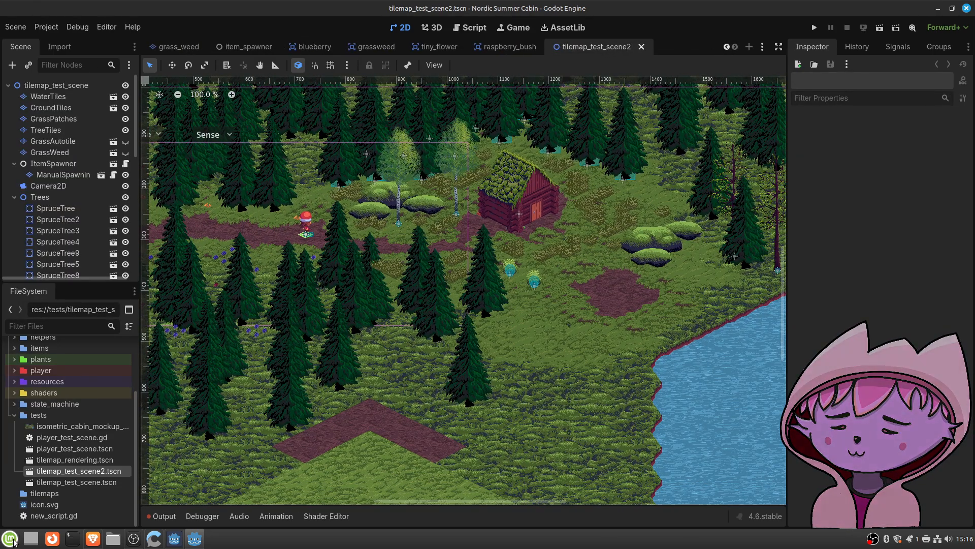
# Step: Launch Text Editor with a blank document and move its window clear of the screen's upper edge
pyautogui.click(13, 538)
pyautogui.write('edit')
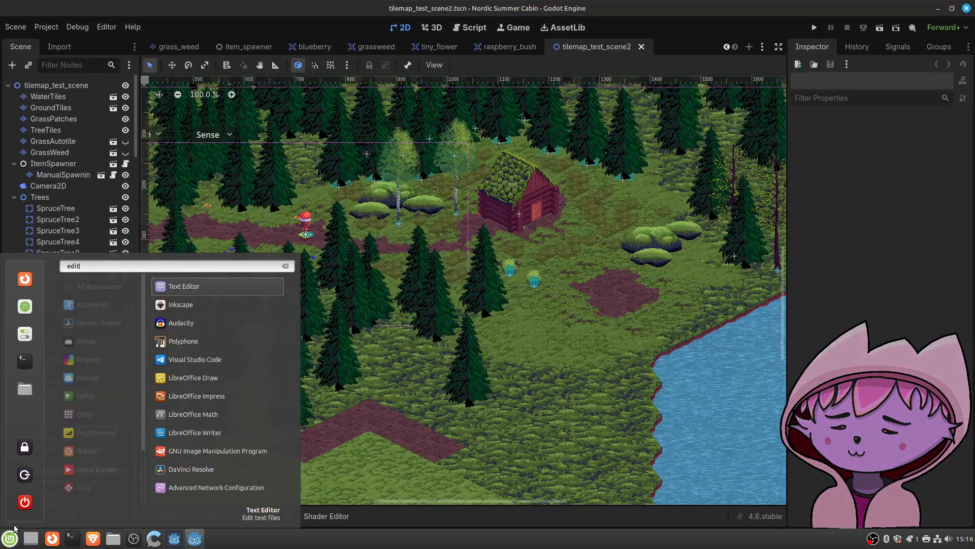
pyautogui.press('Return')
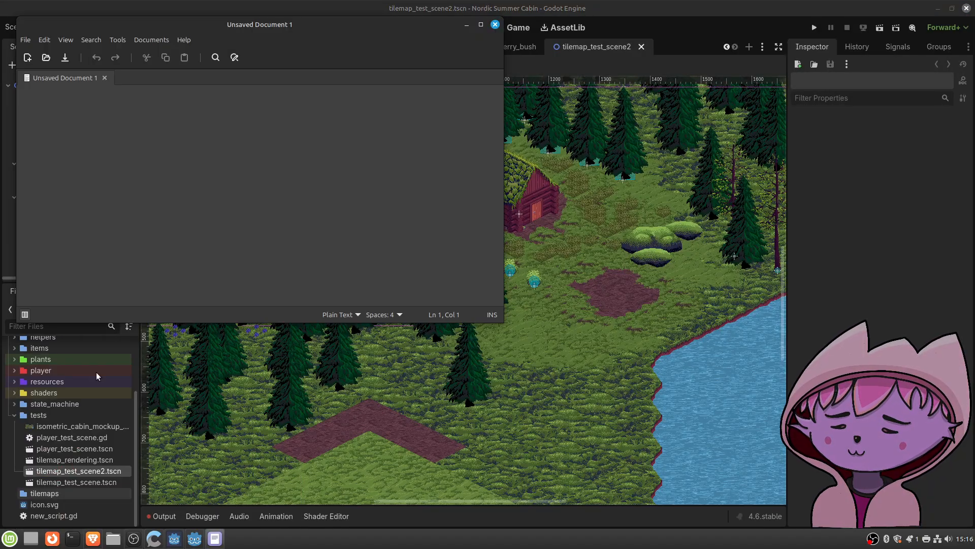
pyautogui.moveTo(295, 48); pyautogui.dragTo(358, 109)
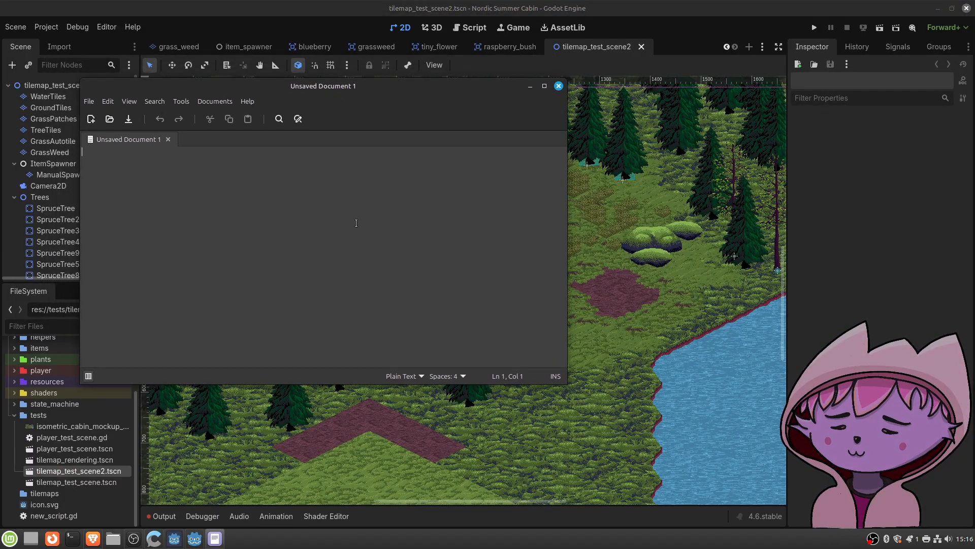
# Step: Write the heading "Stream 15.2.2026:" in the blank document, followed by an empty line
pyautogui.write('Stream 15.0')
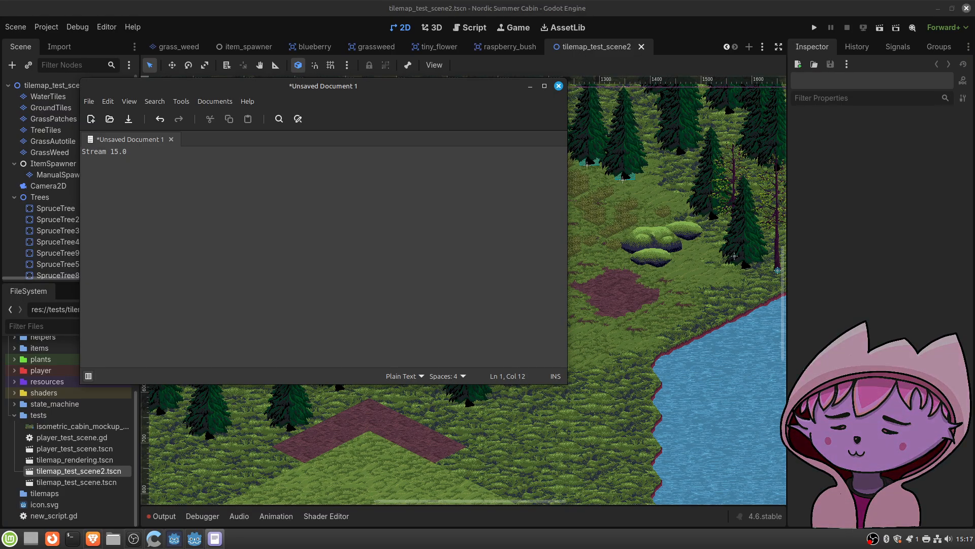
pyautogui.press('BackSpace')
pyautogui.write('2.')
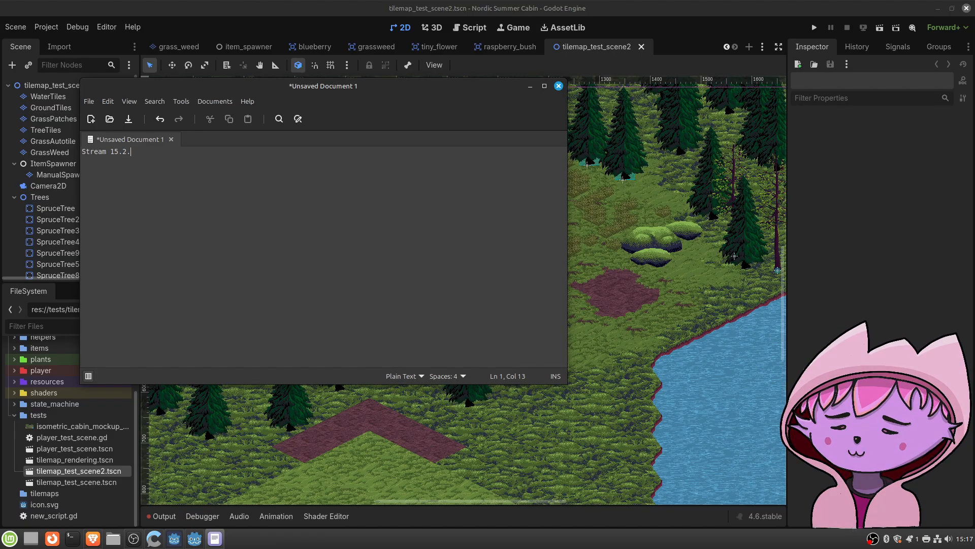
pyautogui.write('2026:')
pyautogui.press('Return')
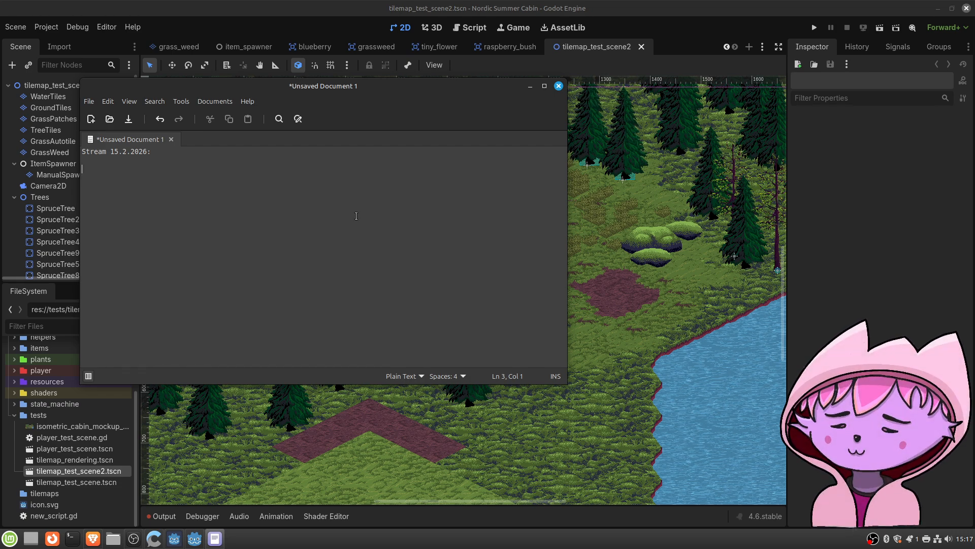
# Step: Switch to Godot and examine the cabin clearing and its surroundings in tilemap_test_scene2
pyautogui.click(374, 5)
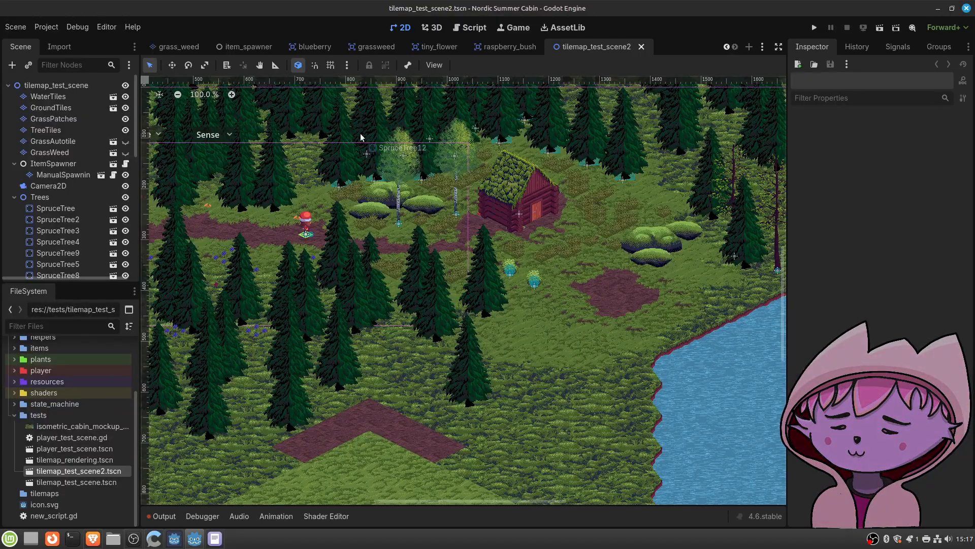
pyautogui.moveTo(310, 170); pyautogui.dragTo(327, 199, button='middle')
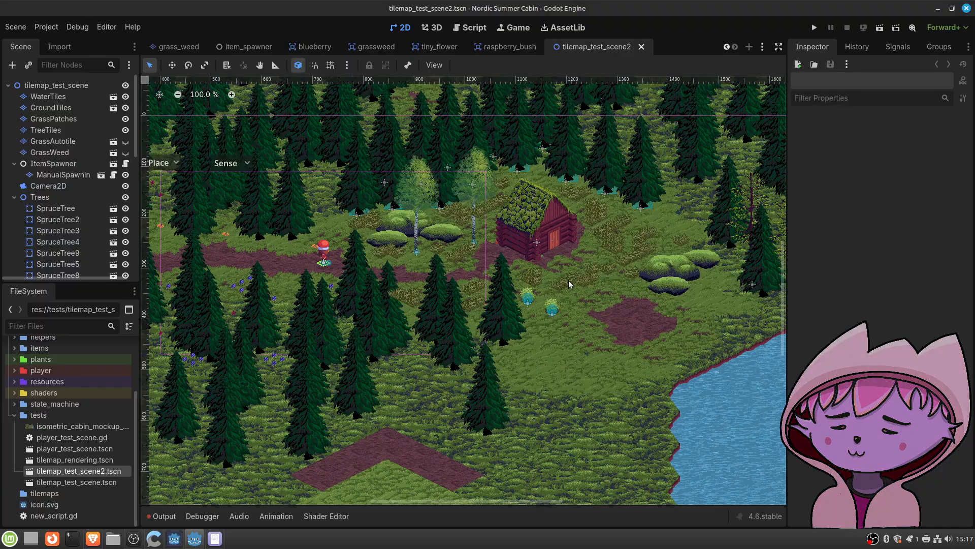
pyautogui.scroll(-2, 569, 279)
pyautogui.moveTo(567, 291); pyautogui.dragTo(574, 268, button='middle')
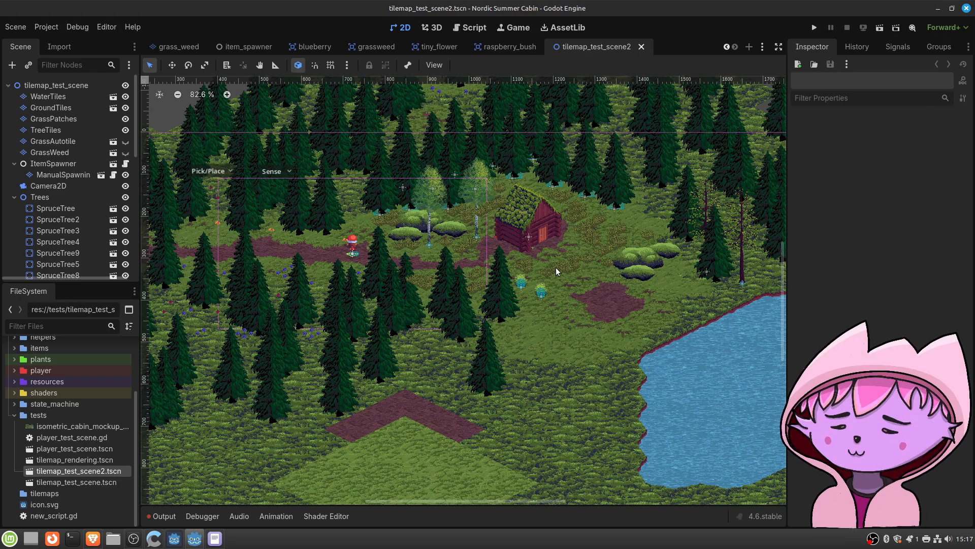
pyautogui.scroll(5, 556, 267)
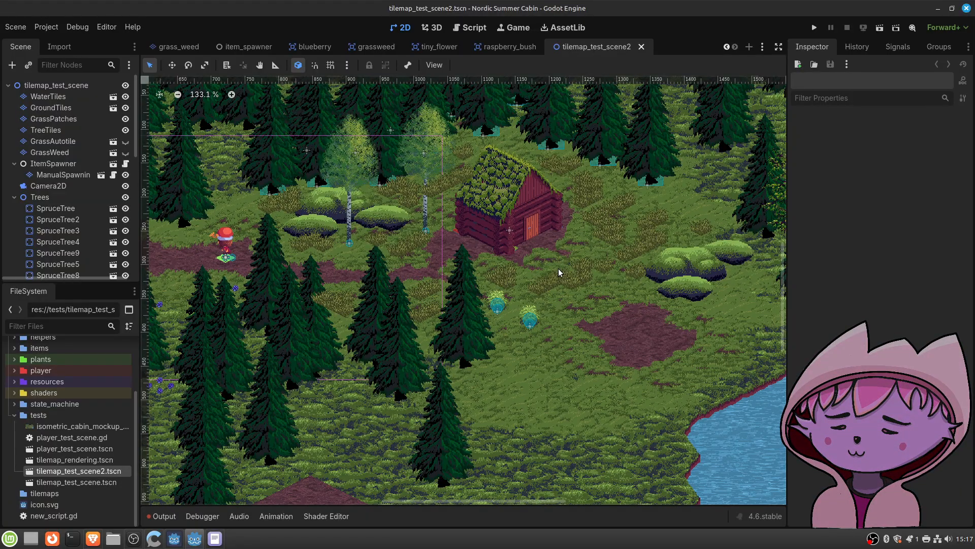
pyautogui.moveTo(579, 291); pyautogui.dragTo(553, 279, button='middle')
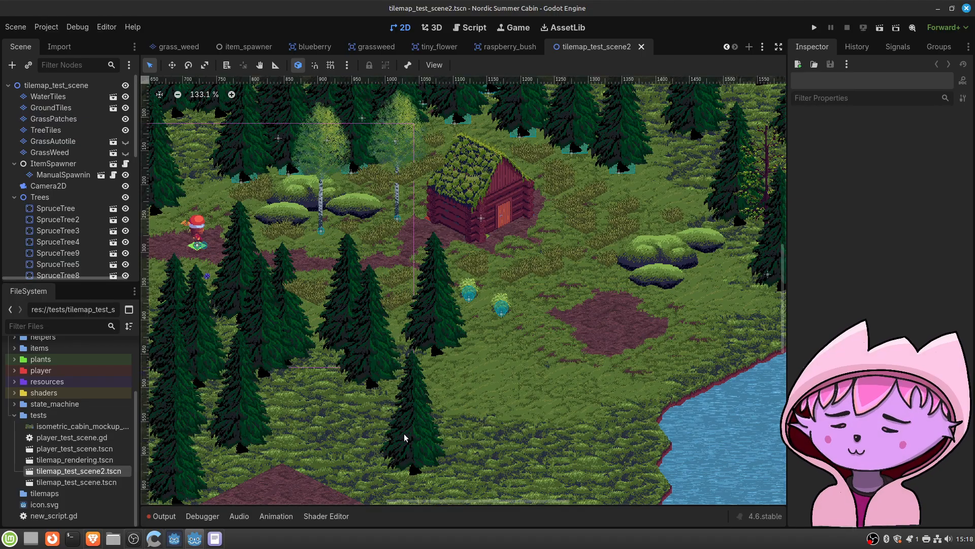
# Step: Switch to Text Editor and change the heading to "Stream 15.2.2026 Goals:"
pyautogui.moveTo(217, 537)
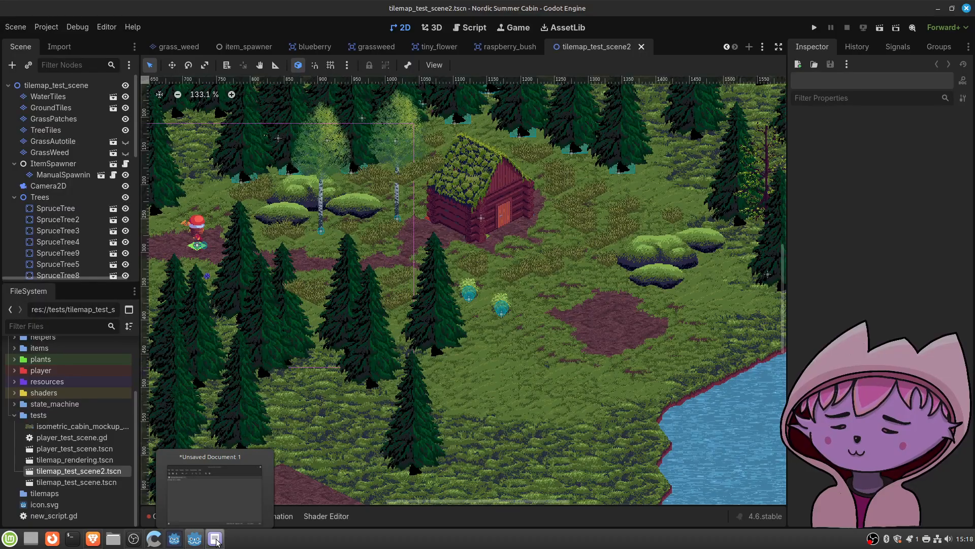
pyautogui.click(215, 539)
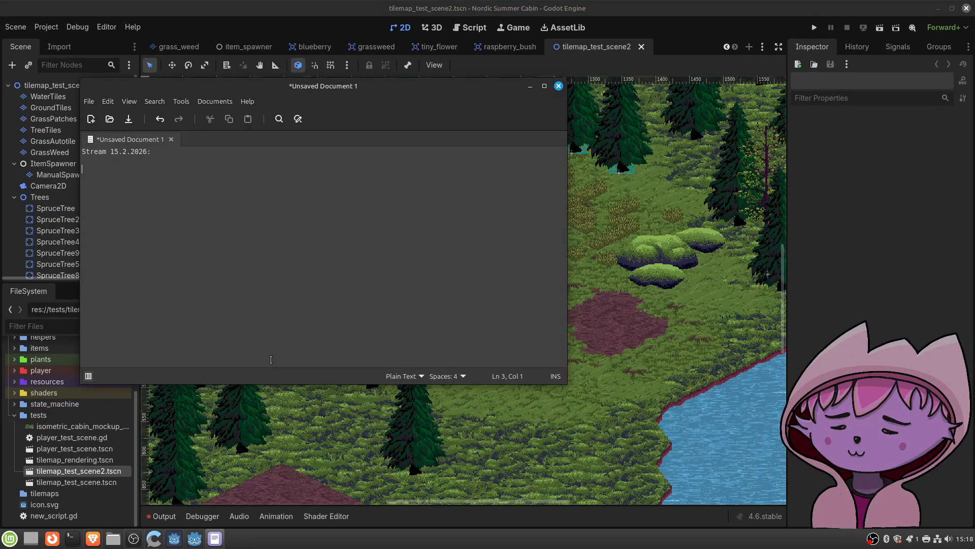
pyautogui.write('Goals:')
pyautogui.press('BackSpace')
pyautogui.press('BackSpace')
pyautogui.press('BackSpace')
pyautogui.press('BackSpace')
pyautogui.press('BackSpace')
pyautogui.press('BackSpace')
pyautogui.press('BackSpace')
pyautogui.write('Goals:')
# Step: Add the goal "- Implement a fire place:" below the heading, leaving an empty line between them
pyautogui.press('Return')
pyautogui.press('Return')
pyautogui.write('- Implemen')
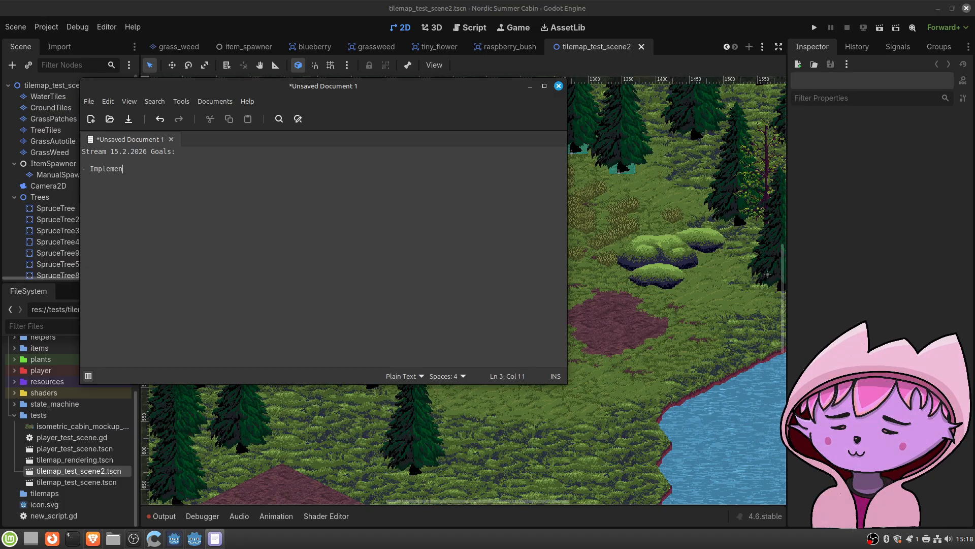
pyautogui.write('t a fire place:')
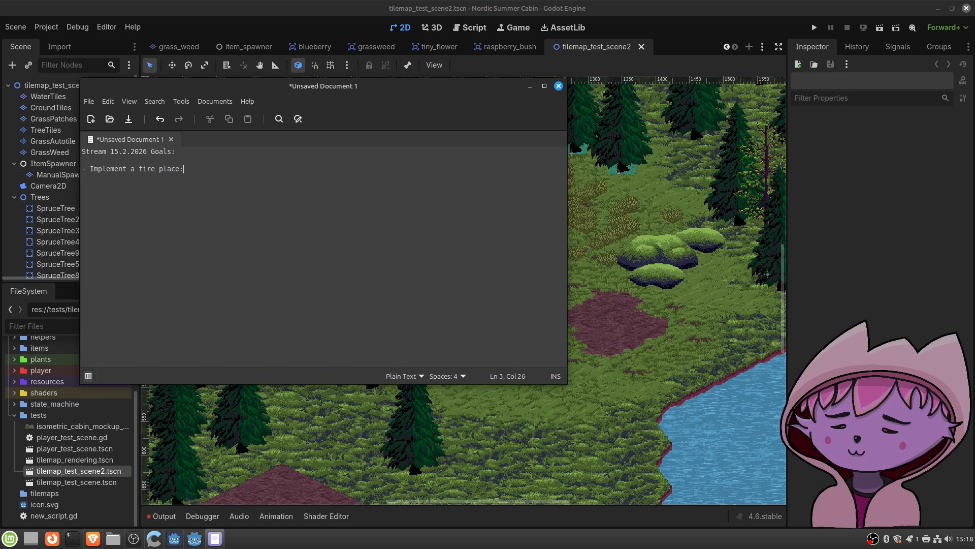
# Step: Add the indented sub-items "* Import mock-up fire place" and "* Create Godot scene" under the fire place goal
pyautogui.press('Return')
pyautogui.write('* ')
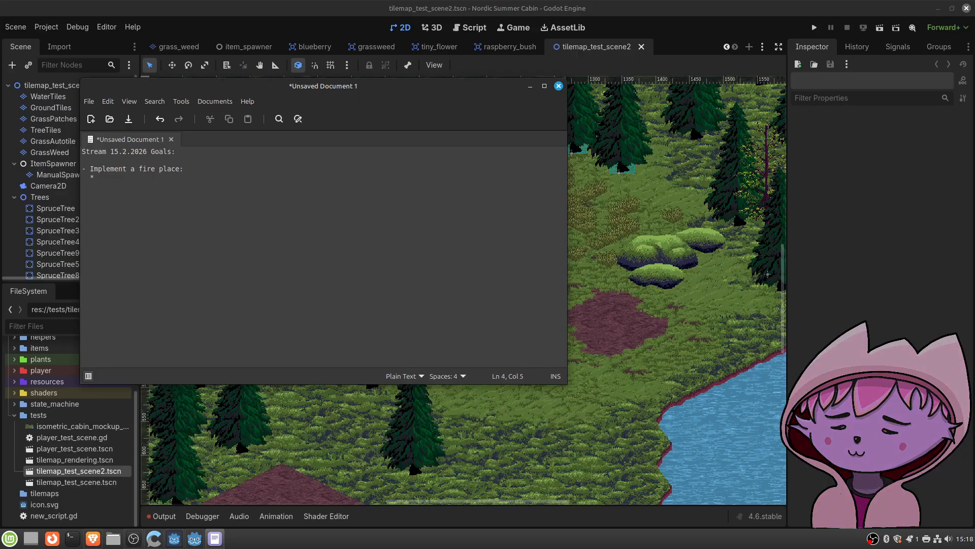
pyautogui.write('Imp')
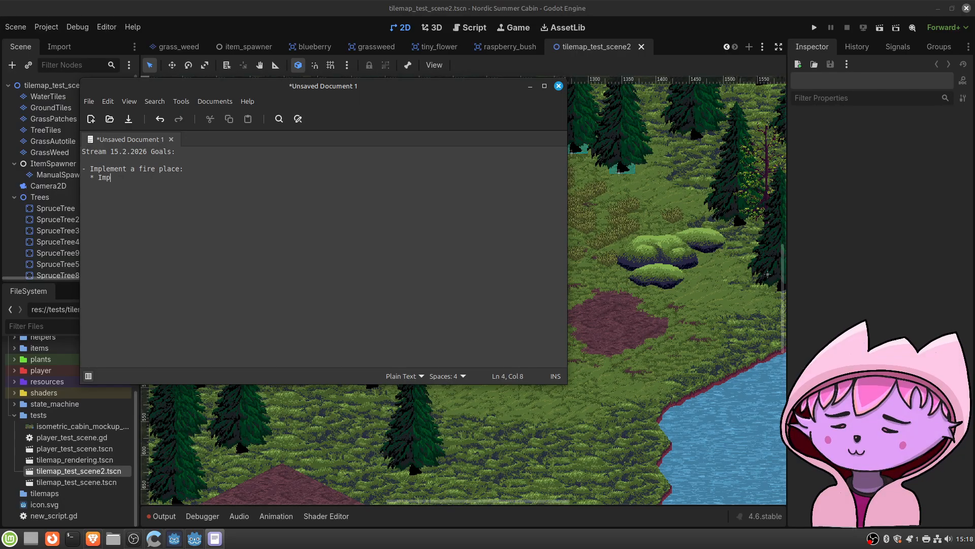
pyautogui.write('ort mock-up fire place')
pyautogui.press('Return')
pyautogui.write('* Create G')
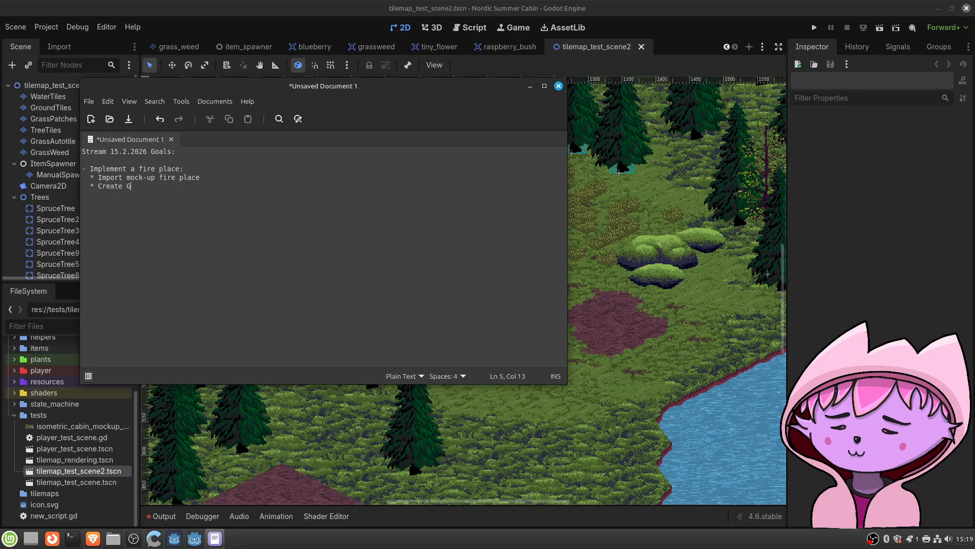
pyautogui.write('odot scene')
# Step: Add the indented sub-item "* Add smoke particles" below the Godot scene entry
pyautogui.press('Return')
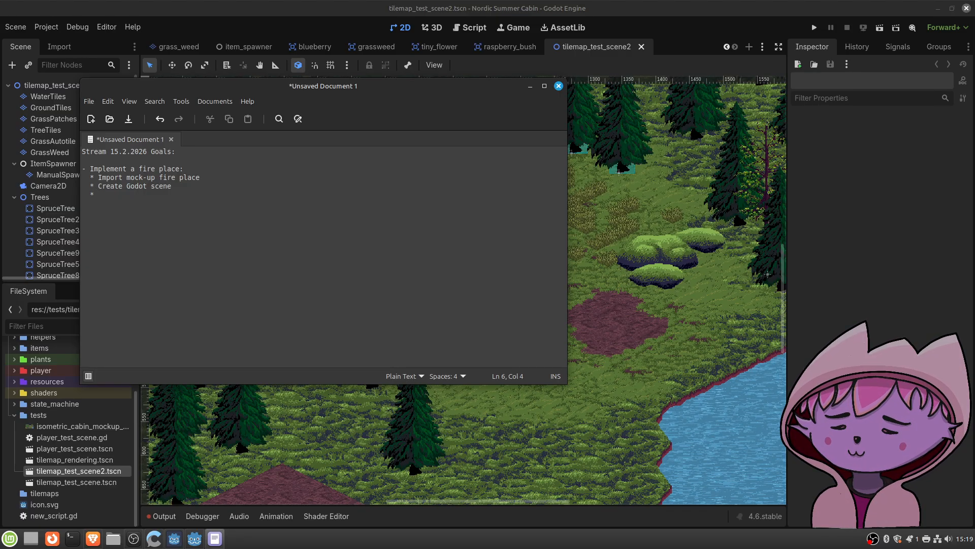
pyautogui.press('BackSpace')
pyautogui.write('*')
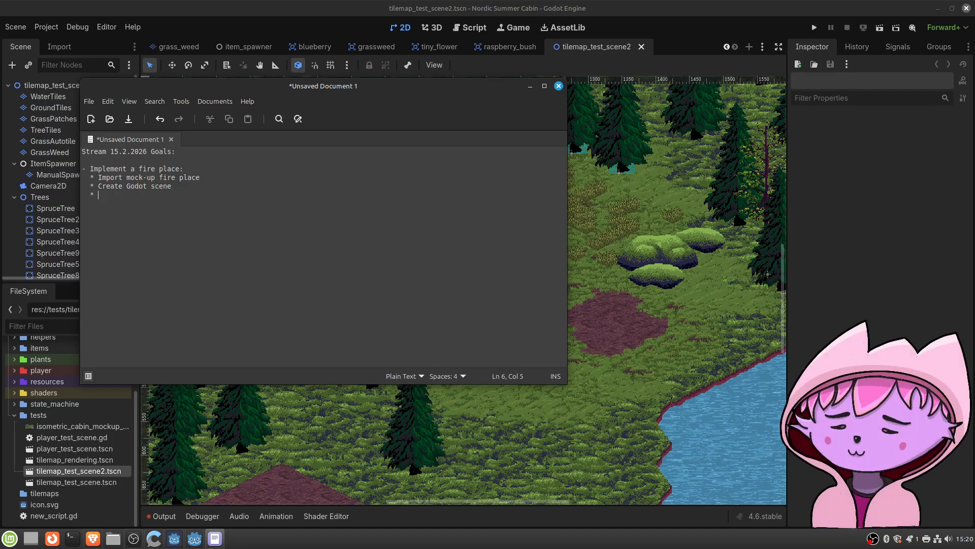
pyautogui.write('S')
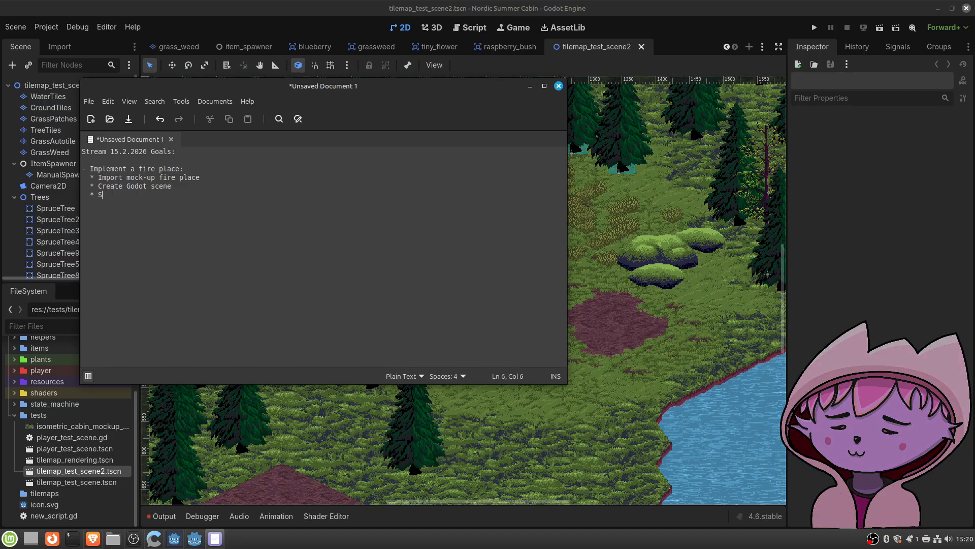
pyautogui.press('BackSpace')
pyautogui.write('Add smoke particles')
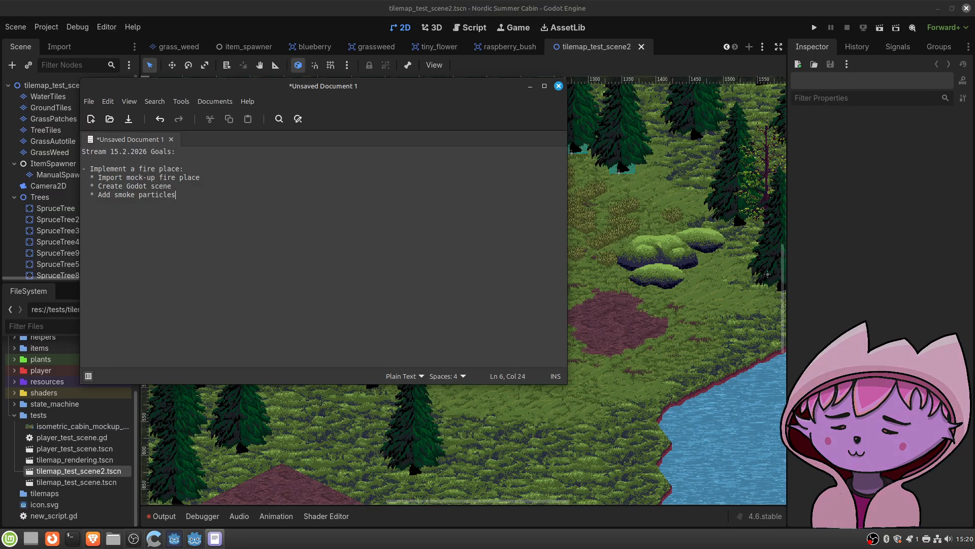
# Step: Add the indented sub-item "* Place holder fire animation" below the smoke particles entry
pyautogui.press('Return')
pyautogui.write('* ')
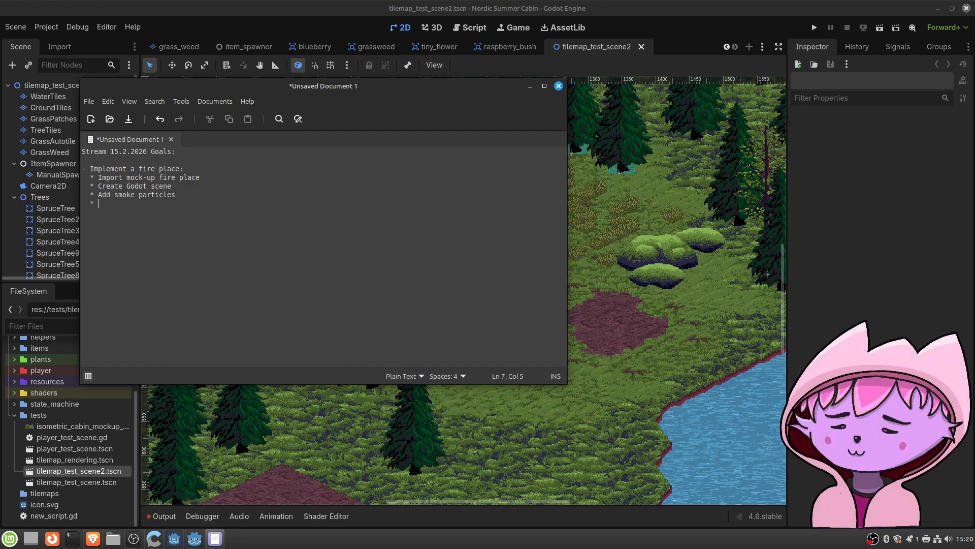
pyautogui.write('Place ho')
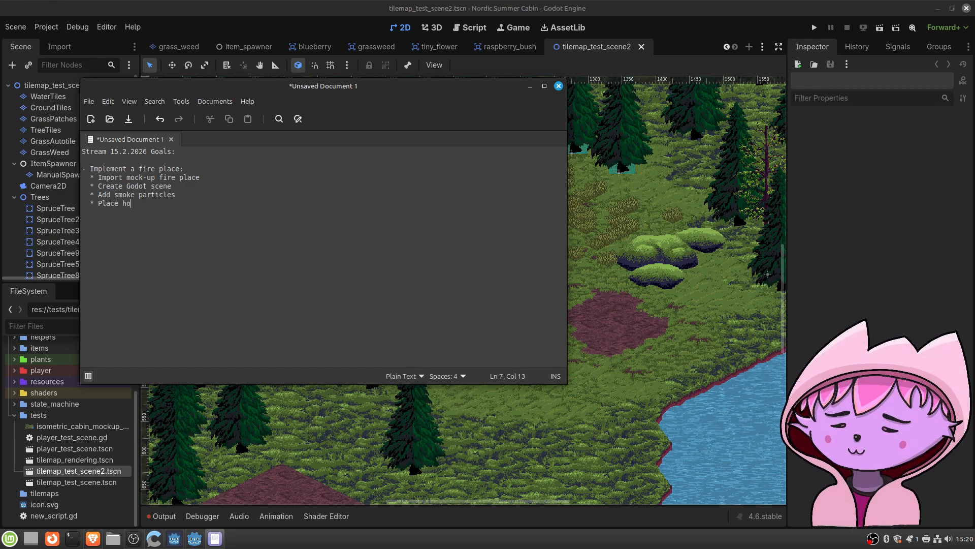
pyautogui.write('lder fire animation')
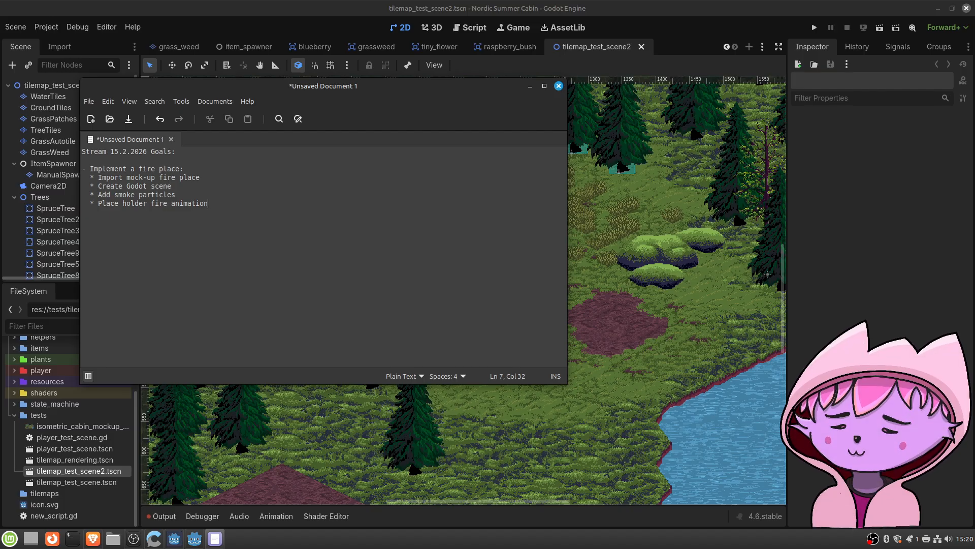
# Step: Add the indented sub-item "* Pixel a cooking pan/pot" at the end of the fire place list
pyautogui.press('Return')
pyautogui.write('* ')
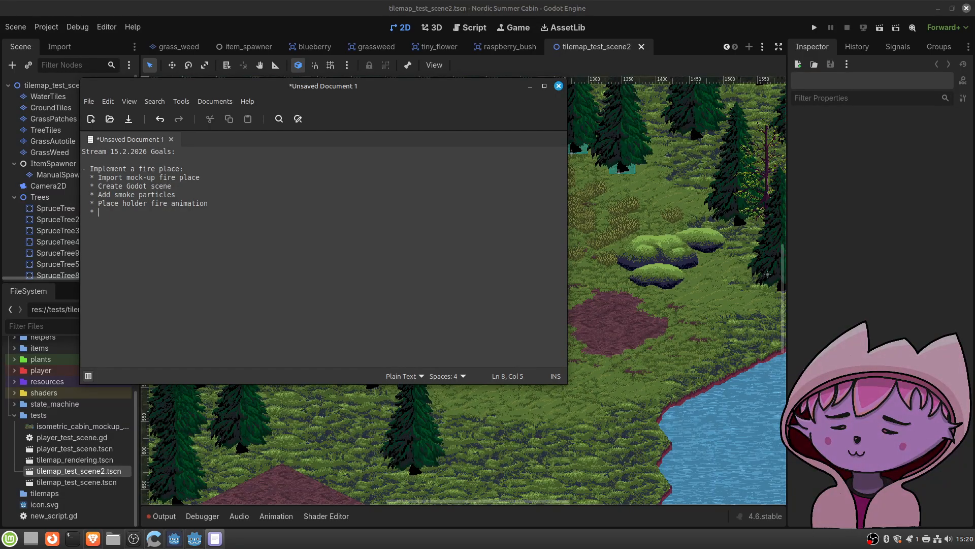
pyautogui.write('Pixel a')
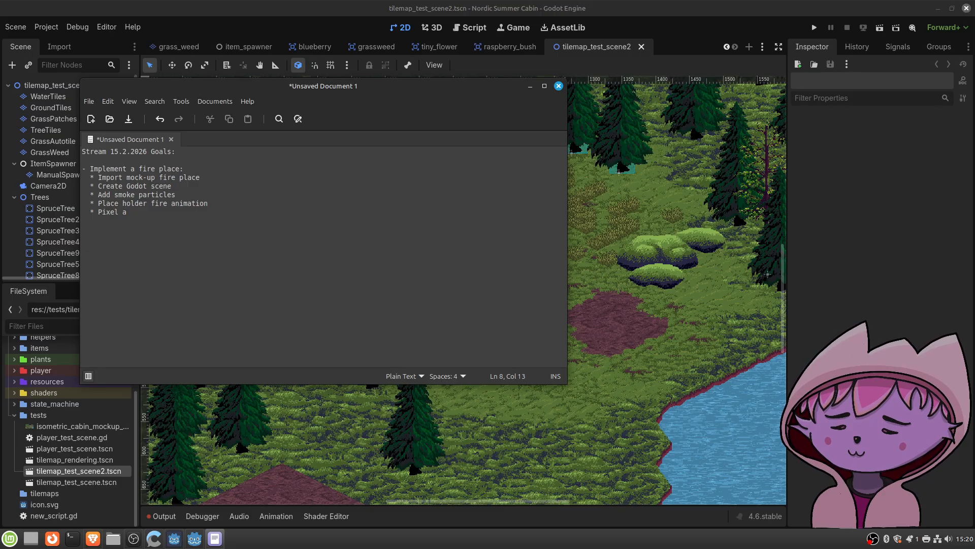
pyautogui.write('pan')
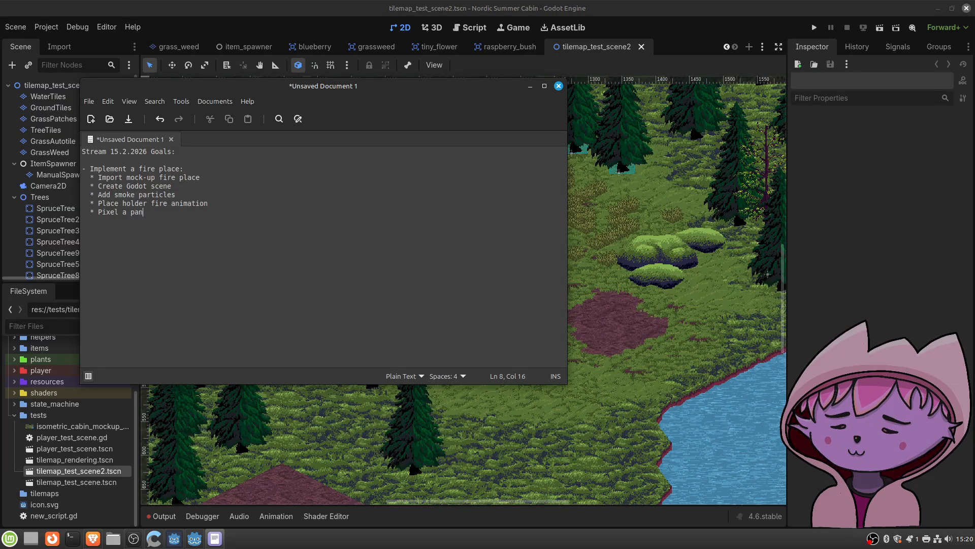
pyautogui.write('/pot')
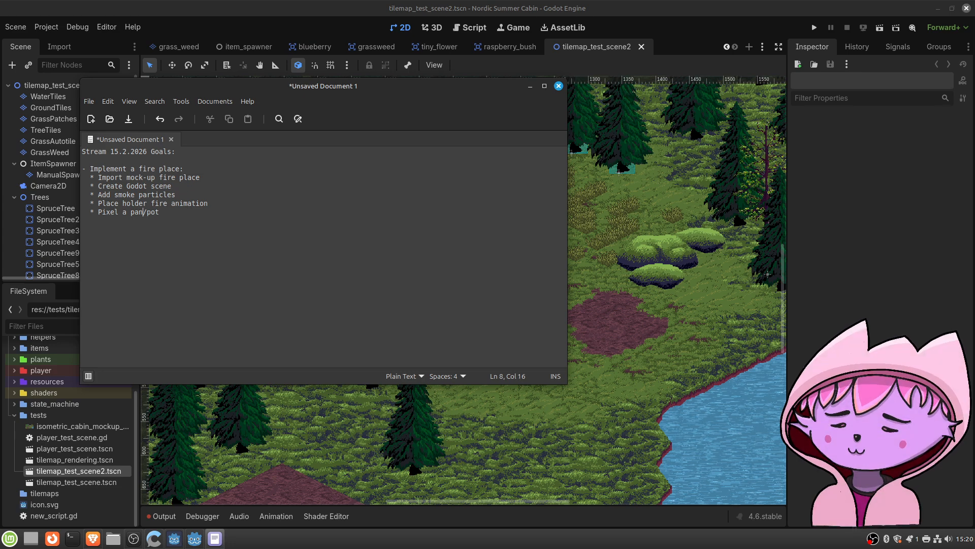
pyautogui.write('cooking')
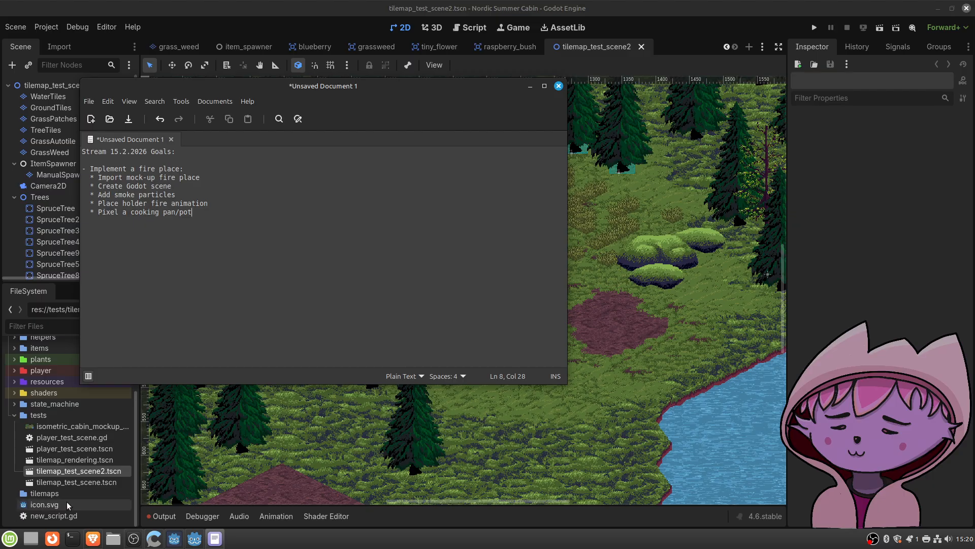
# Step: Launch Discord
pyautogui.click(3, 543)
pyautogui.write('di')
pyautogui.press('Return')
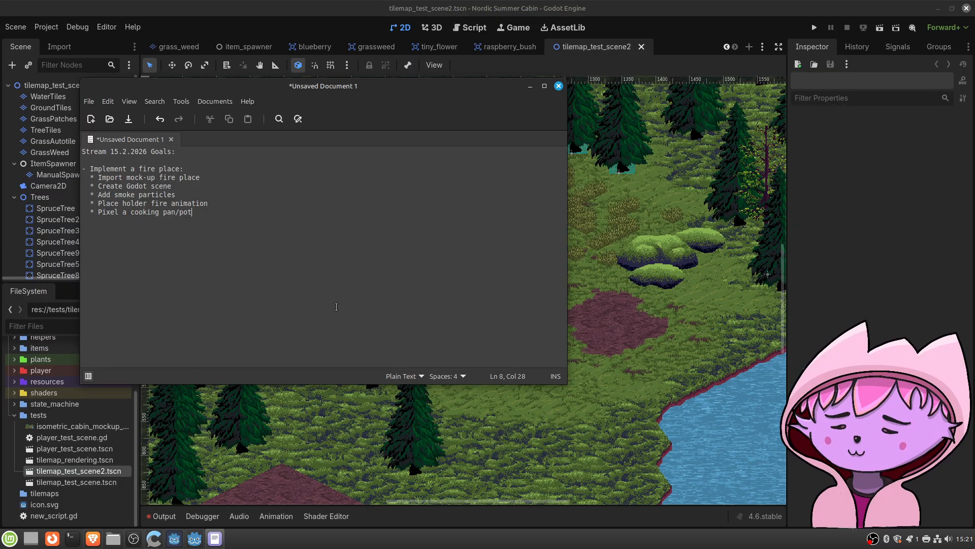
pyautogui.moveTo(237, 542)
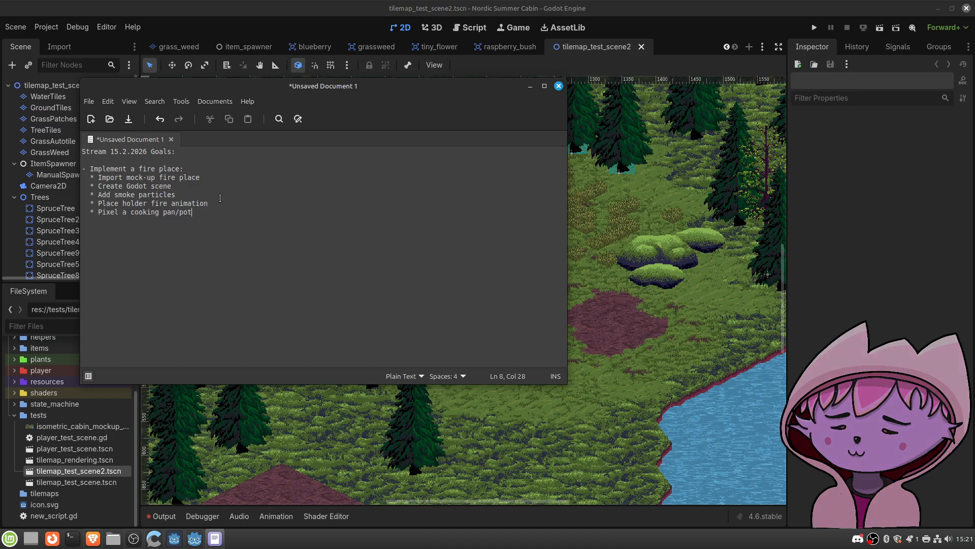
pyautogui.moveTo(192, 212); pyautogui.dragTo(137, 192)
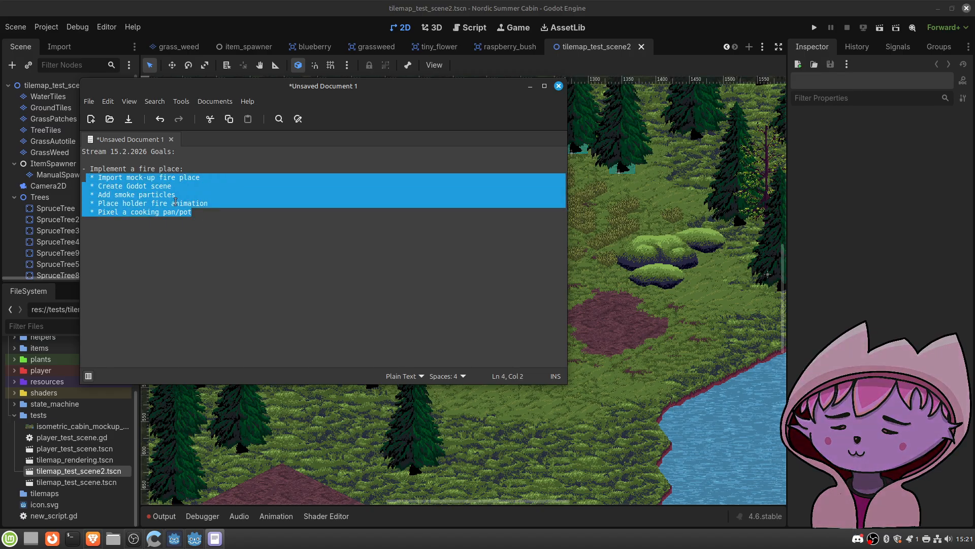
pyautogui.click(202, 212)
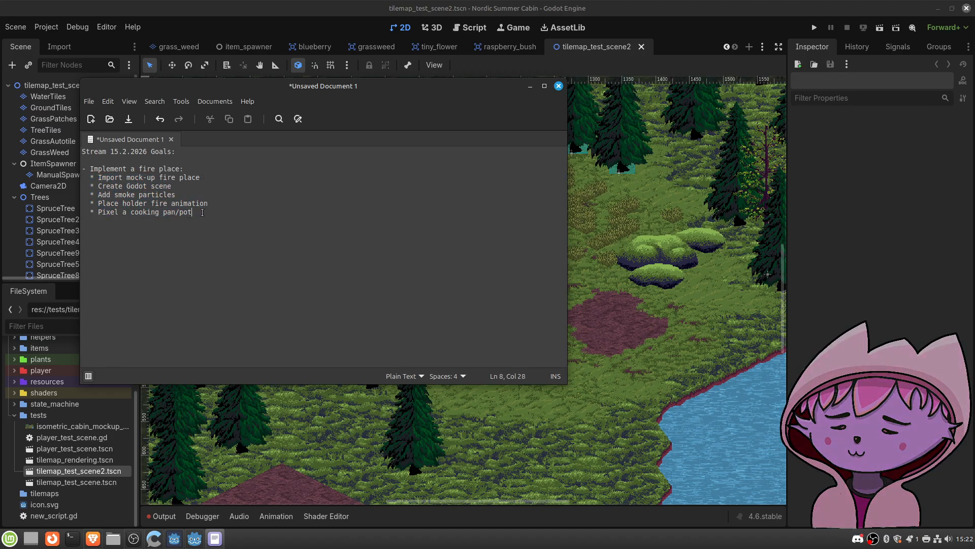
pyautogui.moveTo(202, 212); pyautogui.dragTo(92, 178)
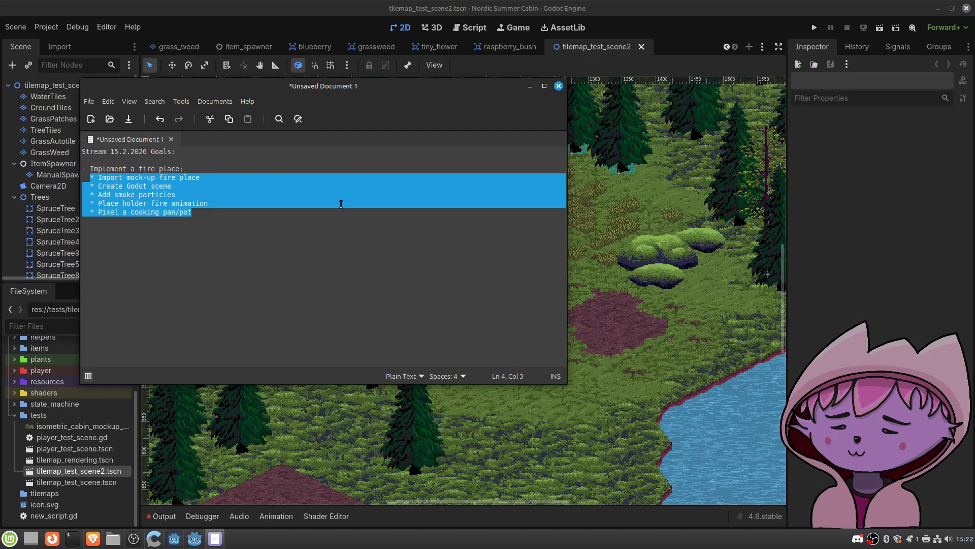
pyautogui.click(341, 204)
# Step: Move the stream goals window off the Godot editor so the scene is uncovered
pyautogui.moveTo(368, 89); pyautogui.dragTo(974, 90)
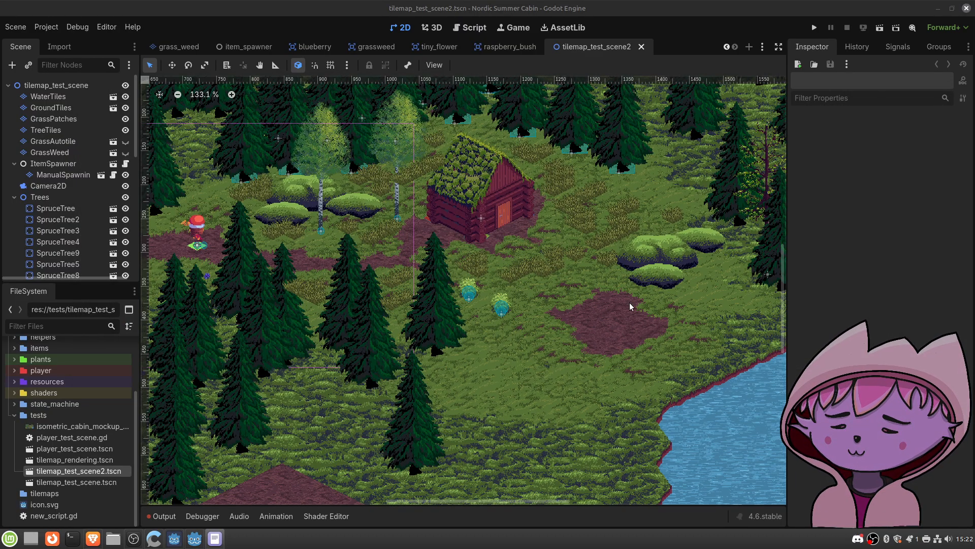
pyautogui.moveTo(630, 310); pyautogui.dragTo(568, 277, button='middle')
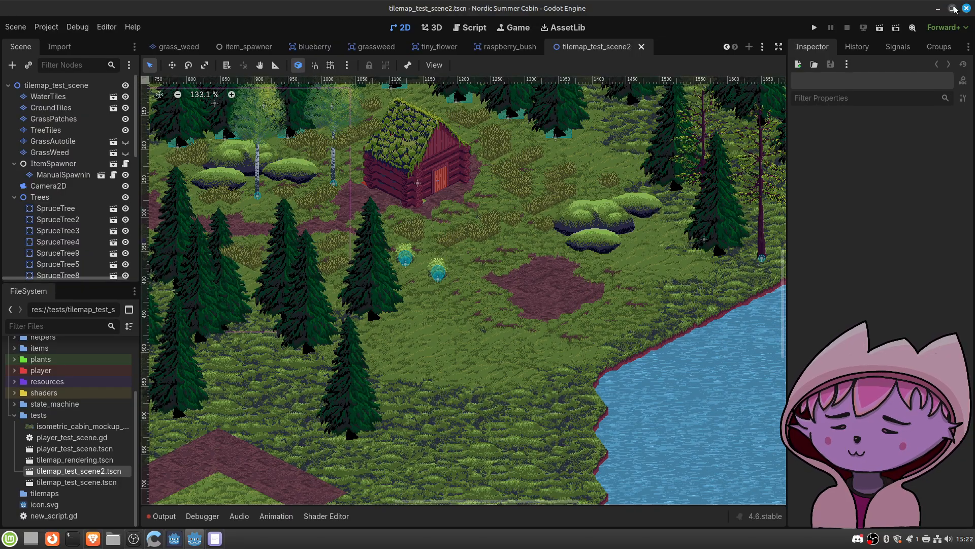
# Step: Minimize Godot, launch Aseprite and open fire_place.aseprite from the nordic_valley mockups folder
pyautogui.click(938, 10)
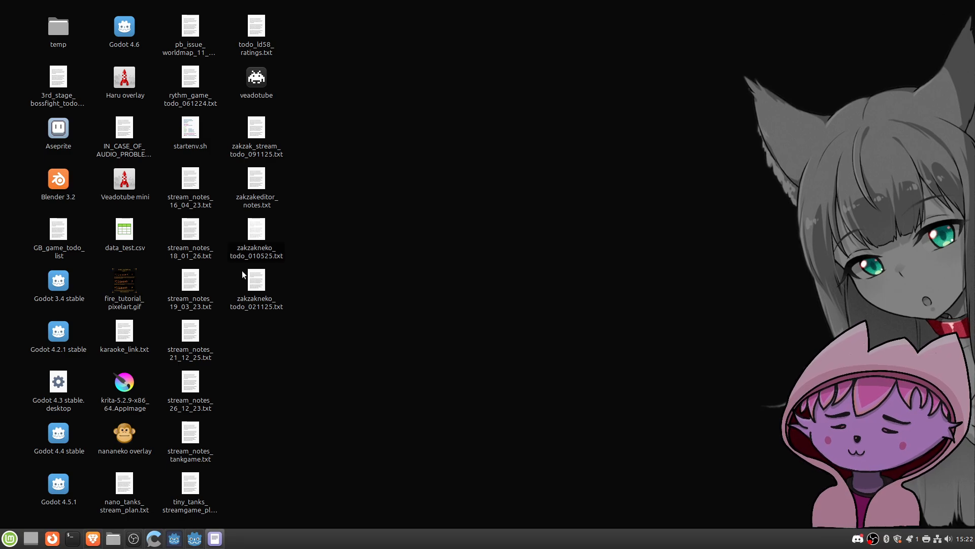
pyautogui.doubleClick(59, 132)
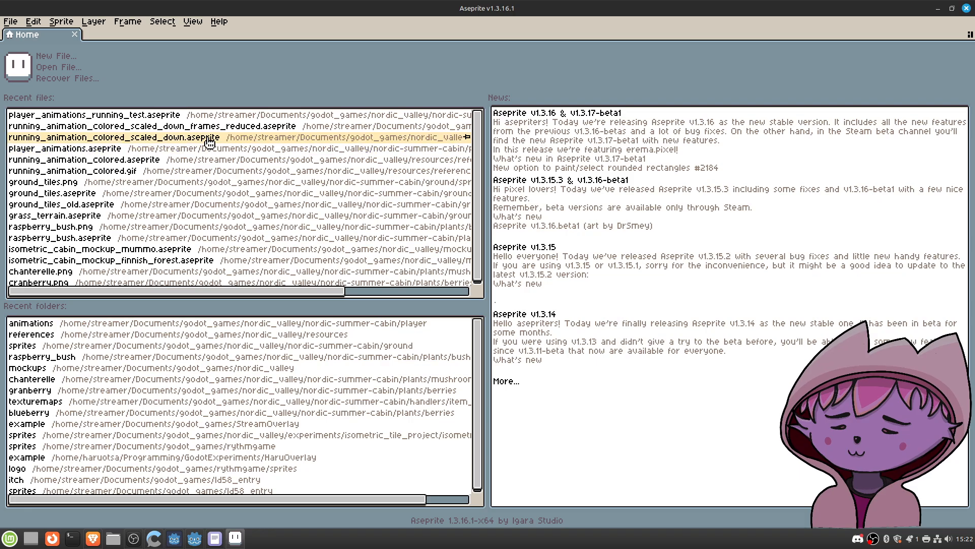
pyautogui.click(77, 67)
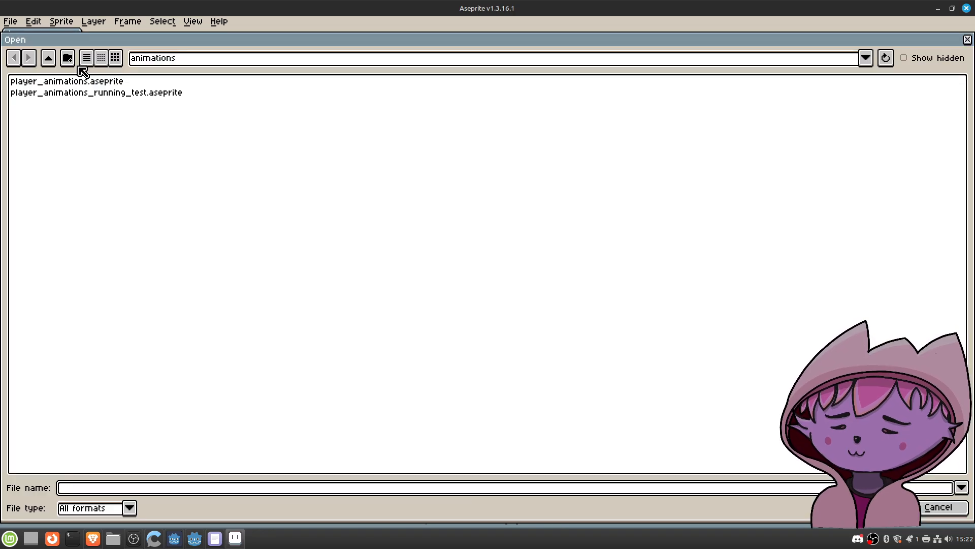
pyautogui.click(152, 62)
pyautogui.click(235, 132)
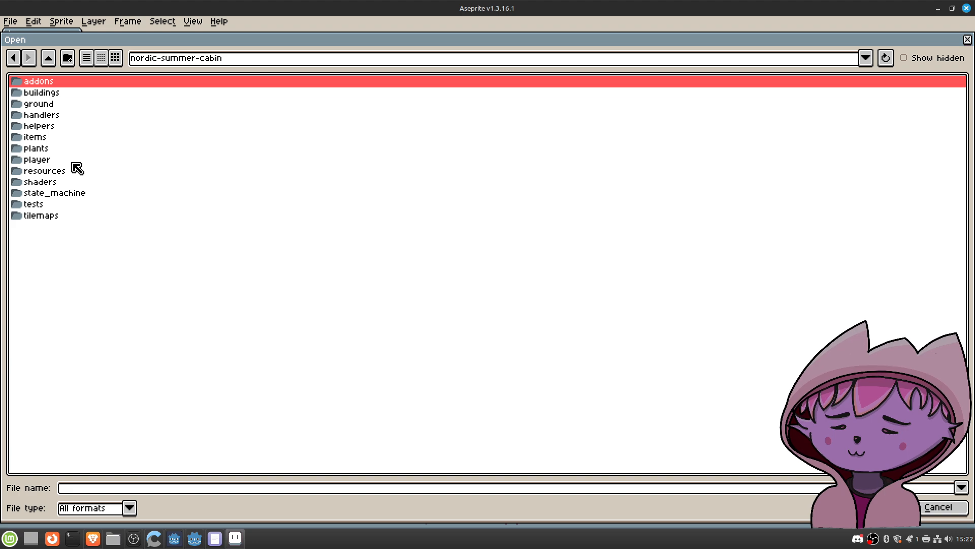
pyautogui.click(64, 104)
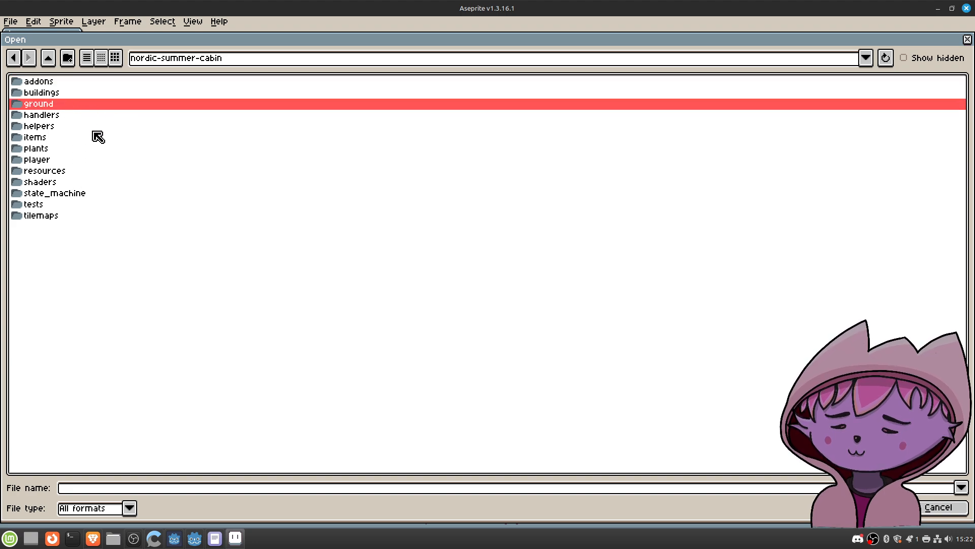
pyautogui.click(49, 58)
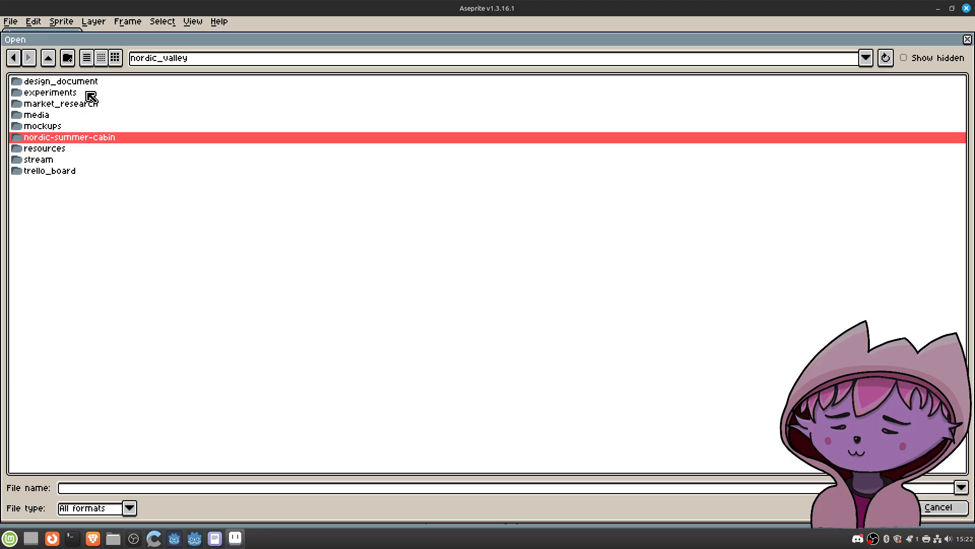
pyautogui.click(79, 127)
pyautogui.doubleClick(79, 127)
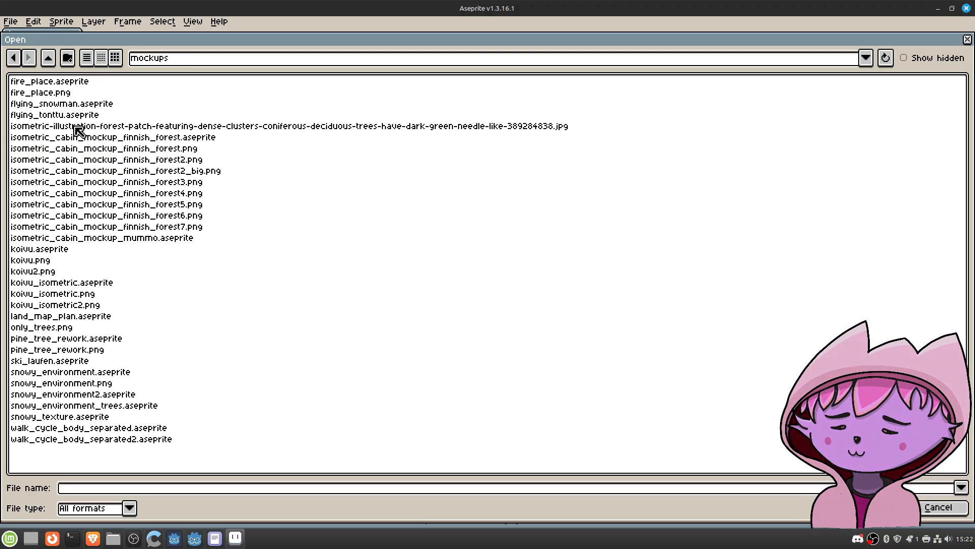
pyautogui.click(95, 83)
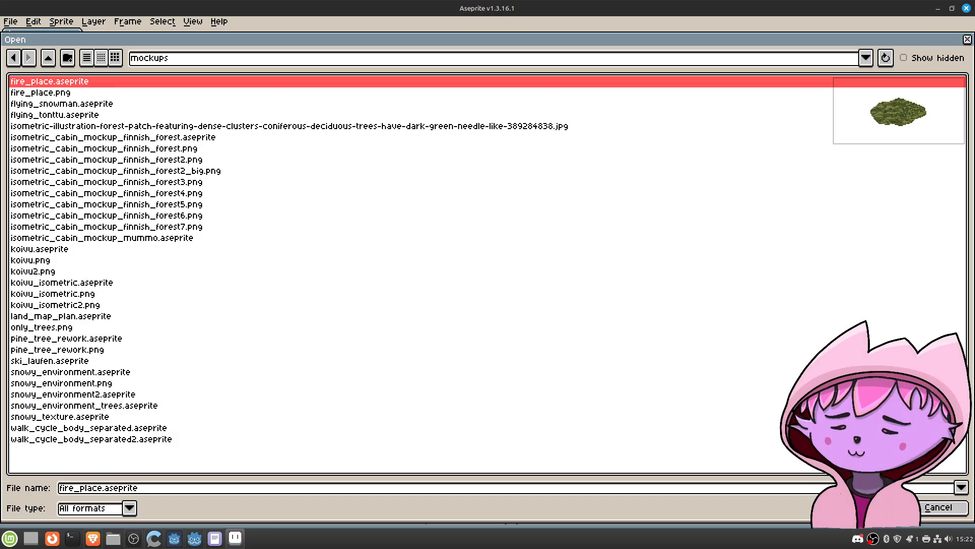
pyautogui.press('Return')
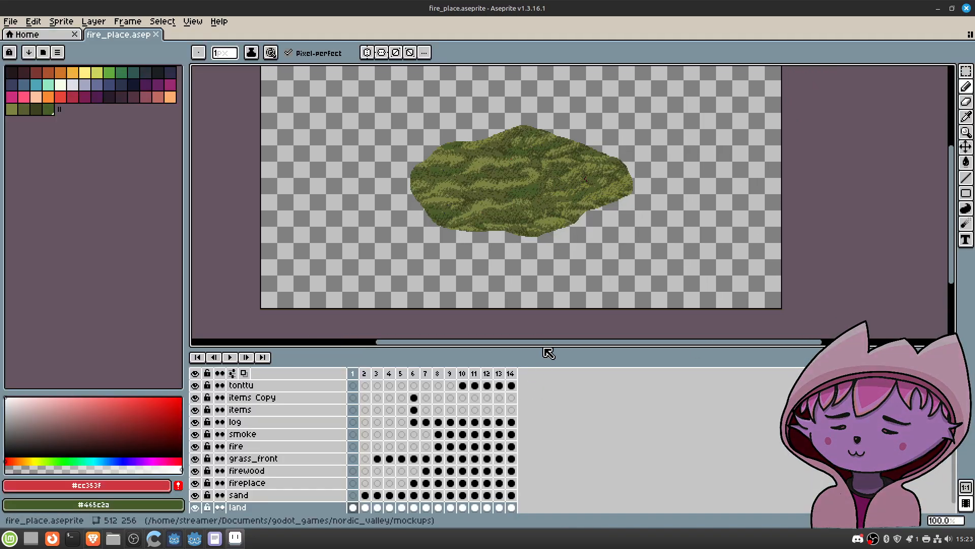
# Step: Enlarge the timeline to show more layers and examine the fire place mock-up frame by frame from frame 2 to frame 14
pyautogui.moveTo(539, 349); pyautogui.dragTo(536, 308)
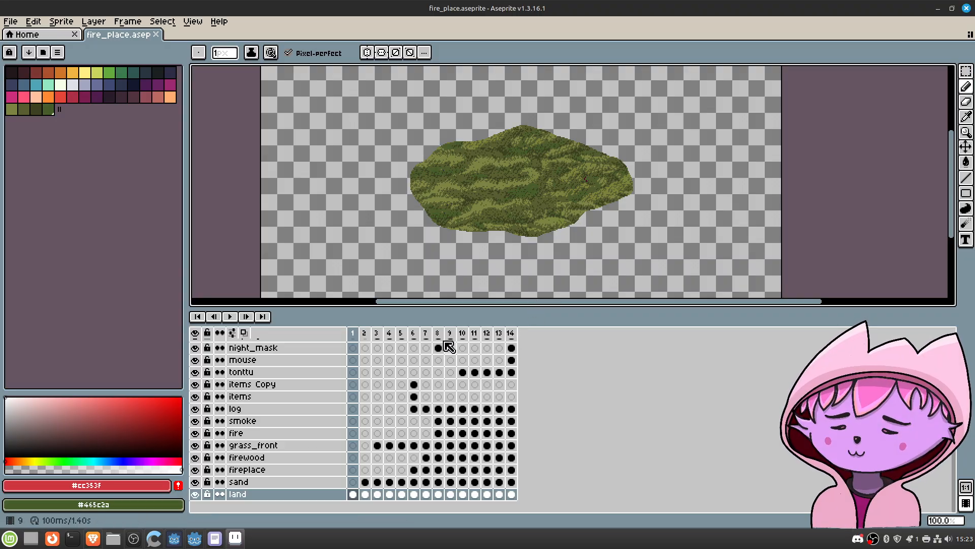
pyautogui.click(364, 333)
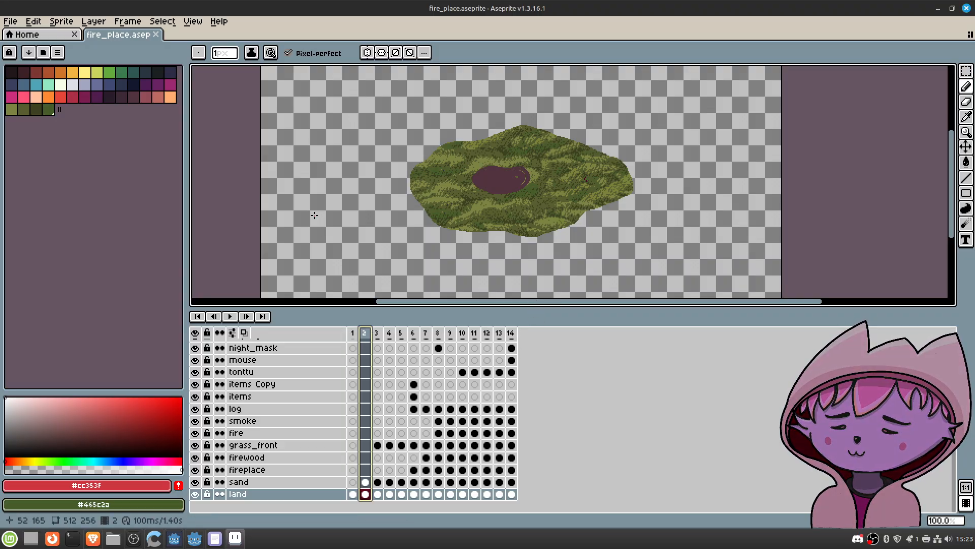
pyautogui.press('.')
pyautogui.press('.')
pyautogui.press('.')
pyautogui.press('.')
pyautogui.press('.')
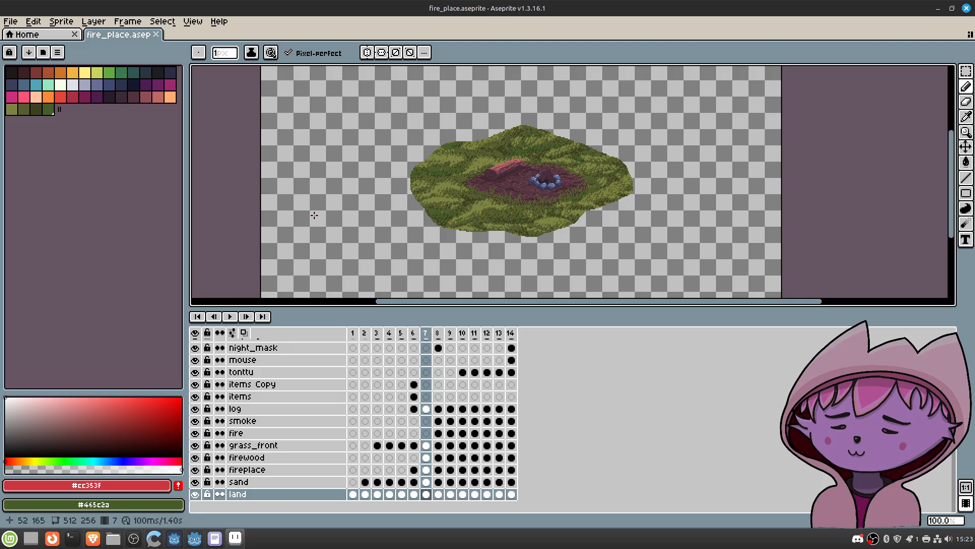
pyautogui.press('.')
pyautogui.press('.')
pyautogui.press(',')
pyautogui.press('.')
pyautogui.press('.')
pyautogui.press('.')
pyautogui.press('.')
pyautogui.press('.')
pyautogui.press('.')
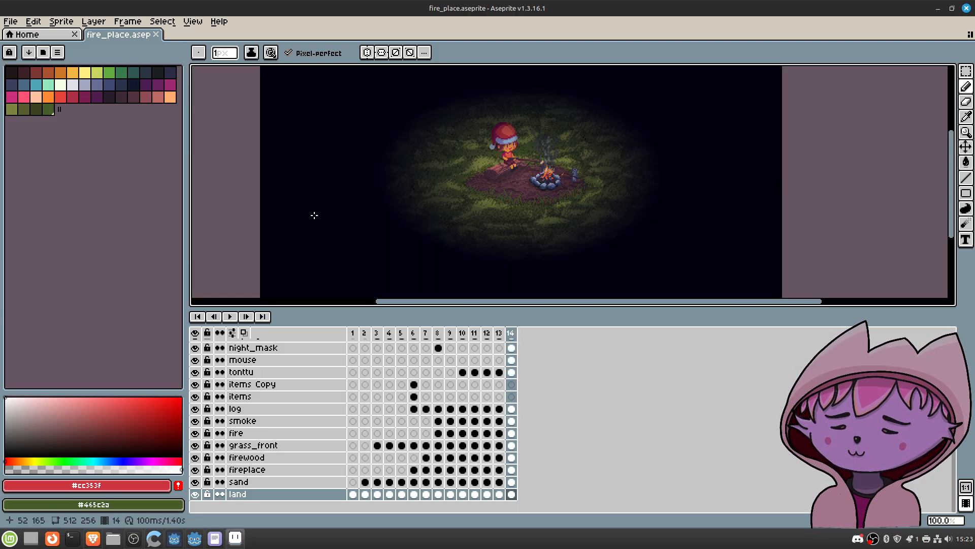
# Step: Compare the night frame 14 with the frames just before it, ending on frame 12
pyautogui.press(',')
pyautogui.press(',')
pyautogui.press(',')
pyautogui.press('.')
pyautogui.press('.')
pyautogui.press('.')
pyautogui.press(',')
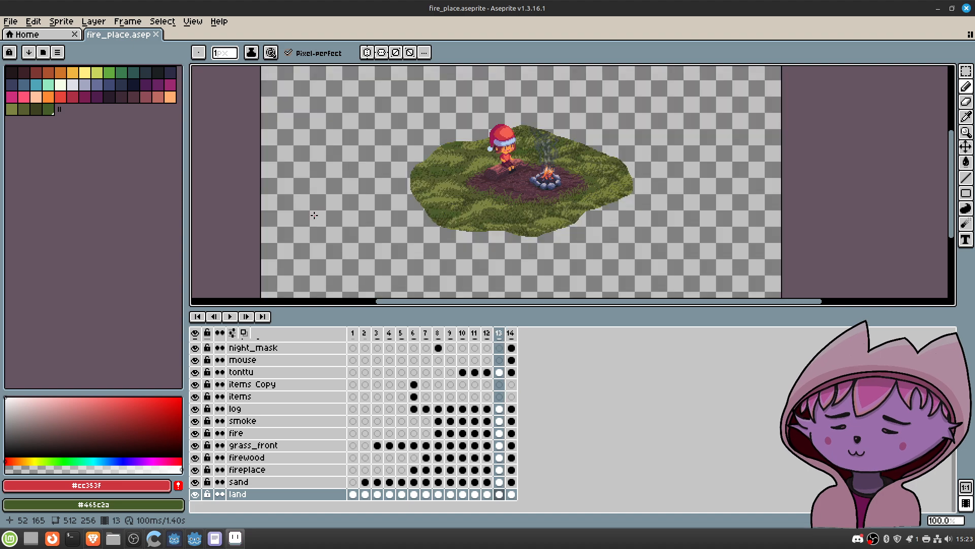
pyautogui.press(',')
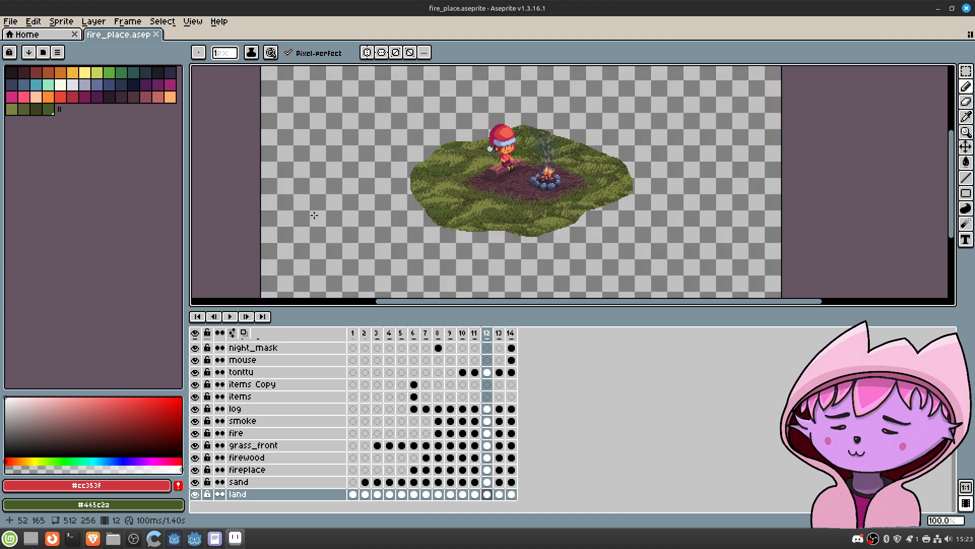
# Step: Examine the campfire up close and compare its flames and stones across frames 11 to 13, ending on frame 12
pyautogui.moveTo(547, 182); pyautogui.dragTo(435, 184, button='middle')
pyautogui.scroll(2, 460, 176)
pyautogui.scroll(2, 443, 169)
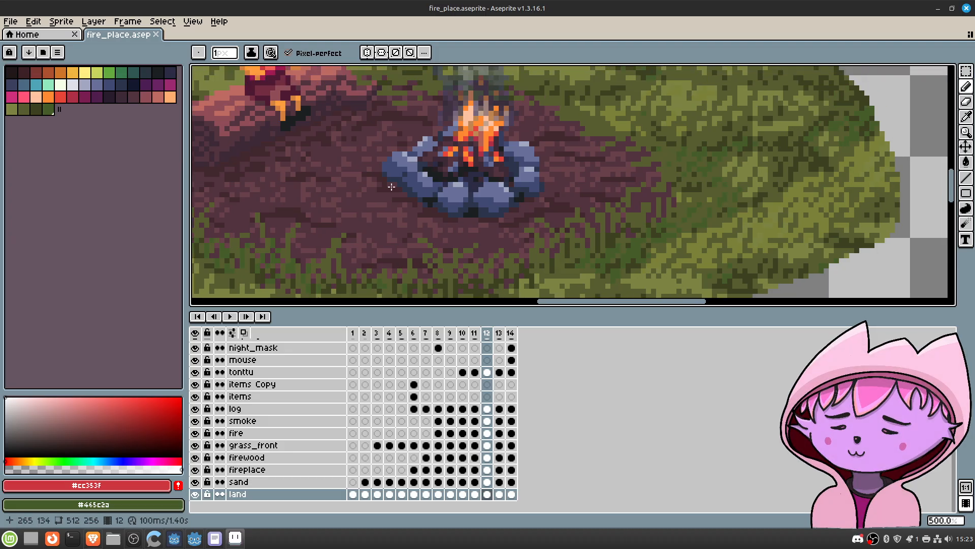
pyautogui.press('Left')
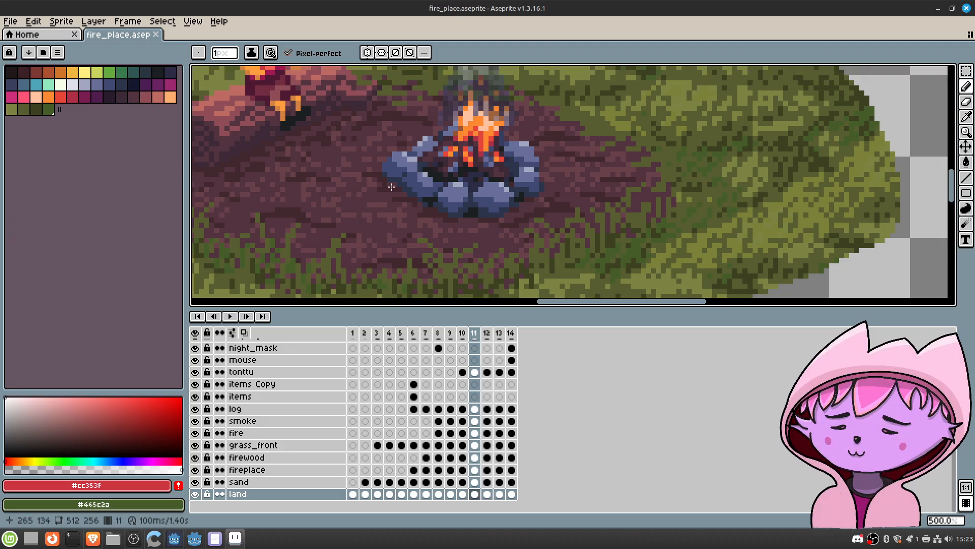
pyautogui.press('Right')
pyautogui.press('Right')
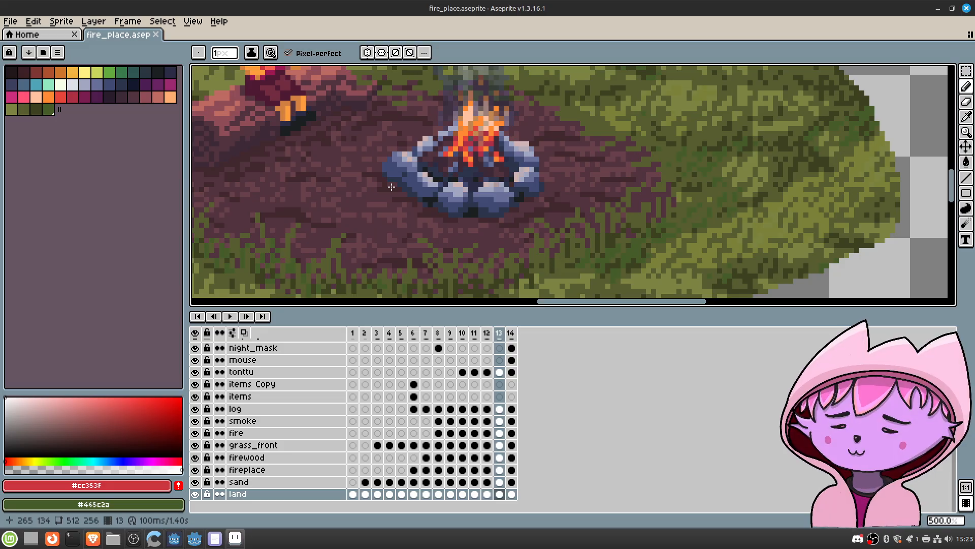
pyautogui.press('Left')
pyautogui.press('Left')
pyautogui.press('Right')
pyautogui.press('Left')
pyautogui.press('Right')
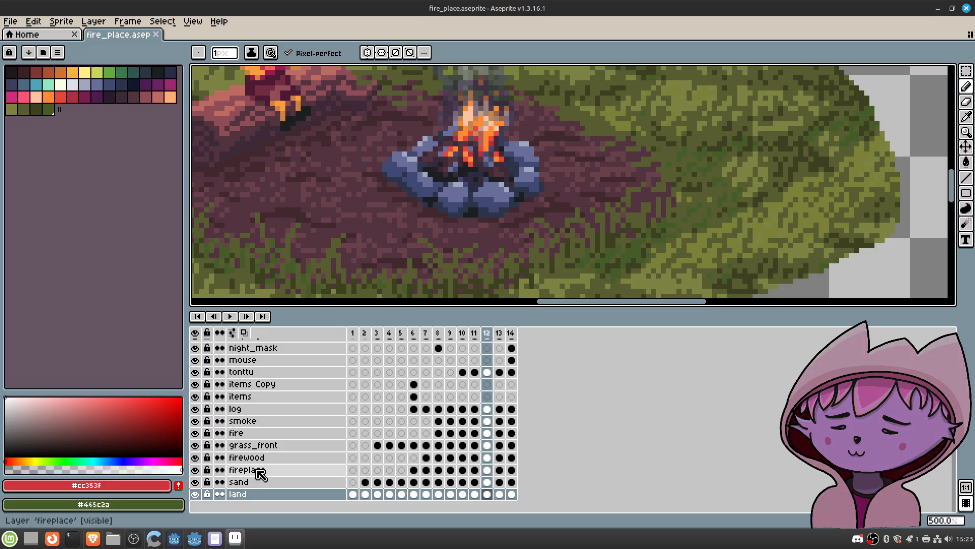
# Step: Hide the sand, land and grass_front layers to isolate the log and campfire on frame 12
pyautogui.click(195, 482)
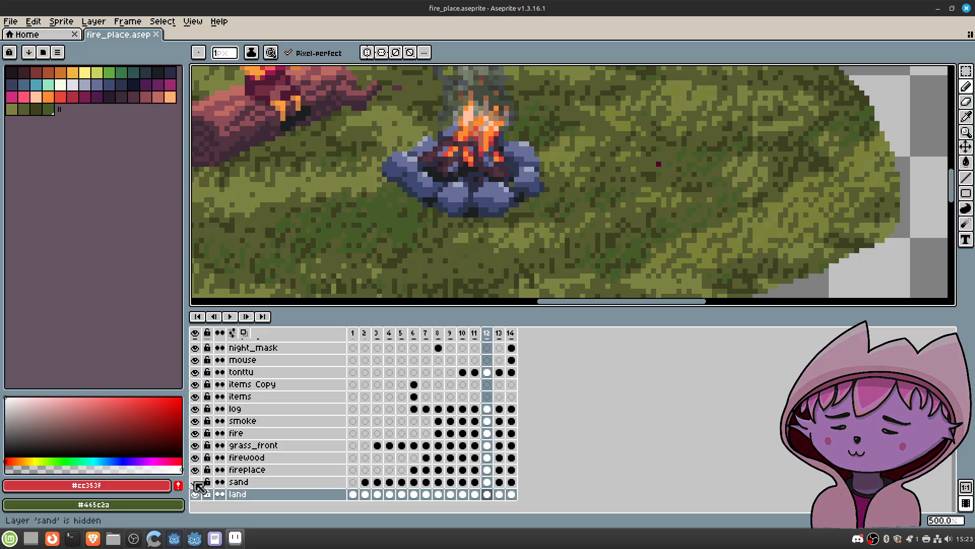
pyautogui.click(195, 494)
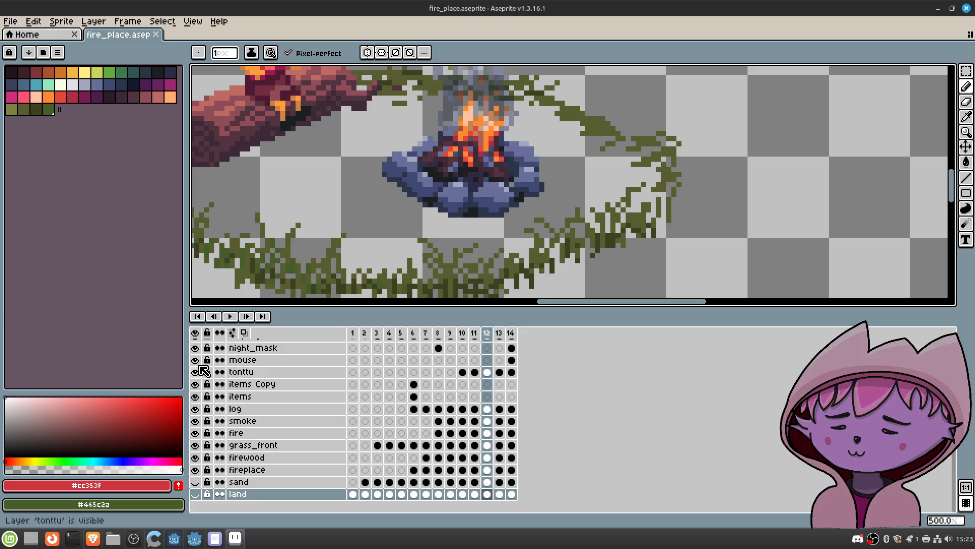
pyautogui.scroll(1, 238, 369)
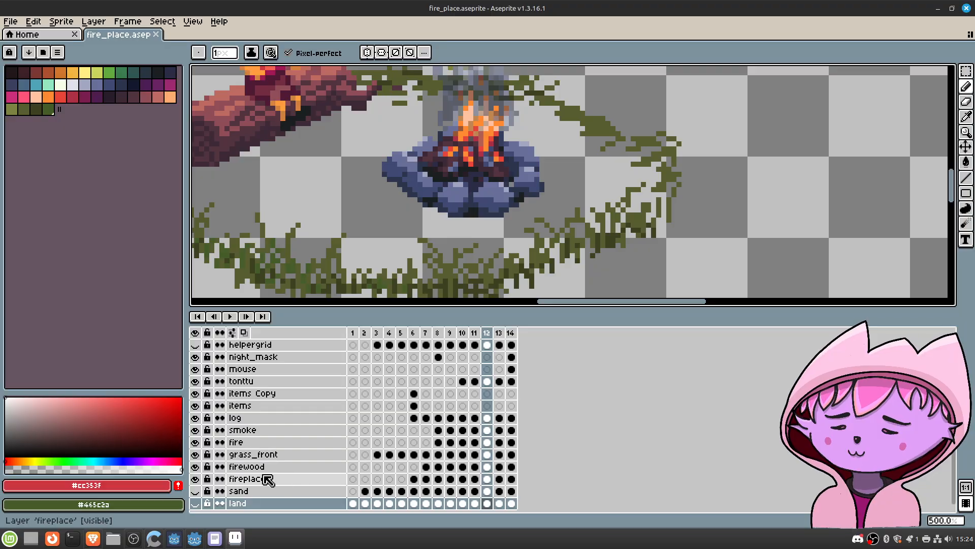
pyautogui.click(195, 454)
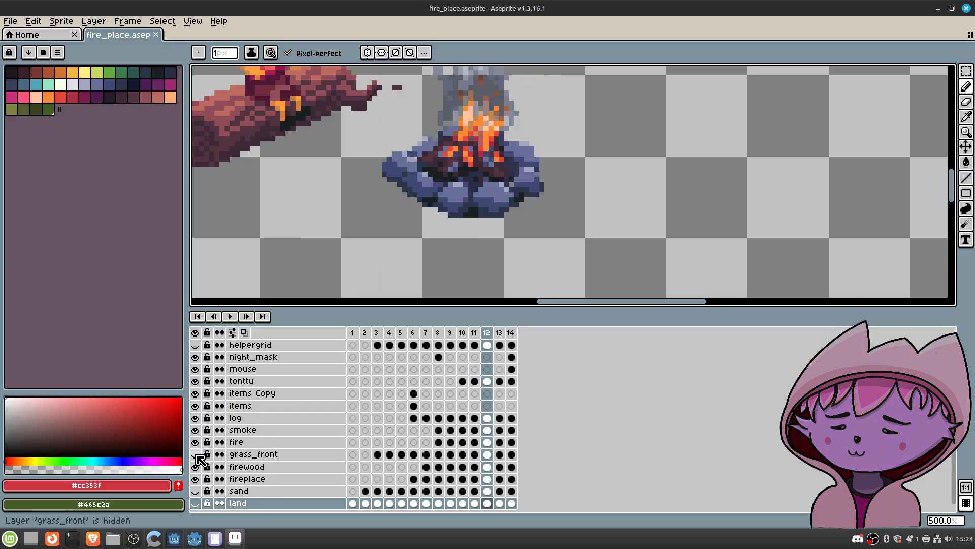
# Step: Toggle the fire and smoke layers to compare the campfire with and without them, leaving both hidden
pyautogui.click(195, 442)
pyautogui.click(195, 442)
pyautogui.click(195, 442)
pyautogui.click(196, 430)
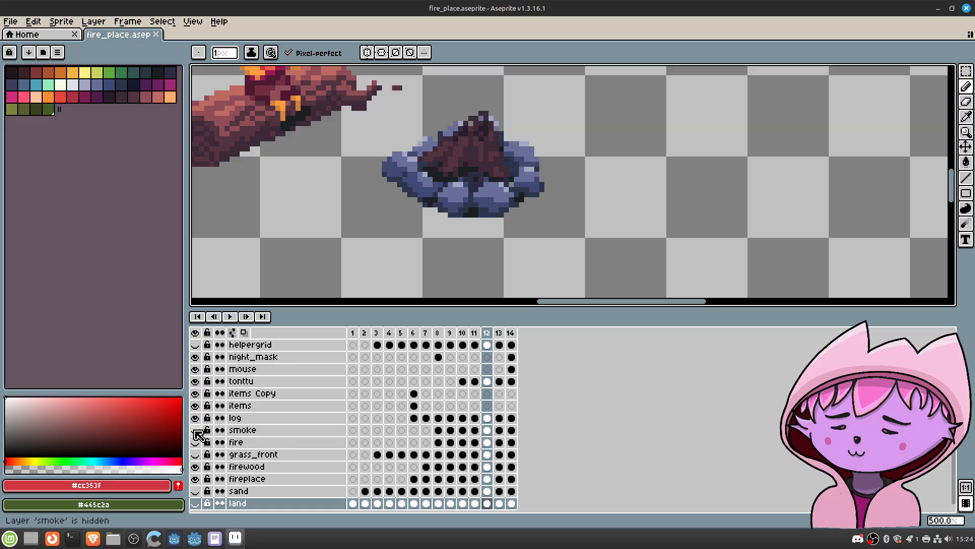
pyautogui.click(195, 430)
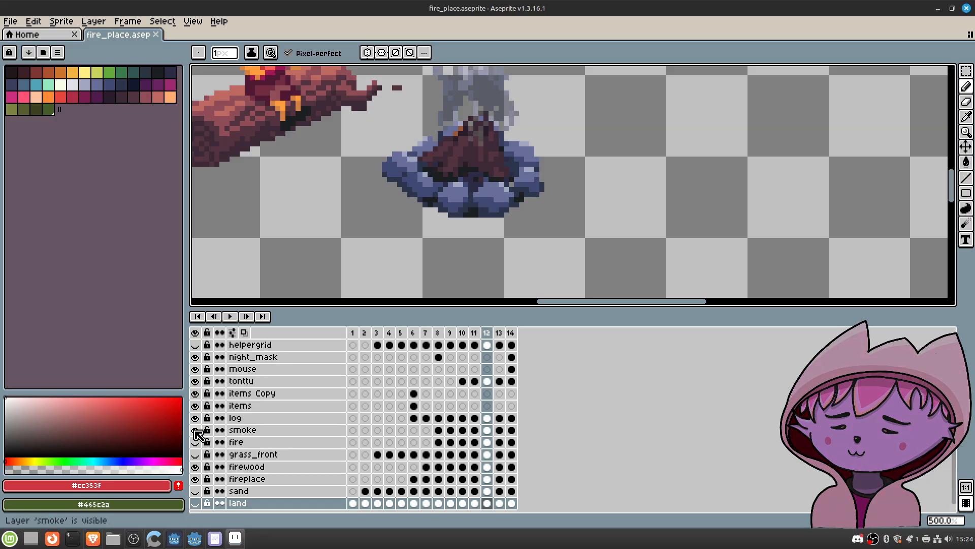
pyautogui.click(195, 442)
pyautogui.click(195, 442)
pyautogui.click(195, 430)
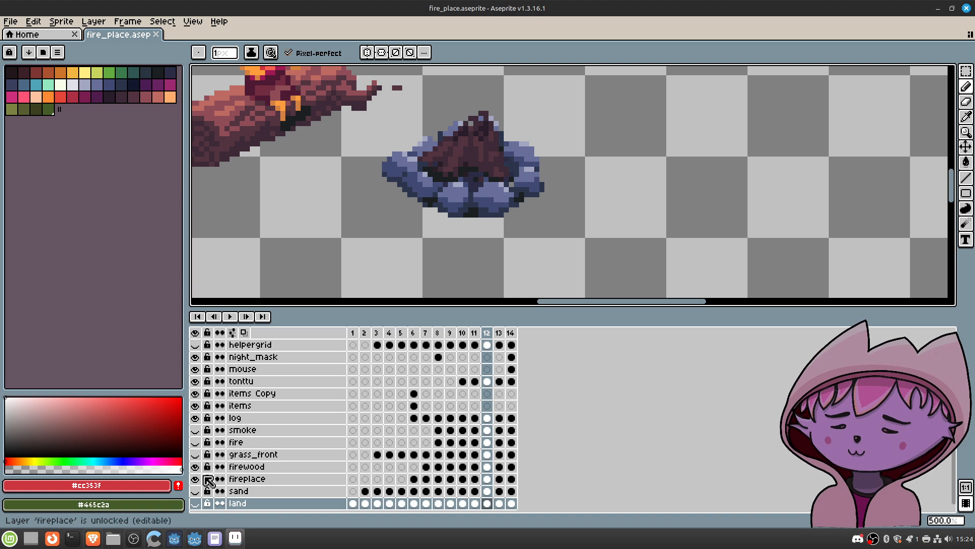
# Step: Hide the firewood layer and examine the bare fireplace stones up close, comparing frame 12 with its neighbouring frames
pyautogui.click(198, 466)
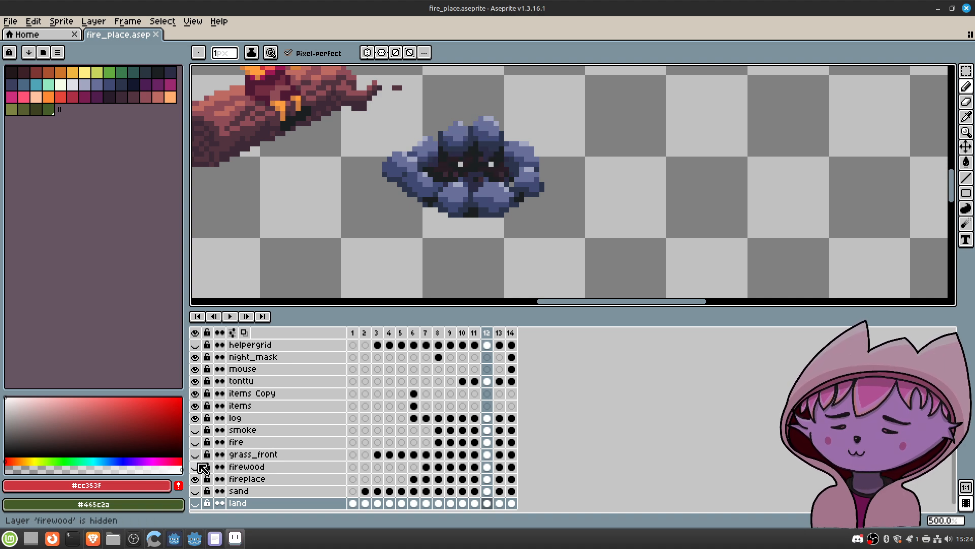
pyautogui.scroll(-3, 491, 164)
pyautogui.scroll(5, 491, 164)
pyautogui.moveTo(496, 168); pyautogui.dragTo(485, 174, button='middle')
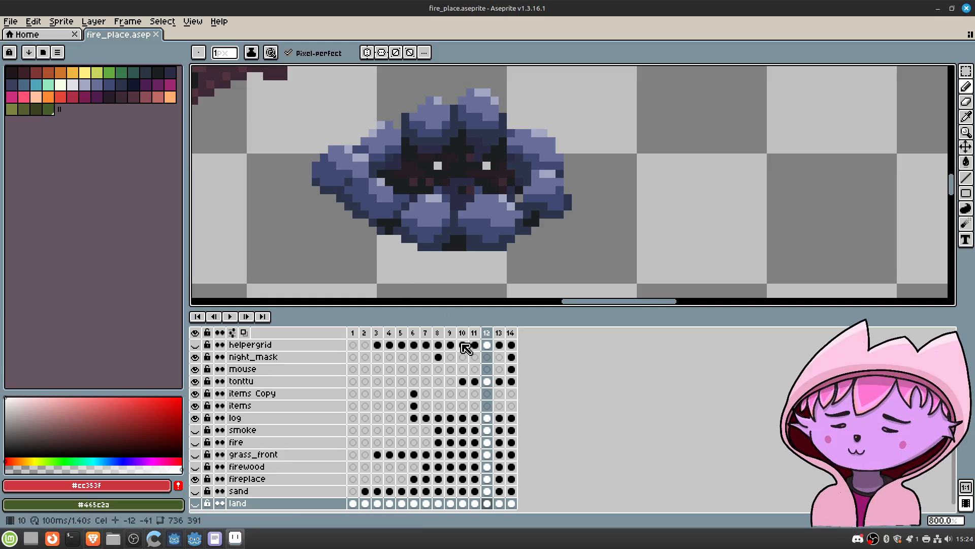
pyautogui.press('Left')
pyautogui.press('Right')
pyautogui.press('Right')
pyautogui.press('Left')
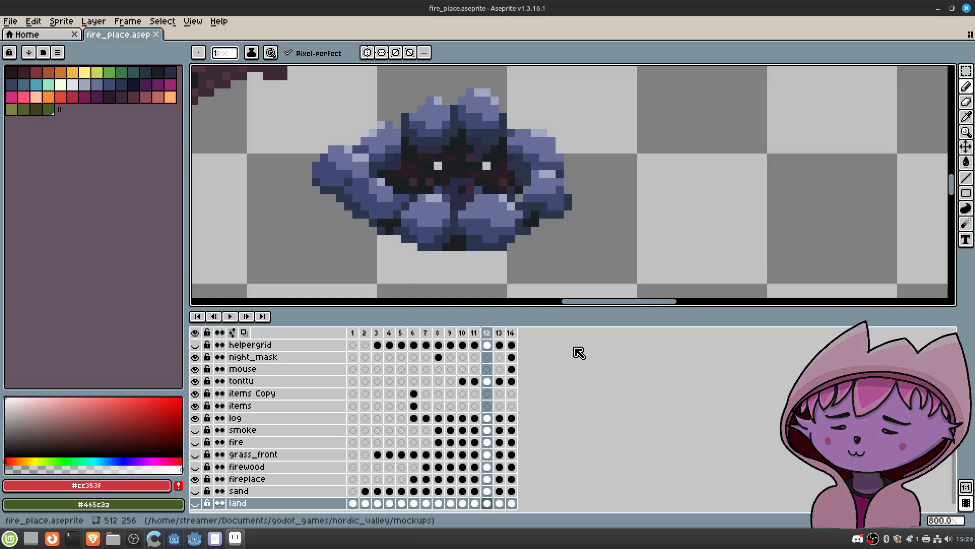
# Step: Show the fire, smoke, grass_front, firewood, sand and land layers again
pyautogui.click(196, 442)
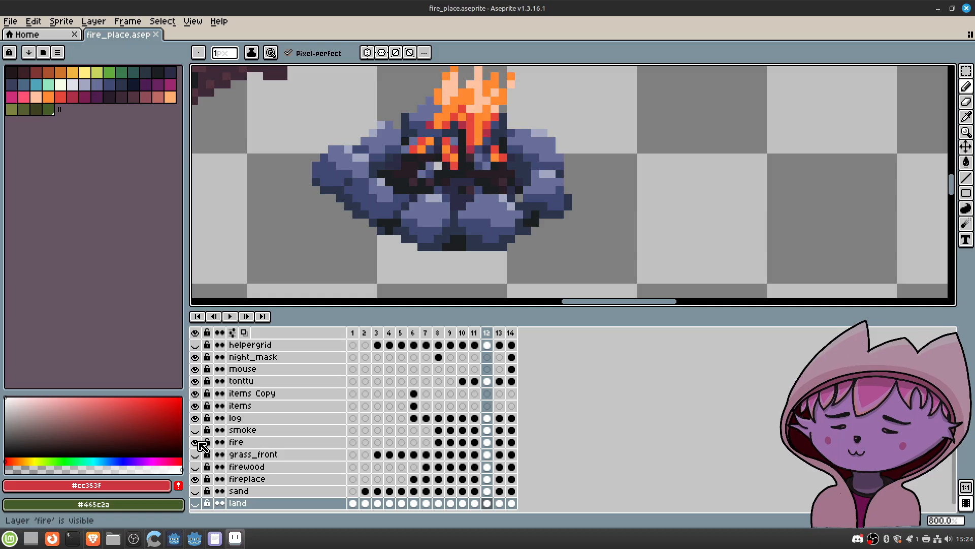
pyautogui.click(195, 429)
pyautogui.click(195, 454)
pyautogui.click(195, 467)
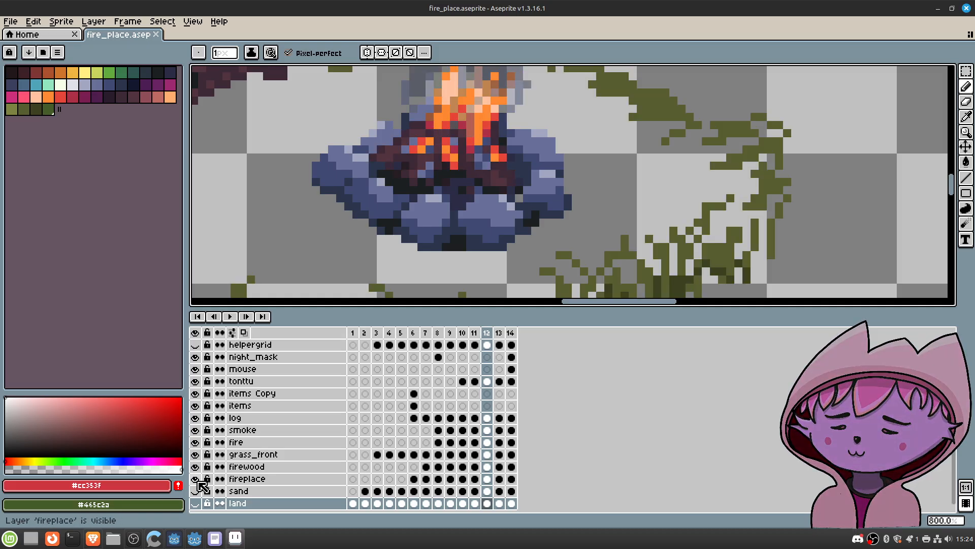
pyautogui.click(195, 490)
pyautogui.click(195, 503)
# Step: Compare the campfire's flames and stone lighting across frames 9 to 14, ending on frame 13
pyautogui.press('Left')
pyautogui.press('Right')
pyautogui.press('Left')
pyautogui.press('Left')
pyautogui.press('Left')
pyautogui.press('Right')
pyautogui.press('Right')
pyautogui.press('Right')
pyautogui.press('Right')
pyautogui.press('Right')
pyautogui.press('Left')
pyautogui.press('Left')
pyautogui.press('Right')
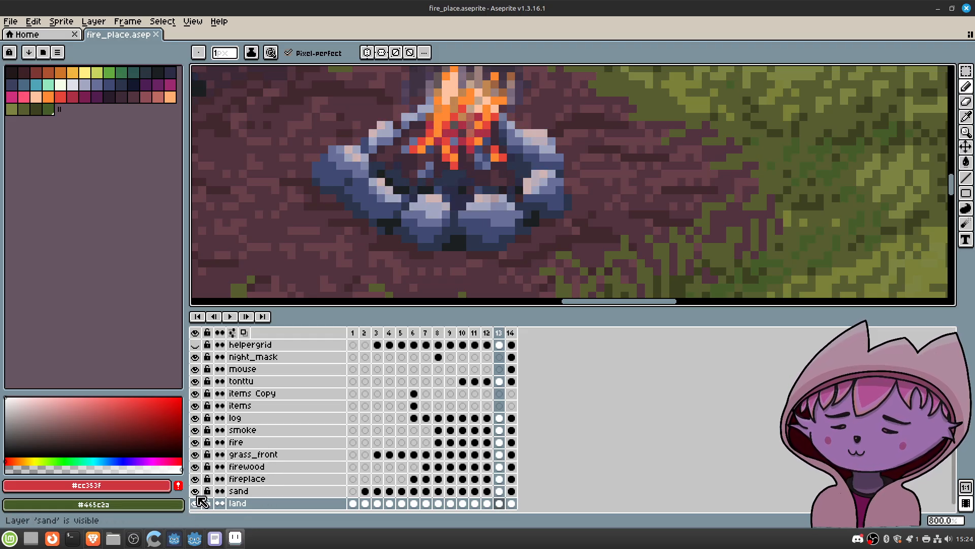
# Step: Toggle the fire layer on frame 13 to check the stone lighting, leave it shown, and examine the campfire up close and from afar
pyautogui.click(196, 443)
pyautogui.click(196, 443)
pyautogui.click(196, 443)
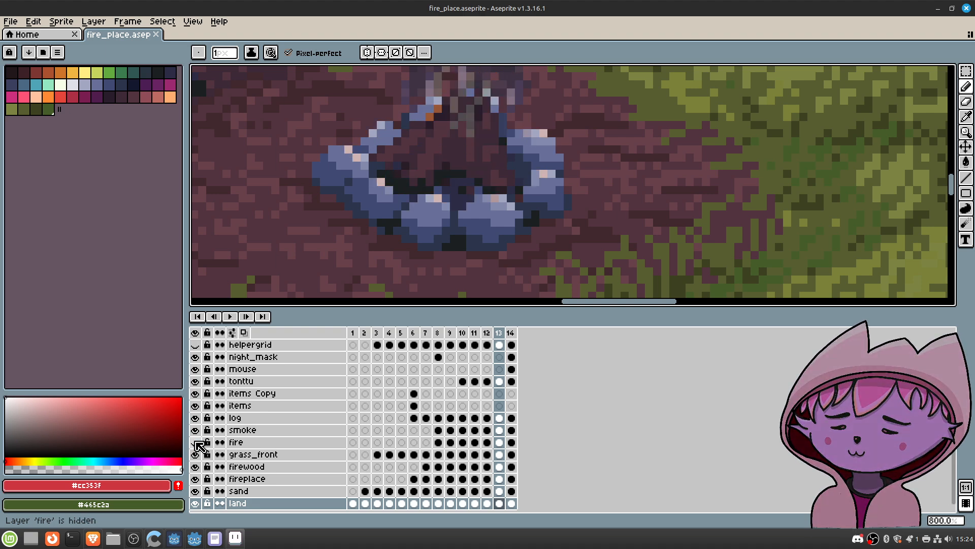
pyautogui.click(196, 443)
pyautogui.click(196, 443)
pyautogui.click(196, 443)
pyautogui.scroll(-5, 464, 198)
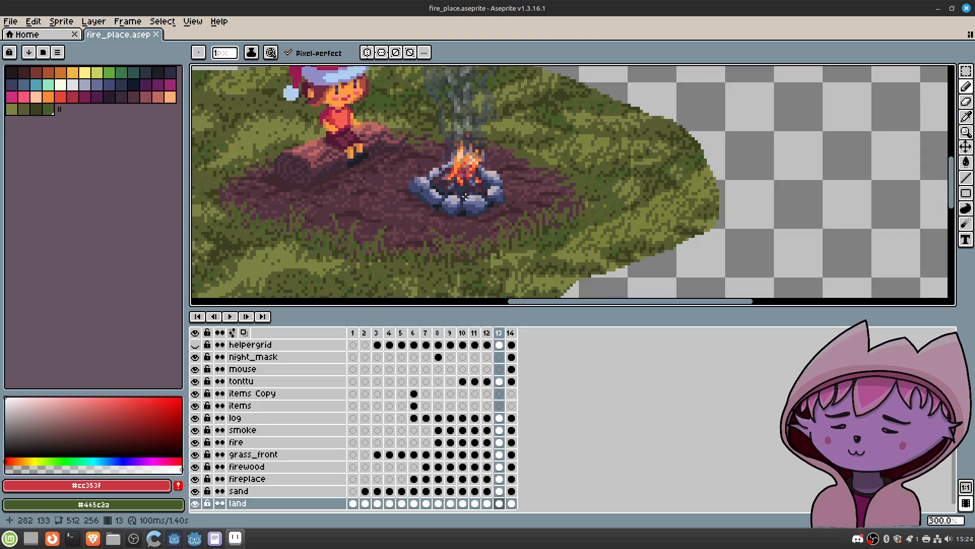
pyautogui.scroll(-3, 464, 197)
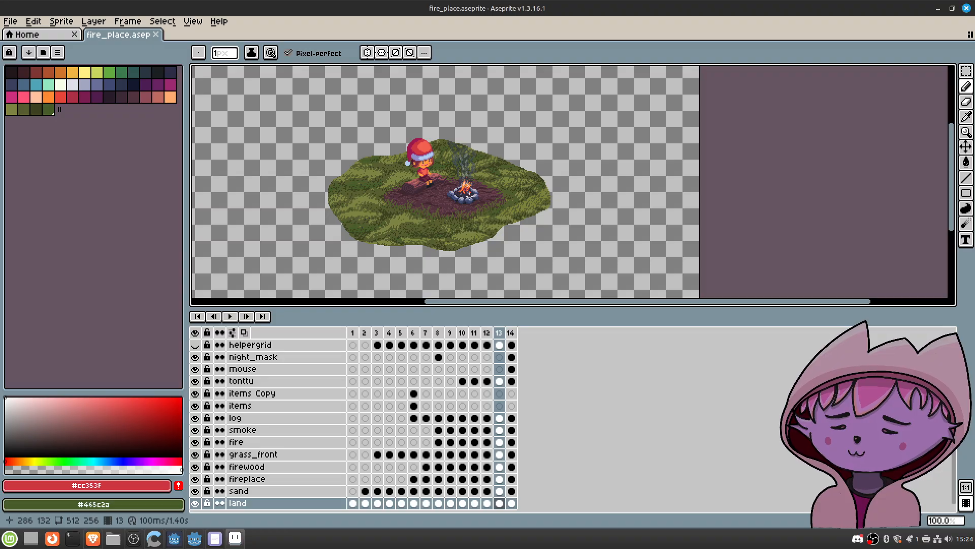
pyautogui.scroll(5, 467, 193)
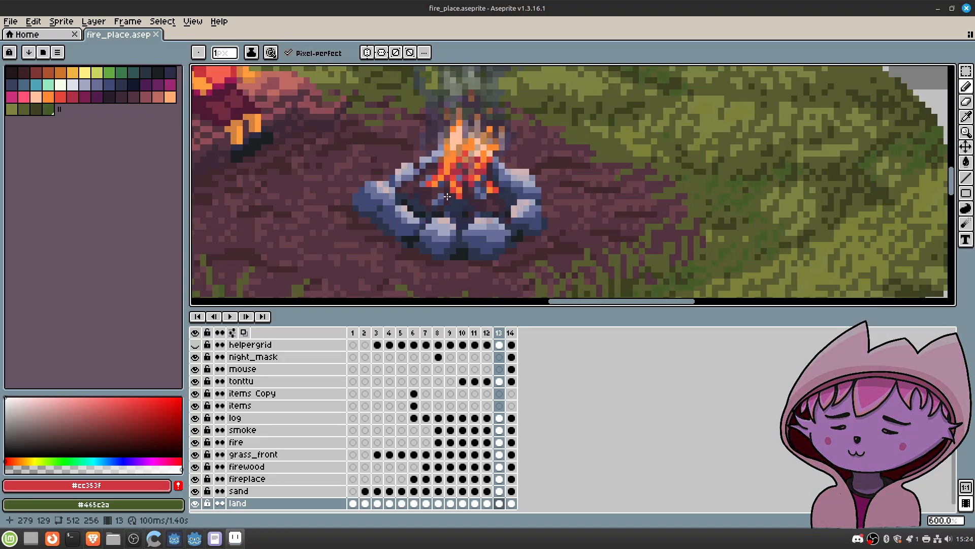
pyautogui.scroll(1, 440, 171)
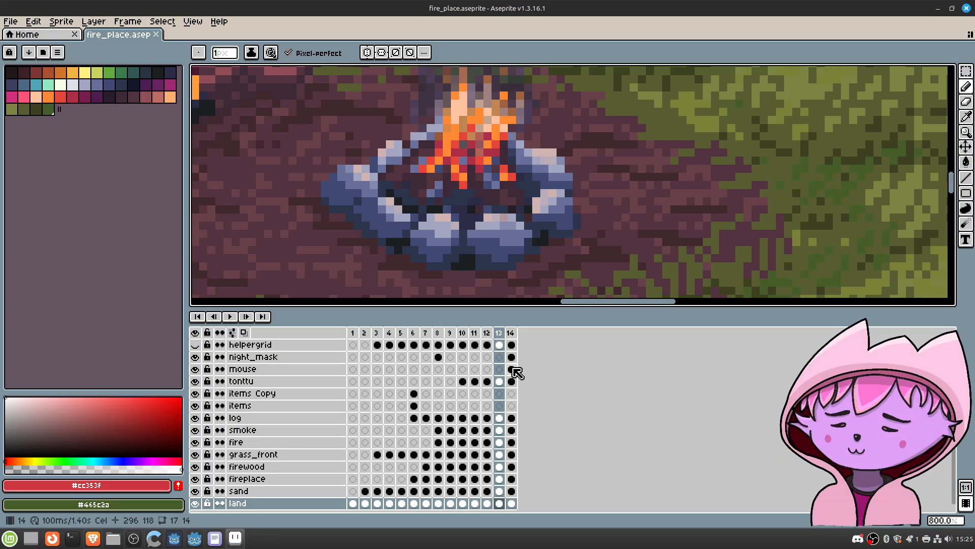
# Step: Compare the campfire across frames 10 to 12, ending on frame 11
pyautogui.click(487, 333)
pyautogui.press('Left')
pyautogui.press('Right')
pyautogui.press('Left')
pyautogui.press('Left')
pyautogui.press('Right')
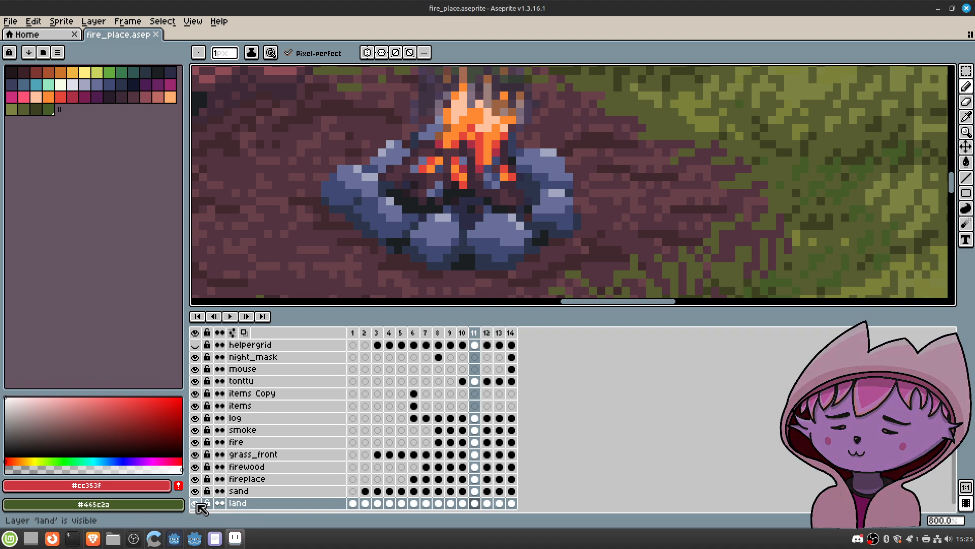
# Step: Hide the land, sand, grass_front, fire and smoke layers and select the firewood cel on frame 11
pyautogui.click(196, 503)
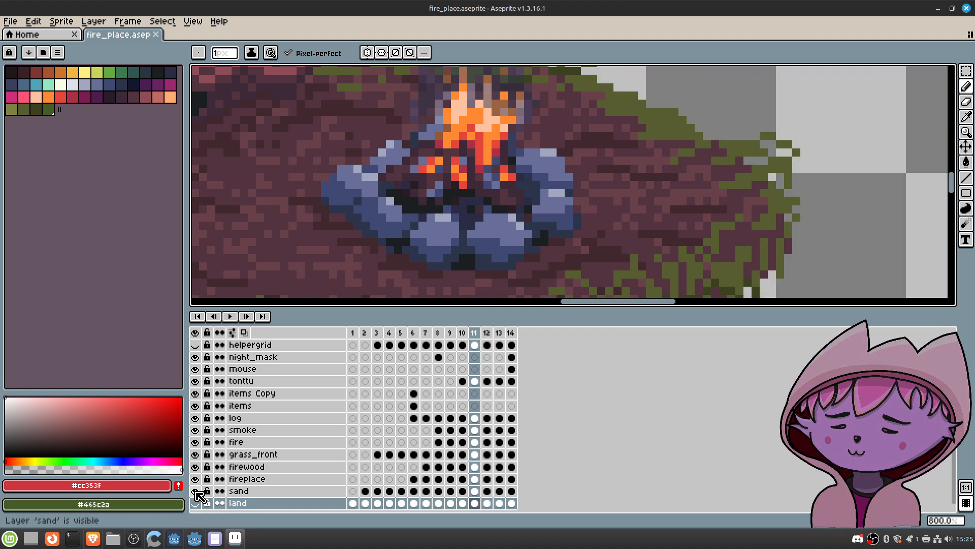
pyautogui.click(196, 492)
pyautogui.click(196, 454)
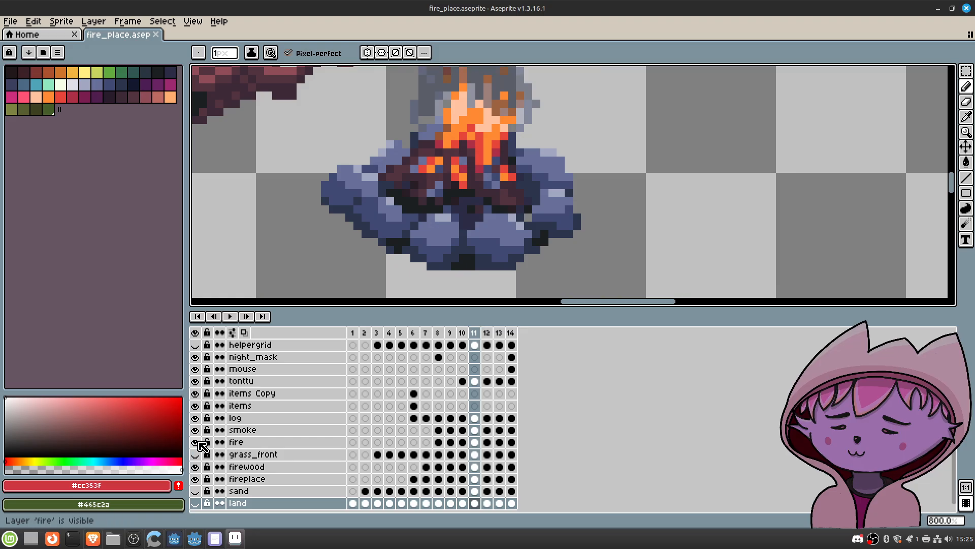
pyautogui.click(196, 442)
pyautogui.click(196, 429)
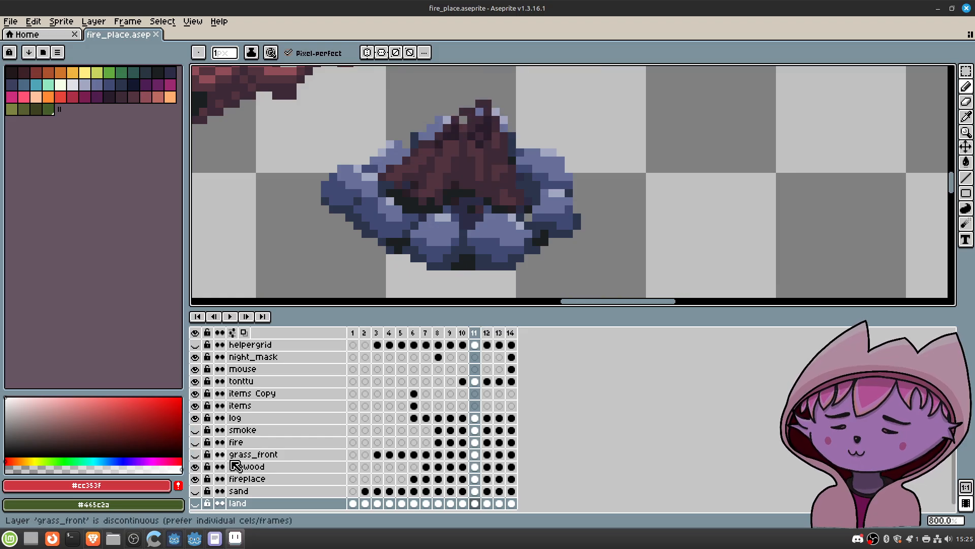
pyautogui.click(477, 467)
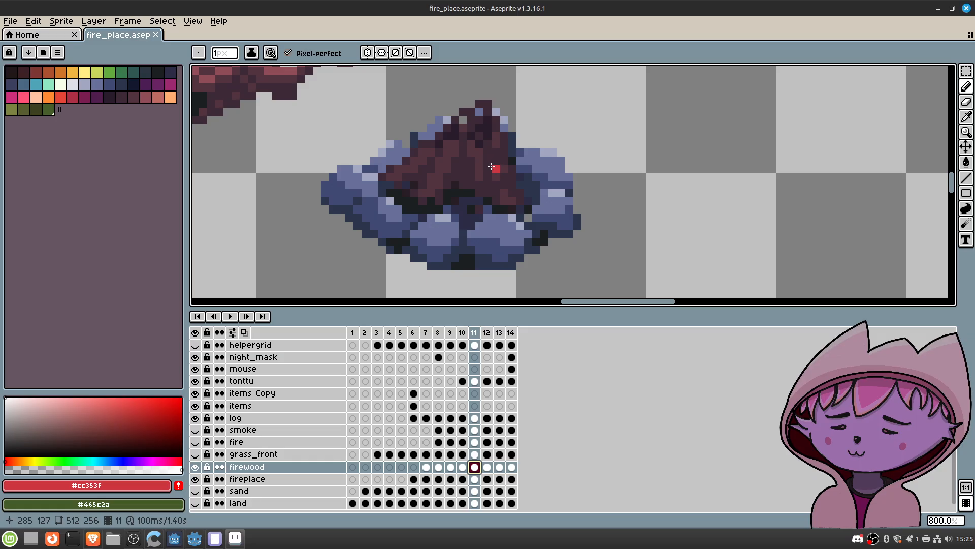
pyautogui.press('Left')
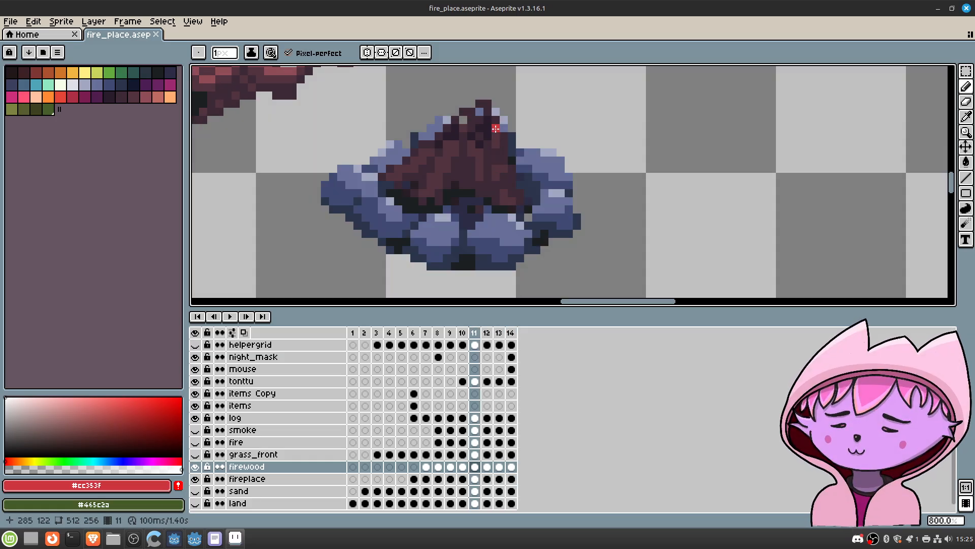
# Step: Fill the gaps near the tip of the firewood pile with the sampled dark wood colour #291d2b
pyautogui.scroll(3, 495, 129)
pyautogui.scroll(-2, 513, 122)
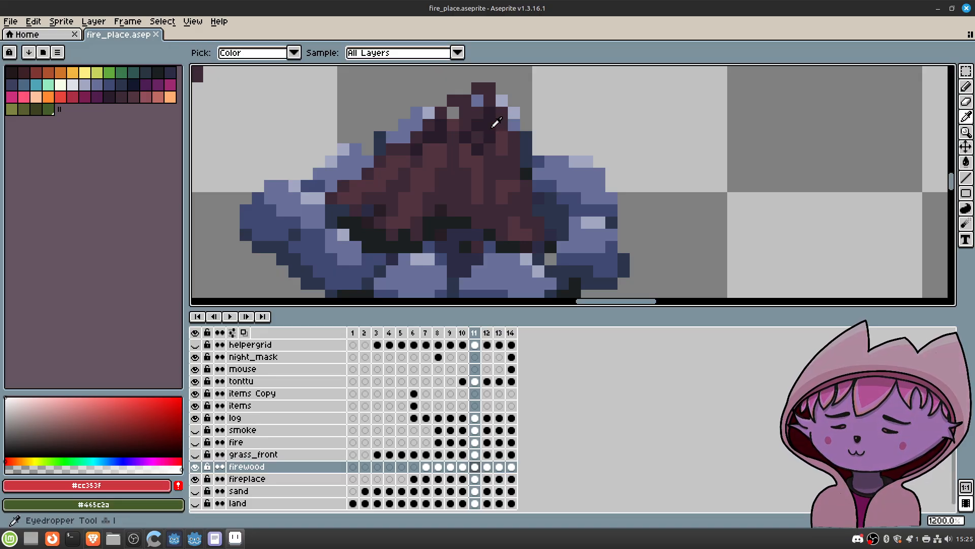
pyautogui.keyDown('alt'); pyautogui.click(483, 109); pyautogui.keyUp('alt')
pyautogui.click(477, 101)
pyautogui.click(454, 112)
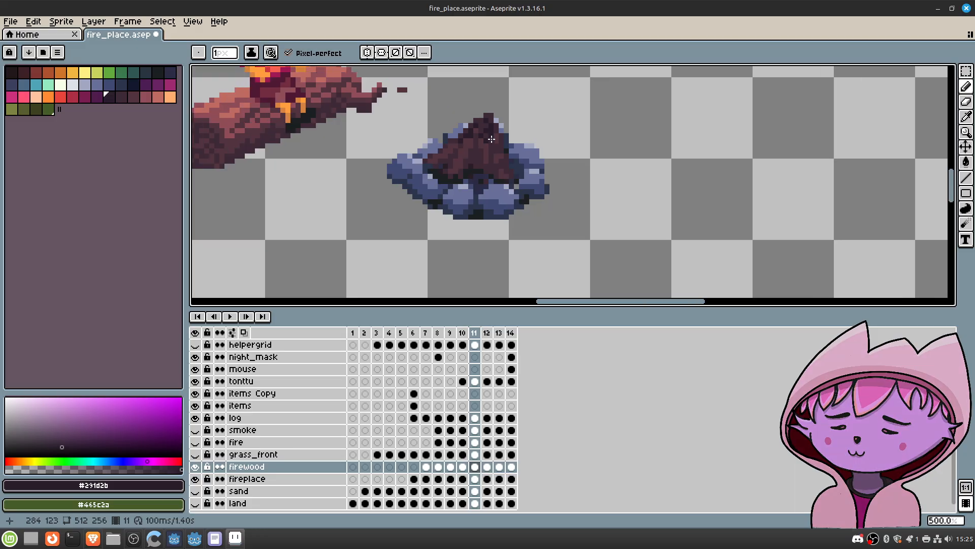
pyautogui.scroll(-6, 500, 153)
pyautogui.scroll(5, 489, 147)
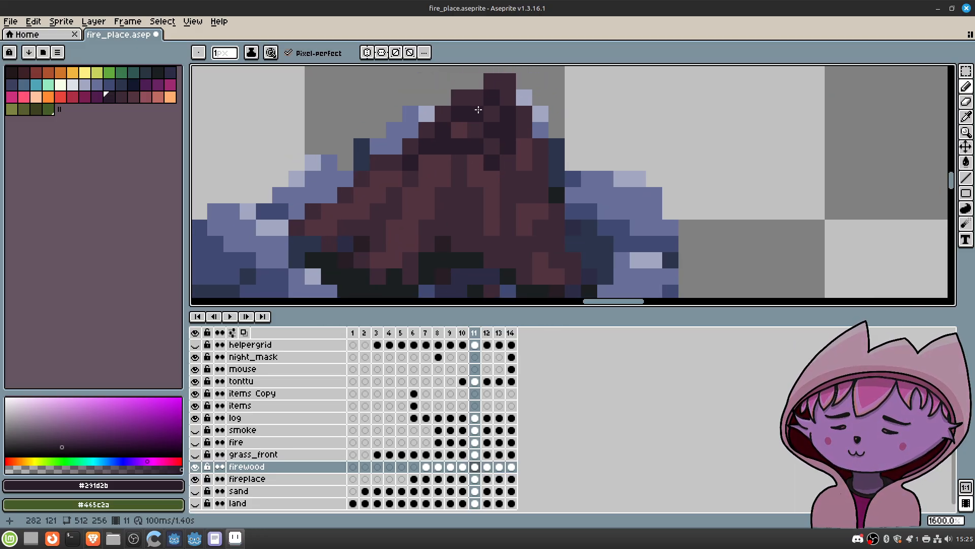
# Step: Extend the lighter wood grain near the top of the firewood pile with the sampled reddish brown #52333f
pyautogui.keyDown('alt'); pyautogui.click(463, 129); pyautogui.keyUp('alt')
pyautogui.click(462, 113)
pyautogui.click(458, 144)
pyautogui.click(459, 140)
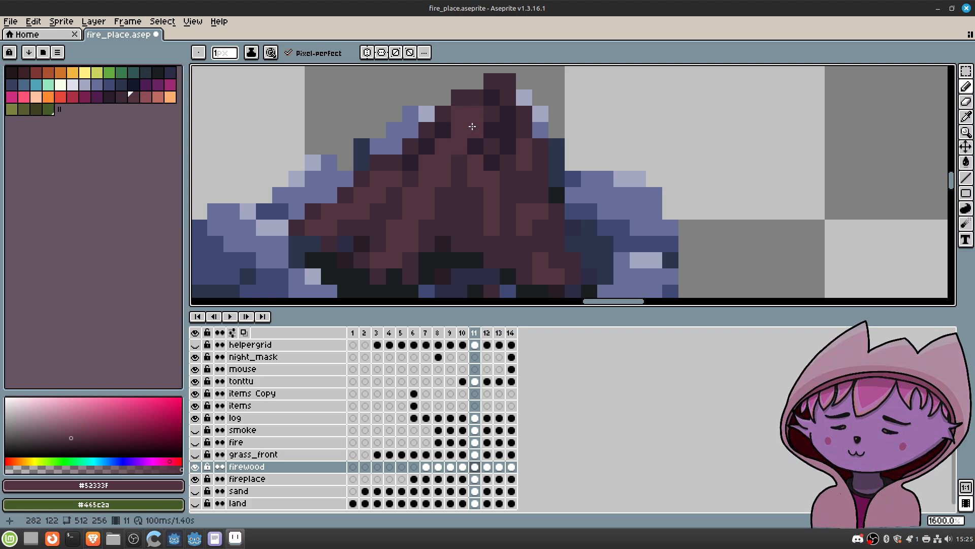
pyautogui.scroll(-6, 473, 126)
pyautogui.scroll(8, 472, 188)
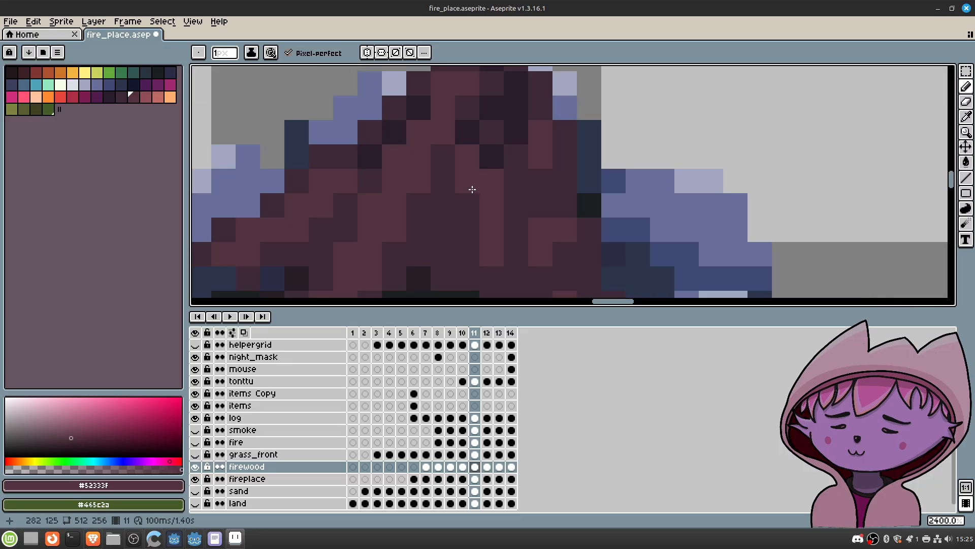
# Step: Paint dark shadow streaks between the sticks in the middle and left of the firewood with the sampled #291d2b
pyautogui.keyDown('alt'); pyautogui.click(492, 157); pyautogui.keyUp('alt')
pyautogui.scroll(-3, 492, 156)
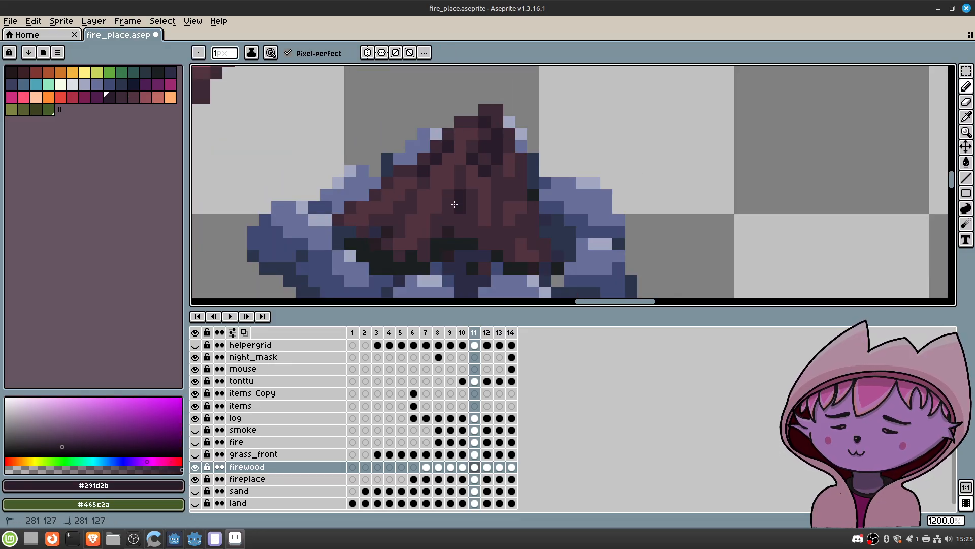
pyautogui.click(447, 196)
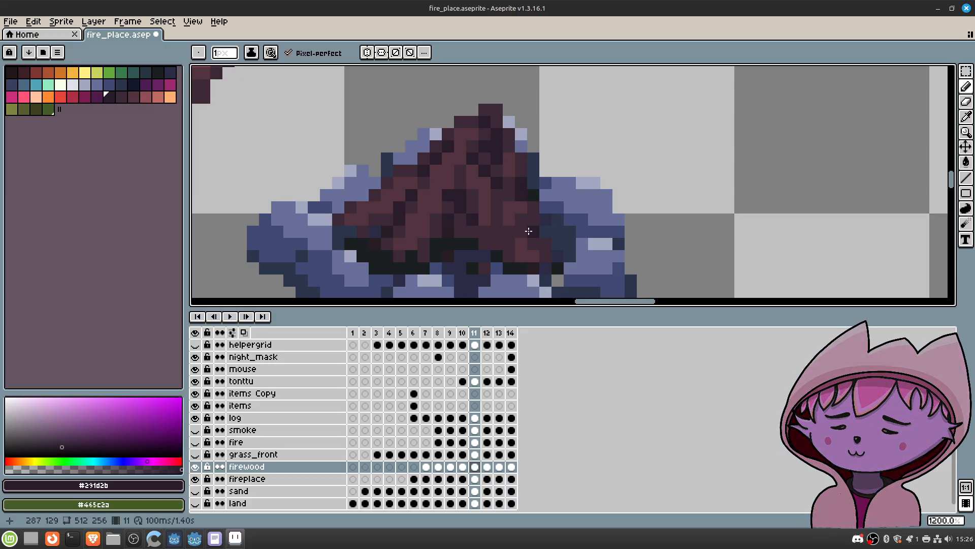
pyautogui.scroll(-5, 498, 222)
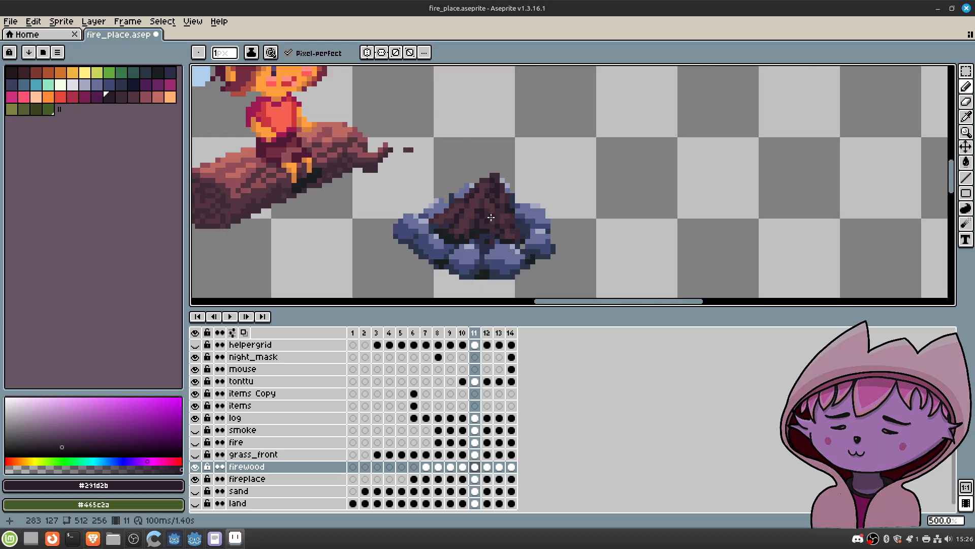
pyautogui.scroll(6, 464, 186)
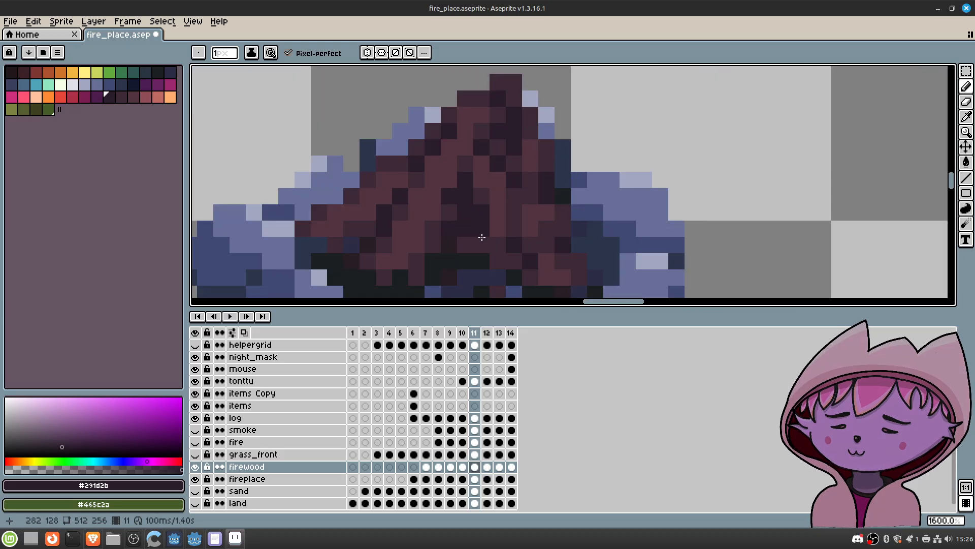
# Step: Touch up the lower-left sticks of the firewood with the sampled wood tones #3d2936 and #291d2b
pyautogui.scroll(-6, 508, 234)
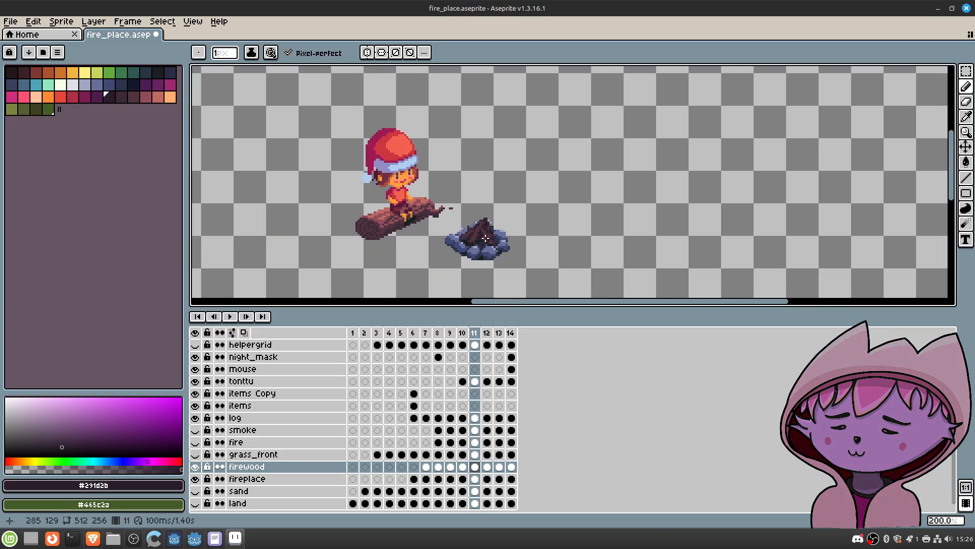
pyautogui.scroll(10, 491, 237)
pyautogui.keyDown('alt'); pyautogui.click(442, 173); pyautogui.keyUp('alt')
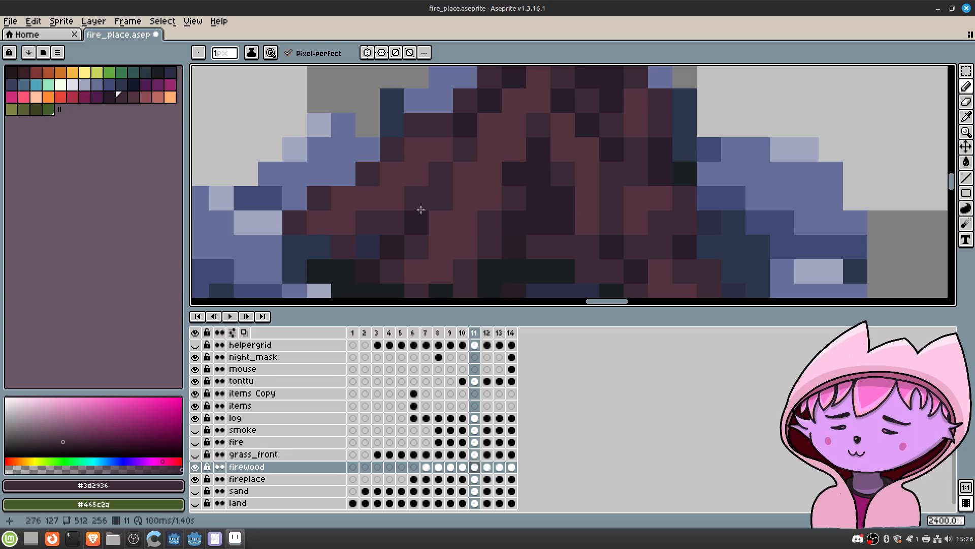
pyautogui.keyDown('alt'); pyautogui.click(423, 203); pyautogui.keyUp('alt')
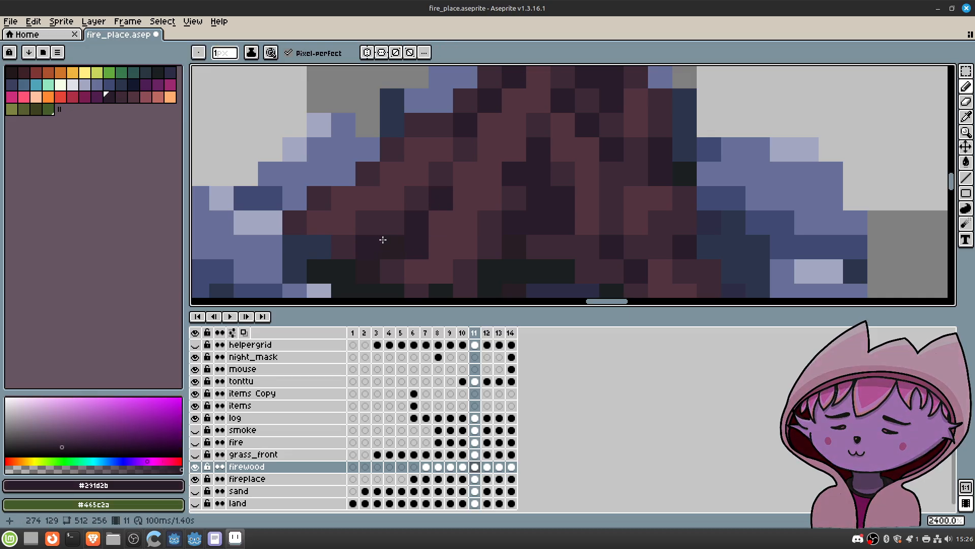
pyautogui.scroll(-5, 523, 202)
pyautogui.scroll(5, 528, 221)
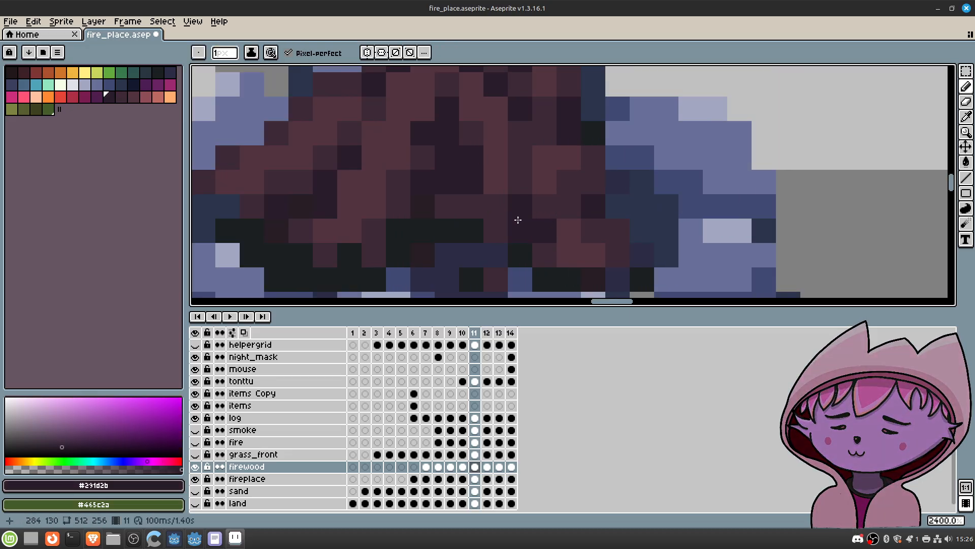
# Step: Paint over the blue pixels in the centre of the firewood's base with the sampled near-black #1b1f21
pyautogui.keyDown('alt'); pyautogui.click(476, 231); pyautogui.keyUp('alt')
pyautogui.scroll(-5, 468, 230)
pyautogui.scroll(4, 474, 227)
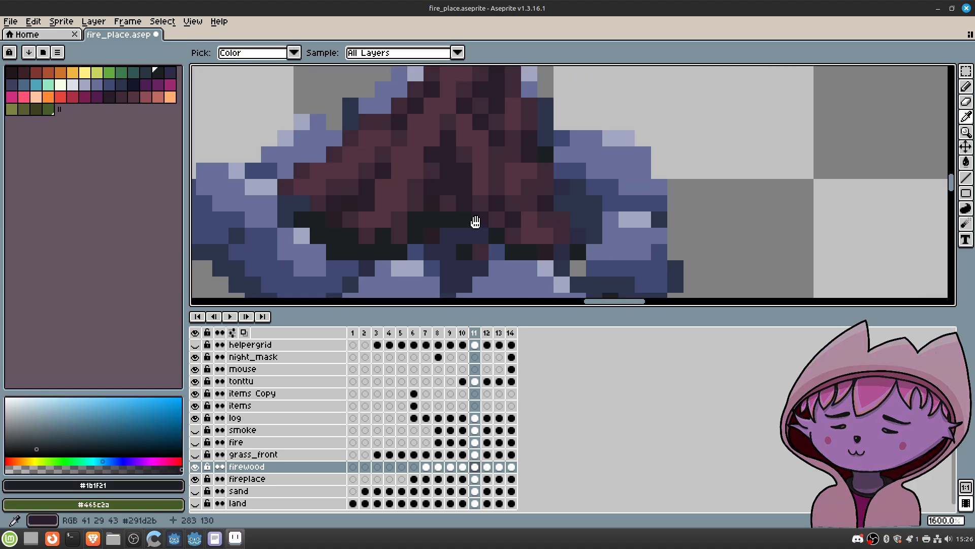
pyautogui.moveTo(475, 226); pyautogui.dragTo(485, 185, button='middle')
pyautogui.scroll(-7, 485, 185)
pyautogui.scroll(7, 484, 189)
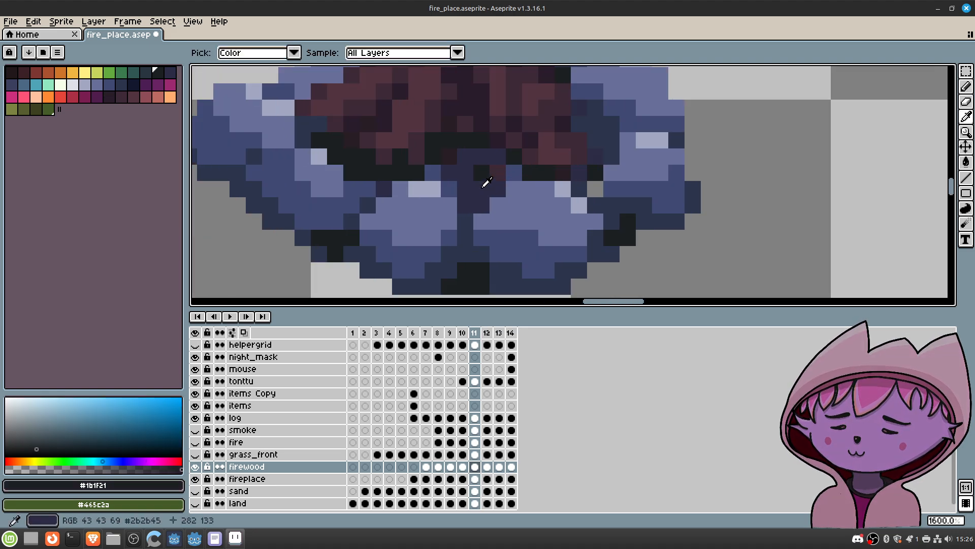
pyautogui.click(477, 152)
pyautogui.click(468, 156)
pyautogui.click(470, 166)
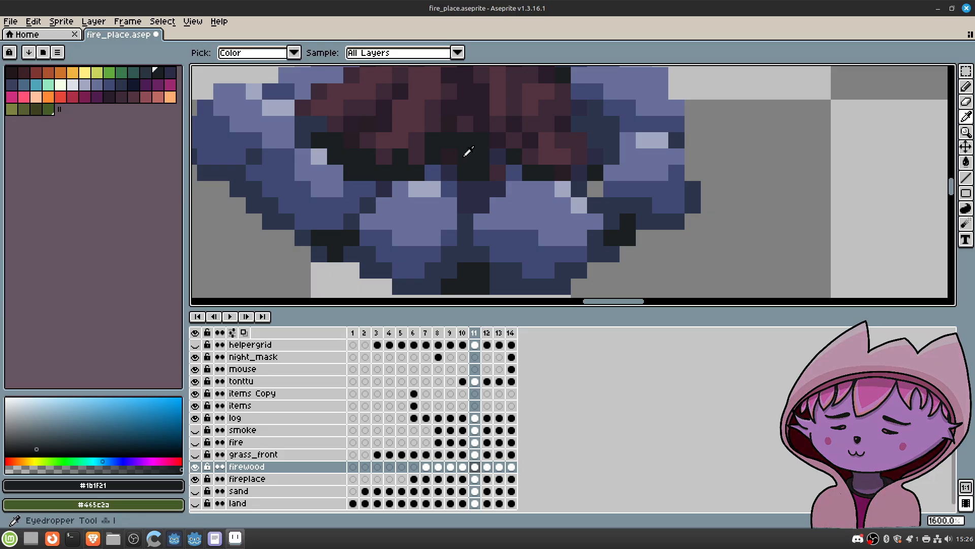
# Step: Blend the centre of the firewood's base with pixels in the sampled dark brown #271c24
pyautogui.keyDown('alt'); pyautogui.click(457, 149); pyautogui.keyUp('alt')
pyautogui.click(486, 175)
pyautogui.click(500, 158)
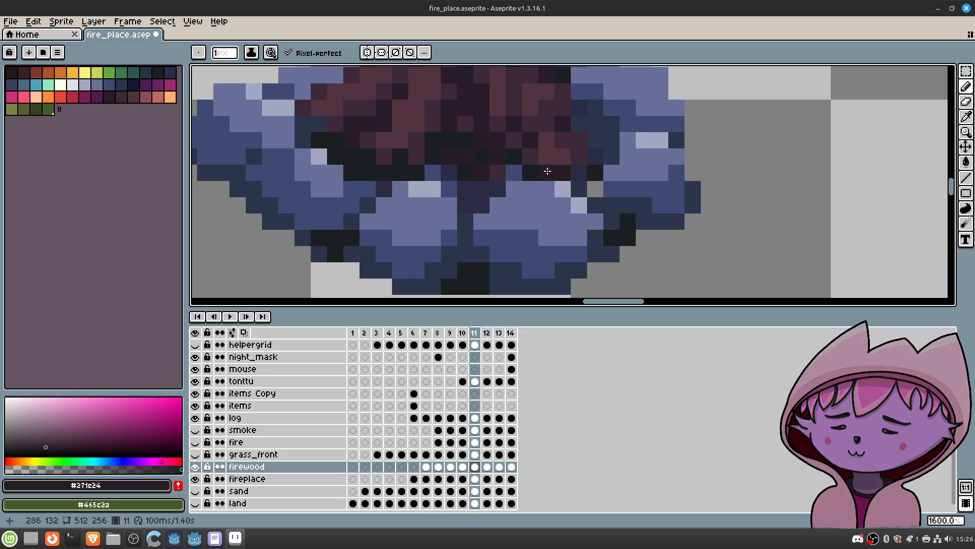
# Step: Try to extend the edges of the front stones over the firewood's dark base with the sampled blue #404973
pyautogui.keyDown('alt'); pyautogui.click(494, 184); pyautogui.keyUp('alt')
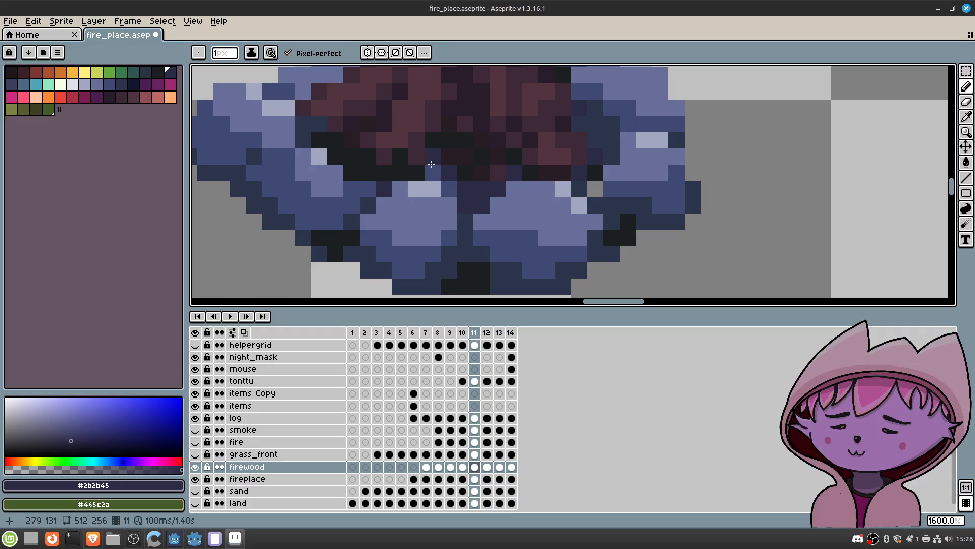
pyautogui.keyDown('alt'); pyautogui.click(432, 172); pyautogui.keyUp('alt')
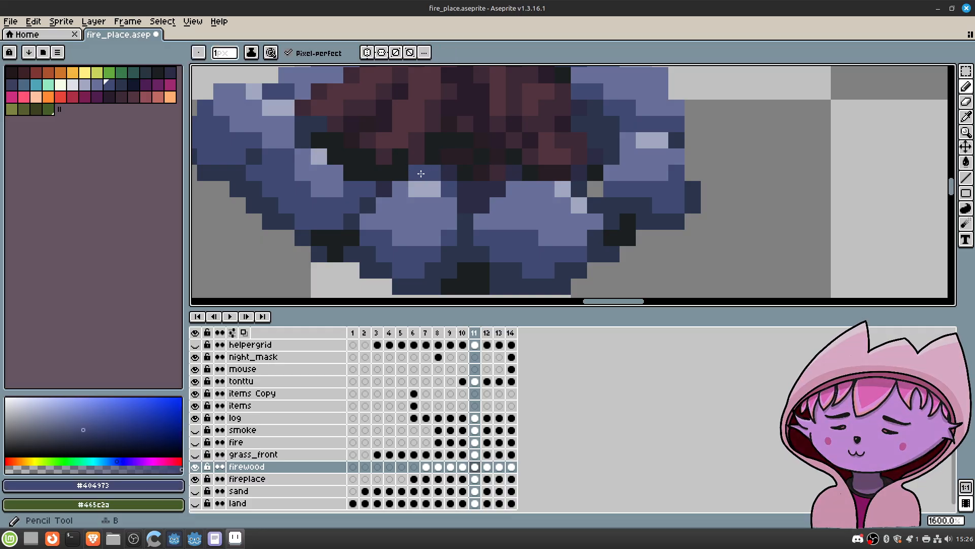
pyautogui.click(401, 177)
pyautogui.click(351, 173)
pyautogui.click(336, 158)
pyautogui.click(319, 141)
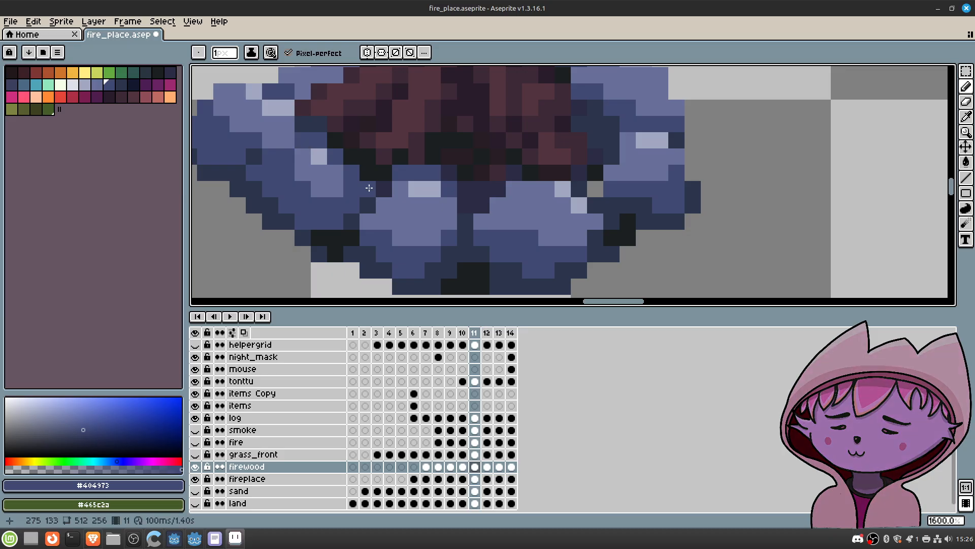
pyautogui.scroll(-4, 369, 188)
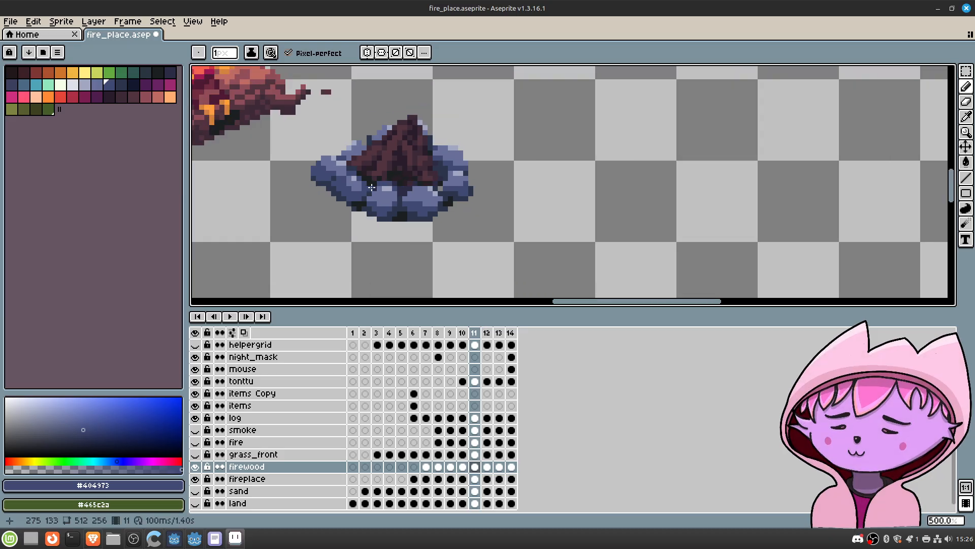
pyautogui.scroll(4, 371, 187)
pyautogui.moveTo(371, 192); pyautogui.dragTo(374, 206)
# Step: Undo the blue stone-edge strokes made on the firewood layer and return to the Pencil tool
pyautogui.press('v')
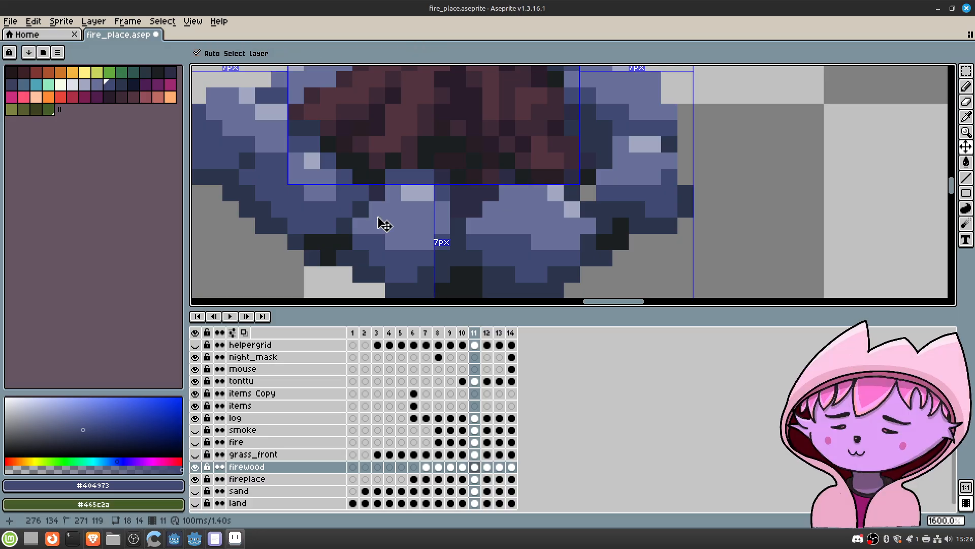
pyautogui.hotkey('ctrl', 'z')
pyautogui.hotkey('ctrl', 'z')
pyautogui.hotkey('ctrl', 'z')
pyautogui.hotkey('ctrl', 'z')
pyautogui.hotkey('ctrl', 'z')
pyautogui.hotkey('ctrl', 'z')
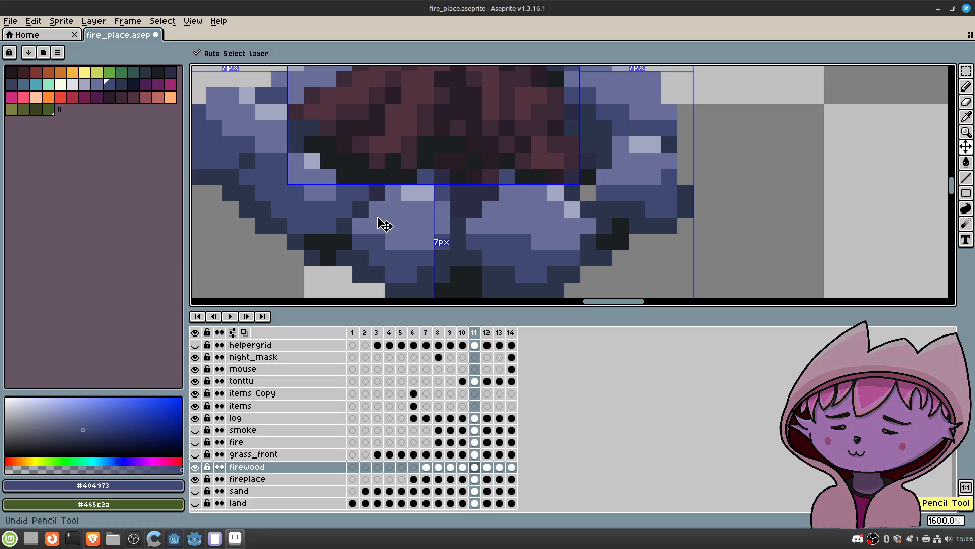
pyautogui.press('b')
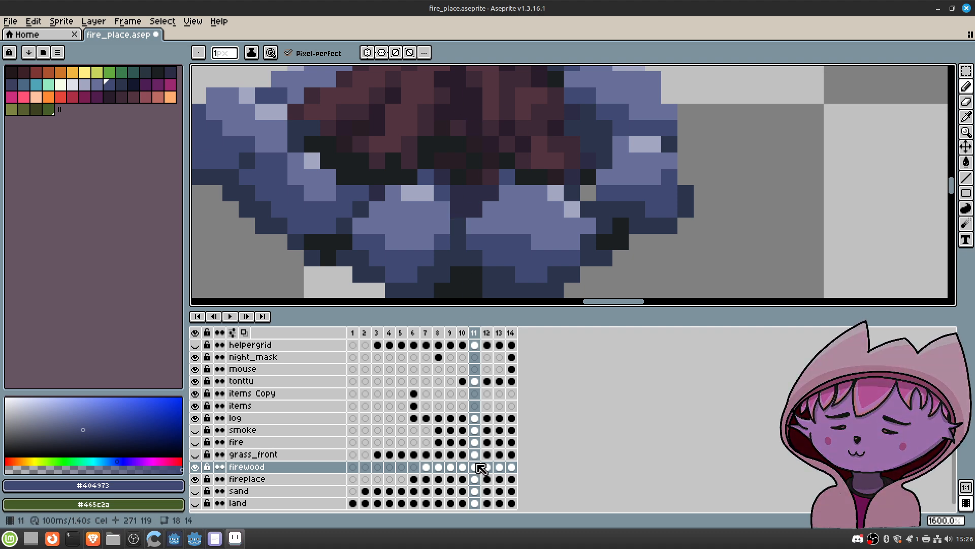
# Step: Toggle the firewood layer's visibility repeatedly to compare it with the fireplace beneath, leaving the firewood hidden
pyautogui.click(196, 467)
pyautogui.click(196, 467)
pyautogui.click(196, 467)
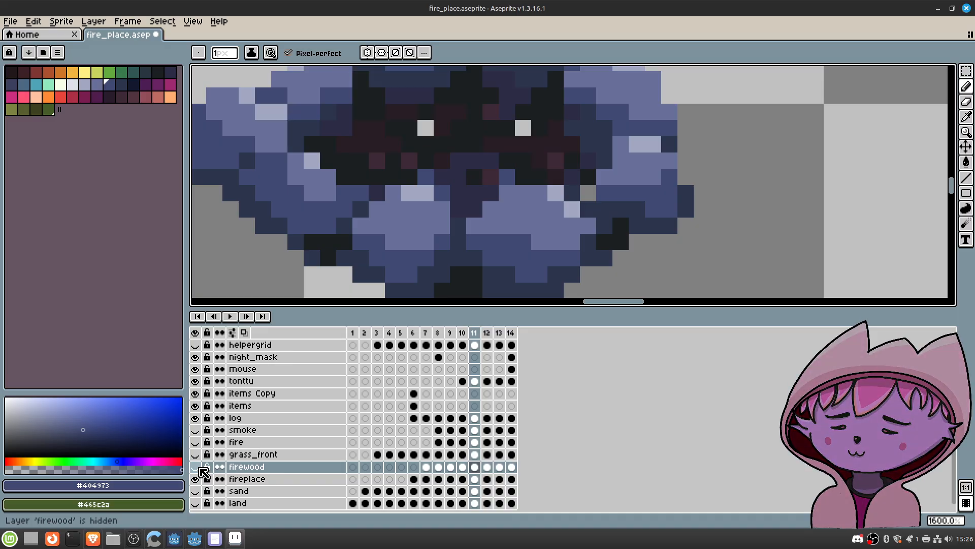
pyautogui.click(196, 467)
pyautogui.click(196, 467)
pyautogui.click(196, 467)
pyautogui.click(196, 468)
pyautogui.click(196, 467)
pyautogui.click(196, 467)
pyautogui.click(198, 468)
pyautogui.click(198, 468)
pyautogui.click(198, 468)
pyautogui.click(198, 467)
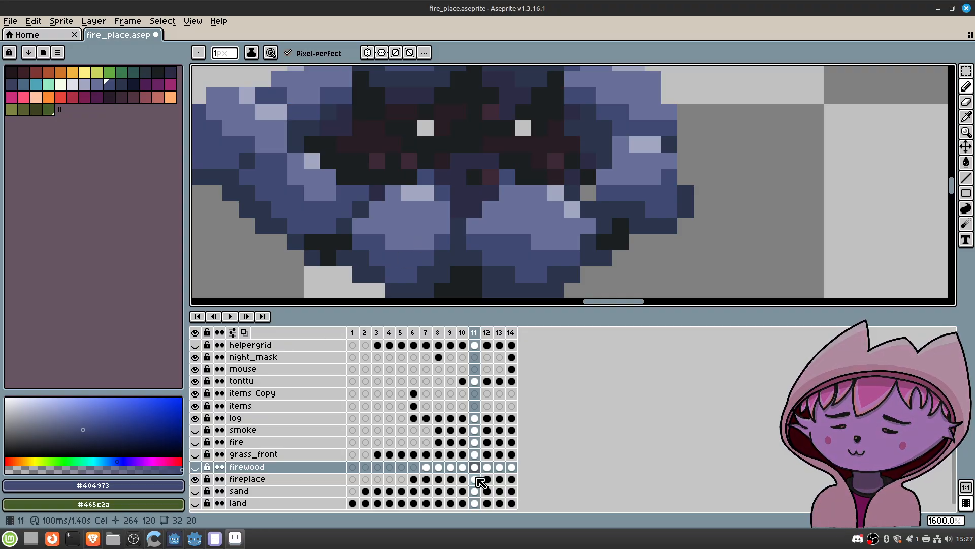
# Step: Fill the two transparent holes inside the fireplace on frame 11 of its layer with the sampled #1b1f21
pyautogui.click(481, 482)
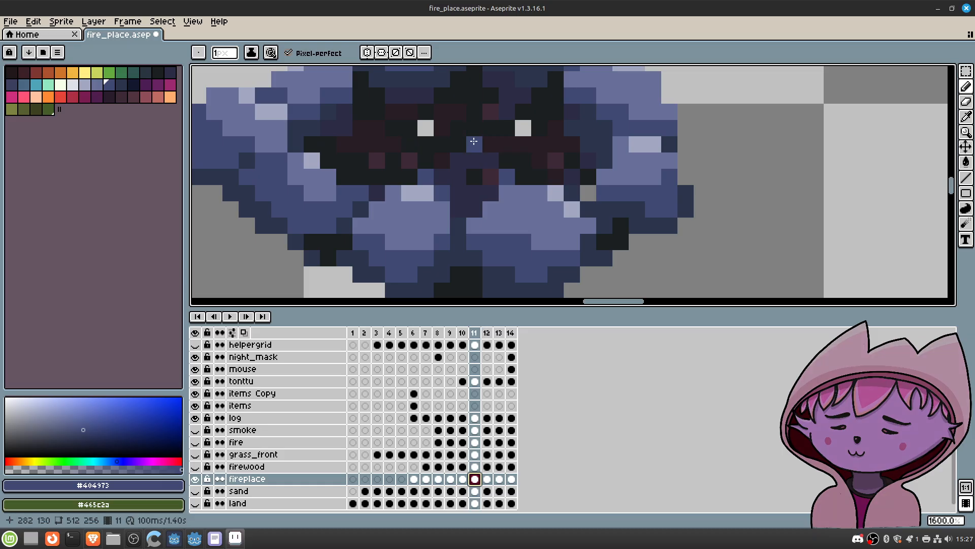
pyautogui.keyDown('alt'); pyautogui.click(464, 125); pyautogui.keyUp('alt')
pyautogui.click(425, 128)
pyautogui.click(523, 128)
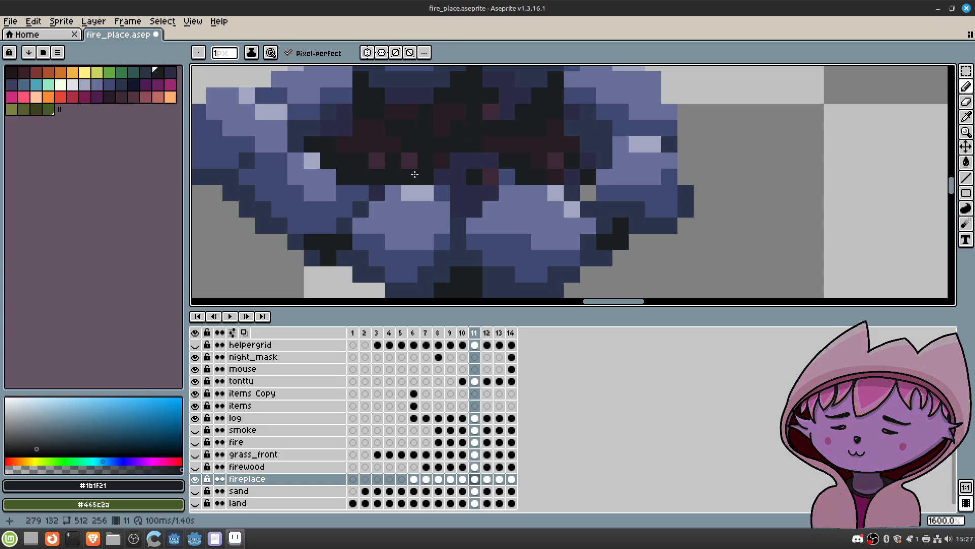
pyautogui.scroll(-3, 483, 147)
pyautogui.scroll(-5, 485, 154)
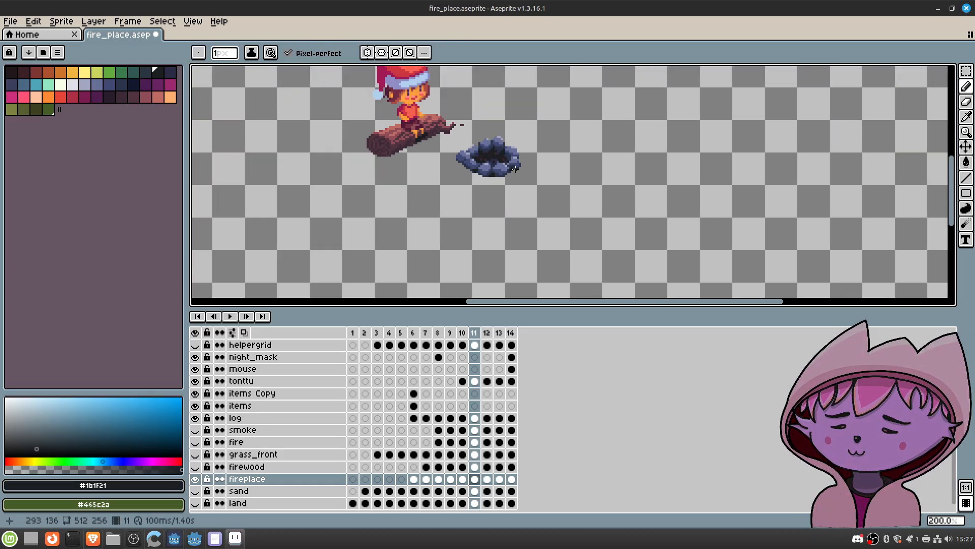
pyautogui.scroll(6, 495, 162)
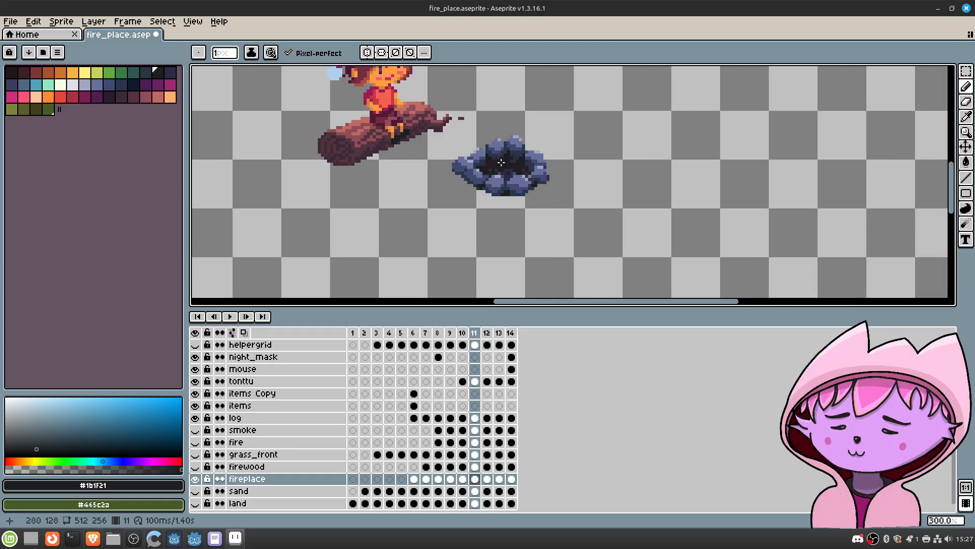
pyautogui.scroll(-1, 497, 163)
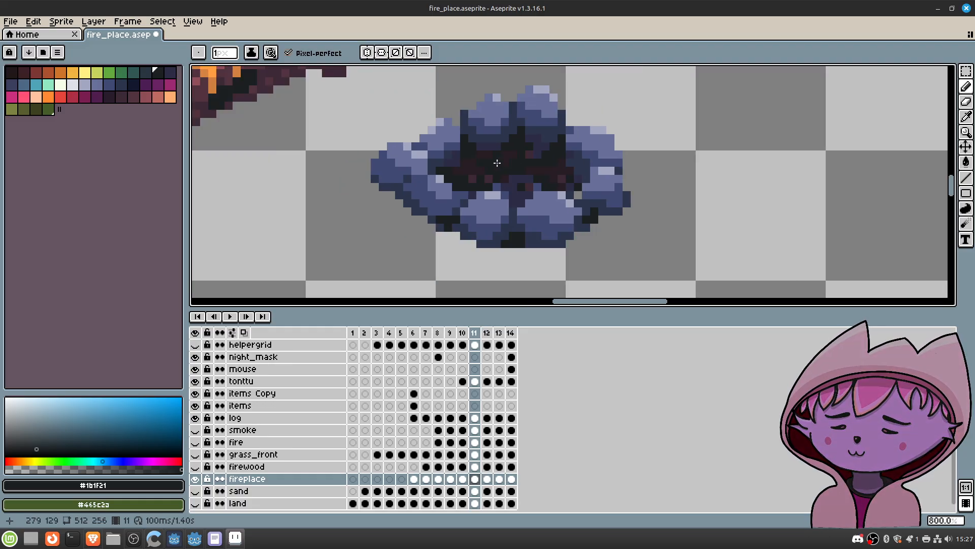
# Step: Show the firewood layer again and briefly toggle smoke, fire, grass_front, sand and land to review the campfire
pyautogui.click(195, 467)
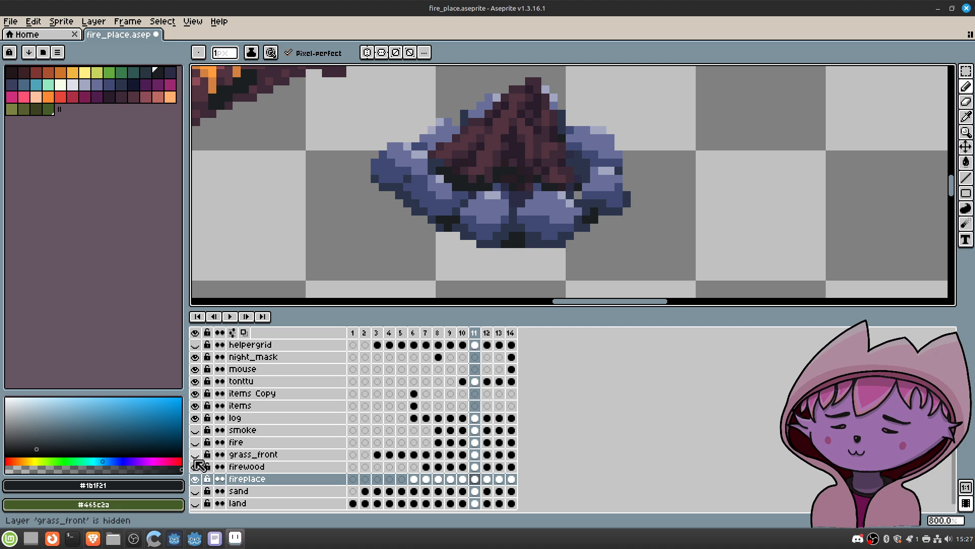
pyautogui.click(197, 431)
pyautogui.click(197, 431)
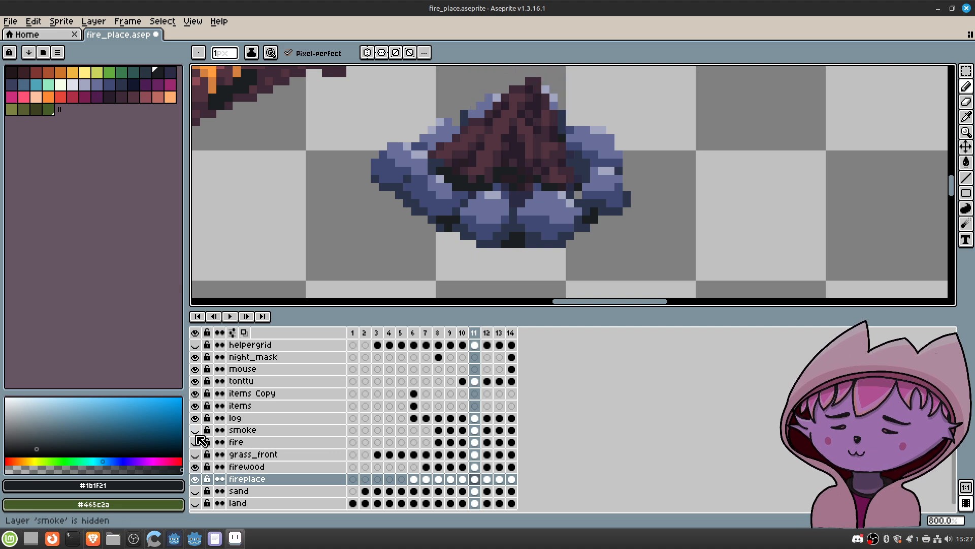
pyautogui.click(197, 442)
pyautogui.click(195, 442)
pyautogui.click(195, 454)
pyautogui.click(196, 454)
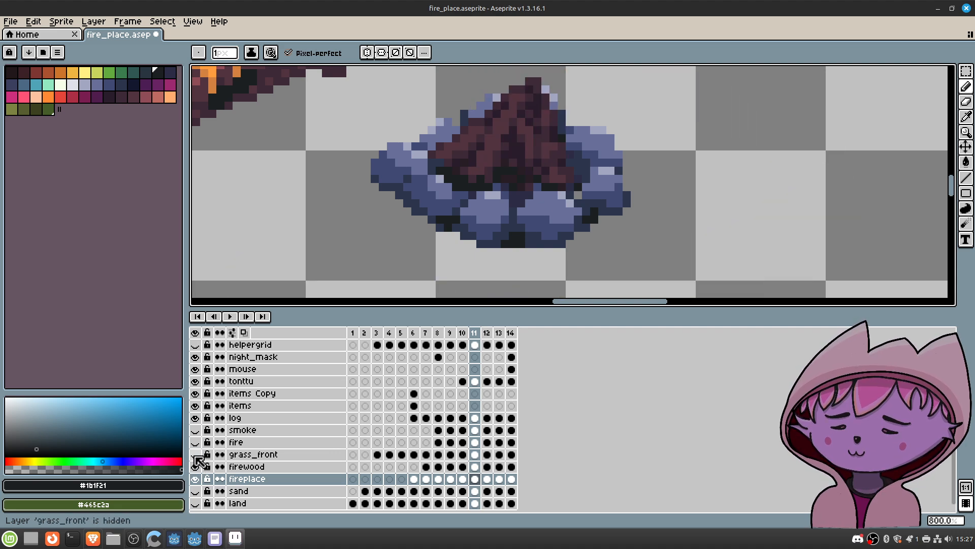
pyautogui.click(196, 491)
pyautogui.click(196, 491)
pyautogui.click(195, 491)
pyautogui.click(196, 491)
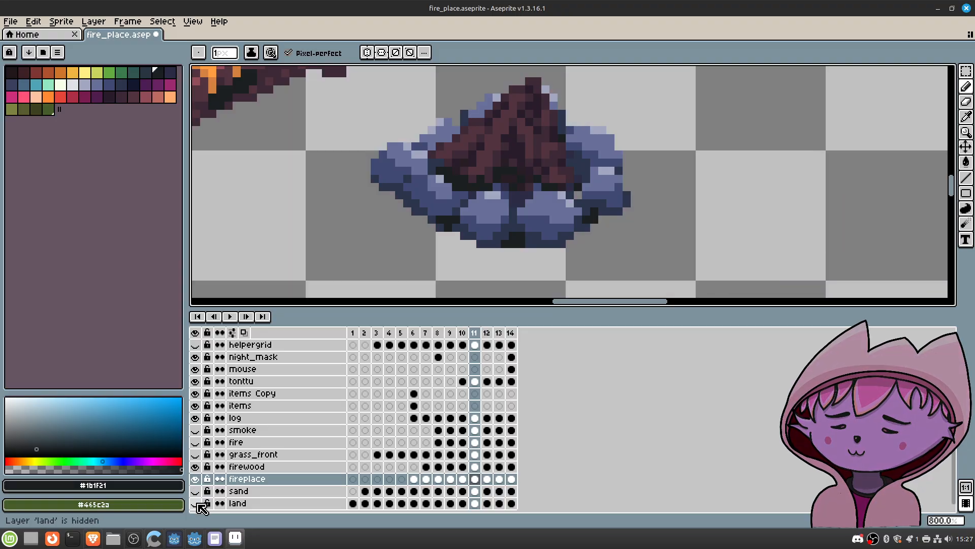
pyautogui.click(195, 503)
pyautogui.click(196, 504)
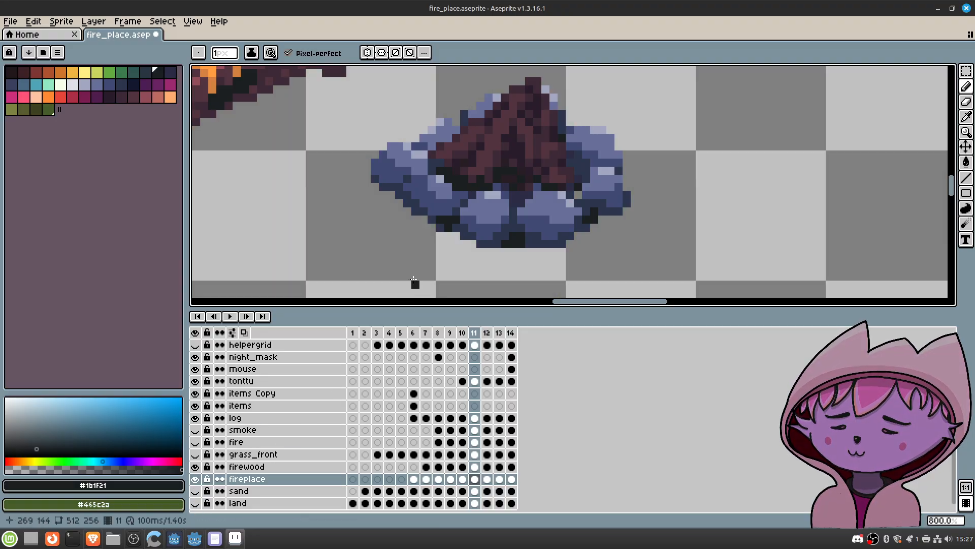
pyautogui.scroll(-4, 515, 182)
pyautogui.scroll(-2, 515, 181)
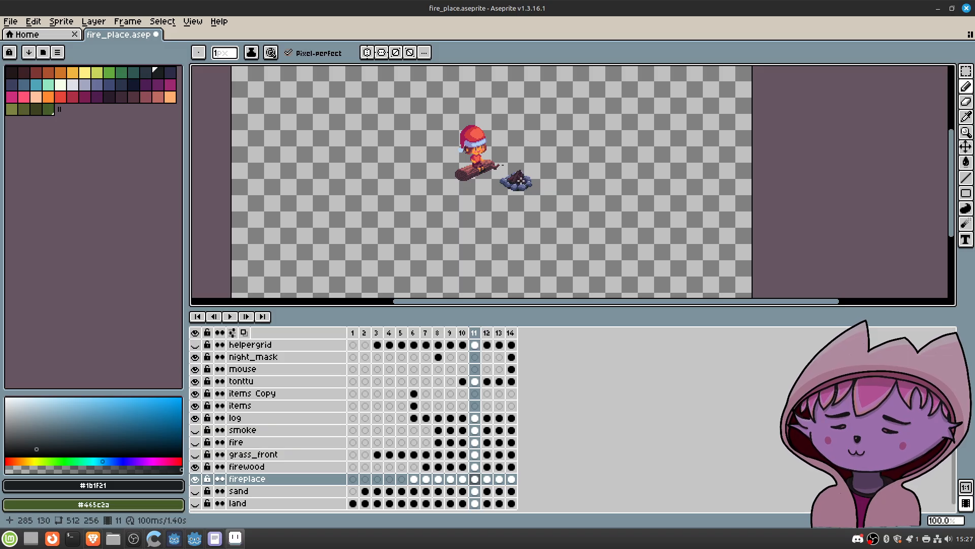
pyautogui.scroll(3, 521, 181)
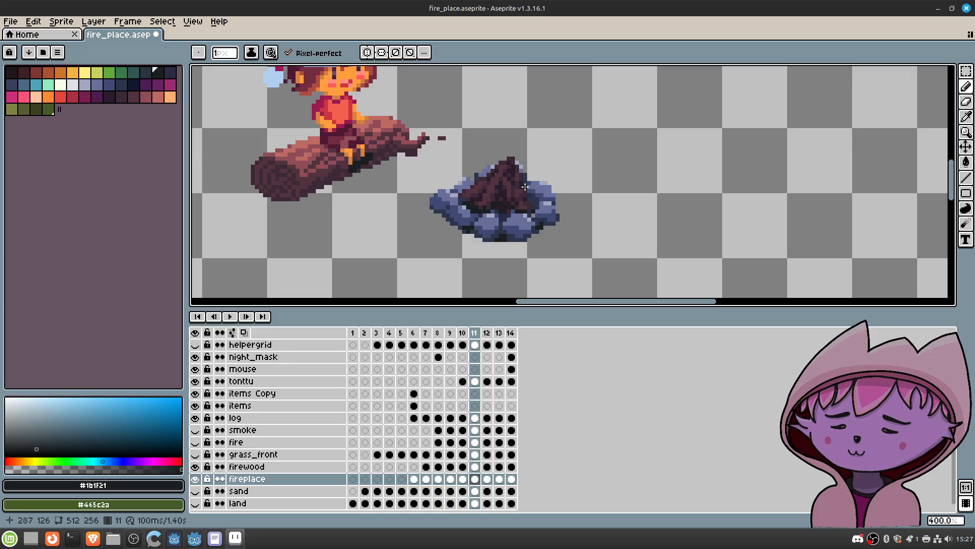
pyautogui.scroll(1, 532, 180)
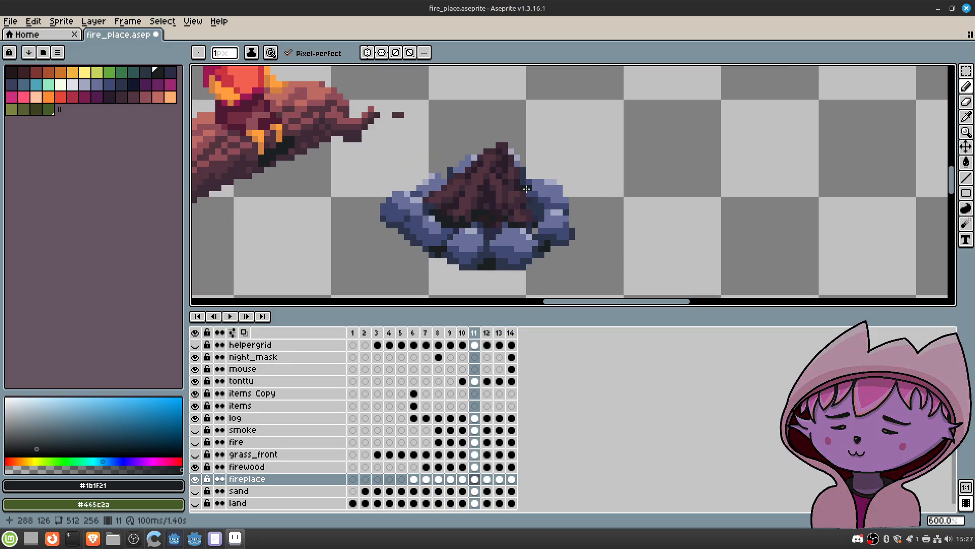
pyautogui.moveTo(498, 224); pyautogui.dragTo(500, 211, button='middle')
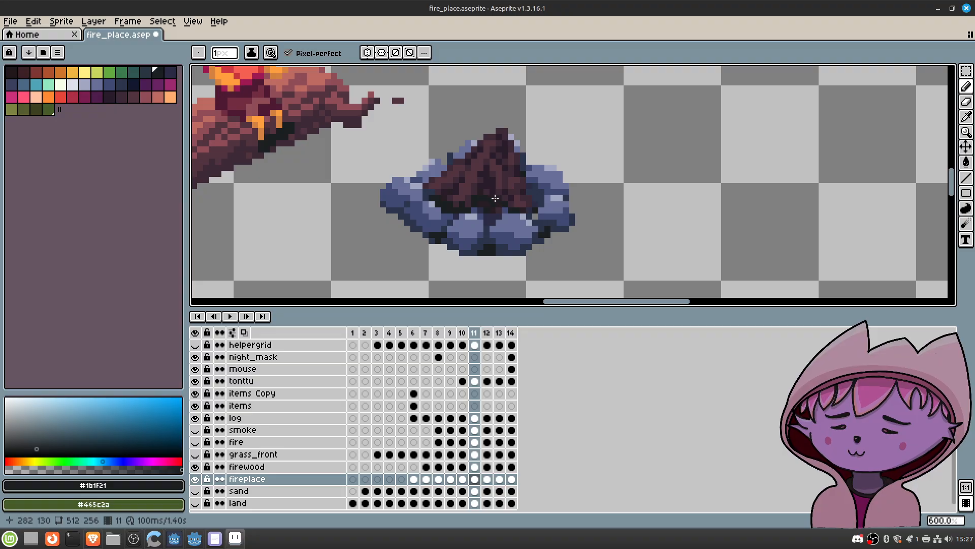
# Step: Hide the firewood layer and darken the gap behind the two front stones of the fireplace with the sampled #1b1f21
pyautogui.click(194, 466)
pyautogui.moveTo(490, 226); pyautogui.dragTo(482, 219, button='middle')
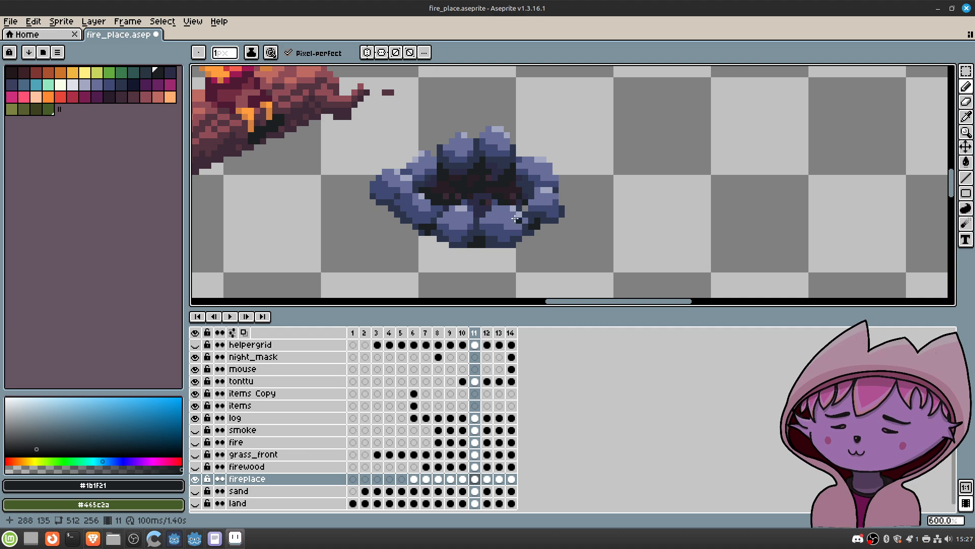
pyautogui.scroll(4, 523, 217)
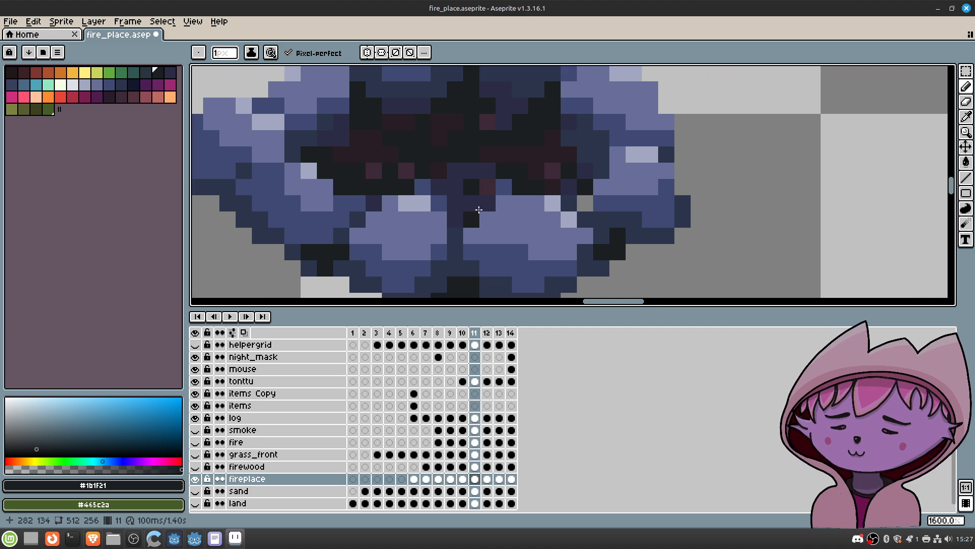
pyautogui.keyDown('alt'); pyautogui.click(470, 155); pyautogui.keyUp('alt')
pyautogui.click(470, 180)
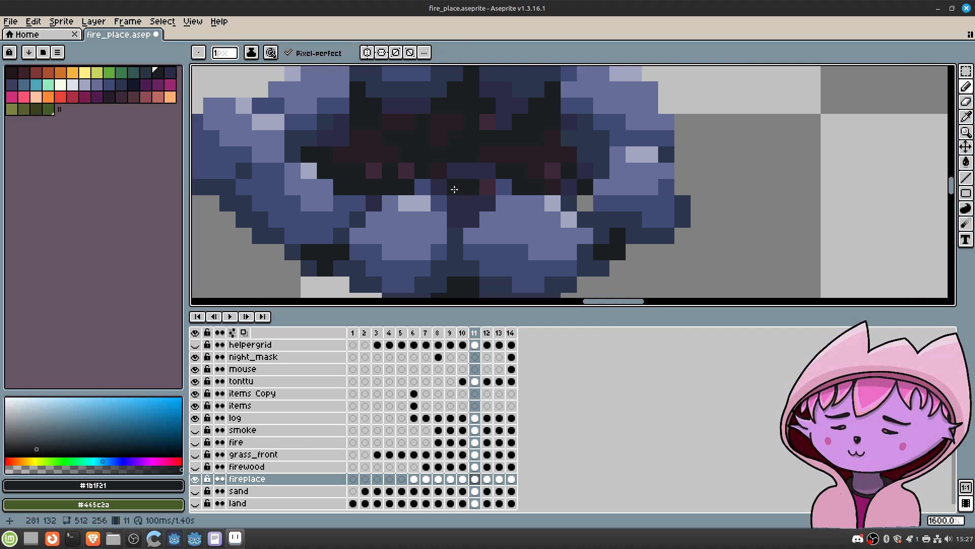
pyautogui.click(458, 188)
pyautogui.click(469, 172)
pyautogui.click(468, 201)
pyautogui.click(457, 202)
pyautogui.click(458, 172)
pyautogui.click(483, 169)
pyautogui.keyDown('alt'); pyautogui.click(492, 200); pyautogui.keyUp('alt')
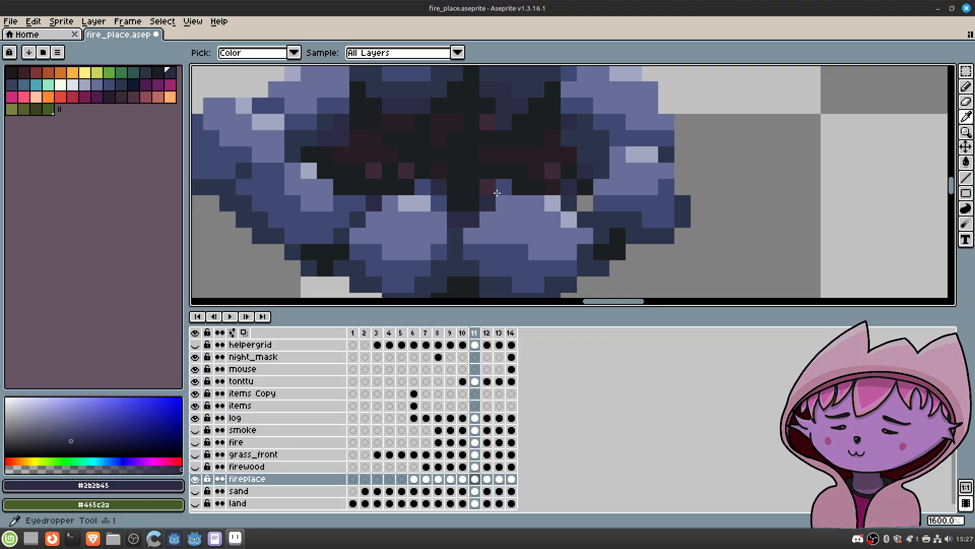
# Step: Paint a shaded rim along the inner top edges of the two front fireplace stones with the sampled #404973
pyautogui.click(457, 189)
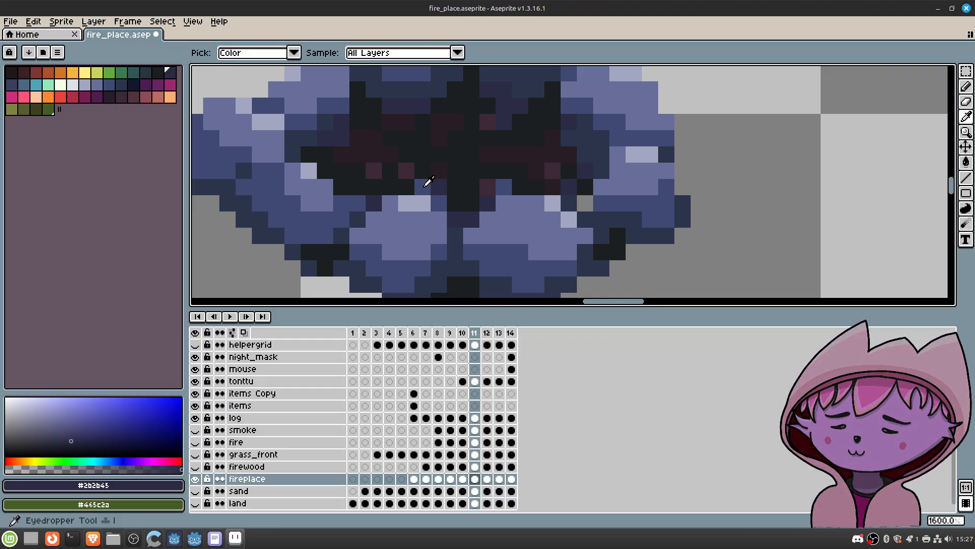
pyautogui.keyDown('alt'); pyautogui.click(425, 186); pyautogui.keyUp('alt')
pyautogui.click(391, 188)
pyautogui.click(520, 186)
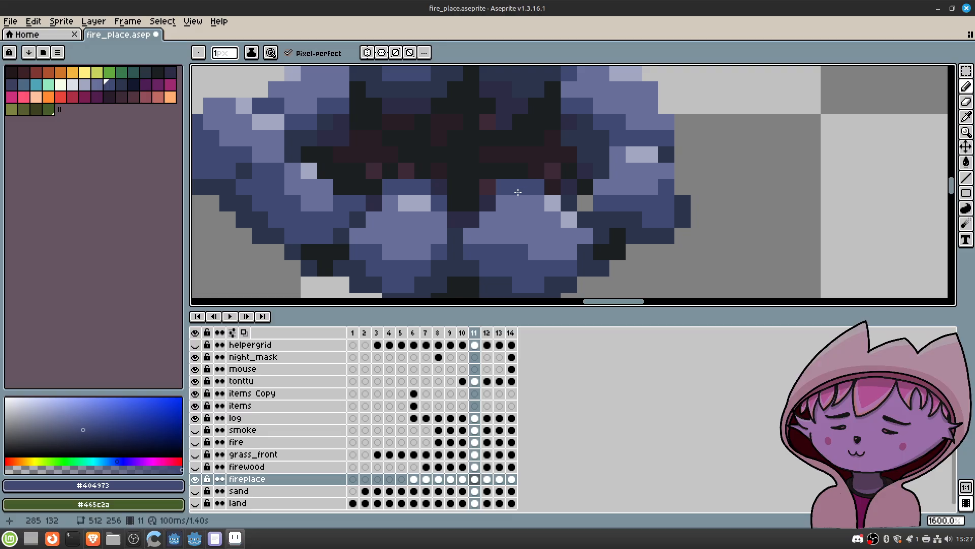
pyautogui.scroll(-5, 508, 188)
pyautogui.scroll(4, 481, 190)
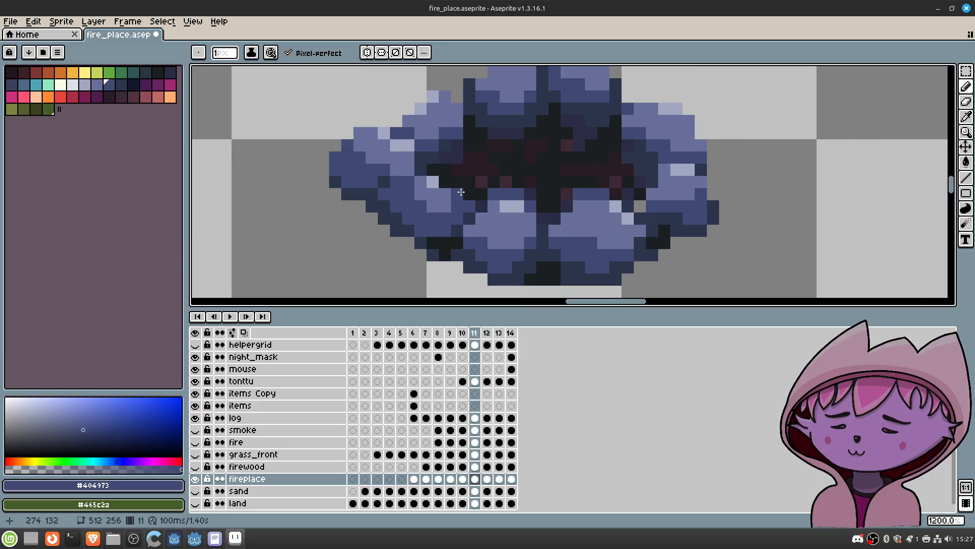
pyautogui.scroll(-6, 498, 185)
pyautogui.scroll(6, 551, 199)
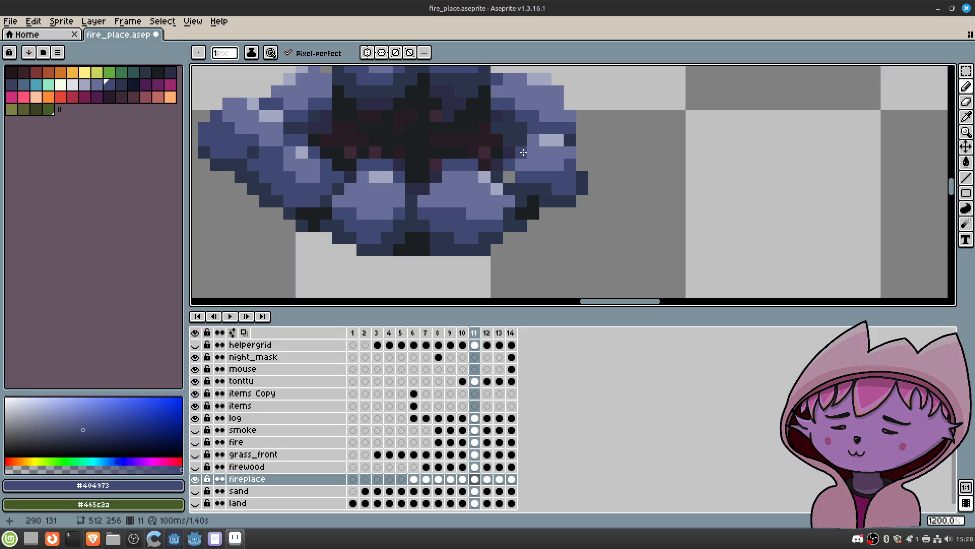
# Step: Extend the outer edge of the fireplace's rightmost stone with #404973 pixels to round its side
pyautogui.scroll(-8, 558, 187)
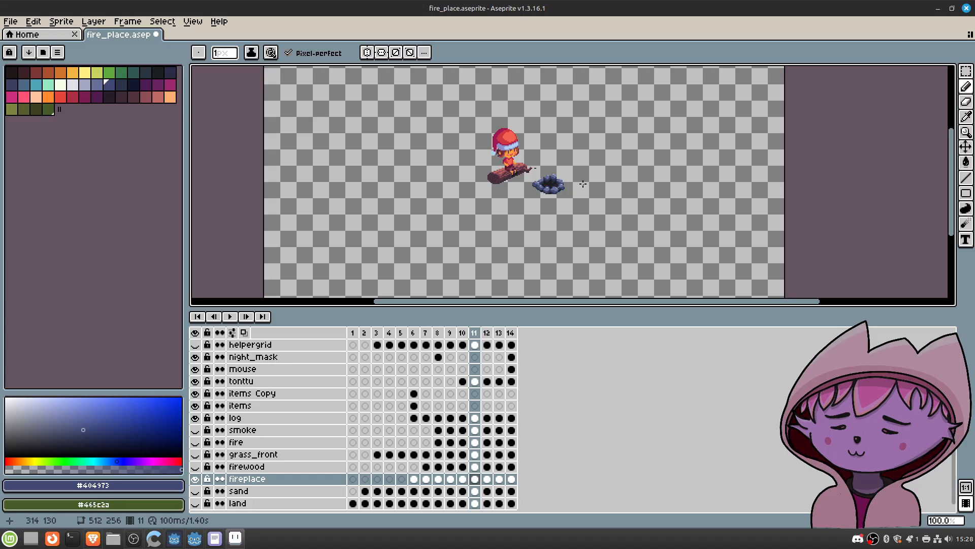
pyautogui.scroll(8, 583, 183)
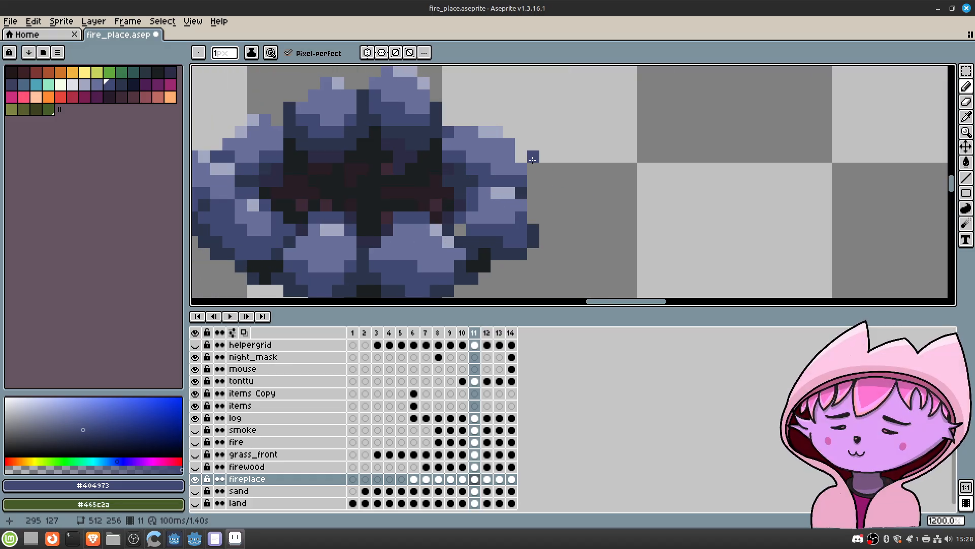
pyautogui.moveTo(533, 217); pyautogui.dragTo(531, 178)
pyautogui.click(521, 155)
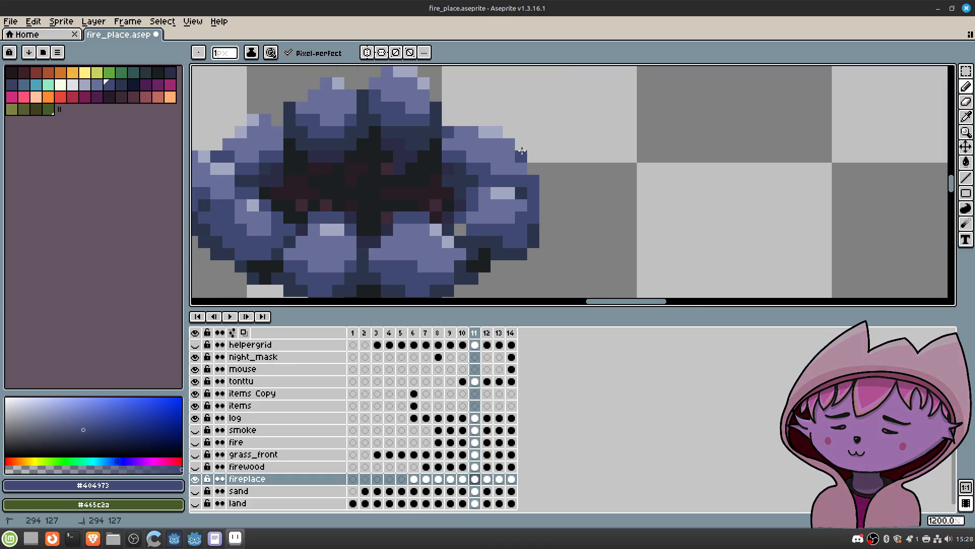
# Step: Try adding #404973 pixels above the rear-right stones' top edge and undo the strokes
pyautogui.moveTo(497, 120); pyautogui.dragTo(461, 120)
pyautogui.click(468, 95)
pyautogui.scroll(-6, 467, 95)
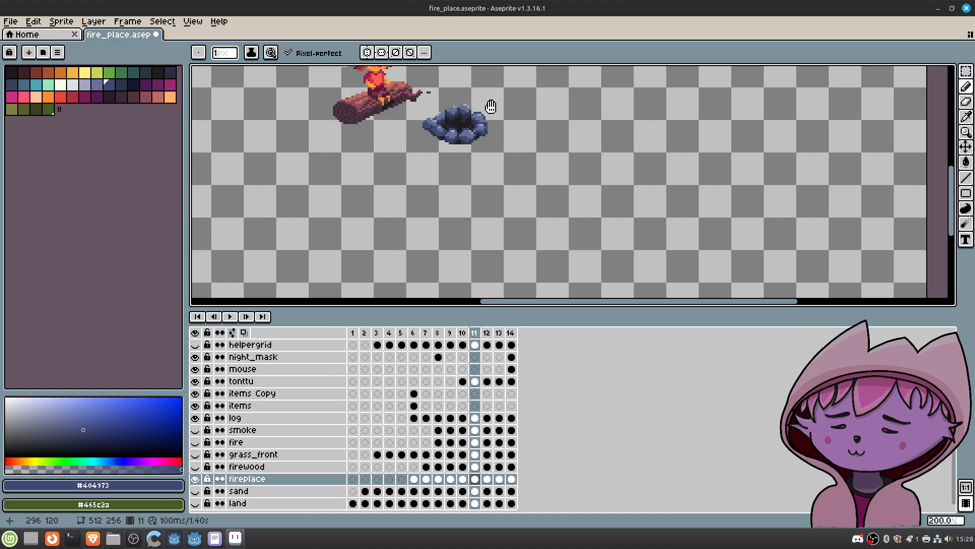
pyautogui.scroll(-1, 500, 117)
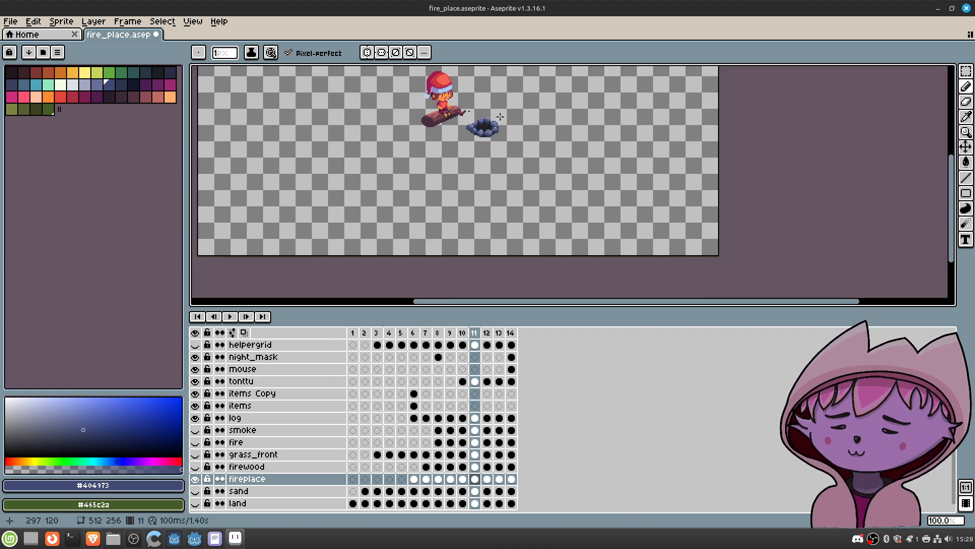
pyautogui.scroll(2, 501, 117)
pyautogui.hotkey('ctrl', 'z')
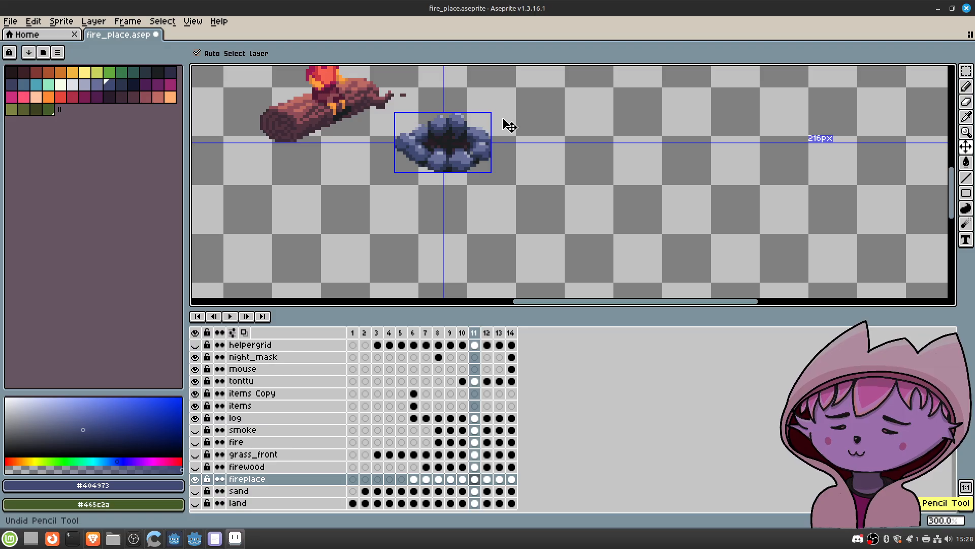
# Step: Check the fireplace at a smaller scale and save fire_place.aseprite
pyautogui.scroll(-2, 509, 127)
pyautogui.scroll(1, 508, 125)
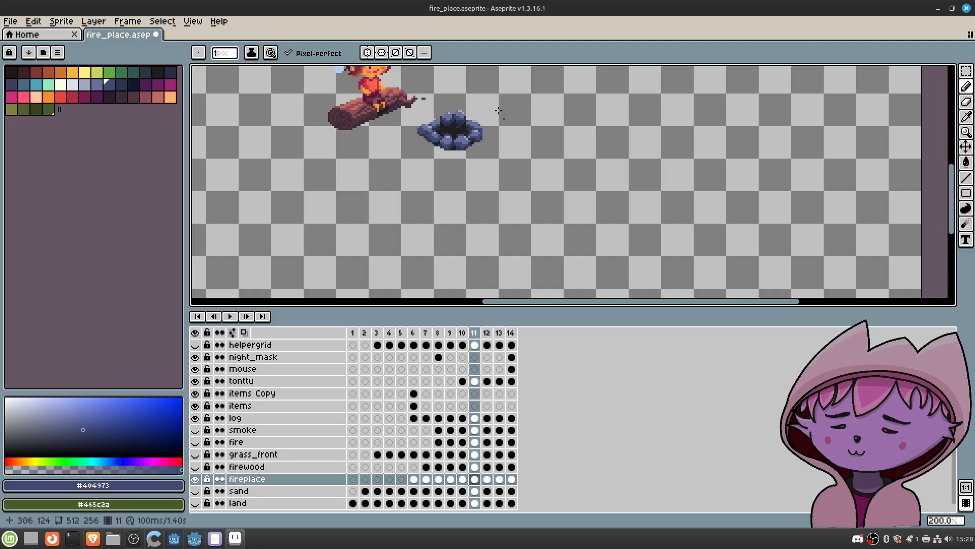
pyautogui.moveTo(617, 188); pyautogui.dragTo(561, 146, button='middle')
pyautogui.hotkey('ctrl', 's')
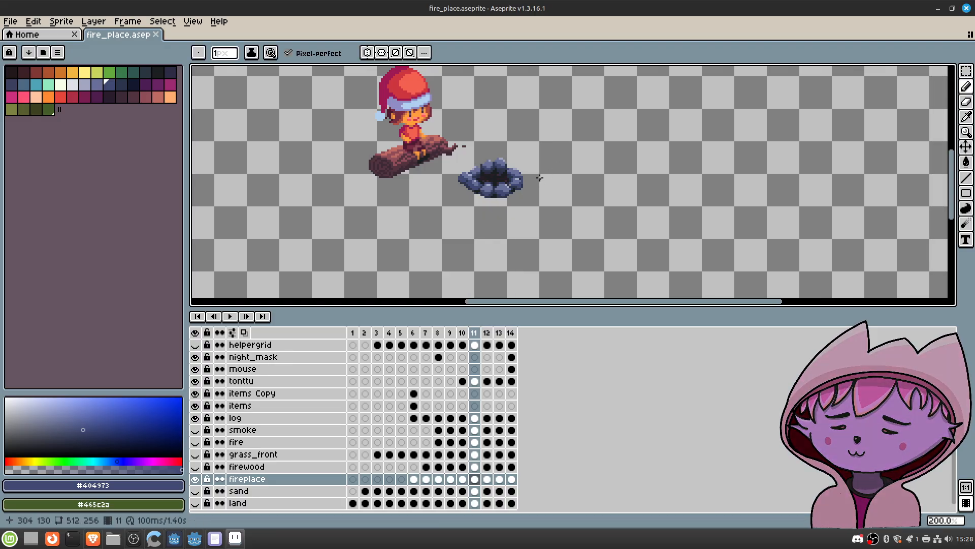
# Step: Marquee-select the fireplace in an area of 36 by 24 pixels, copy it and paste it as a new sprite
pyautogui.scroll(2, 534, 174)
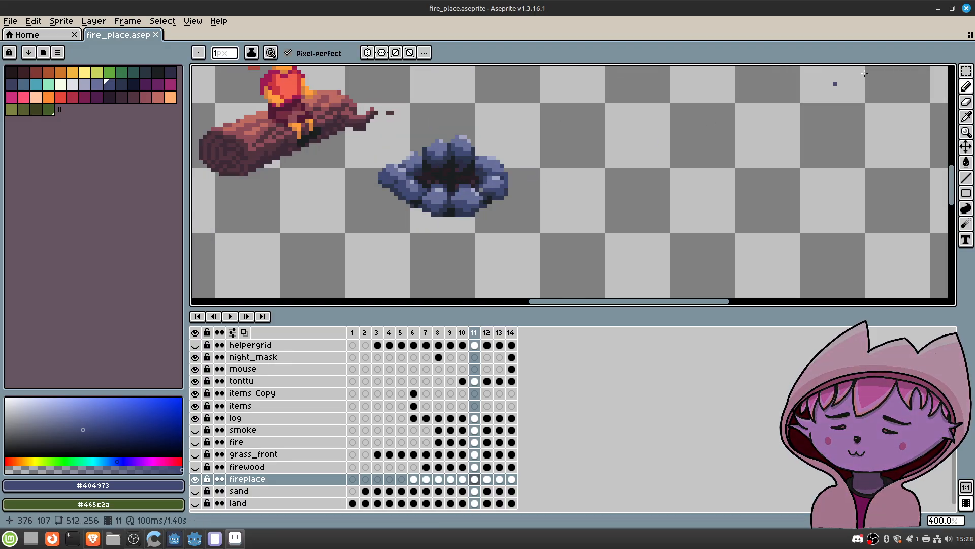
pyautogui.click(965, 71)
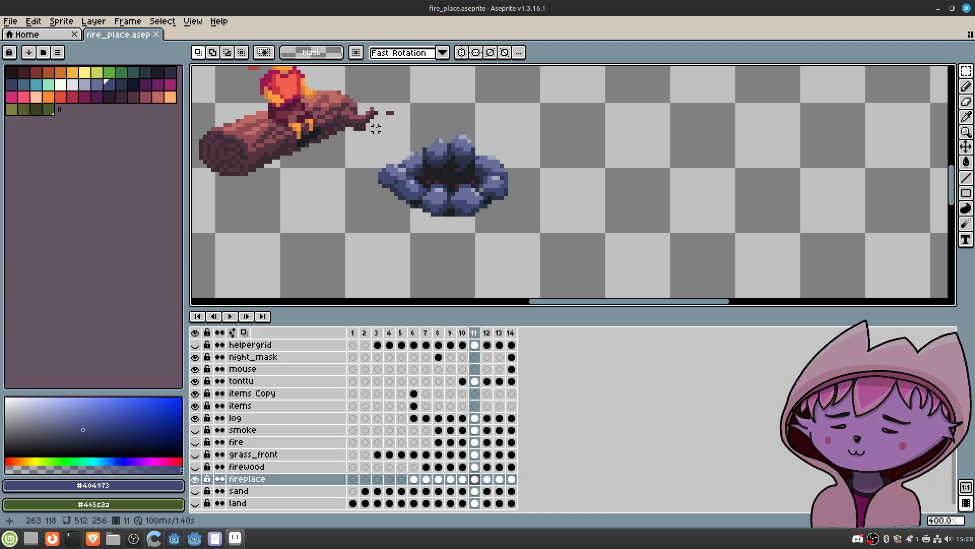
pyautogui.moveTo(380, 124); pyautogui.dragTo(527, 220)
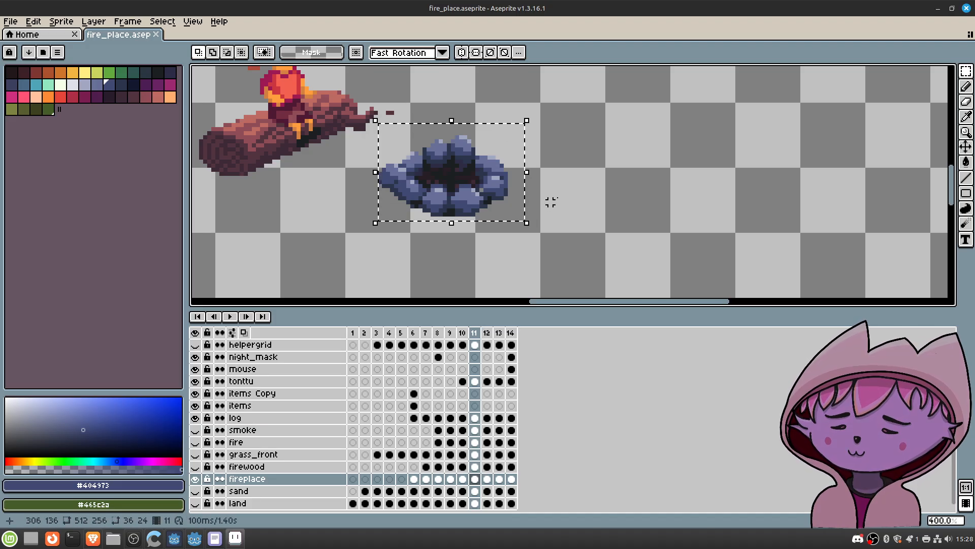
pyautogui.click(562, 194)
pyautogui.click(41, 22)
pyautogui.moveTo(97, 117)
pyautogui.click(239, 118)
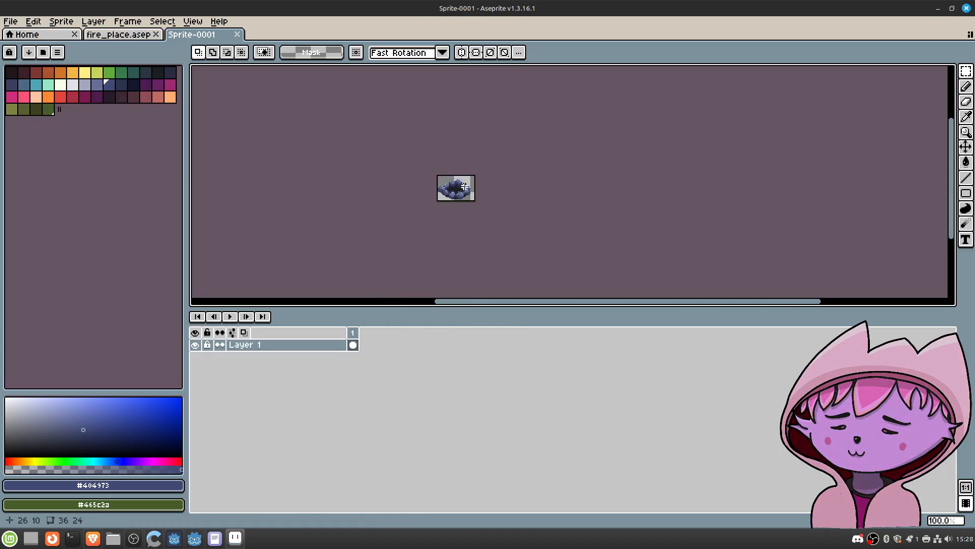
# Step: Trim the new fireplace sprite's canvas to its artwork
pyautogui.scroll(3, 463, 187)
pyautogui.click(67, 22)
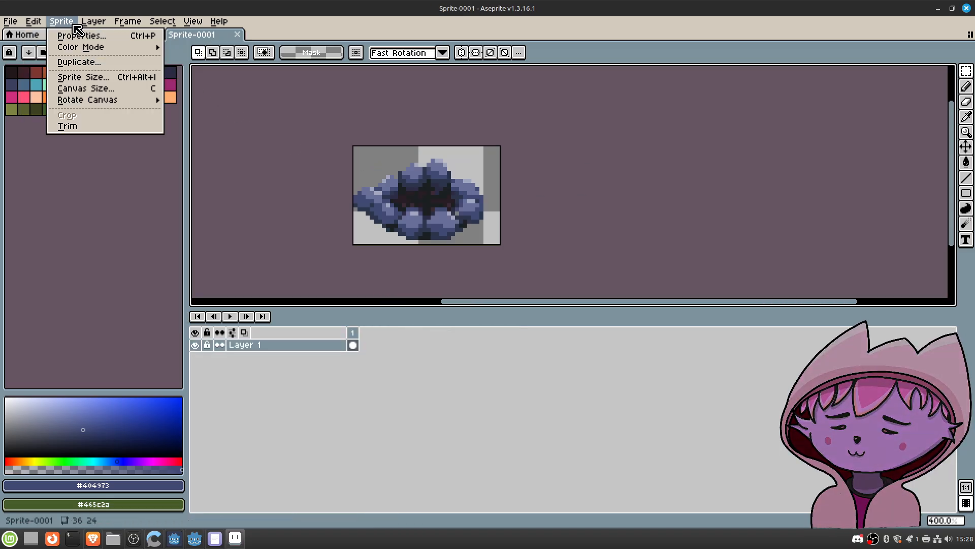
pyautogui.click(77, 126)
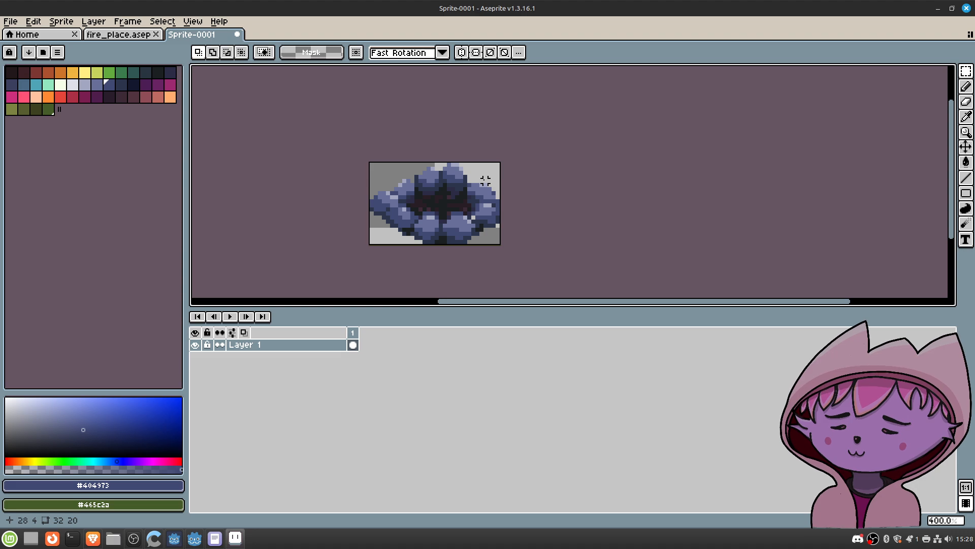
pyautogui.scroll(-2, 469, 185)
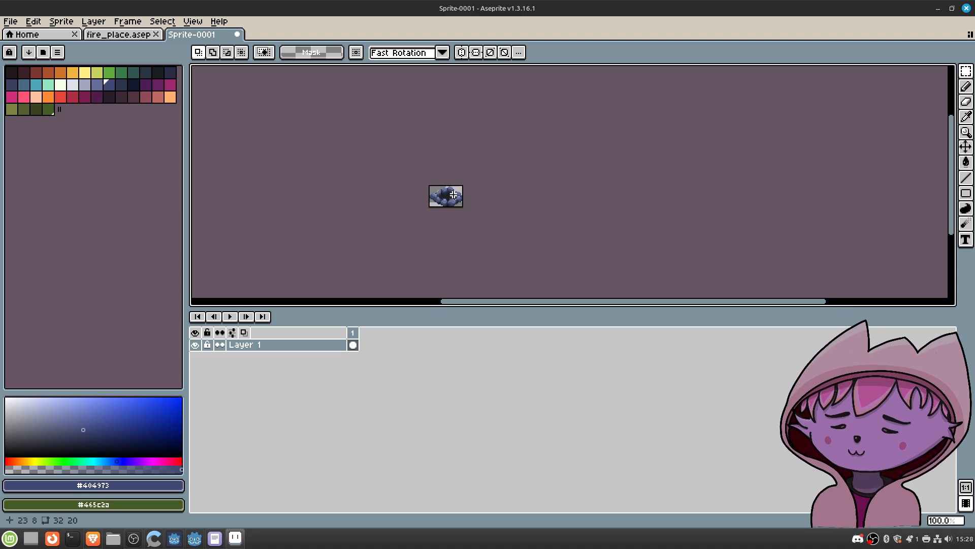
pyautogui.scroll(3, 447, 198)
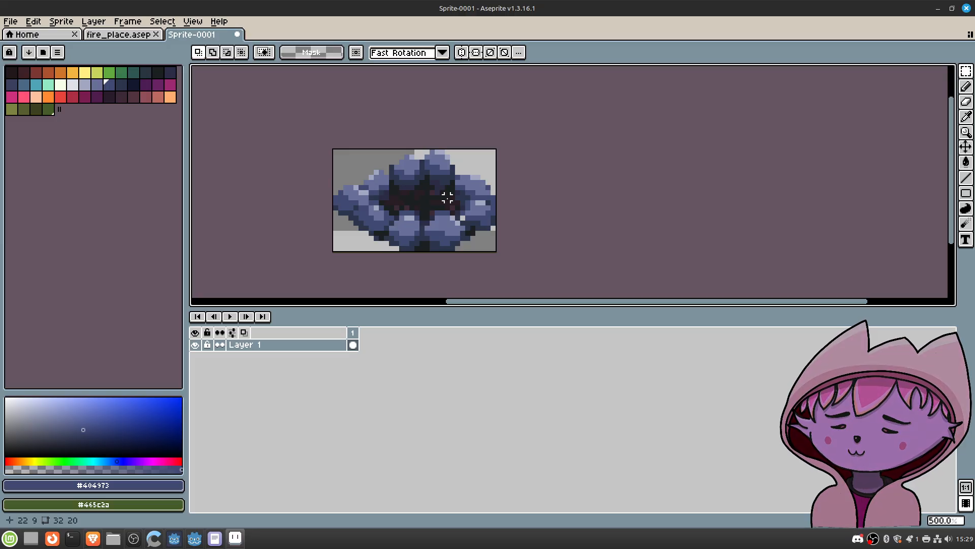
# Step: Return to fire_place.aseprite, show the firewood layer and select its cel on frame 11
pyautogui.click(133, 36)
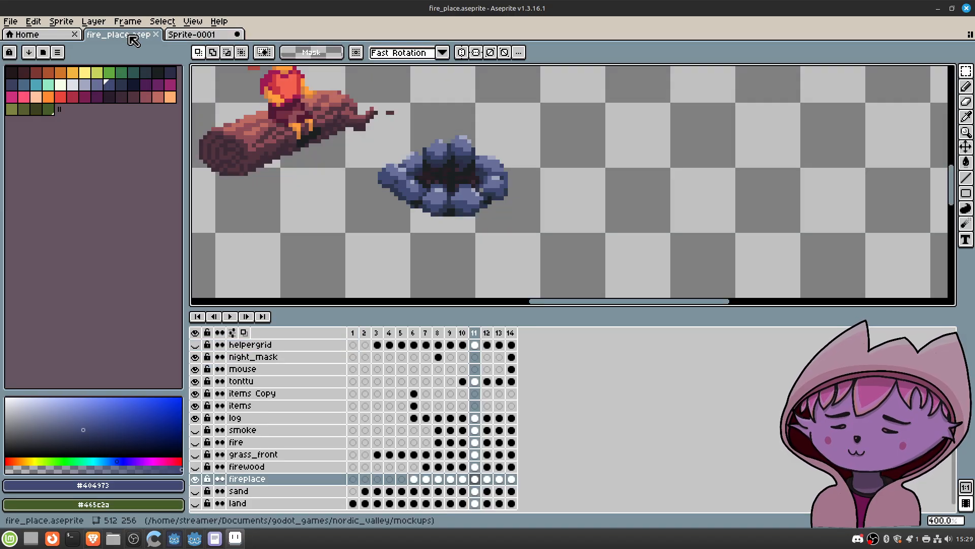
pyautogui.click(196, 466)
pyautogui.click(196, 466)
pyautogui.click(200, 466)
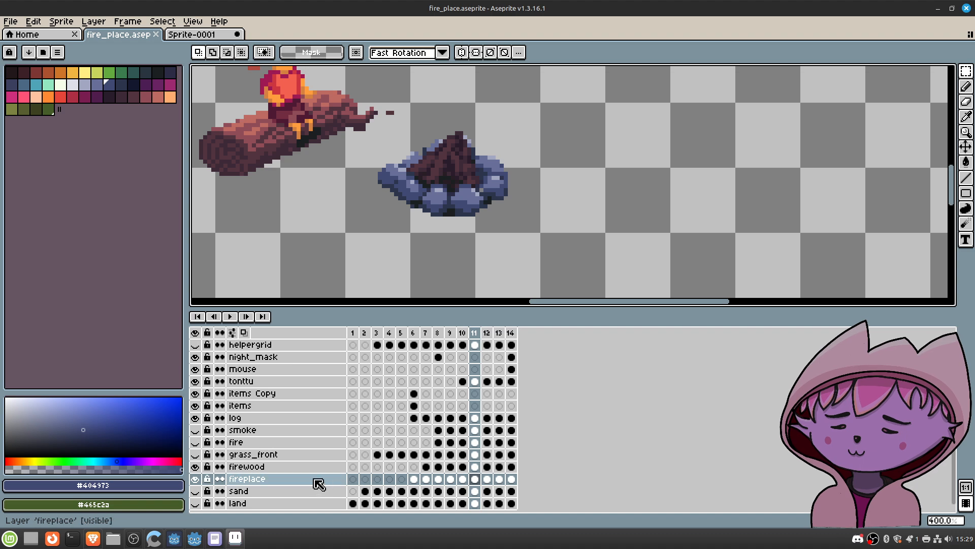
pyautogui.click(475, 466)
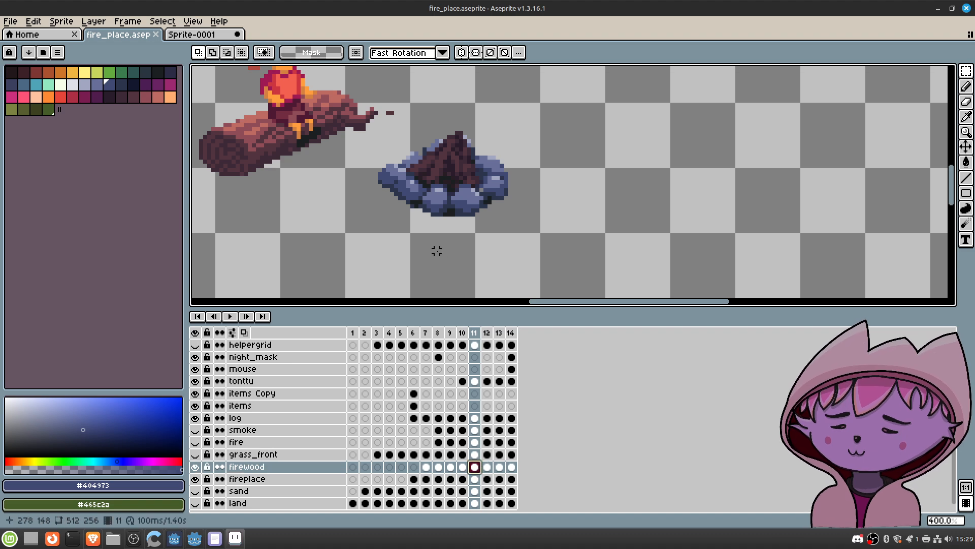
# Step: Add a new layer above Layer 1 and a second frame to Sprite-0001
pyautogui.click(211, 34)
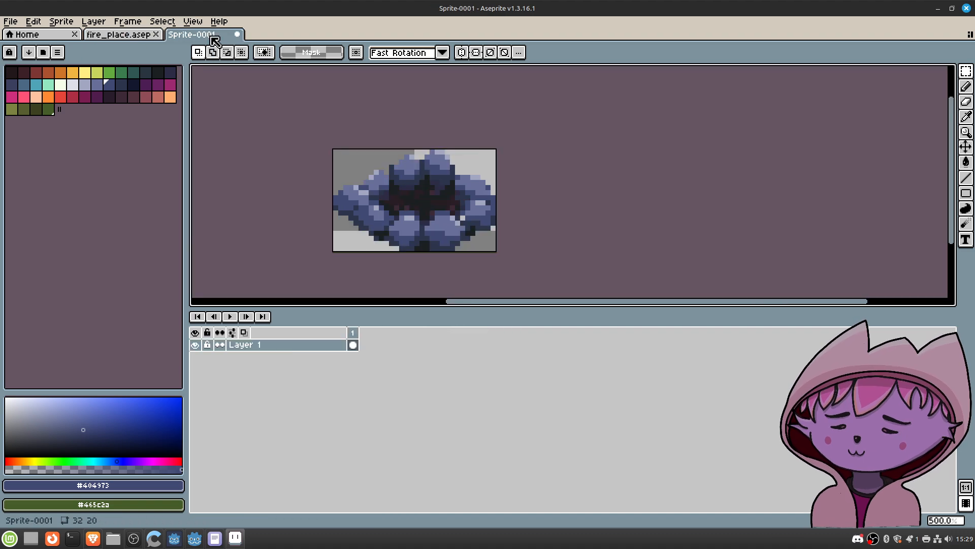
pyautogui.rightClick(293, 349)
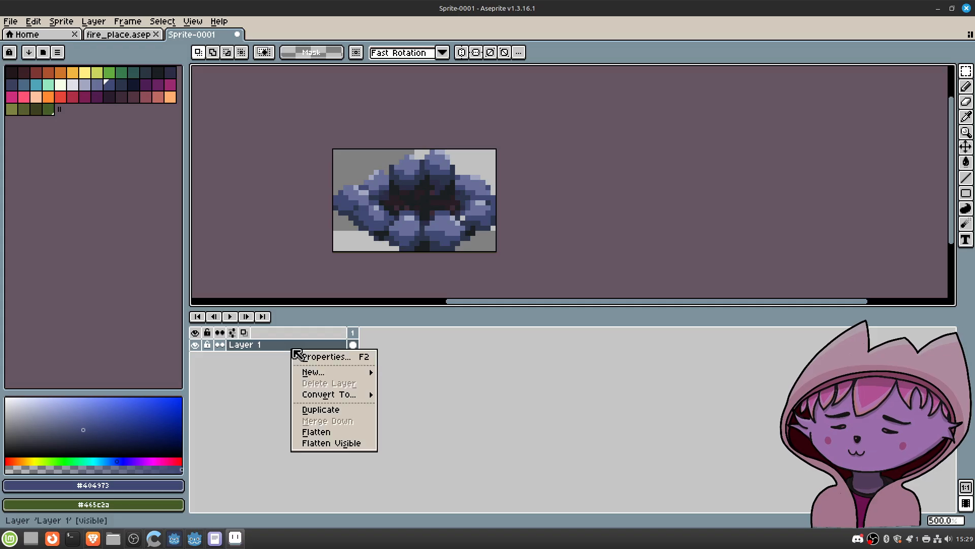
pyautogui.moveTo(321, 373)
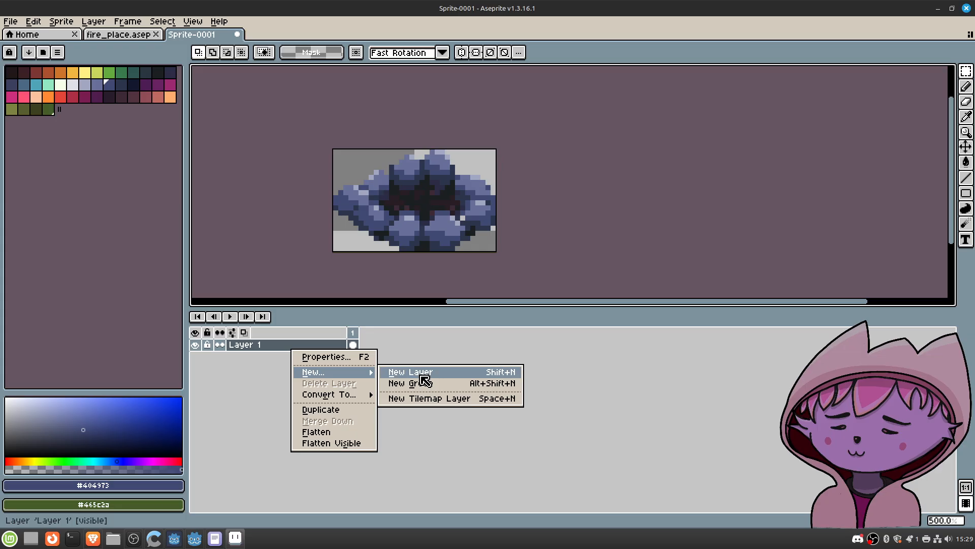
pyautogui.click(421, 376)
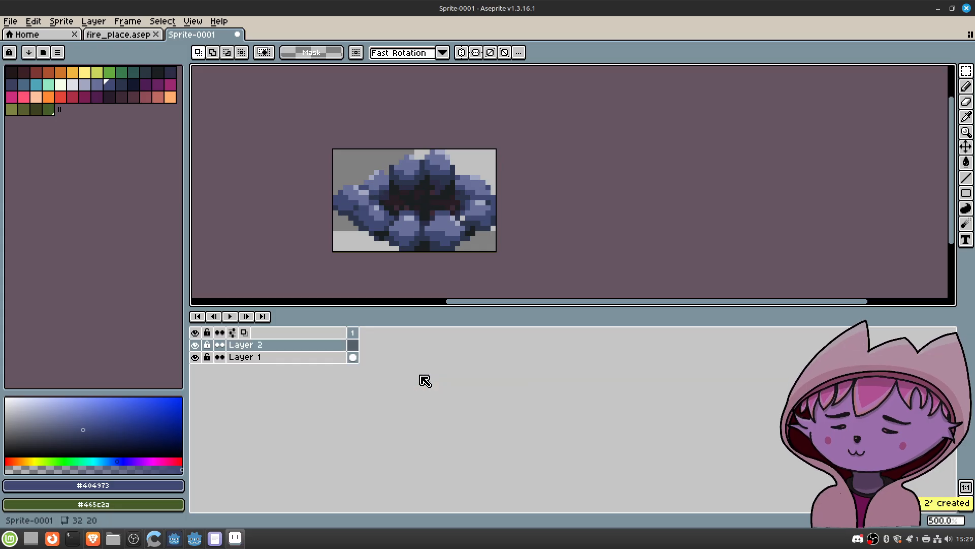
pyautogui.hotkey('alt', 'n')
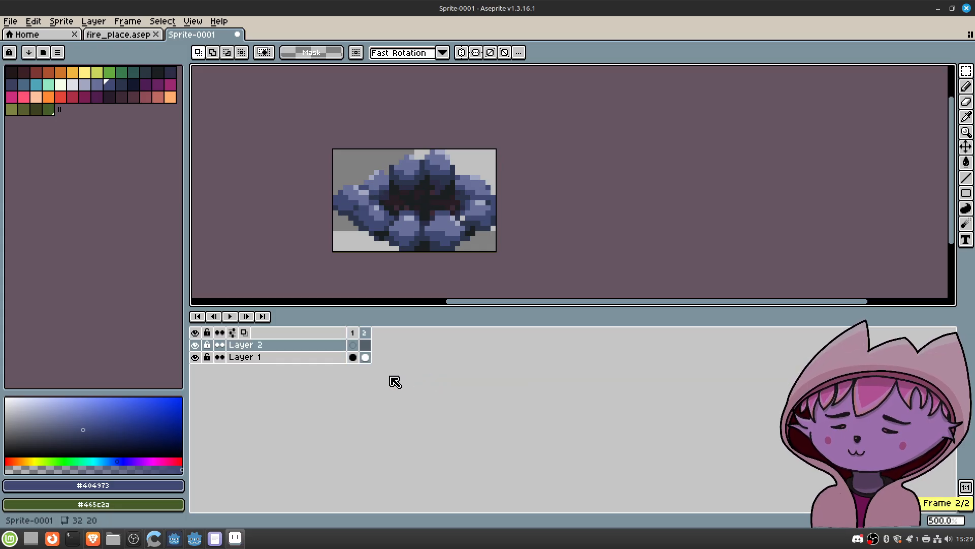
# Step: Rename Layer 1 to stones and Layer 2 to wood
pyautogui.doubleClick(293, 358)
pyautogui.write('stones')
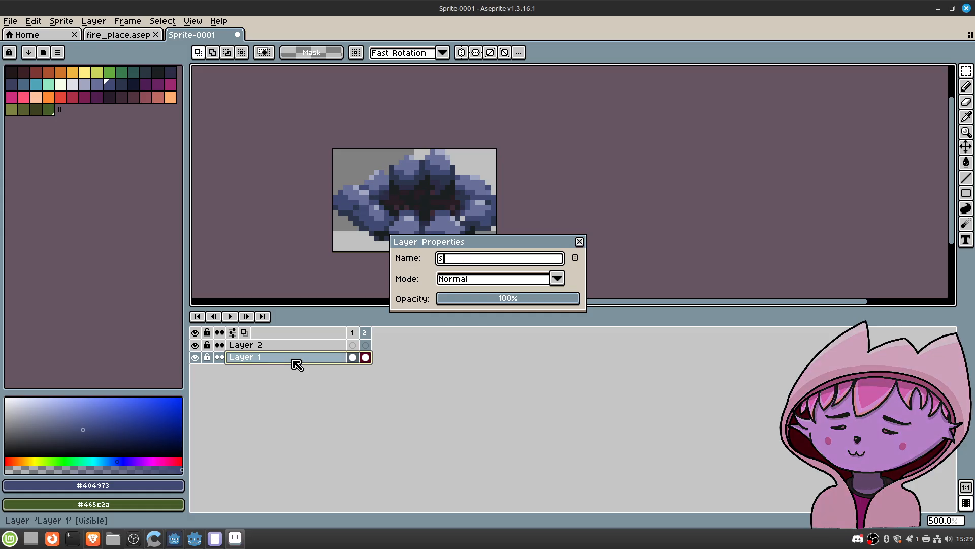
pyautogui.press('Return')
pyautogui.doubleClick(297, 345)
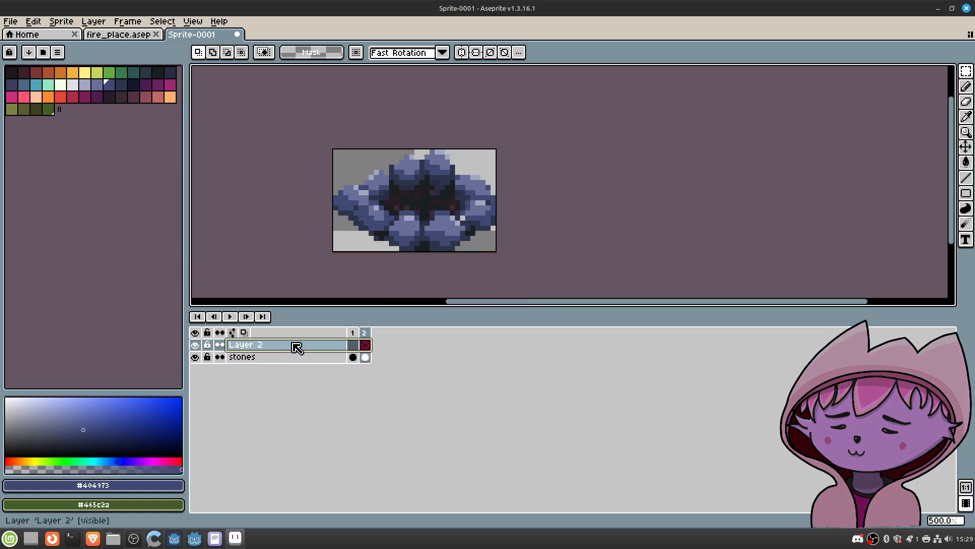
pyautogui.write('wood')
pyautogui.press('Return')
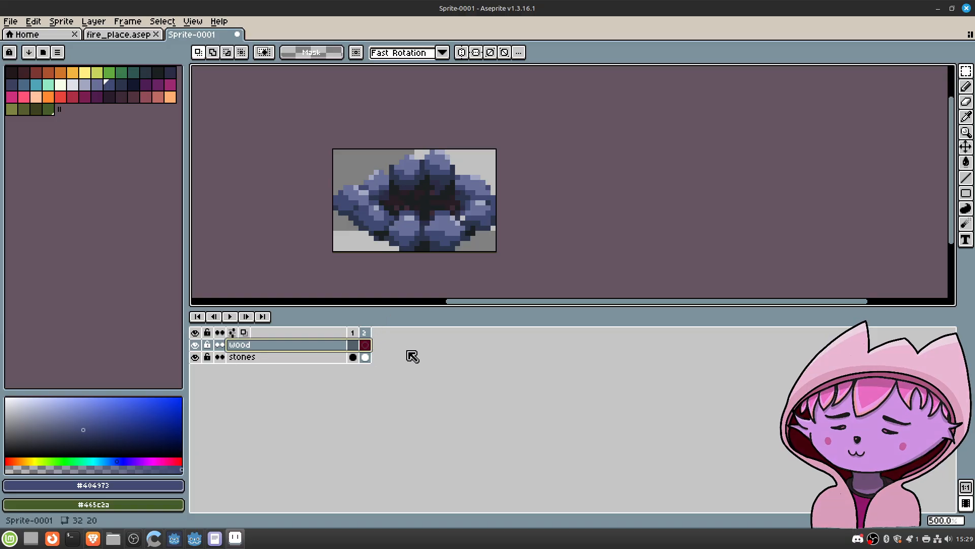
pyautogui.click(365, 345)
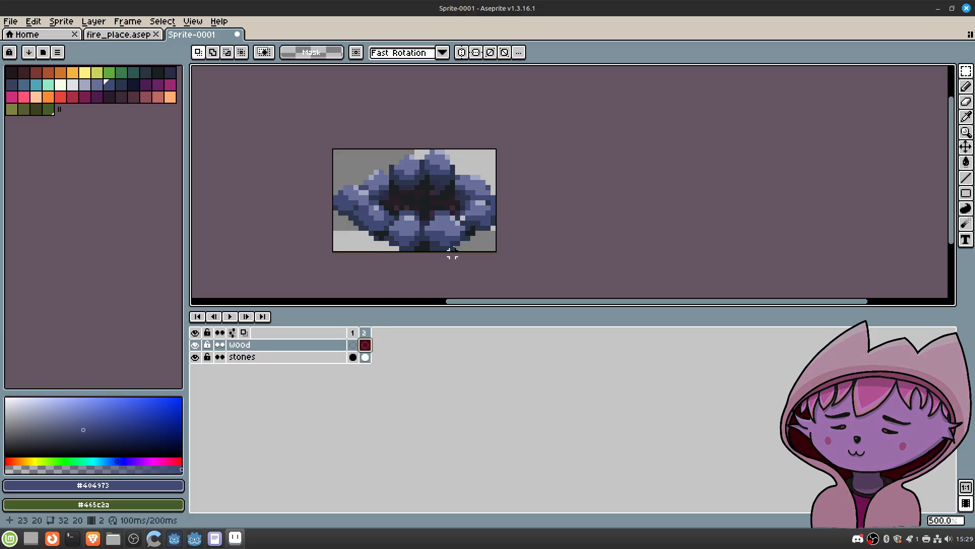
pyautogui.scroll(2, 425, 187)
pyautogui.moveTo(416, 198); pyautogui.dragTo(461, 188, button='middle')
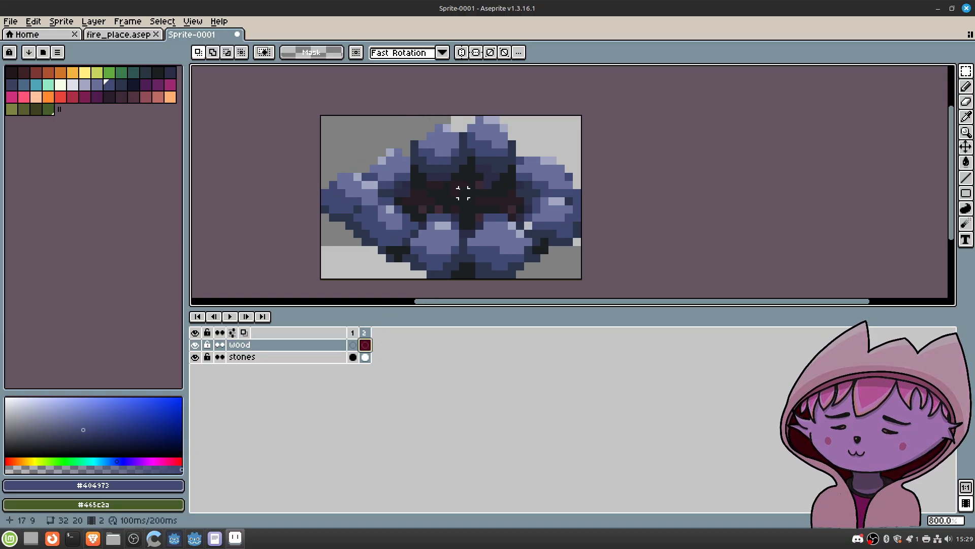
pyautogui.click(138, 38)
pyautogui.click(175, 35)
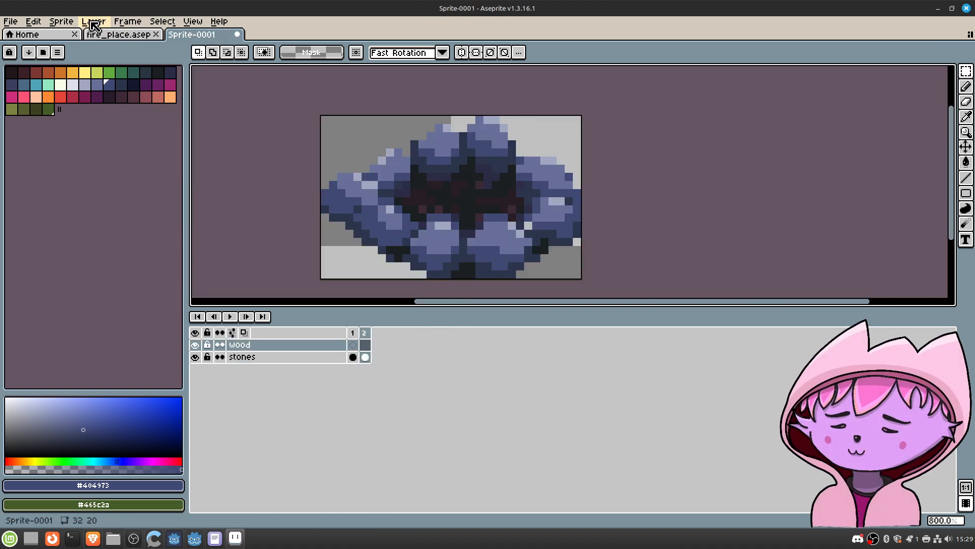
pyautogui.click(61, 22)
pyautogui.click(102, 88)
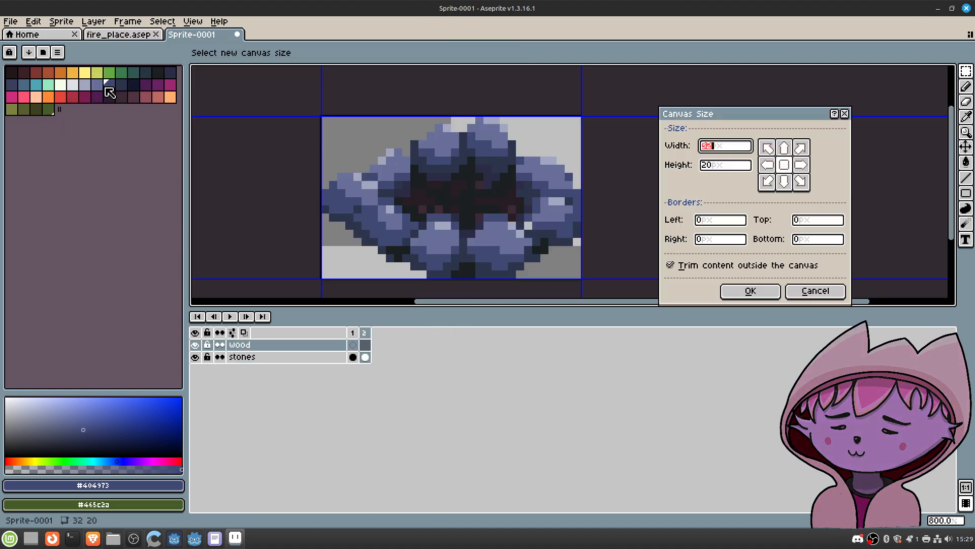
pyautogui.click(730, 165)
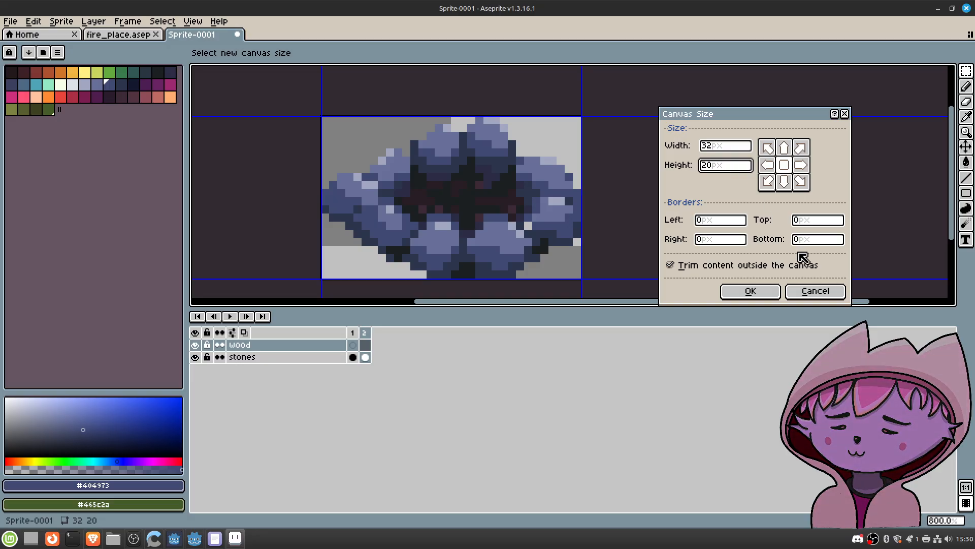
pyautogui.click(813, 290)
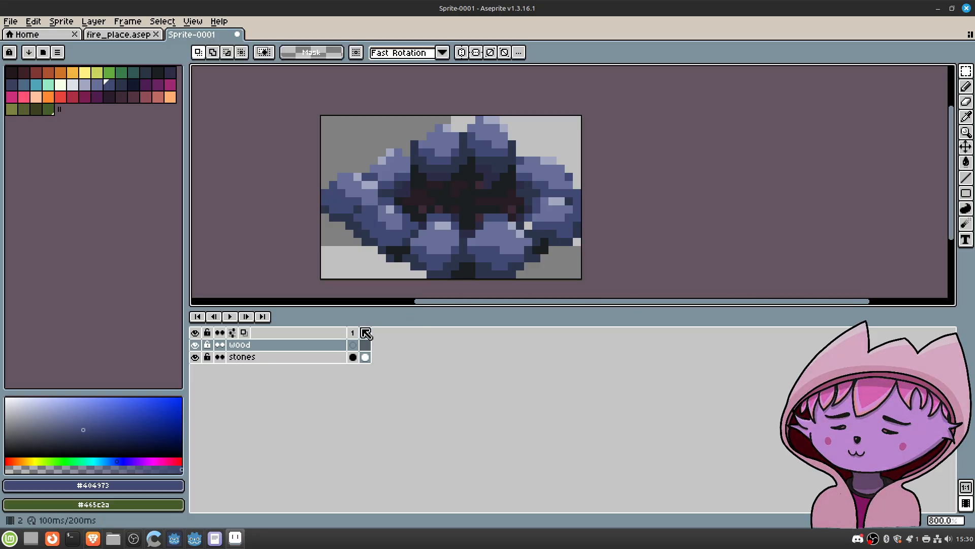
# Step: Undo the layer renames and the added layer and frame, restoring Sprite-0001 to a single layer with one frame
pyautogui.hotkey('ctrl', 'z')
pyautogui.hotkey('ctrl', 'z')
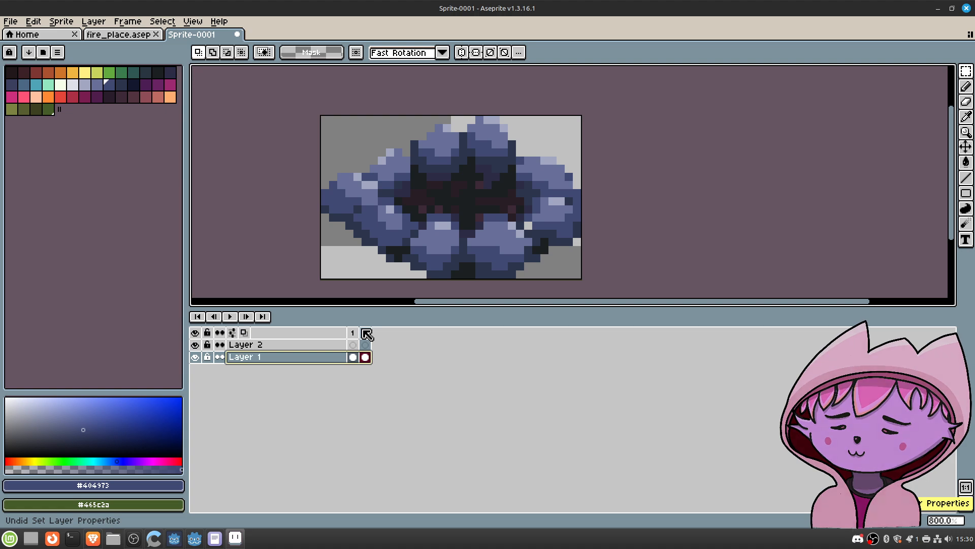
pyautogui.hotkey('ctrl', 'z')
pyautogui.hotkey('ctrl', 'z')
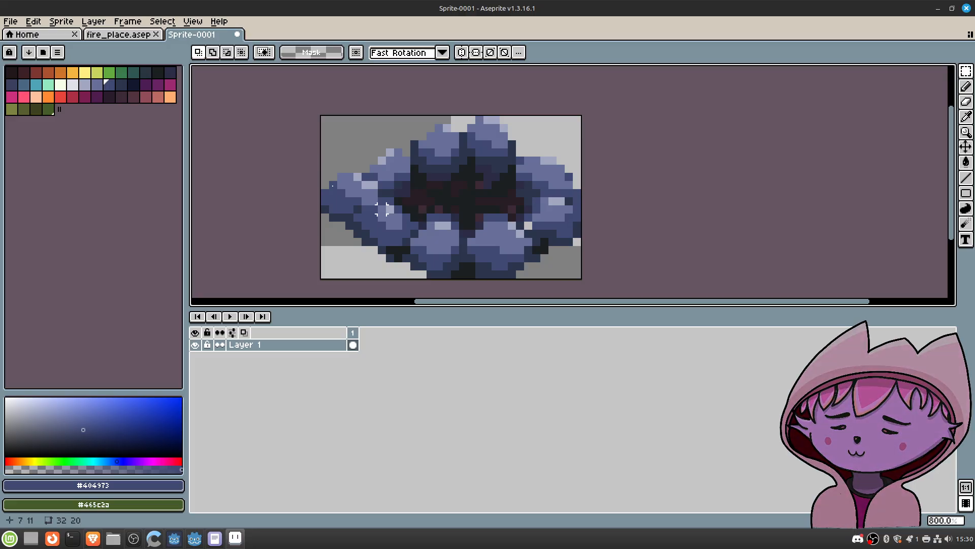
# Step: Review the fireplace and firewood art in fire_place.aseprite, and return to Sprite-0001
pyautogui.click(133, 34)
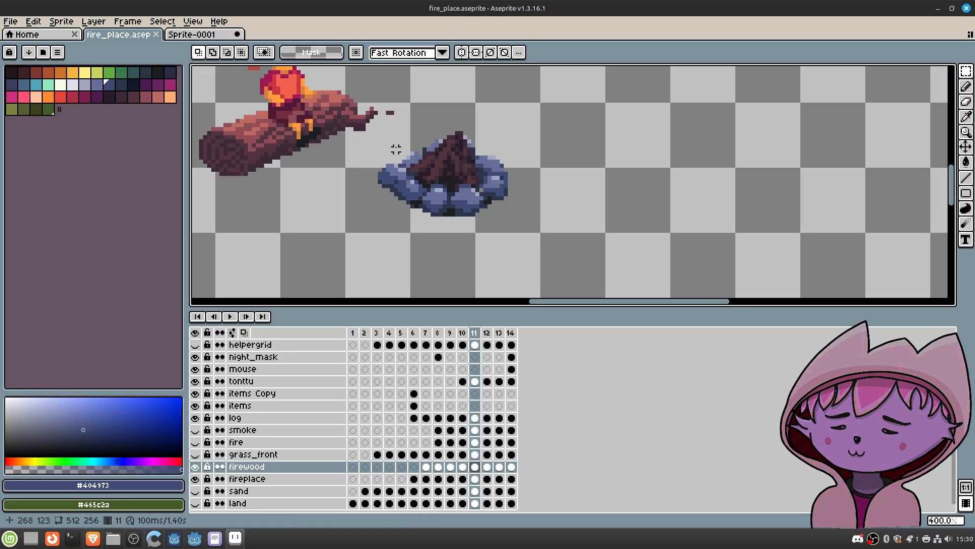
pyautogui.scroll(1, 395, 153)
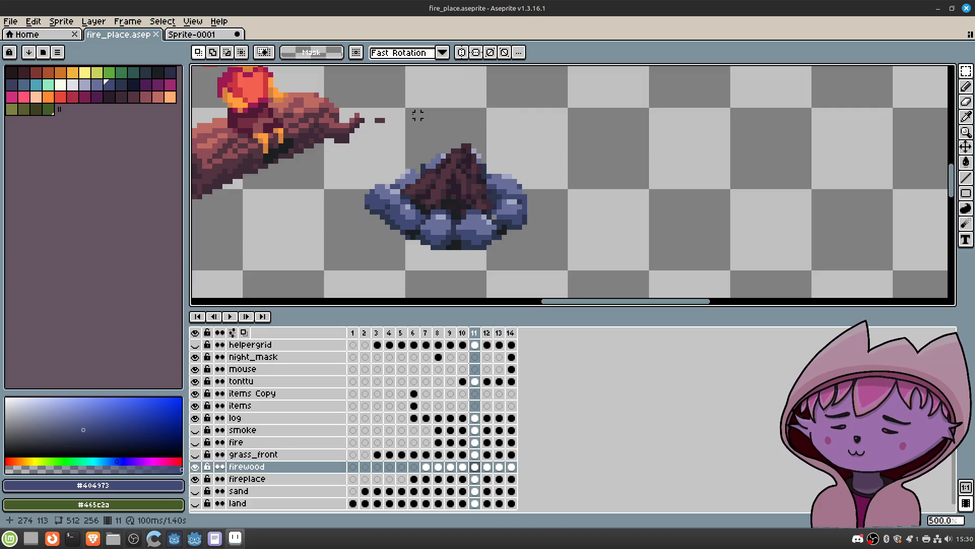
pyautogui.click(195, 37)
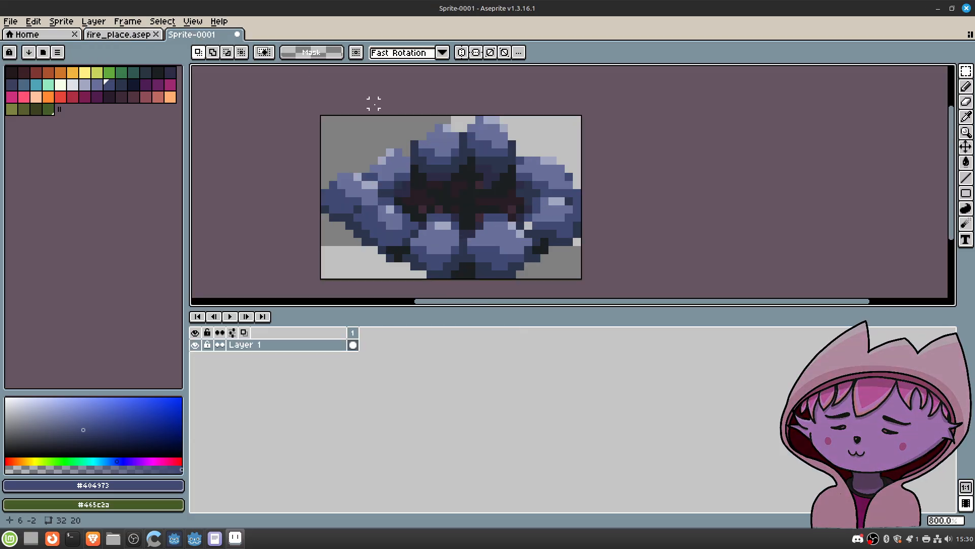
# Step: Start exporting Sprite-0001 as a PNG and browse to the nordic-summer-cabin project folder for the output file
pyautogui.click(10, 21)
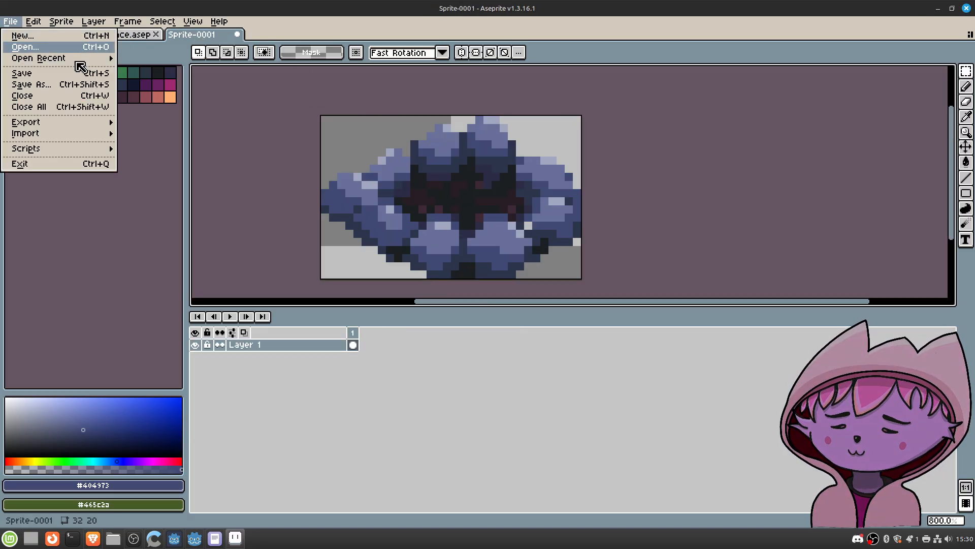
pyautogui.moveTo(86, 122)
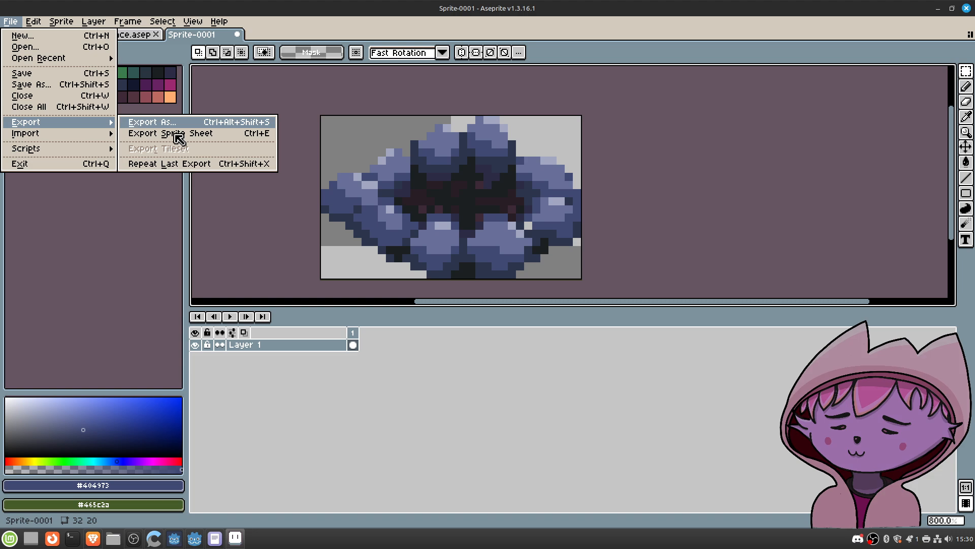
pyautogui.click(139, 123)
pyautogui.click(302, 56)
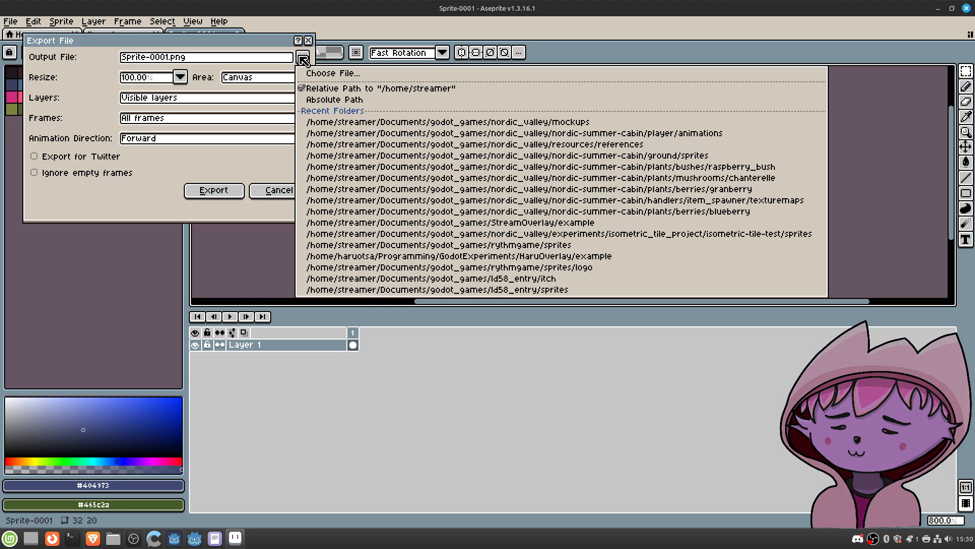
pyautogui.click(354, 75)
pyautogui.click(337, 61)
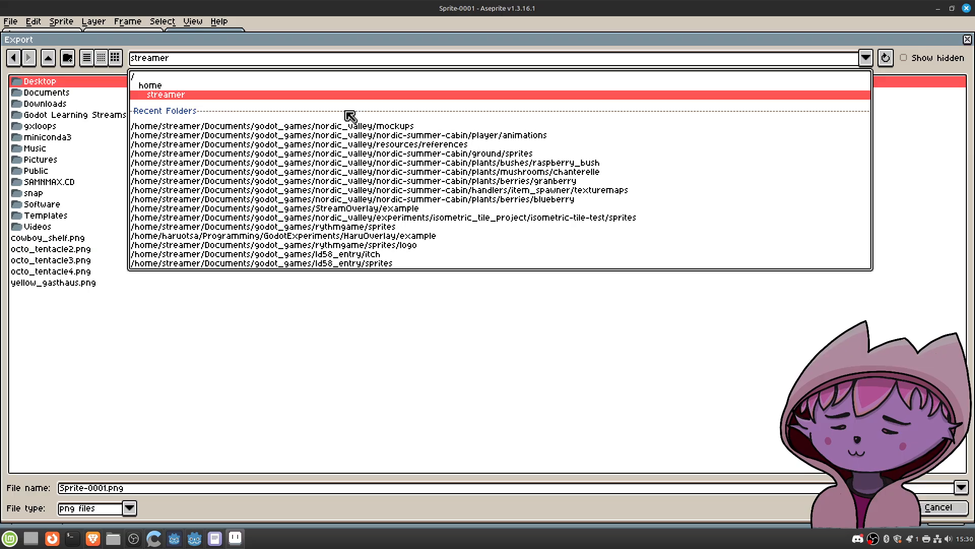
pyautogui.click(356, 135)
pyautogui.click(49, 59)
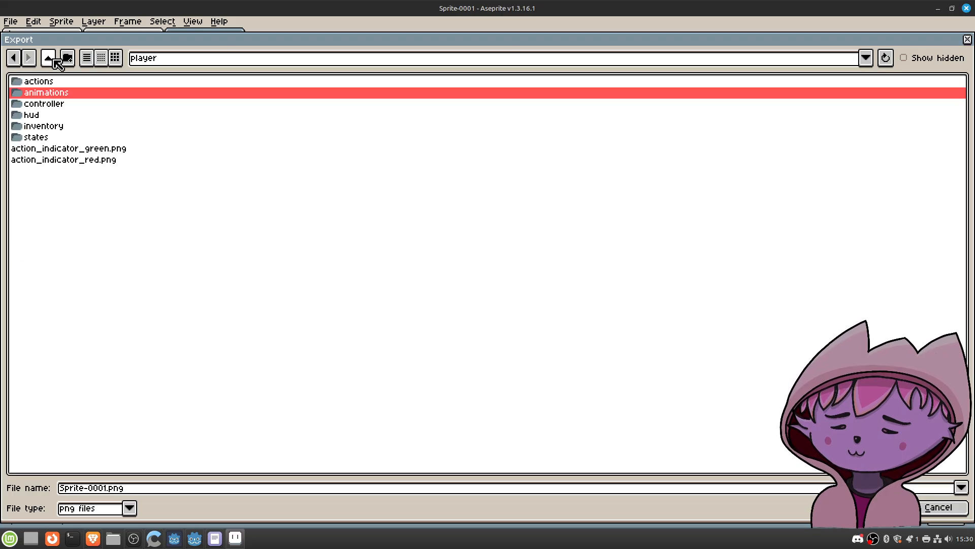
pyautogui.click(50, 59)
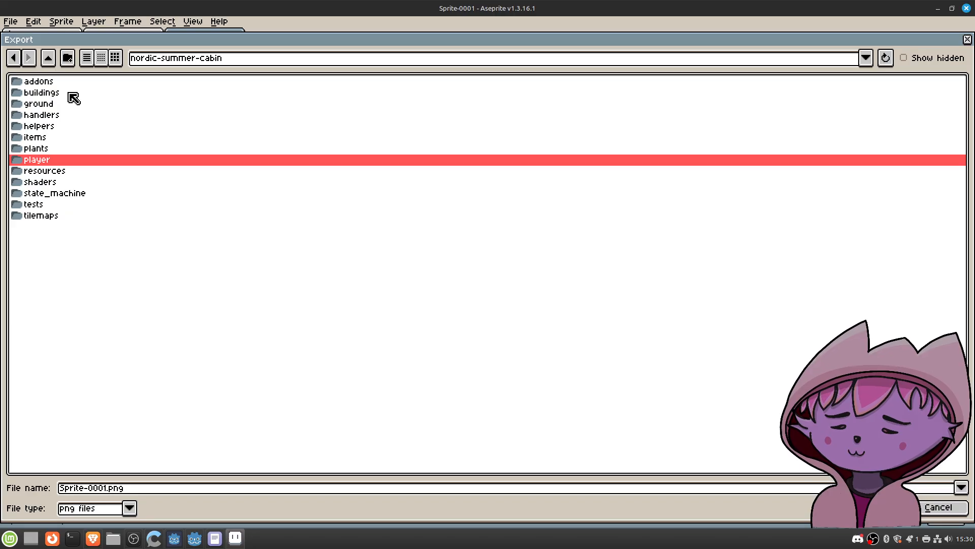
# Step: Look through the items folder and the other project folders for a suitable export location
pyautogui.doubleClick(62, 138)
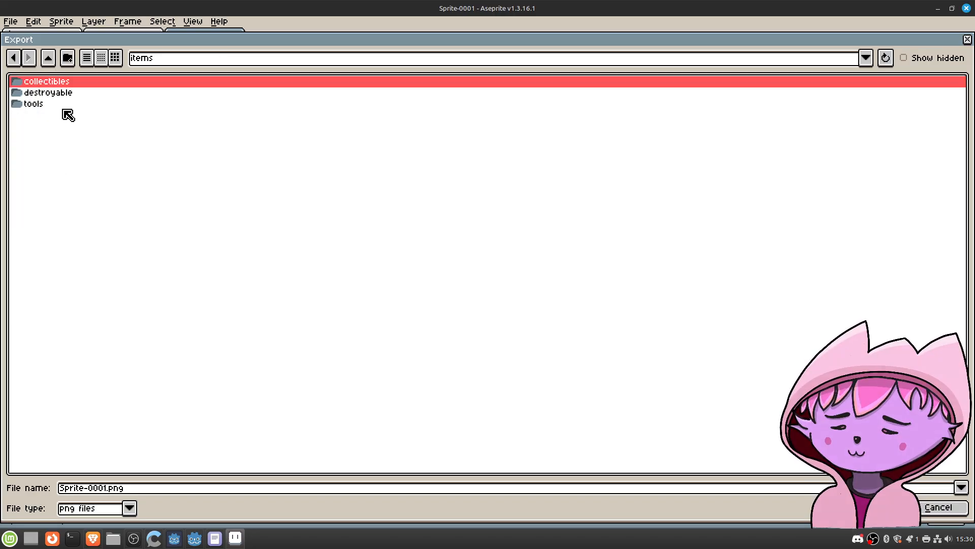
pyautogui.click(53, 60)
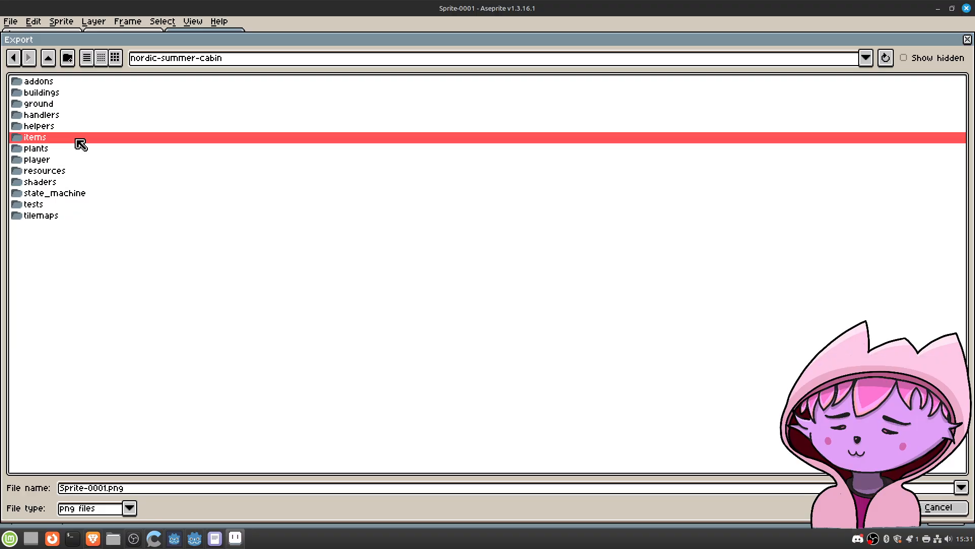
pyautogui.click(65, 94)
pyautogui.click(64, 104)
pyautogui.click(66, 115)
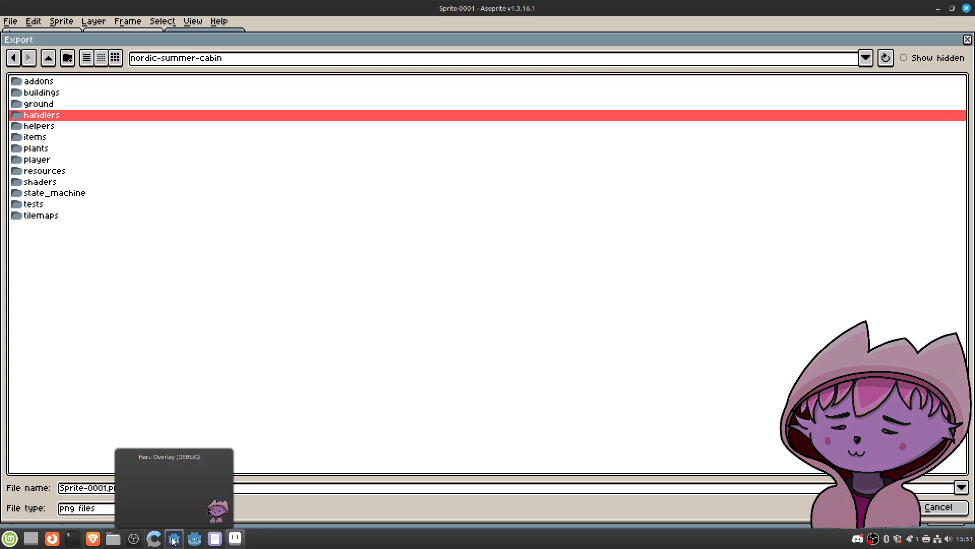
# Step: Switch to Godot and examine the project's folder structure, including the items, tests and helpers folders
pyautogui.click(186, 542)
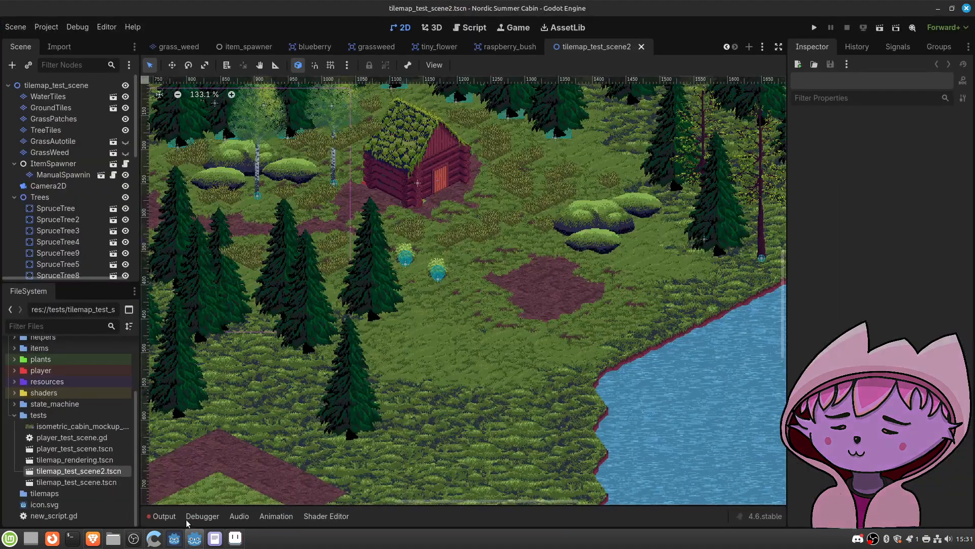
pyautogui.scroll(3, 63, 392)
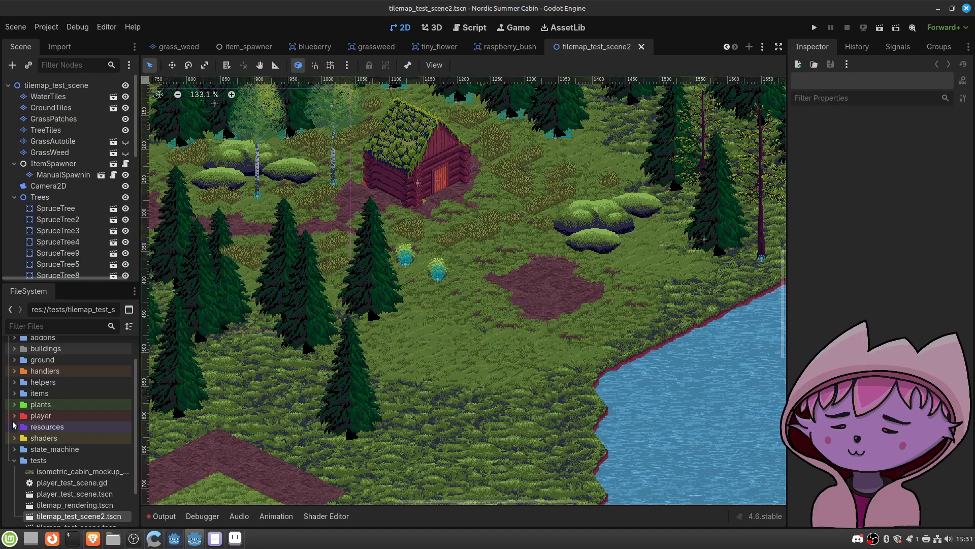
pyautogui.click(14, 393)
pyautogui.click(22, 406)
pyautogui.click(22, 407)
pyautogui.click(13, 393)
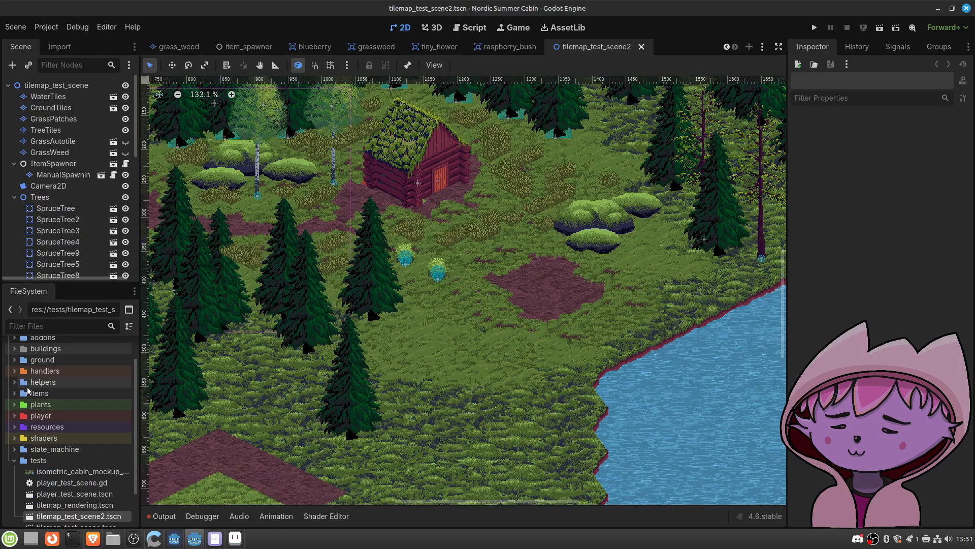
pyautogui.scroll(3, 29, 388)
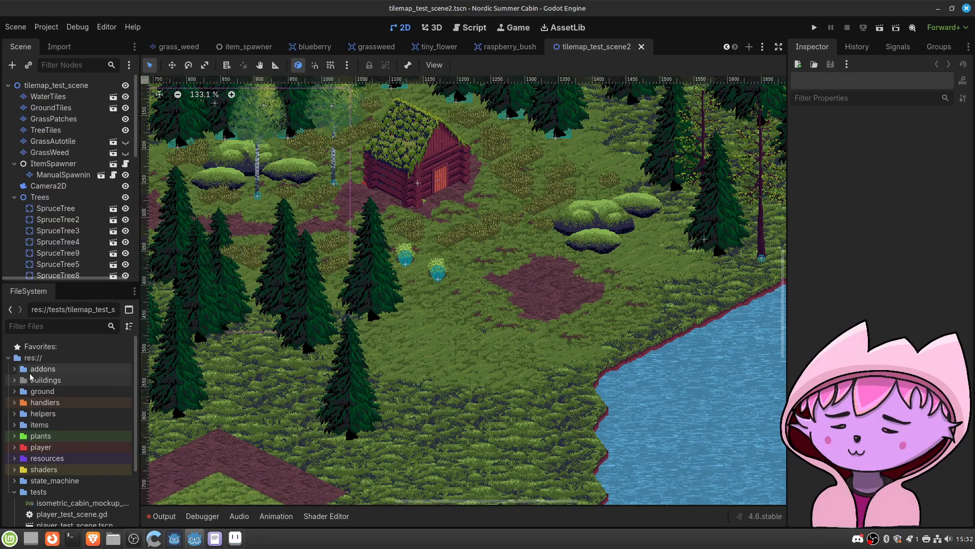
pyautogui.scroll(-3, 53, 395)
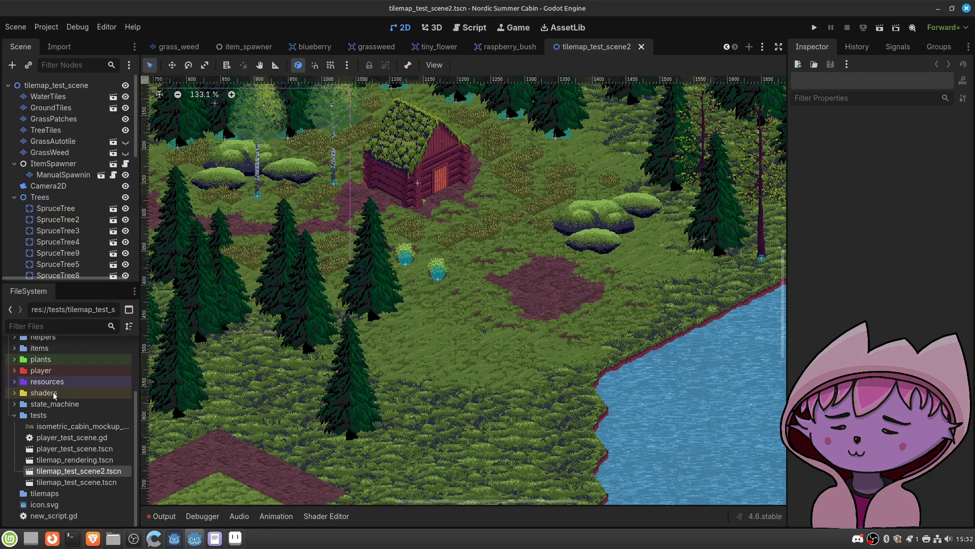
pyautogui.click(15, 416)
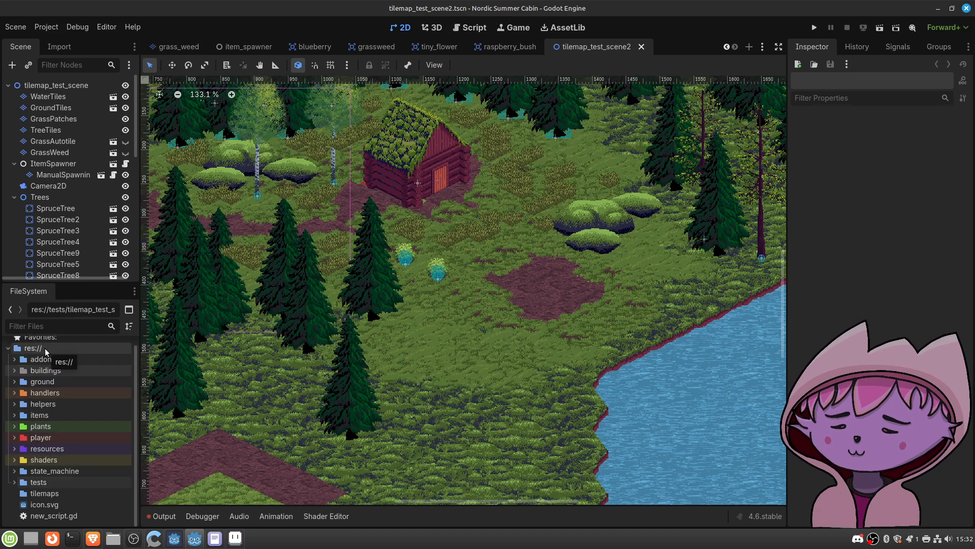
pyautogui.click(14, 404)
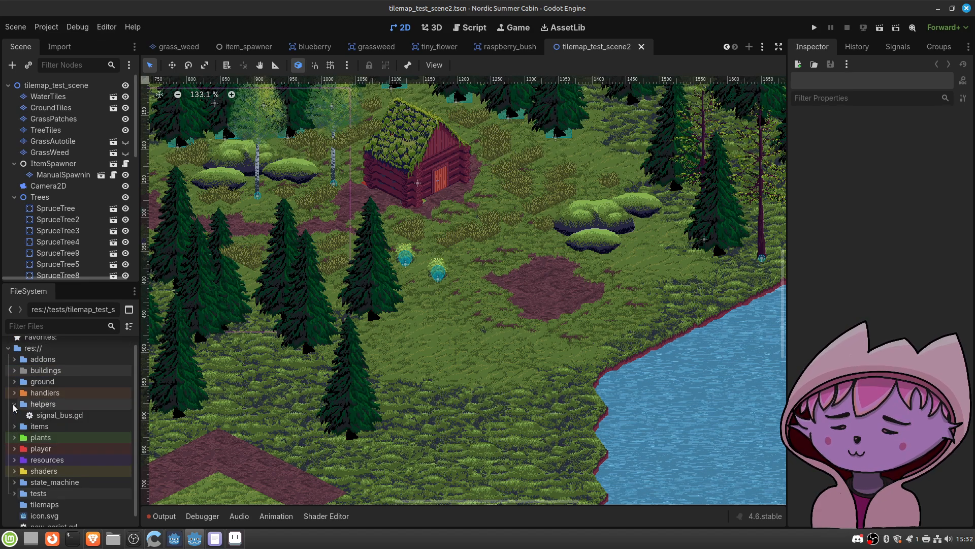
pyautogui.click(14, 404)
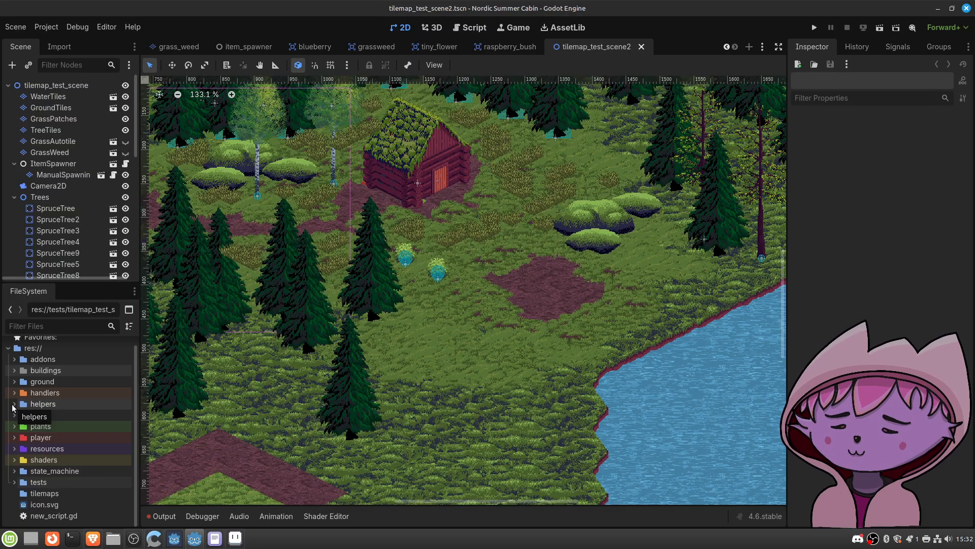
# Step: Create a new folder named tools in the project root res://
pyautogui.click(39, 350)
pyautogui.rightClick(39, 350)
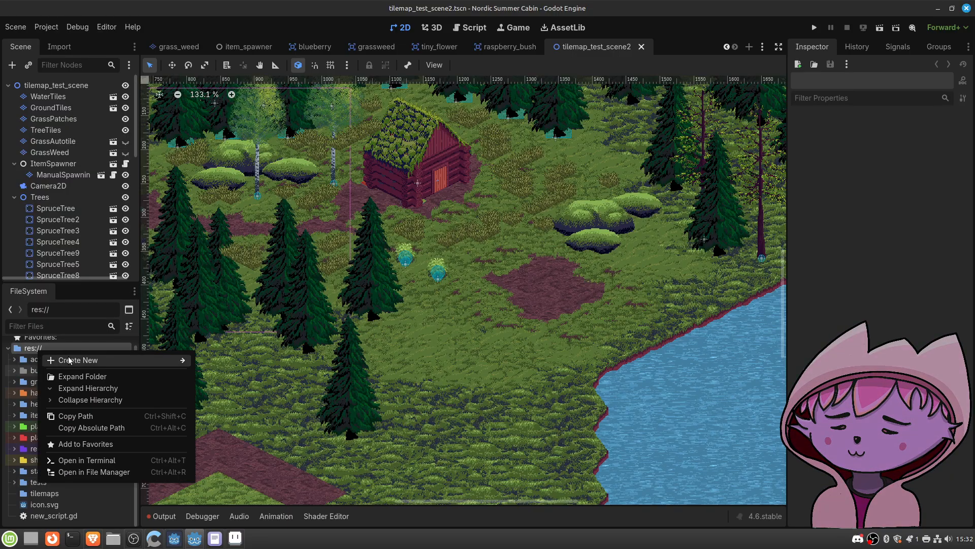
pyautogui.moveTo(118, 364)
pyautogui.click(217, 361)
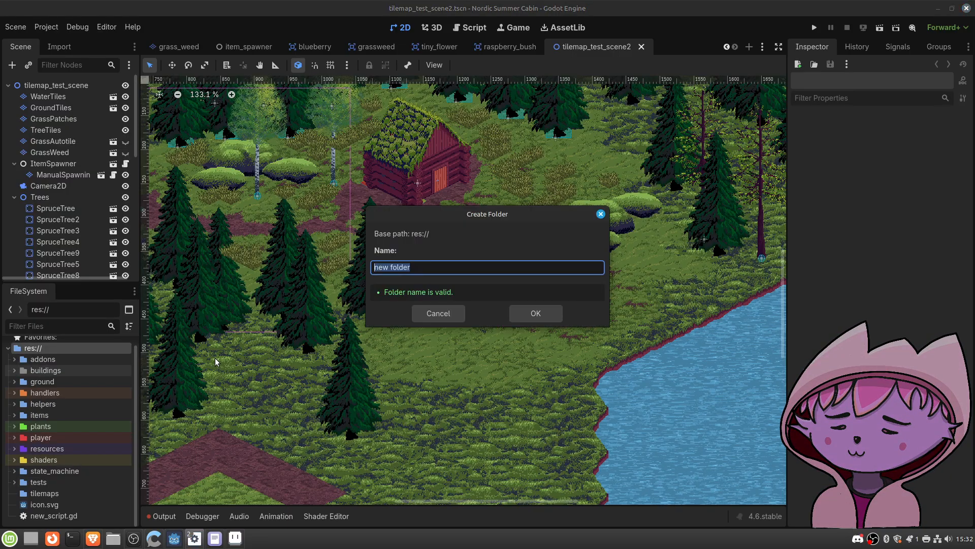
pyautogui.write('tools')
pyautogui.press('Return')
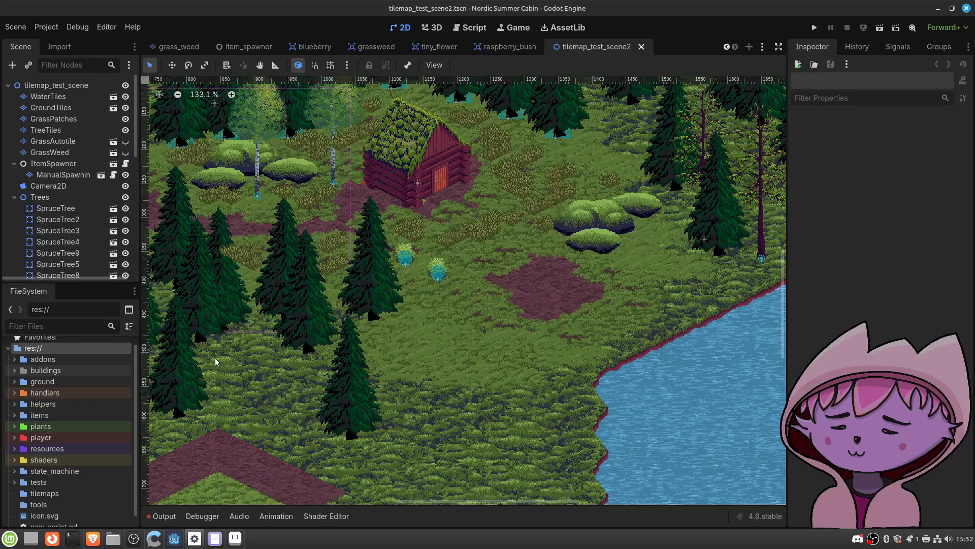
# Step: Create a subfolder named fireplace inside the tools folder and expand tools in the file tree
pyautogui.click(48, 504)
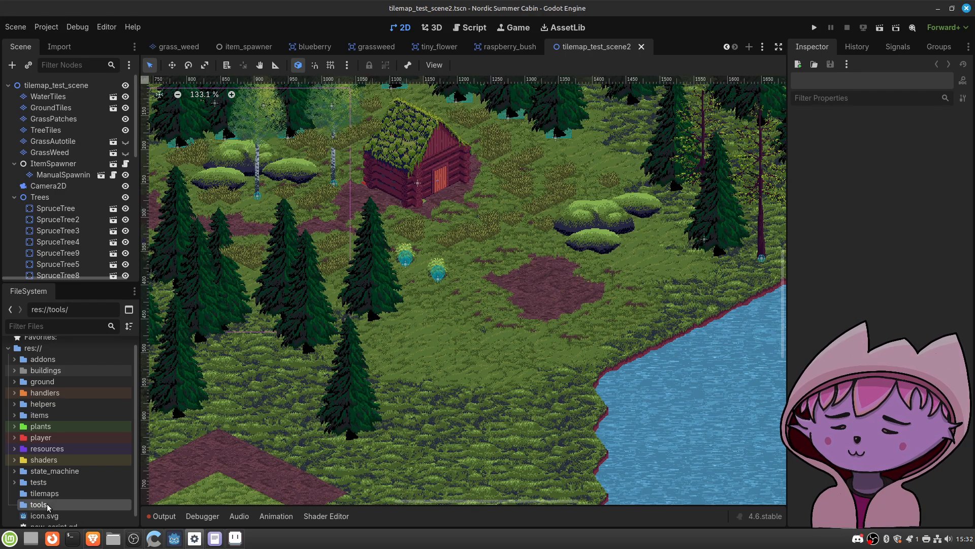
pyautogui.rightClick(49, 504)
pyautogui.moveTo(136, 353)
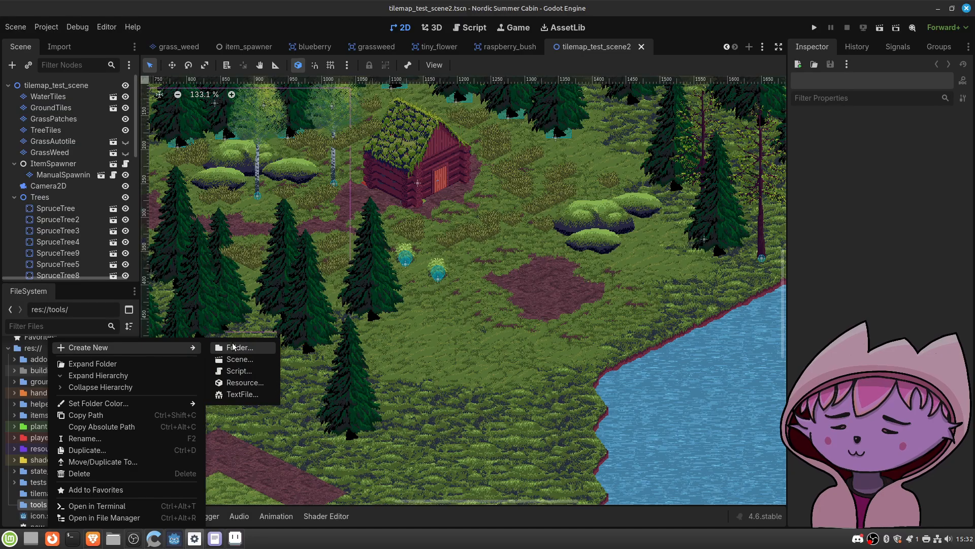
pyautogui.click(235, 347)
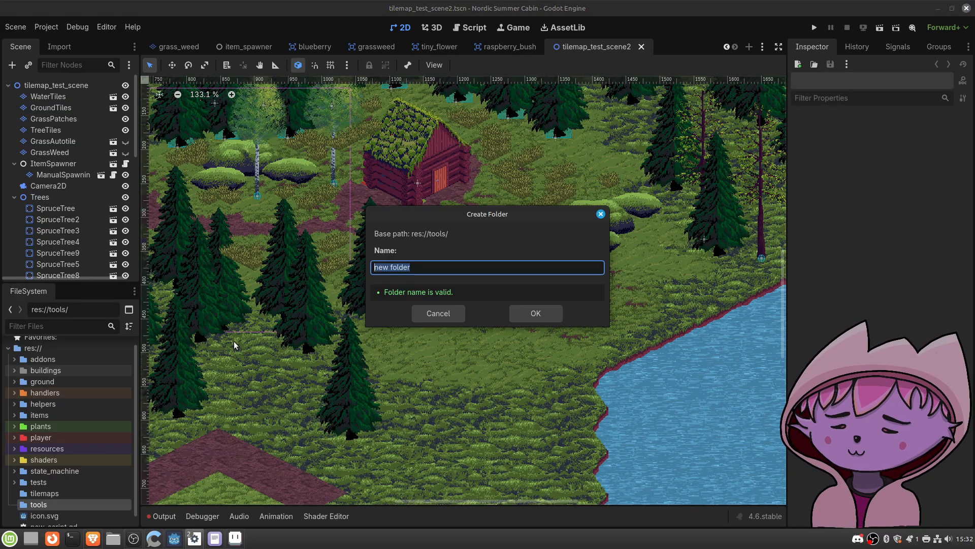
pyautogui.write('firep')
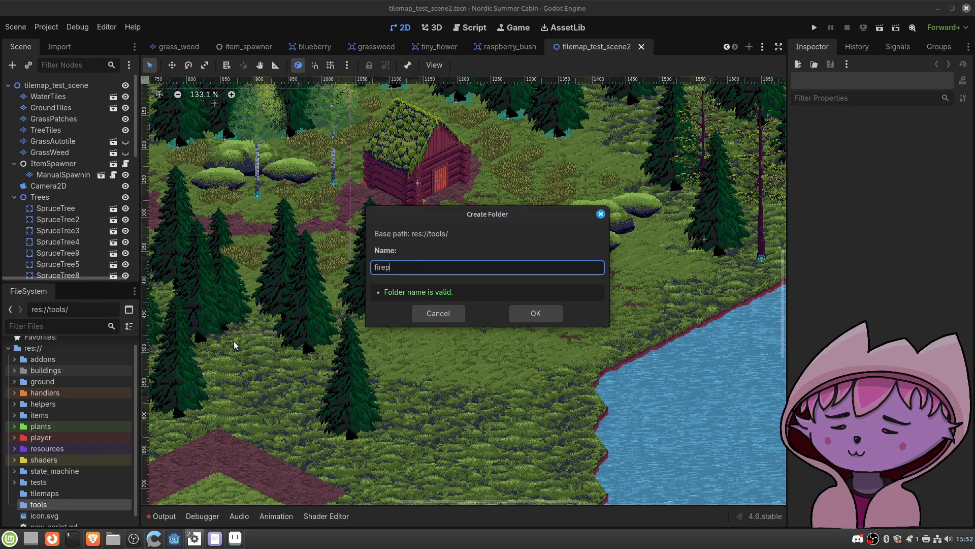
pyautogui.write('lace')
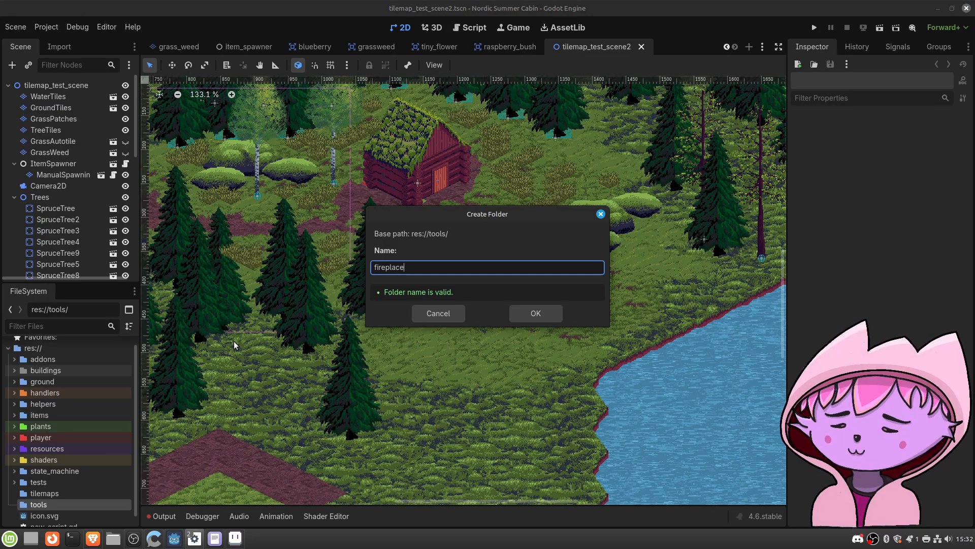
pyautogui.click(541, 315)
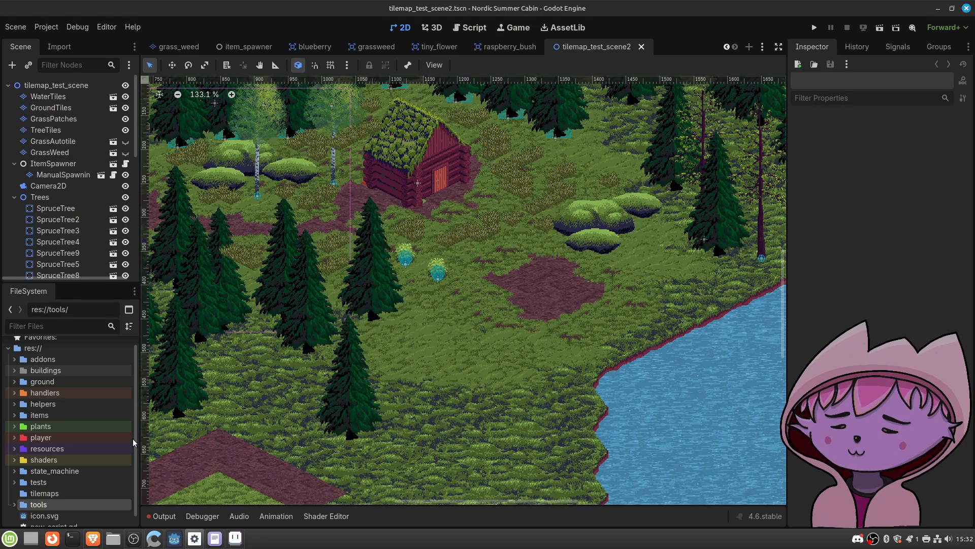
pyautogui.click(14, 493)
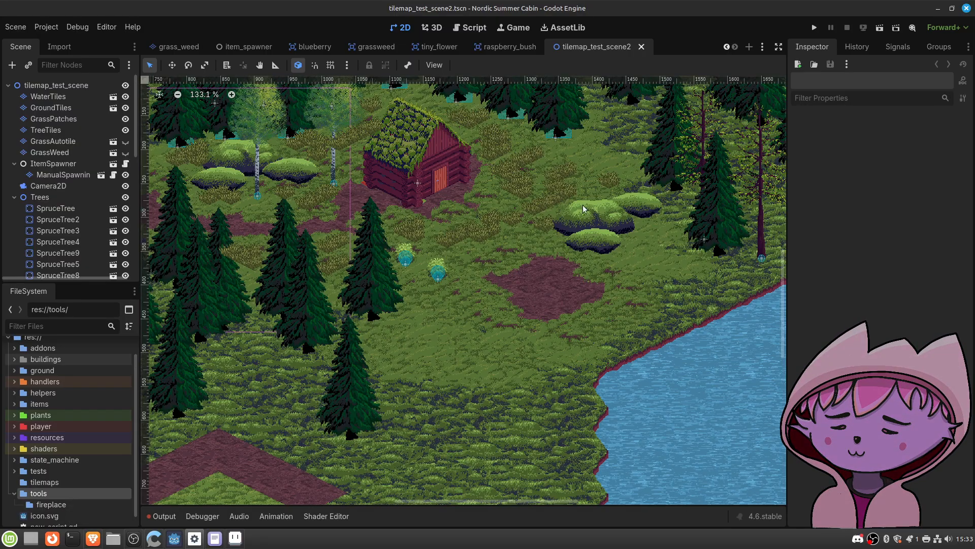
# Step: Switch back to Aseprite and cancel the pending export of Sprite-0001
pyautogui.click(938, 9)
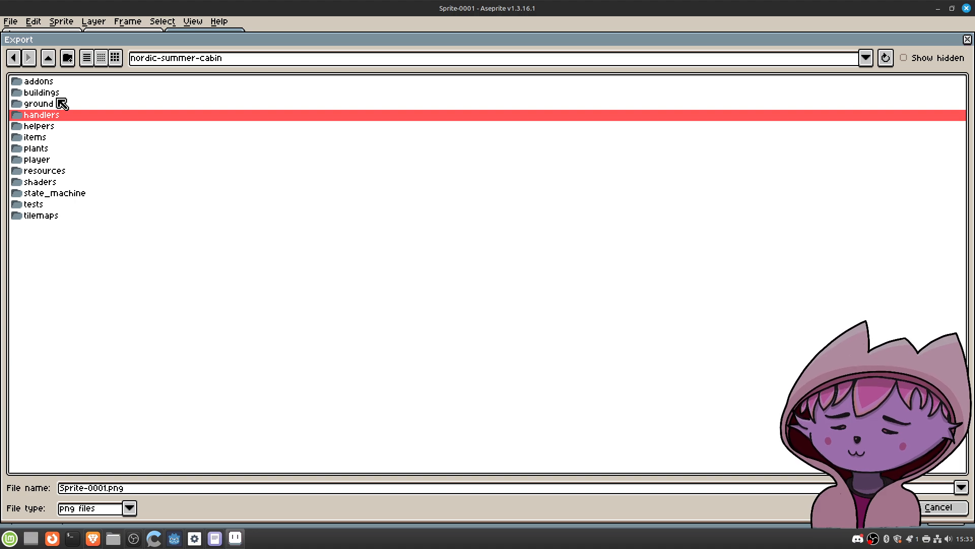
pyautogui.click(48, 58)
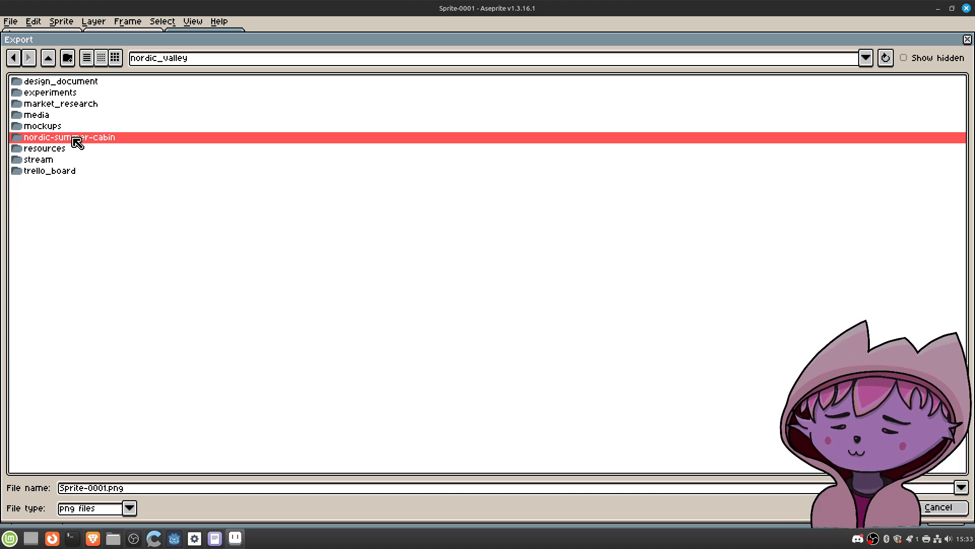
pyautogui.doubleClick(74, 140)
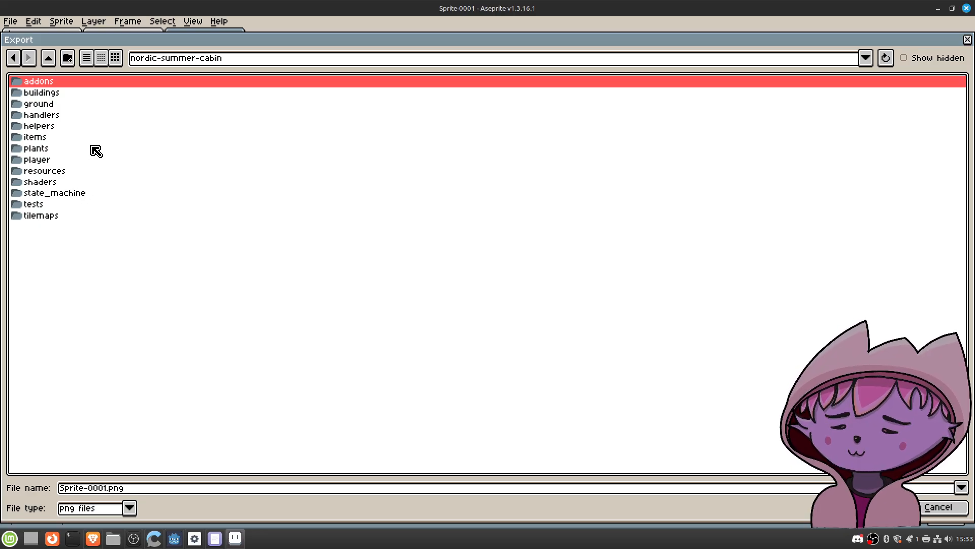
pyautogui.click(943, 507)
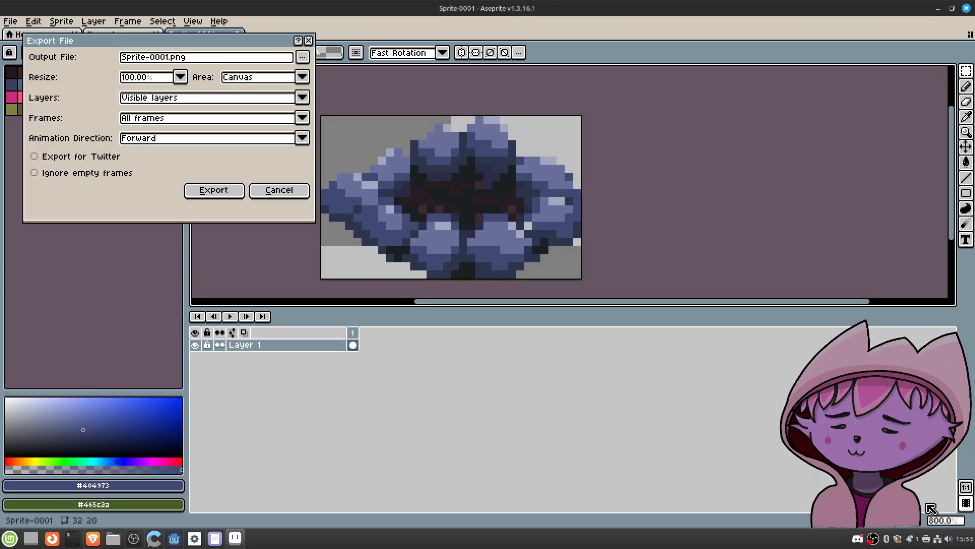
pyautogui.click(281, 193)
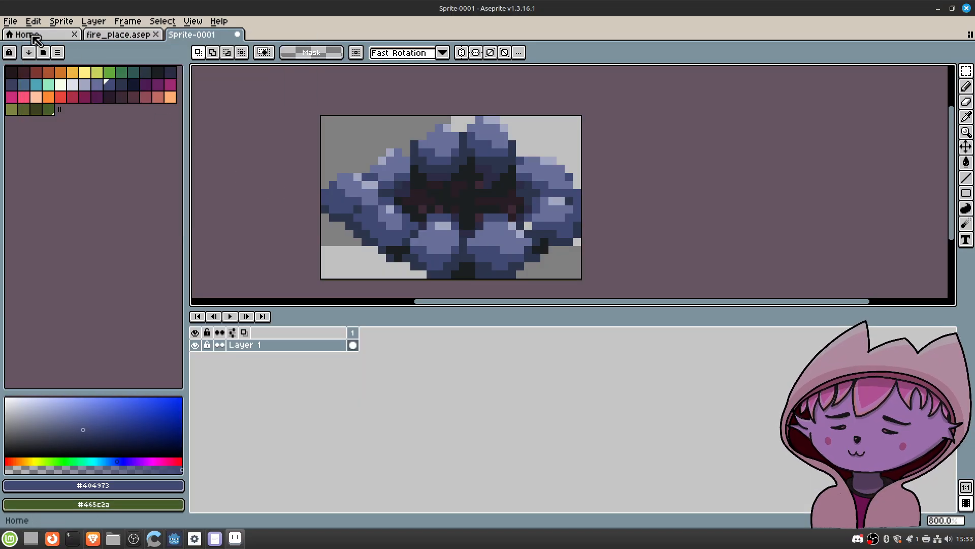
# Step: Restart the export of Sprite-0001 and choose nordic-summer-cabin/tools/fireplace as the output folder
pyautogui.click(10, 21)
pyautogui.moveTo(59, 123)
pyautogui.click(183, 122)
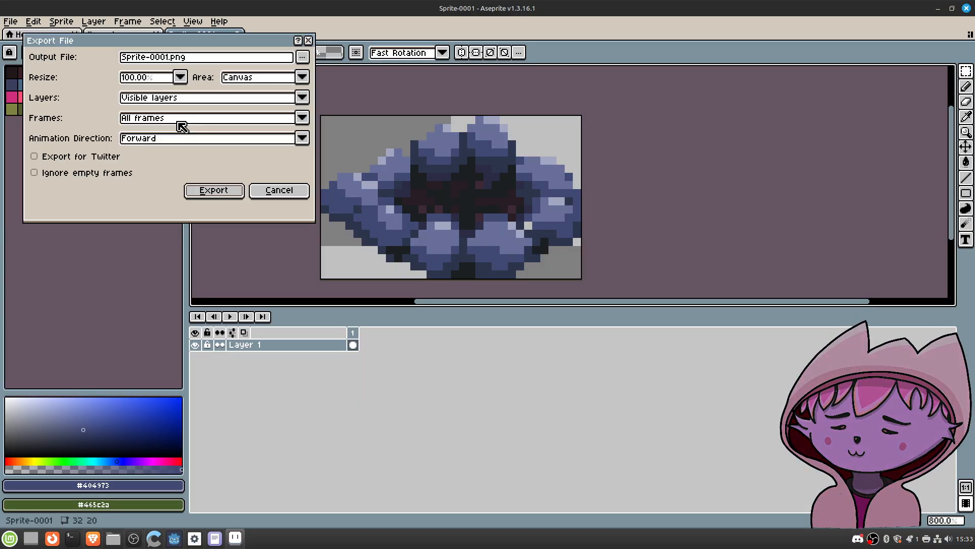
pyautogui.click(302, 56)
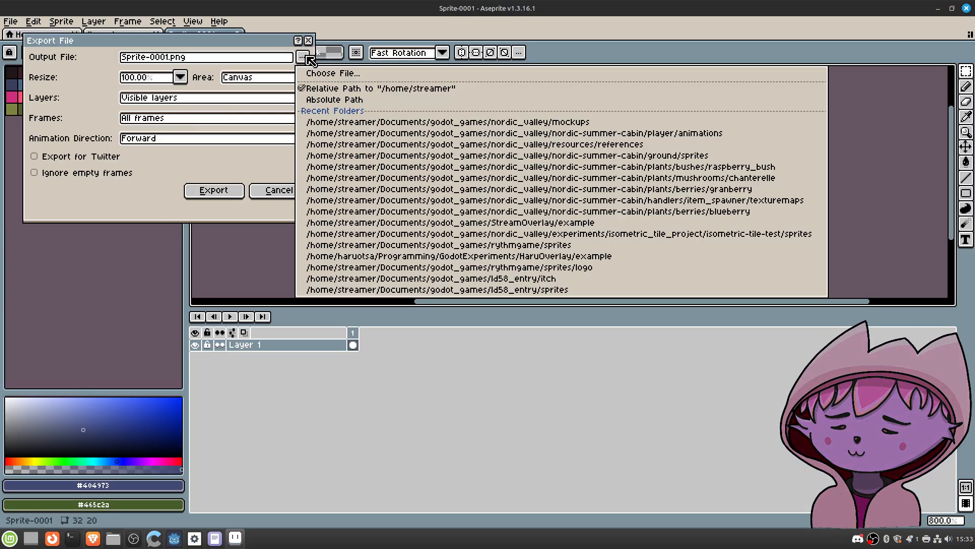
pyautogui.click(448, 137)
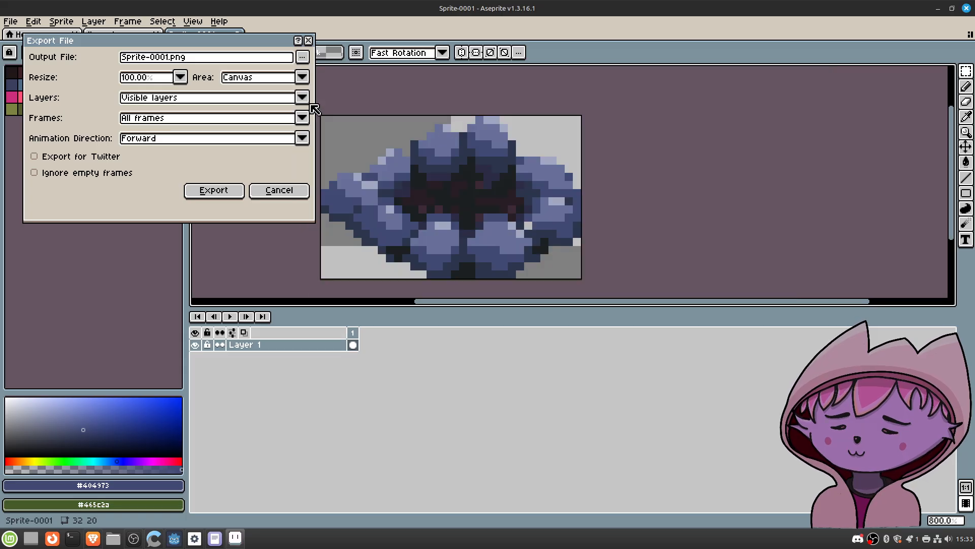
pyautogui.click(302, 57)
pyautogui.click(356, 72)
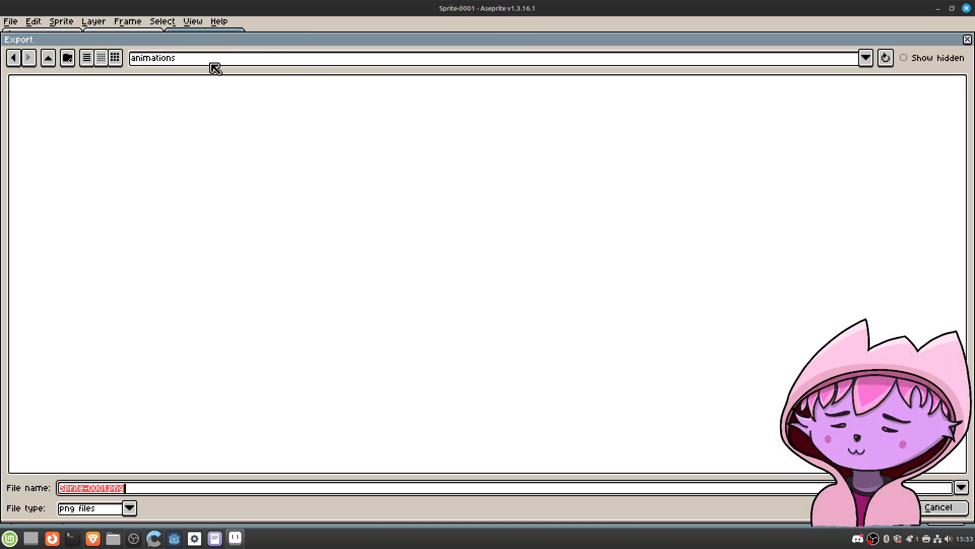
pyautogui.click(48, 57)
pyautogui.click(48, 58)
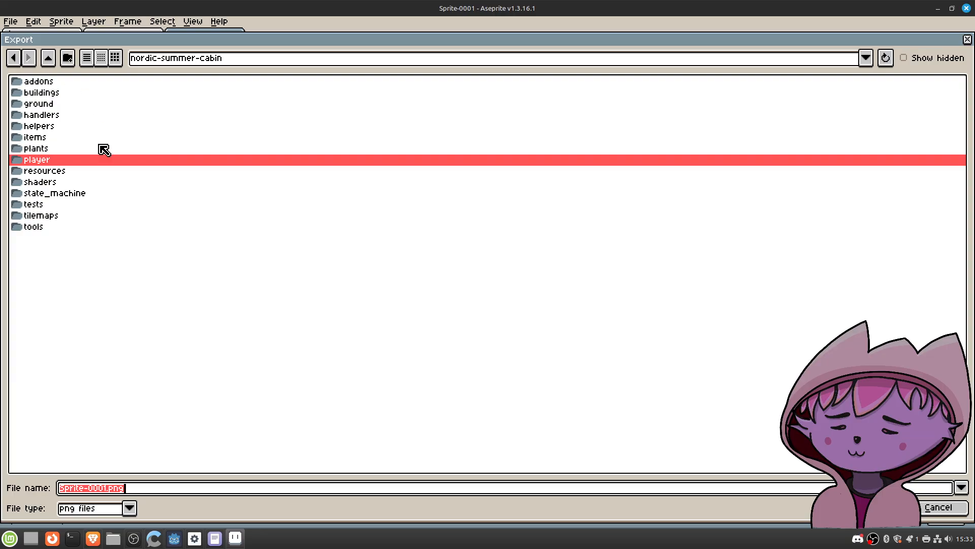
pyautogui.doubleClick(70, 229)
pyautogui.doubleClick(92, 83)
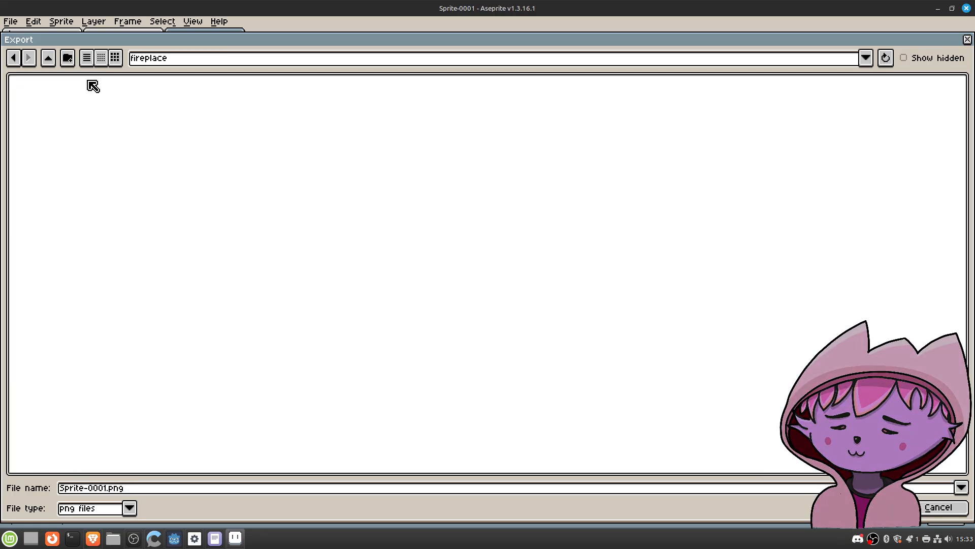
# Step: Name the output file fireplace_stones.png and export the stone ring sprite with the current export settings
pyautogui.click(105, 488)
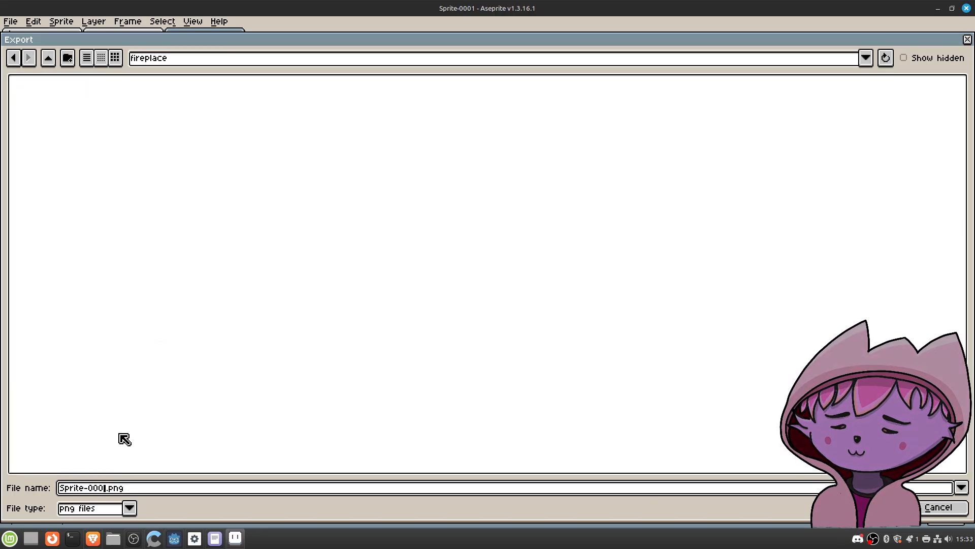
pyautogui.press('BackSpace')
pyautogui.press('BackSpace')
pyautogui.press('BackSpace')
pyautogui.press('BackSpace')
pyautogui.press('BackSpace')
pyautogui.press('BackSpace')
pyautogui.press('BackSpace')
pyautogui.press('BackSpace')
pyautogui.press('BackSpace')
pyautogui.press('BackSpace')
pyautogui.press('BackSpace')
pyautogui.write('stones')
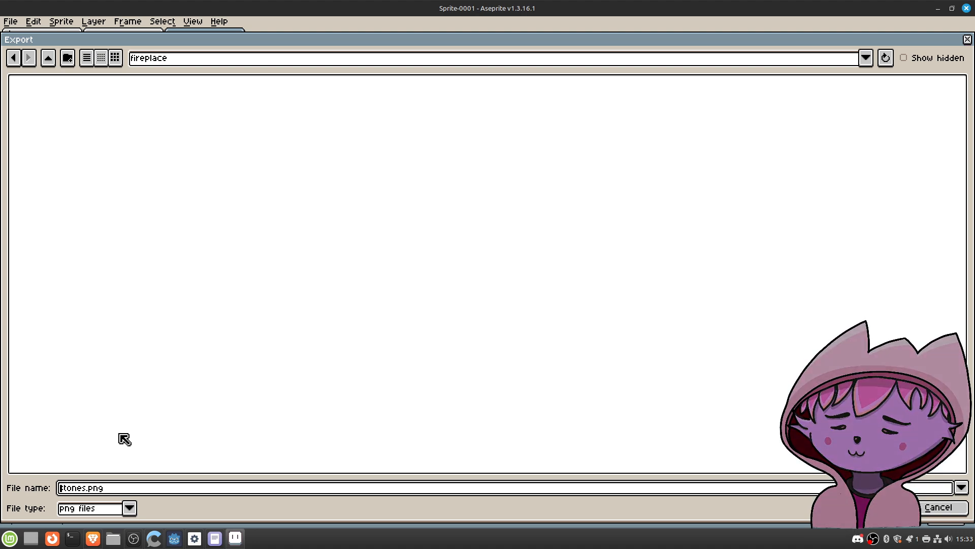
pyautogui.write('fireplace_')
pyautogui.press('Return')
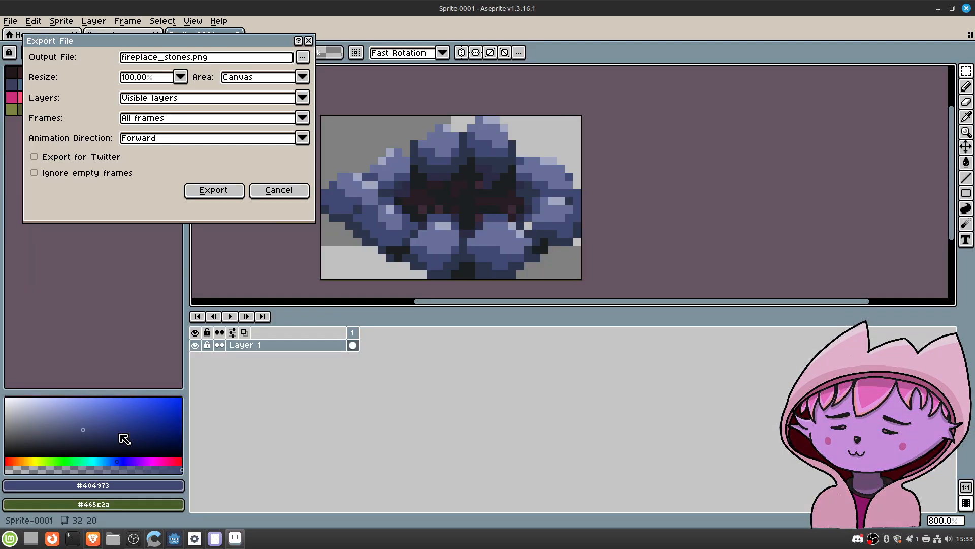
pyautogui.press('Return')
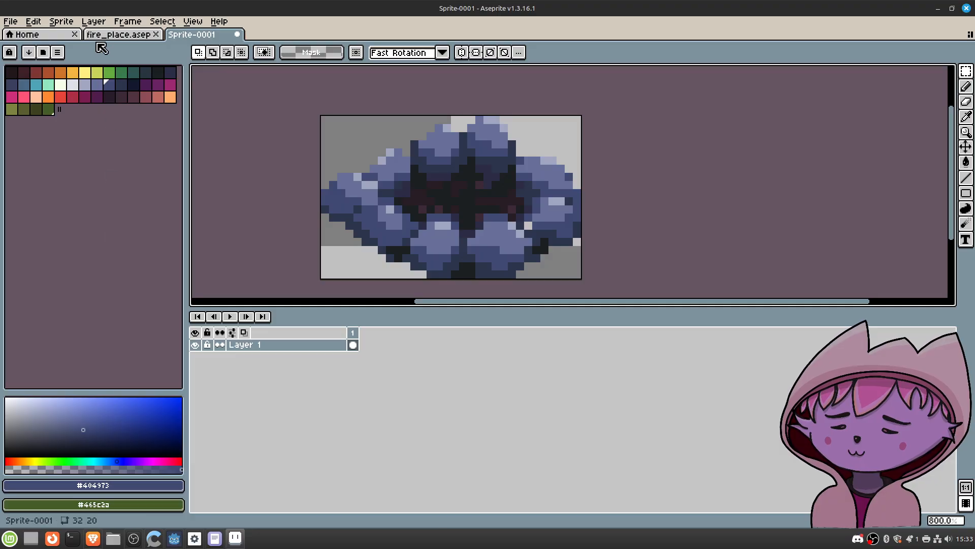
# Step: In fire_place.aseprite, copy an area of about 22 × 22 px around the firewood on frame 11 and paste it as a new sprite
pyautogui.click(103, 35)
pyautogui.hscroll(2, 440, 197)
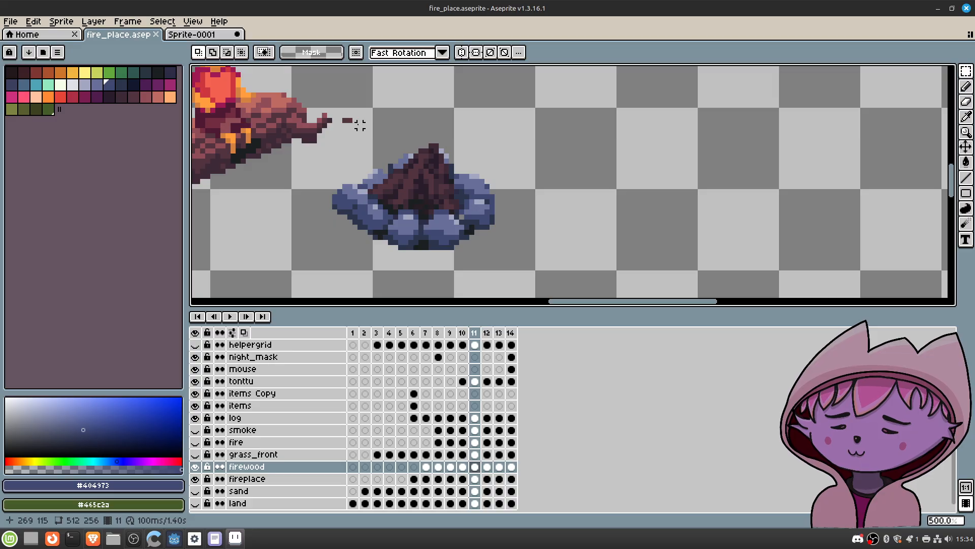
pyautogui.moveTo(364, 120); pyautogui.dragTo(476, 231)
pyautogui.click(532, 196)
pyautogui.click(34, 22)
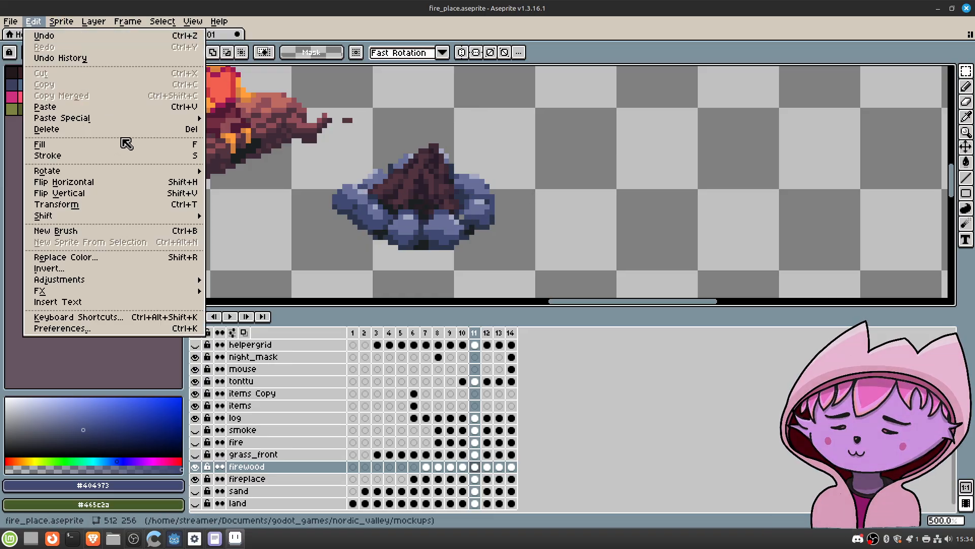
pyautogui.moveTo(130, 117)
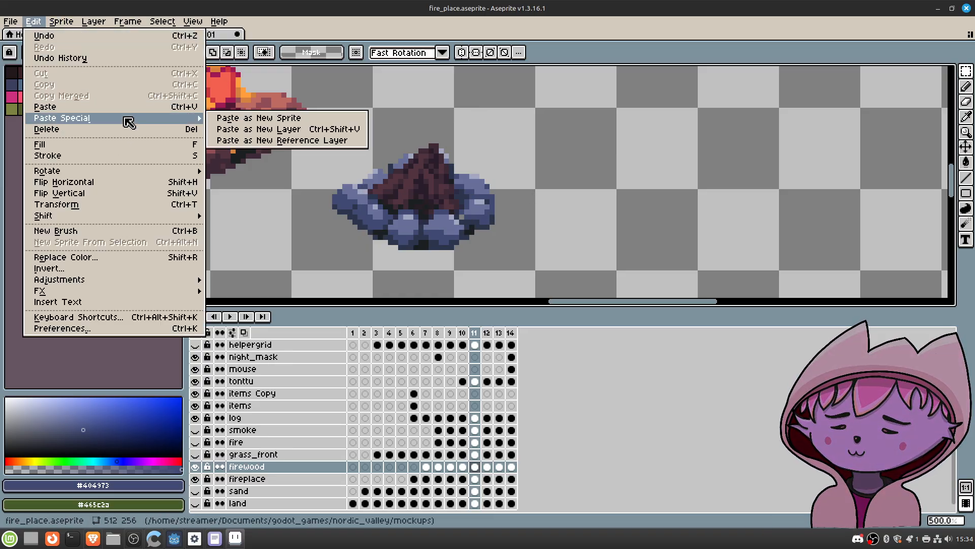
pyautogui.click(235, 122)
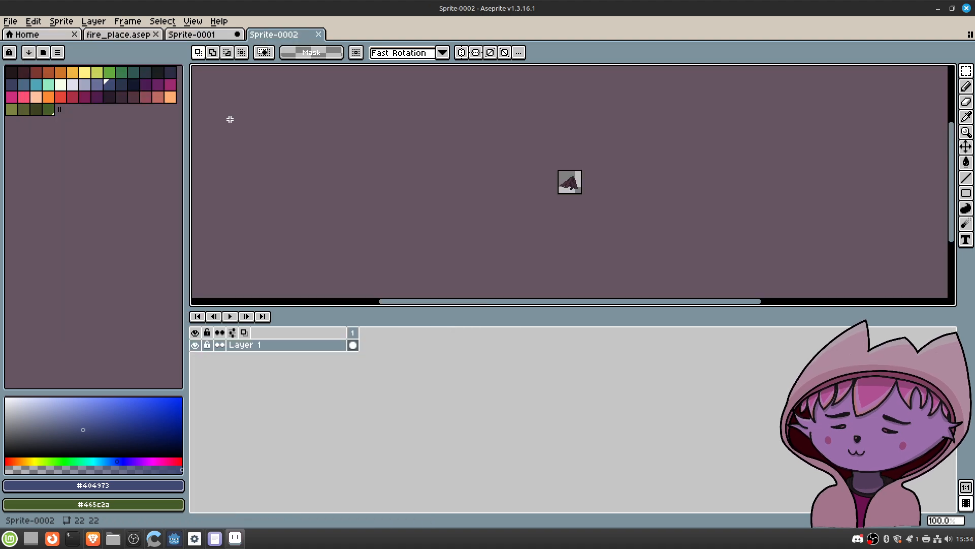
pyautogui.scroll(6, 477, 176)
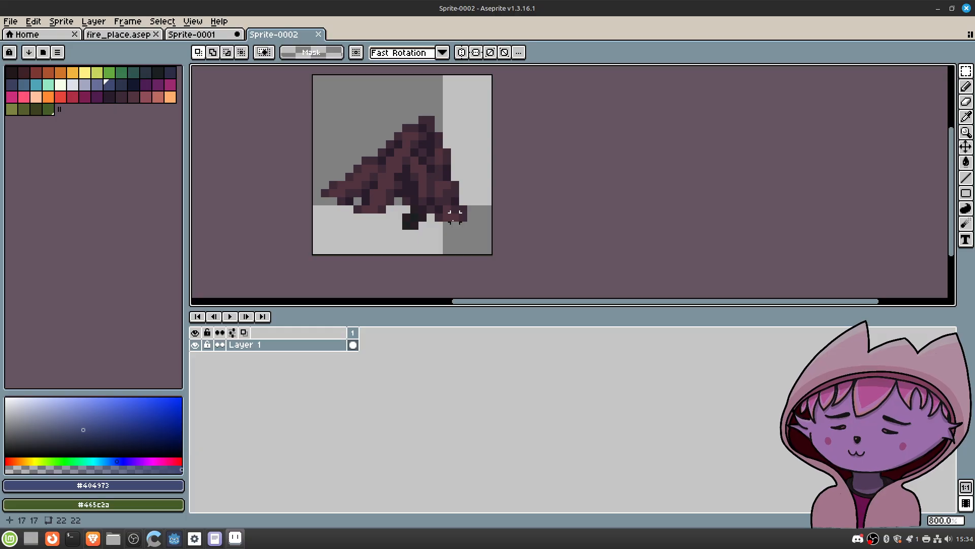
# Step: Start exporting the firewood sprite as PNG and choose the recent tools/fireplace folder as its destination
pyautogui.click(34, 21)
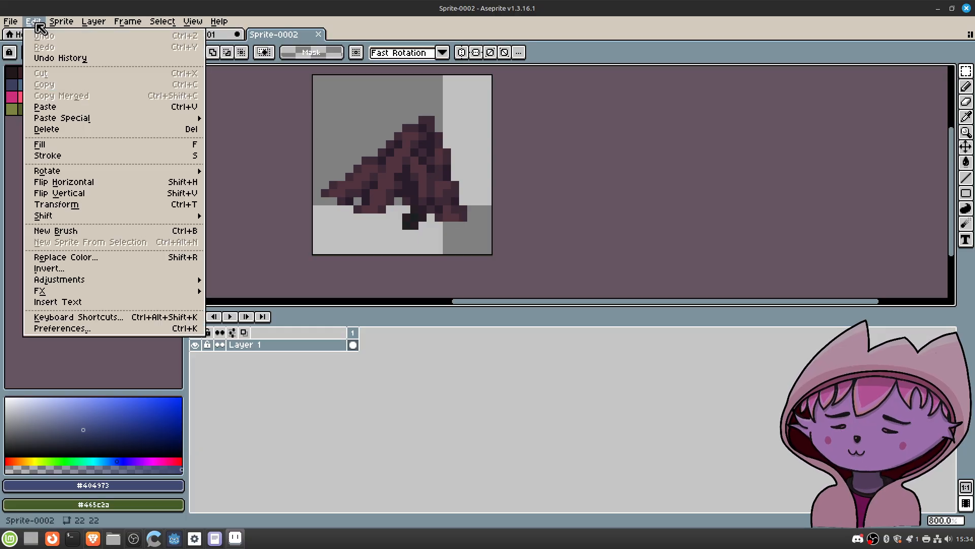
pyautogui.click(13, 23)
pyautogui.moveTo(84, 123)
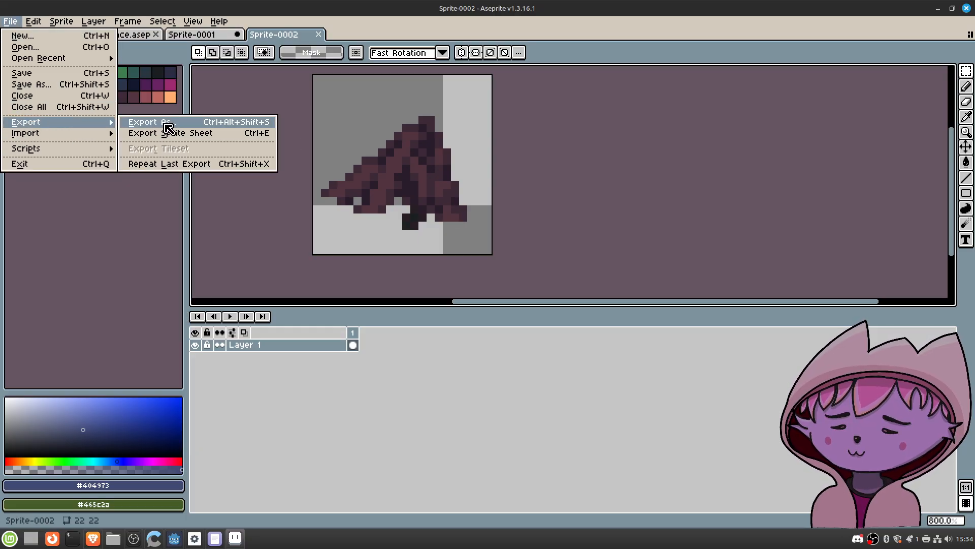
pyautogui.click(168, 122)
pyautogui.click(302, 57)
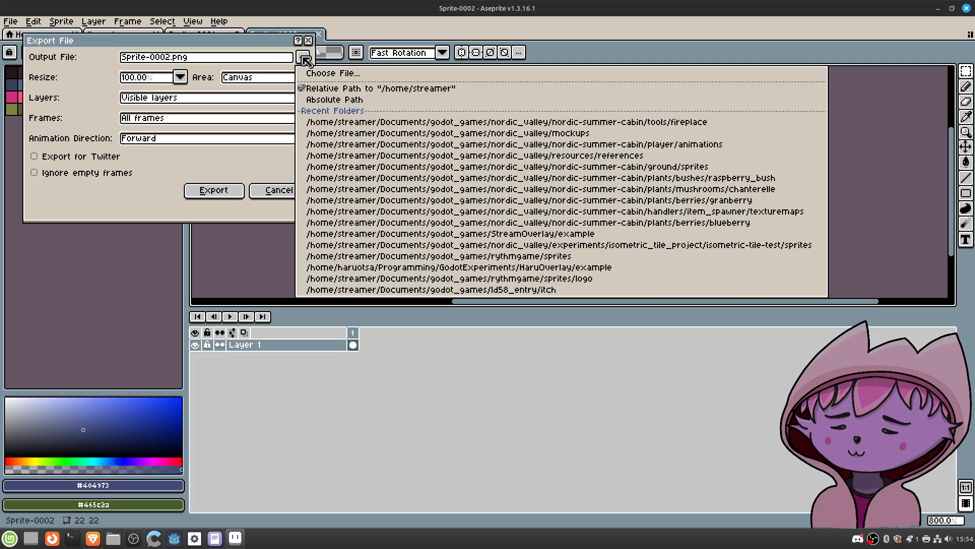
pyautogui.click(312, 73)
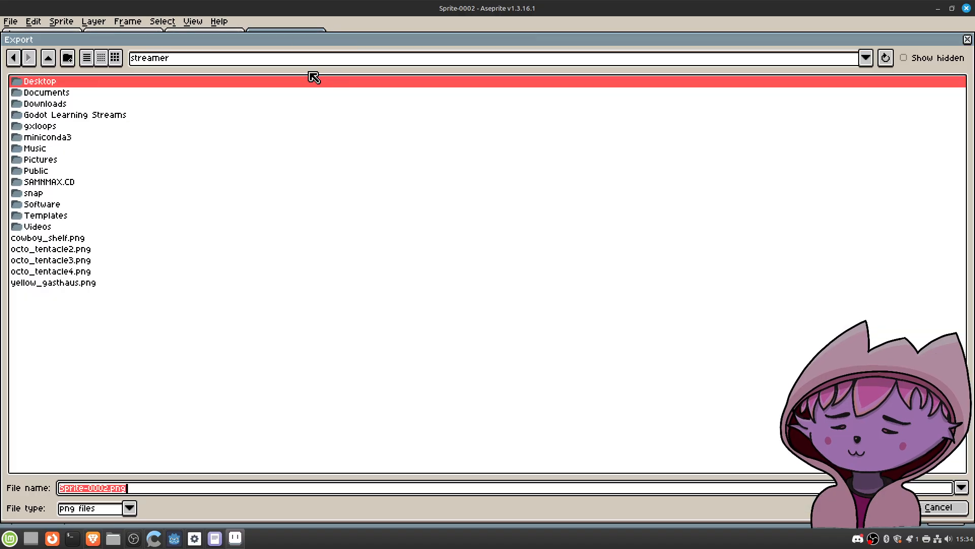
pyautogui.click(167, 60)
pyautogui.click(329, 126)
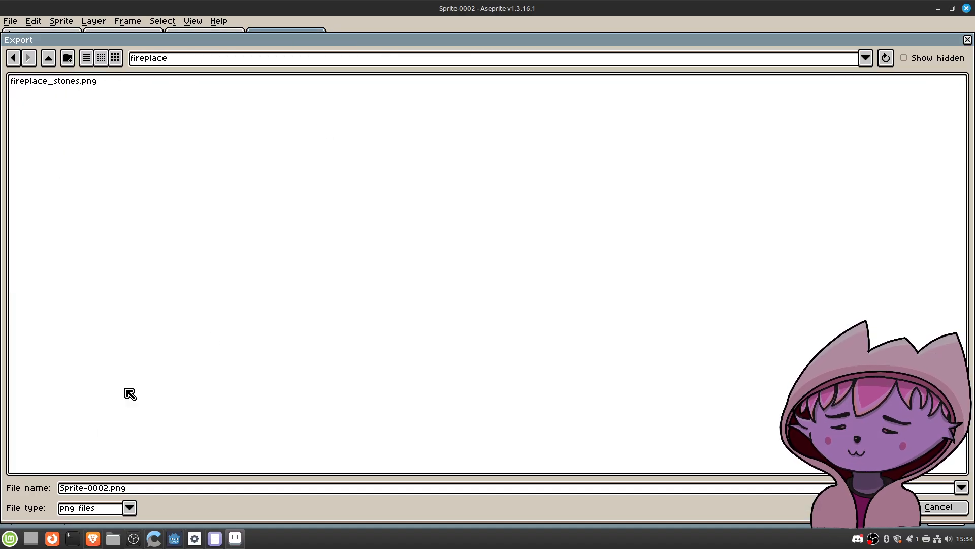
# Step: Name the output file fireplace_wood.png and export the firewood sprite
pyautogui.click(106, 488)
pyautogui.press('Delete')
pyautogui.press('Delete')
pyautogui.press('BackSpace')
pyautogui.press('BackSpace')
pyautogui.press('BackSpace')
pyautogui.press('BackSpace')
pyautogui.press('BackSpace')
pyautogui.press('BackSpace')
pyautogui.press('BackSpace')
pyautogui.press('BackSpace')
pyautogui.press('BackSpace')
pyautogui.press('BackSpace')
pyautogui.write('fireplace_wood')
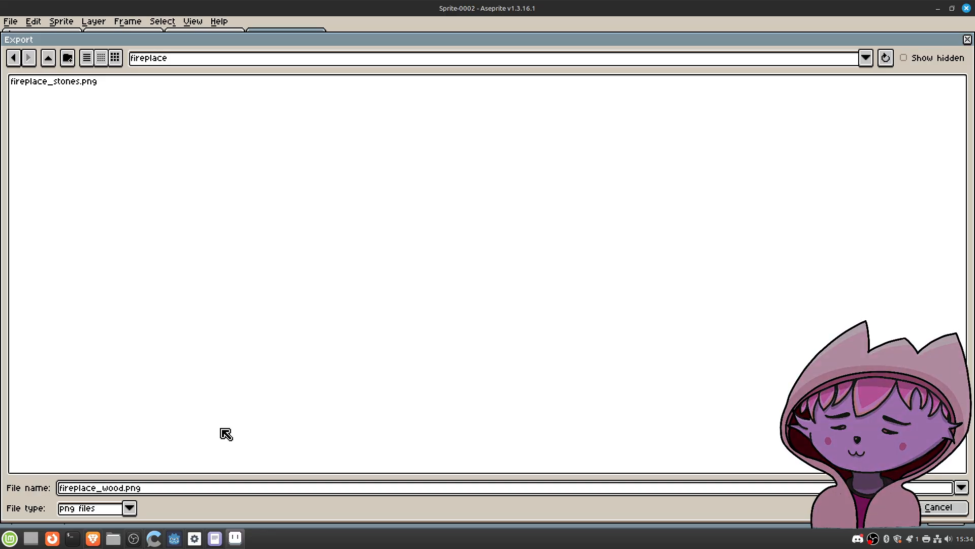
pyautogui.press('Return')
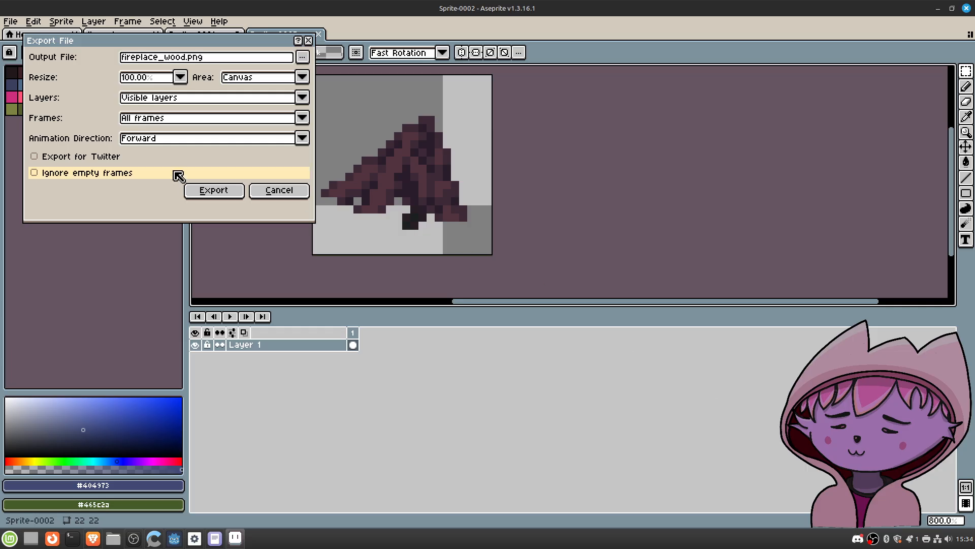
pyautogui.click(207, 193)
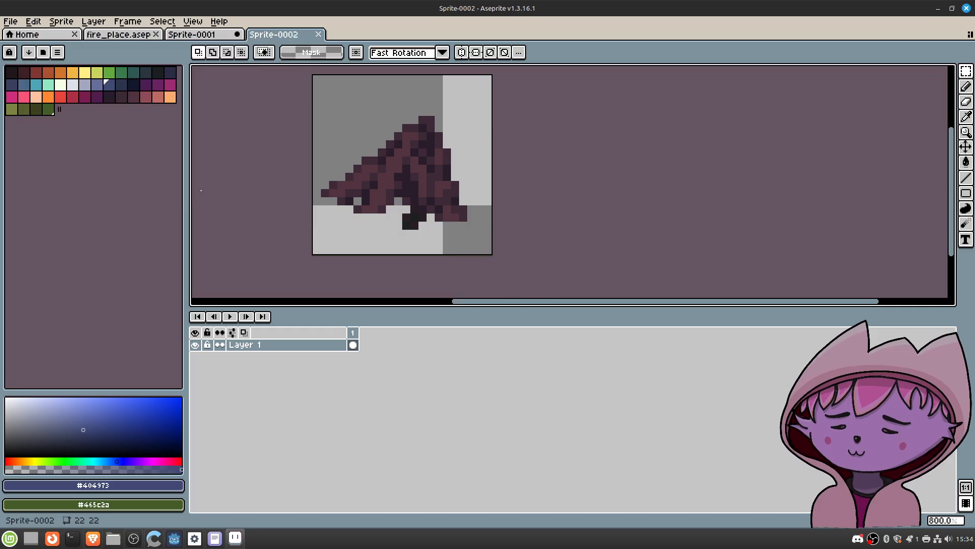
# Step: In fire_place.aseprite, show the fire layer and select its cel on frame 11
pyautogui.click(126, 34)
pyautogui.moveTo(528, 161); pyautogui.dragTo(494, 163, button='middle')
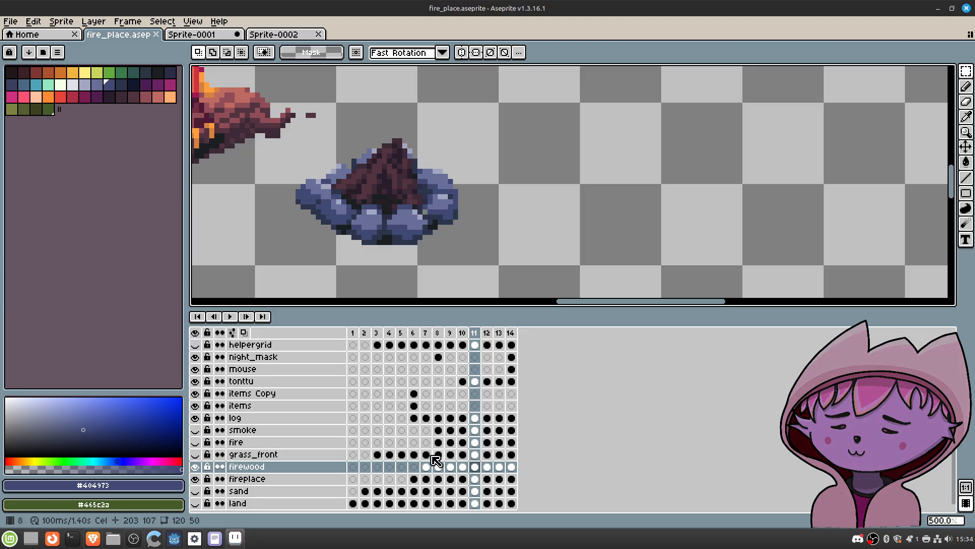
pyautogui.click(197, 442)
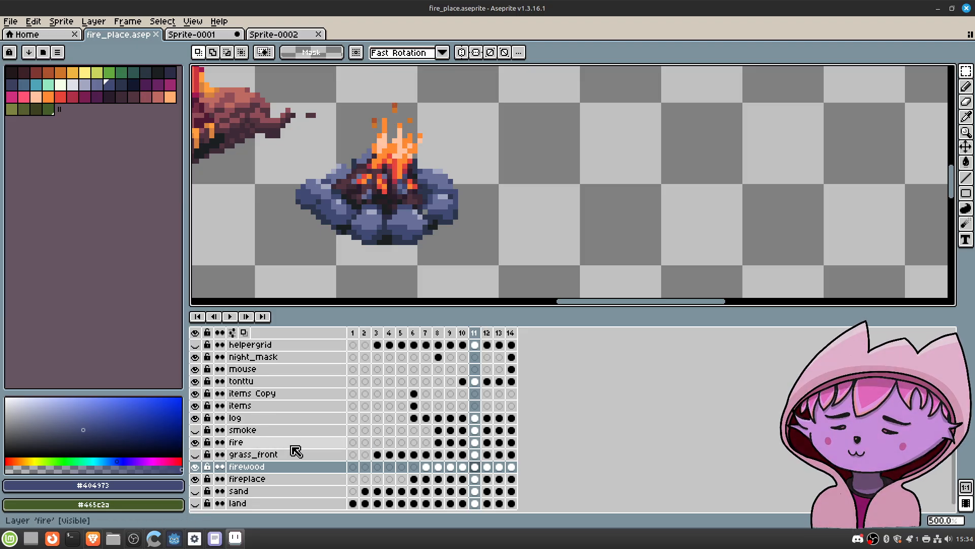
pyautogui.click(477, 442)
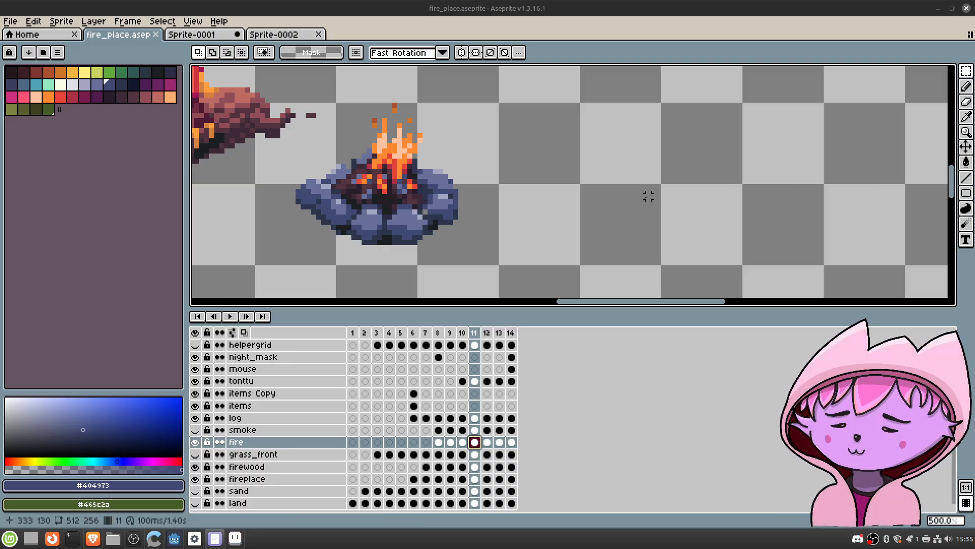
# Step: Switch to the Godot project and expand the fireplace folder inside tools to check the exported PNG files
pyautogui.click(197, 539)
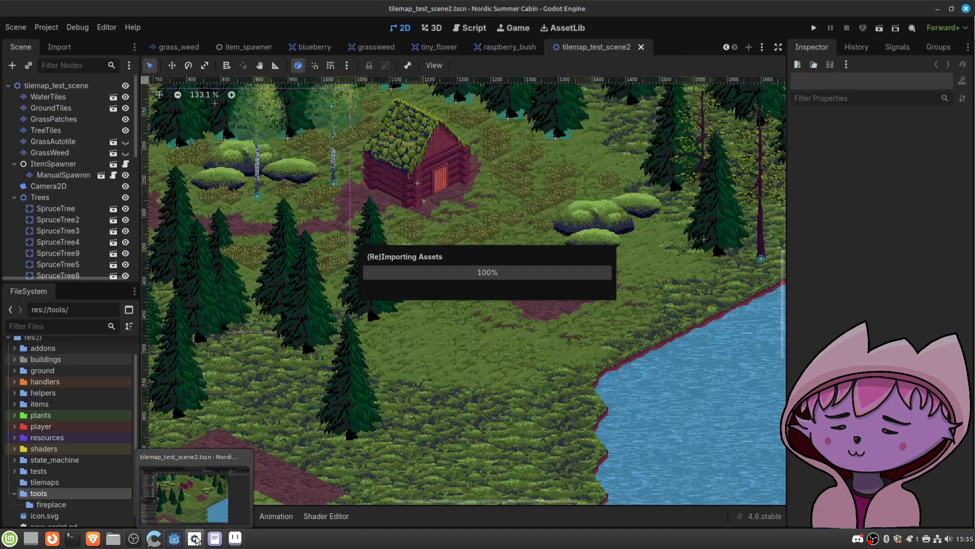
pyautogui.click(54, 505)
pyautogui.doubleClick(54, 505)
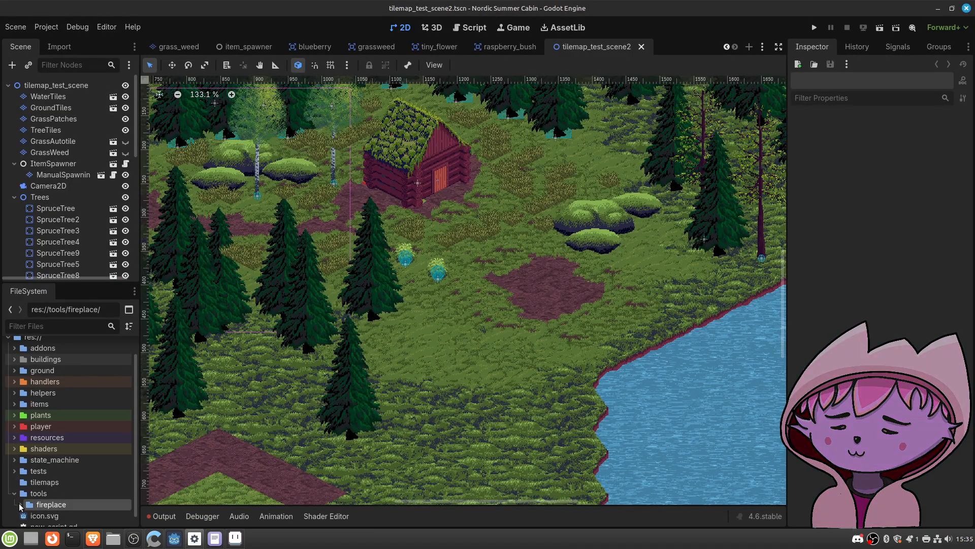
pyautogui.scroll(-3, 66, 461)
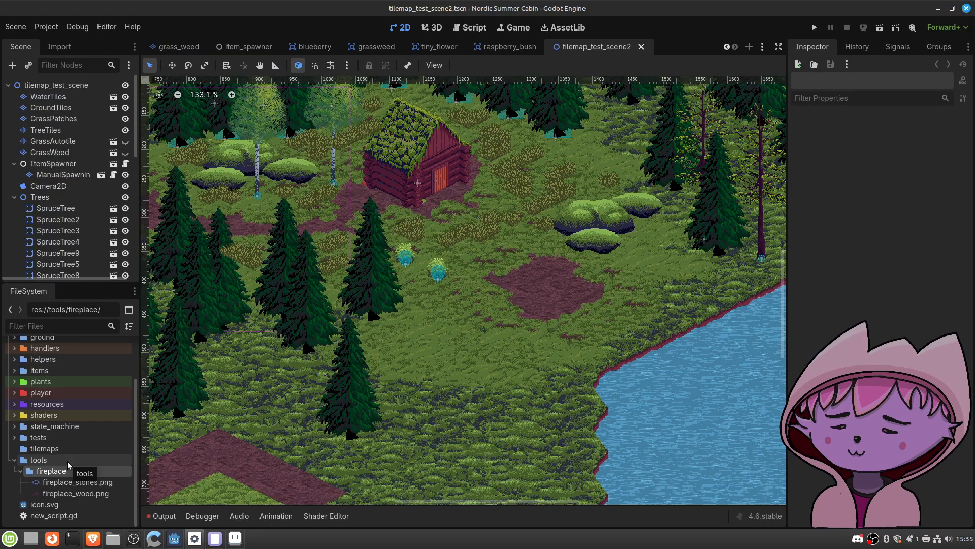
pyautogui.rightClick(53, 460)
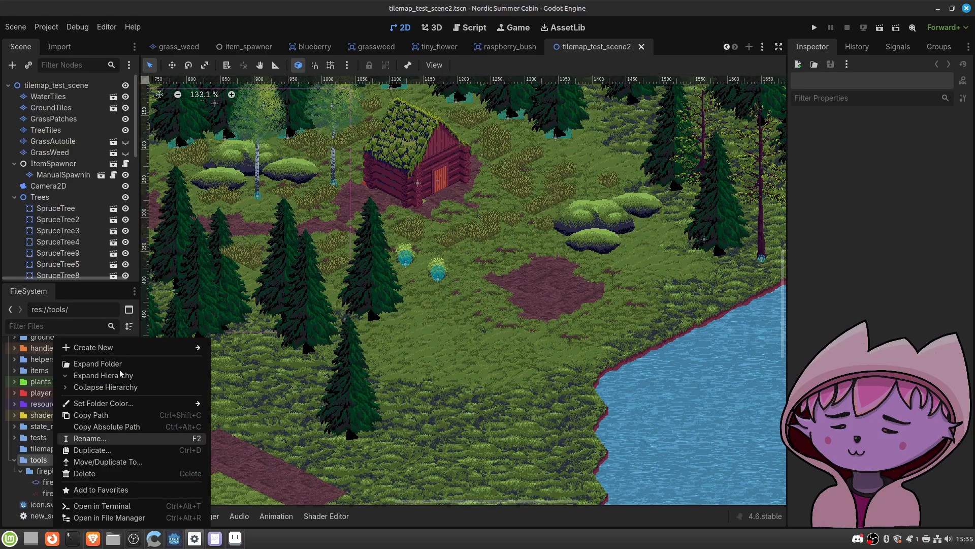
pyautogui.moveTo(126, 346)
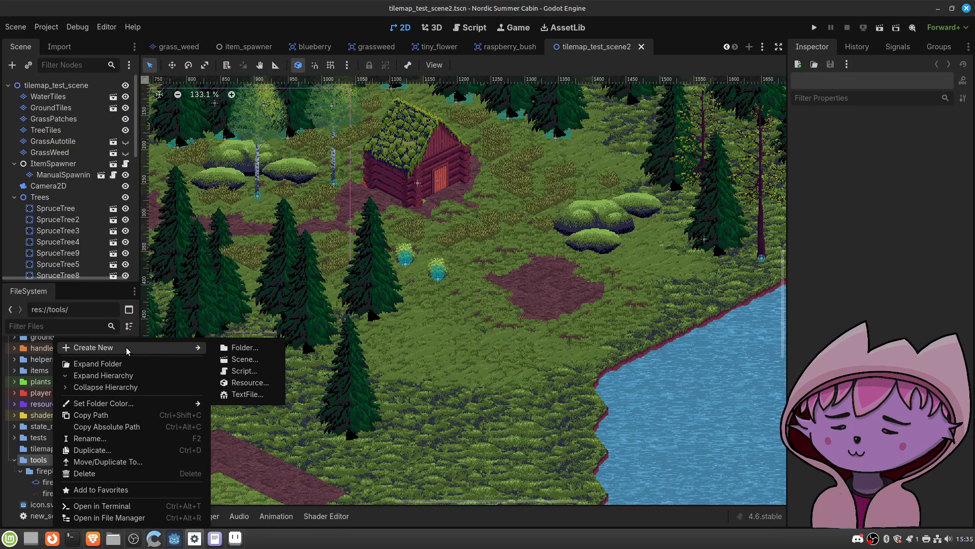
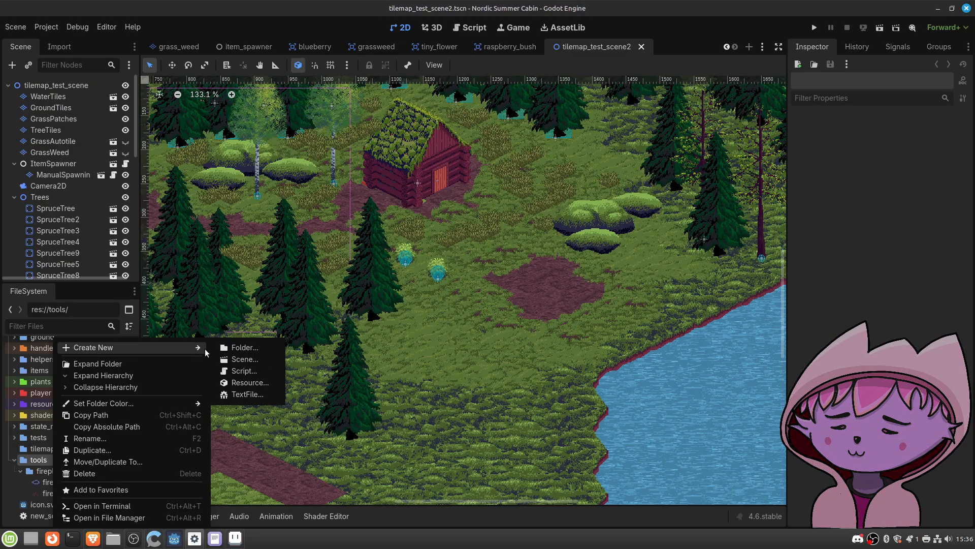
pyautogui.click(457, 351)
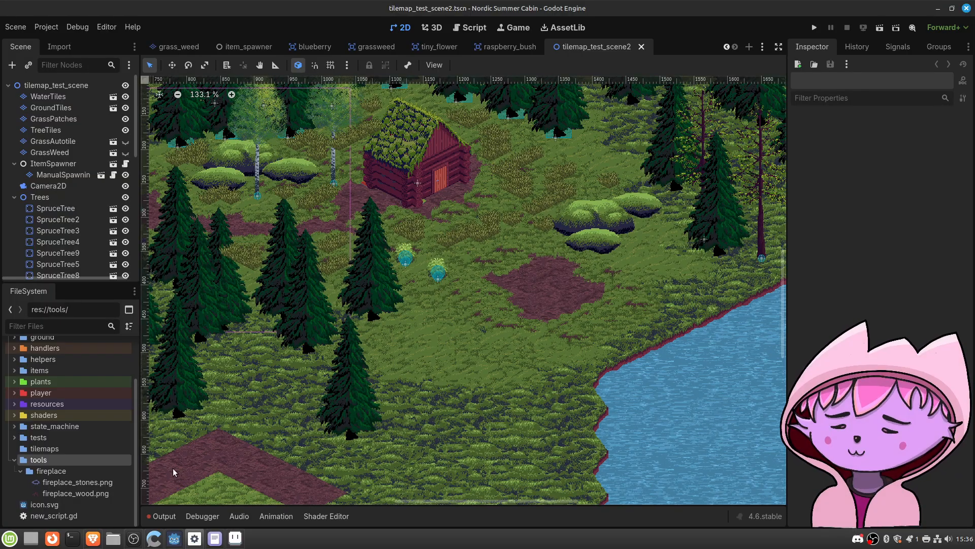
# Step: Create a new GDScript named tool.gd in the tools folder, inheriting Node with the default template
pyautogui.rightClick(59, 459)
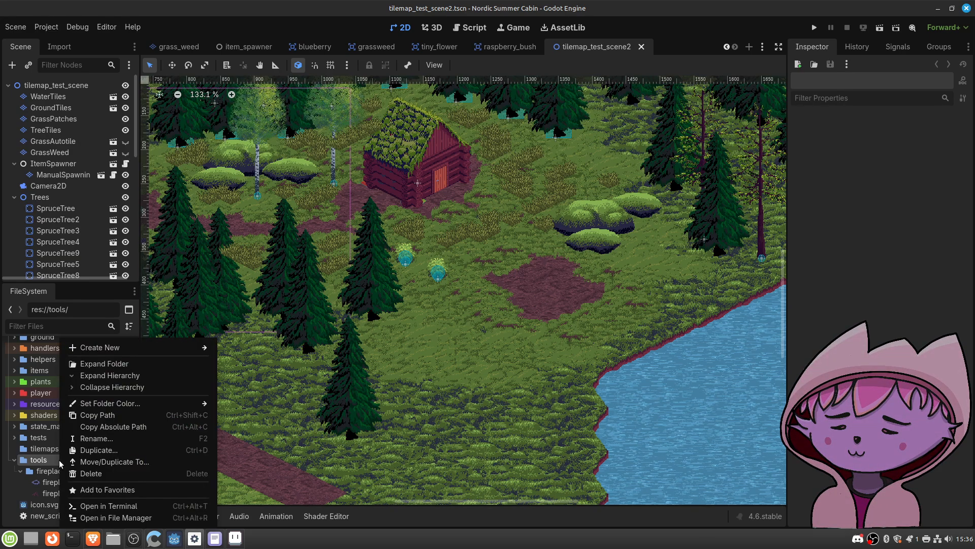
pyautogui.moveTo(154, 347)
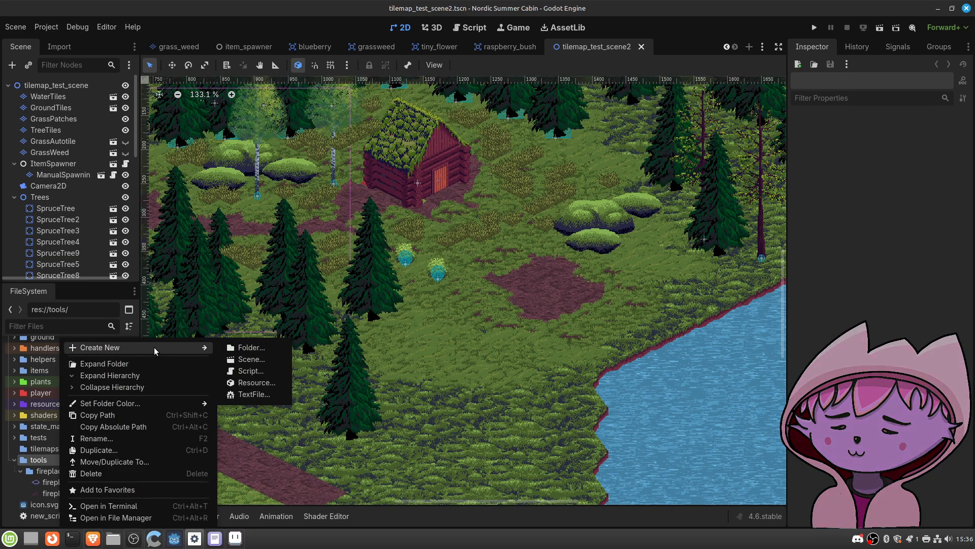
pyautogui.click(267, 371)
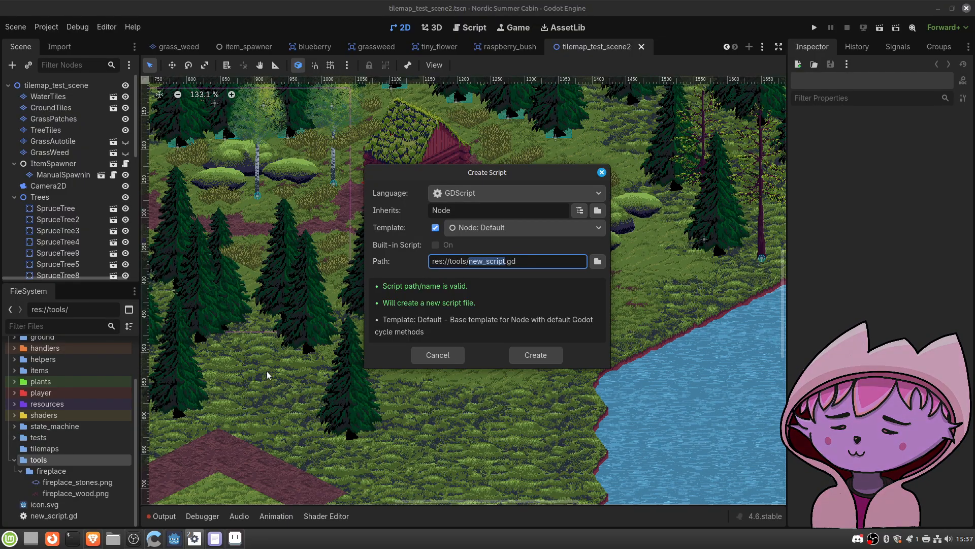
pyautogui.write('game_')
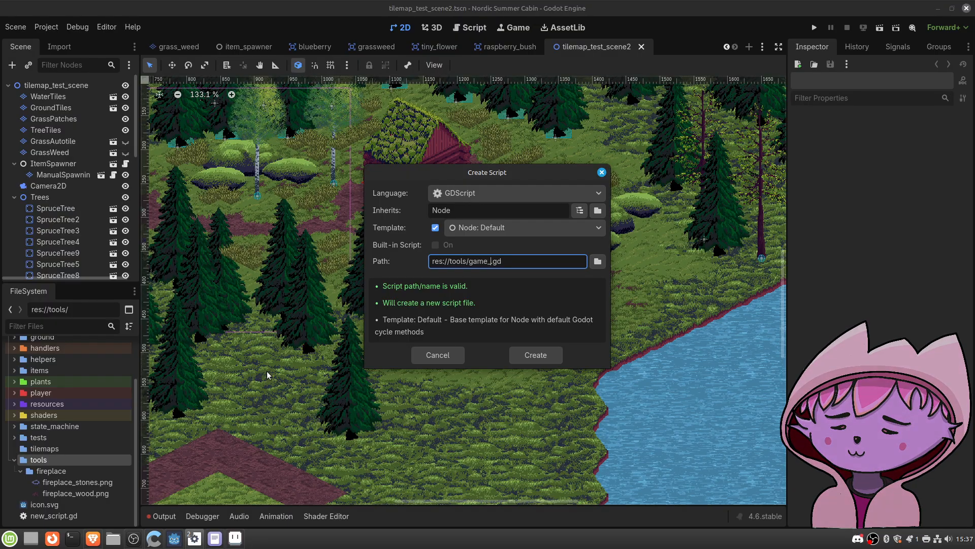
pyautogui.write('tool')
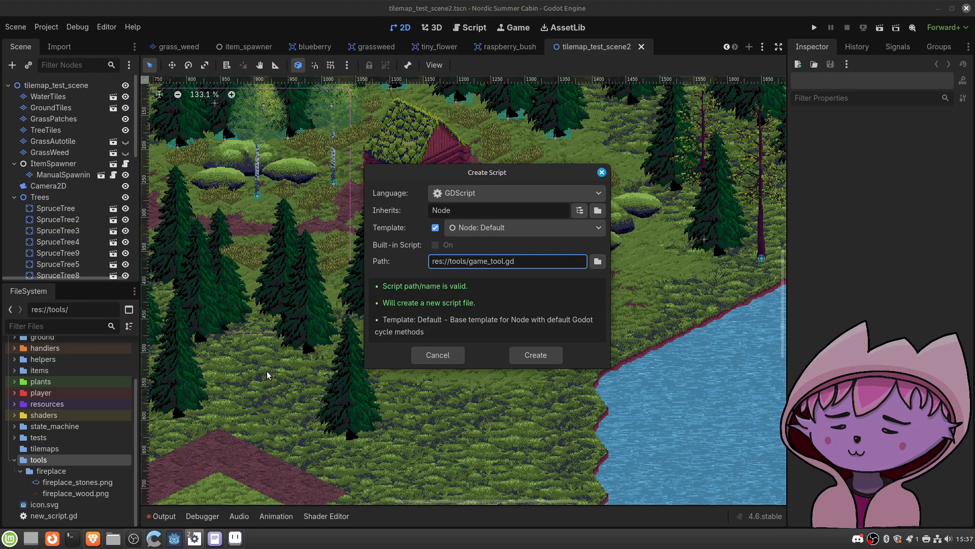
pyautogui.press('BackSpace')
pyautogui.press('BackSpace')
pyautogui.press('BackSpace')
pyautogui.press('BackSpace')
pyautogui.press('BackSpace')
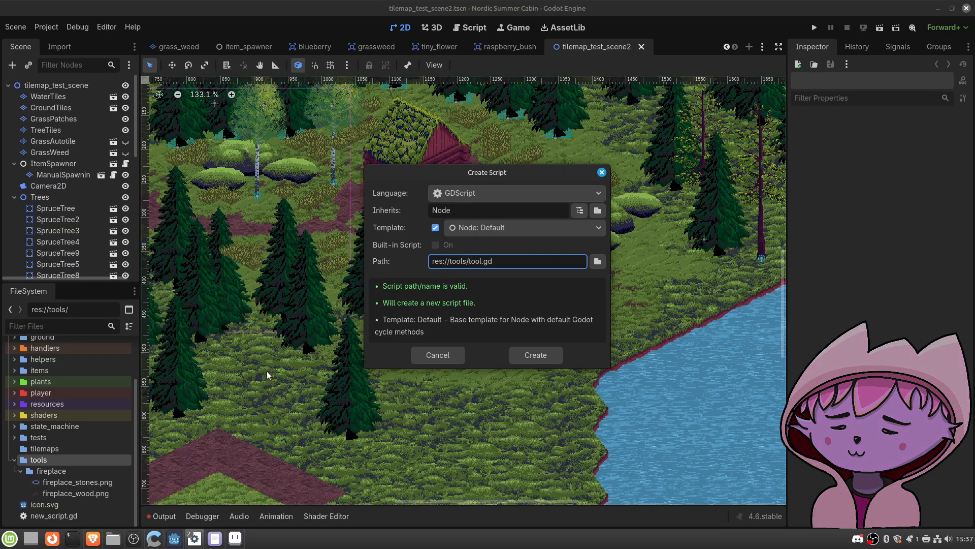
pyautogui.click(532, 354)
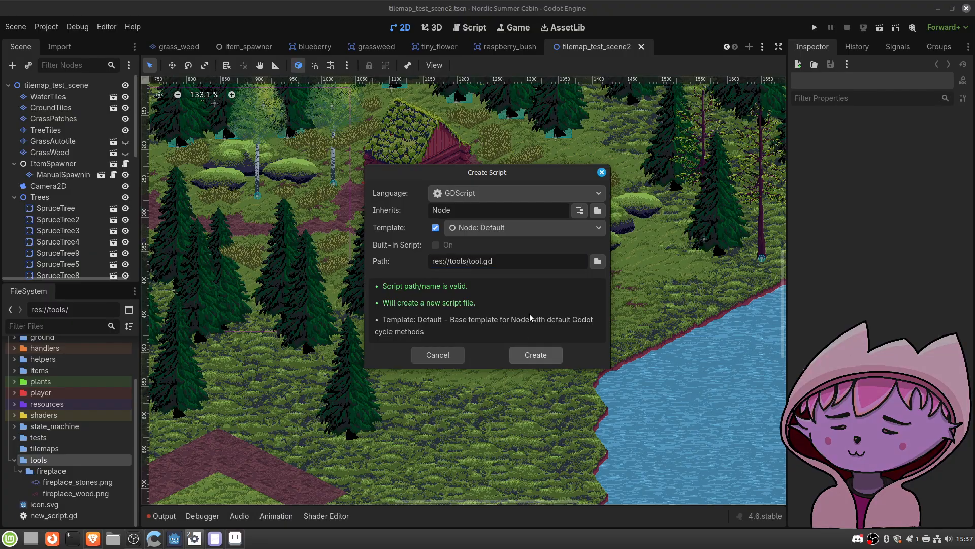
# Step: Delete the template functions from tool.gd and make the script extend Item
pyautogui.moveTo(370, 224); pyautogui.dragTo(302, 125)
pyautogui.press('BackSpace')
pyautogui.press('BackSpace')
pyautogui.press('BackSpace')
pyautogui.press('BackSpace')
pyautogui.press('BackSpace')
pyautogui.press('BackSpace')
pyautogui.press('BackSpace')
pyautogui.press('BackSpace')
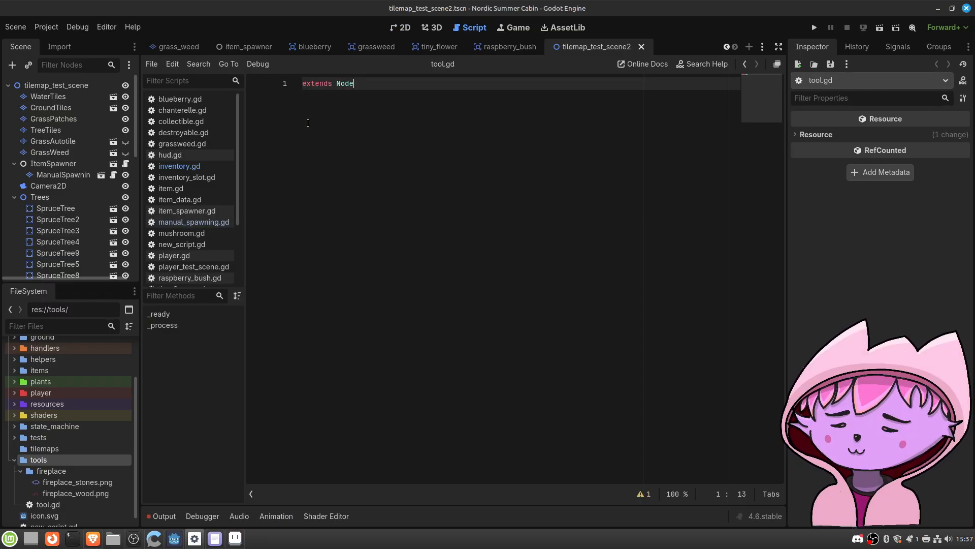
pyautogui.write('Item')
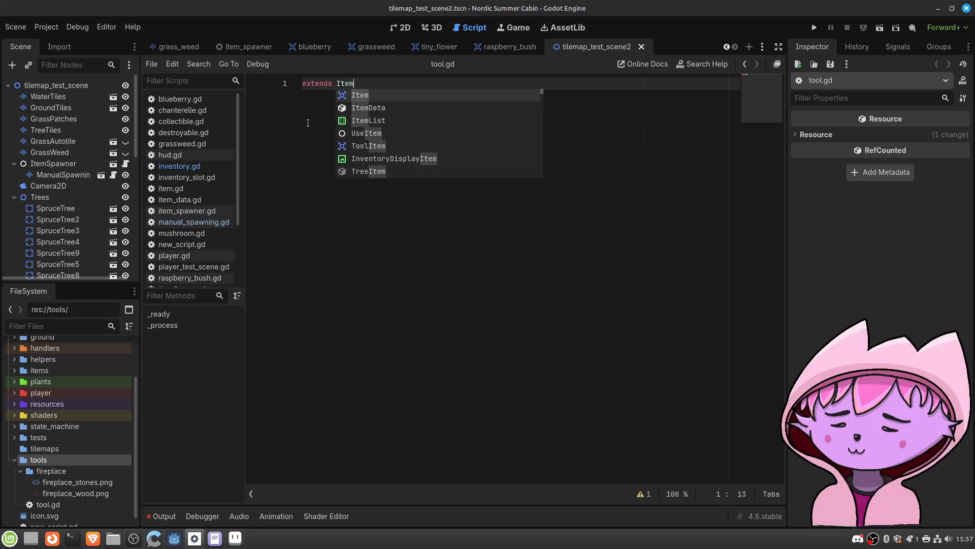
pyautogui.press('Return')
# Step: Add a class_name declaration without an identifier below the extends line of tool.gd
pyautogui.press('Return')
pyautogui.write('clas')
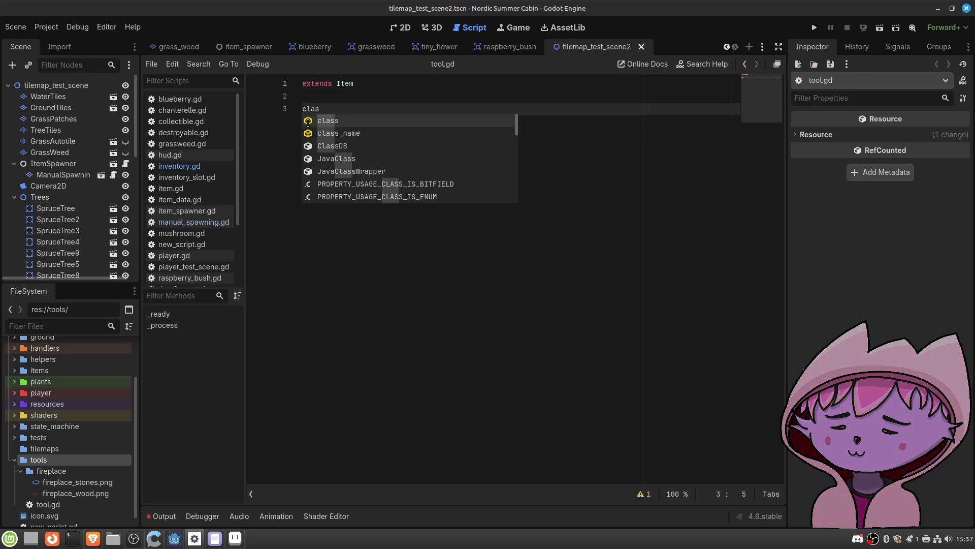
pyautogui.press('Down')
pyautogui.press('Return')
pyautogui.write('Tool')
pyautogui.press('BackSpace')
pyautogui.press('BackSpace')
pyautogui.press('BackSpace')
pyautogui.press('BackSpace')
pyautogui.press('BackSpace')
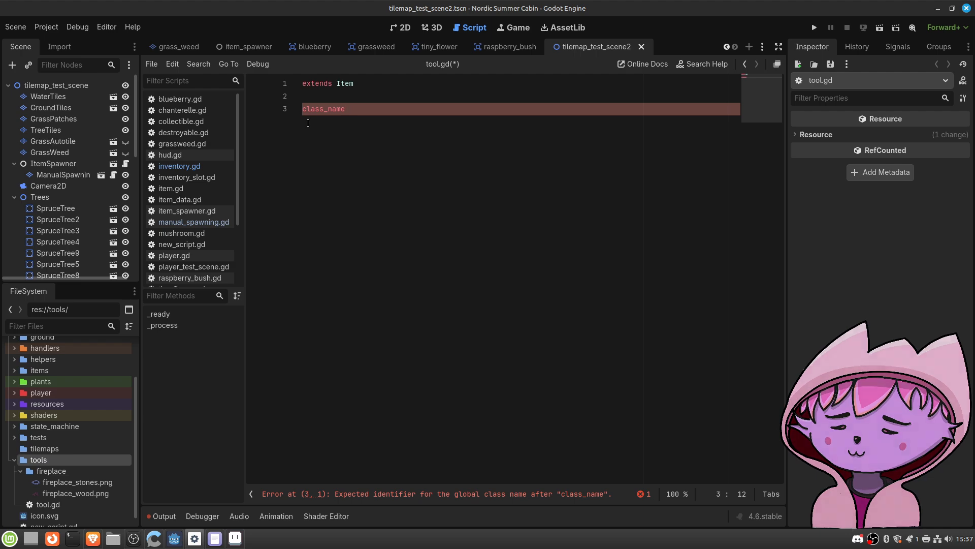
# Step: Search the built-in help for "tool" to check for existing uses of the name, and close the search
pyautogui.click(719, 66)
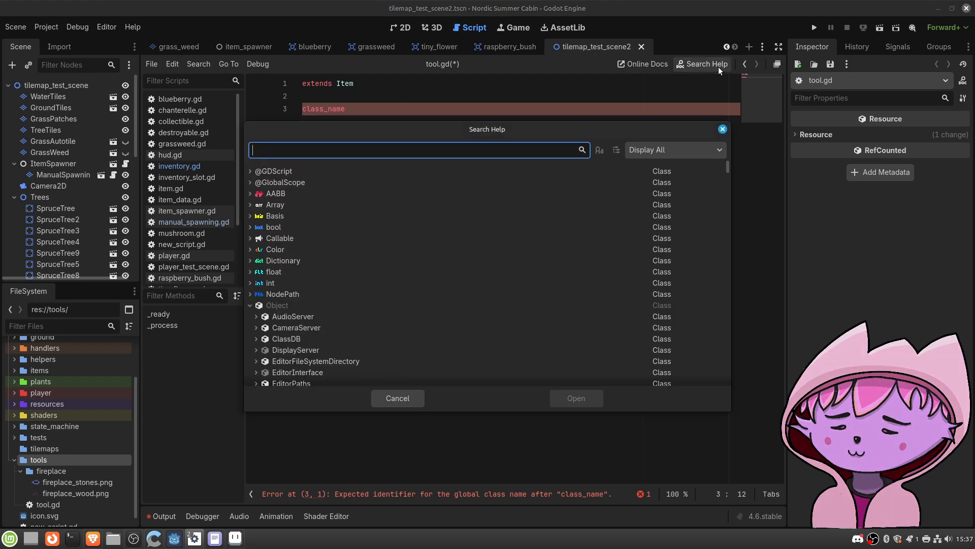
pyautogui.write('tool')
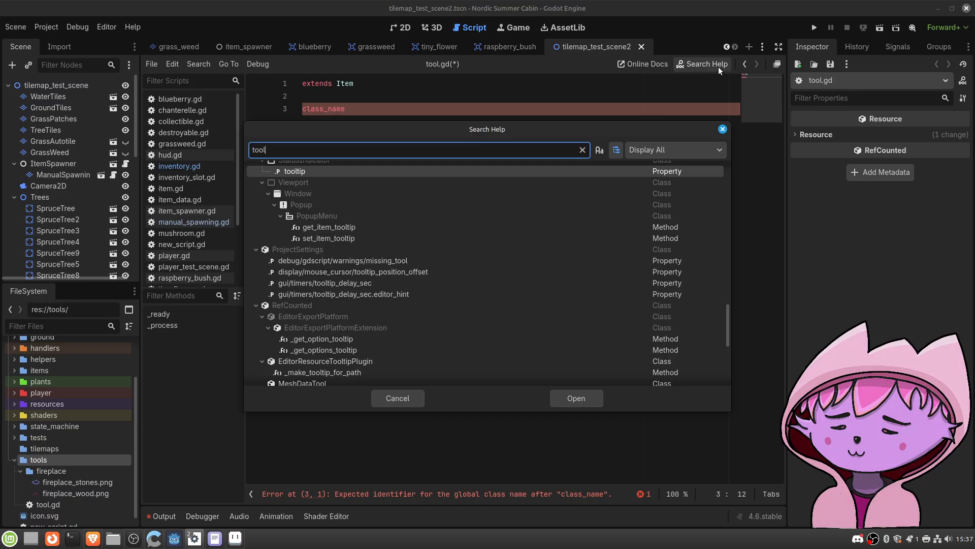
pyautogui.scroll(3, 378, 218)
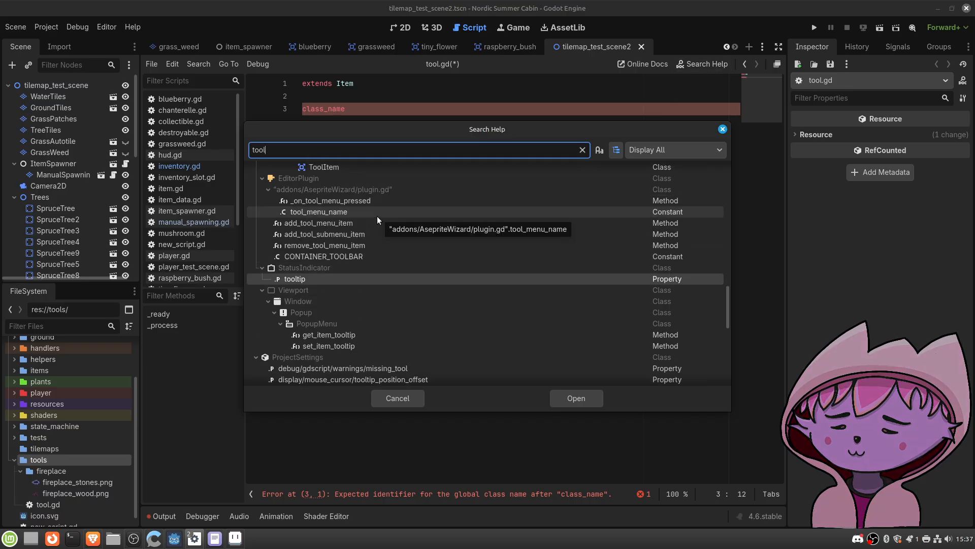
pyautogui.press('Escape')
# Step: Complete the class_name declaration with Tool and save tool.gd
pyautogui.write('Tool')
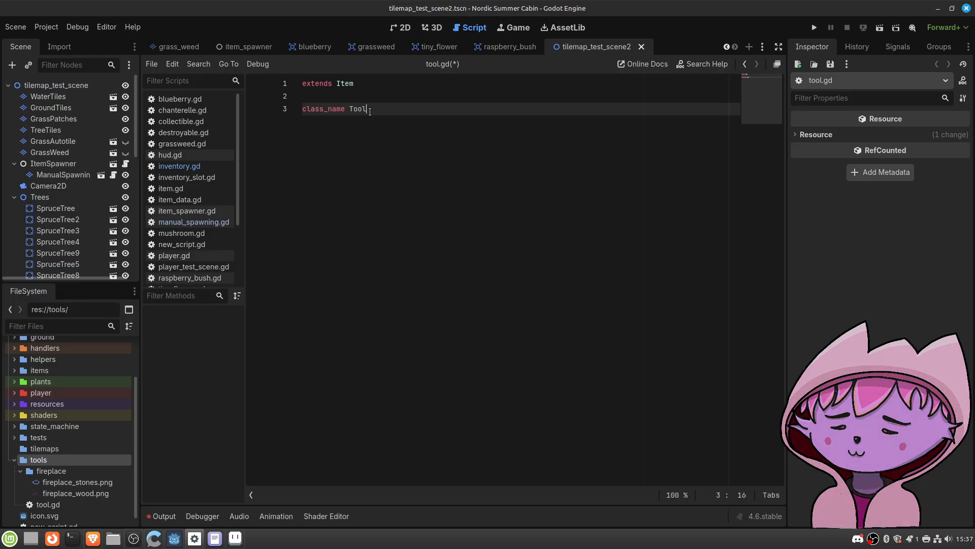
pyautogui.press('Return')
pyautogui.press('Return')
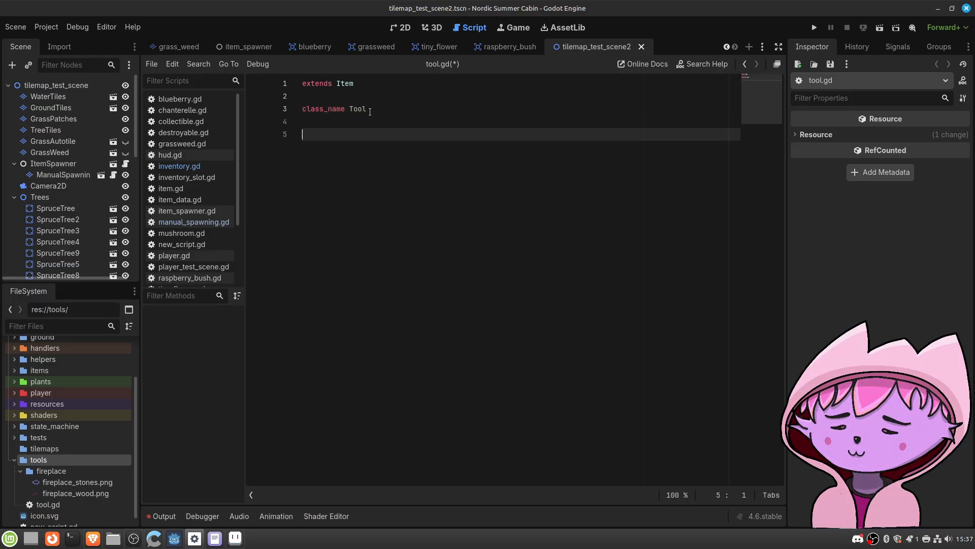
pyautogui.hotkey('ctrl', 's')
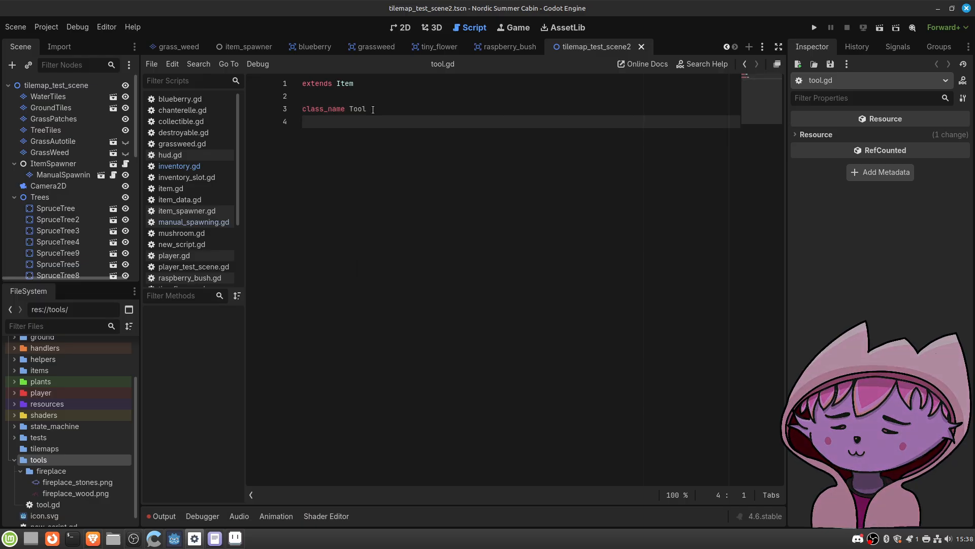
pyautogui.click(373, 109)
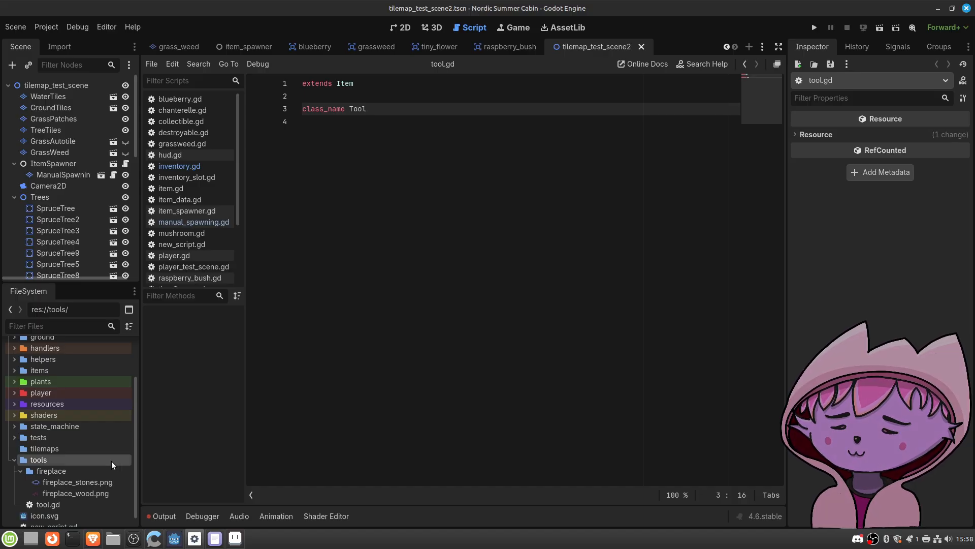
# Step: Switch to a new Brave browser window, open google.com and search for "godot tool mode"
pyautogui.rightClick(93, 538)
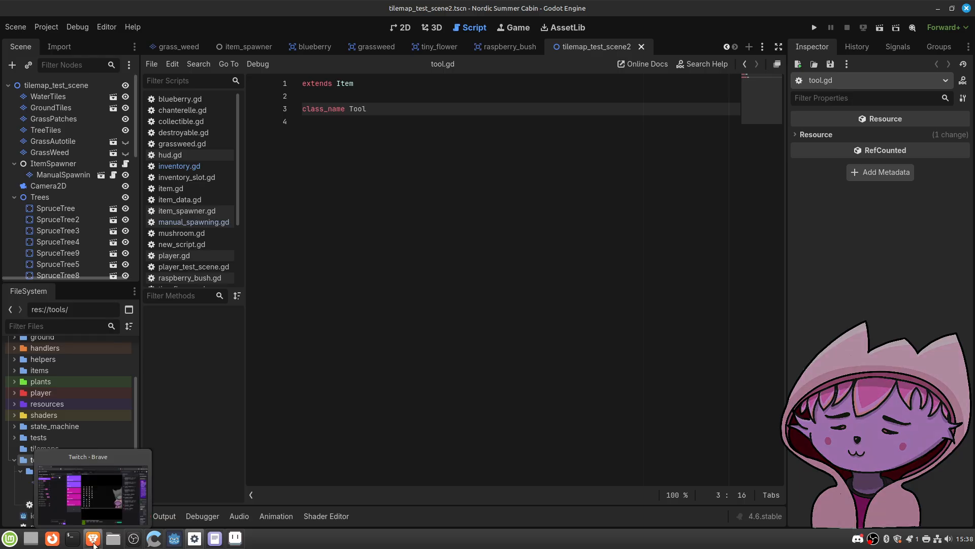
pyautogui.click(98, 429)
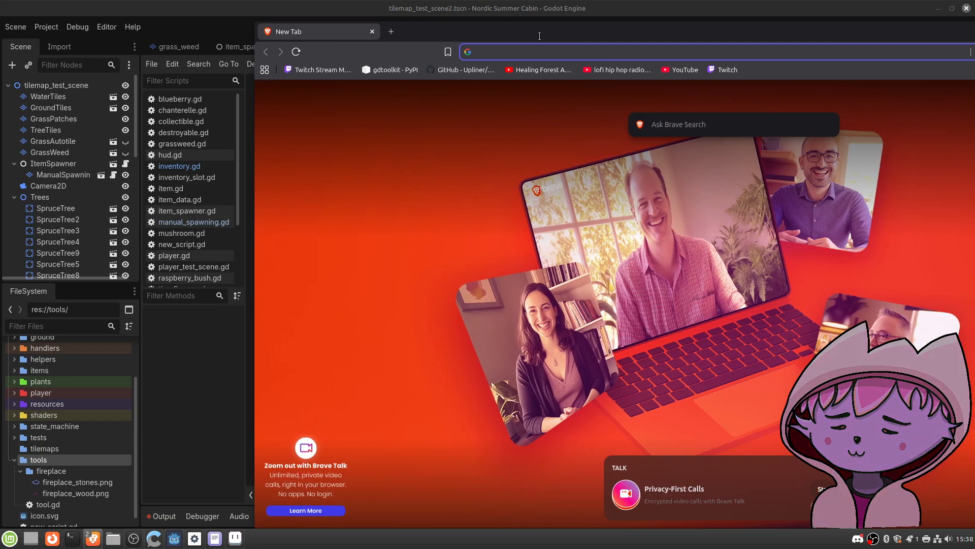
pyautogui.write('www.google.com')
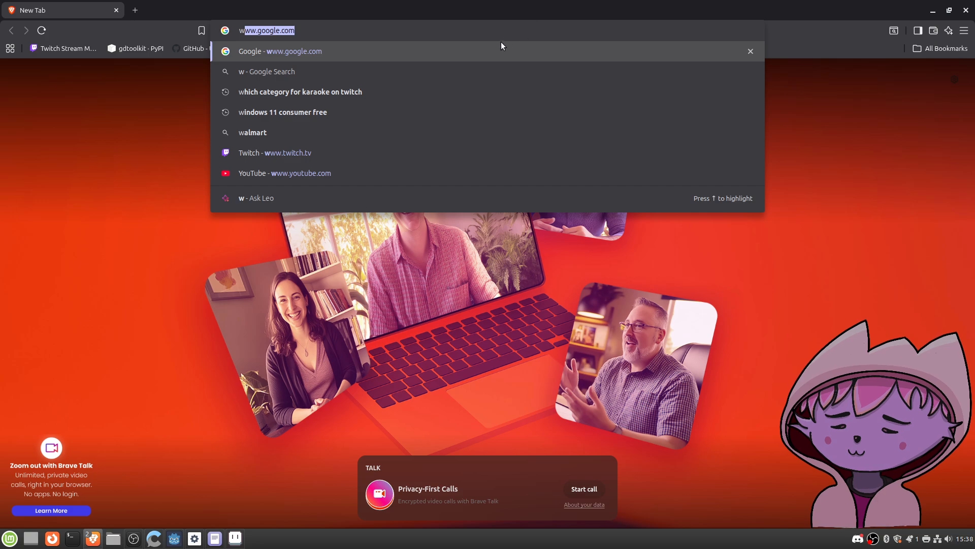
pyautogui.click(493, 49)
pyautogui.write('godot tool')
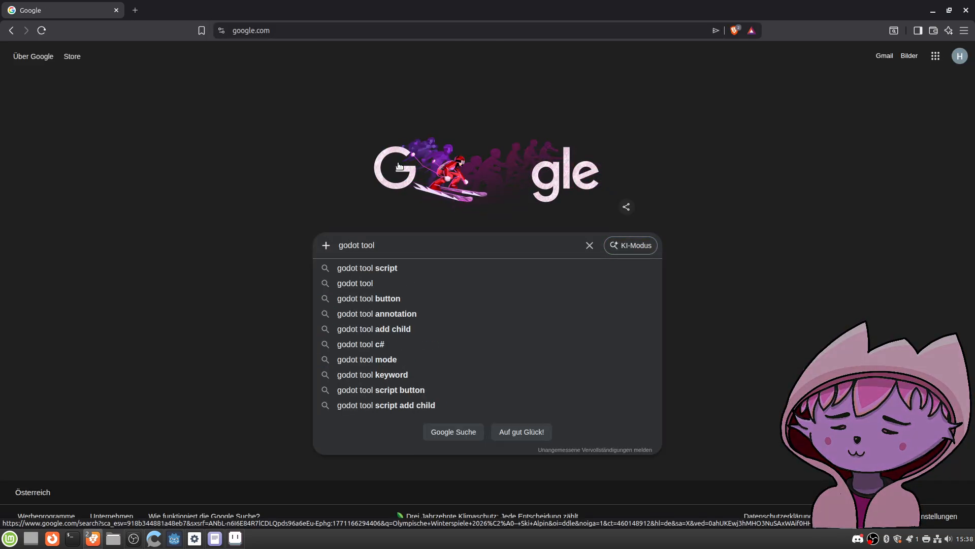
pyautogui.write(' mode')
pyautogui.press('Return')
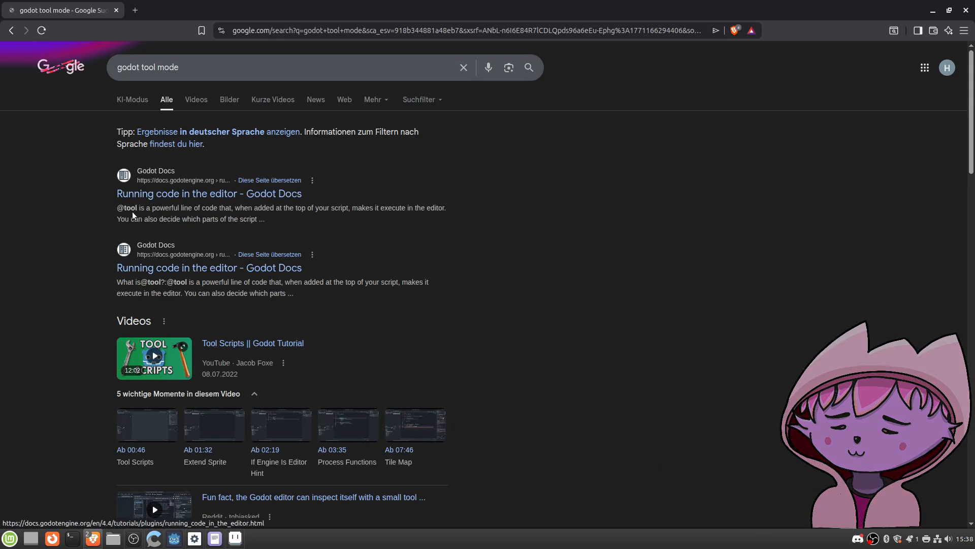
pyautogui.moveTo(117, 208); pyautogui.dragTo(131, 208)
pyautogui.click(157, 194)
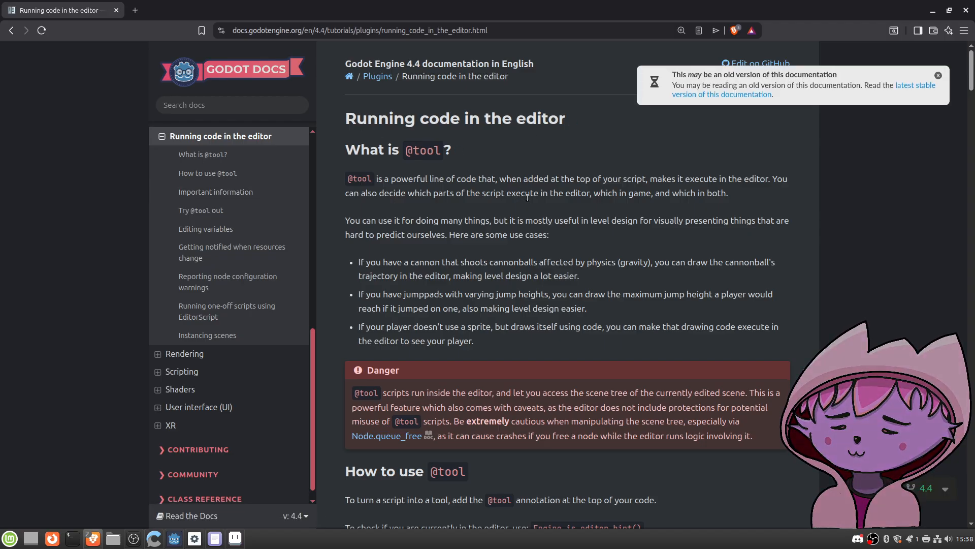
pyautogui.scroll(-3, 526, 200)
pyautogui.scroll(-5, 549, 228)
pyautogui.scroll(4, 547, 226)
pyautogui.scroll(-4, 544, 225)
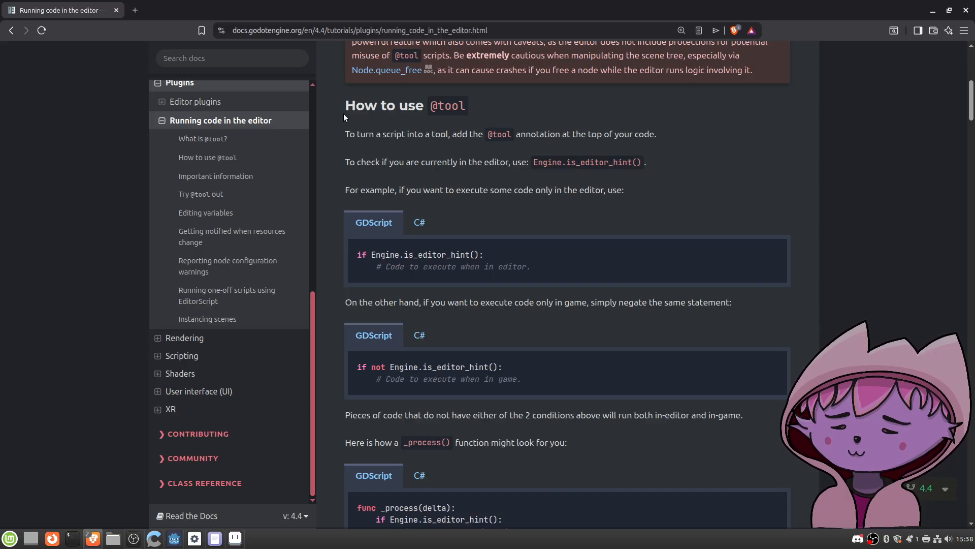
pyautogui.moveTo(343, 136); pyautogui.dragTo(690, 138)
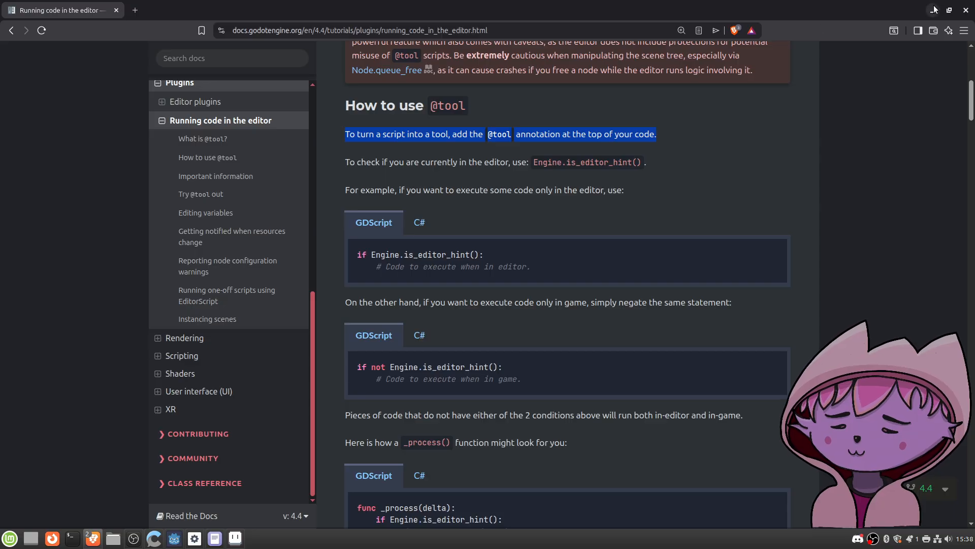
pyautogui.click(116, 10)
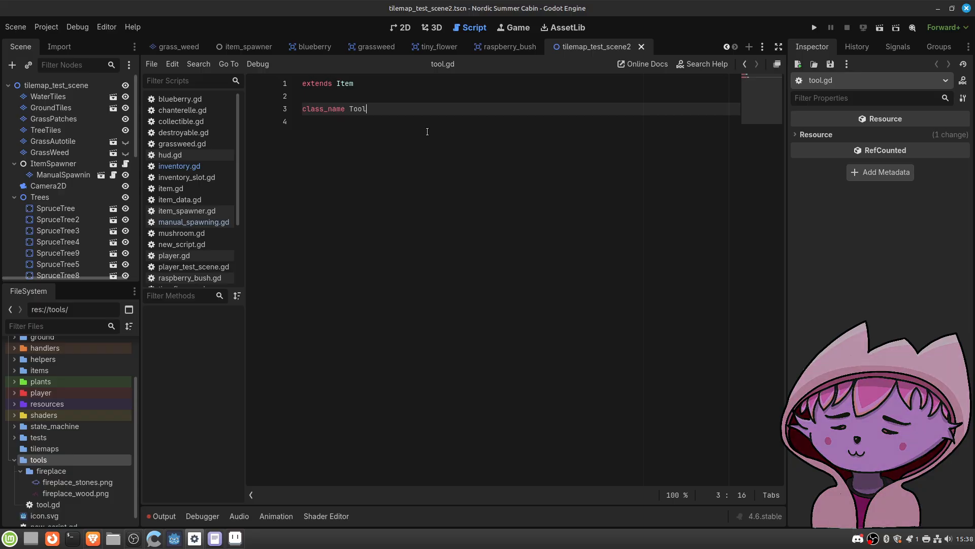
# Step: Create a new 2D scene named FirePlace in the tools/fireplace folder
pyautogui.click(89, 471)
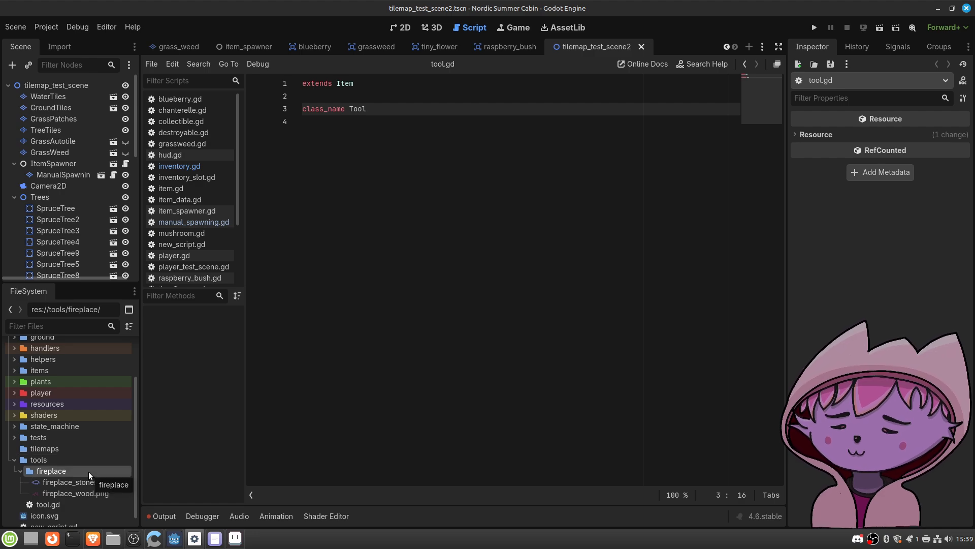
pyautogui.rightClick(88, 471)
pyautogui.click(73, 470)
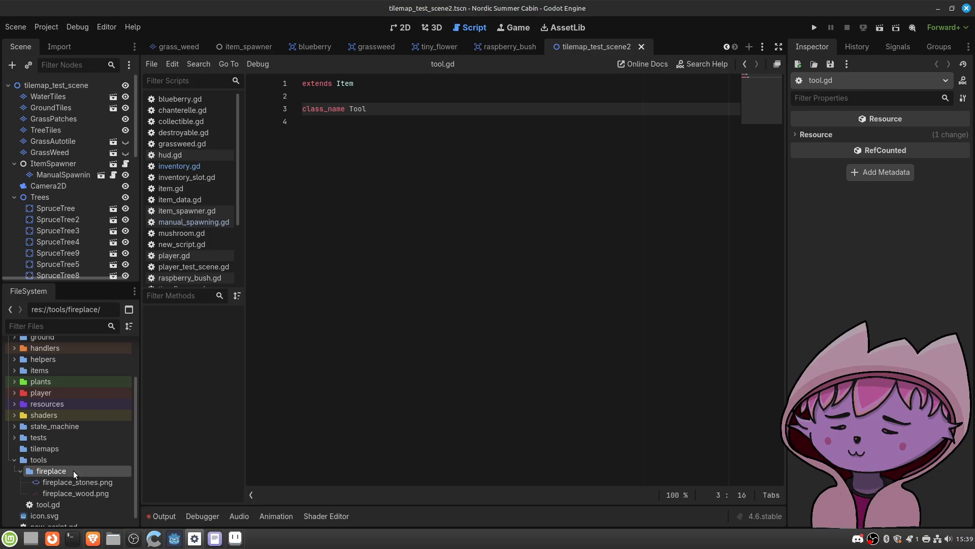
pyautogui.rightClick(73, 470)
pyautogui.moveTo(150, 350)
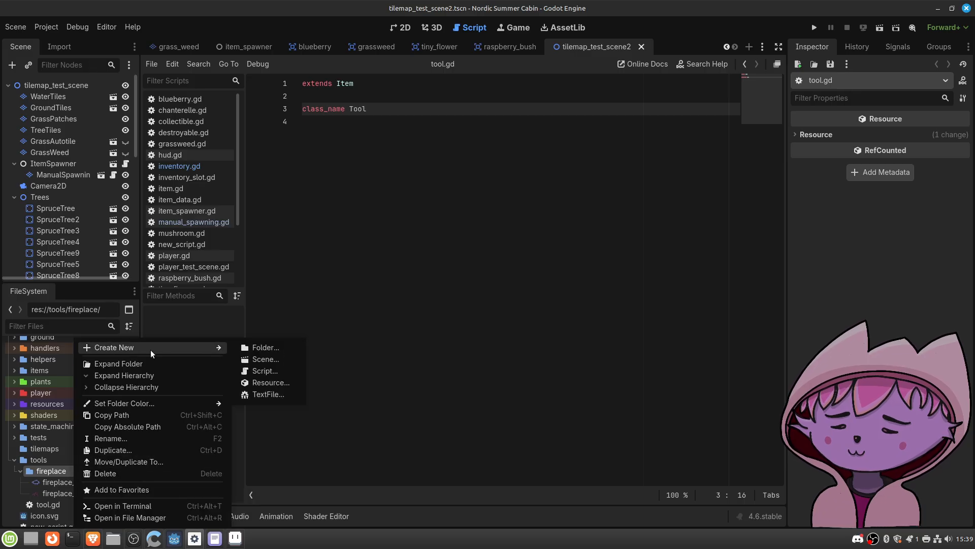
pyautogui.click(267, 361)
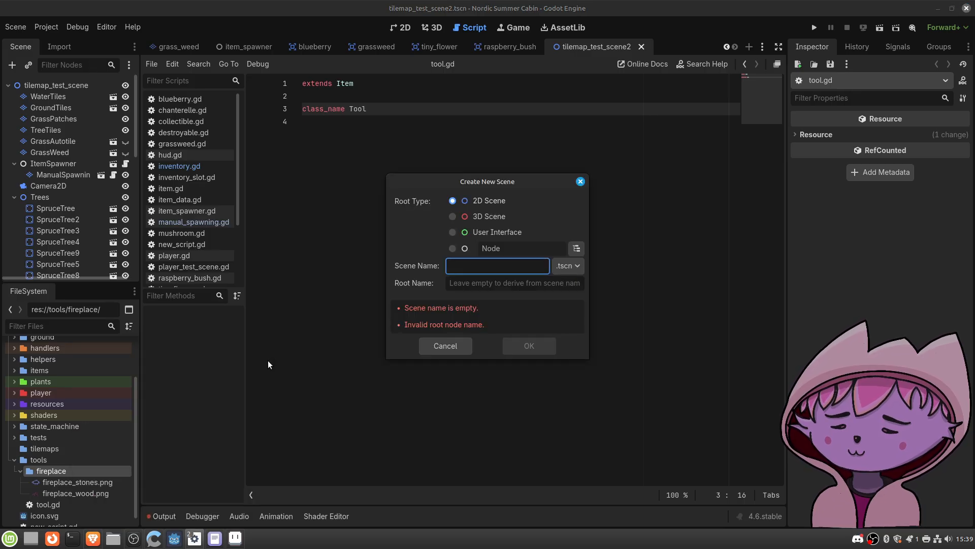
pyautogui.write('FirePlace')
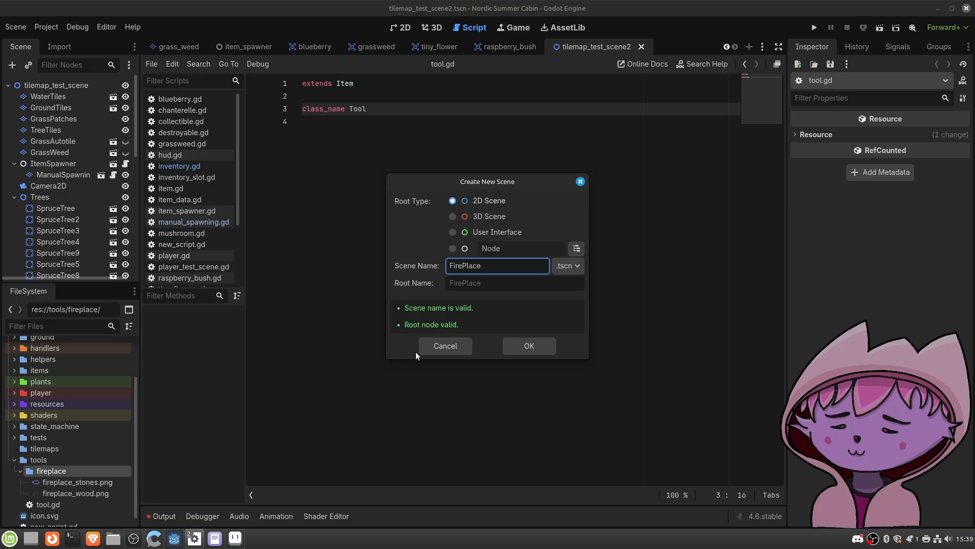
pyautogui.click(547, 346)
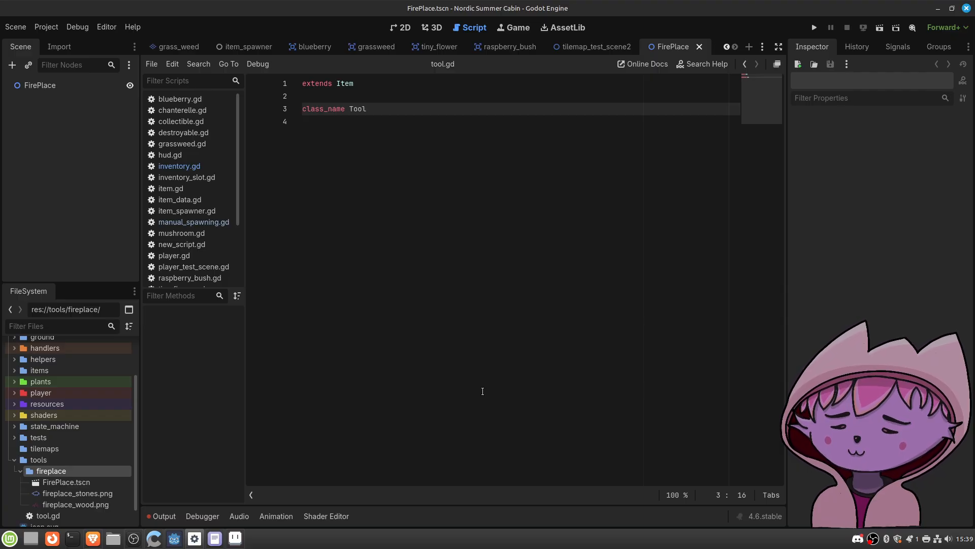
# Step: Open blueberry.tscn from the plants/berries/blueberry folder as a reference for the node structure
pyautogui.click(62, 84)
pyautogui.rightClick(63, 85)
pyautogui.click(60, 84)
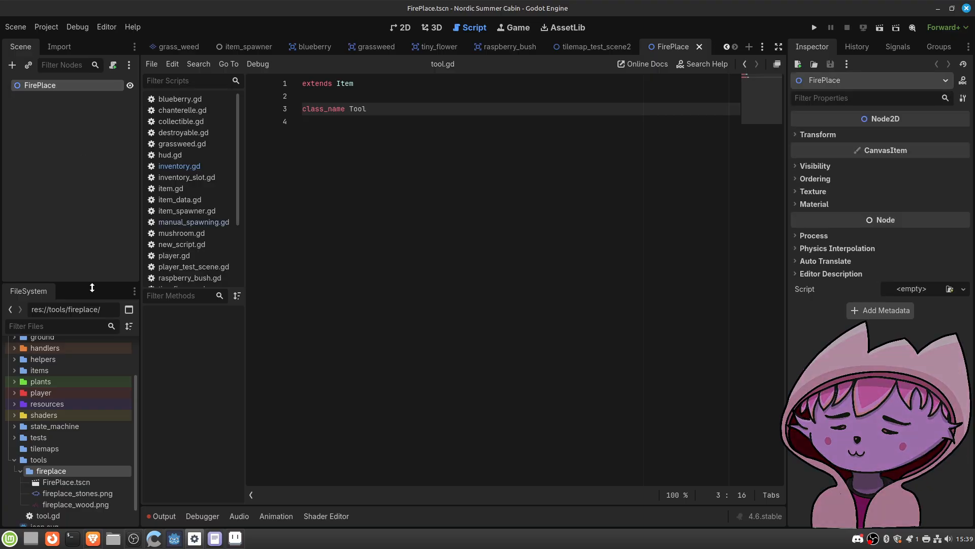
pyautogui.click(15, 382)
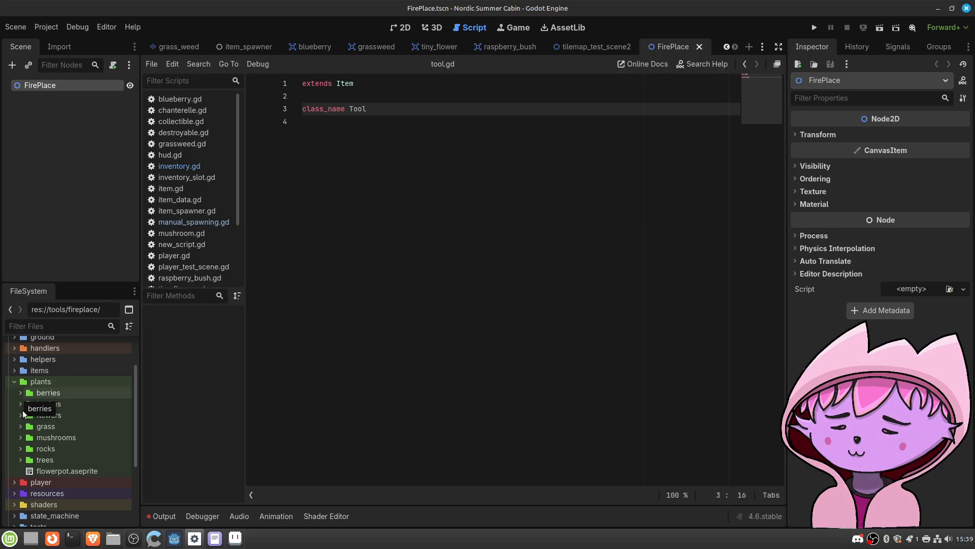
pyautogui.click(20, 392)
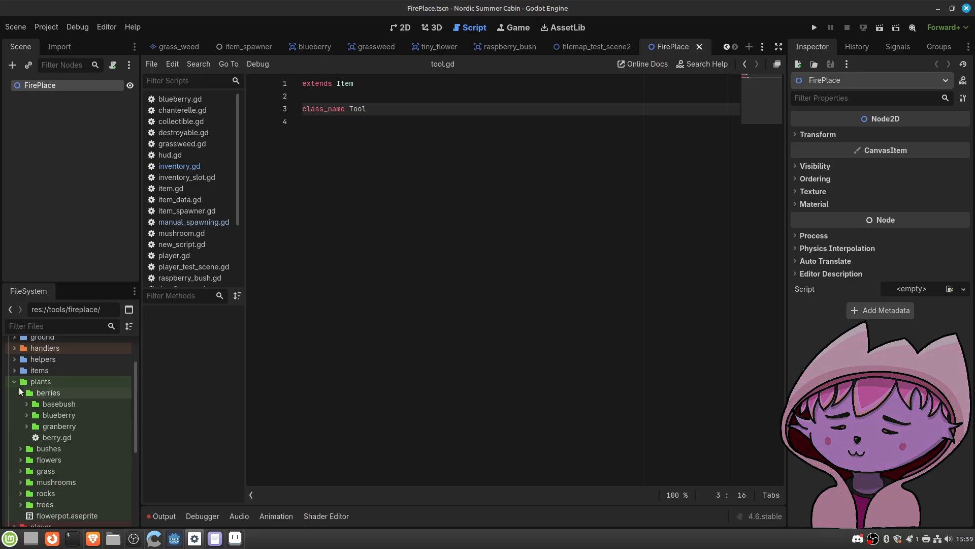
pyautogui.click(26, 404)
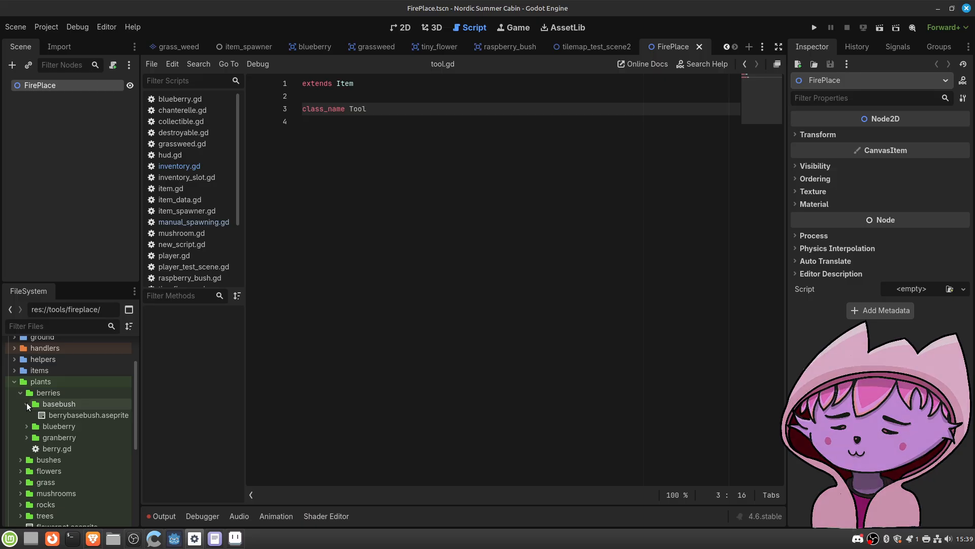
pyautogui.click(27, 402)
pyautogui.click(29, 413)
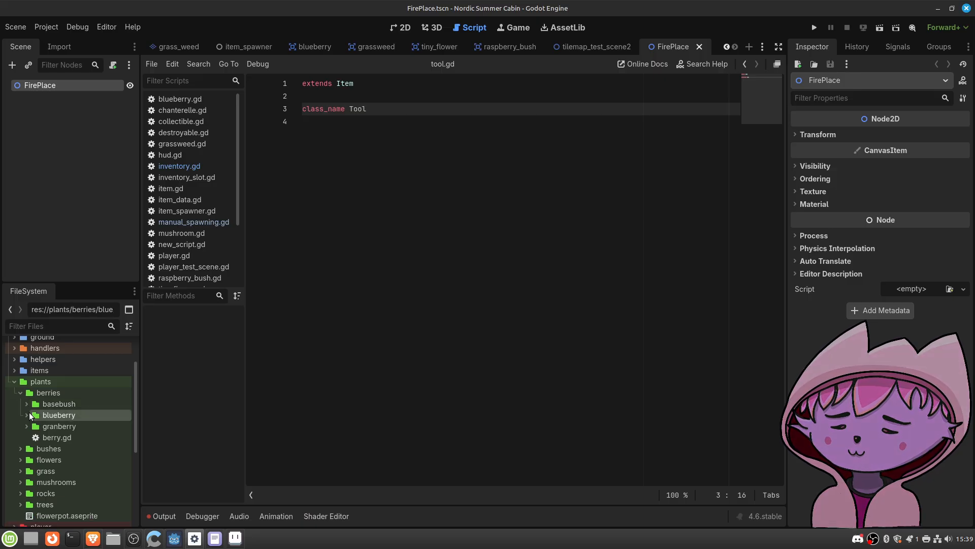
pyautogui.click(26, 412)
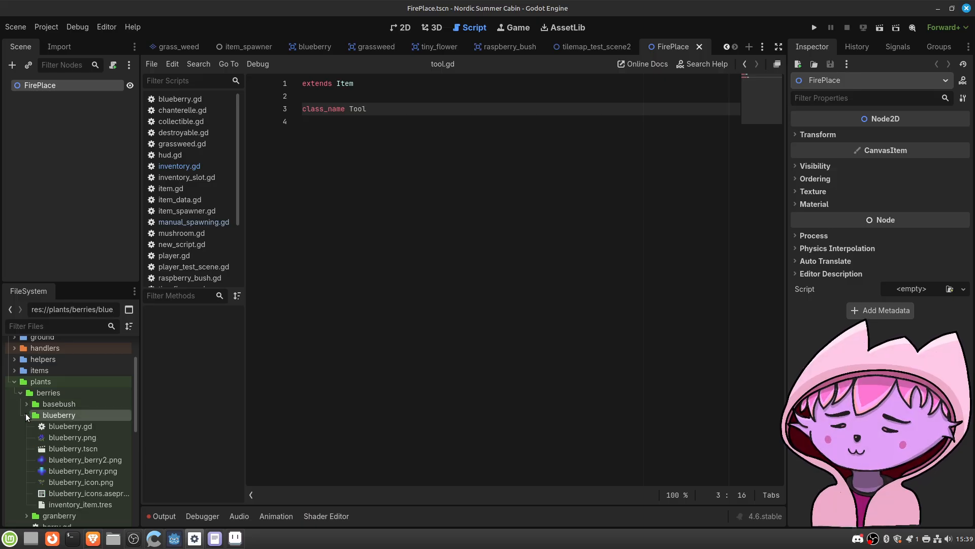
pyautogui.doubleClick(67, 449)
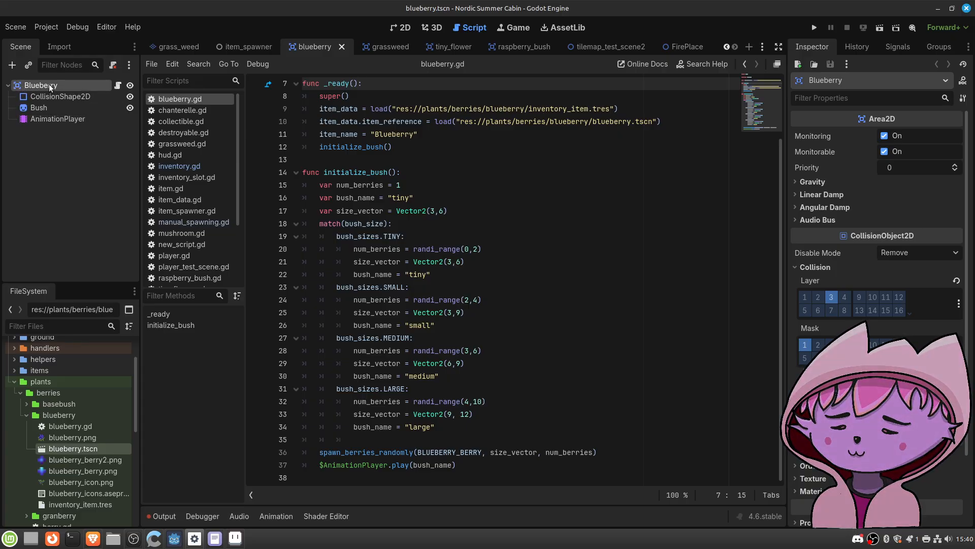
# Step: Examine the Blueberry script and follow its parent classes through Berry and Collectible to Item
pyautogui.click(117, 84)
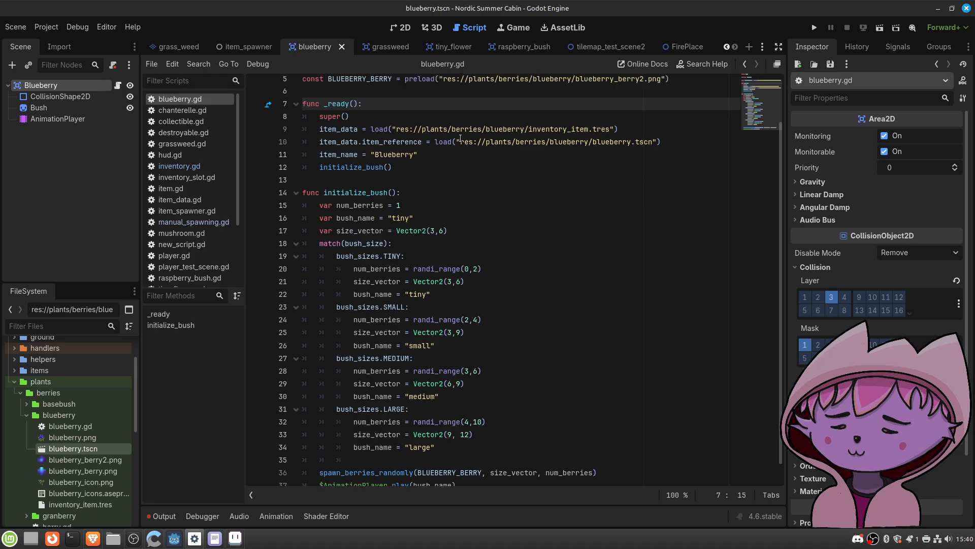
pyautogui.scroll(2, 455, 145)
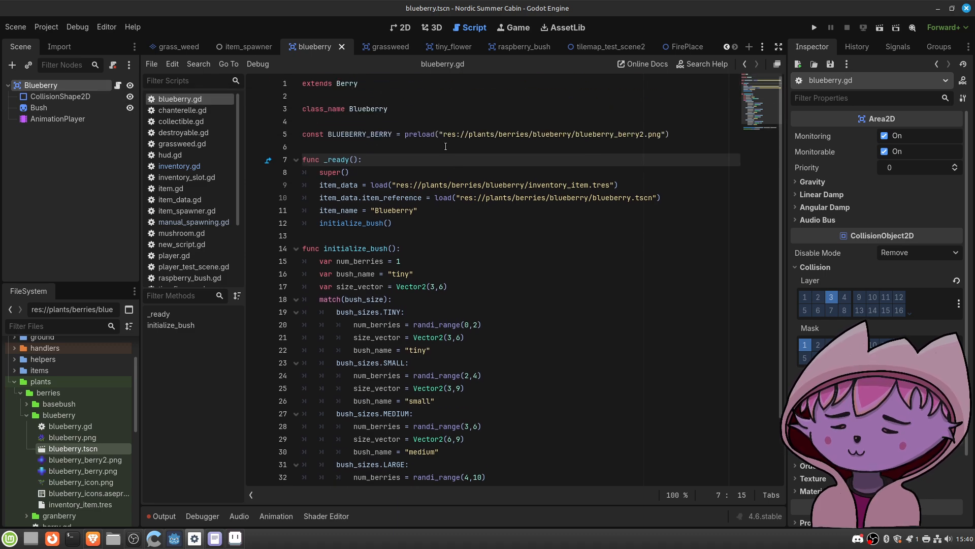
pyautogui.keyDown('ctrl'); pyautogui.click(351, 85); pyautogui.keyUp('ctrl')
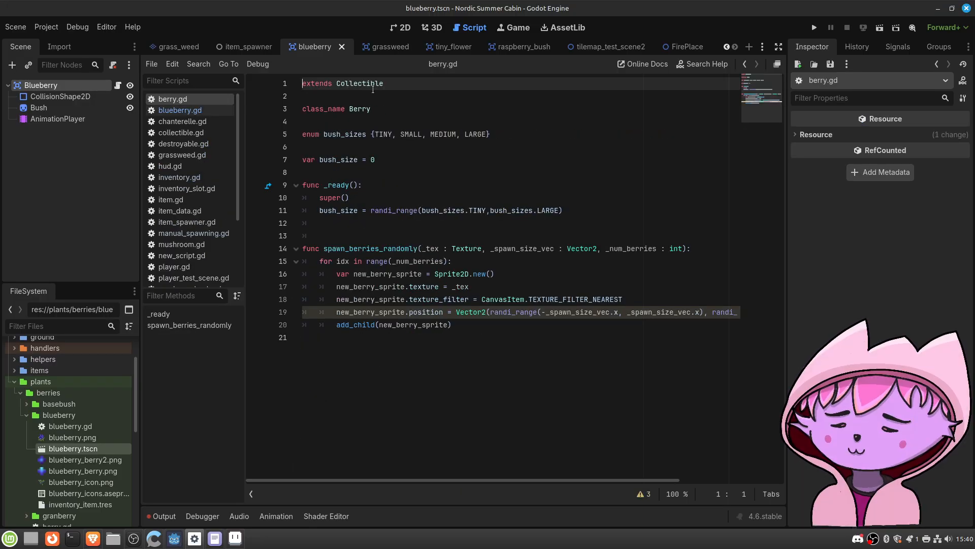
pyautogui.keyDown('ctrl'); pyautogui.click(380, 85); pyautogui.keyUp('ctrl')
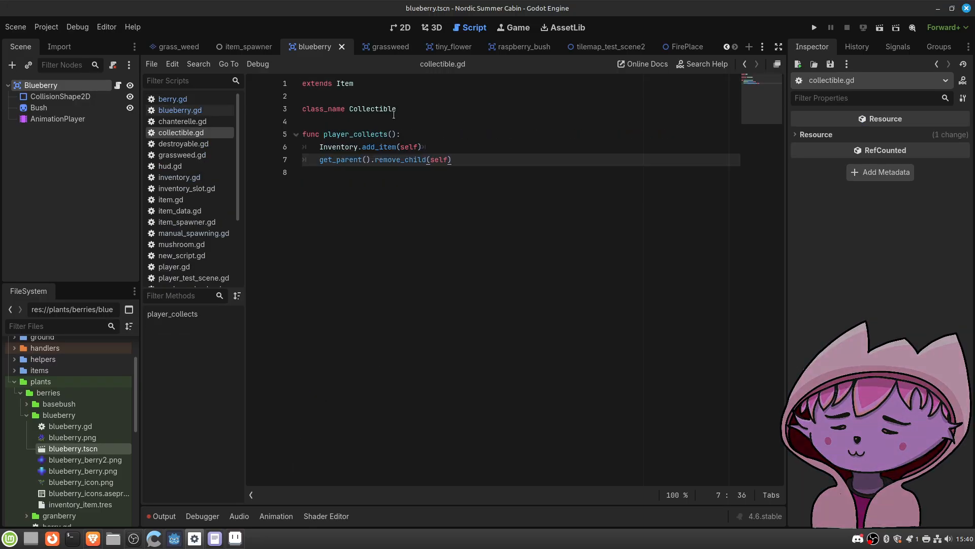
pyautogui.keyDown('ctrl'); pyautogui.click(346, 85); pyautogui.keyUp('ctrl')
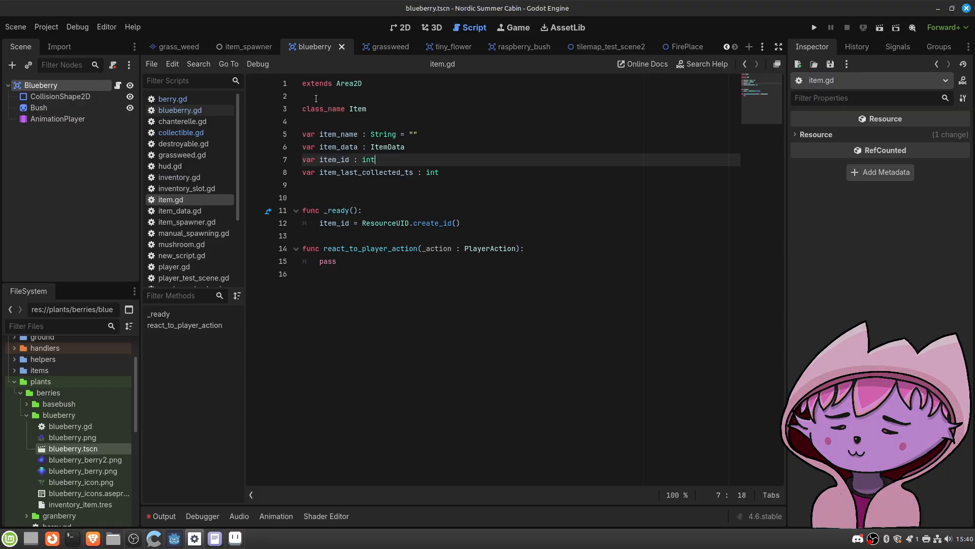
# Step: Change the type of the FirePlace scene's root node to Area2D
pyautogui.click(685, 47)
pyautogui.rightClick(68, 86)
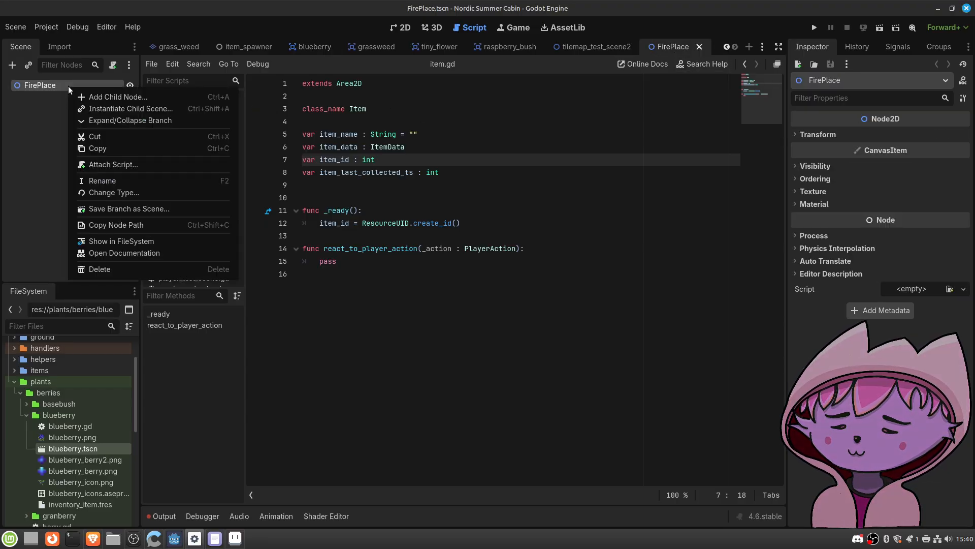
pyautogui.click(162, 192)
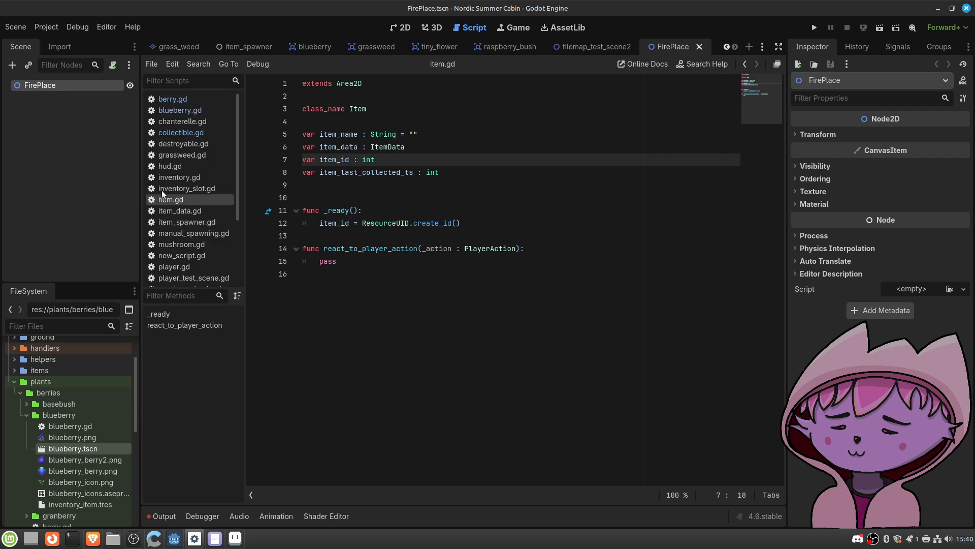
pyautogui.write('Area2')
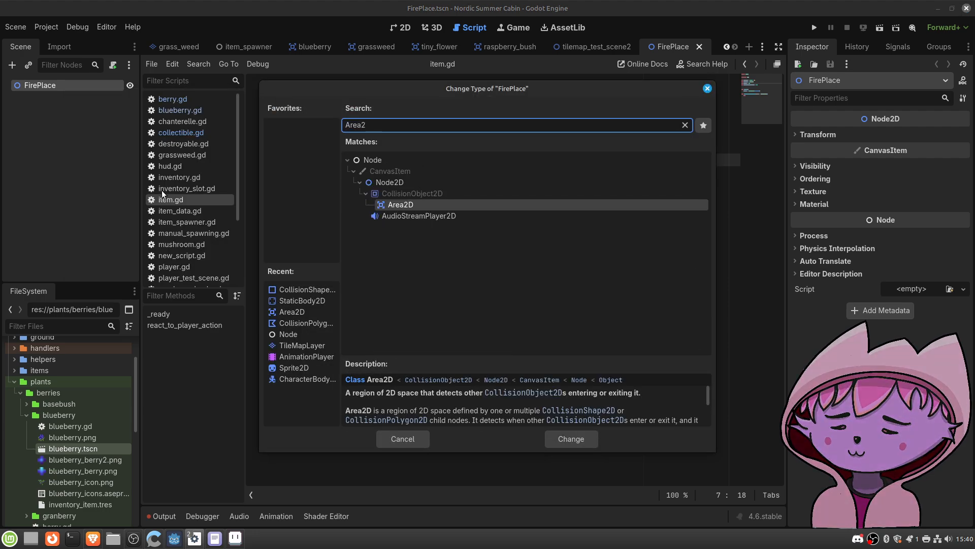
pyautogui.press('Return')
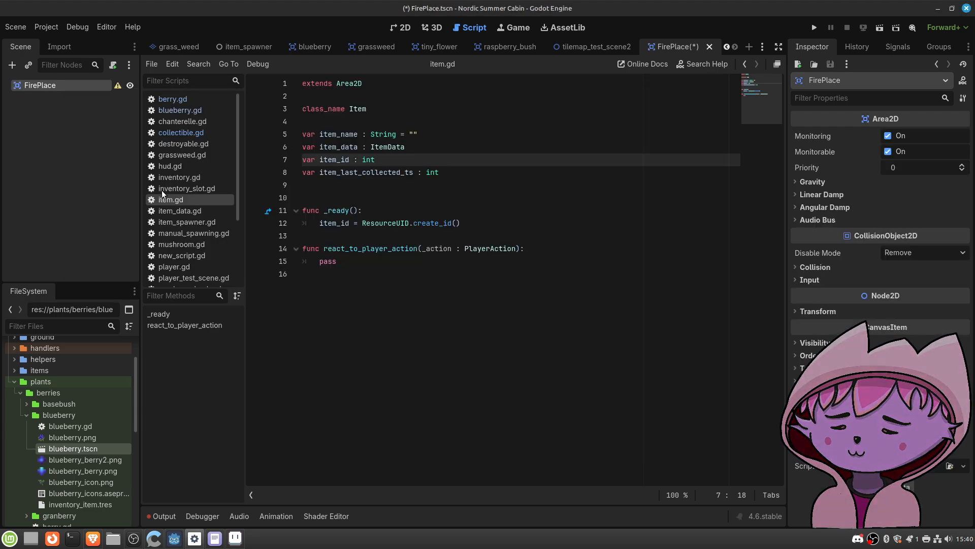
# Step: Attach a new GDScript to the FirePlace root node at res://tools/fireplace/fire_place.gd, using the default node template
pyautogui.click(404, 30)
pyautogui.moveTo(246, 157); pyautogui.dragTo(420, 209, button='middle')
pyautogui.scroll(5, 419, 208)
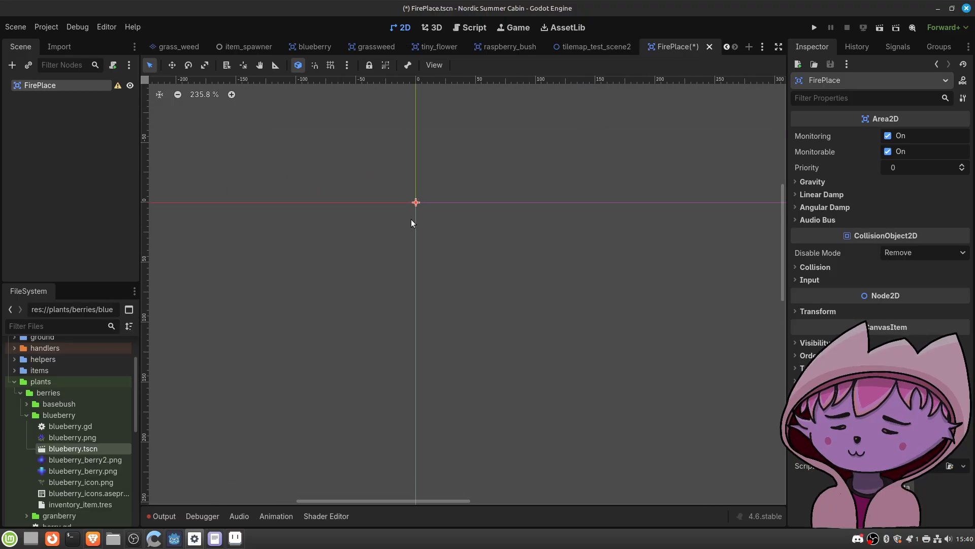
pyautogui.rightClick(84, 87)
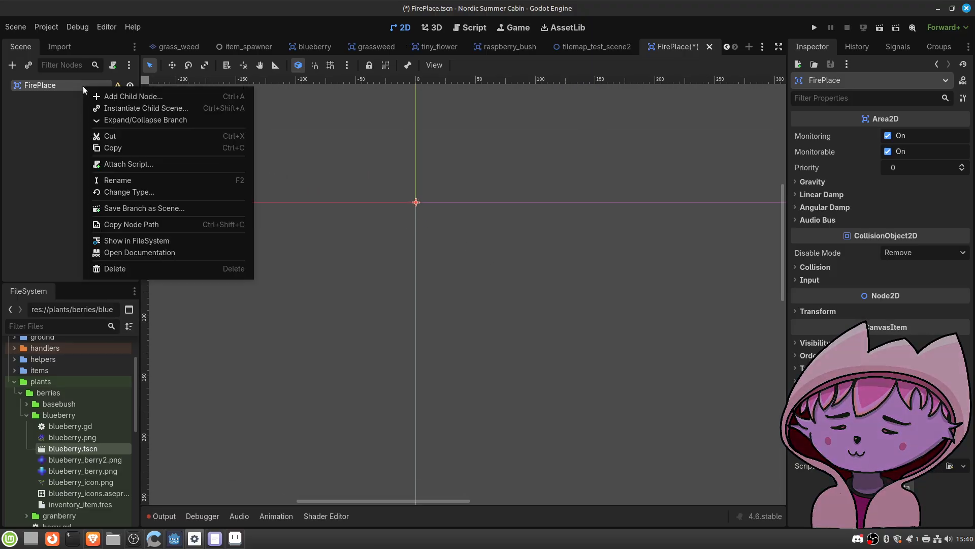
pyautogui.click(161, 164)
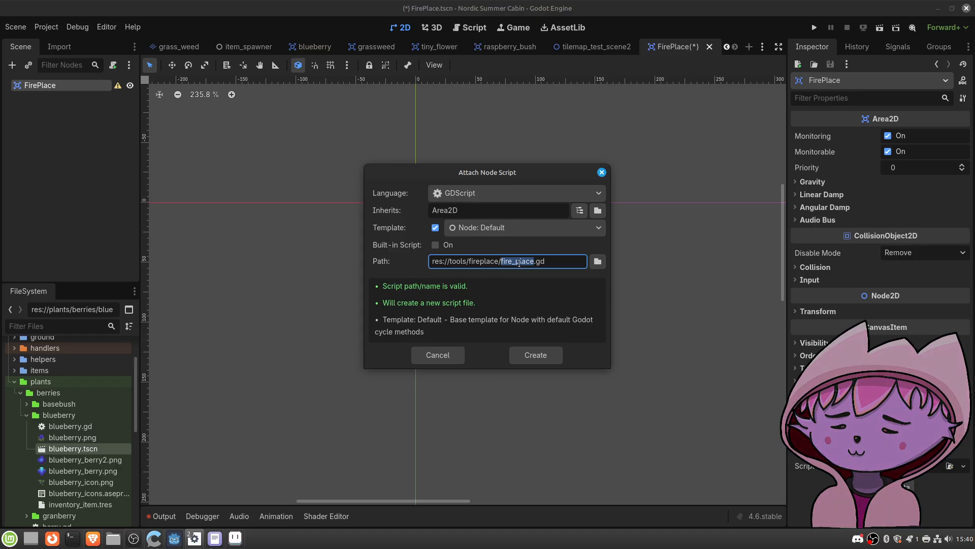
pyautogui.click(528, 352)
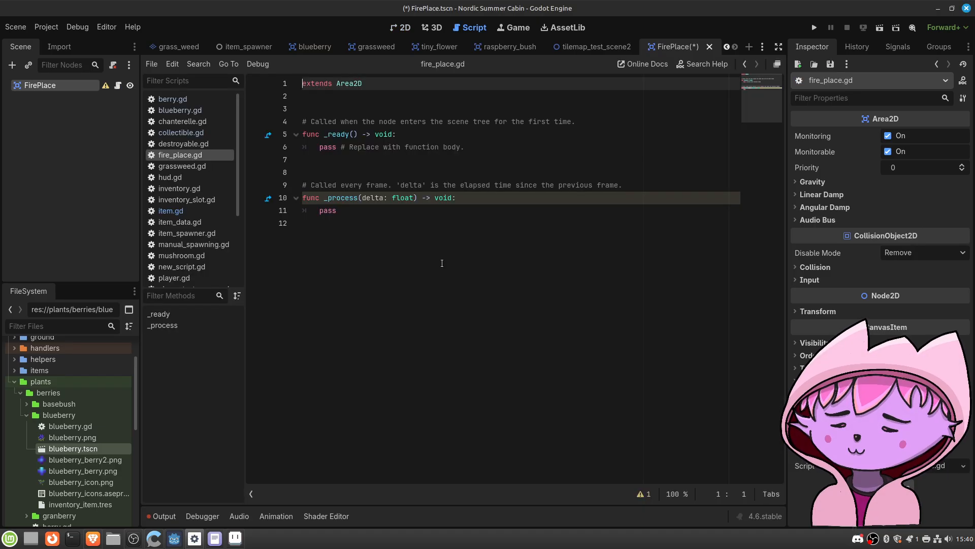
# Step: Make fire_place.gd extend Tool instead of Area2D, and save the script and scene
pyautogui.click(375, 83)
pyautogui.doubleClick(376, 83)
pyautogui.write('Tool')
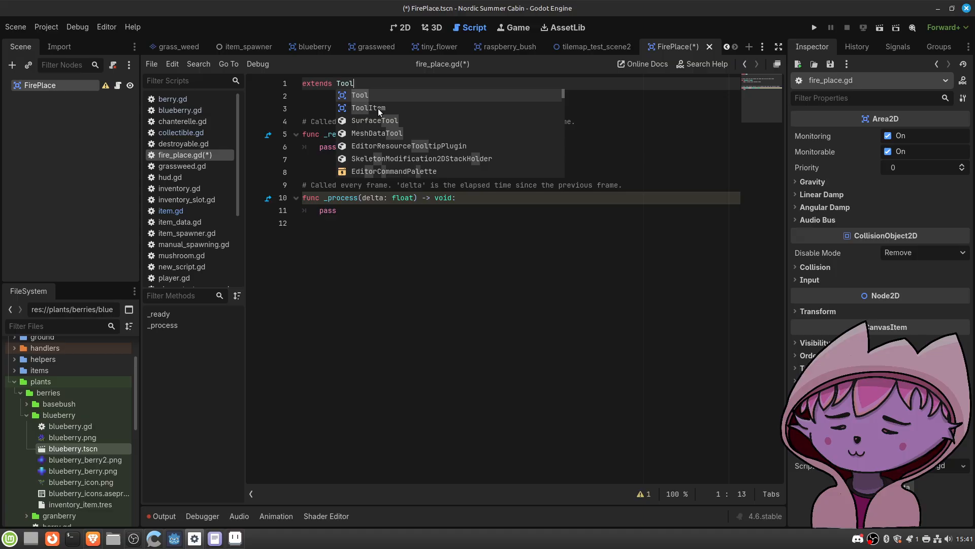
pyautogui.click(318, 110)
pyautogui.hotkey('ctrl', 's')
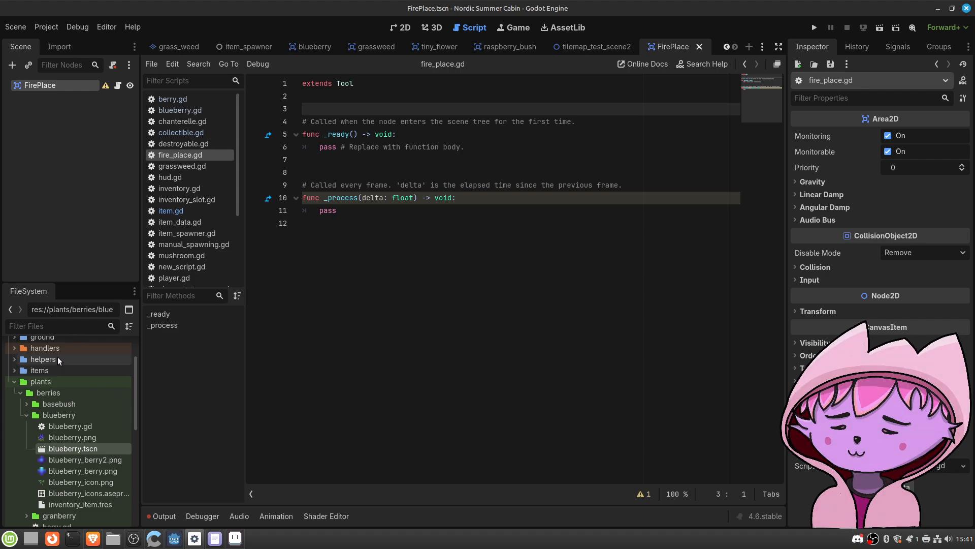
# Step: Search the project files for "toolitem", clear the filter, and open tool.gd from the root-level tools folder
pyautogui.scroll(3, 57, 358)
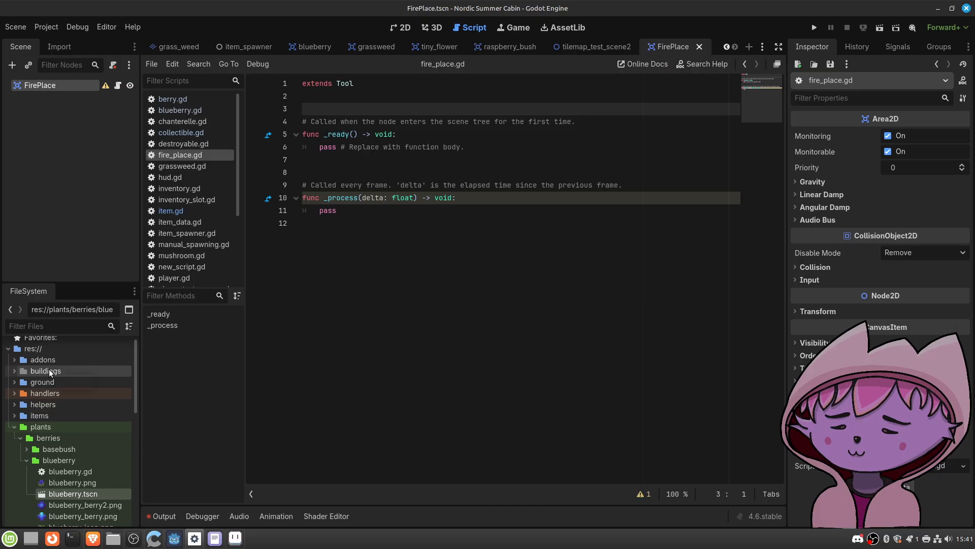
pyautogui.click(48, 325)
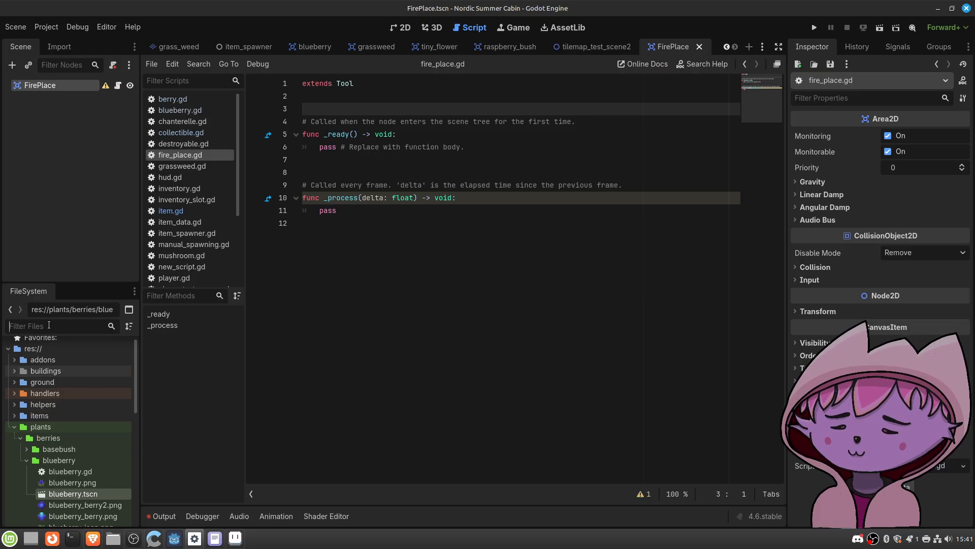
pyautogui.write('toolitem')
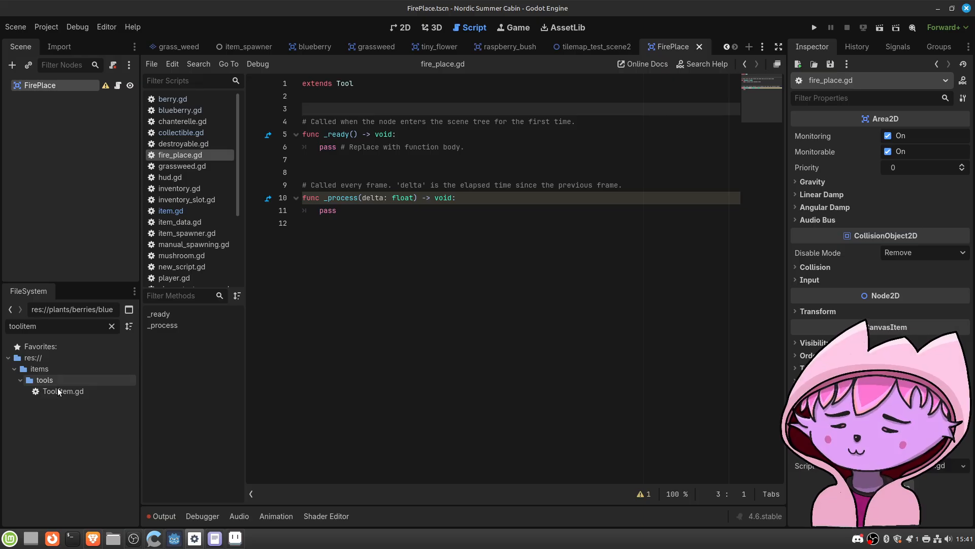
pyautogui.click(112, 325)
pyautogui.scroll(-6, 93, 435)
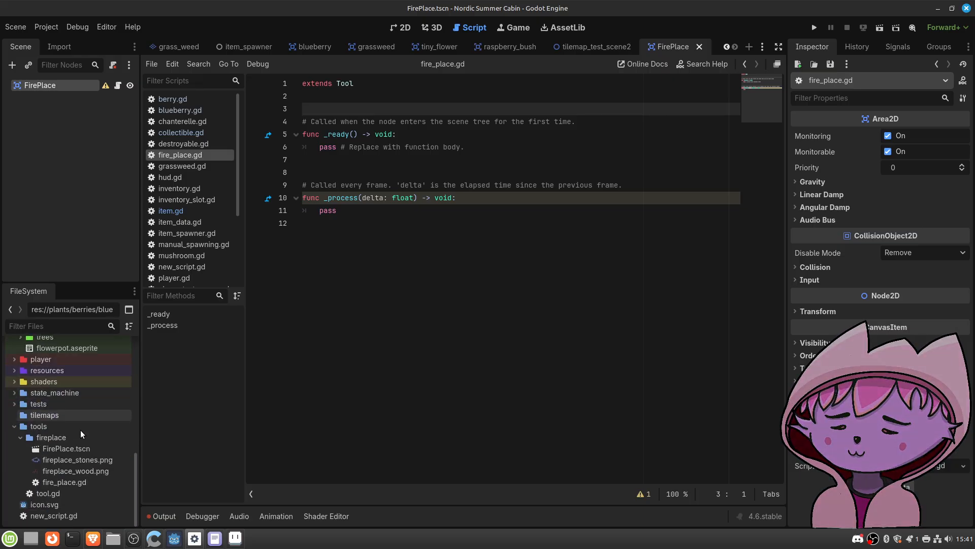
pyautogui.doubleClick(66, 492)
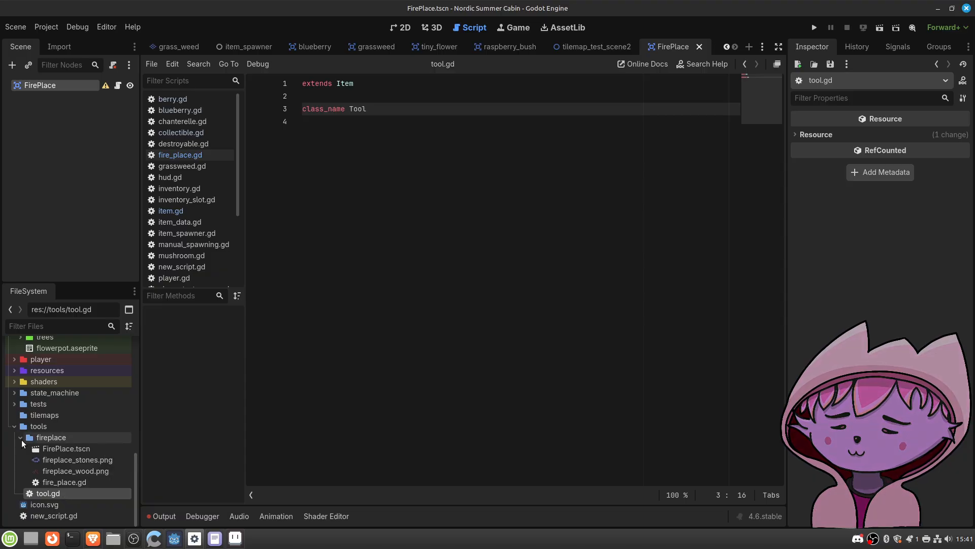
# Step: Filter the project files by "tool", clear the filter, and compare the contents of items/tools with the root-level tools folder
pyautogui.click(13, 427)
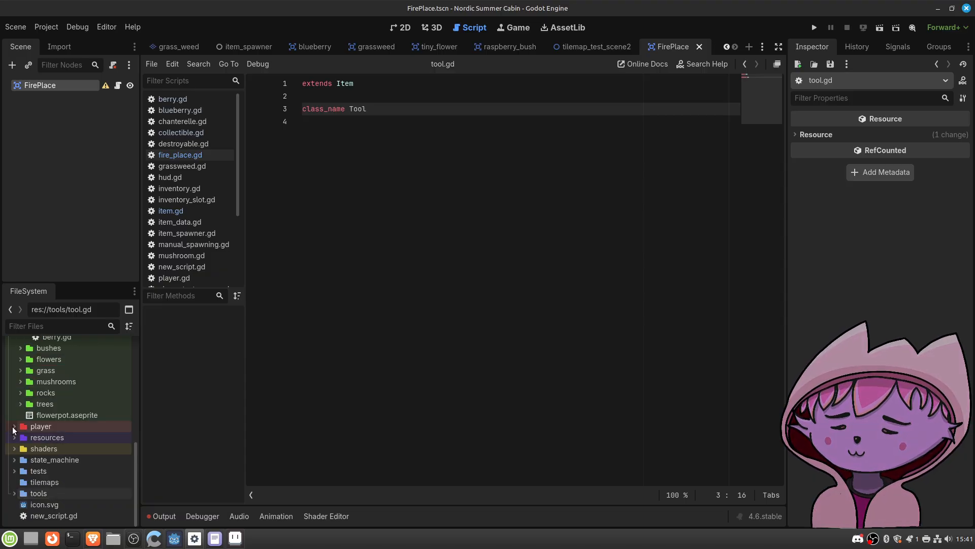
pyautogui.click(52, 325)
pyautogui.write('tool')
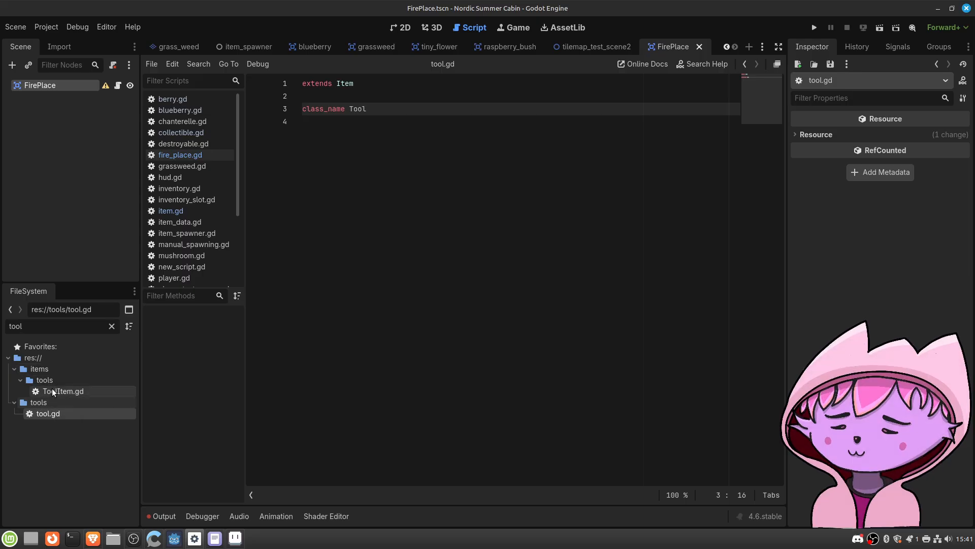
pyautogui.click(111, 325)
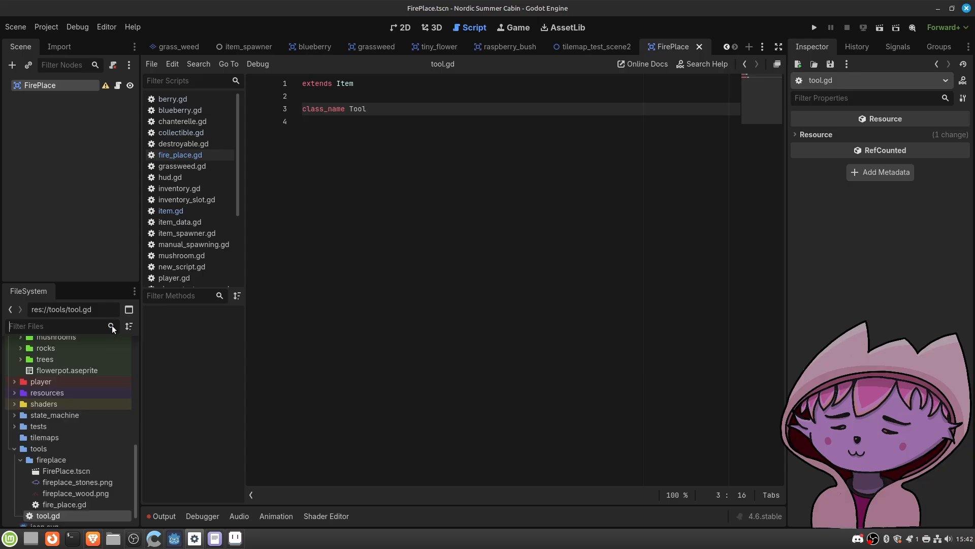
pyautogui.scroll(-1, 83, 391)
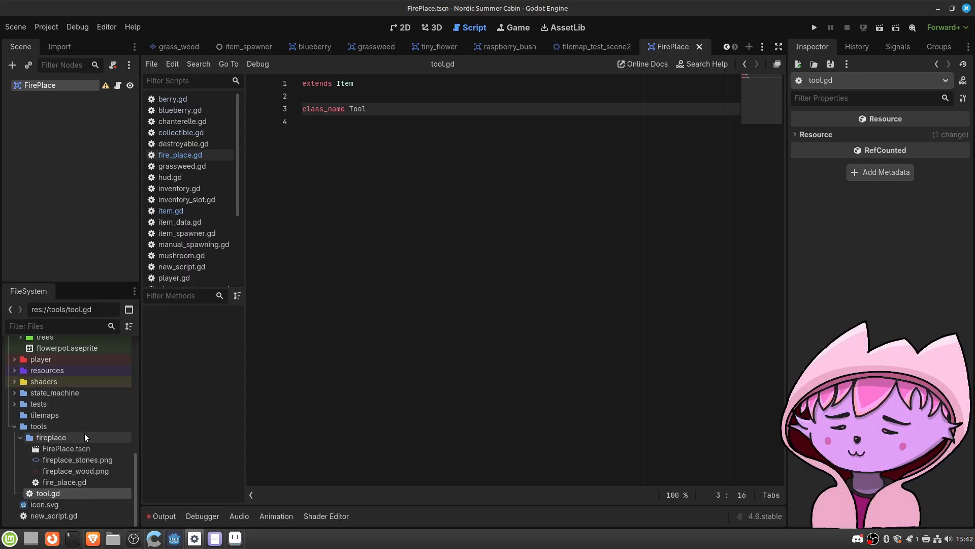
pyautogui.scroll(10, 57, 410)
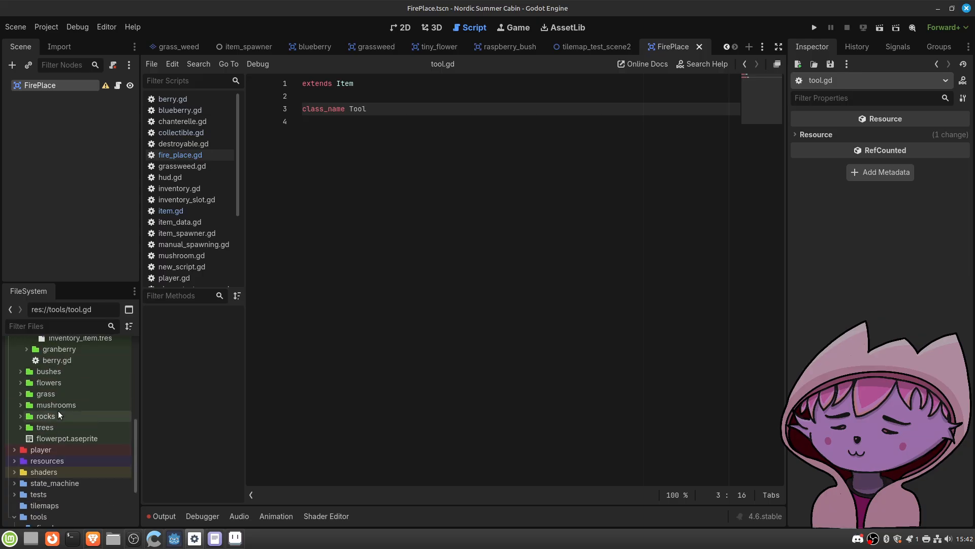
pyautogui.click(14, 395)
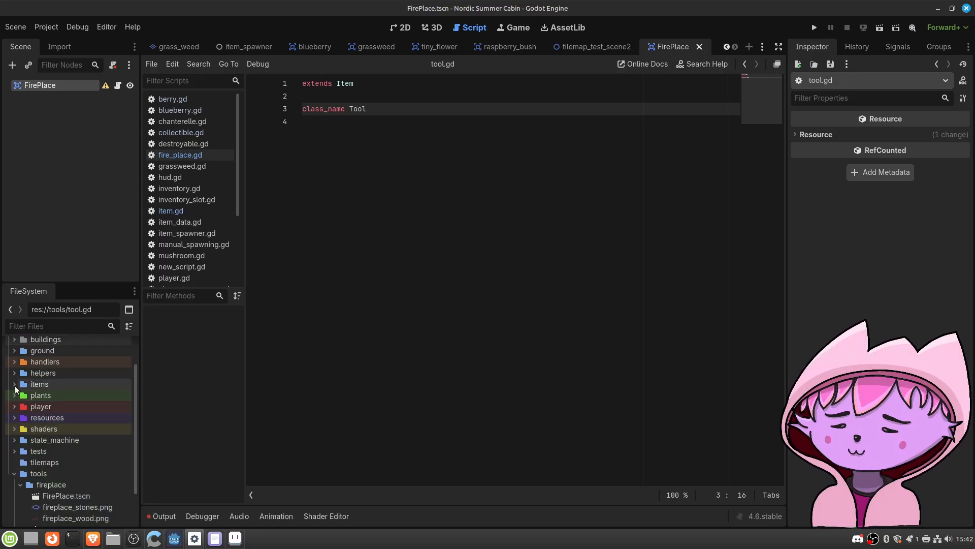
pyautogui.click(14, 384)
pyautogui.click(21, 417)
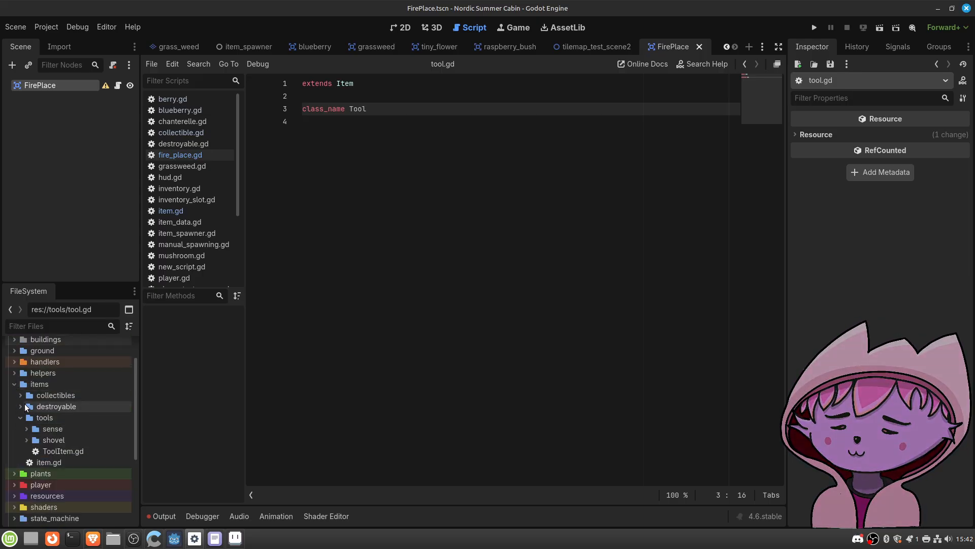
pyautogui.scroll(-1, 25, 404)
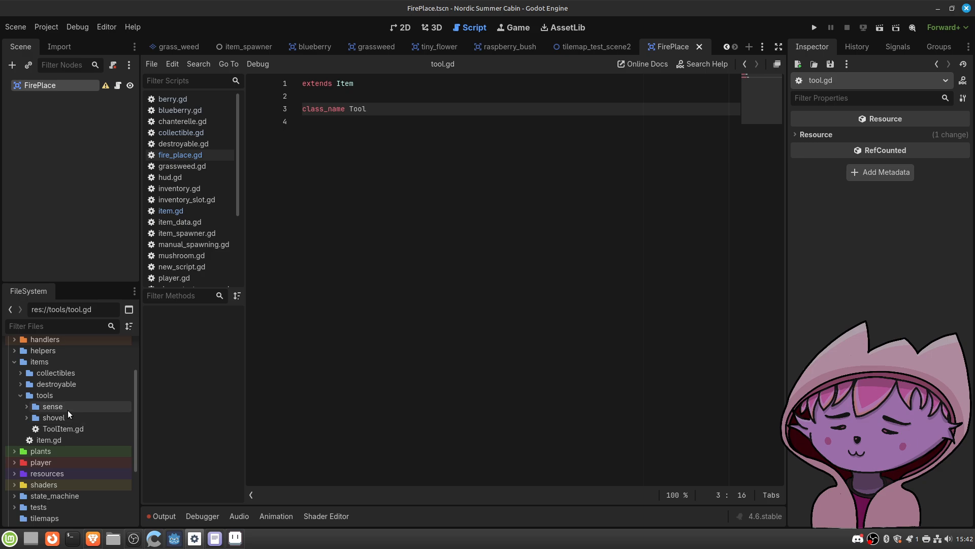
pyautogui.scroll(-5, 67, 410)
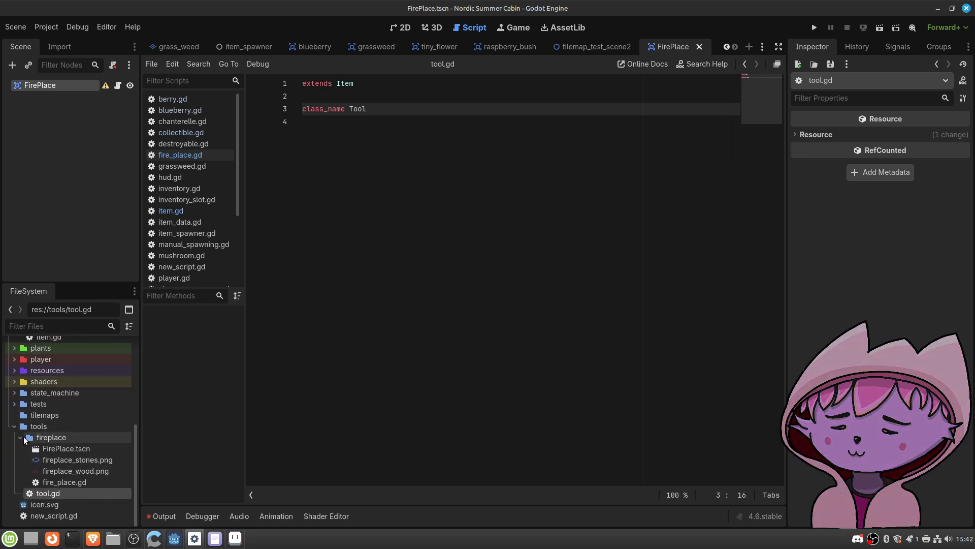
# Step: In fire_place.gd, delete the template _ready and _process functions and make the script extend ToolItem
pyautogui.click(64, 482)
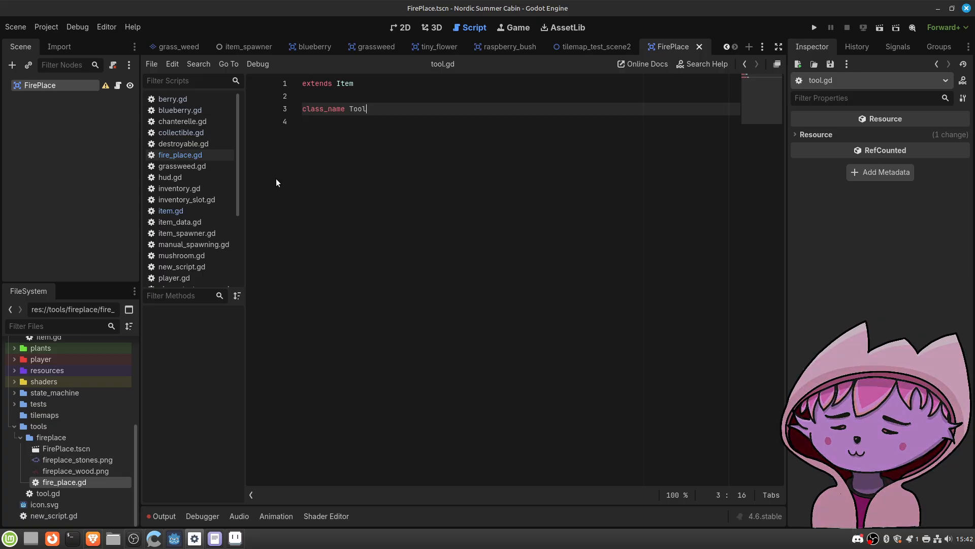
pyautogui.click(185, 157)
pyautogui.moveTo(359, 214); pyautogui.dragTo(354, 83)
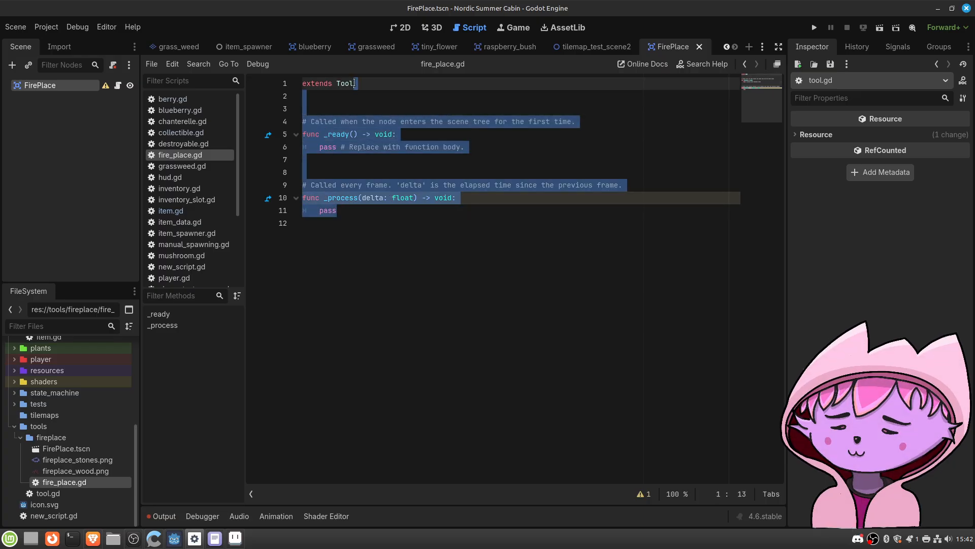
pyautogui.press('BackSpace')
pyautogui.write('Item')
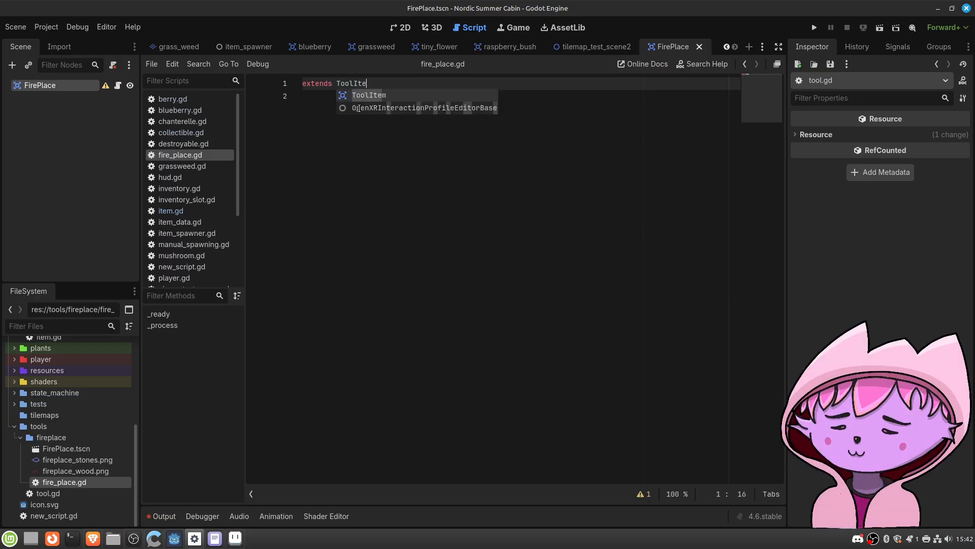
pyautogui.press('Return')
# Step: Declare the class name FirePlace below the extends line in fire_place.gd and save the script
pyautogui.press('Return')
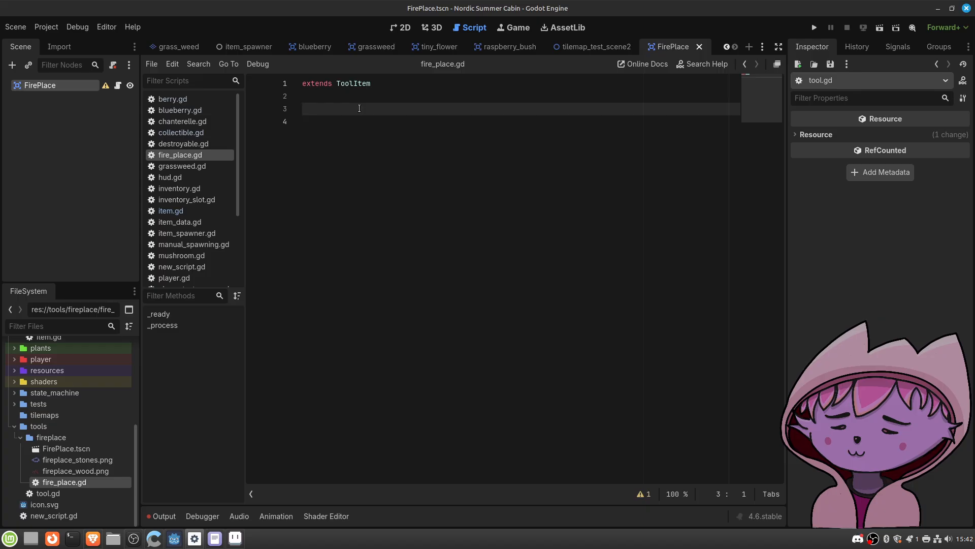
pyautogui.write('cla')
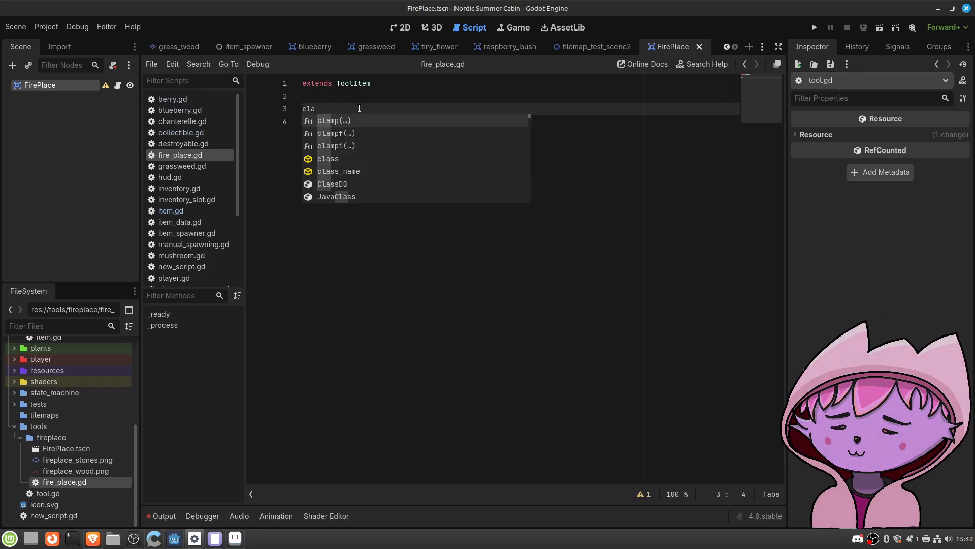
pyautogui.write('ss_name ')
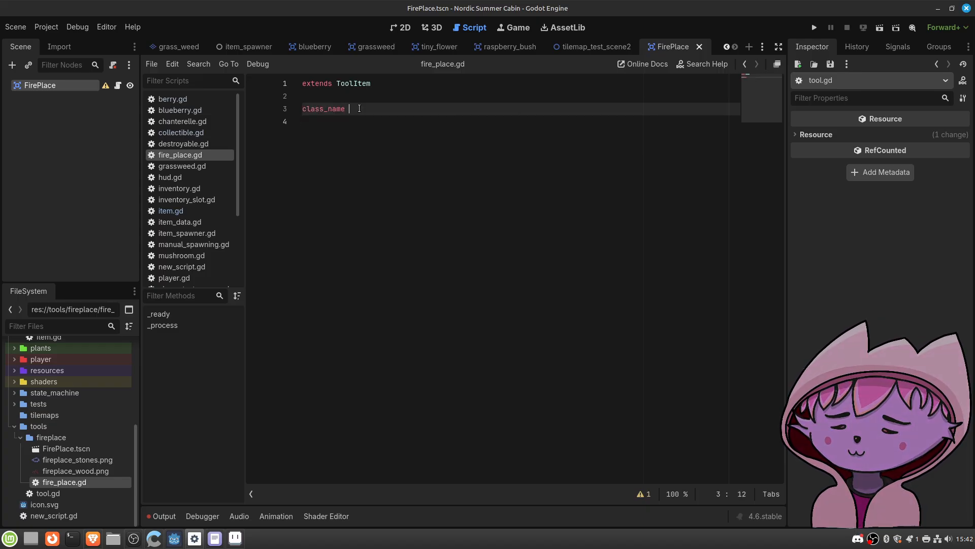
pyautogui.write('FirePlace')
pyautogui.hotkey('ctrl', 's')
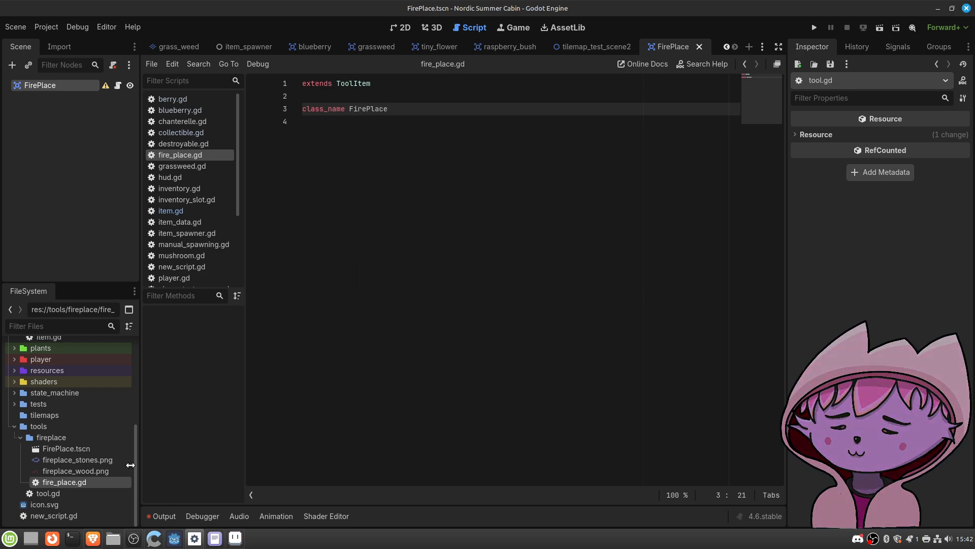
# Step: Move the fireplace folder from the root-level tools folder into res://items/tools
pyautogui.click(62, 438)
pyautogui.rightClick(62, 438)
pyautogui.click(50, 437)
pyautogui.click(20, 437)
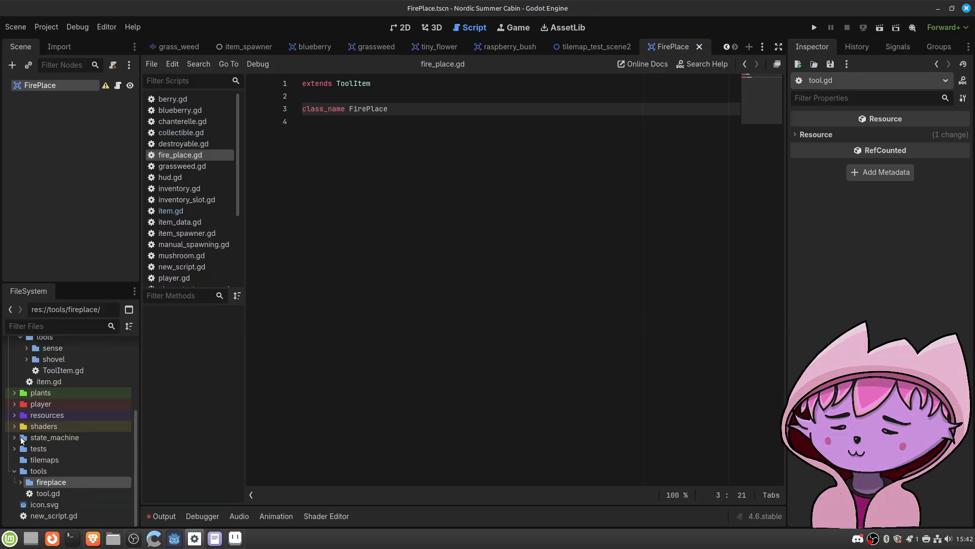
pyautogui.rightClick(47, 479)
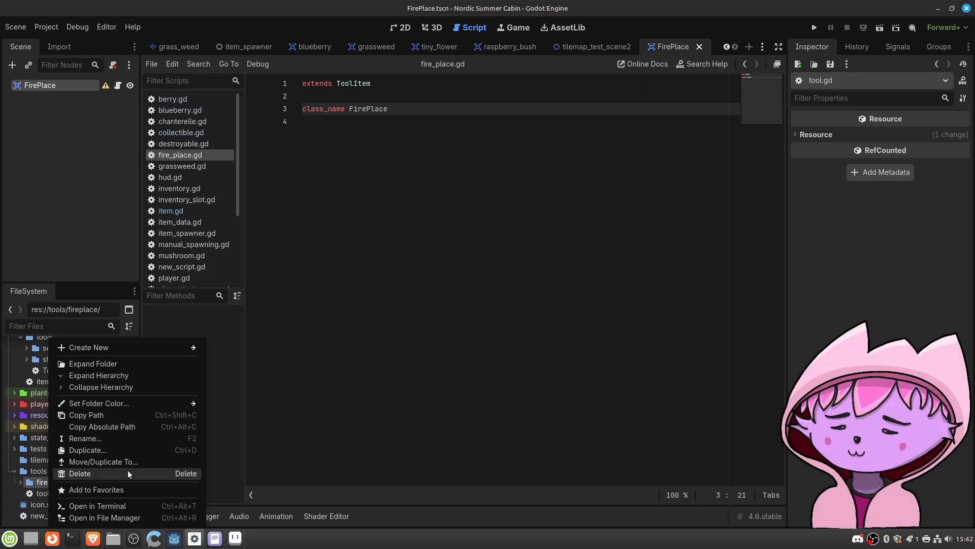
pyautogui.moveTo(120, 409)
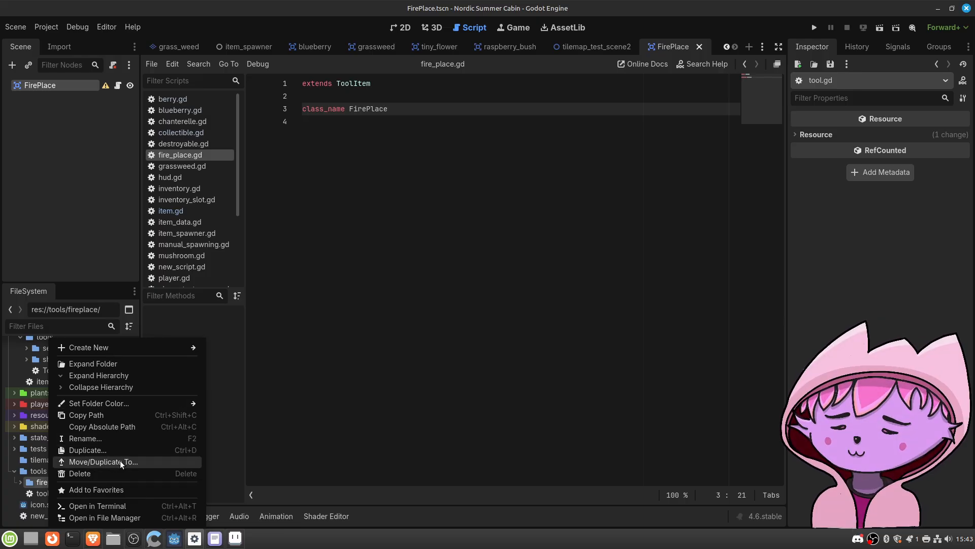
pyautogui.click(119, 460)
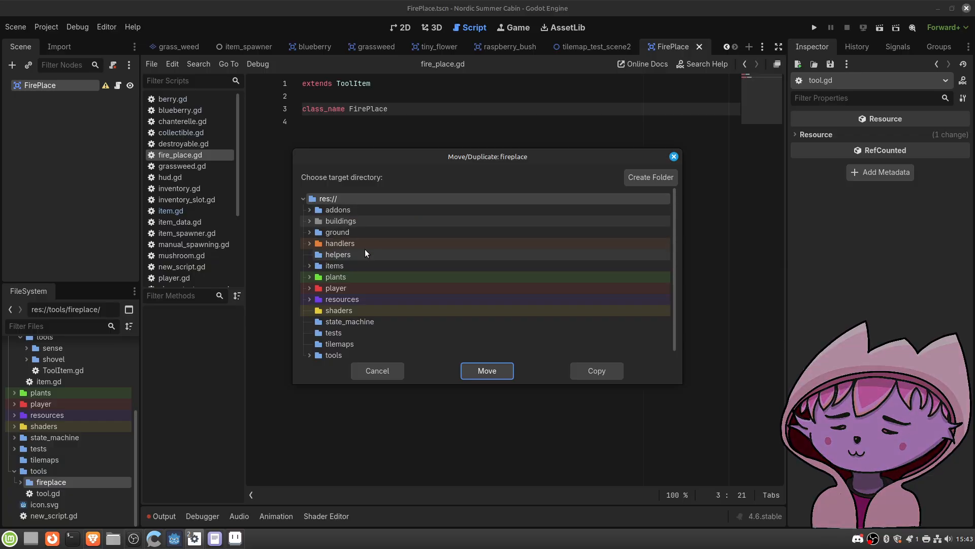
pyautogui.scroll(-1, 364, 249)
pyautogui.scroll(1, 364, 272)
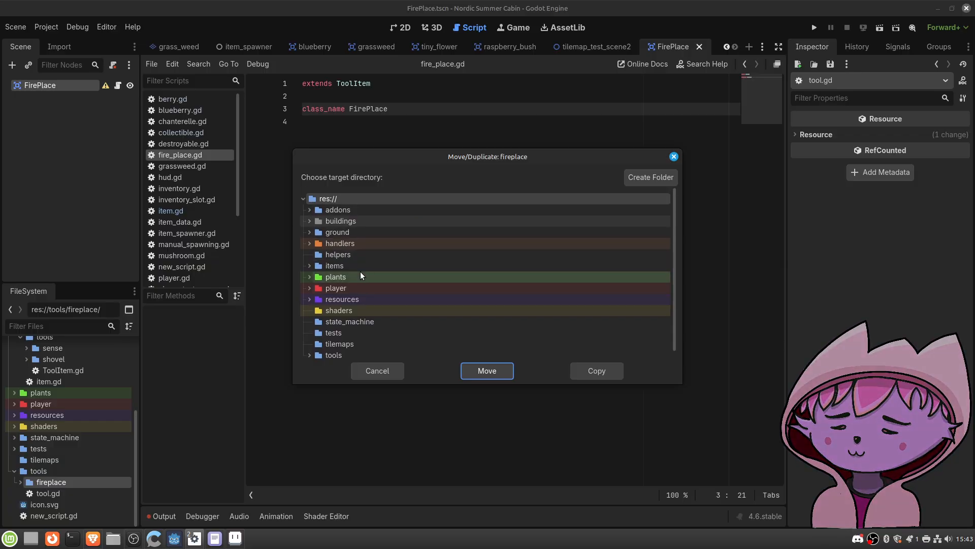
pyautogui.click(311, 266)
pyautogui.click(335, 299)
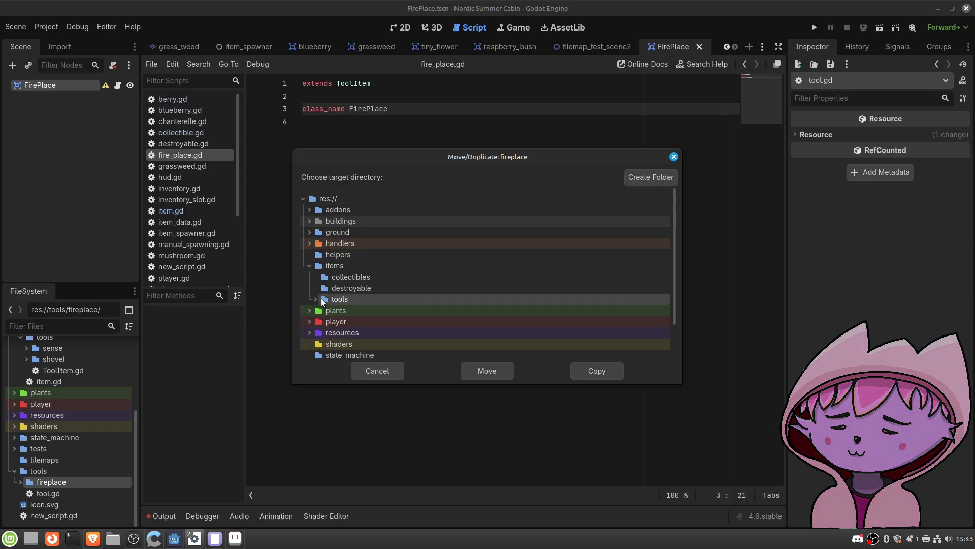
pyautogui.click(315, 300)
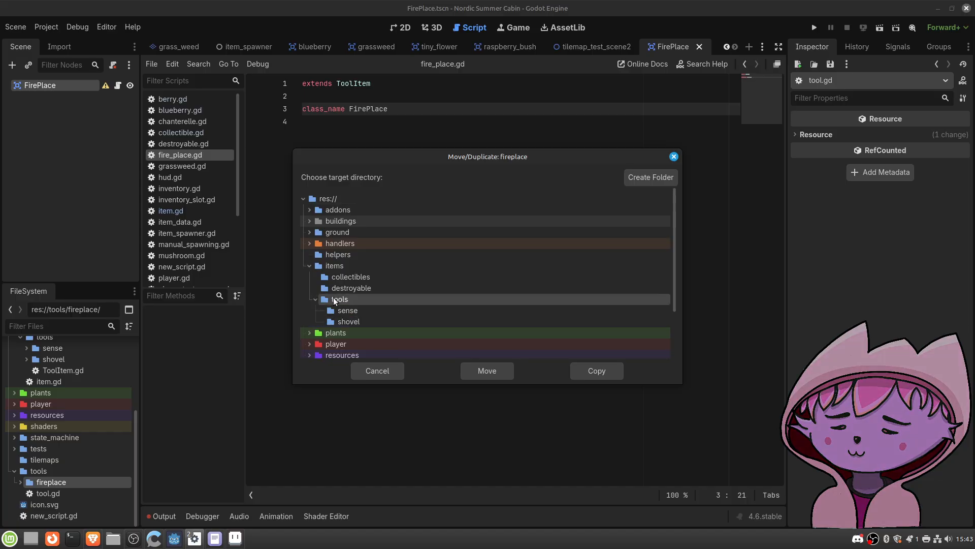
pyautogui.click(486, 371)
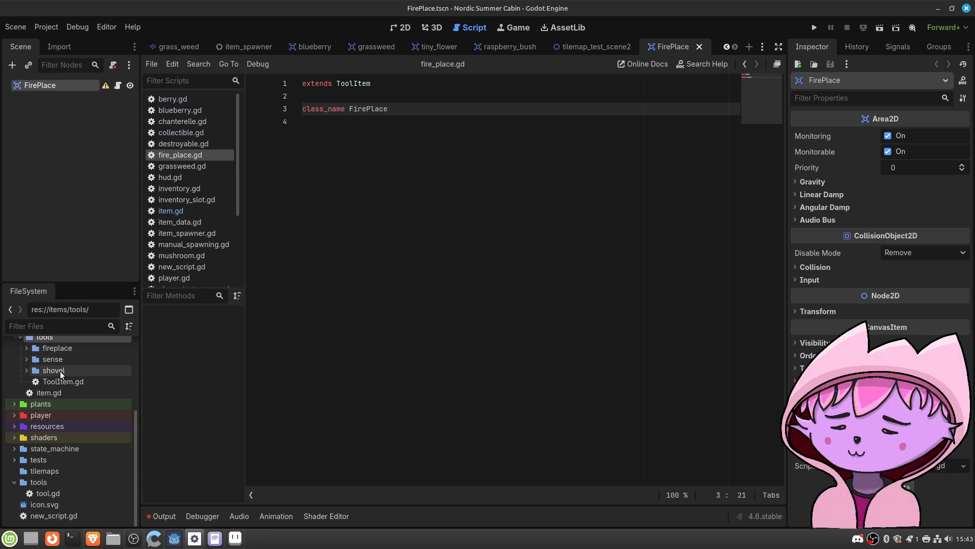
# Step: Show tool.gd from the root-level tools folder in the system file manager
pyautogui.click(45, 481)
pyautogui.click(14, 482)
pyautogui.click(15, 493)
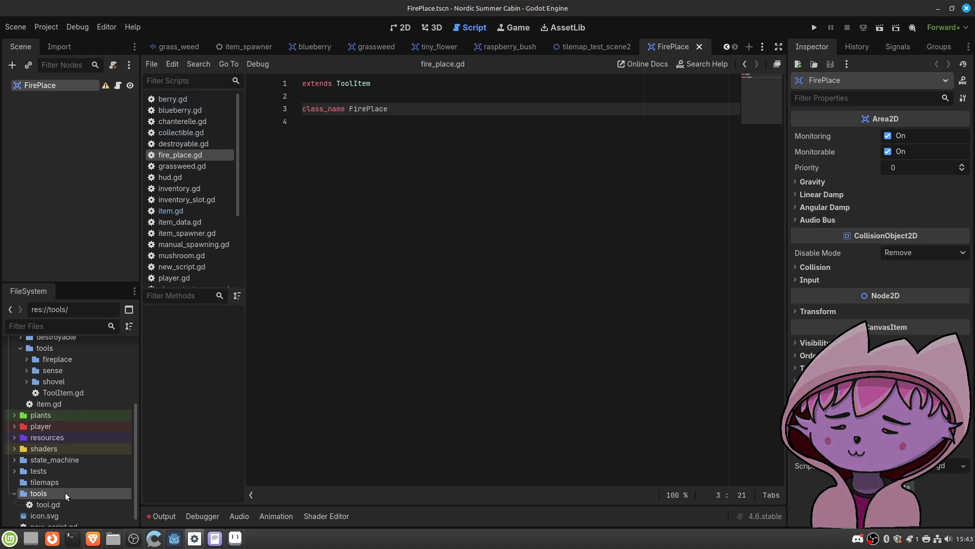
pyautogui.click(55, 505)
pyautogui.rightClick(54, 505)
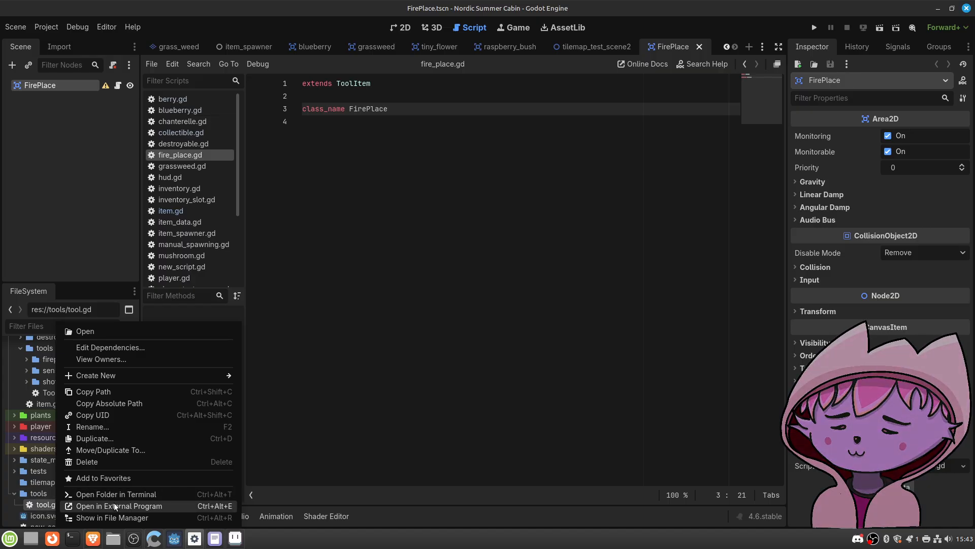
pyautogui.click(139, 516)
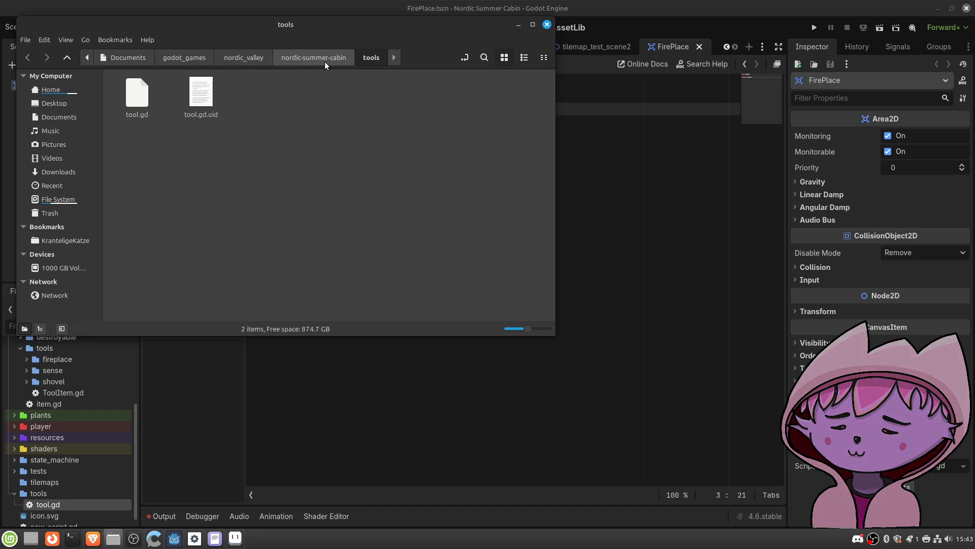
# Step: Delete the tools folder from the nordic-summer-cabin project directory and close the file manager
pyautogui.click(324, 58)
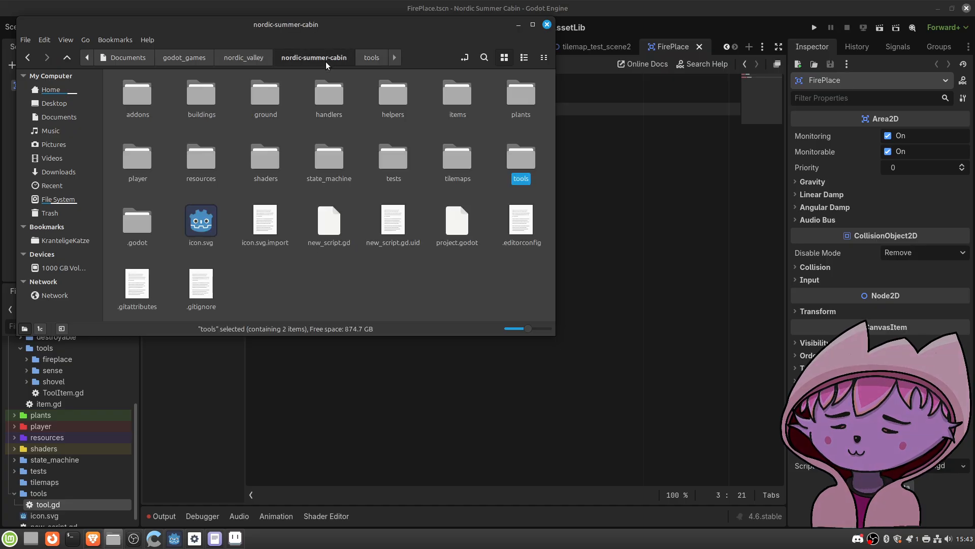
pyautogui.click(365, 60)
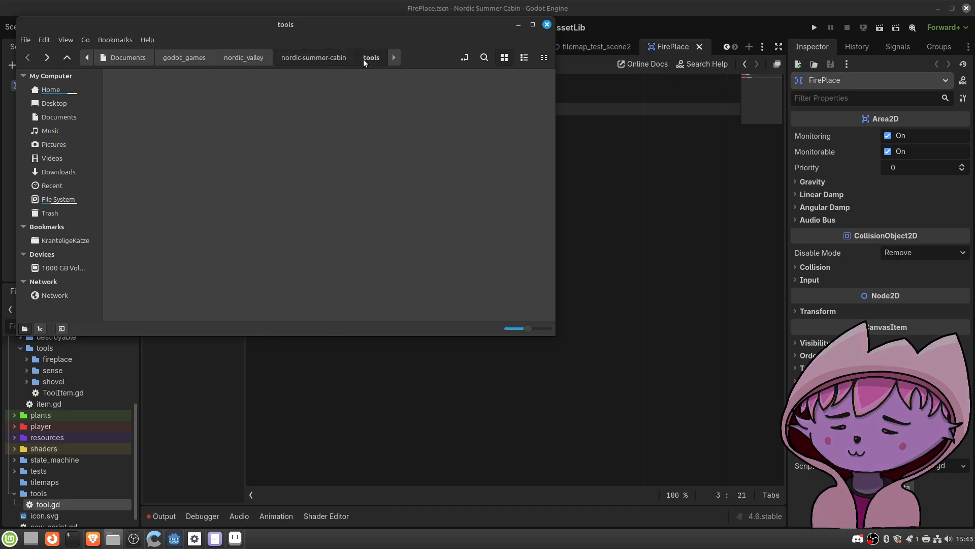
pyautogui.click(324, 59)
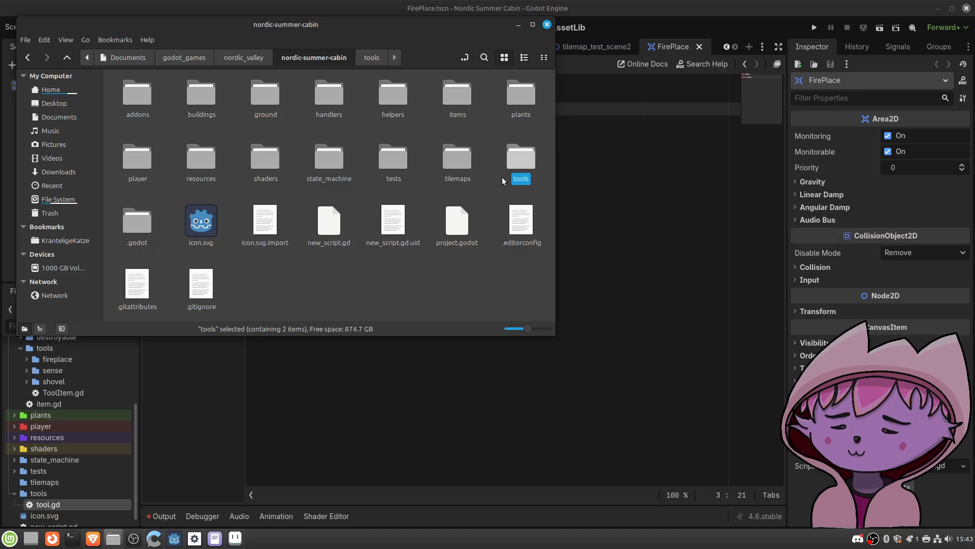
pyautogui.press('Delete')
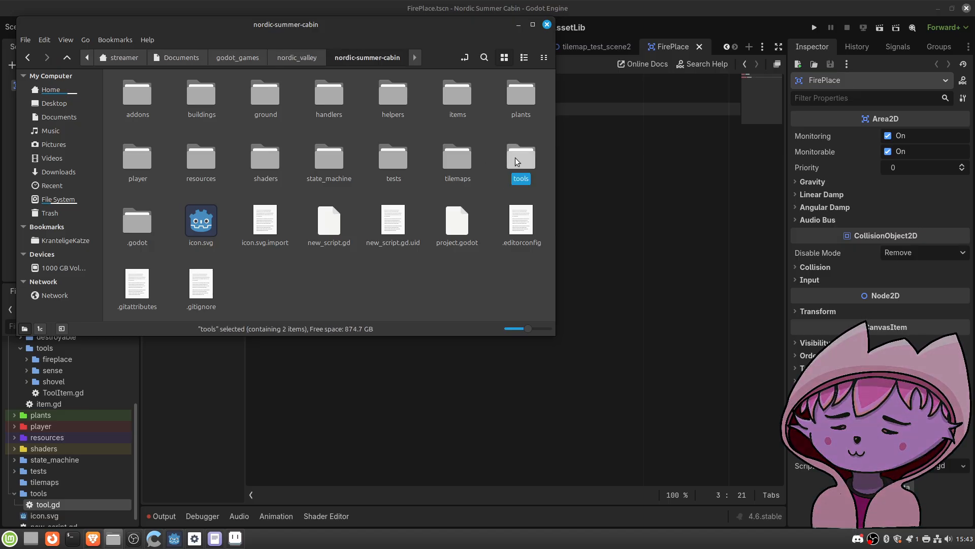
pyautogui.click(547, 26)
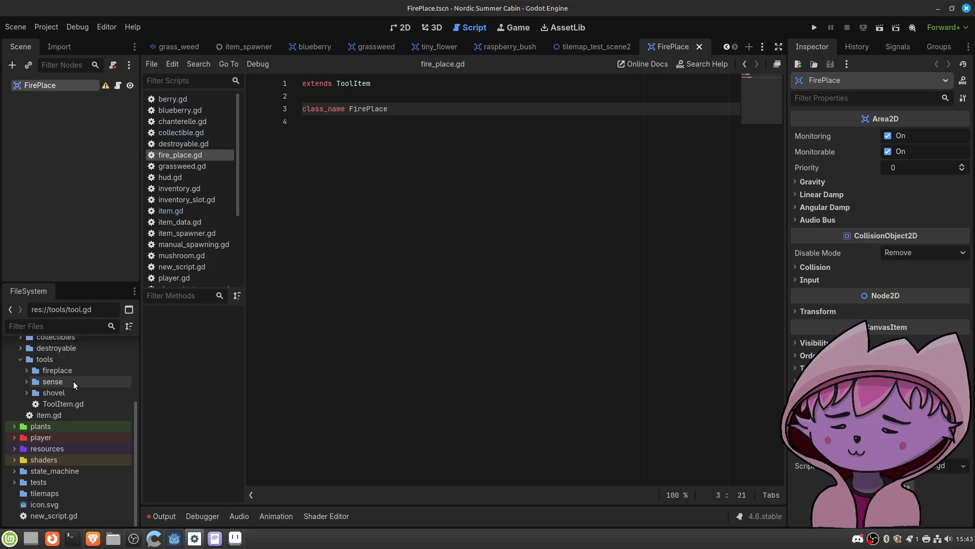
# Step: Expand the fireplace folder in items/tools, select fire_place.gd, and place the cursor on the script's last line
pyautogui.click(27, 371)
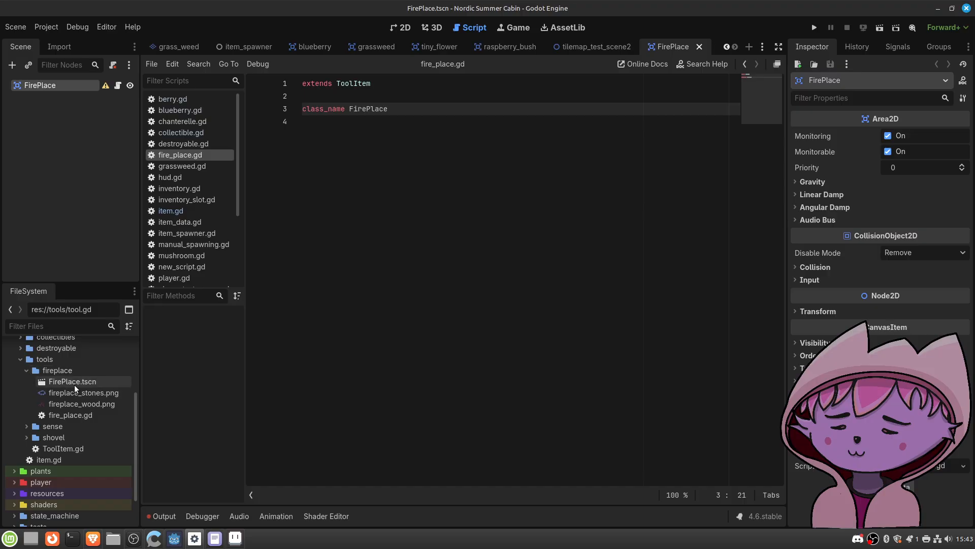
pyautogui.click(75, 415)
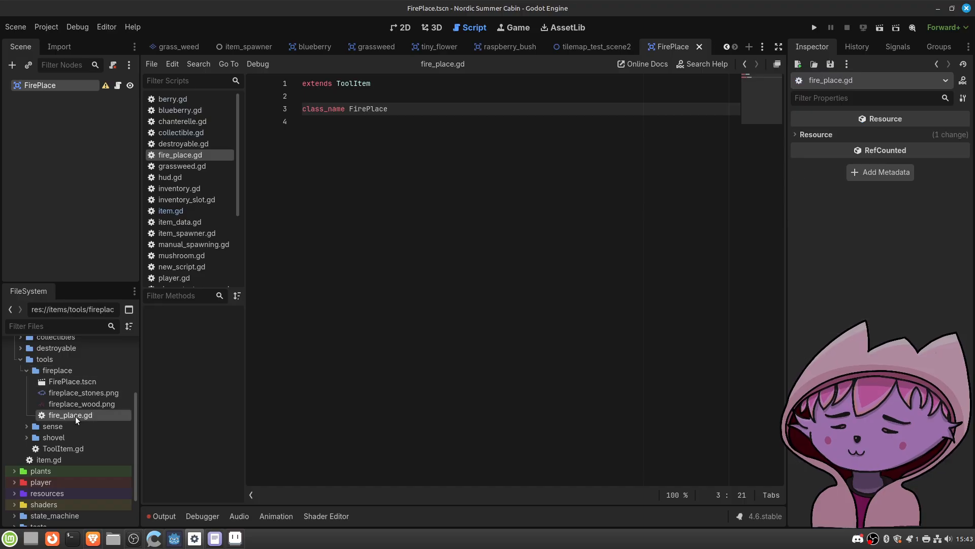
pyautogui.click(393, 233)
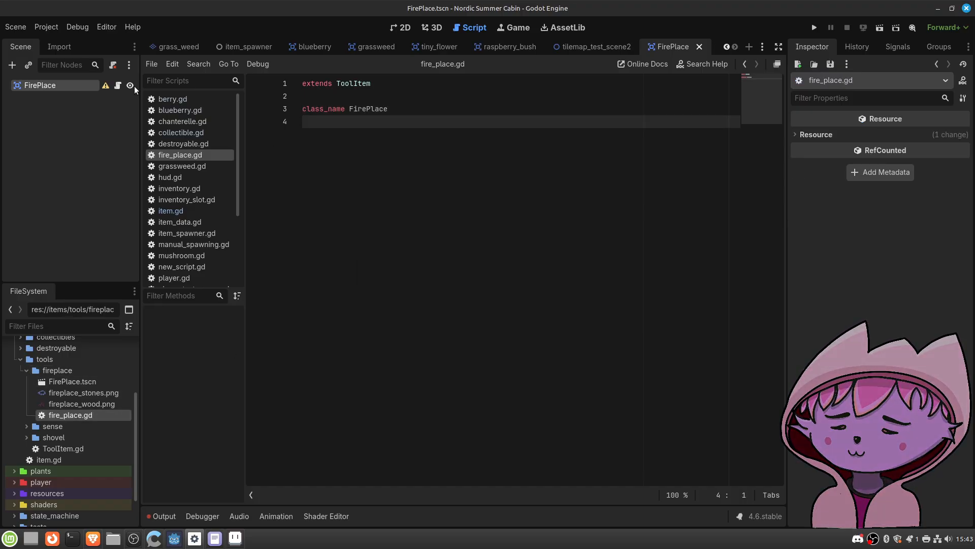
# Step: In the 2D view of the FirePlace scene, add fireplace_stones.png as a sprite close to the origin
pyautogui.click(403, 28)
pyautogui.scroll(3, 440, 227)
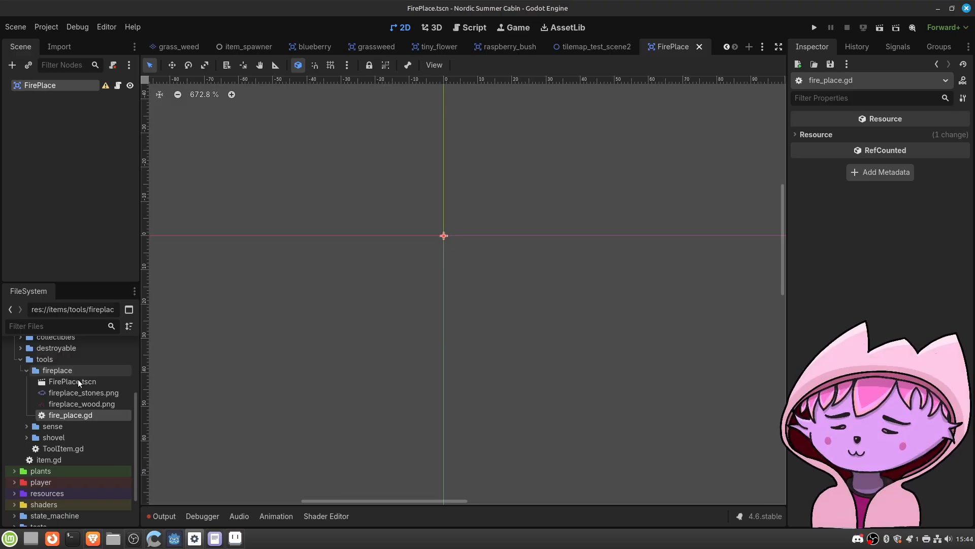
pyautogui.click(71, 394)
pyautogui.moveTo(72, 396)
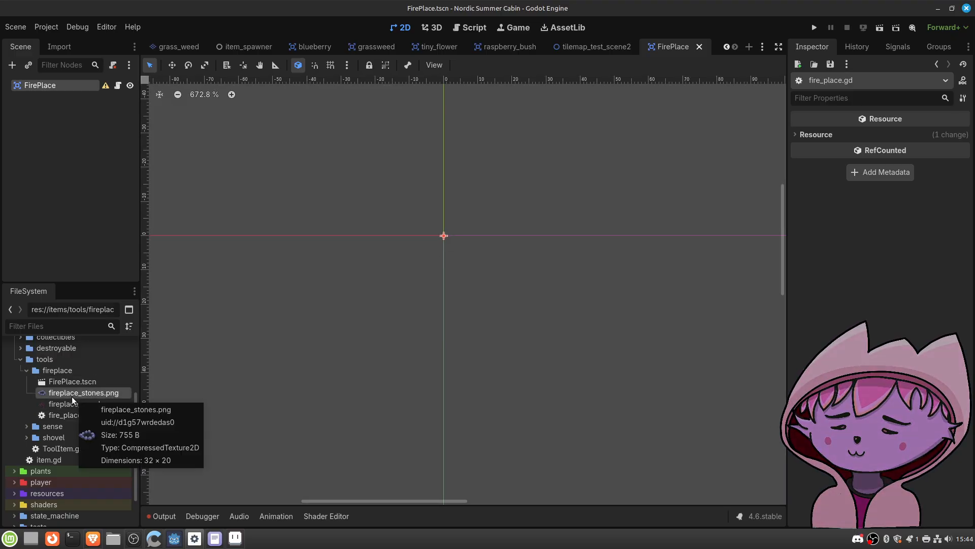
pyautogui.moveTo(65, 394); pyautogui.dragTo(440, 238)
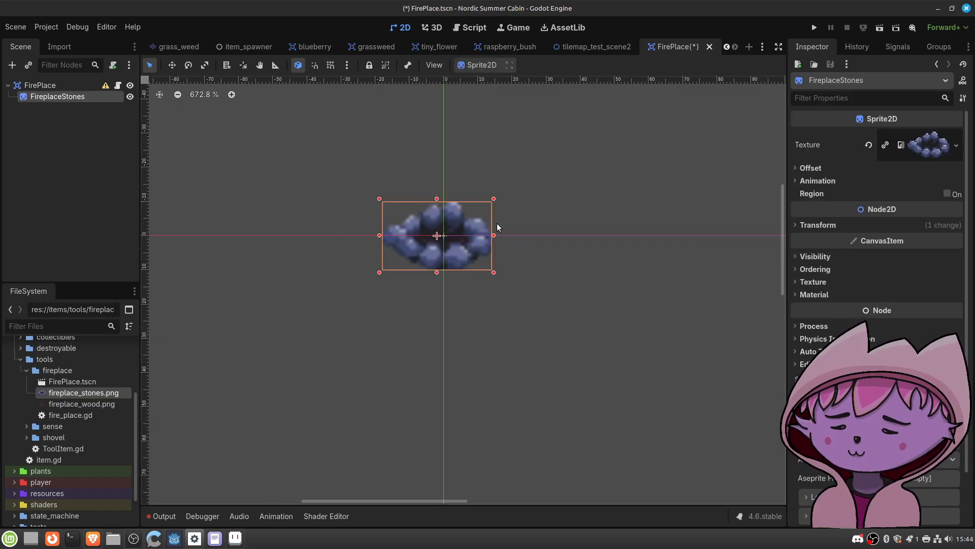
# Step: Change the texture filter on the FirePlace root node so the stones sprite renders with sharp pixels
pyautogui.click(69, 85)
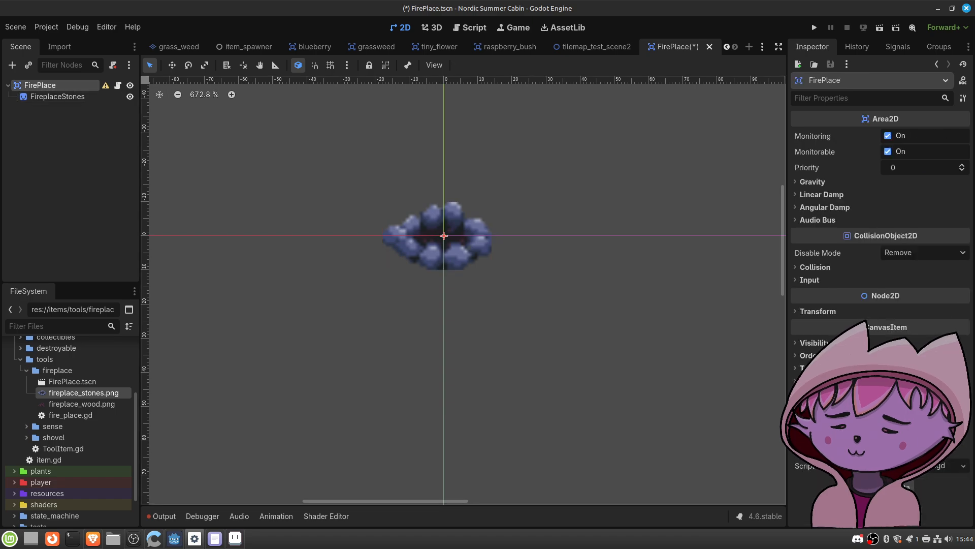
pyautogui.click(813, 367)
pyautogui.click(918, 384)
pyautogui.click(909, 414)
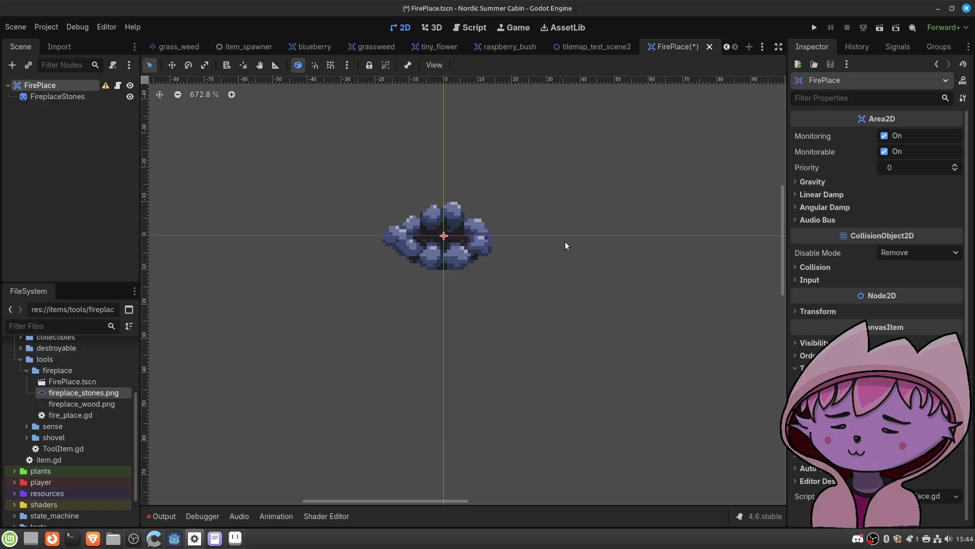
# Step: Add a CollisionShape2D under the FirePlace root node and give it a new CircleShape2D
pyautogui.click(11, 67)
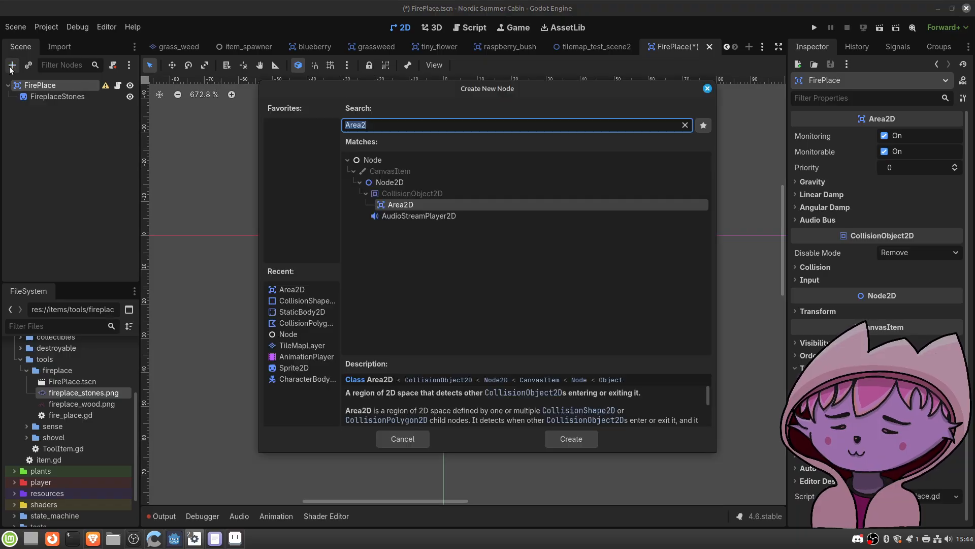
pyautogui.write('collis')
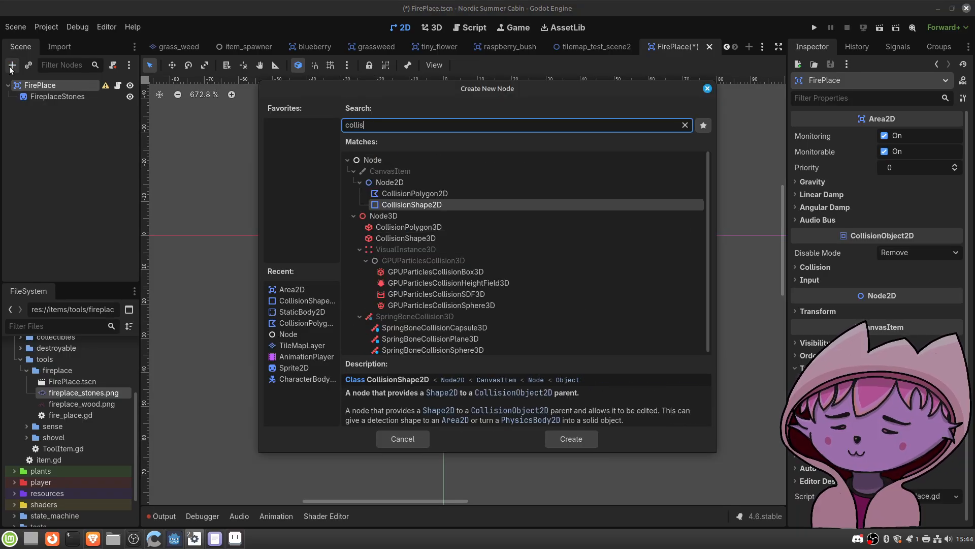
pyautogui.press('Return')
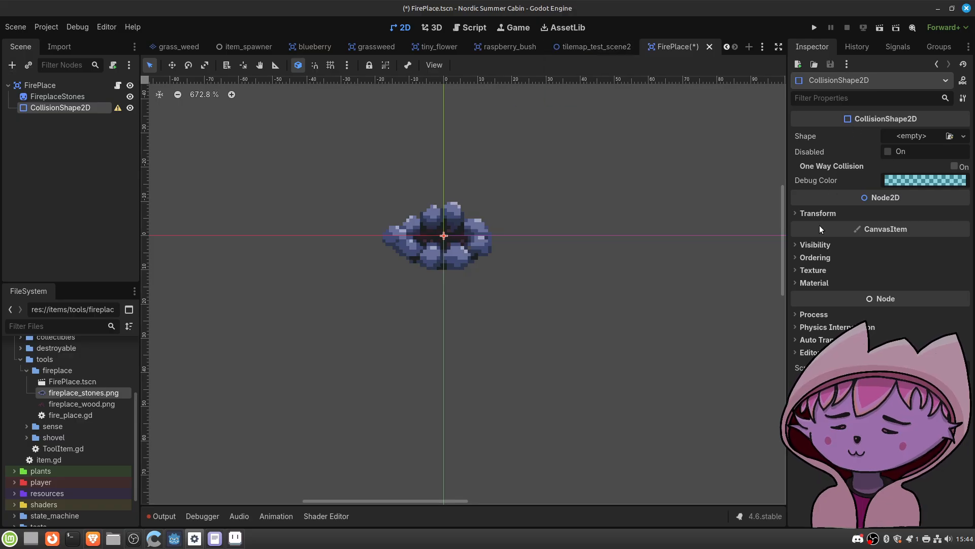
pyautogui.click(903, 140)
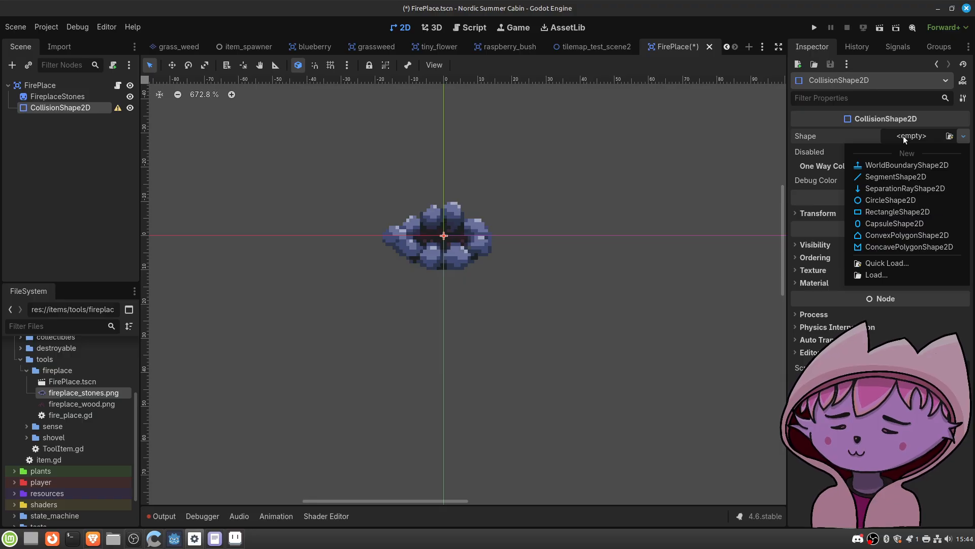
pyautogui.click(905, 203)
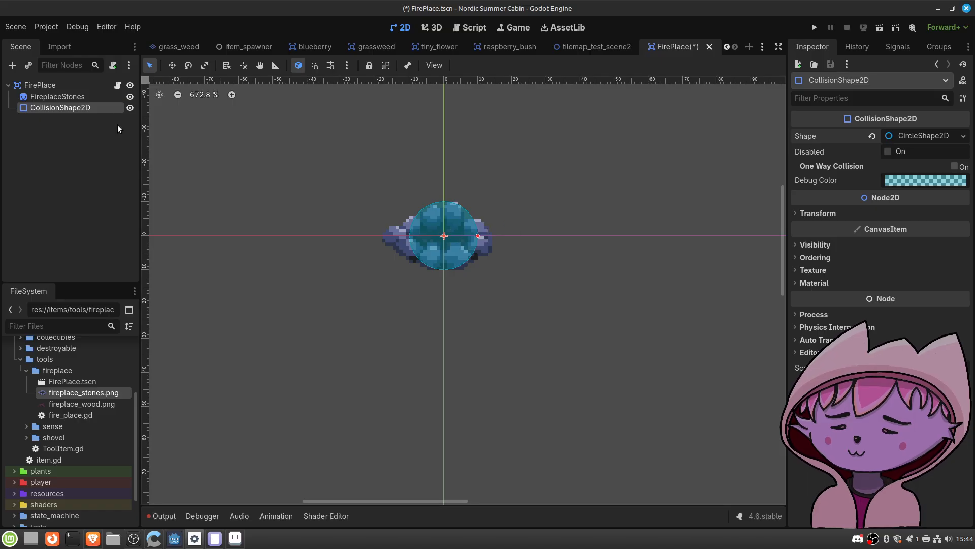
# Step: Select the FirePlace root node to bring up its properties
pyautogui.click(57, 85)
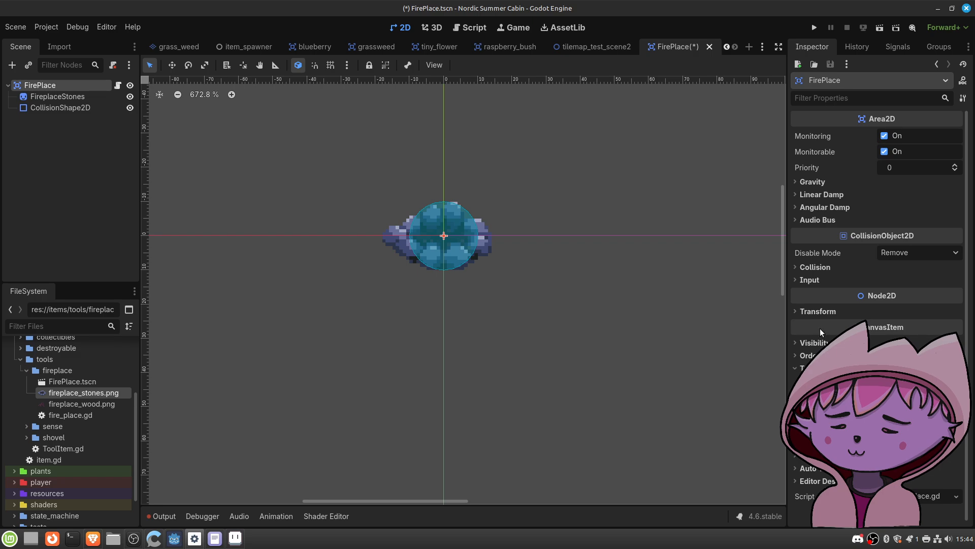
# Step: Put the FirePlace area on collision layer 2 only, removing it from layer 1, and save the scene
pyautogui.click(805, 268)
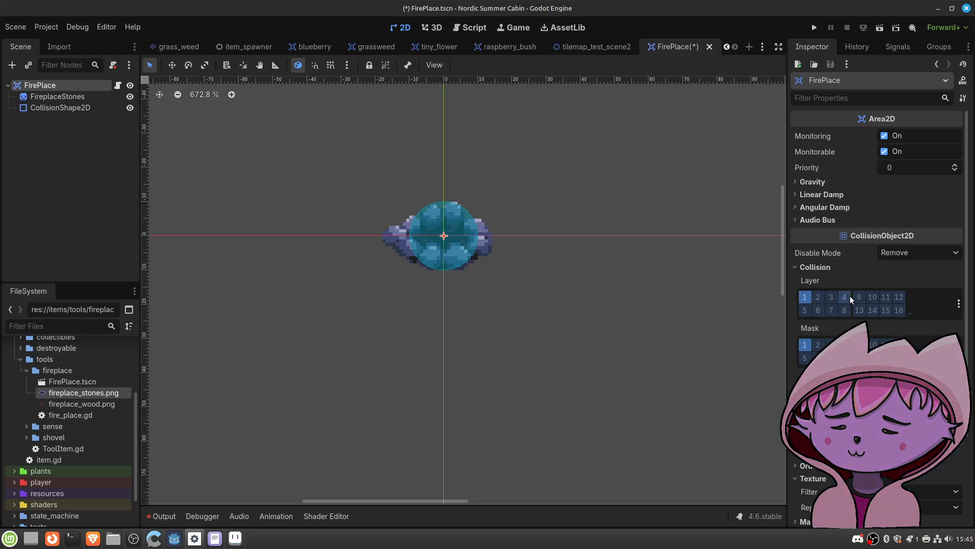
pyautogui.click(818, 296)
pyautogui.click(804, 296)
pyautogui.hotkey('ctrl', 's')
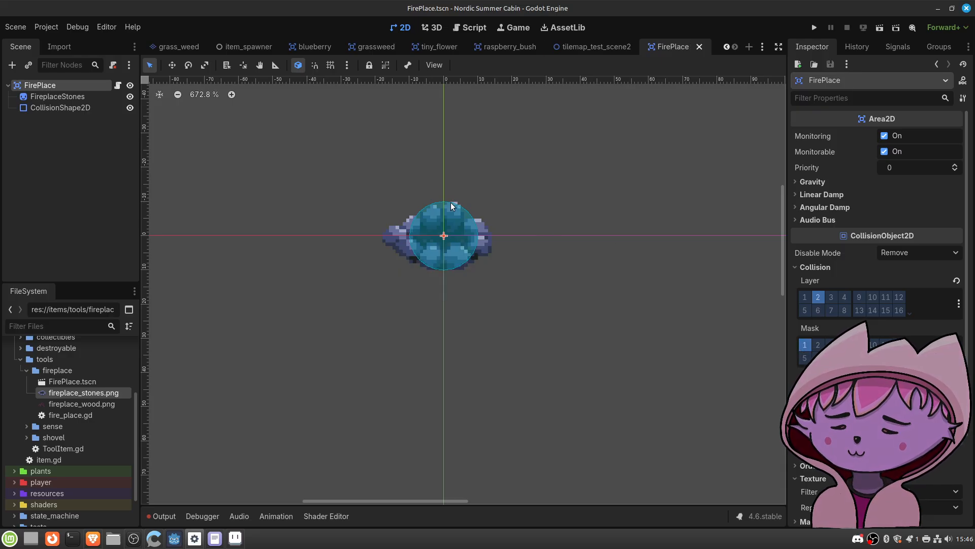
# Step: Add fireplace_wood.png to the FirePlace scene as a sprite placed over the middle of the stones
pyautogui.click(85, 405)
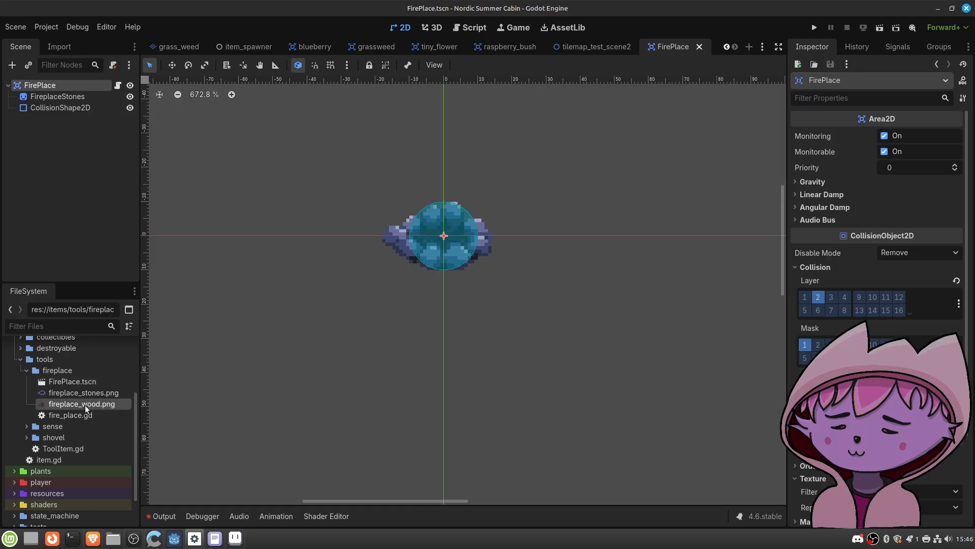
pyautogui.scroll(2, 448, 235)
pyautogui.scroll(2, 448, 234)
pyautogui.scroll(3, 526, 211)
pyautogui.moveTo(76, 407); pyautogui.dragTo(435, 251)
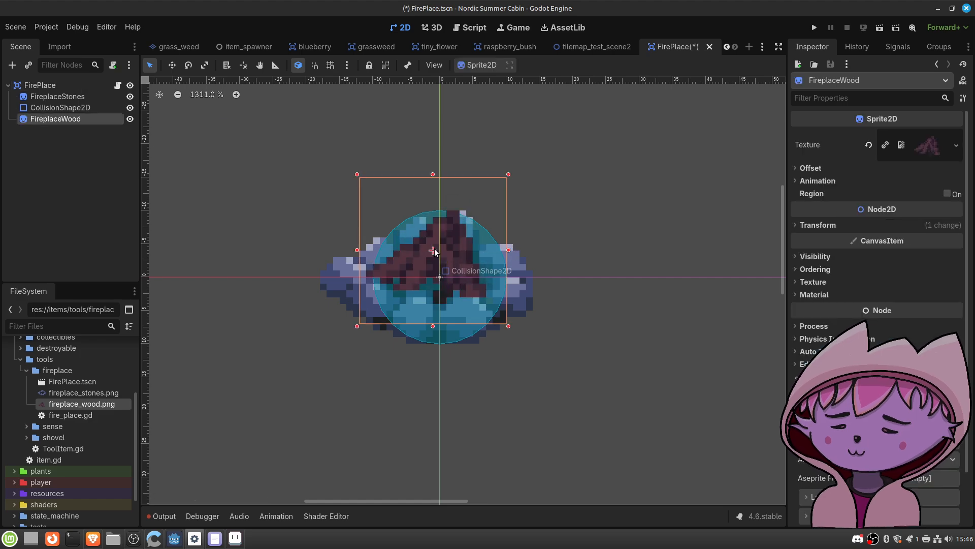
# Step: Reorder CollisionShape2D above FireplaceStones as the first child of FirePlace and save the scene
pyautogui.click(60, 107)
pyautogui.moveTo(60, 107); pyautogui.dragTo(61, 93)
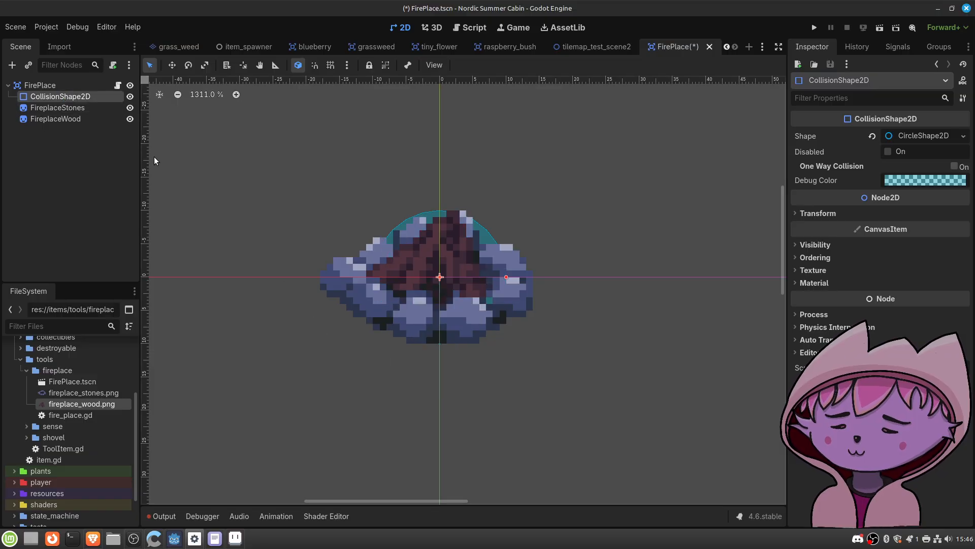
pyautogui.scroll(-3, 313, 215)
pyautogui.scroll(-8, 313, 214)
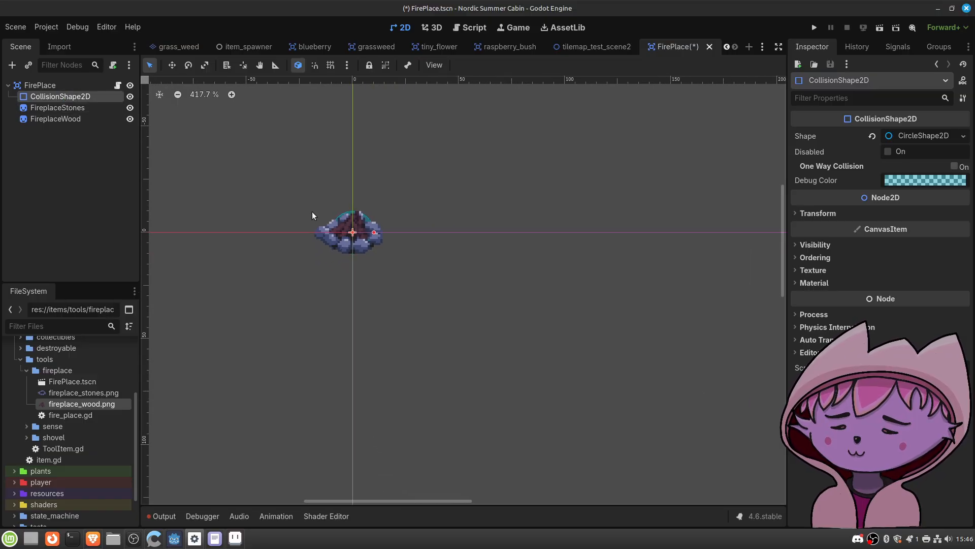
pyautogui.scroll(9, 359, 219)
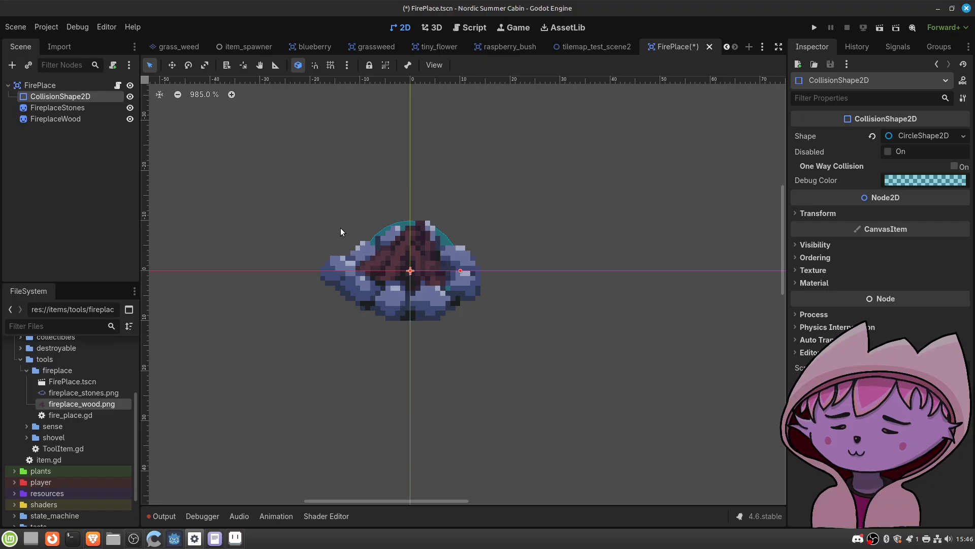
pyautogui.hotkey('ctrl', 's')
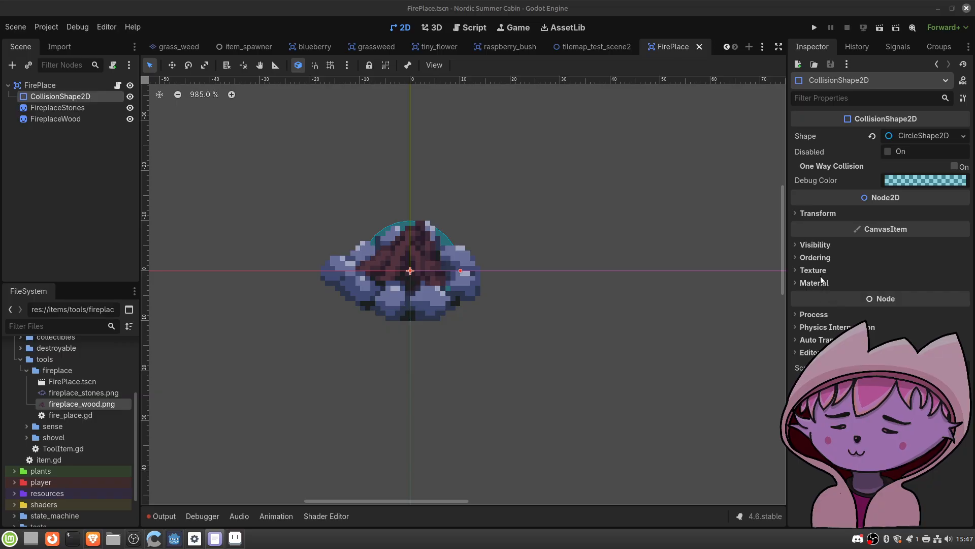
pyautogui.moveTo(312, 168)
pyautogui.mouseDown(button='middle')
pyautogui.moveTo(305, 182)
pyautogui.moveTo(313, 183)
pyautogui.mouseUp(button='middle')
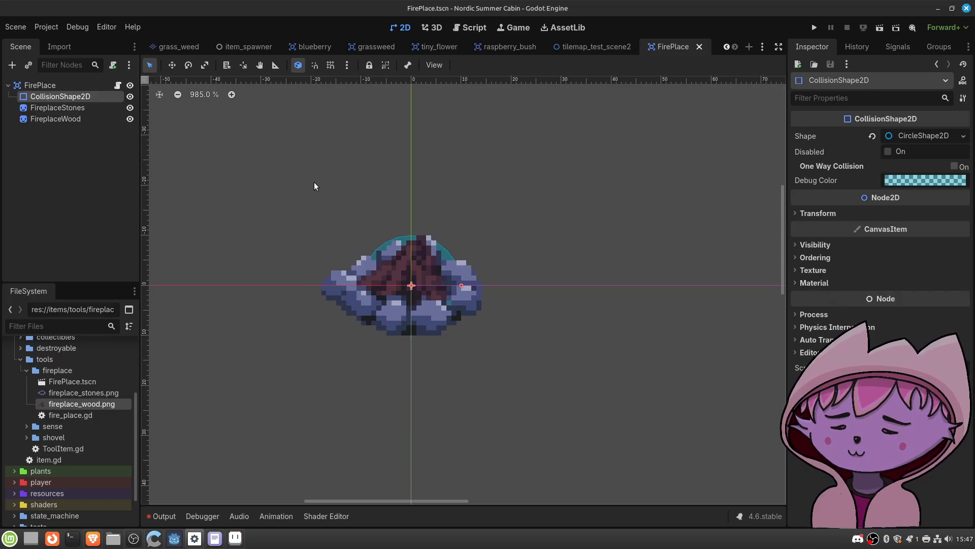
pyautogui.scroll(-5, 361, 203)
pyautogui.scroll(-1, 363, 202)
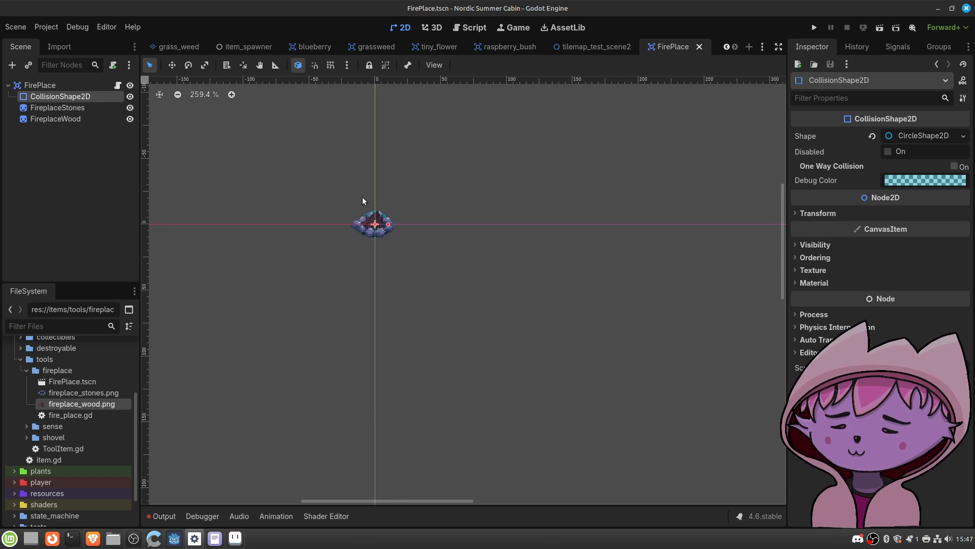
pyautogui.scroll(5, 363, 197)
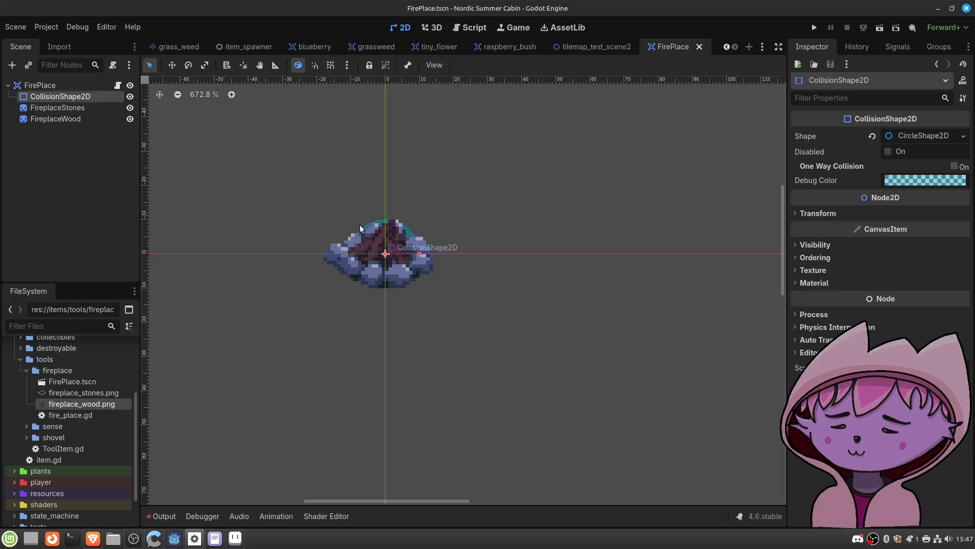
# Step: Switch to Aseprite and create a new 32 × 32 px RGBA sprite with a transparent background
pyautogui.click(235, 537)
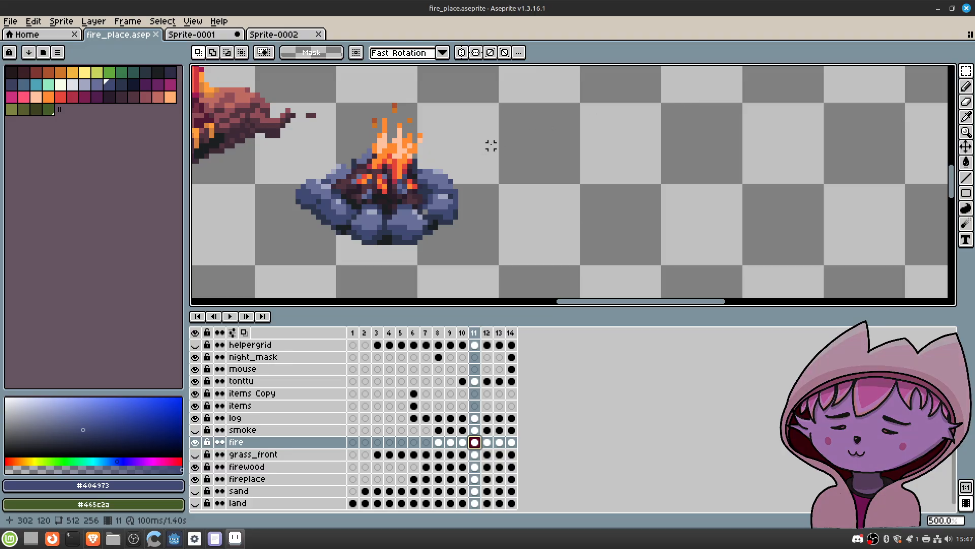
pyautogui.scroll(-4, 490, 146)
pyautogui.moveTo(494, 139); pyautogui.dragTo(463, 167, button='middle')
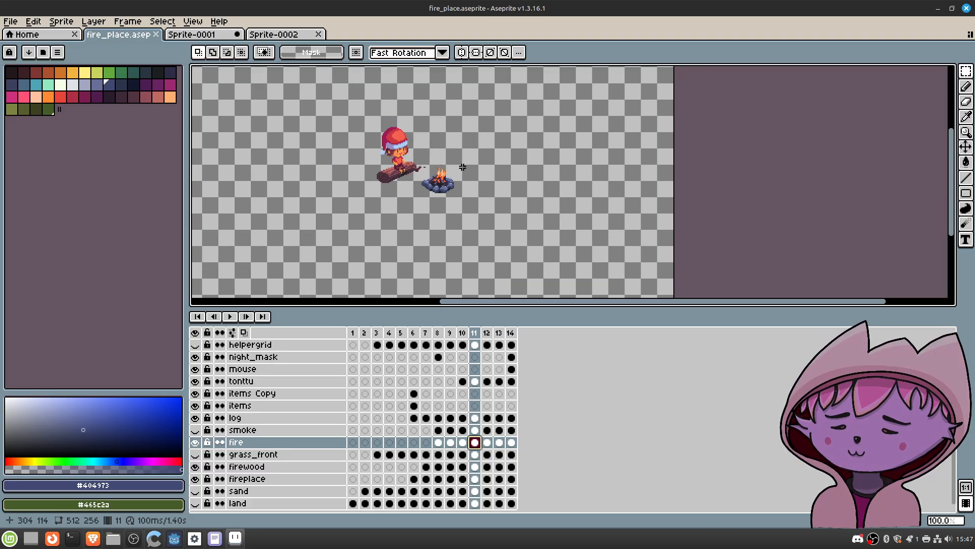
pyautogui.click(15, 22)
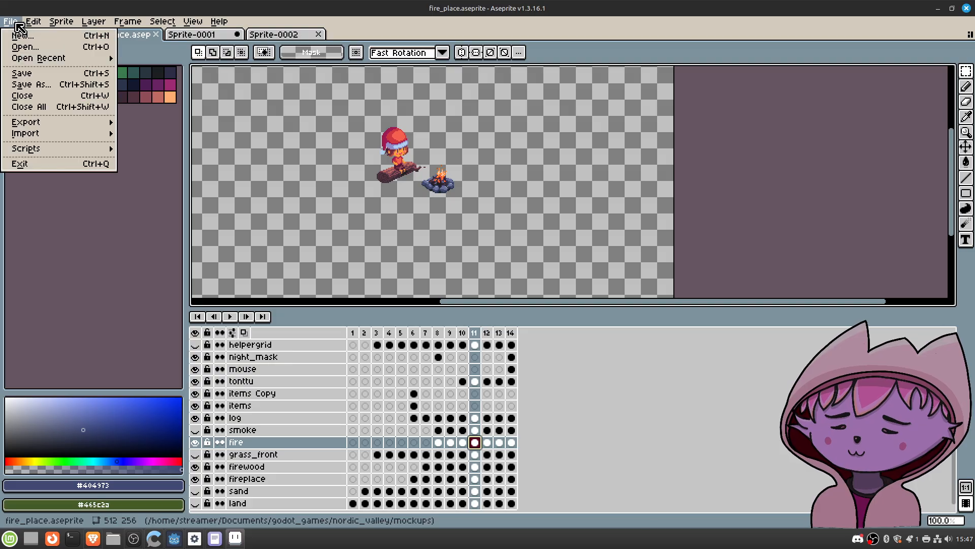
pyautogui.click(22, 37)
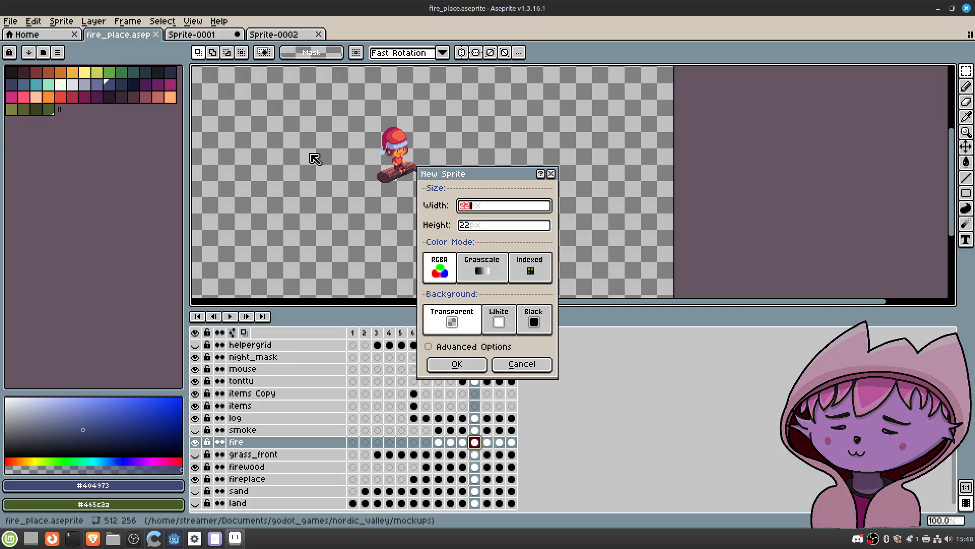
pyautogui.write('32')
pyautogui.press('Tab')
pyautogui.write('32')
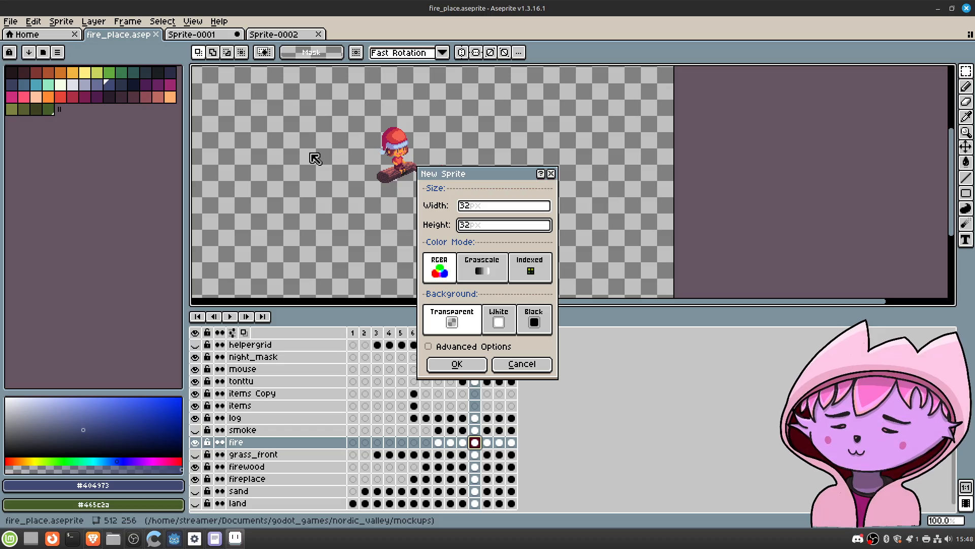
pyautogui.press('Return')
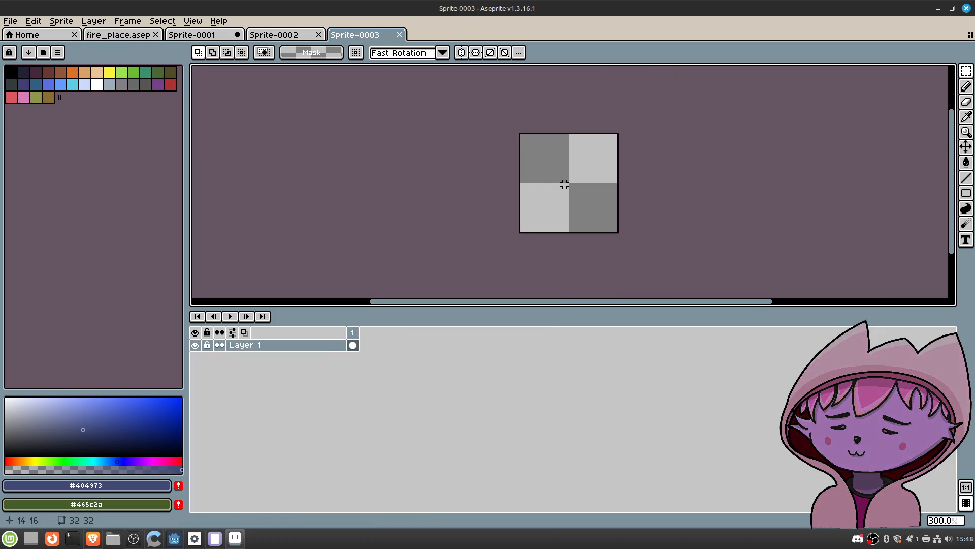
# Step: Choose the Gradient tool with white as foreground colour, try a small radial gradient on the canvas and undo it
pyautogui.scroll(2, 566, 181)
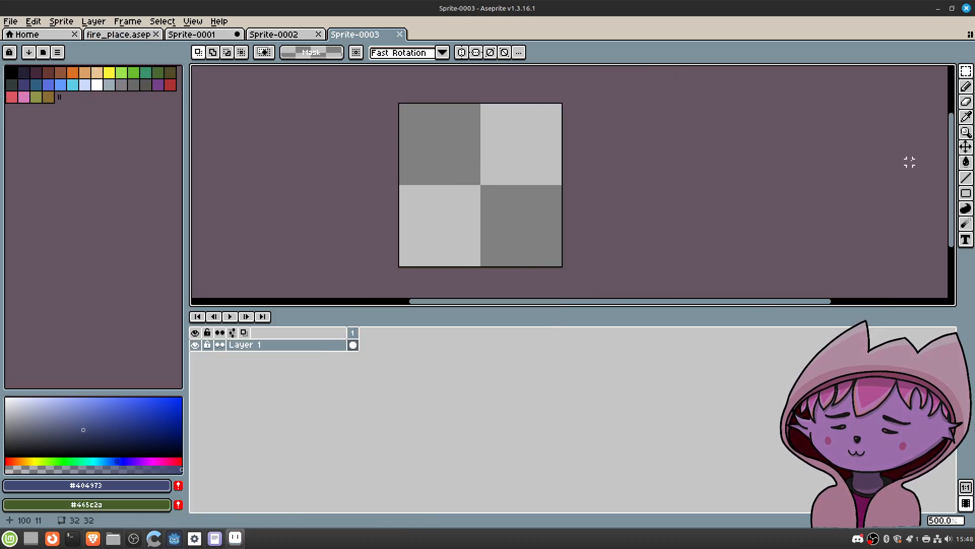
pyautogui.click(965, 162)
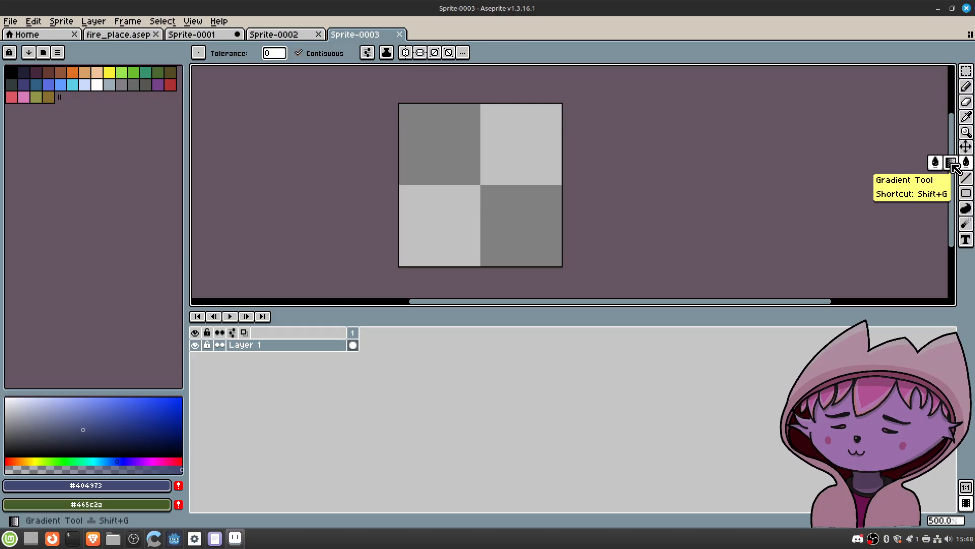
pyautogui.click(952, 162)
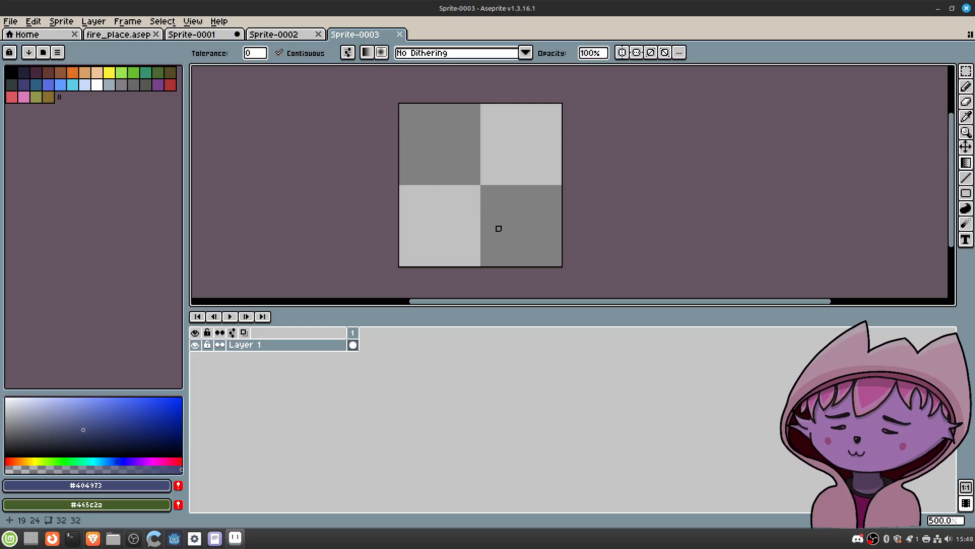
pyautogui.click(97, 85)
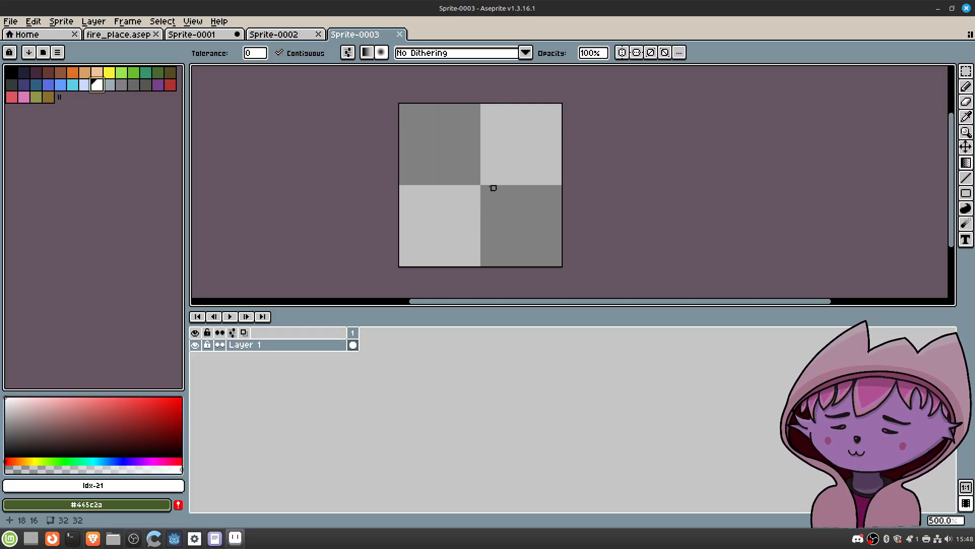
pyautogui.moveTo(468, 170); pyautogui.dragTo(473, 176)
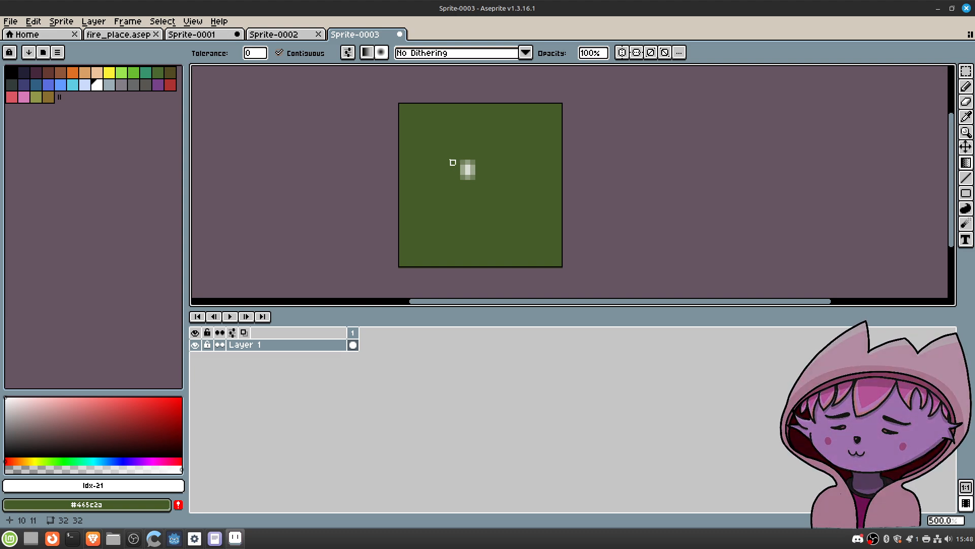
pyautogui.hotkey('ctrl', 'z')
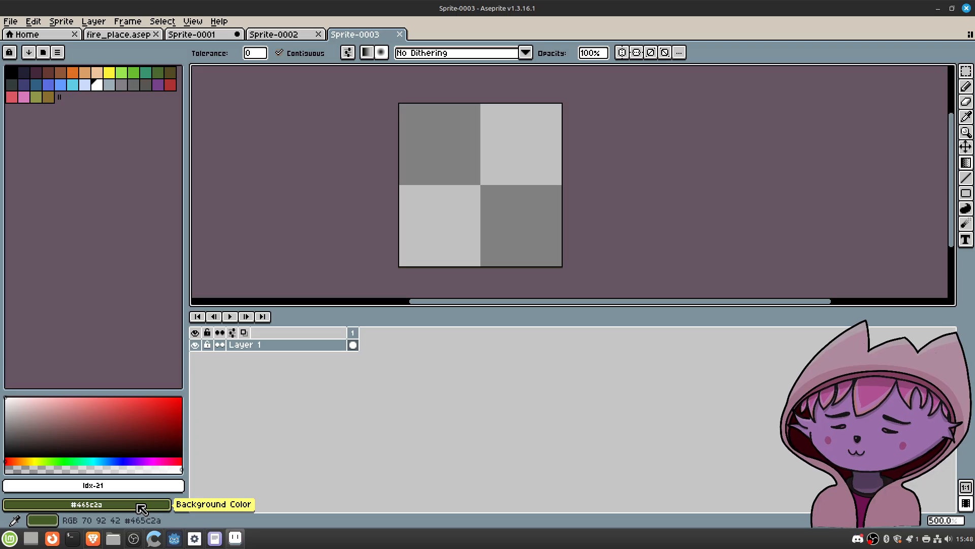
# Step: Set the background colour to fully transparent white (#FFFFFF), testing it with a small radial gradient that is undone
pyautogui.rightClick(98, 84)
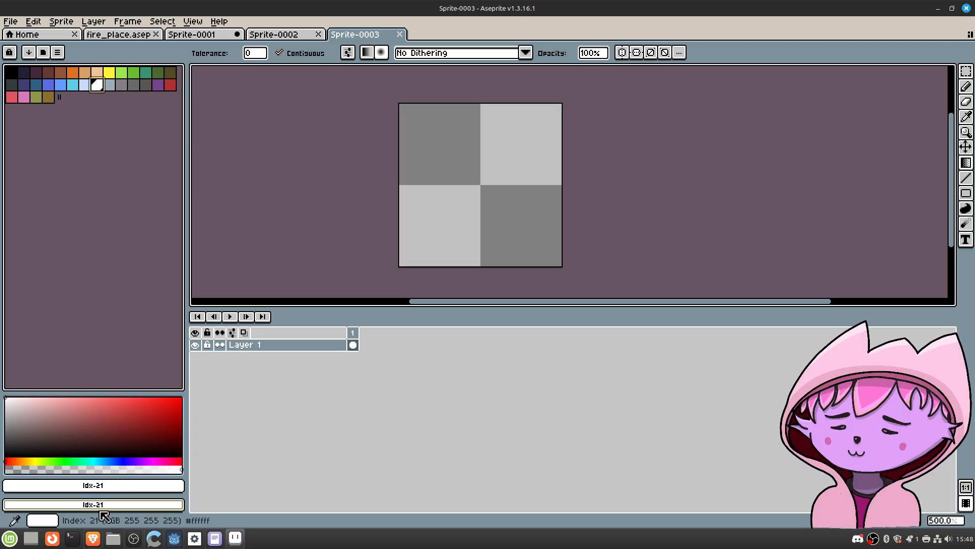
pyautogui.click(102, 504)
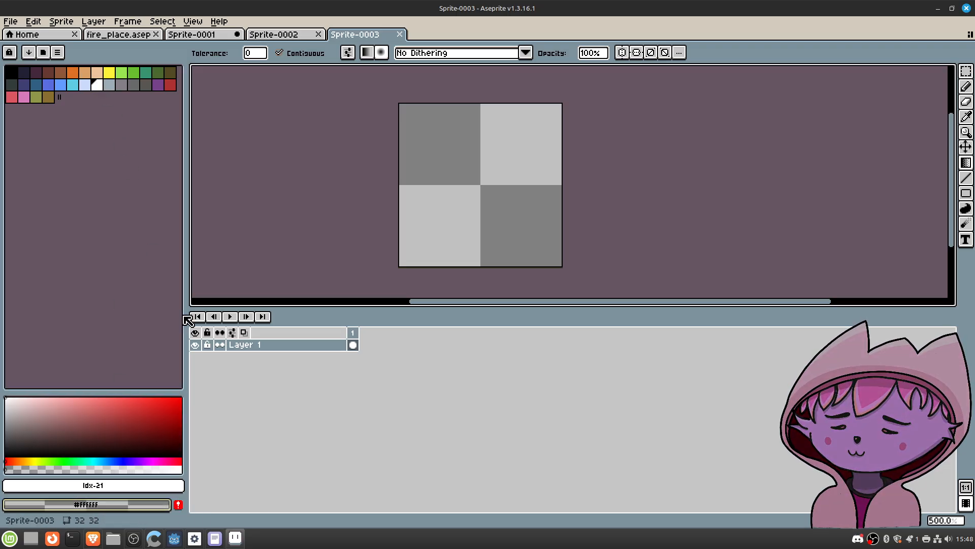
pyautogui.moveTo(477, 181); pyautogui.dragTo(432, 137)
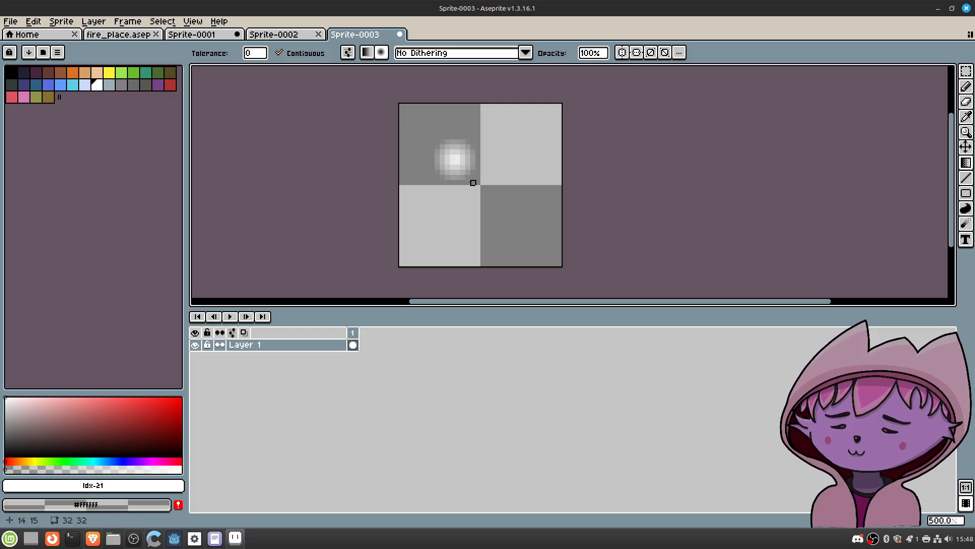
pyautogui.hotkey('ctrl', 'z')
# Step: Draw a white-to-transparent radial gradient spanning the whole canvas from corner to opposite corner
pyautogui.moveTo(564, 264); pyautogui.dragTo(402, 107)
pyautogui.scroll(-5, 475, 208)
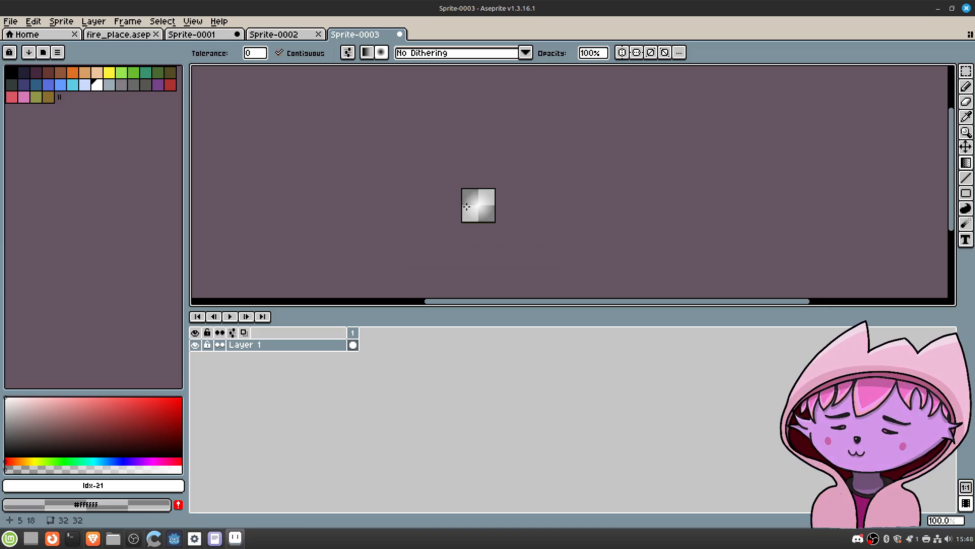
pyautogui.scroll(2, 480, 204)
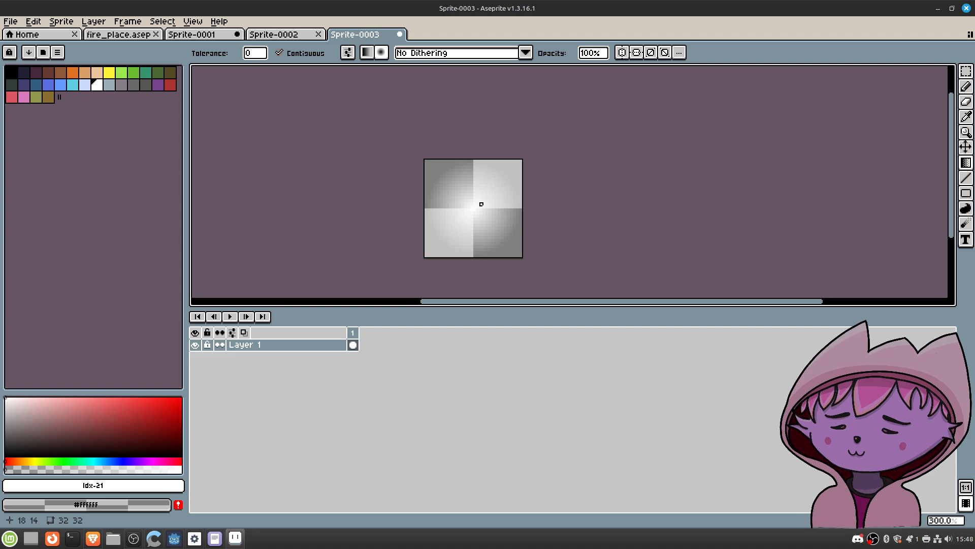
pyautogui.scroll(-1, 481, 204)
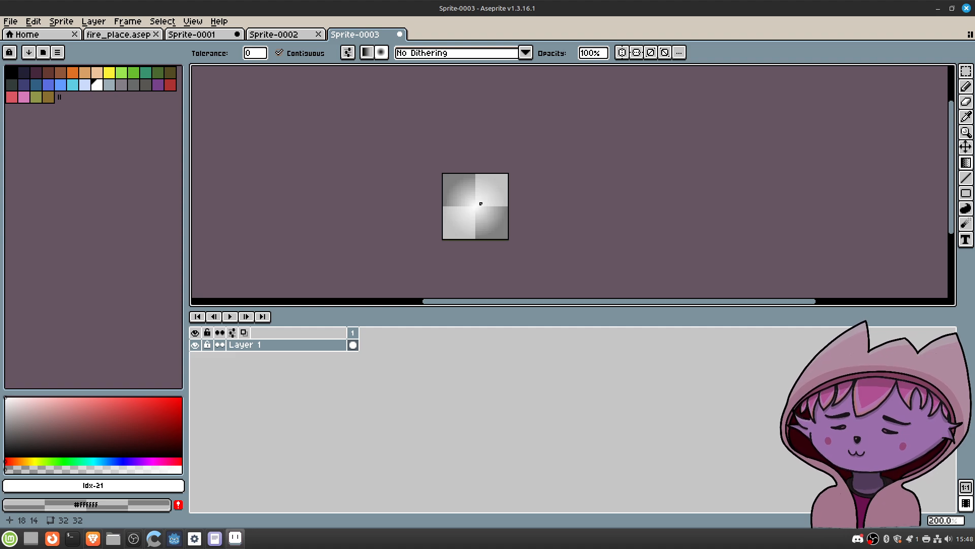
pyautogui.scroll(-1, 481, 204)
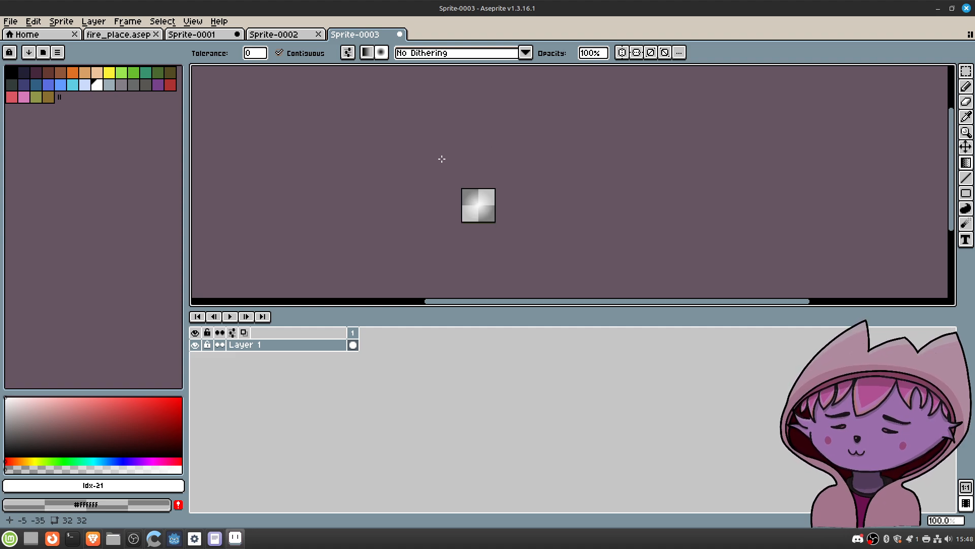
# Step: Export the sprite as smoke_particle_sprite.png into the nordic-summer-cabin/tools/fireplace folder
pyautogui.click(12, 22)
pyautogui.moveTo(55, 122)
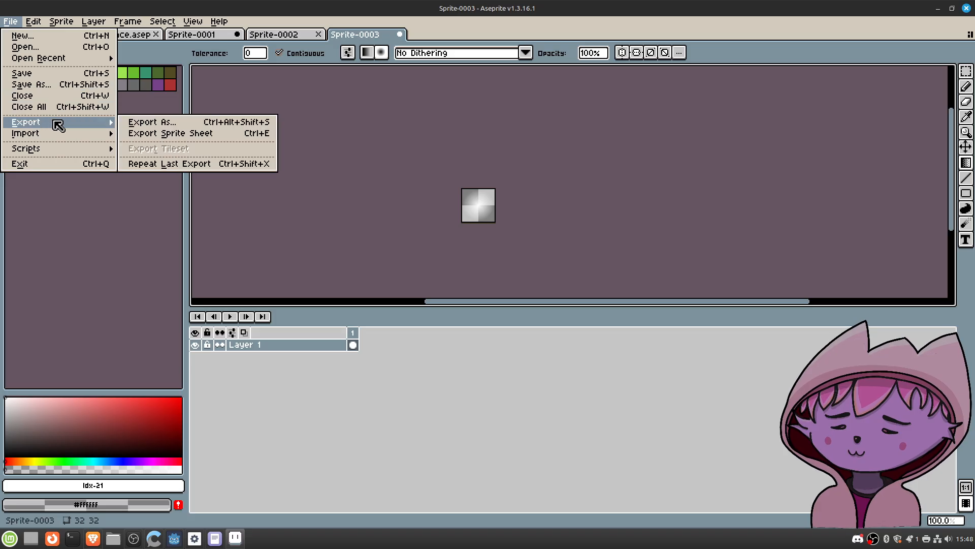
pyautogui.click(136, 122)
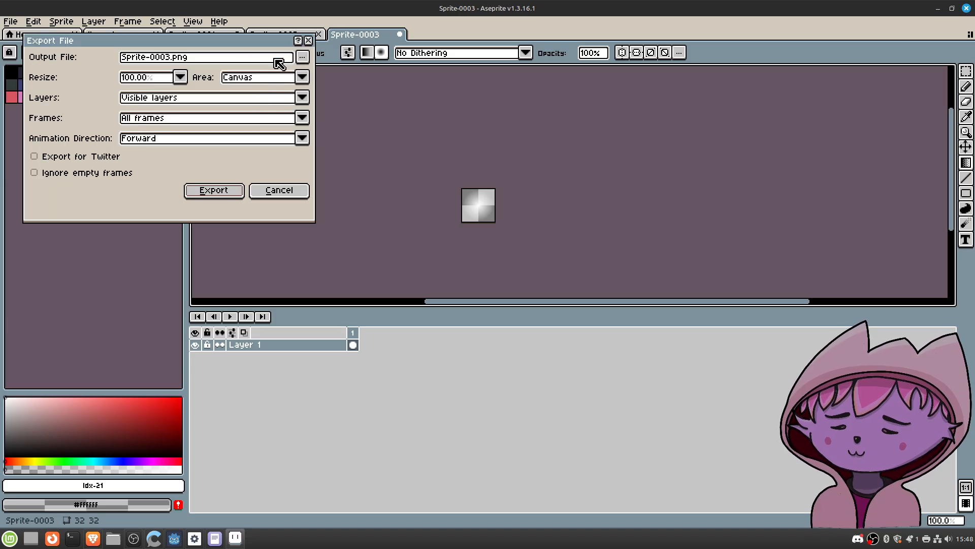
pyautogui.click(300, 59)
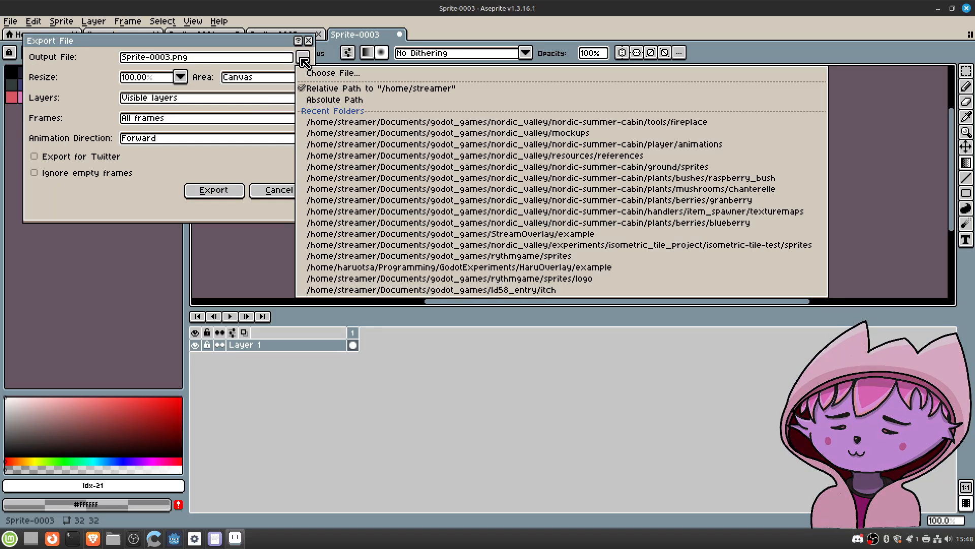
pyautogui.click(448, 122)
pyautogui.moveTo(167, 58); pyautogui.dragTo(110, 61)
pyautogui.press('BackSpace')
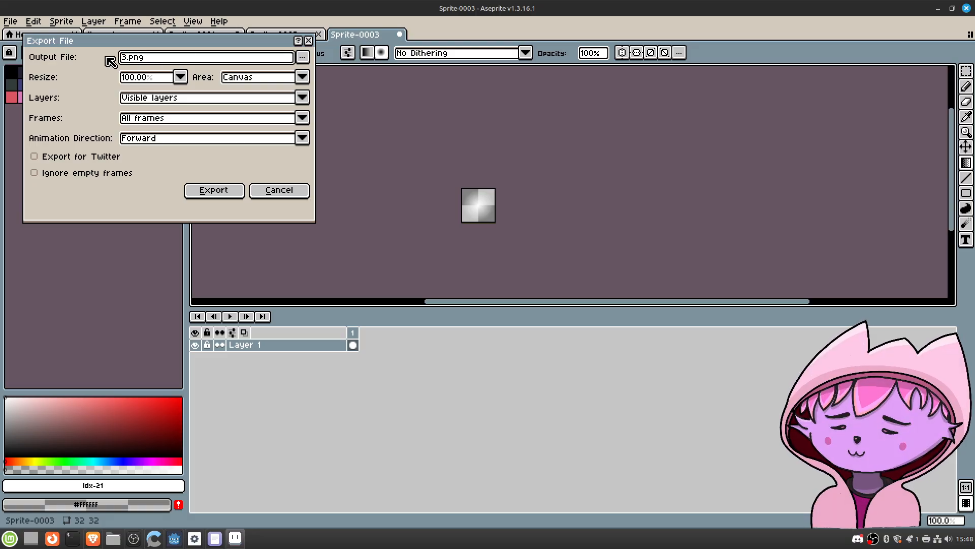
pyautogui.write('smoke_')
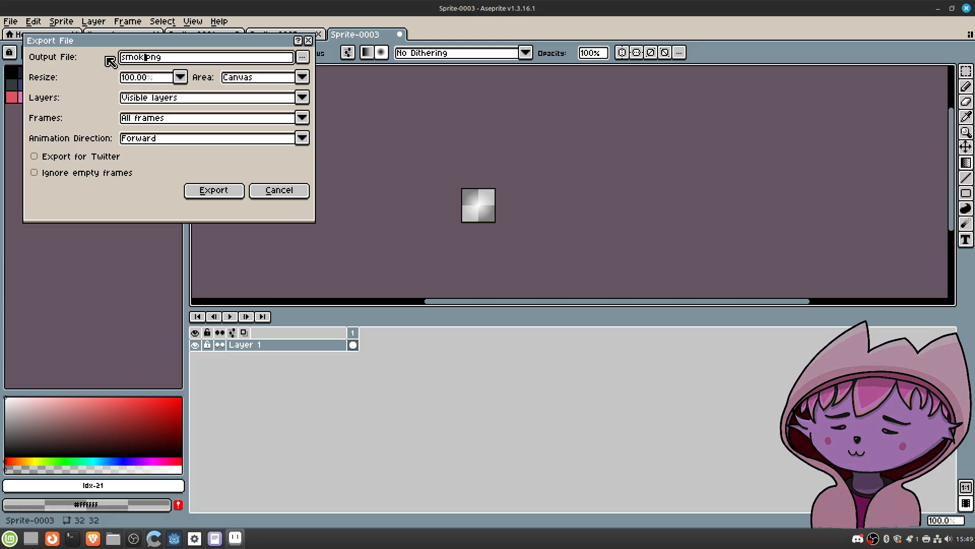
pyautogui.write('particle_sprite')
pyautogui.press('Return')
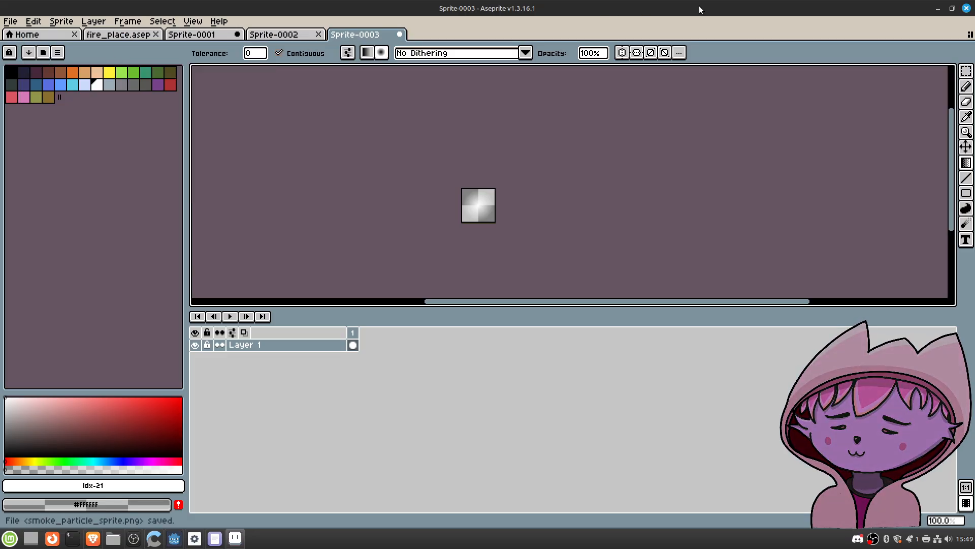
# Step: Switch to Godot and add a GPUParticles2D node as a child of the FirePlace root node
pyautogui.click(938, 8)
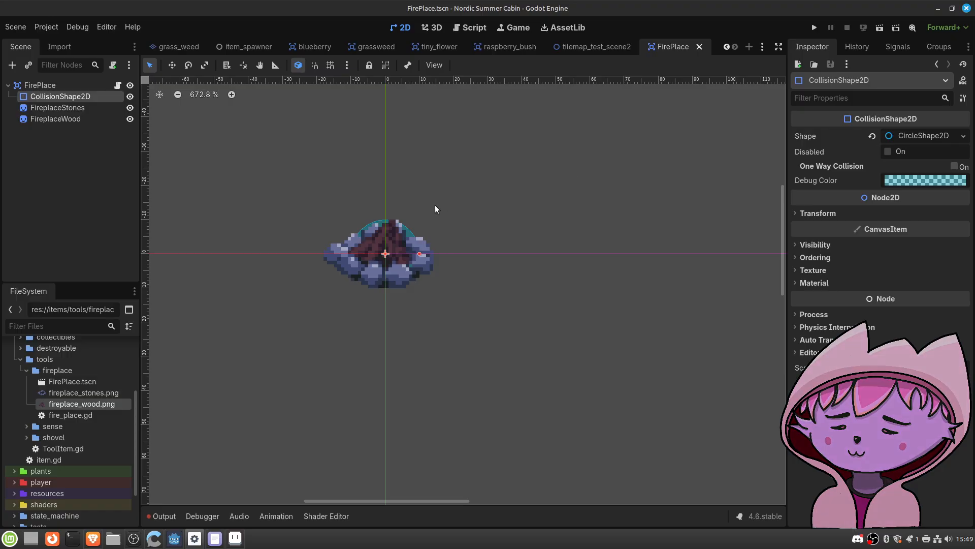
pyautogui.click(63, 85)
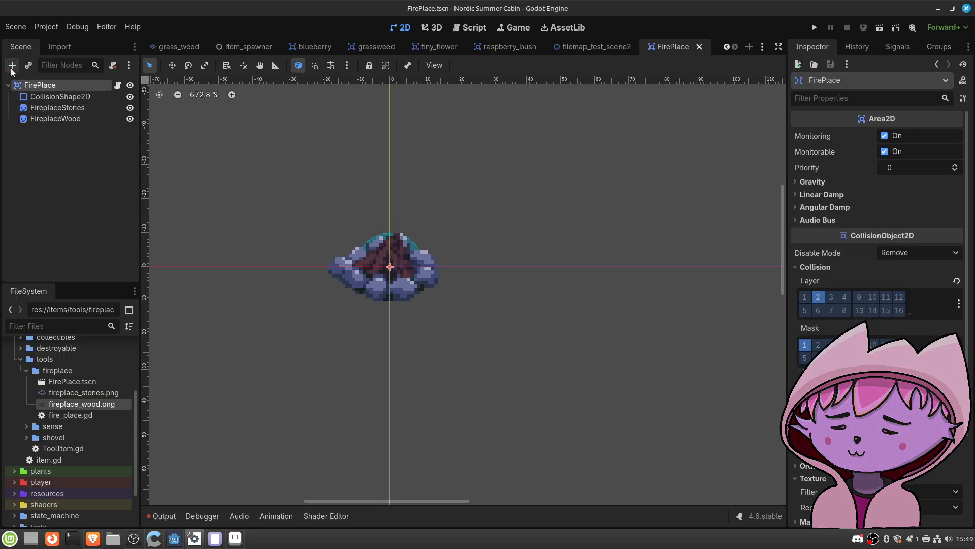
pyautogui.click(11, 66)
pyautogui.write('particl')
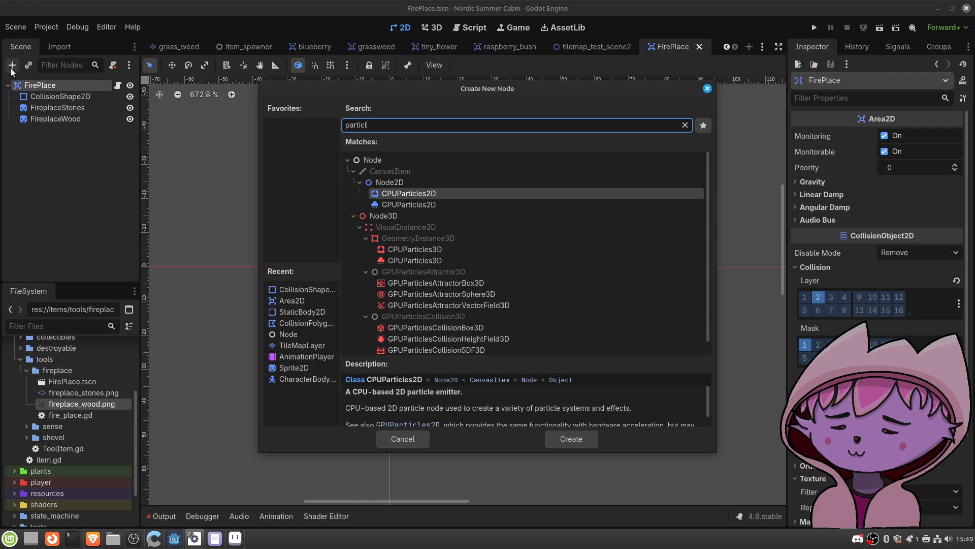
pyautogui.press('Down')
pyautogui.press('Return')
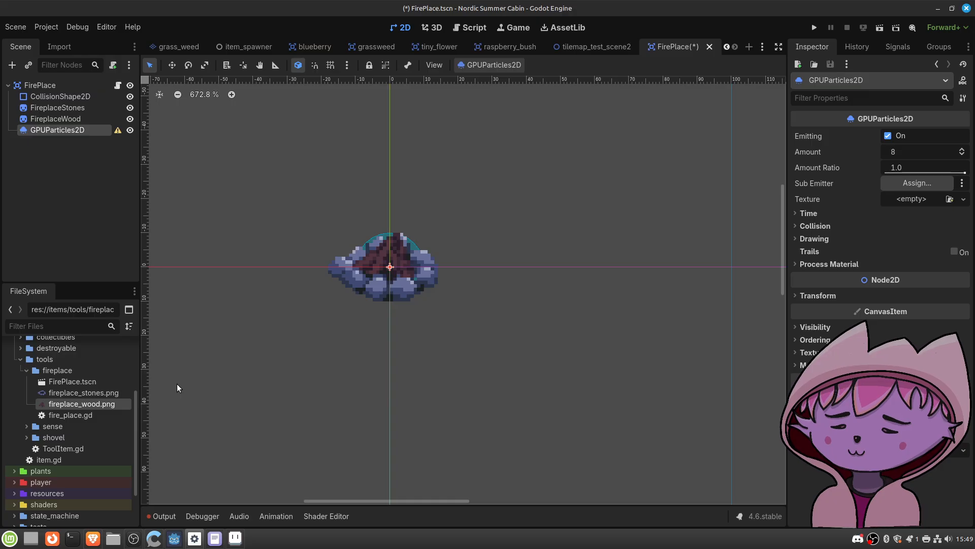
# Step: Check the particle node's process material section and the project's fireplace folder for the exported smoke texture
pyautogui.moveTo(289, 353); pyautogui.dragTo(336, 357, button='middle')
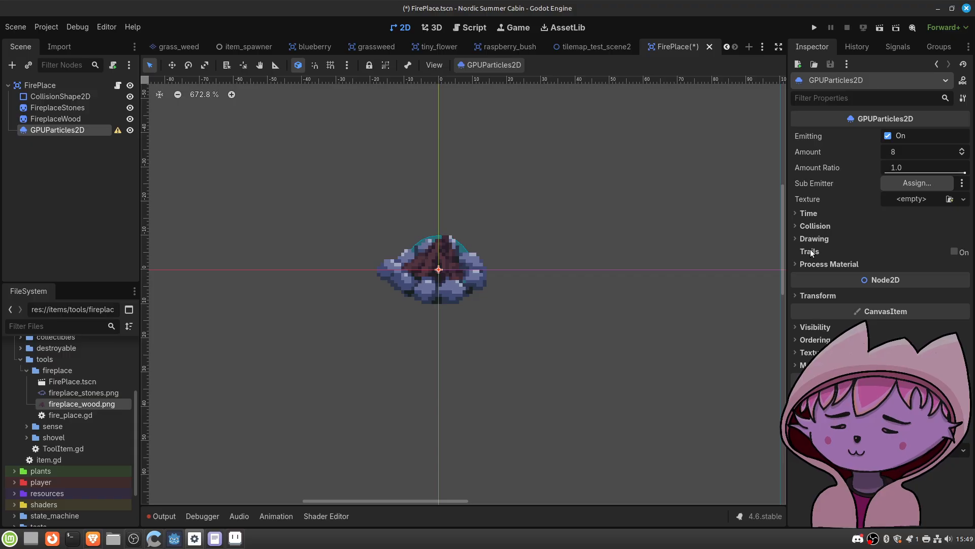
pyautogui.click(795, 264)
pyautogui.click(795, 264)
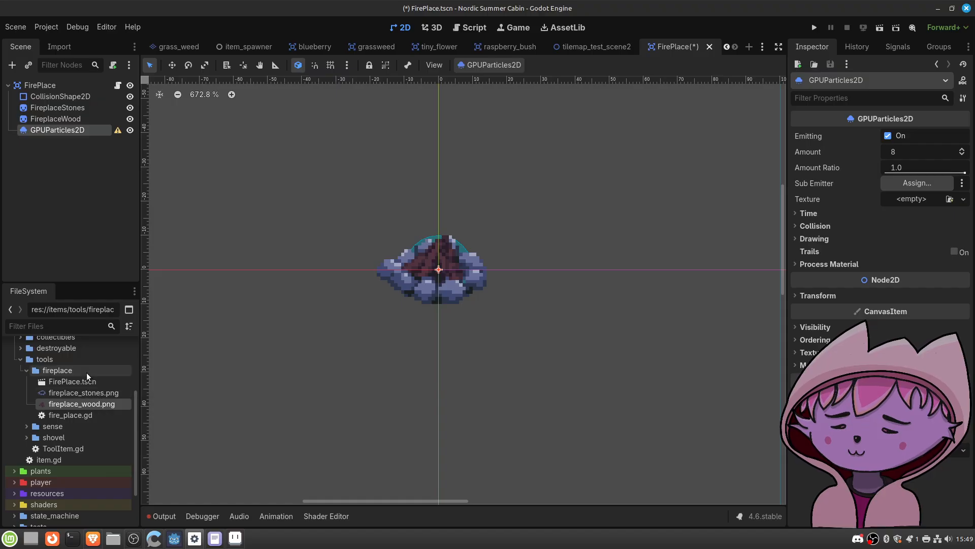
pyautogui.click(27, 371)
pyautogui.click(27, 371)
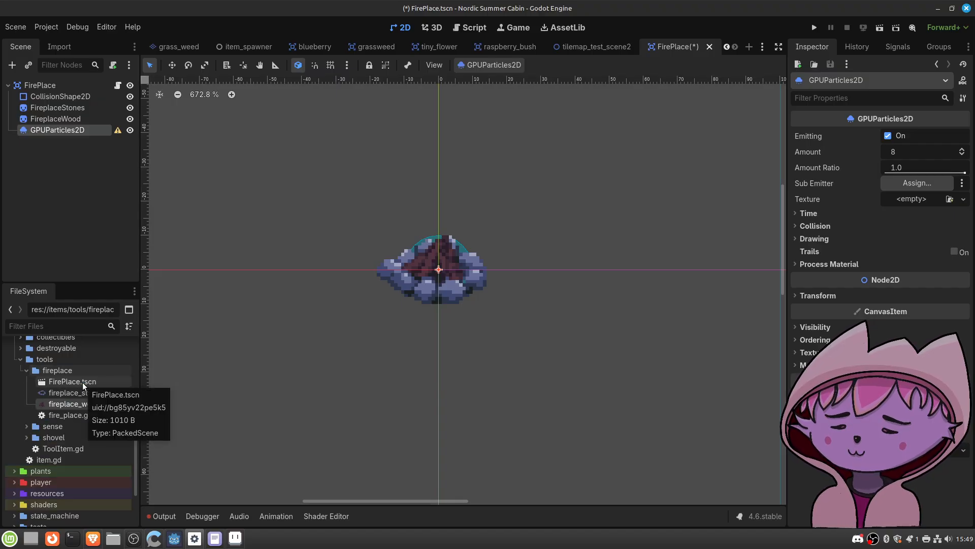
# Step: Switch to Aseprite and open the output file chooser for exporting the smoke sprite again
pyautogui.click(235, 538)
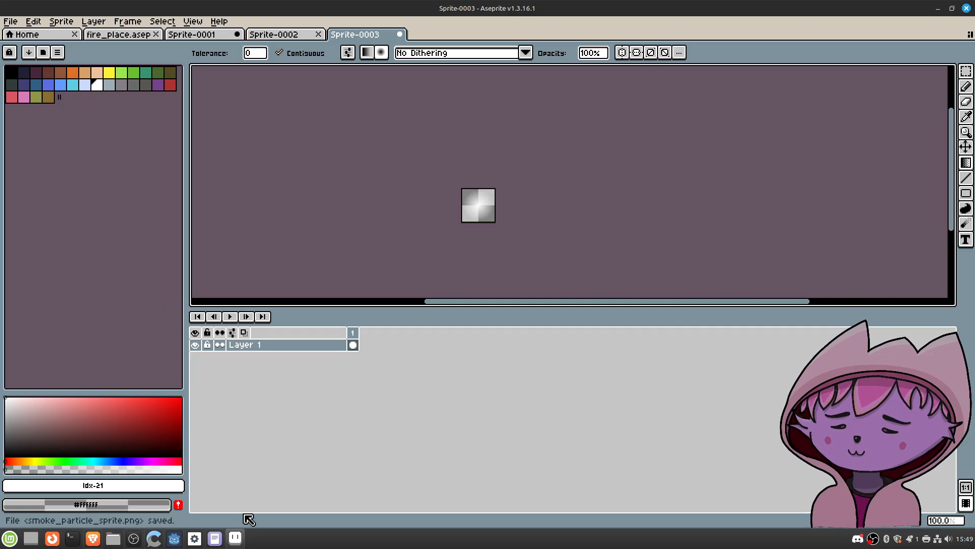
pyautogui.click(11, 22)
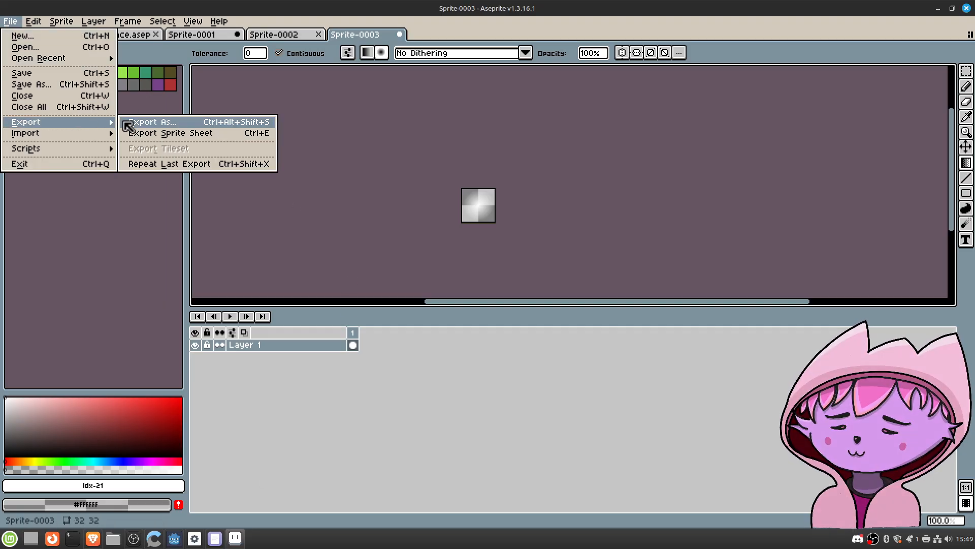
pyautogui.click(121, 124)
pyautogui.click(301, 57)
pyautogui.click(340, 70)
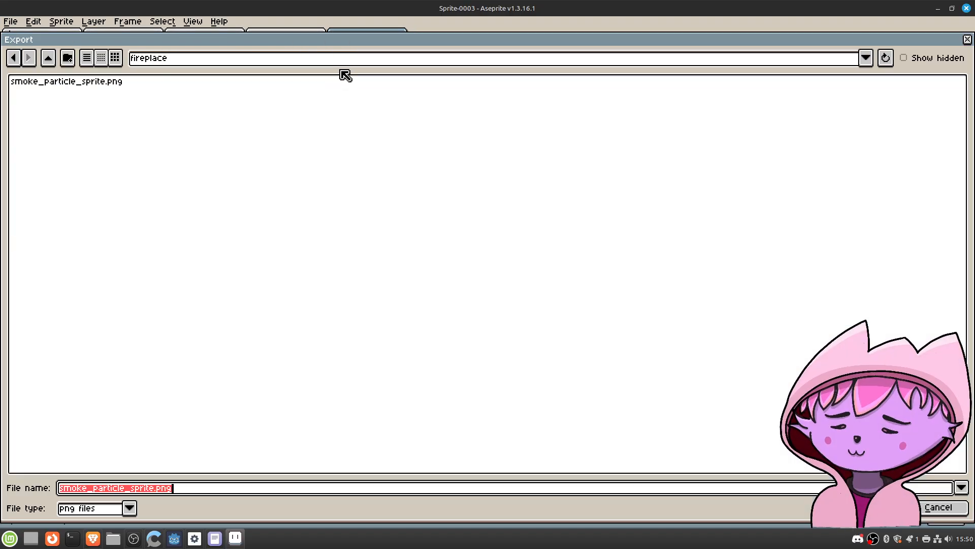
# Step: Examine the path of the current export folder and the available file types
pyautogui.click(246, 61)
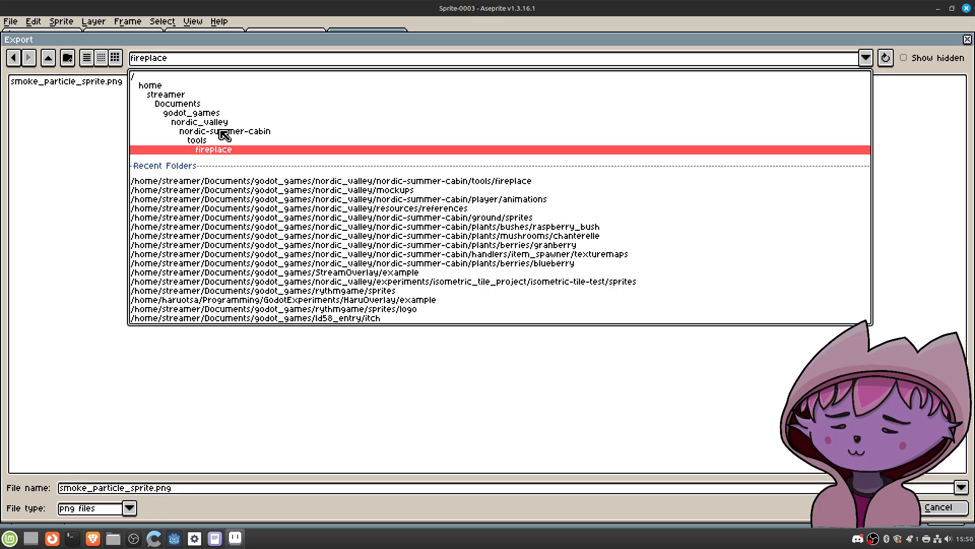
pyautogui.click(234, 156)
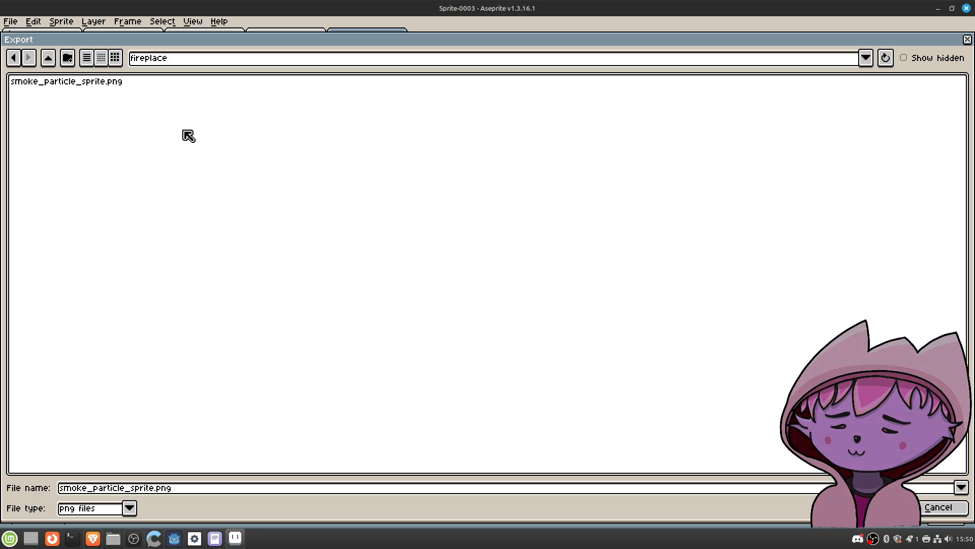
pyautogui.click(129, 508)
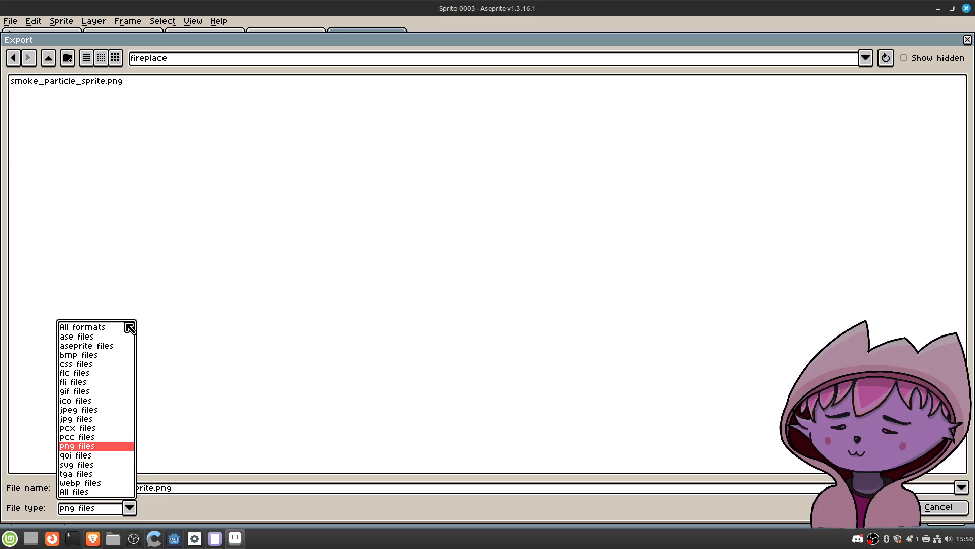
pyautogui.click(216, 327)
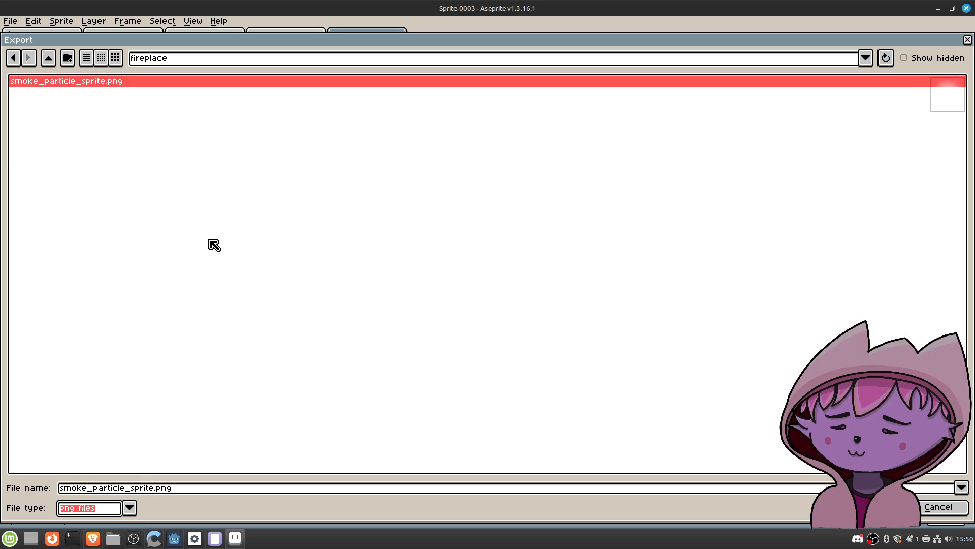
pyautogui.click(164, 60)
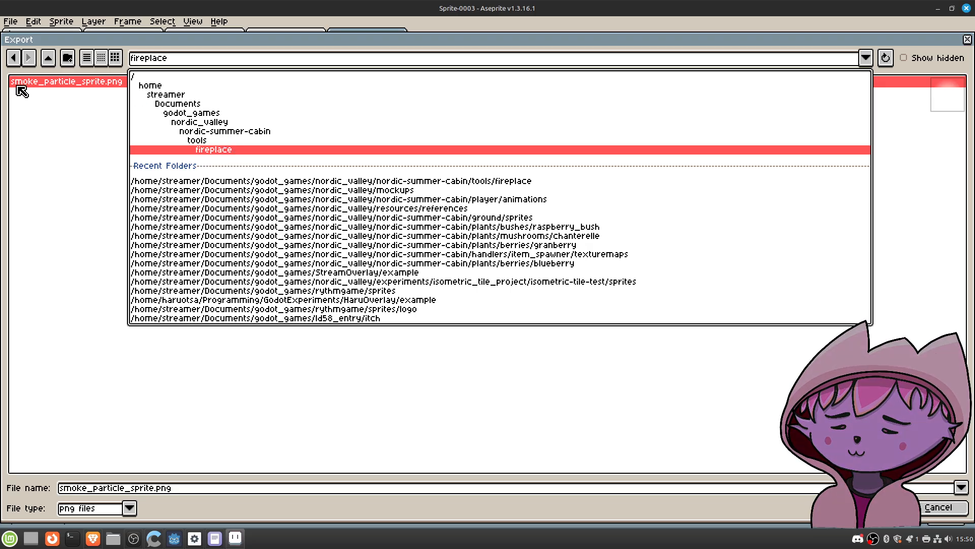
pyautogui.click(337, 338)
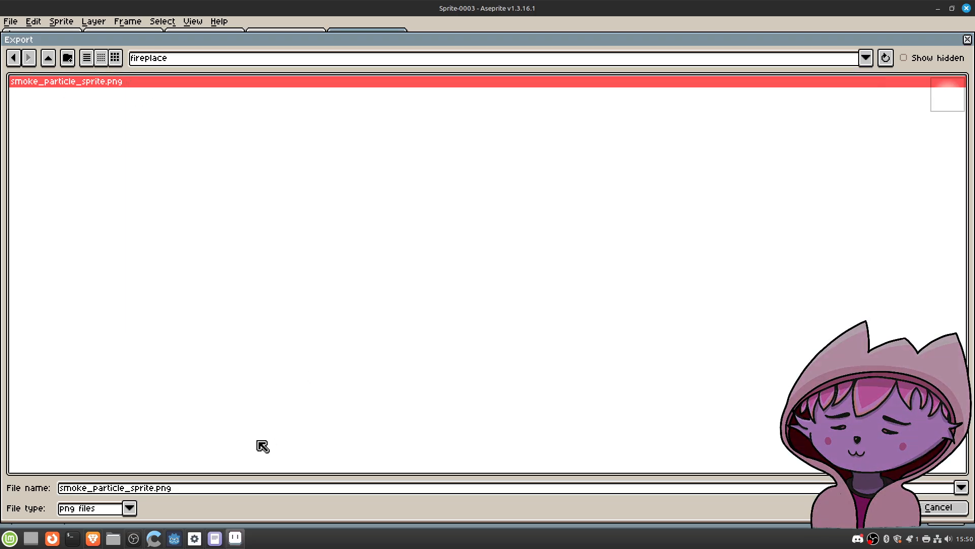
# Step: Switch to Godot and check where the fireplace folder sits in the project's folder tree
pyautogui.click(195, 539)
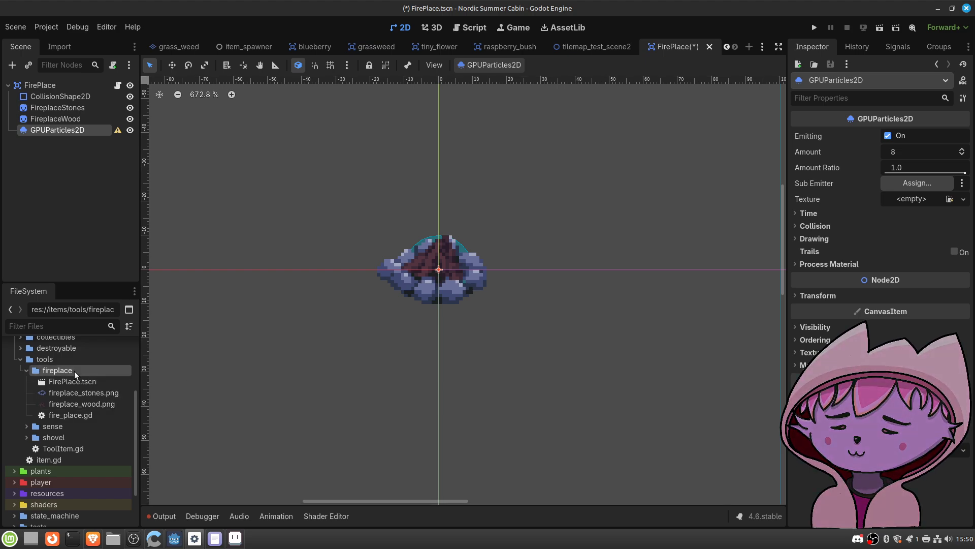
pyautogui.scroll(4, 74, 371)
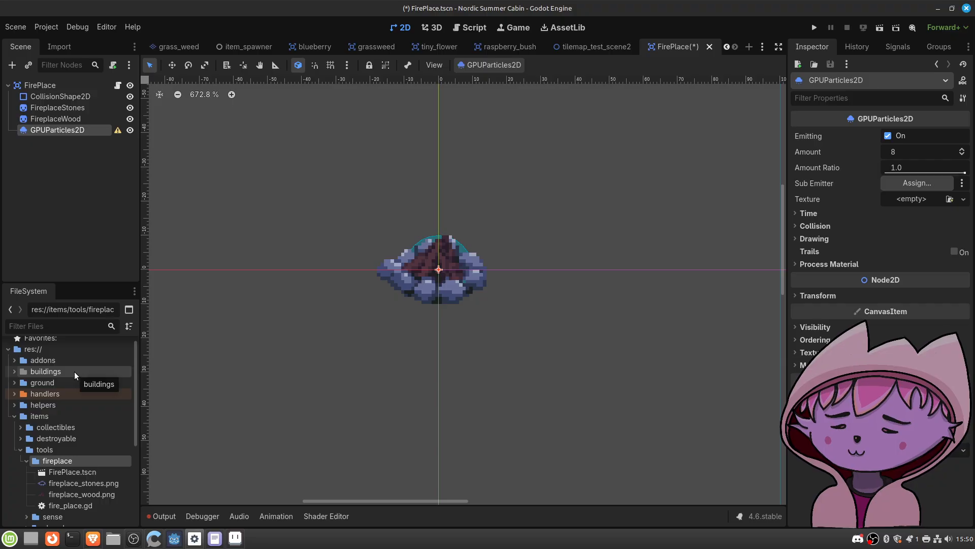
pyautogui.scroll(-2, 74, 370)
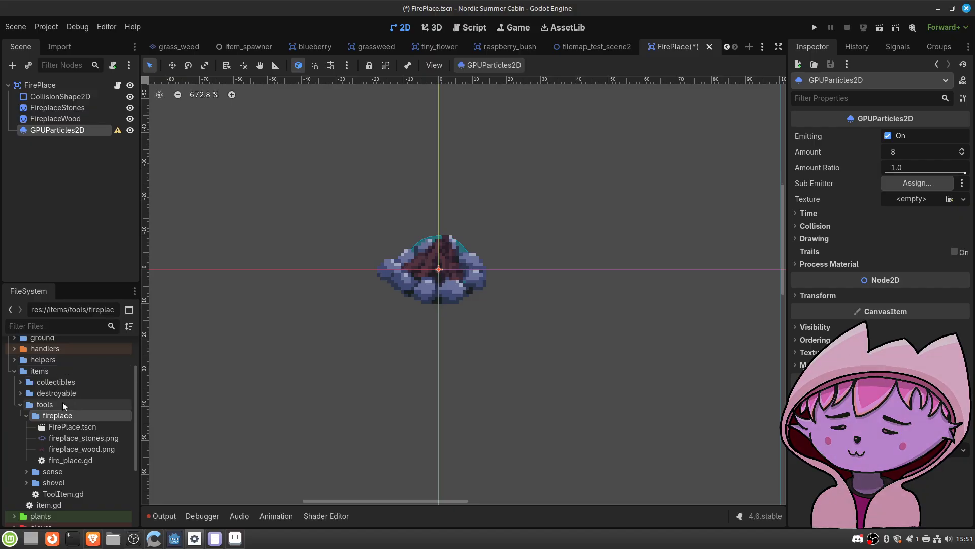
# Step: Switch to Aseprite and export smoke_particle_sprite.png into the nordic-summer-cabin/items/tools/fireplace folder
pyautogui.click(241, 543)
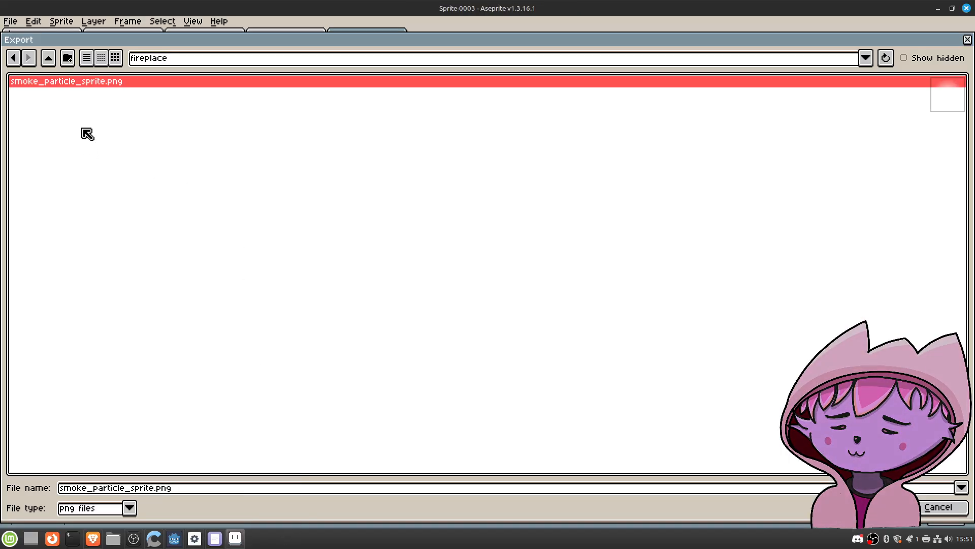
pyautogui.click(186, 62)
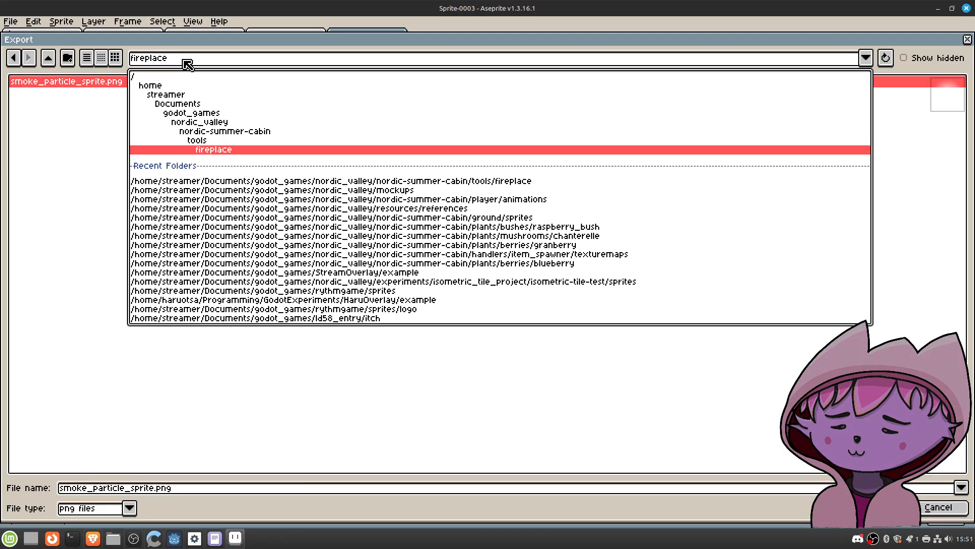
pyautogui.click(228, 132)
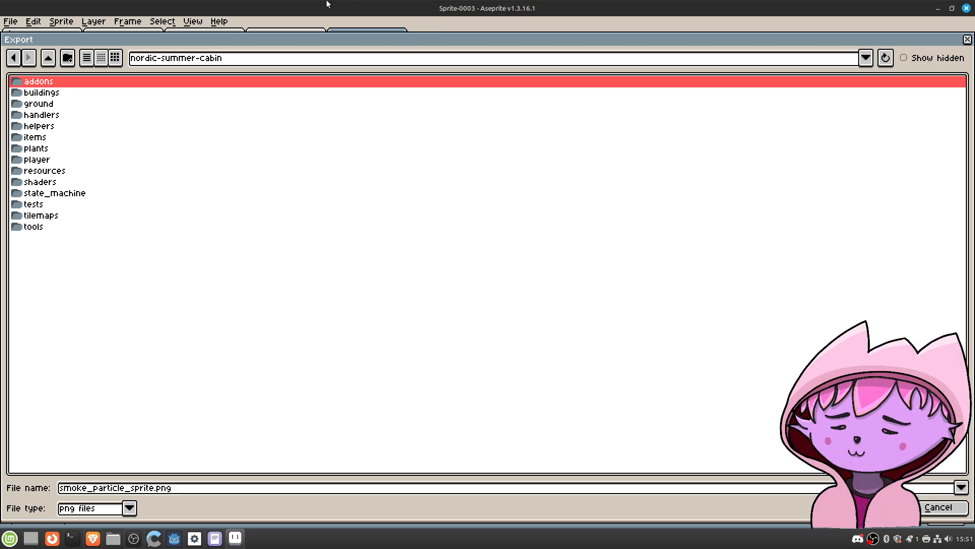
pyautogui.doubleClick(70, 139)
pyautogui.doubleClick(68, 103)
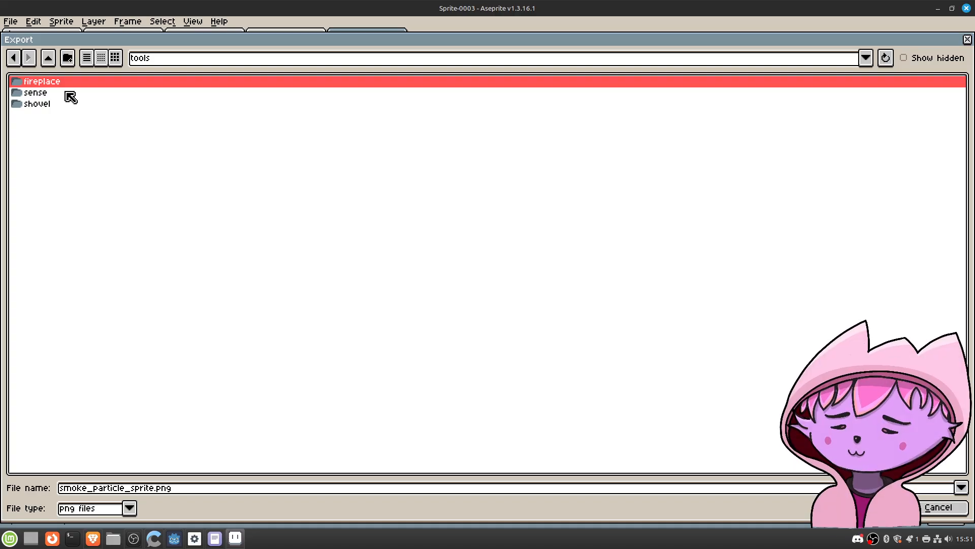
pyautogui.doubleClick(63, 85)
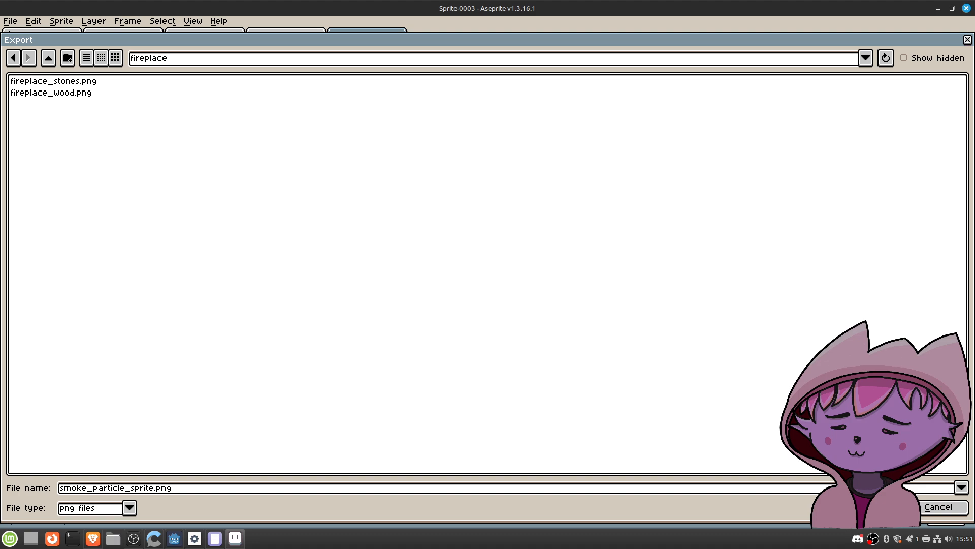
pyautogui.press('Return')
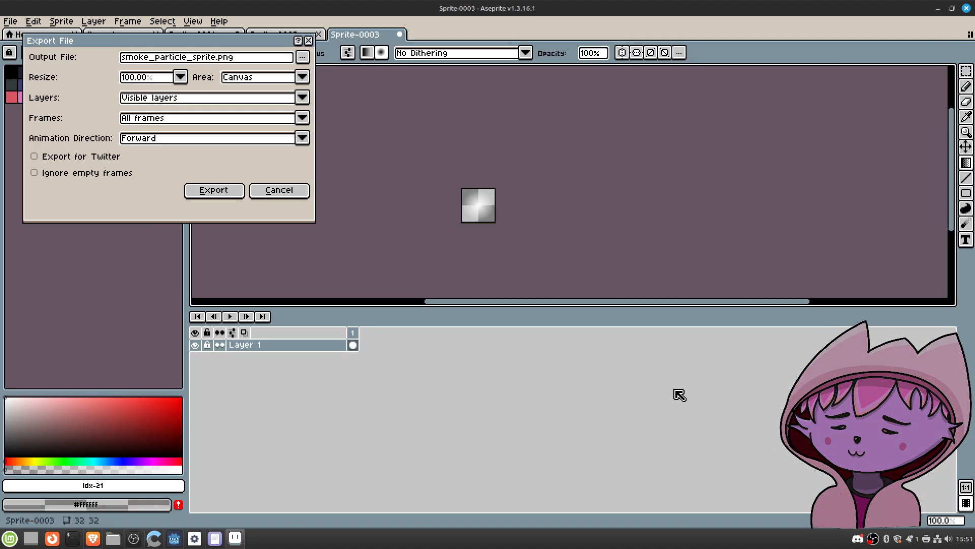
pyautogui.click(214, 191)
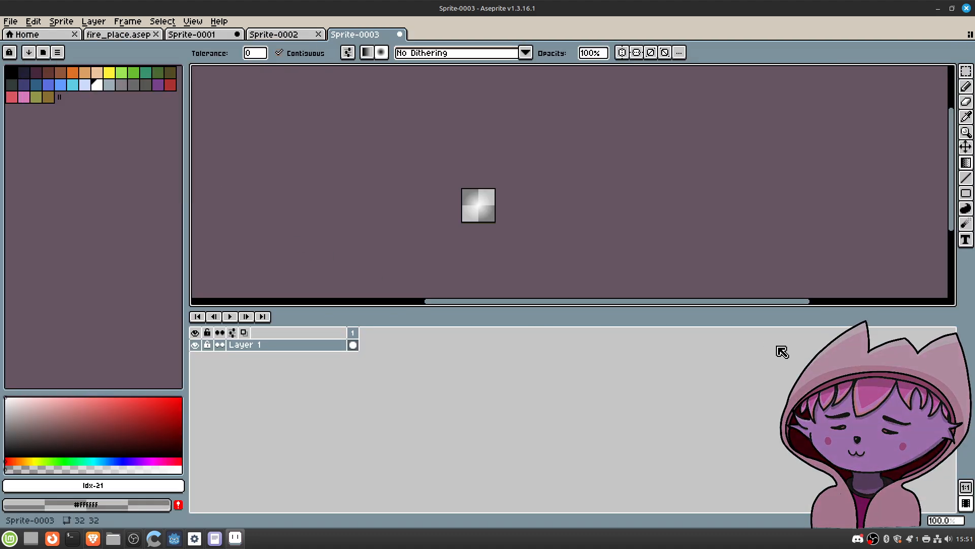
# Step: Open a new Brave browser window
pyautogui.rightClick(93, 538)
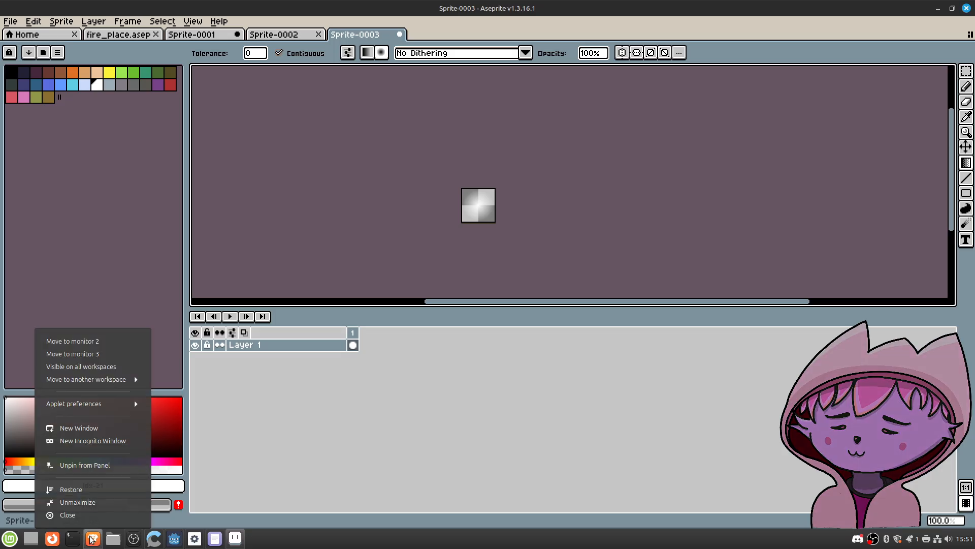
pyautogui.click(78, 430)
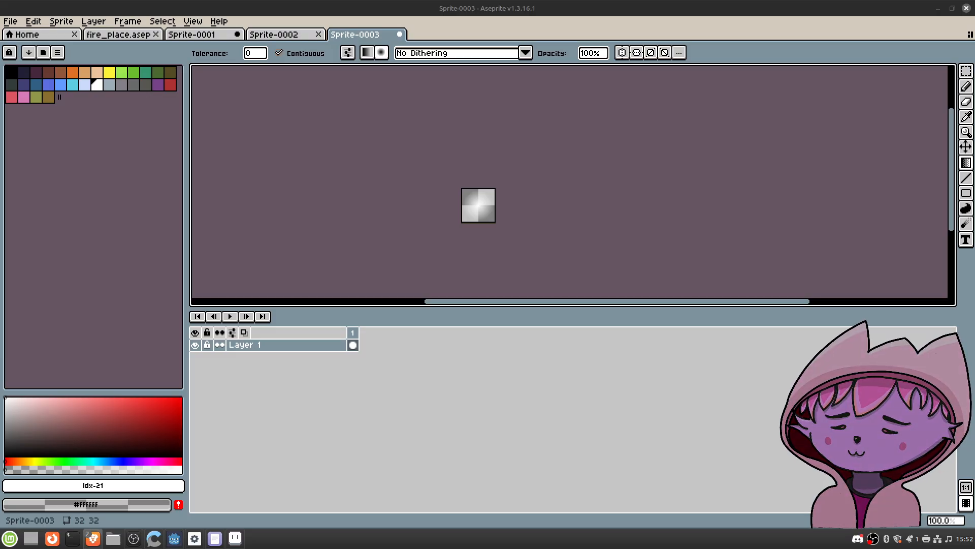
pyautogui.click(133, 538)
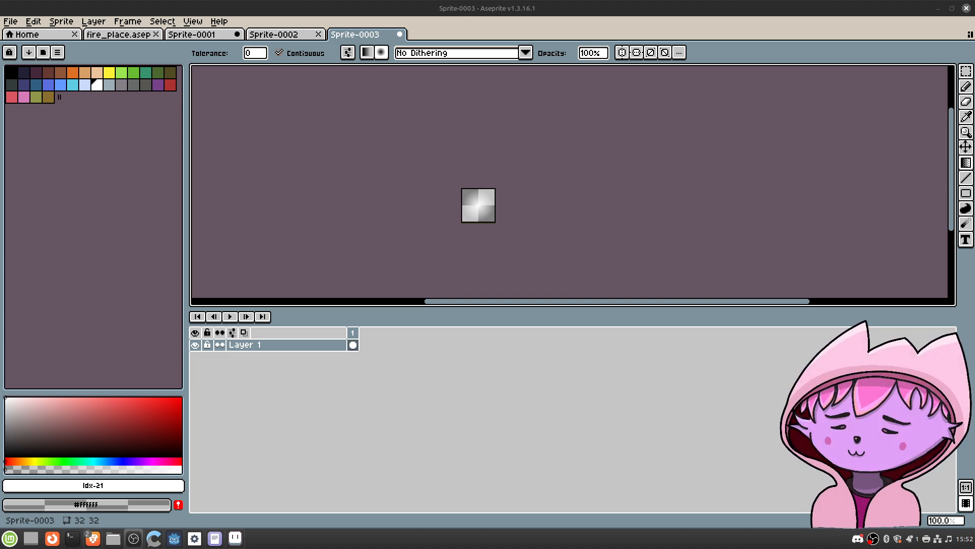
# Step: Switch to Godot and assign smoke_particle_sprite.png as the texture of the GPUParticles2D node
pyautogui.hotkey('alt', 'Tab')
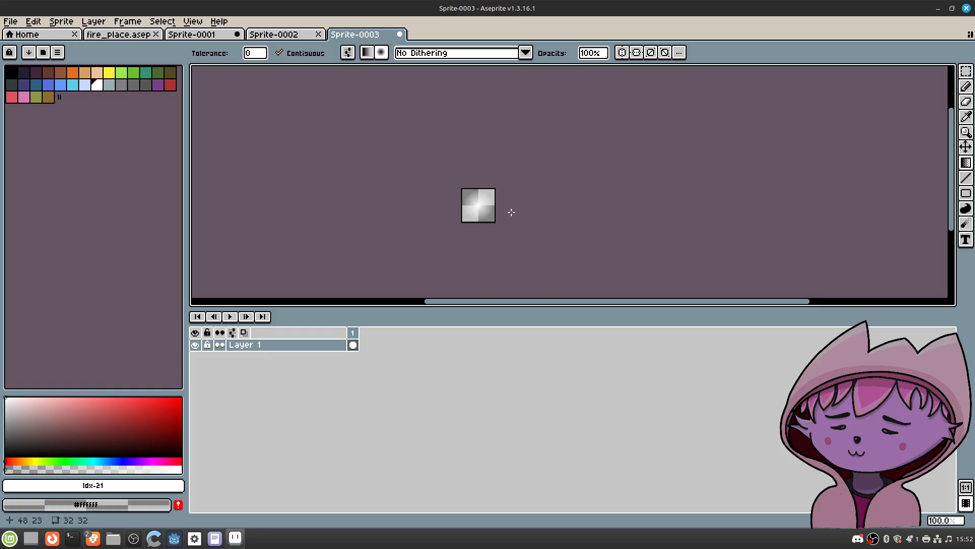
pyautogui.moveTo(174, 538)
pyautogui.click(196, 514)
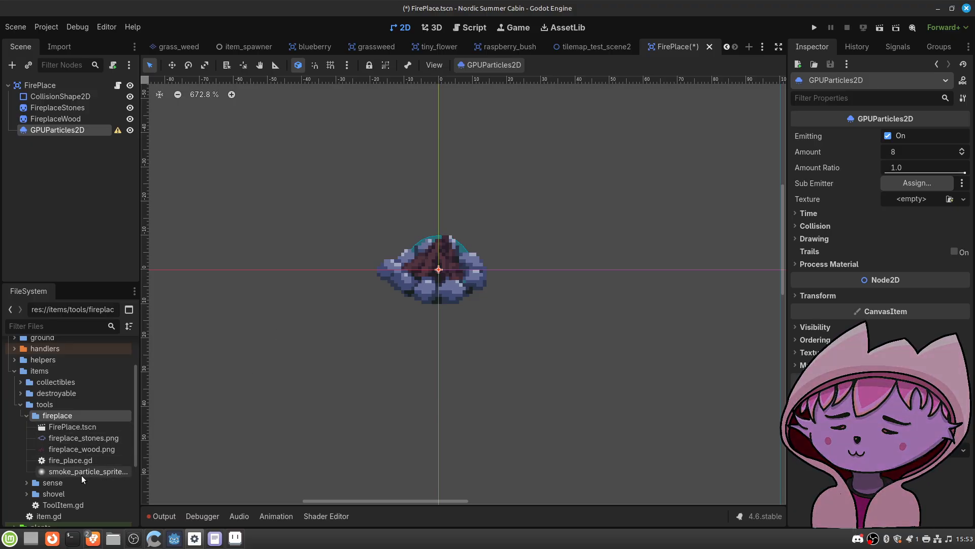
pyautogui.moveTo(82, 476)
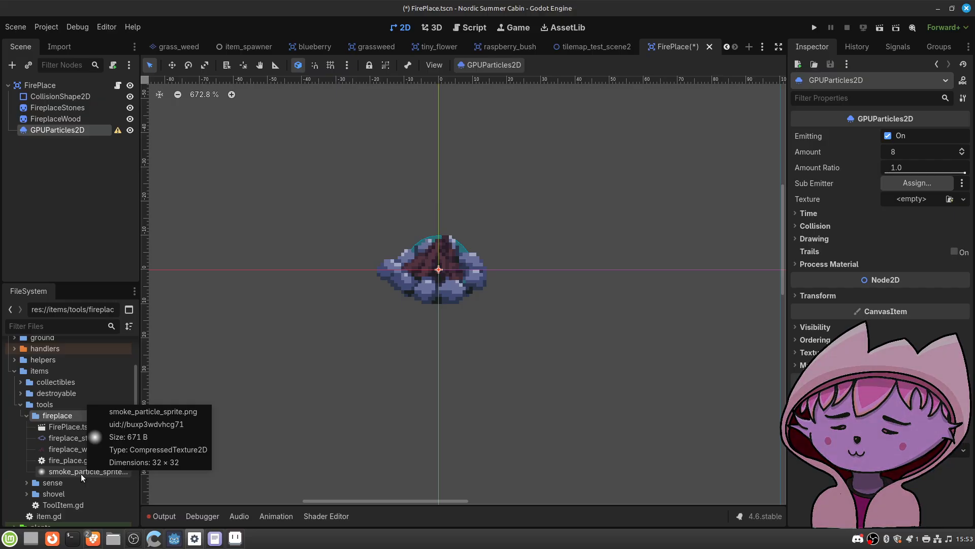
pyautogui.moveTo(65, 474); pyautogui.dragTo(913, 201)
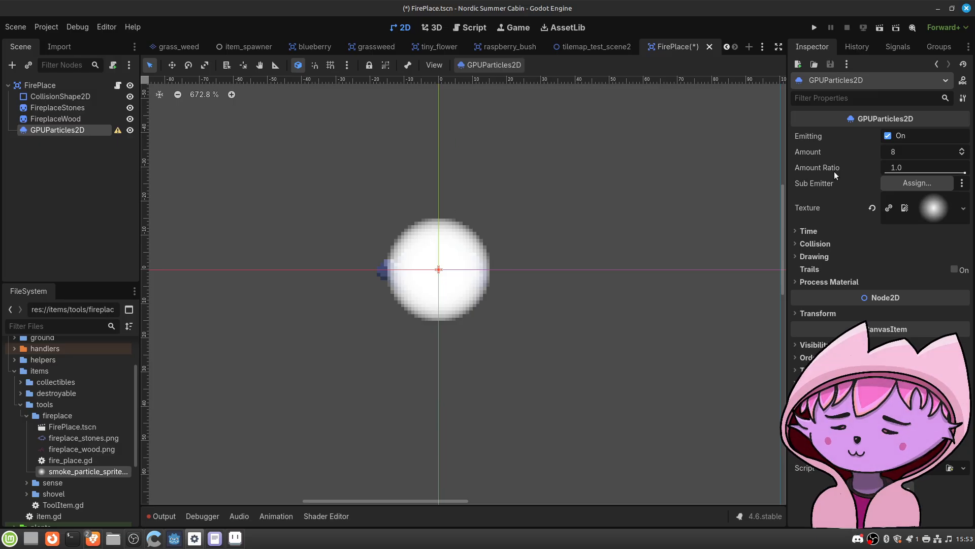
# Step: Give the GPUParticles2D node a new ParticleProcessMaterial as its process material
pyautogui.click(816, 283)
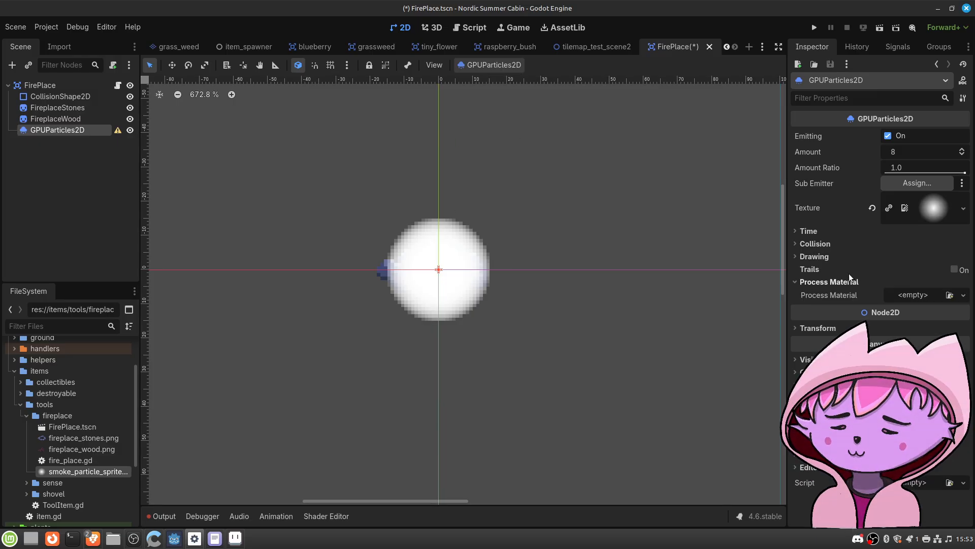
pyautogui.click(922, 295)
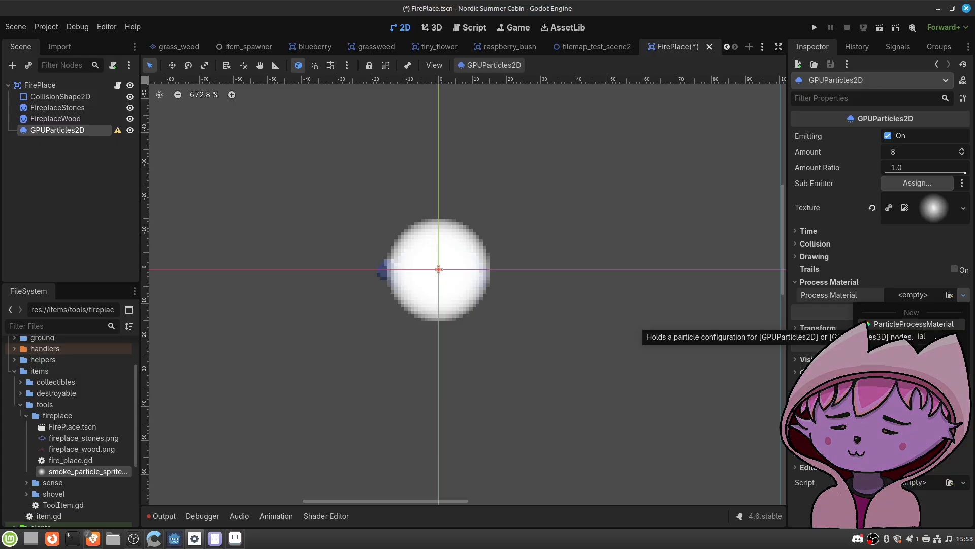
pyautogui.click(932, 324)
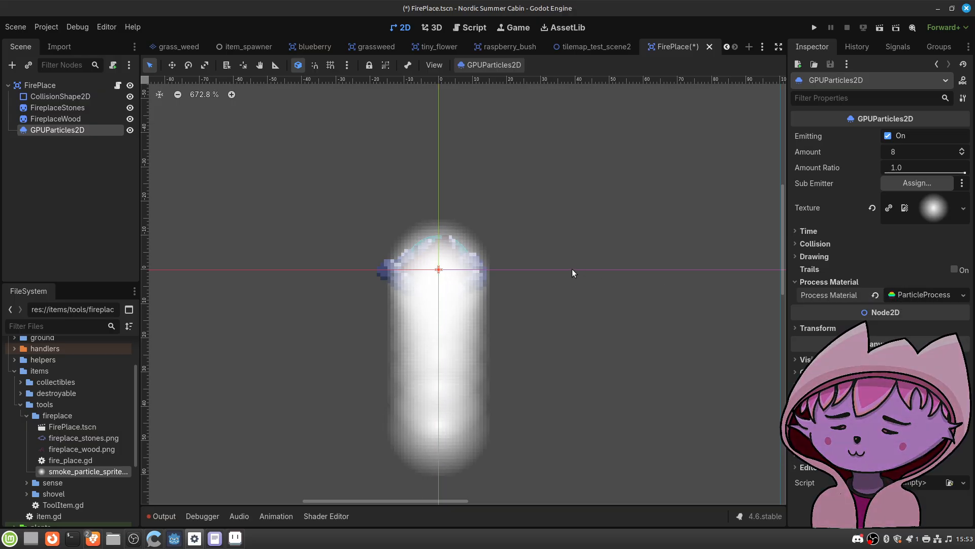
pyautogui.moveTo(530, 322); pyautogui.dragTo(529, 273, button='middle')
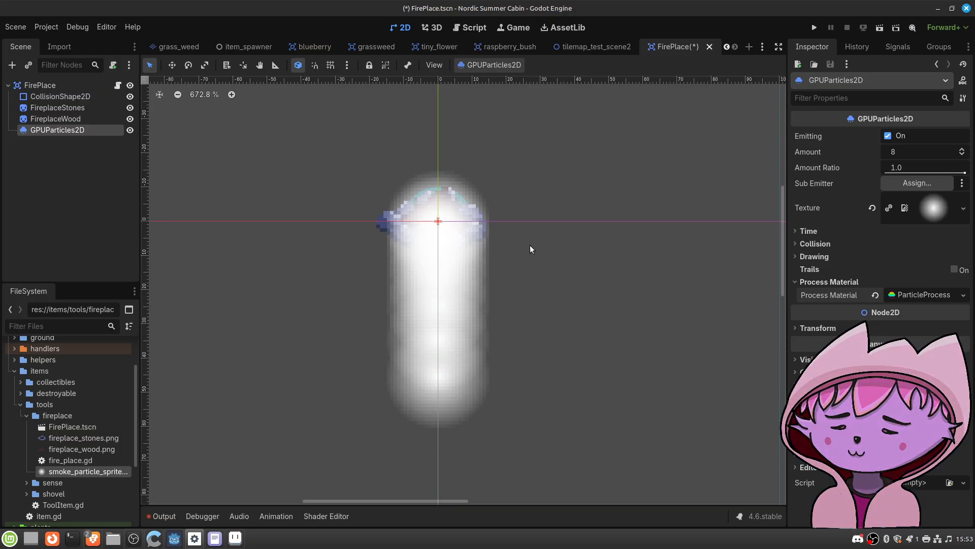
# Step: Open the process material's acceleration settings and set its Y gravity to -20 so the smoke rises
pyautogui.click(935, 295)
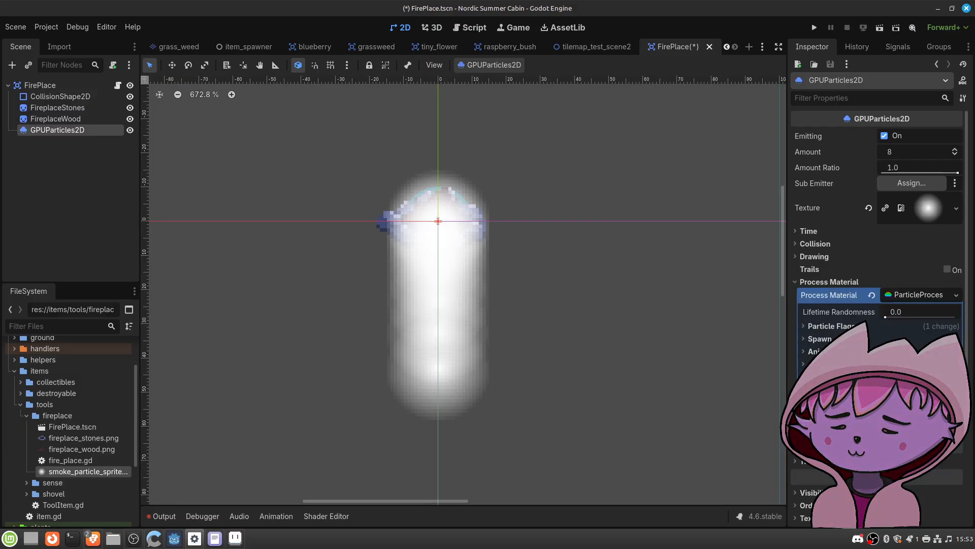
pyautogui.click(833, 364)
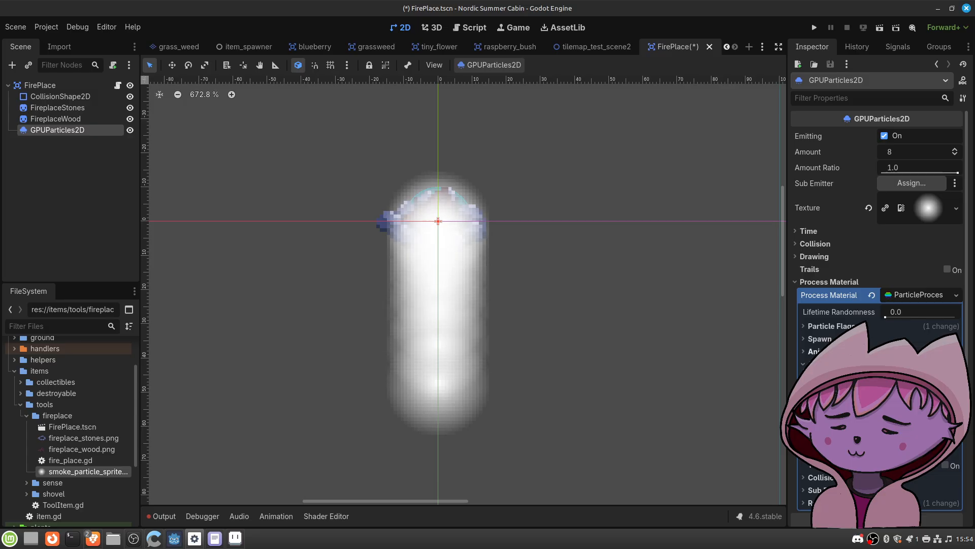
pyautogui.click(833, 389)
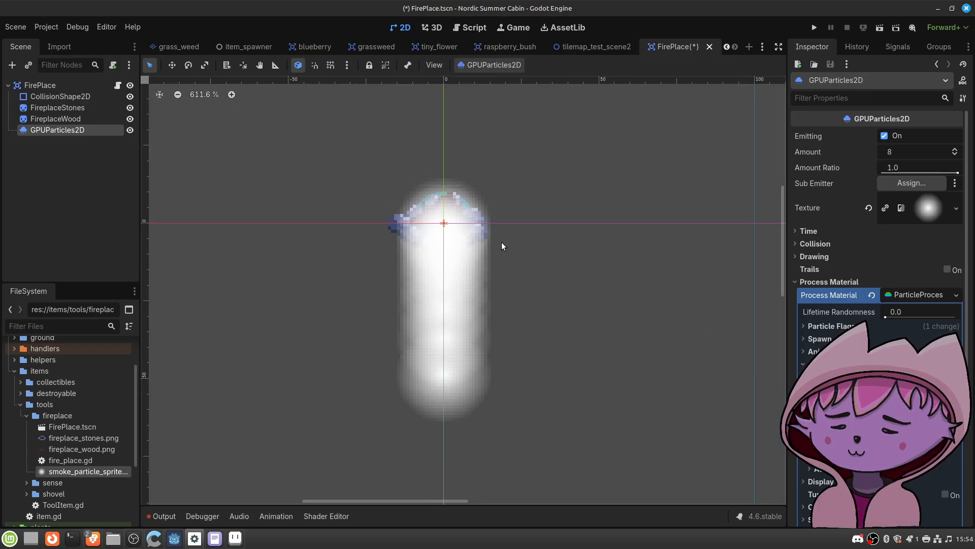
pyautogui.scroll(-4, 501, 246)
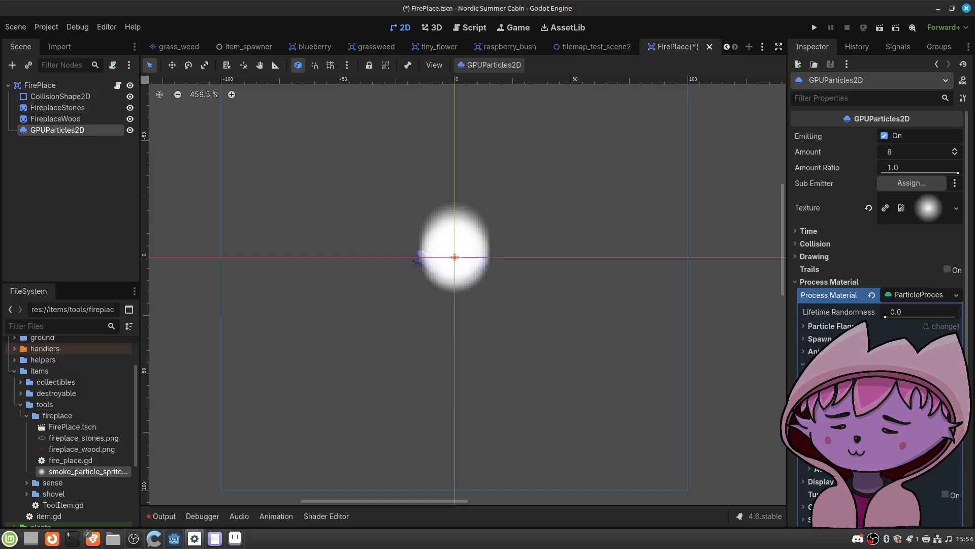
# Step: Set the particles' lifetime to 7 seconds and check how far the smoke column rises above the fireplace
pyautogui.click(826, 233)
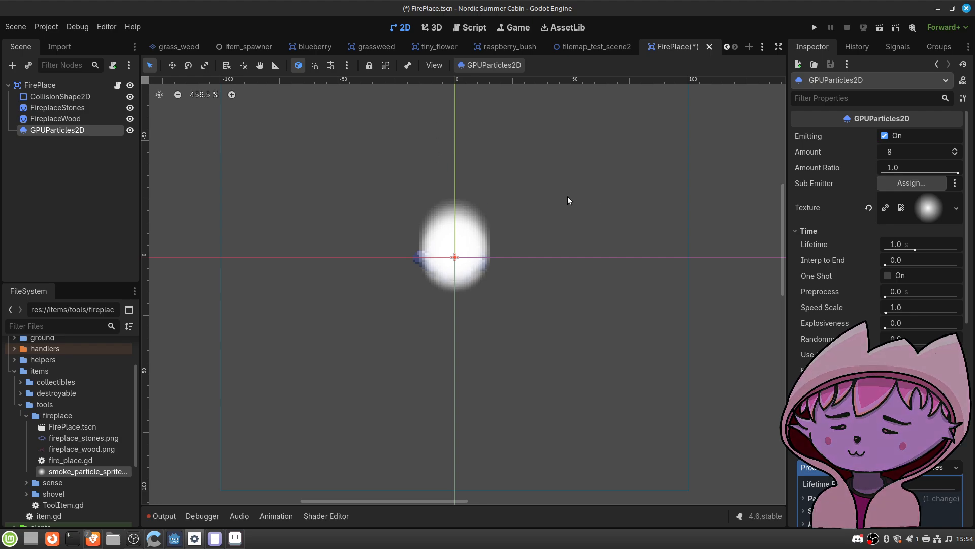
pyautogui.click(896, 244)
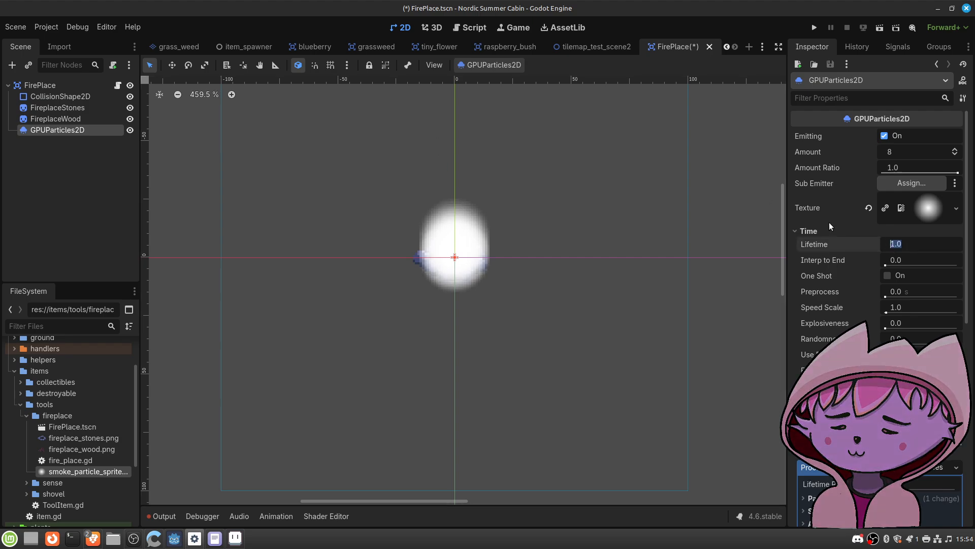
pyautogui.write('7.0')
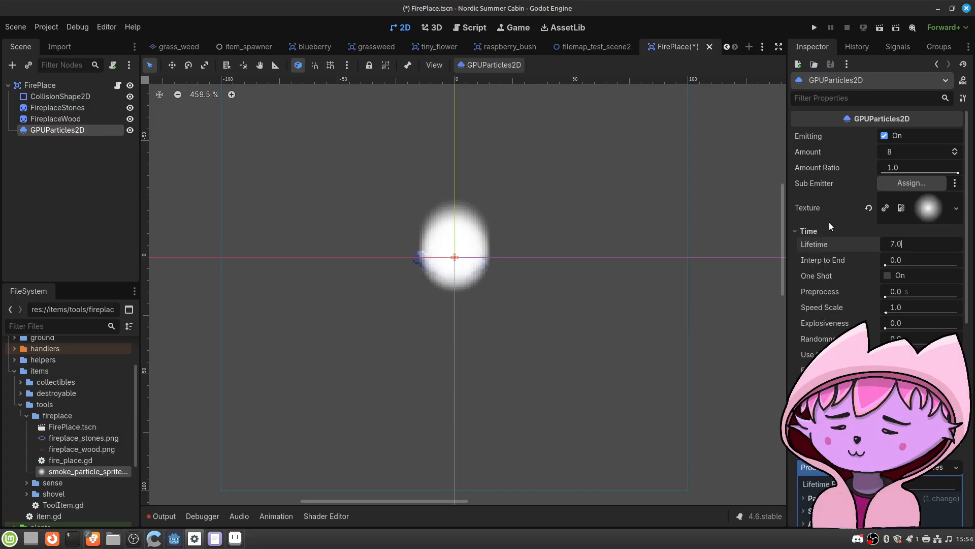
pyautogui.press('Return')
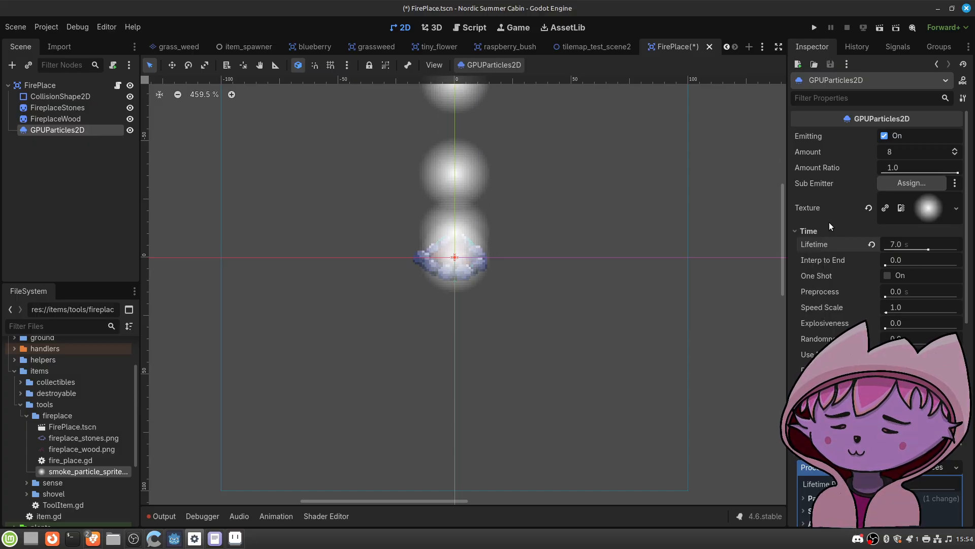
pyautogui.scroll(-2, 502, 163)
pyautogui.scroll(-6, 502, 163)
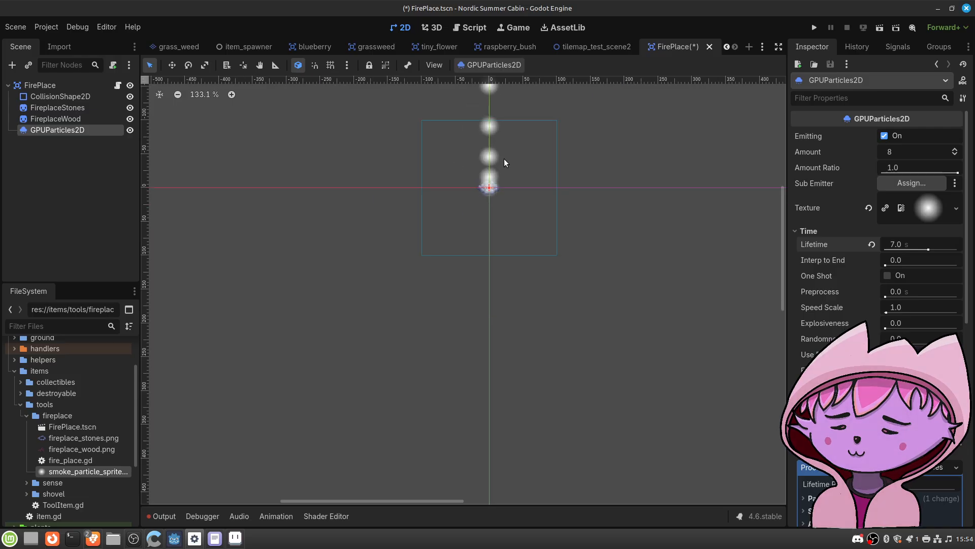
pyautogui.moveTo(506, 148); pyautogui.dragTo(514, 191, button='middle')
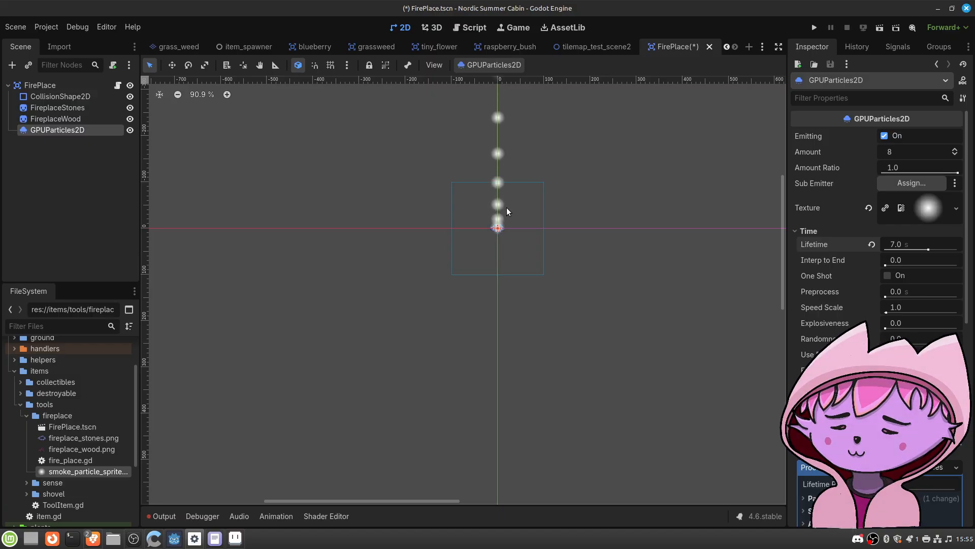
pyautogui.scroll(8, 501, 219)
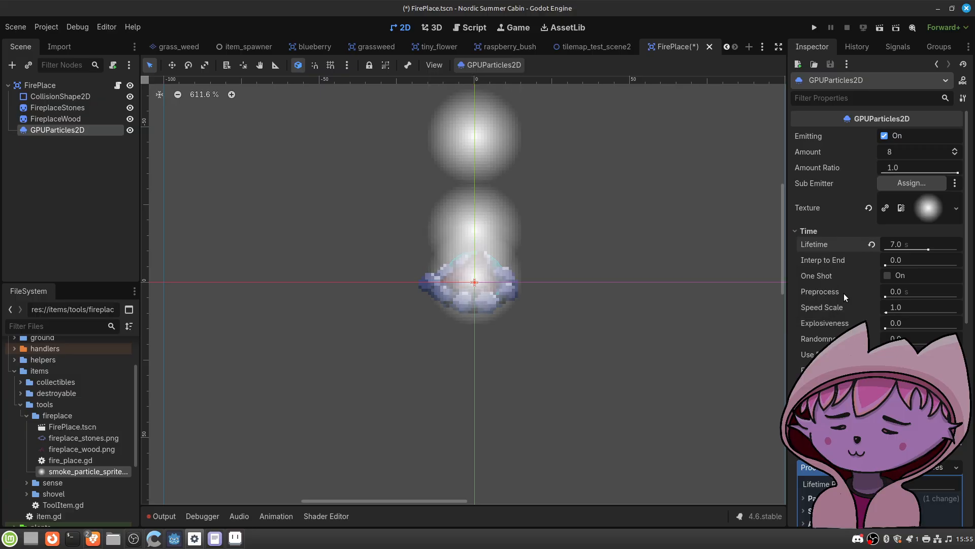
# Step: Add a new CurveTexture as the scale curve in the process material's display settings and open its curve for editing
pyautogui.scroll(-5, 837, 293)
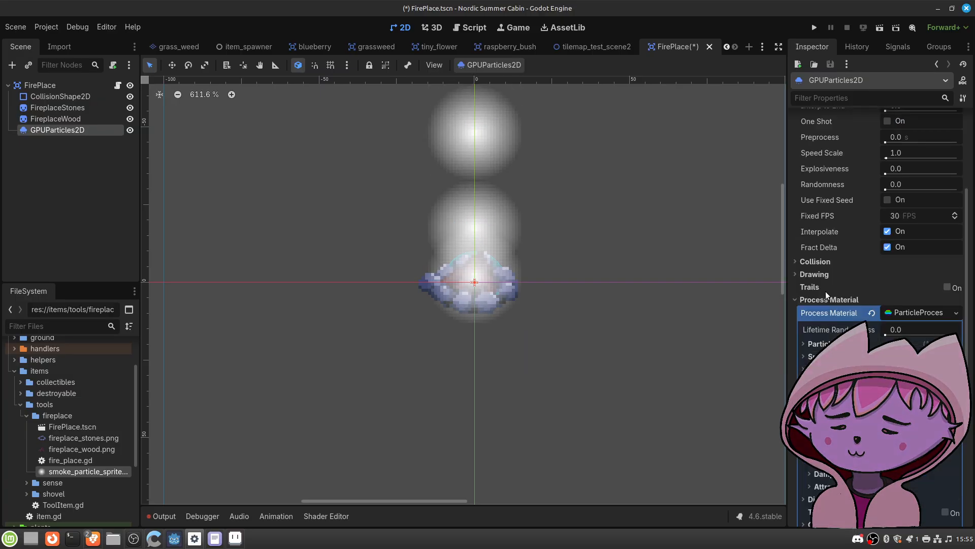
pyautogui.scroll(-3, 822, 290)
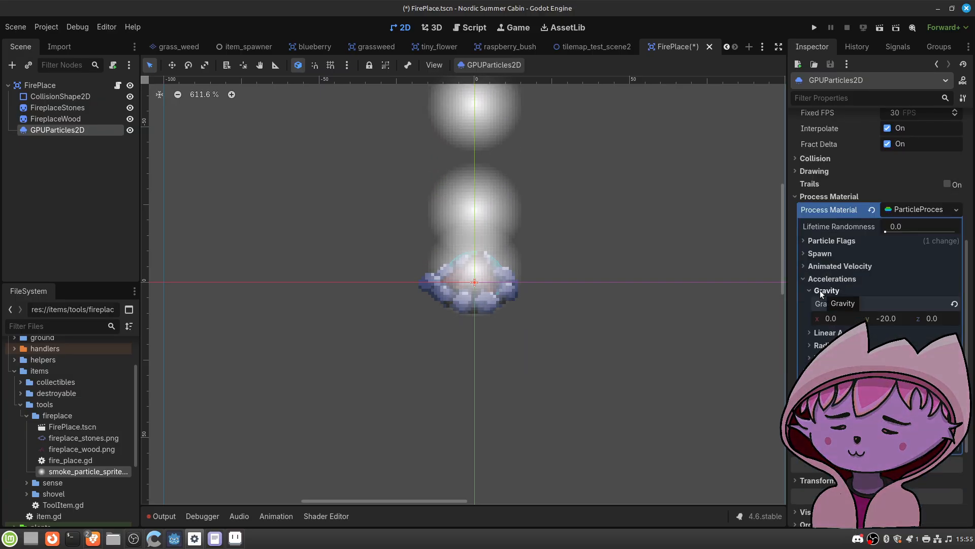
pyautogui.scroll(-4, 820, 290)
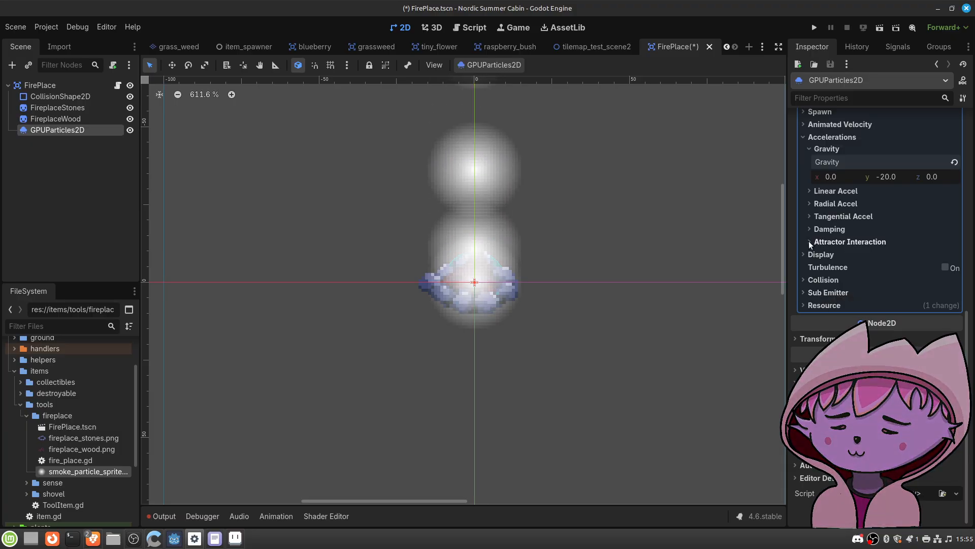
pyautogui.click(804, 252)
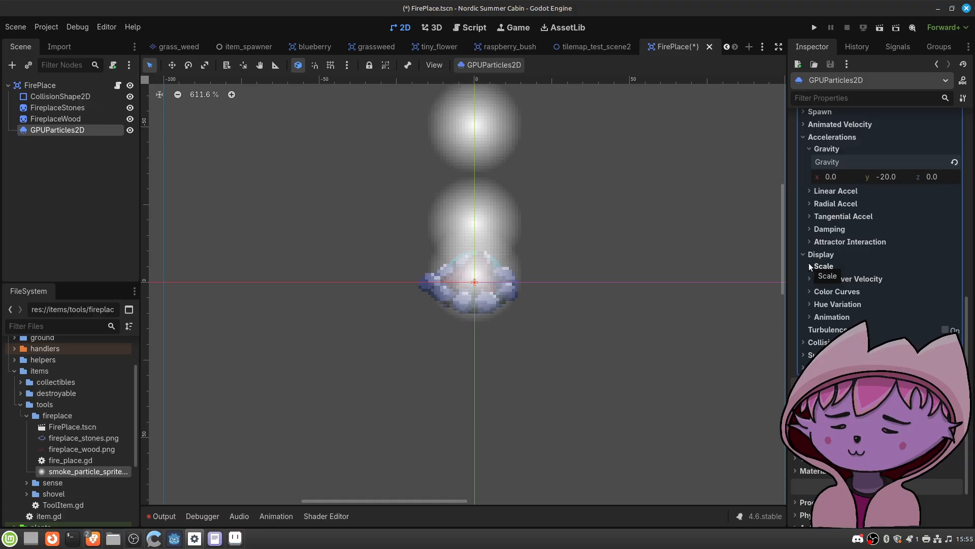
pyautogui.click(809, 264)
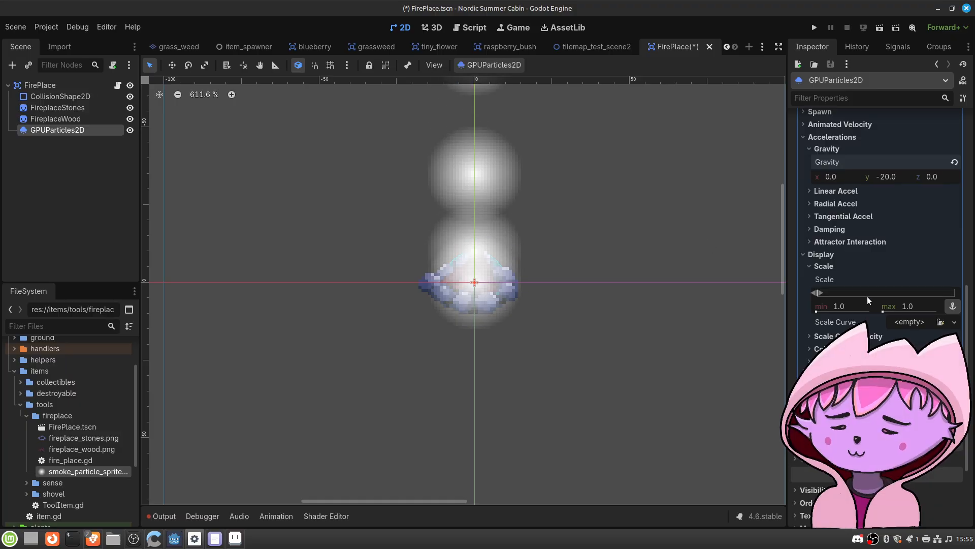
pyautogui.click(907, 321)
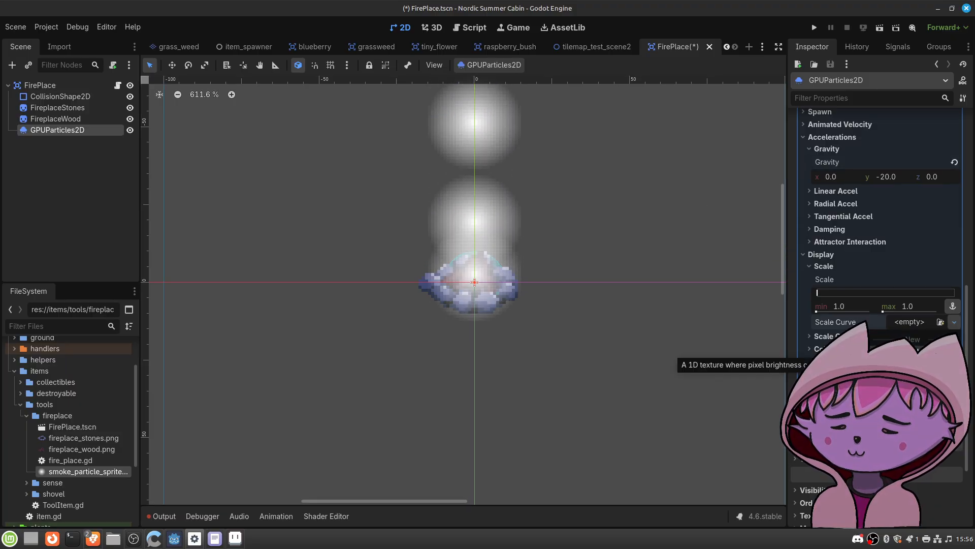
pyautogui.click(914, 339)
pyautogui.click(928, 321)
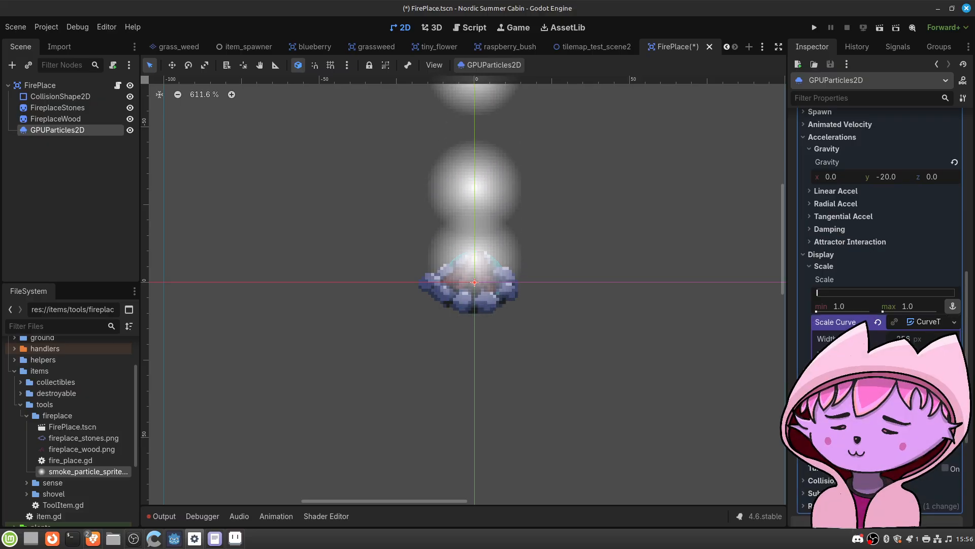
pyautogui.click(924, 374)
# Step: Shape the scale curve to start at (0.00, 0.00), rise through about (0.15, 0.42) and end at about (0.80, 0.00)
pyautogui.scroll(-3, 878, 305)
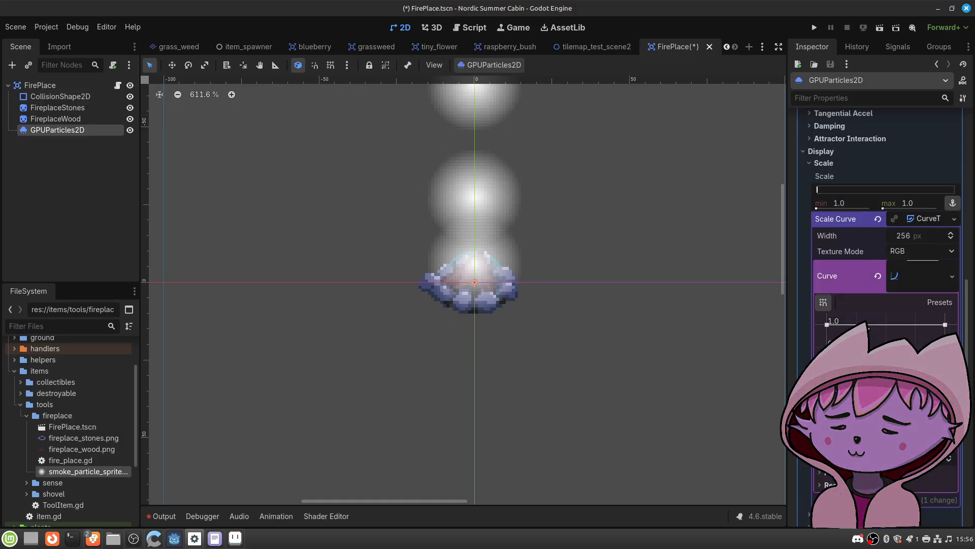
pyautogui.moveTo(827, 325); pyautogui.dragTo(827, 449)
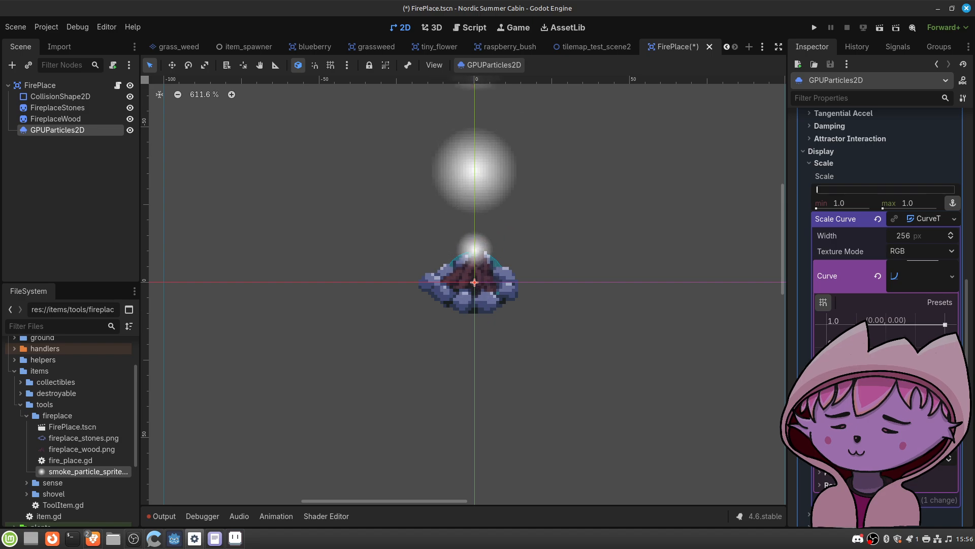
pyautogui.moveTo(862, 324); pyautogui.dragTo(843, 353)
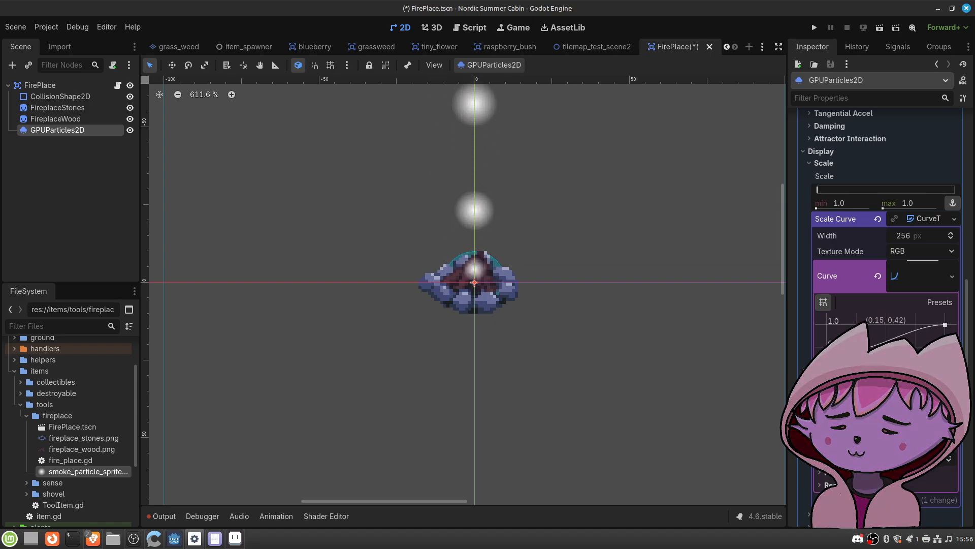
pyautogui.click(945, 325)
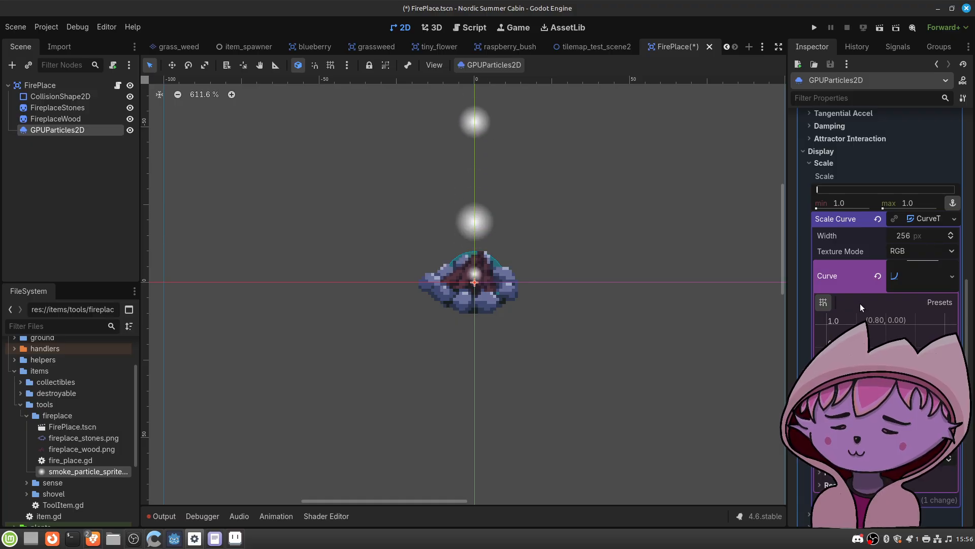
# Step: Set the process material's Y gravity to -10 and expand the linear acceleration settings
pyautogui.scroll(5, 852, 279)
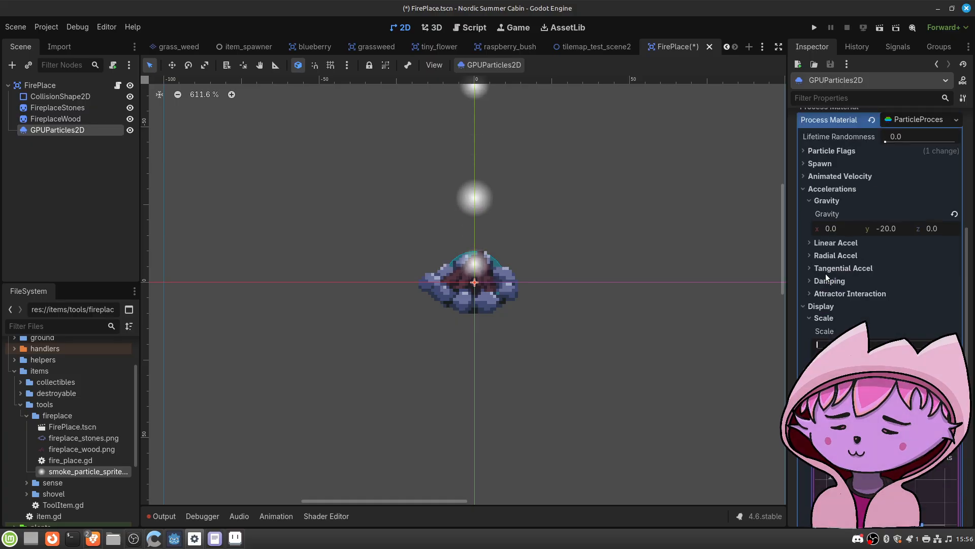
pyautogui.click(882, 229)
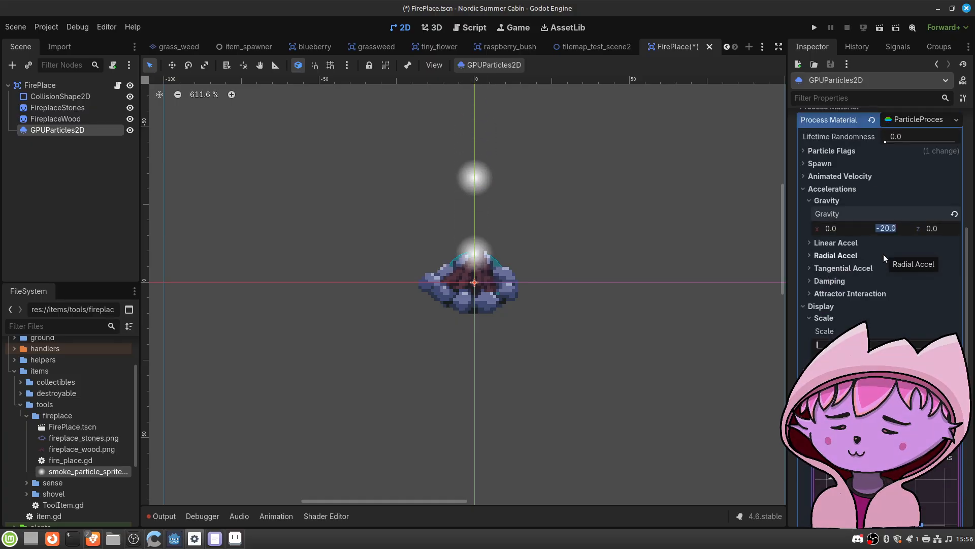
pyautogui.write('-10')
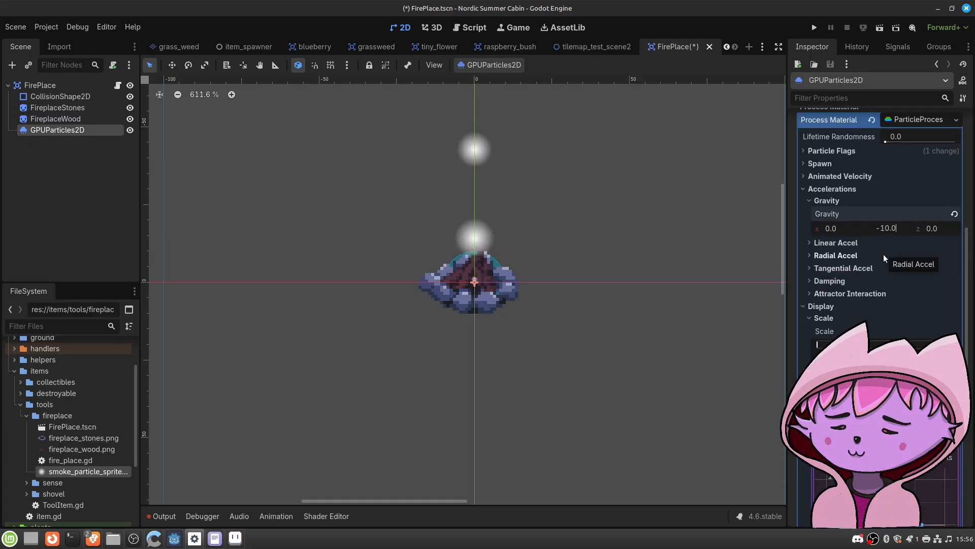
pyautogui.press('Return')
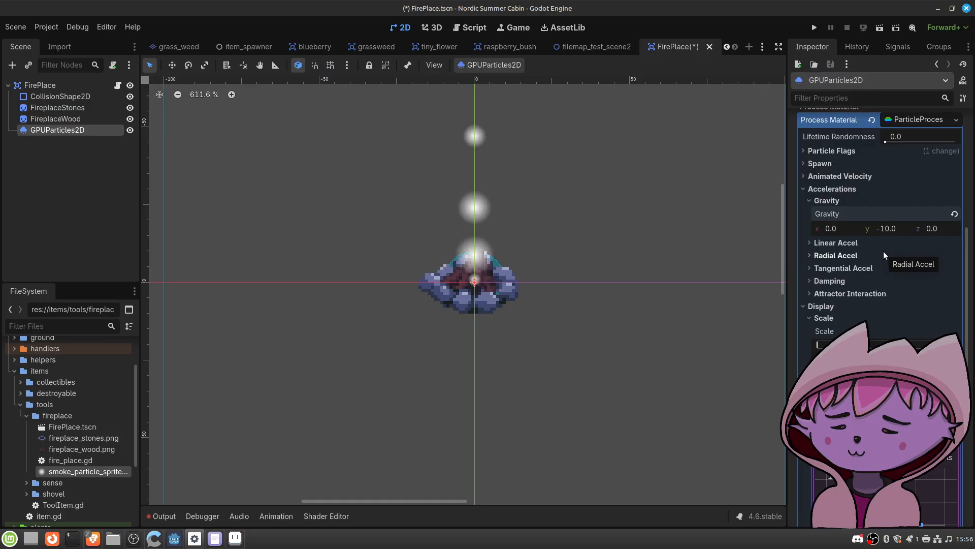
pyautogui.click(836, 243)
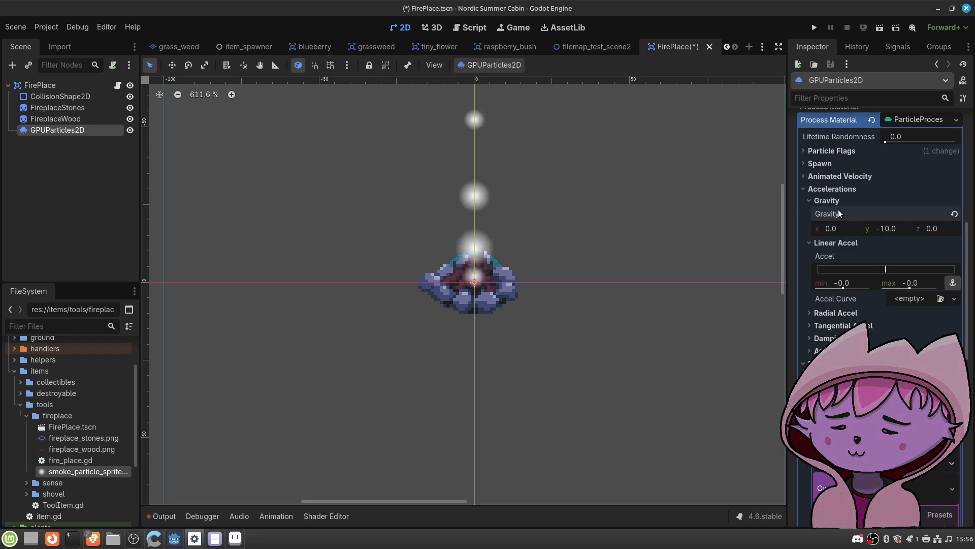
# Step: Set the process material's Y gravity to 0
pyautogui.click(885, 228)
pyautogui.write('0.0')
pyautogui.press('Return')
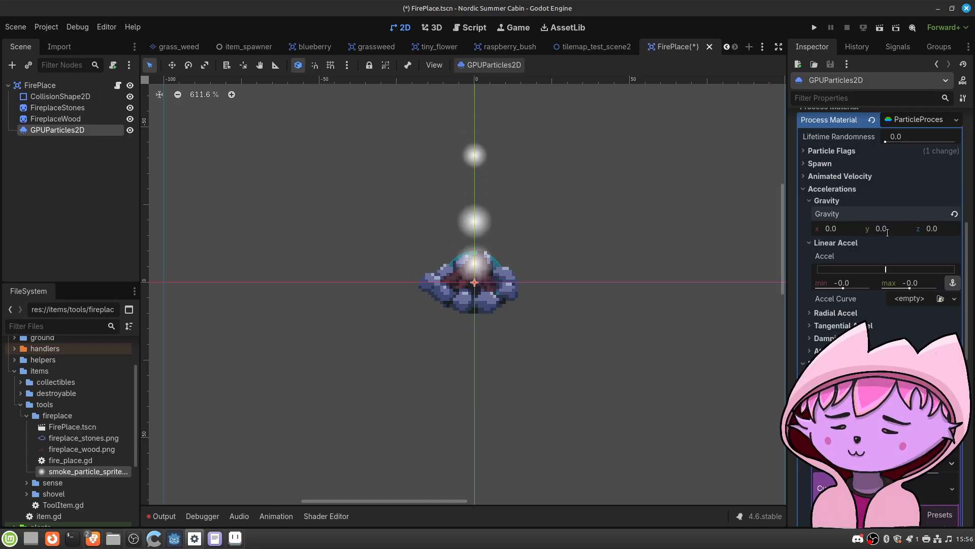
# Step: Try a linear acceleration with a minimum of -20 and a maximum of -10 for the smoke particles
pyautogui.click(848, 277)
pyautogui.write('-0.08')
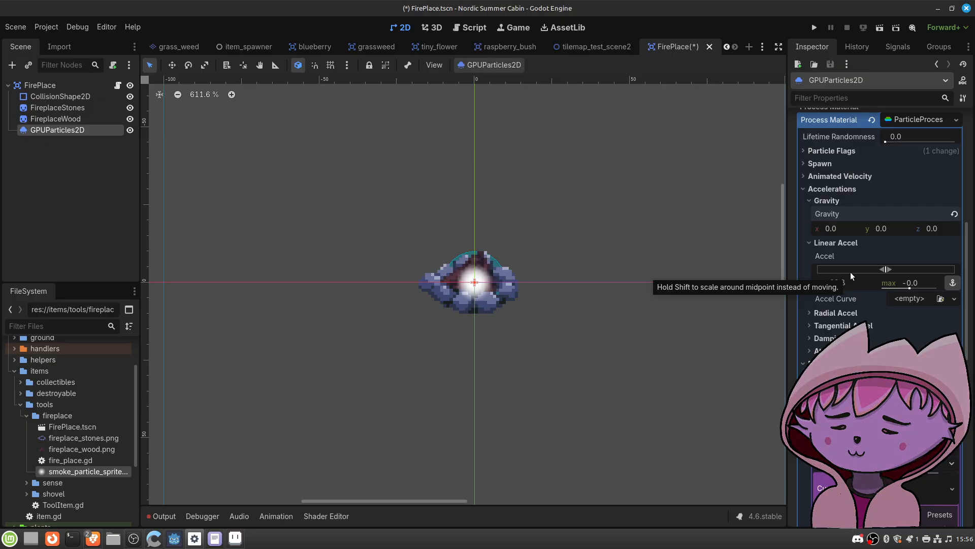
pyautogui.press('BackSpace')
pyautogui.press('BackSpace')
pyautogui.press('BackSpace')
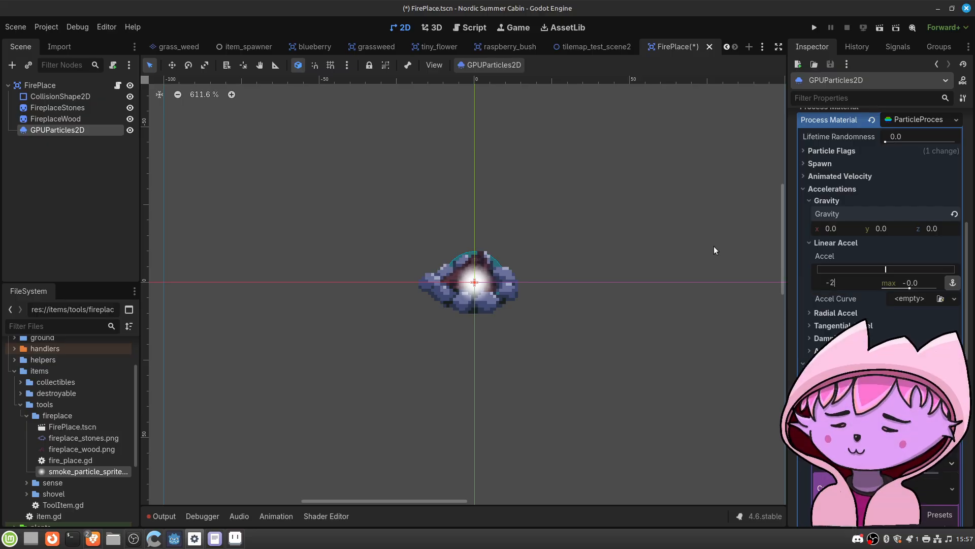
pyautogui.write('0')
pyautogui.press('Tab')
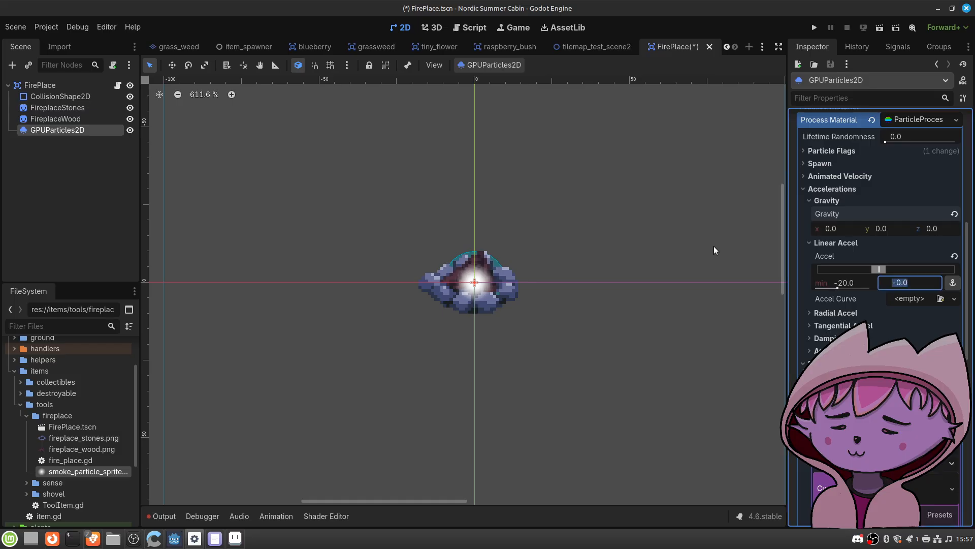
pyautogui.write('-10')
pyautogui.press('Return')
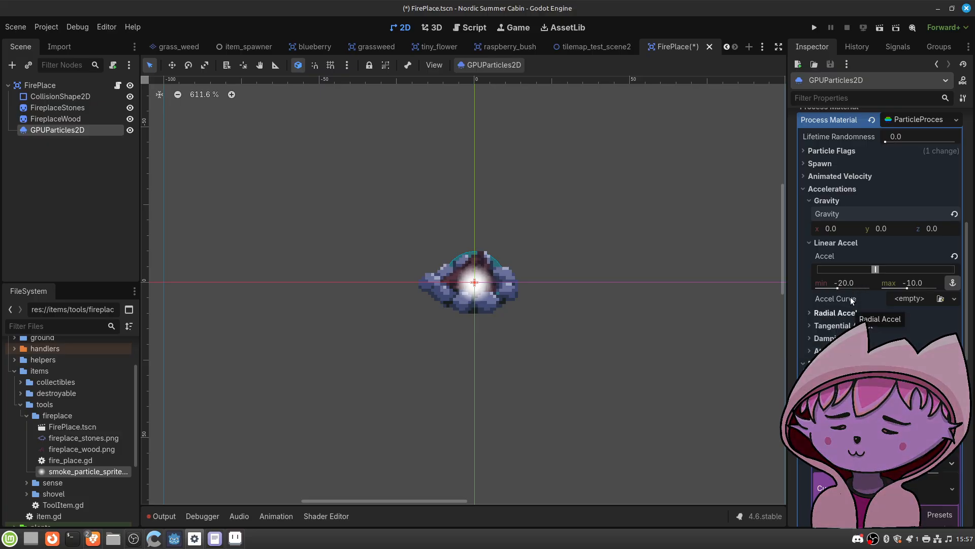
# Step: Expand the process material's spawn velocity settings and set the emission direction to X 0, Y -1
pyautogui.scroll(3, 855, 287)
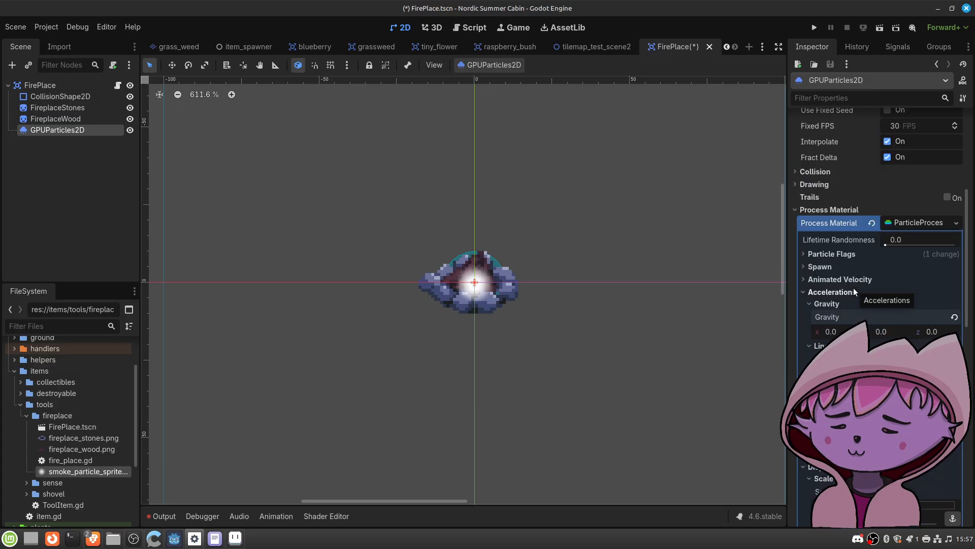
pyautogui.click(819, 267)
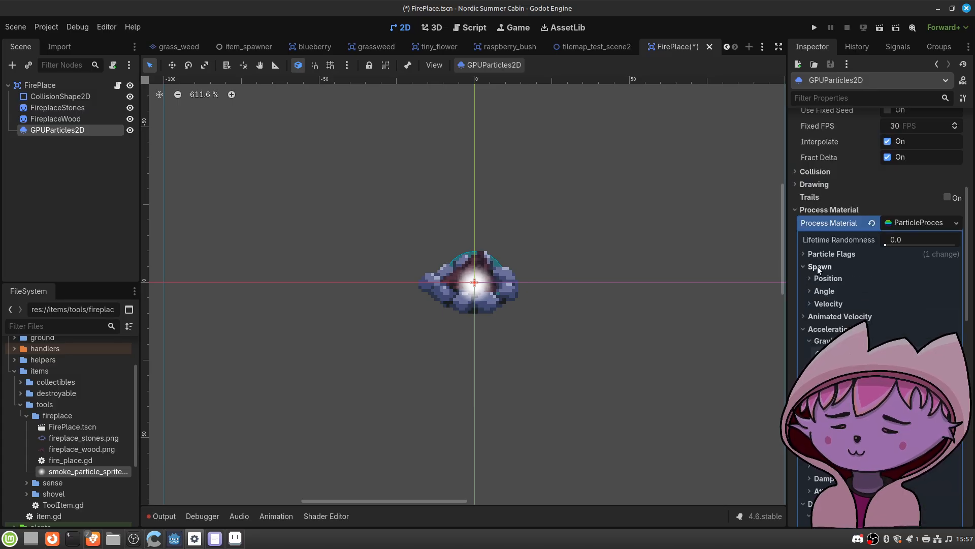
pyautogui.click(816, 303)
pyautogui.scroll(-2, 850, 285)
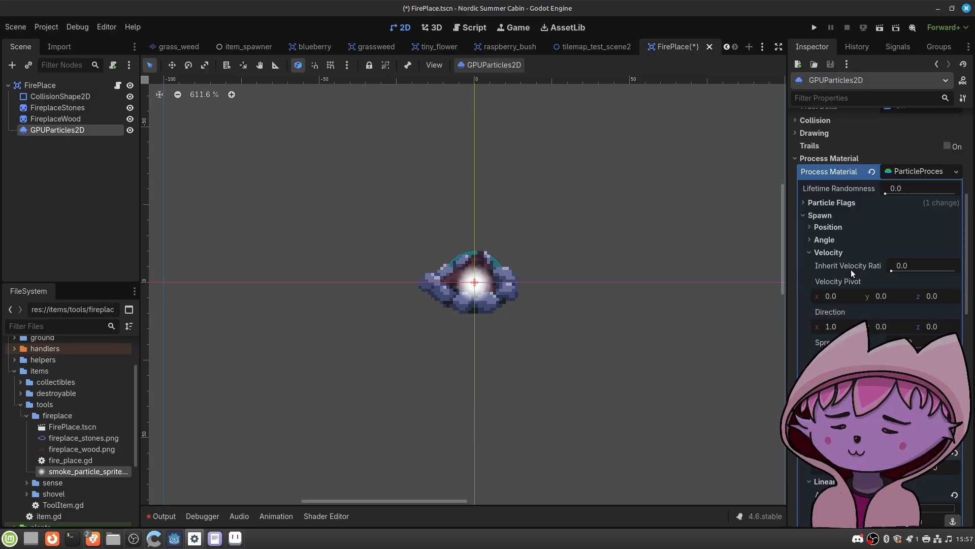
pyautogui.scroll(-3, 851, 269)
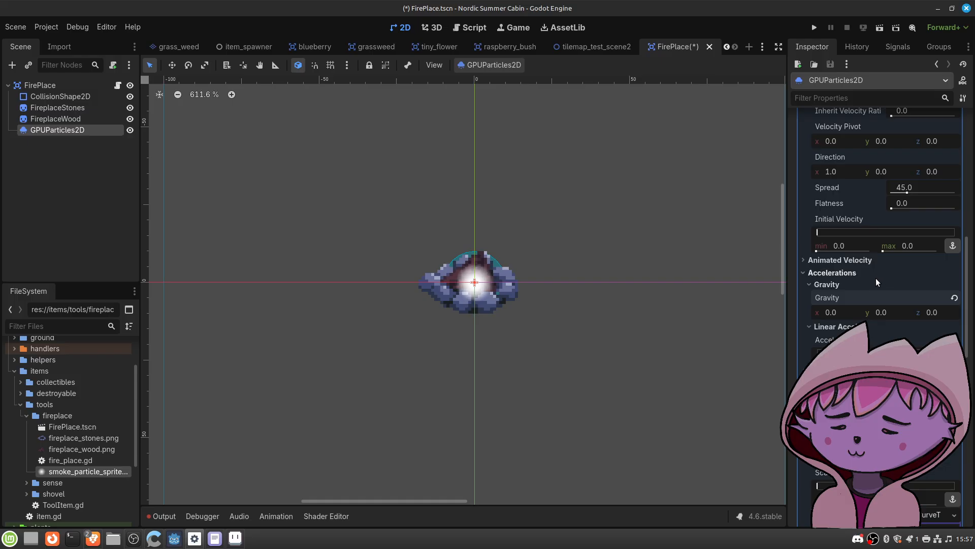
pyautogui.scroll(3, 875, 278)
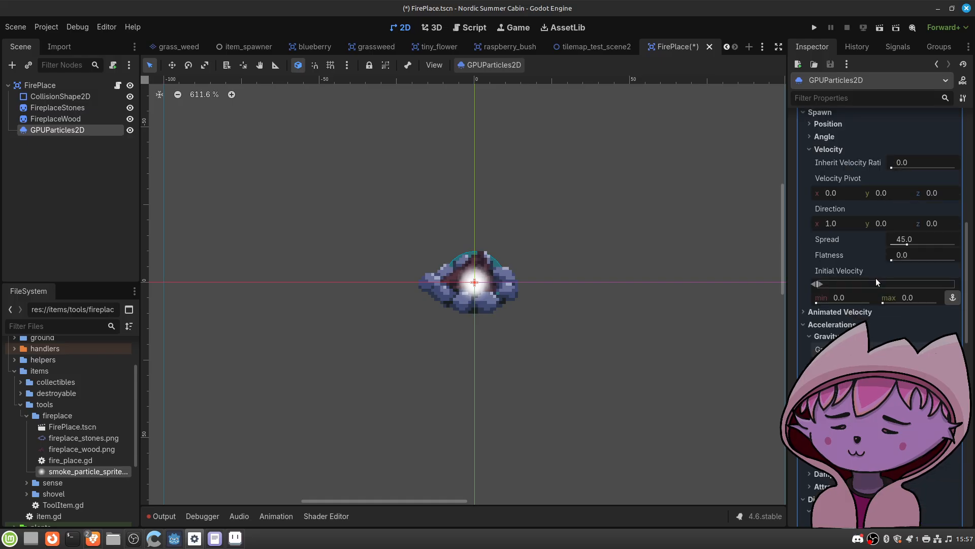
pyautogui.click(836, 224)
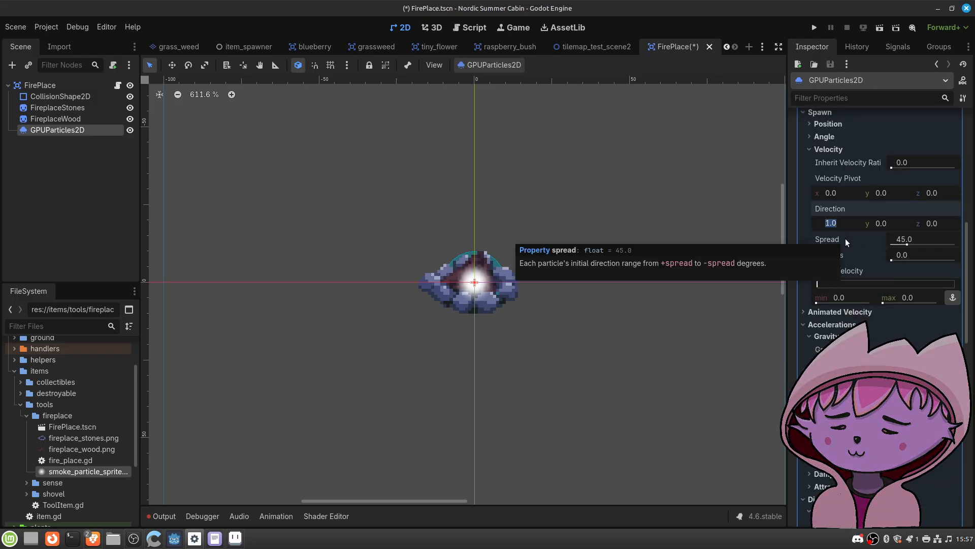
pyautogui.write('0')
pyautogui.click(885, 222)
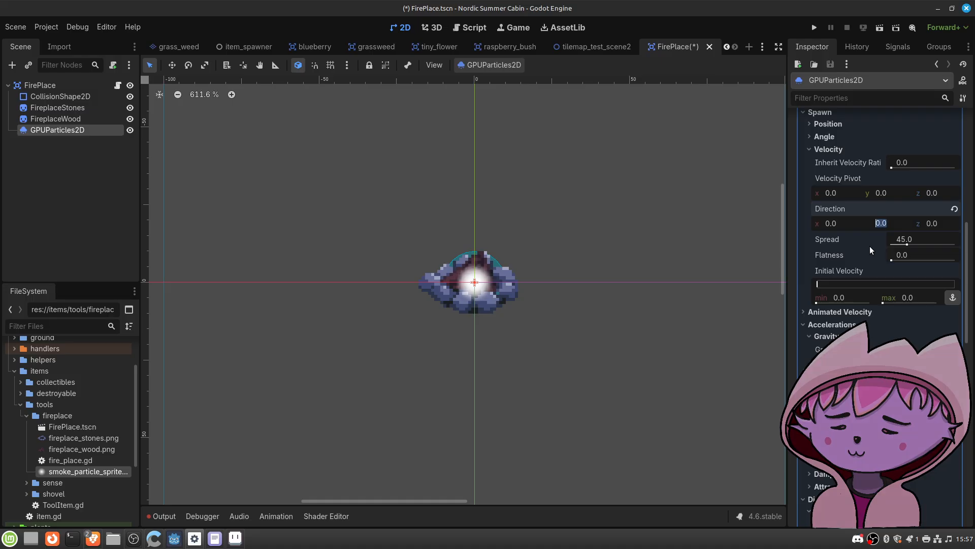
pyautogui.write('-1')
pyautogui.press('Return')
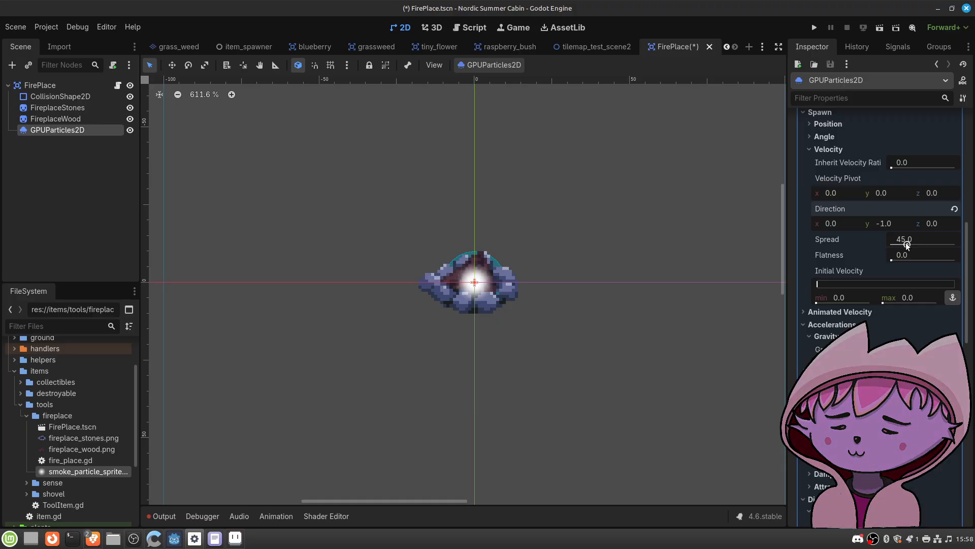
# Step: Reduce the particle spread to about 5.3 and set the initial velocity to minimum 10 and maximum 20
pyautogui.moveTo(907, 244); pyautogui.dragTo(891, 242)
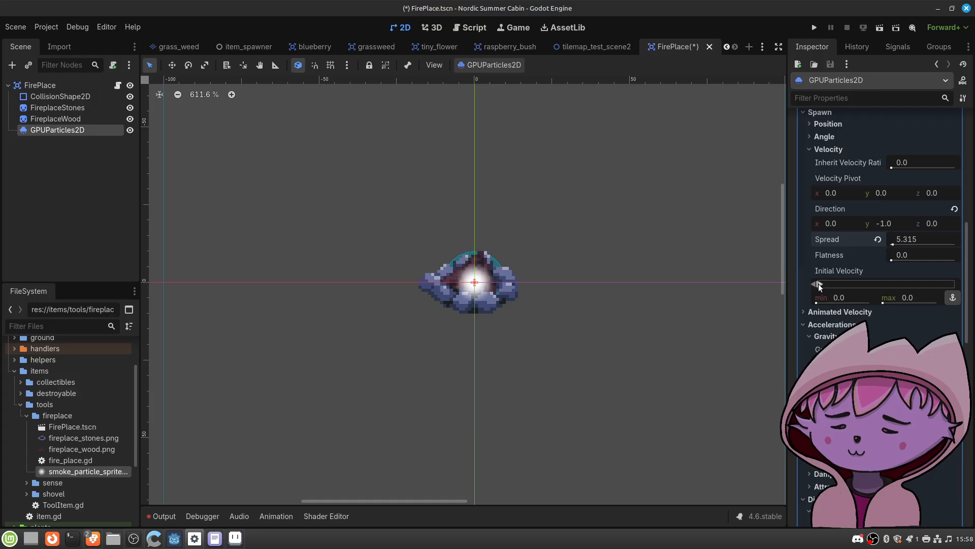
pyautogui.moveTo(819, 286)
pyautogui.mouseDown()
pyautogui.moveTo(839, 286)
pyautogui.moveTo(827, 288)
pyautogui.mouseUp()
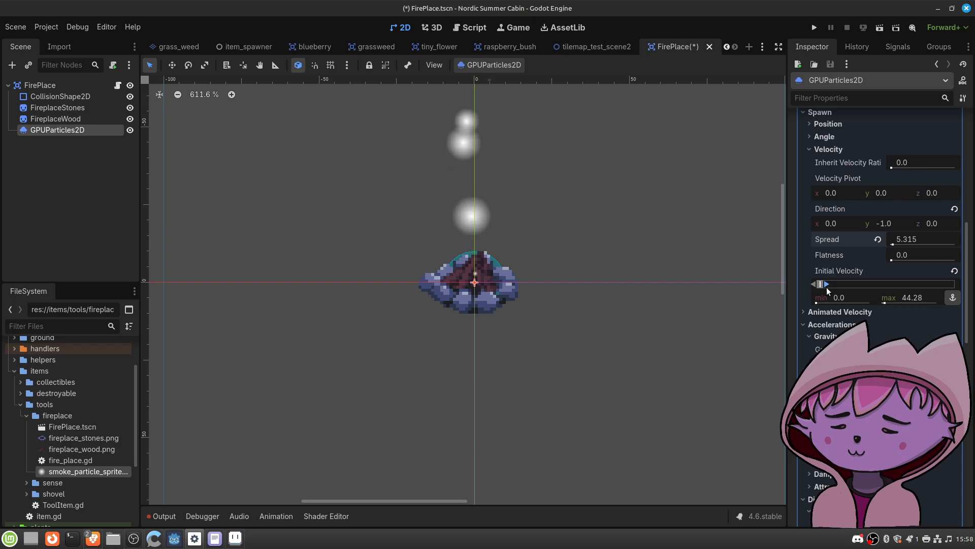
pyautogui.click(836, 297)
pyautogui.write('10')
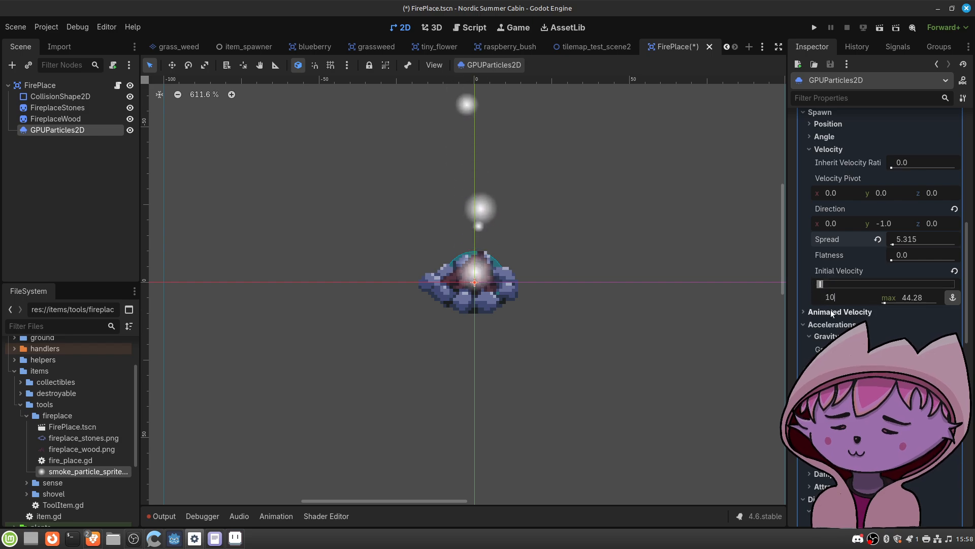
pyautogui.press('Tab')
pyautogui.write('20')
pyautogui.press('Return')
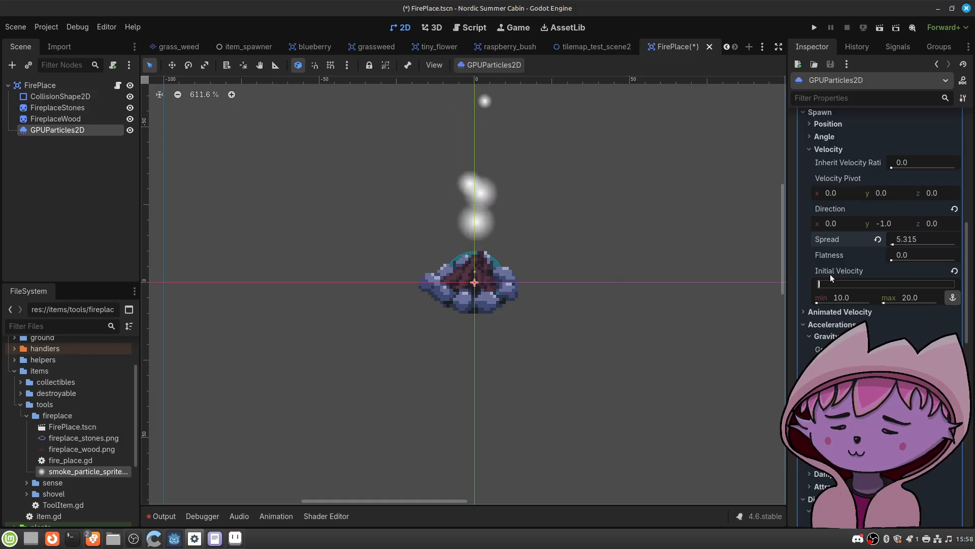
# Step: Set the smoke's initial velocity to a minimum of 3 and a maximum of 14
pyautogui.click(843, 298)
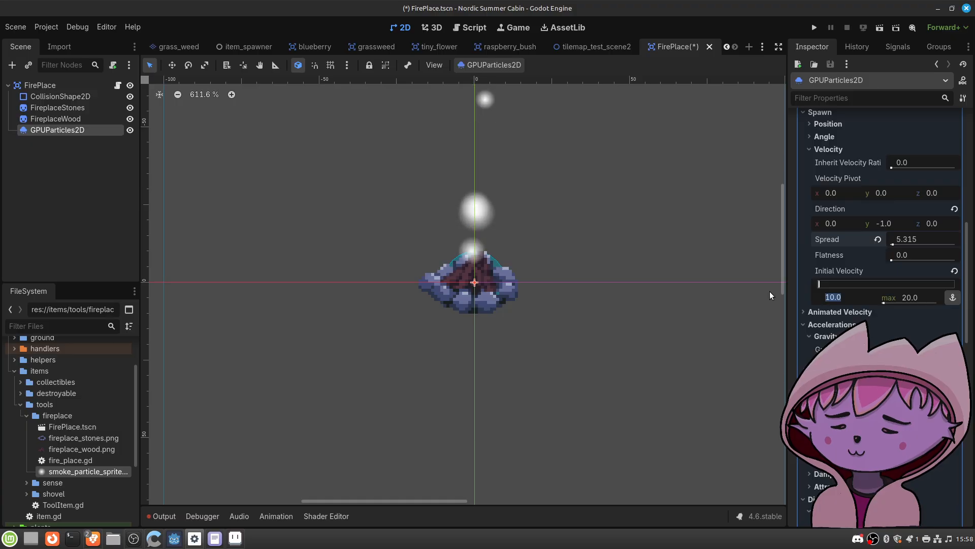
pyautogui.write('3')
pyautogui.press('Tab')
pyautogui.write('14')
pyautogui.press('Return')
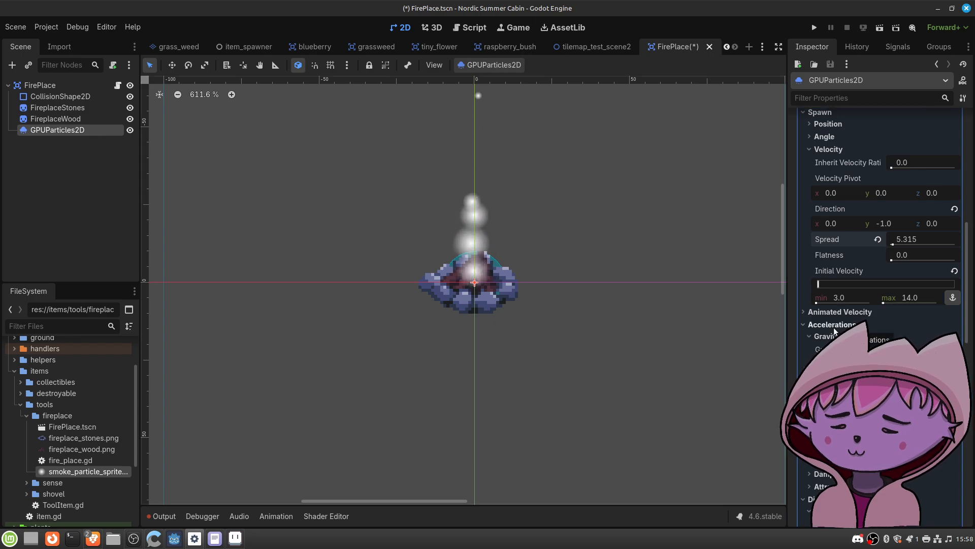
# Step: Look through the process material's spawn, acceleration and display settings, collapsing the velocity and scale groups
pyautogui.scroll(-6, 828, 328)
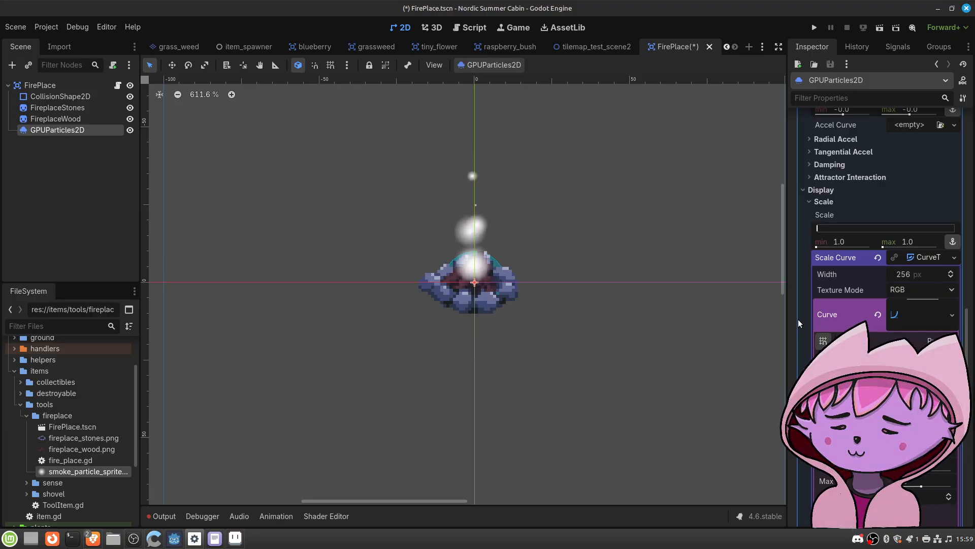
pyautogui.scroll(4, 801, 257)
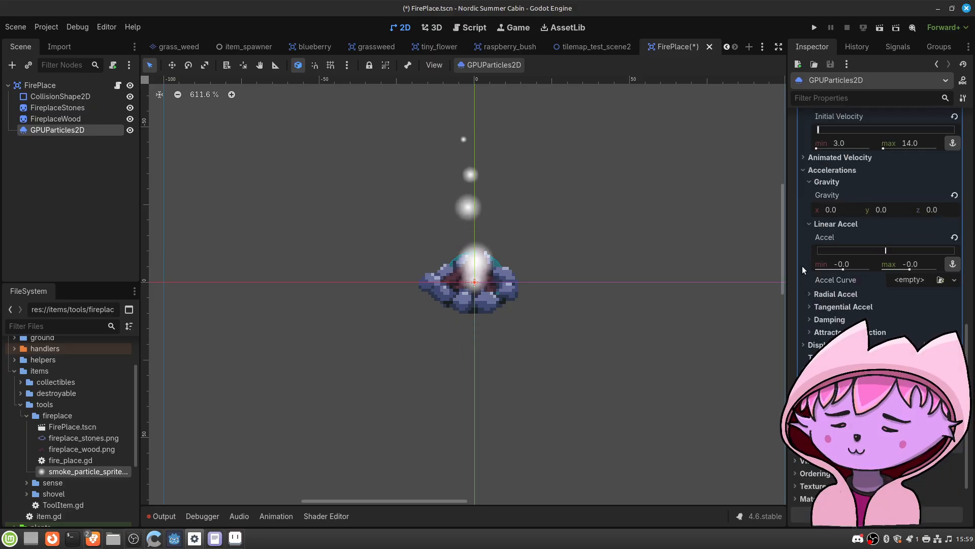
pyautogui.scroll(5, 803, 265)
pyautogui.scroll(3, 803, 265)
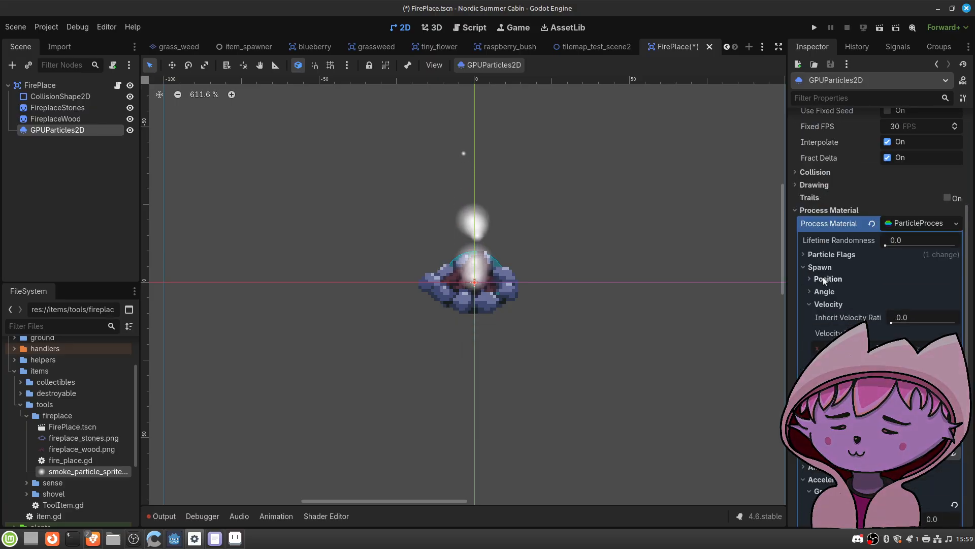
pyautogui.click(807, 303)
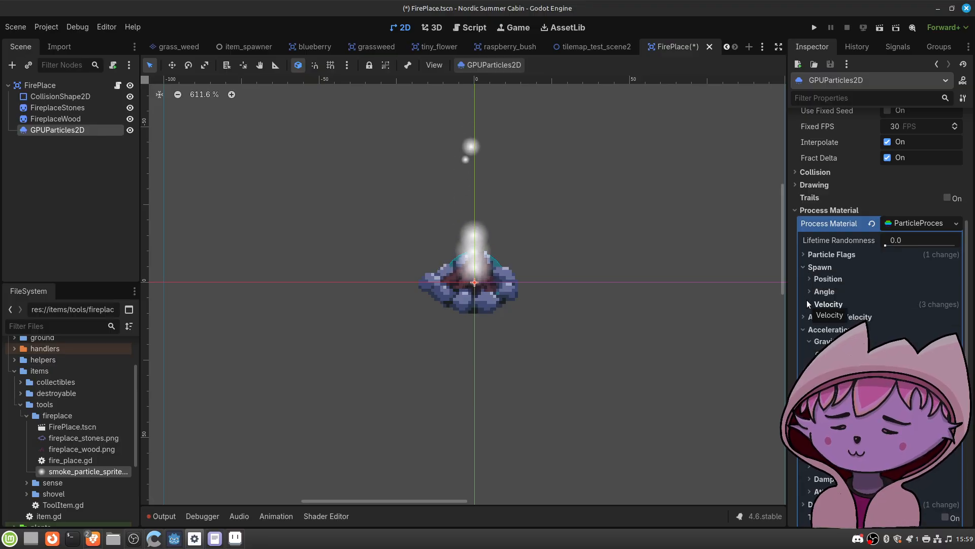
pyautogui.scroll(-2, 807, 300)
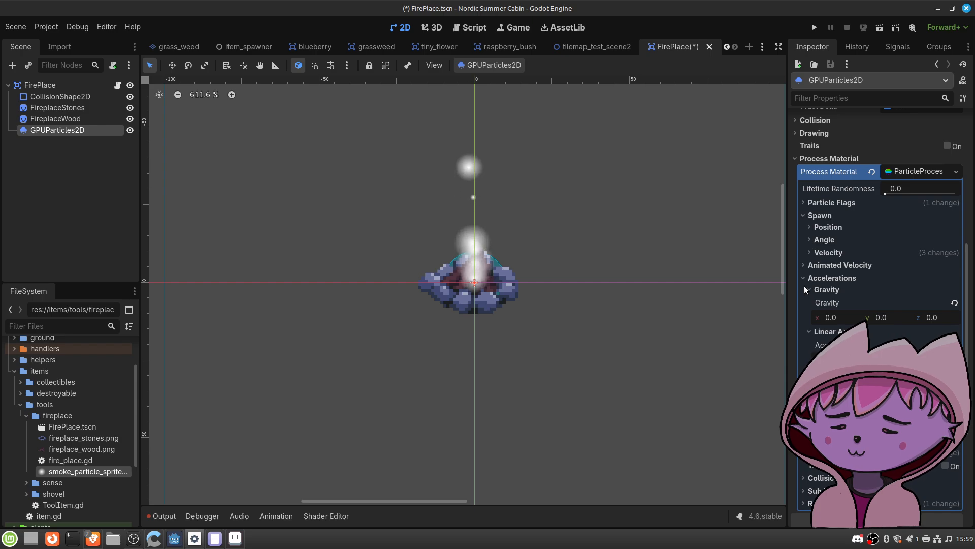
pyautogui.scroll(-4, 803, 285)
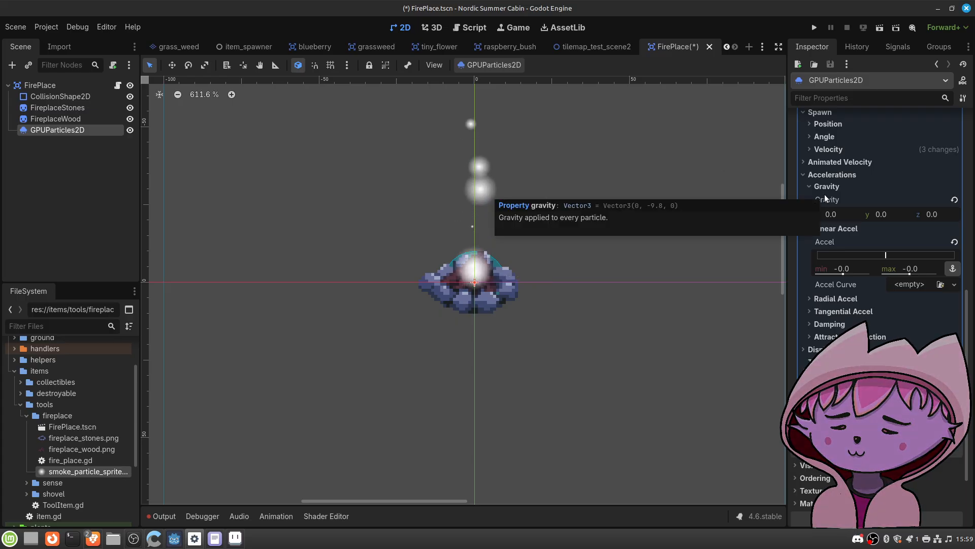
pyautogui.scroll(2, 824, 197)
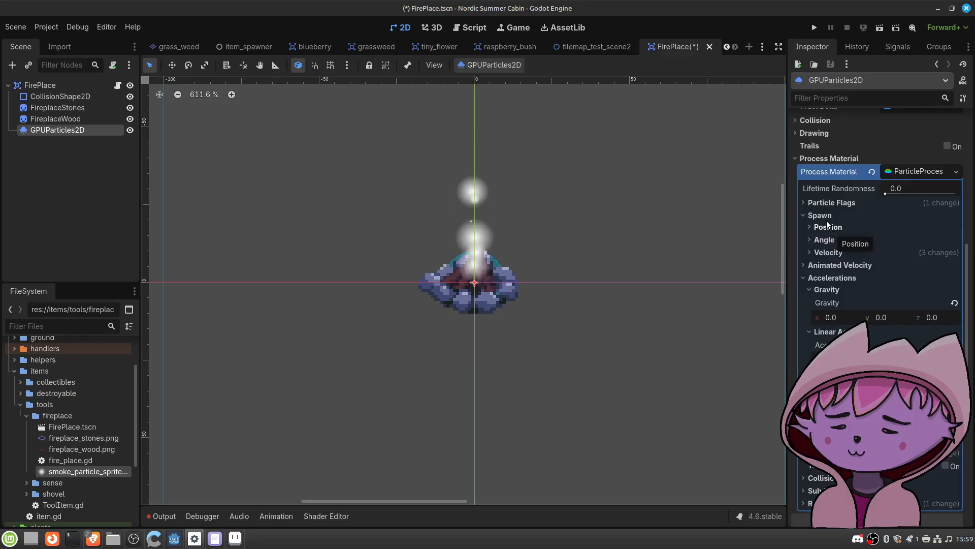
pyautogui.scroll(-1, 828, 224)
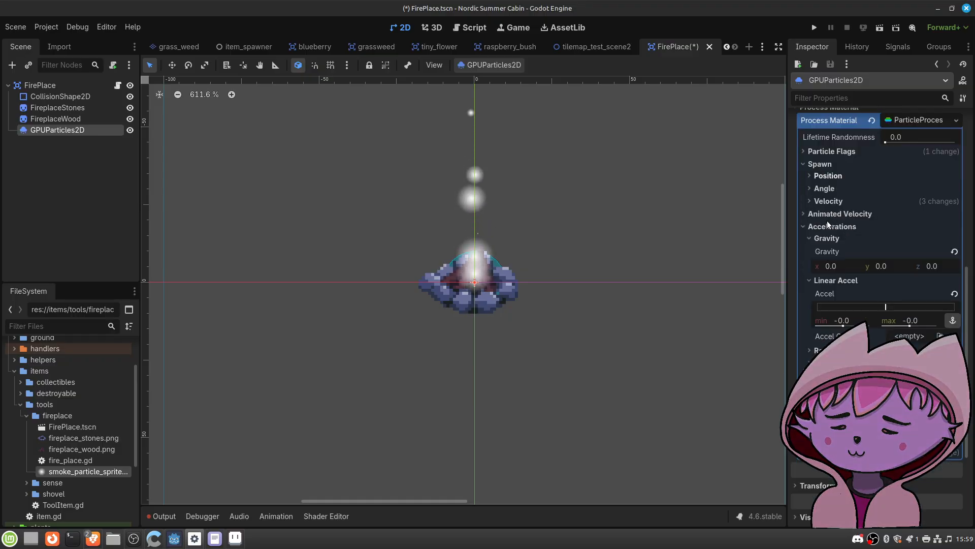
pyautogui.scroll(-2, 828, 224)
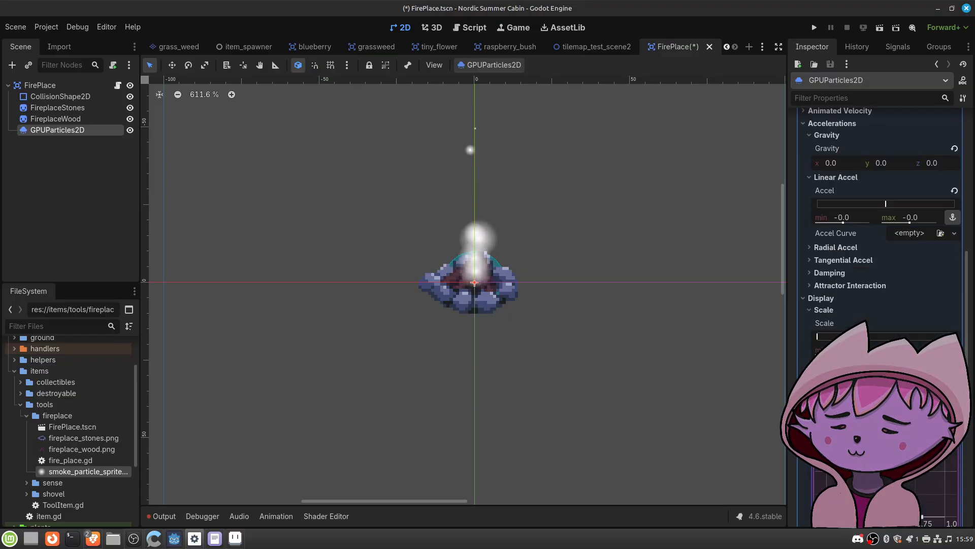
pyautogui.click(811, 311)
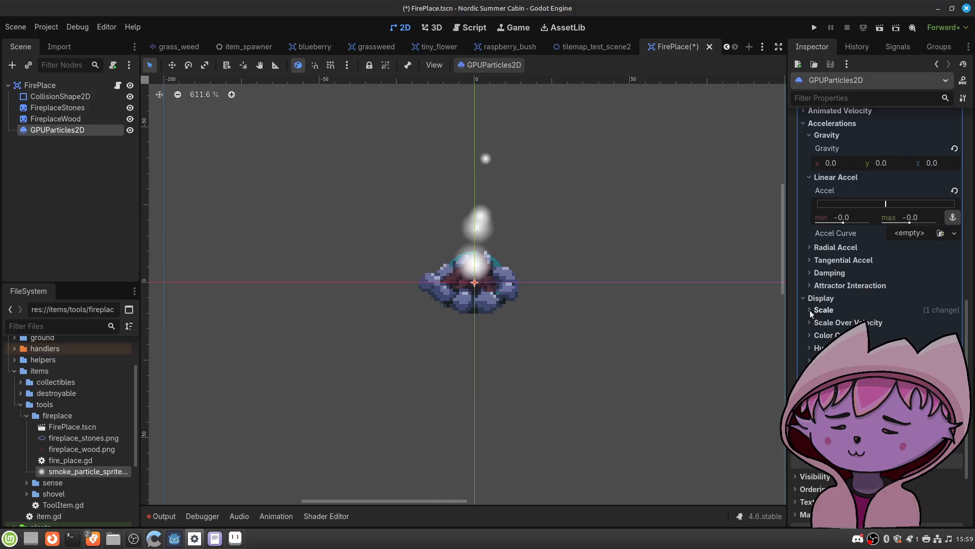
pyautogui.scroll(1, 810, 310)
pyautogui.scroll(1, 810, 310)
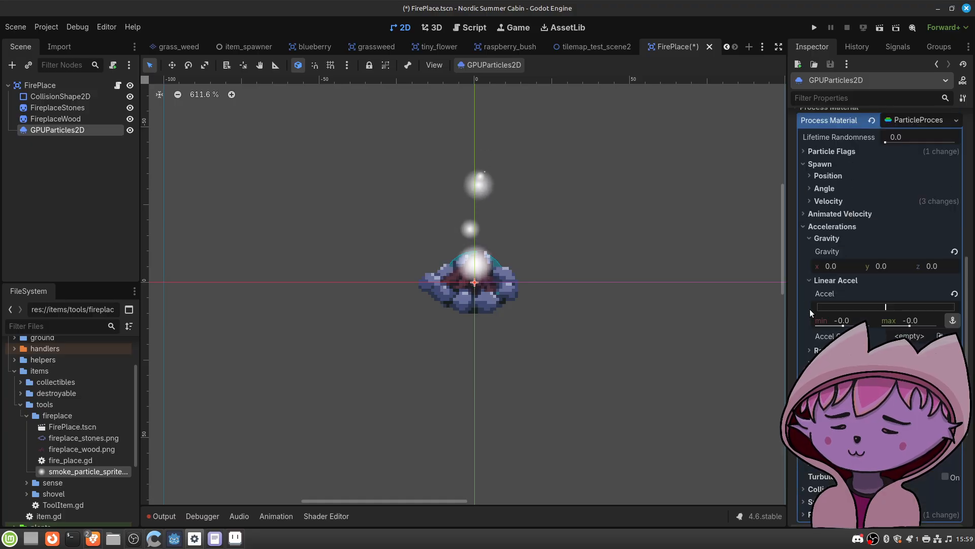
# Step: Change the spawn position's emission shape to Sphere with a radius of 10 and check the smoke over the fireplace
pyautogui.click(819, 176)
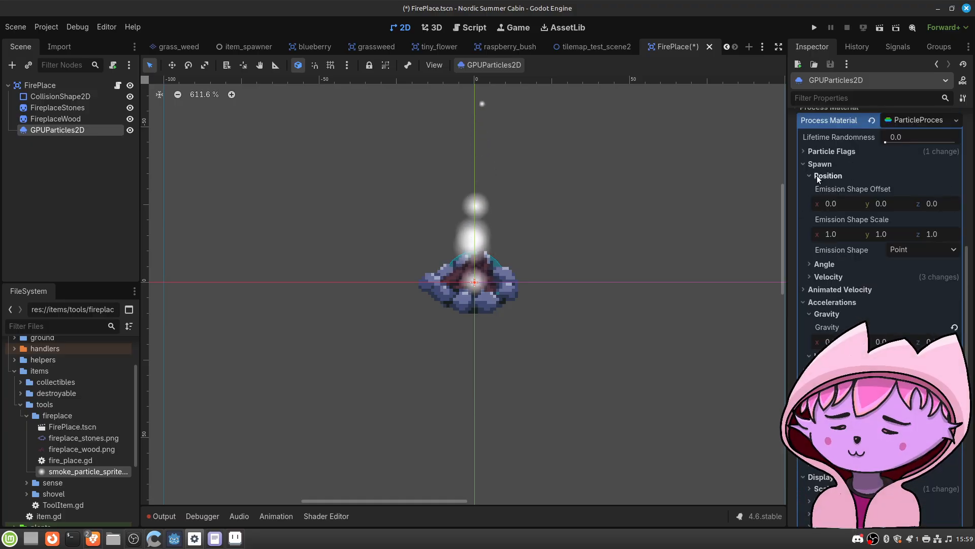
pyautogui.click(909, 249)
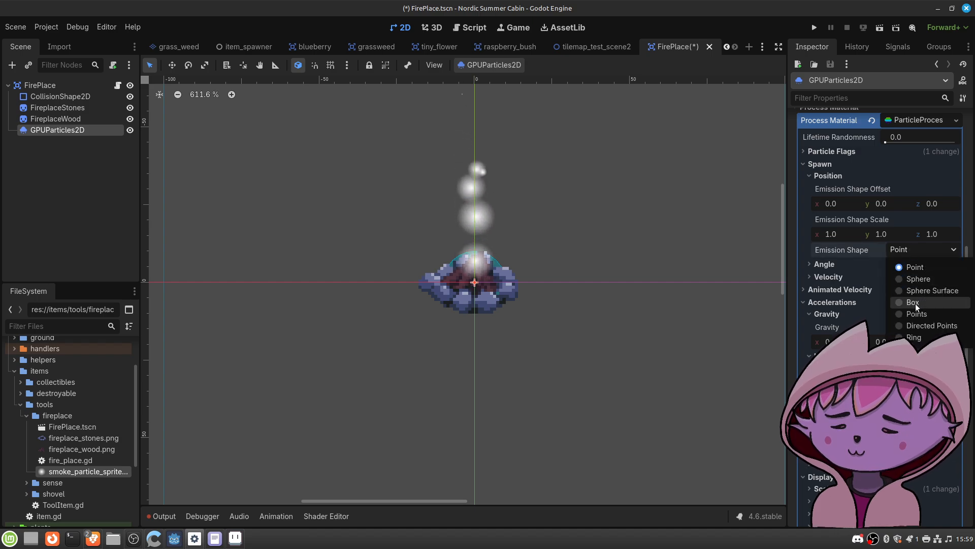
pyautogui.click(913, 279)
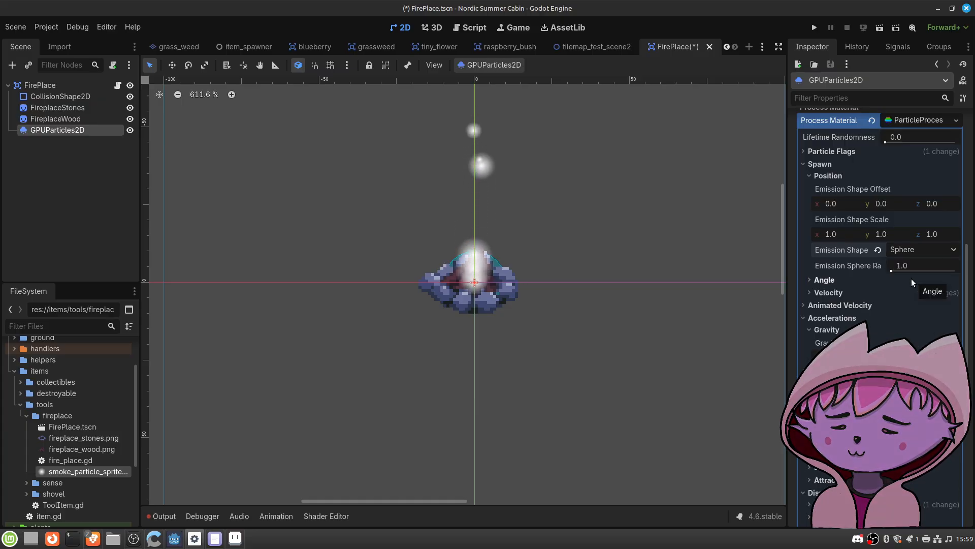
pyautogui.click(896, 266)
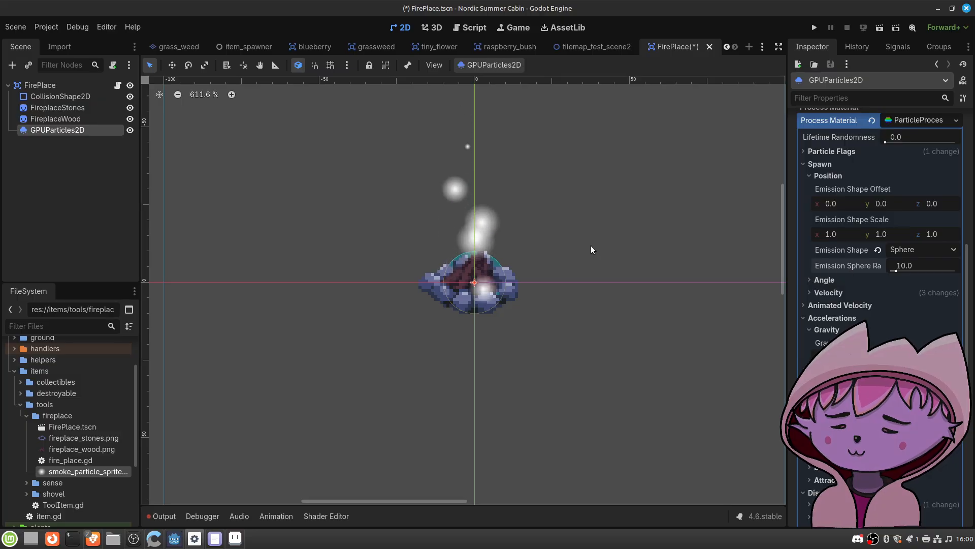
pyautogui.scroll(-2, 546, 245)
pyautogui.scroll(1, 546, 245)
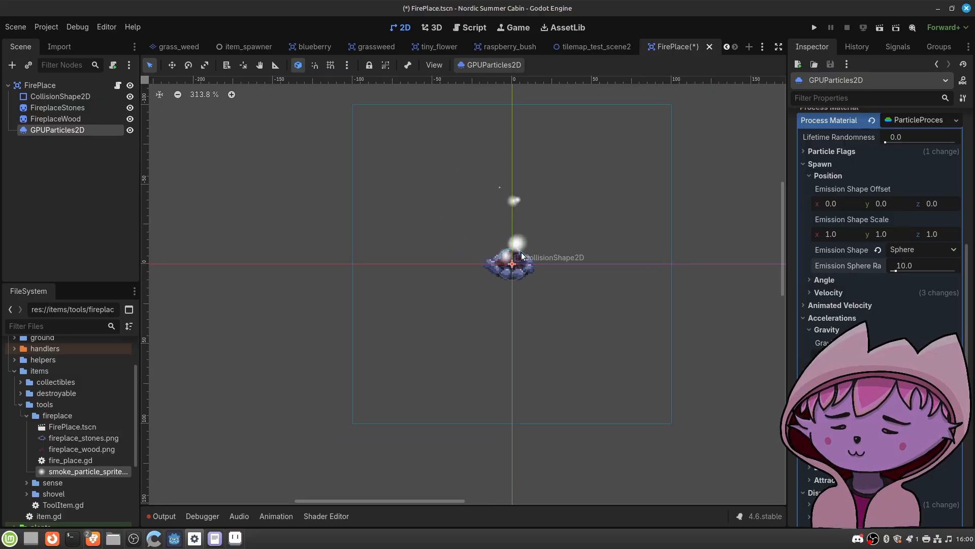
# Step: Set the smoke particles' lifetime to 3.5 seconds and check the plume over the fireplace
pyautogui.scroll(2, 520, 258)
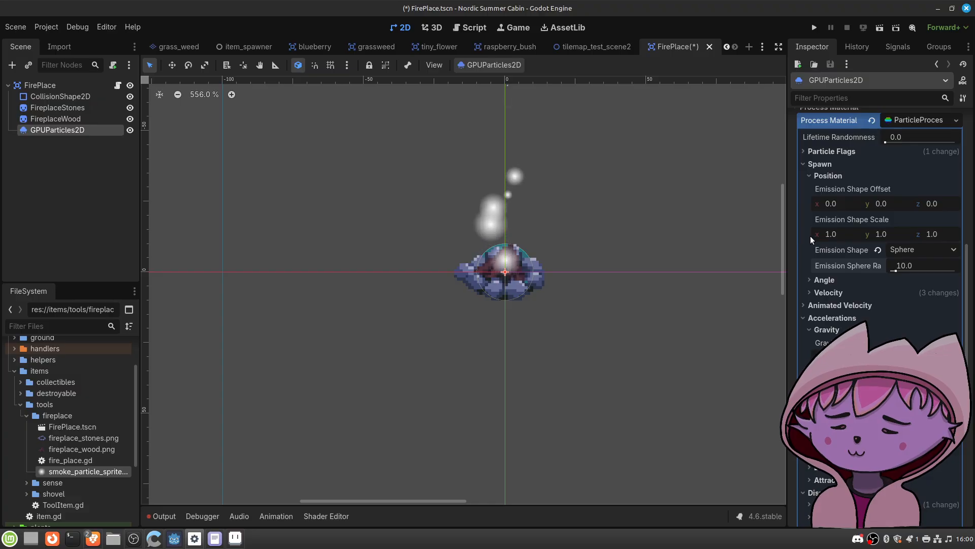
pyautogui.scroll(6, 809, 237)
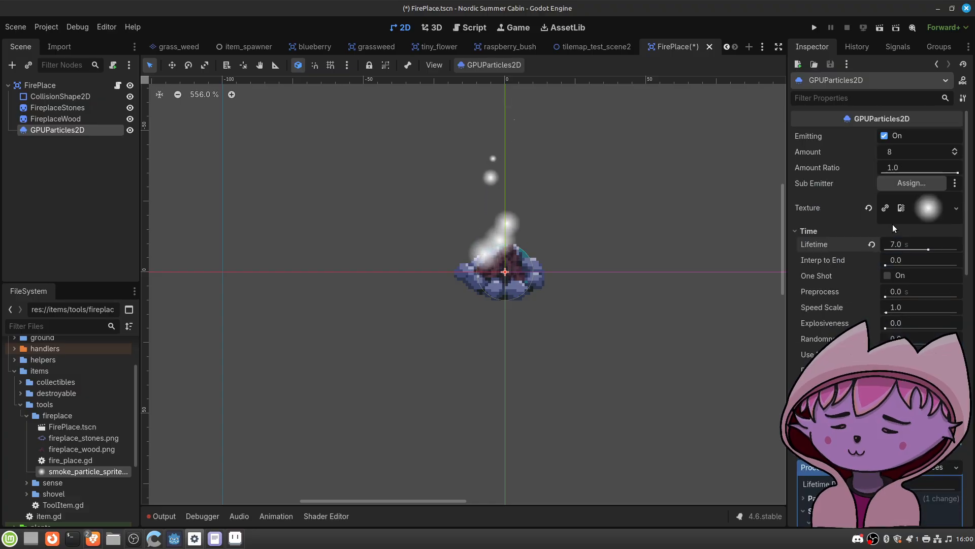
pyautogui.moveTo(933, 251)
pyautogui.mouseDown()
pyautogui.moveTo(912, 250)
pyautogui.moveTo(922, 250)
pyautogui.mouseUp()
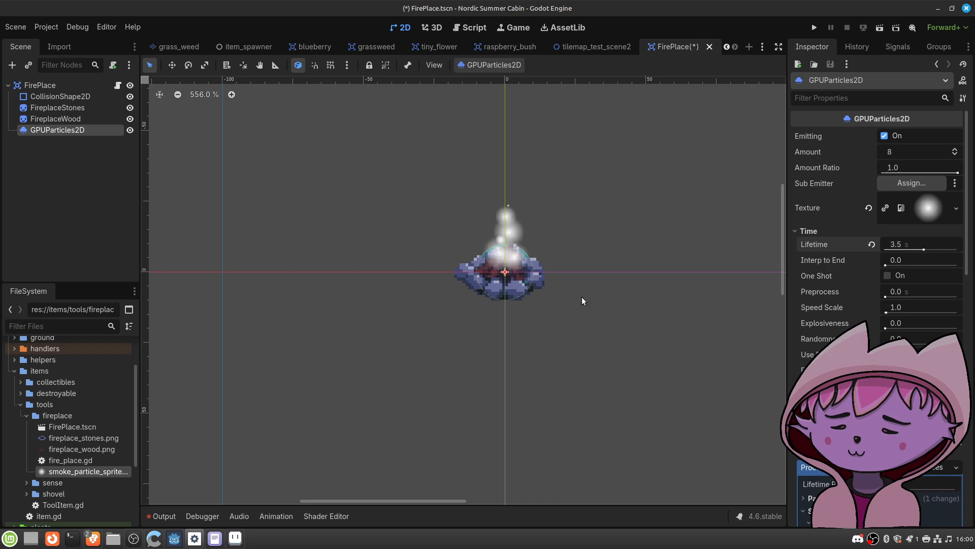
pyautogui.moveTo(600, 280); pyautogui.dragTo(561, 251, button='middle')
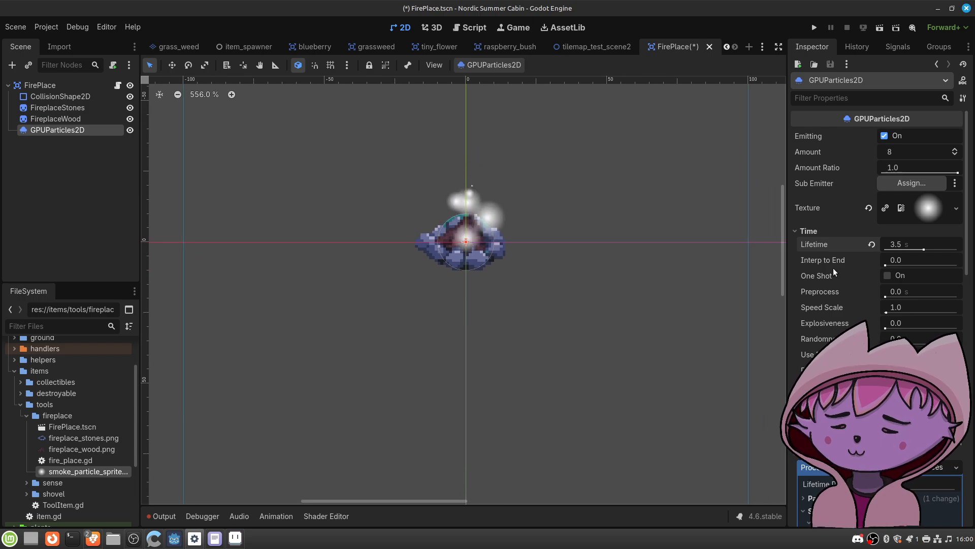
# Step: Set the particle amount to 32 and the emission sphere radius to 5
pyautogui.click(891, 151)
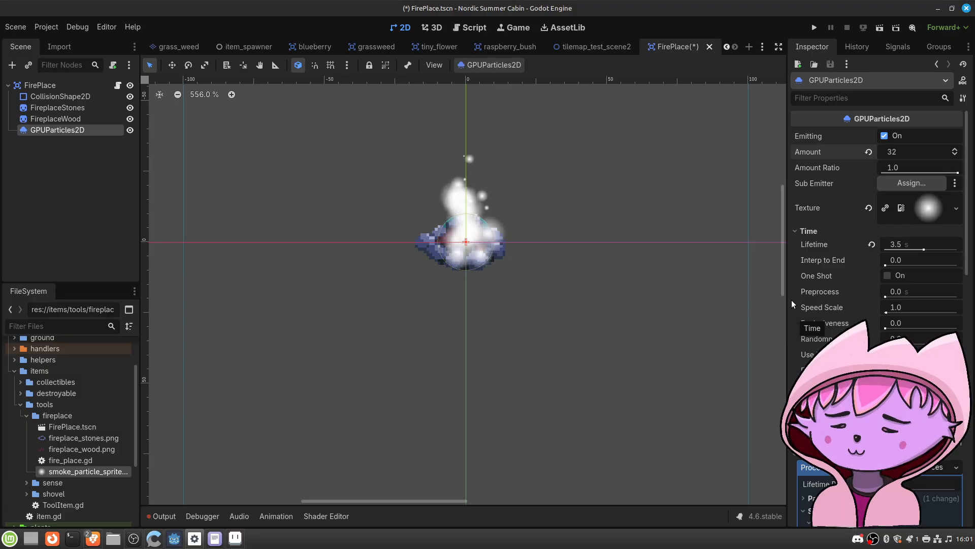
pyautogui.scroll(-8, 791, 301)
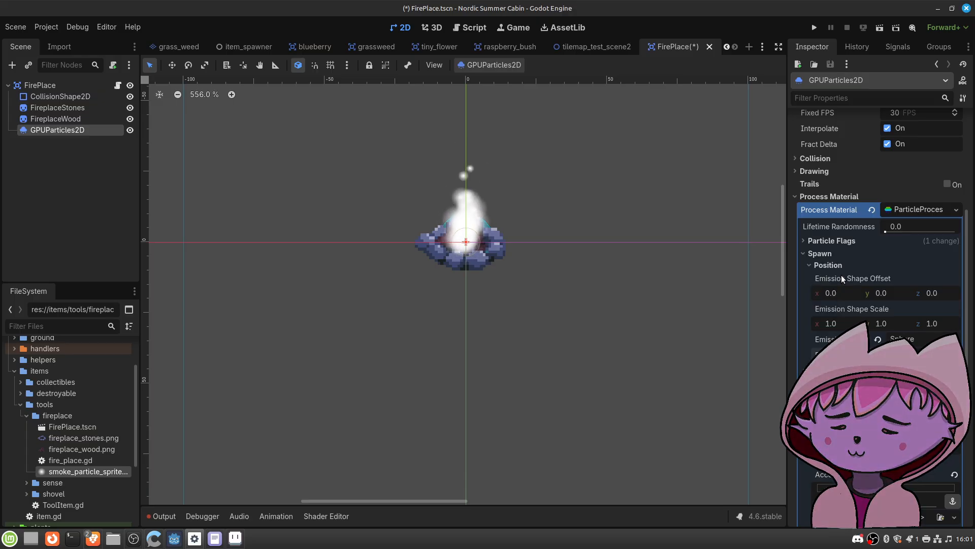
pyautogui.scroll(-3, 825, 324)
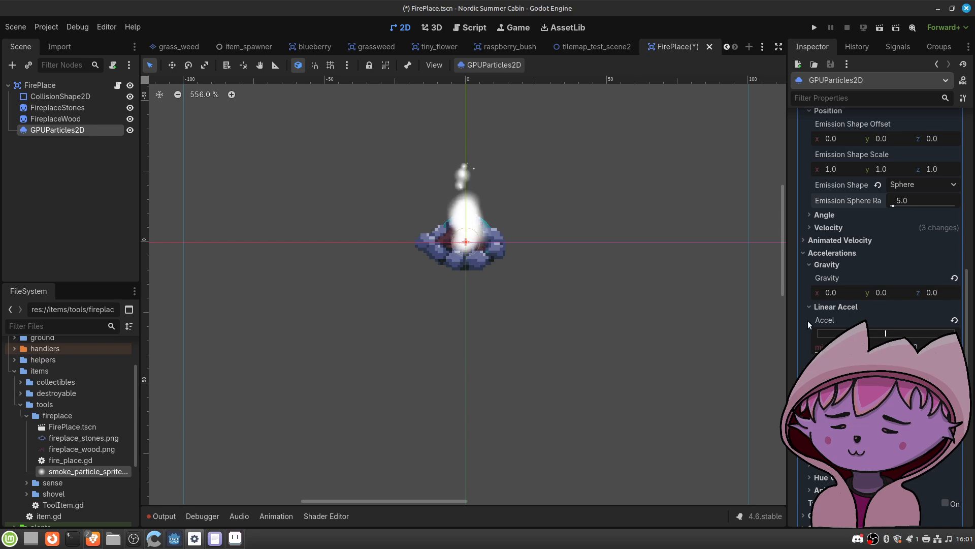
# Step: Set the particle amount to 6 and inspect the smoke close up
pyautogui.scroll(8, 810, 315)
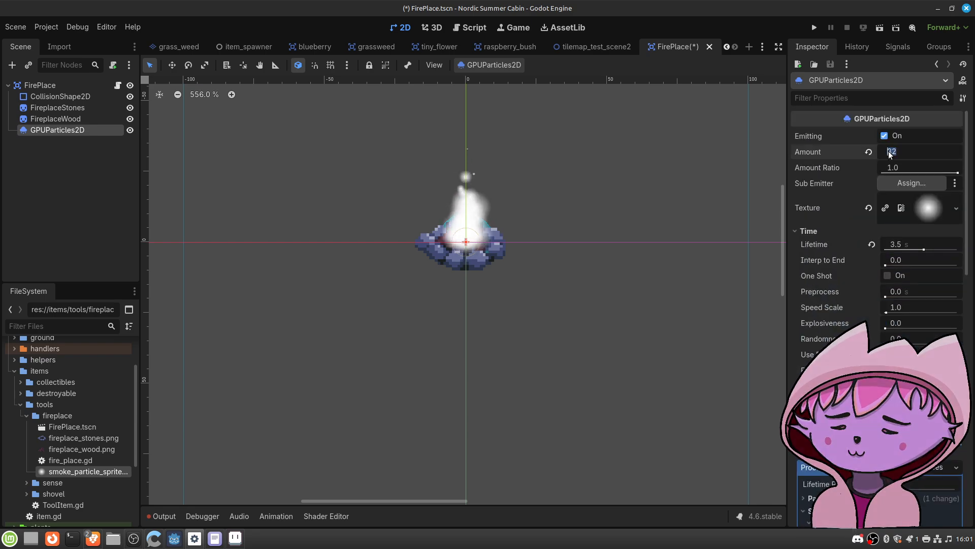
pyautogui.write('6')
pyautogui.press('Return')
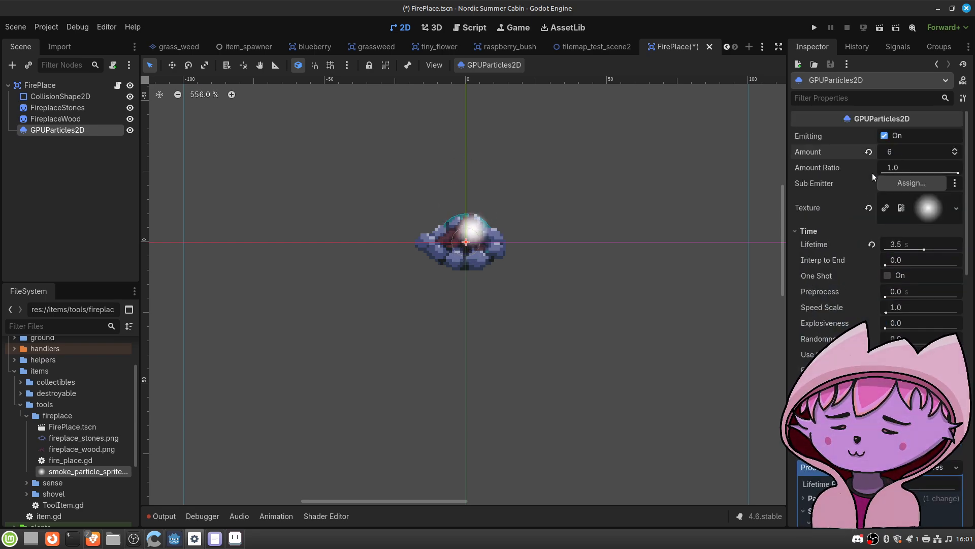
pyautogui.scroll(6, 457, 240)
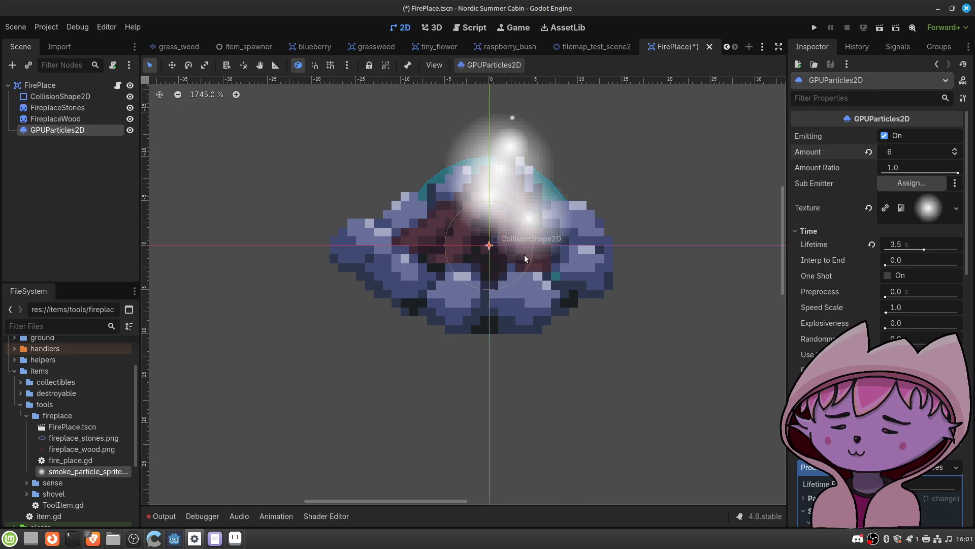
pyautogui.scroll(-1, 526, 254)
# Step: Add a curve texture with a new curve as the display color curves' alpha curve to fade the smoke
pyautogui.scroll(-10, 878, 285)
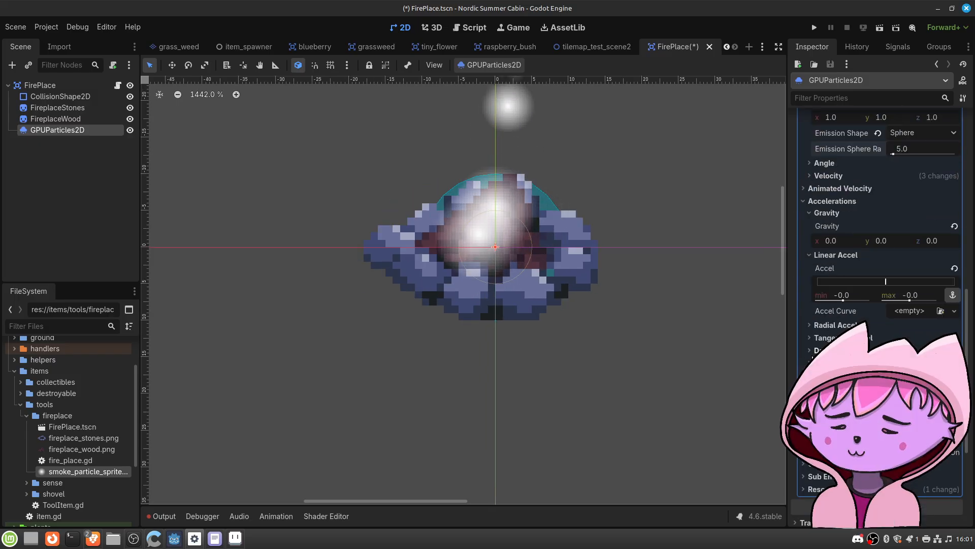
pyautogui.scroll(-2, 813, 355)
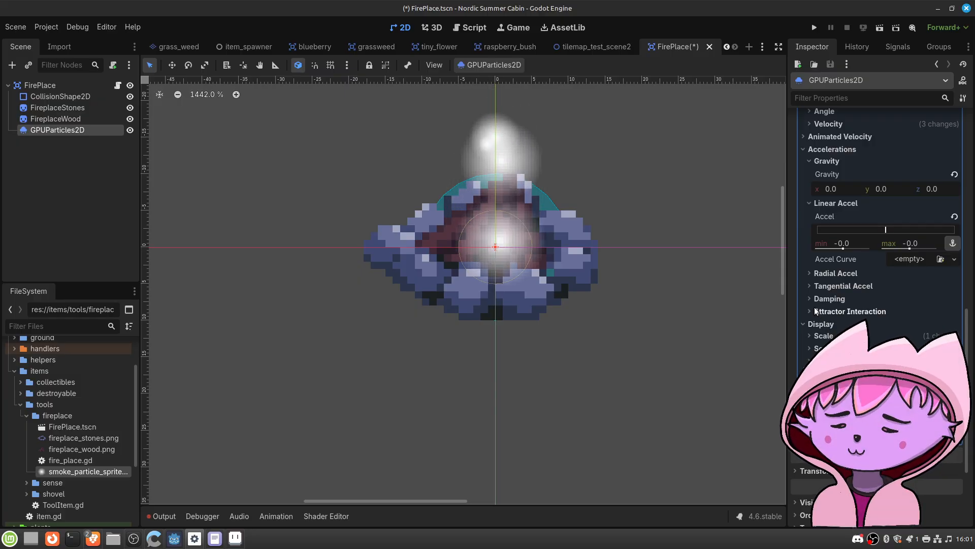
pyautogui.scroll(-3, 815, 325)
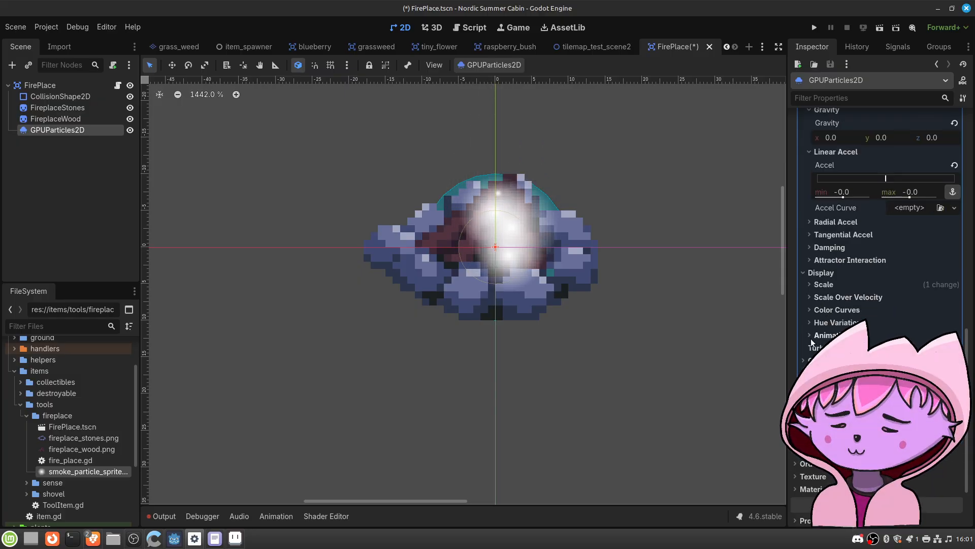
pyautogui.click(812, 310)
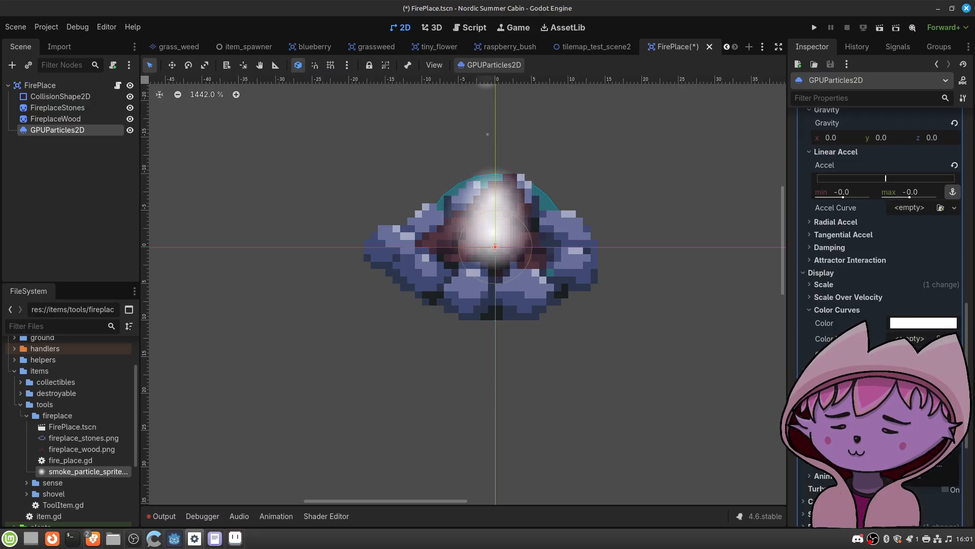
pyautogui.scroll(-5, 889, 329)
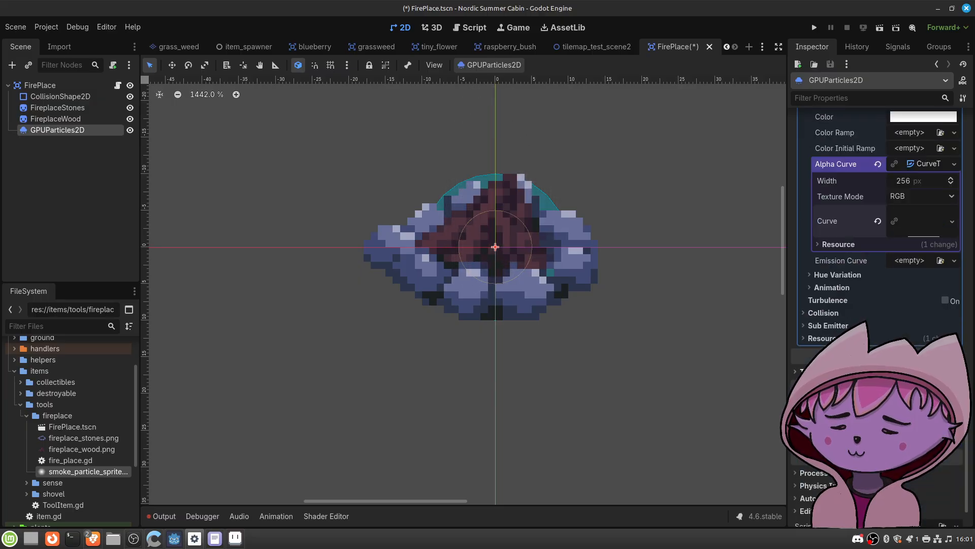
pyautogui.click(932, 284)
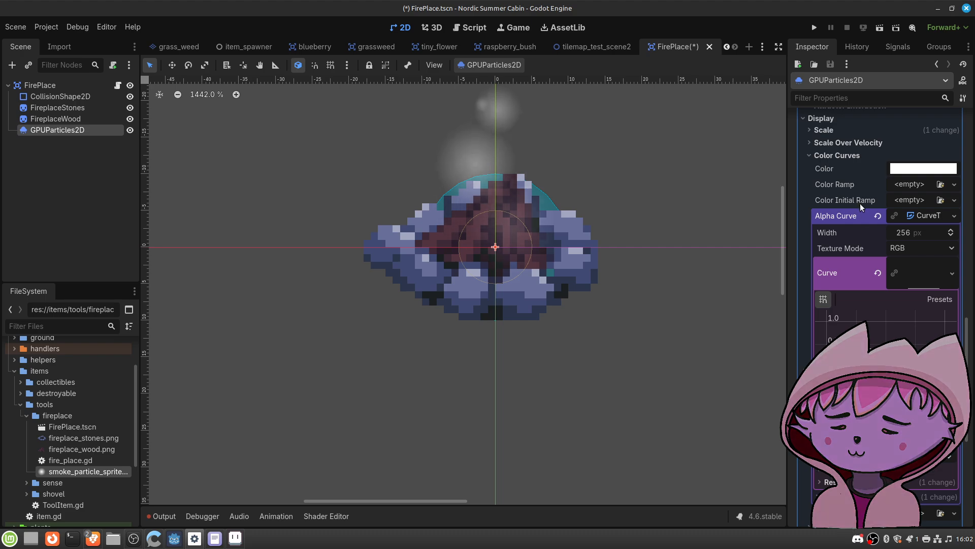
# Step: Move the last point of the smoke's scale curve to about (0.80, 0.19)
pyautogui.click(812, 129)
pyautogui.moveTo(923, 335); pyautogui.dragTo(923, 328)
pyautogui.scroll(-5, 608, 184)
pyautogui.moveTo(568, 133); pyautogui.dragTo(563, 192, button='middle')
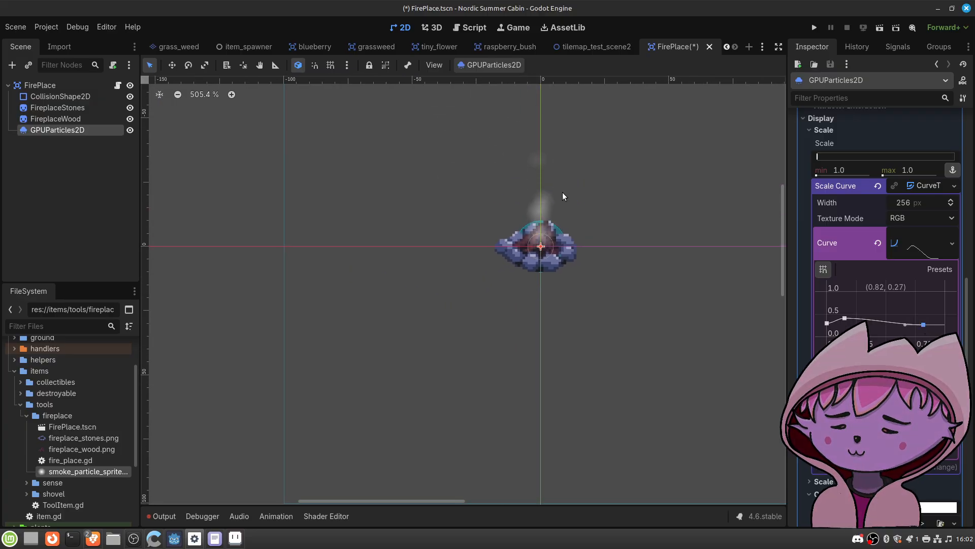
pyautogui.moveTo(923, 324); pyautogui.dragTo(923, 331)
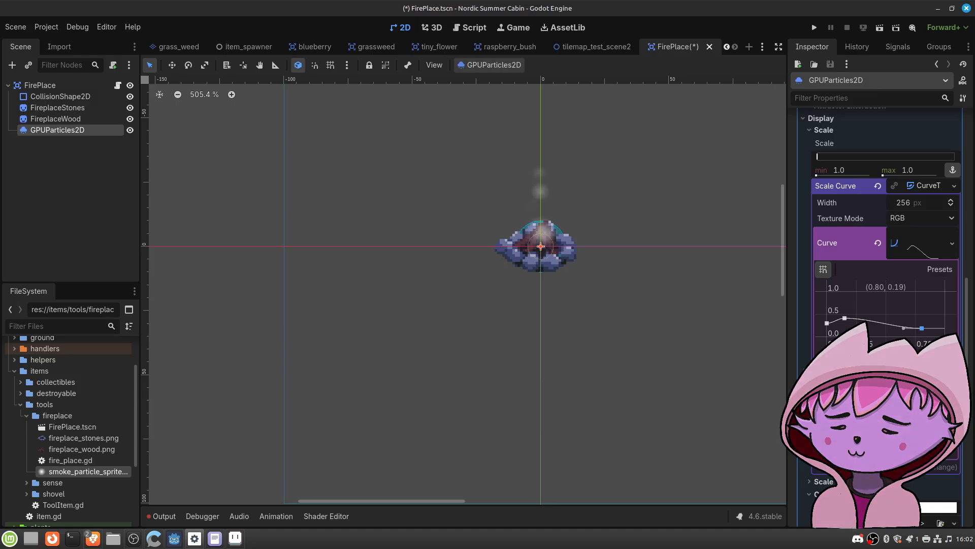
# Step: Set the smoke's color to dark grey 373737 in the color curves settings
pyautogui.scroll(-3, 879, 380)
pyautogui.click(918, 351)
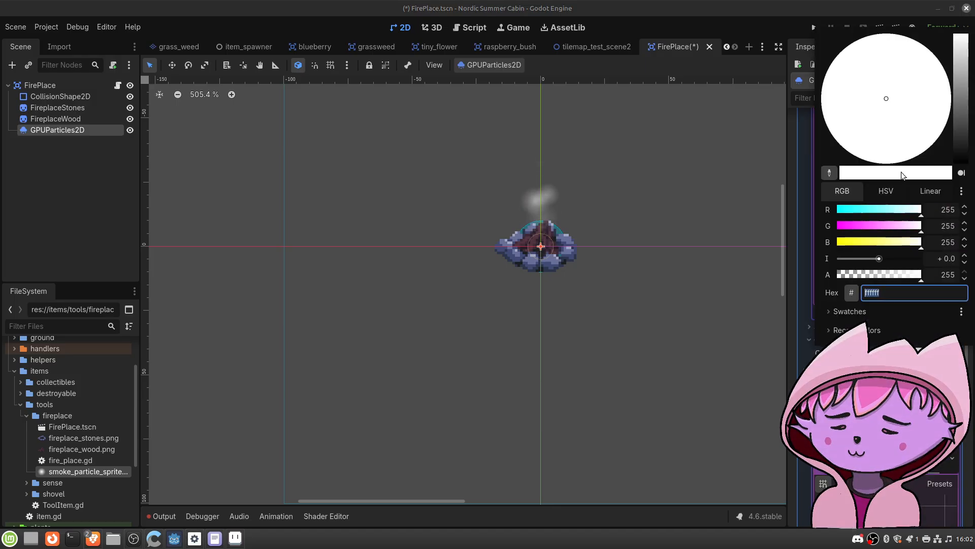
pyautogui.moveTo(962, 76); pyautogui.dragTo(965, 133)
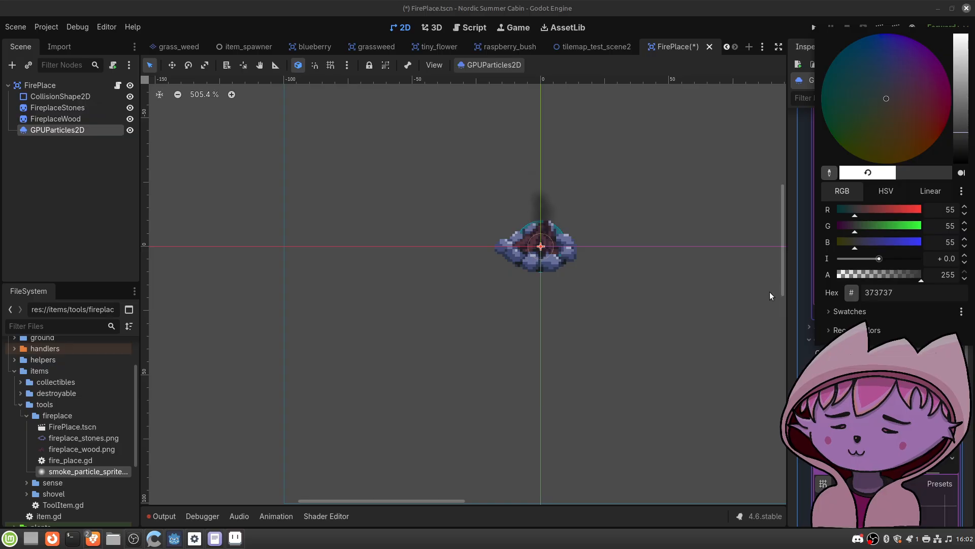
pyautogui.click(751, 297)
pyautogui.click(752, 298)
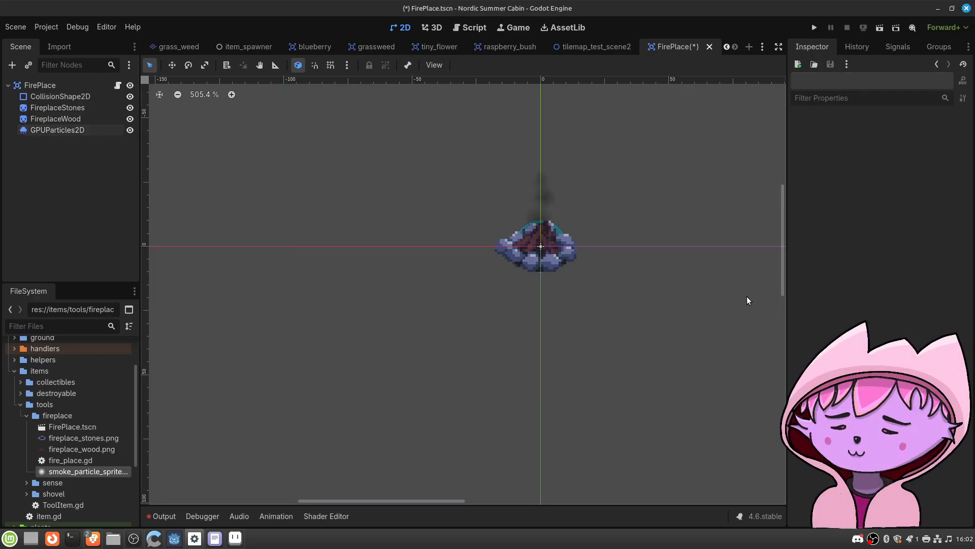
# Step: Rename the GPUParticles2D node to SmokeParticles and save the scene
pyautogui.click(74, 129)
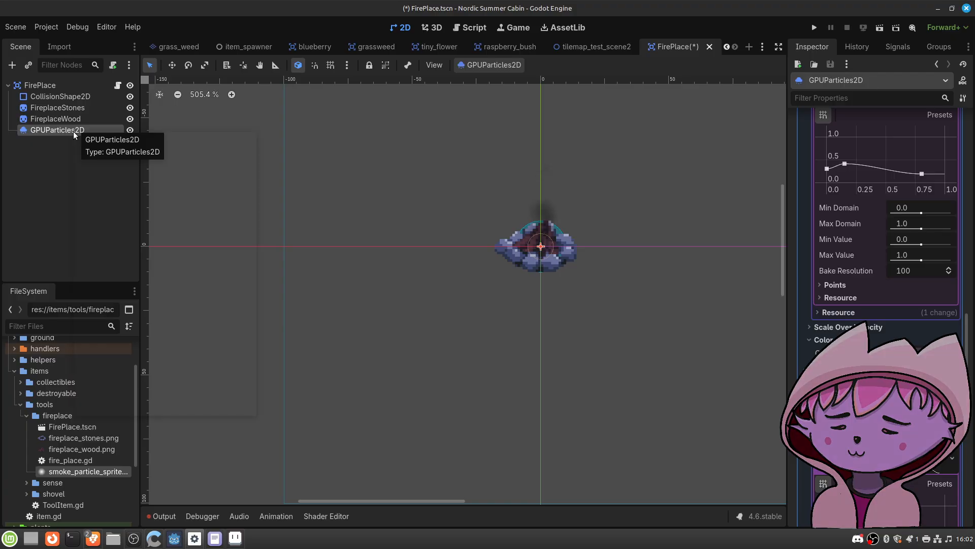
pyautogui.rightClick(73, 131)
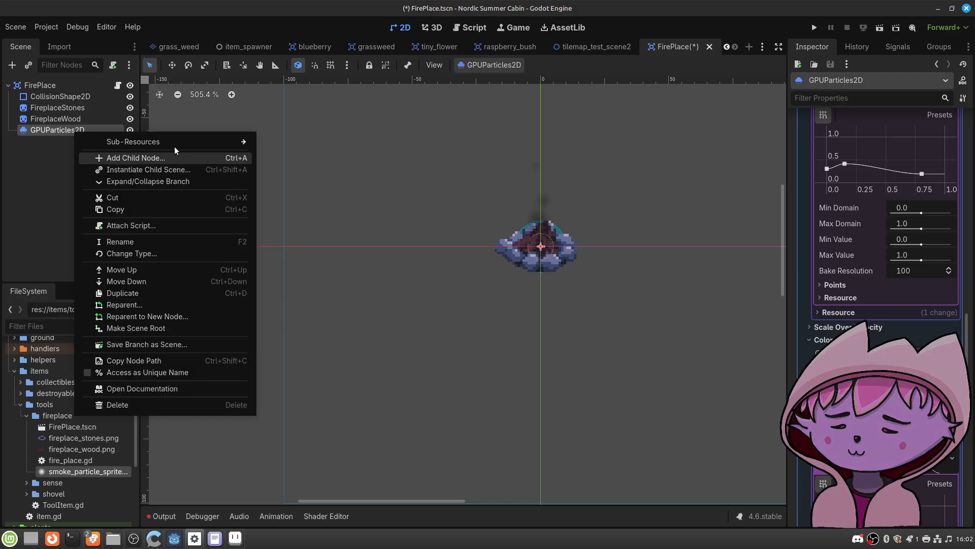
pyautogui.click(146, 241)
pyautogui.write('SmokeParticles')
pyautogui.press('Return')
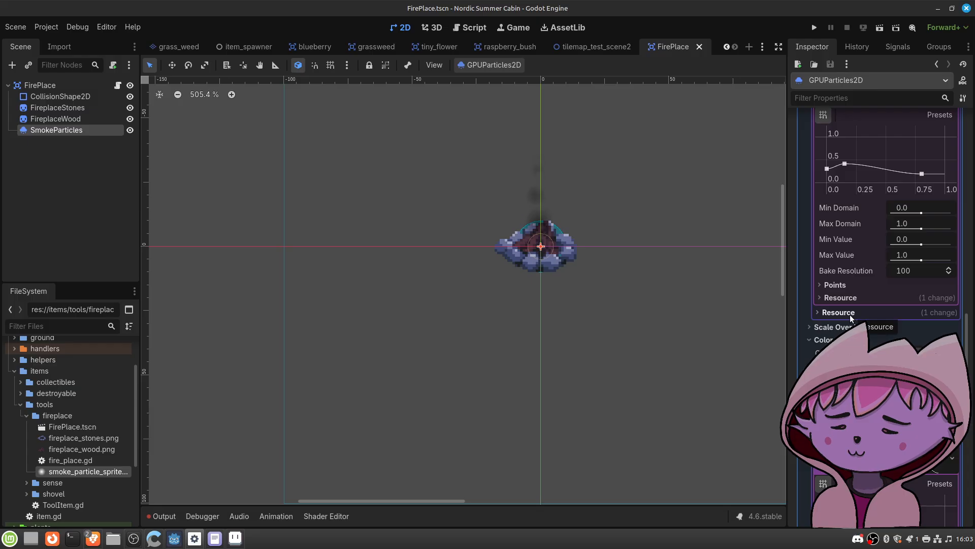
# Step: Set the smoke's minimum scale to 0.5 and check the particles over the fireplace
pyautogui.scroll(5, 558, 241)
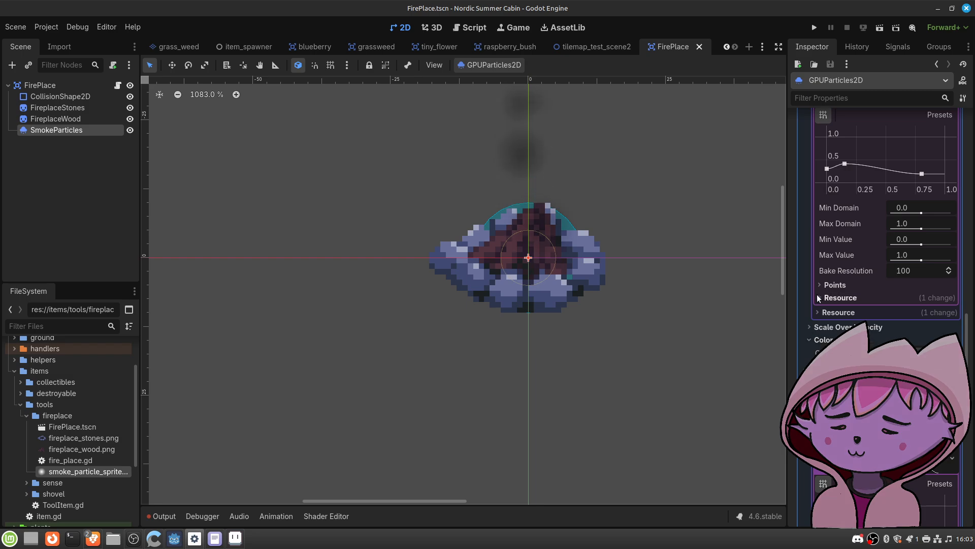
pyautogui.scroll(2, 816, 305)
pyautogui.scroll(3, 811, 287)
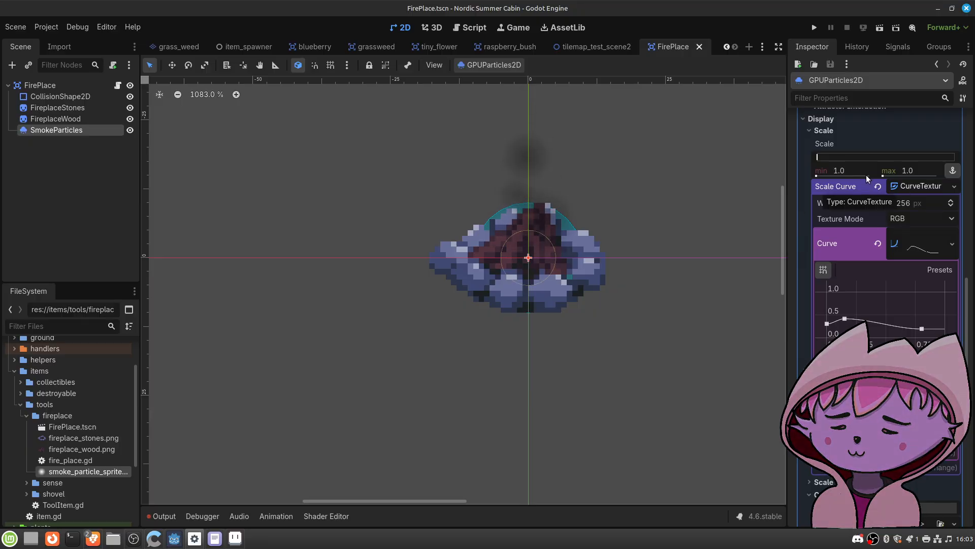
pyautogui.click(841, 170)
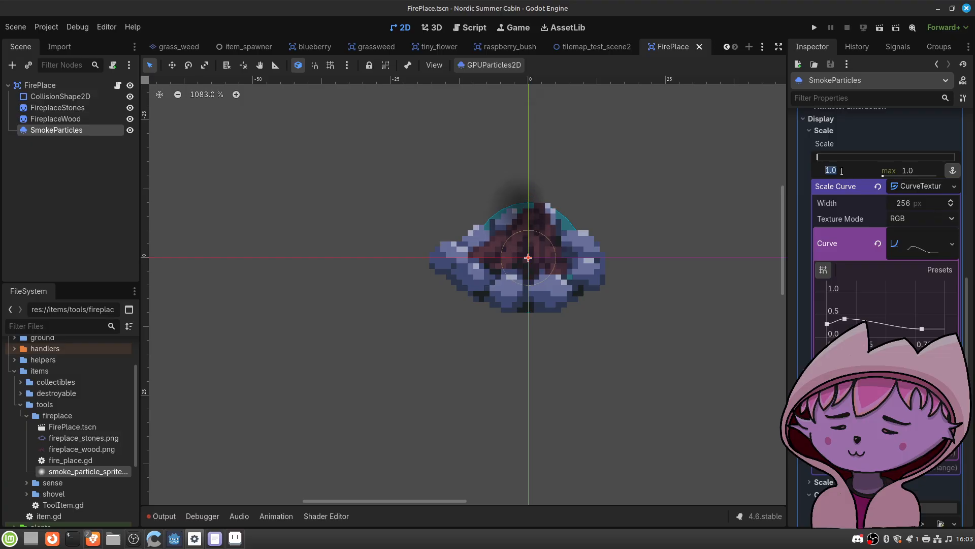
pyautogui.write('0.3')
pyautogui.press('Return')
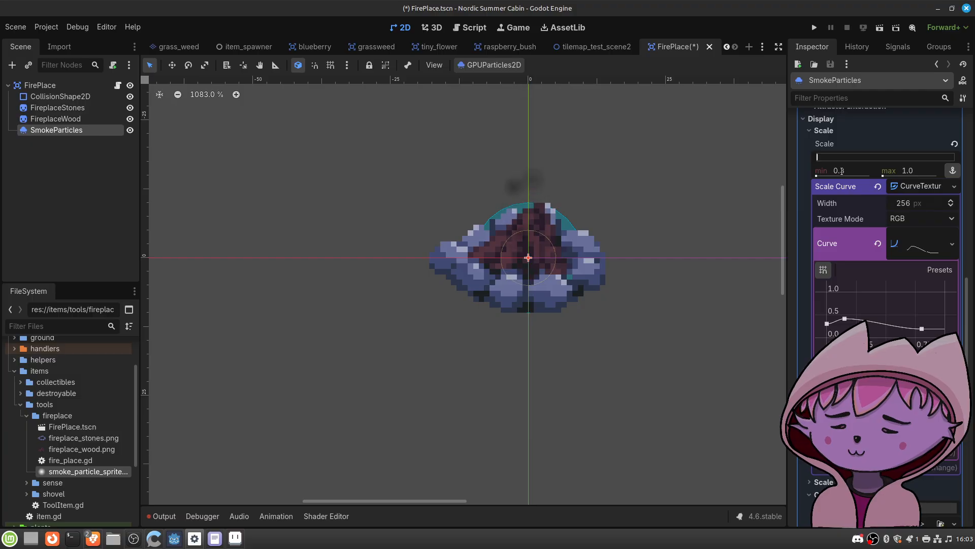
pyautogui.press('Return')
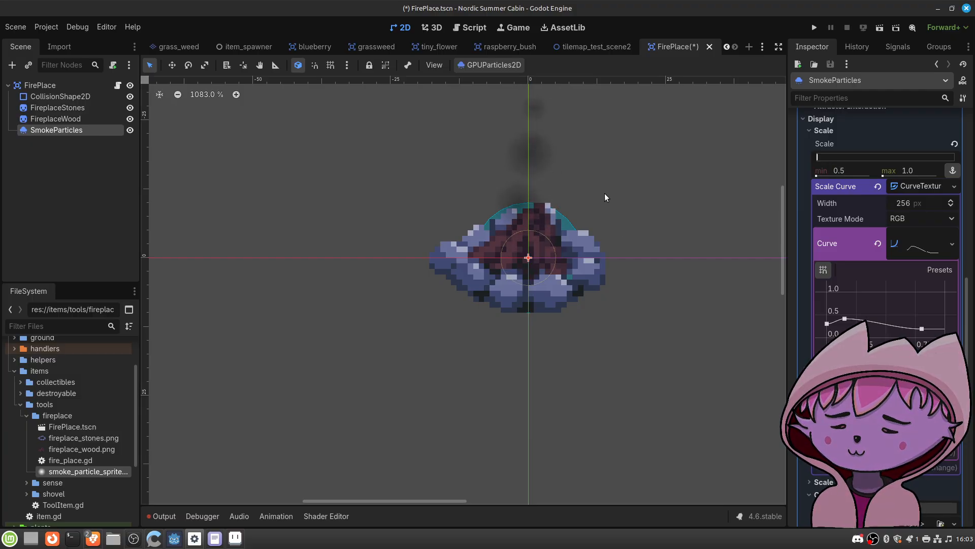
pyautogui.scroll(-5, 598, 180)
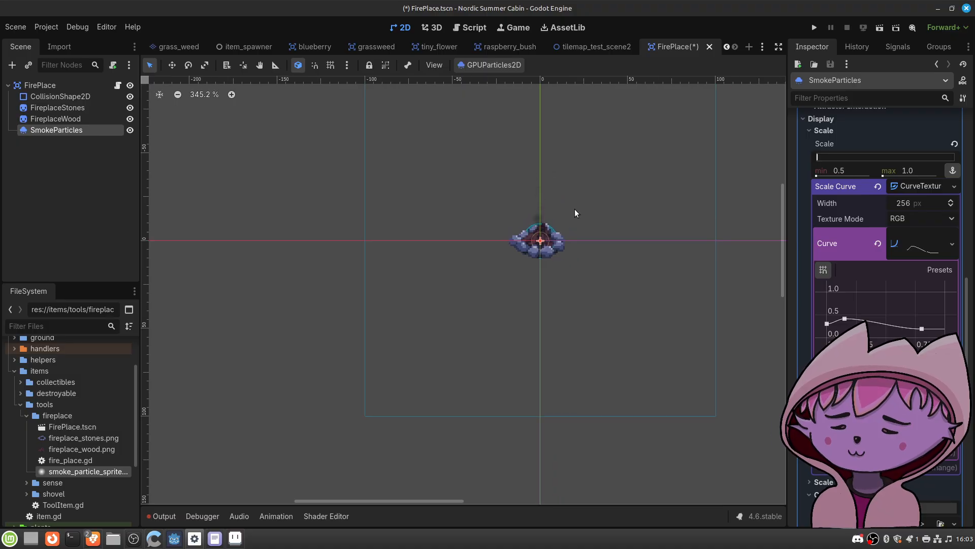
pyautogui.scroll(5, 552, 223)
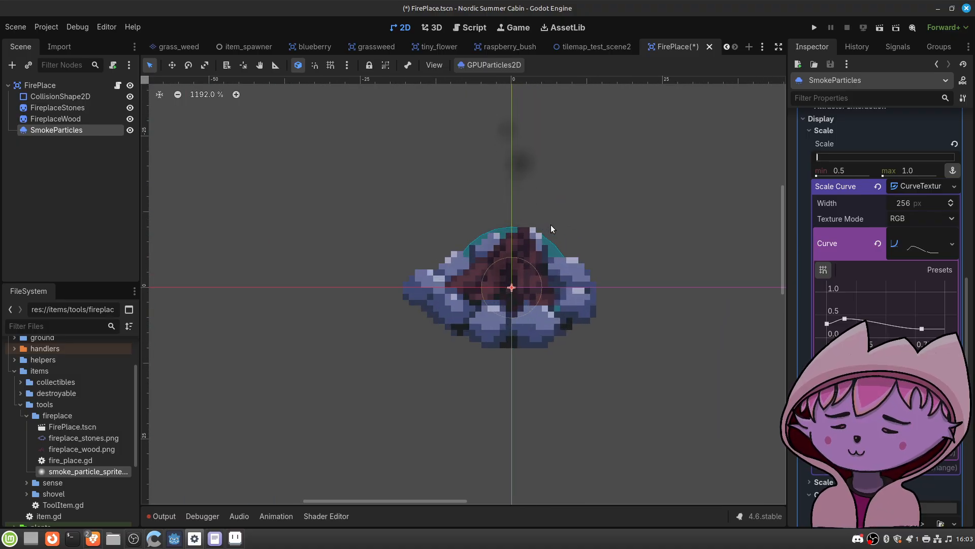
pyautogui.scroll(-6, 552, 228)
pyautogui.scroll(2, 551, 228)
# Step: Review the particle settings of SmokeParticles and expand the spawn velocity section of its process material
pyautogui.scroll(15, 810, 267)
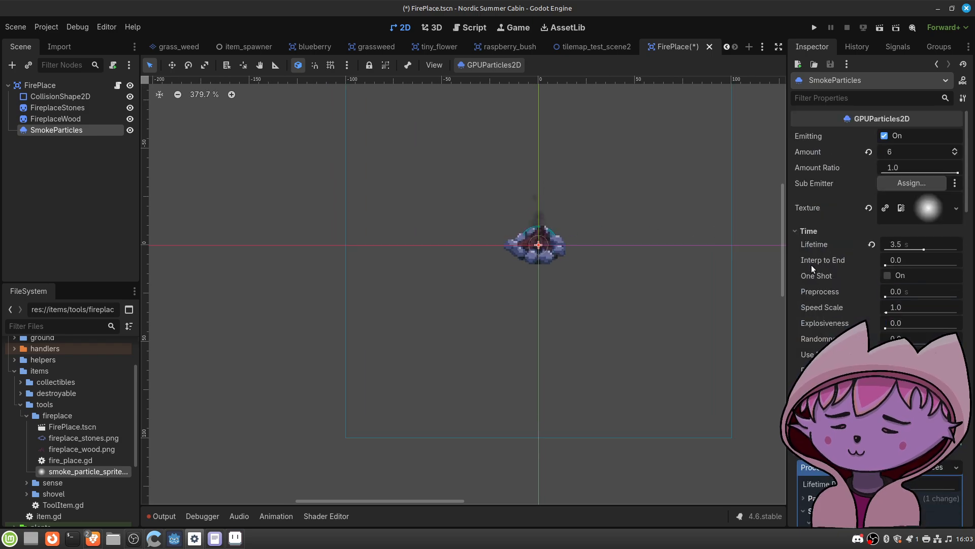
pyautogui.scroll(-10, 811, 265)
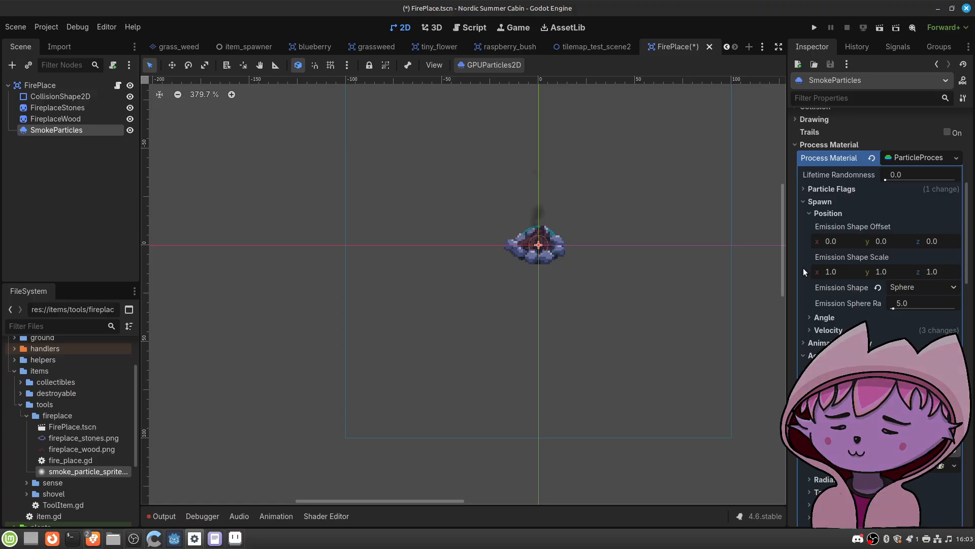
pyautogui.scroll(-3, 803, 261)
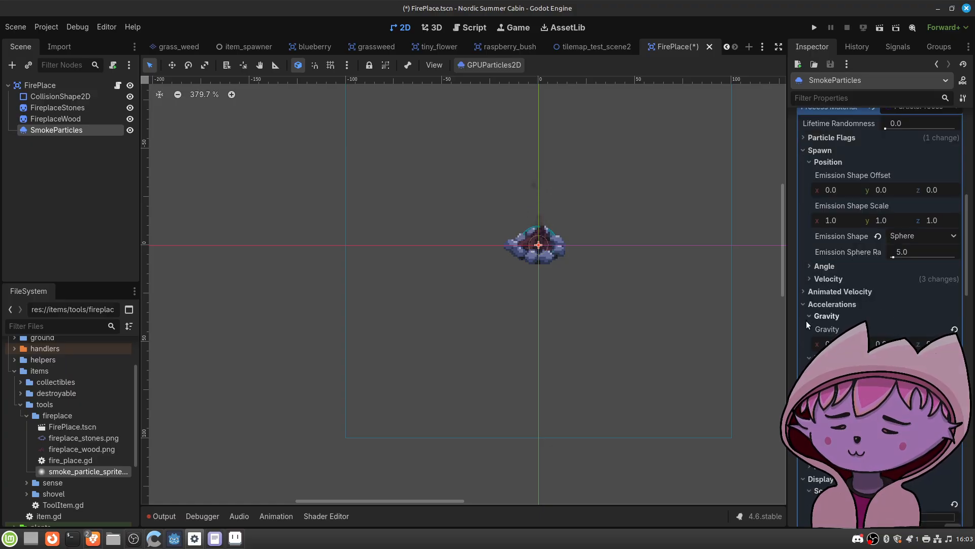
pyautogui.click(809, 279)
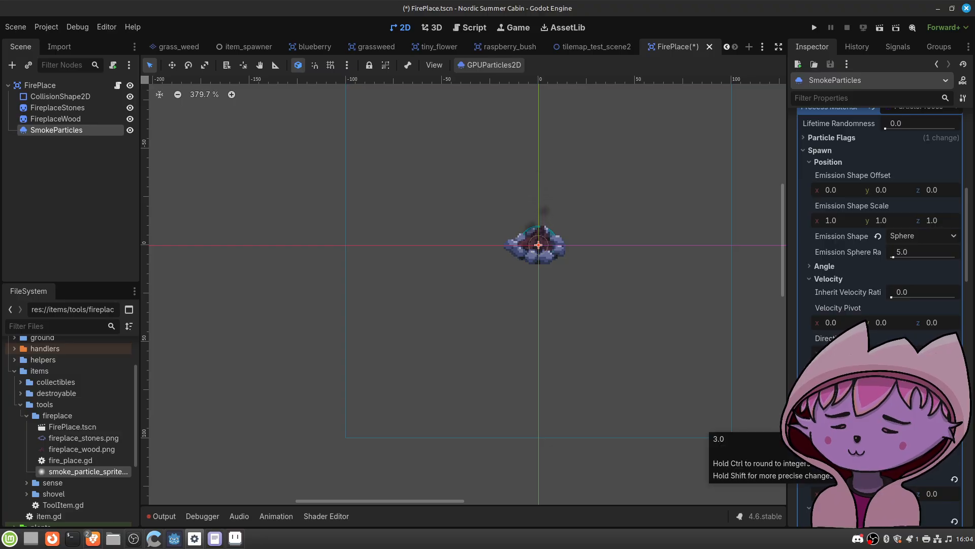
# Step: Set the smoke's particle amount to 16 and its randomness to 0.6, and save the scene
pyautogui.scroll(10, 841, 276)
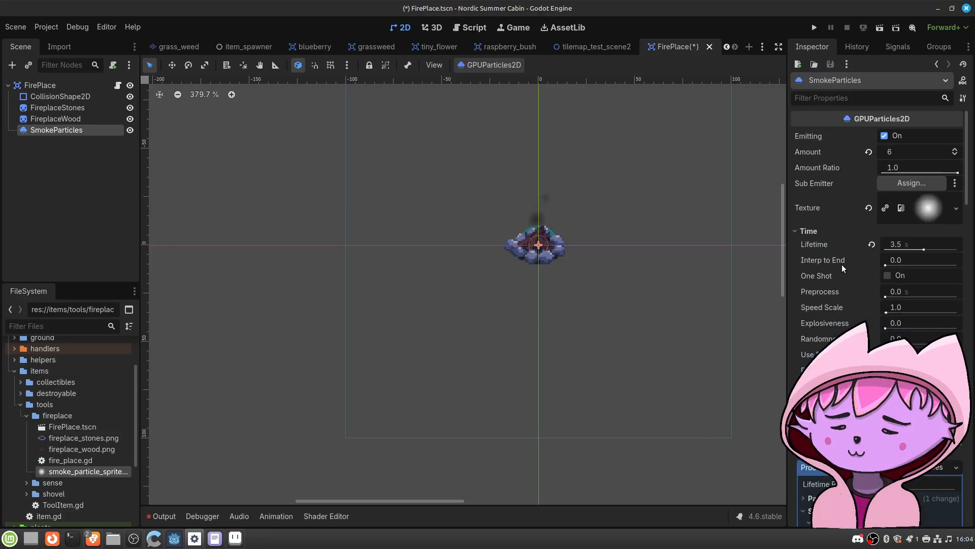
pyautogui.click(890, 153)
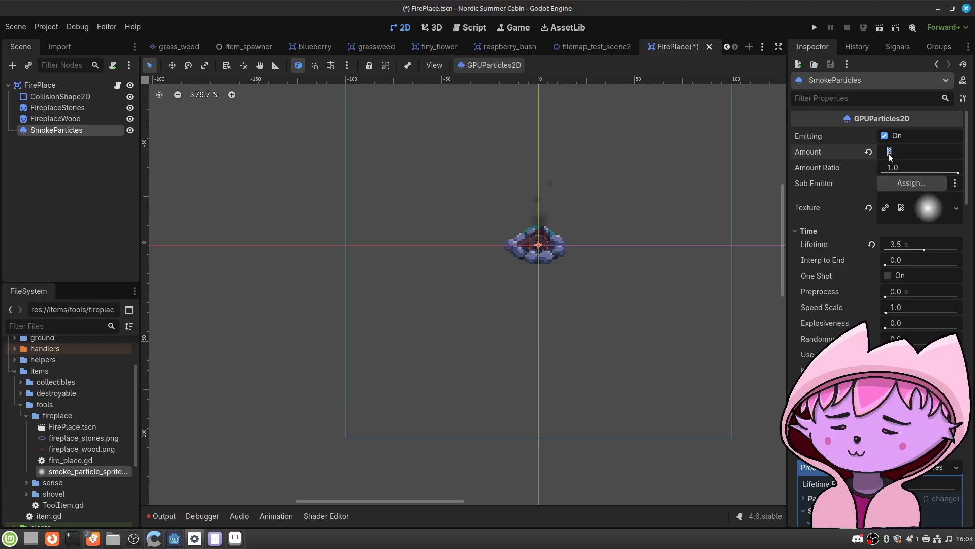
pyautogui.write('16')
pyautogui.scroll(5, 566, 216)
pyautogui.scroll(-2, 615, 256)
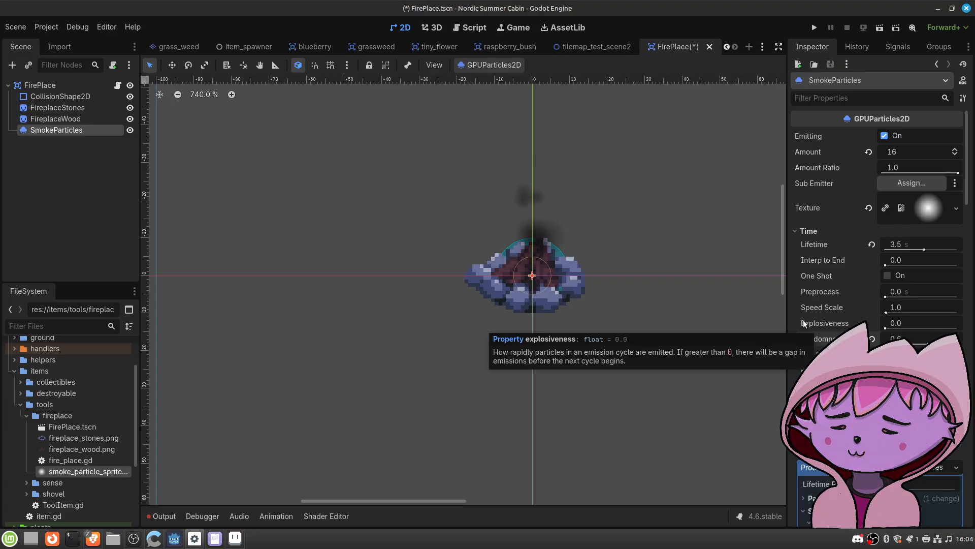
pyautogui.hotkey('ctrl', 's')
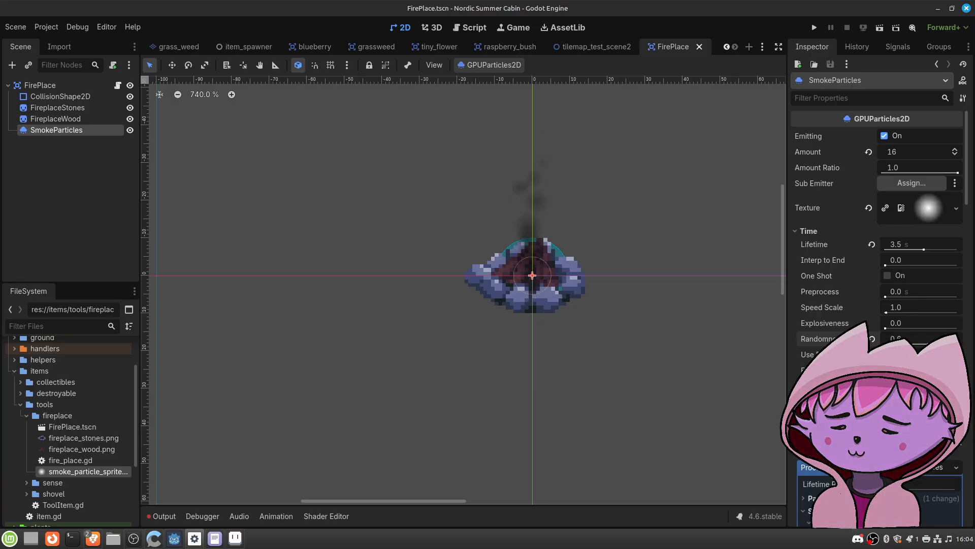
# Step: Enable turbulence in the smoke's process material and check the smoke's movement above the fireplace
pyautogui.scroll(-5, 876, 284)
pyautogui.scroll(-3, 810, 331)
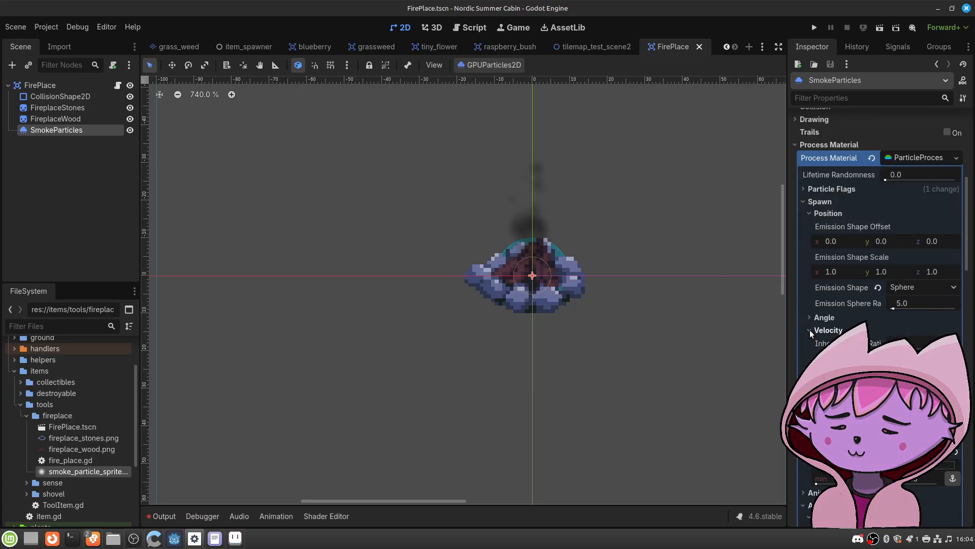
pyautogui.scroll(-4, 810, 329)
pyautogui.scroll(-8, 812, 327)
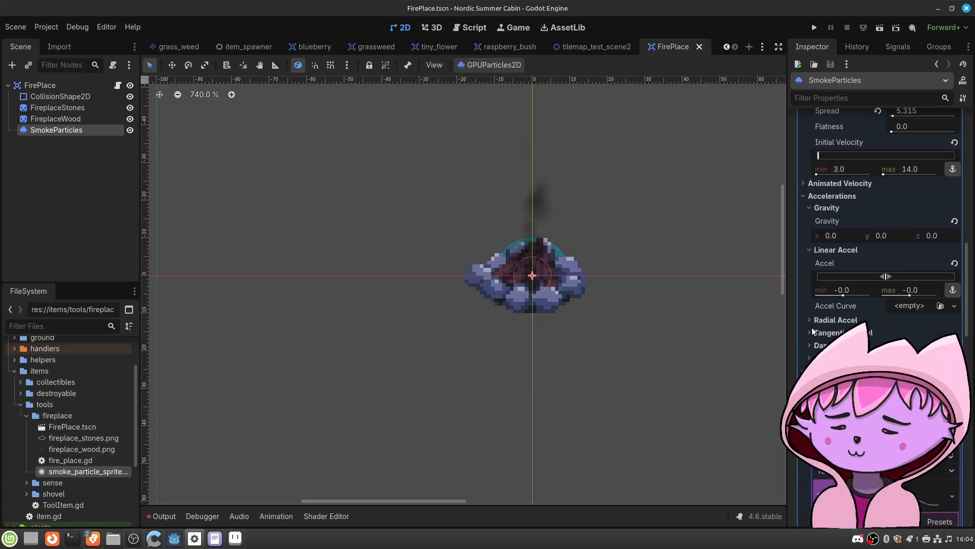
pyautogui.scroll(-10, 812, 327)
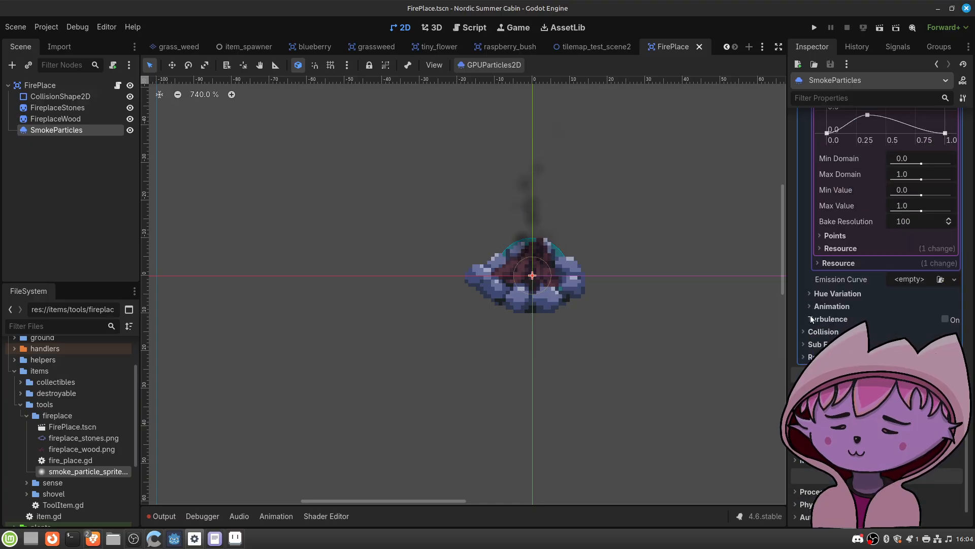
pyautogui.click(945, 319)
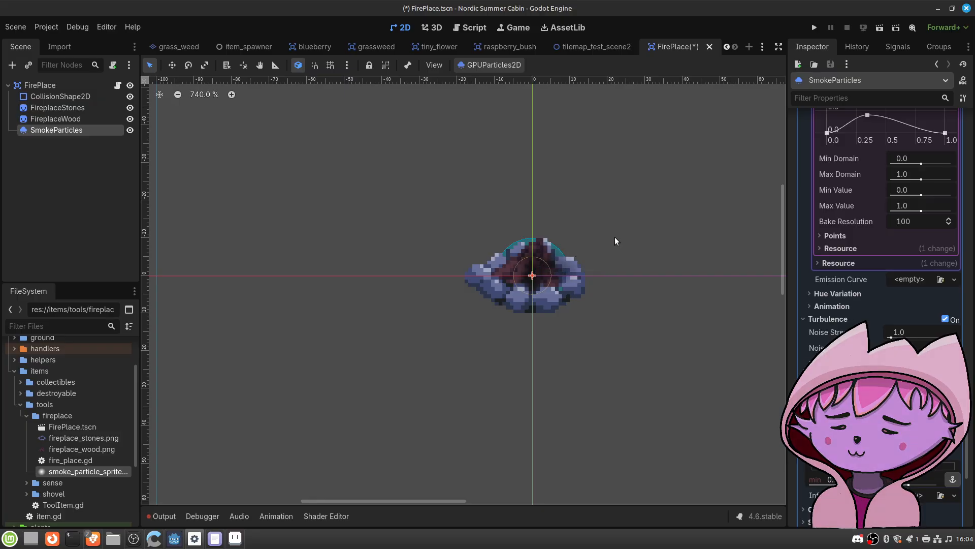
pyautogui.scroll(5, 534, 270)
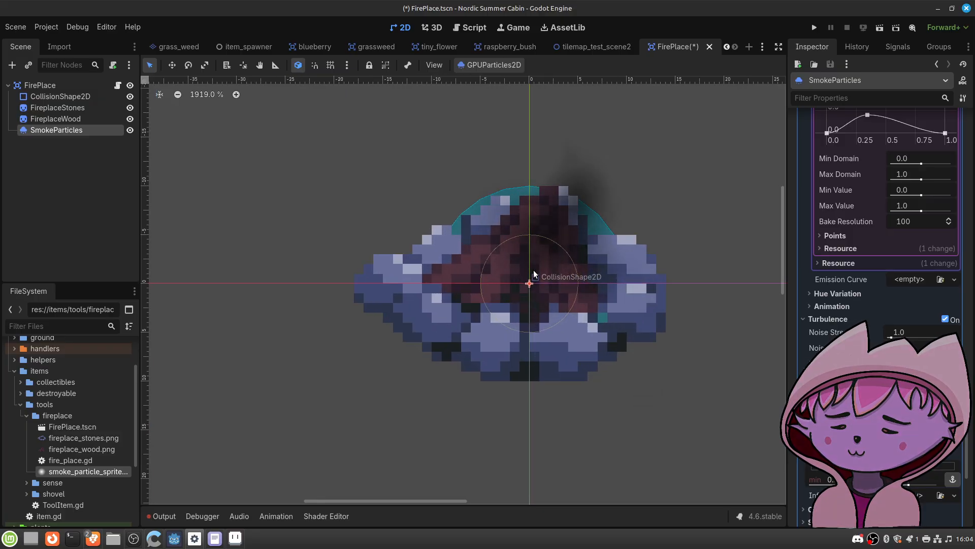
pyautogui.scroll(-2, 534, 274)
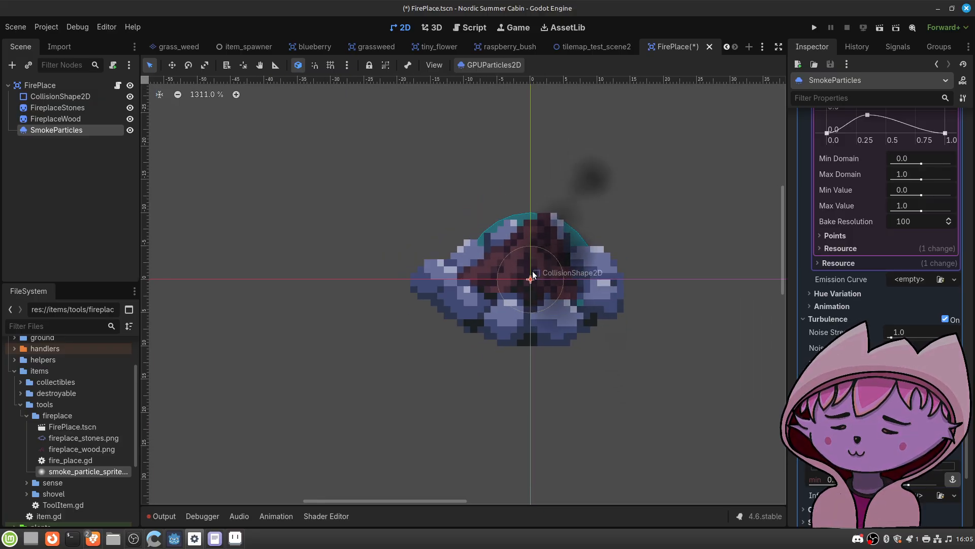
# Step: Set the turbulence noise strength of the smoke to 0.1
pyautogui.click(905, 332)
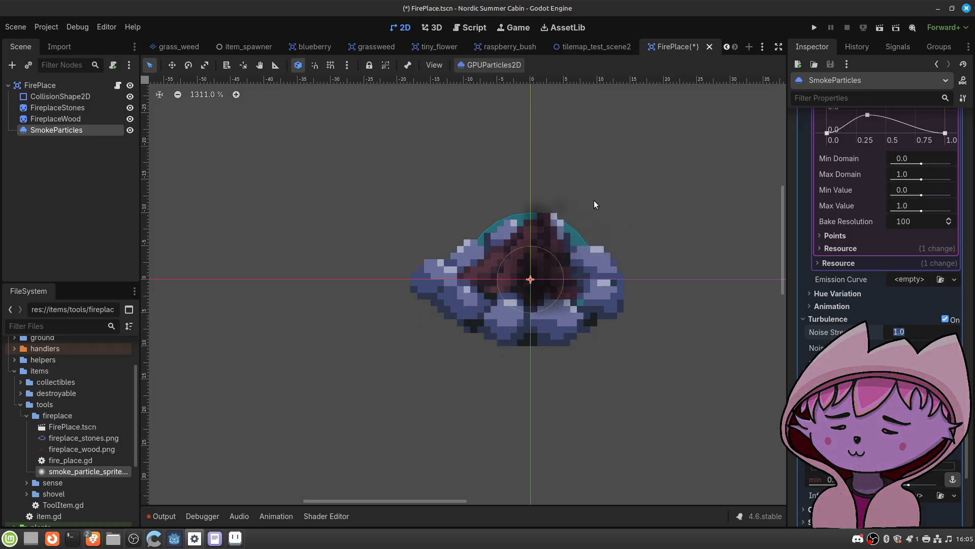
pyautogui.write('0.')
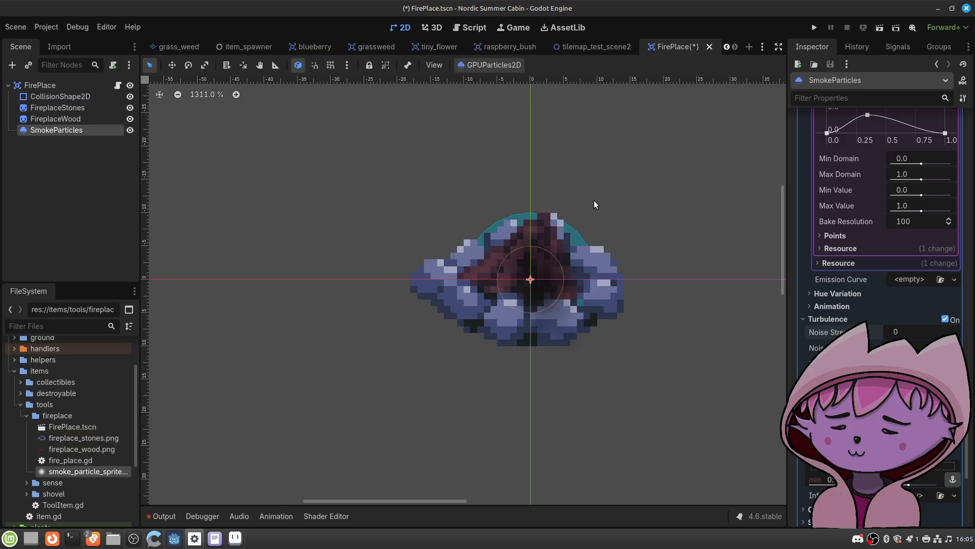
pyautogui.write('1')
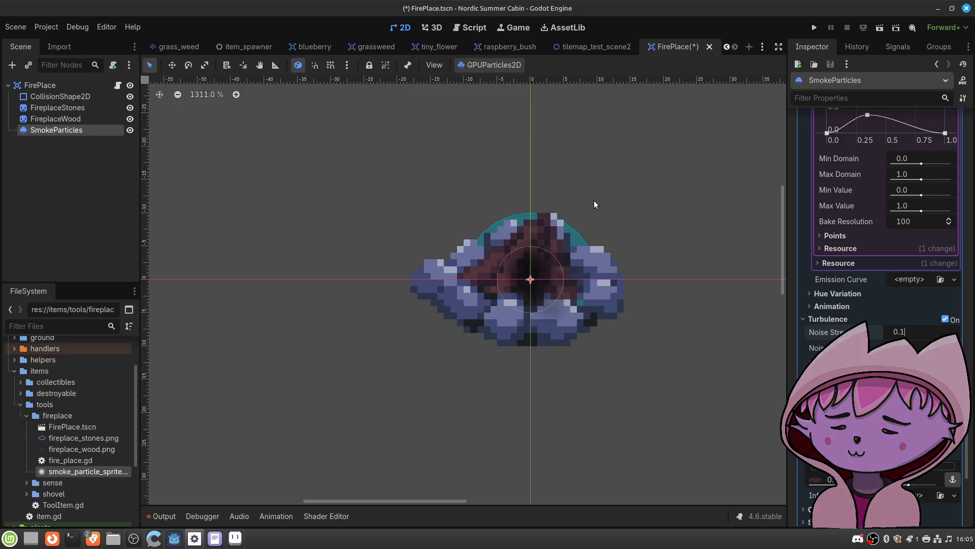
pyautogui.press('Return')
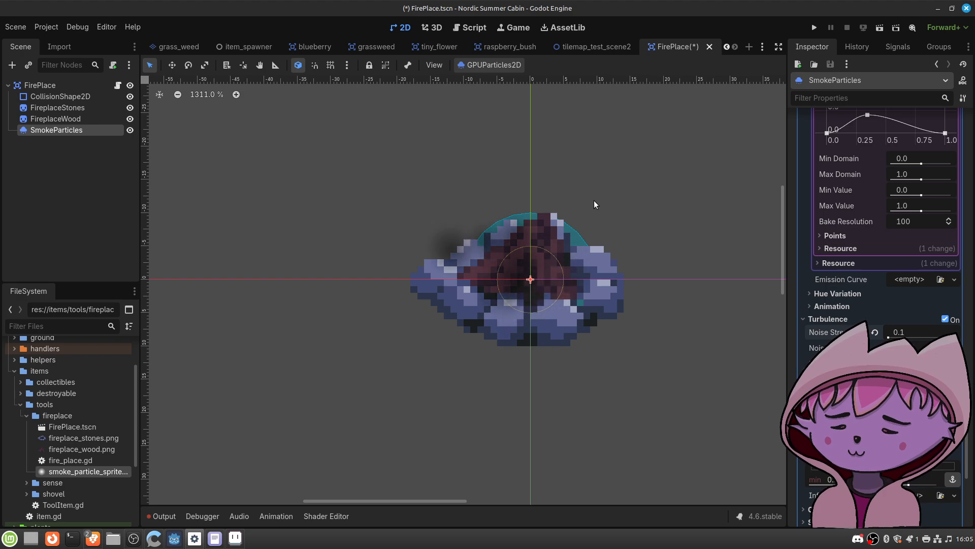
# Step: Try a turbulence noise scale of 0.0 with a different random noise speed, and turn turbulence off
pyautogui.scroll(-2, 874, 356)
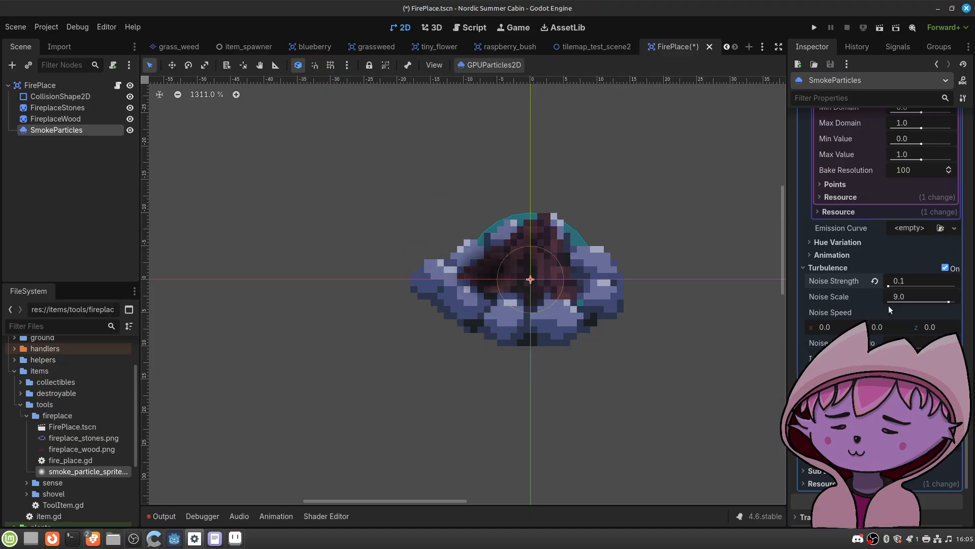
pyautogui.click(922, 302)
pyautogui.moveTo(917, 303); pyautogui.dragTo(878, 309)
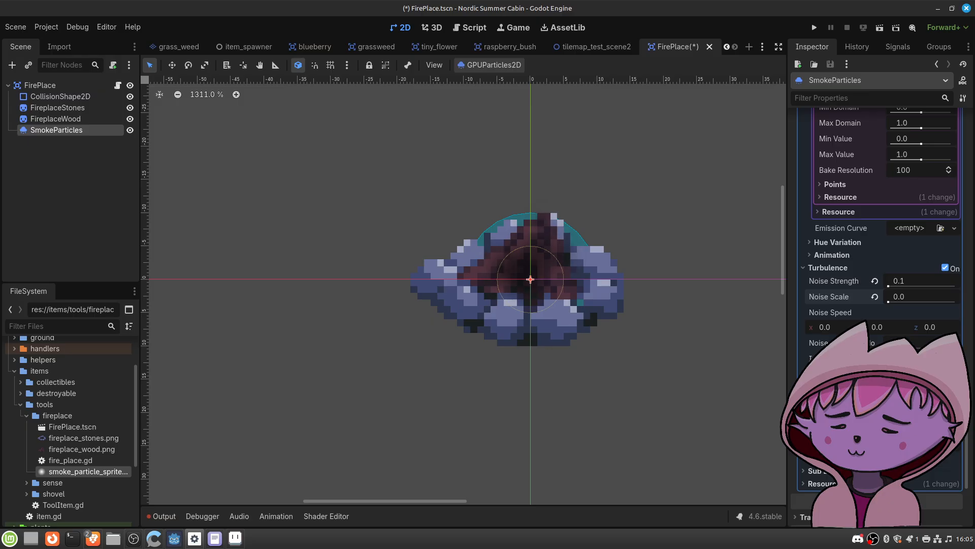
pyautogui.click(890, 347)
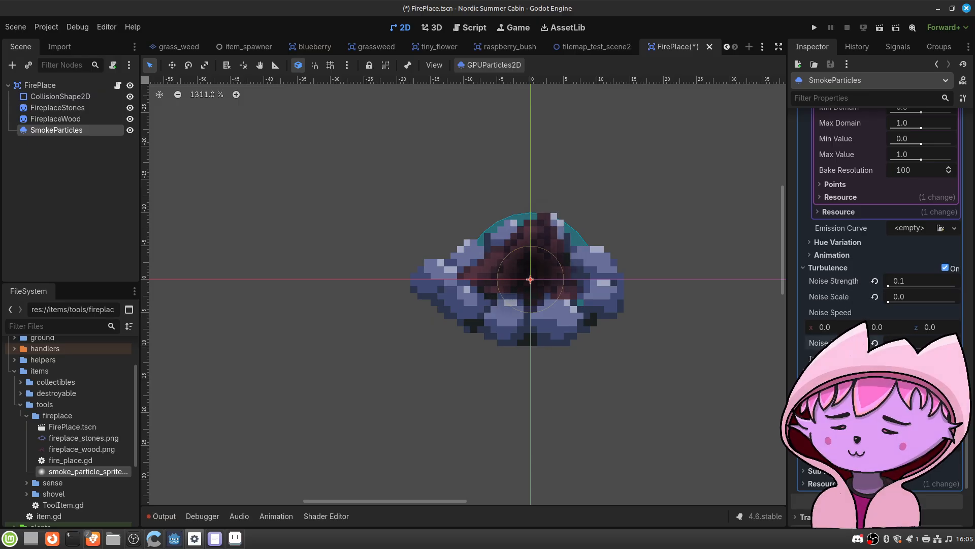
pyautogui.click(946, 268)
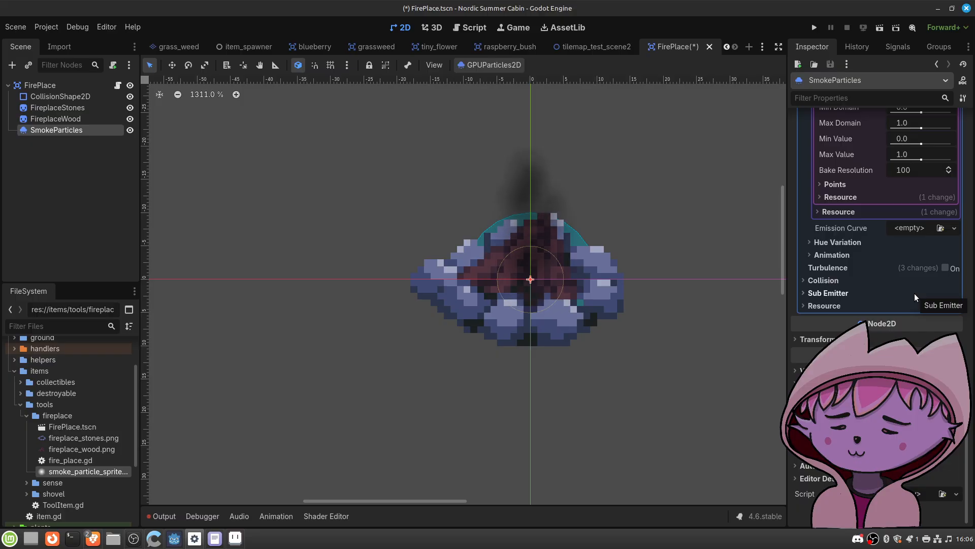
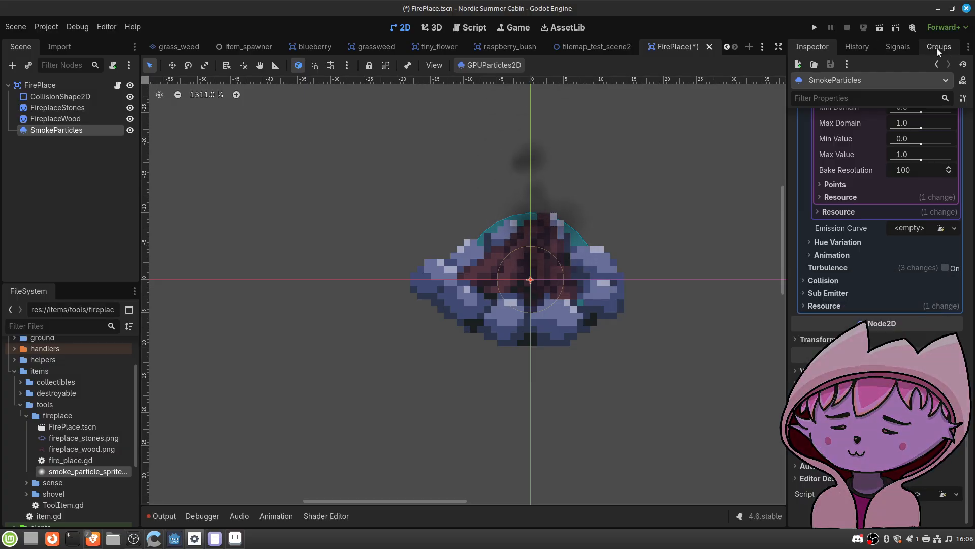
# Step: Open the GPUParticles2D class documentation and search it for "turbule"
pyautogui.click(963, 80)
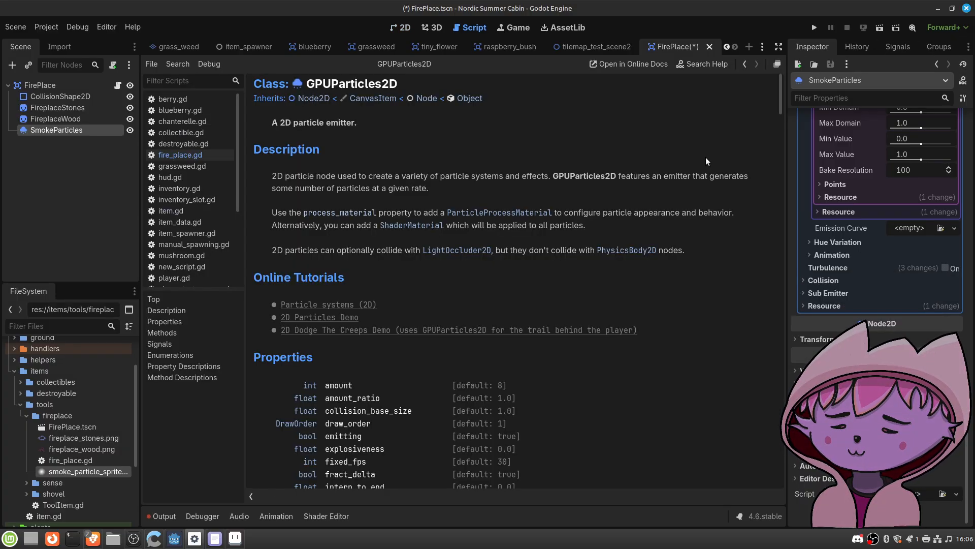
pyautogui.hotkey('ctrl', 'f')
pyautogui.write('turbule')
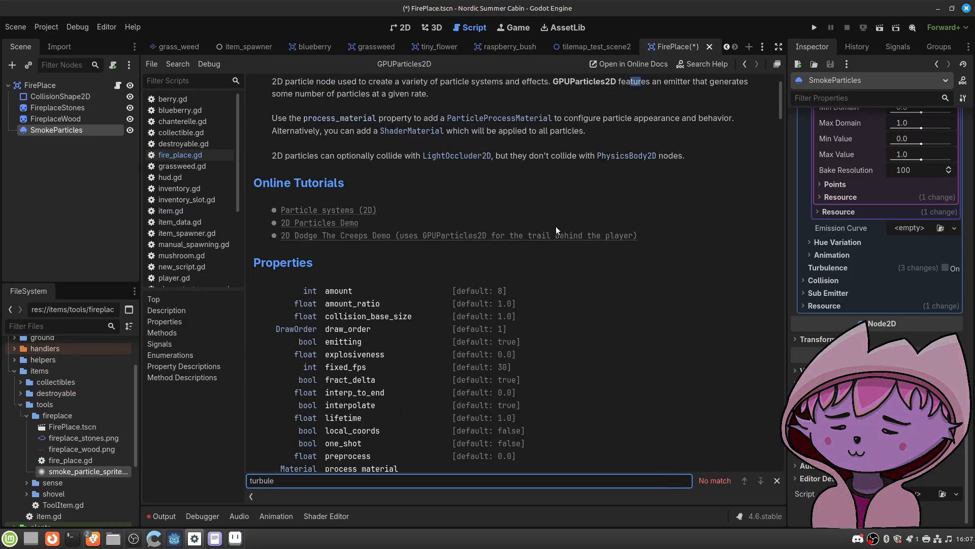
pyautogui.scroll(3, 558, 226)
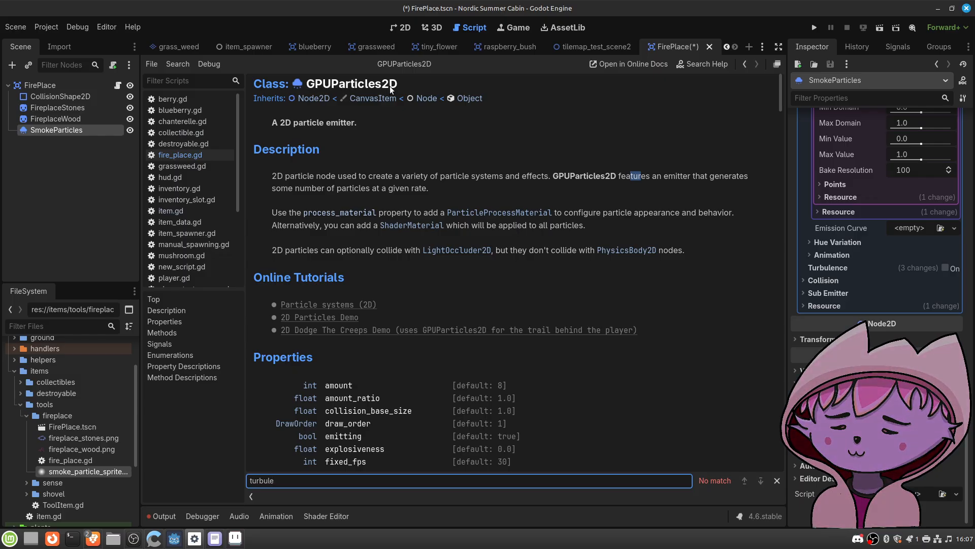
# Step: Check the smoke's process material type and open the ParticleProcessMaterial class reference through the help search
pyautogui.scroll(5, 846, 188)
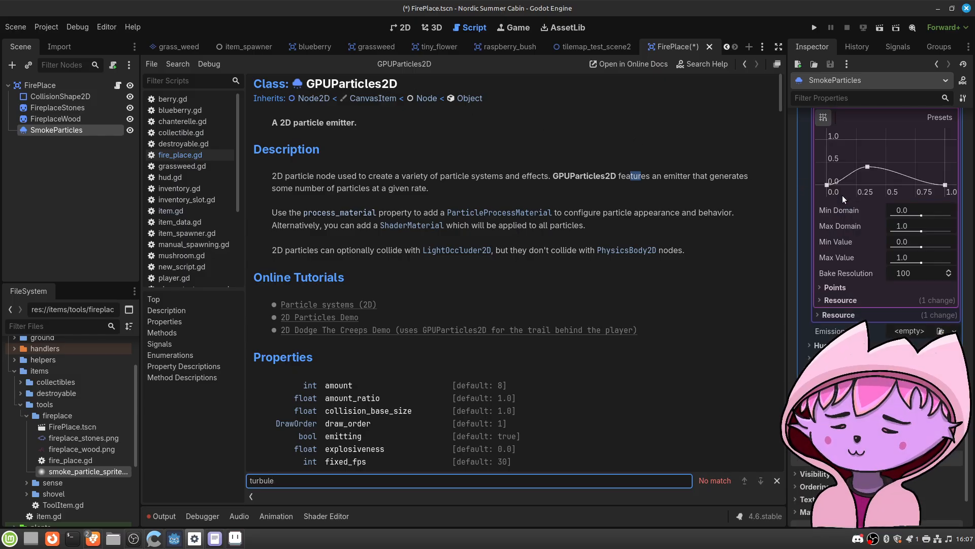
pyautogui.scroll(8, 846, 200)
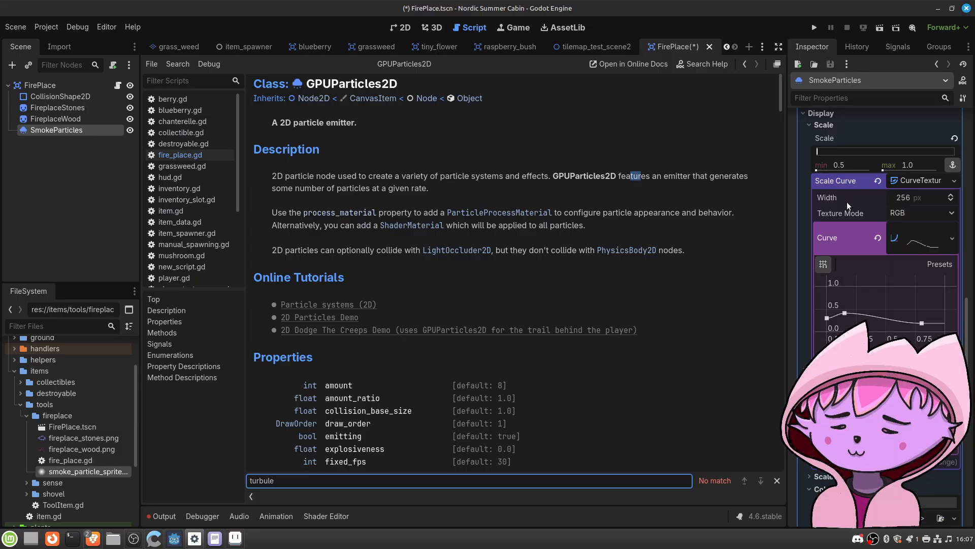
pyautogui.scroll(10, 885, 279)
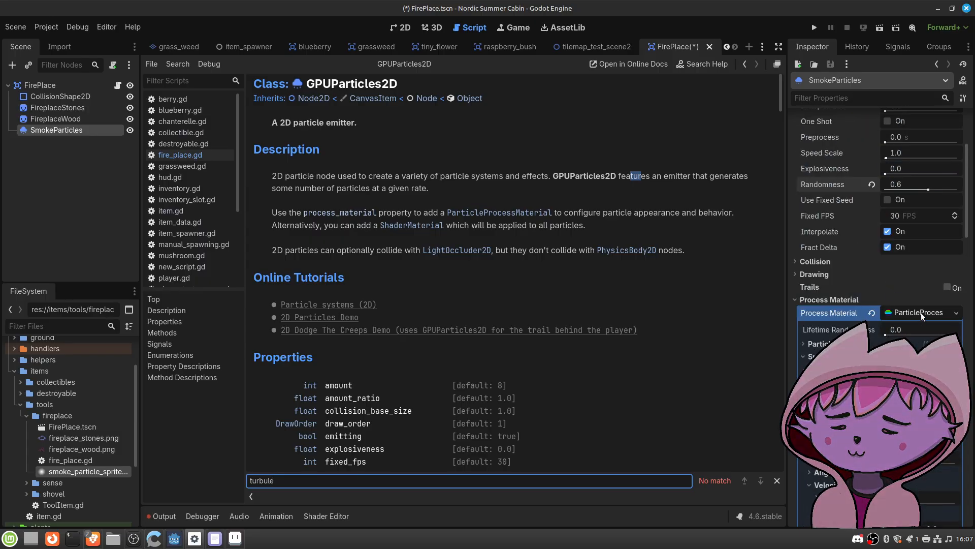
pyautogui.click(708, 63)
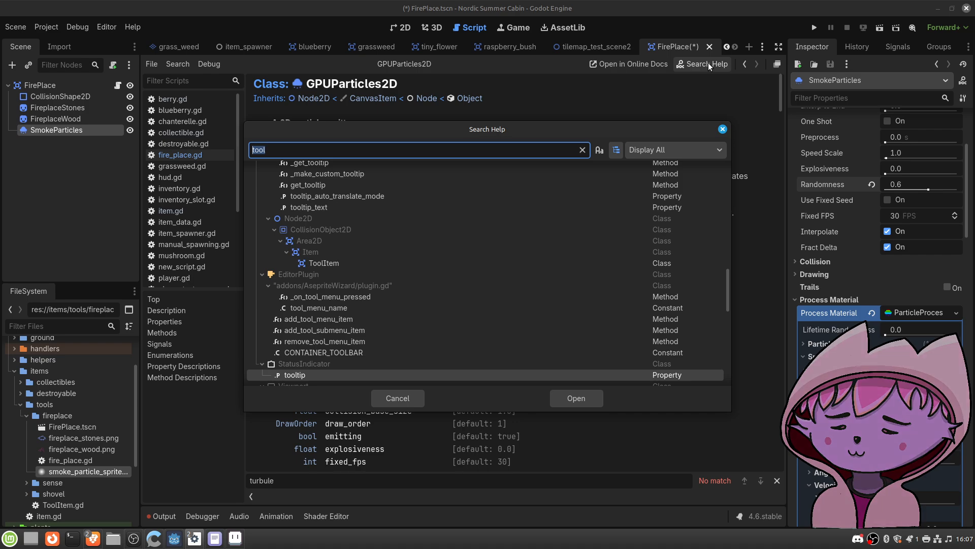
pyautogui.write('particlepro')
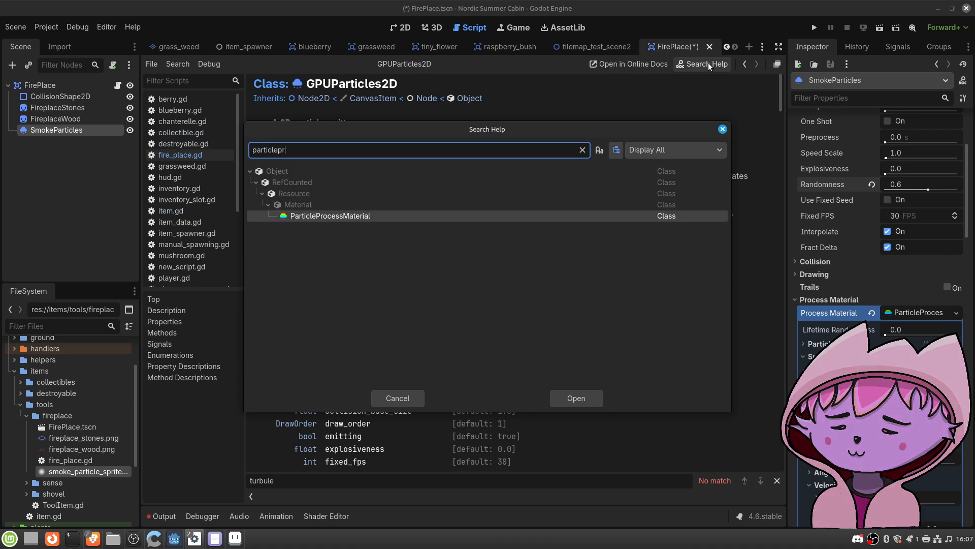
pyautogui.press('Return')
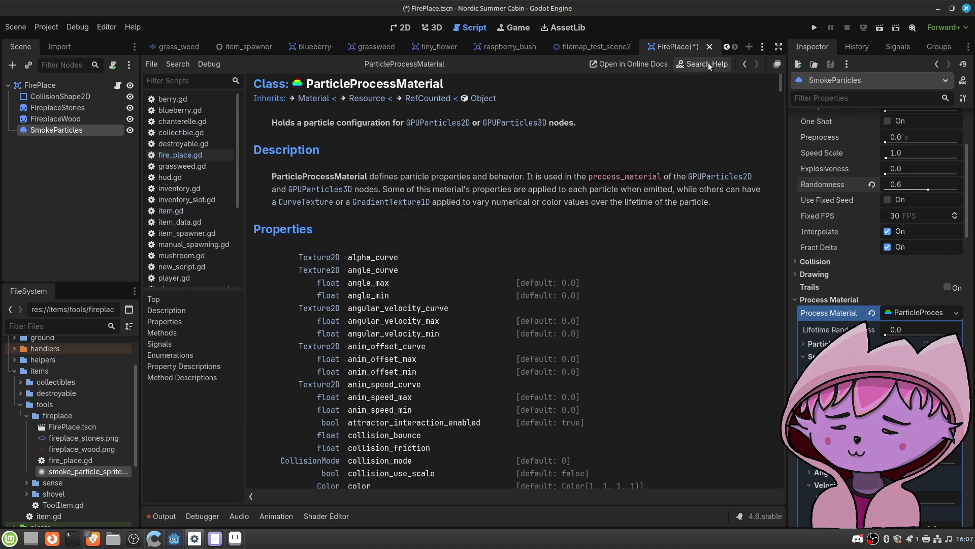
# Step: Search the ParticleProcessMaterial class reference for "turbule" and look through its turbulence properties
pyautogui.hotkey('ctrl', 'f')
pyautogui.write('turb')
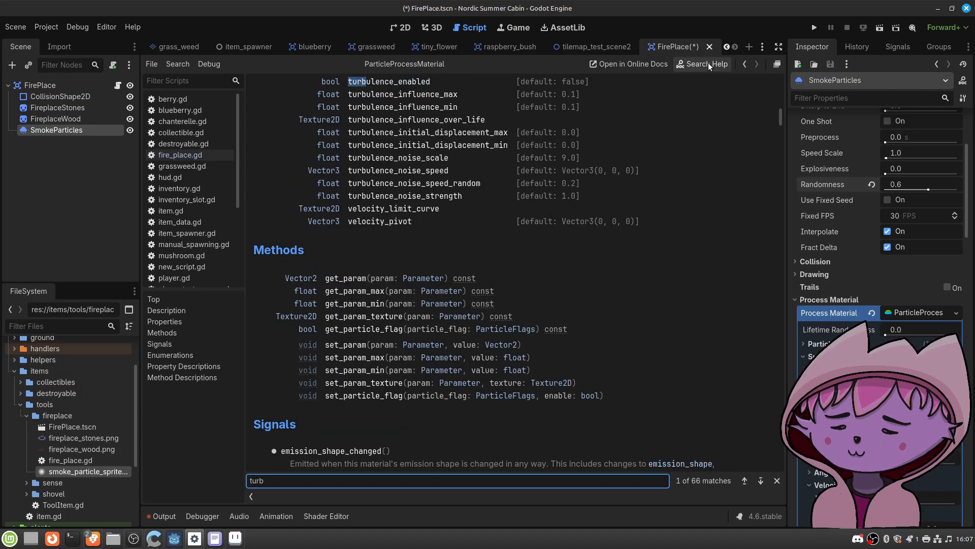
pyautogui.write('ule')
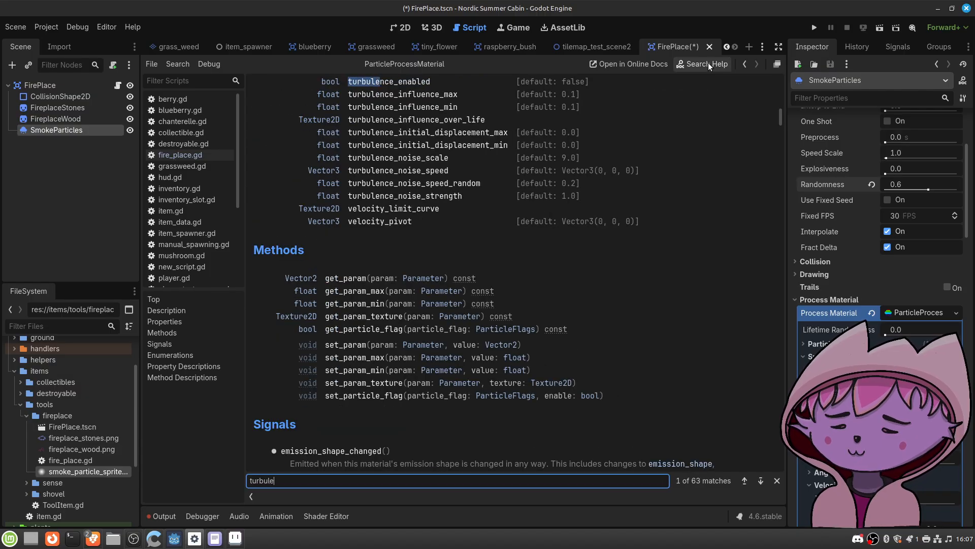
pyautogui.press('Return')
pyautogui.press('Return')
pyautogui.press('Return')
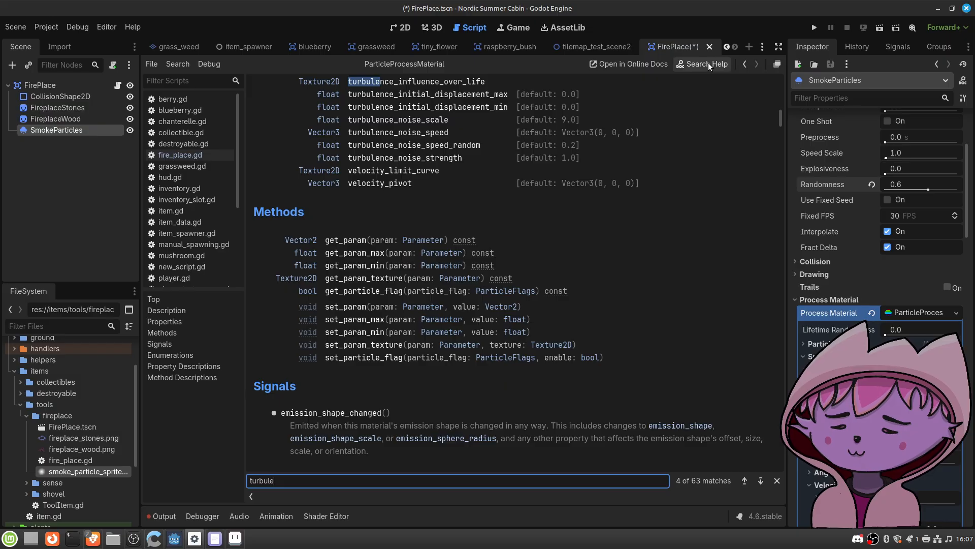
pyautogui.scroll(5, 465, 151)
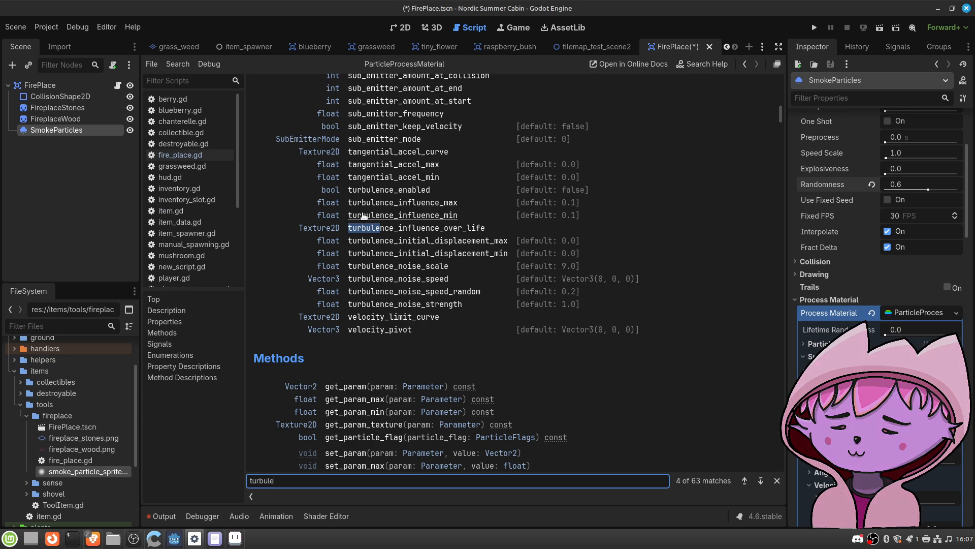
# Step: Open the turbulence_enabled description and read on through the turbulence influence minimum, maximum and over-life entries
pyautogui.click(363, 190)
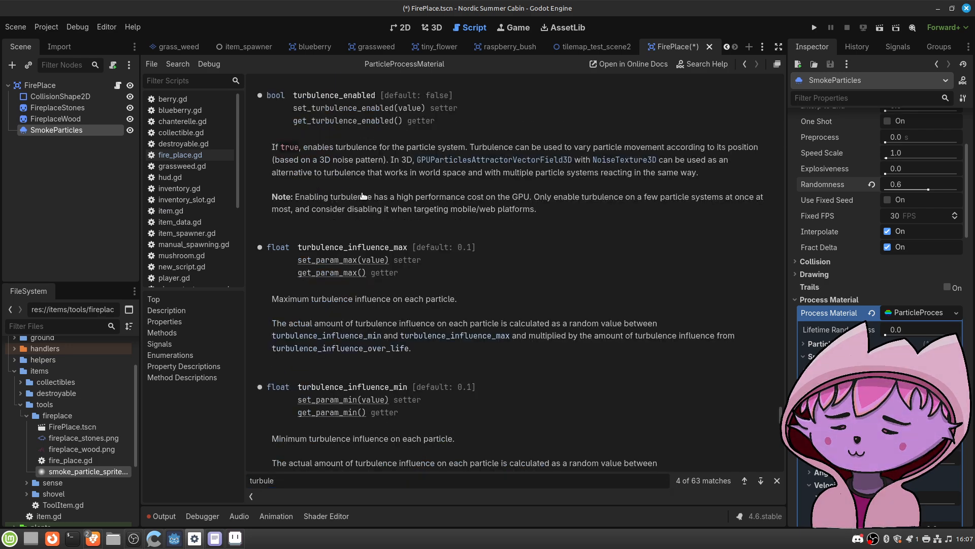
pyautogui.scroll(-1, 297, 225)
pyautogui.scroll(1, 297, 224)
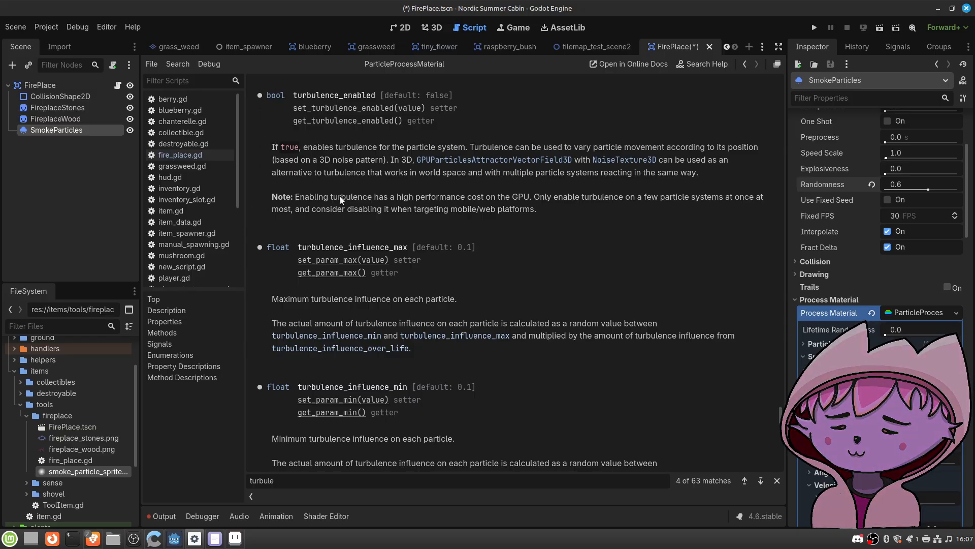
pyautogui.scroll(-3, 340, 196)
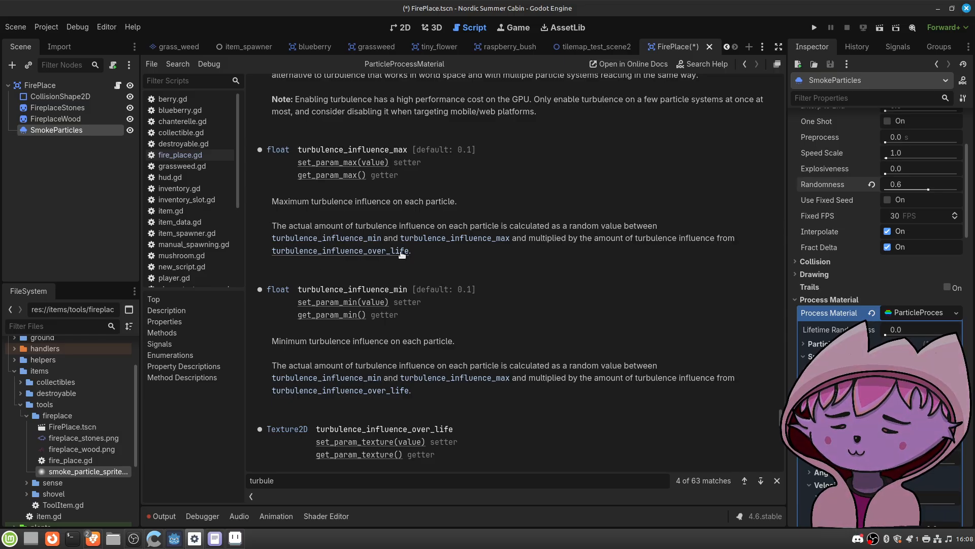
pyautogui.scroll(-1, 476, 270)
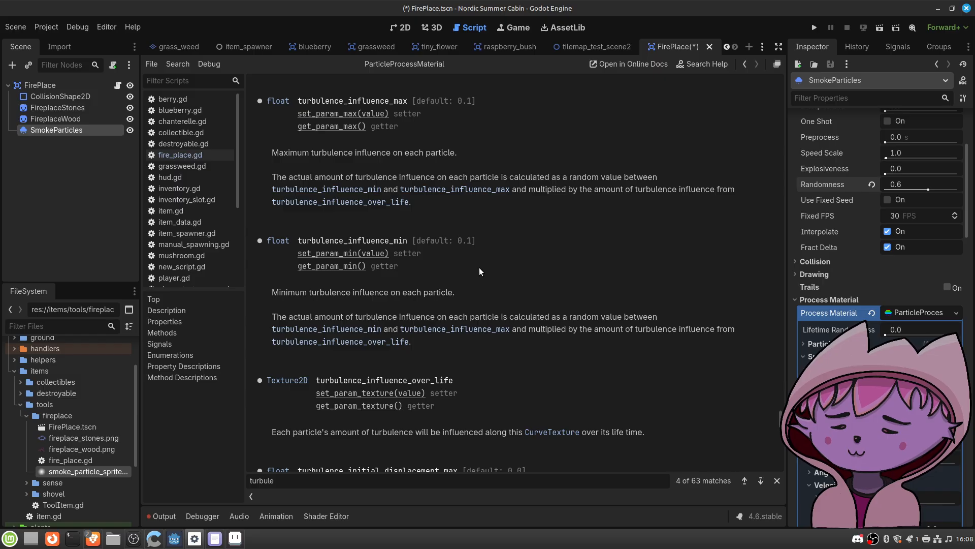
pyautogui.scroll(-2, 478, 271)
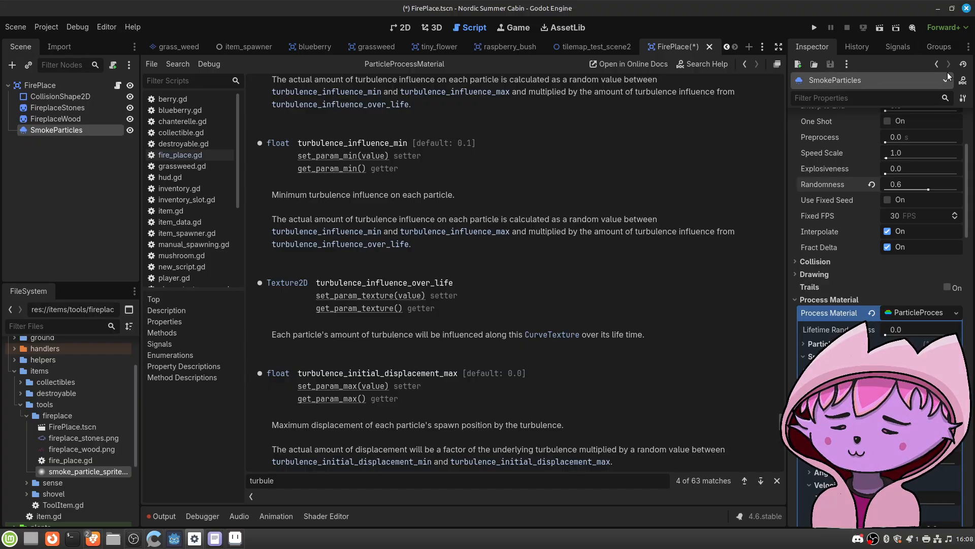
# Step: Reselect the SmokeParticles node and turn turbulence back on in its process material
pyautogui.click(937, 62)
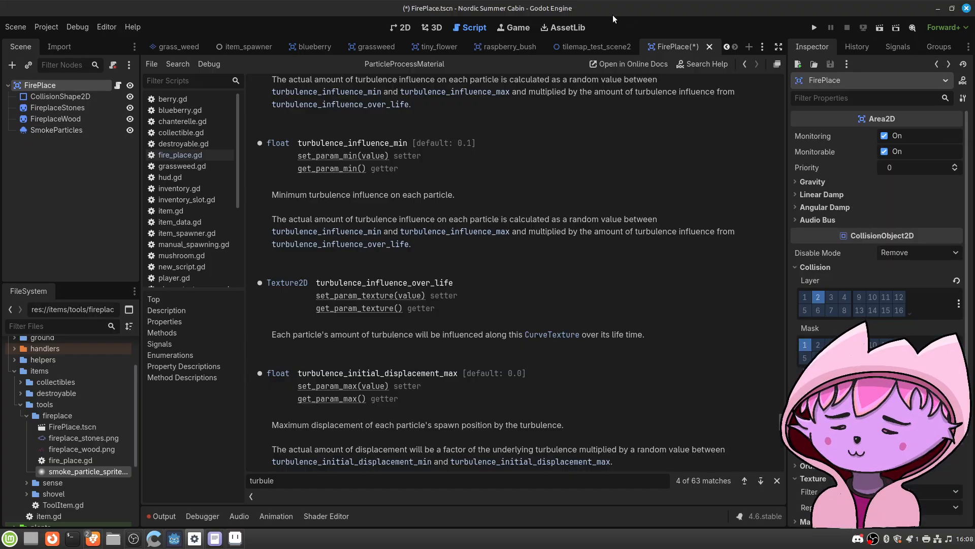
pyautogui.click(936, 65)
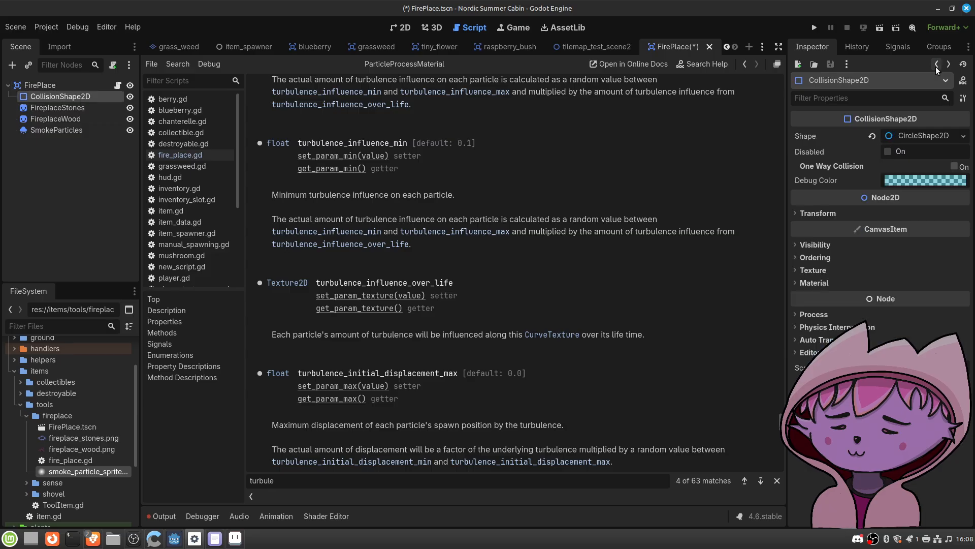
pyautogui.click(949, 64)
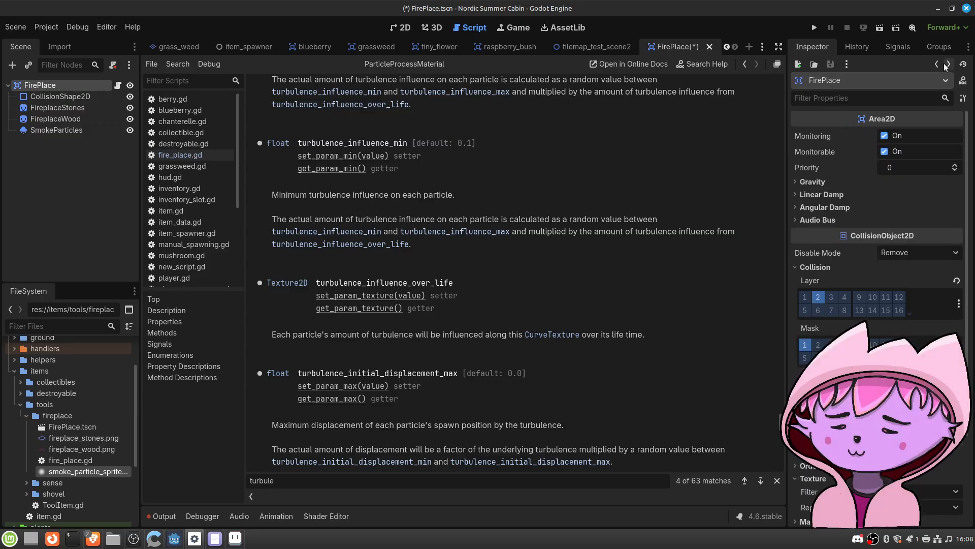
pyautogui.click(104, 129)
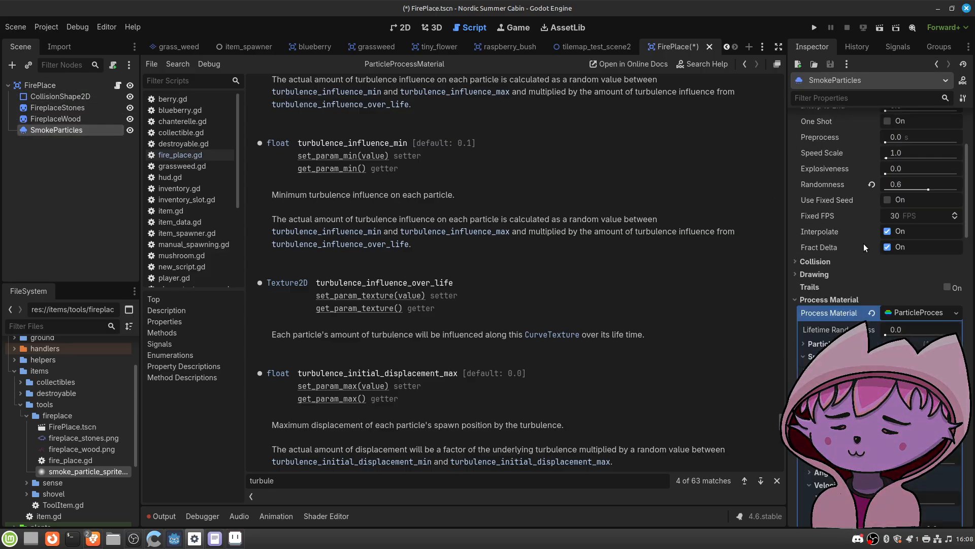
pyautogui.scroll(-15, 863, 247)
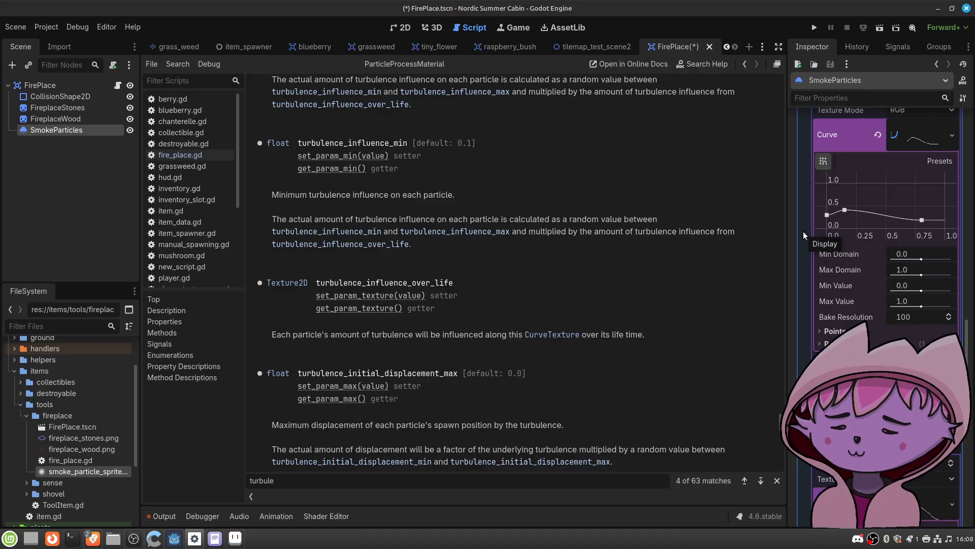
pyautogui.scroll(-5, 803, 231)
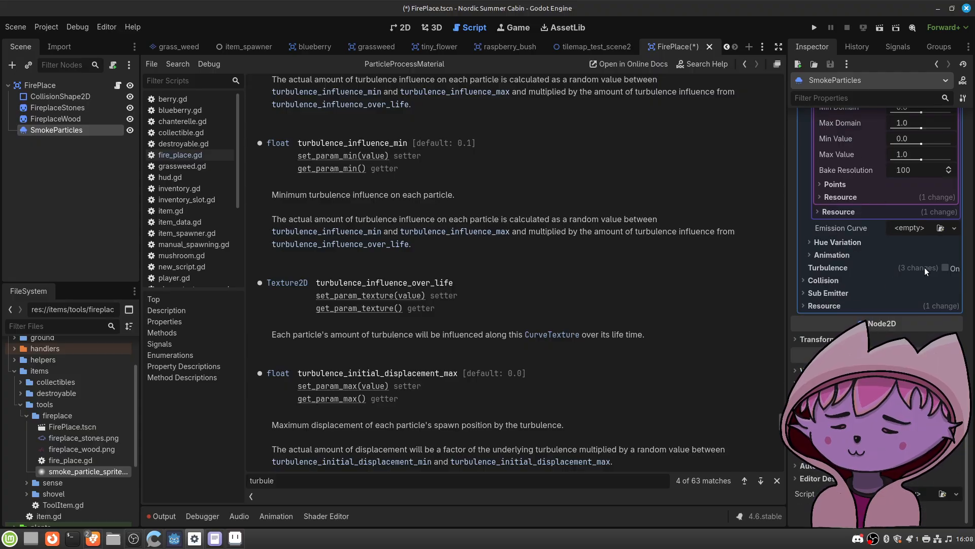
pyautogui.click(944, 267)
pyautogui.scroll(-2, 859, 267)
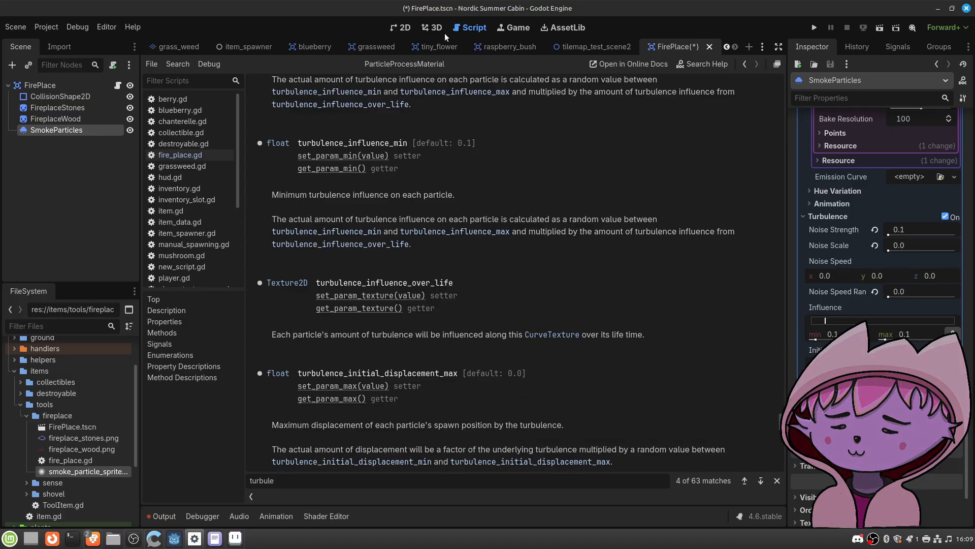
# Step: Return to the 2D view and set the smoke's turbulence influence to a minimum of 0.0 and a maximum of 0.094
pyautogui.click(400, 29)
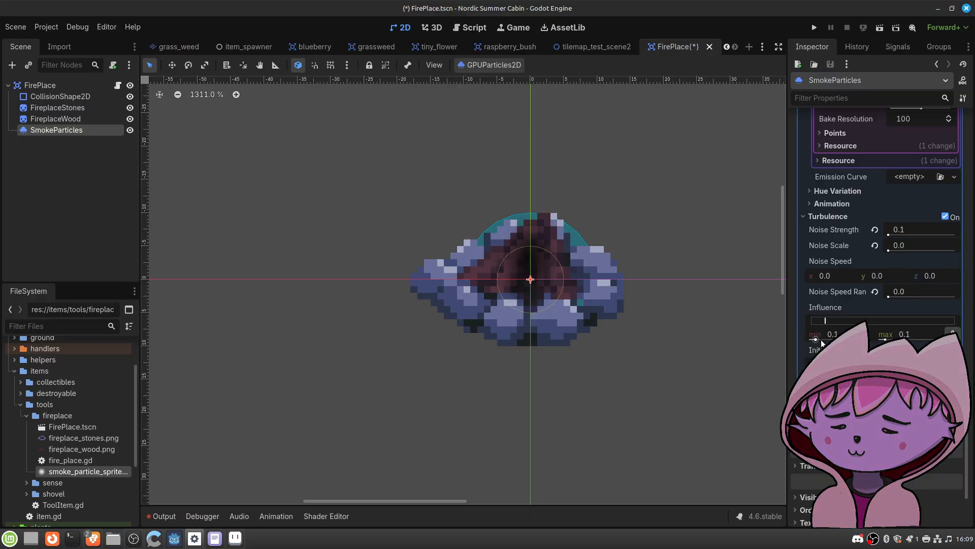
pyautogui.moveTo(816, 340); pyautogui.dragTo(800, 338)
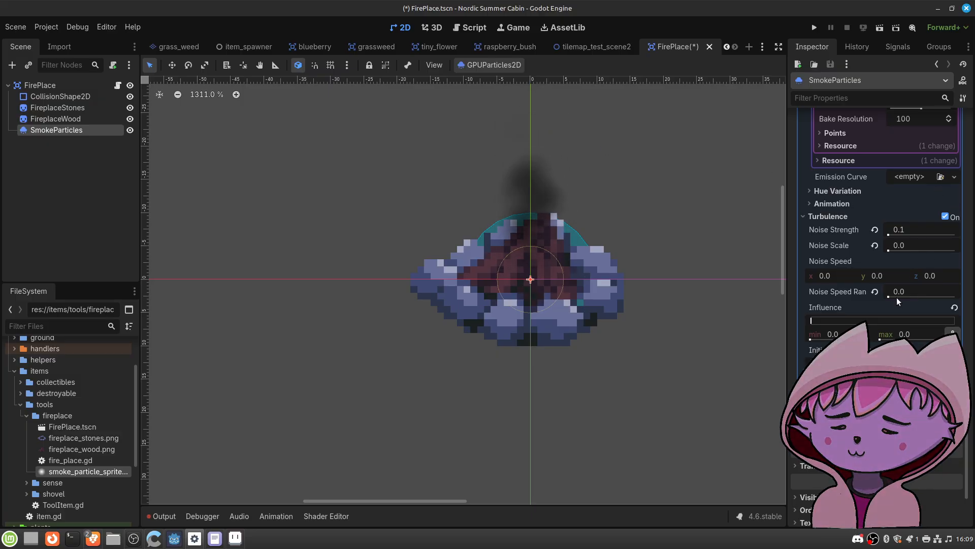
pyautogui.click(890, 331)
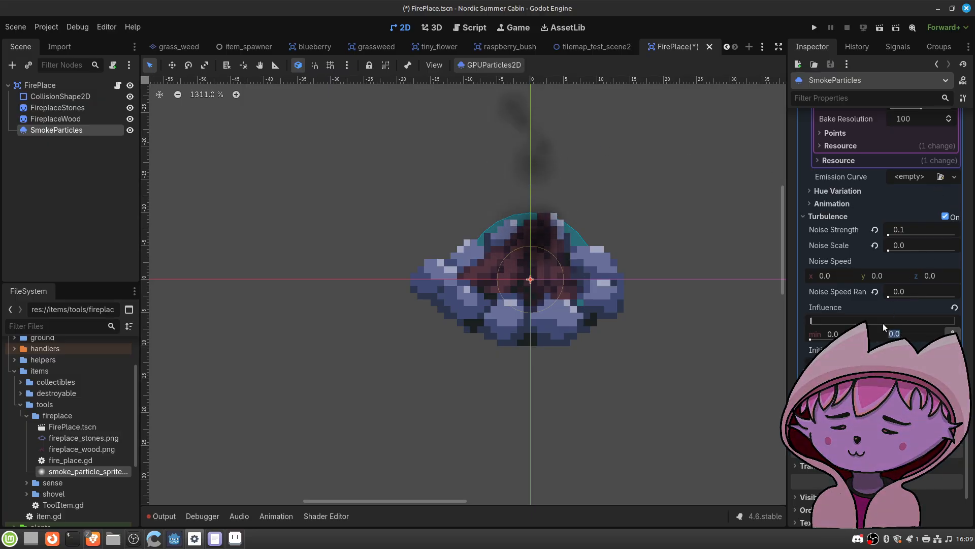
pyautogui.write('0.')
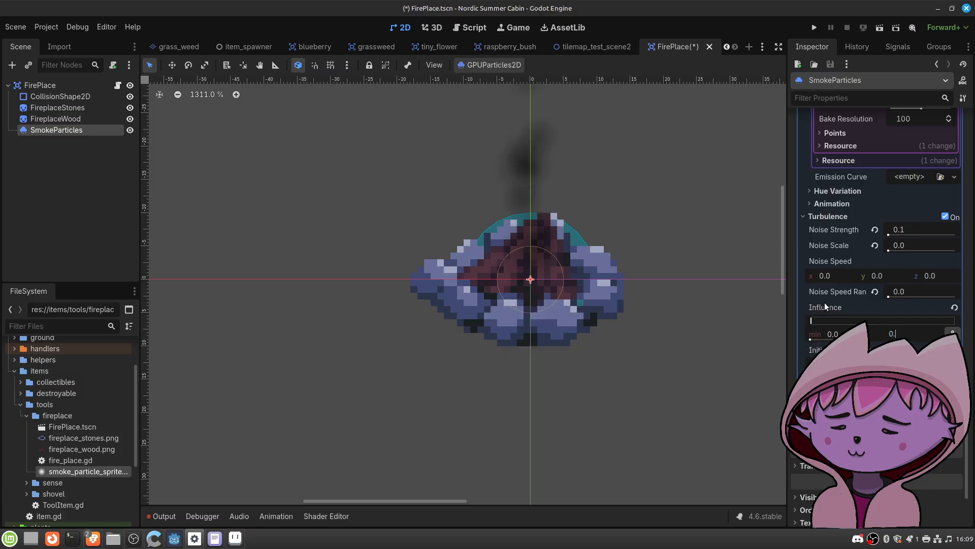
pyautogui.write('094')
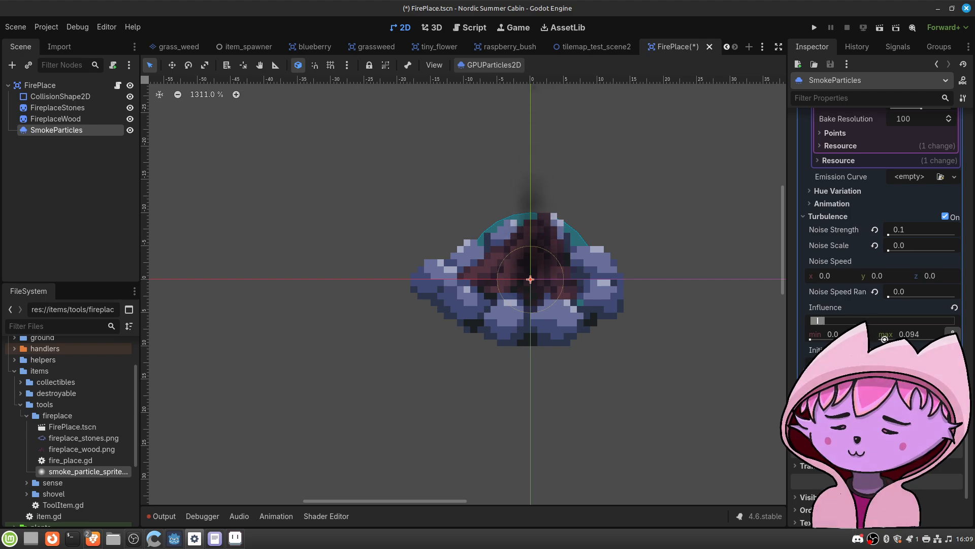
pyautogui.moveTo(884, 338); pyautogui.dragTo(891, 339)
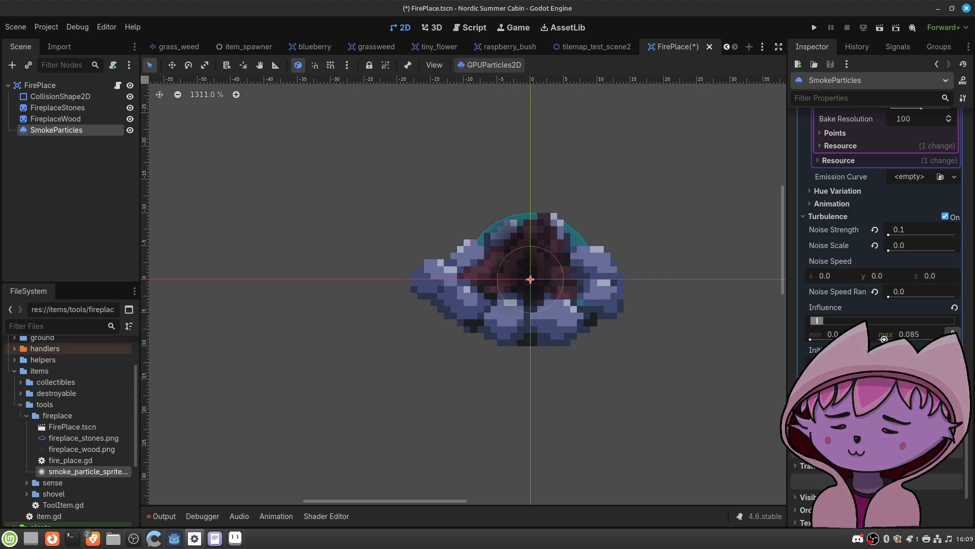
pyautogui.moveTo(885, 339); pyautogui.dragTo(884, 339)
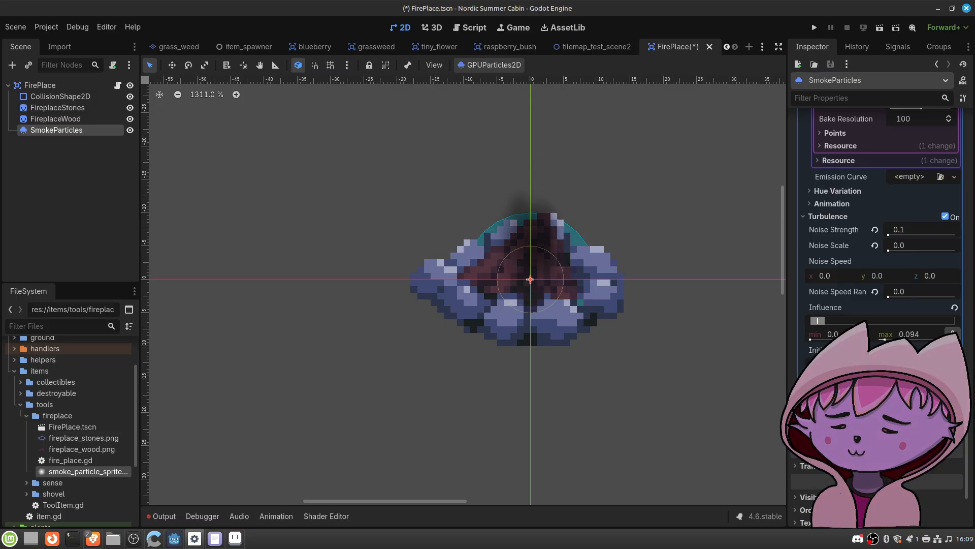
# Step: Check the smoke in the viewport and try a maximum turbulence influence of 0.05
pyautogui.scroll(-5, 594, 292)
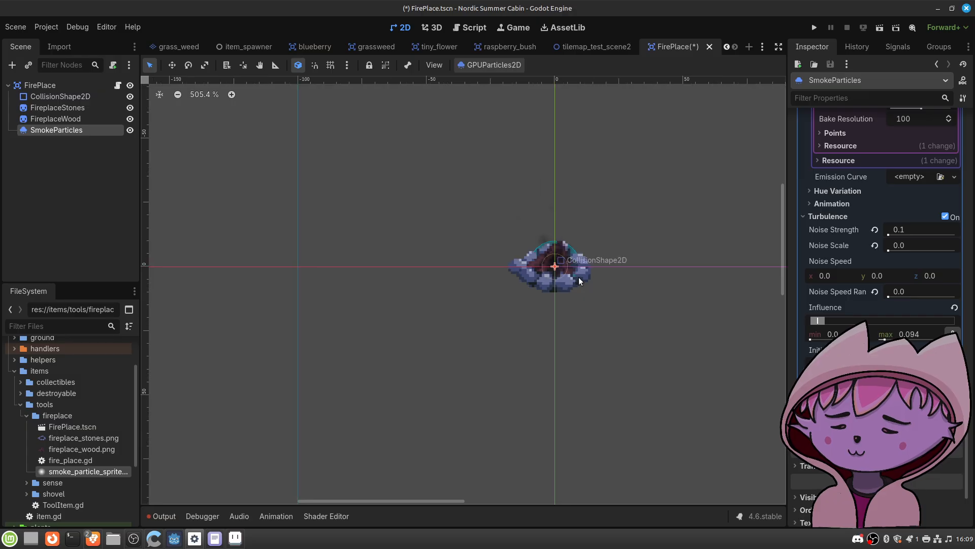
pyautogui.scroll(7, 575, 245)
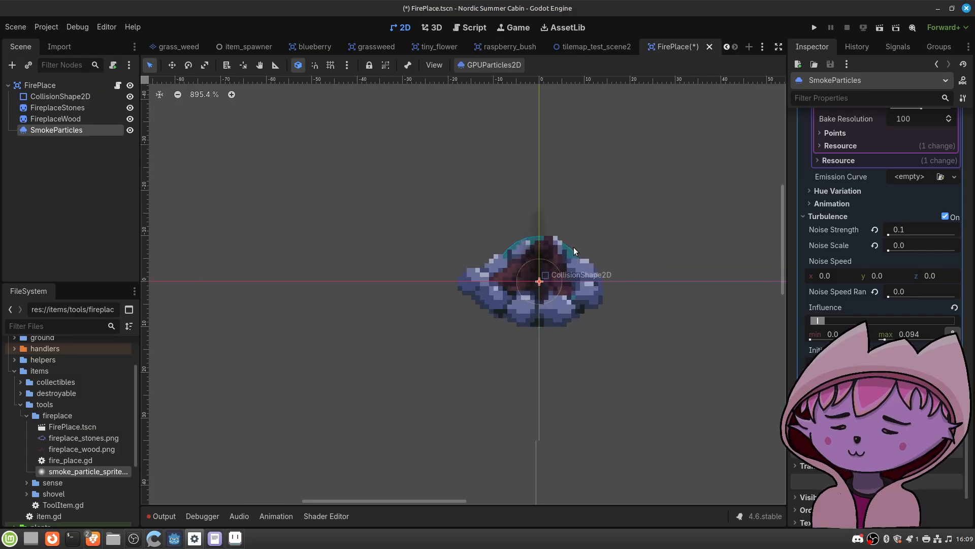
pyautogui.click(915, 331)
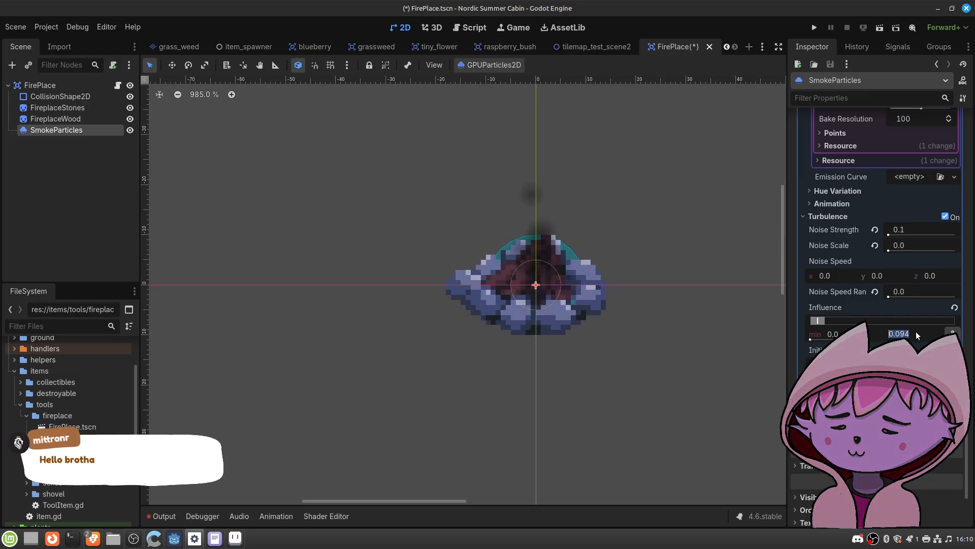
pyautogui.write('0.05')
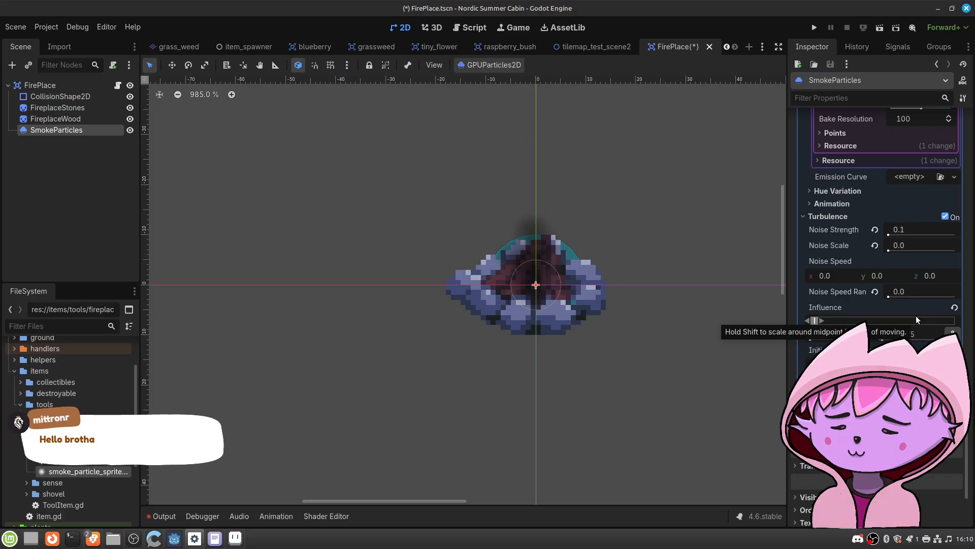
pyautogui.press('Return')
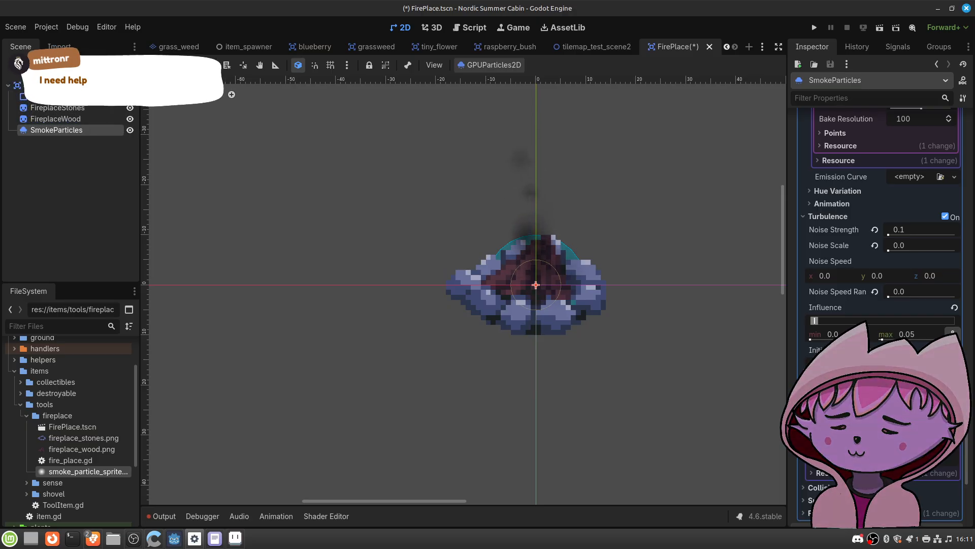
# Step: Expand the curve of the turbulence influence over life and set the maximum turbulence influence to about 0.217
pyautogui.click(921, 448)
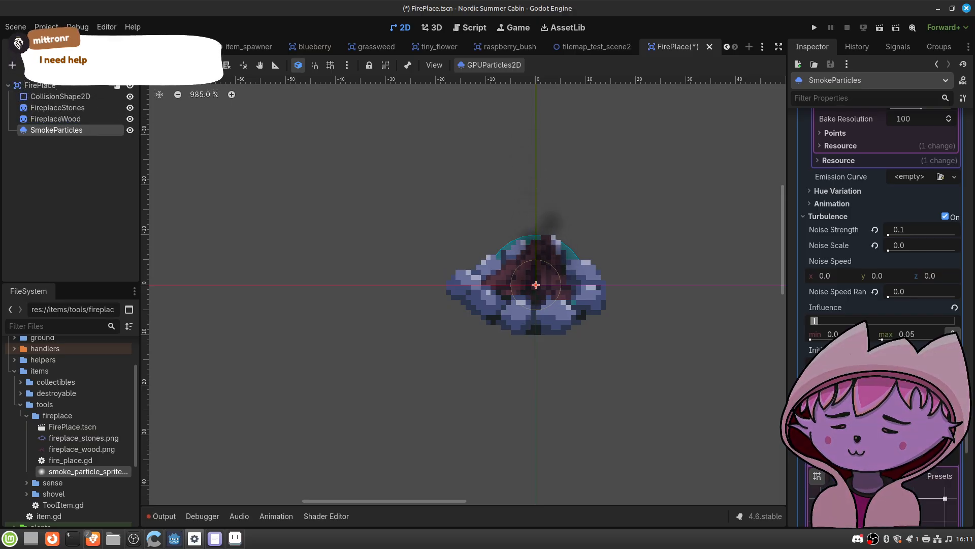
pyautogui.scroll(-1, 882, 315)
pyautogui.scroll(-1, 882, 315)
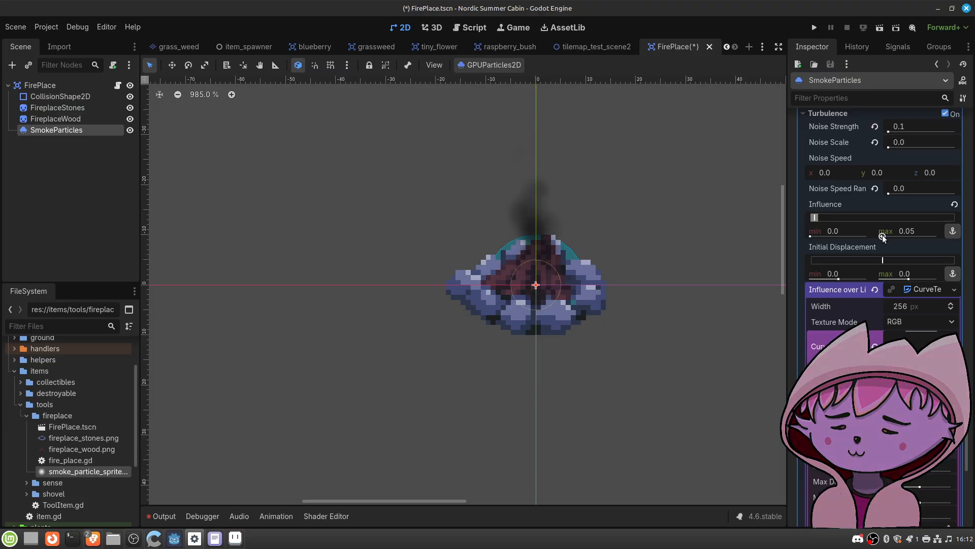
pyautogui.moveTo(882, 235); pyautogui.dragTo(907, 238)
pyautogui.moveTo(909, 238); pyautogui.dragTo(894, 238)
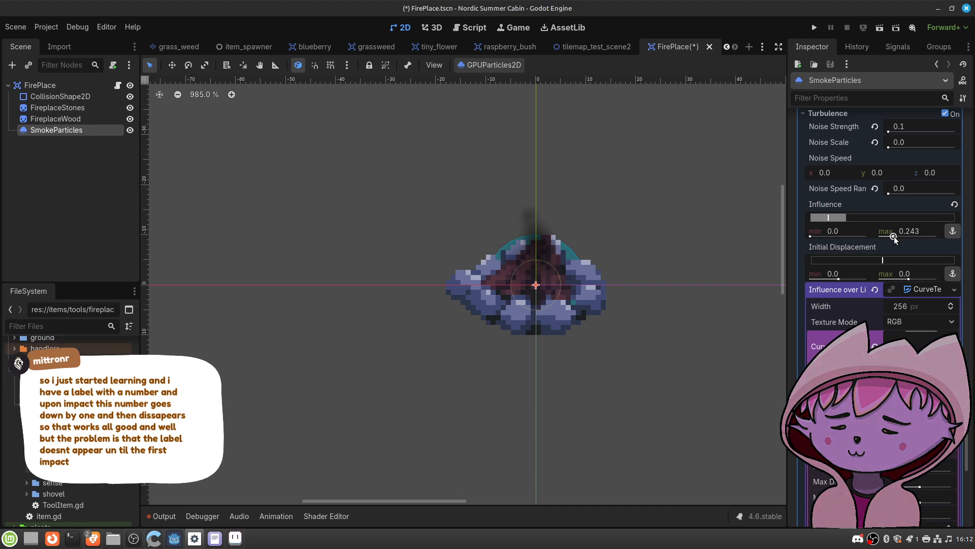
pyautogui.moveTo(894, 237); pyautogui.dragTo(887, 235)
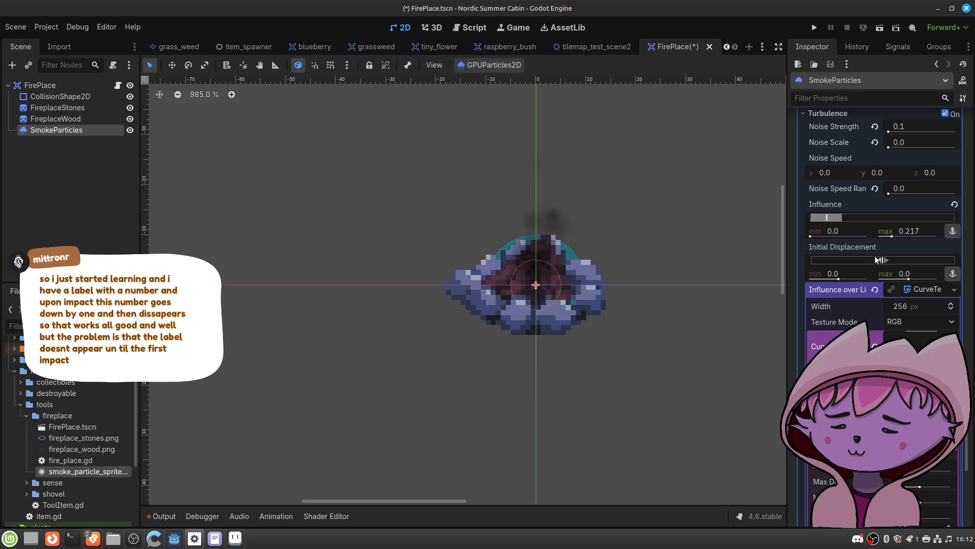
# Step: Set the smoke particles' lifetime to about 6.48 s
pyautogui.scroll(3, 863, 254)
pyautogui.scroll(10, 827, 247)
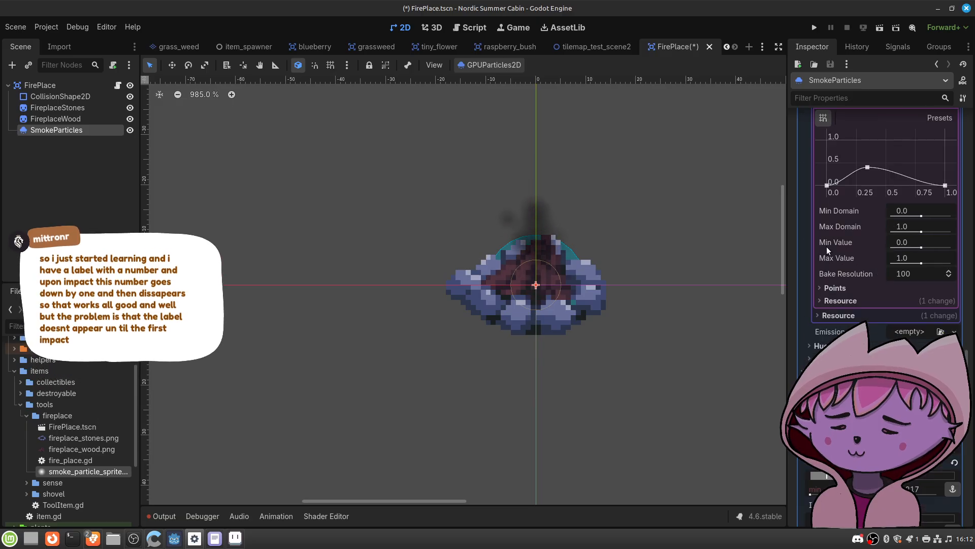
pyautogui.scroll(12, 829, 246)
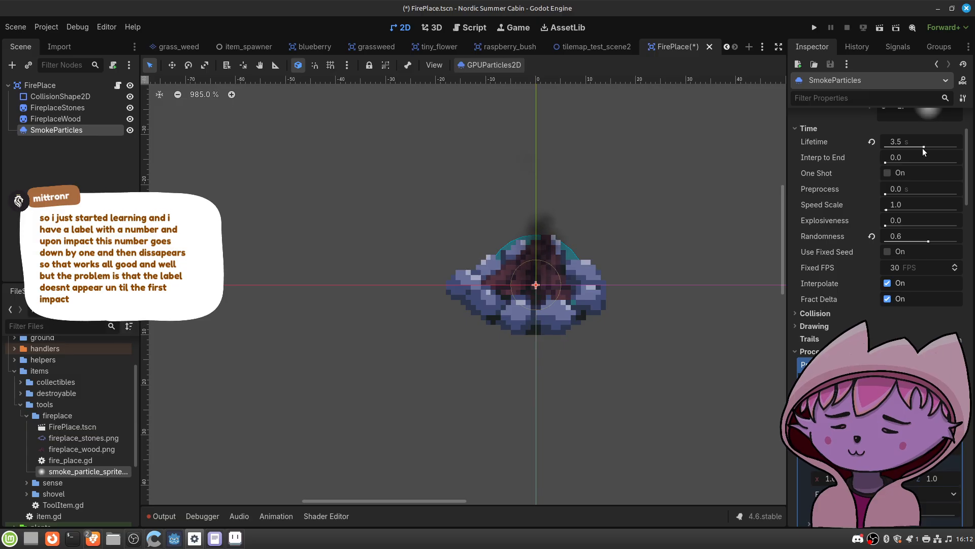
pyautogui.moveTo(923, 147); pyautogui.dragTo(928, 148)
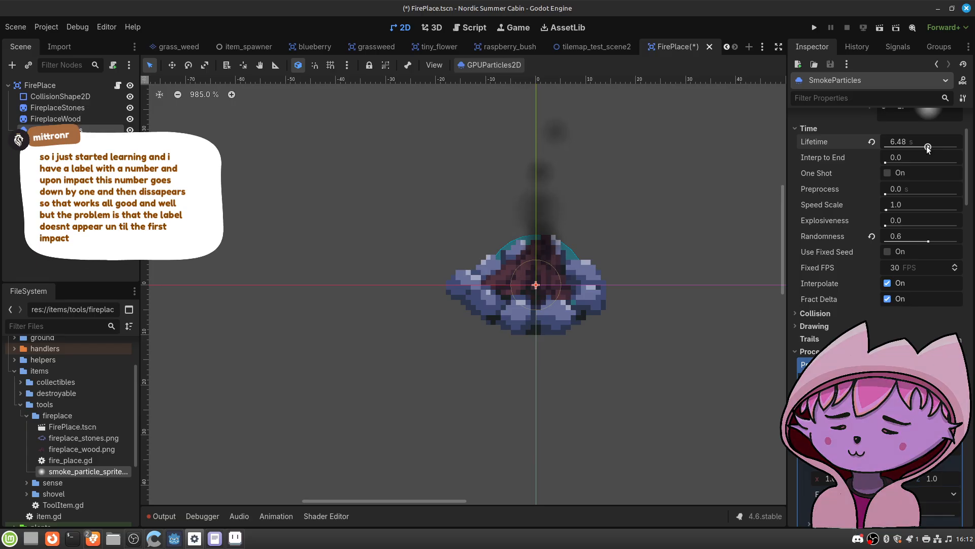
# Step: Shorten the smoke particles' lifetime to about 4.08 s
pyautogui.moveTo(927, 147); pyautogui.dragTo(925, 147)
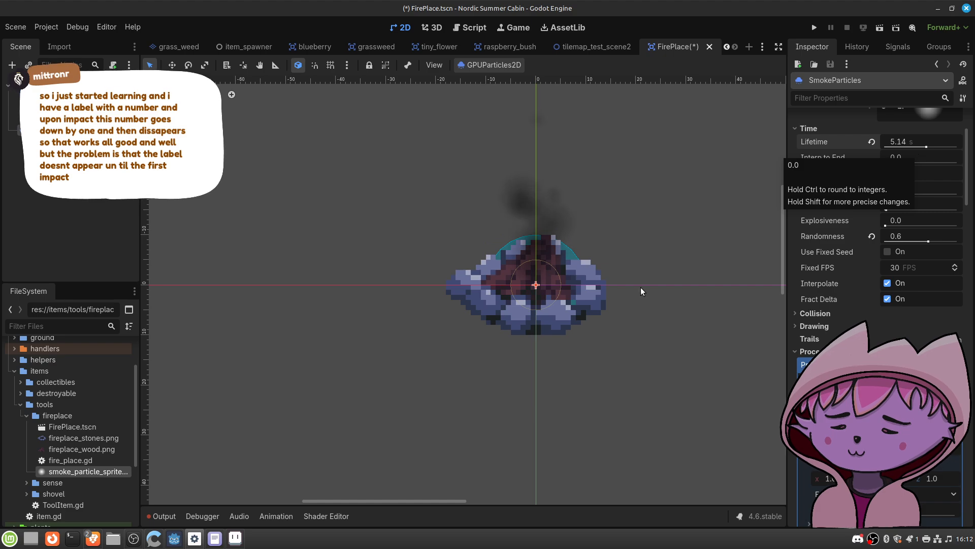
pyautogui.scroll(-4, 634, 283)
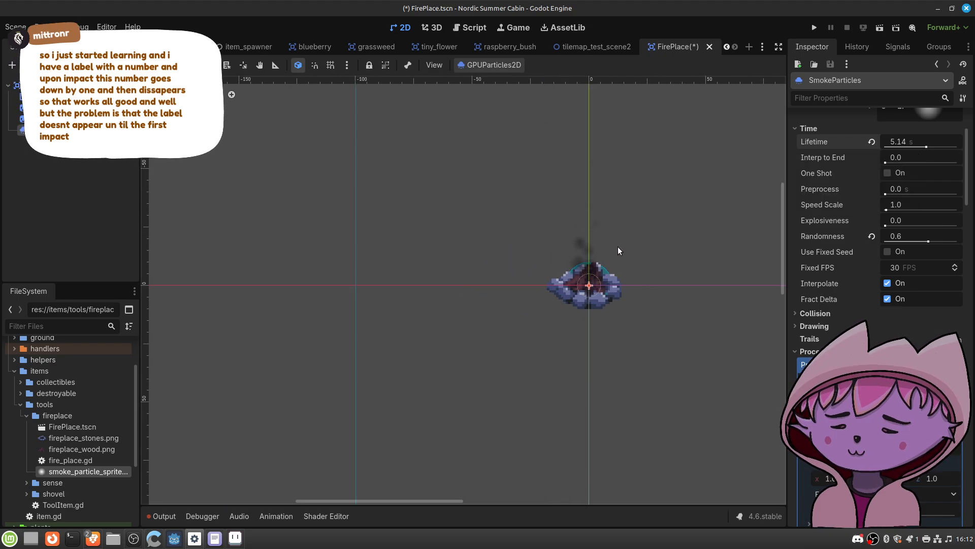
pyautogui.moveTo(931, 145); pyautogui.dragTo(925, 146)
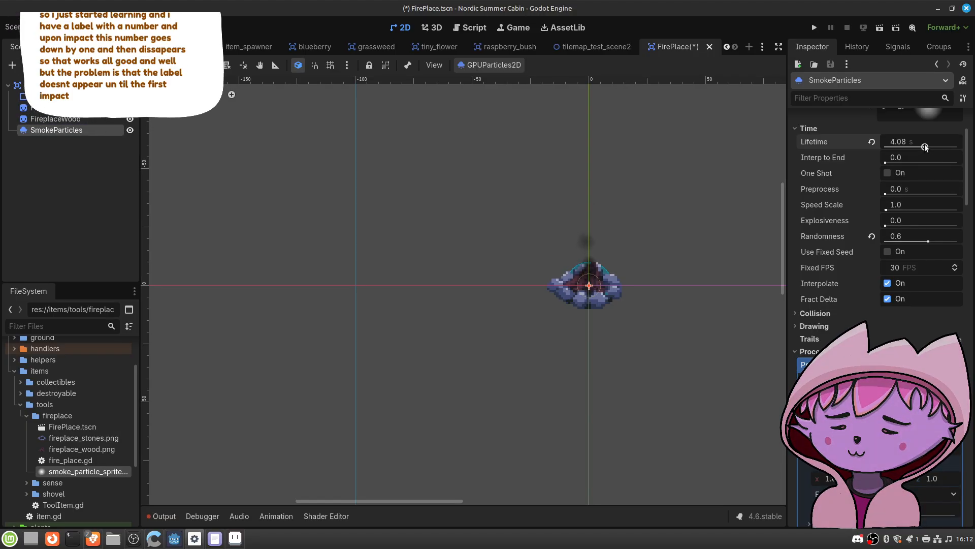
# Step: Set the smoke's maximum turbulence influence to 0.094, check the plume up close and save the FirePlace scene
pyautogui.scroll(-3, 873, 297)
pyautogui.scroll(-15, 872, 308)
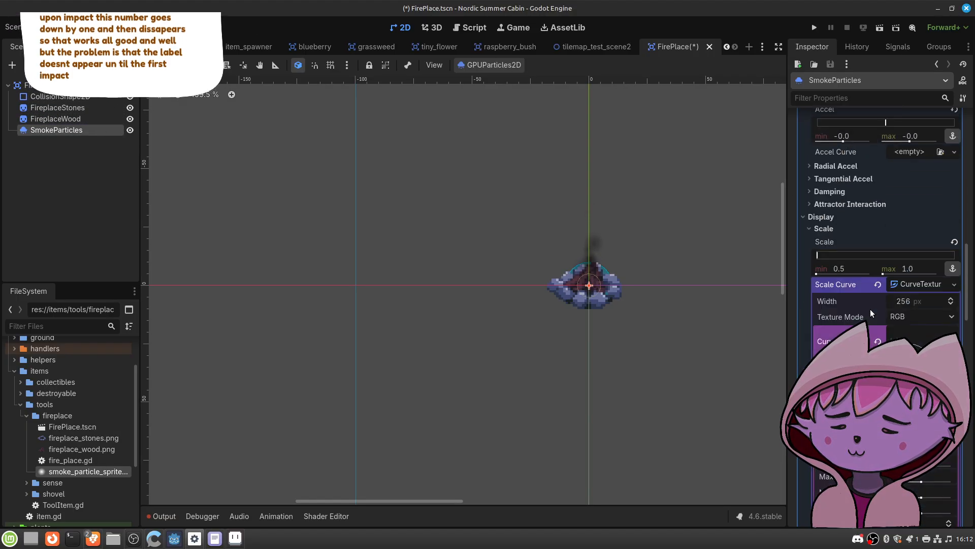
pyautogui.scroll(-10, 872, 308)
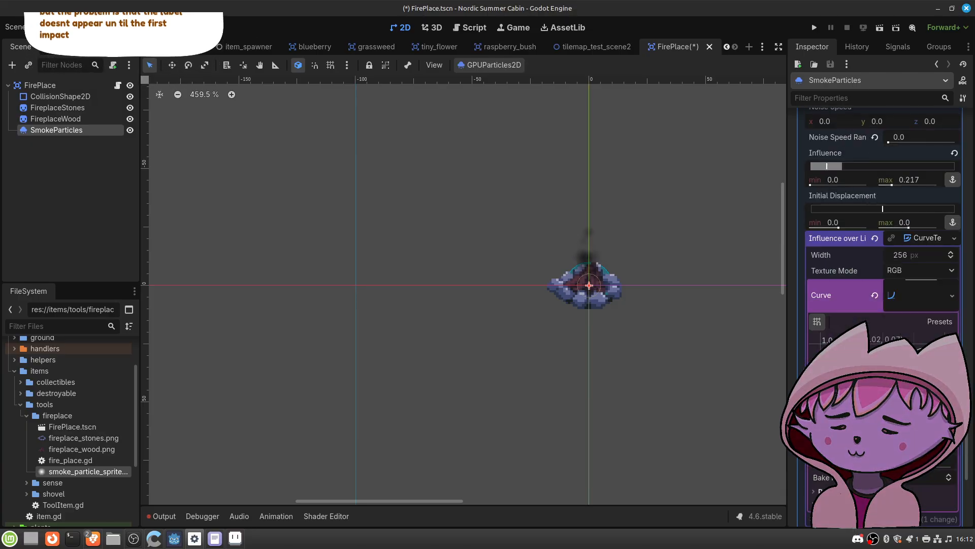
pyautogui.scroll(3, 872, 308)
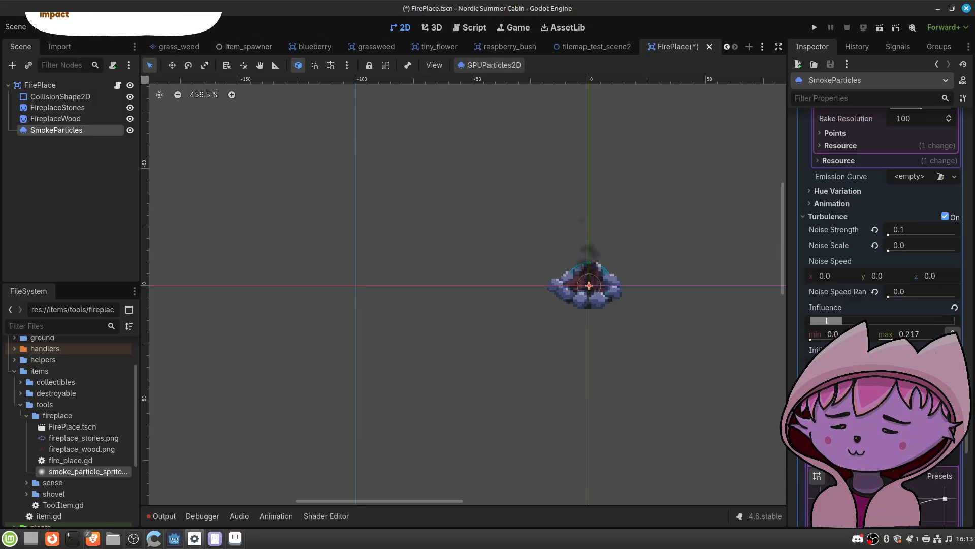
pyautogui.scroll(-2, 907, 147)
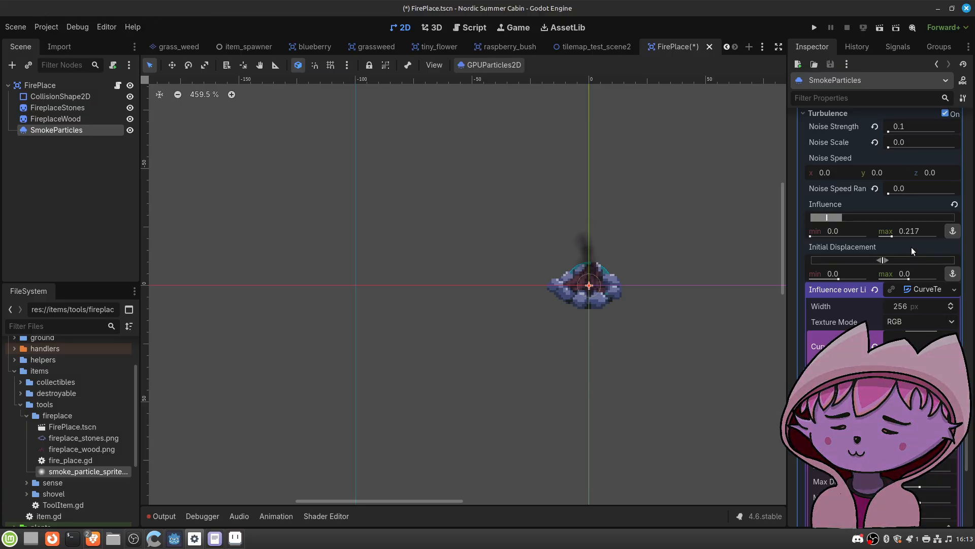
pyautogui.moveTo(892, 235); pyautogui.dragTo(884, 234)
pyautogui.scroll(8, 611, 274)
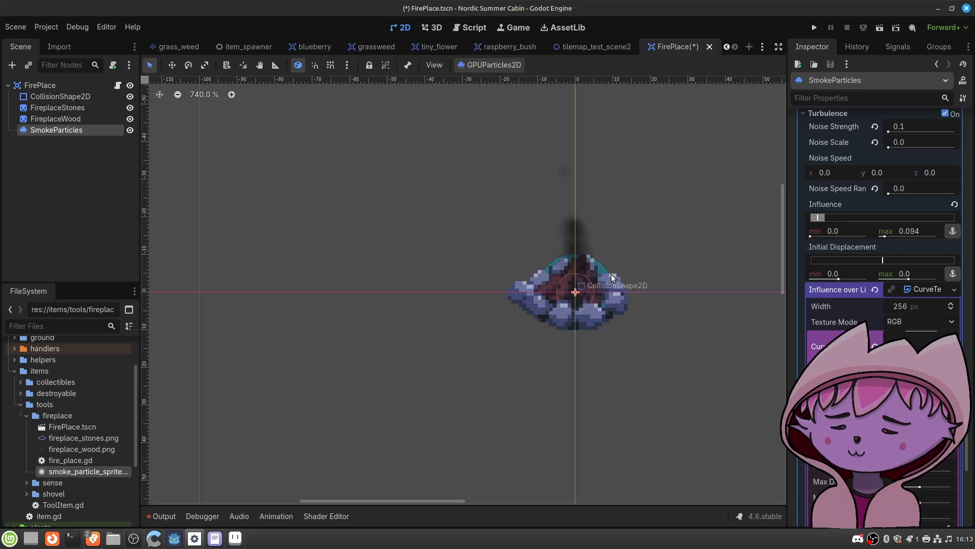
pyautogui.moveTo(642, 274); pyautogui.dragTo(526, 273, button='middle')
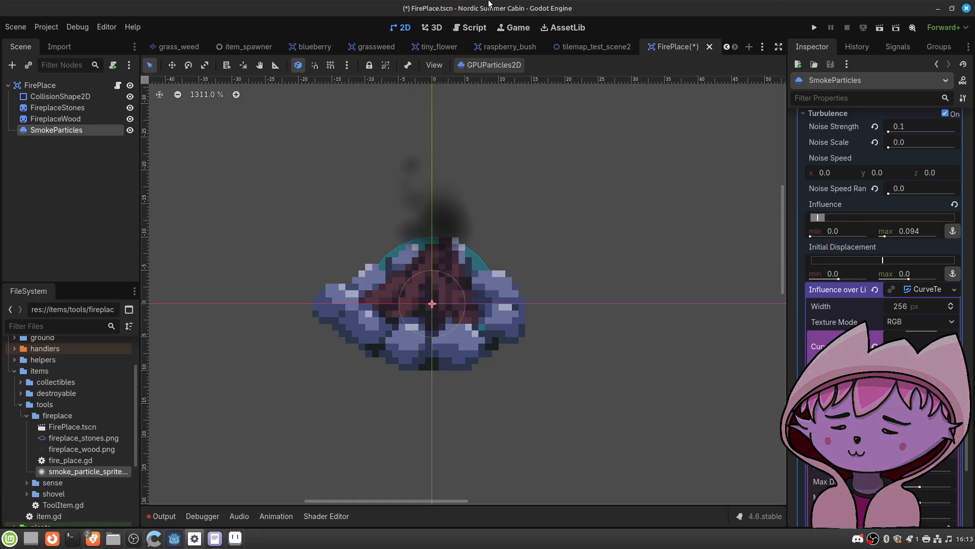
pyautogui.hotkey('ctrl', 's')
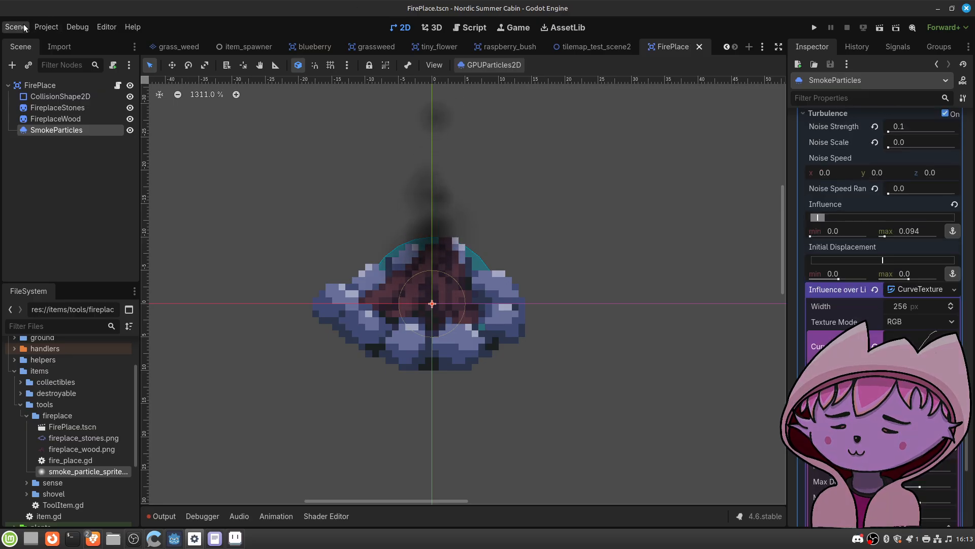
# Step: Create a new scene with a 2D root node and add a Label node as its child
pyautogui.click(16, 27)
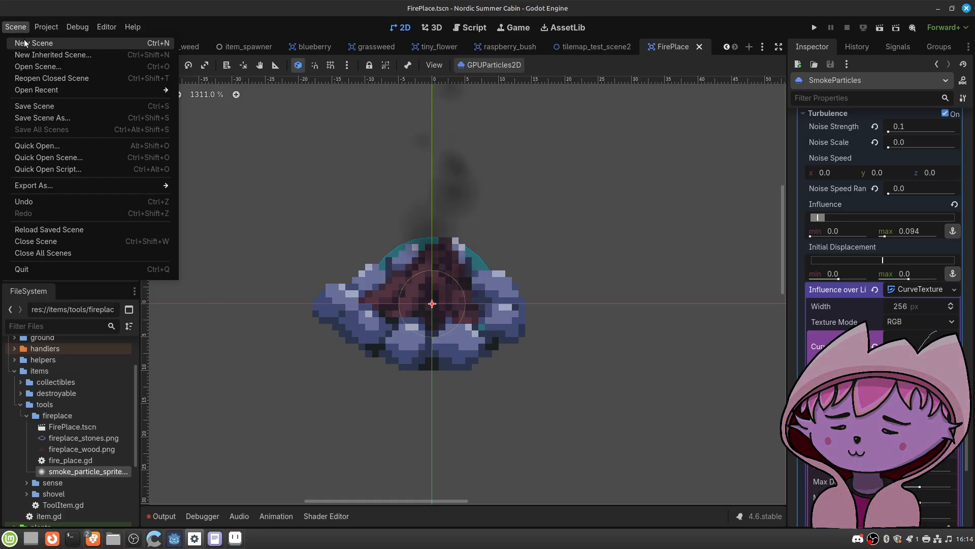
pyautogui.click(24, 42)
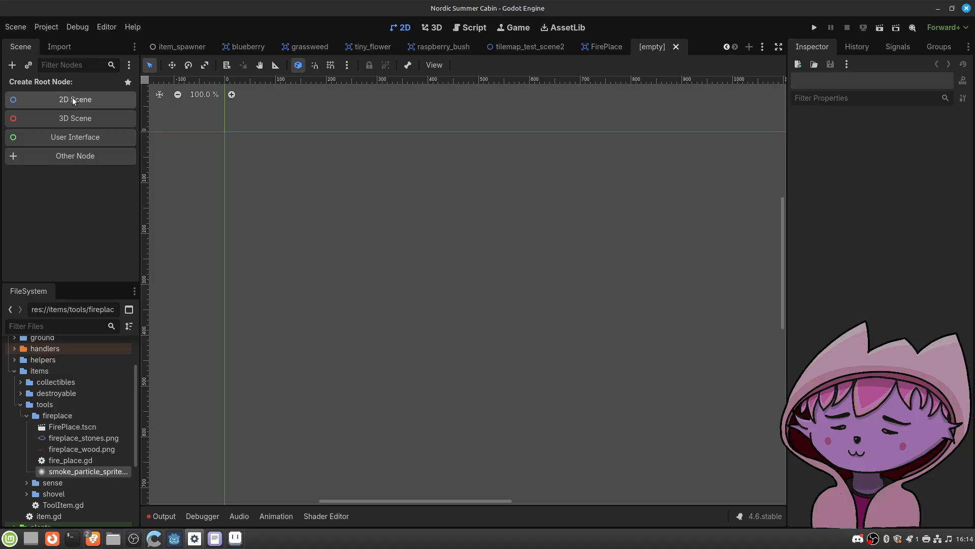
pyautogui.click(72, 99)
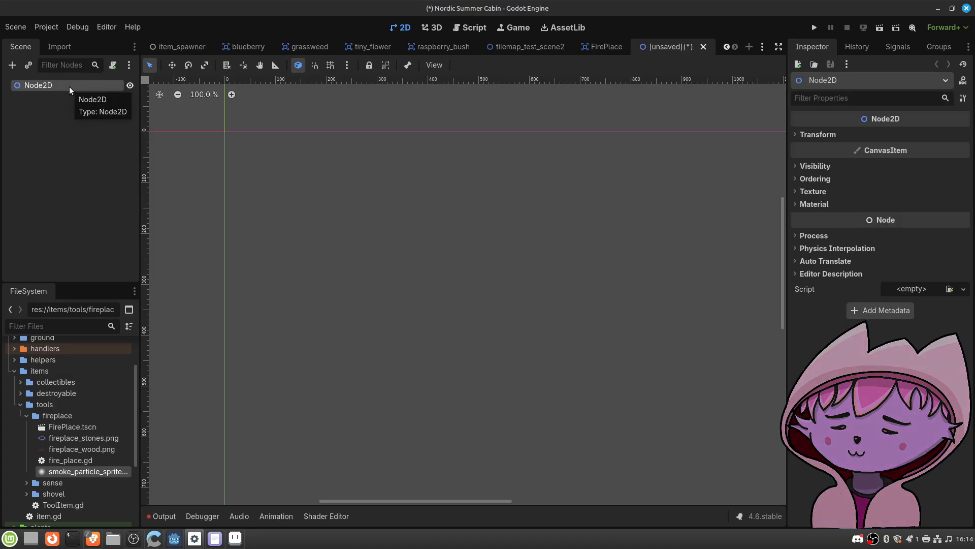
pyautogui.rightClick(69, 87)
pyautogui.click(80, 95)
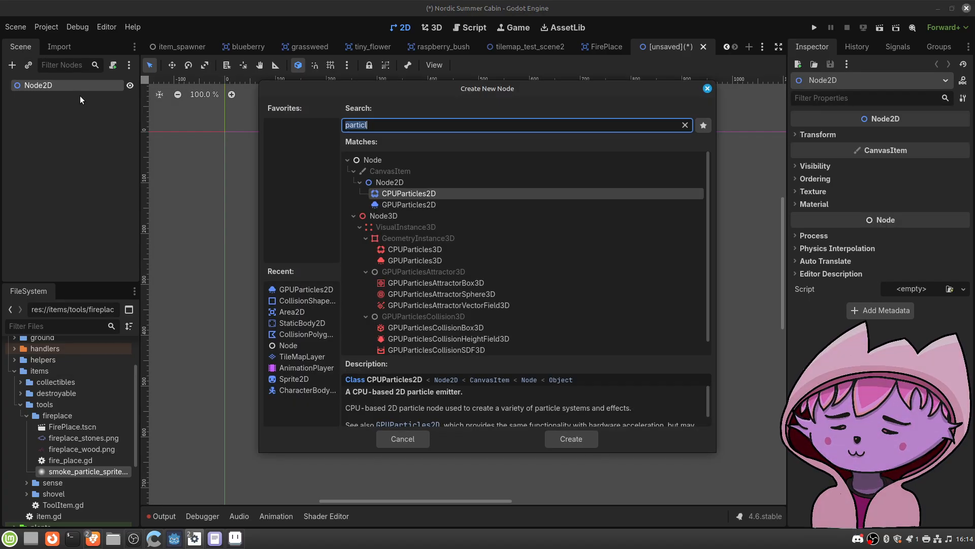
pyautogui.write('label')
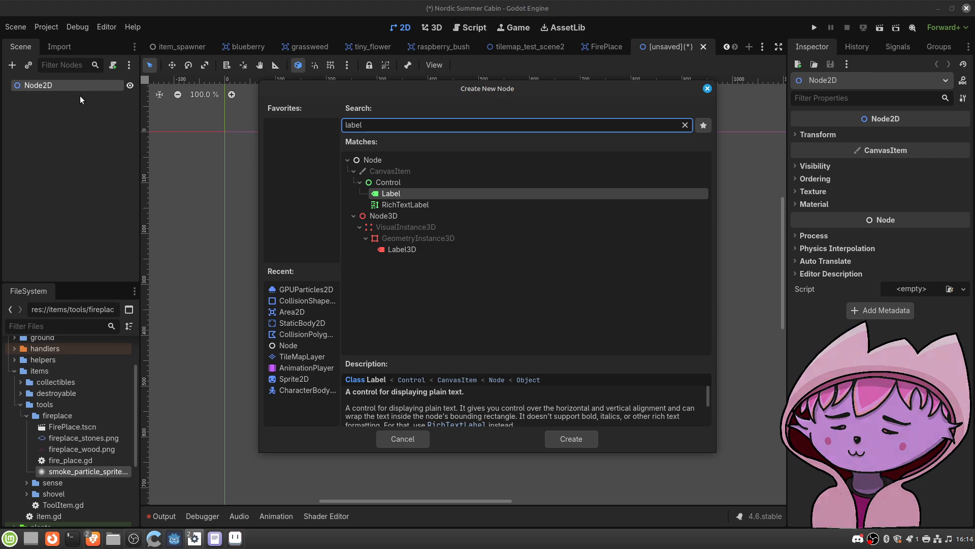
pyautogui.press('Return')
# Step: Set the label's text to "Impact: 10"
pyautogui.click(895, 174)
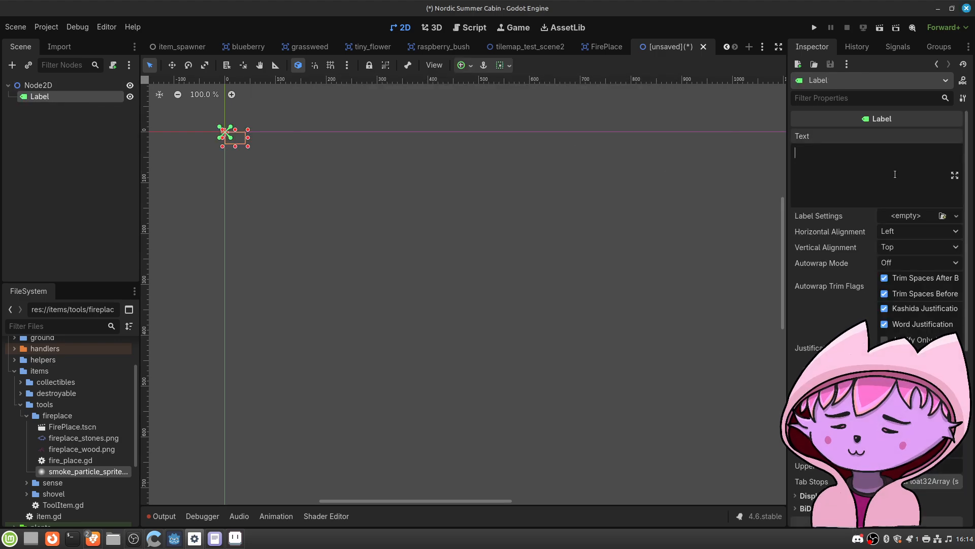
pyautogui.write('Impac')
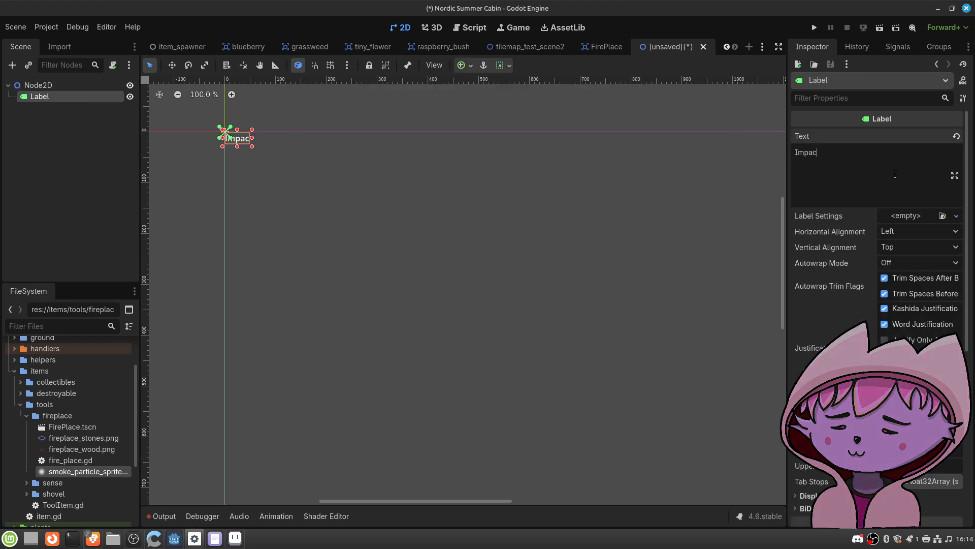
pyautogui.write('t: 10')
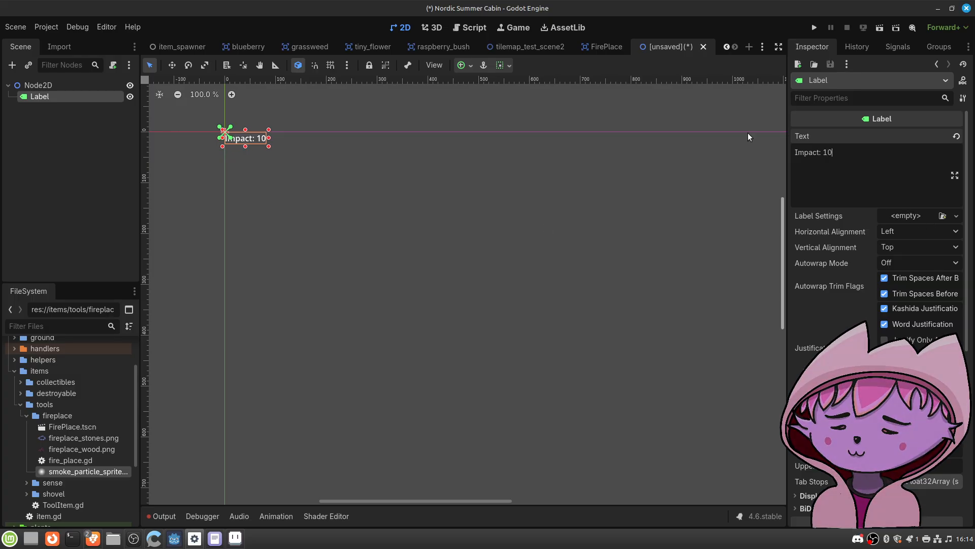
pyautogui.click(473, 244)
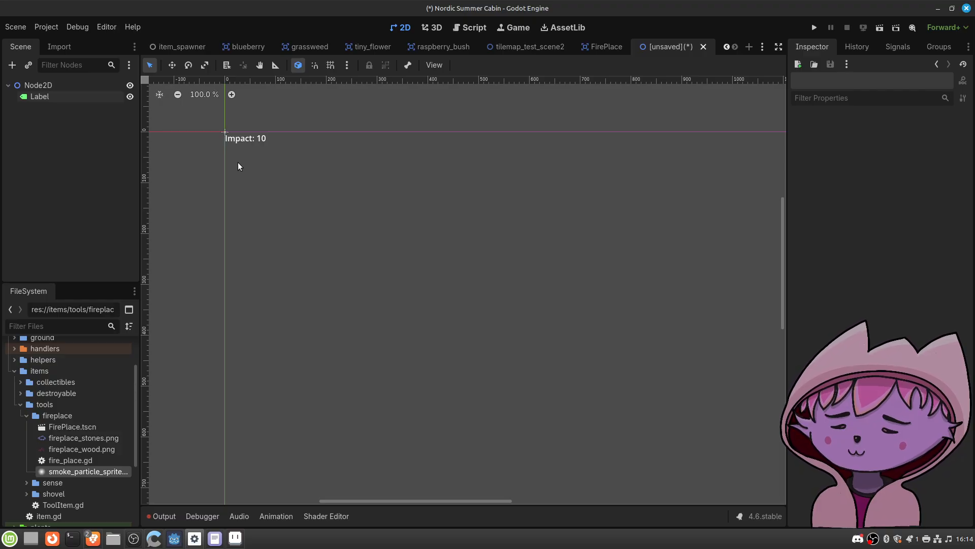
# Step: Change the label's text to "Impact: 0"
pyautogui.click(263, 140)
pyautogui.click(884, 158)
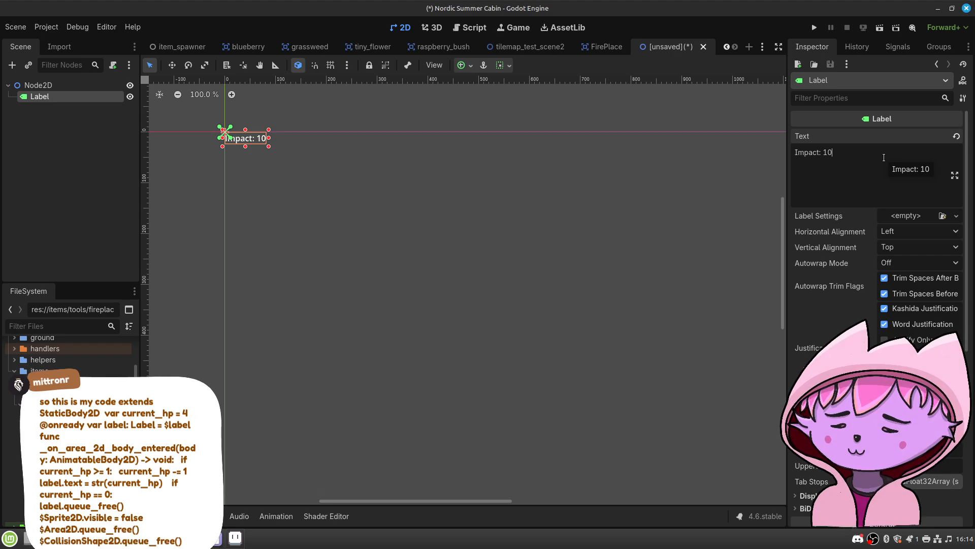
pyautogui.press('BackSpace')
pyautogui.press('BackSpace')
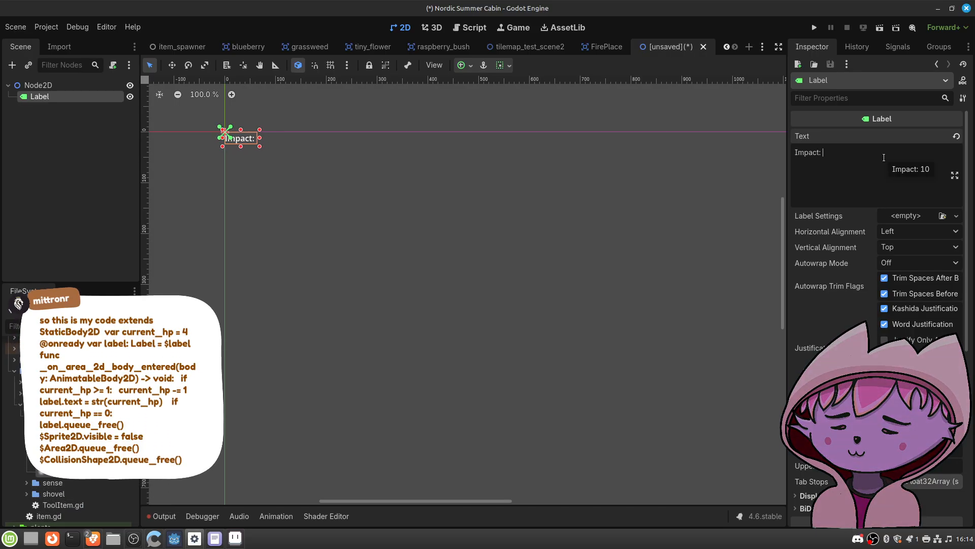
pyautogui.write('0')
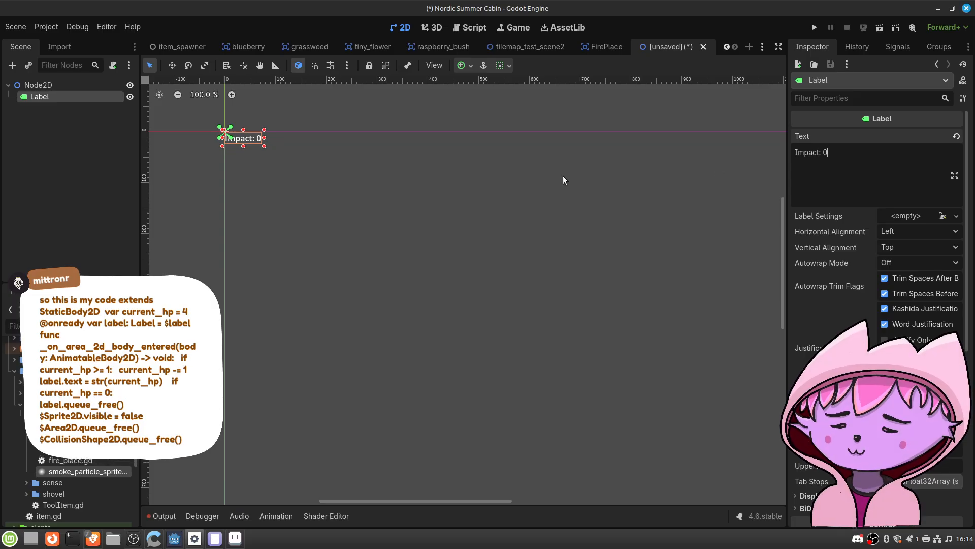
# Step: Filter the label's properties for "vis" and toggle its Visible property off and back on
pyautogui.click(838, 97)
pyautogui.write('vis')
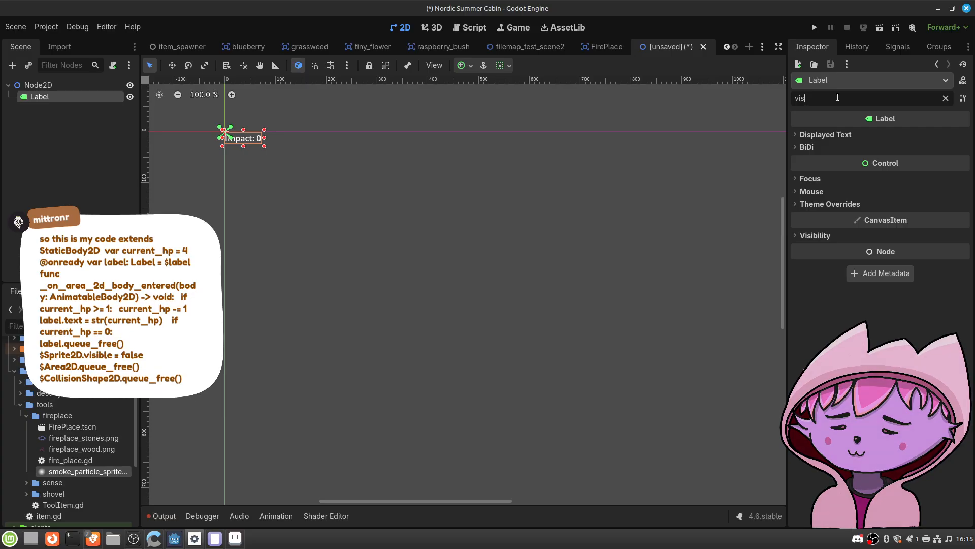
pyautogui.click(807, 236)
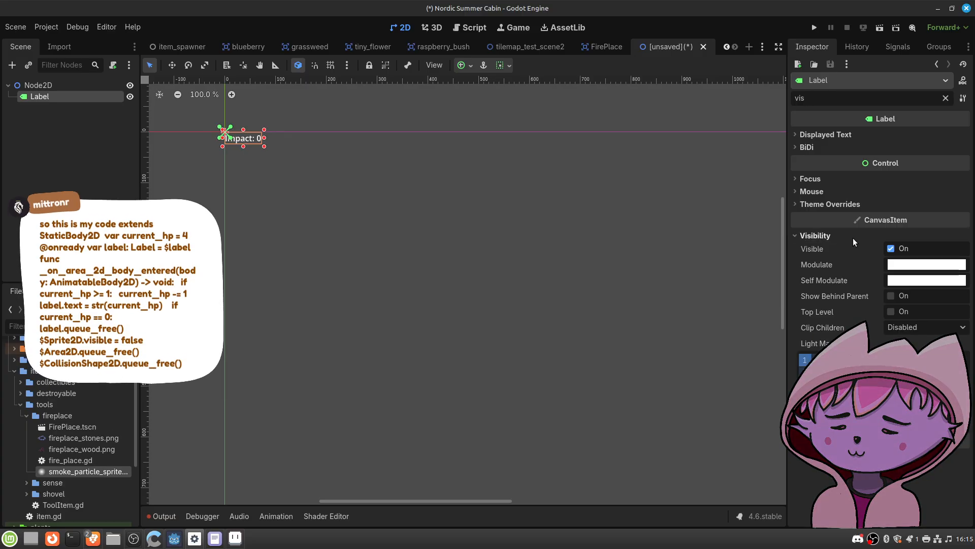
pyautogui.click(891, 248)
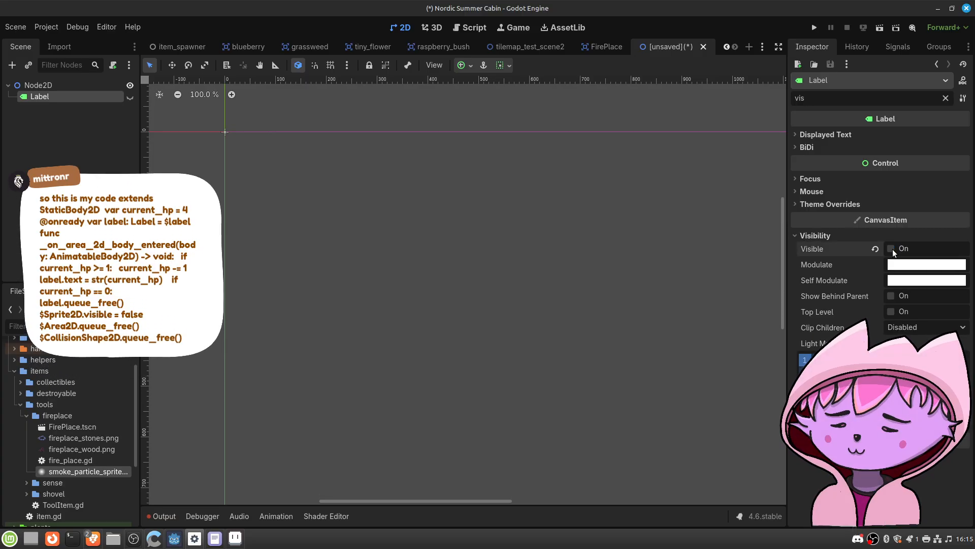
pyautogui.click(891, 248)
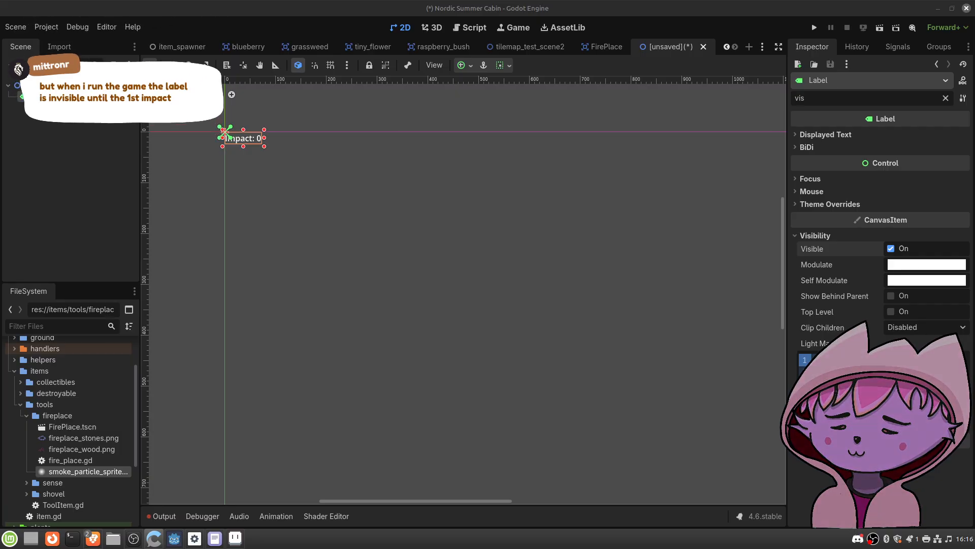
# Step: Show the Twitch channel's About page in the browser and the godot-chat channel in Discord, and move both windows away
pyautogui.rightClick(93, 538)
pyautogui.click(76, 420)
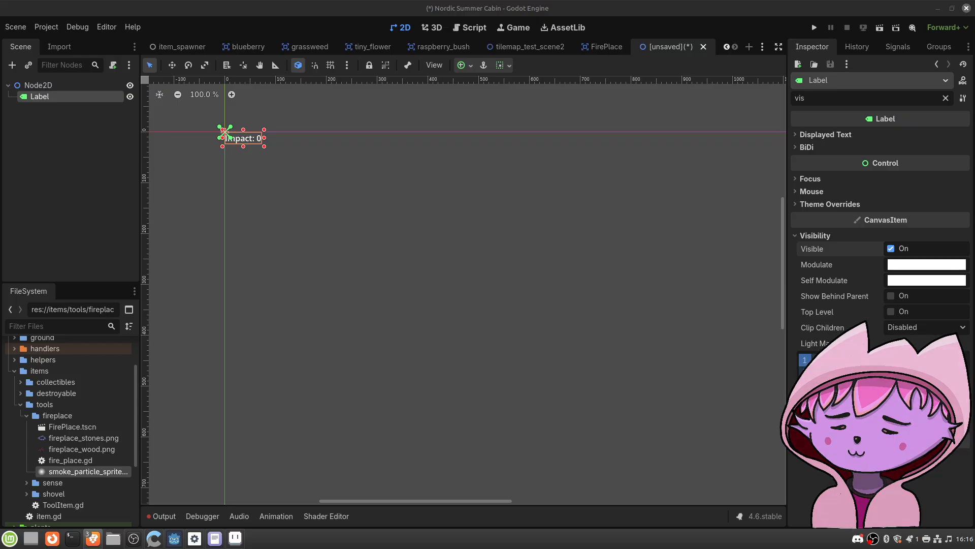
pyautogui.moveTo(974, 31); pyautogui.dragTo(635, 32)
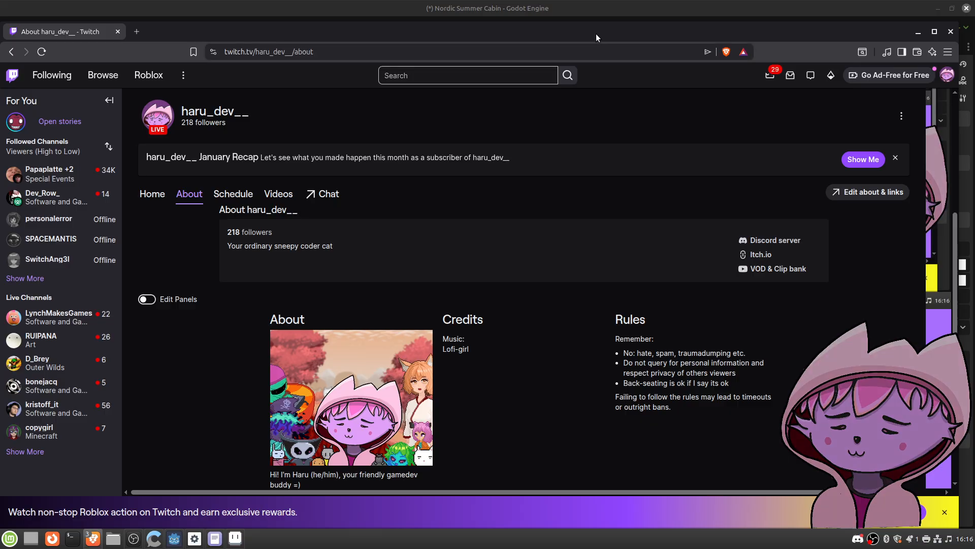
pyautogui.moveTo(596, 35); pyautogui.dragTo(974, 35)
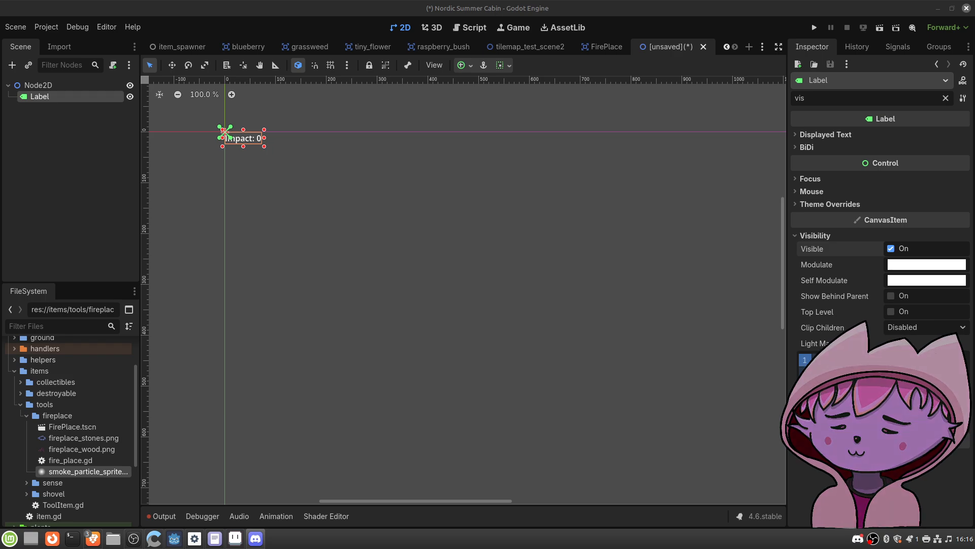
pyautogui.moveTo(974, 56); pyautogui.dragTo(745, 41)
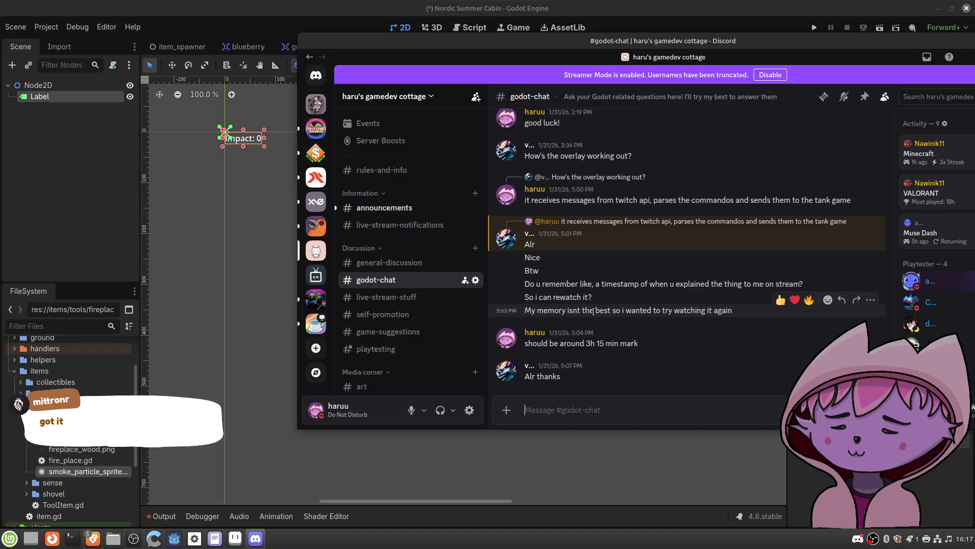
pyautogui.moveTo(593, 41); pyautogui.dragTo(974, 53)
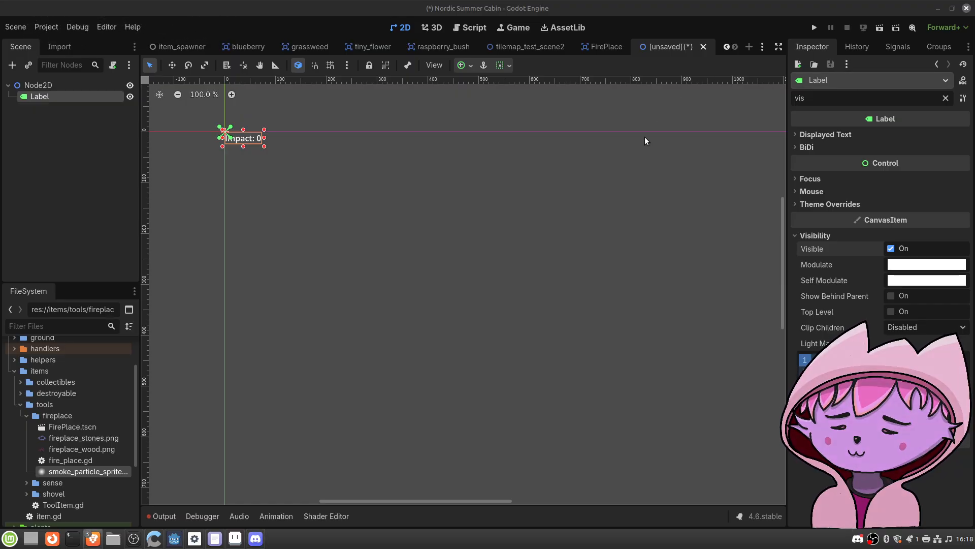
# Step: Close the unsaved label demo scene and discard its changes
pyautogui.click(611, 157)
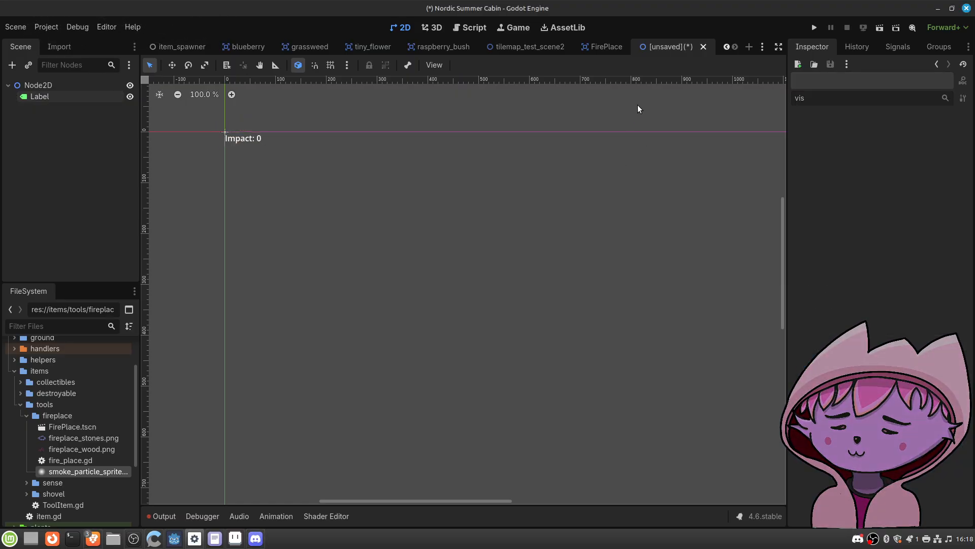
pyautogui.click(703, 48)
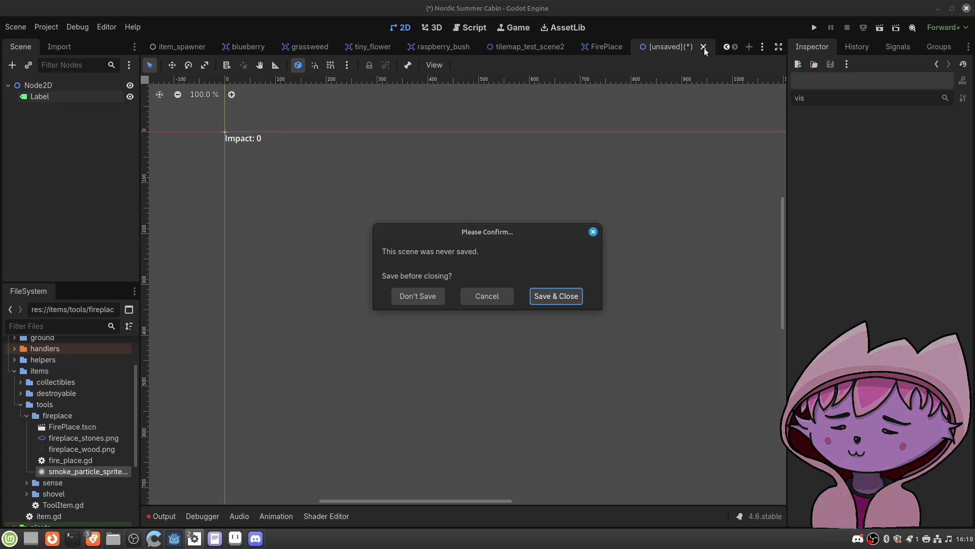
pyautogui.click(554, 296)
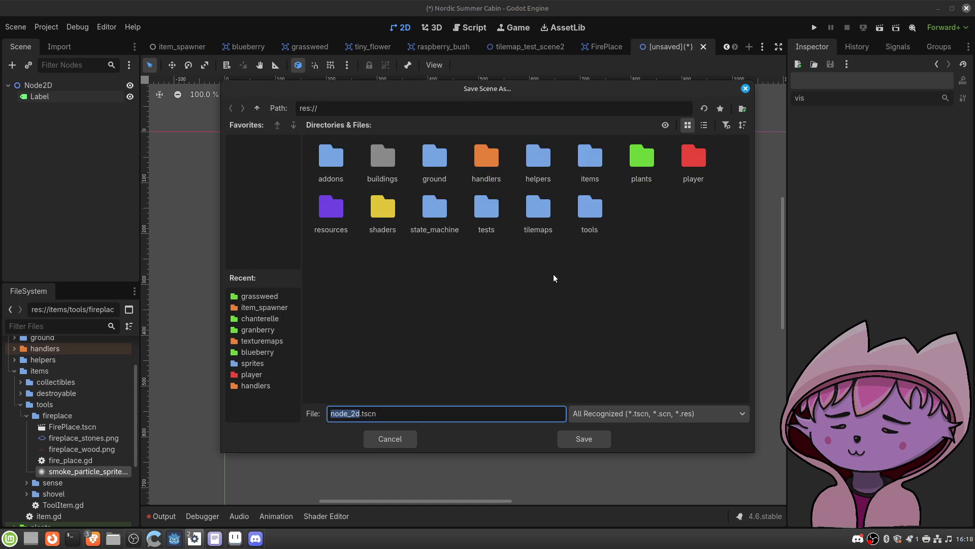
pyautogui.click(383, 444)
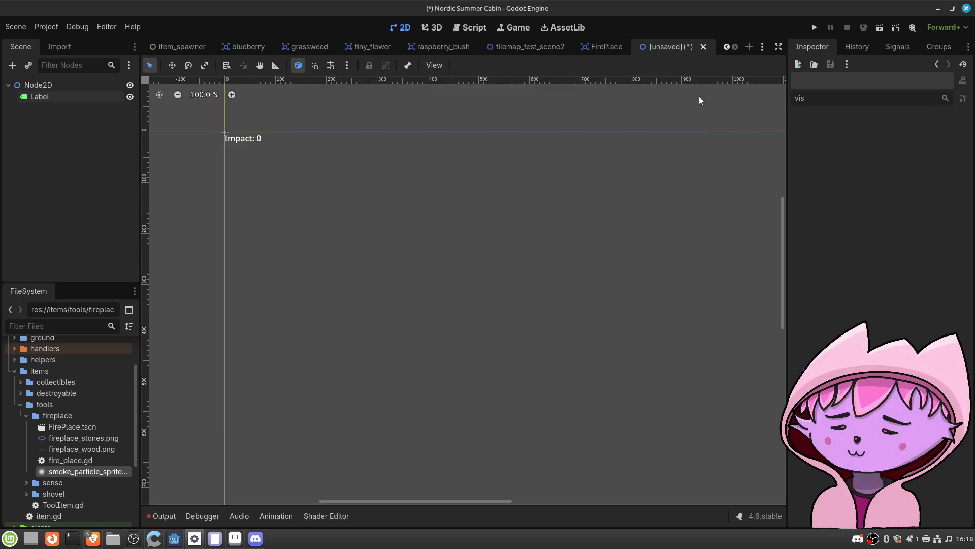
pyautogui.click(704, 49)
pyautogui.click(417, 295)
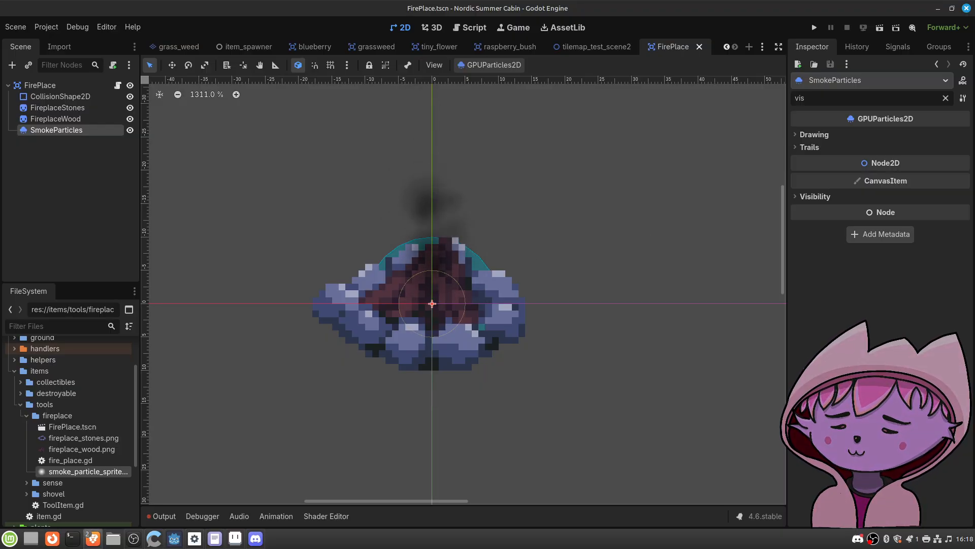
# Step: Select the SmokeParticles node in the FirePlace scene and clear its property filter
pyautogui.click(506, 229)
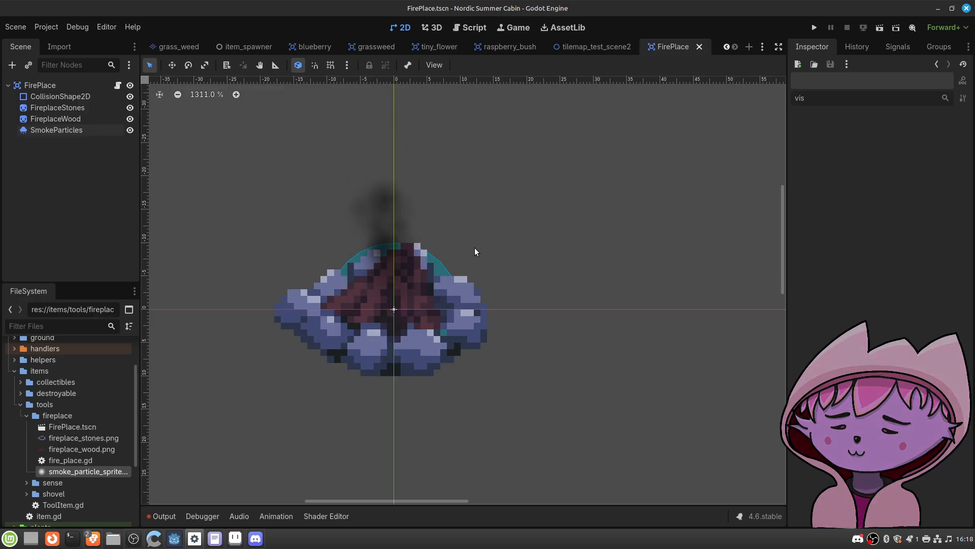
pyautogui.click(75, 131)
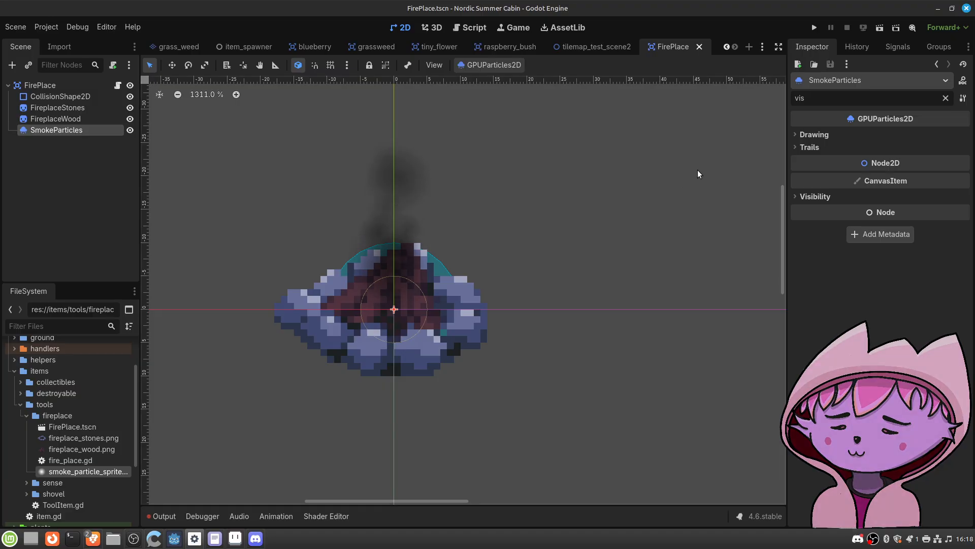
pyautogui.click(945, 98)
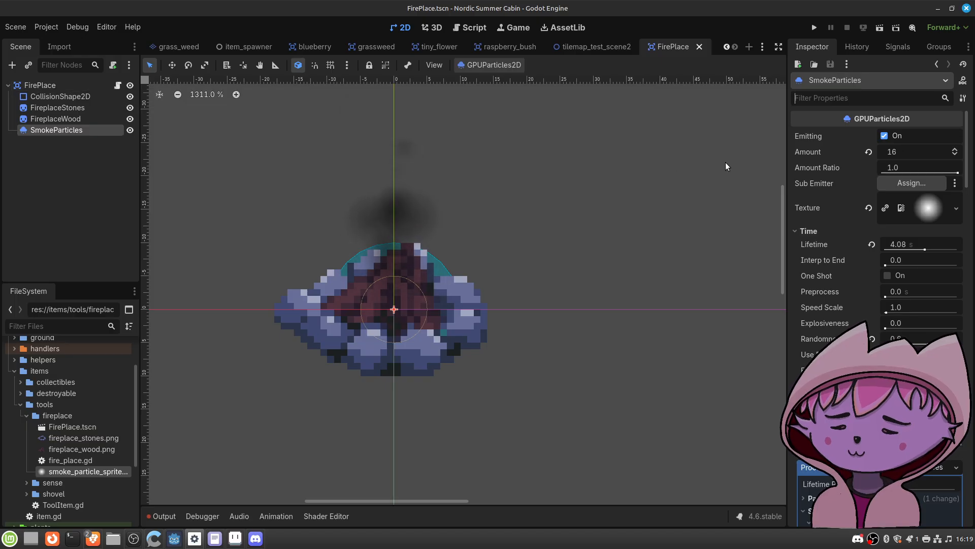
pyautogui.scroll(3, 470, 287)
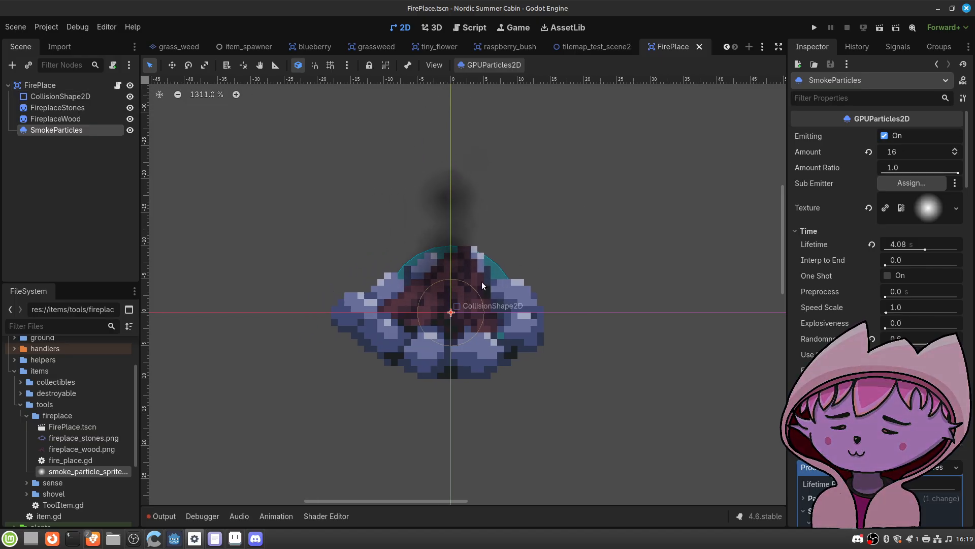
pyautogui.scroll(-7, 499, 250)
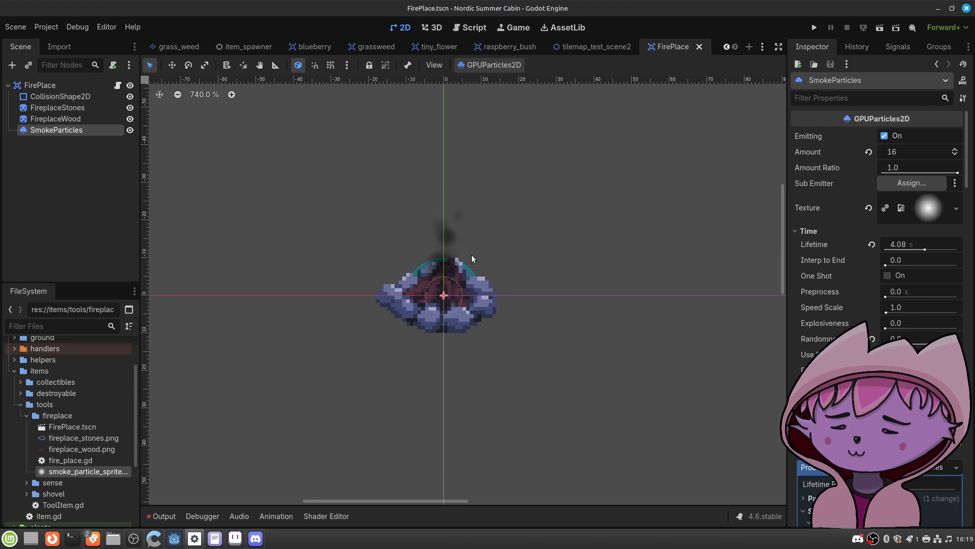
pyautogui.scroll(1, 471, 254)
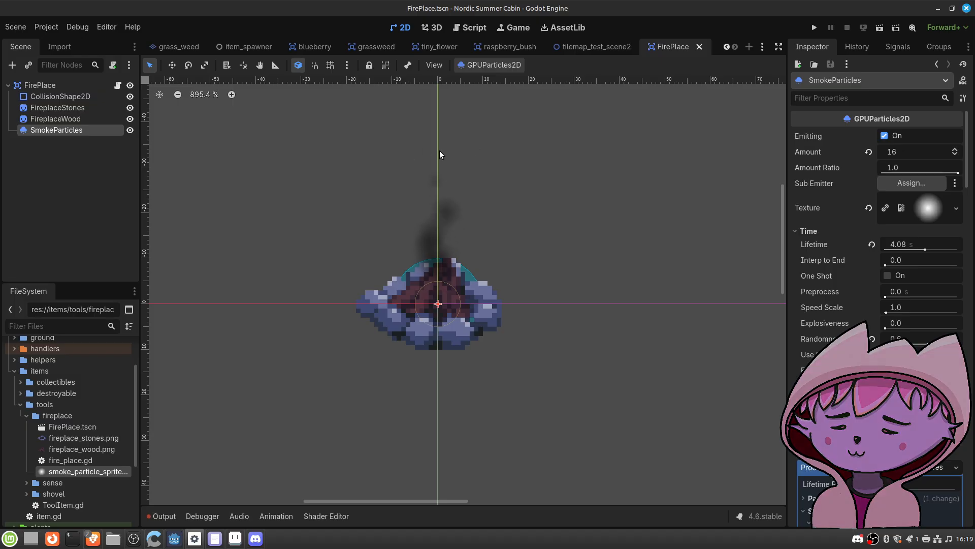
# Step: Try SmokeParticles amounts of 100, 32 and 120 to compare the smoke density
pyautogui.click(897, 151)
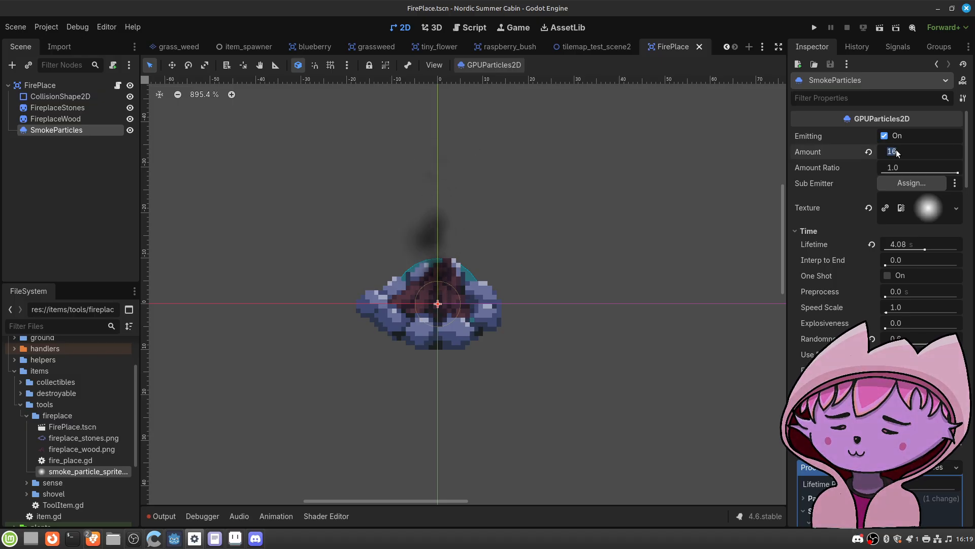
pyautogui.write('100')
pyautogui.press('Return')
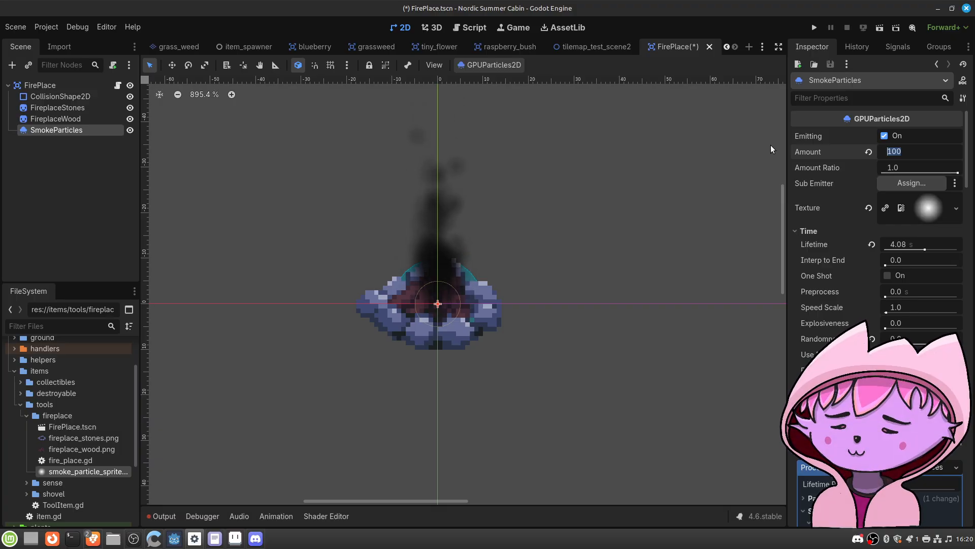
pyautogui.press('BackSpace')
pyautogui.write('32')
pyautogui.press('Return')
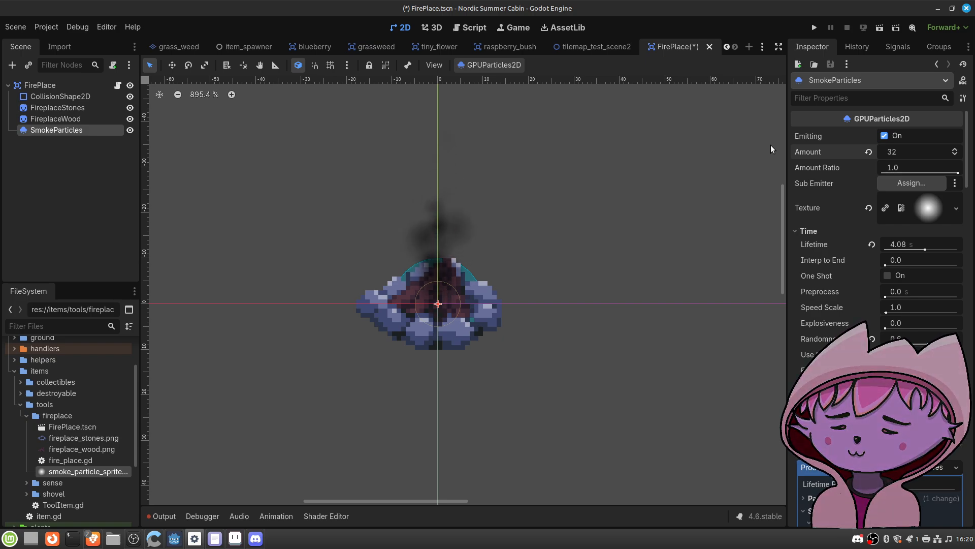
pyautogui.click(895, 153)
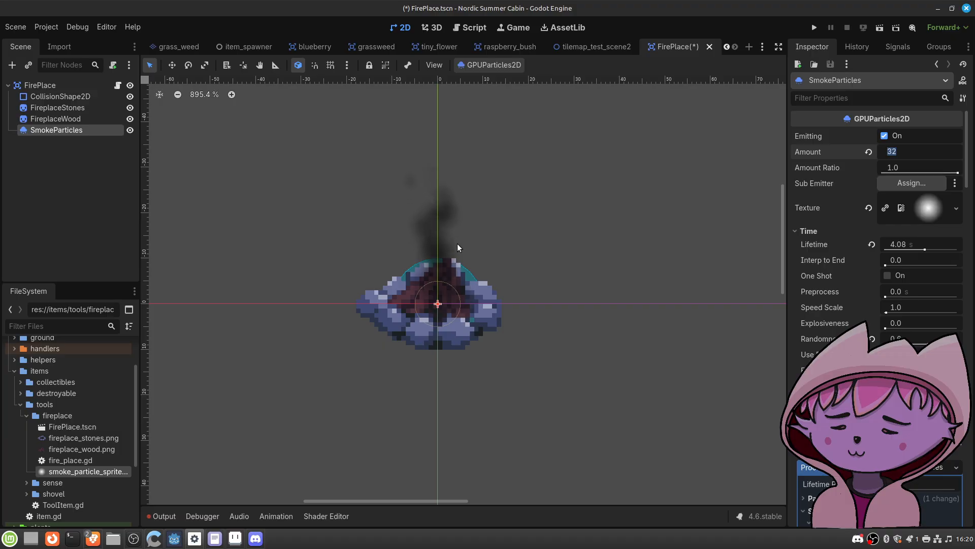
pyautogui.write('120')
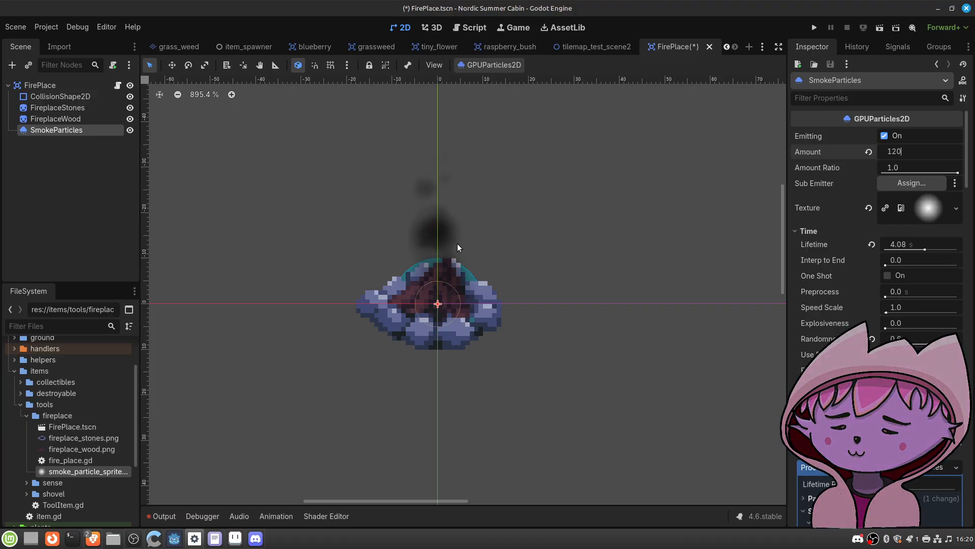
pyautogui.press('Return')
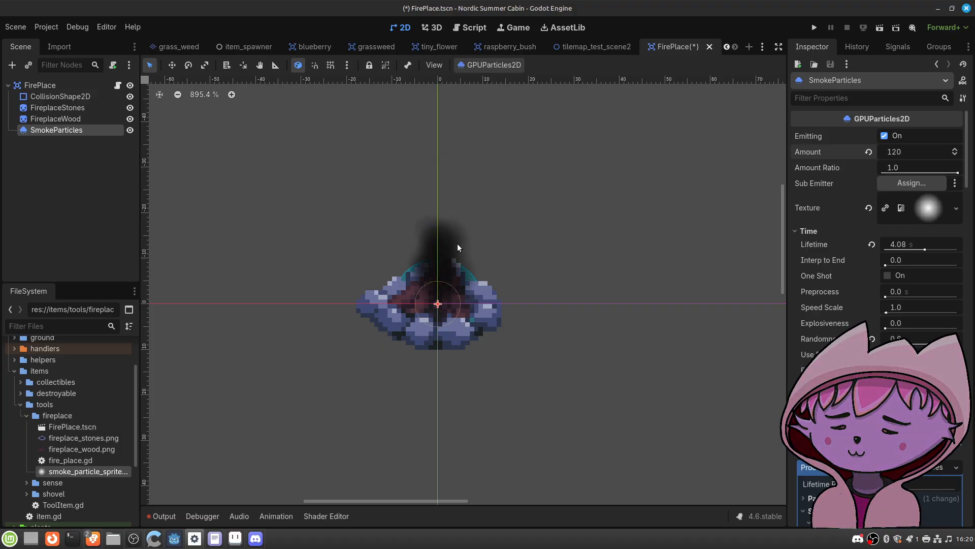
# Step: Set the SmokeParticles amount to 32 and save the FirePlace scene
pyautogui.click(897, 152)
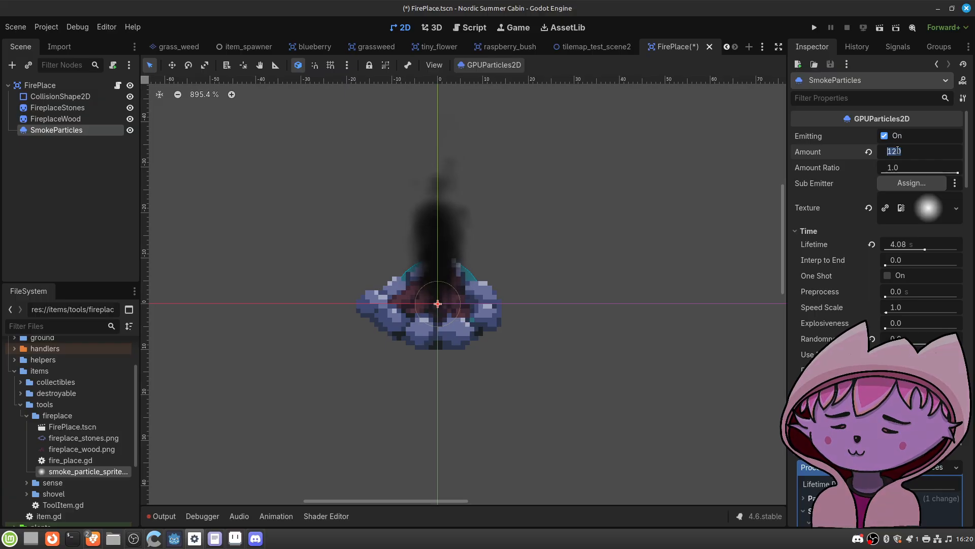
pyautogui.write('32')
pyautogui.press('Return')
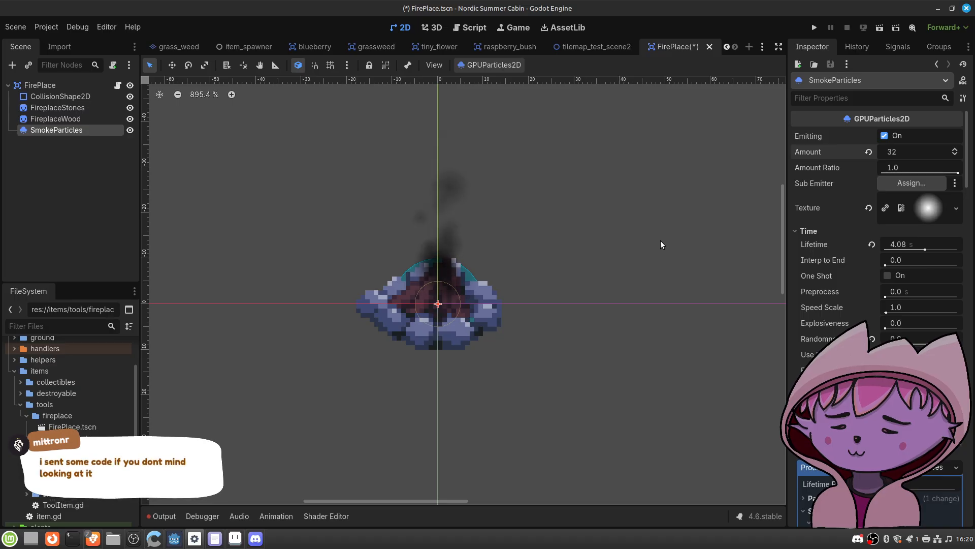
pyautogui.click(621, 267)
pyautogui.hotkey('ctrl', 's')
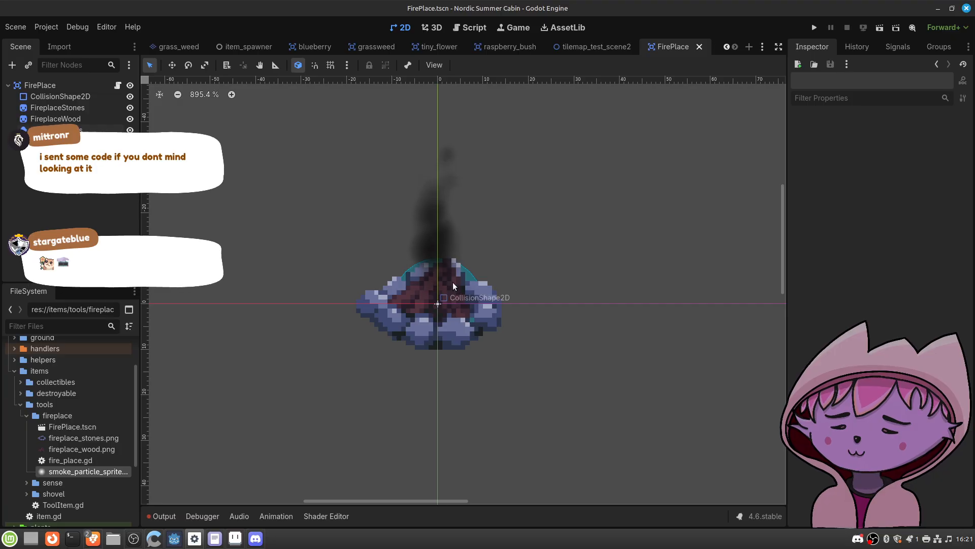
pyautogui.scroll(3, 455, 287)
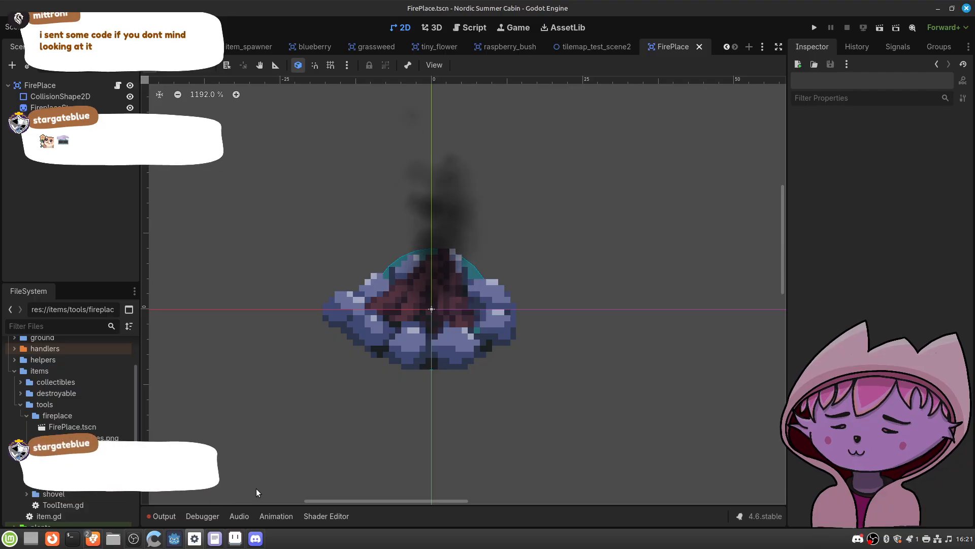
# Step: Switch to Discord and examine the viewer's game screenshot and StaticBody2D brick script in the godot-chat channel, then return to Godot
pyautogui.moveTo(255, 539)
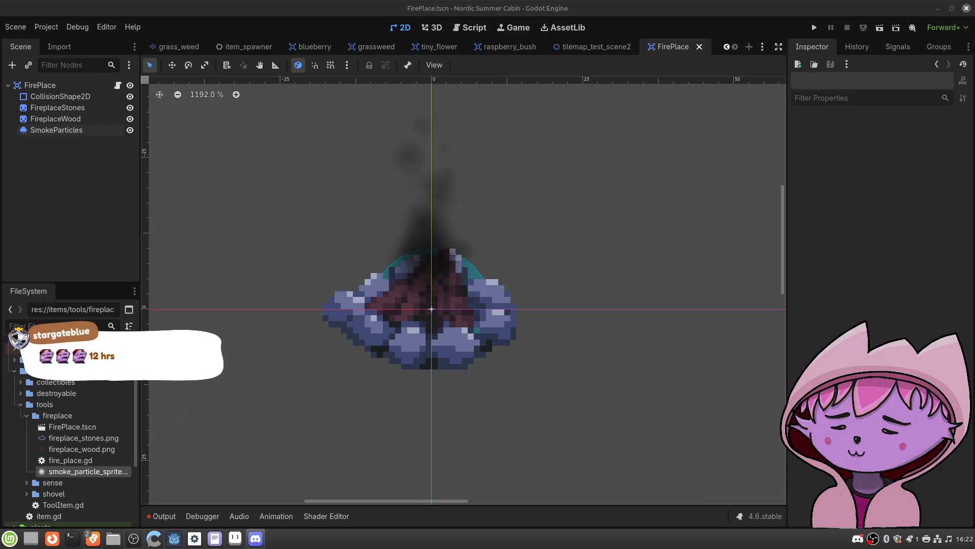
pyautogui.moveTo(974, 67); pyautogui.dragTo(644, 71)
pyautogui.scroll(4, 596, 274)
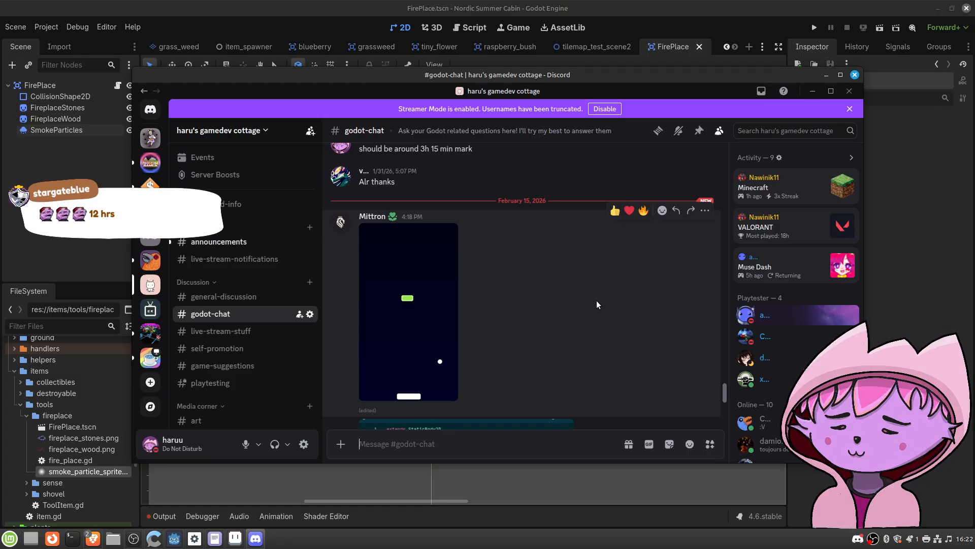
pyautogui.scroll(-2, 596, 300)
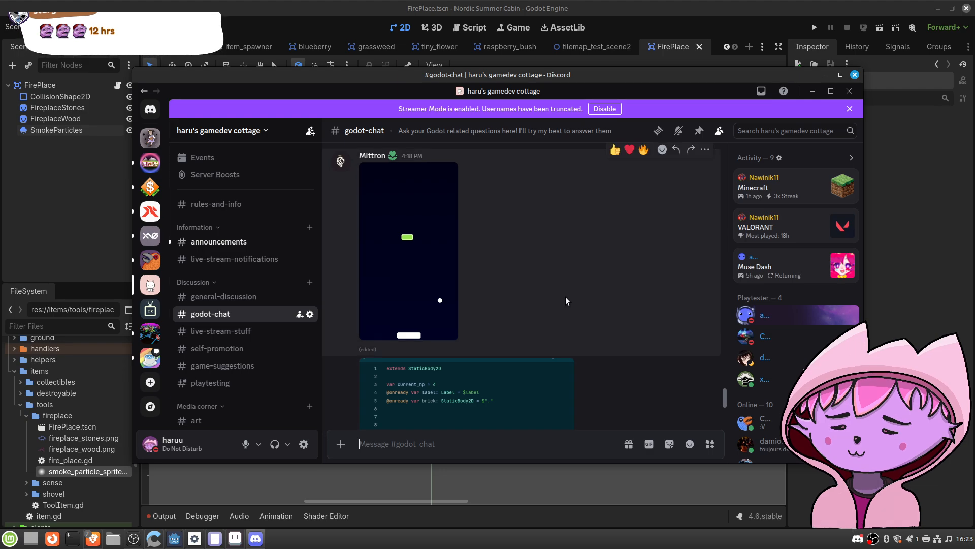
pyautogui.scroll(-3, 566, 297)
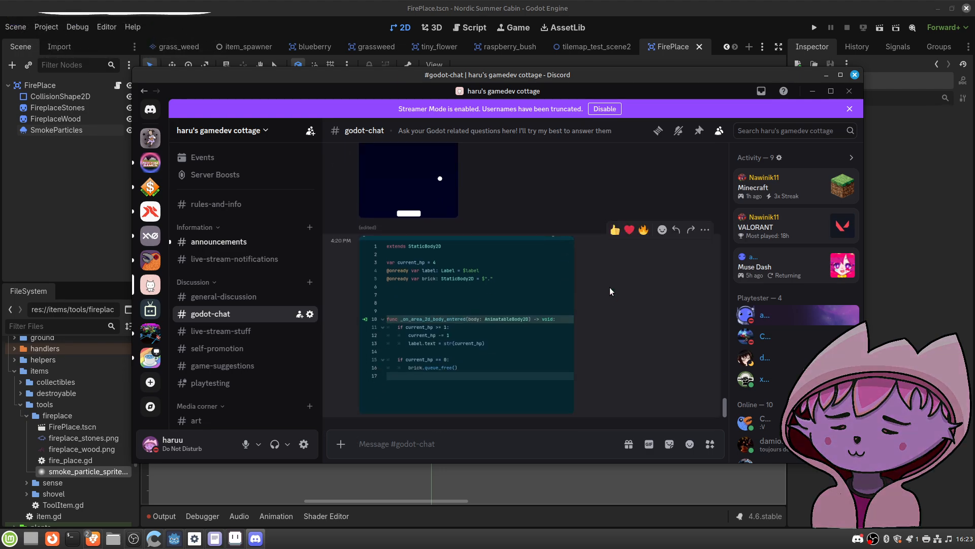
pyautogui.scroll(3, 611, 287)
pyautogui.scroll(-3, 611, 287)
pyautogui.scroll(2, 611, 286)
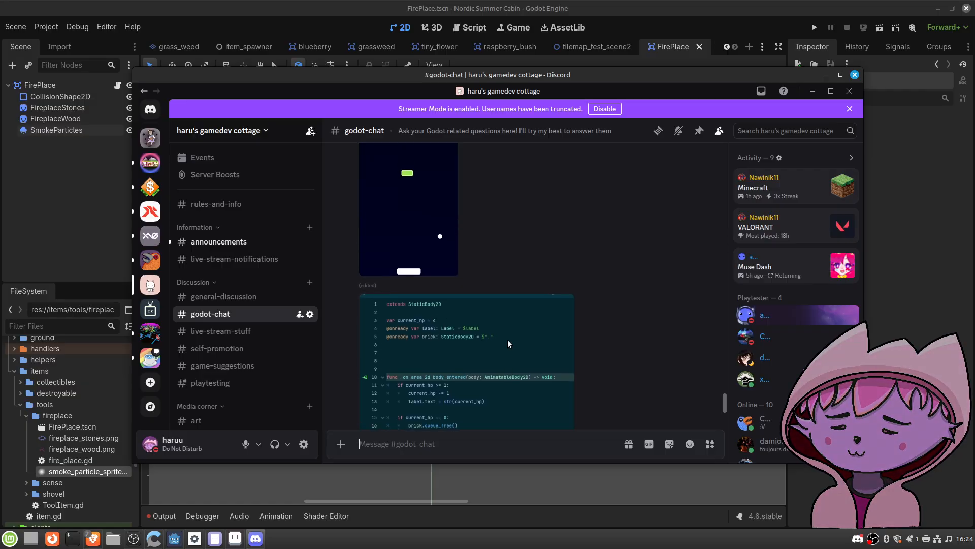
pyautogui.scroll(-1, 515, 345)
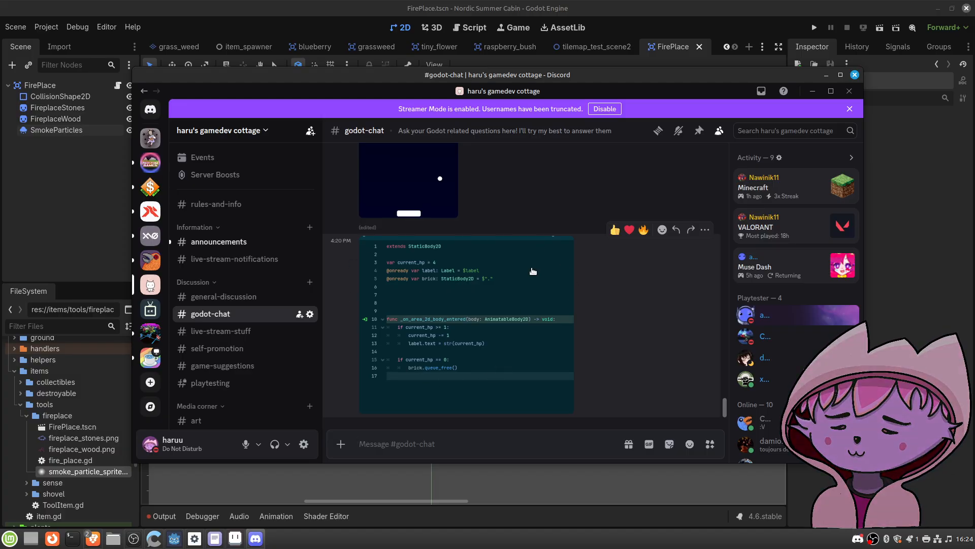
pyautogui.click(479, 4)
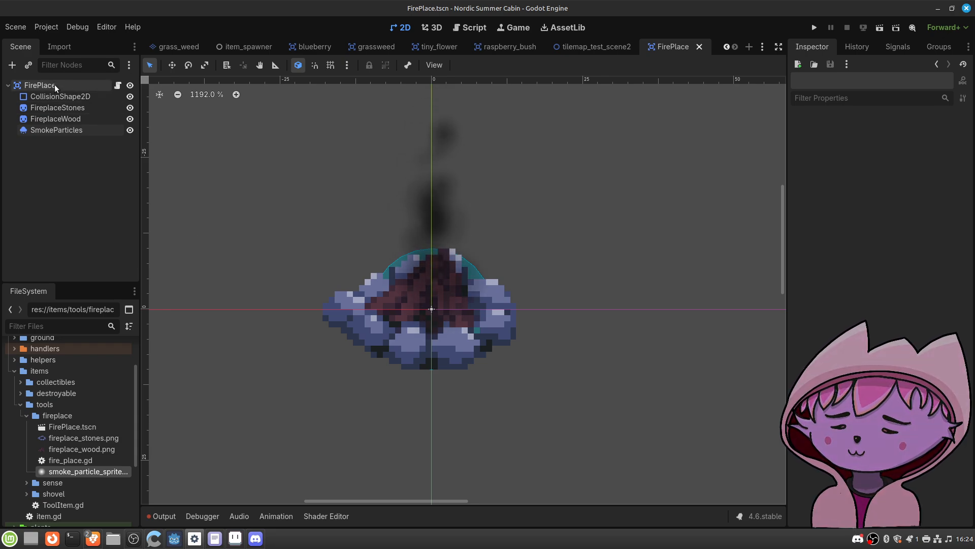
# Step: Bring Discord back up to review the brick's hit-point and label code once more, and go back to Godot
pyautogui.click(255, 538)
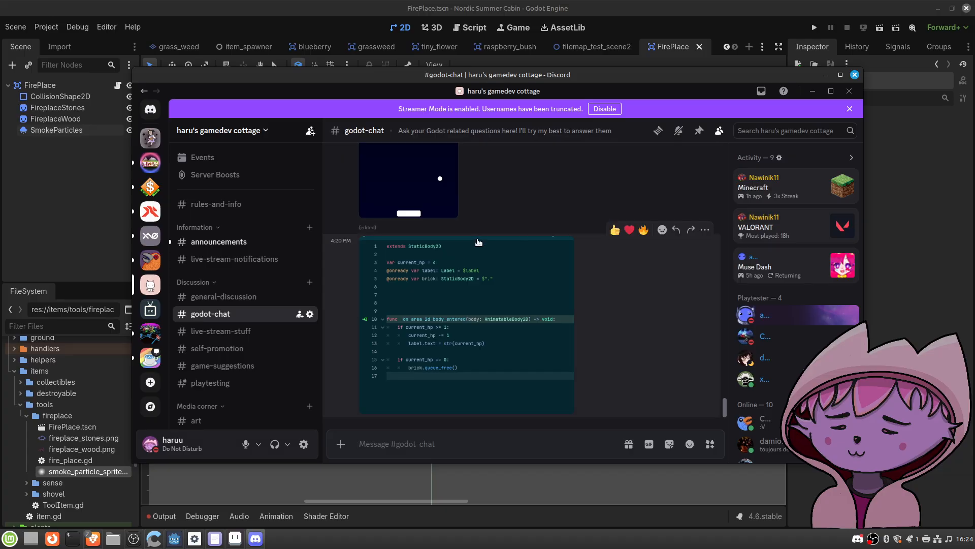
pyautogui.scroll(3, 477, 242)
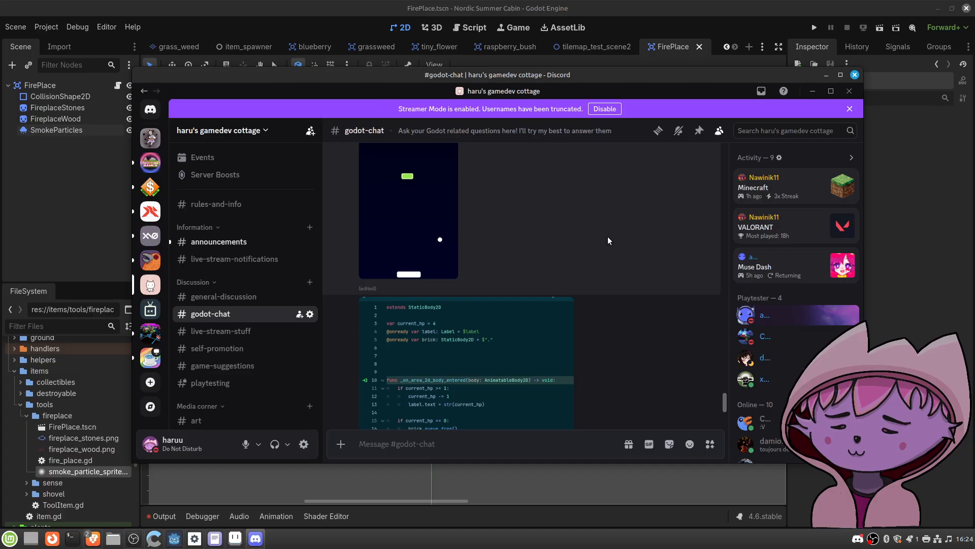
pyautogui.scroll(-3, 612, 242)
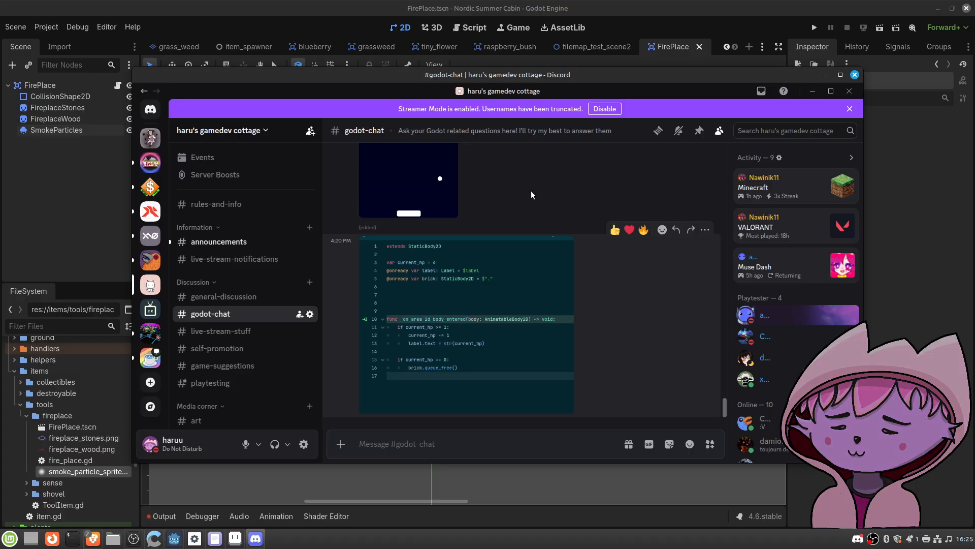
pyautogui.click(524, 4)
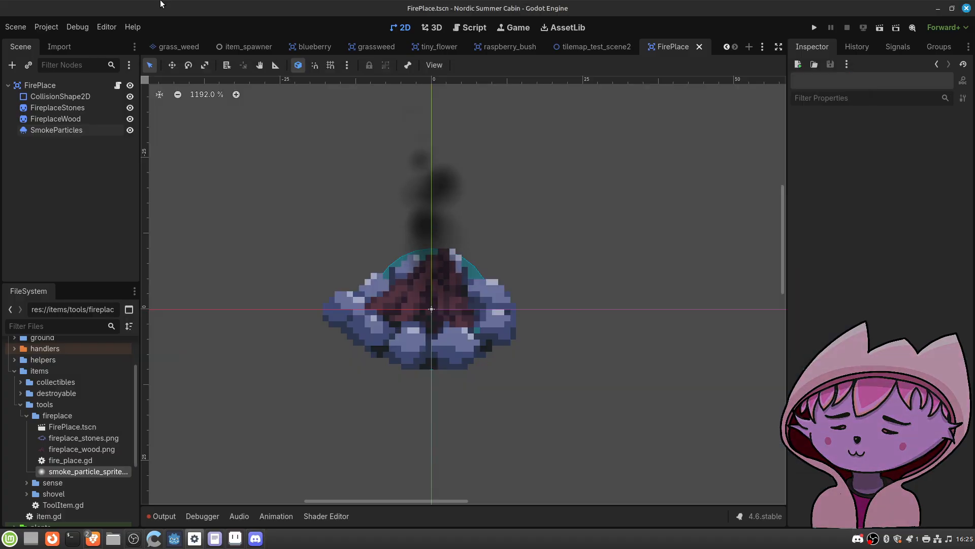
# Step: Show the fire_place.gd code in the script editor
pyautogui.click(24, 26)
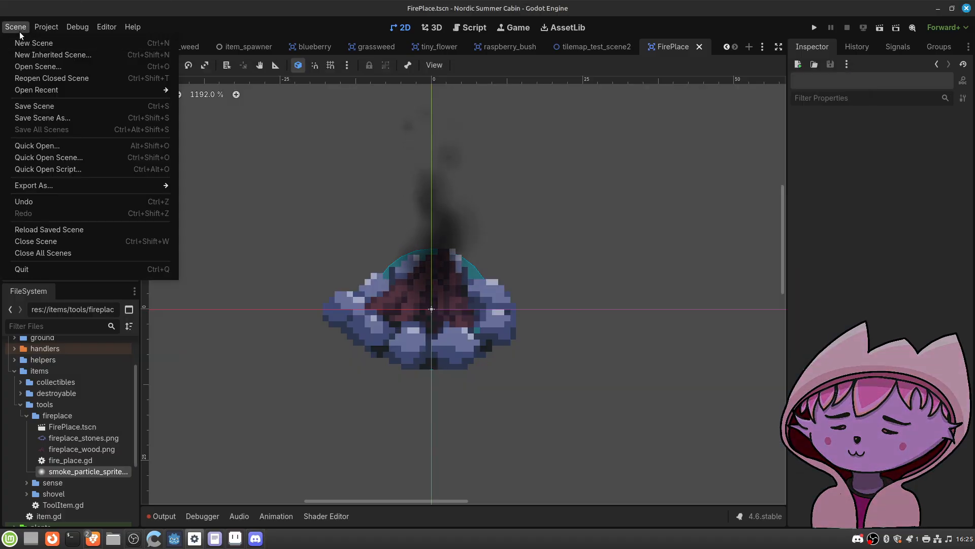
pyautogui.click(20, 29)
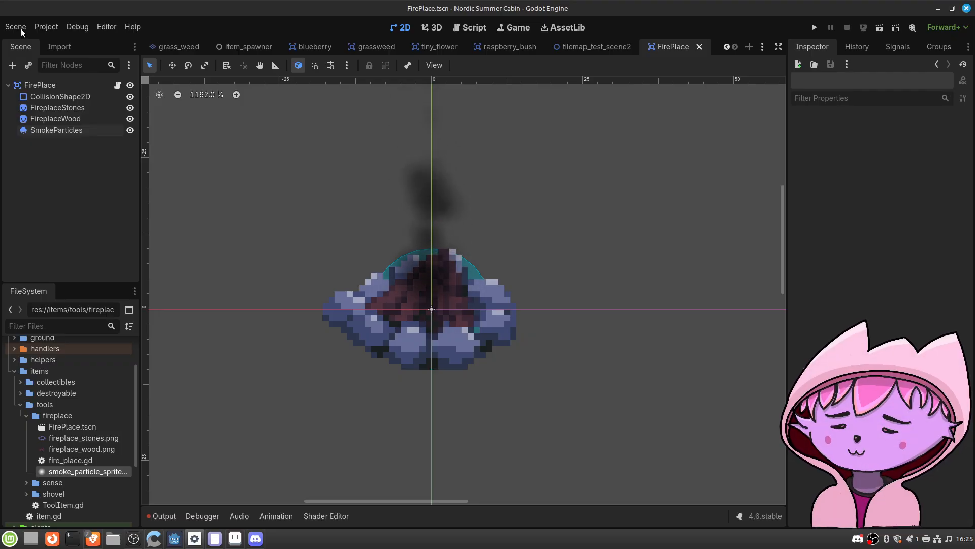
pyautogui.click(478, 31)
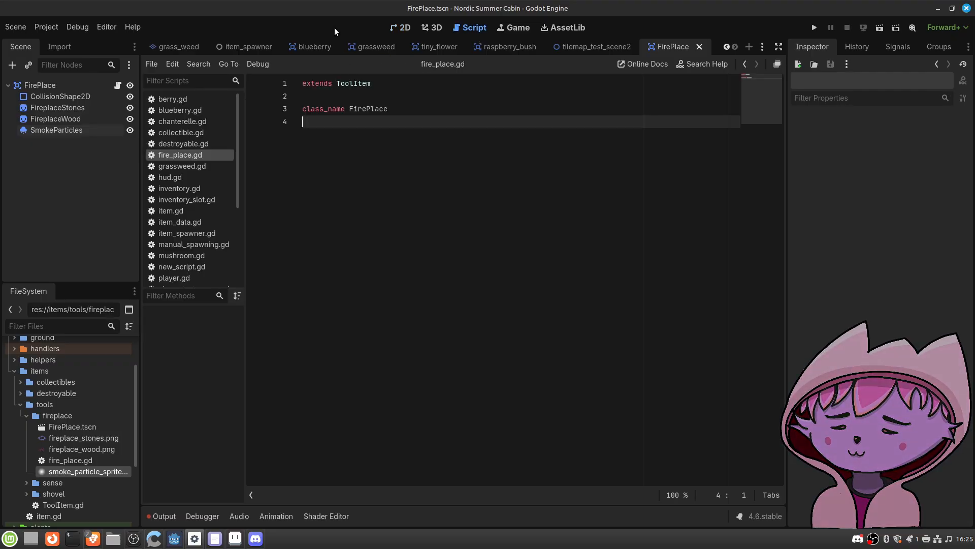
pyautogui.click(149, 63)
pyautogui.click(170, 80)
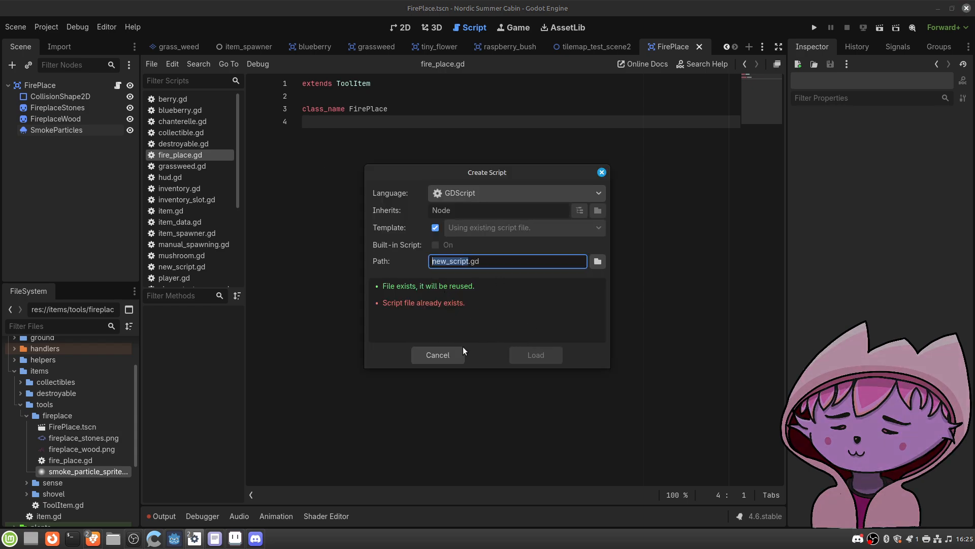
pyautogui.click(444, 358)
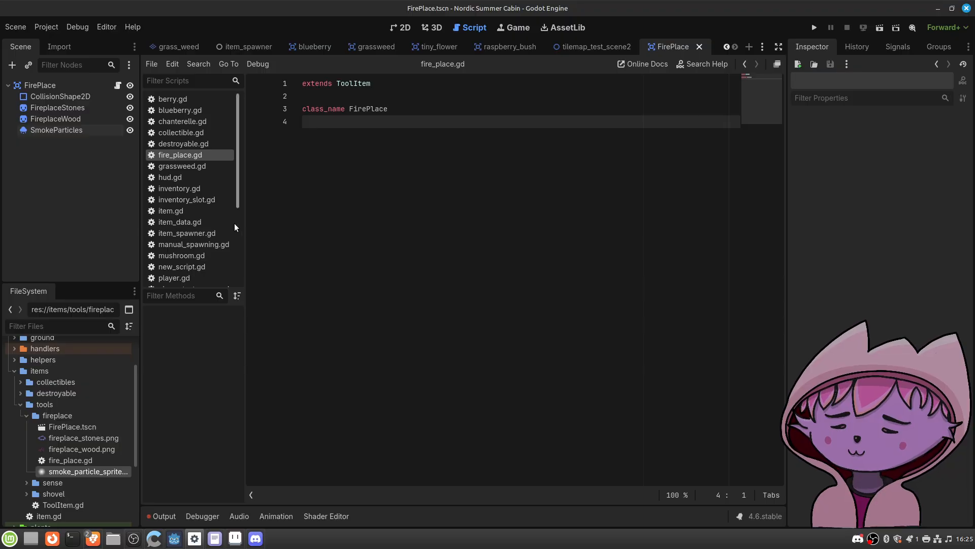
pyautogui.click(151, 65)
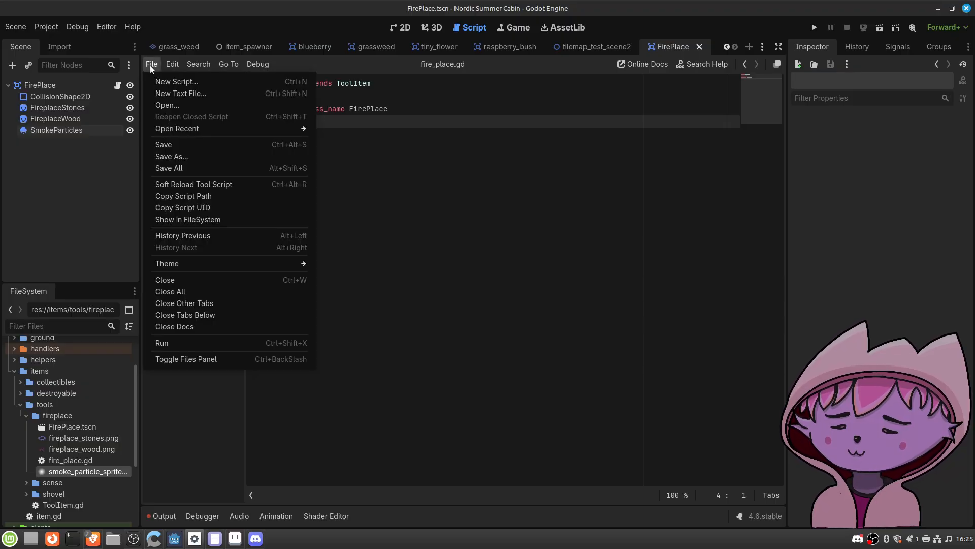
pyautogui.click(150, 65)
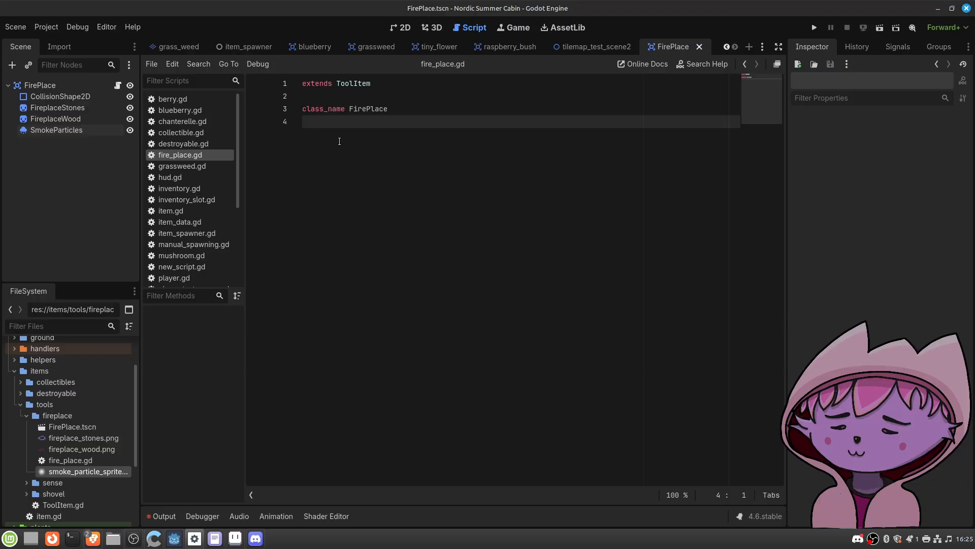
# Step: Add an empty _ready() function below the class name in fire_place.gd
pyautogui.press('Return')
pyautogui.press('Return')
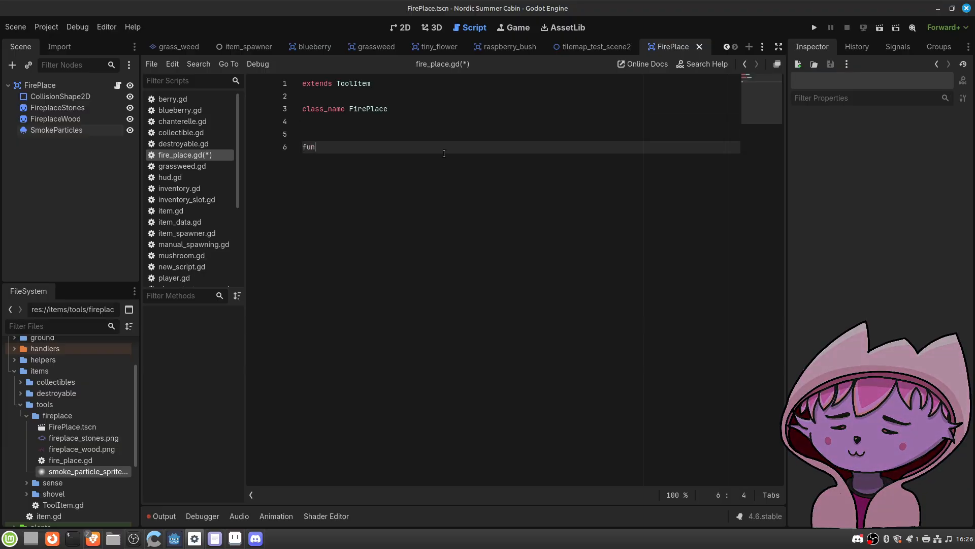
pyautogui.write('func _ready')
pyautogui.press('Return')
pyautogui.press('Return')
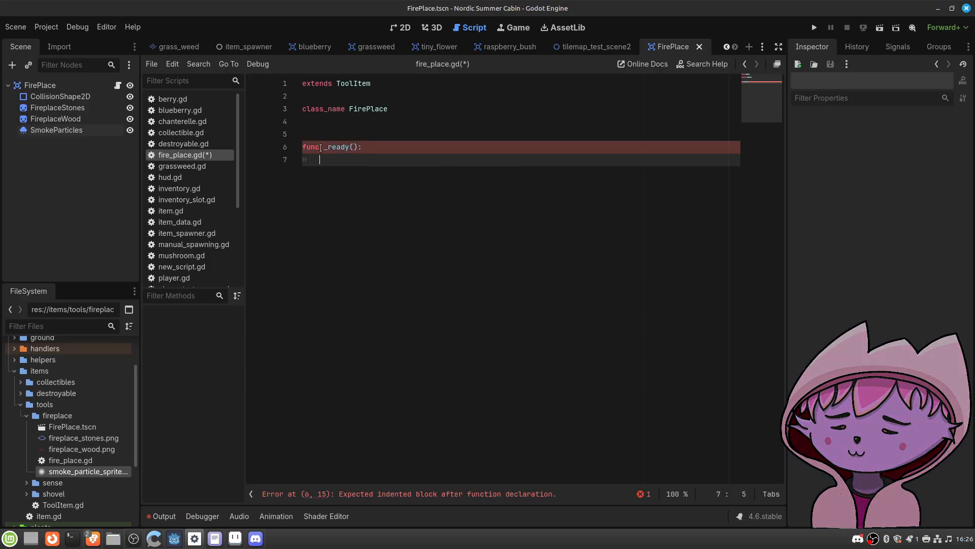
# Step: Check the brick script in Discord again, return to Godot and write label.text = str(current_hp) inside _ready()
pyautogui.click(261, 542)
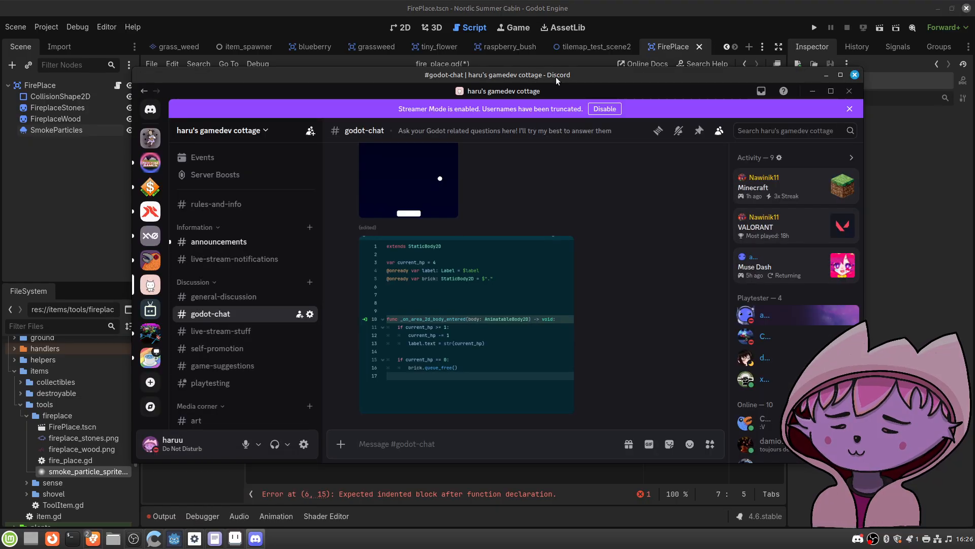
pyautogui.moveTo(551, 74); pyautogui.dragTo(974, 76)
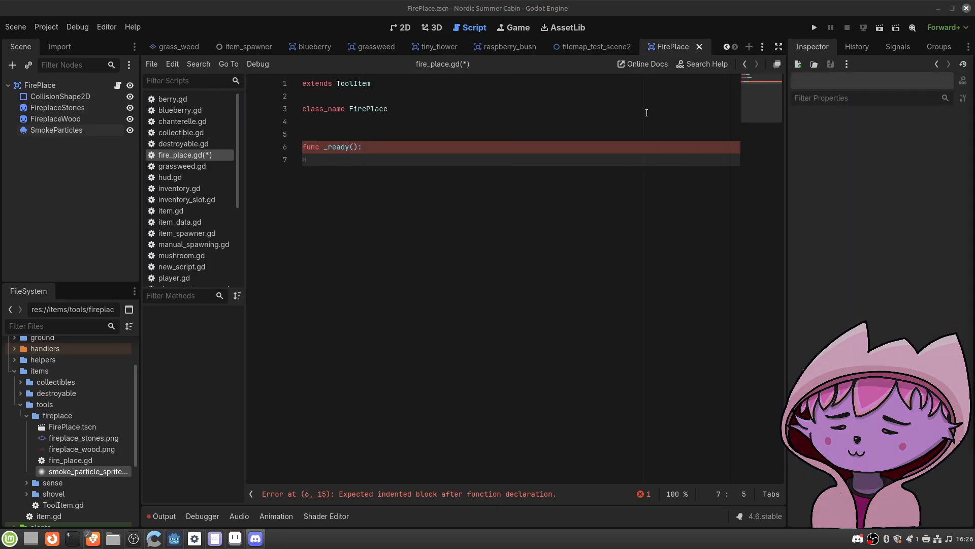
pyautogui.click(402, 160)
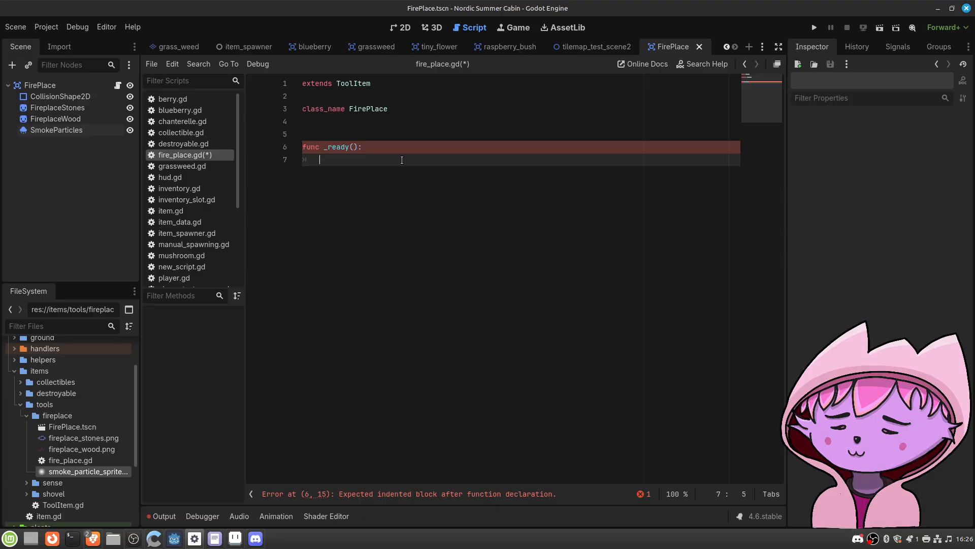
pyautogui.write('abel.text')
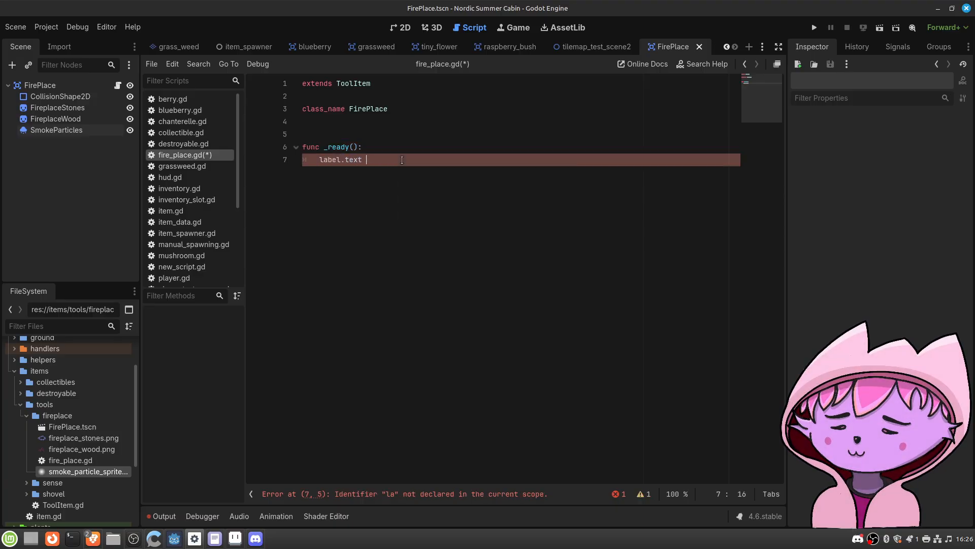
pyautogui.write(' =')
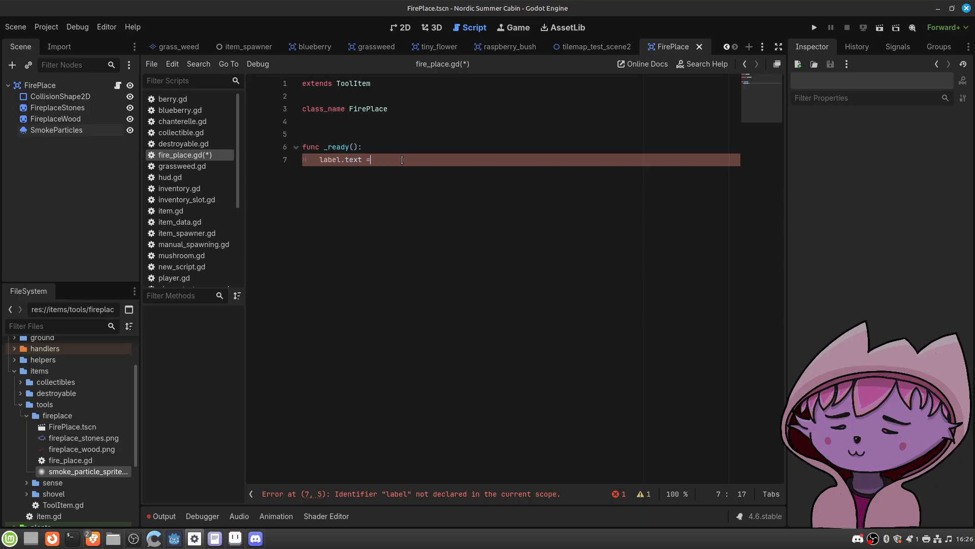
pyautogui.write(' str')
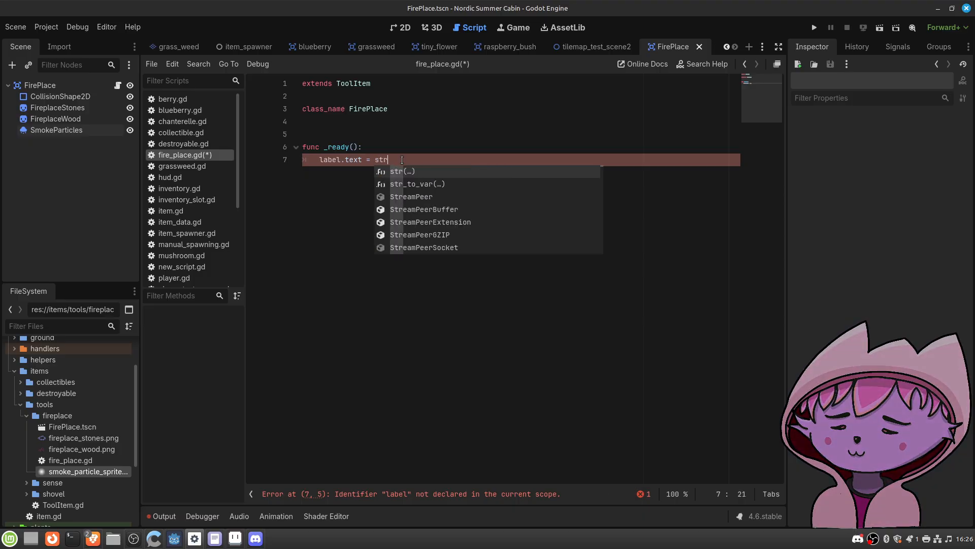
pyautogui.write('(current_hp')
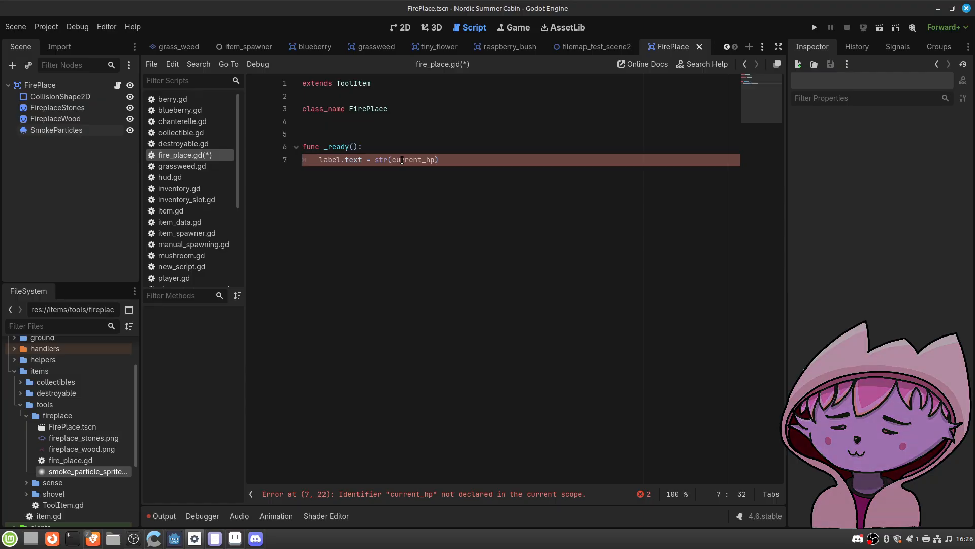
# Step: Insert current_hp = 4 above the label line in _ready() and highlight the whole function
pyautogui.hotkey('ctrl', 'shift', 'Return')
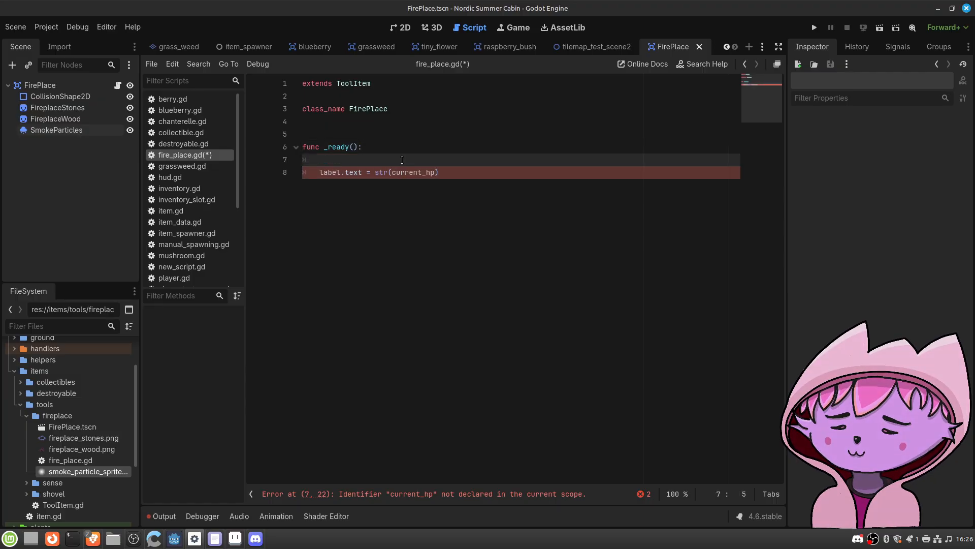
pyautogui.write('current_hp = 4')
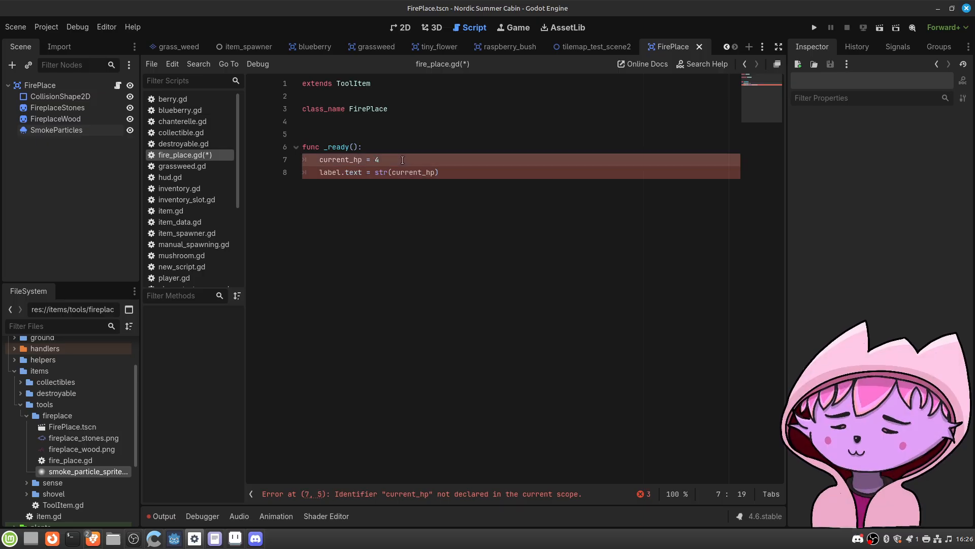
pyautogui.hotkey('shift', 'Home')
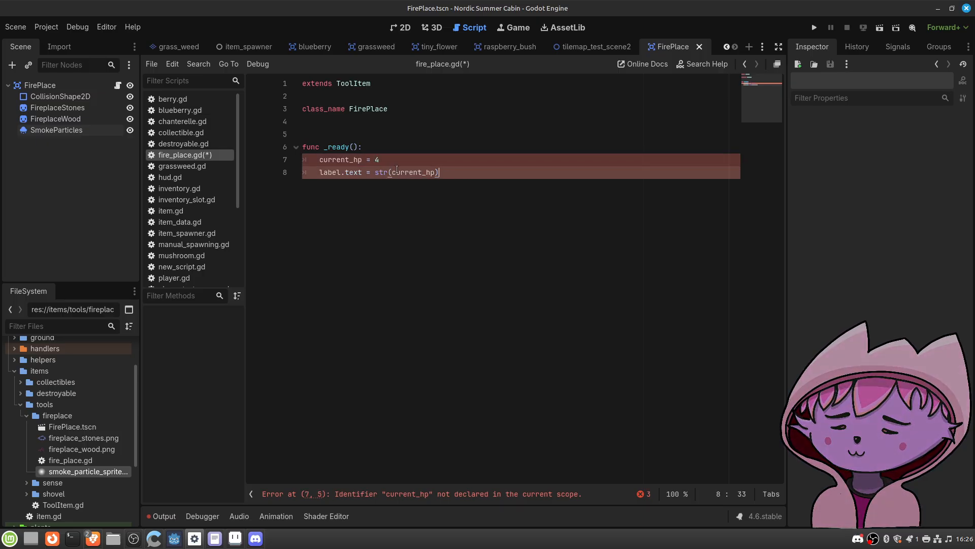
pyautogui.hotkey('shift', 'Up')
pyautogui.hotkey('shift', 'Up')
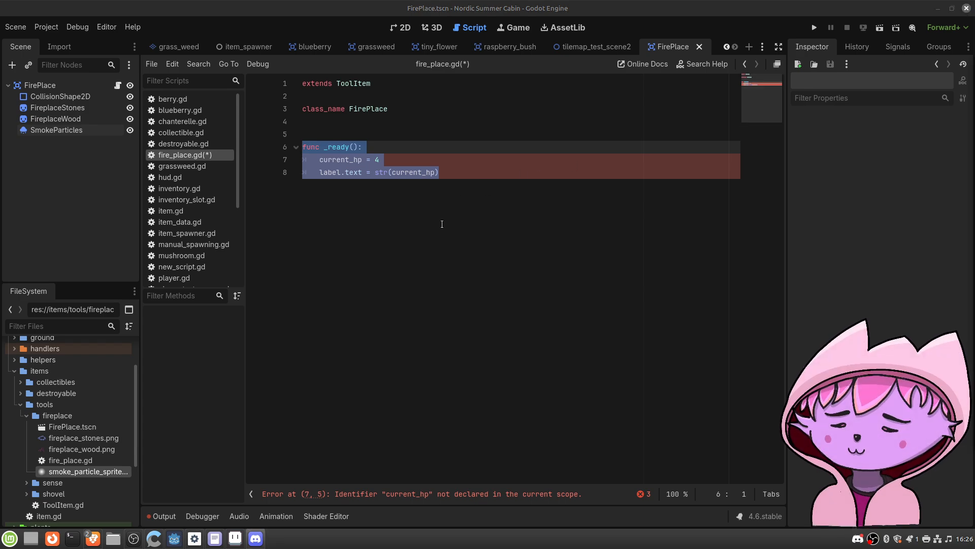
# Step: Delete the example _ready() function from fire_place.gd and save the script
pyautogui.click(430, 208)
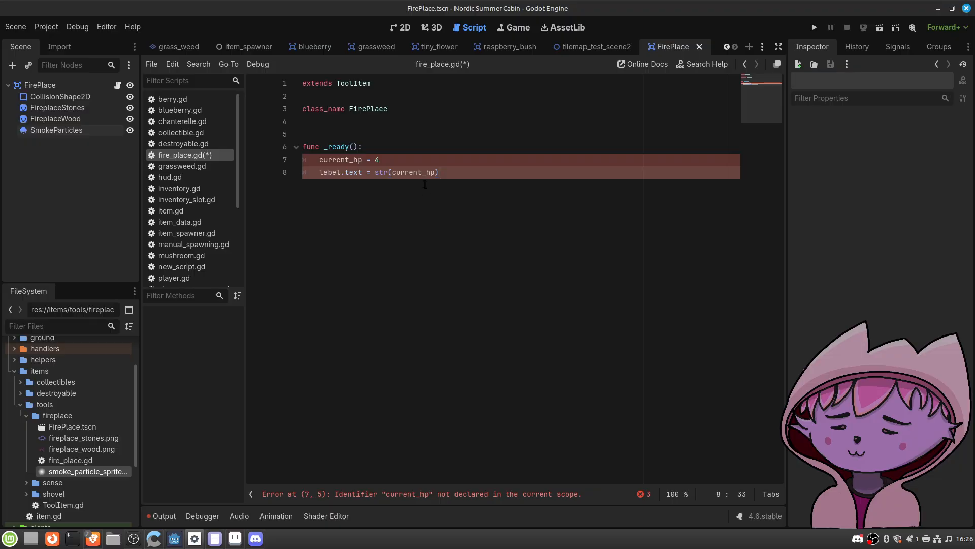
pyautogui.moveTo(449, 175); pyautogui.dragTo(269, 148)
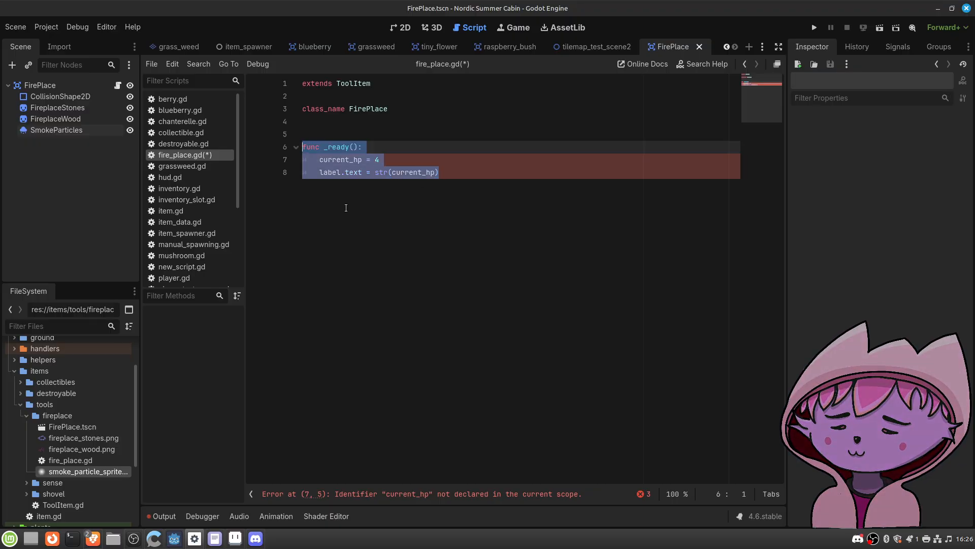
pyautogui.press('BackSpace')
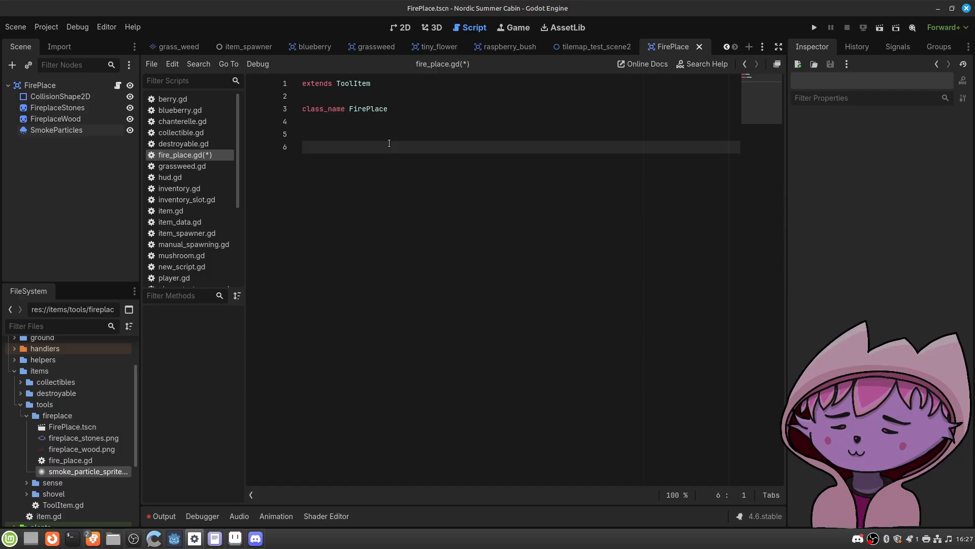
pyautogui.hotkey('ctrl', 's')
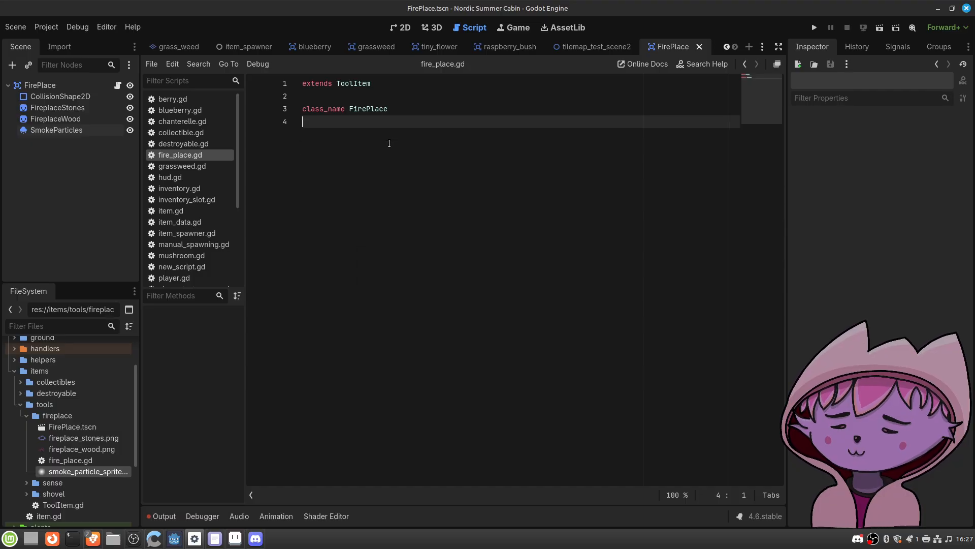
# Step: Return to the 2D view of the FirePlace scene and examine the smoke rising from the fireplace
pyautogui.click(394, 23)
pyautogui.scroll(-4, 489, 240)
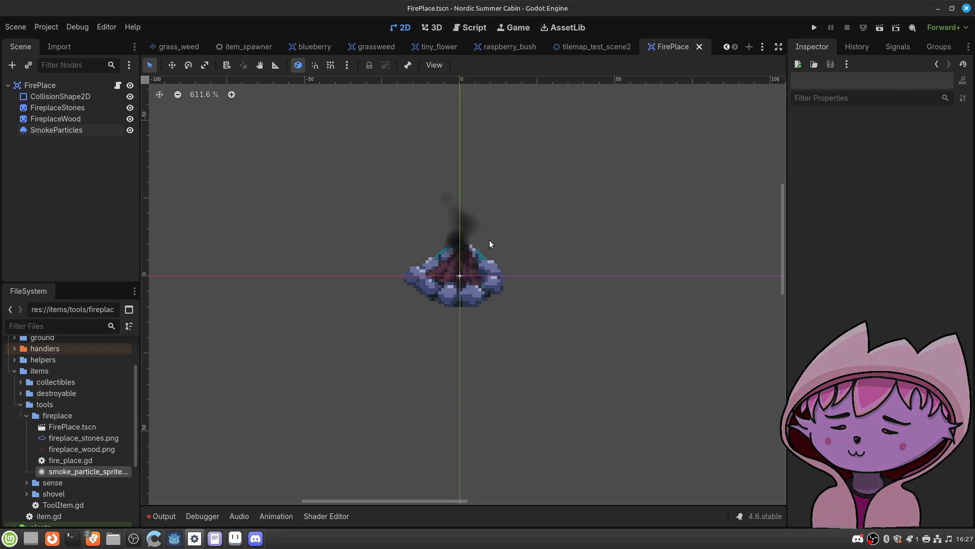
pyautogui.scroll(4, 446, 260)
pyautogui.moveTo(552, 226); pyautogui.dragTo(554, 228, button='middle')
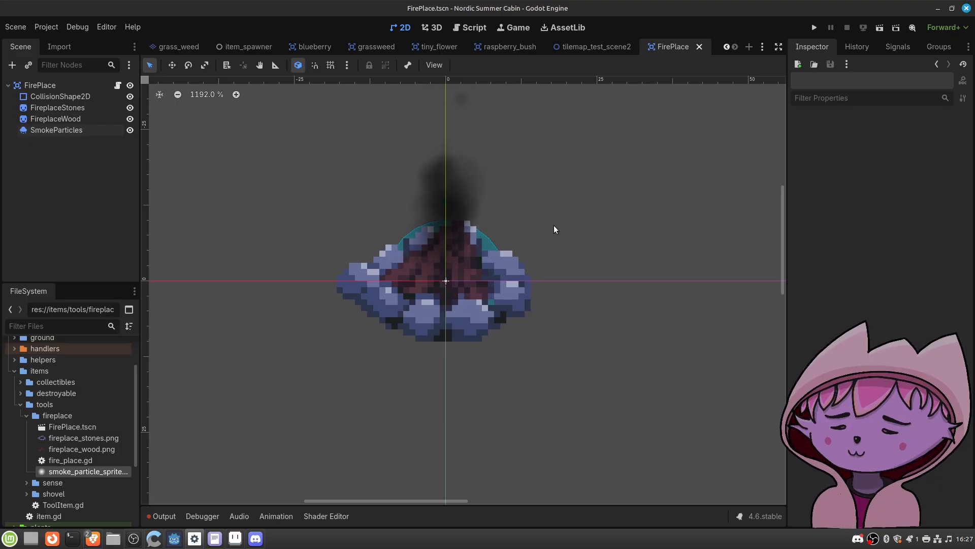
pyautogui.scroll(-2, 528, 229)
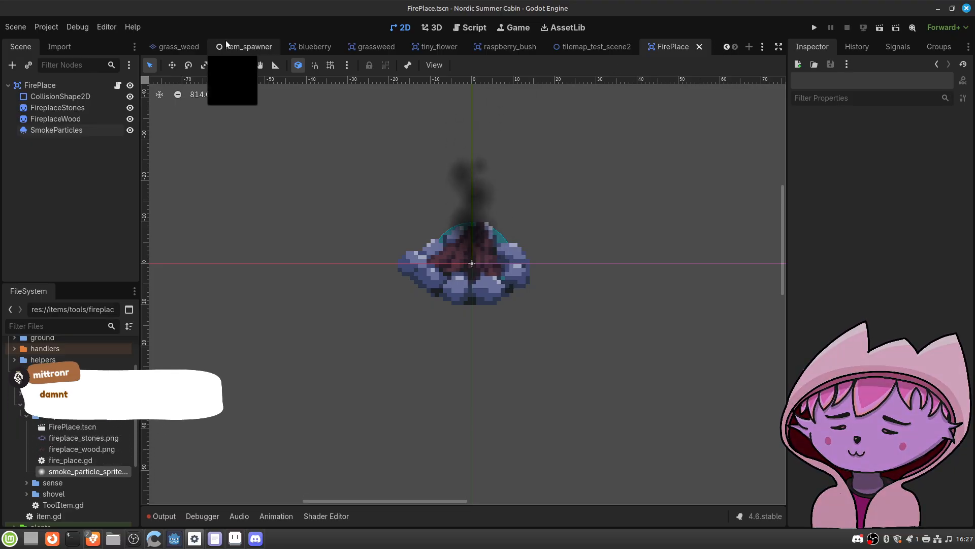
# Step: Open the tilemap_test_scene2 scene and bring the bare dirt patch beyond the cabin into close view
pyautogui.click(568, 48)
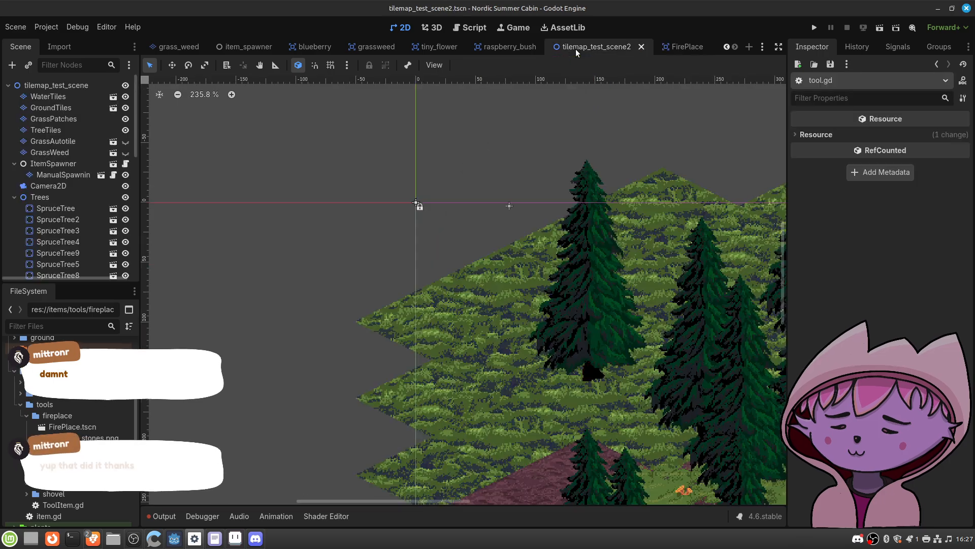
pyautogui.moveTo(529, 221); pyautogui.dragTo(402, 239, button='middle')
pyautogui.scroll(-5, 684, 259)
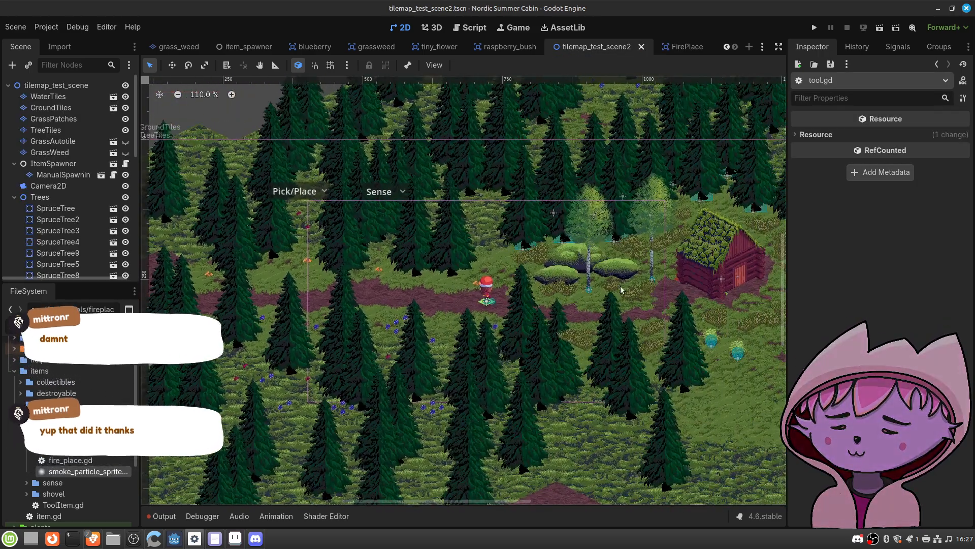
pyautogui.moveTo(653, 291); pyautogui.dragTo(442, 253, button='middle')
pyautogui.scroll(11, 625, 327)
pyautogui.scroll(6, 619, 332)
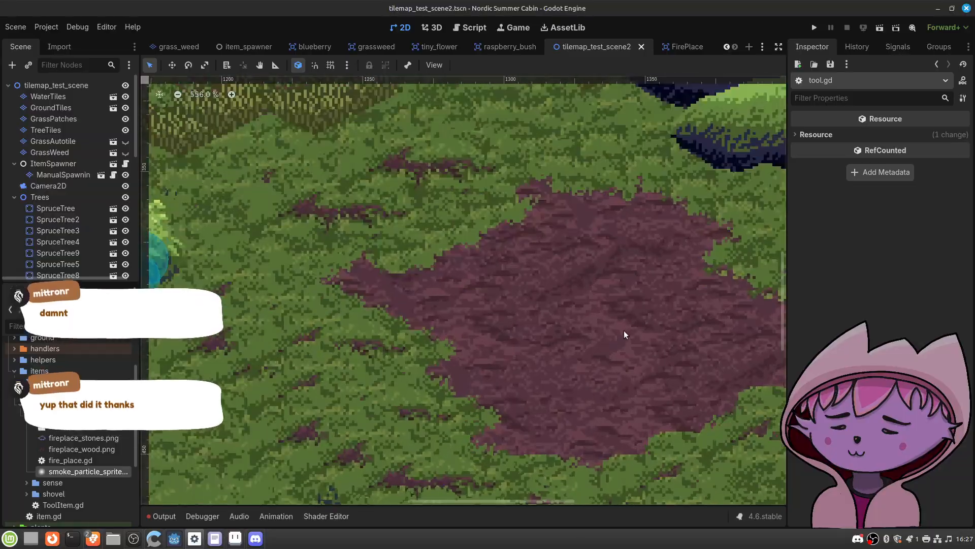
# Step: Collapse the Trees group and review the node properties of Trees, Plants and Buildings
pyautogui.click(14, 197)
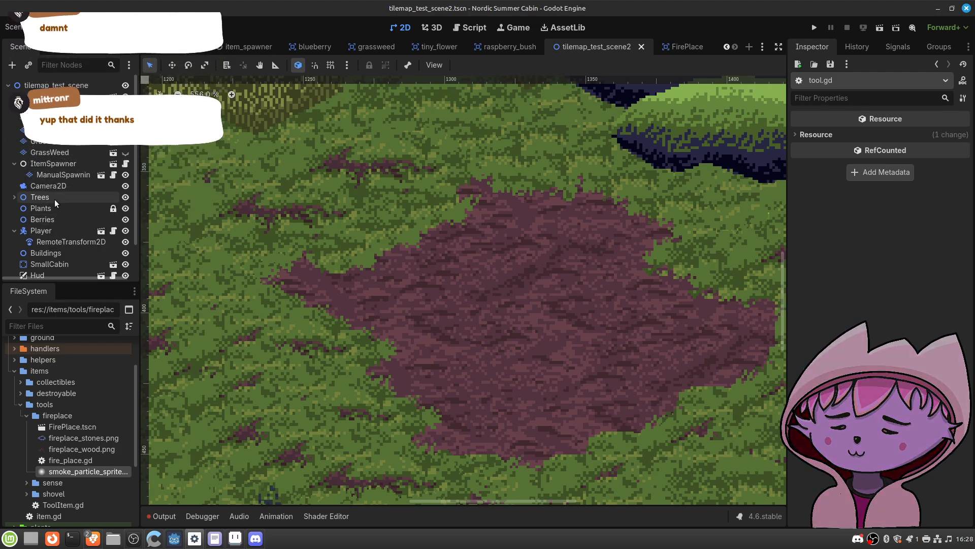
pyautogui.click(54, 199)
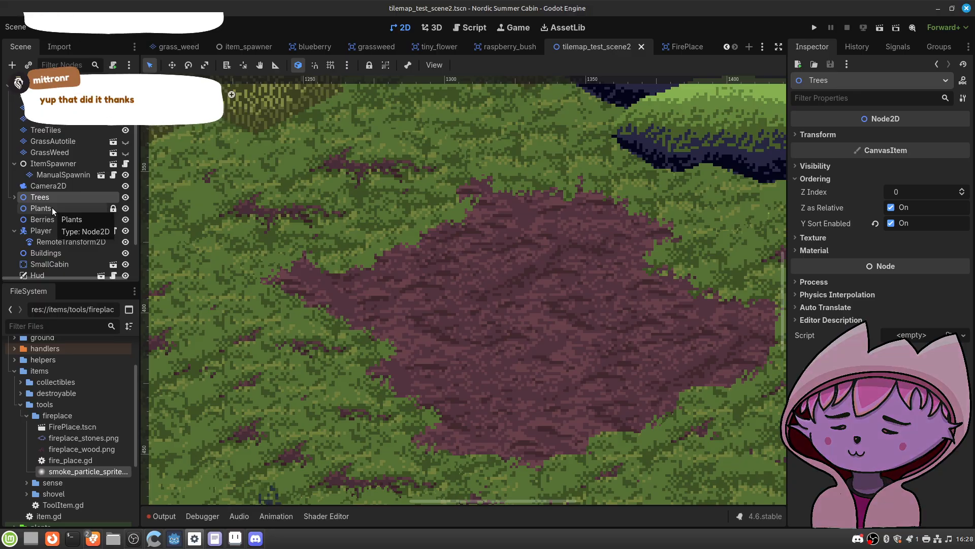
pyautogui.click(52, 208)
pyautogui.click(50, 195)
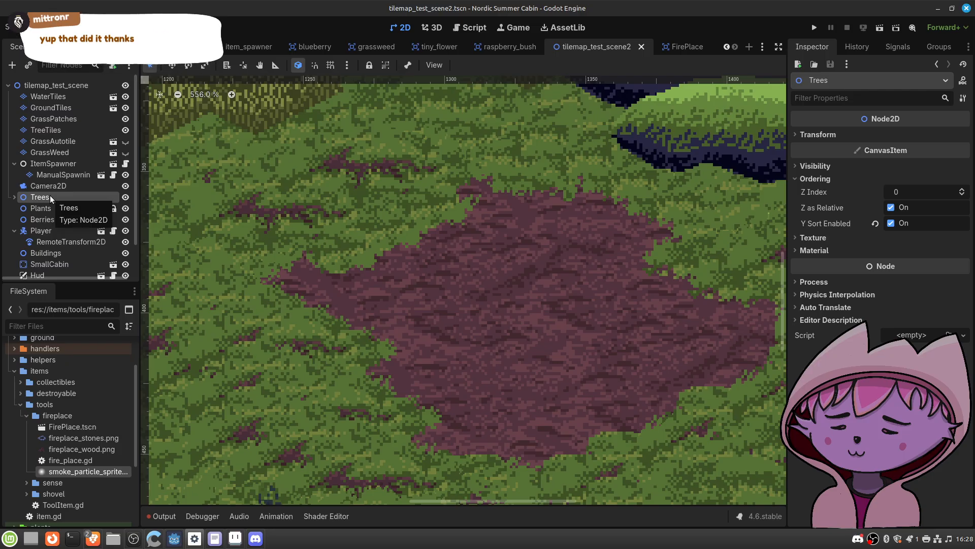
pyautogui.click(50, 251)
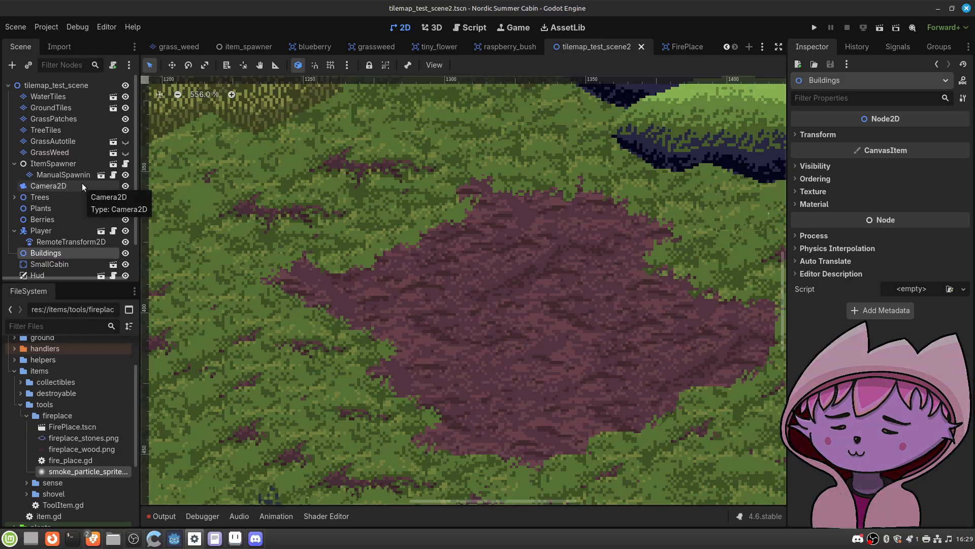
# Step: Add a Node2D under the tilemap_test_scene root and place it between Berries and Player in the scene tree
pyautogui.click(75, 87)
pyautogui.click(12, 65)
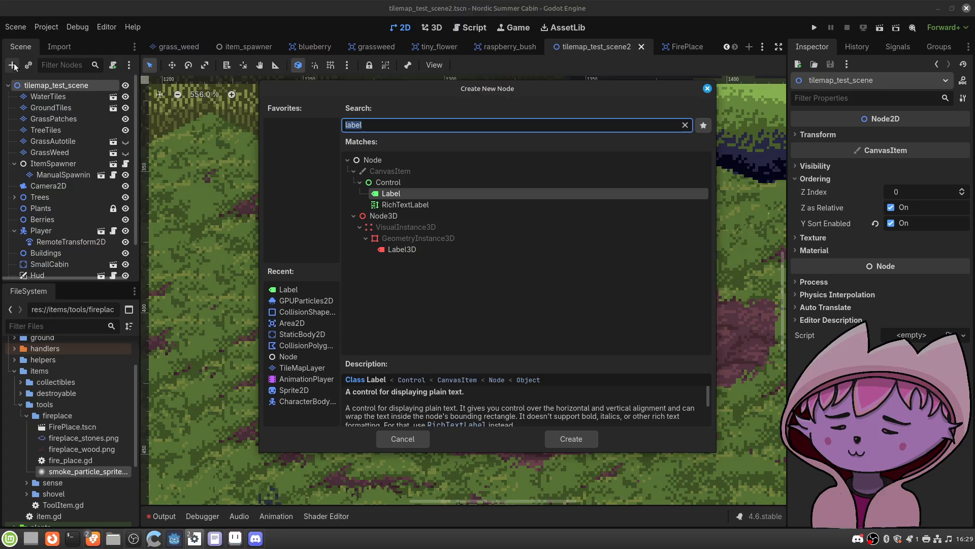
pyautogui.write('n')
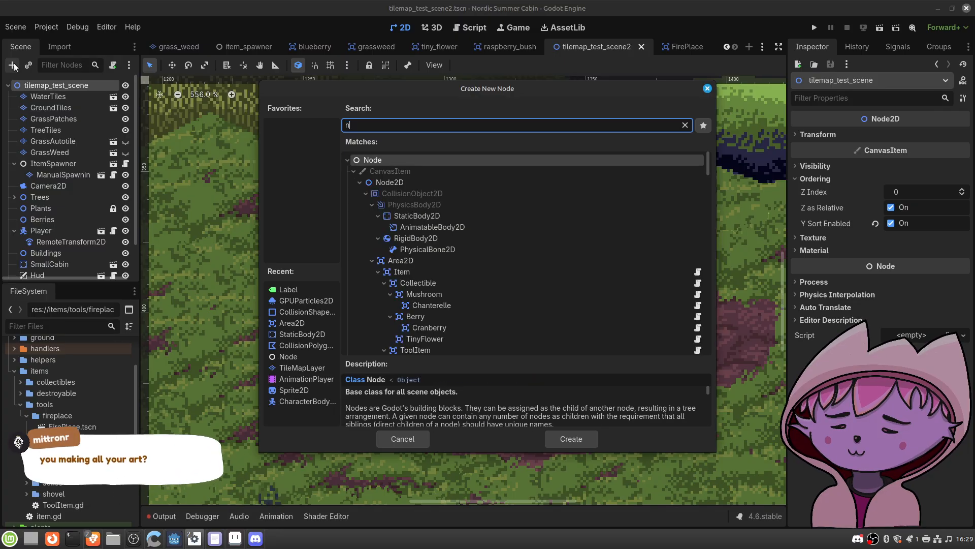
pyautogui.write('ode2d')
pyautogui.press('Return')
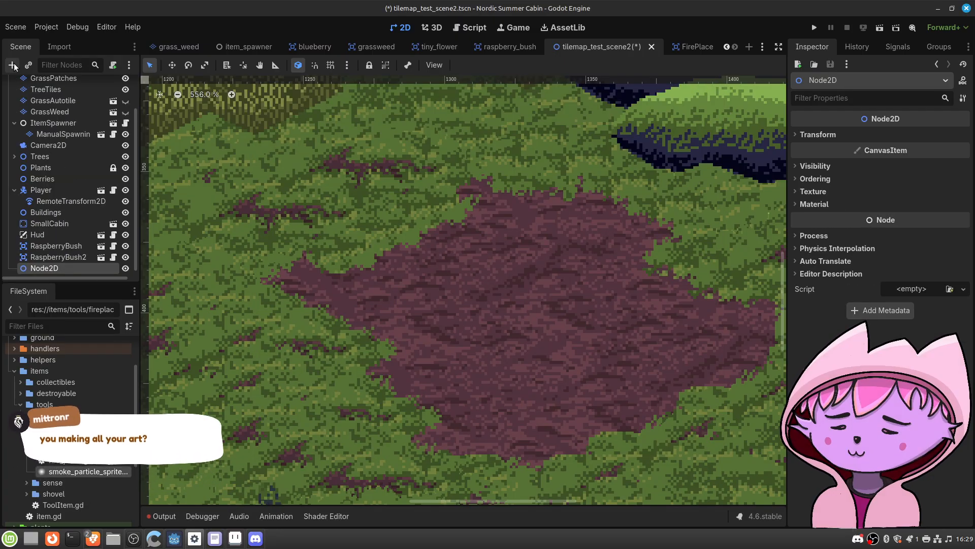
pyautogui.moveTo(56, 267); pyautogui.dragTo(55, 184)
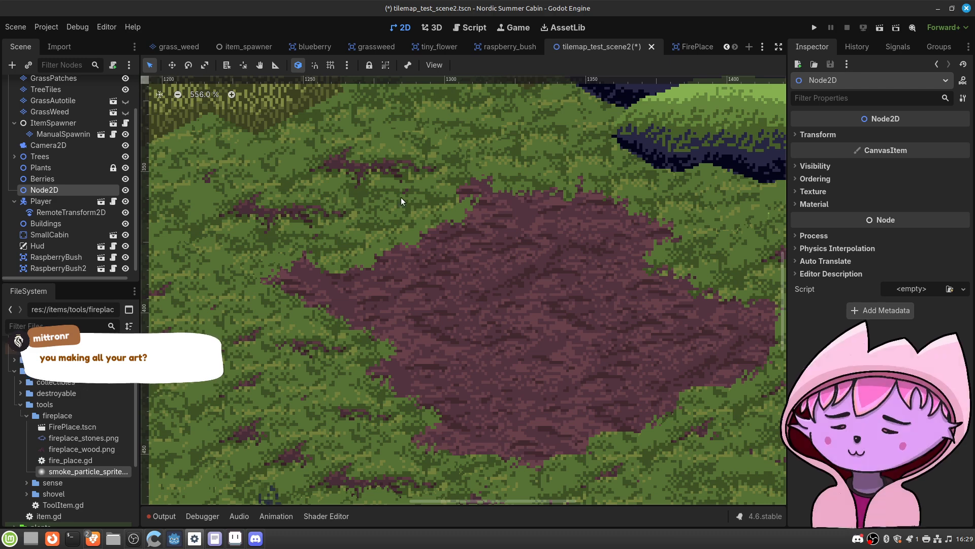
# Step: Rename the new Node2D between Berries and Player as Items
pyautogui.scroll(-4, 363, 190)
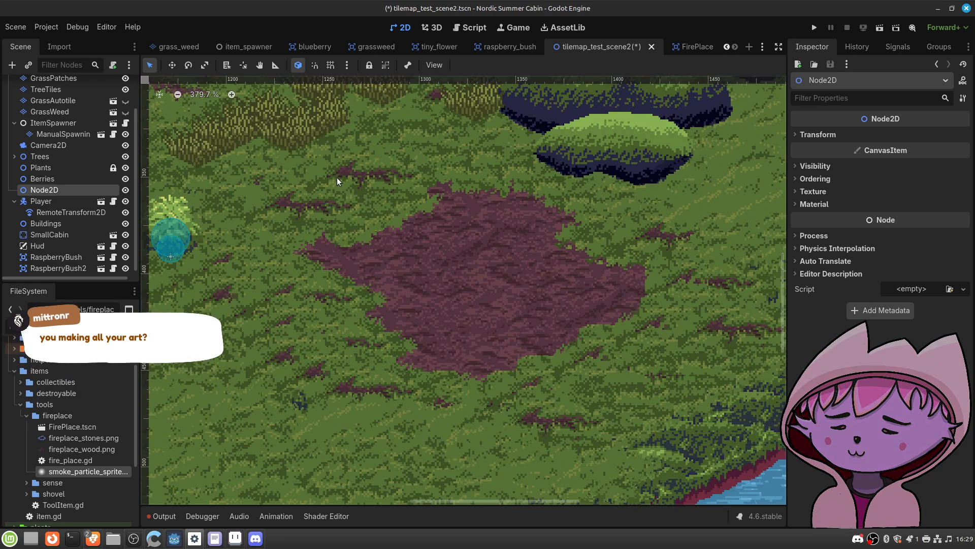
pyautogui.doubleClick(55, 191)
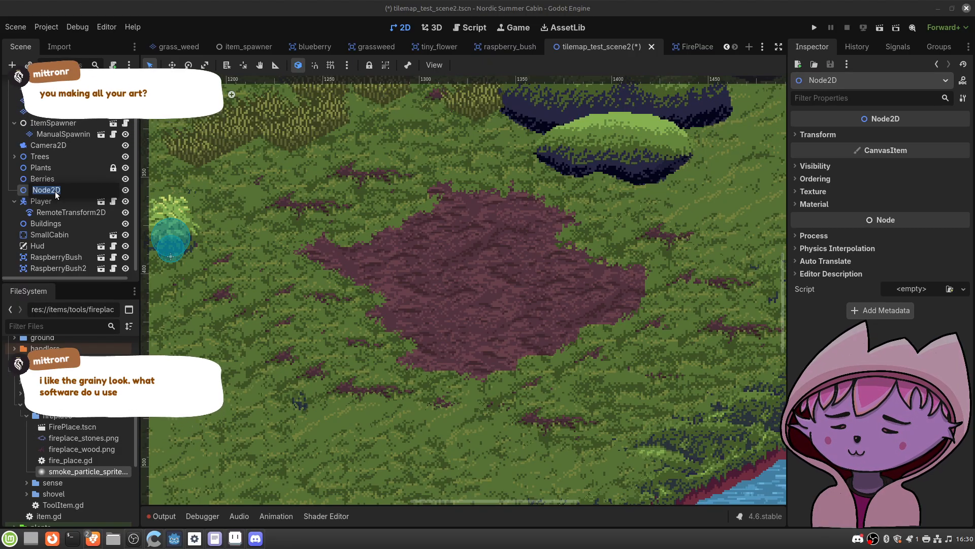
pyautogui.write('Items')
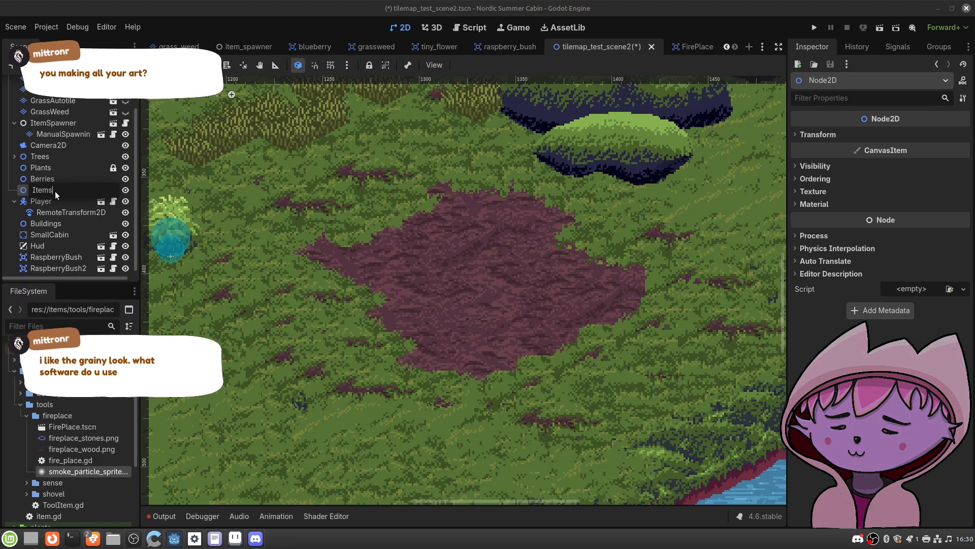
pyautogui.press('Return')
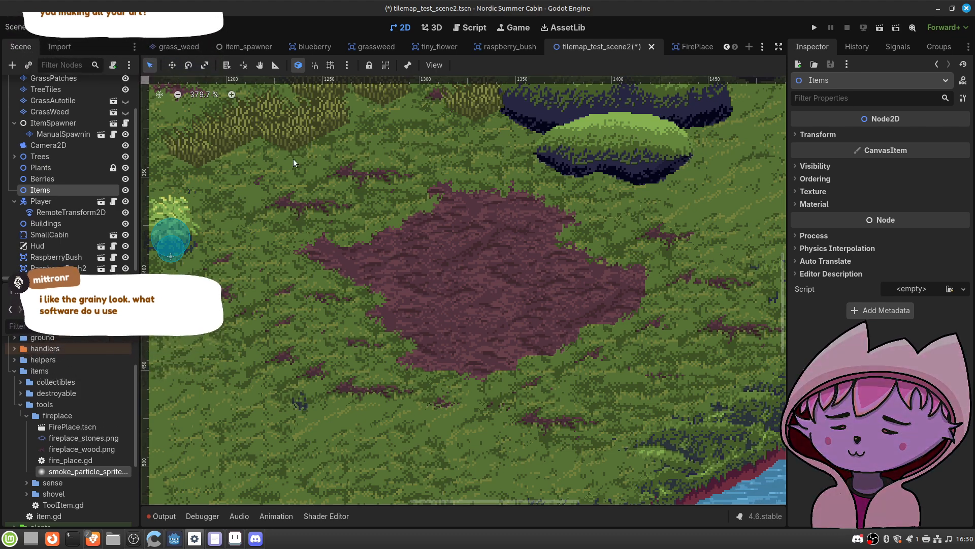
# Step: Glance at the open sprite in Aseprite, return to Godot, and examine the grass, bush and tree pixel art near the cabin up close
pyautogui.click(234, 538)
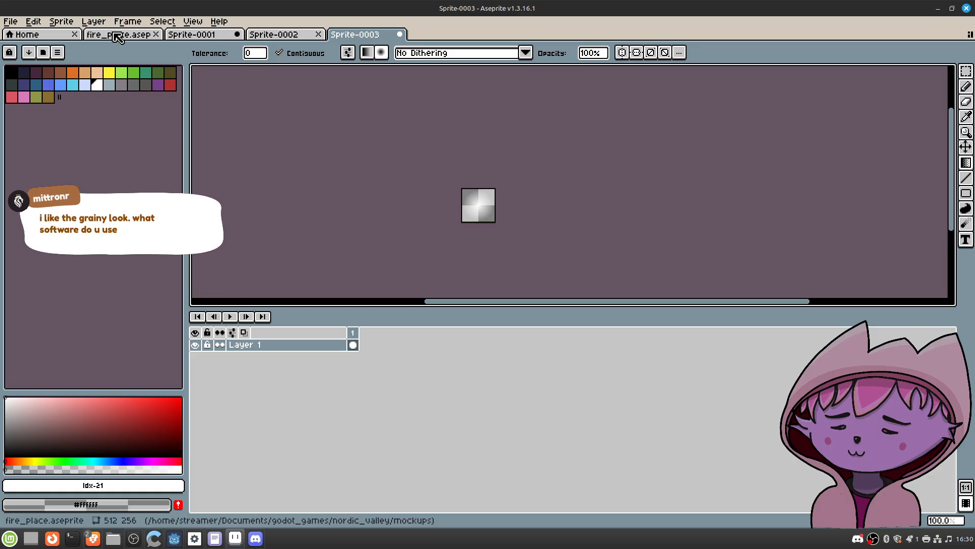
pyautogui.hotkey('alt', 'Tab')
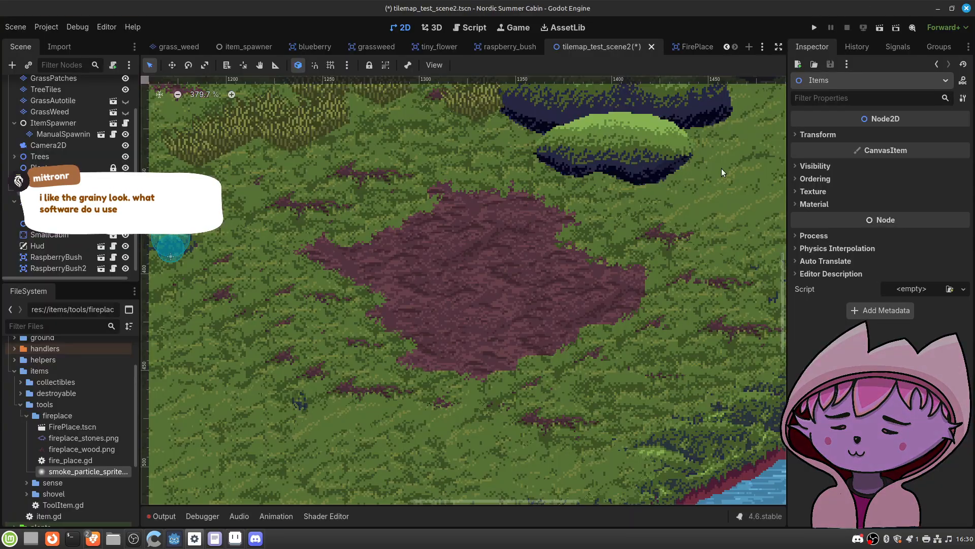
pyautogui.scroll(-5, 389, 221)
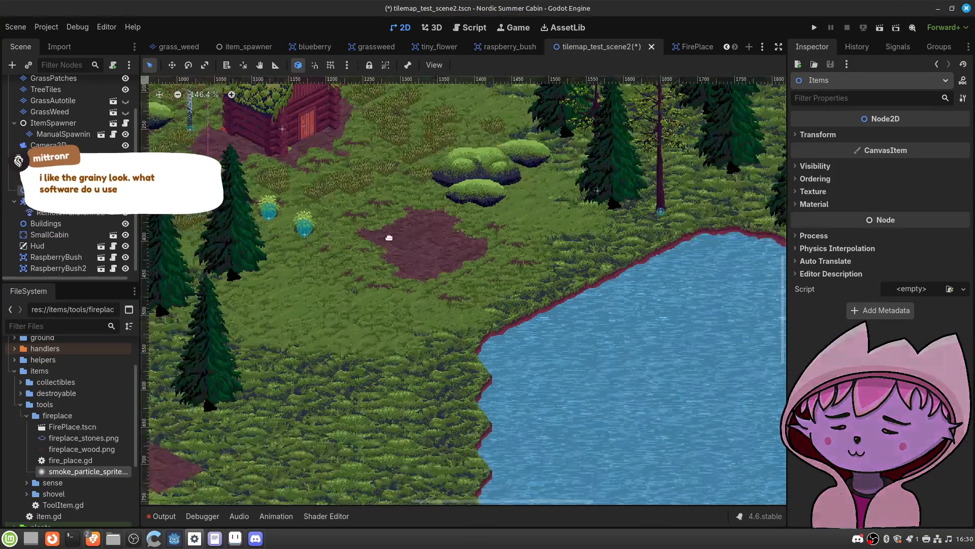
pyautogui.moveTo(389, 237); pyautogui.dragTo(529, 291, button='middle')
pyautogui.scroll(-2, 478, 273)
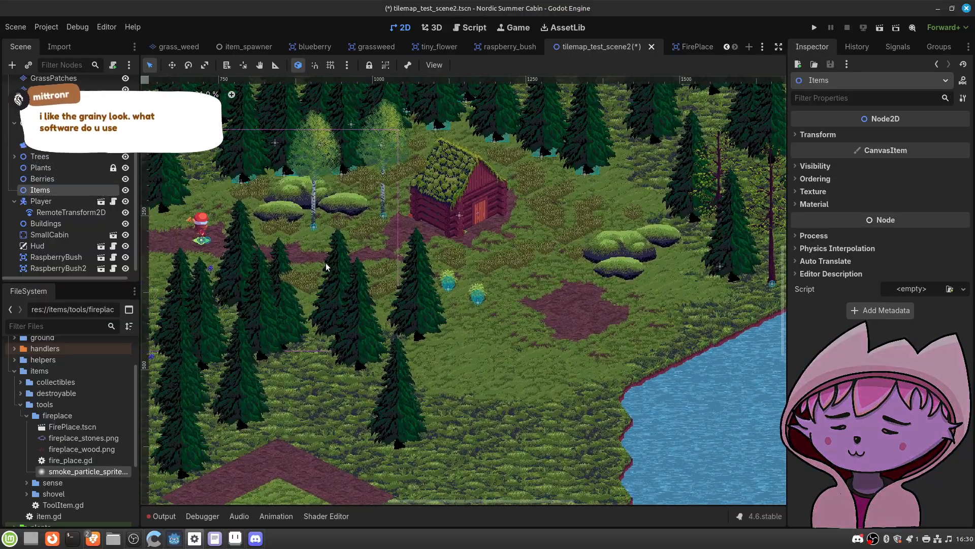
pyautogui.scroll(7, 291, 248)
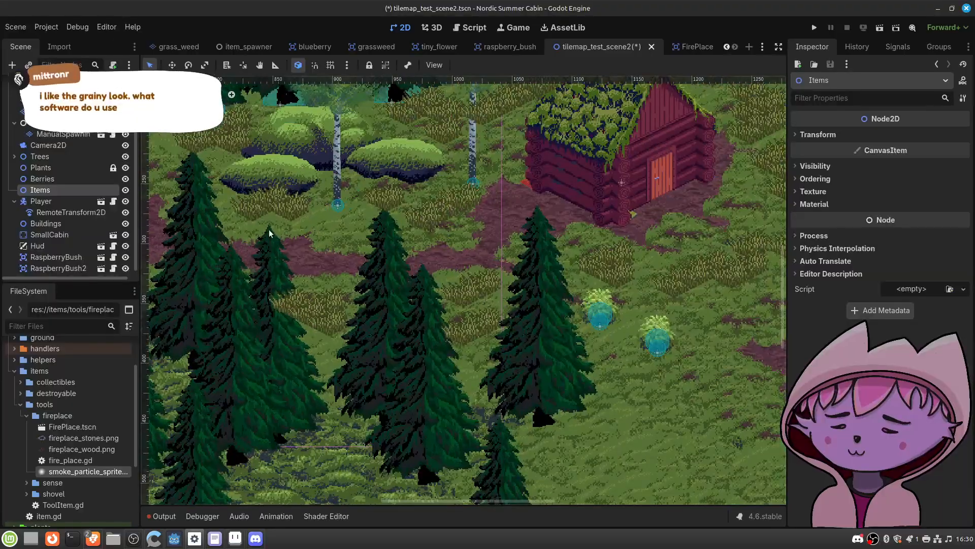
pyautogui.scroll(7, 272, 235)
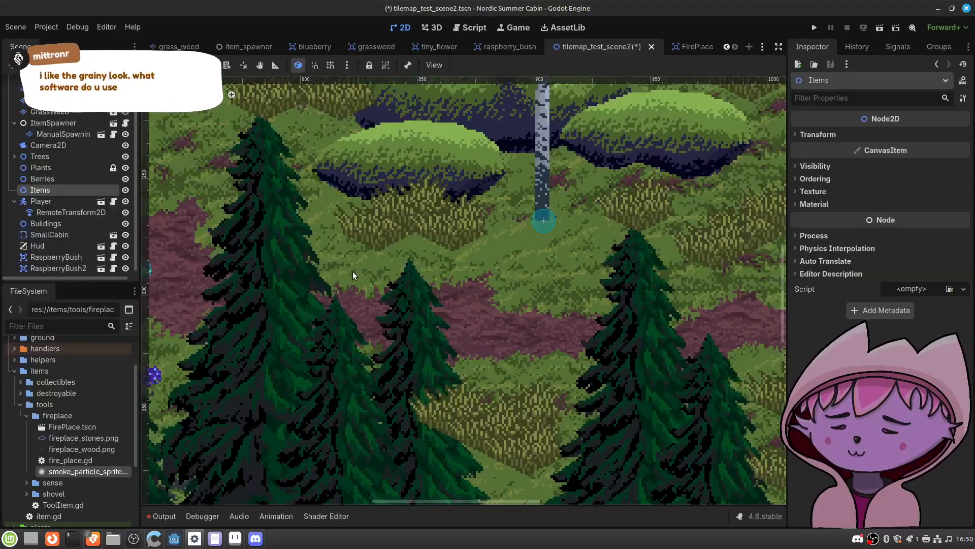
pyautogui.moveTo(358, 288); pyautogui.dragTo(359, 275, button='middle')
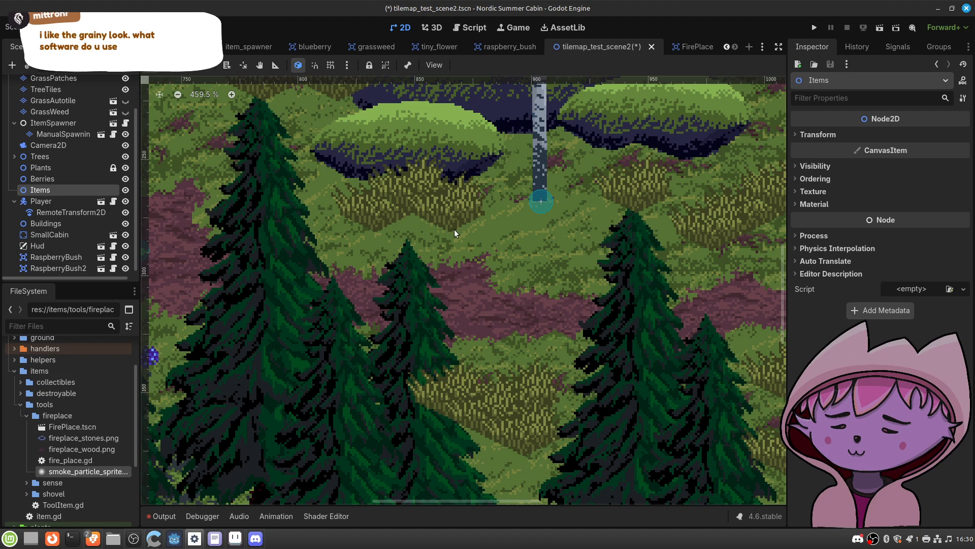
pyautogui.scroll(9, 329, 192)
pyautogui.scroll(6, 333, 197)
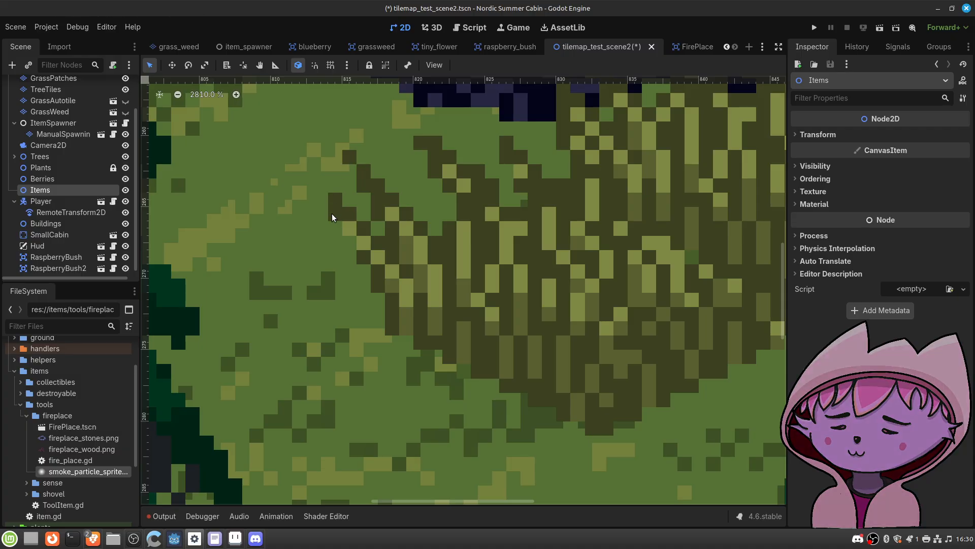
pyautogui.scroll(-9, 353, 288)
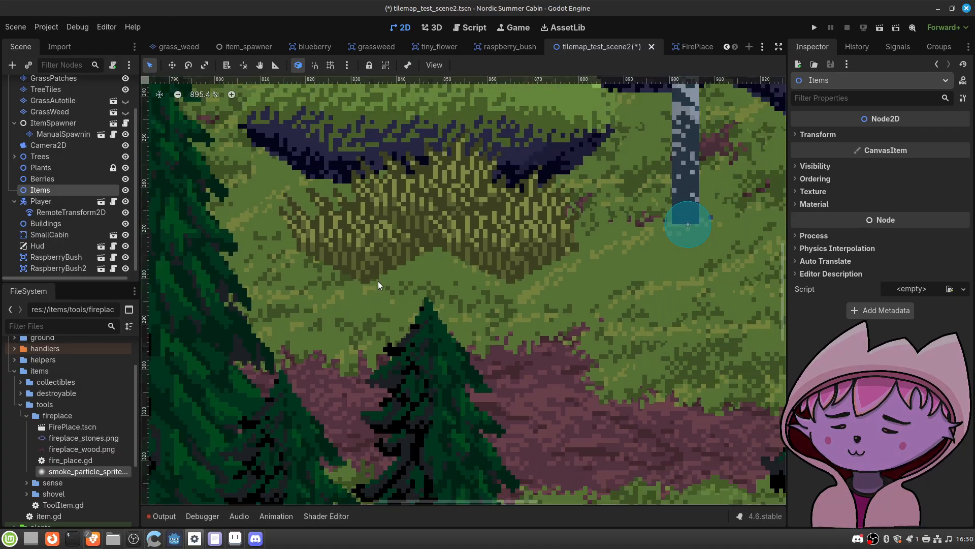
pyautogui.scroll(-11, 359, 283)
pyautogui.scroll(2, 361, 284)
pyautogui.moveTo(361, 286); pyautogui.dragTo(379, 286, button='middle')
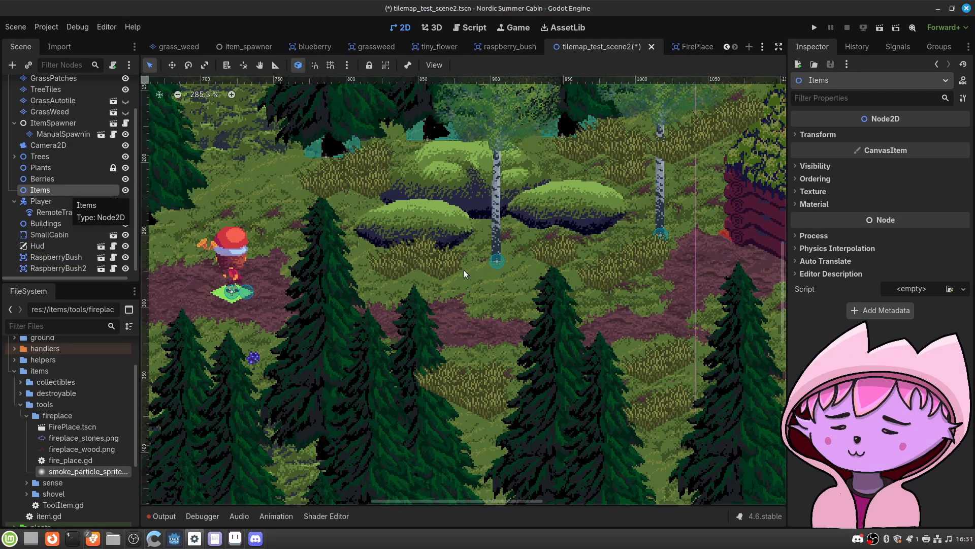
# Step: Place an instance of FirePlace.tscn in the middle of the bare dirt patch near the water and save the scene
pyautogui.moveTo(497, 261); pyautogui.dragTo(326, 220, button='middle')
pyautogui.moveTo(405, 242); pyautogui.dragTo(313, 224, button='middle')
pyautogui.moveTo(555, 253); pyautogui.dragTo(407, 235, button='middle')
pyautogui.moveTo(661, 330); pyautogui.dragTo(419, 254, button='middle')
pyautogui.scroll(2, 465, 304)
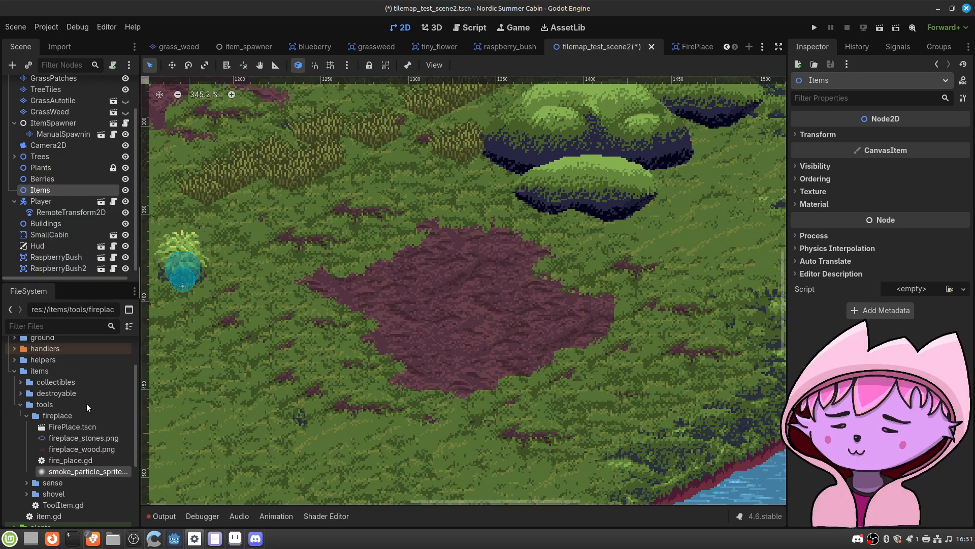
pyautogui.click(80, 426)
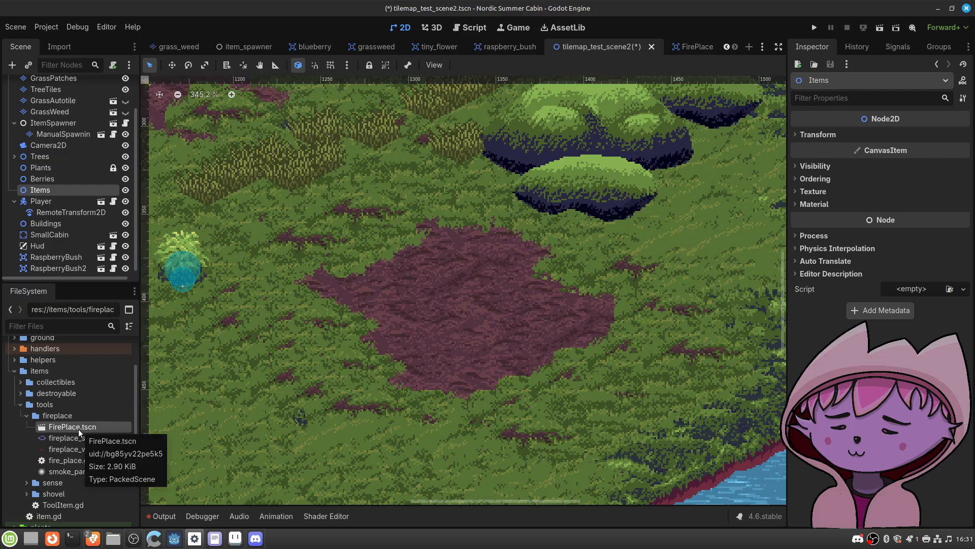
pyautogui.moveTo(76, 428); pyautogui.dragTo(487, 323)
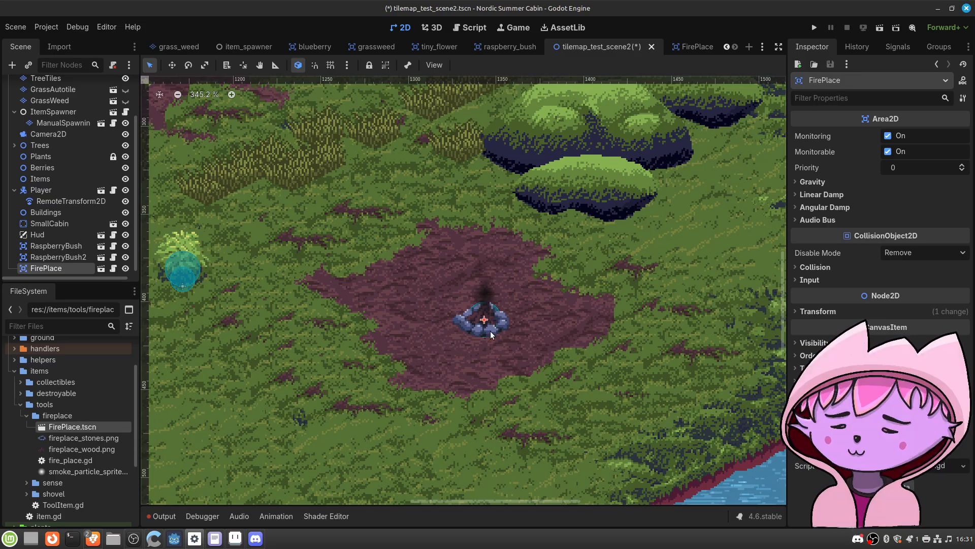
pyautogui.scroll(10, 496, 311)
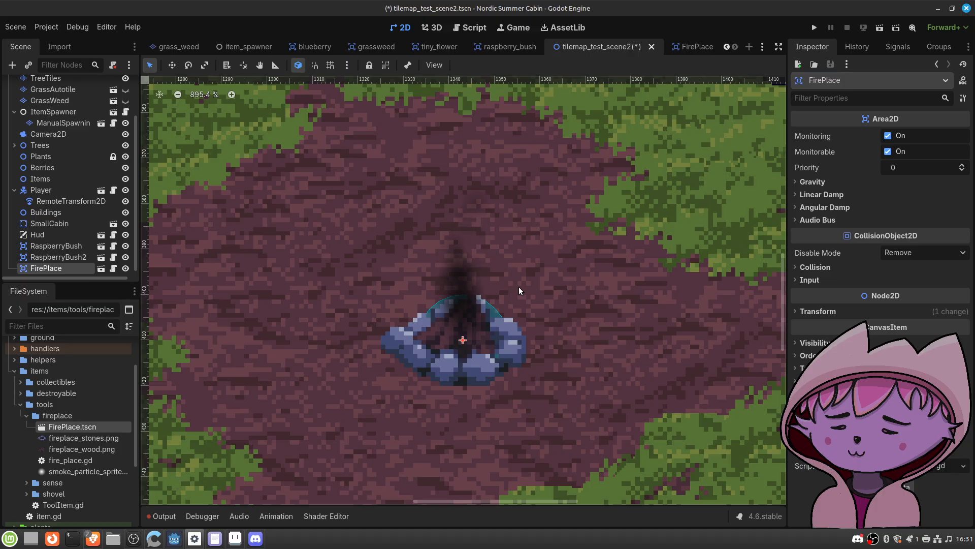
pyautogui.scroll(-2, 519, 287)
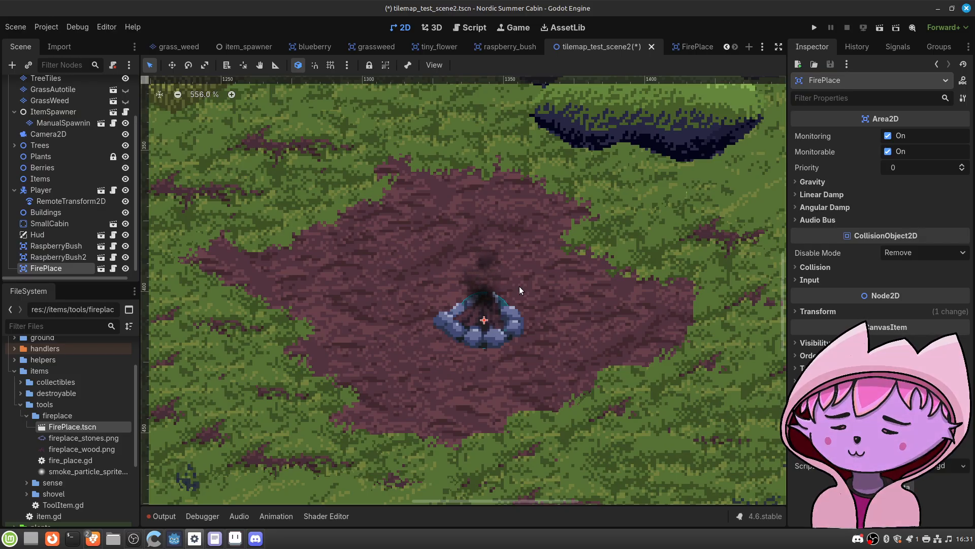
pyautogui.hotkey('ctrl', 's')
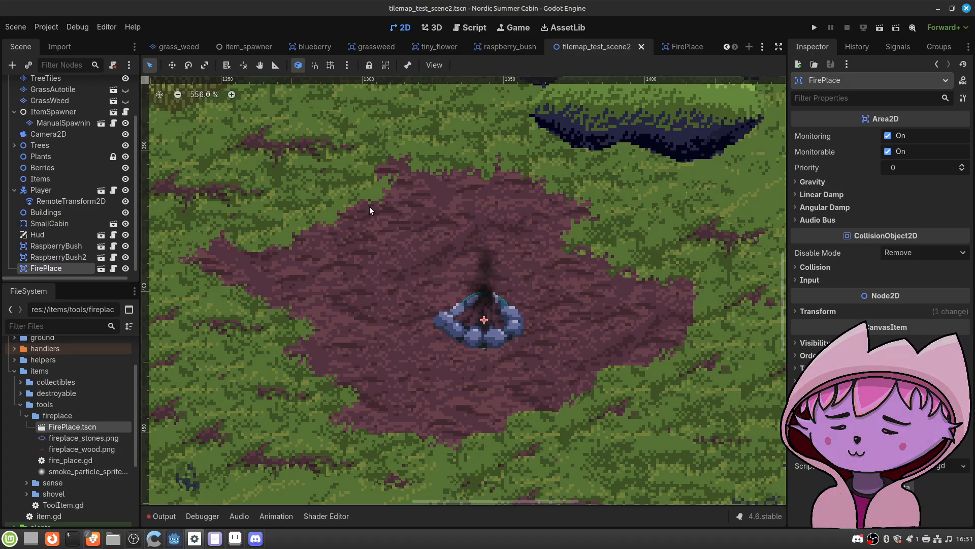
# Step: Run the current scene and walk the character along the path past the cabin toward the fireplace clearing
pyautogui.scroll(-4, 359, 211)
pyautogui.scroll(-8, 421, 202)
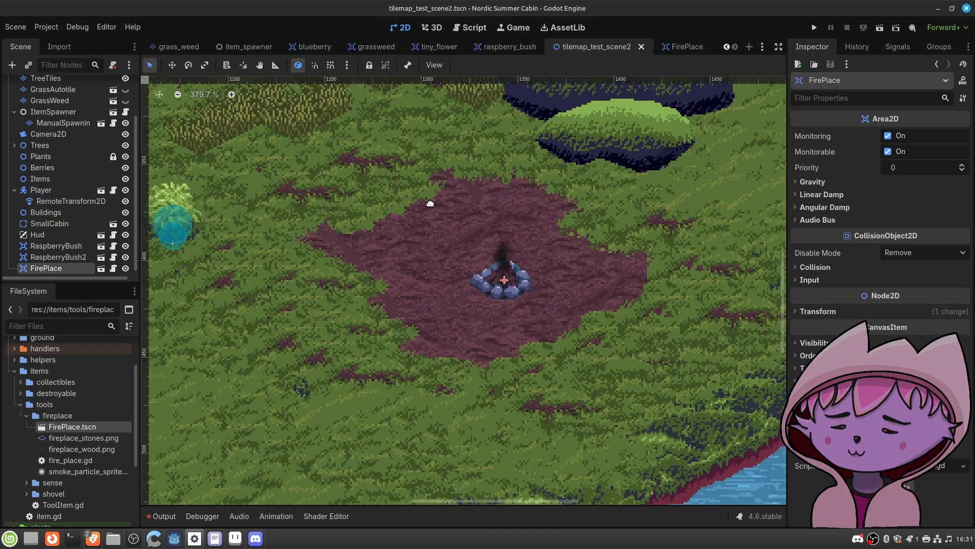
pyautogui.scroll(7, 428, 219)
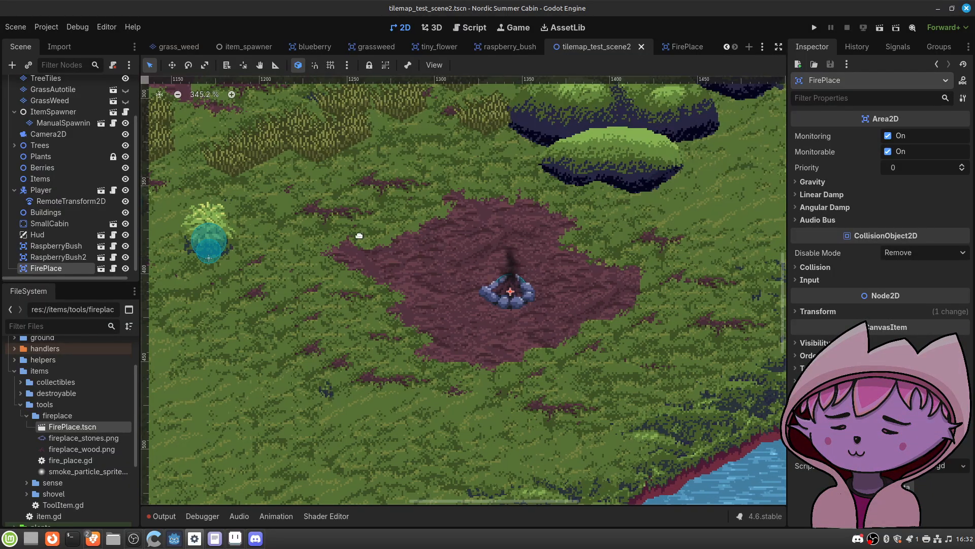
pyautogui.moveTo(352, 235); pyautogui.dragTo(502, 270, button='middle')
pyautogui.scroll(-4, 471, 268)
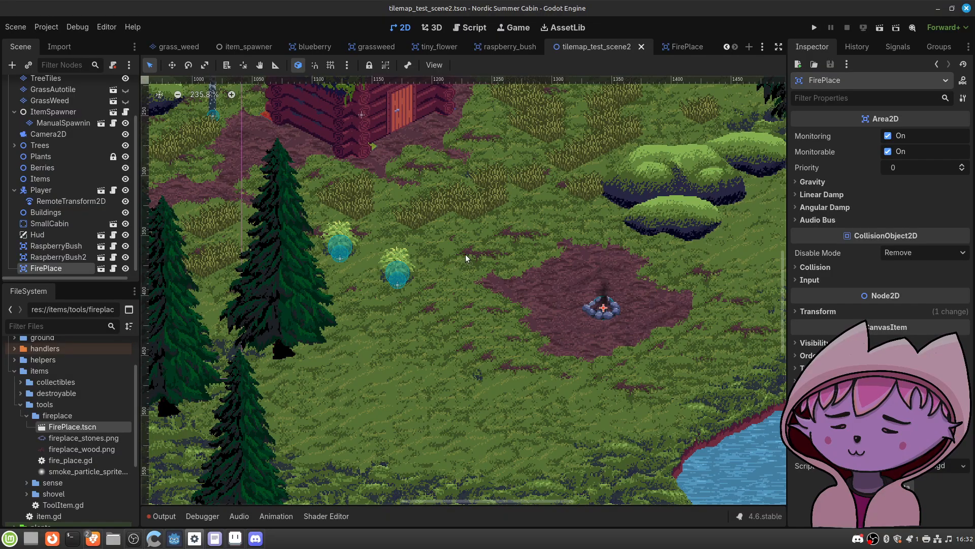
pyautogui.click(881, 30)
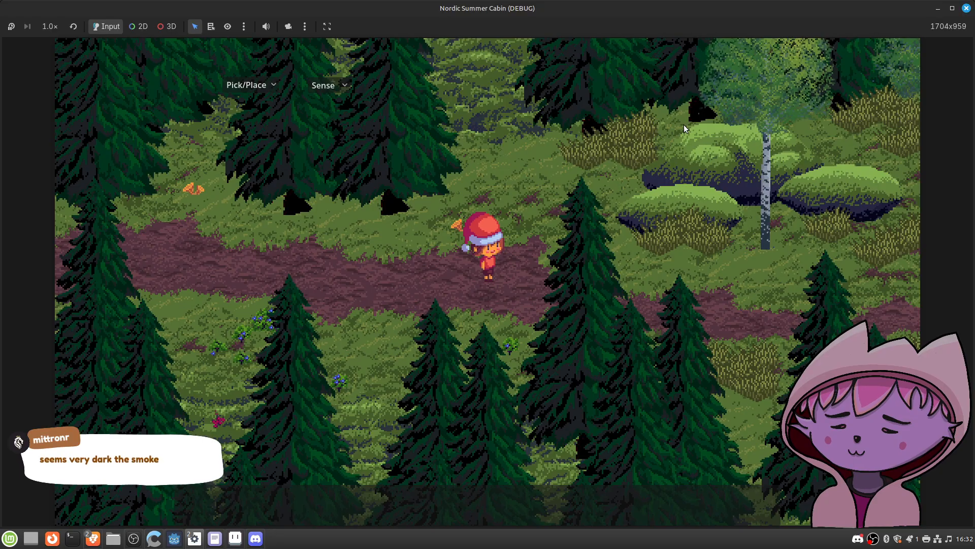
pyautogui.press('Right')
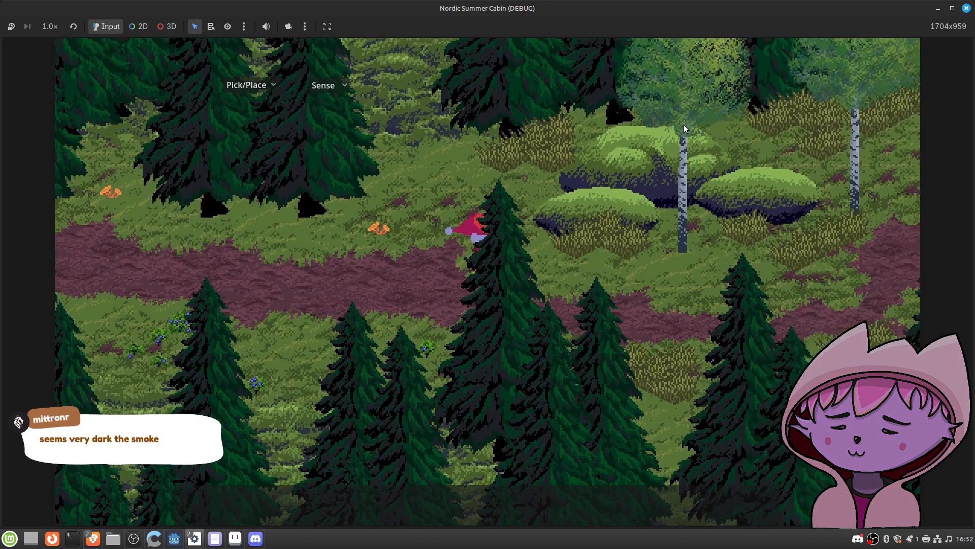
pyautogui.press('Right')
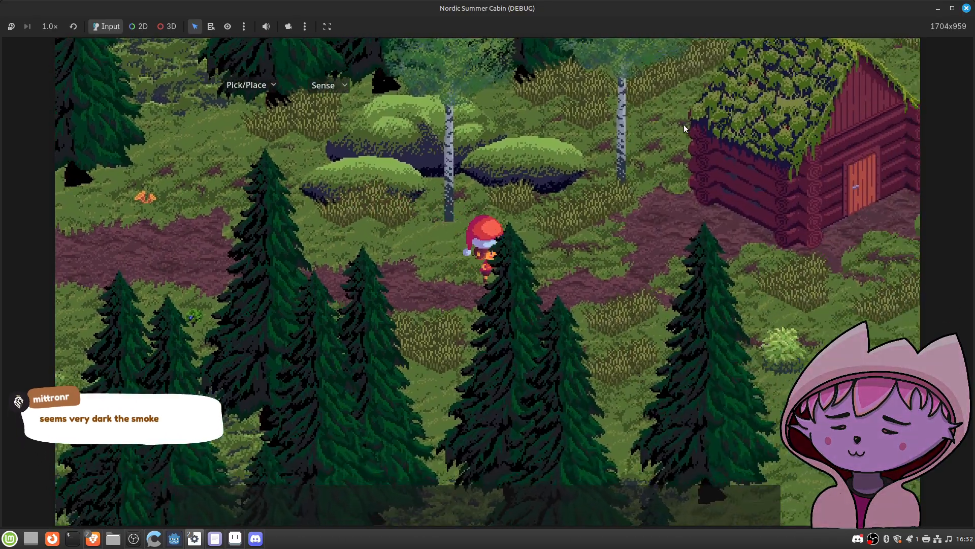
pyautogui.press('Right')
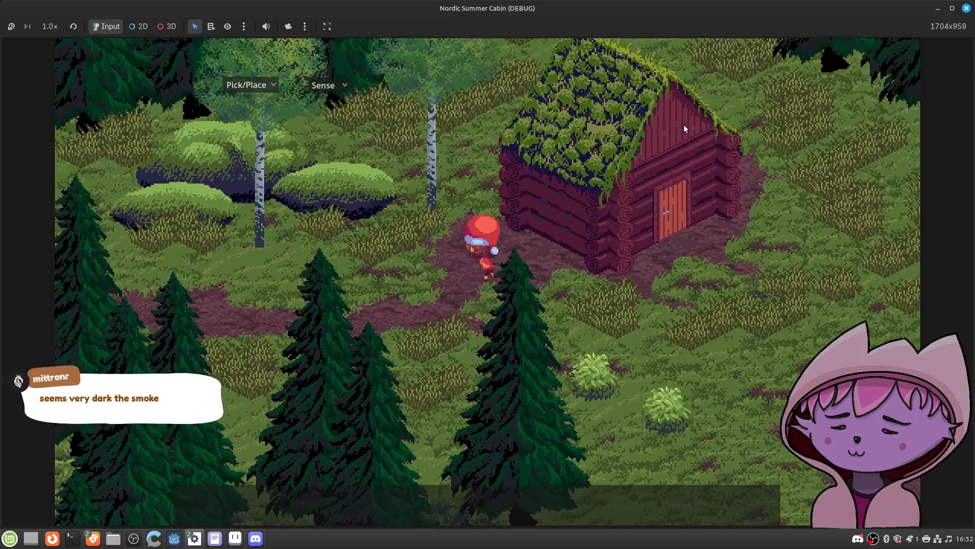
pyautogui.press('Right')
pyautogui.press('Down')
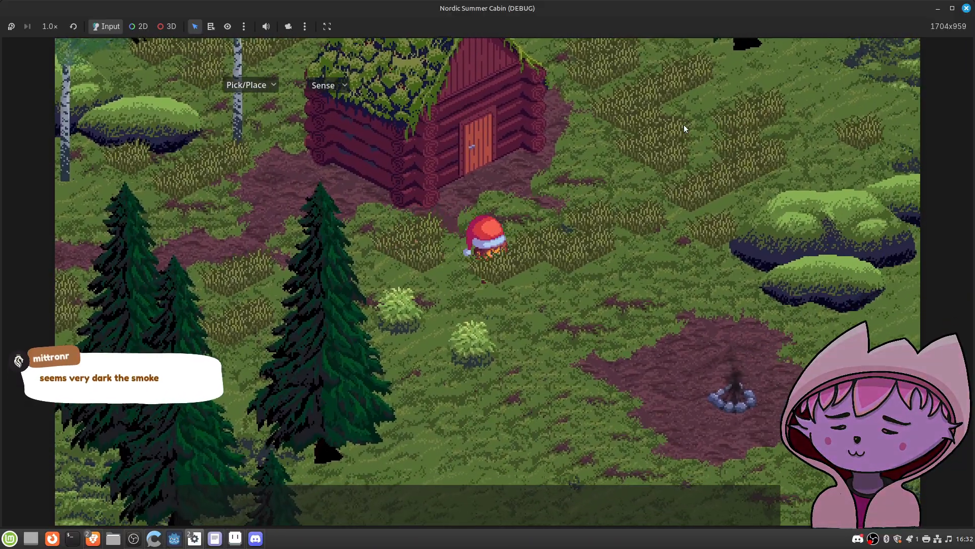
# Step: Walk the character from the cabin onto the dirt patch and up to the fireplace to examine it in the game
pyautogui.press('Left')
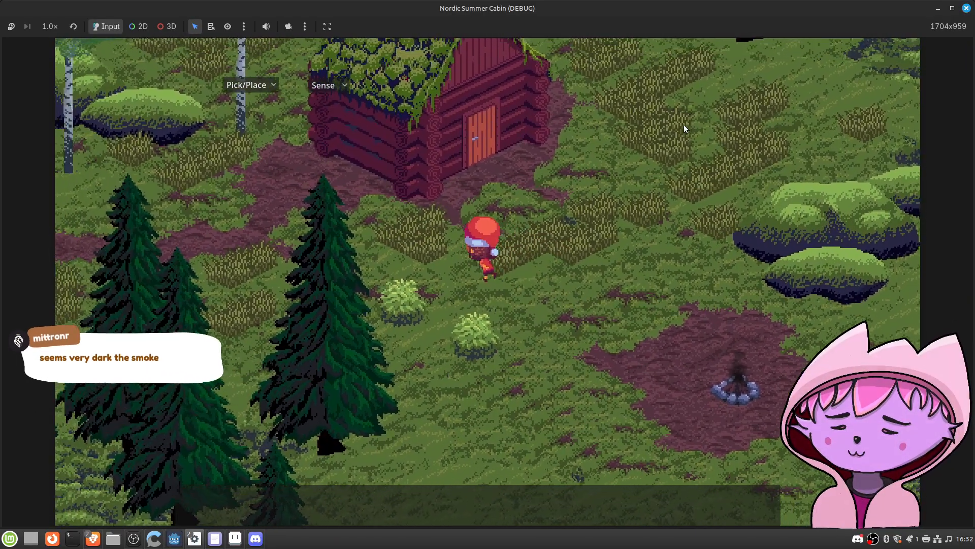
pyautogui.press('Right')
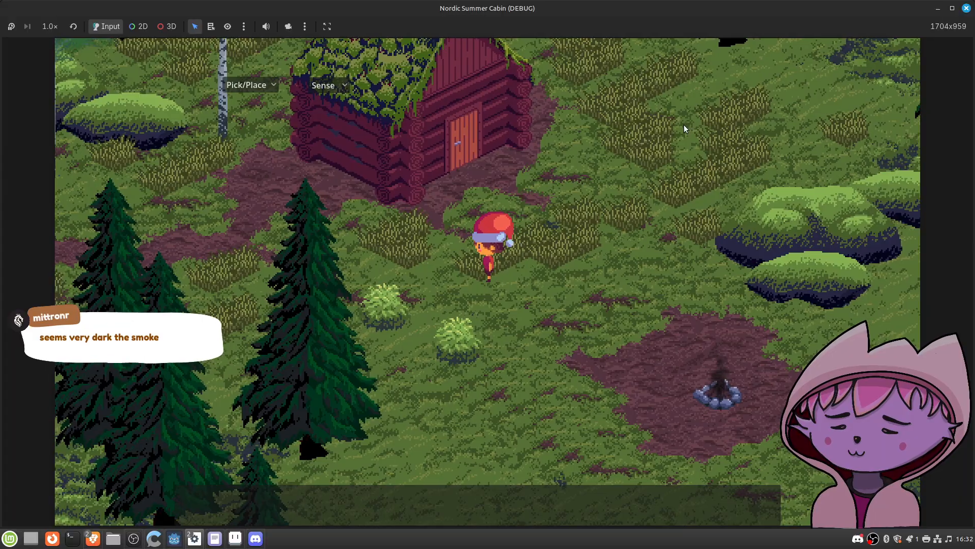
pyautogui.press('Left')
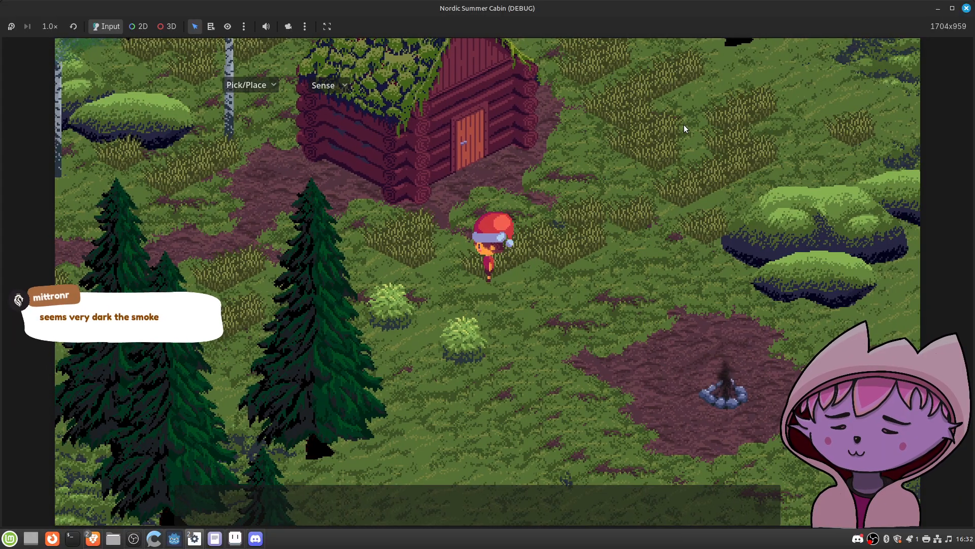
pyautogui.press('Left')
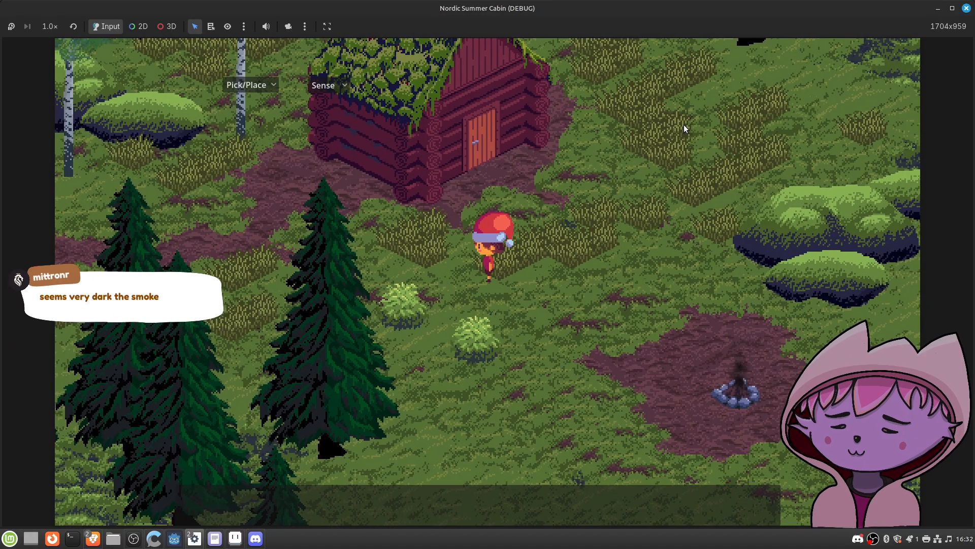
pyautogui.press('Right')
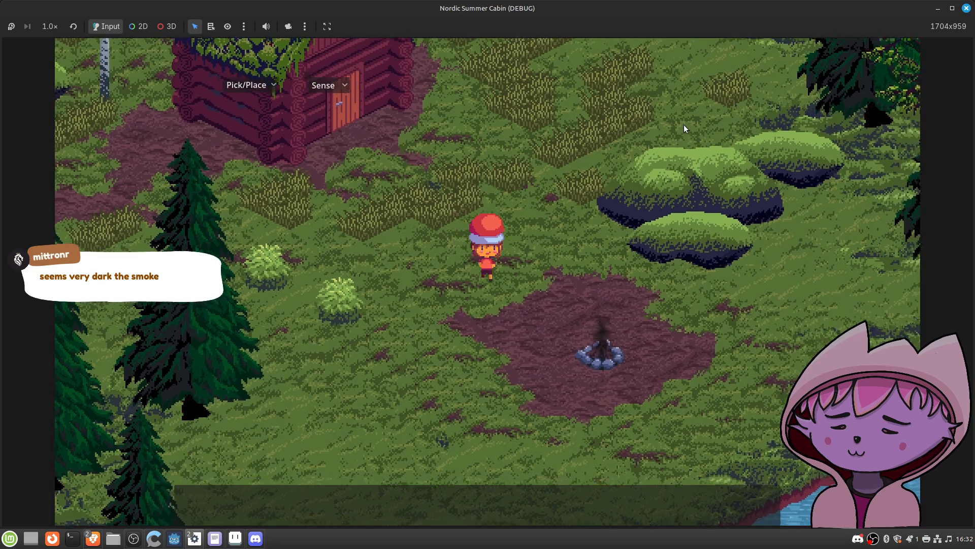
pyautogui.press('Down')
pyautogui.press('Right')
pyautogui.press('Up')
pyautogui.press('Left')
pyautogui.press('Right')
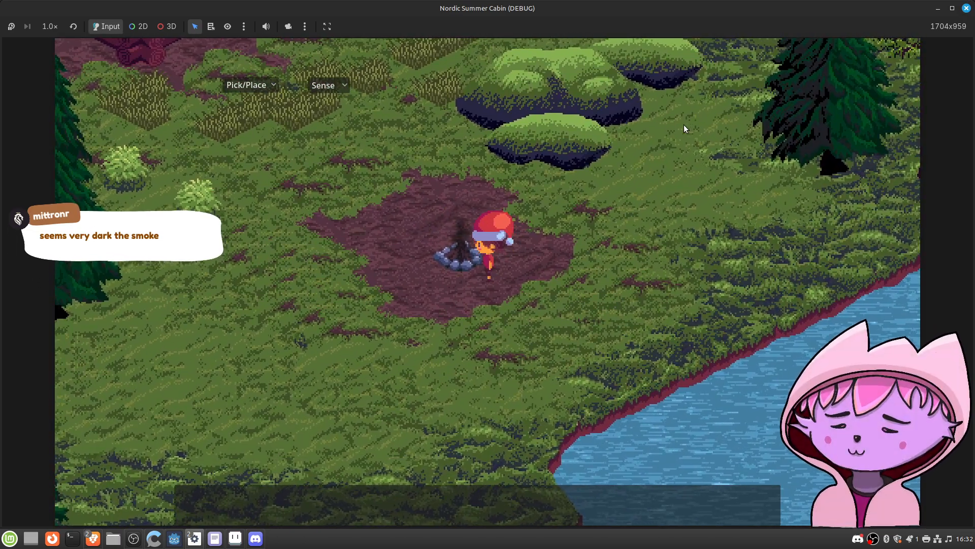
pyautogui.press('Up')
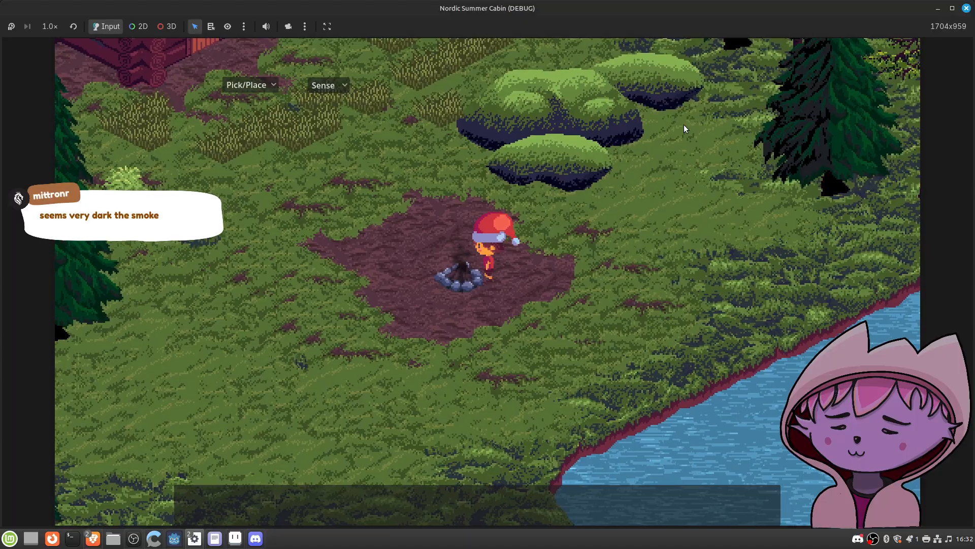
pyautogui.press('Left')
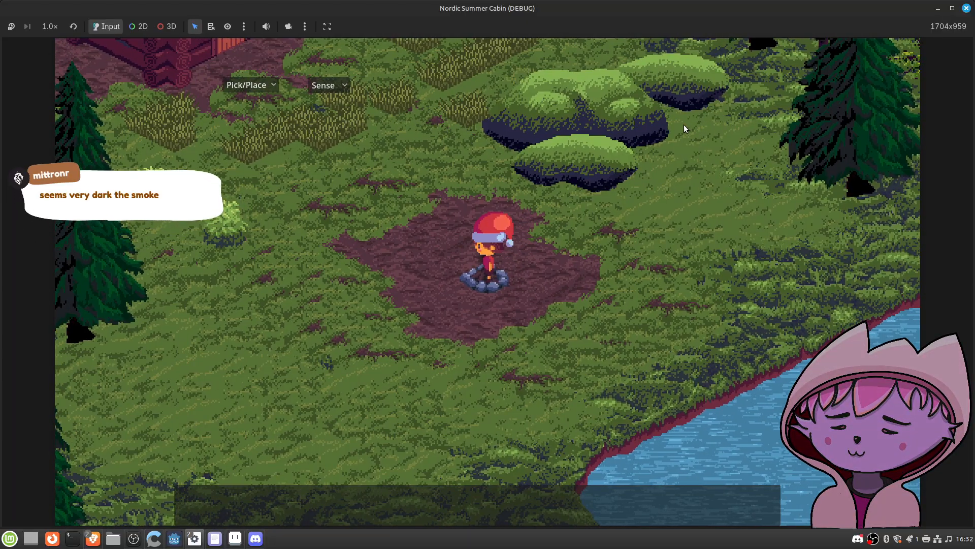
# Step: Walk the character around the fireplace, out toward the cabin and back to examine the smoke from different distances
pyautogui.press('Down')
pyautogui.press('Left')
pyautogui.press('Up')
pyautogui.press('Left')
pyautogui.press('Up')
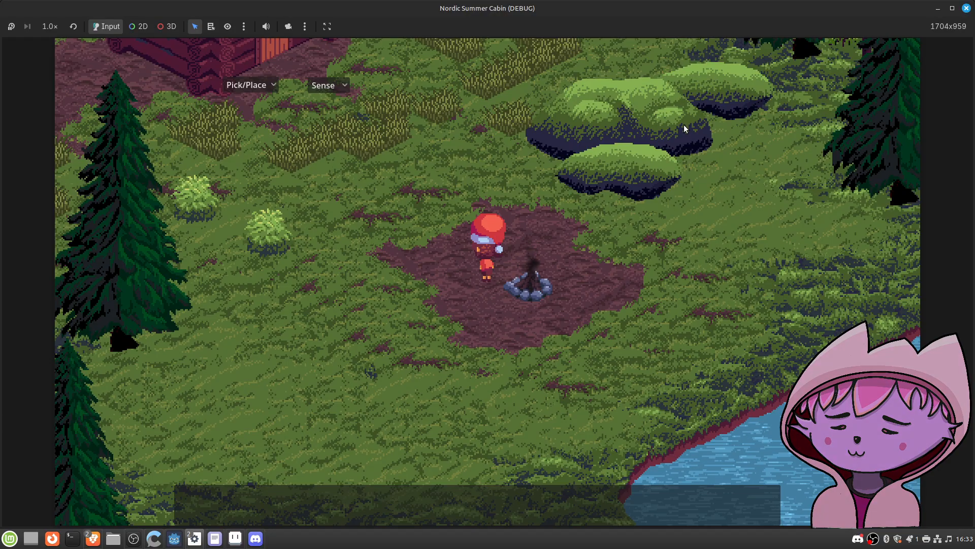
pyautogui.press('w')
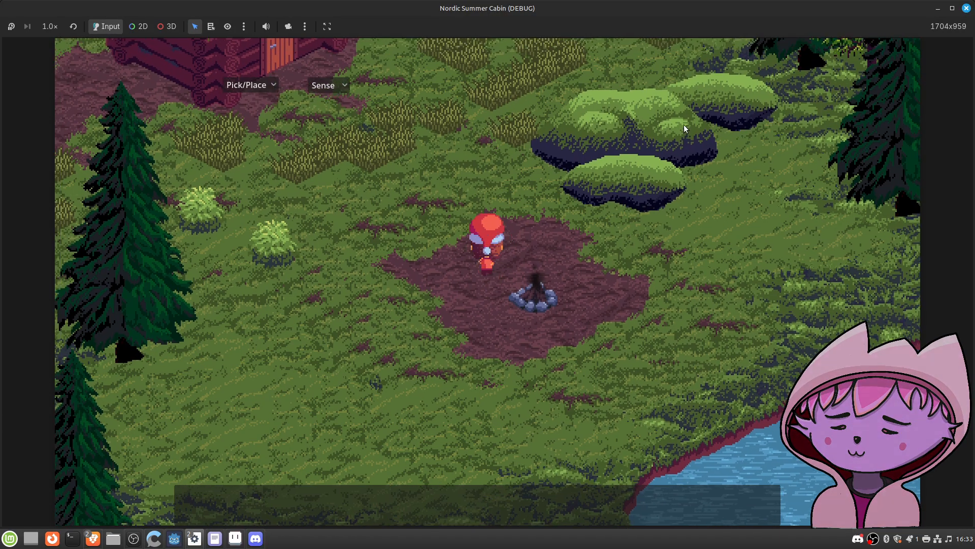
pyautogui.press('d')
pyautogui.press('s')
pyautogui.press('a')
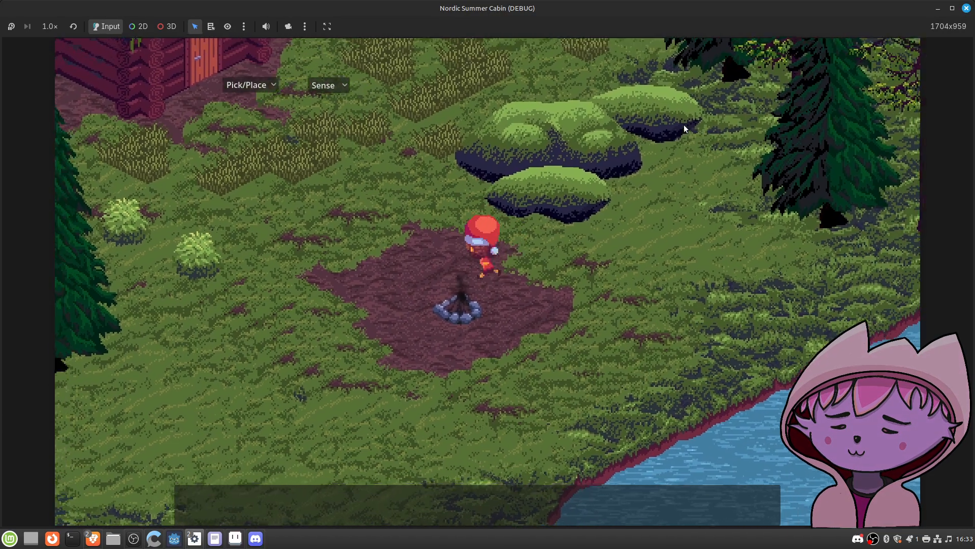
pyautogui.press('w')
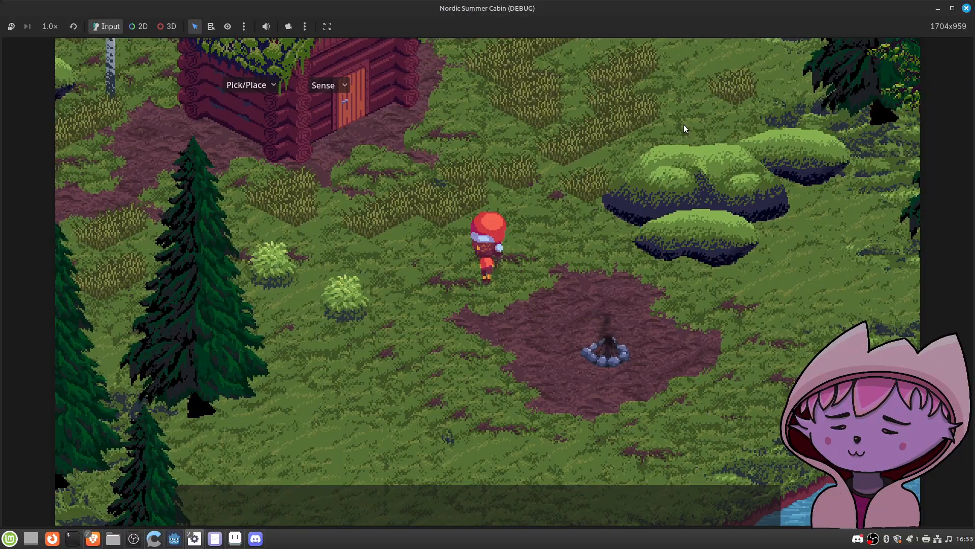
pyautogui.press('d')
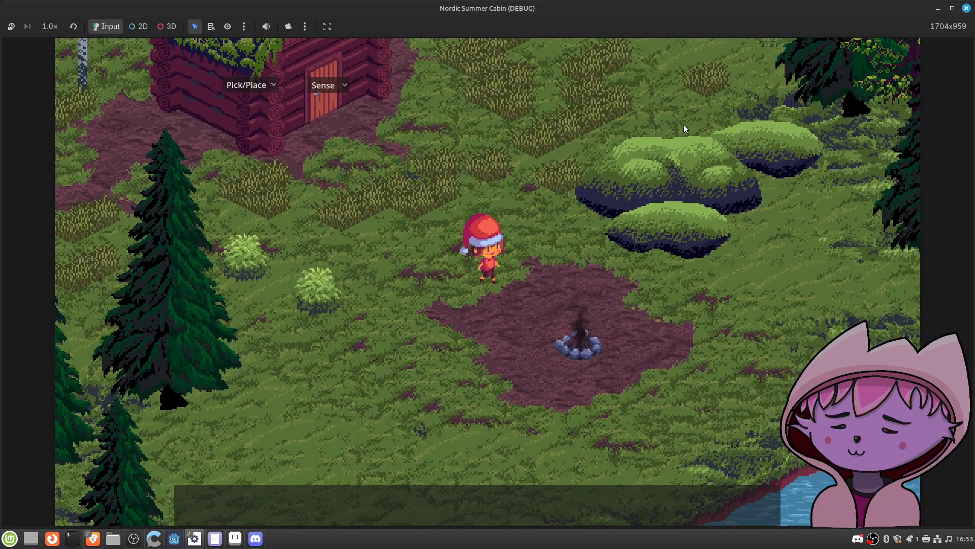
pyautogui.press('s')
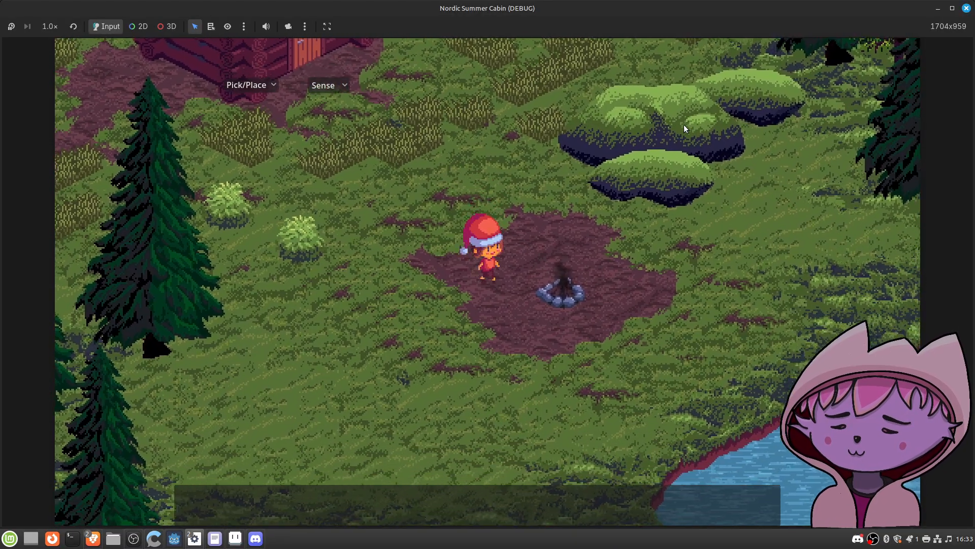
# Step: Move the character close behind and in front of the fireplace to examine its draw order and smoke
pyautogui.press('a')
pyautogui.press('d')
pyautogui.press('w')
pyautogui.press('a')
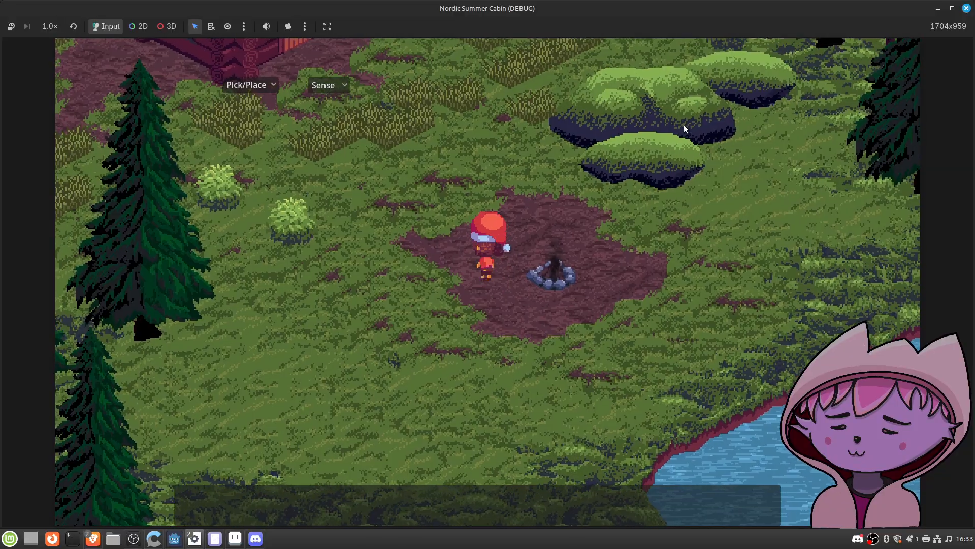
pyautogui.press('d')
pyautogui.press('d')
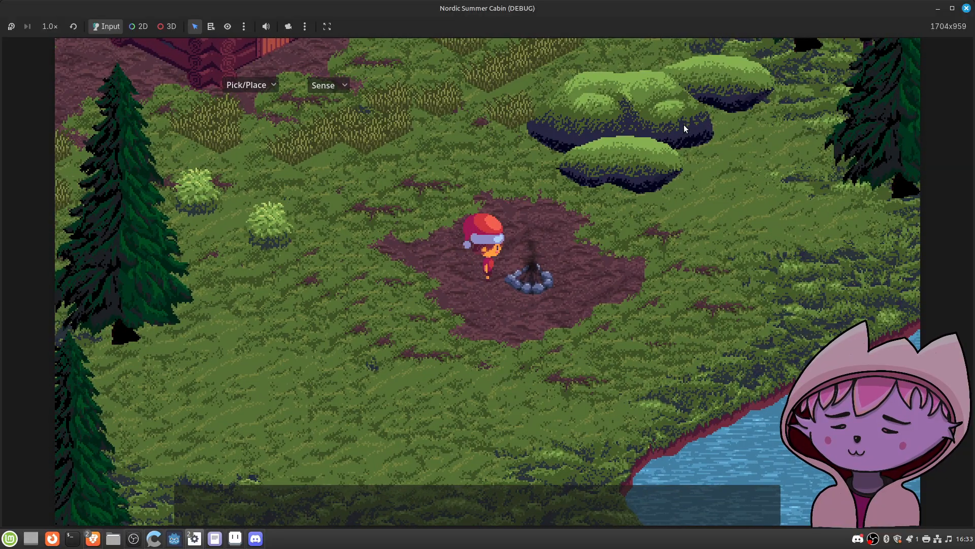
pyautogui.press('w')
pyautogui.press('d')
pyautogui.press('s')
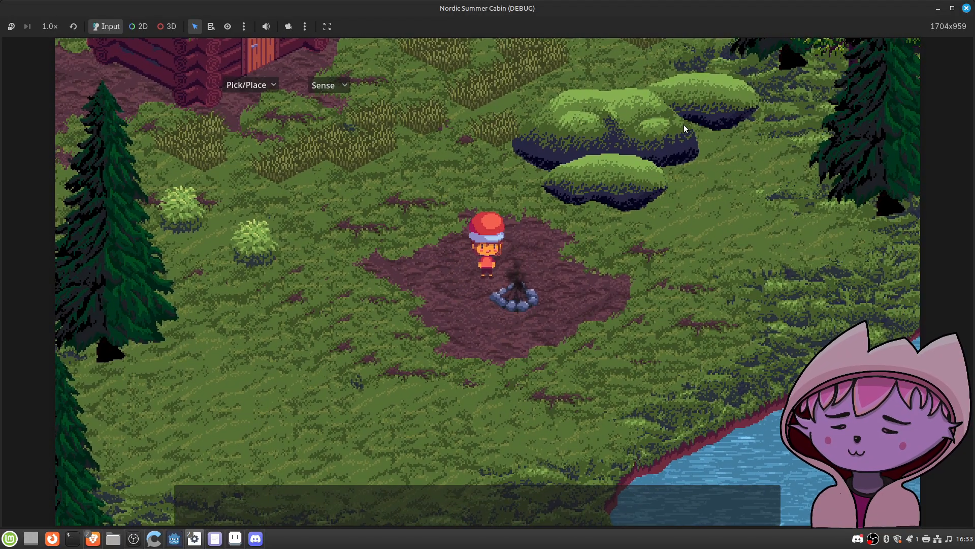
pyautogui.press('s')
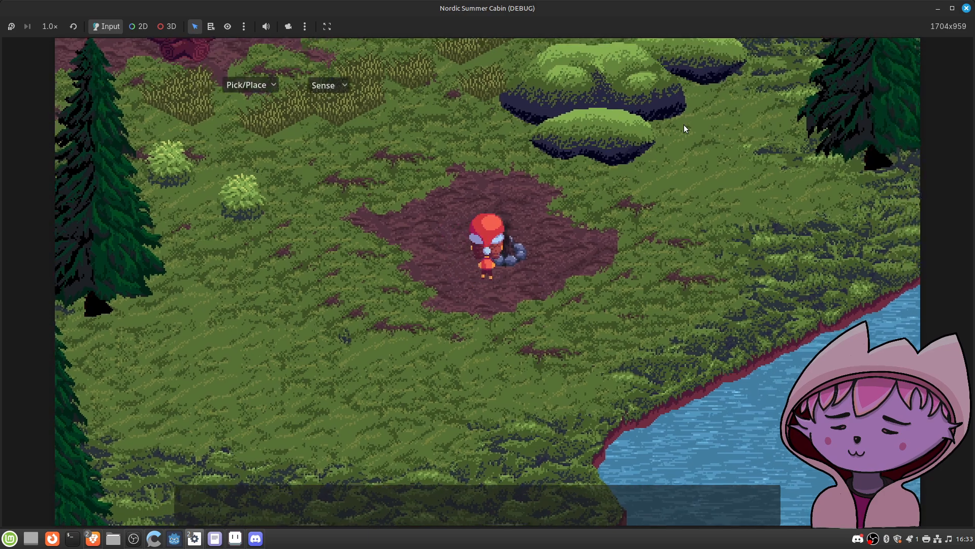
pyautogui.press('w')
pyautogui.press('d')
pyautogui.press('a')
pyautogui.press('w')
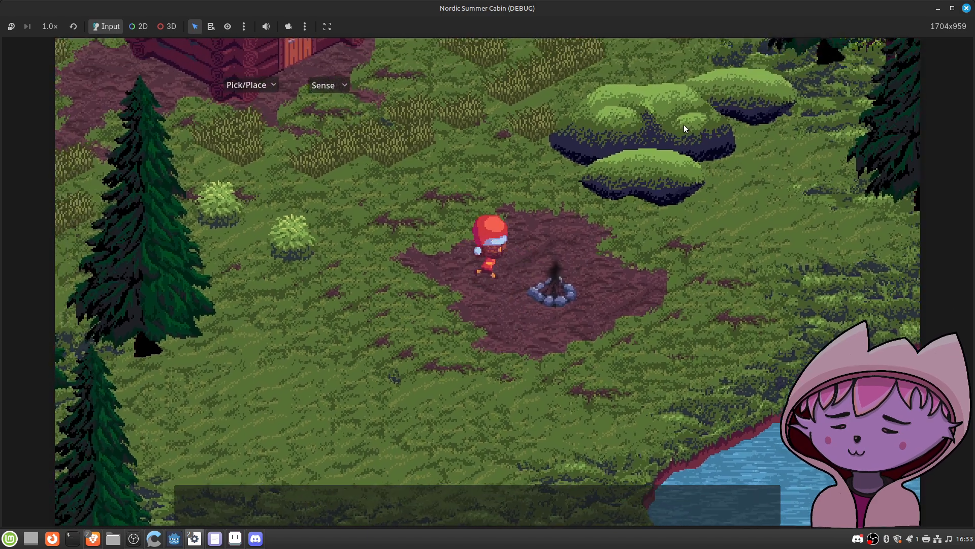
pyautogui.press('a')
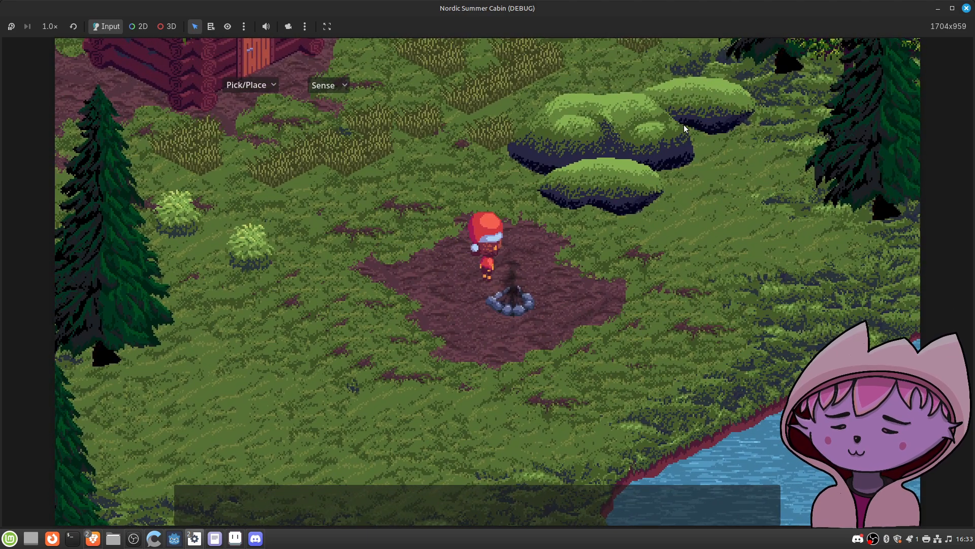
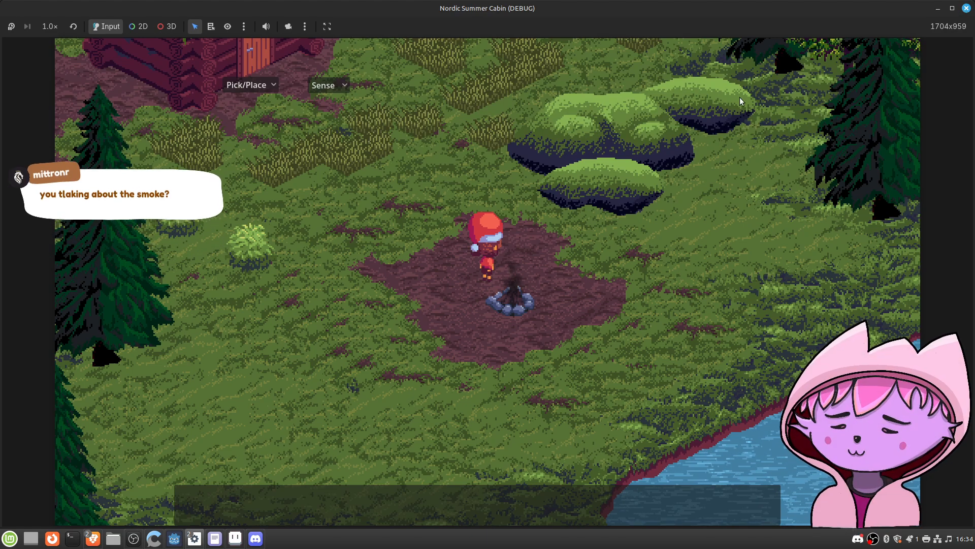
# Step: Stop the running game, check the fireplace's smoke on the test map, and open the FirePlace scene
pyautogui.press('F8')
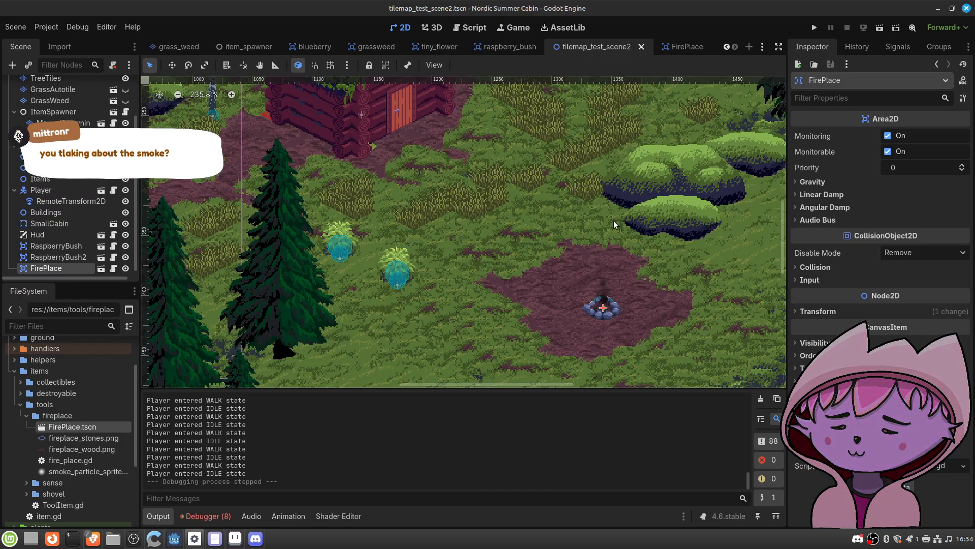
pyautogui.moveTo(638, 318); pyautogui.dragTo(487, 252, button='middle')
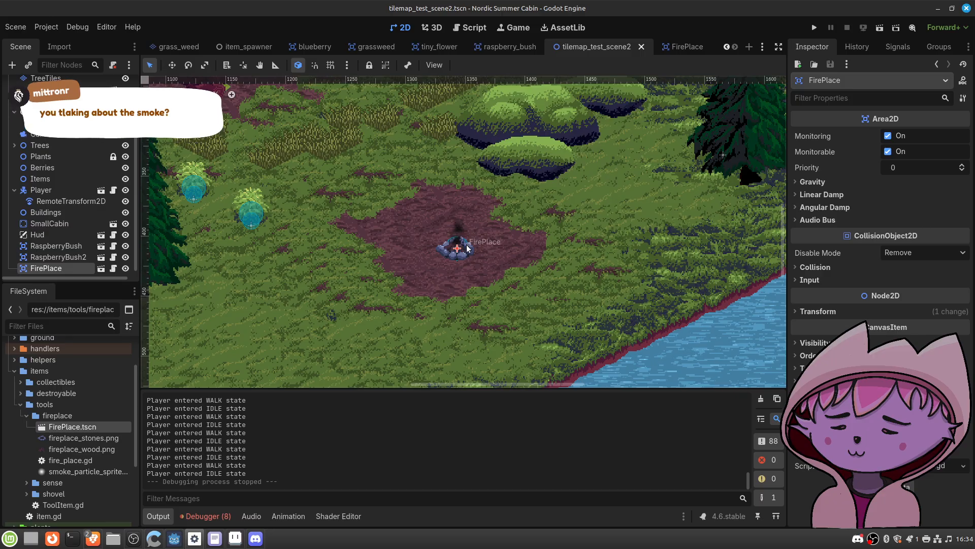
pyautogui.scroll(5, 466, 249)
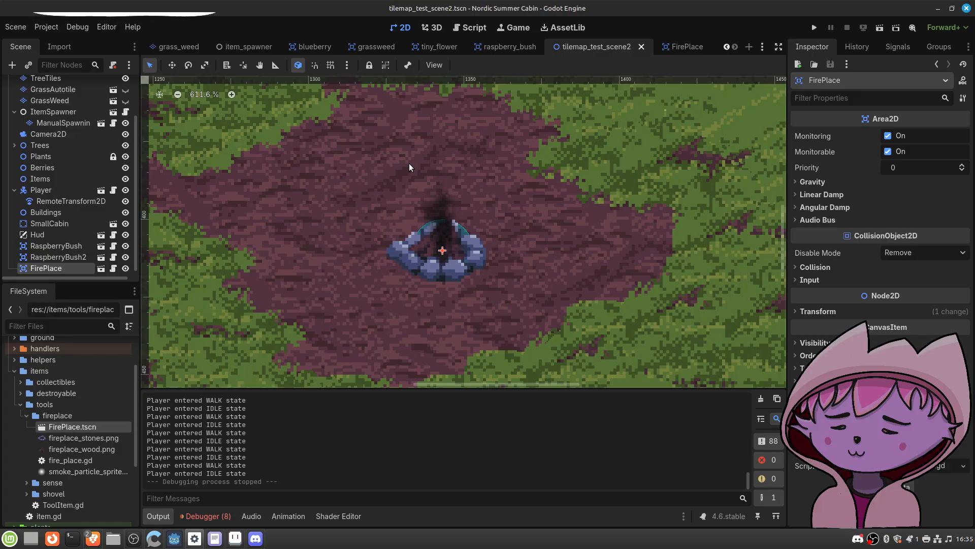
pyautogui.moveTo(690, 50)
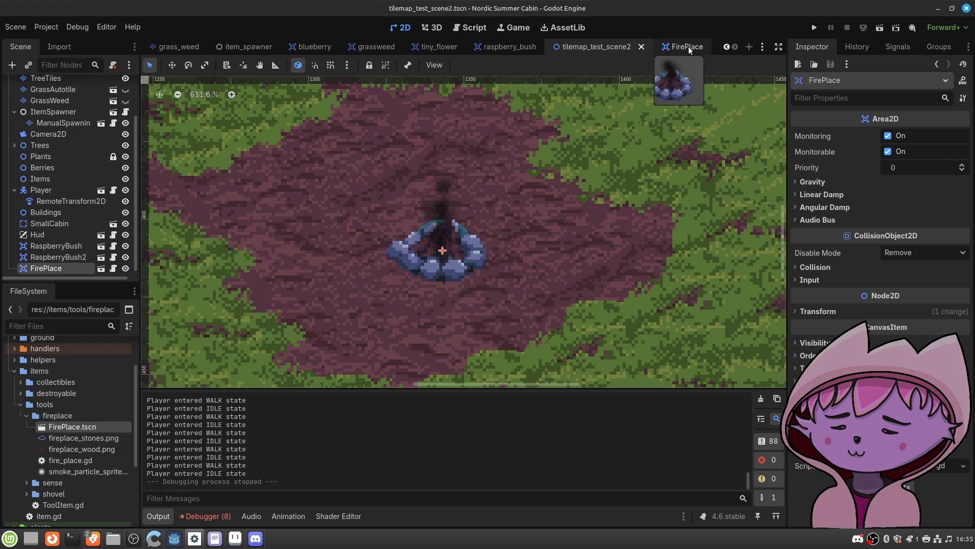
pyautogui.click(688, 47)
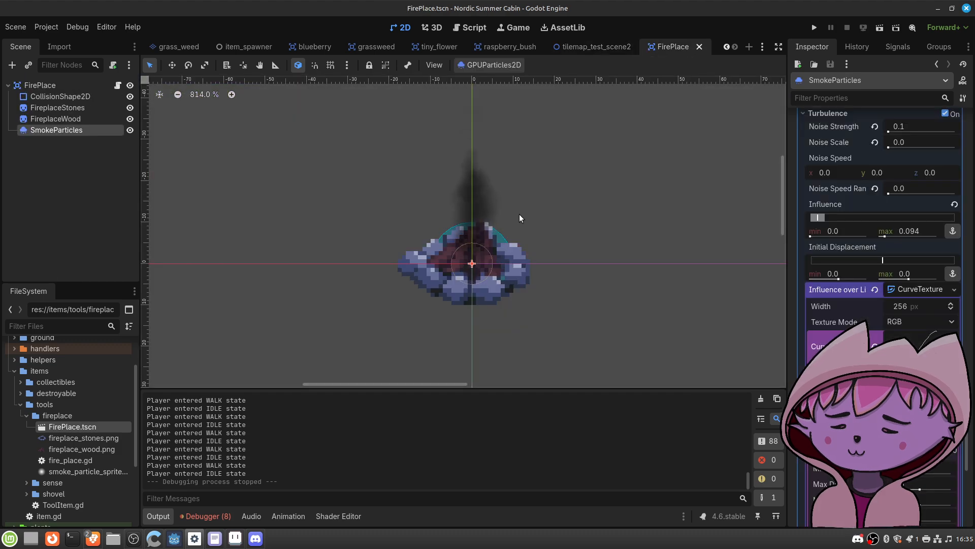
# Step: Lighten the SmokeParticles color in Color Curves to a medium gray and lower its opacity
pyautogui.scroll(-6, 839, 307)
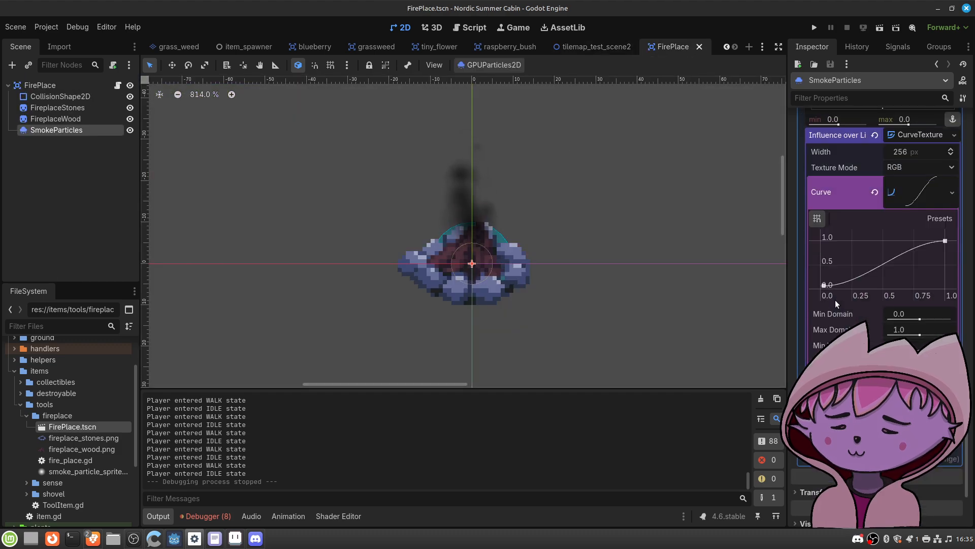
pyautogui.scroll(3, 836, 303)
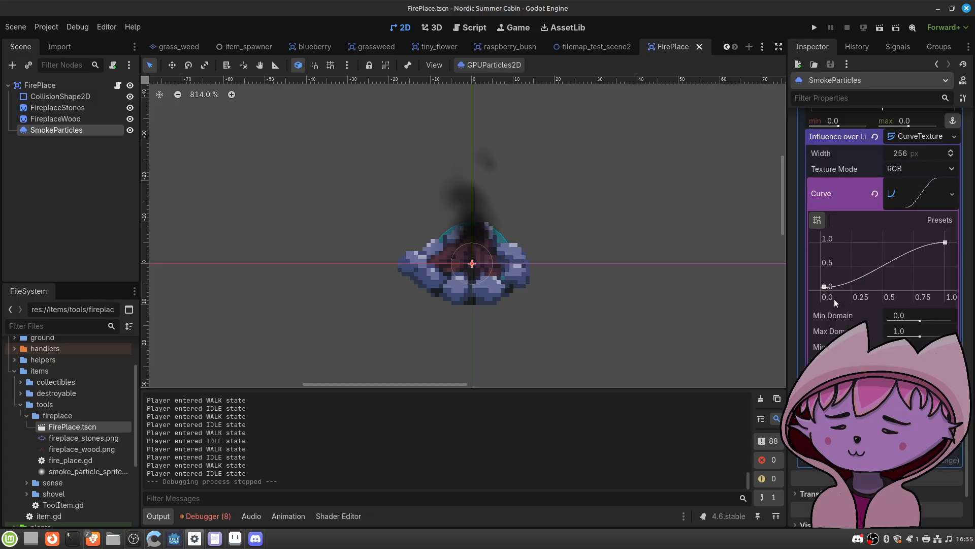
pyautogui.scroll(7, 835, 303)
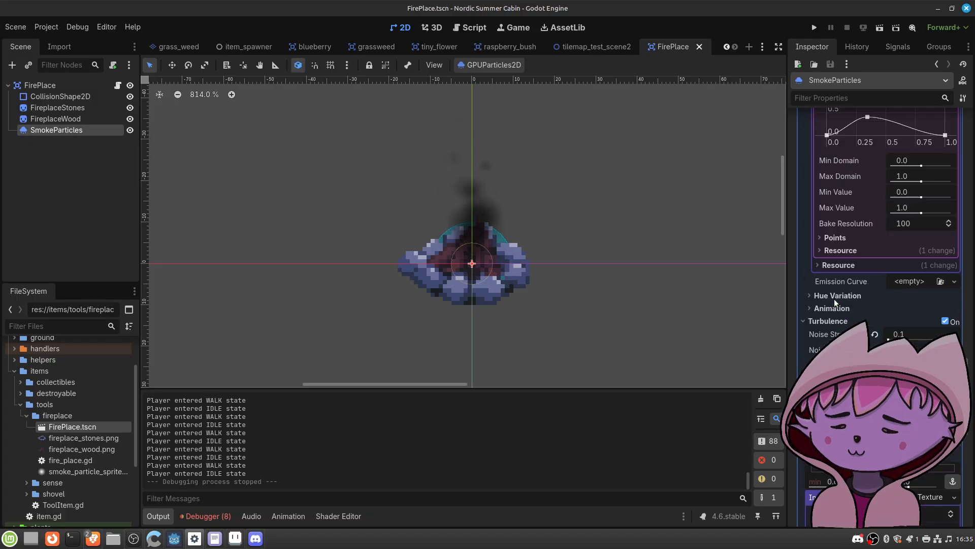
pyautogui.scroll(5, 835, 304)
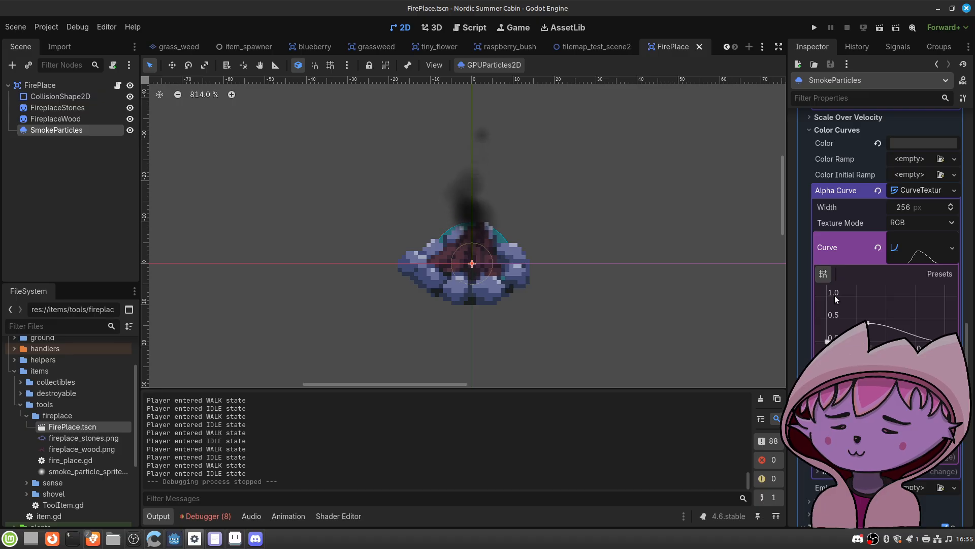
pyautogui.scroll(2, 918, 194)
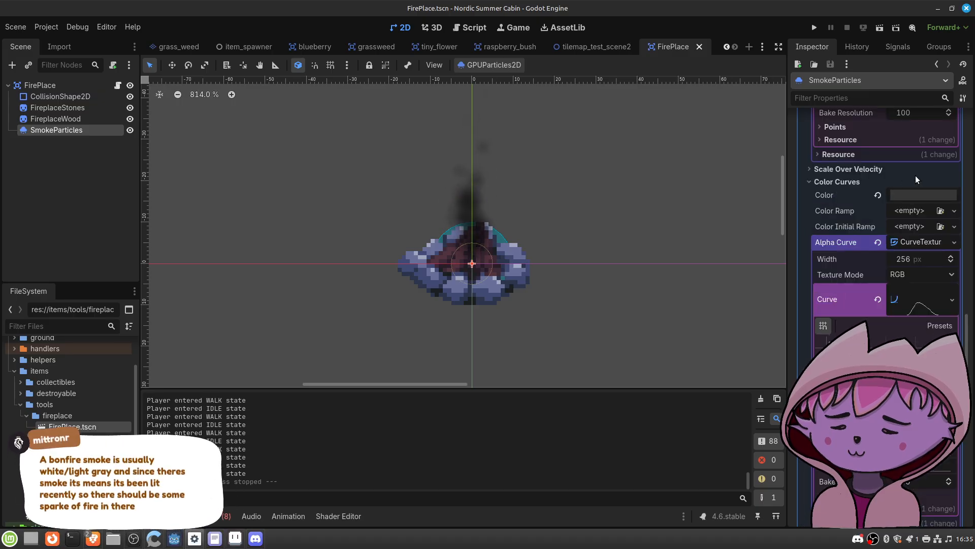
pyautogui.click(918, 194)
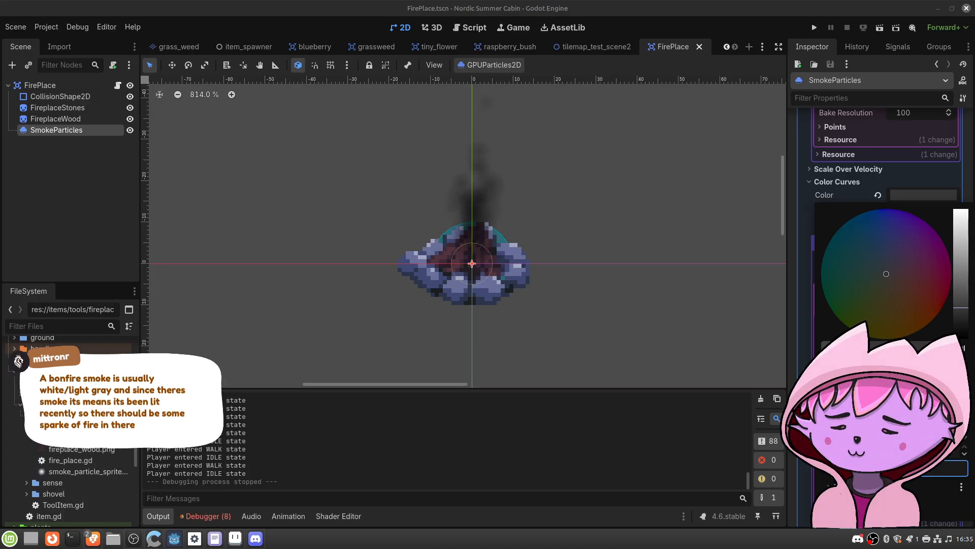
pyautogui.moveTo(925, 449); pyautogui.dragTo(859, 449)
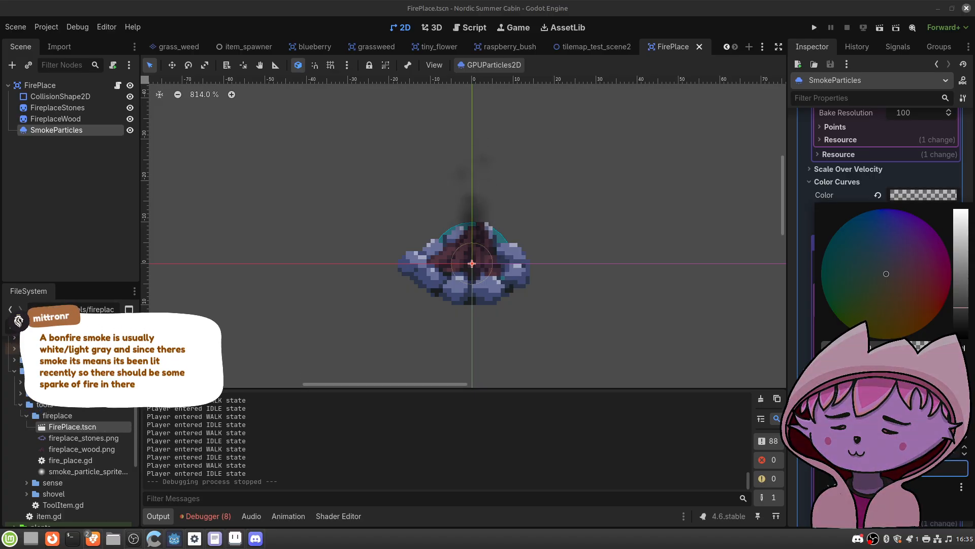
pyautogui.moveTo(859, 449); pyautogui.dragTo(901, 450)
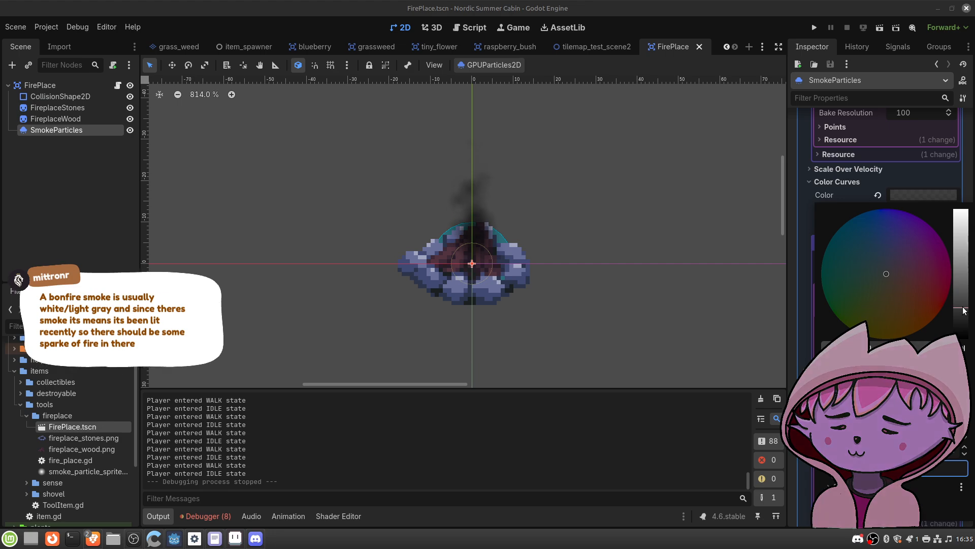
pyautogui.moveTo(965, 309); pyautogui.dragTo(970, 291)
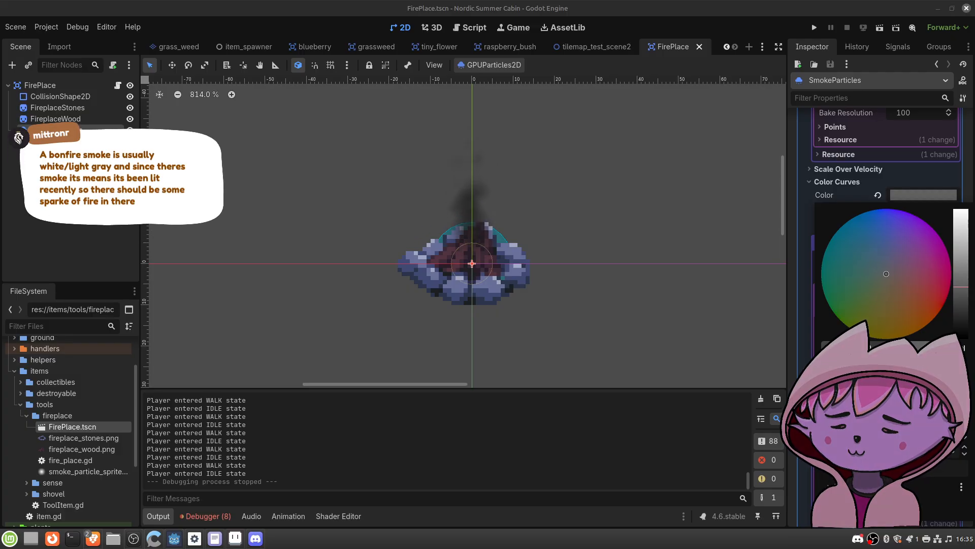
pyautogui.moveTo(925, 434); pyautogui.dragTo(884, 435)
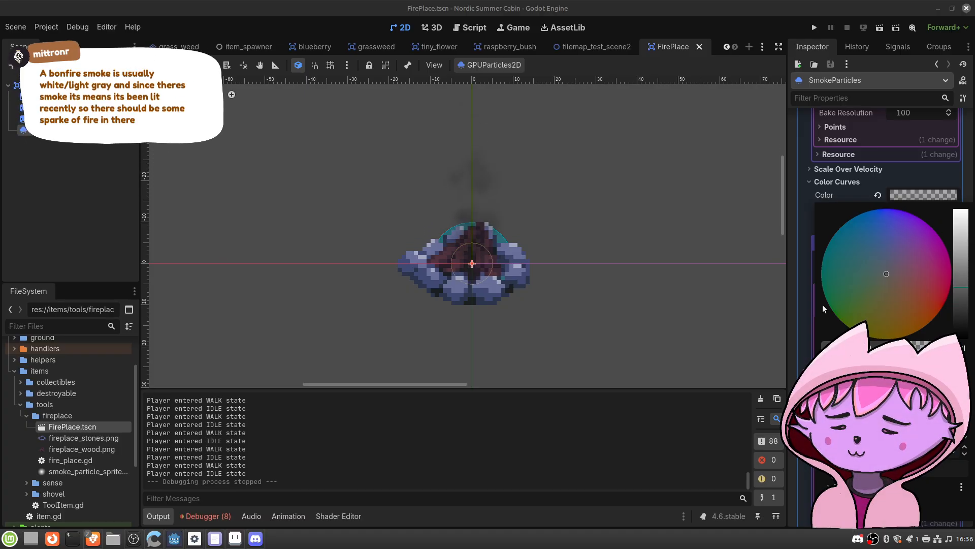
pyautogui.click(802, 216)
# Step: Set the SmokeParticles amount to 64
pyautogui.scroll(9, 801, 216)
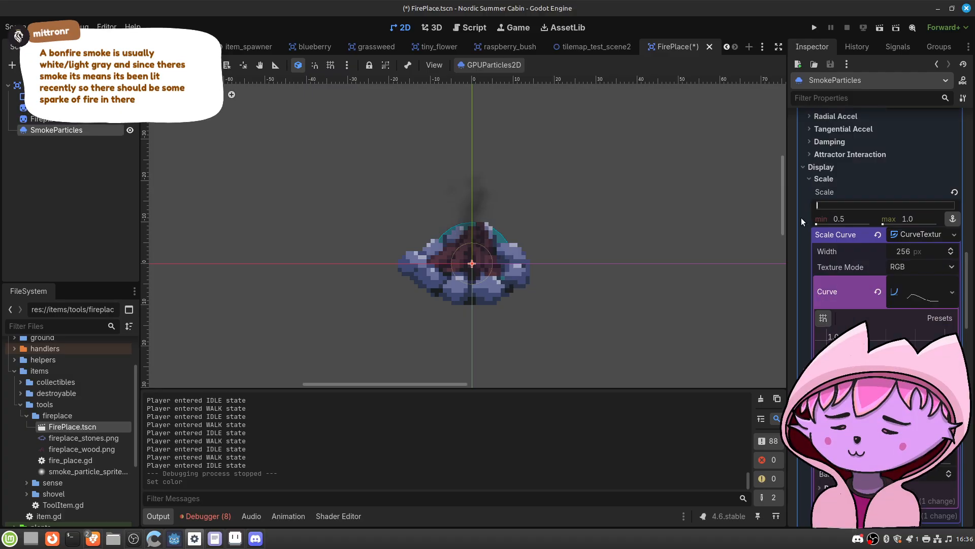
pyautogui.scroll(10, 806, 224)
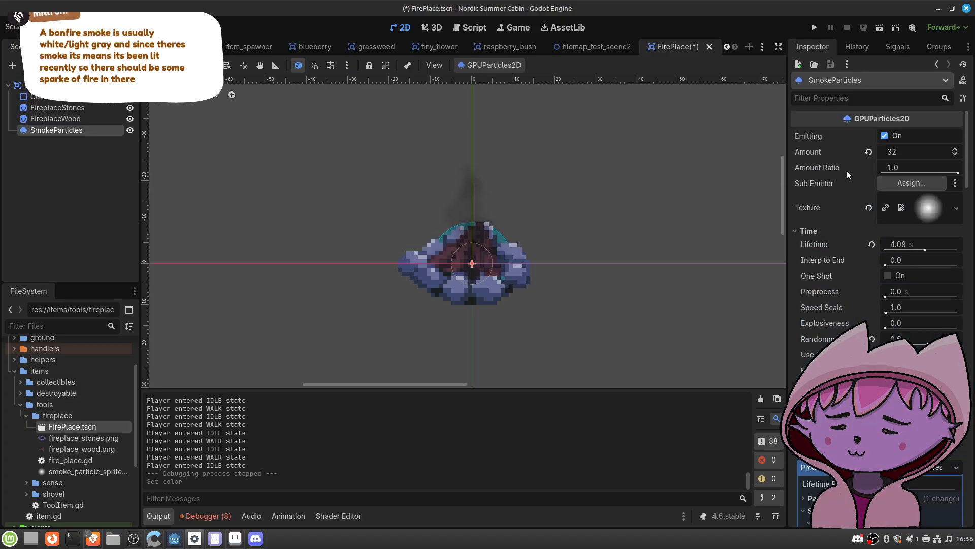
pyautogui.click(893, 157)
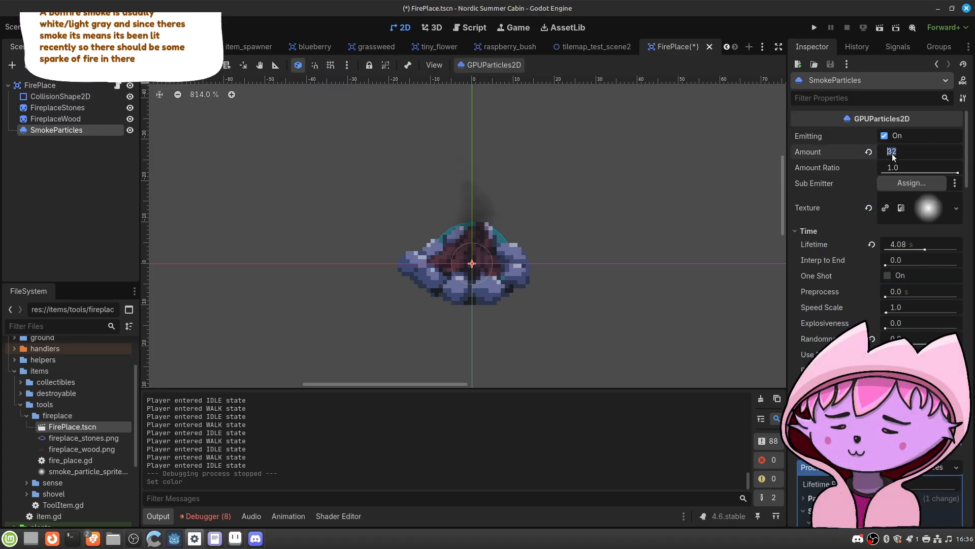
pyautogui.write('64')
pyautogui.press('Return')
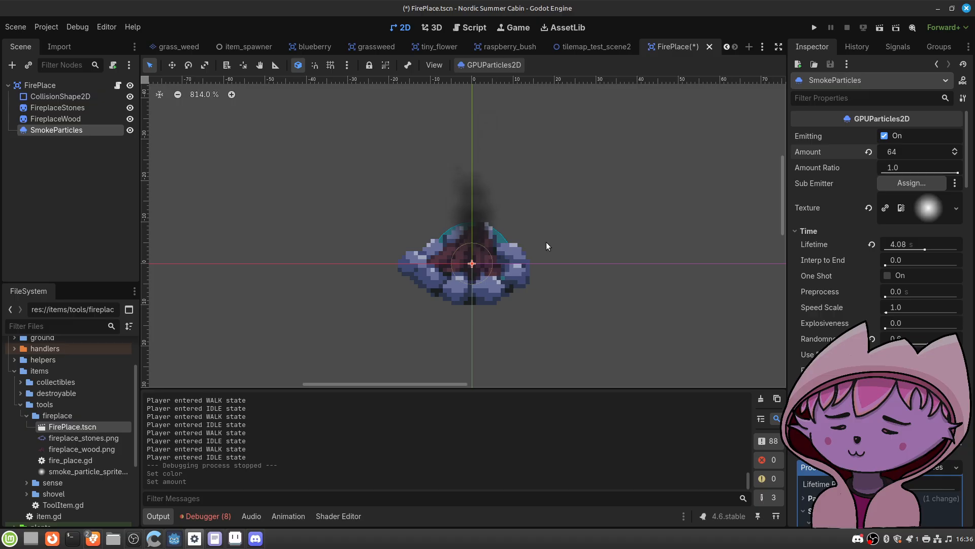
# Step: Examine the fireplace smoke from near and far, and save the FirePlace scene
pyautogui.scroll(-4, 539, 237)
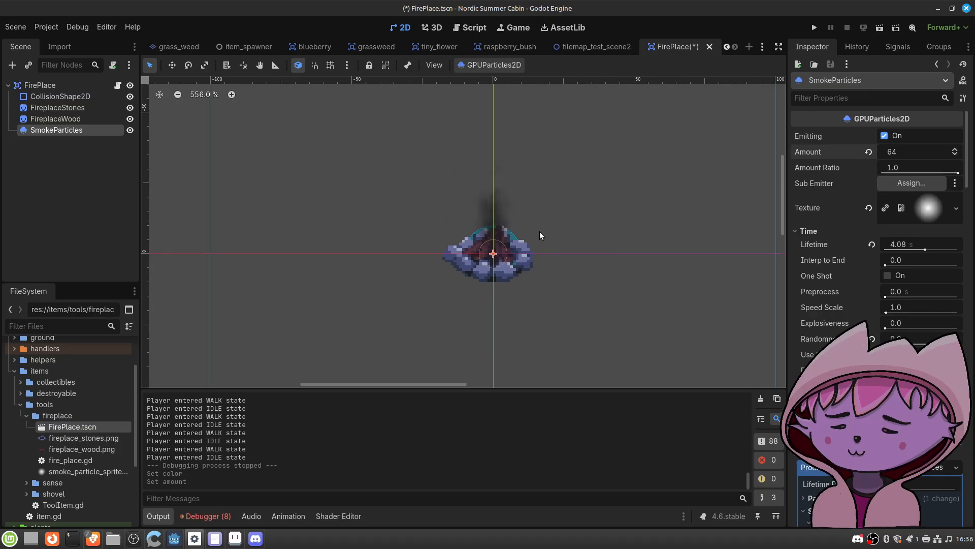
pyautogui.scroll(2, 538, 231)
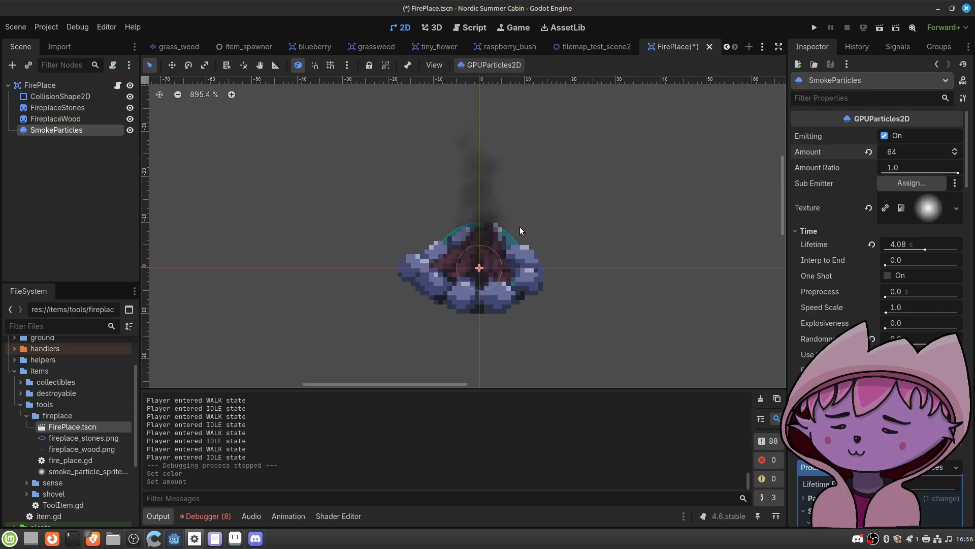
pyautogui.moveTo(547, 210); pyautogui.dragTo(540, 216, button='middle')
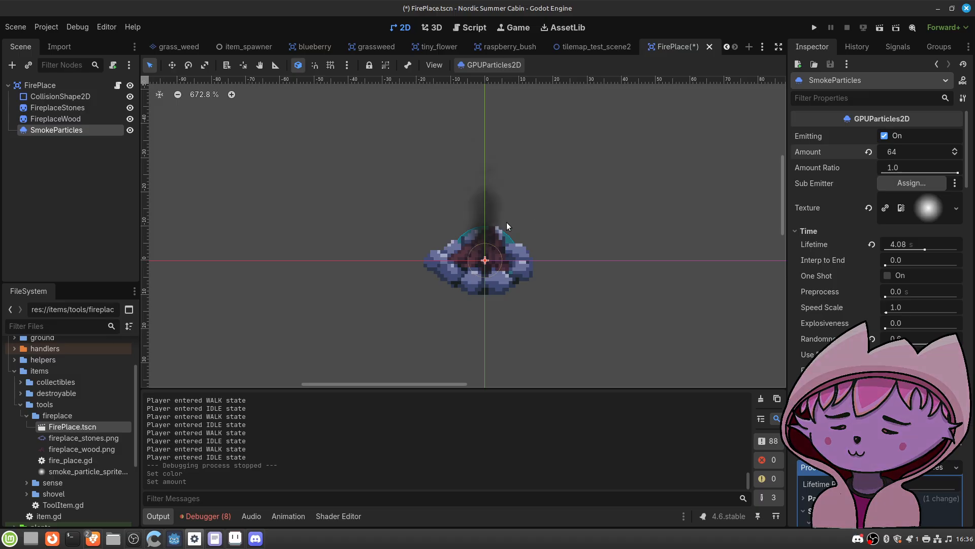
pyautogui.scroll(4, 508, 225)
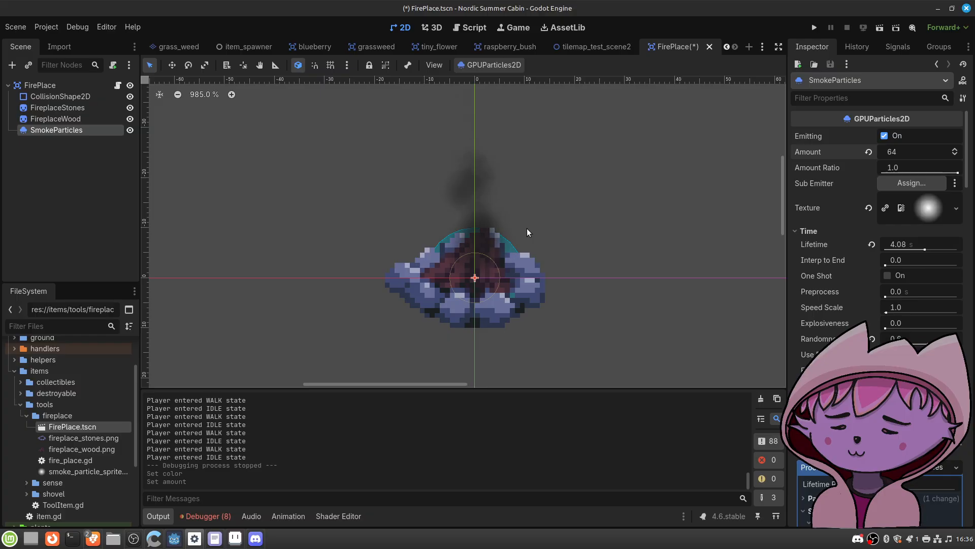
pyautogui.scroll(-8, 528, 232)
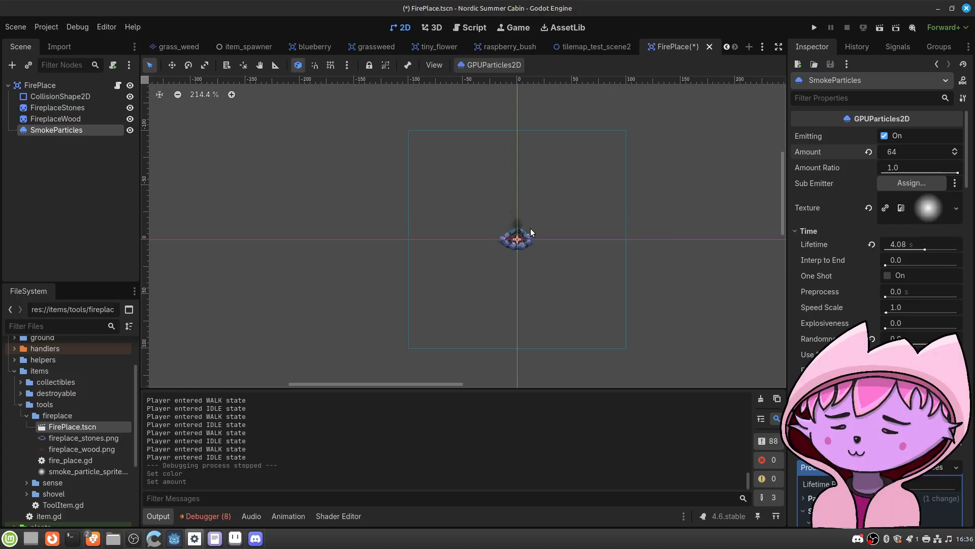
pyautogui.scroll(8, 532, 233)
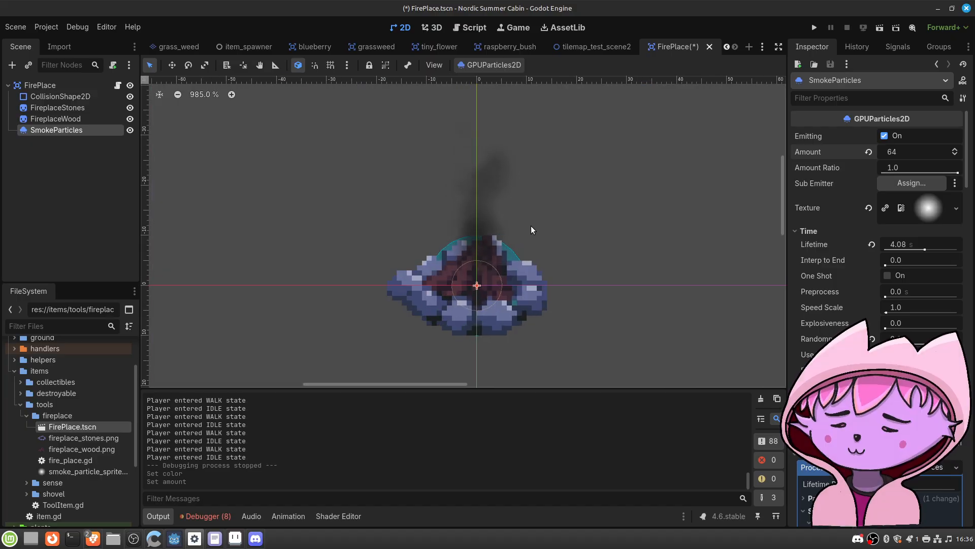
pyautogui.hotkey('ctrl', 's')
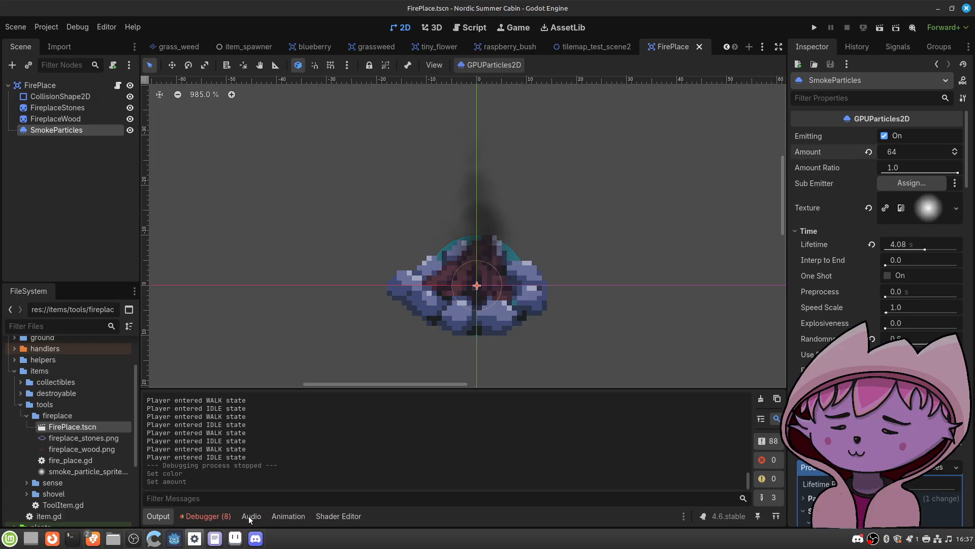
# Step: Switch to Aseprite and bring up the campfire in the fire_place.aseprite mockup
pyautogui.moveTo(235, 538)
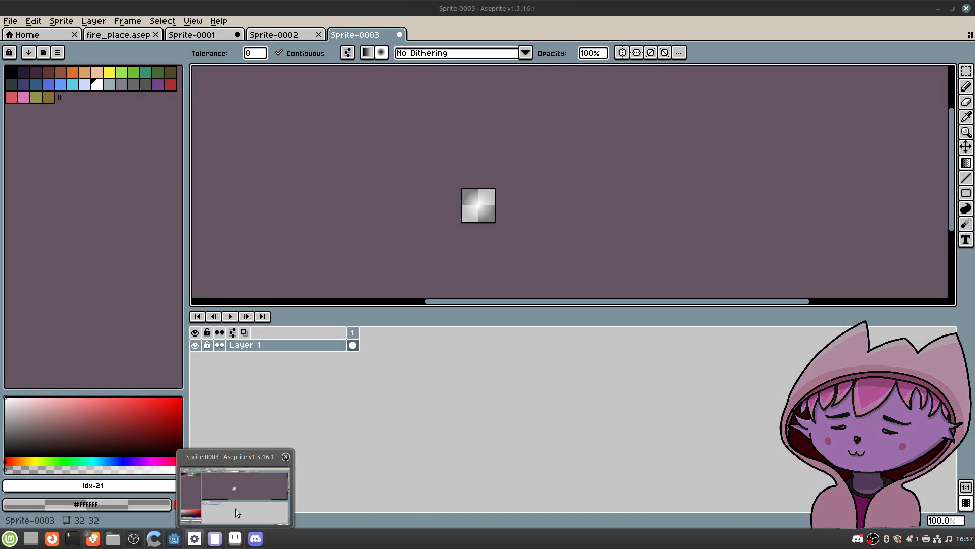
pyautogui.click(235, 508)
pyautogui.click(282, 37)
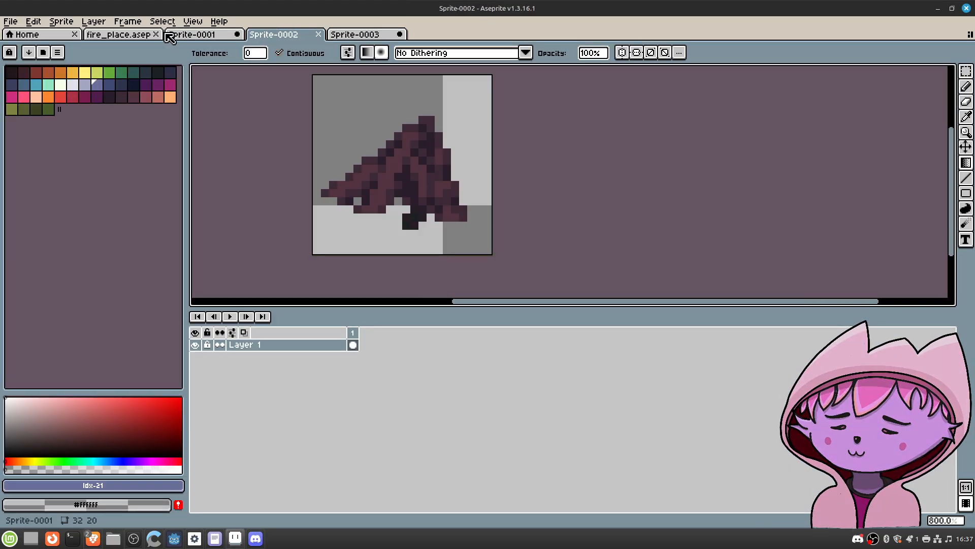
pyautogui.click(117, 38)
pyautogui.scroll(3, 441, 182)
pyautogui.moveTo(374, 154); pyautogui.dragTo(386, 165, button='middle')
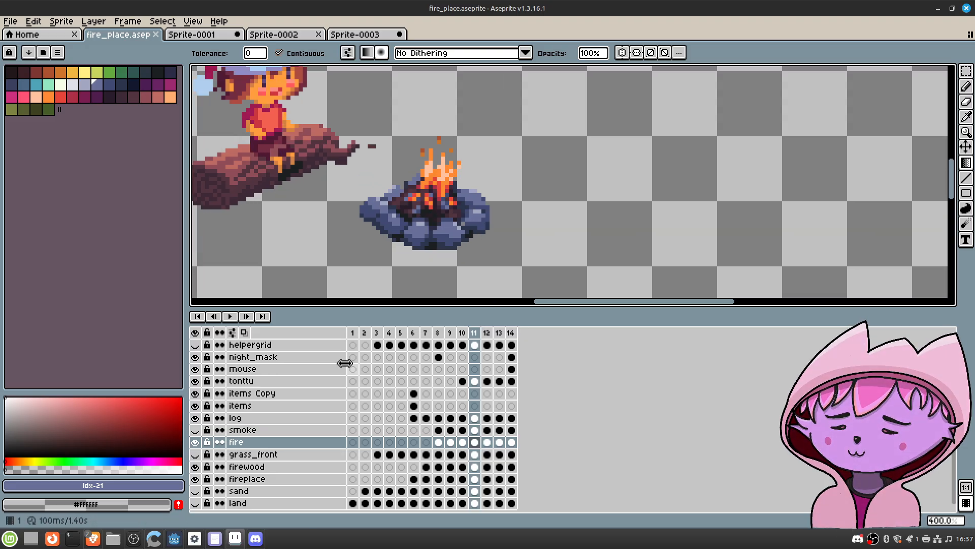
# Step: Show all layers of the campfire mockup except helpergrid to view the smoke over the full scene
pyautogui.click(195, 333)
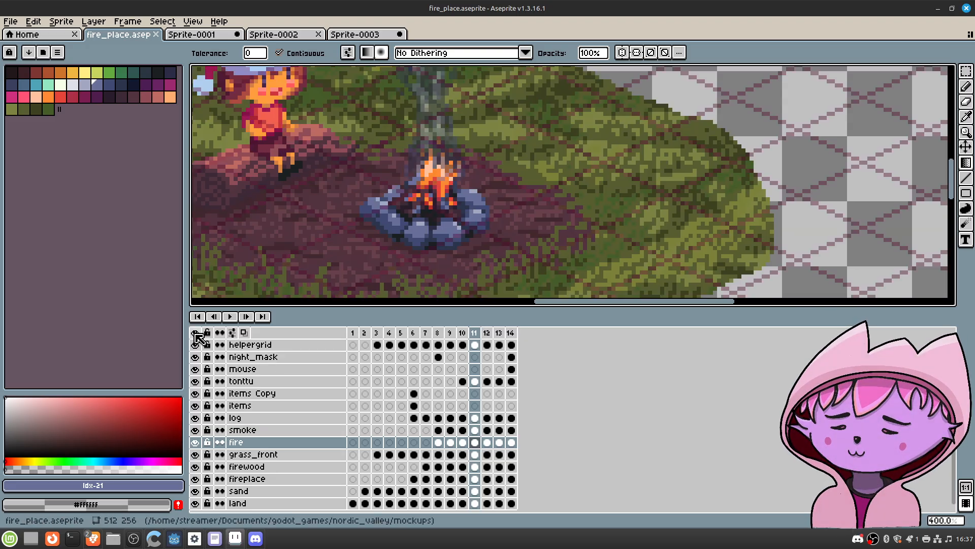
pyautogui.click(195, 345)
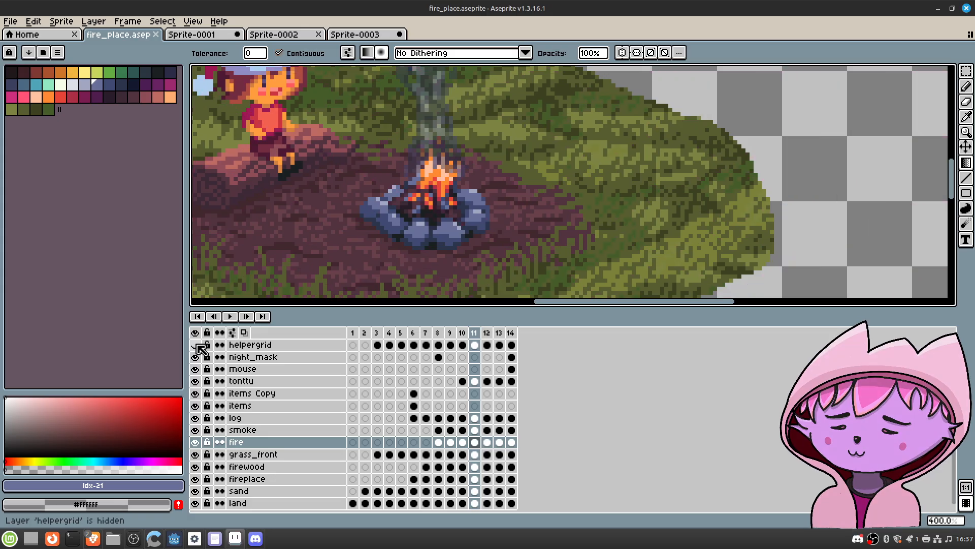
pyautogui.scroll(-3, 363, 178)
pyautogui.scroll(2, 363, 177)
pyautogui.moveTo(339, 178); pyautogui.dragTo(351, 208, button='middle')
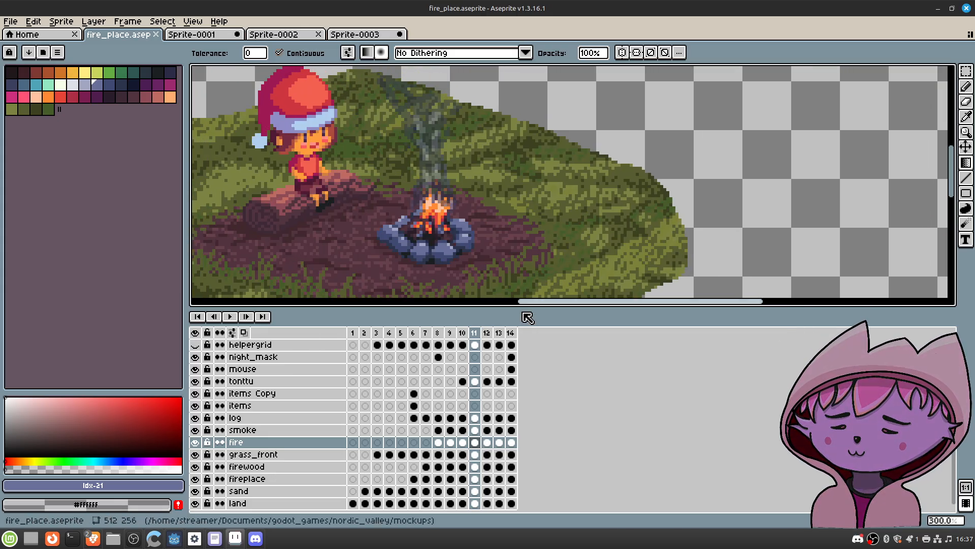
# Step: Show frame 14 of the mockup with an enlarged canvas area and examine the night campfire and smoke up close
pyautogui.click(511, 333)
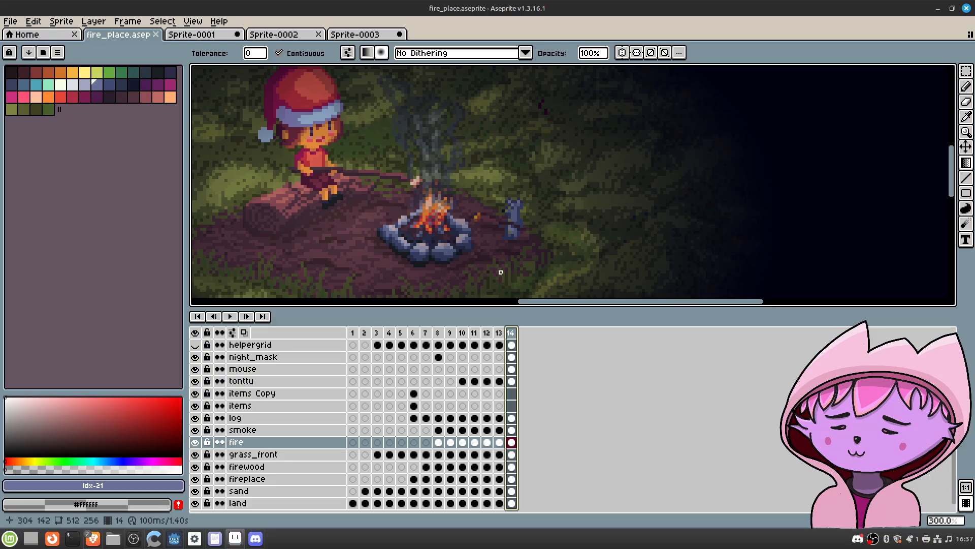
pyautogui.moveTo(581, 308); pyautogui.dragTo(586, 409)
pyautogui.moveTo(522, 239); pyautogui.dragTo(573, 285, button='middle')
pyautogui.scroll(1, 561, 274)
pyautogui.scroll(1, 551, 285)
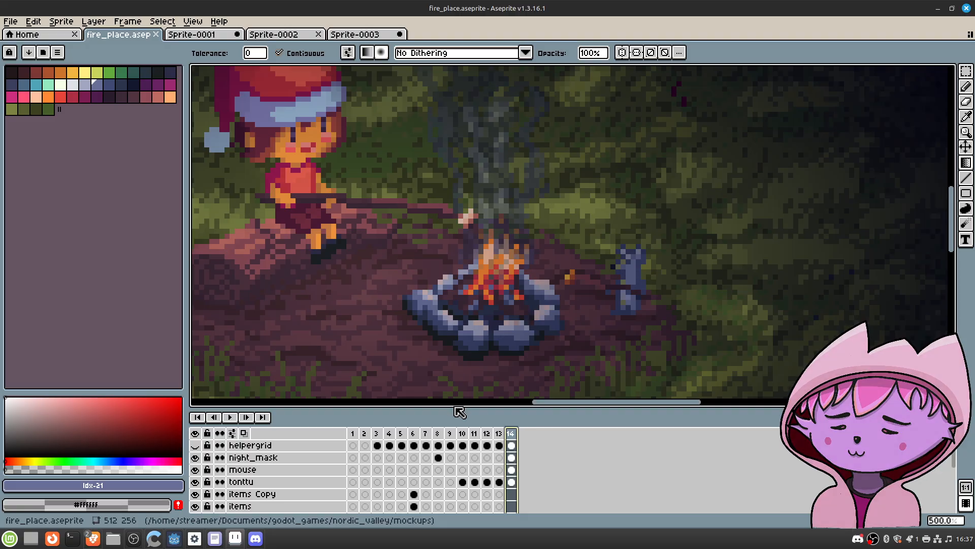
pyautogui.moveTo(452, 406); pyautogui.dragTo(452, 388)
pyautogui.scroll(2, 483, 290)
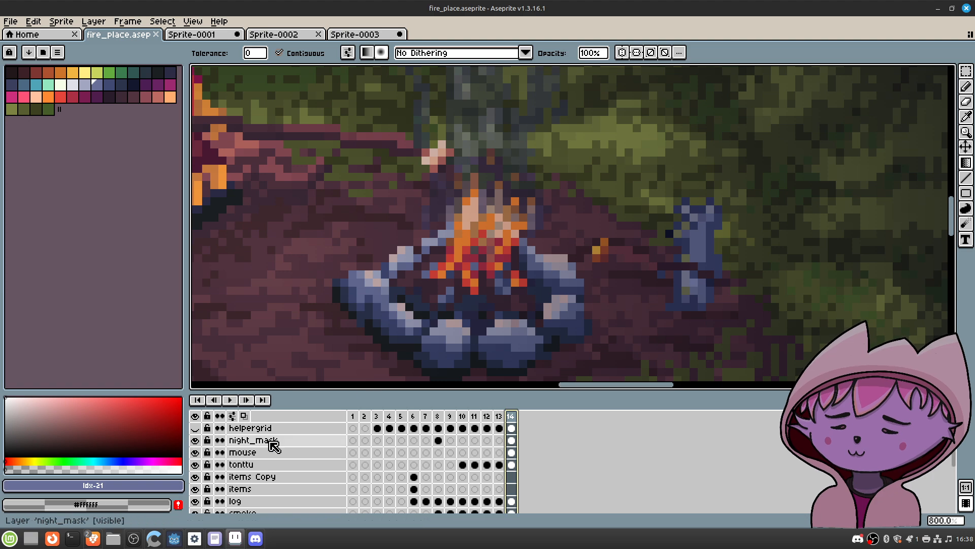
# Step: Hide the night_mask layer with helpergrid also hidden, and examine the mockup's campfire smoke in daylight colours
pyautogui.click(195, 428)
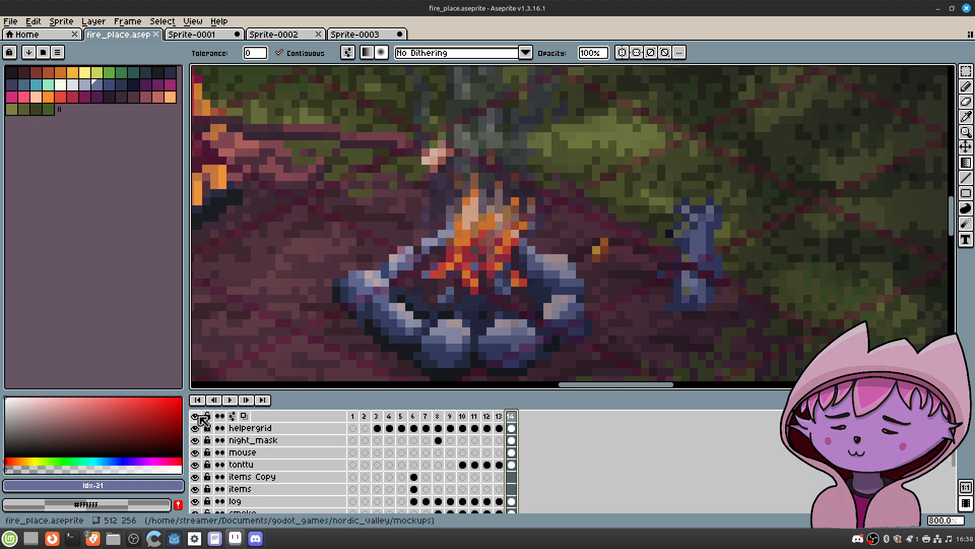
pyautogui.click(195, 428)
pyautogui.click(195, 440)
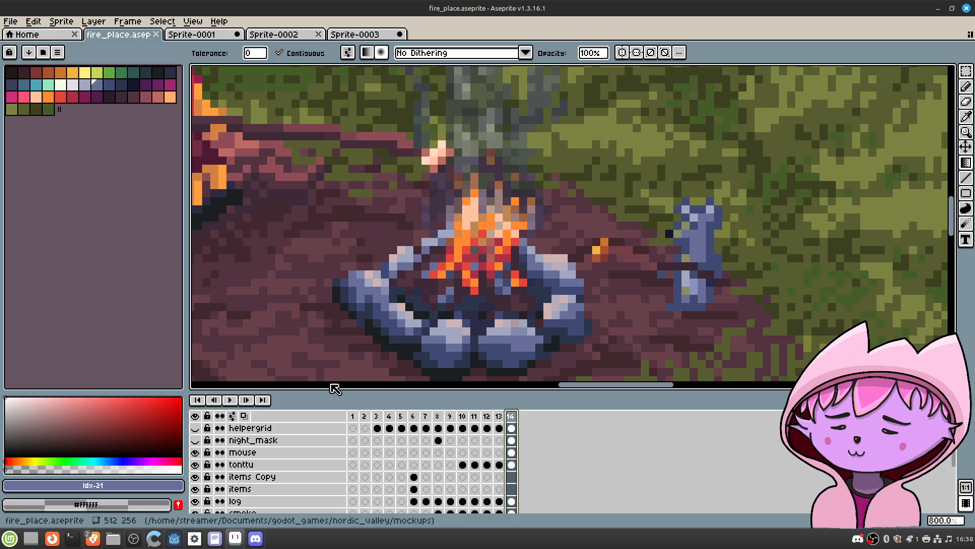
pyautogui.scroll(-3, 507, 258)
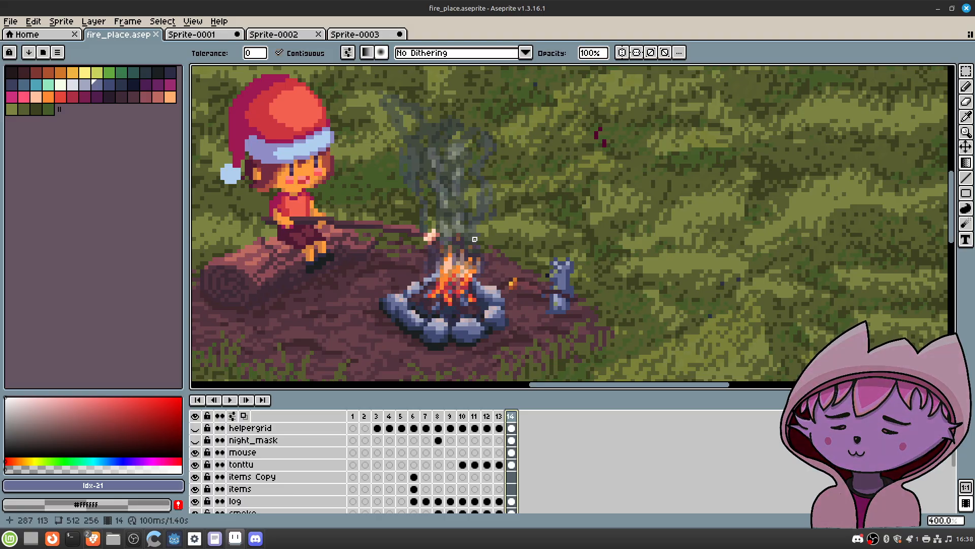
pyautogui.scroll(1, 474, 243)
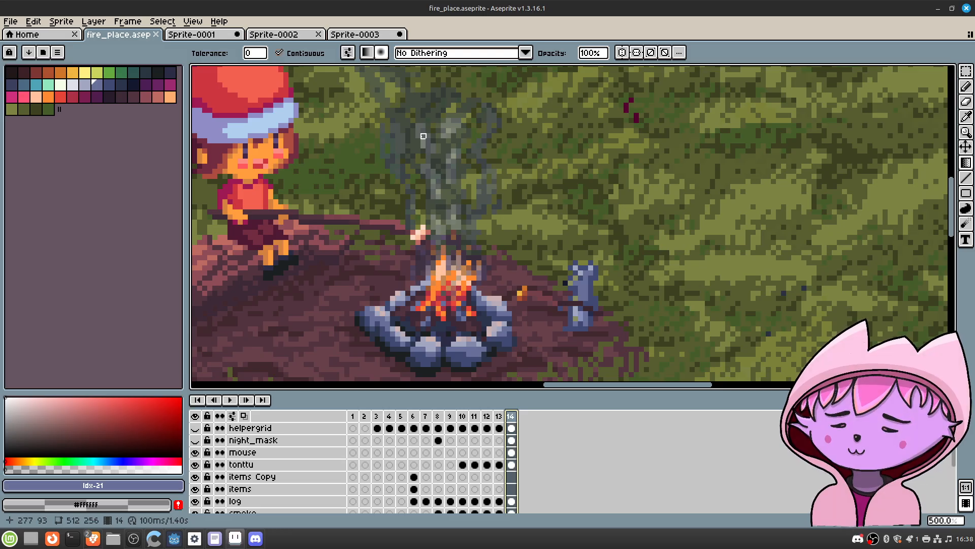
# Step: Open a new Brave browser window and search Google Images for bonfire
pyautogui.rightClick(93, 538)
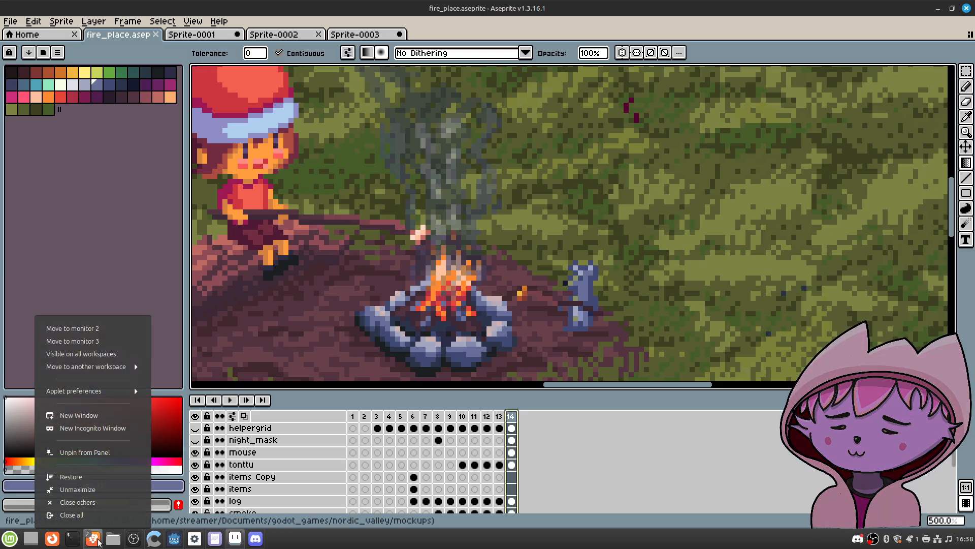
pyautogui.click(93, 415)
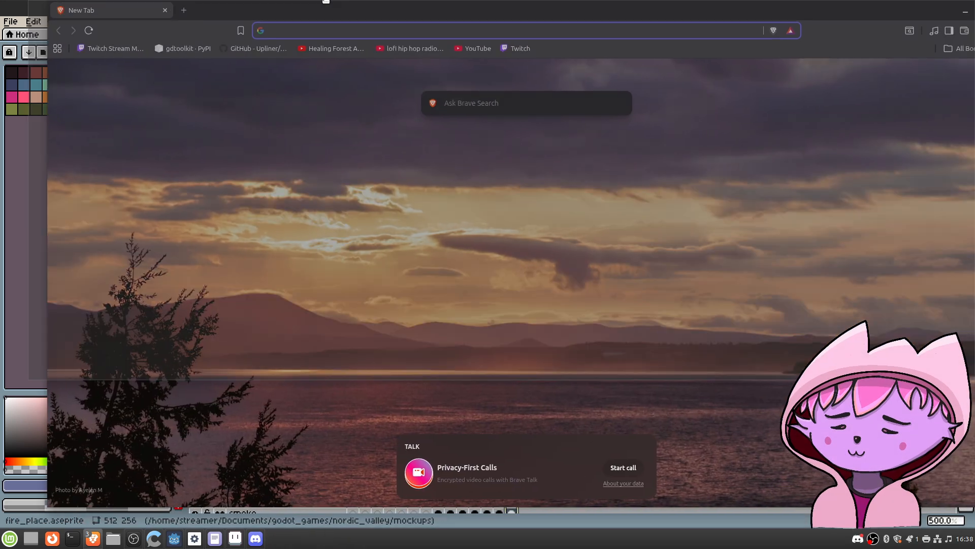
pyautogui.moveTo(326, 1); pyautogui.dragTo(324, 6)
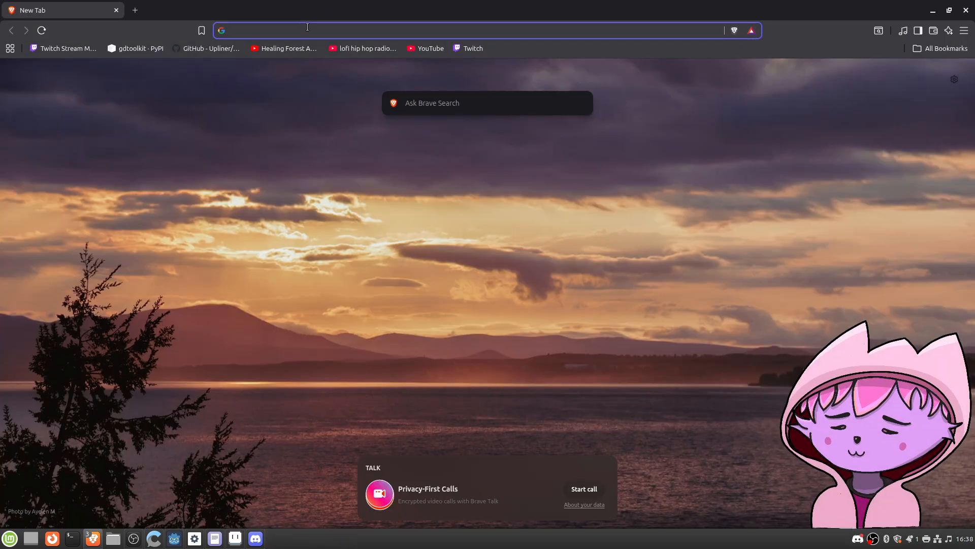
pyautogui.write('g')
pyautogui.press('Return')
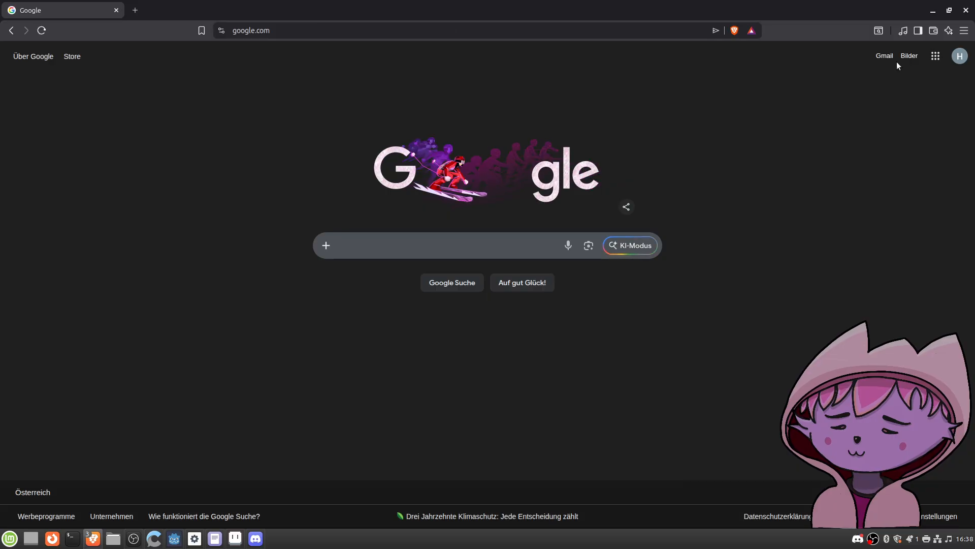
pyautogui.write('bonfire')
pyautogui.press('Return')
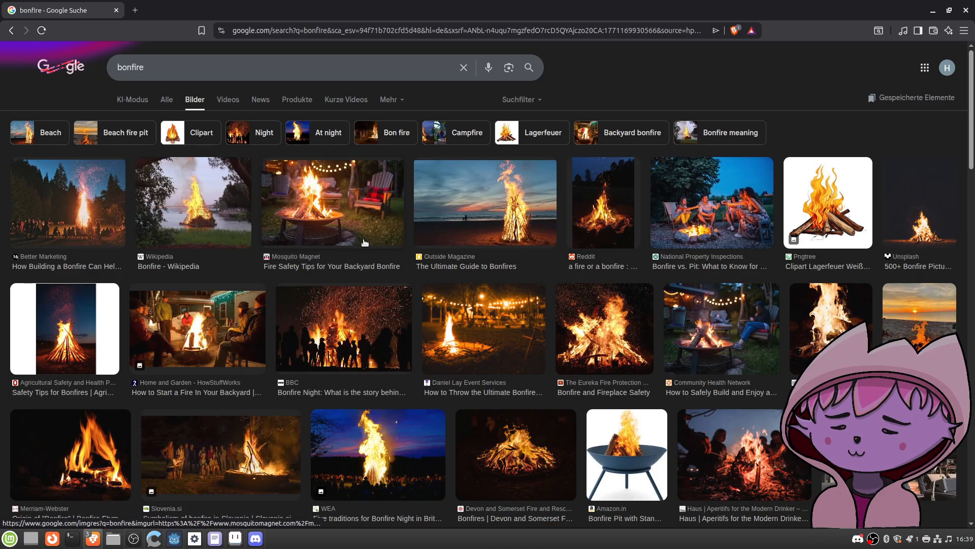
# Step: Preview the Wikipedia bonfire photo from the image results and look through its details
pyautogui.click(234, 217)
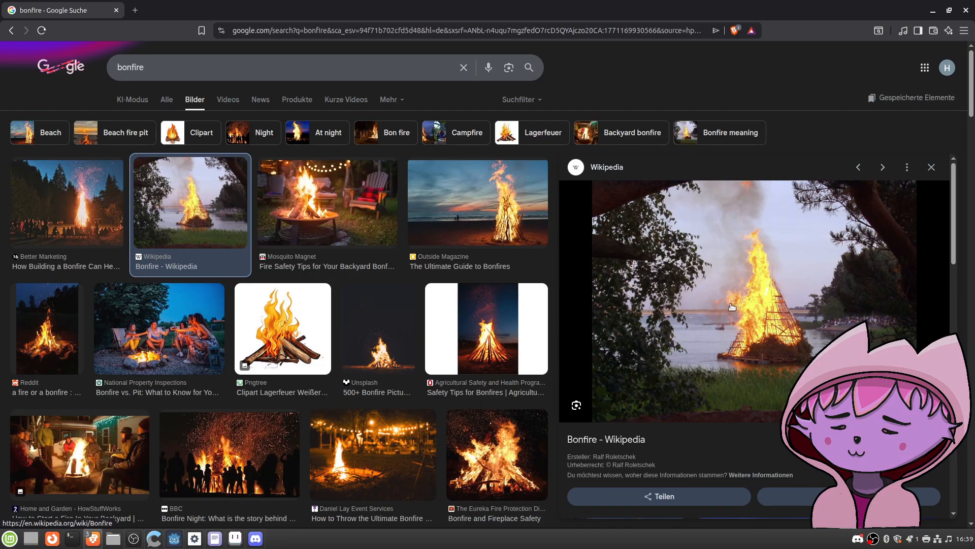
pyautogui.scroll(-5, 278, 229)
pyautogui.scroll(5, 279, 228)
# Step: Change the image search to bonfire smoke
pyautogui.click(173, 67)
pyautogui.write('wi')
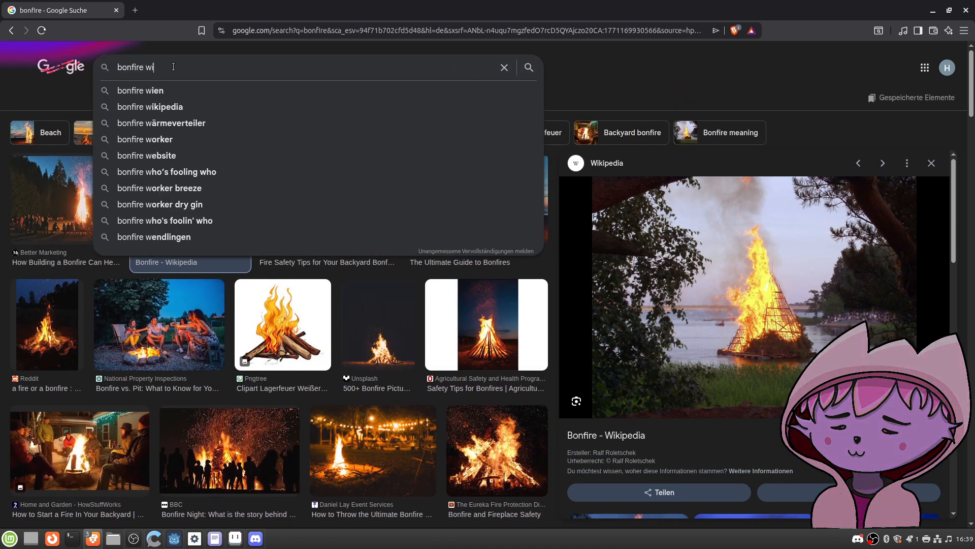
pyautogui.write('th')
pyautogui.press('BackSpace')
pyautogui.press('BackSpace')
pyautogui.press('BackSpace')
pyautogui.press('BackSpace')
pyautogui.write('smoke')
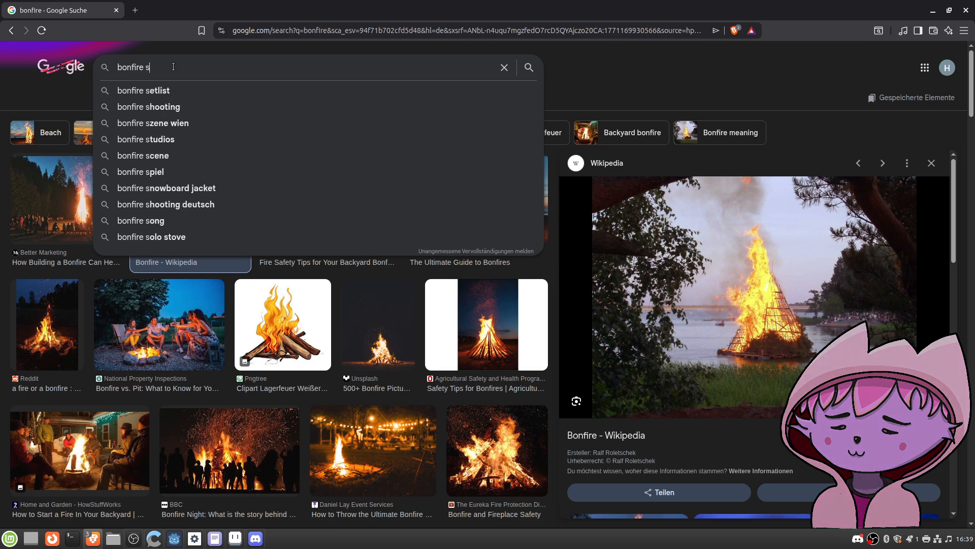
pyautogui.press('Return')
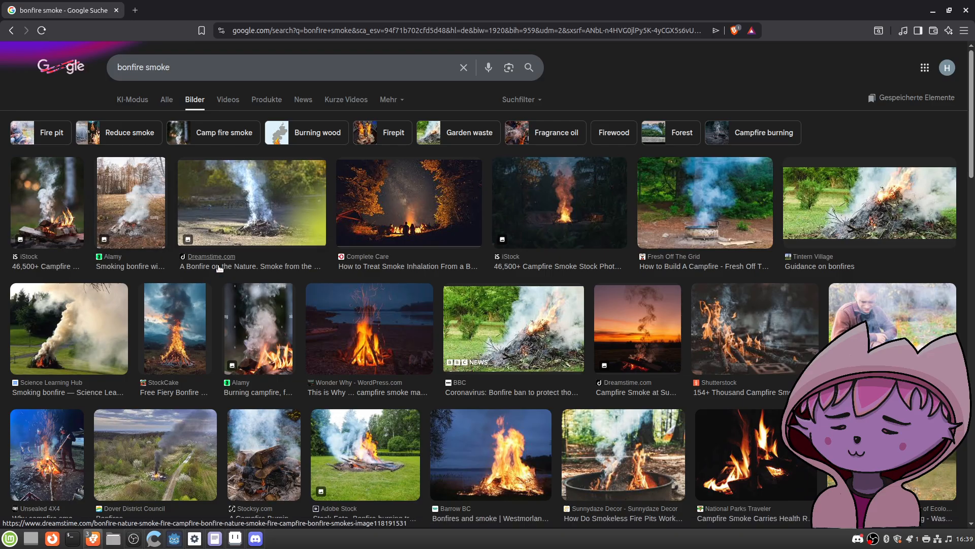
# Step: Preview the Washington State Department of Ecology photo of outdoor burning as a smoke reference, and minimize the browser
pyautogui.scroll(-3, 218, 264)
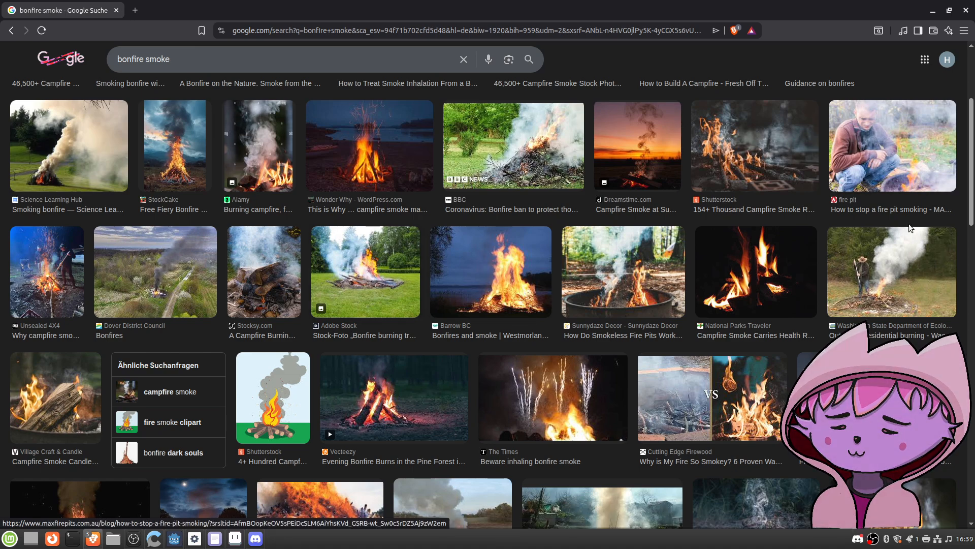
pyautogui.click(897, 274)
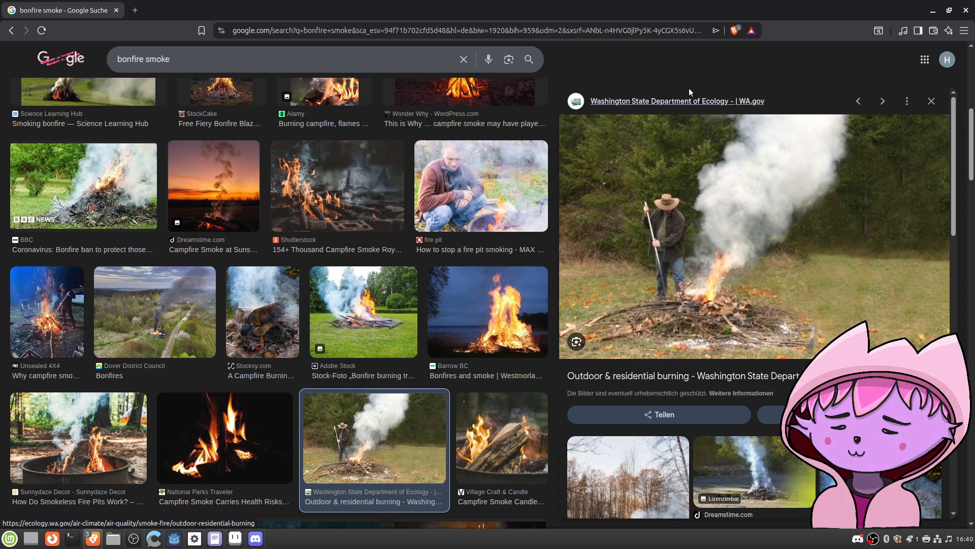
pyautogui.click(930, 10)
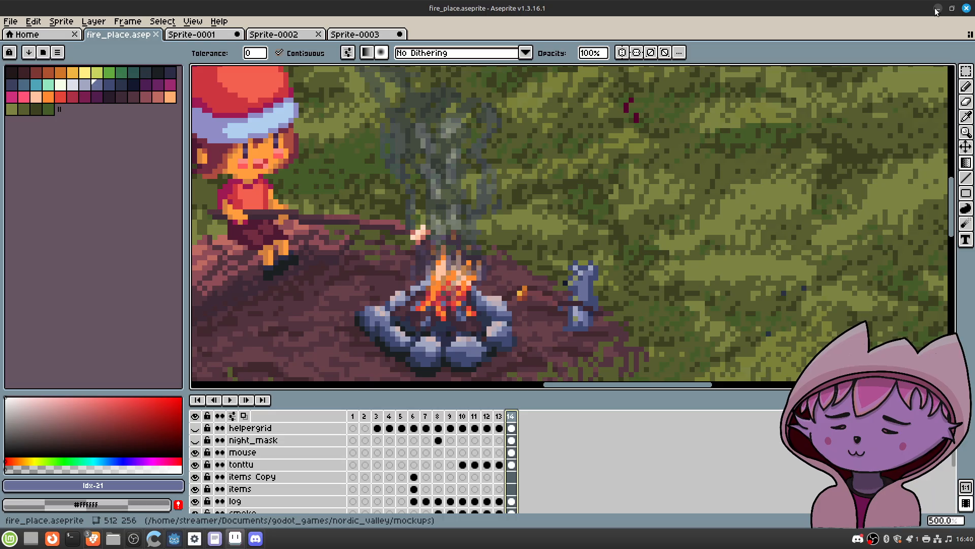
# Step: Switch to Godot, set the colour in the SmokeParticles process material to light grey c0c0c086, and save the FirePlace scene
pyautogui.click(937, 9)
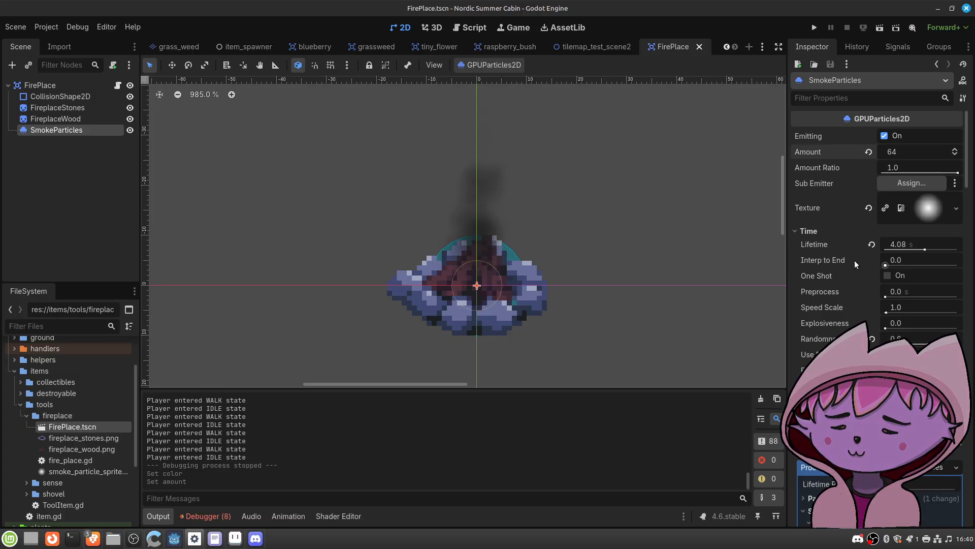
pyautogui.scroll(-5, 809, 262)
pyautogui.scroll(-10, 809, 262)
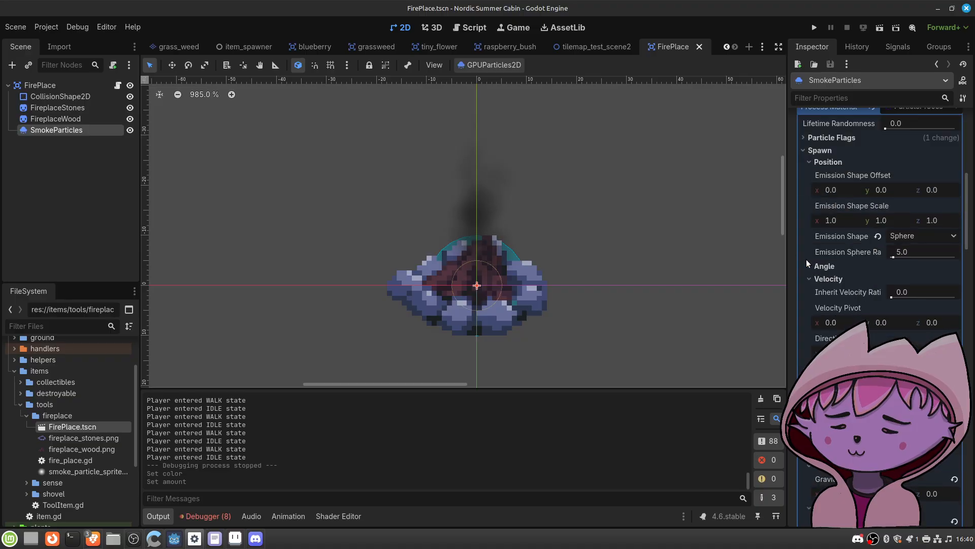
pyautogui.scroll(-1, 806, 259)
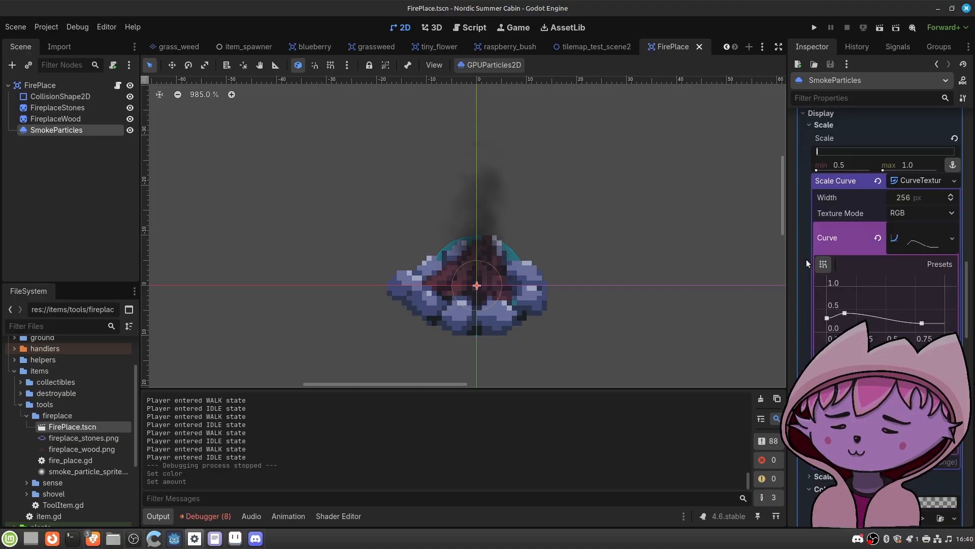
pyautogui.scroll(-2, 806, 259)
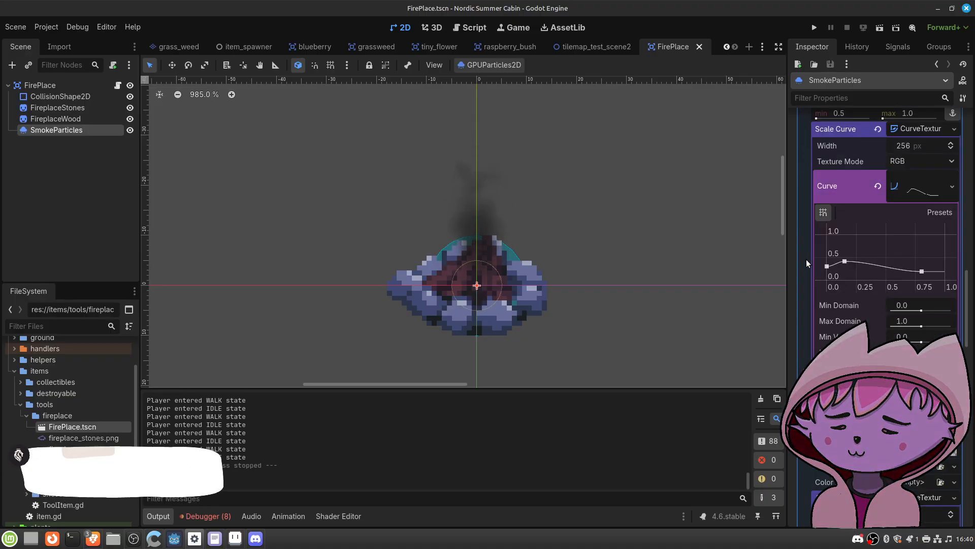
pyautogui.scroll(-2, 816, 258)
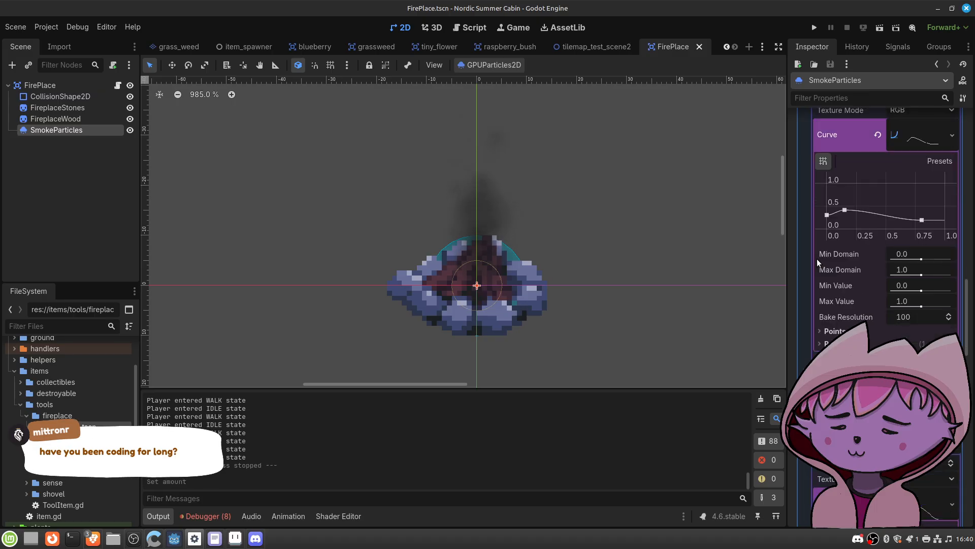
pyautogui.scroll(-1, 811, 269)
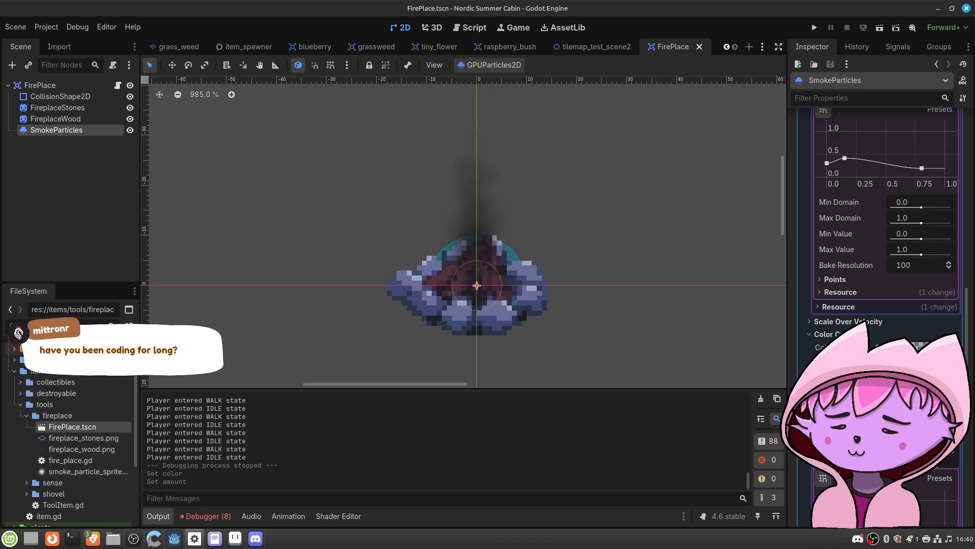
pyautogui.click(909, 348)
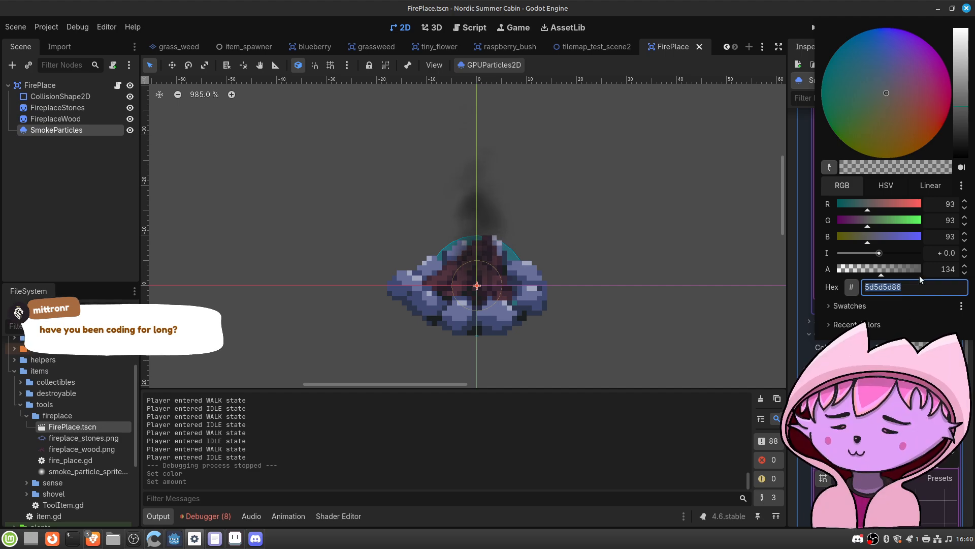
pyautogui.moveTo(960, 104); pyautogui.dragTo(960, 57)
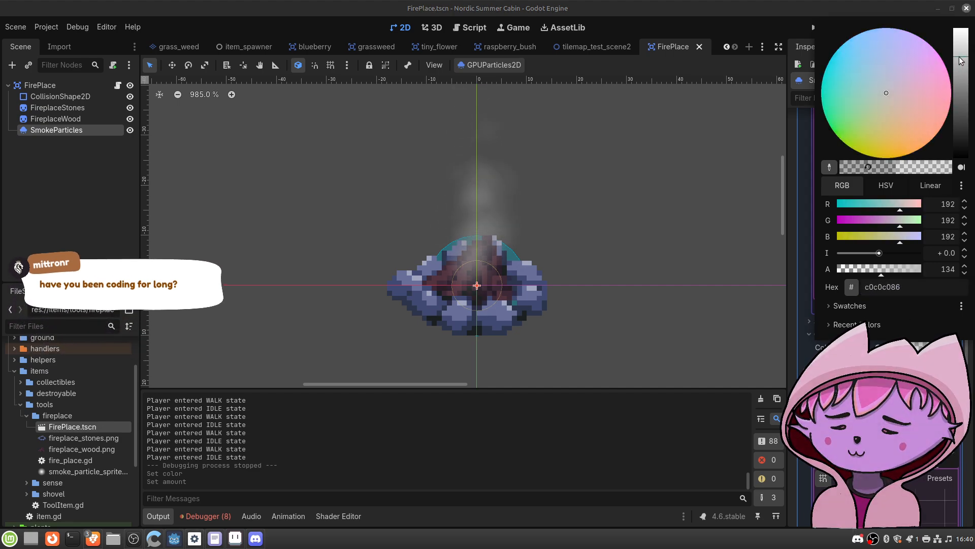
pyautogui.click(654, 274)
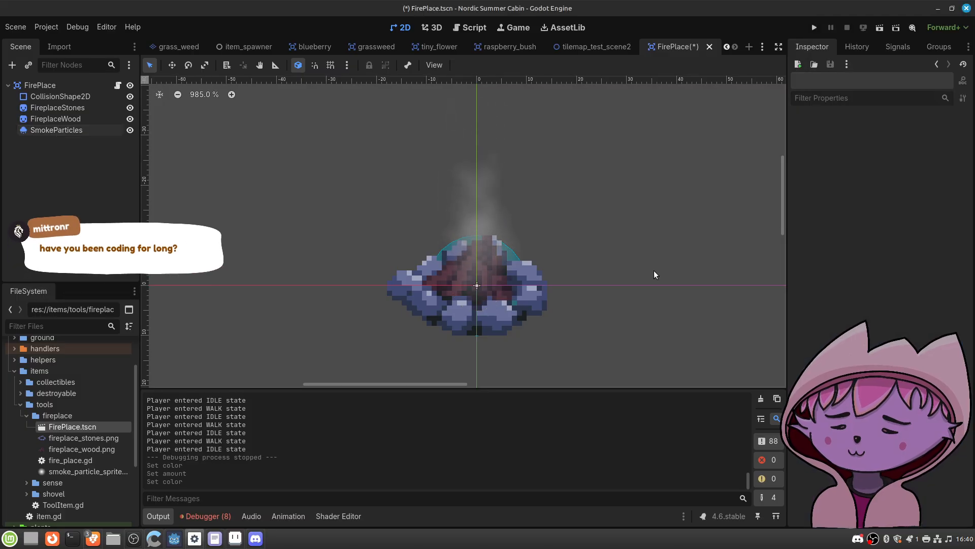
pyautogui.hotkey('ctrl', 's')
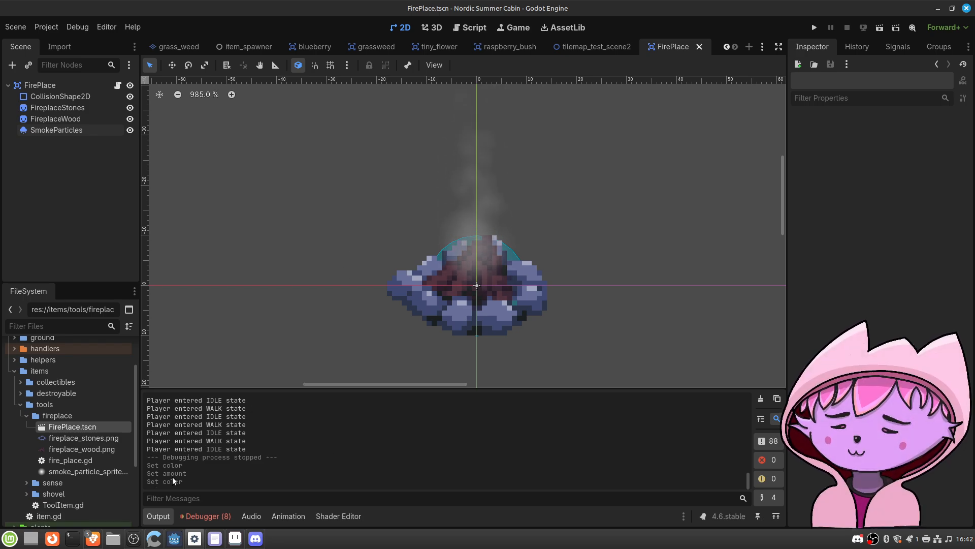
# Step: Open a new file manager window at the rythmgame folder inside Documents/godot_games
pyautogui.rightClick(113, 544)
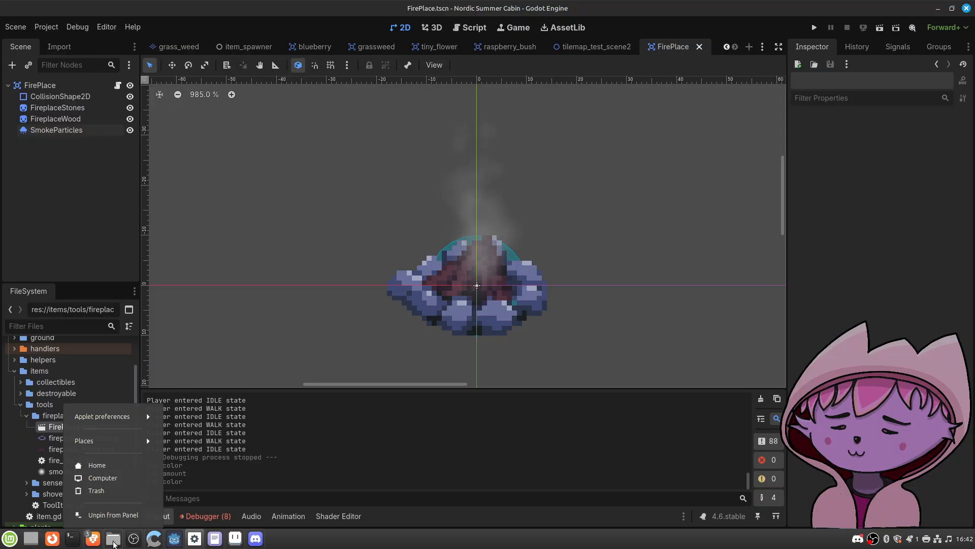
pyautogui.click(123, 467)
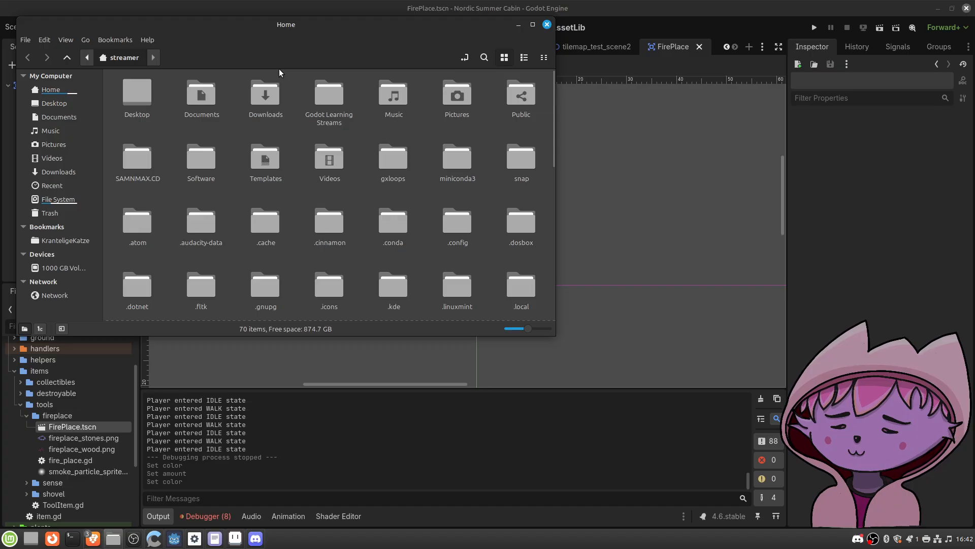
pyautogui.doubleClick(207, 101)
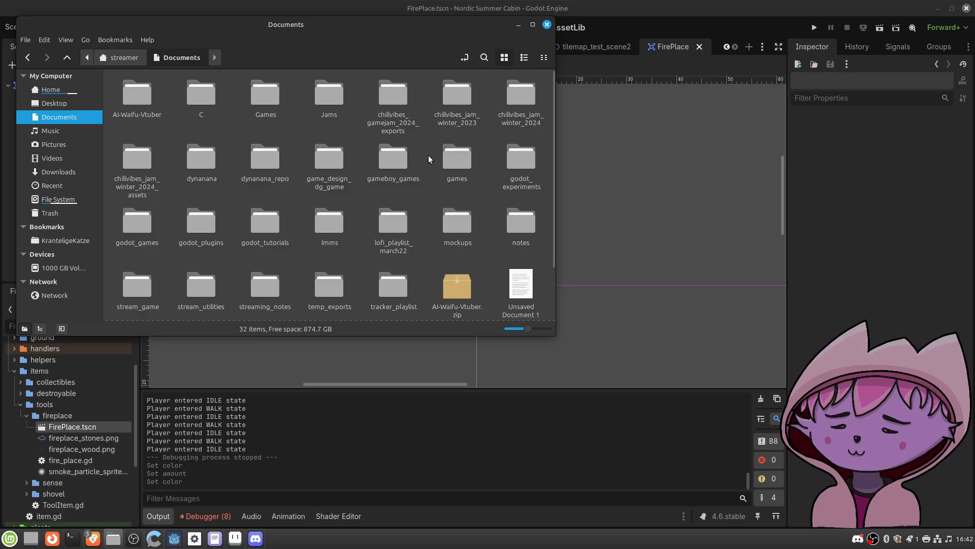
pyautogui.doubleClick(137, 224)
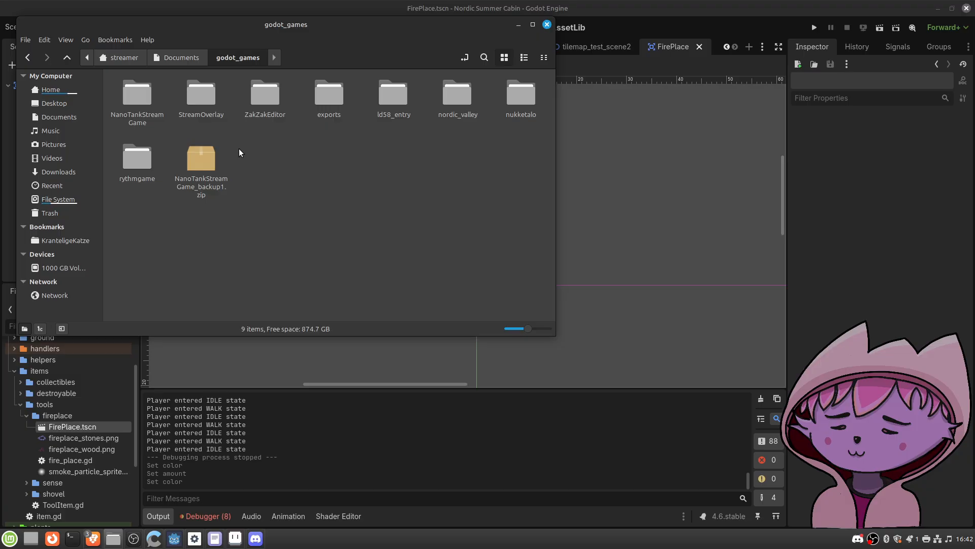
pyautogui.doubleClick(142, 159)
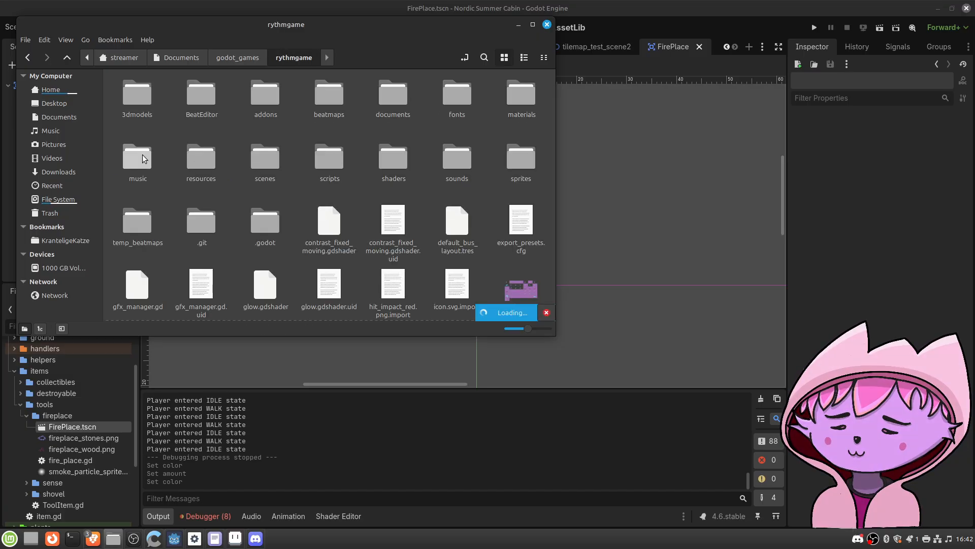
# Step: Search the rythmgame folder for smoke and select the smoke1.png file
pyautogui.click(485, 58)
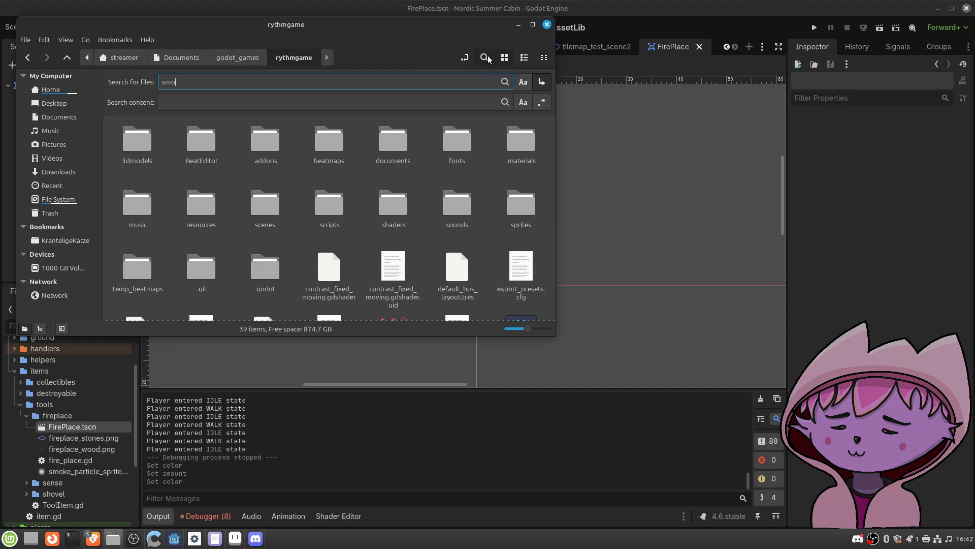
pyautogui.press('Return')
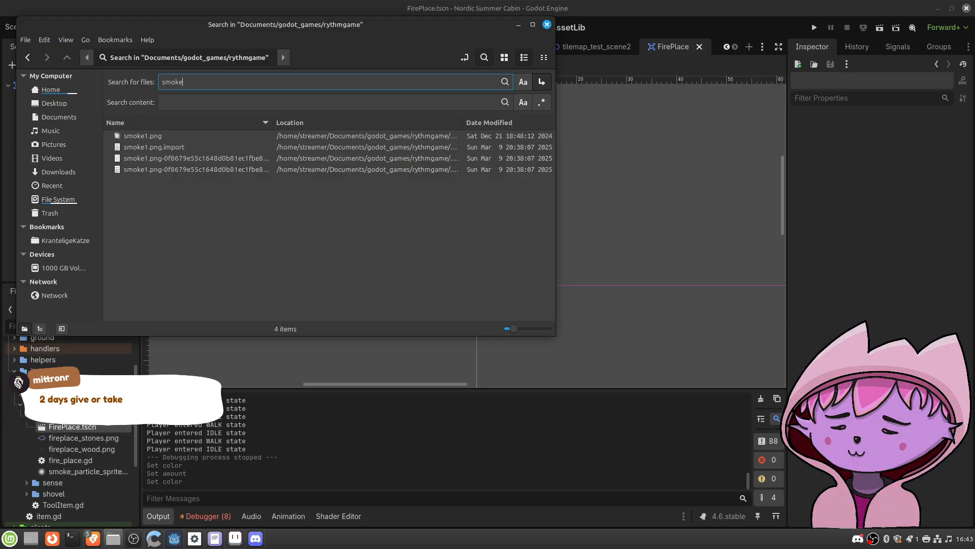
pyautogui.click(272, 237)
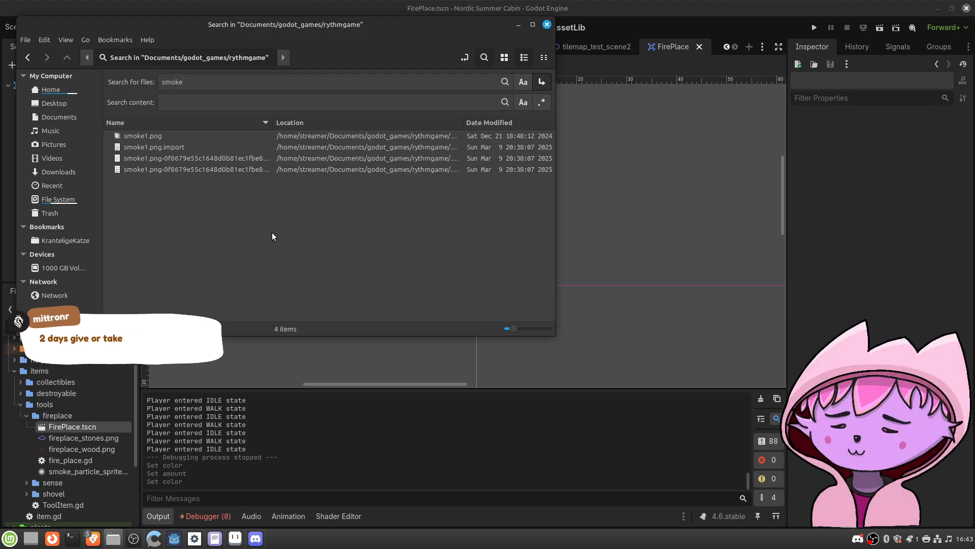
pyautogui.click(188, 138)
pyautogui.click(175, 148)
pyautogui.click(176, 136)
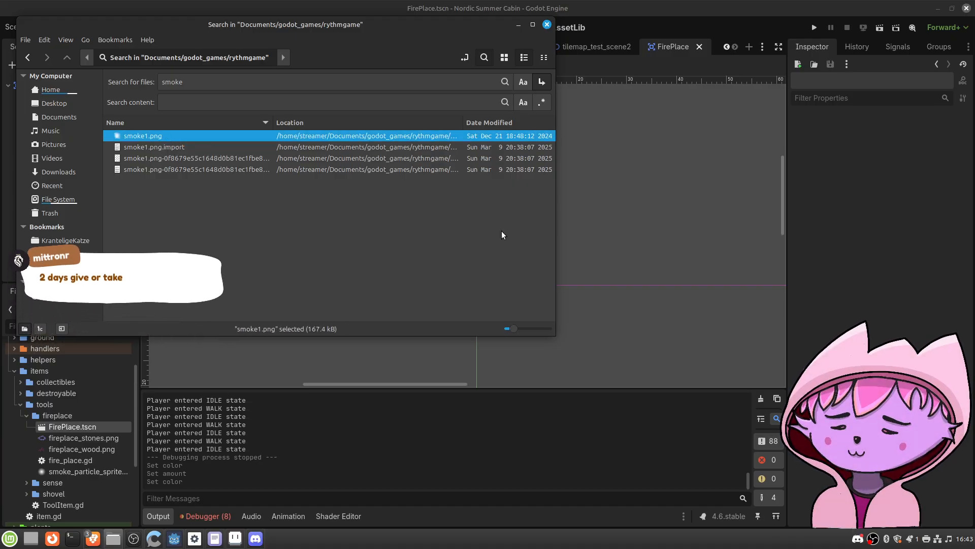
# Step: Open the folder containing the found smoke1.png file, locate smoke1.png among the sprites, and copy it
pyautogui.rightClick(304, 142)
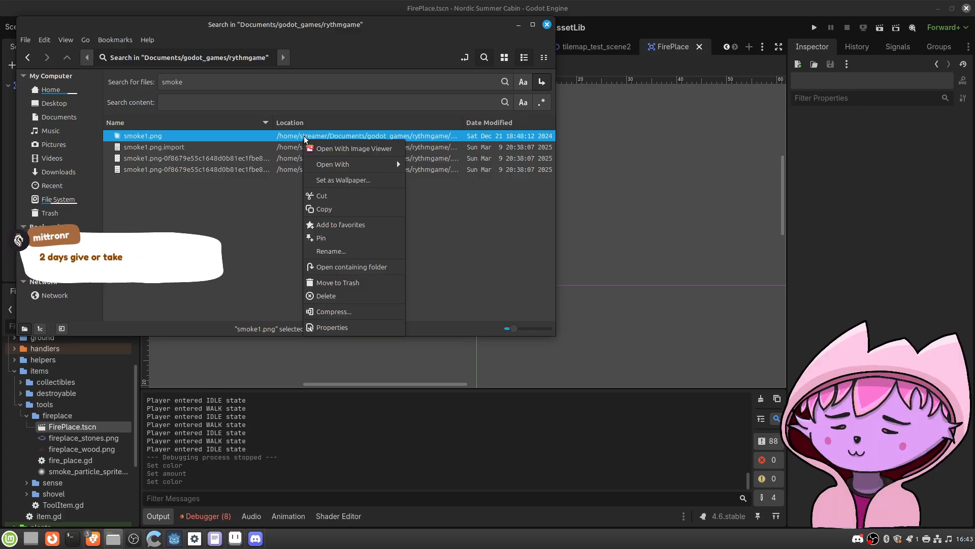
pyautogui.click(377, 267)
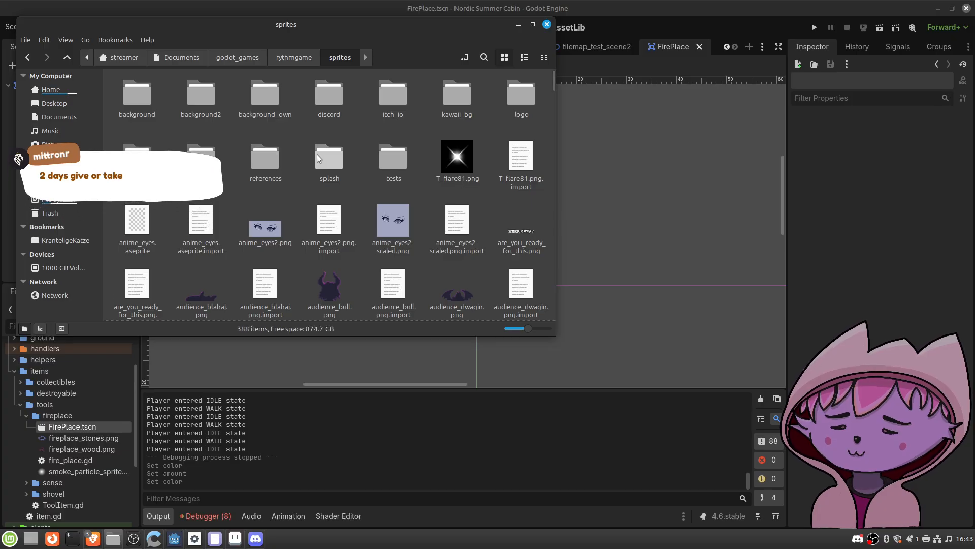
pyautogui.scroll(-8, 318, 158)
pyautogui.scroll(-5, 313, 159)
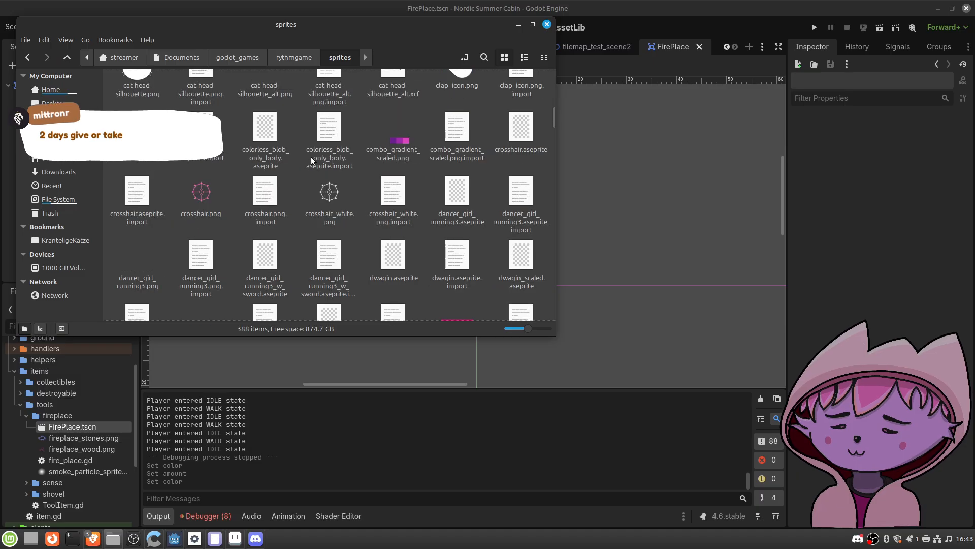
pyautogui.scroll(-8, 311, 160)
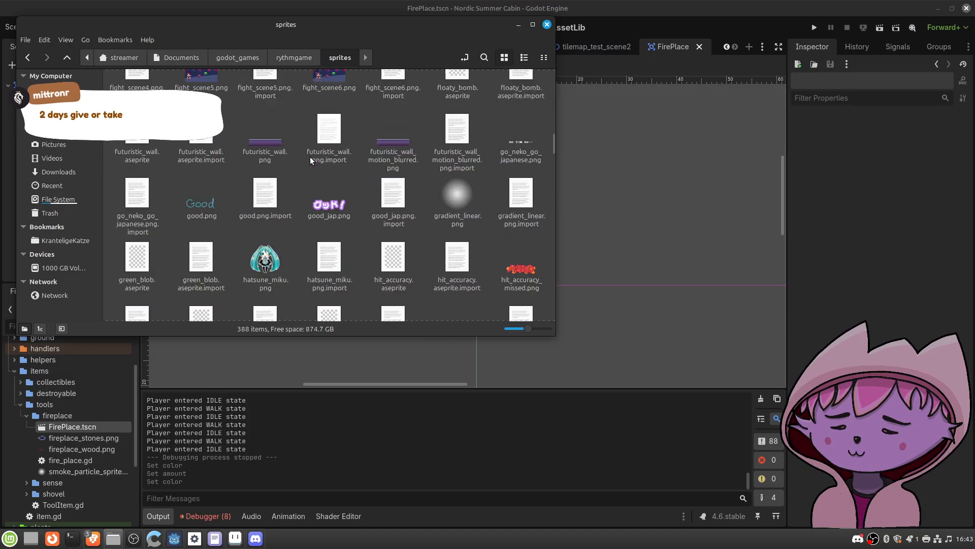
pyautogui.scroll(-1, 311, 161)
pyautogui.scroll(-3, 311, 160)
pyautogui.scroll(2, 312, 158)
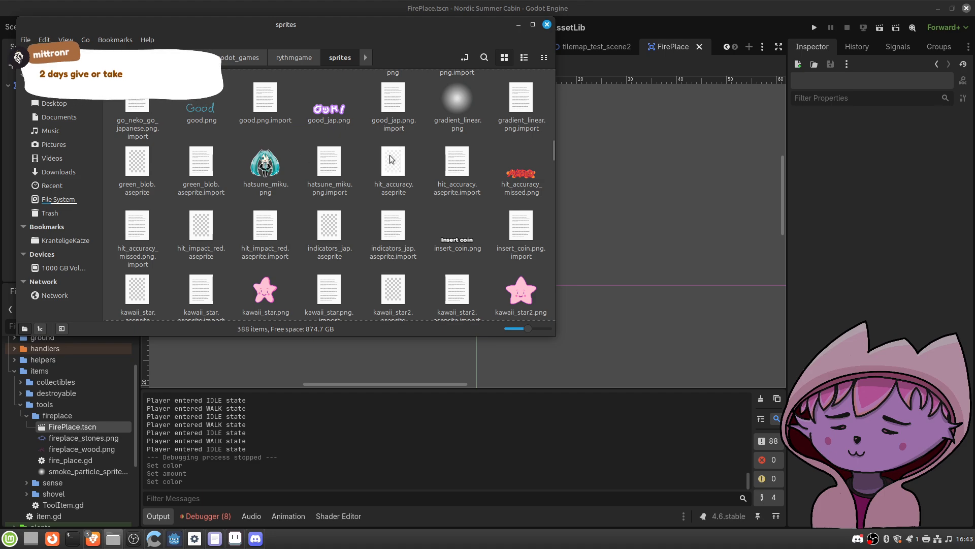
pyautogui.write('smo')
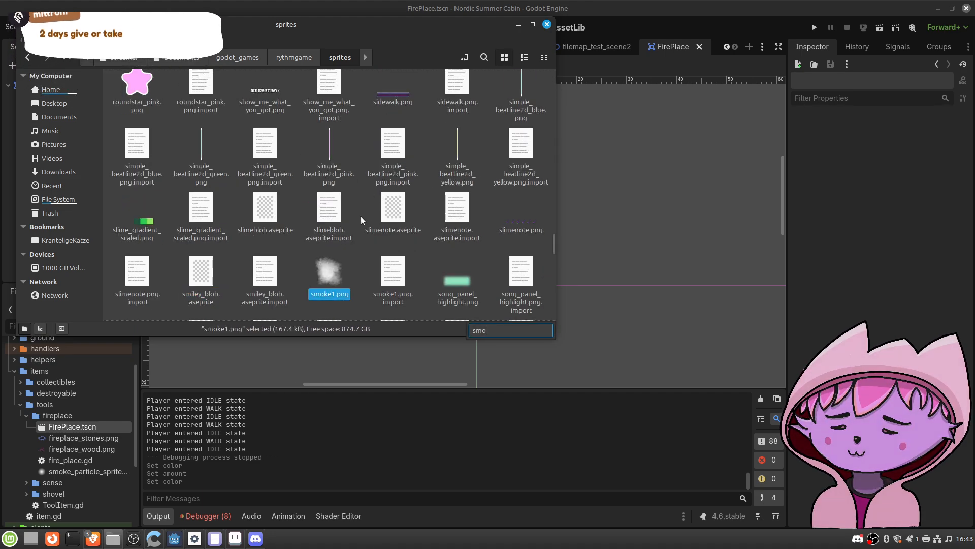
pyautogui.click(392, 278)
pyautogui.click(336, 273)
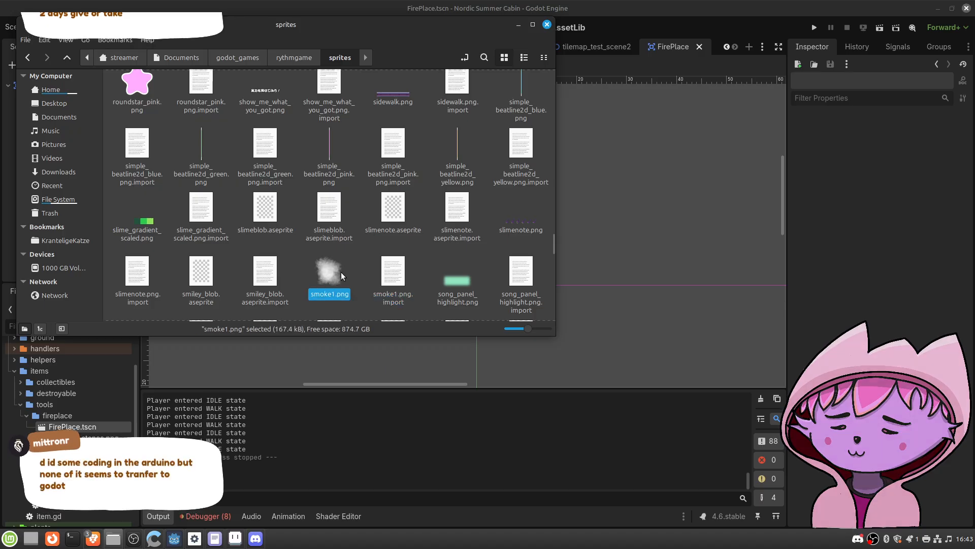
pyautogui.hotkey('ctrl', 'c')
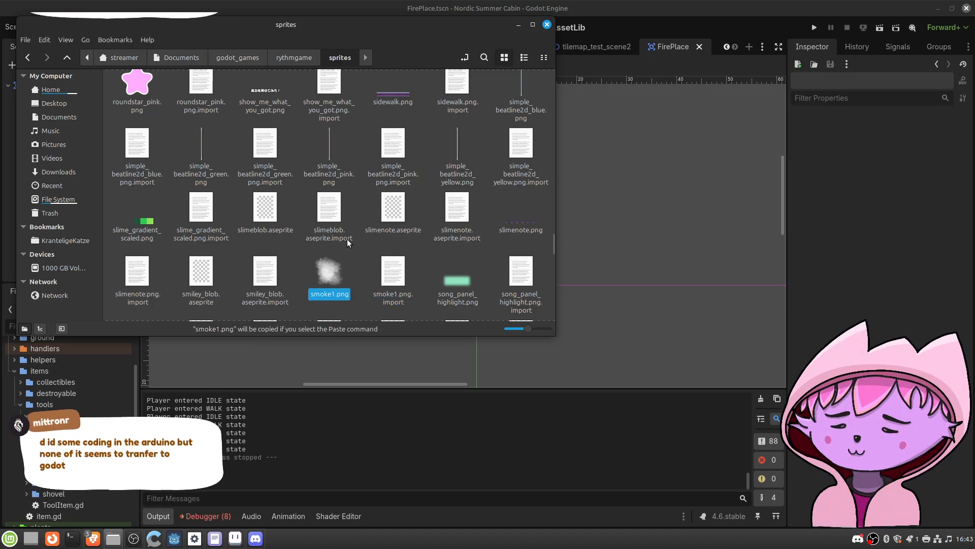
# Step: Paste the copied smoke1.png into the nordic-summer-cabin project's items/tools/fireplace folder inside godot_games/nordic_valley
pyautogui.click(257, 60)
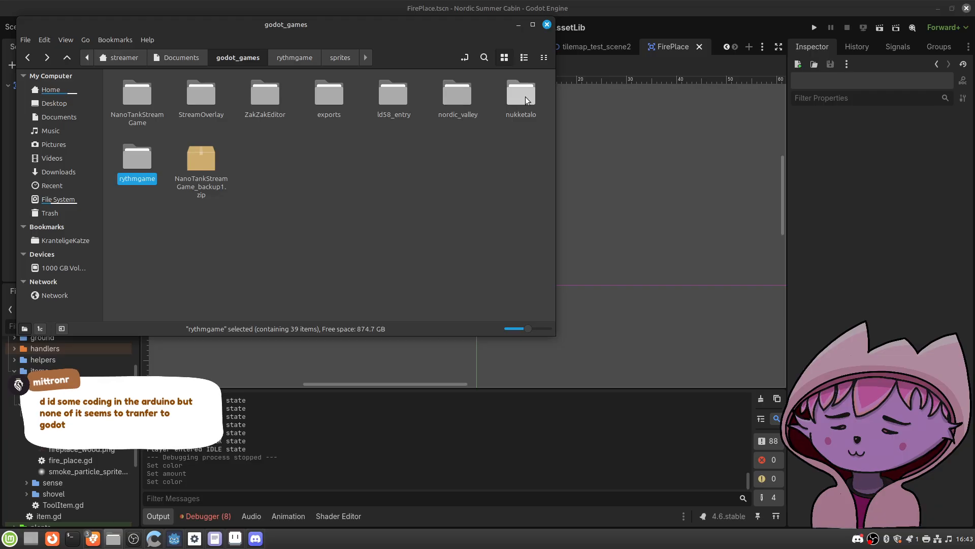
pyautogui.doubleClick(458, 94)
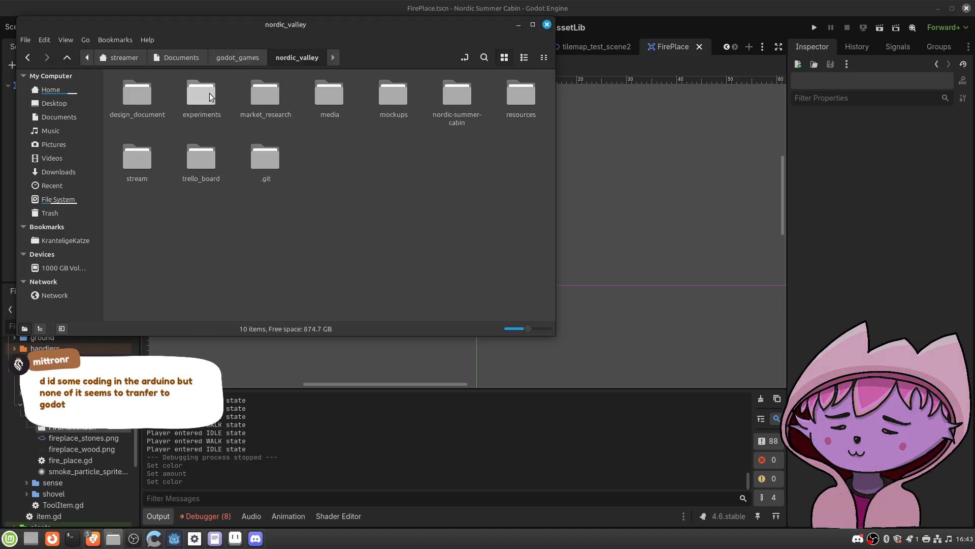
pyautogui.doubleClick(461, 94)
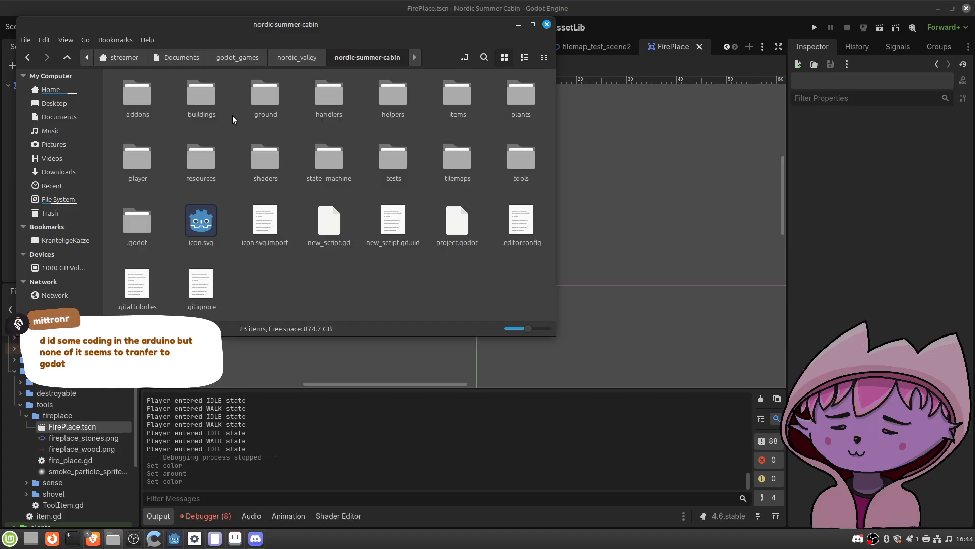
pyautogui.doubleClick(457, 95)
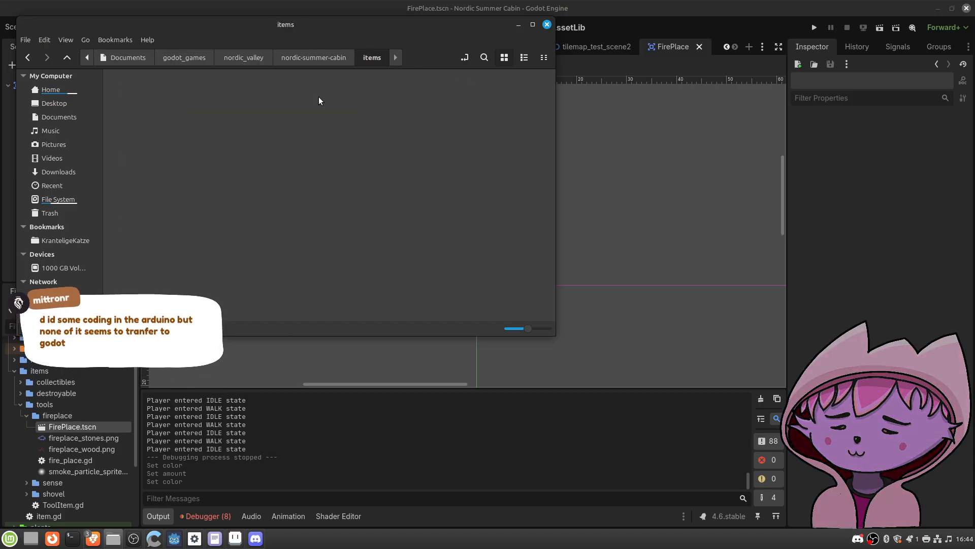
pyautogui.doubleClick(265, 94)
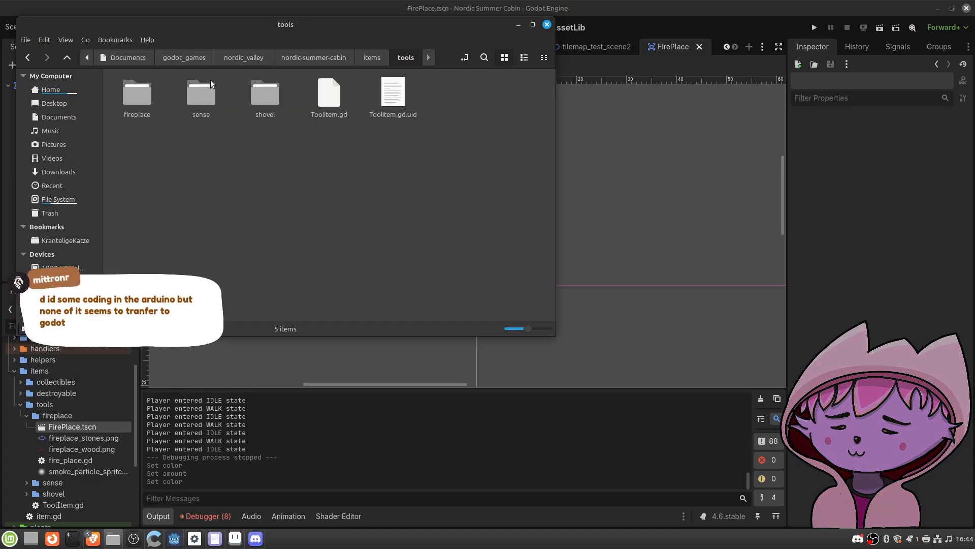
pyautogui.doubleClick(148, 87)
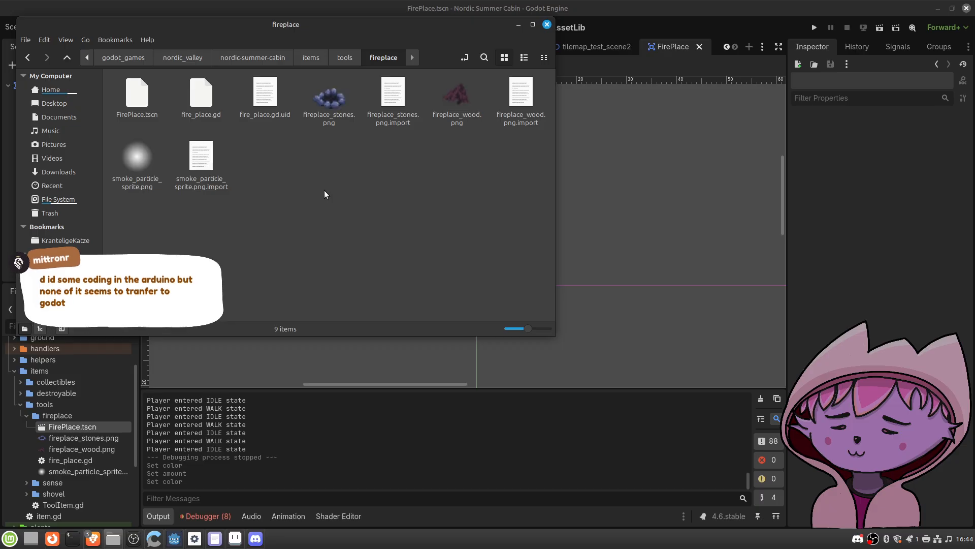
pyautogui.hotkey('ctrl', 'v')
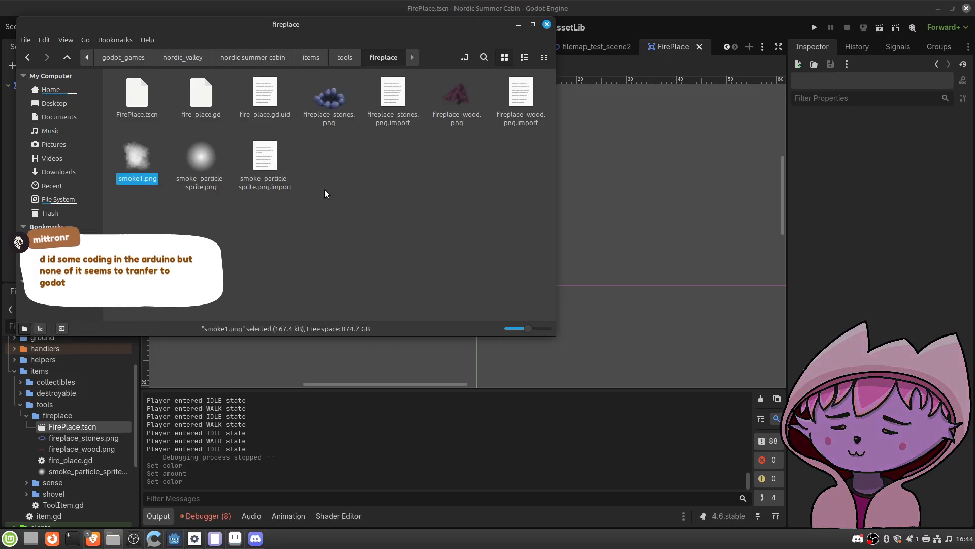
pyautogui.click(365, 193)
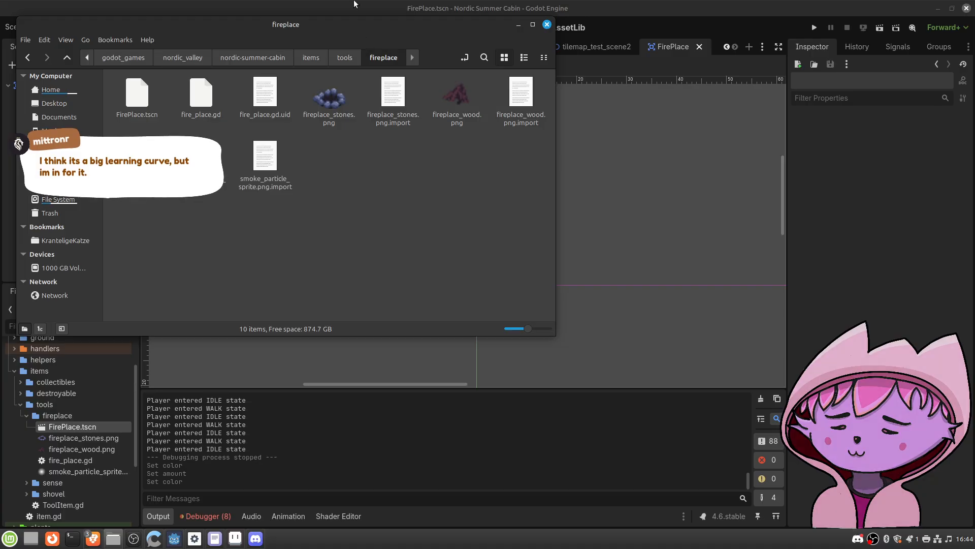
# Step: Switch to Godot, look at the fire_place.gd script, and select the SmokeParticles node in the 2D view
pyautogui.click(354, 4)
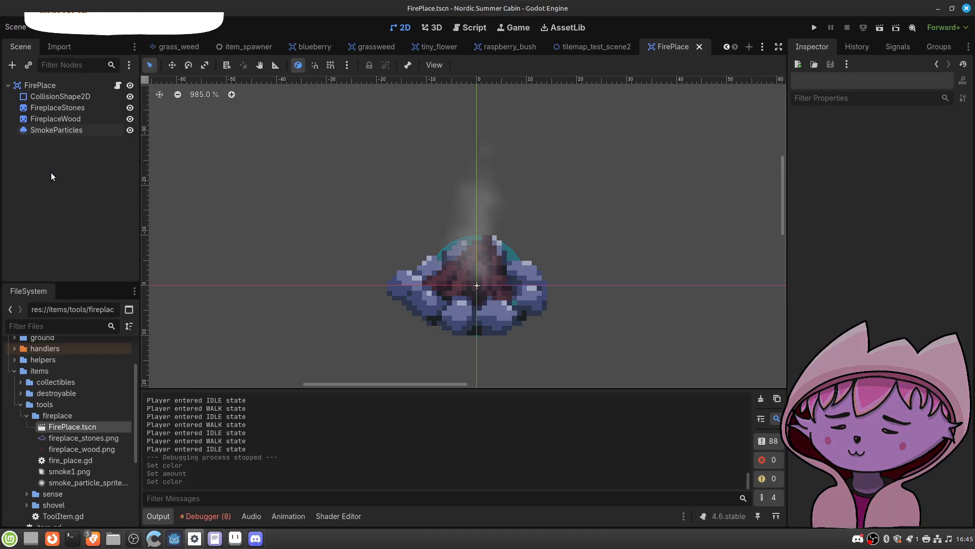
pyautogui.click(471, 29)
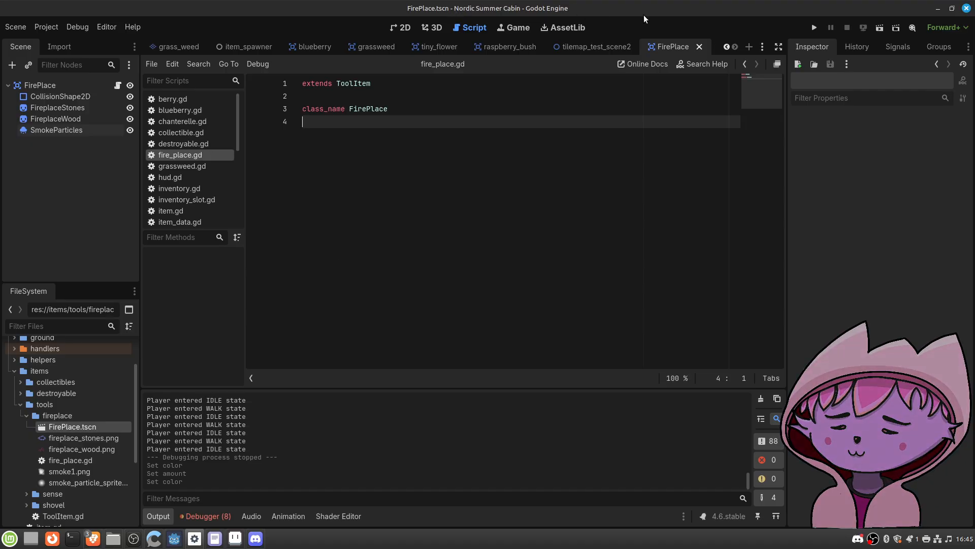
pyautogui.click(80, 87)
pyautogui.click(75, 131)
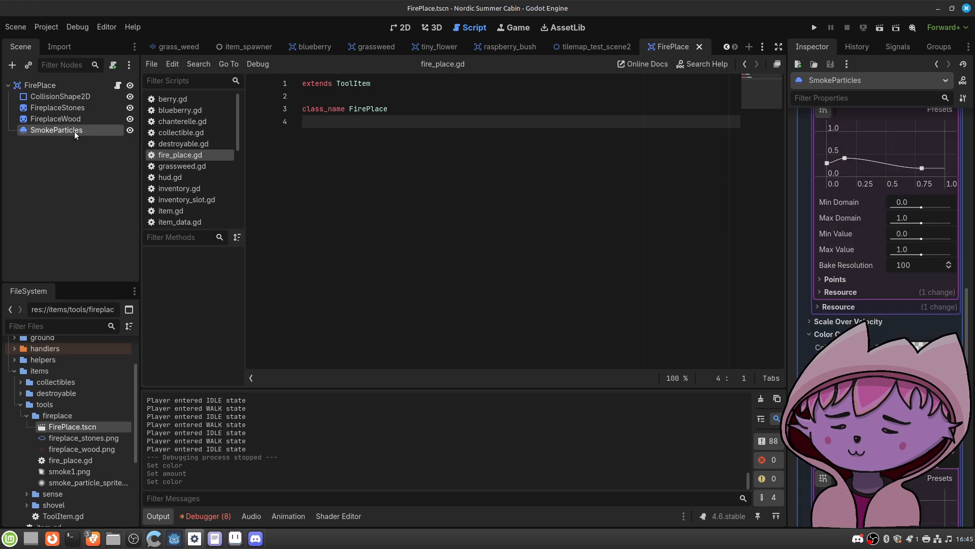
pyautogui.click(404, 28)
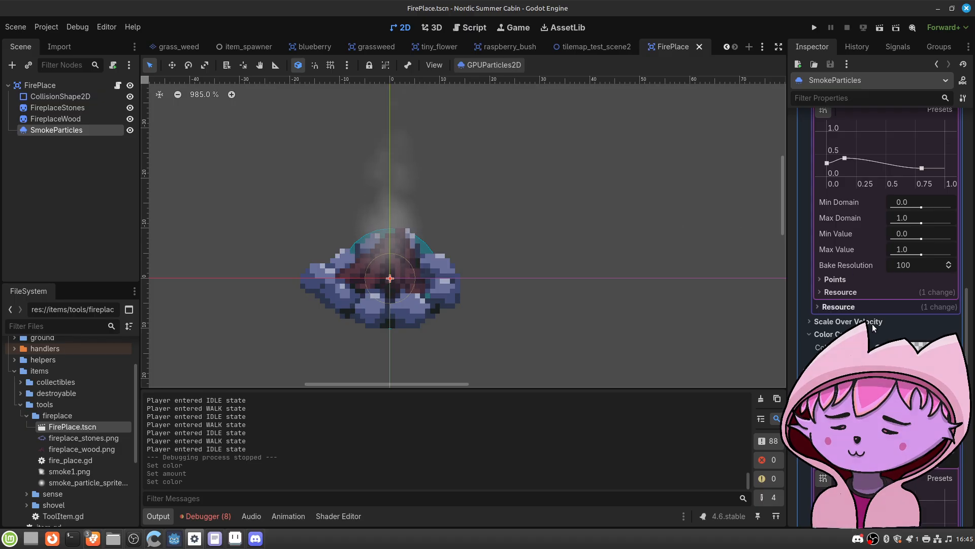
# Step: Assign smoke1.png as the Texture of the SmokeParticles node and review the smoke and its particle settings
pyautogui.scroll(15, 856, 317)
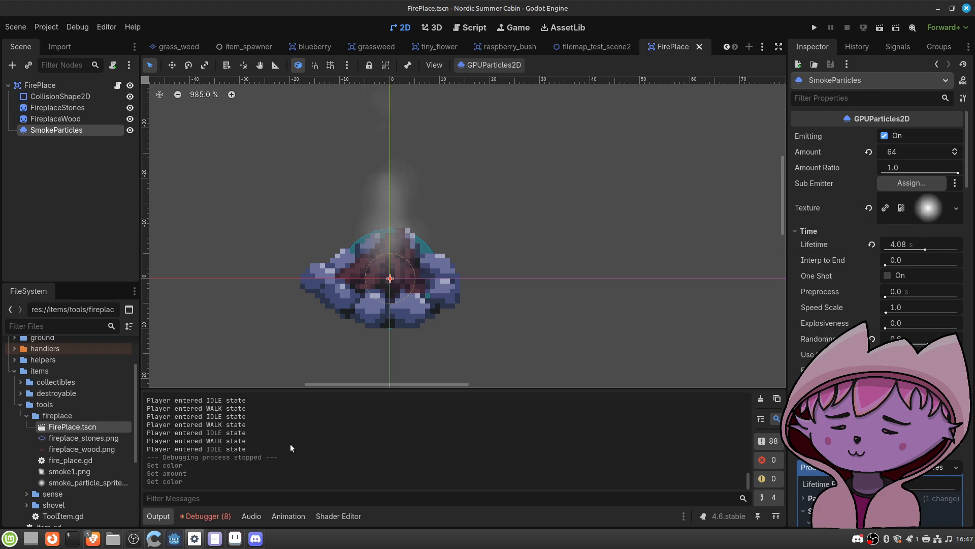
pyautogui.click(70, 472)
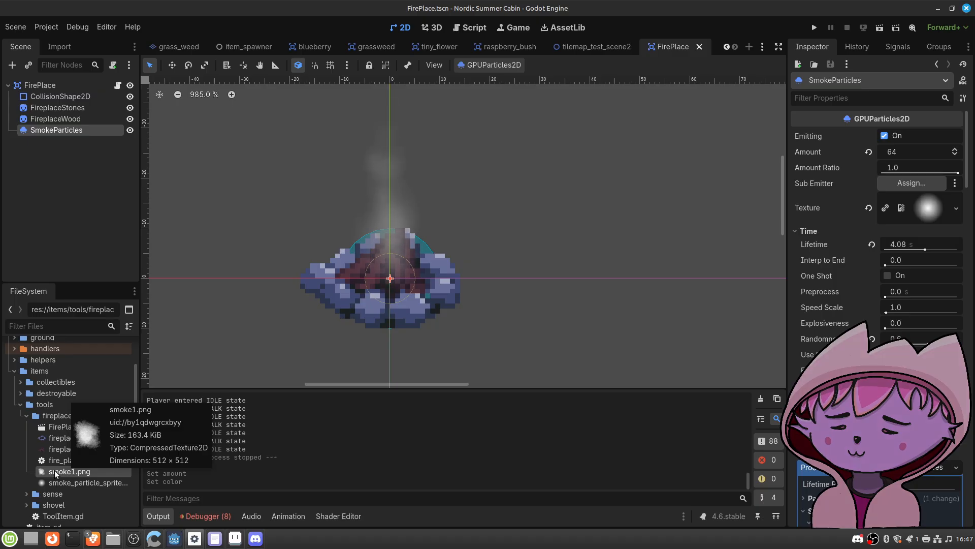
pyautogui.moveTo(63, 474); pyautogui.dragTo(929, 207)
pyautogui.scroll(-8, 499, 190)
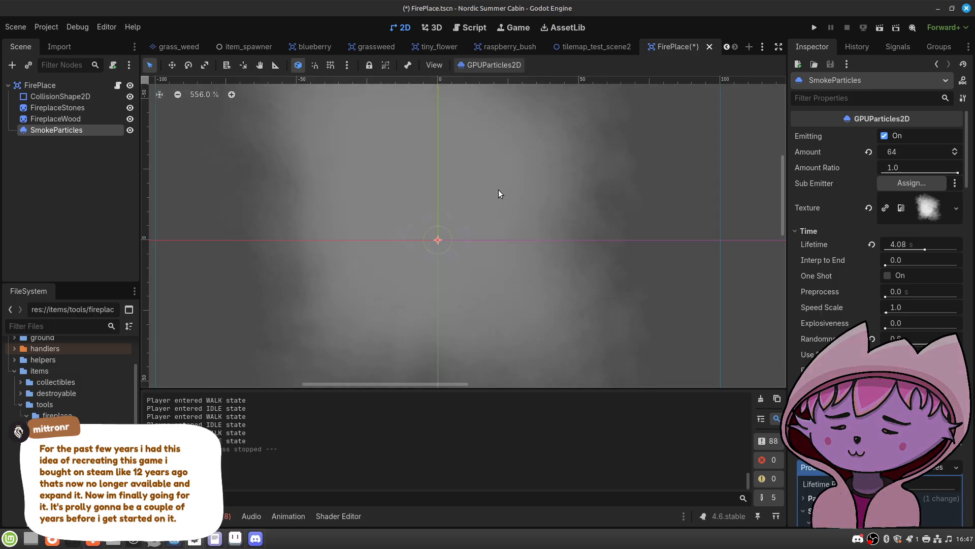
pyautogui.scroll(4, 497, 193)
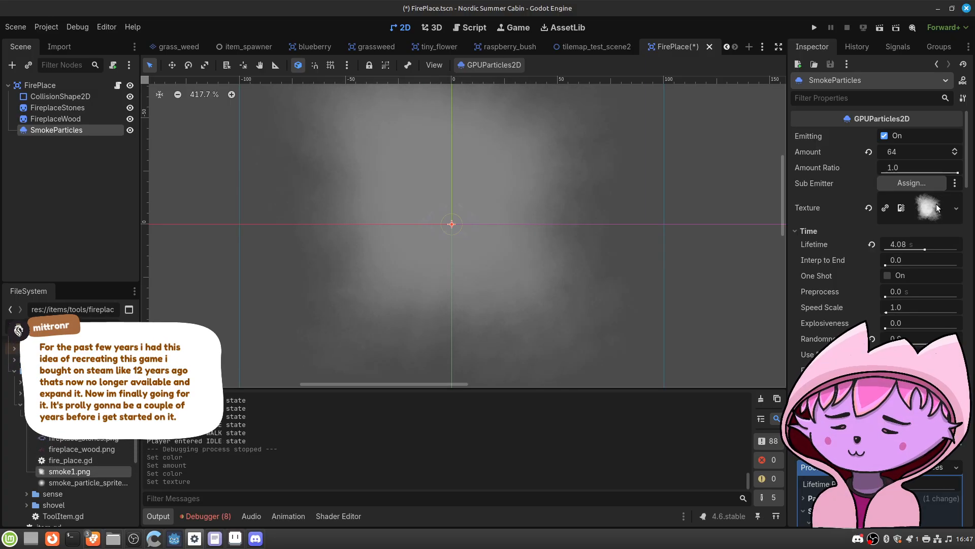
pyautogui.scroll(-10, 937, 208)
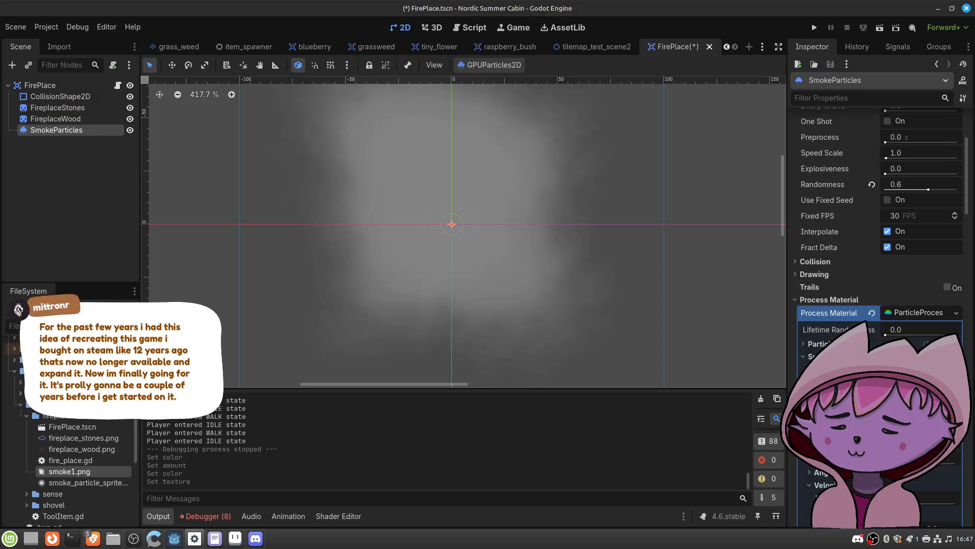
pyautogui.scroll(-3, 878, 228)
pyautogui.scroll(12, 879, 228)
pyautogui.scroll(2, 838, 379)
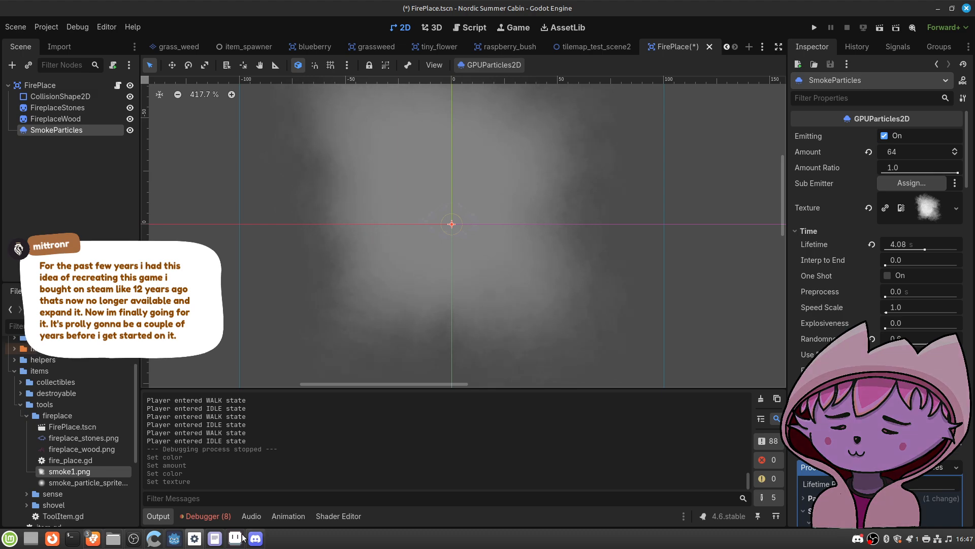
# Step: Switch to Aseprite and open smoke1.png from the fireplace folder
pyautogui.moveTo(238, 539)
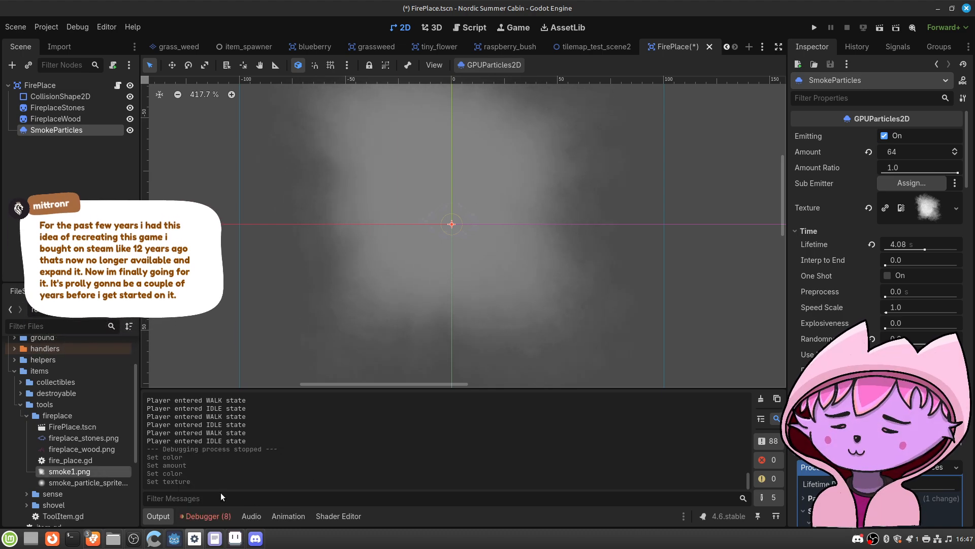
pyautogui.click(238, 540)
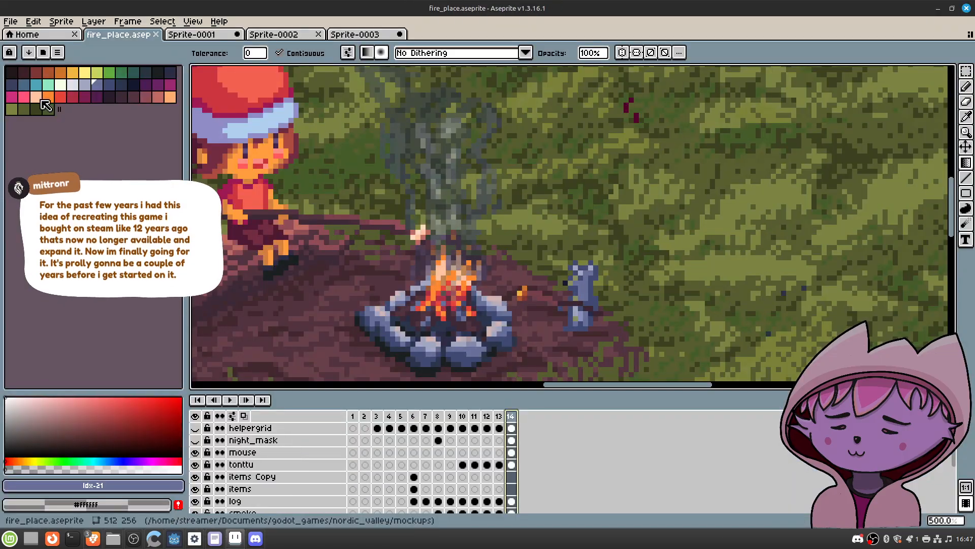
pyautogui.click(10, 21)
pyautogui.click(22, 45)
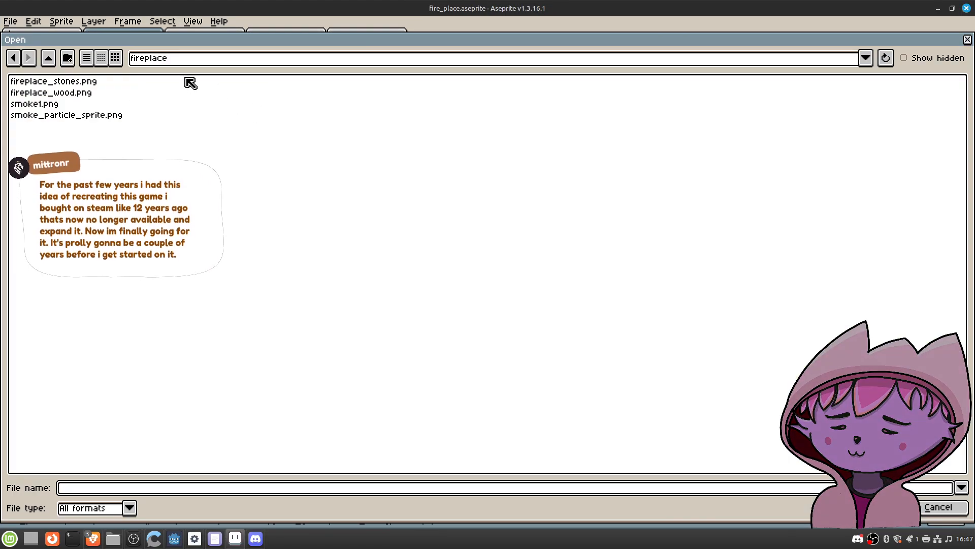
pyautogui.click(99, 116)
pyautogui.click(90, 107)
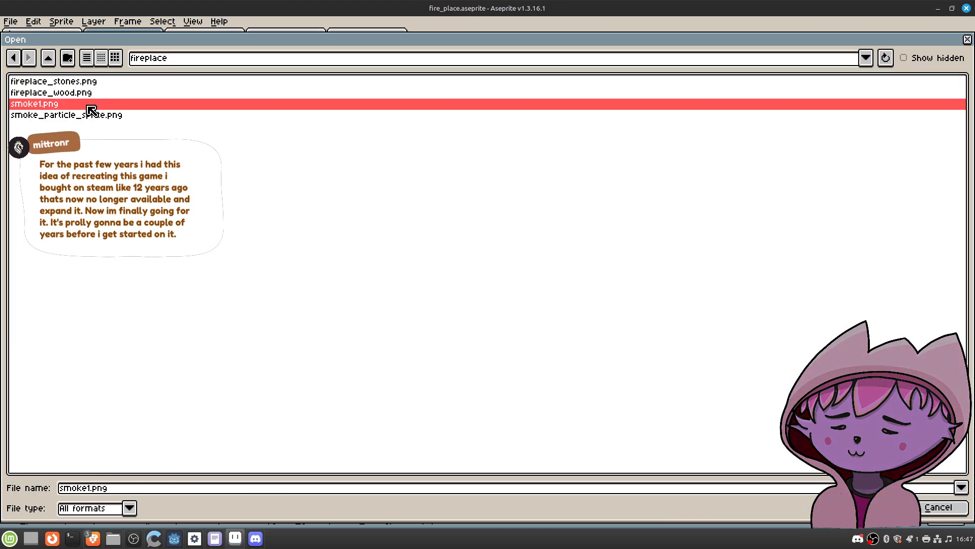
pyautogui.press('Return')
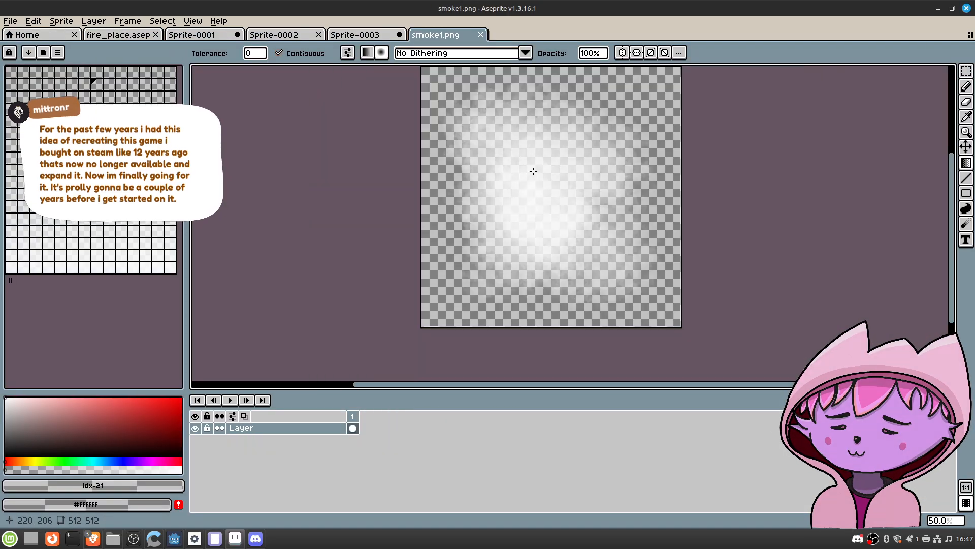
pyautogui.moveTo(573, 172); pyautogui.dragTo(509, 199, button='middle')
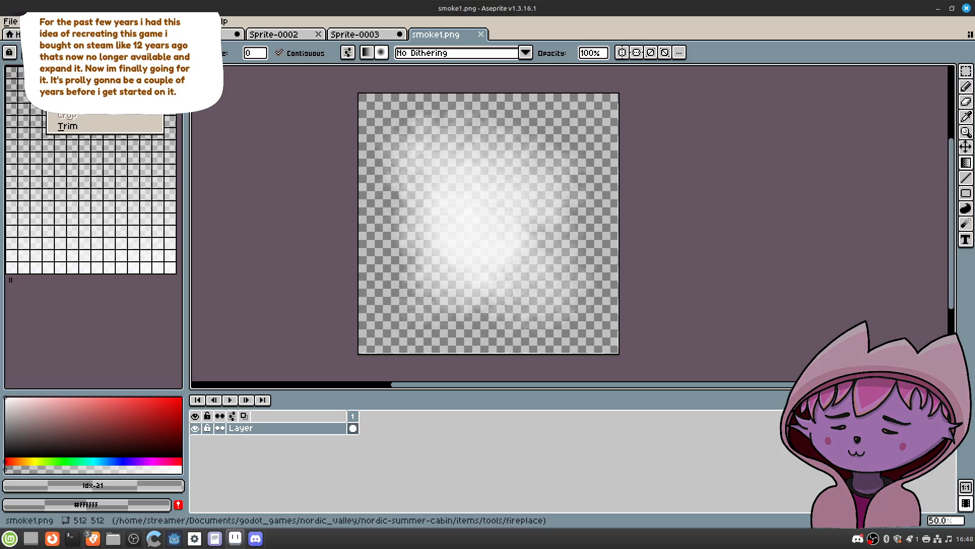
# Step: Resize the smoke1.png sprite to 64 × 64 pixels and inspect the result
pyautogui.click(77, 80)
pyautogui.write('64')
pyautogui.click(476, 349)
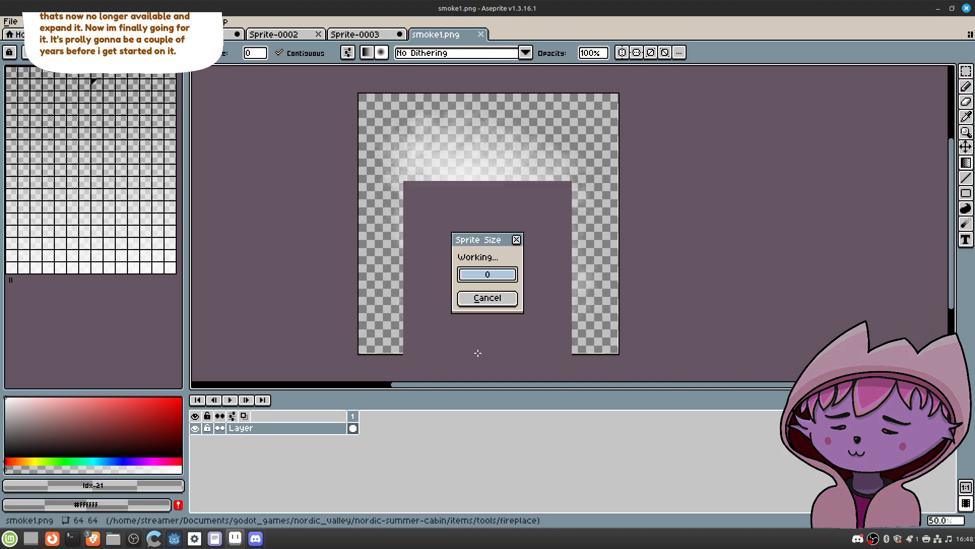
pyautogui.scroll(5, 611, 233)
pyautogui.scroll(3, 498, 246)
pyautogui.scroll(-4, 498, 246)
pyautogui.scroll(2, 499, 246)
pyautogui.scroll(-1, 500, 246)
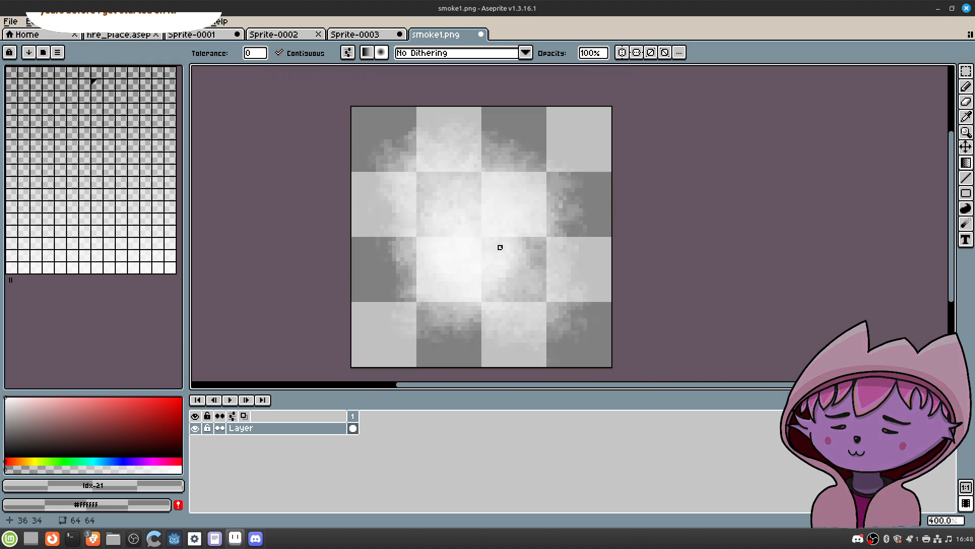
# Step: Save the resized sprite as smoke1_downscaled.png in the fireplace folder
pyautogui.click(11, 21)
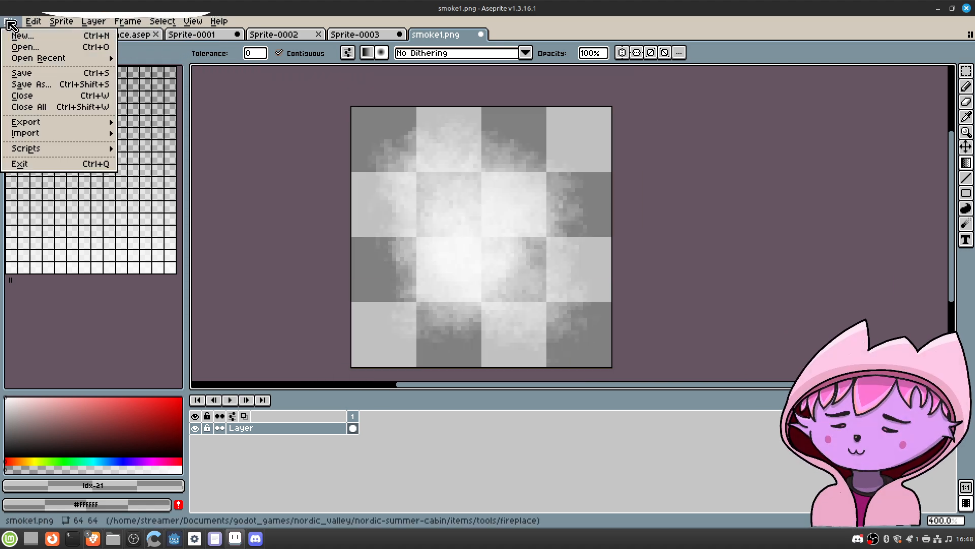
pyautogui.click(49, 85)
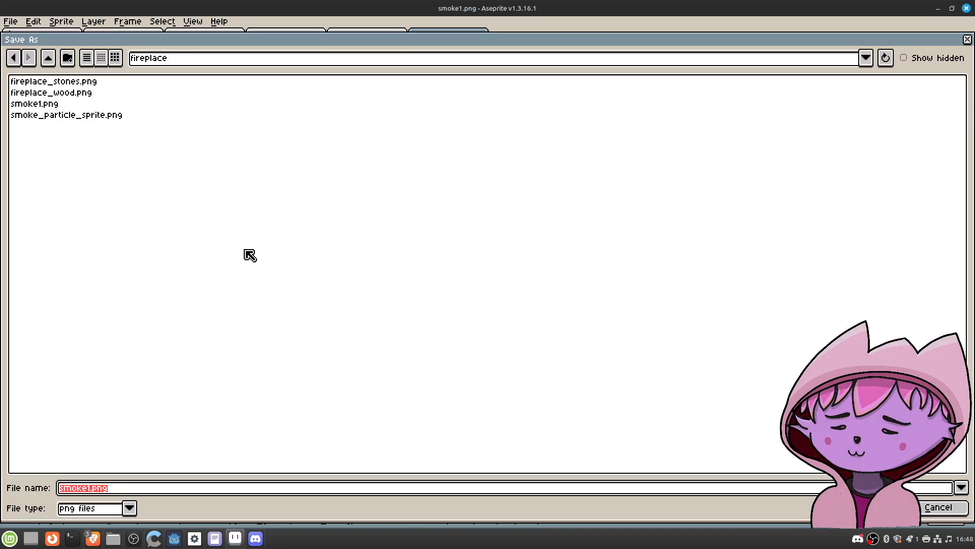
pyautogui.press('End')
pyautogui.write('_down')
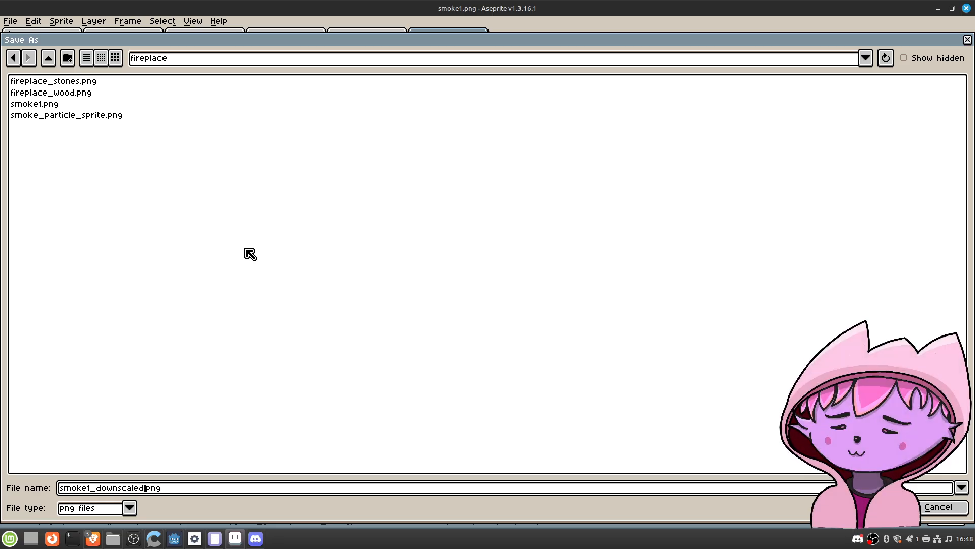
pyautogui.press('Return')
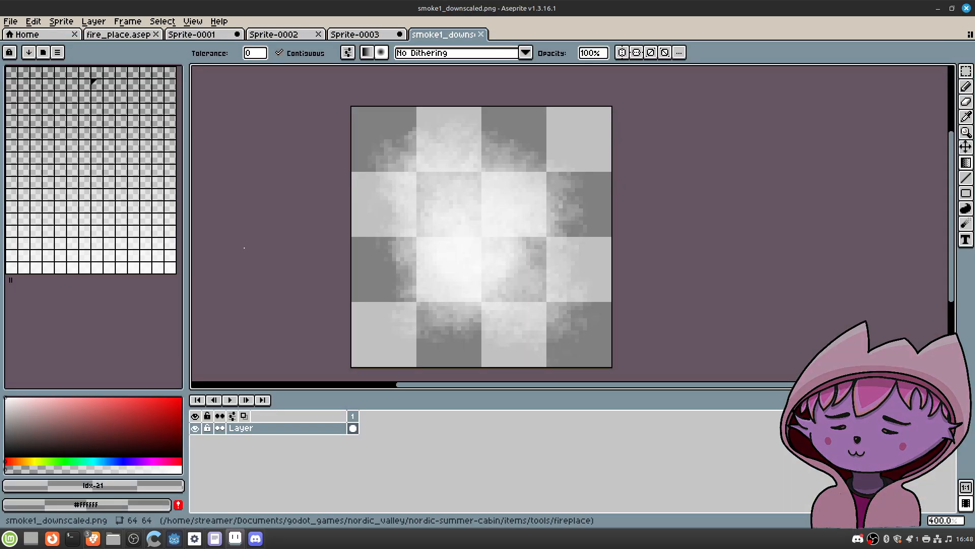
# Step: Switch to Godot, assign smoke1_downscaled.png as the Texture of the SmokeParticles node, and save the FirePlace scene
pyautogui.click(237, 538)
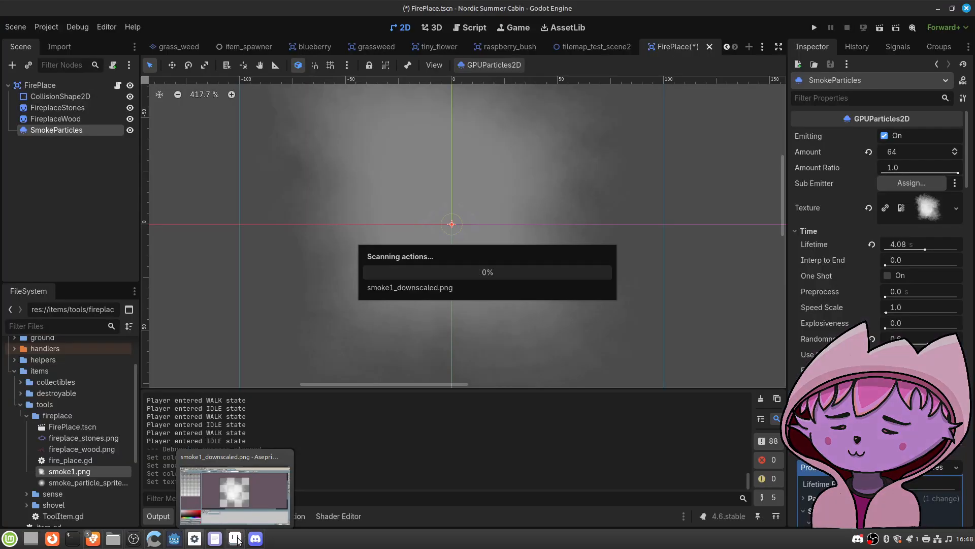
pyautogui.moveTo(115, 480); pyautogui.dragTo(933, 208)
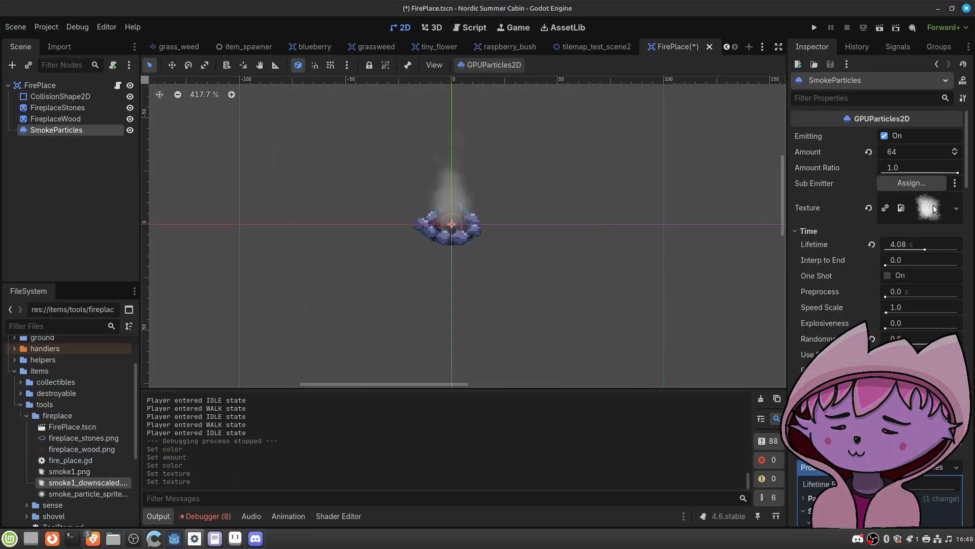
pyautogui.scroll(5, 477, 193)
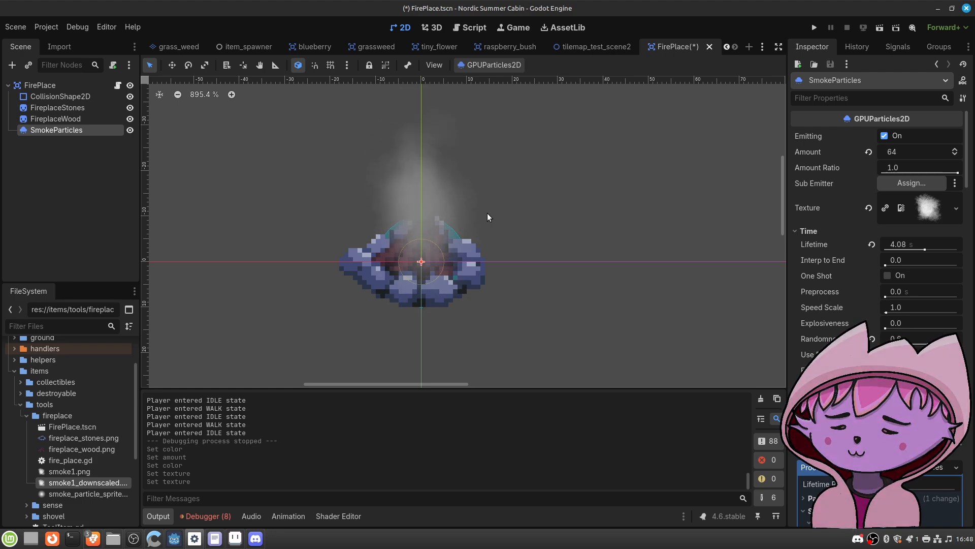
pyautogui.hotkey('ctrl', 's')
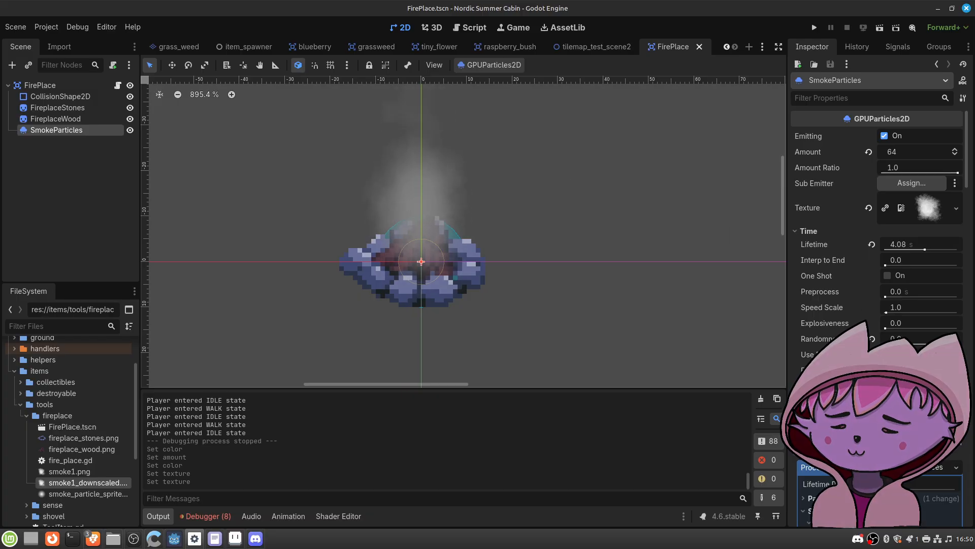
# Step: Try darkening the Color of the SmokeParticles process material to 6b6b6b86
pyautogui.scroll(-10, 877, 228)
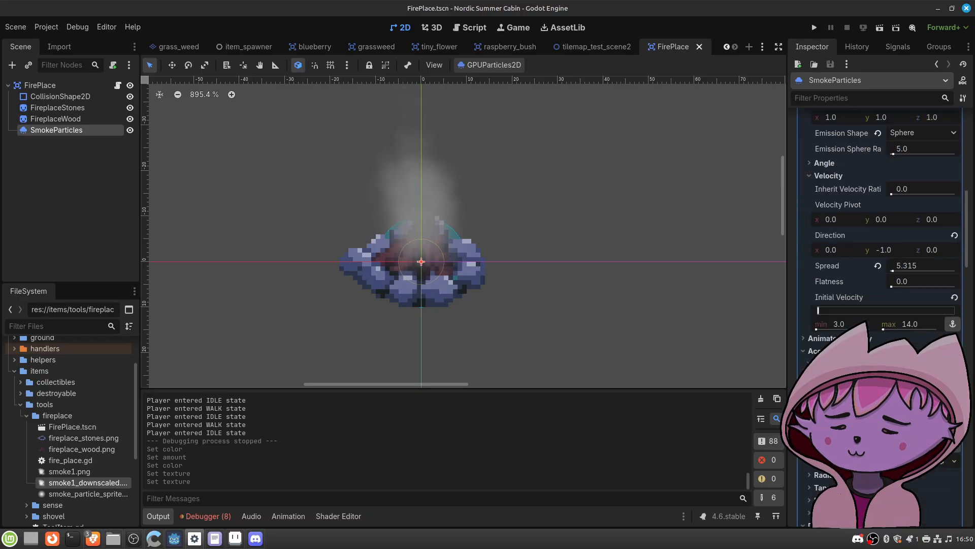
pyautogui.scroll(-4, 864, 330)
pyautogui.scroll(3, 864, 330)
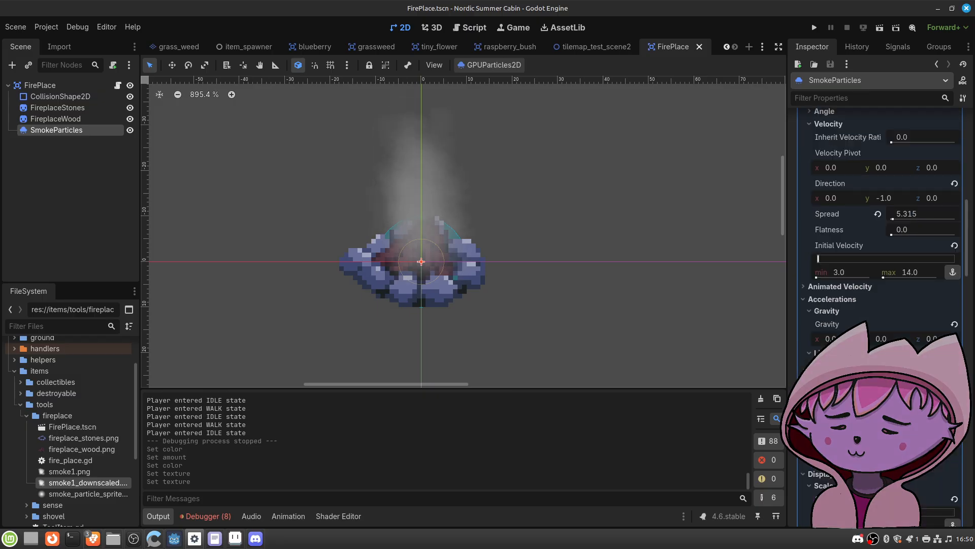
pyautogui.scroll(10, 877, 229)
pyautogui.scroll(-6, 877, 228)
pyautogui.scroll(-8, 877, 229)
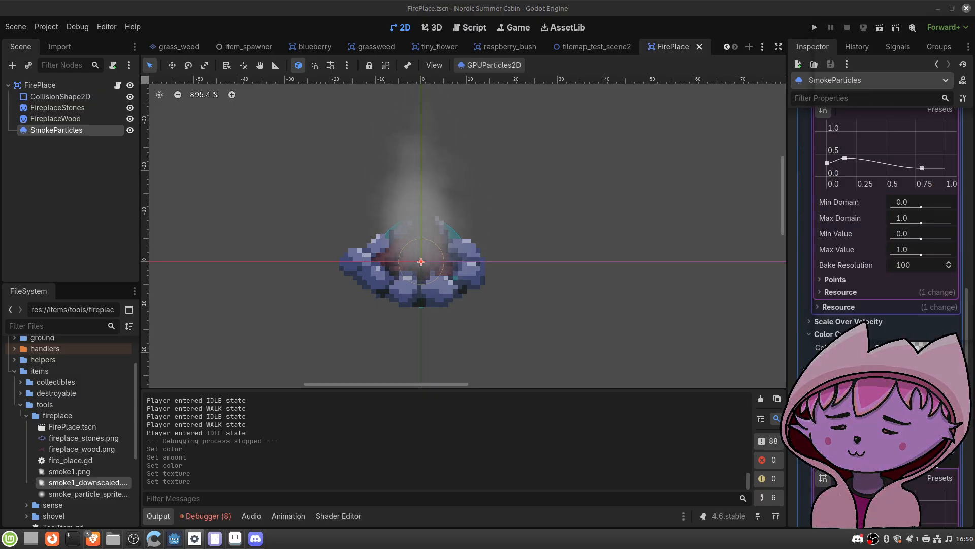
pyautogui.click(915, 347)
pyautogui.moveTo(965, 61)
pyautogui.mouseDown()
pyautogui.moveTo(962, 48)
pyautogui.moveTo(961, 113)
pyautogui.moveTo(961, 102)
pyautogui.mouseUp()
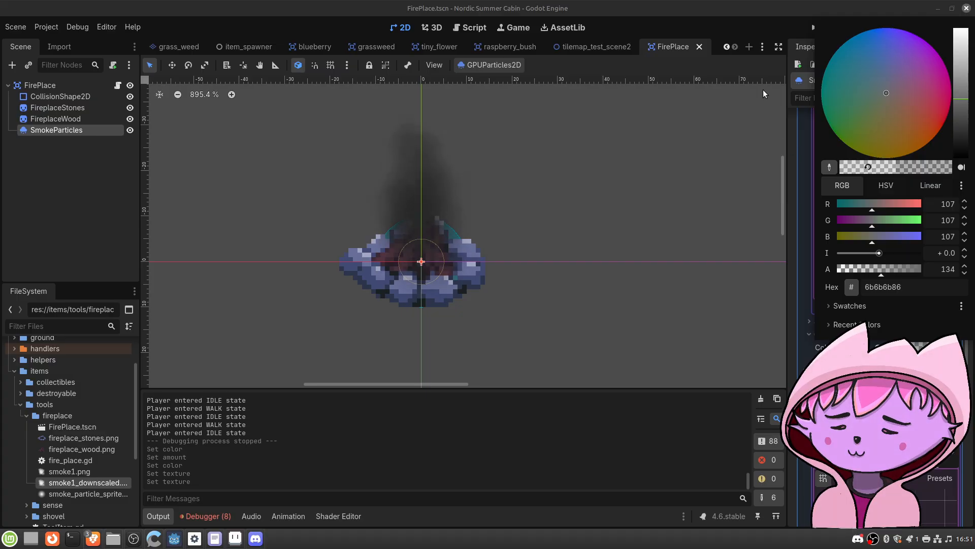
pyautogui.click(750, 7)
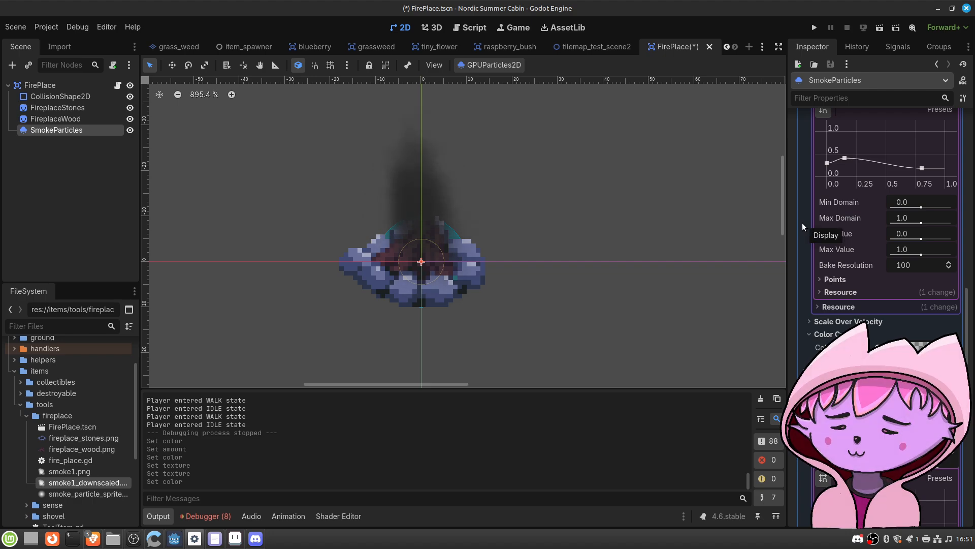
# Step: Adjust the brightness and alpha of the SmokeParticles process material's Color until it is a6a6a69d
pyautogui.click(920, 348)
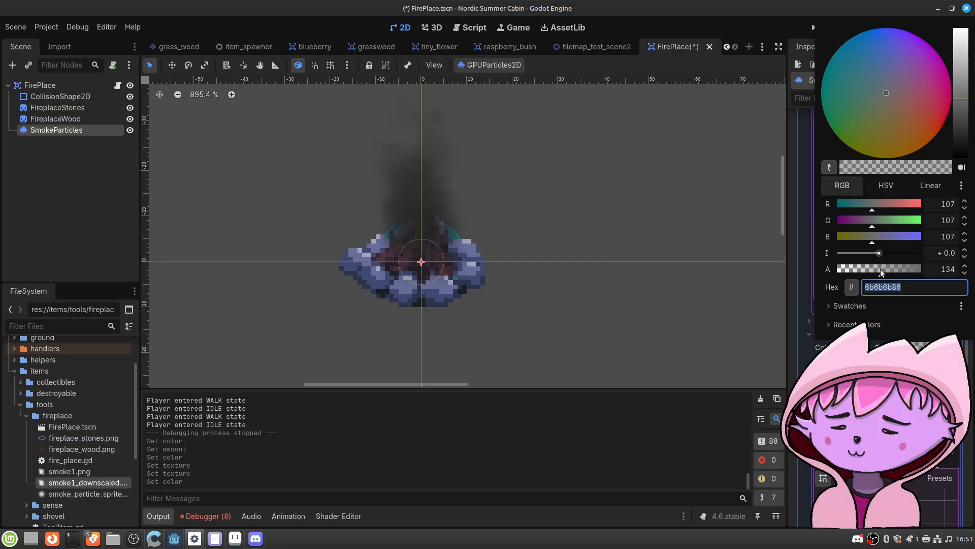
pyautogui.moveTo(880, 269)
pyautogui.mouseDown()
pyautogui.moveTo(918, 277)
pyautogui.moveTo(838, 274)
pyautogui.moveTo(895, 280)
pyautogui.mouseUp()
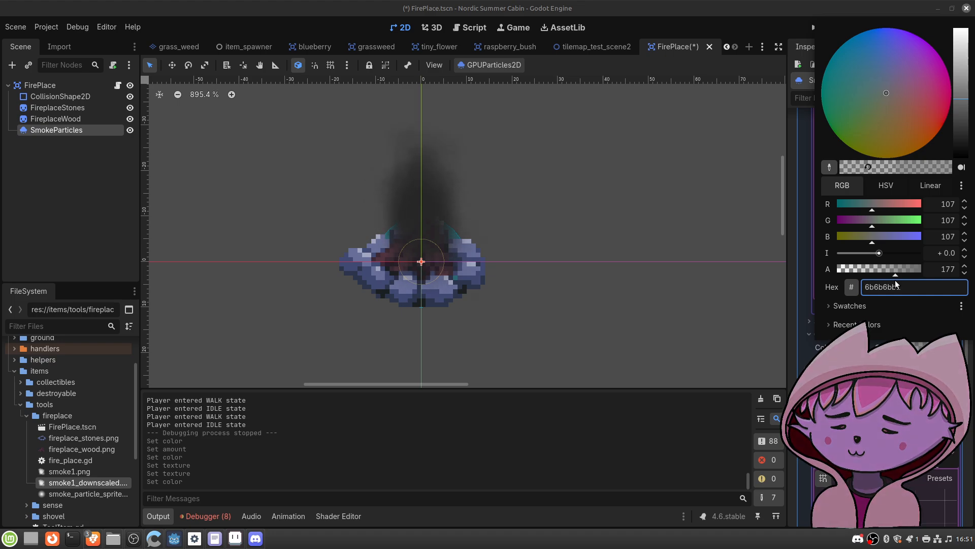
pyautogui.moveTo(895, 280); pyautogui.dragTo(893, 284)
pyautogui.moveTo(961, 101); pyautogui.dragTo(967, 75)
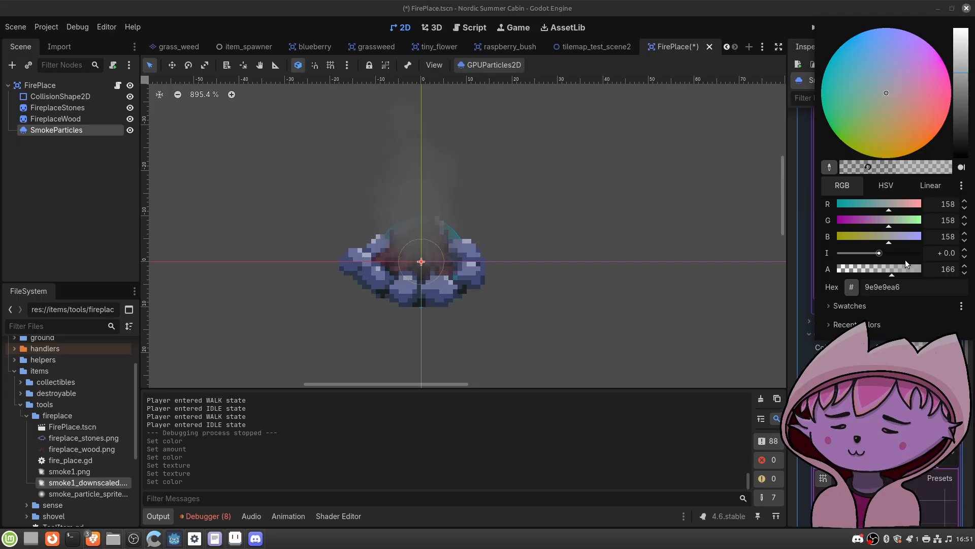
pyautogui.moveTo(889, 272)
pyautogui.mouseDown()
pyautogui.moveTo(879, 272)
pyautogui.moveTo(910, 275)
pyautogui.moveTo(901, 273)
pyautogui.mouseUp()
pyautogui.moveTo(962, 68)
pyautogui.mouseDown()
pyautogui.moveTo(963, 60)
pyautogui.moveTo(965, 68)
pyautogui.mouseUp()
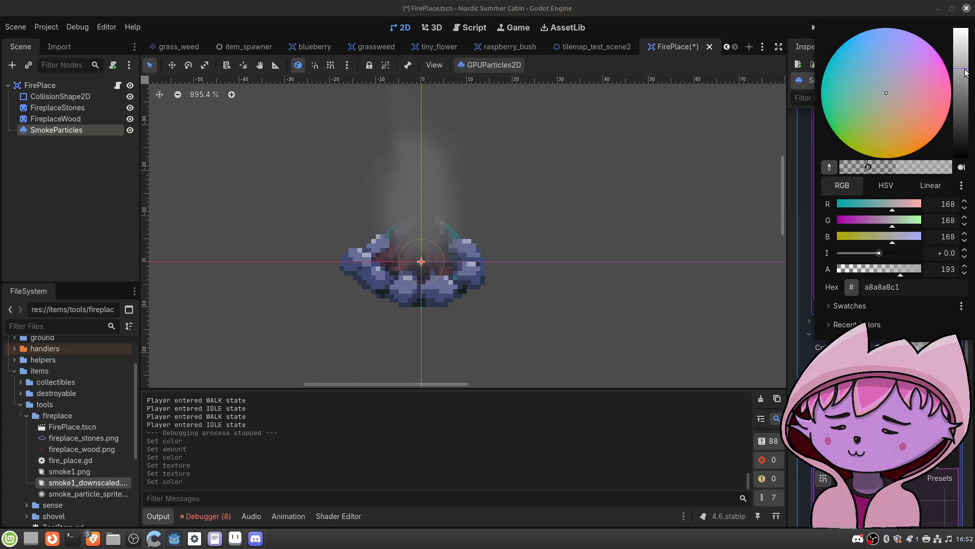
pyautogui.moveTo(965, 73); pyautogui.dragTo(971, 96)
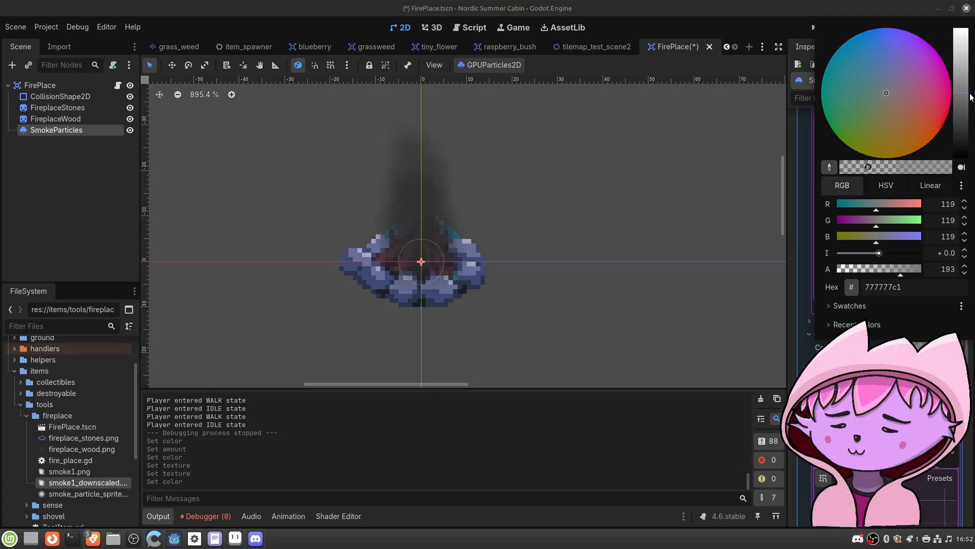
pyautogui.moveTo(901, 273); pyautogui.dragTo(840, 270)
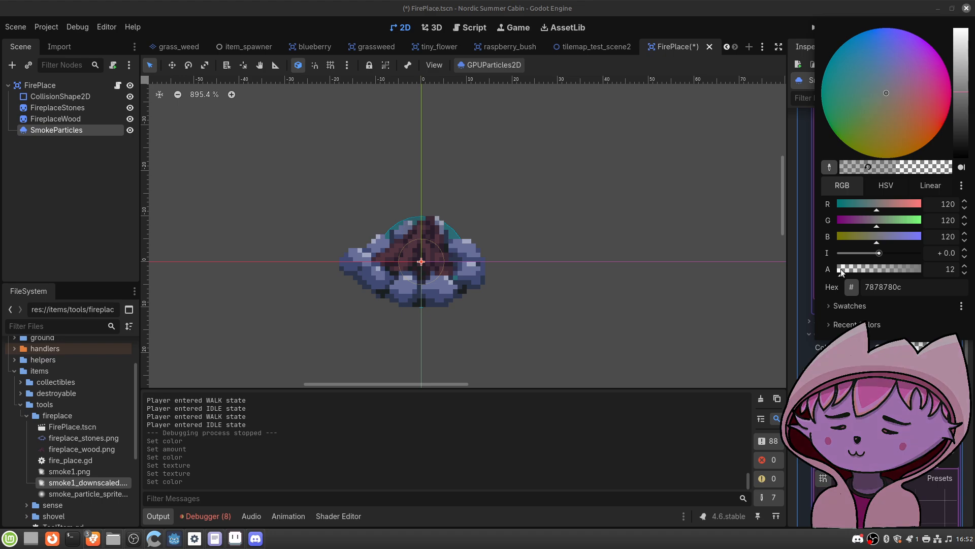
pyautogui.moveTo(840, 269); pyautogui.dragTo(889, 285)
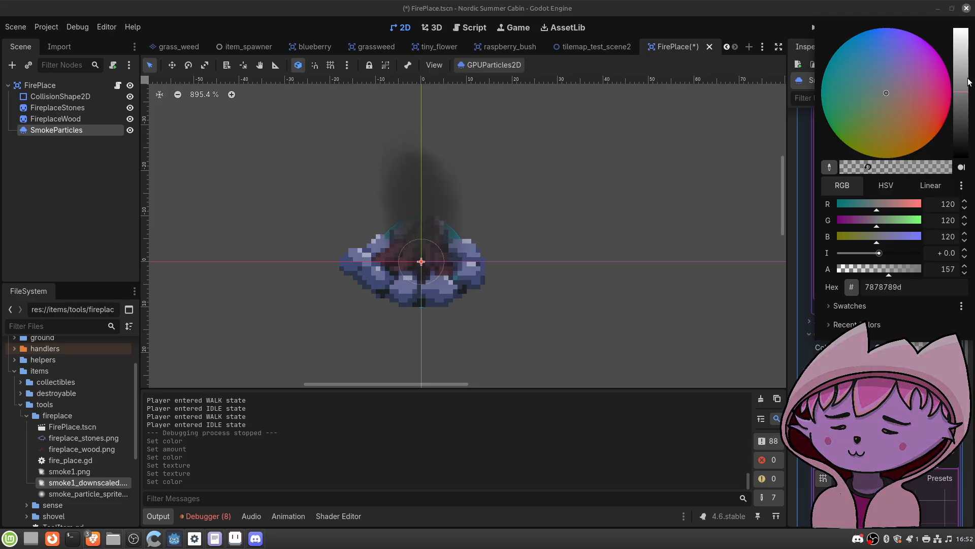
pyautogui.moveTo(961, 93); pyautogui.dragTo(964, 71)
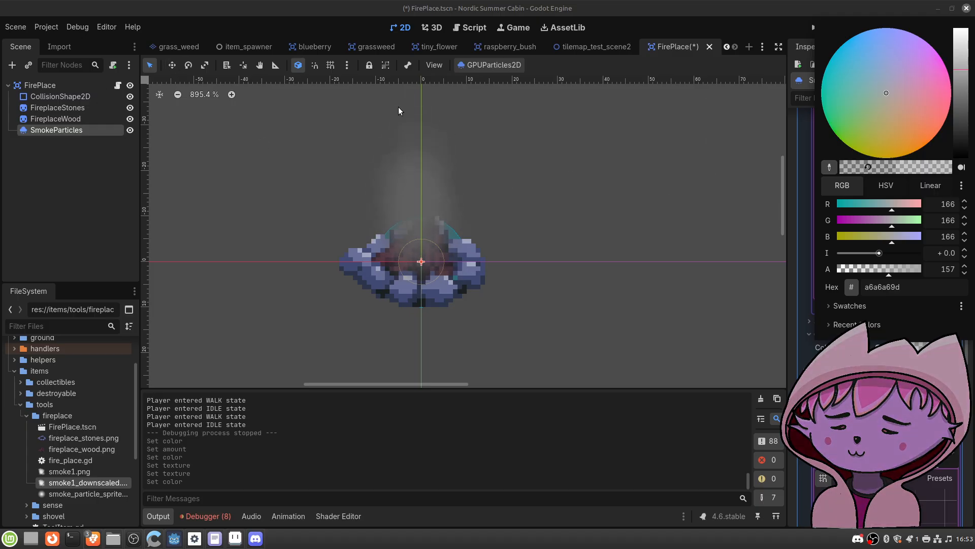
# Step: Move the SmokeParticles node up slightly to (0, -2) and save the FirePlace scene
pyautogui.click(172, 65)
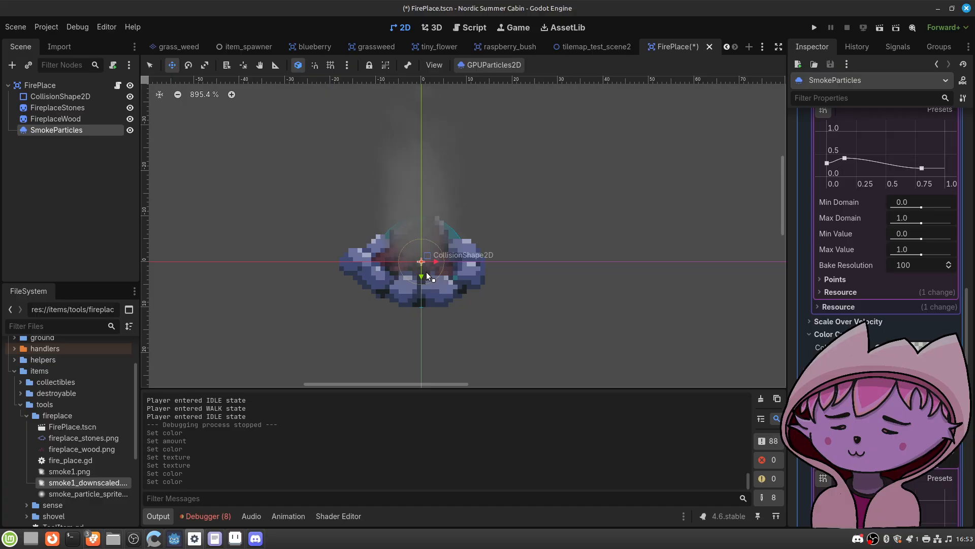
pyautogui.moveTo(423, 277); pyautogui.dragTo(425, 270)
pyautogui.scroll(-5, 526, 237)
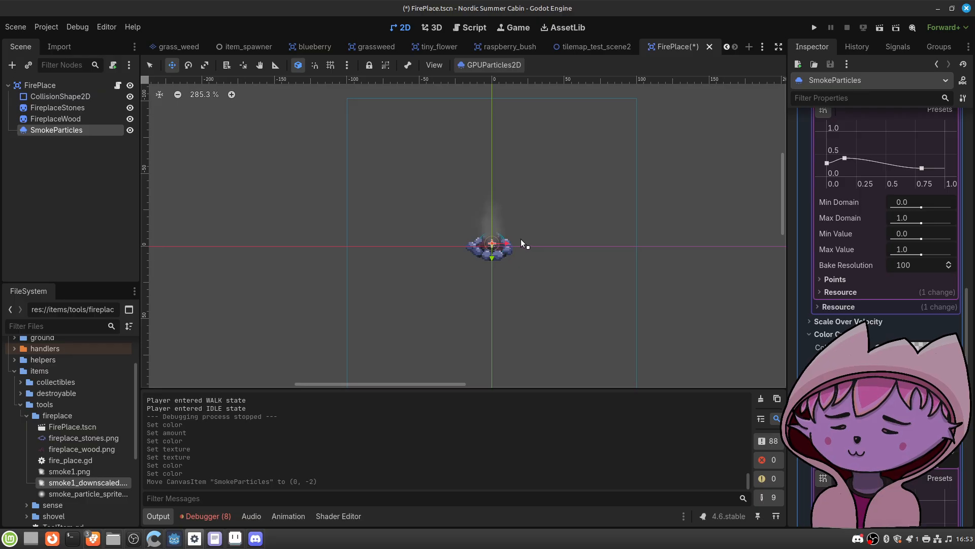
pyautogui.scroll(5, 513, 244)
pyautogui.hotkey('ctrl', 's')
# Step: Switch to the tilemap_test_scene2 scene and examine the fireplace smoke against the ground
pyautogui.click(588, 48)
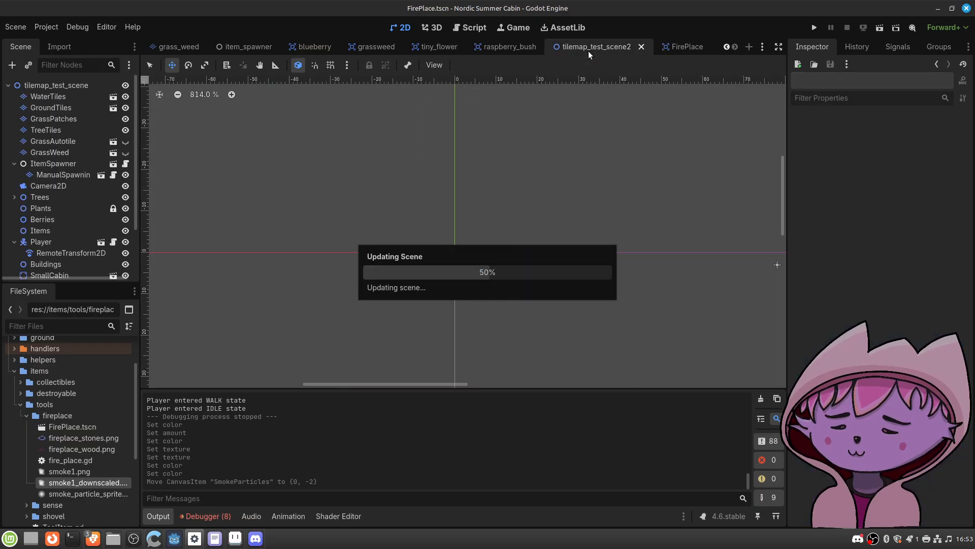
pyautogui.scroll(-4, 505, 224)
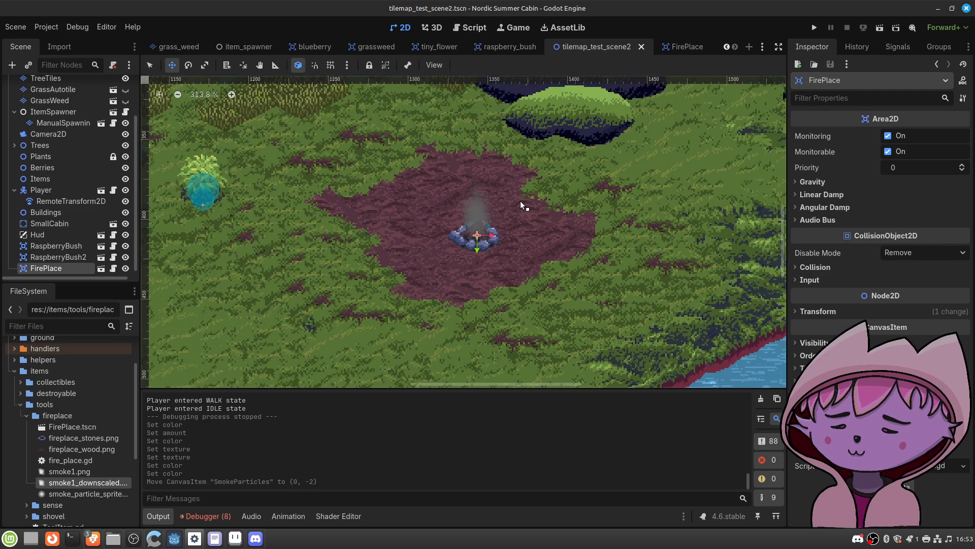
pyautogui.scroll(3, 502, 206)
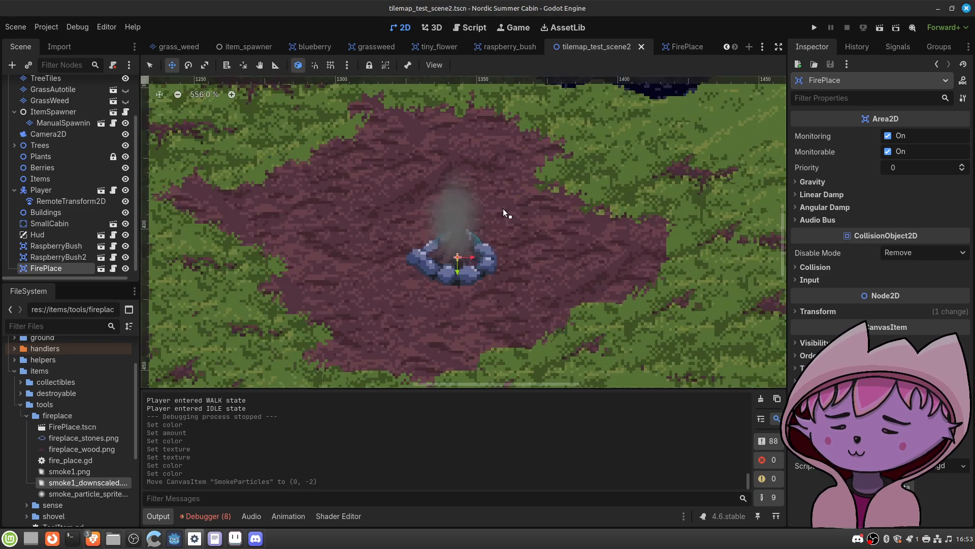
# Step: Return to the FirePlace scene and lighten the SmokeParticles process material's Color to cacaca9d
pyautogui.click(680, 50)
pyautogui.click(919, 347)
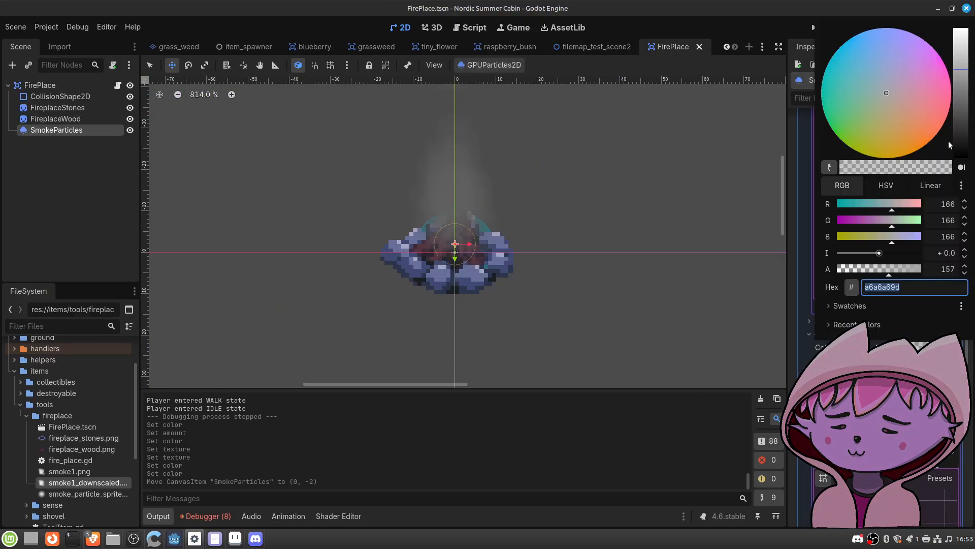
pyautogui.moveTo(962, 70); pyautogui.dragTo(961, 52)
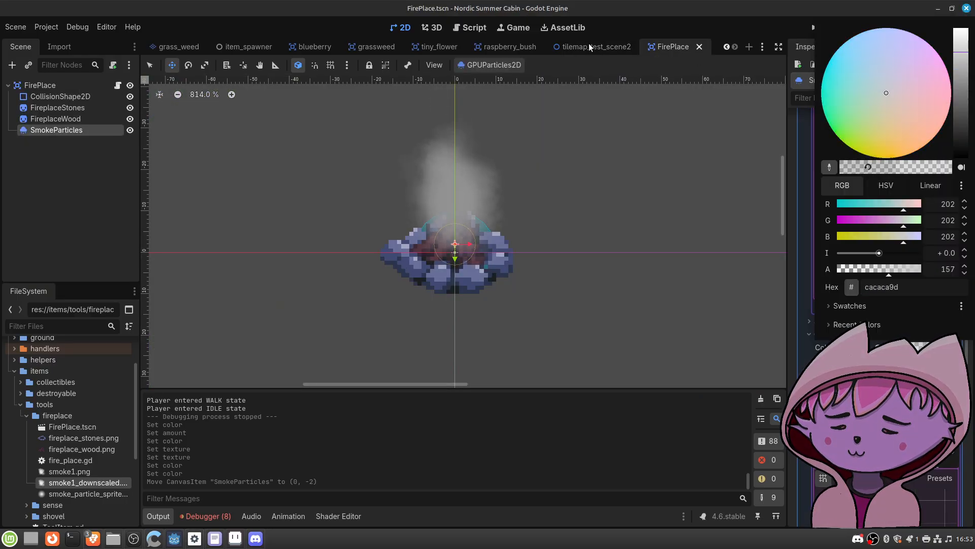
# Step: Check the lightened smoke in tilemap_test_scene2, both from afar and close to the fireplace
pyautogui.click(590, 44)
pyautogui.scroll(-5, 526, 241)
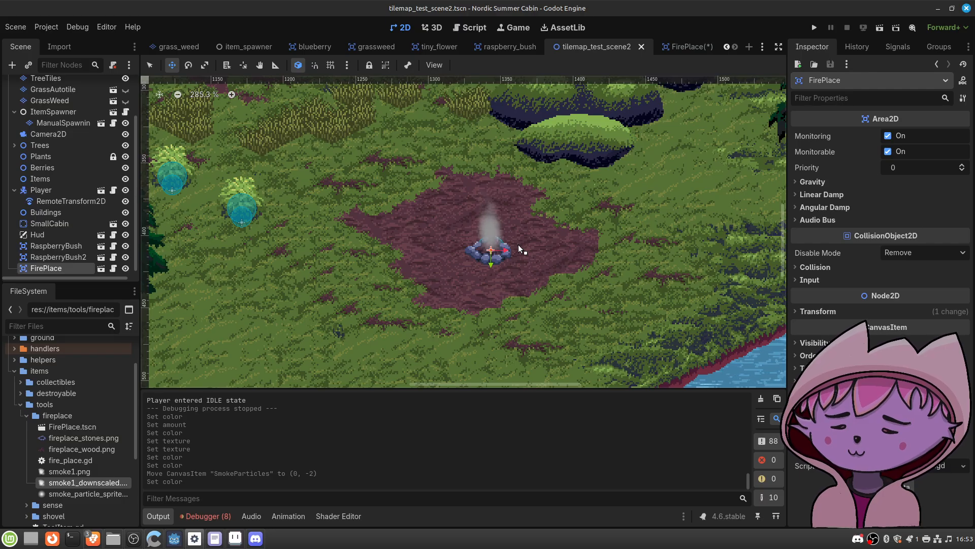
pyautogui.scroll(-4, 518, 244)
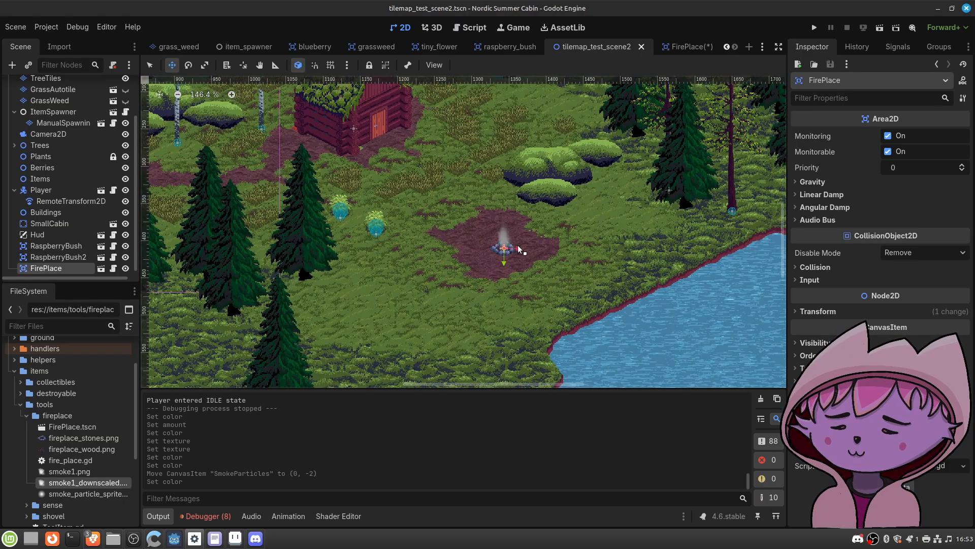
pyautogui.scroll(11, 518, 246)
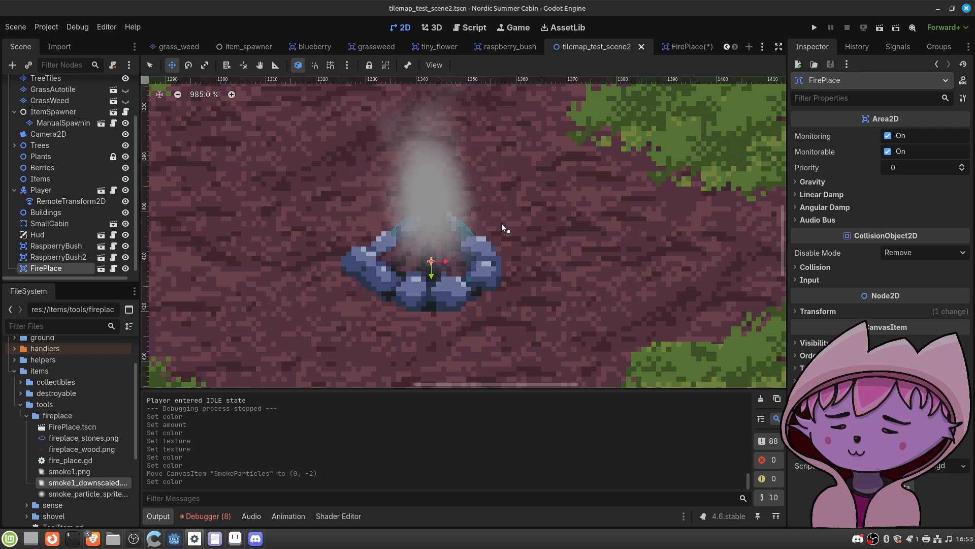
pyautogui.scroll(-5, 502, 223)
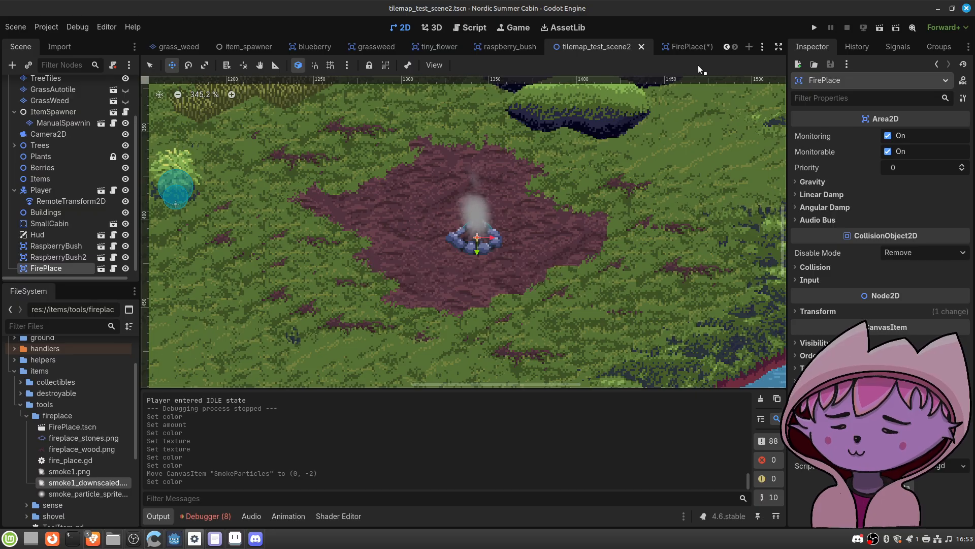
# Step: Run the tilemap_test_scene2 scene and walk the character along the path, past the cabin, toward the fireplace clearing
pyautogui.click(883, 28)
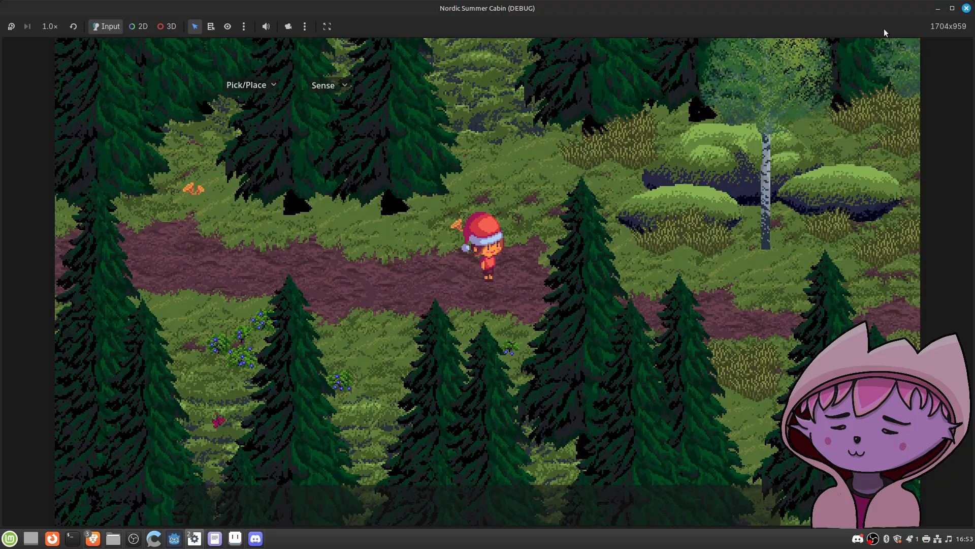
pyautogui.press('d')
pyautogui.press('w')
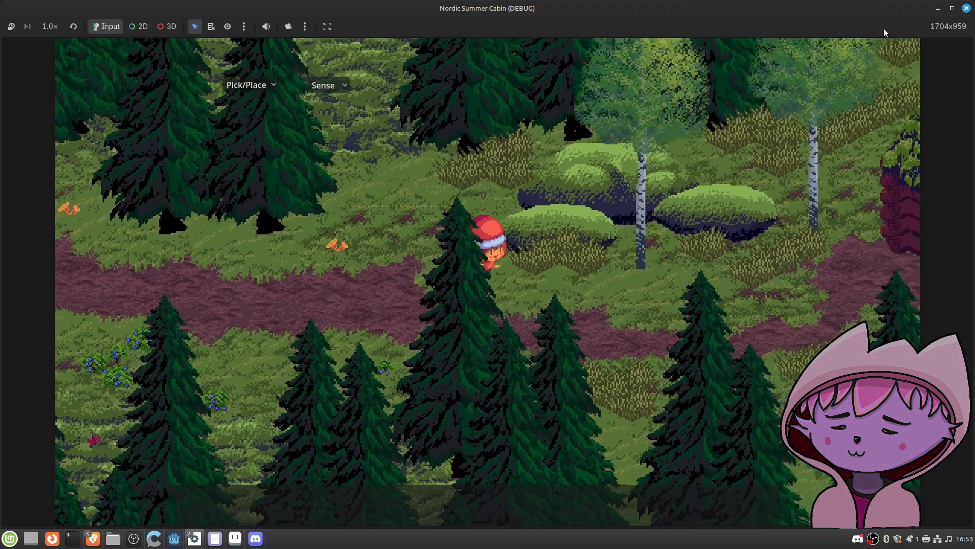
pyautogui.press('s')
pyautogui.press('d')
pyautogui.press('s')
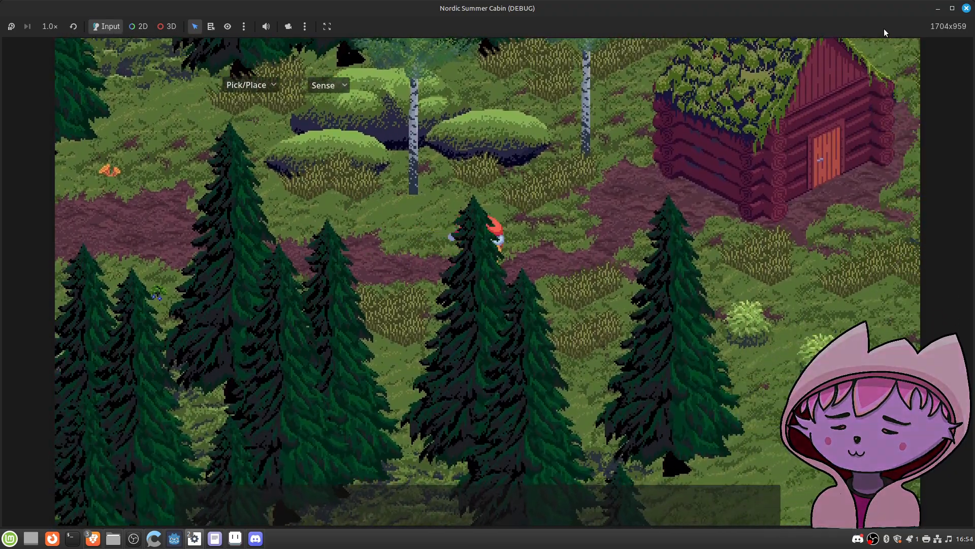
pyautogui.press('w')
pyautogui.press('d')
pyautogui.press('s')
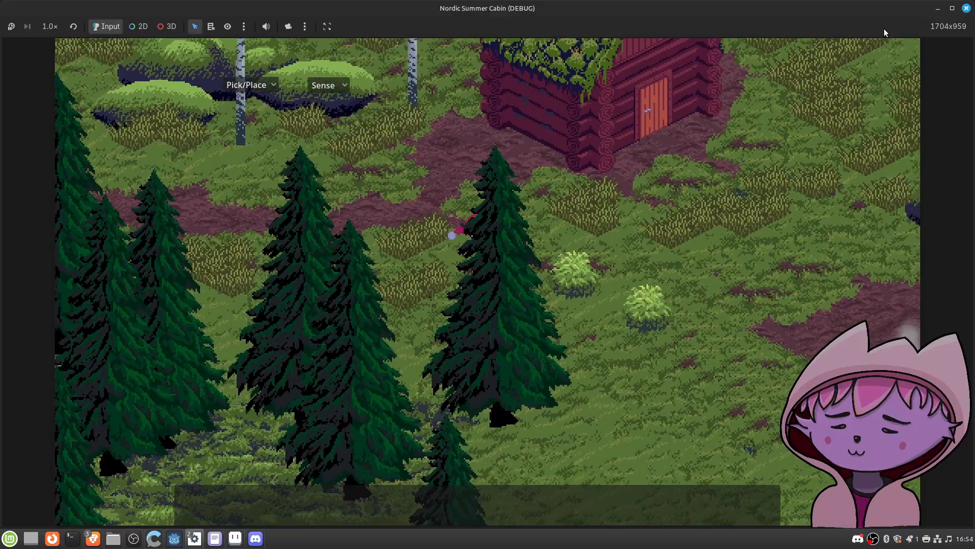
pyautogui.press('d')
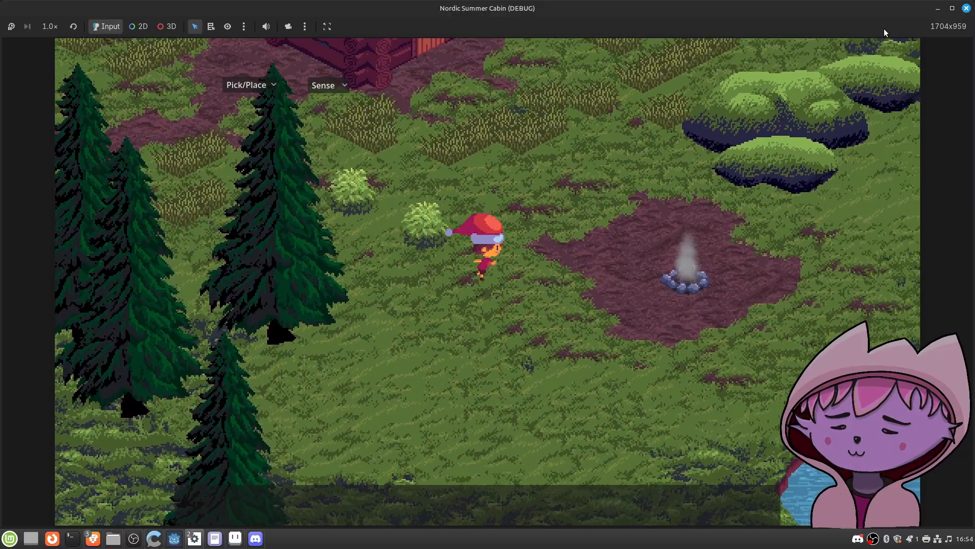
# Step: Examine the lightened smoke in the running game from beside the fireplace clearing and stop the game
pyautogui.press('w')
pyautogui.press('d')
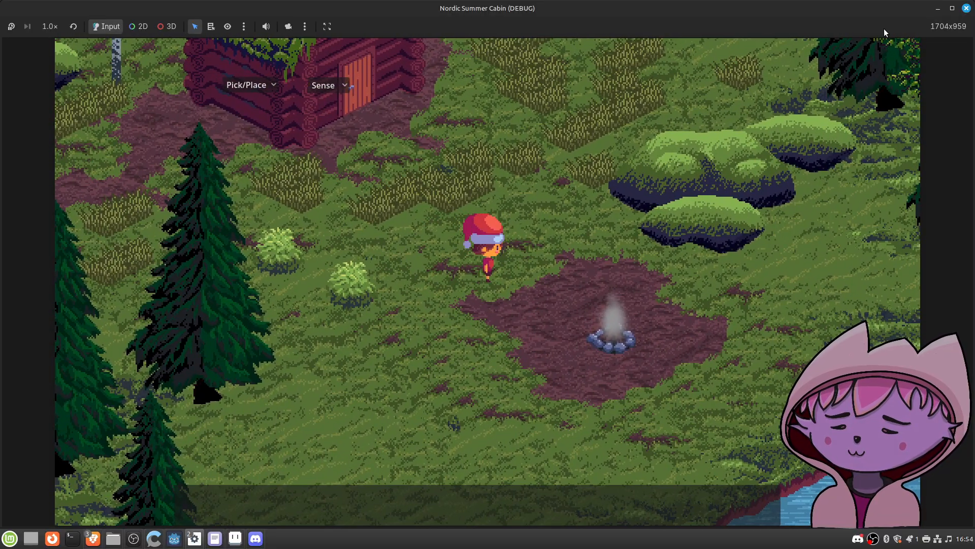
pyautogui.press('s')
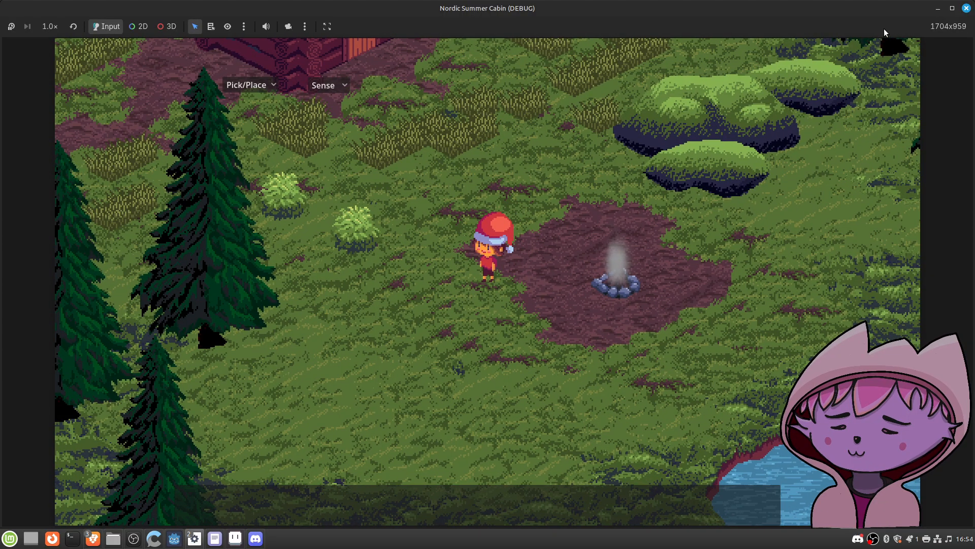
pyautogui.press('d')
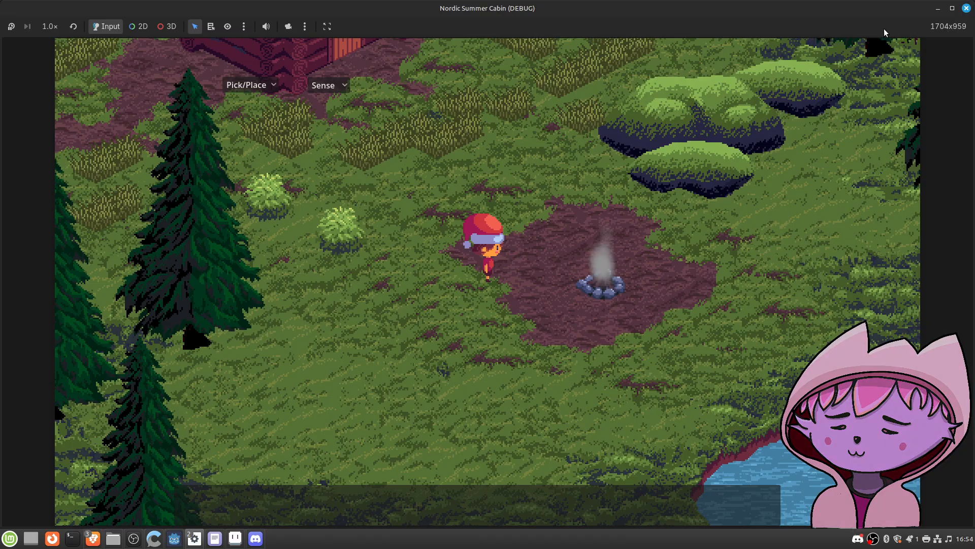
pyautogui.press('F8')
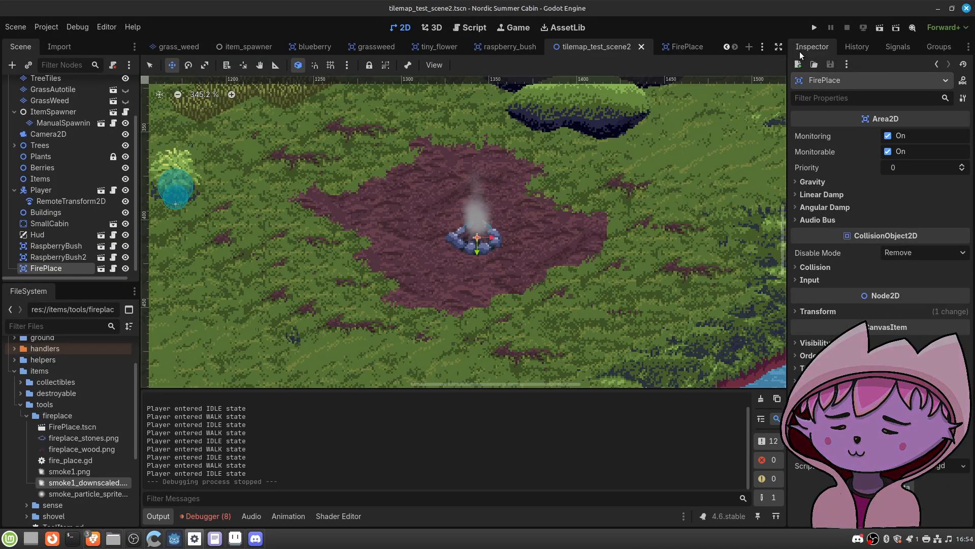
# Step: Return to the FirePlace scene and inspect the Color Curves and Hue Variation settings of the SmokeParticles process material
pyautogui.click(691, 46)
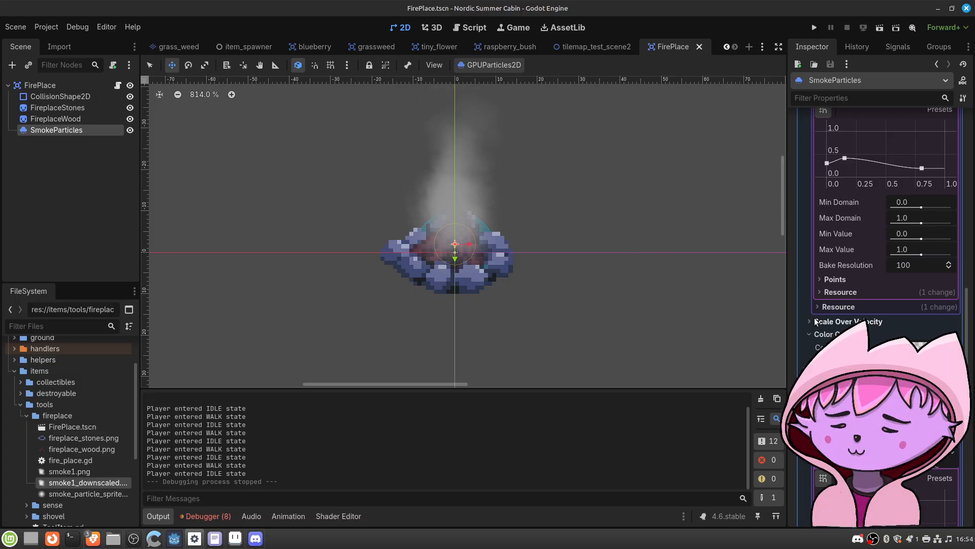
pyautogui.scroll(-4, 809, 317)
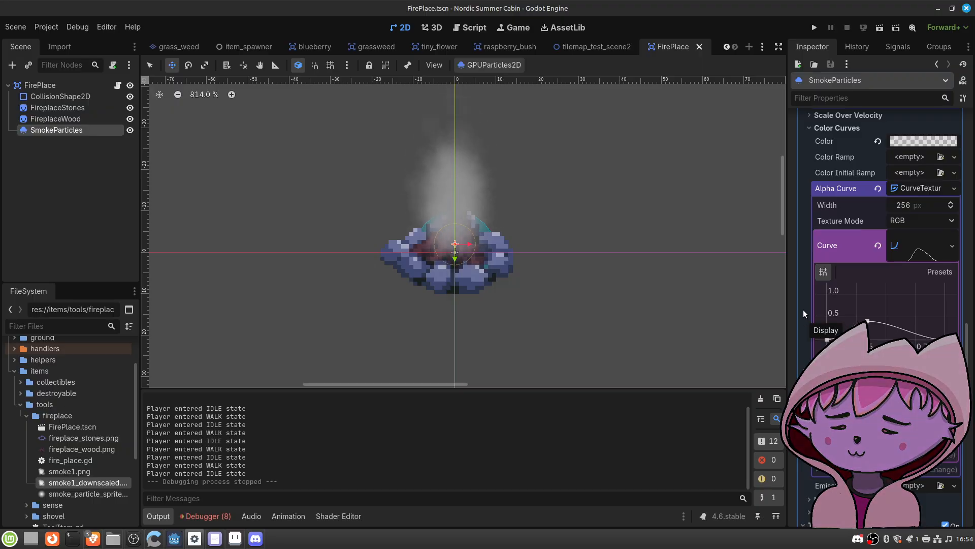
pyautogui.scroll(-3, 803, 309)
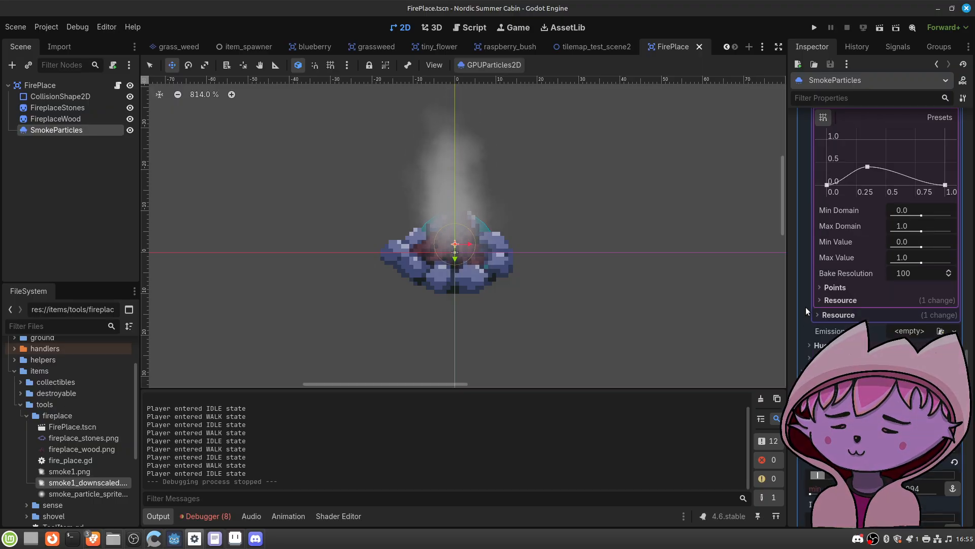
pyautogui.click(809, 346)
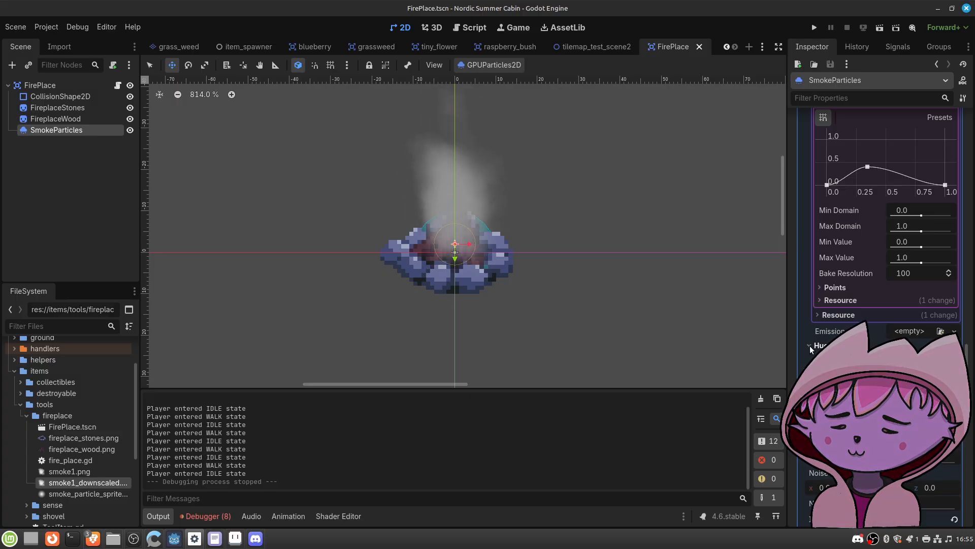
pyautogui.click(809, 345)
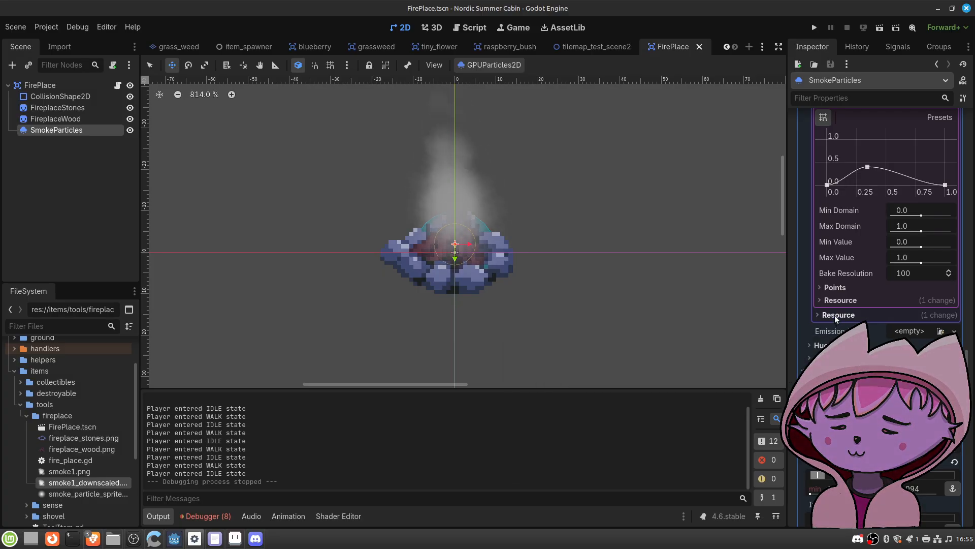
# Step: Review the smoke material's color, Scale, Accelerations and Initial Velocity settings for a way to vary the particles
pyautogui.scroll(3, 820, 264)
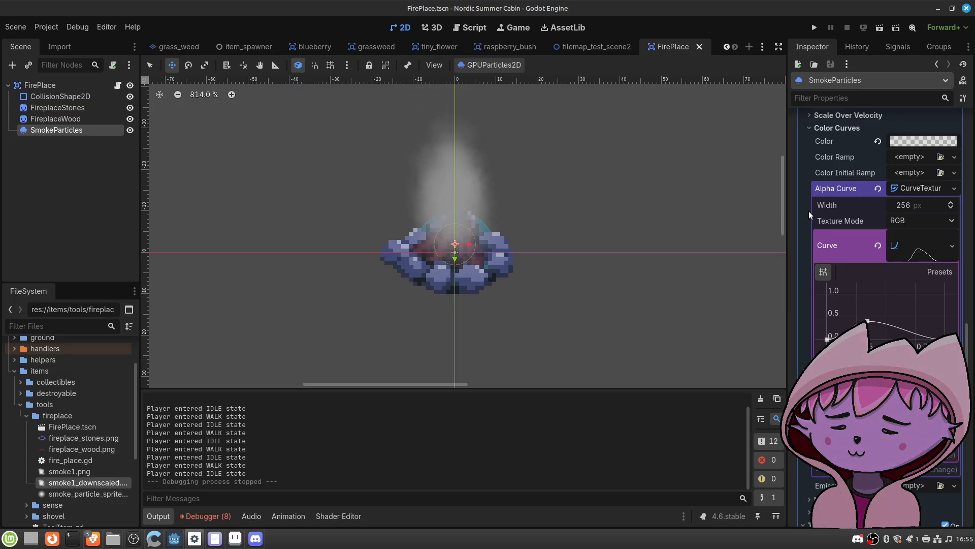
pyautogui.scroll(1, 808, 211)
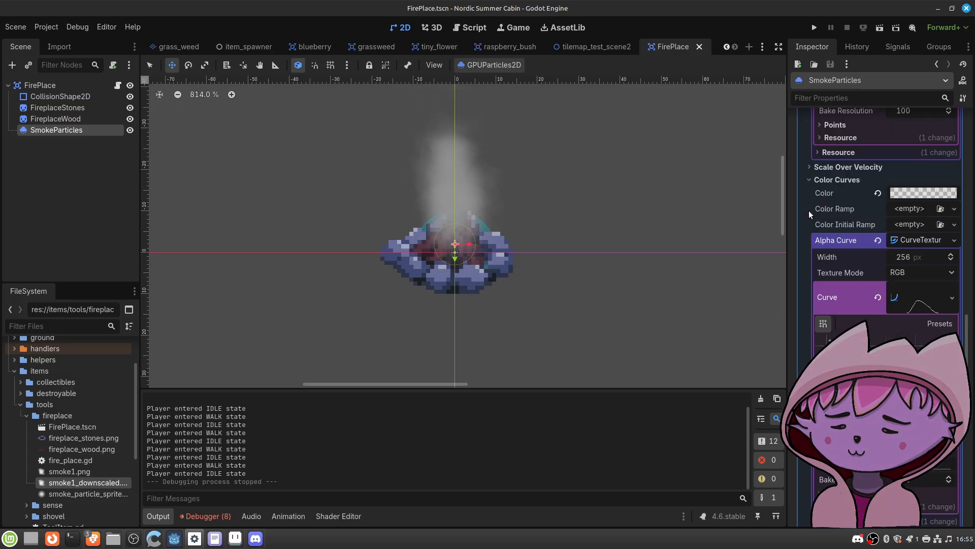
pyautogui.scroll(3, 809, 210)
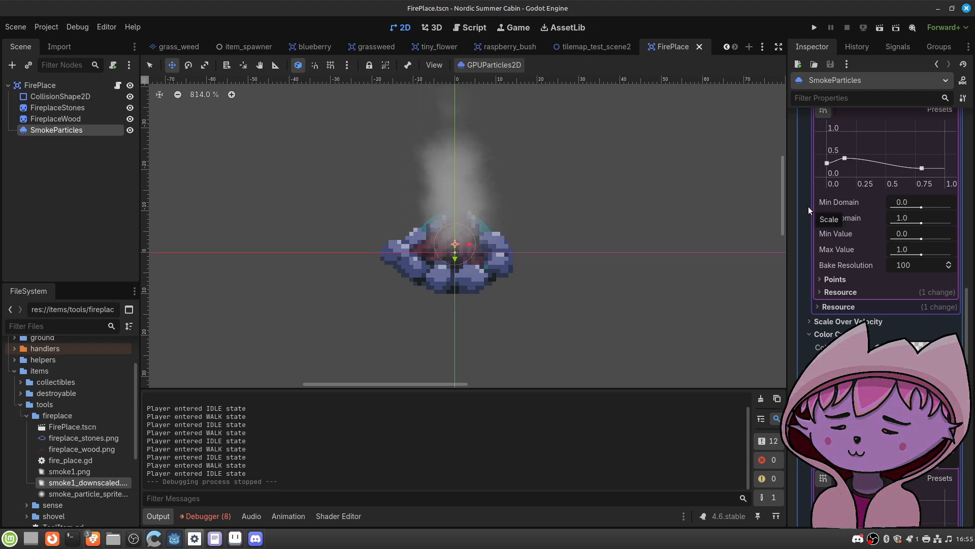
pyautogui.scroll(3, 808, 207)
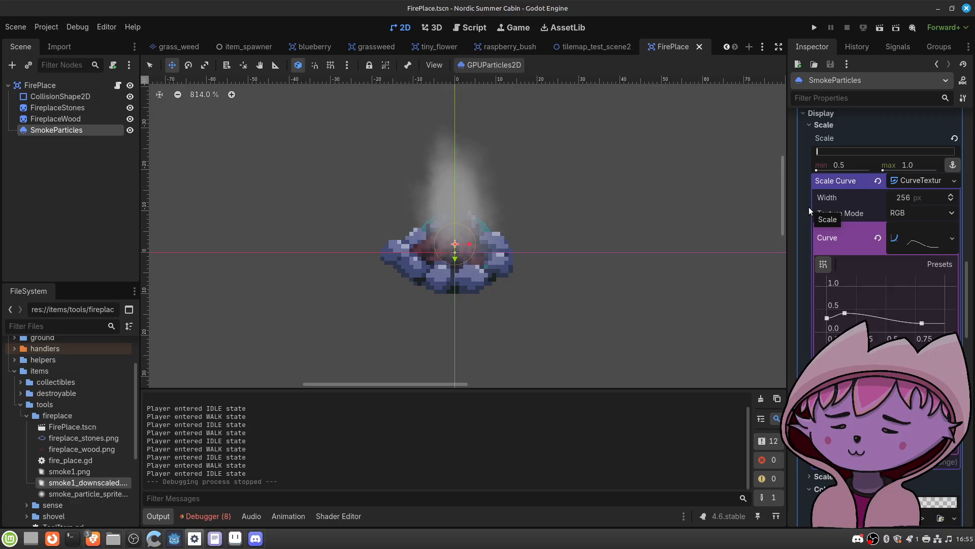
pyautogui.scroll(2, 813, 206)
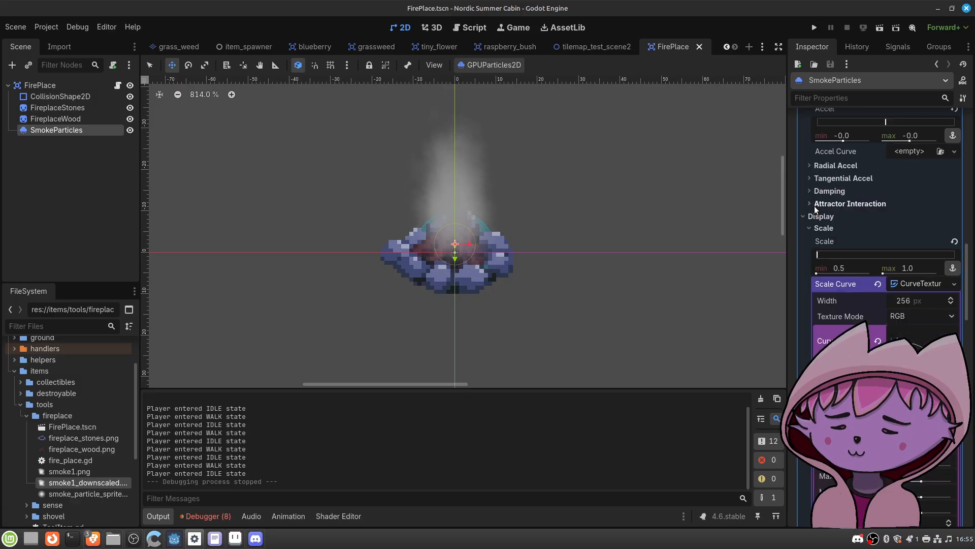
pyautogui.scroll(2, 815, 205)
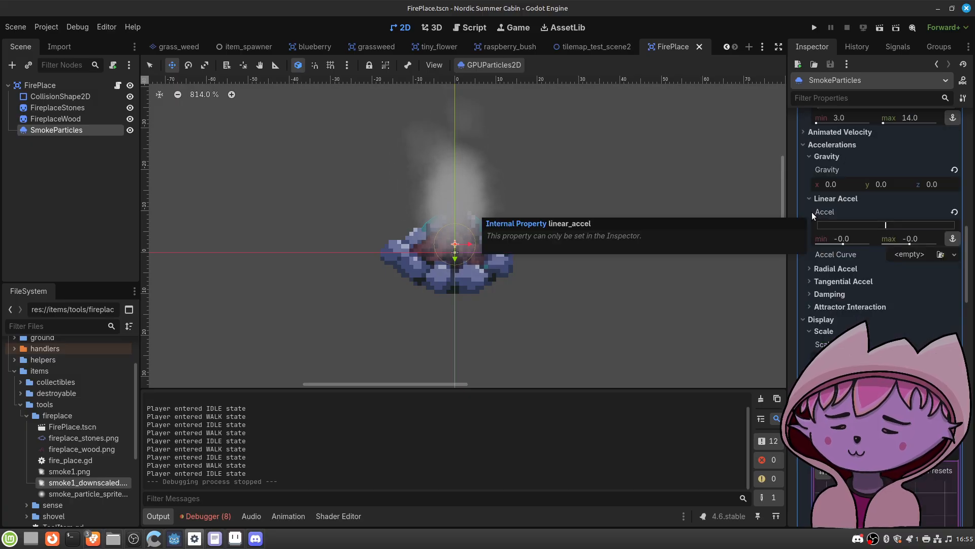
pyautogui.scroll(2, 813, 213)
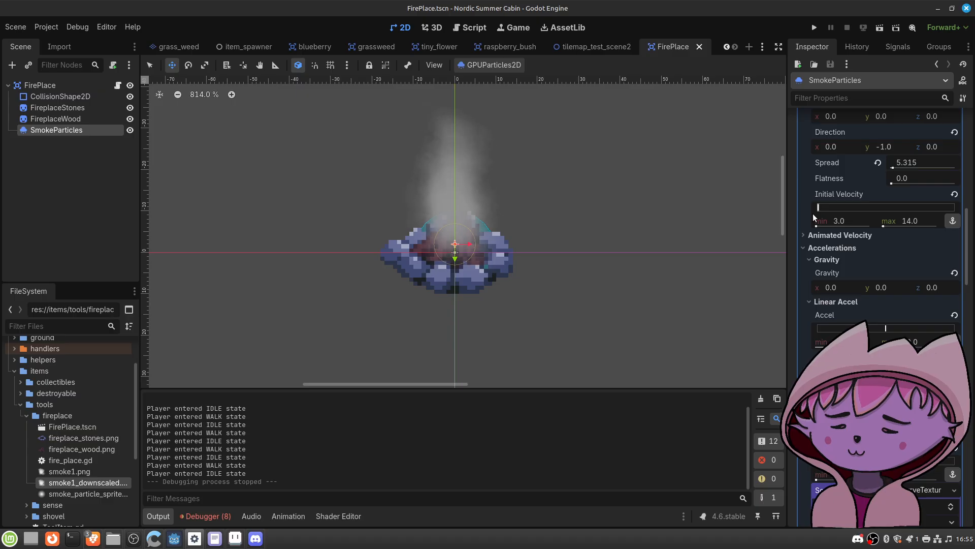
pyautogui.scroll(-4, 813, 213)
pyautogui.scroll(-4, 813, 216)
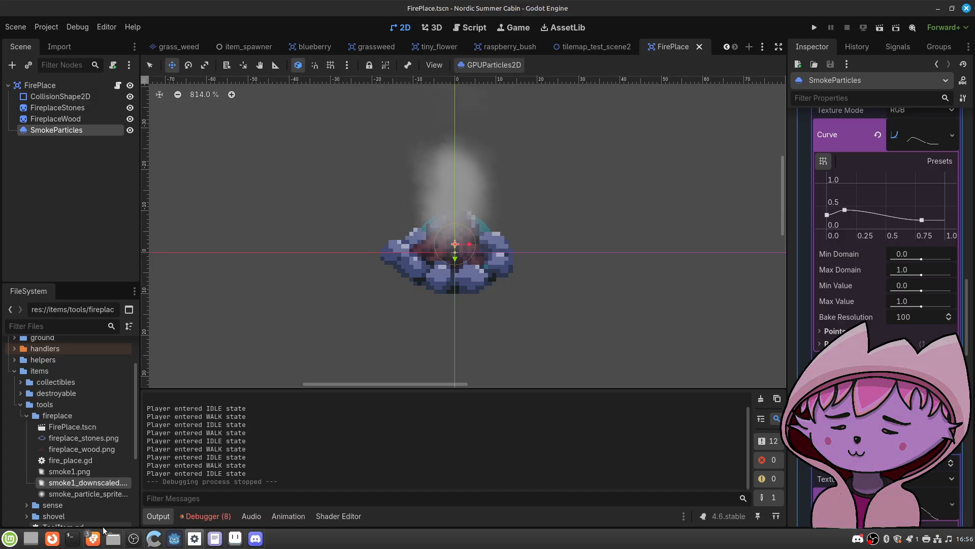
# Step: Open a new Brave browser window and search Google for "godot random particle color"
pyautogui.rightClick(92, 538)
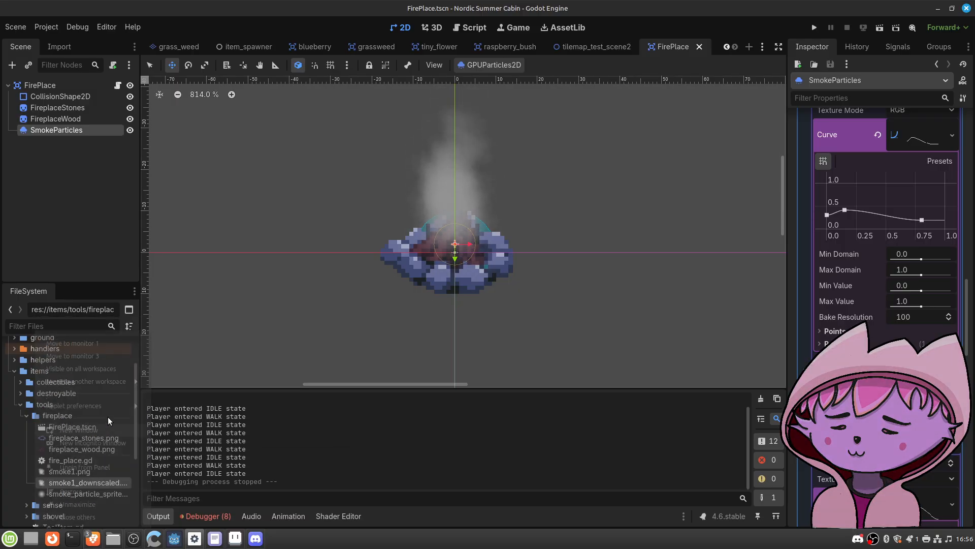
pyautogui.click(108, 417)
pyautogui.write('w')
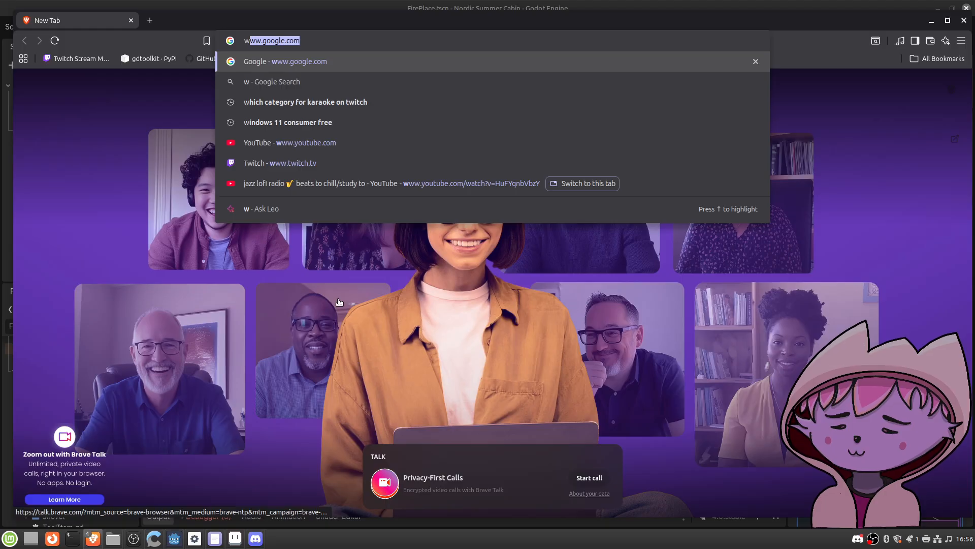
pyautogui.press('Return')
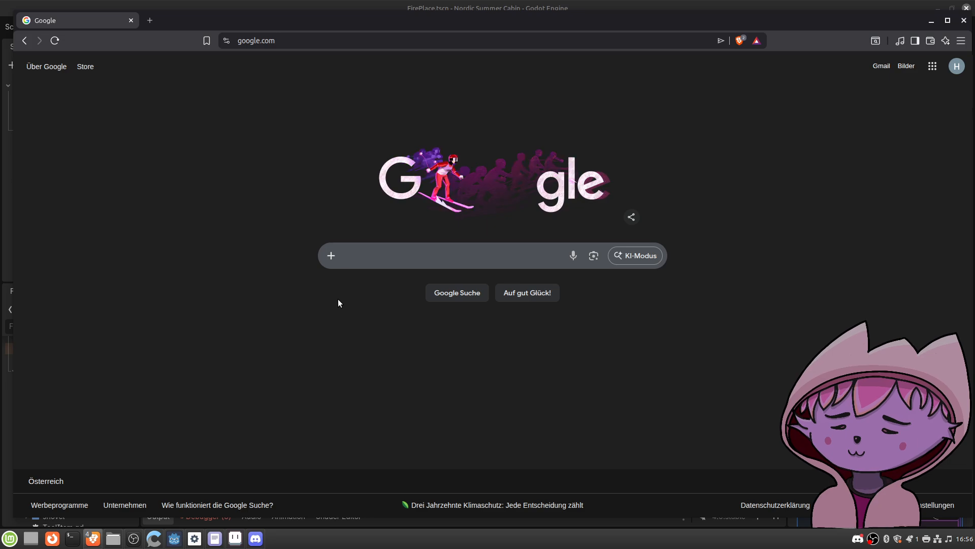
pyautogui.write('godot ')
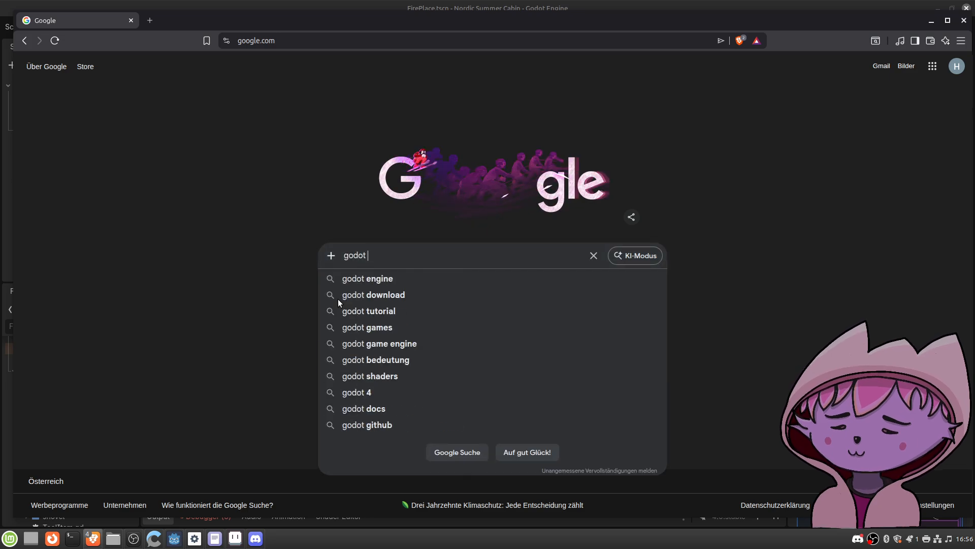
pyautogui.write('random partic')
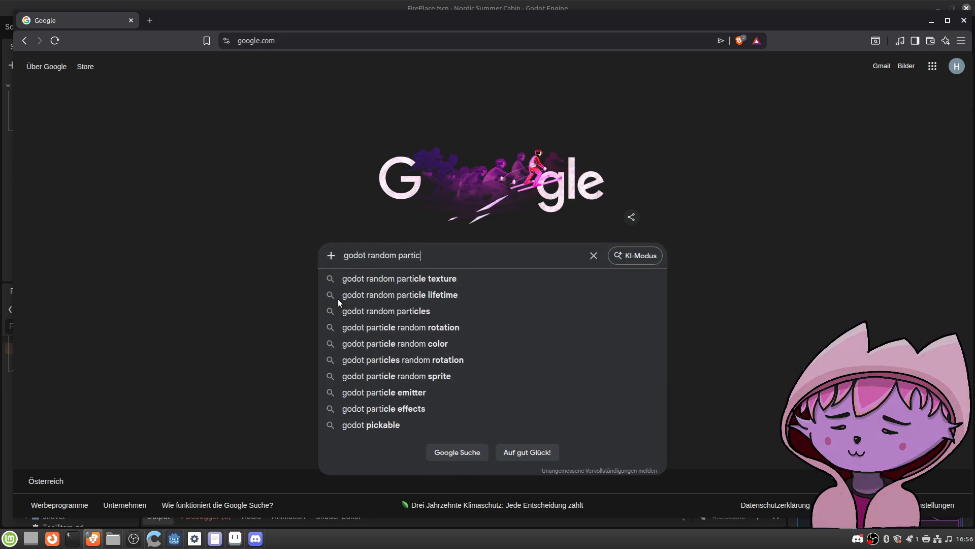
pyautogui.write('le color')
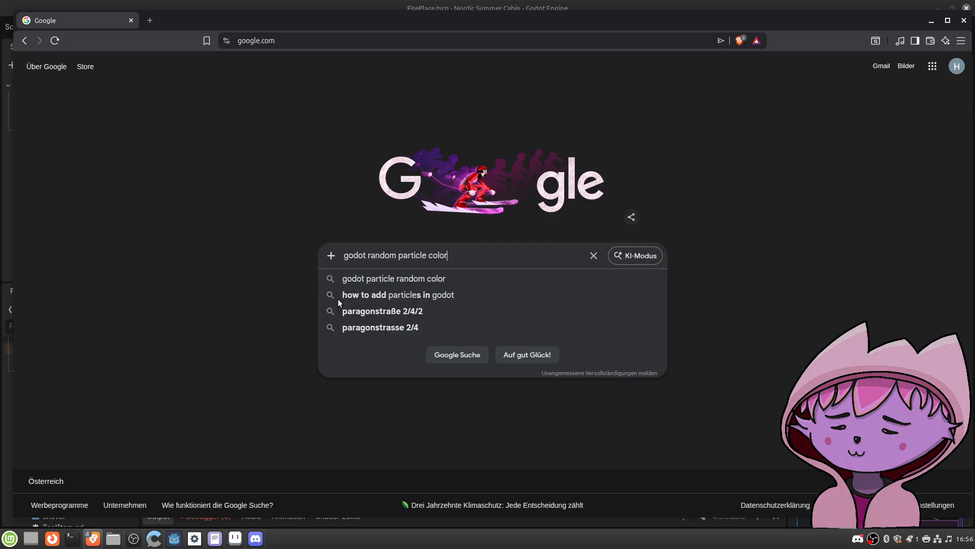
pyautogui.press('Return')
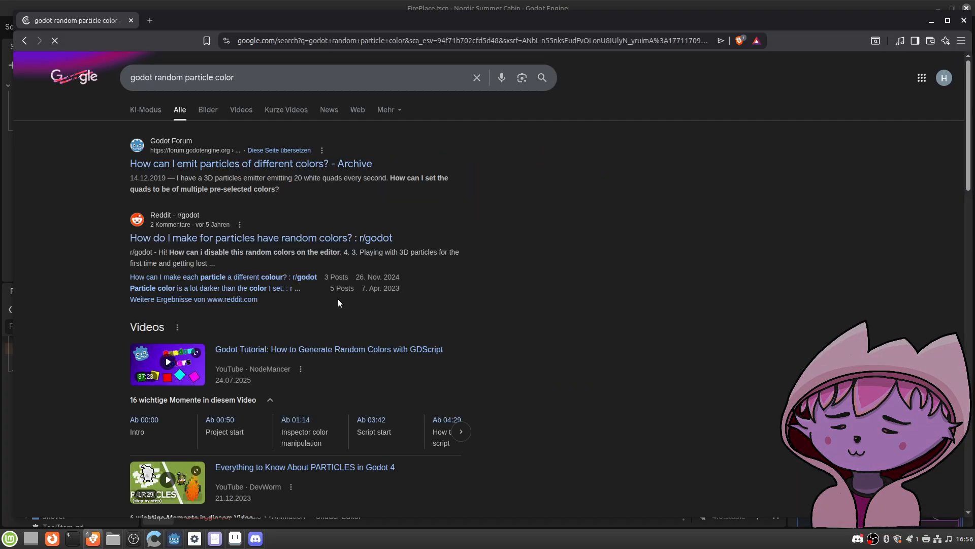
# Step: Open the Godot Forum thread "How can I emit particles of different colors?" and read its replies on coloring particles individually
pyautogui.click(291, 165)
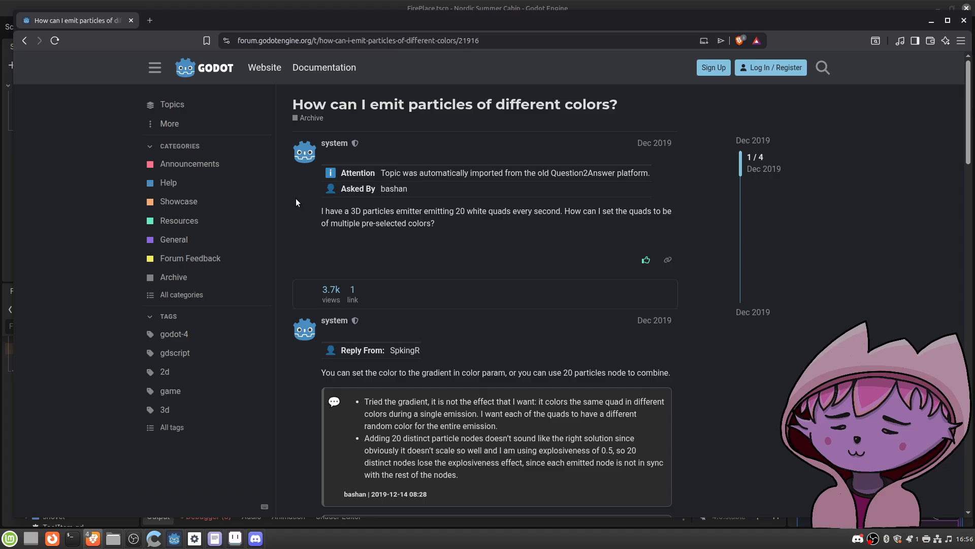
pyautogui.moveTo(673, 142); pyautogui.dragTo(639, 142)
pyautogui.scroll(-3, 327, 195)
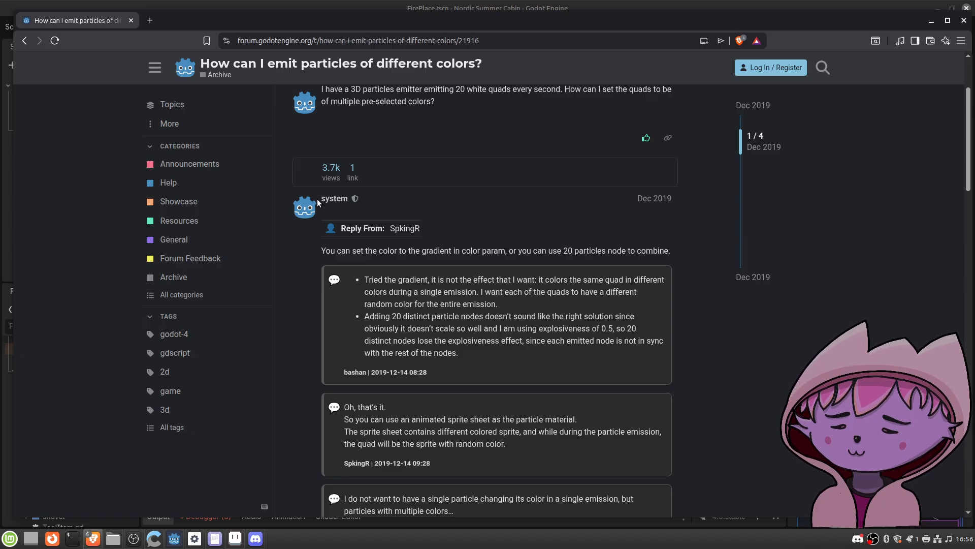
pyautogui.scroll(-8, 317, 202)
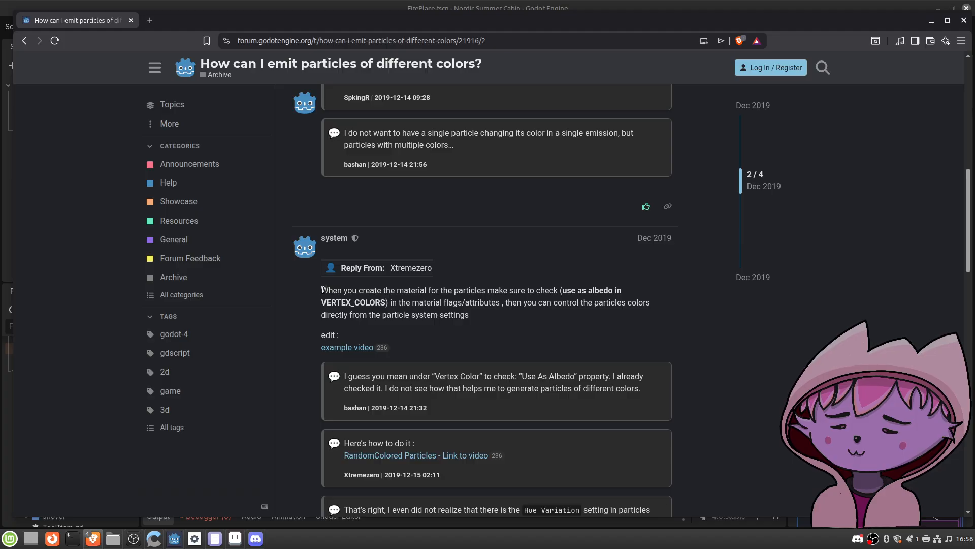
pyautogui.moveTo(323, 290); pyautogui.dragTo(465, 301)
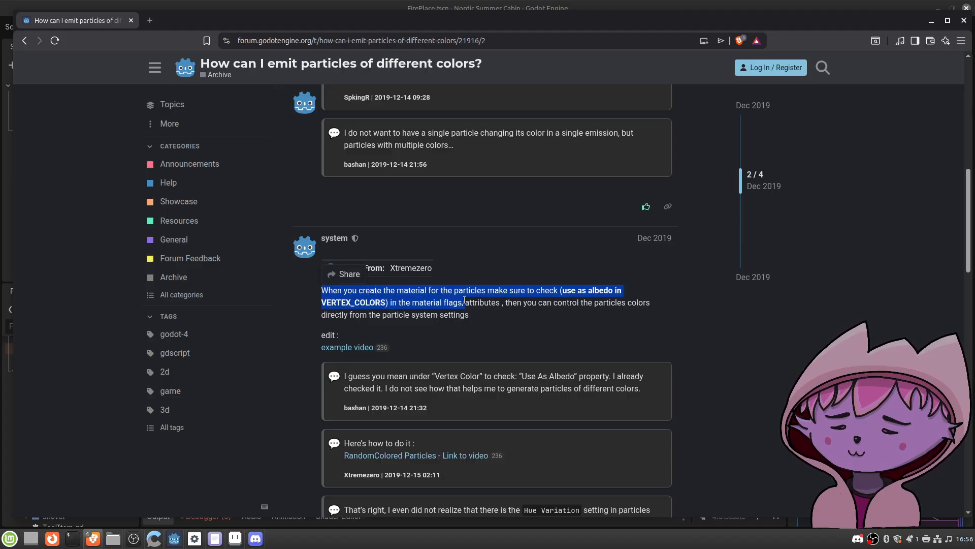
# Step: Return to the Google results for "godot random particle color" and look through them for other approaches to coloring particles
pyautogui.click(25, 41)
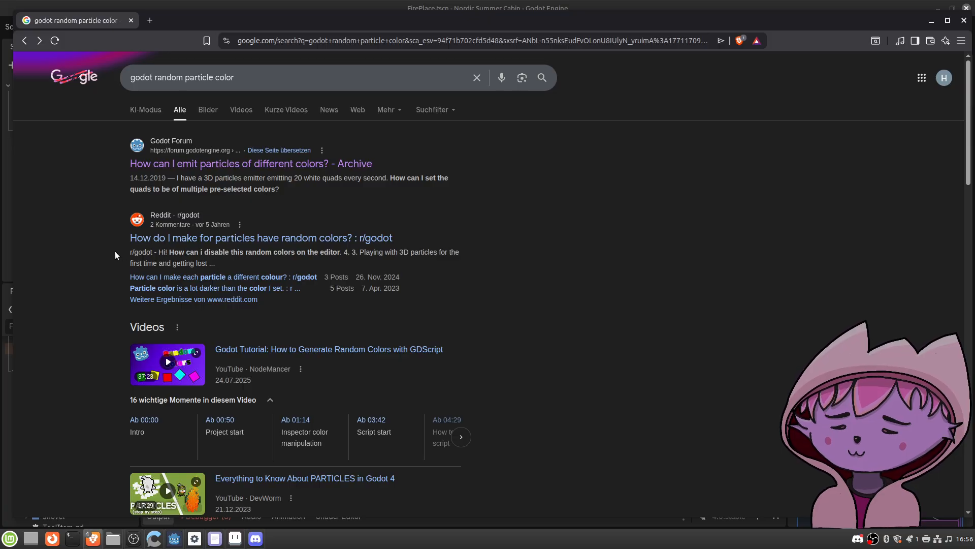
pyautogui.scroll(-4, 116, 254)
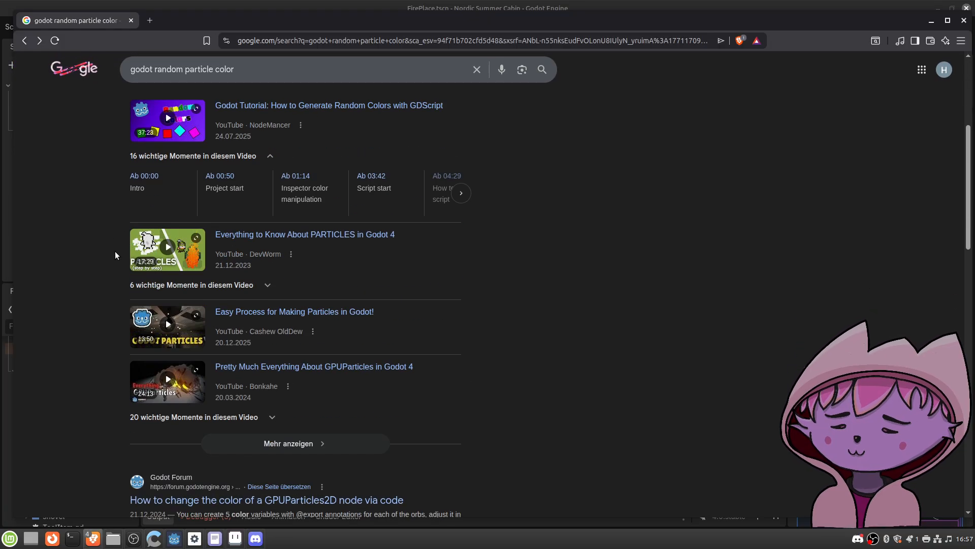
pyautogui.scroll(-4, 115, 251)
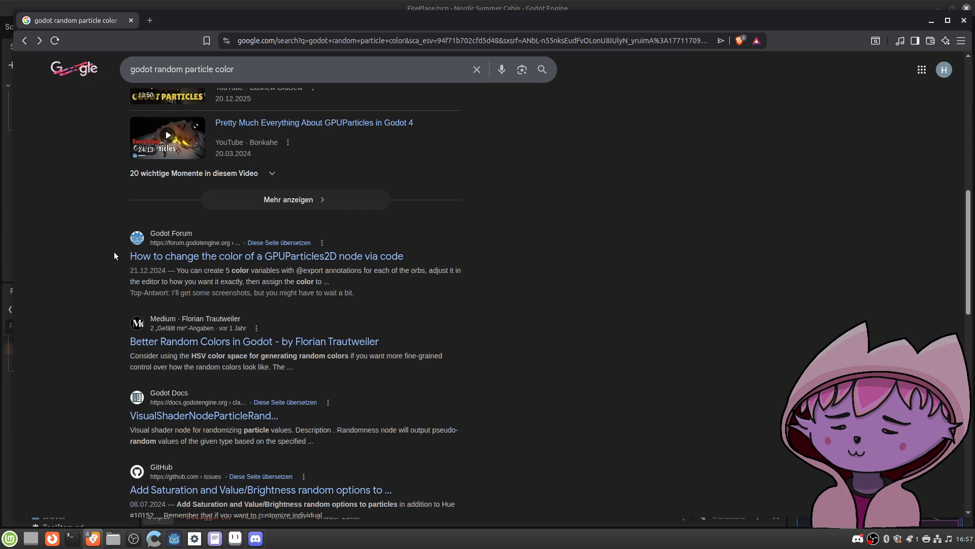
pyautogui.scroll(-2, 114, 252)
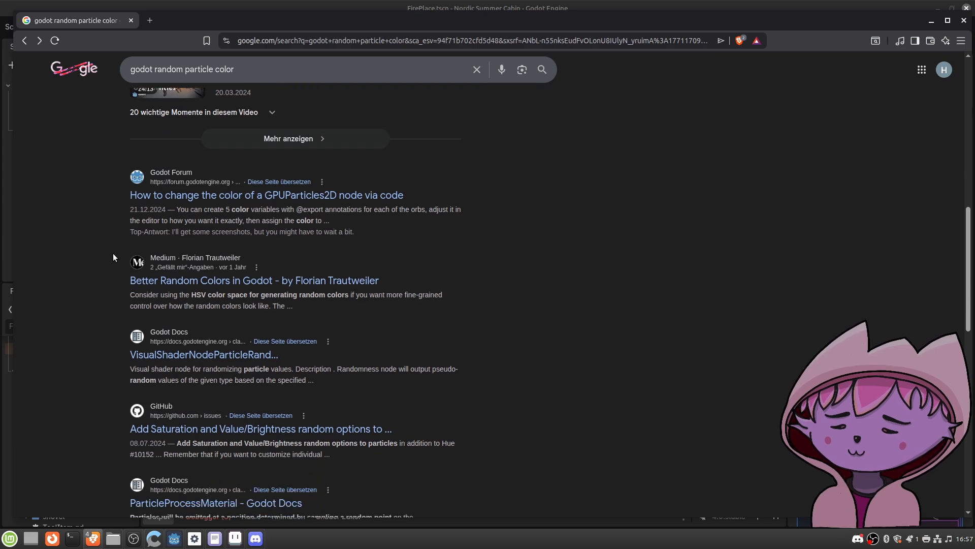
pyautogui.scroll(-4, 113, 254)
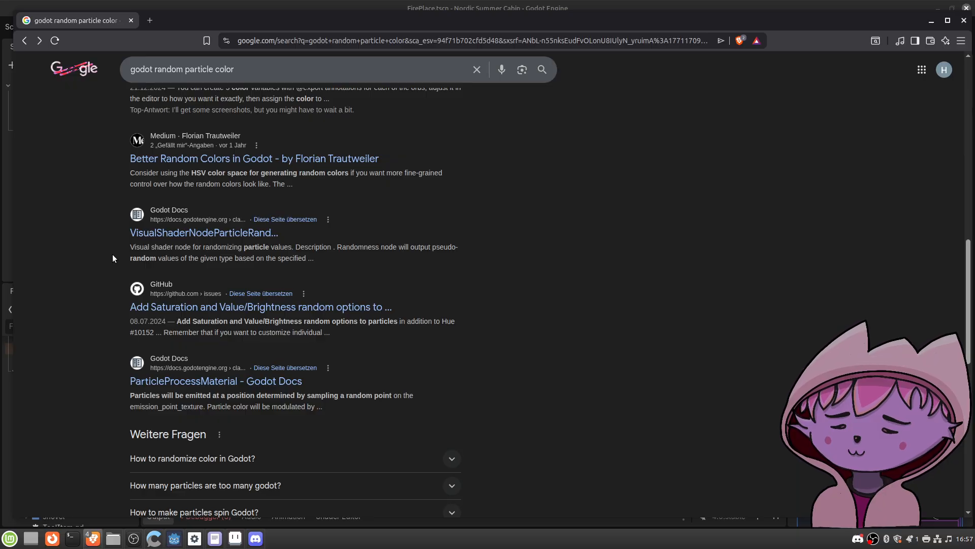
pyautogui.scroll(-9, 111, 254)
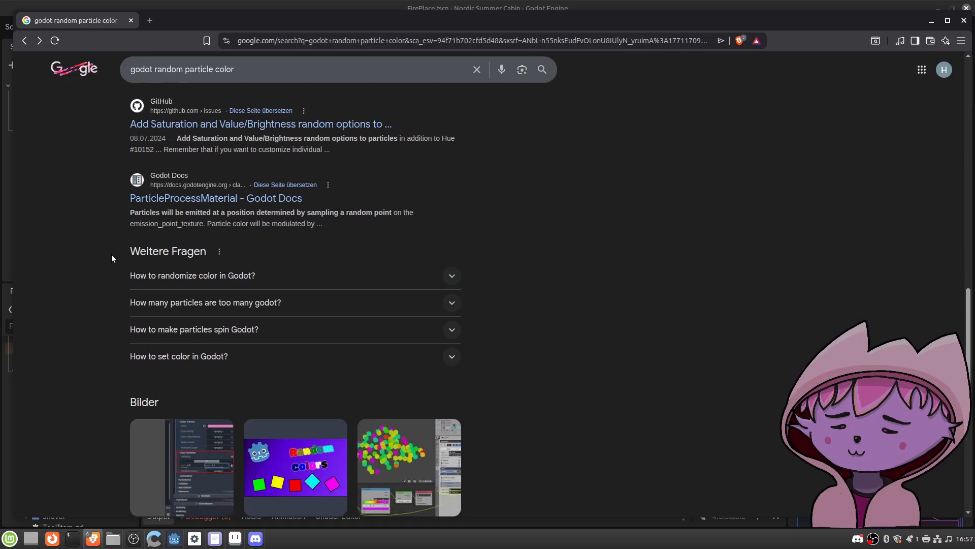
pyautogui.scroll(-8, 111, 255)
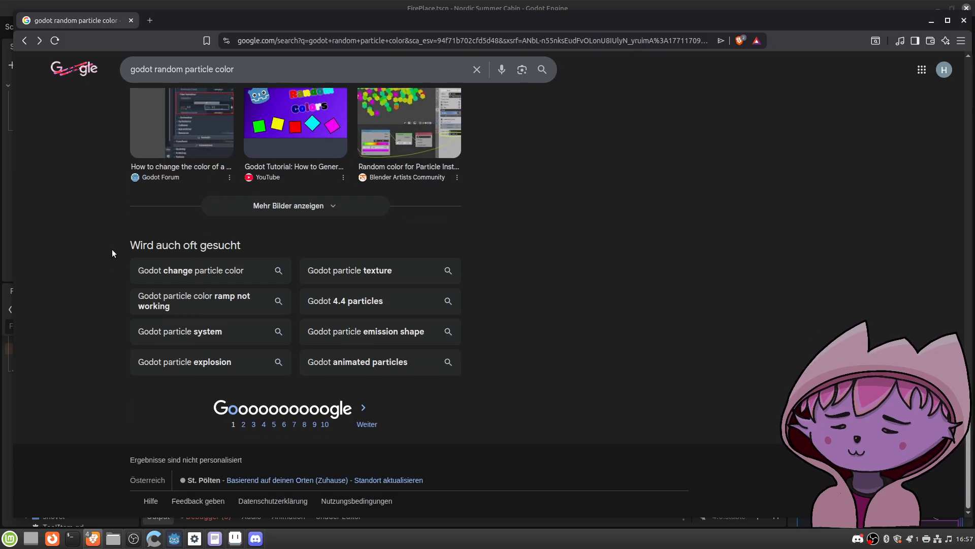
# Step: Search for "godot randomize particle color" and open the Reddit thread "How do I make for particles have random colors?"
pyautogui.click(183, 71)
pyautogui.write('ize')
pyautogui.press('Return')
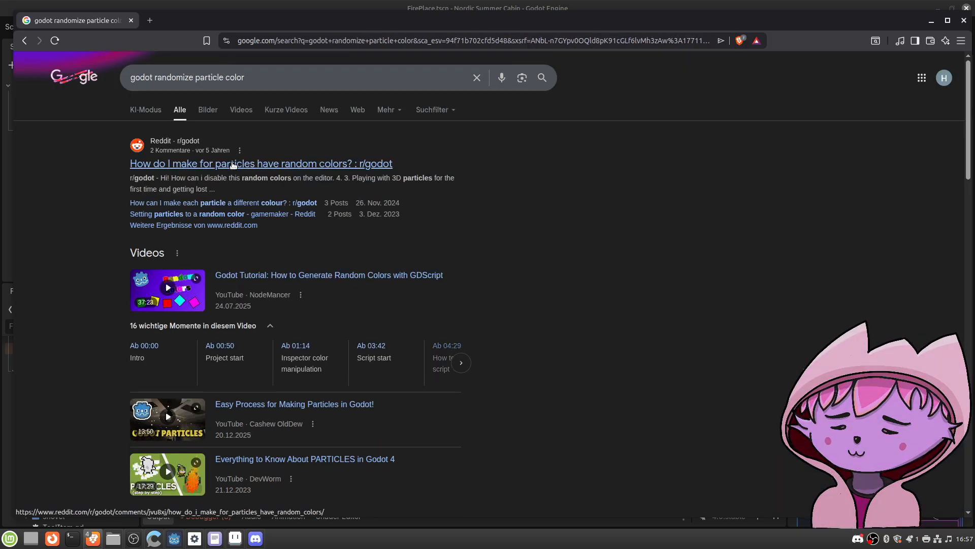
pyautogui.click(234, 164)
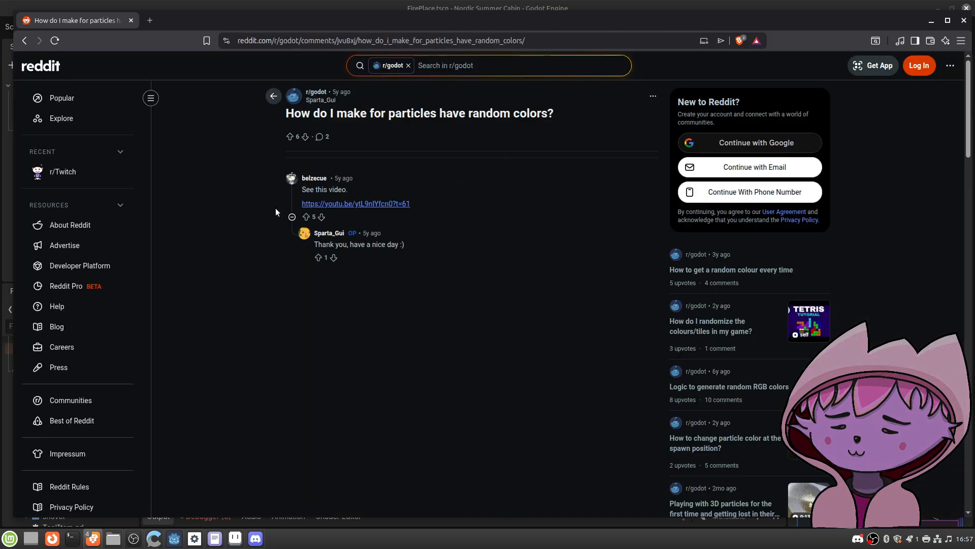
# Step: Open the YouTube video linked in the Reddit reply in a new tab, watch its Hue Variation demonstration and pause it
pyautogui.rightClick(339, 204)
pyautogui.click(351, 215)
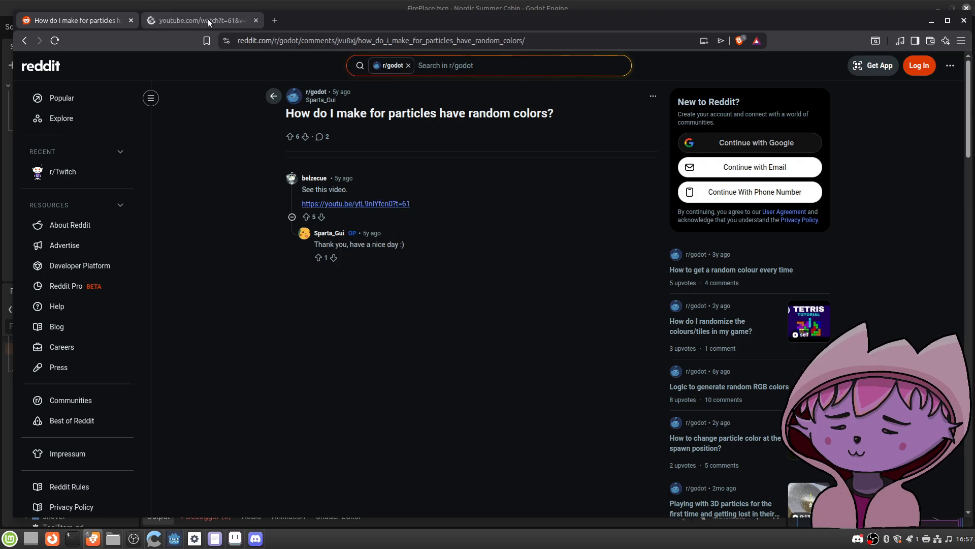
pyautogui.click(208, 20)
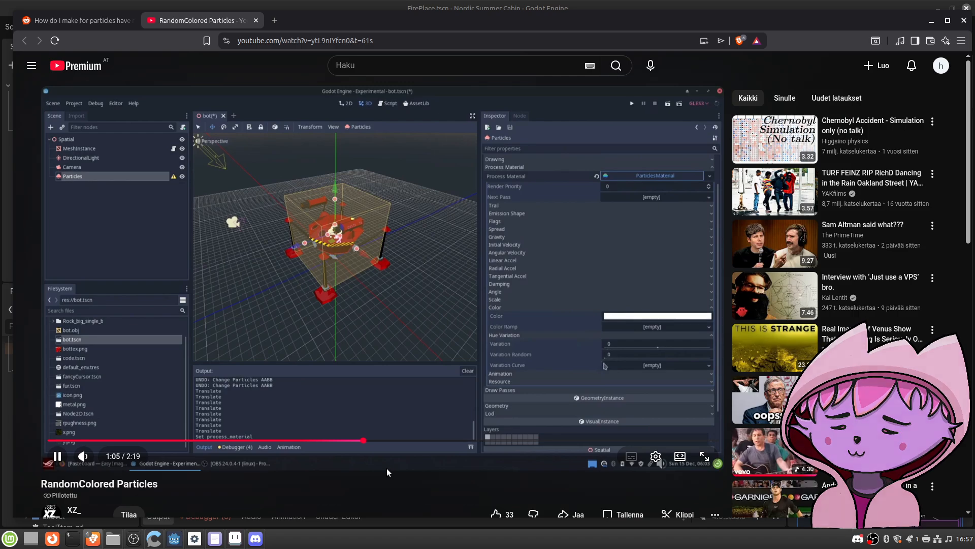
pyautogui.scroll(-3, 394, 468)
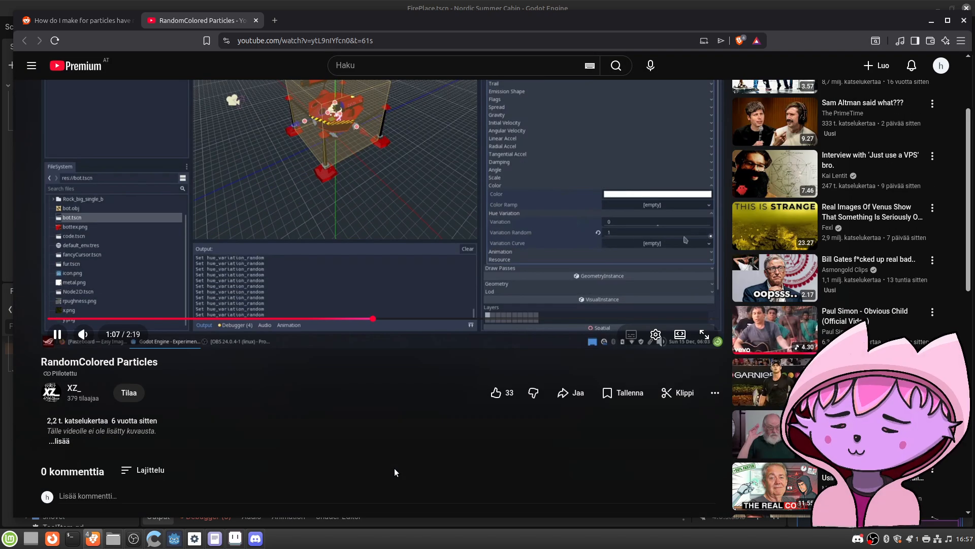
pyautogui.scroll(3, 395, 468)
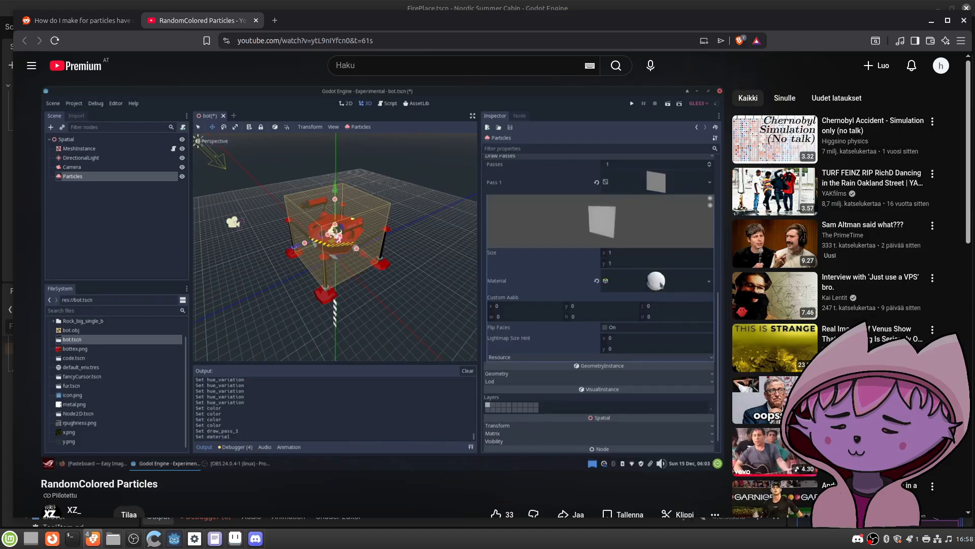
pyautogui.click(58, 456)
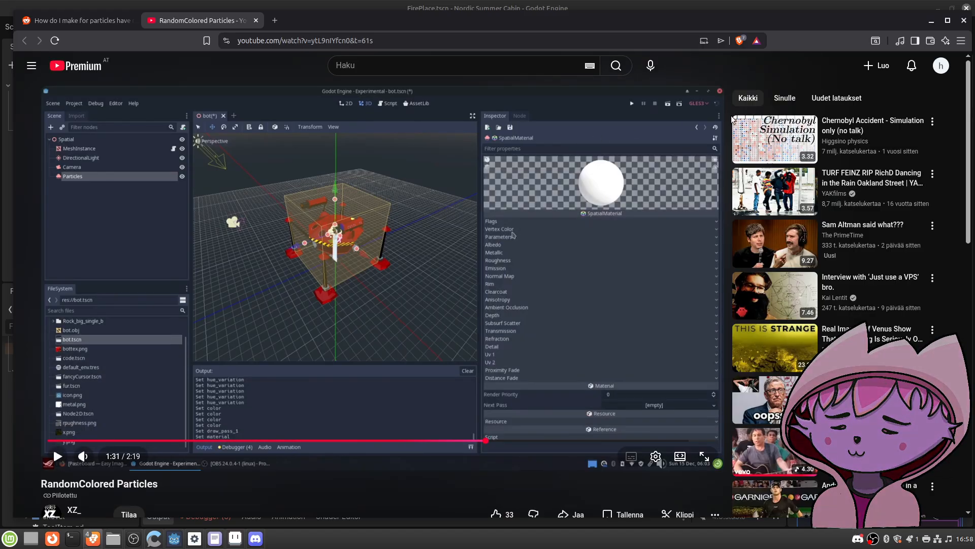
# Step: Switch back to Godot and review the SmokeParticles node's process material, Amount and Time settings
pyautogui.click(932, 22)
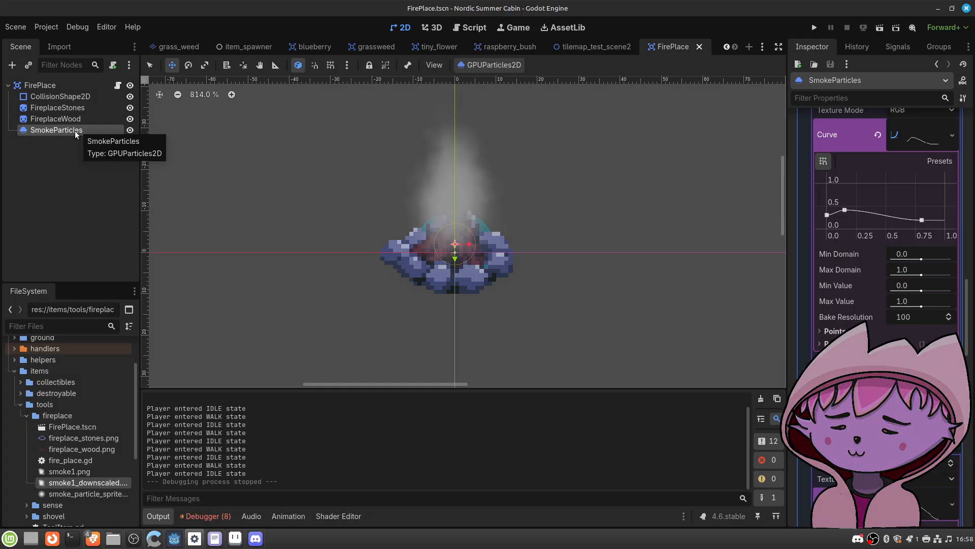
pyautogui.scroll(10, 813, 205)
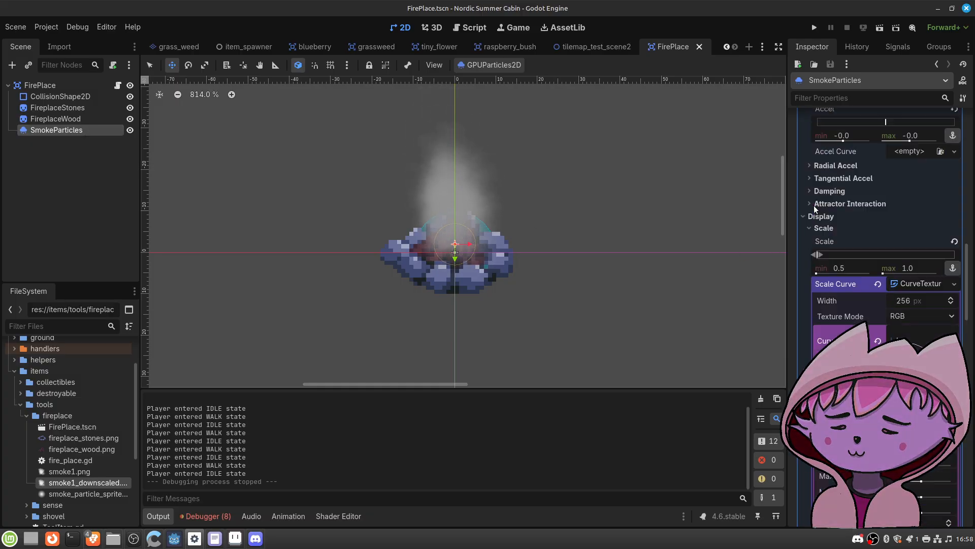
pyautogui.scroll(8, 806, 205)
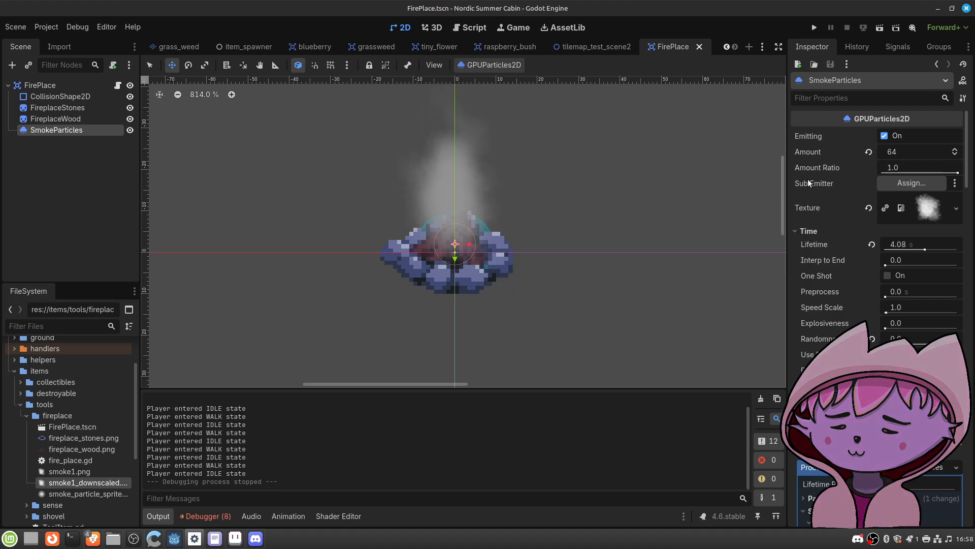
pyautogui.scroll(-1, 835, 182)
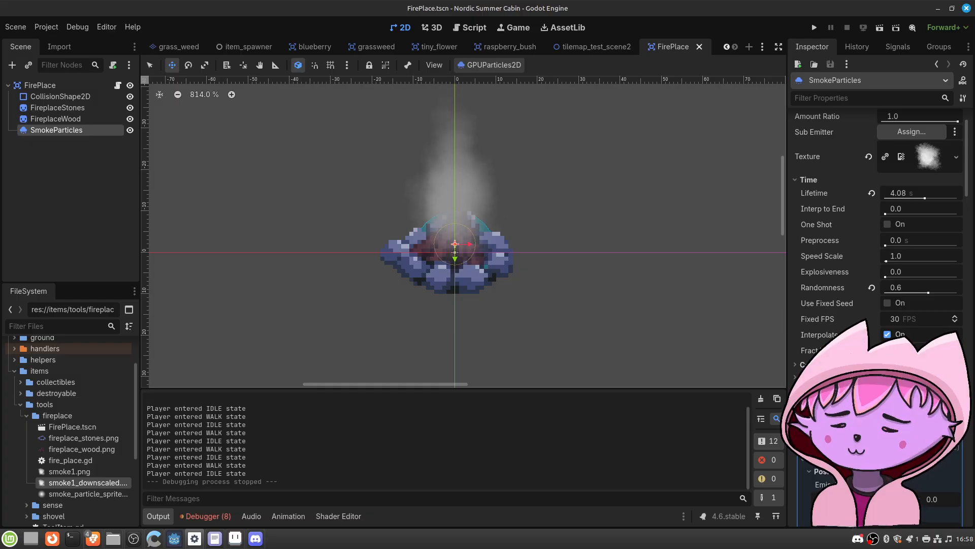
# Step: Duplicate the SmokeParticles node and make the copy's process material and all its curve textures unique recursively
pyautogui.click(85, 119)
pyautogui.click(81, 131)
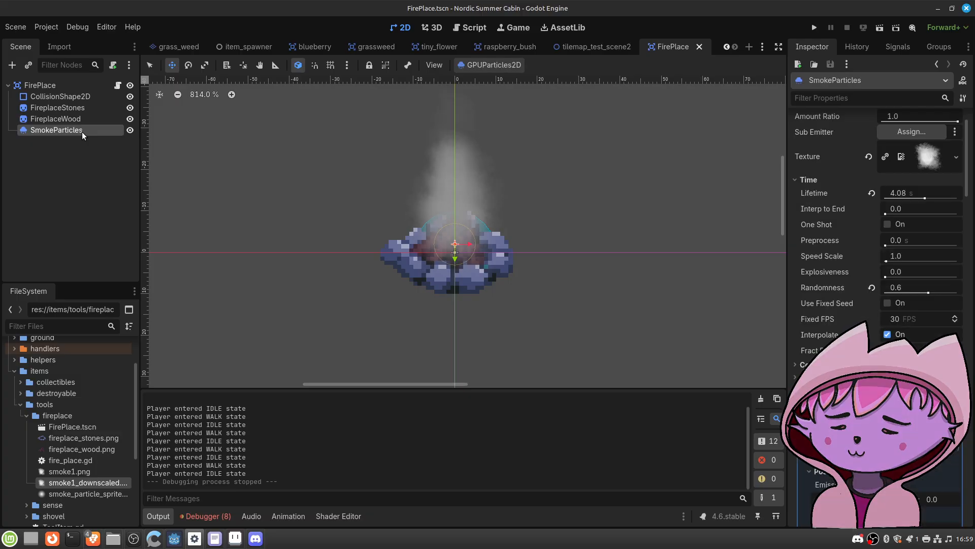
pyautogui.hotkey('ctrl', 'd')
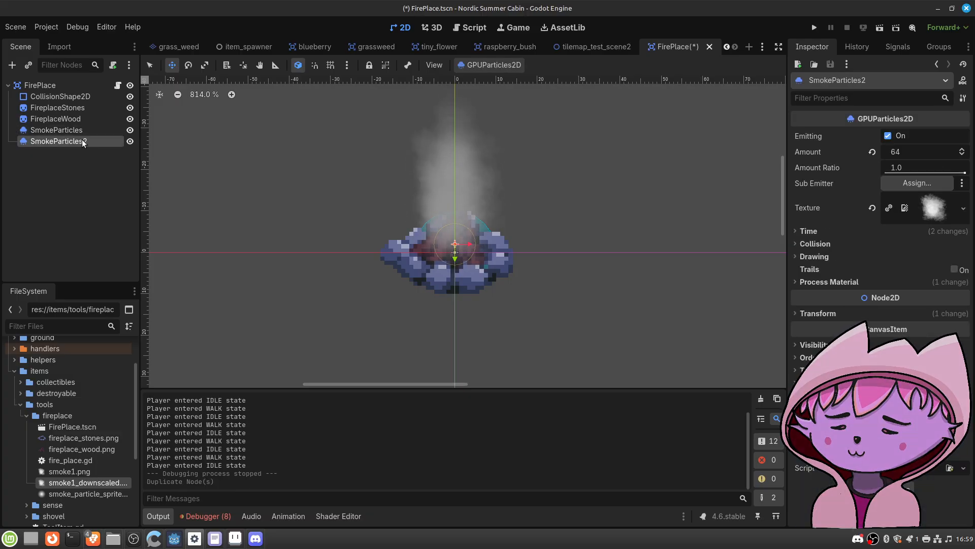
pyautogui.doubleClick(81, 143)
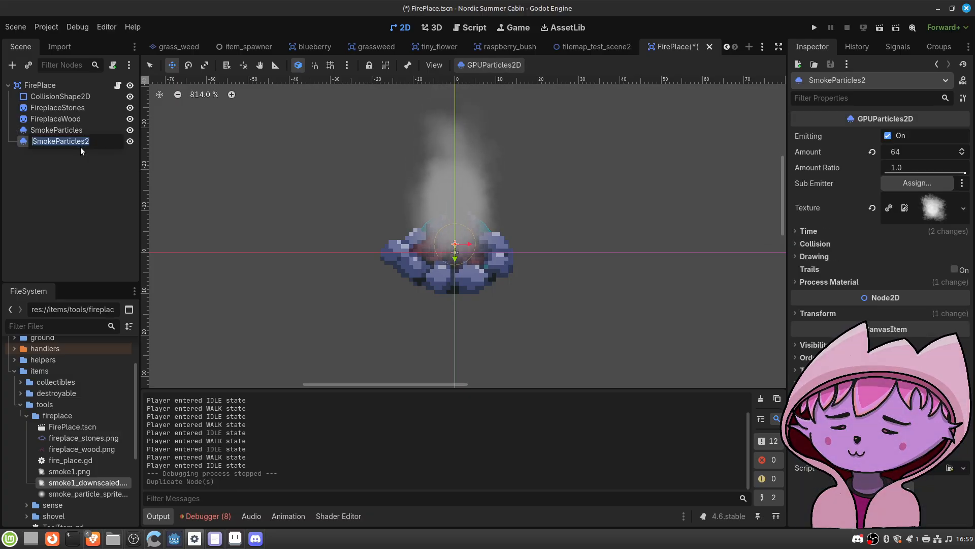
pyautogui.click(803, 281)
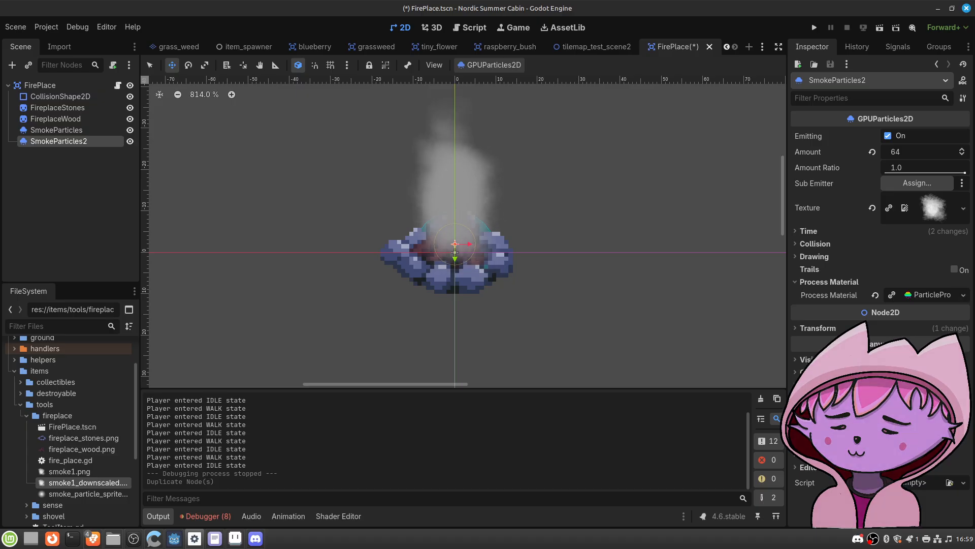
pyautogui.click(963, 295)
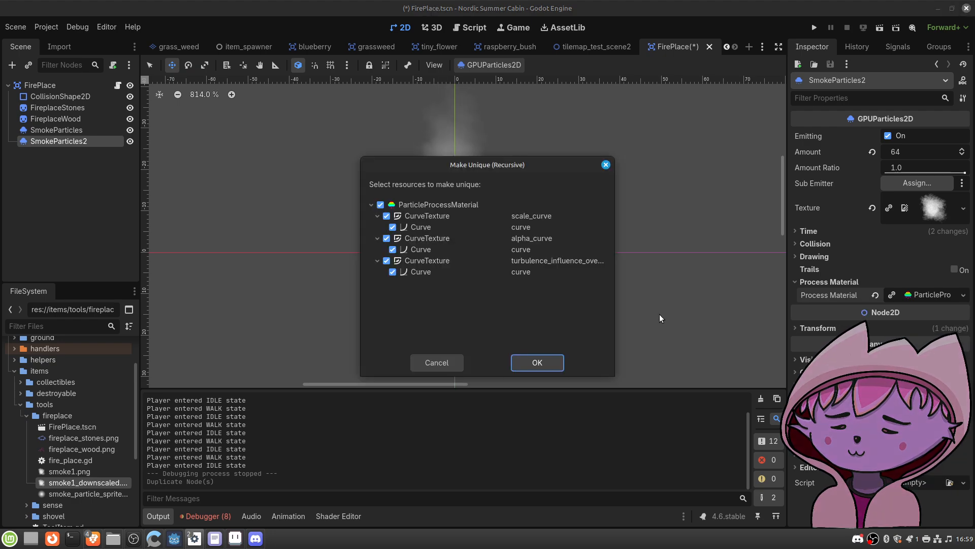
pyautogui.click(536, 362)
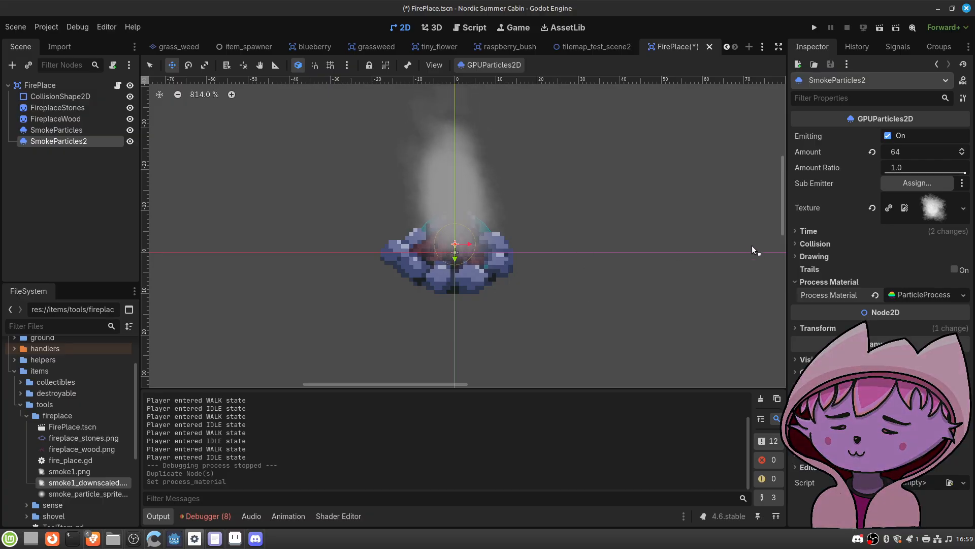
# Step: Set the Amount of SmokeParticles2 to 8
pyautogui.click(86, 130)
pyautogui.click(78, 144)
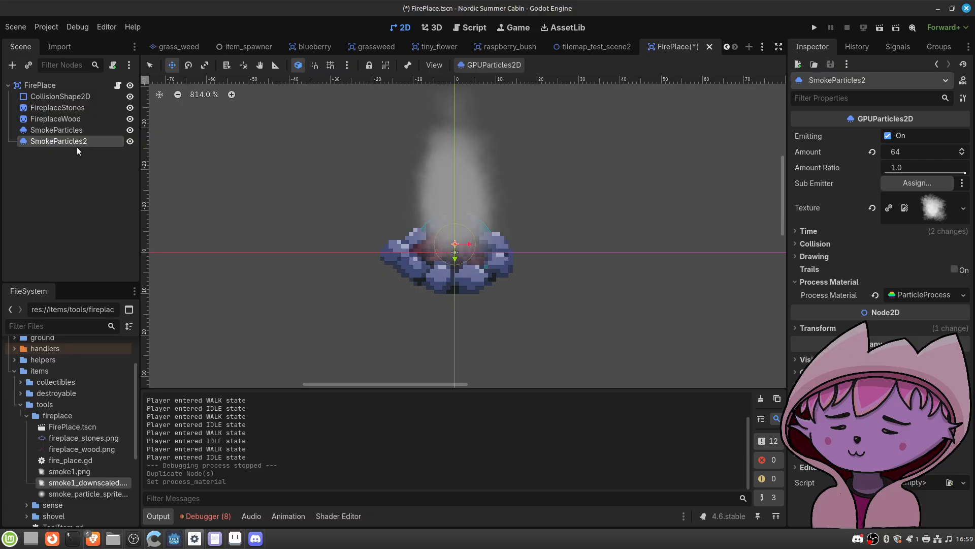
pyautogui.click(897, 152)
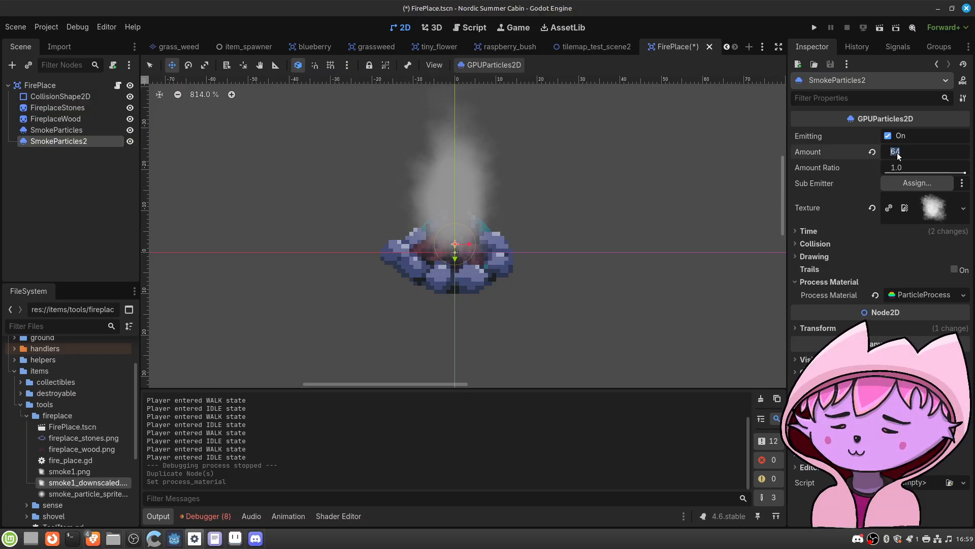
pyautogui.write('8')
pyautogui.press('Return')
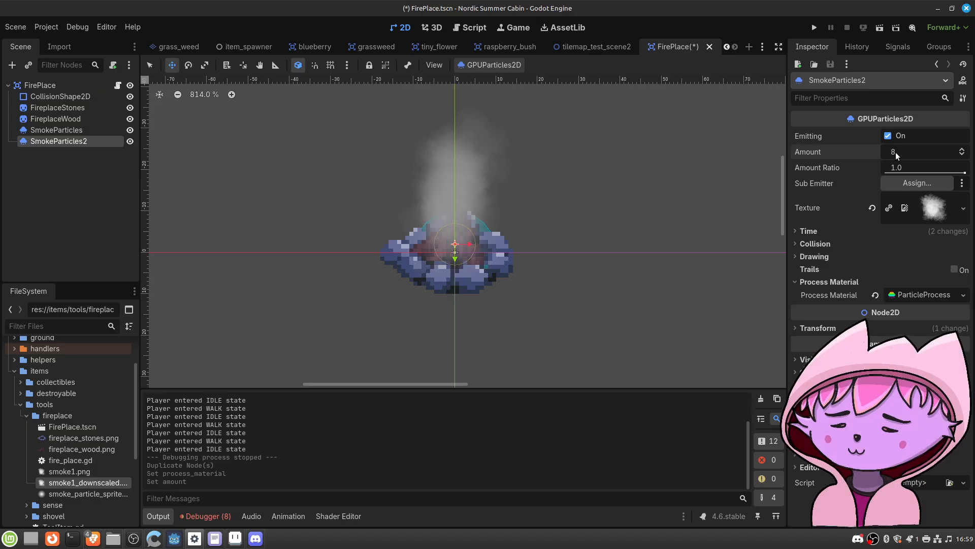
# Step: Set the color in the SmokeParticles2 process material to white, RGB 255, 255, 255
pyautogui.click(919, 295)
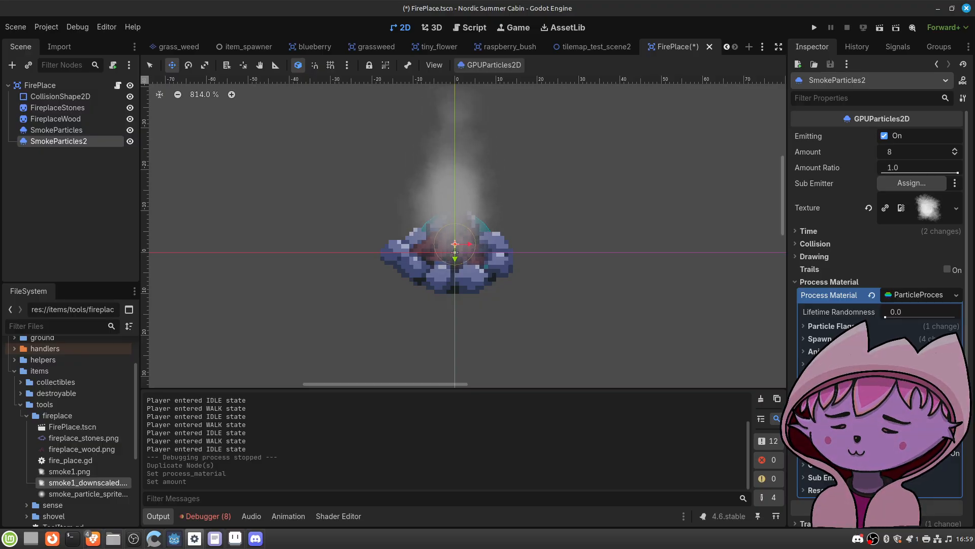
pyautogui.click(844, 415)
pyautogui.click(919, 427)
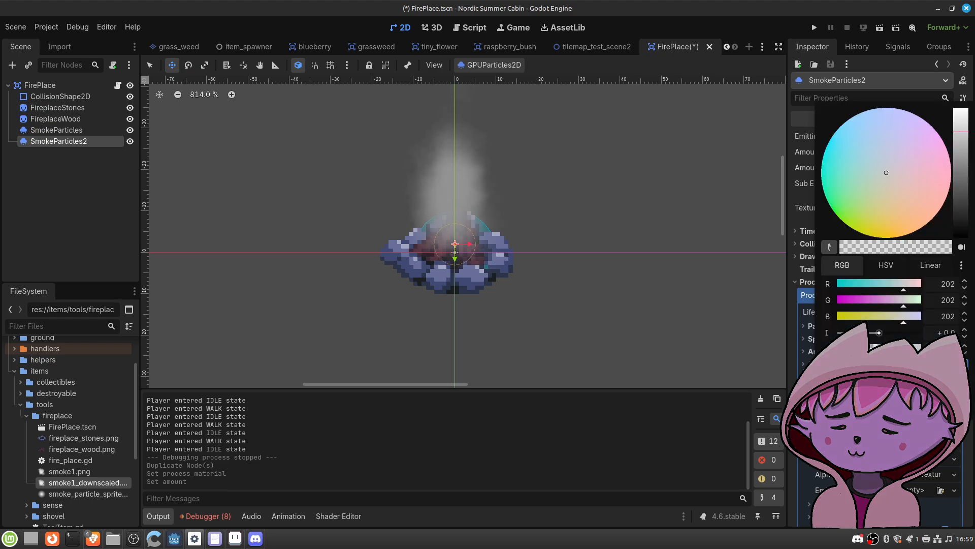
pyautogui.moveTo(965, 128); pyautogui.dragTo(964, 99)
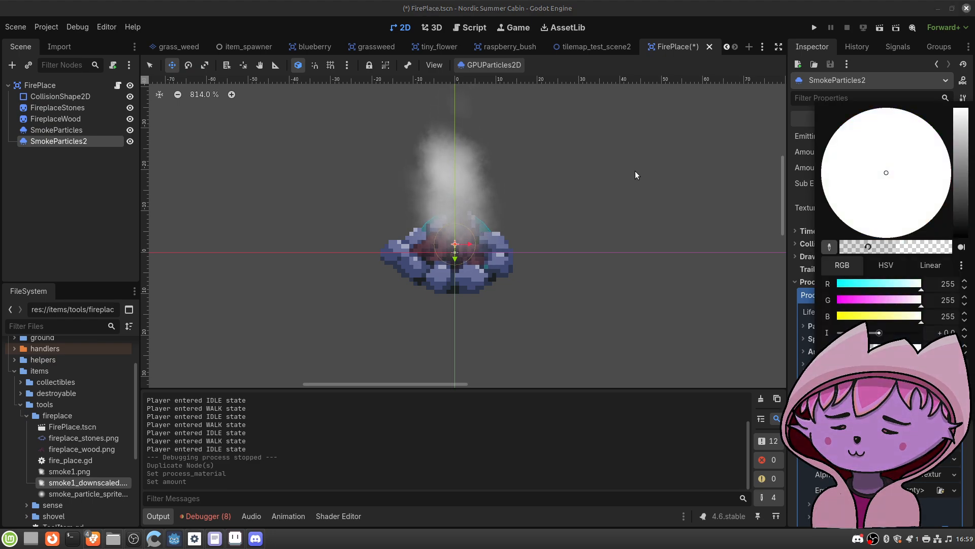
# Step: Toggle SmokeParticles2 off and on to compare the smoke, and hide the original SmokeParticles node
pyautogui.click(132, 143)
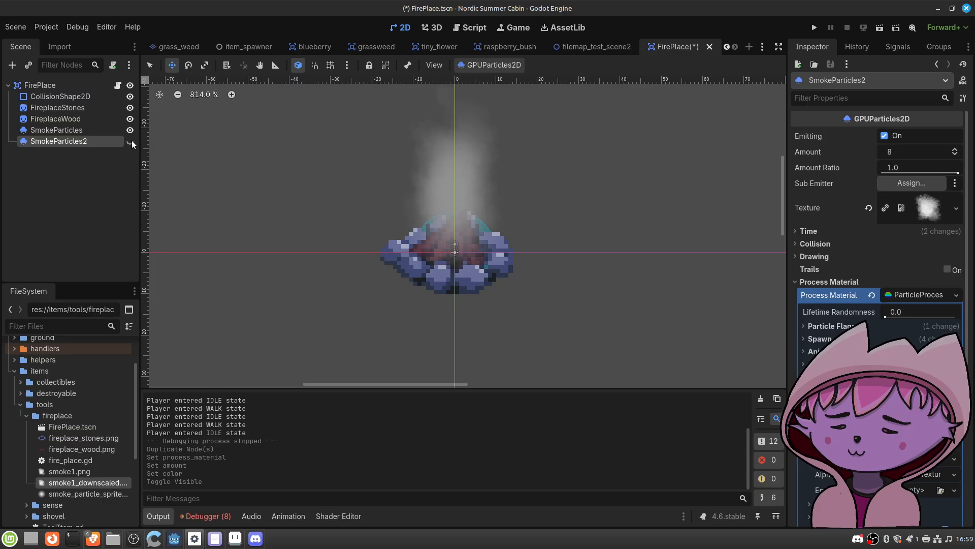
pyautogui.click(130, 143)
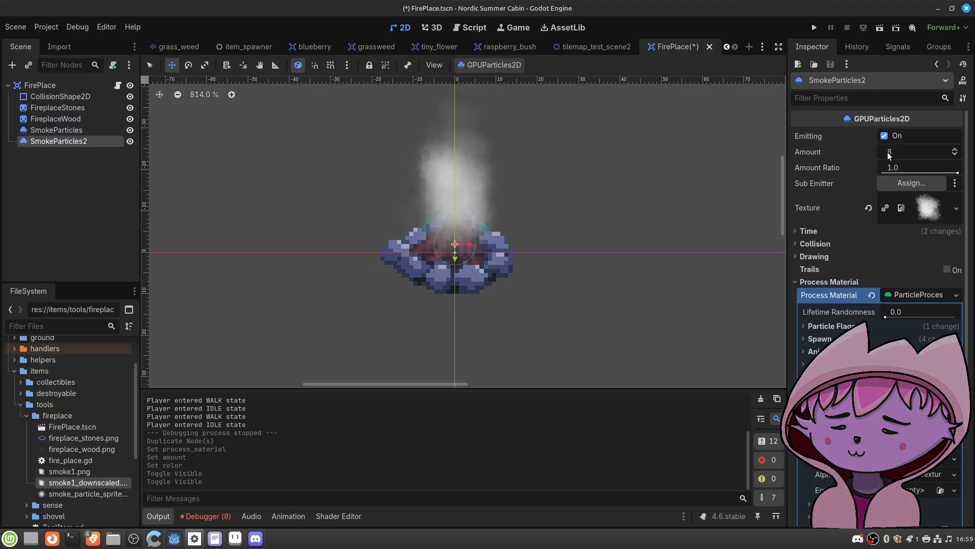
pyautogui.click(129, 128)
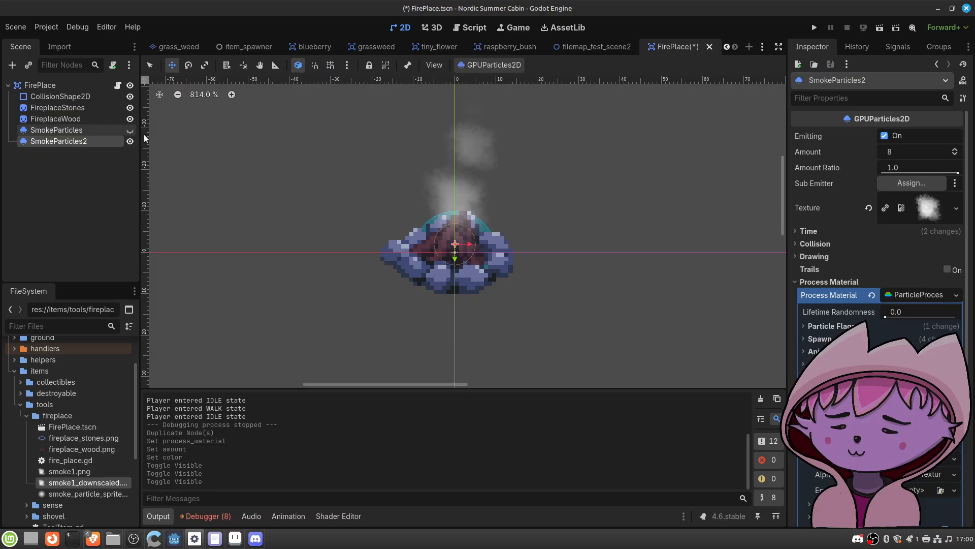
# Step: Set the alpha of the white color in the SmokeParticles2 process material to 236
pyautogui.click(918, 427)
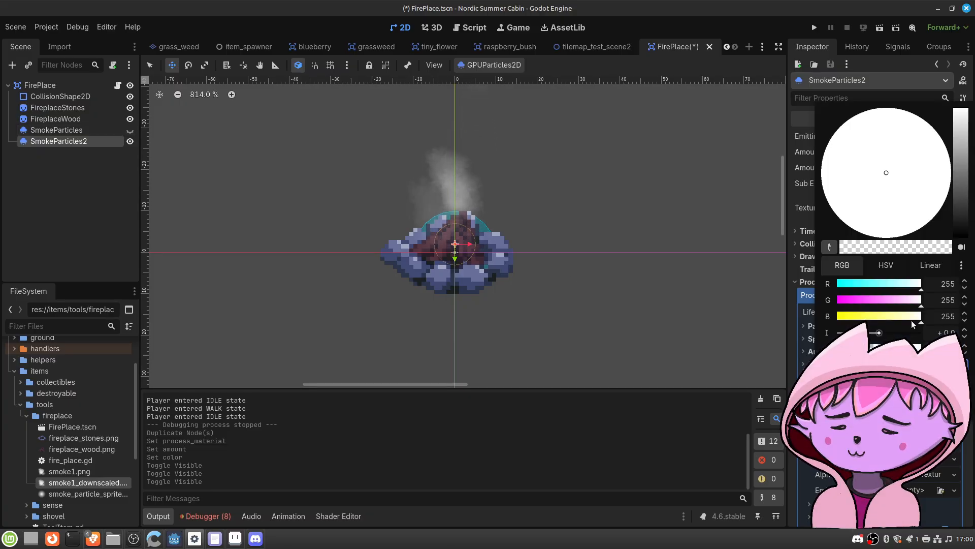
pyautogui.click(899, 348)
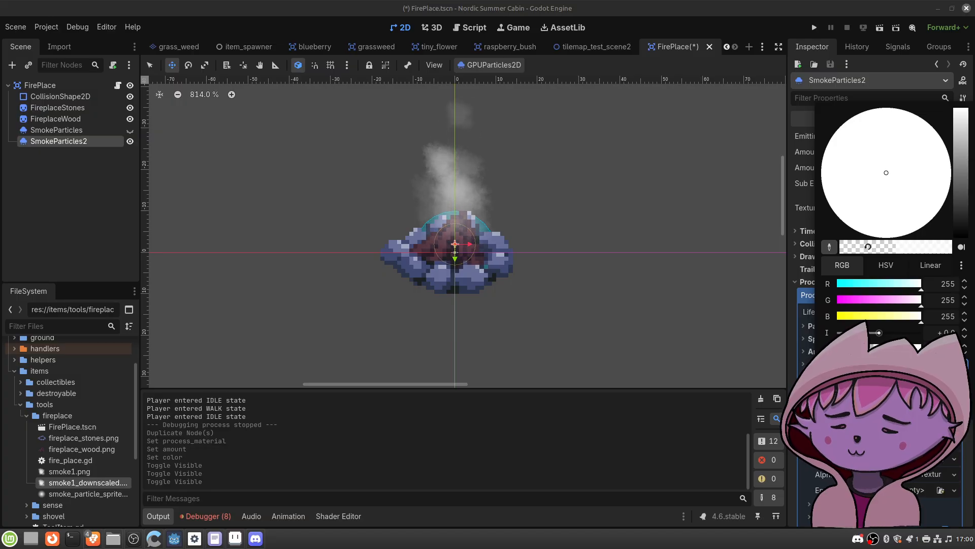
pyautogui.click(797, 335)
# Step: Set the display scale of the SmokeParticles2 process material to a minimum of 0.25 and a maximum of 0.75
pyautogui.scroll(-4, 820, 337)
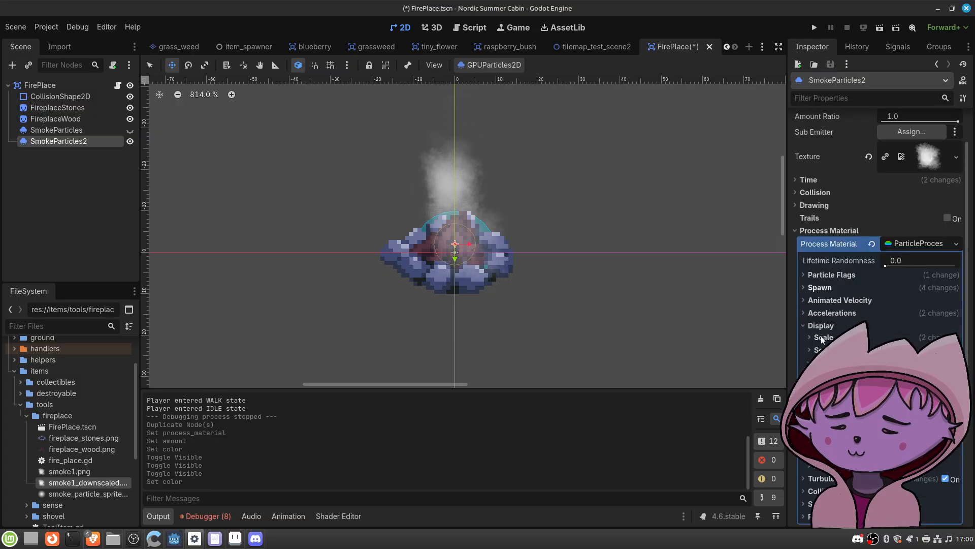
pyautogui.scroll(-2, 822, 335)
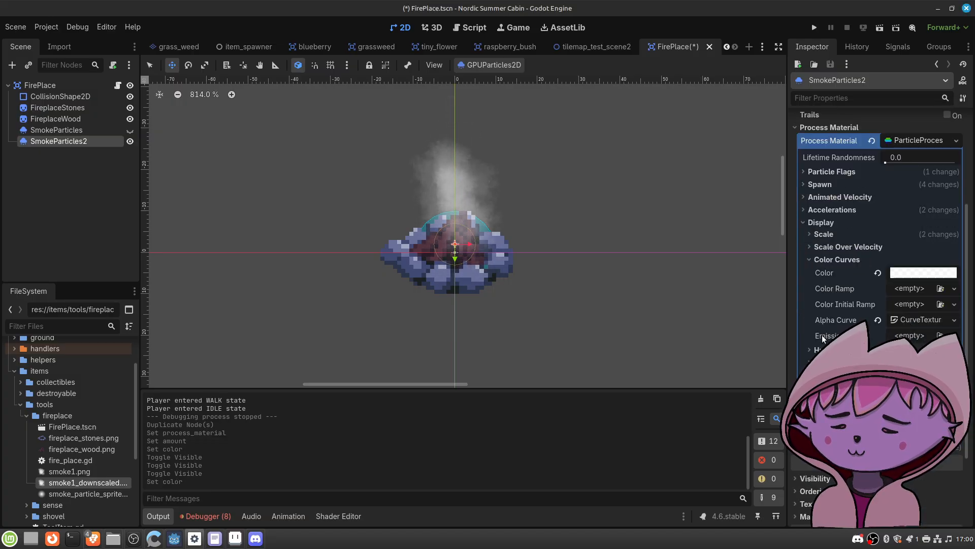
pyautogui.click(816, 233)
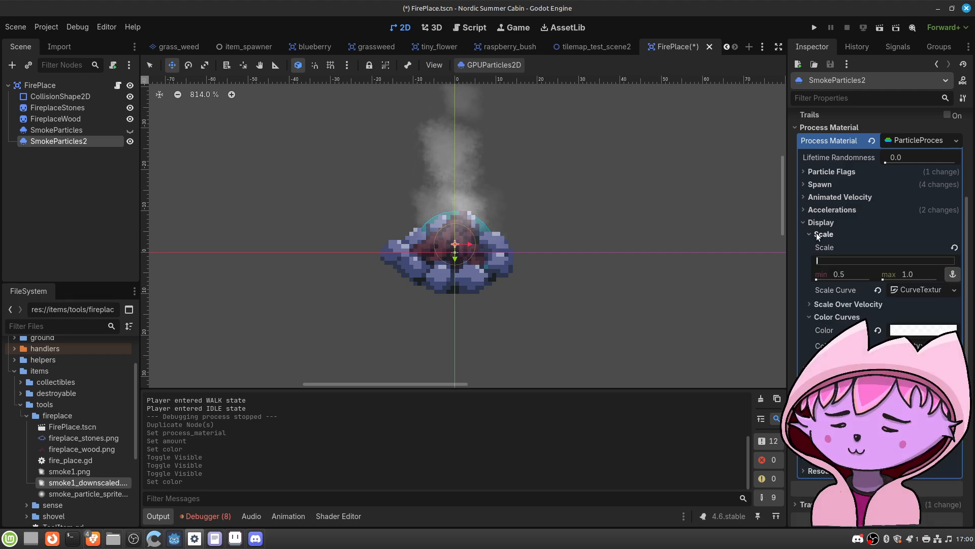
pyautogui.click(841, 274)
pyautogui.write('0.25')
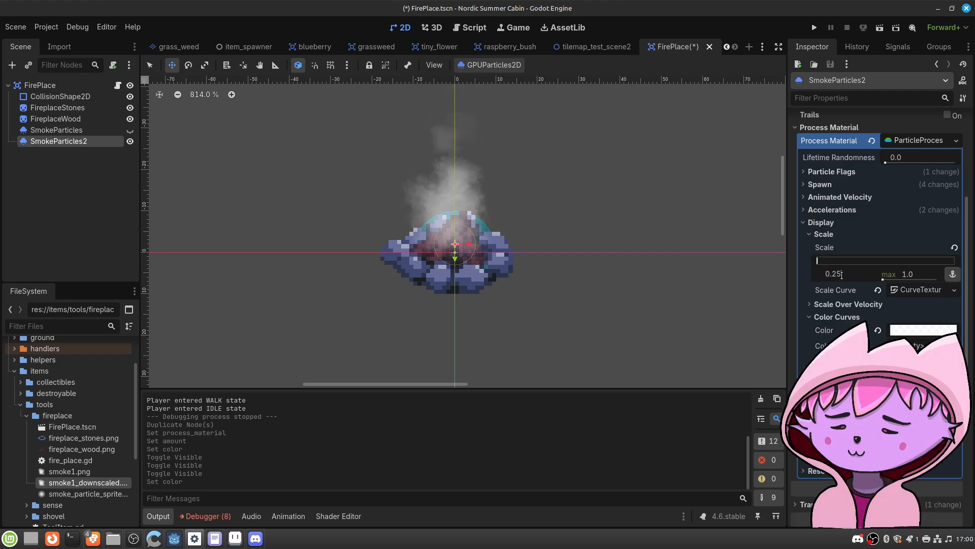
pyautogui.press('Tab')
pyautogui.write('0.')
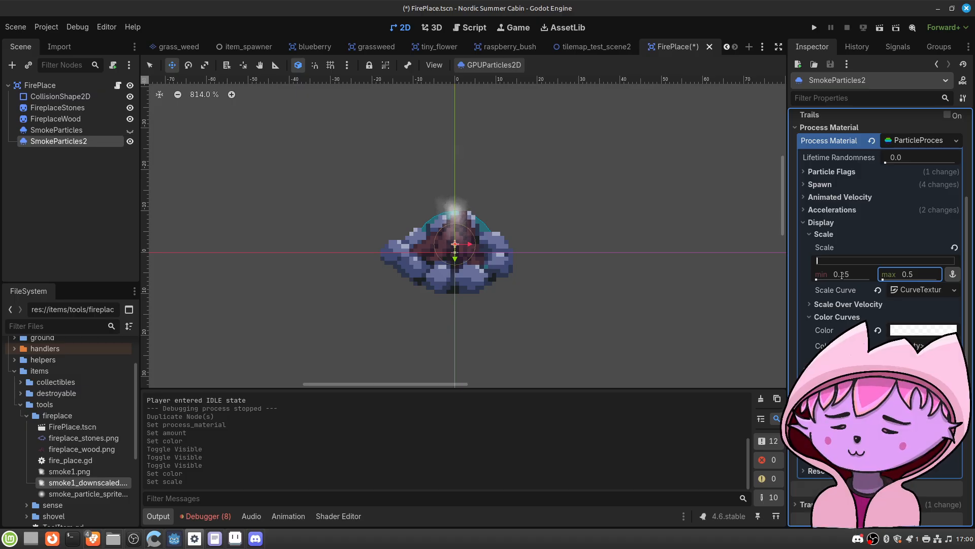
pyautogui.click(906, 273)
pyautogui.write('0.75')
pyautogui.press('Return')
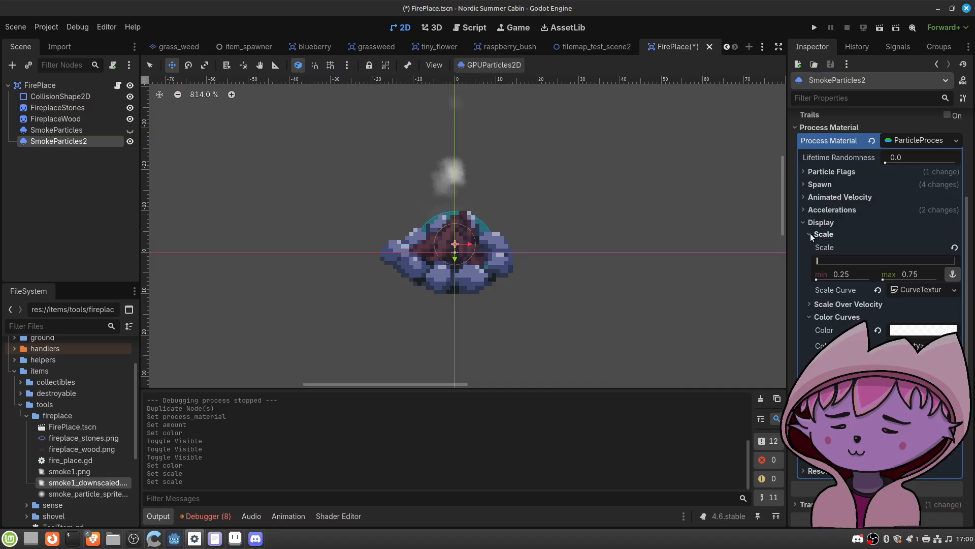
# Step: Lower the time Randomness of SmokeParticles2 to 0.36
pyautogui.scroll(3, 810, 232)
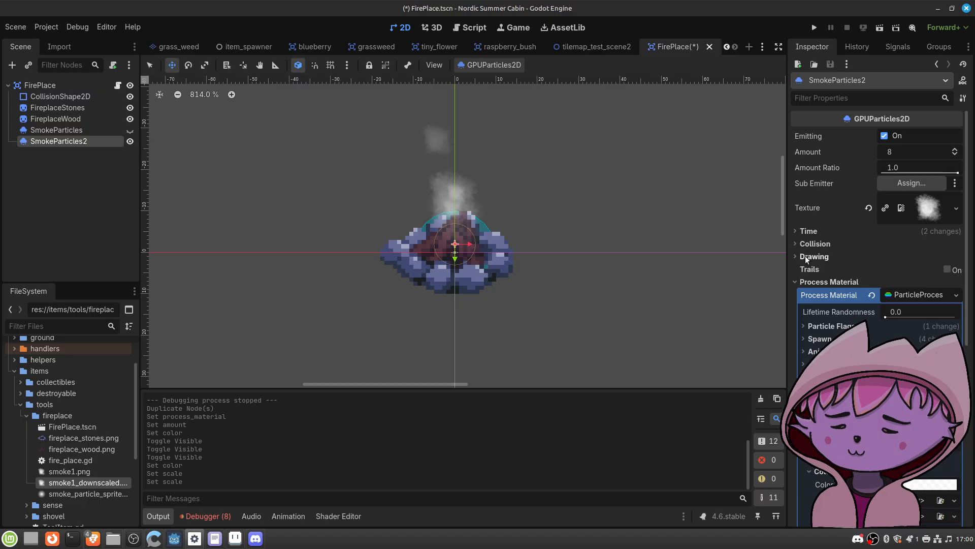
pyautogui.click(800, 230)
pyautogui.click(920, 344)
pyautogui.moveTo(919, 344); pyautogui.dragTo(911, 344)
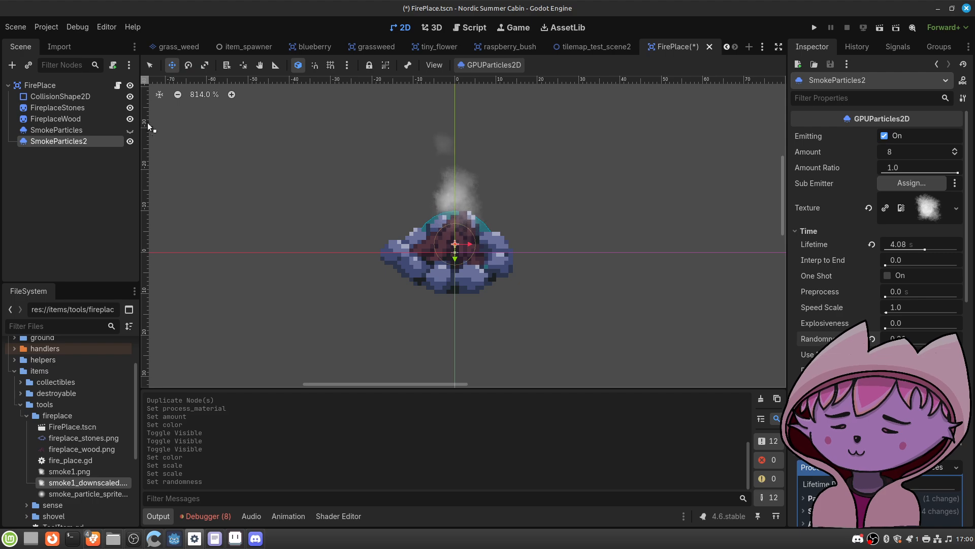
# Step: Show the original SmokeParticles node again and toggle SmokeParticles2 off and on to compare the layered smoke
pyautogui.click(131, 131)
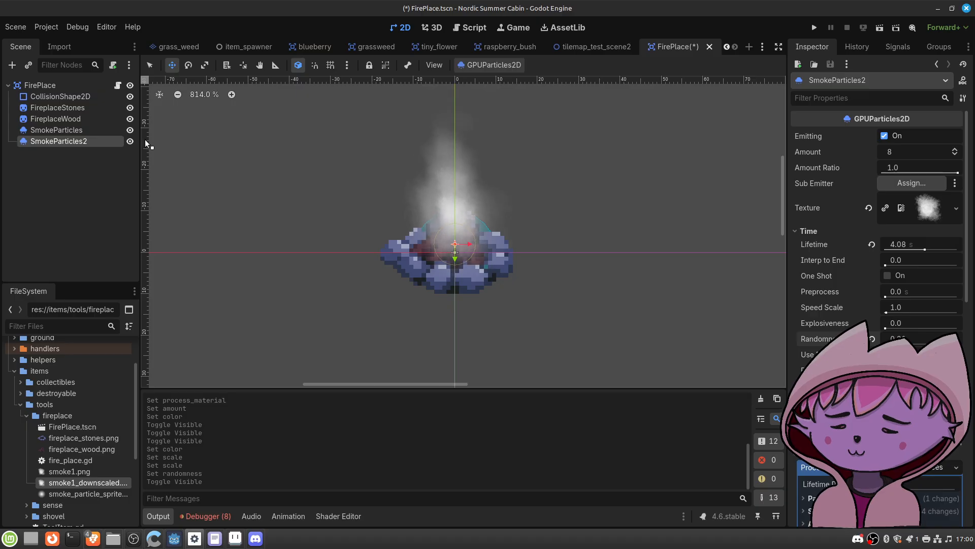
pyautogui.click(130, 141)
pyautogui.click(130, 141)
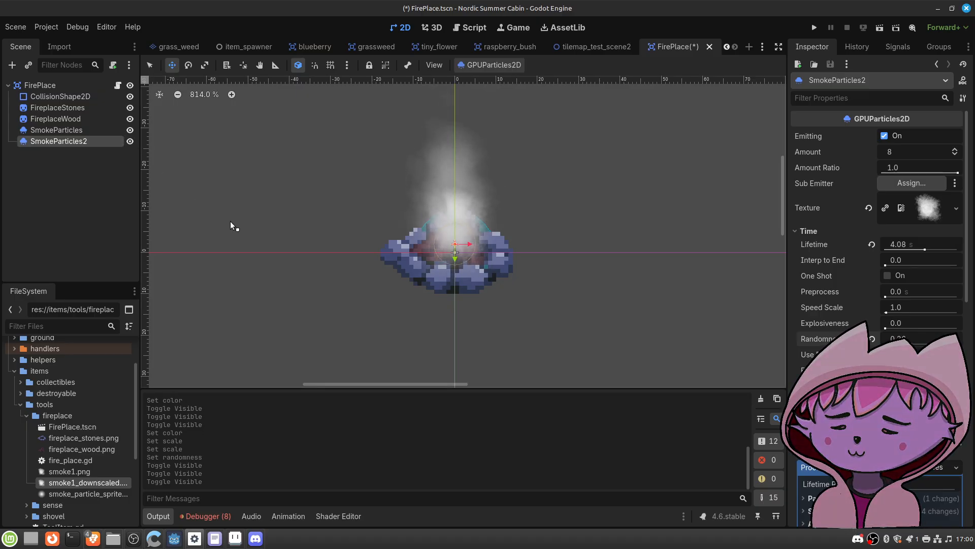
pyautogui.scroll(-4, 415, 259)
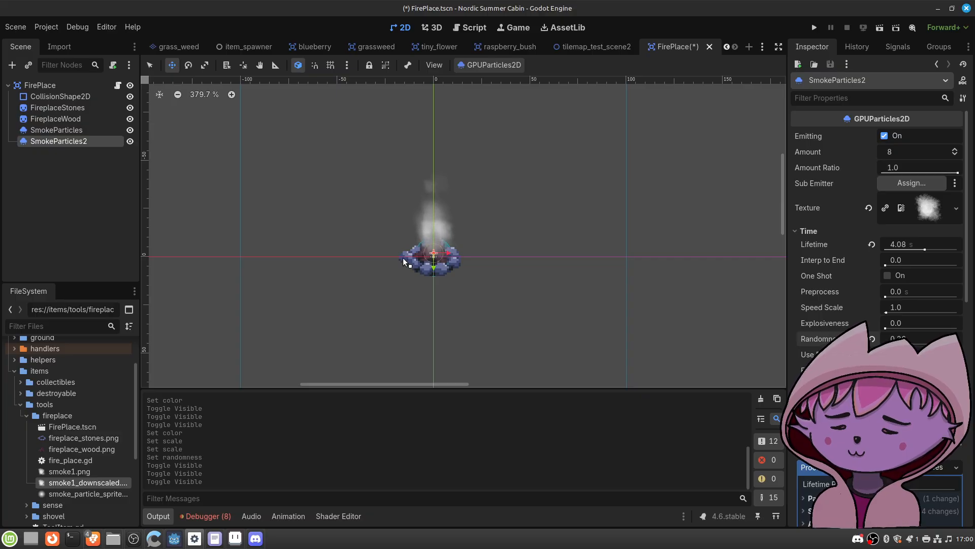
pyautogui.scroll(3, 405, 256)
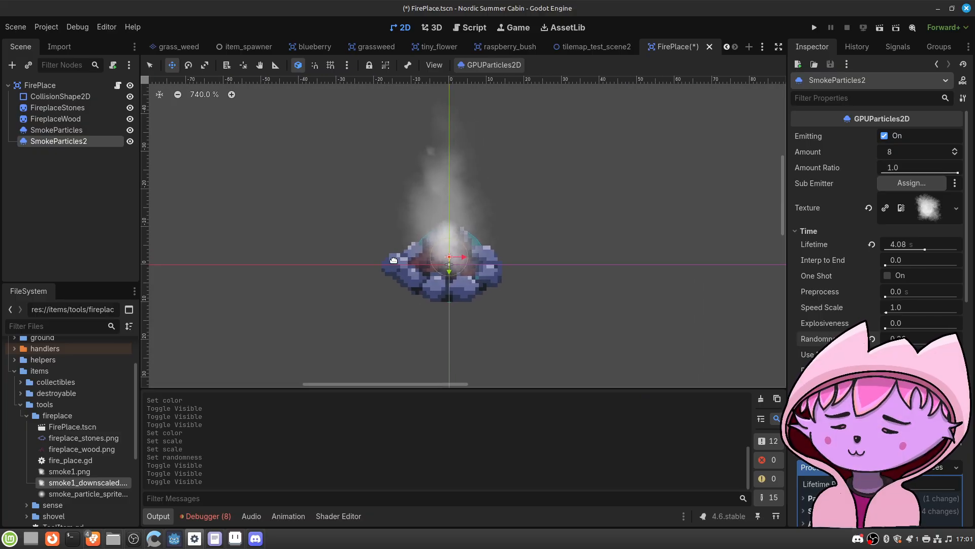
# Step: Set the alpha of the color in the SmokeParticles process material to 105
pyautogui.click(67, 130)
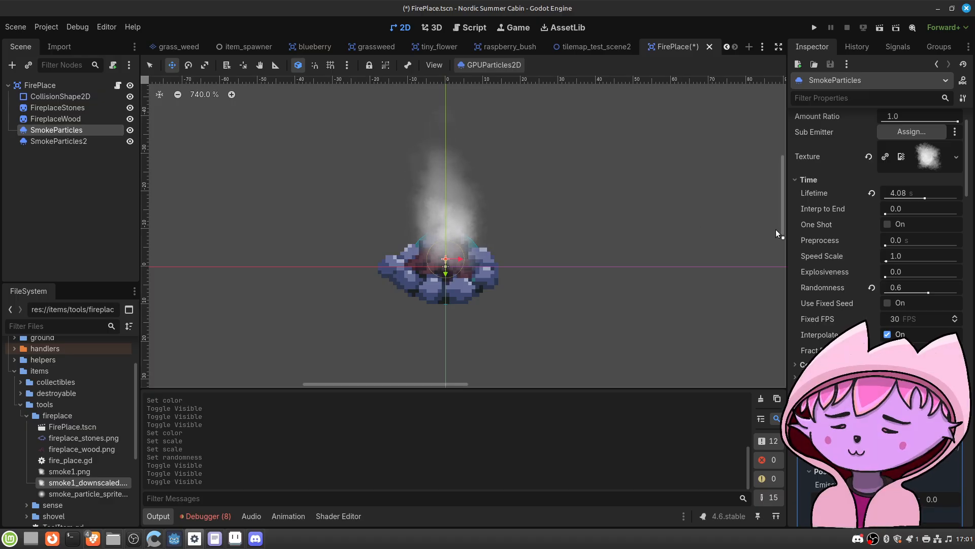
pyautogui.scroll(-10, 840, 255)
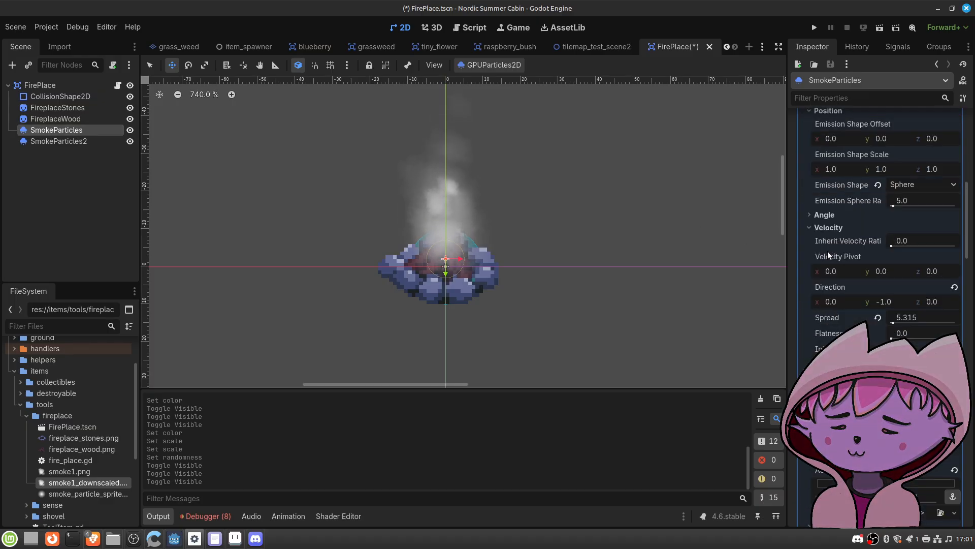
pyautogui.scroll(-5, 833, 260)
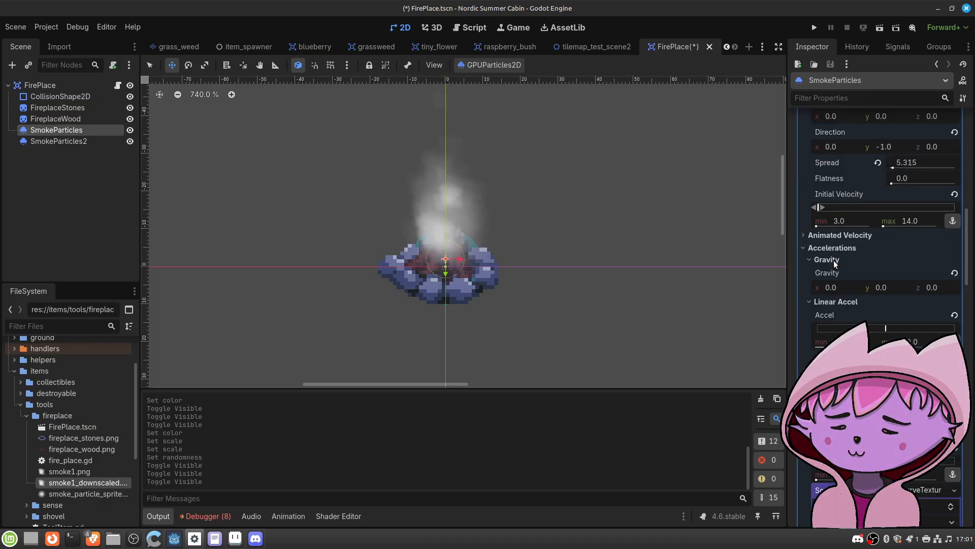
pyautogui.scroll(-3, 834, 258)
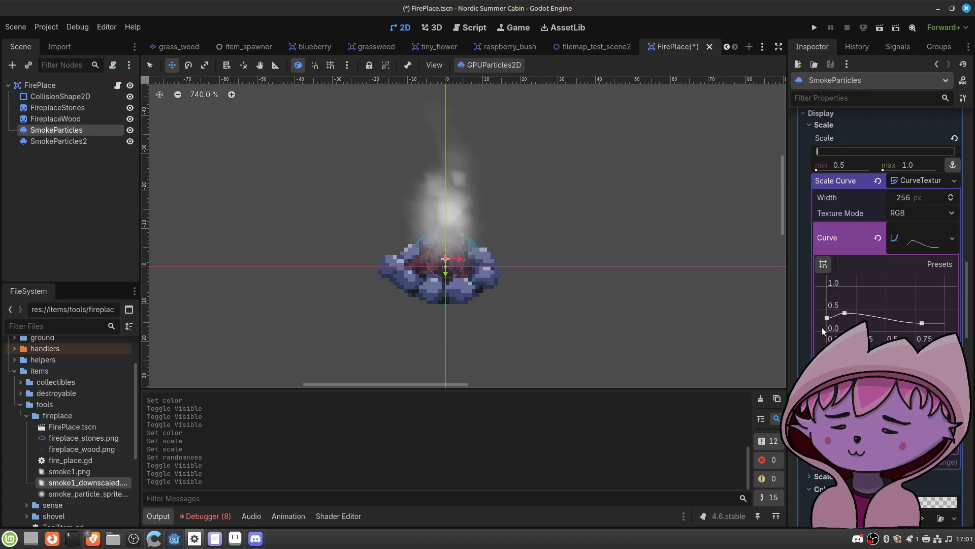
pyautogui.scroll(-2, 923, 489)
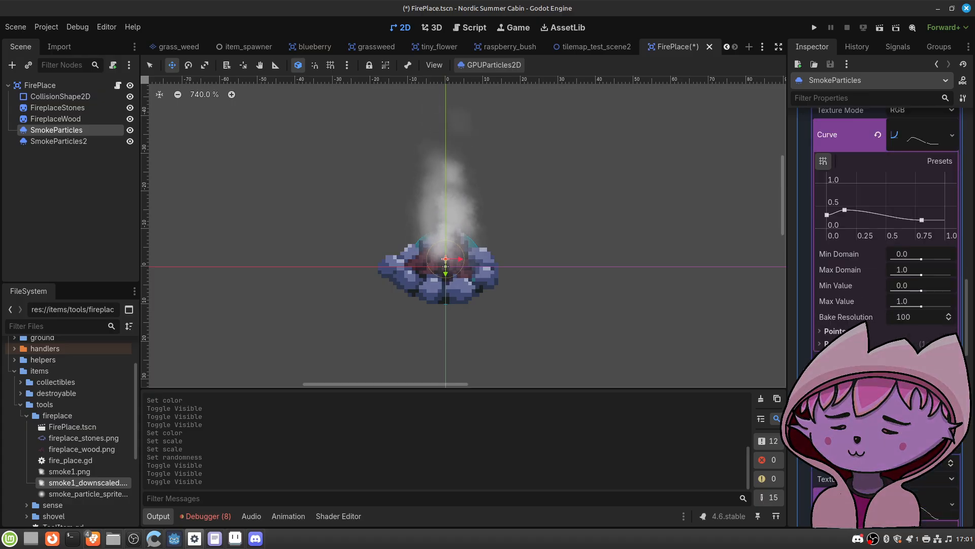
pyautogui.click(921, 399)
pyautogui.moveTo(886, 322); pyautogui.dragTo(872, 325)
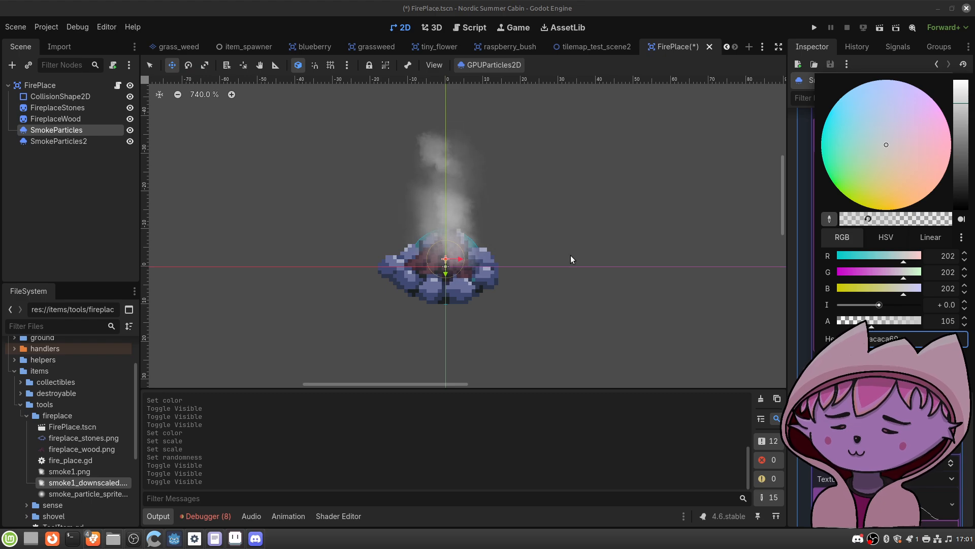
# Step: Reduce the alpha of the white color in the SmokeParticles2 process material to 169
pyautogui.click(54, 141)
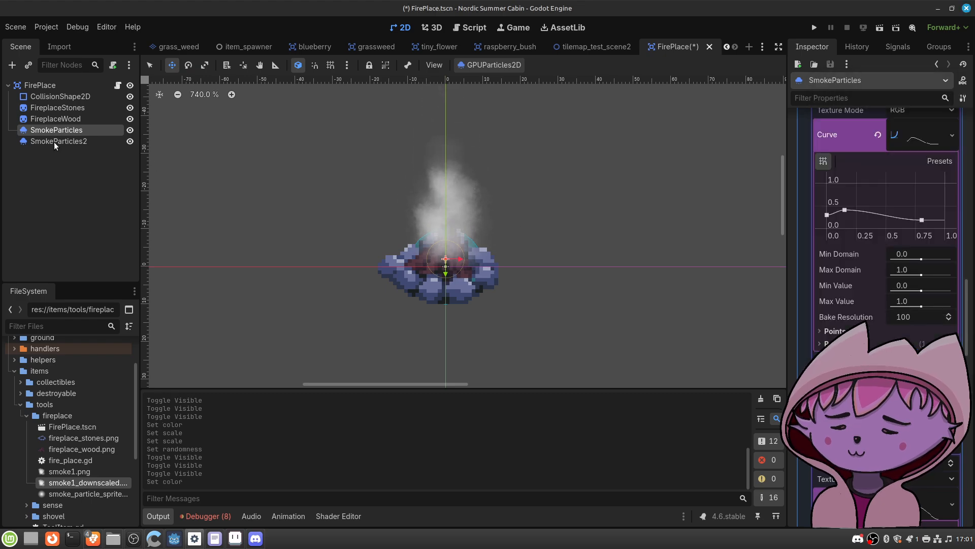
pyautogui.click(54, 141)
pyautogui.scroll(-10, 874, 366)
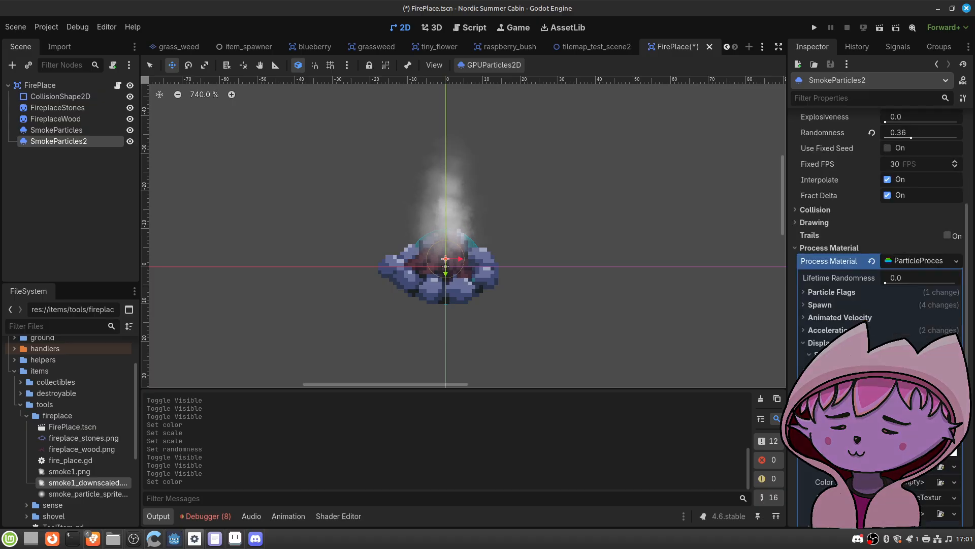
pyautogui.click(901, 298)
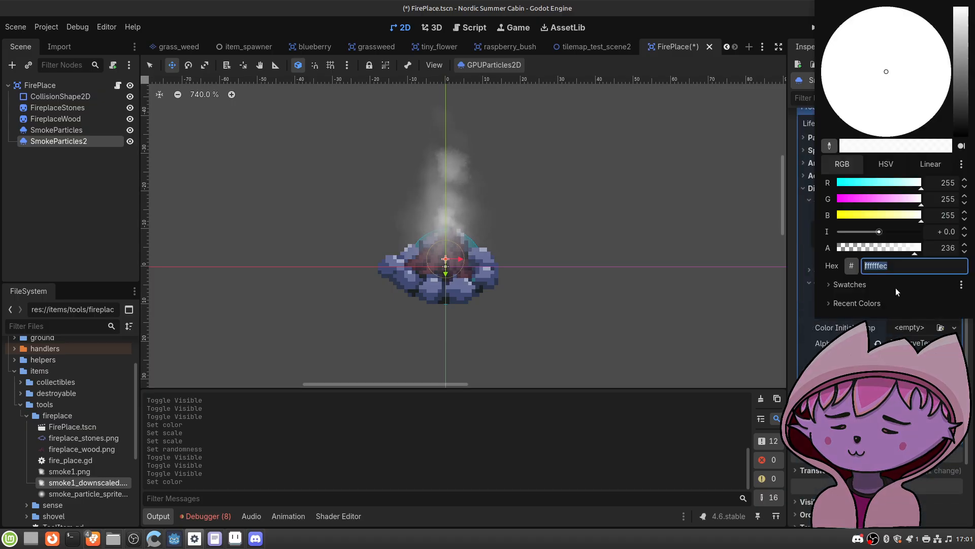
pyautogui.click(895, 248)
pyautogui.moveTo(895, 249); pyautogui.dragTo(893, 247)
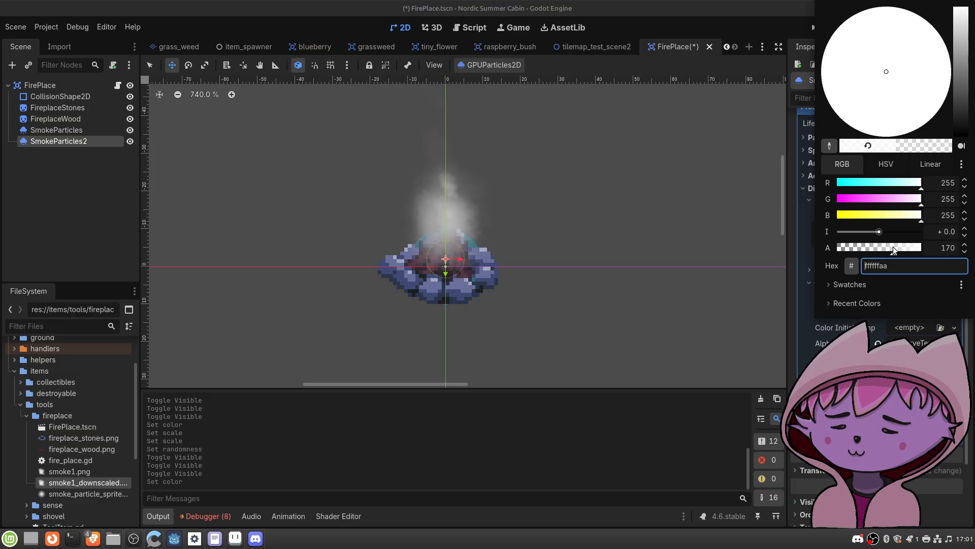
pyautogui.click(893, 247)
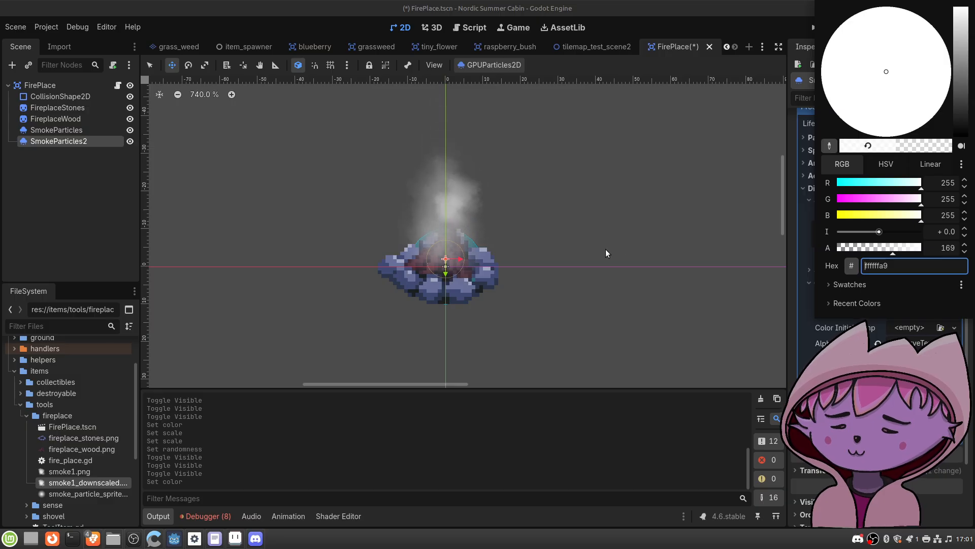
# Step: Reduce the alpha of the gray SmokeParticles process material color to 77 and inspect the combined smoke at different zoom levels
pyautogui.click(87, 127)
pyautogui.click(87, 129)
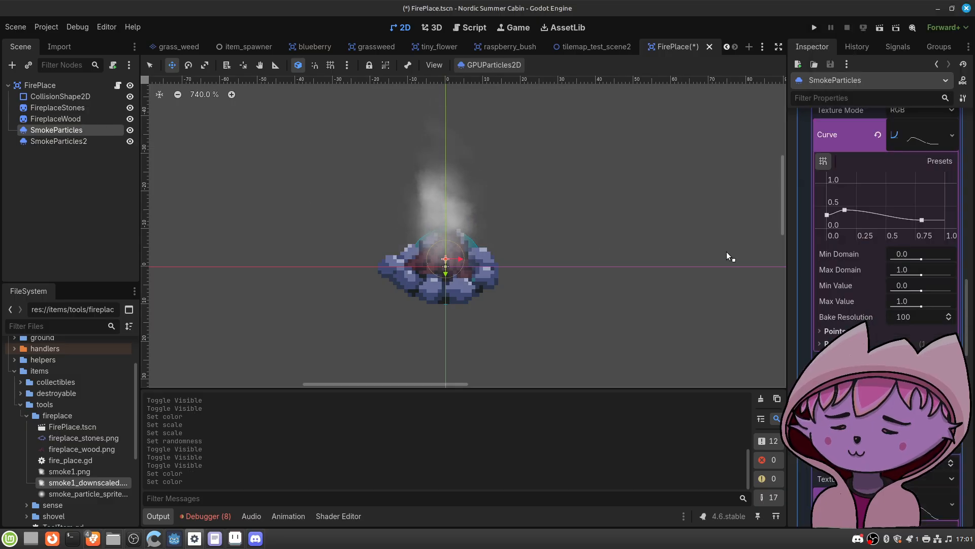
pyautogui.scroll(-1, 885, 228)
pyautogui.click(920, 347)
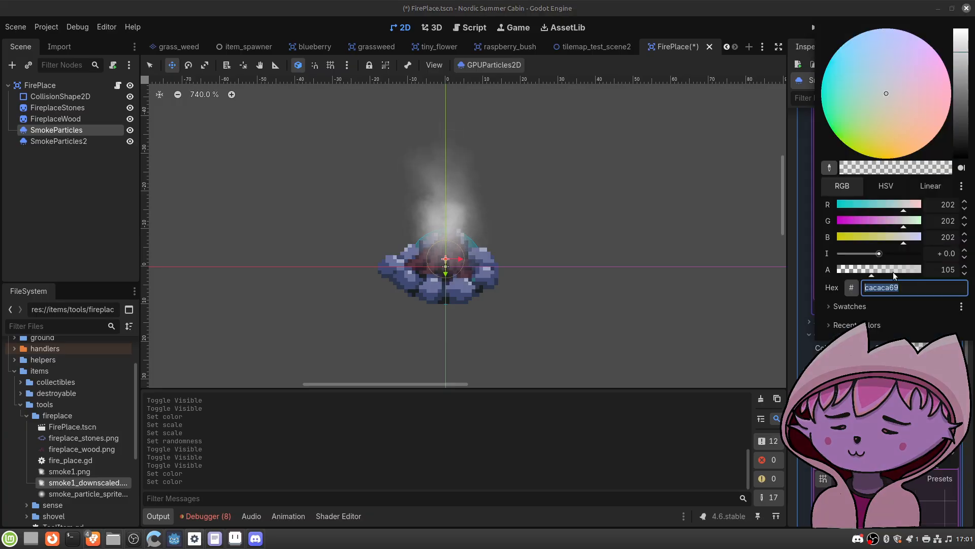
pyautogui.moveTo(870, 270); pyautogui.dragTo(861, 272)
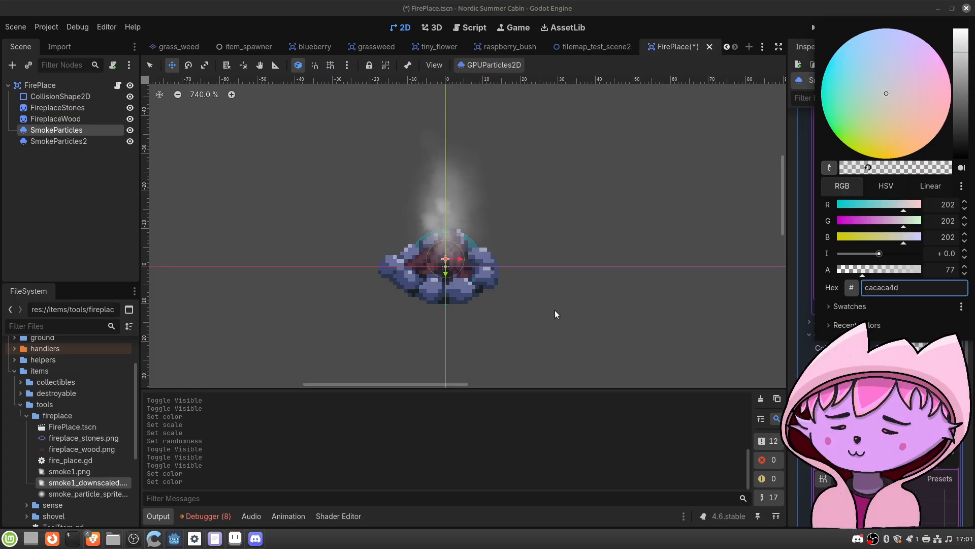
pyautogui.click(538, 290)
pyautogui.scroll(-5, 508, 239)
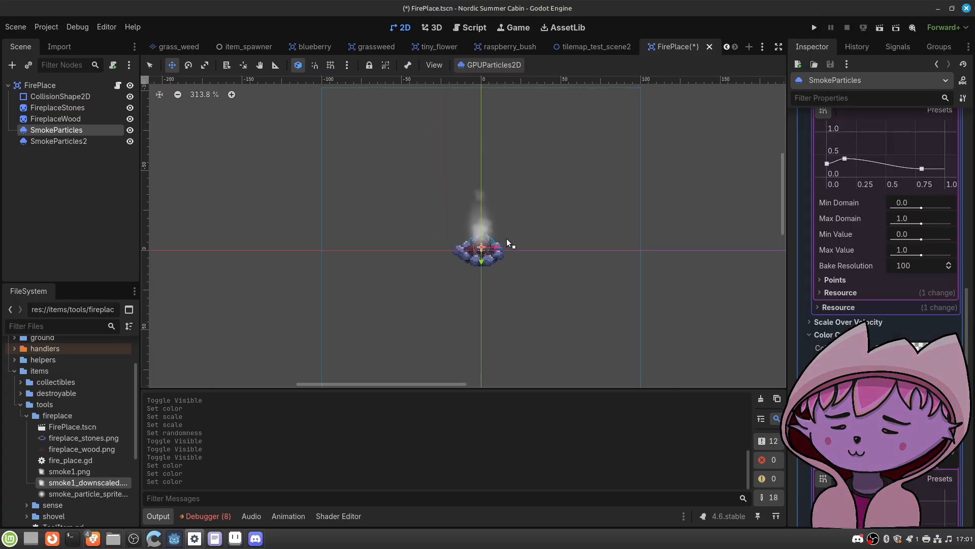
pyautogui.scroll(5, 493, 226)
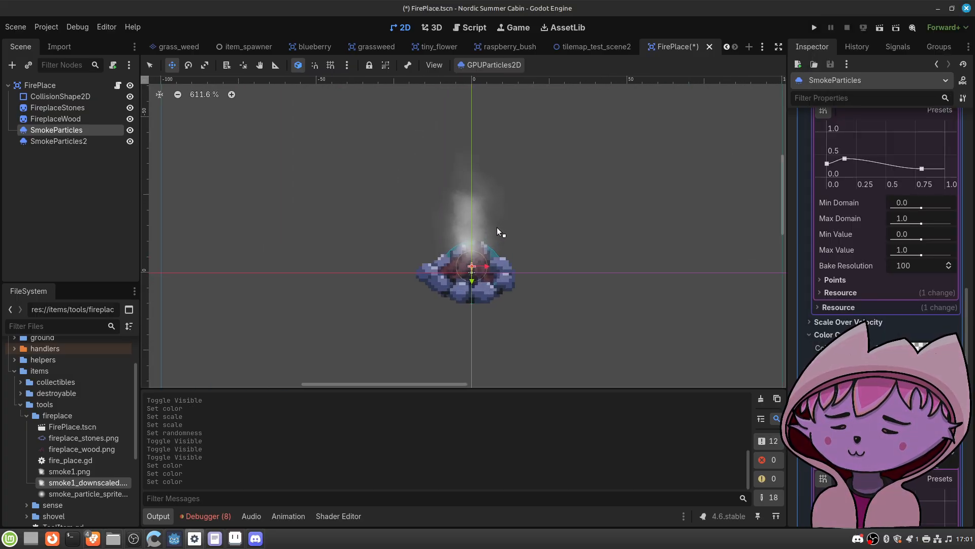
# Step: Save the FirePlace scene, switch to tilemap_test_scene2 and run it
pyautogui.hotkey('ctrl', 's')
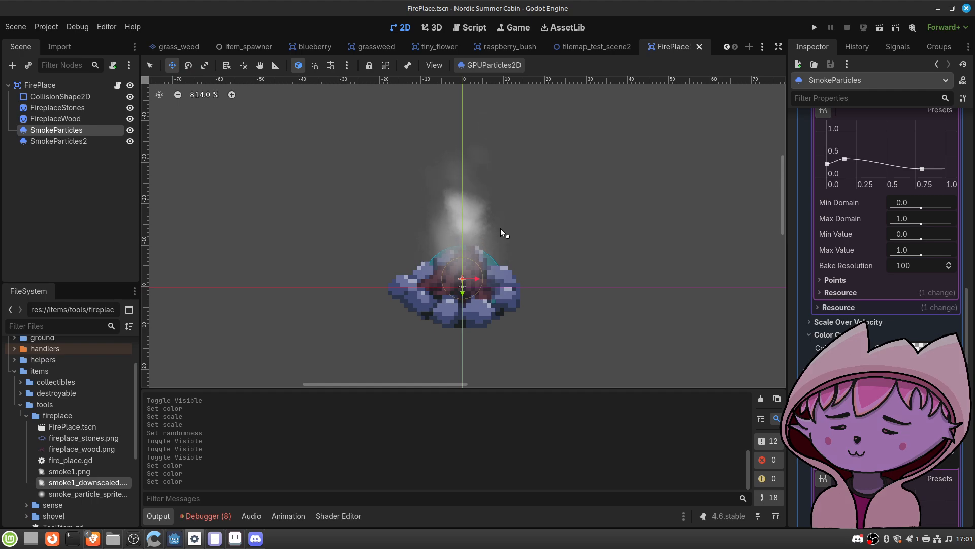
pyautogui.click(612, 47)
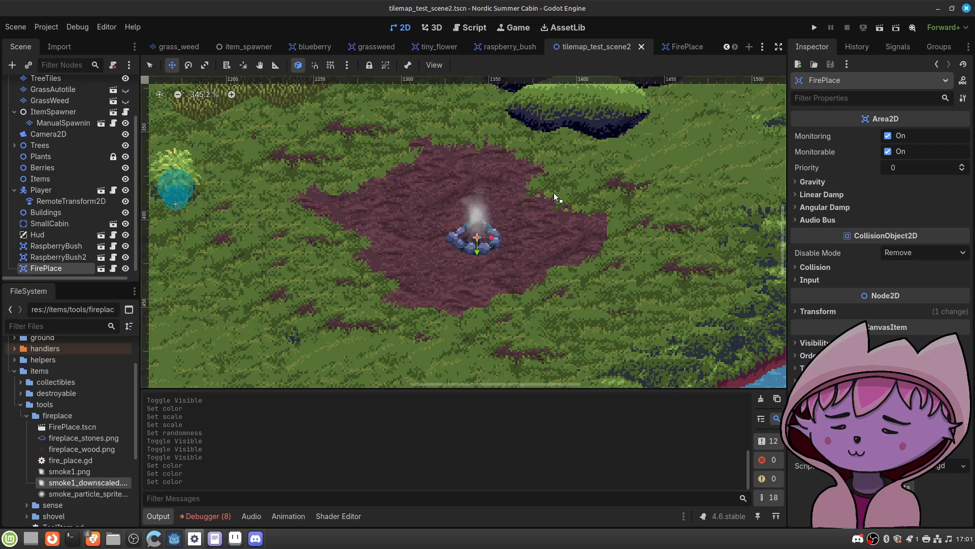
pyautogui.click(879, 28)
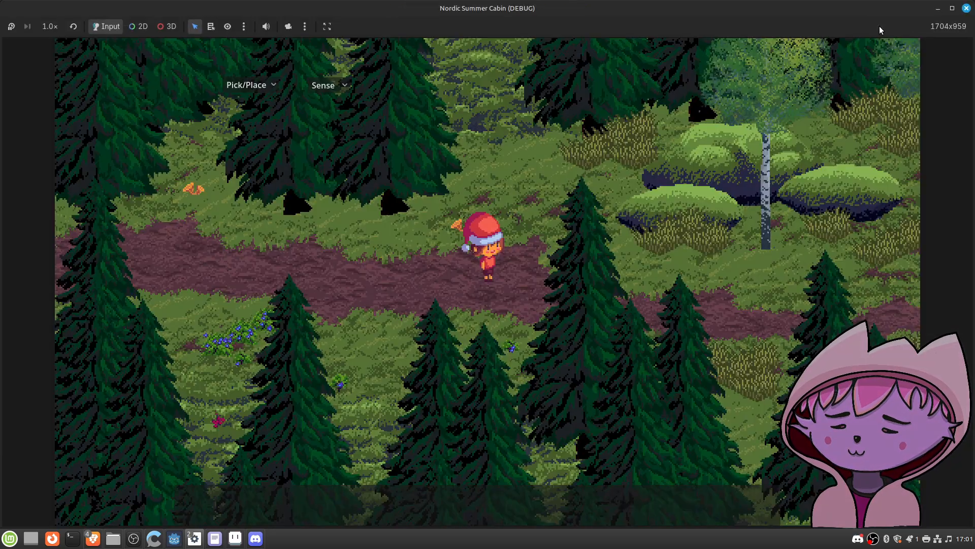
# Step: Walk the character along the path past the cabin to the fireplace clearing and inspect the smoke in the running game
pyautogui.press('a')
pyautogui.press('d')
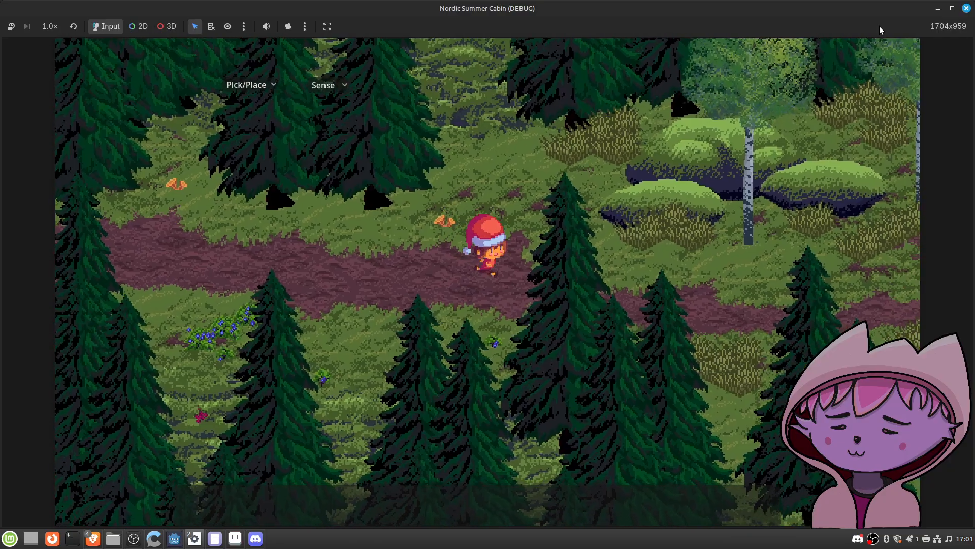
pyautogui.press('s')
pyautogui.press('d')
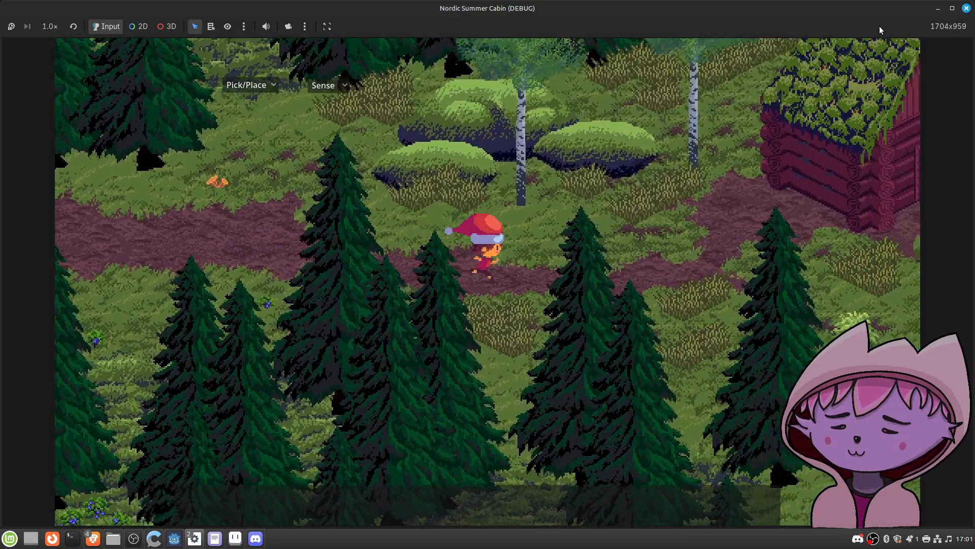
pyautogui.press('d')
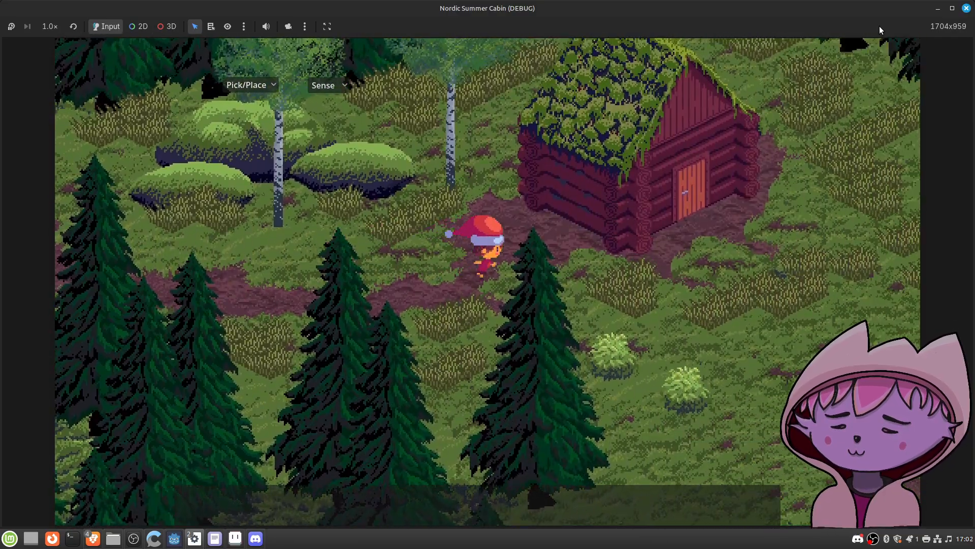
pyautogui.press('d')
pyautogui.press('s')
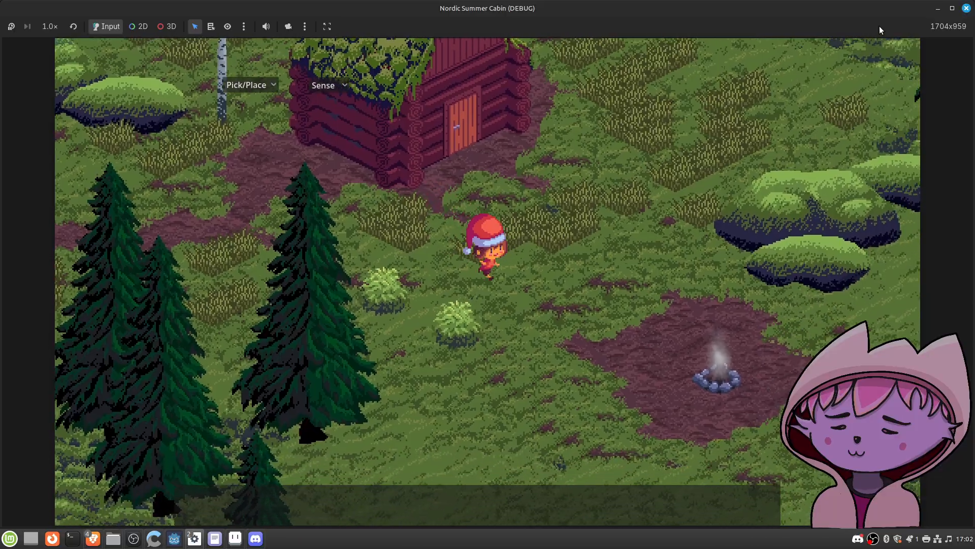
pyautogui.press('s')
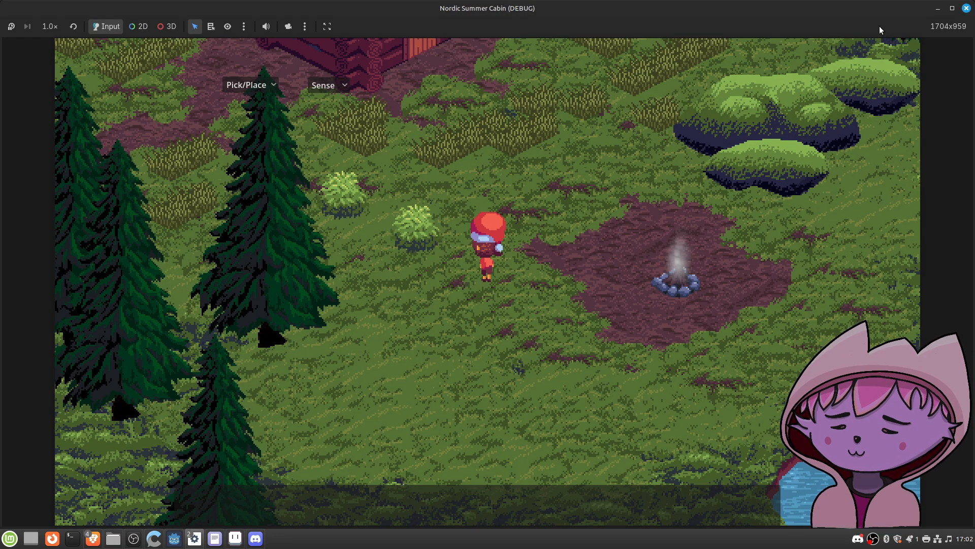
pyautogui.press('d')
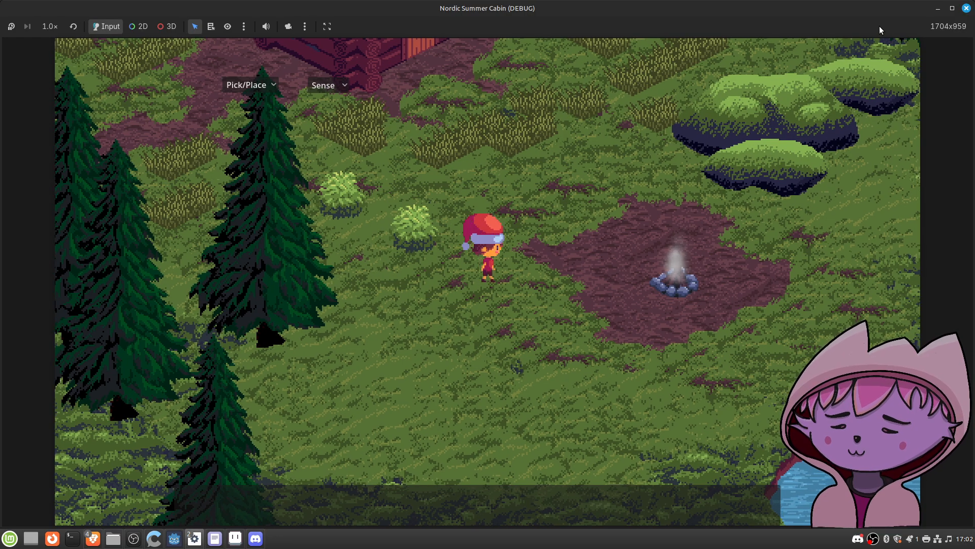
pyautogui.press('s')
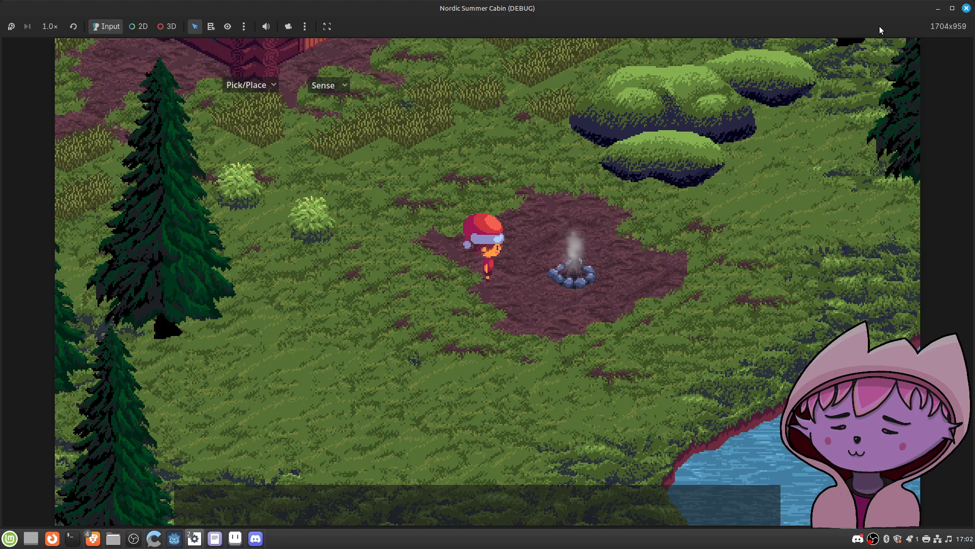
# Step: Walk the character behind and around the fireplace to check how the smoke overlaps the character
pyautogui.press('w')
pyautogui.press('d')
pyautogui.press('s')
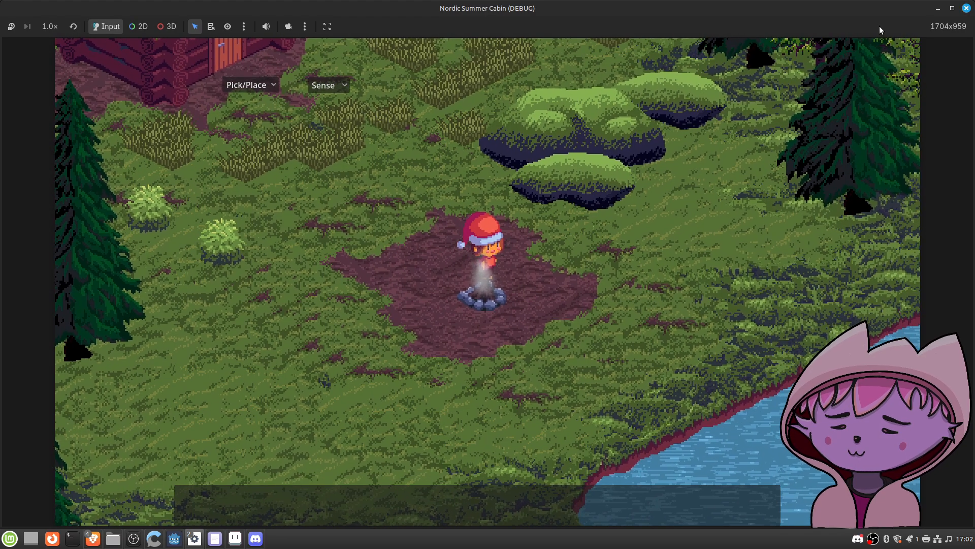
pyautogui.press('d')
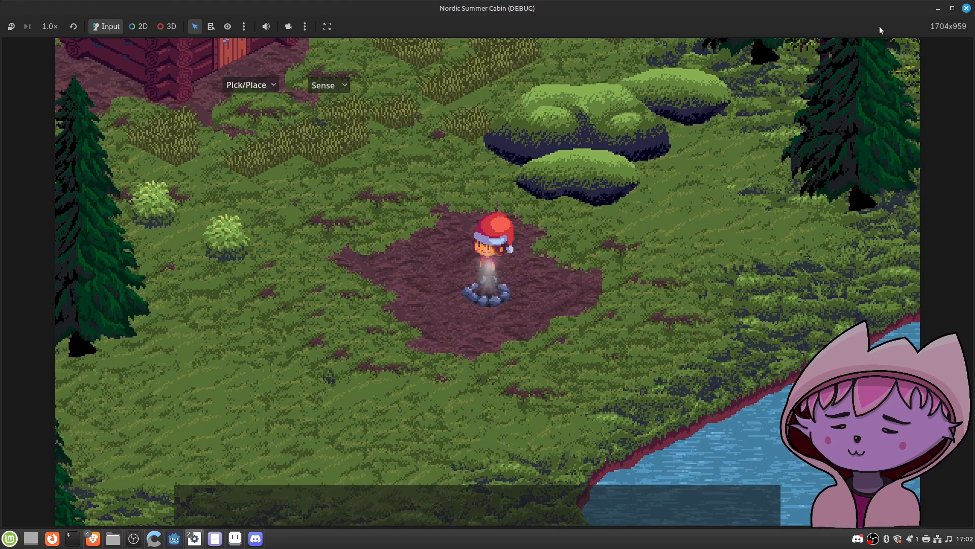
pyautogui.press('s')
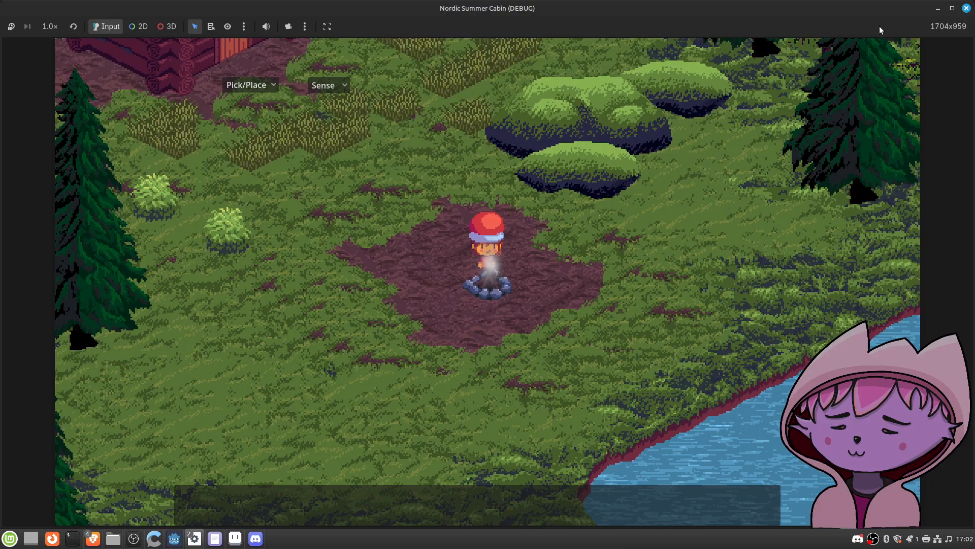
pyautogui.press('d')
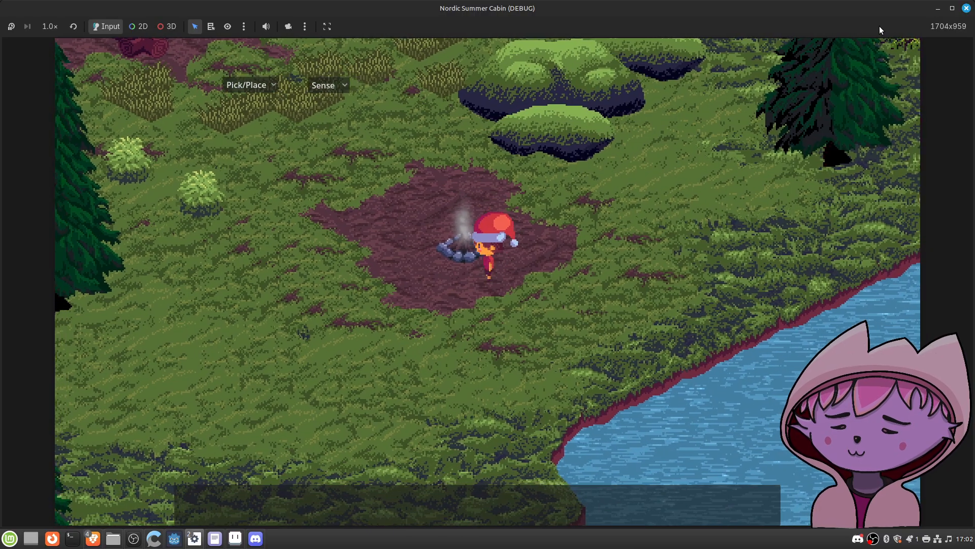
pyautogui.press('a')
pyautogui.press('w')
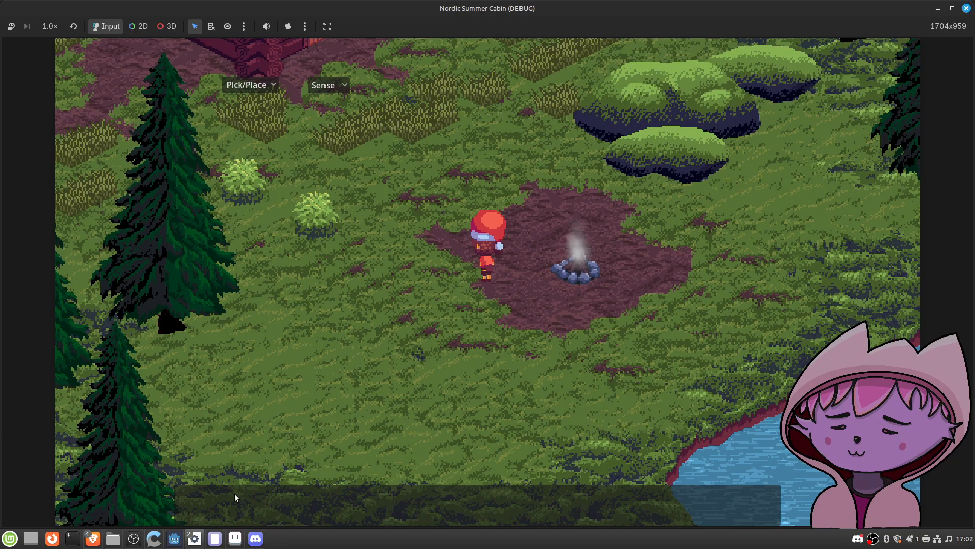
# Step: Switch to Aseprite, view the campfire mockup in fire_place.aseprite for comparison, and return to the running game
pyautogui.moveTo(235, 540)
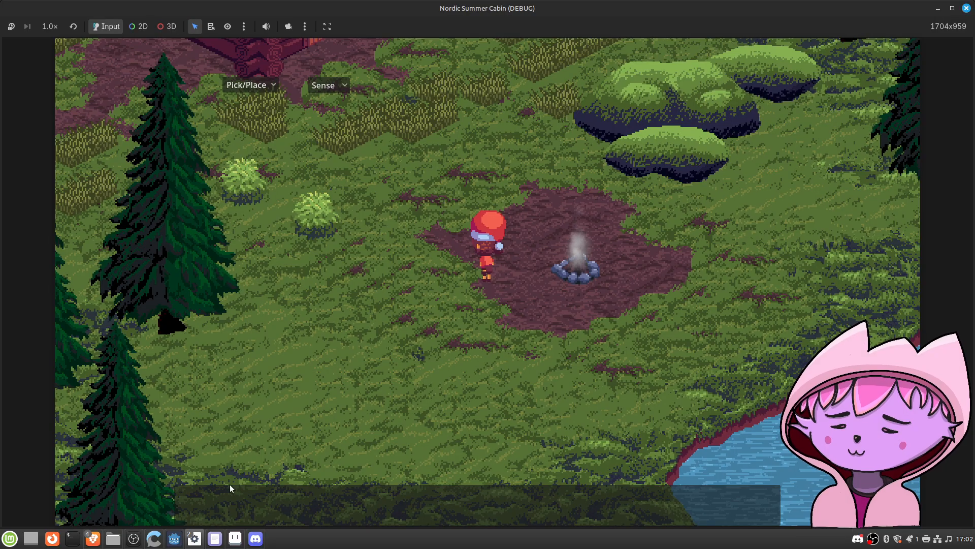
pyautogui.click(235, 539)
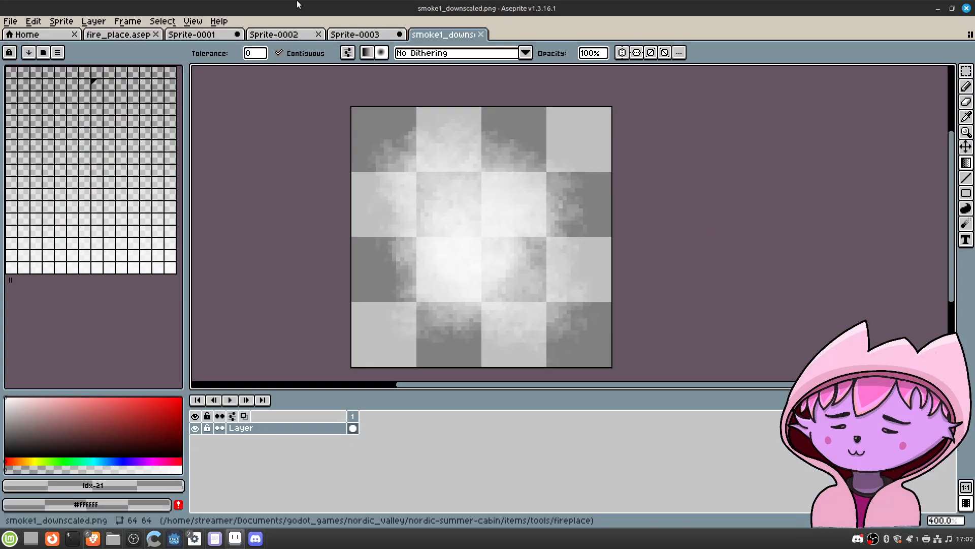
pyautogui.click(142, 34)
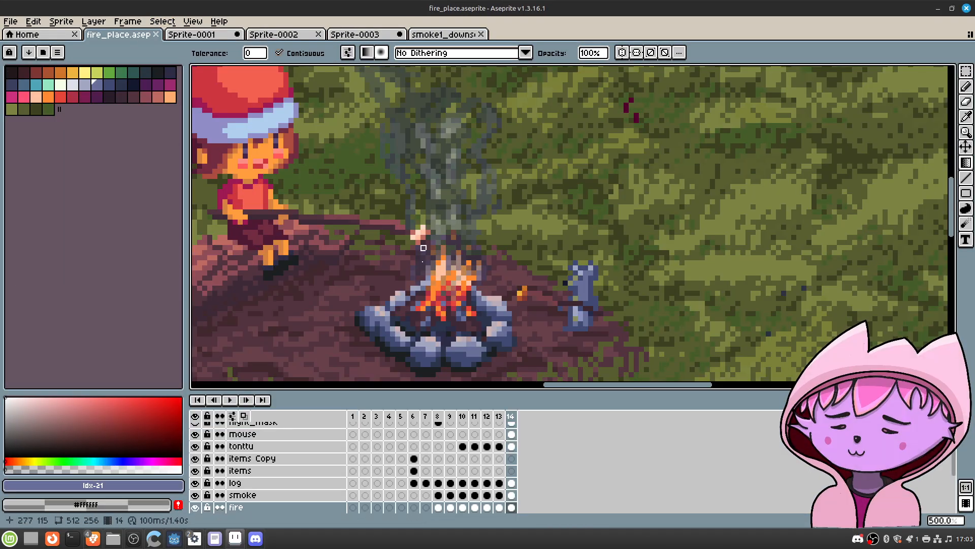
pyautogui.scroll(-3, 423, 232)
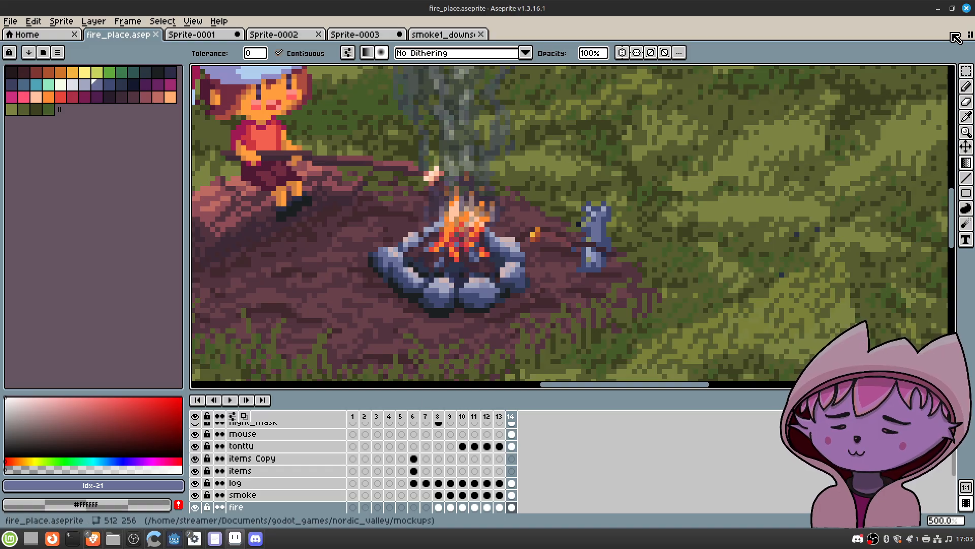
pyautogui.click(939, 9)
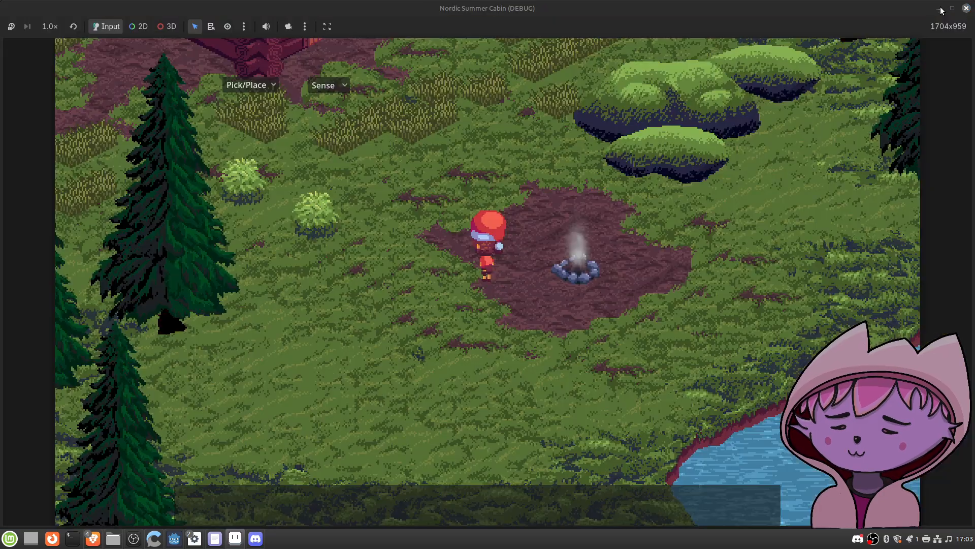
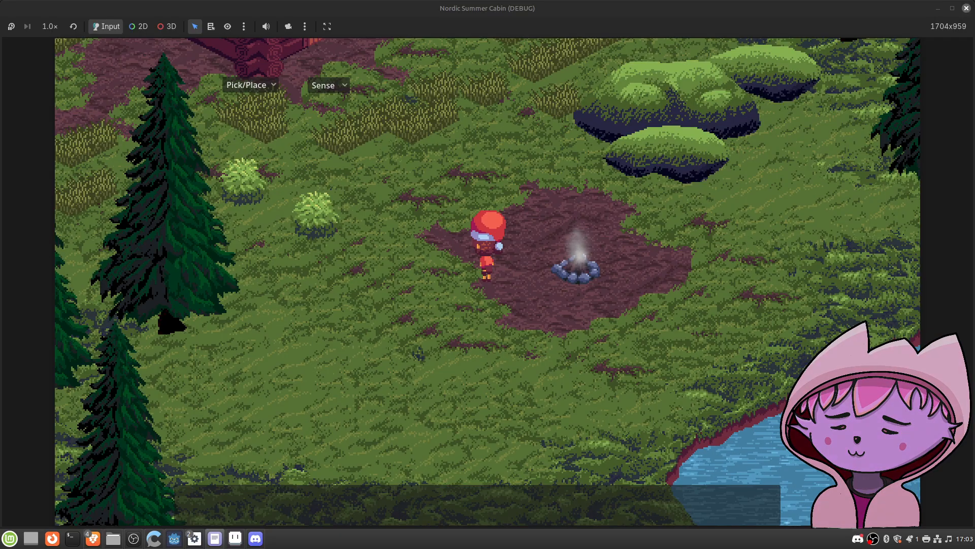
# Step: Switch back to Aseprite and enlarge the timeline to show more layers of the campfire mockup
pyautogui.click(239, 537)
pyautogui.moveTo(545, 202); pyautogui.dragTo(506, 174, button='middle')
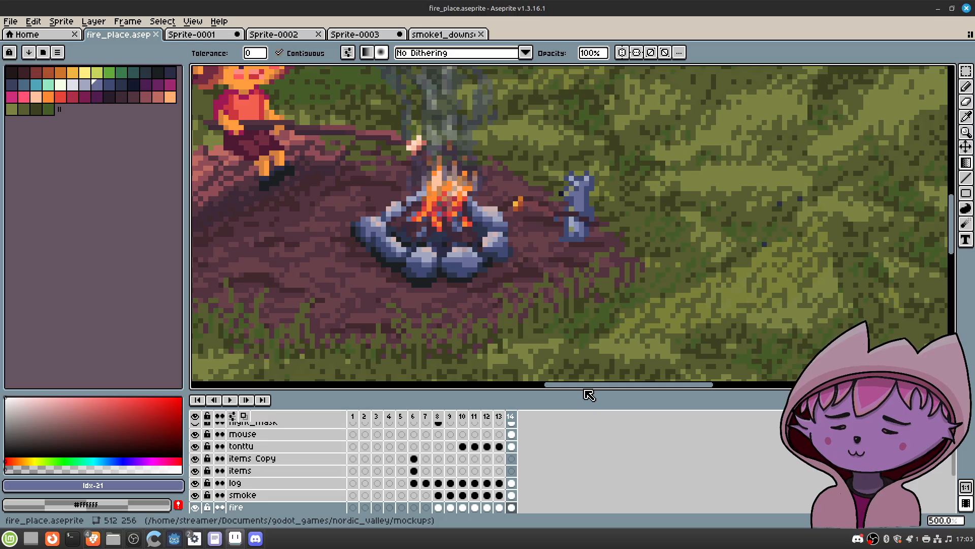
pyautogui.moveTo(582, 390); pyautogui.dragTo(582, 352)
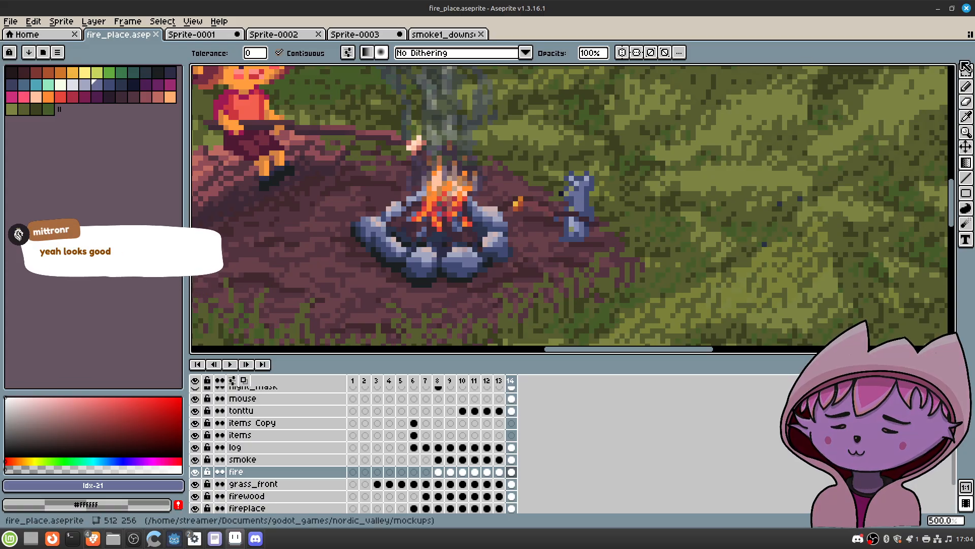
# Step: Select the campfire flames on the fire layer in frame 14 with a freehand Lasso outline
pyautogui.moveTo(966, 71); pyautogui.dragTo(951, 75)
pyautogui.click(920, 72)
pyautogui.moveTo(459, 202); pyautogui.dragTo(441, 214, button='middle')
pyautogui.scroll(1, 441, 216)
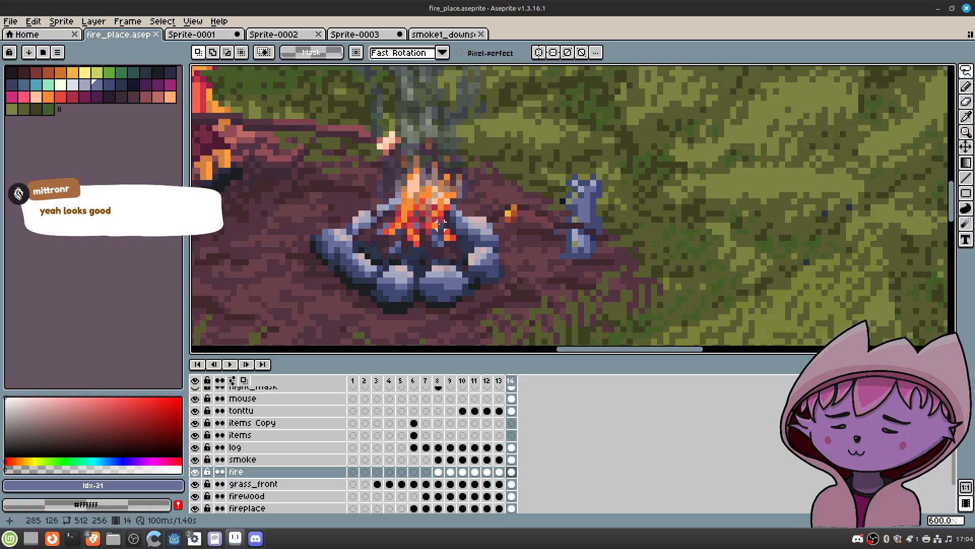
pyautogui.scroll(2, 441, 225)
pyautogui.scroll(-1, 441, 225)
pyautogui.moveTo(441, 225); pyautogui.dragTo(440, 233, button='middle')
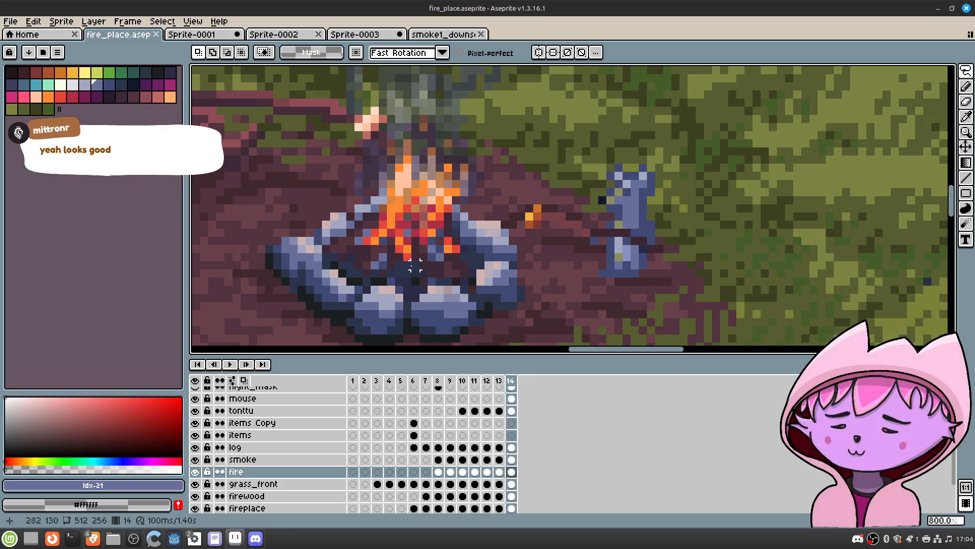
pyautogui.moveTo(410, 264)
pyautogui.mouseDown()
pyautogui.moveTo(358, 246)
pyautogui.moveTo(350, 213)
pyautogui.moveTo(421, 99)
pyautogui.moveTo(470, 120)
pyautogui.moveTo(486, 206)
pyautogui.moveTo(477, 269)
pyautogui.mouseUp()
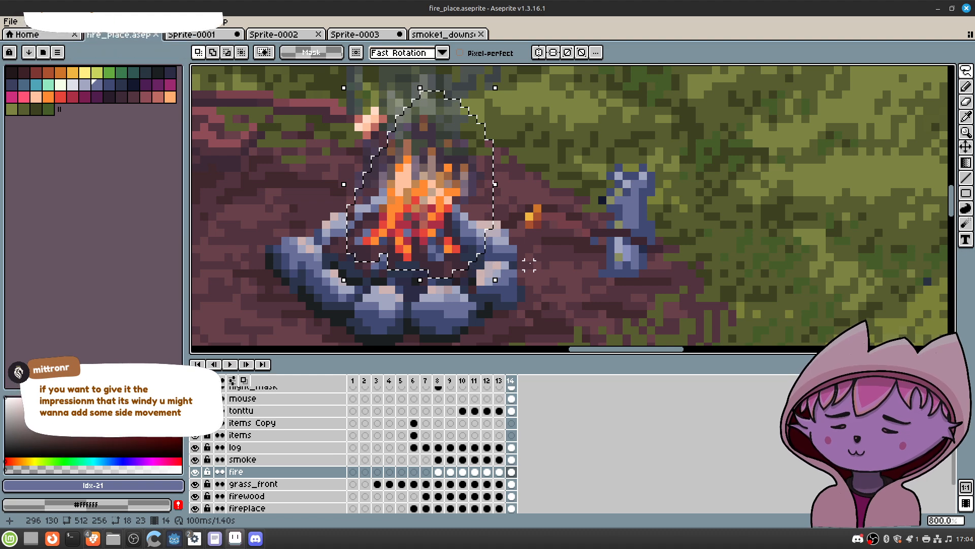
# Step: Paste the copied flames as a new 18 × 23 sprite and inspect their pixels up close
pyautogui.click(33, 22)
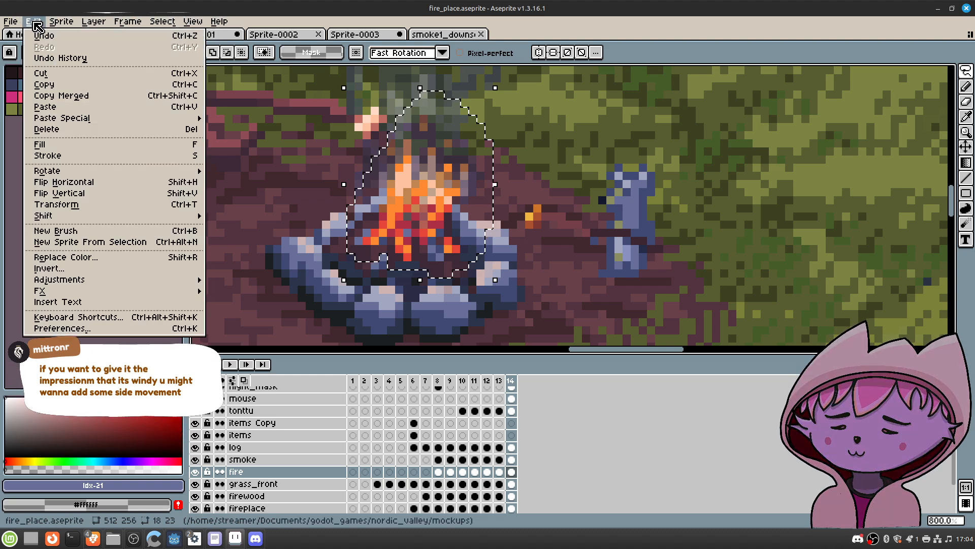
pyautogui.moveTo(193, 118)
pyautogui.click(236, 118)
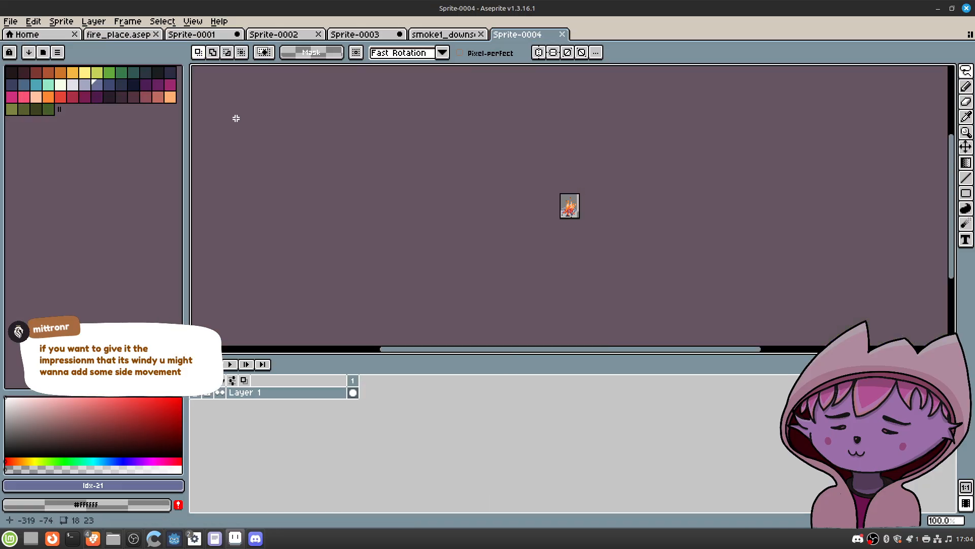
pyautogui.moveTo(575, 217); pyautogui.dragTo(501, 229, button='middle')
pyautogui.scroll(6, 473, 219)
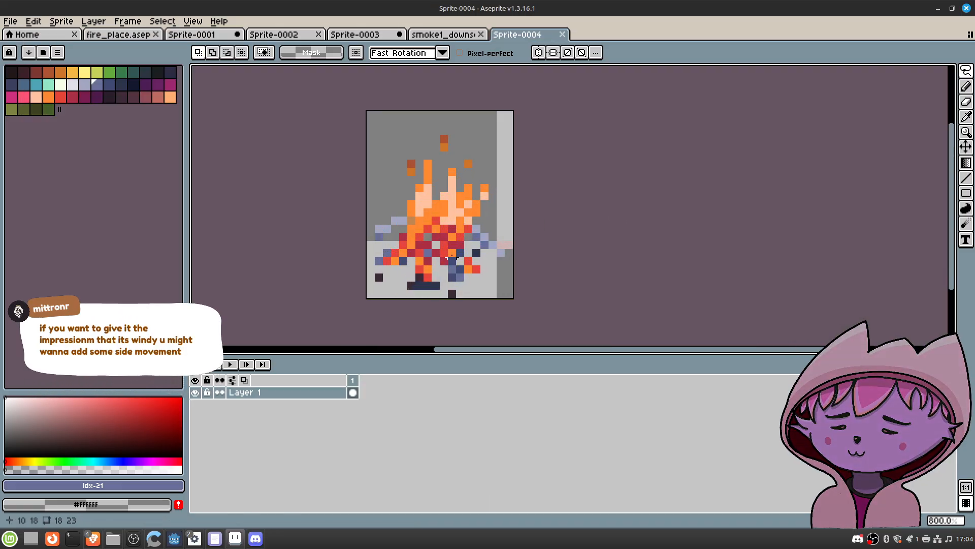
pyautogui.moveTo(452, 253); pyautogui.dragTo(449, 211, button='middle')
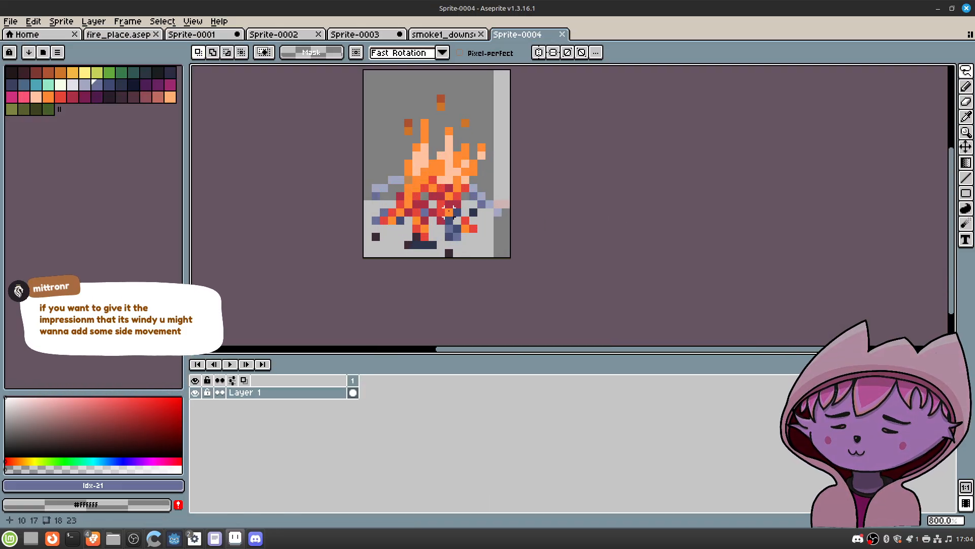
pyautogui.scroll(4, 439, 213)
pyautogui.scroll(-4, 437, 216)
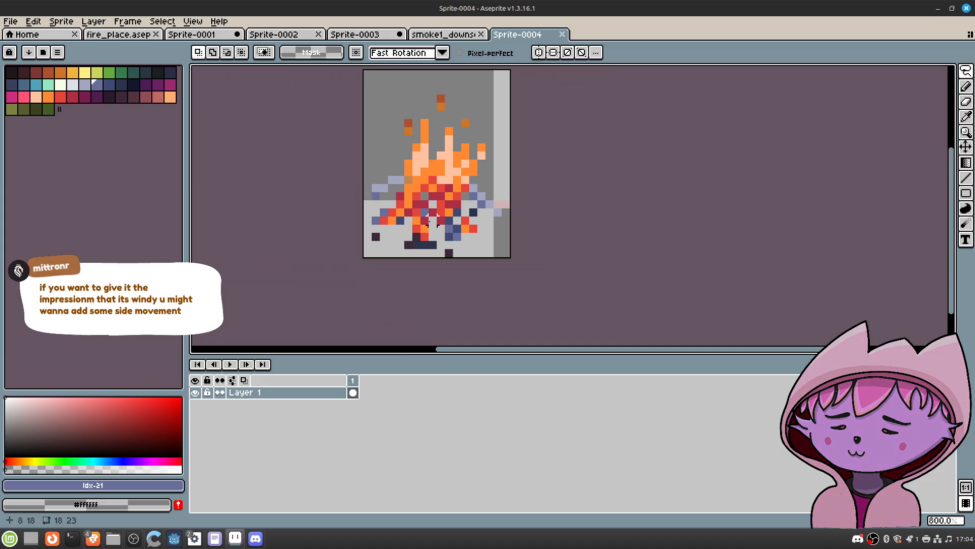
pyautogui.scroll(3, 437, 219)
pyautogui.scroll(-1, 438, 225)
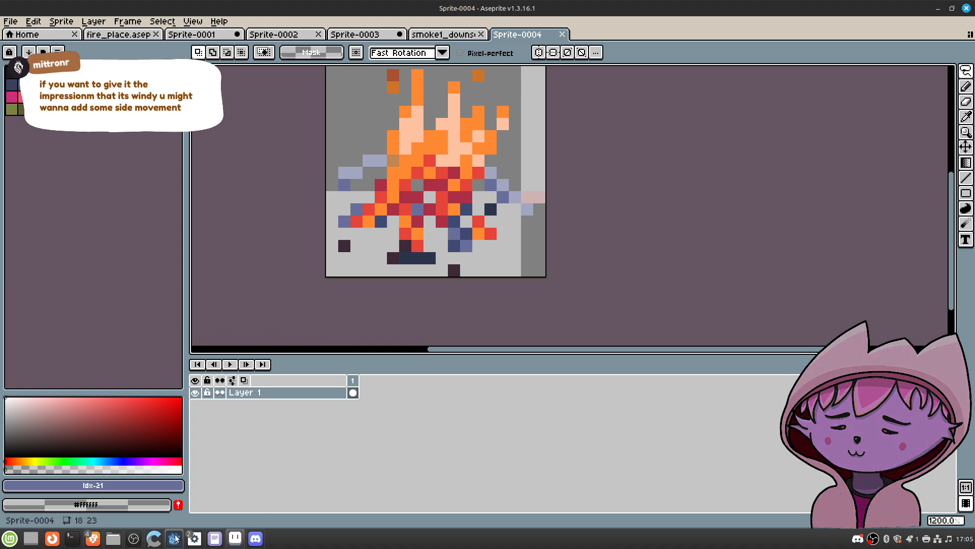
# Step: Switch to the Godot editor and examine the fireplace smoke in tilemap_test_scene2 at different zoom levels
pyautogui.moveTo(174, 539)
pyautogui.click(183, 511)
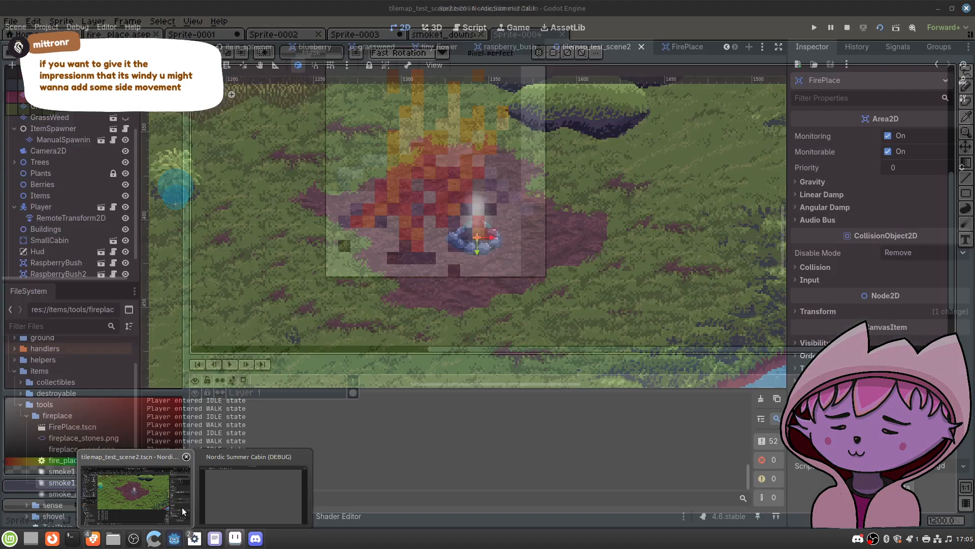
pyautogui.scroll(3, 503, 223)
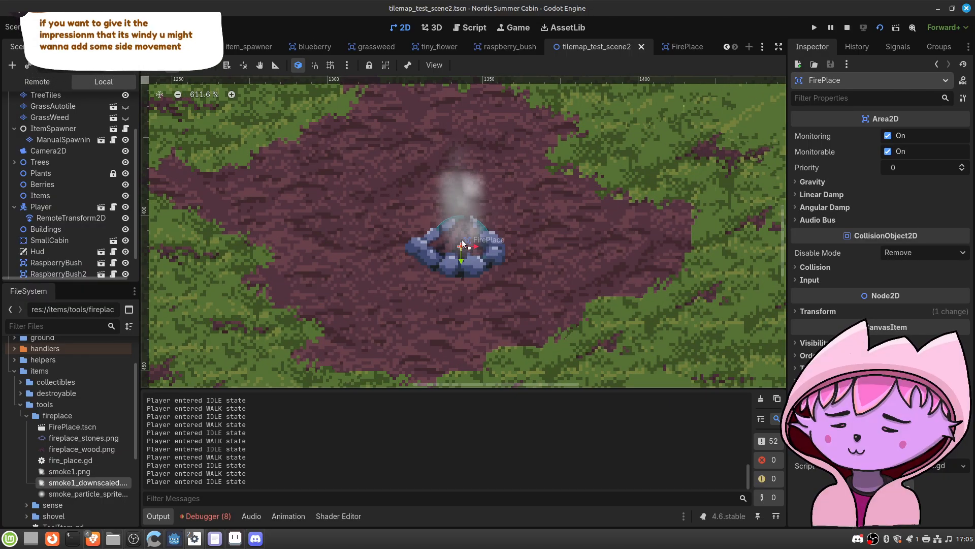
pyautogui.scroll(-3, 478, 216)
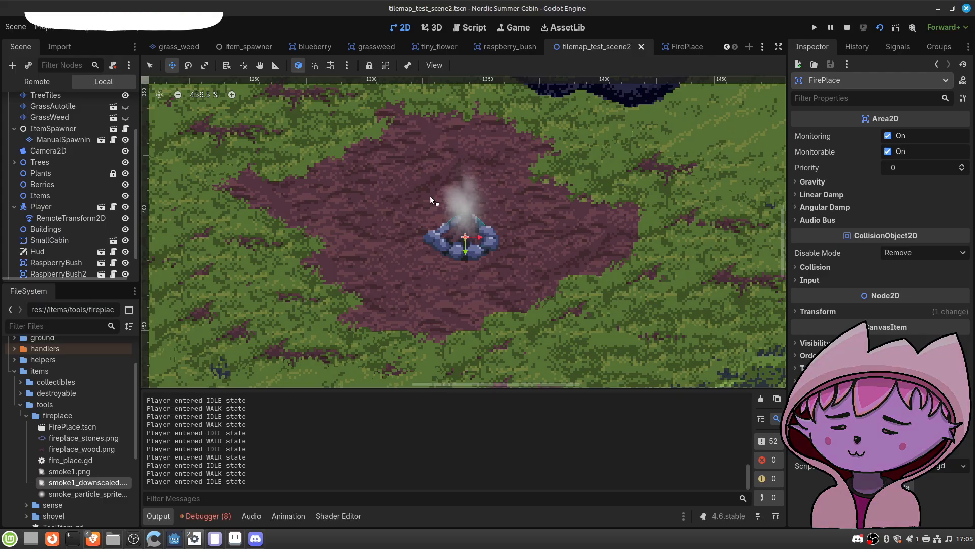
pyautogui.scroll(-5, 379, 158)
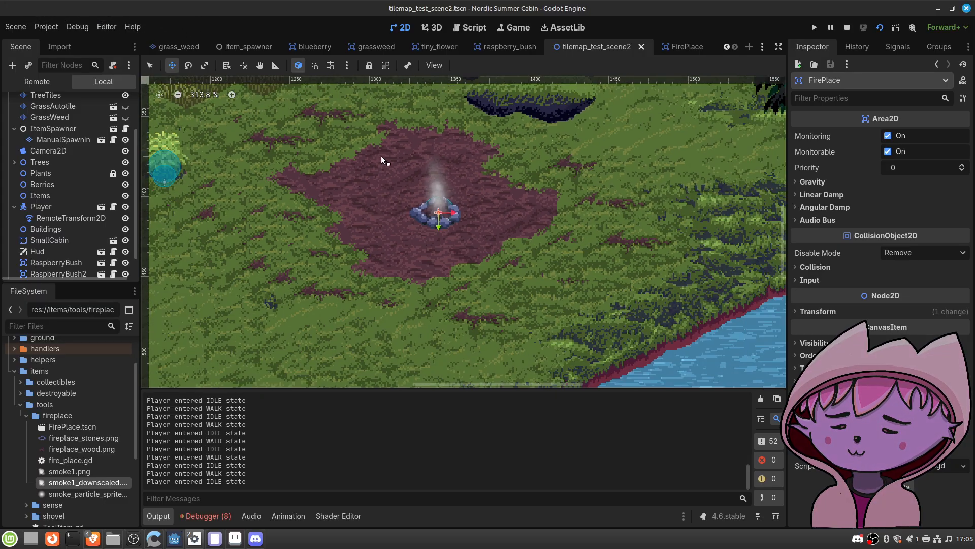
pyautogui.moveTo(373, 134); pyautogui.dragTo(406, 193, button='middle')
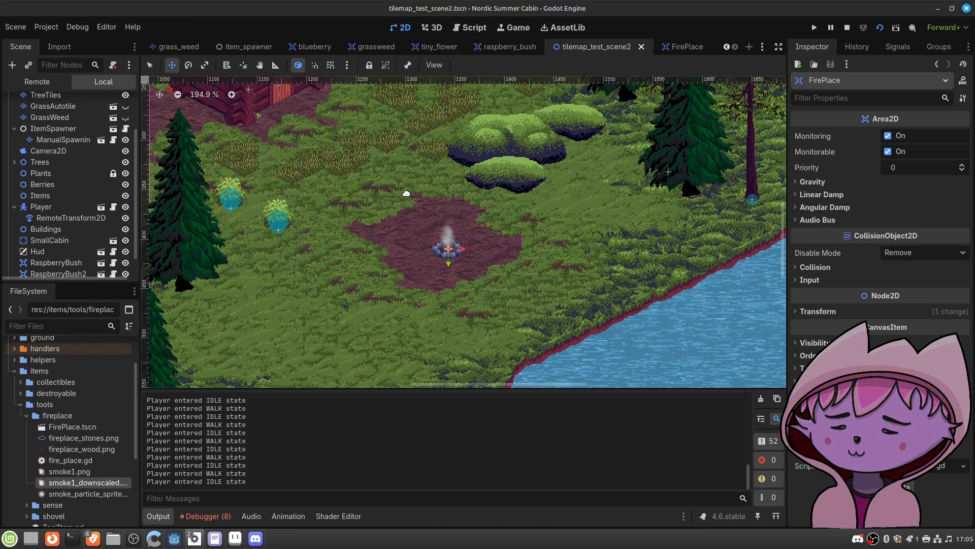
pyautogui.moveTo(355, 163); pyautogui.dragTo(422, 196, button='middle')
pyautogui.scroll(2, 409, 207)
pyautogui.scroll(-3, 325, 185)
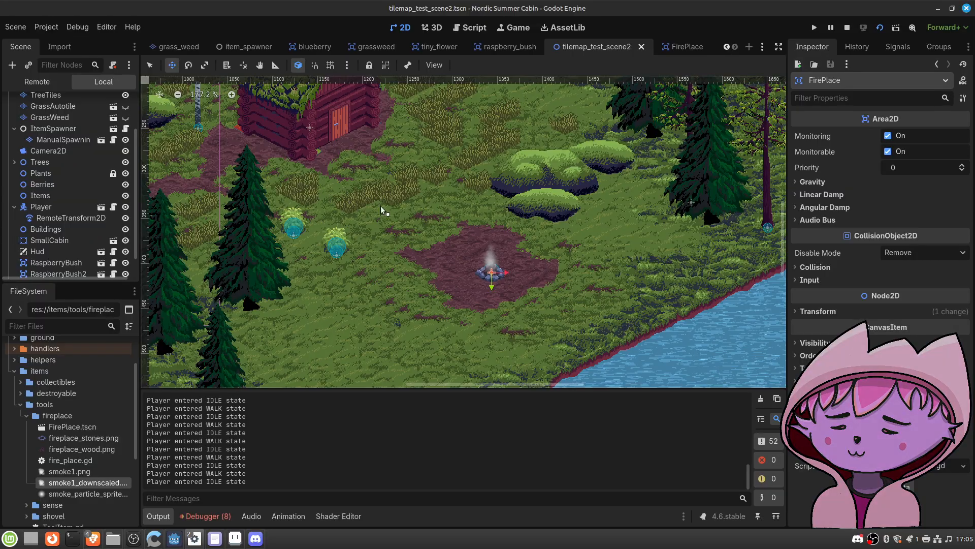
# Step: Examine the cabin's grass roof and the surrounding birch and spruce trees in tilemap_test_scene2 up close
pyautogui.moveTo(383, 205); pyautogui.dragTo(437, 230, button='middle')
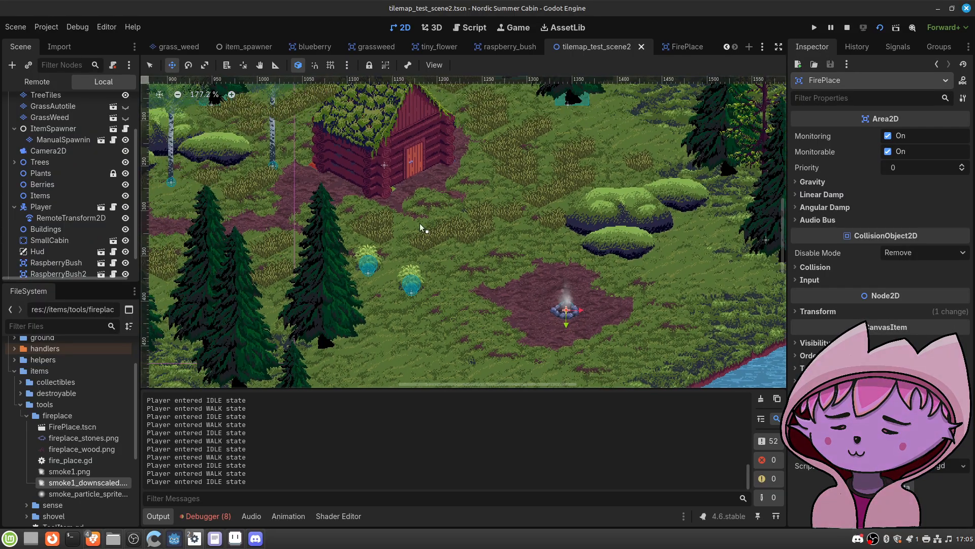
pyautogui.moveTo(253, 165); pyautogui.dragTo(316, 240, button='middle')
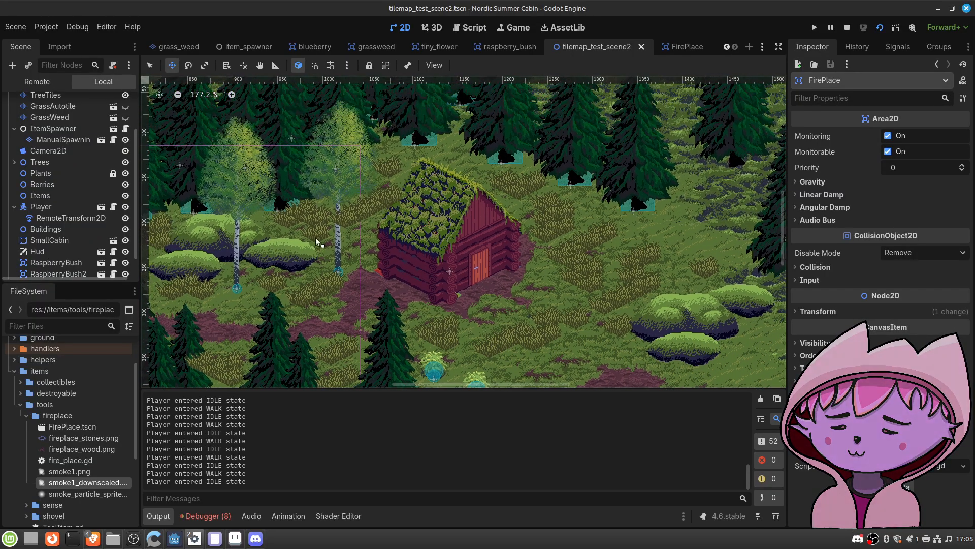
pyautogui.scroll(4, 331, 142)
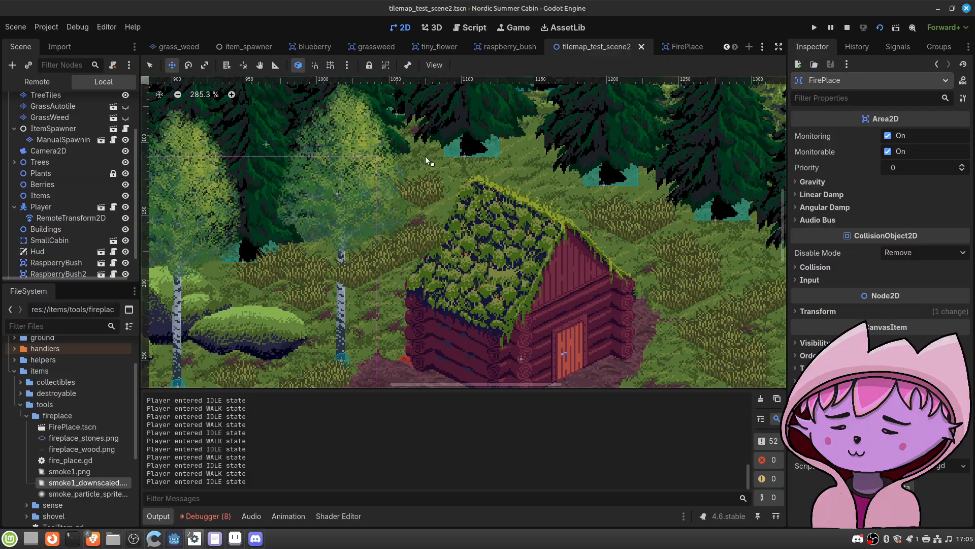
pyautogui.moveTo(522, 133); pyautogui.dragTo(389, 222, button='middle')
pyautogui.moveTo(454, 150); pyautogui.dragTo(426, 86, button='middle')
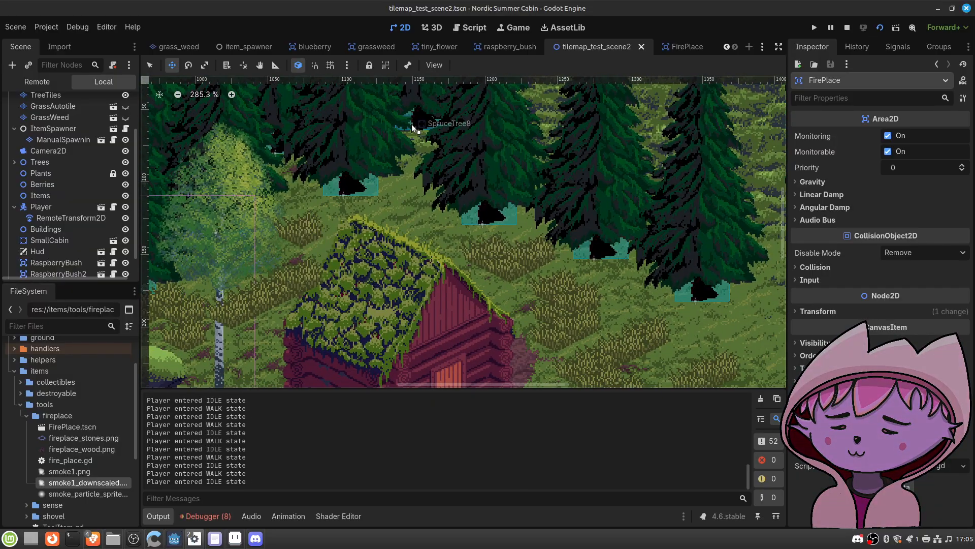
pyautogui.scroll(2, 292, 189)
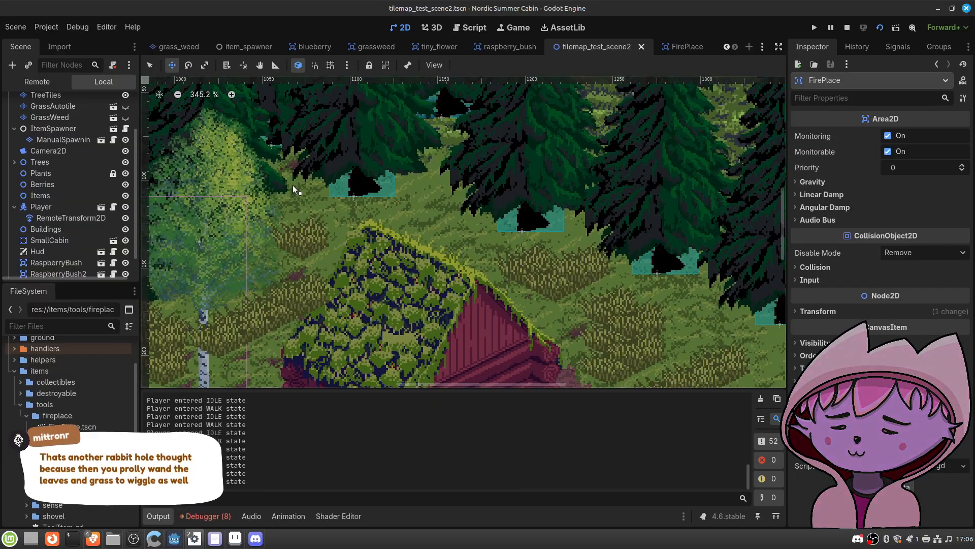
pyautogui.moveTo(292, 185); pyautogui.dragTo(349, 173, button='middle')
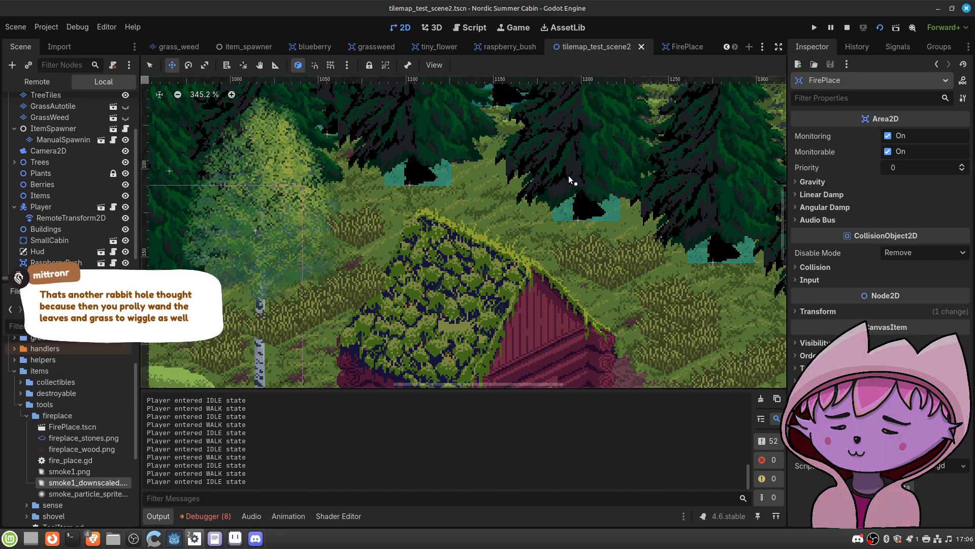
pyautogui.scroll(-4, 651, 272)
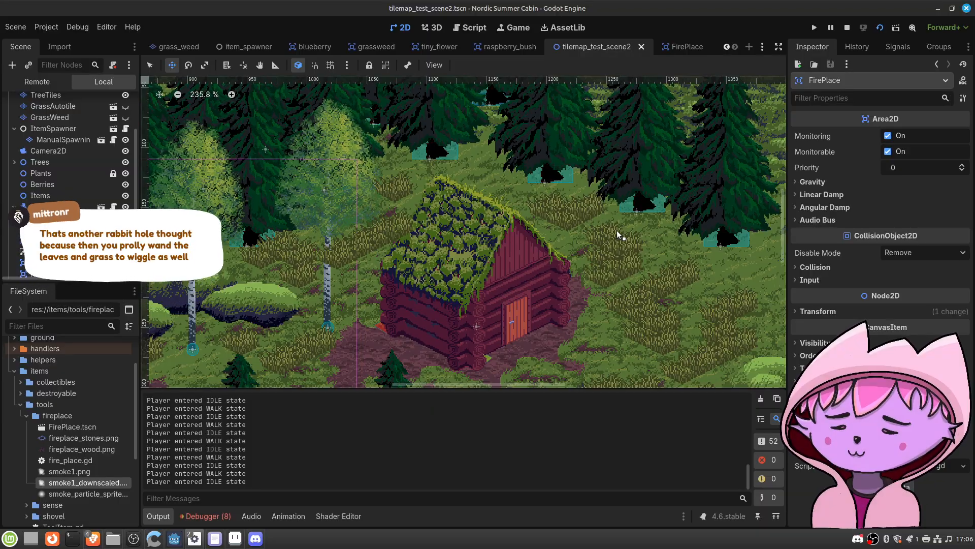
# Step: Examine the area between the cabin and the smoking fireplace in tilemap_test_scene2 at several zoom levels
pyautogui.moveTo(636, 259); pyautogui.dragTo(568, 178, button='middle')
pyautogui.moveTo(566, 261); pyautogui.dragTo(506, 221, button='middle')
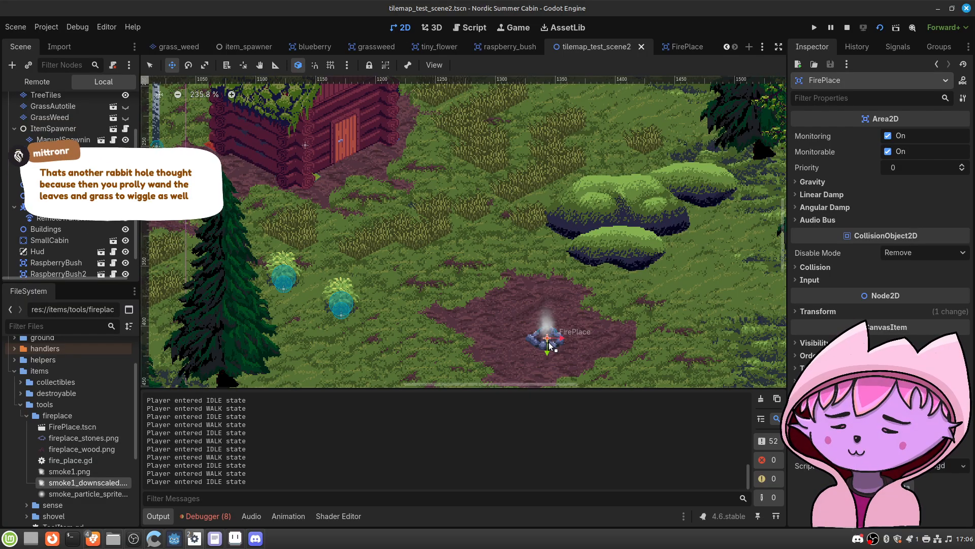
pyautogui.moveTo(430, 204); pyautogui.dragTo(499, 270, button='middle')
pyautogui.moveTo(390, 176); pyautogui.dragTo(415, 243, button='middle')
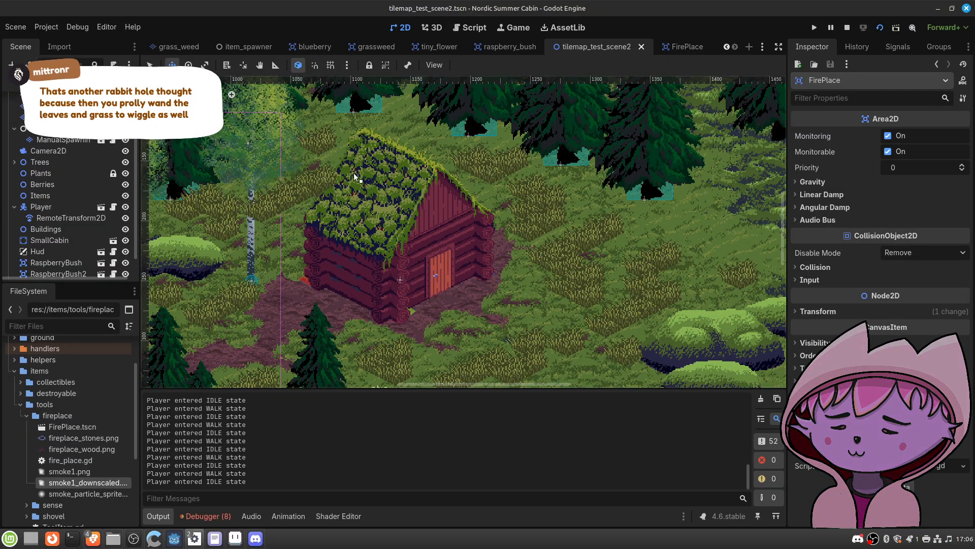
pyautogui.moveTo(533, 265); pyautogui.dragTo(427, 165, button='middle')
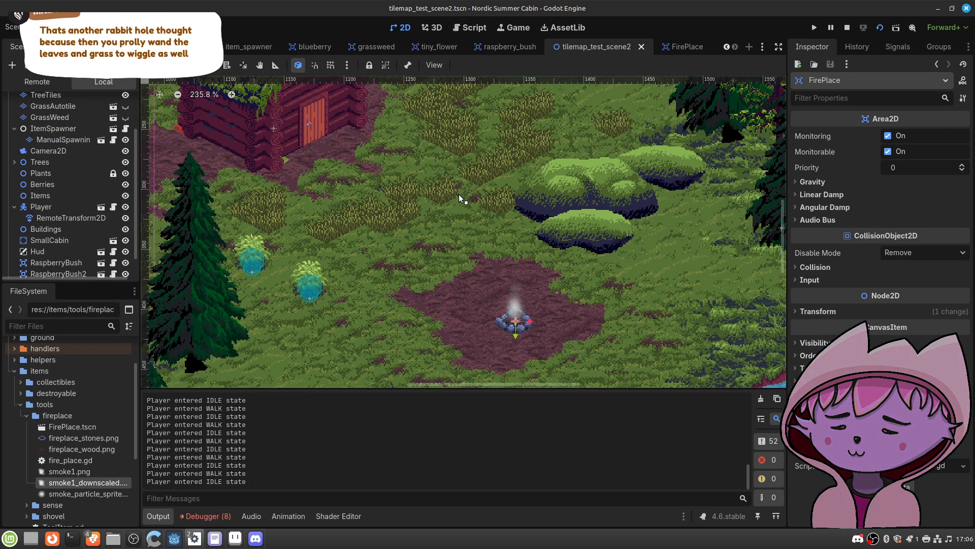
pyautogui.scroll(-3, 458, 200)
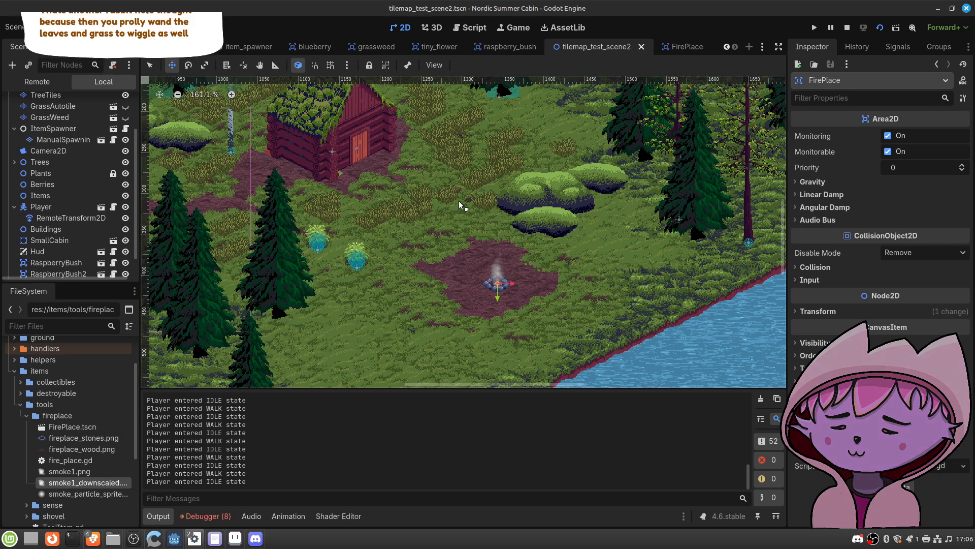
pyautogui.moveTo(574, 296); pyautogui.dragTo(538, 258, button='middle')
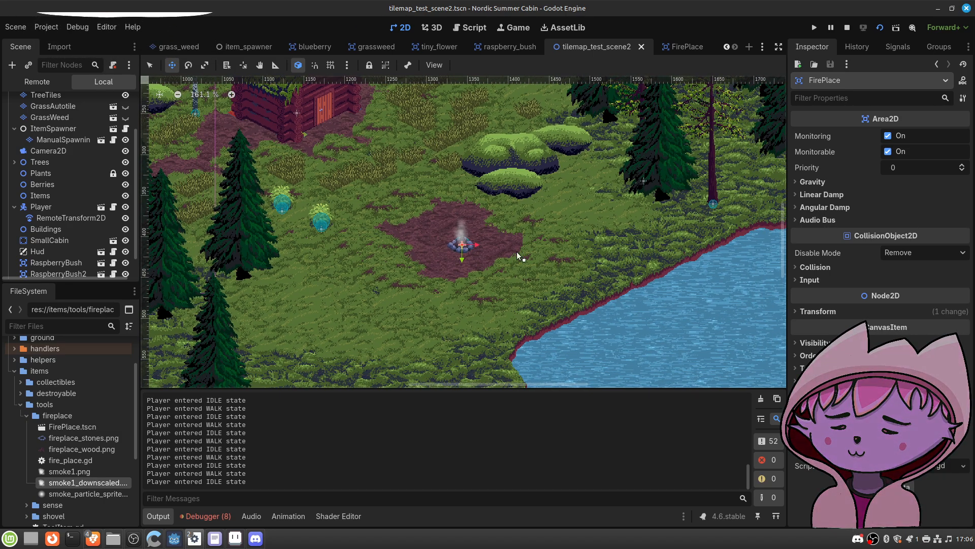
pyautogui.scroll(2, 479, 237)
pyautogui.scroll(6, 478, 236)
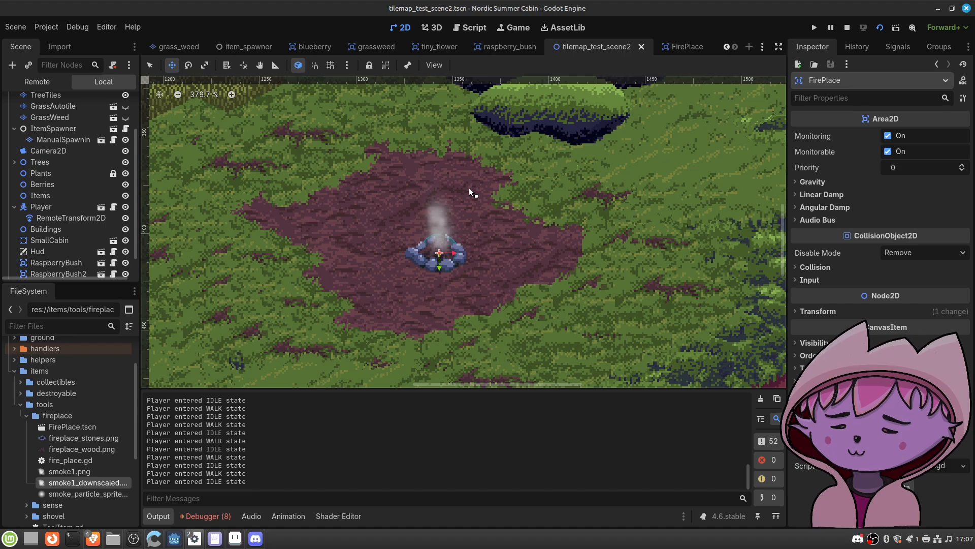
pyautogui.scroll(-6, 469, 187)
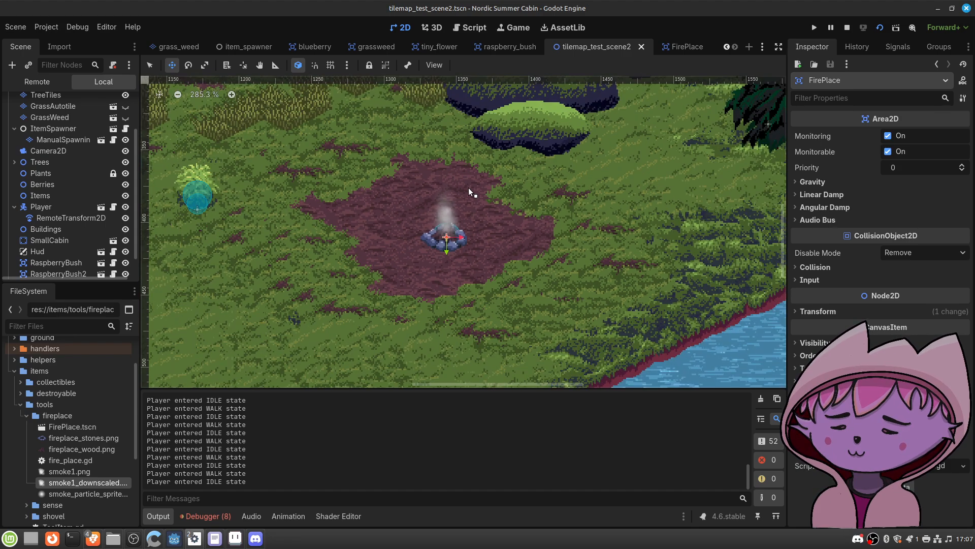
pyautogui.moveTo(407, 197); pyautogui.dragTo(432, 231, button='middle')
pyautogui.scroll(-1, 318, 225)
pyautogui.scroll(-1, 318, 225)
pyautogui.moveTo(283, 229); pyautogui.dragTo(355, 223, button='middle')
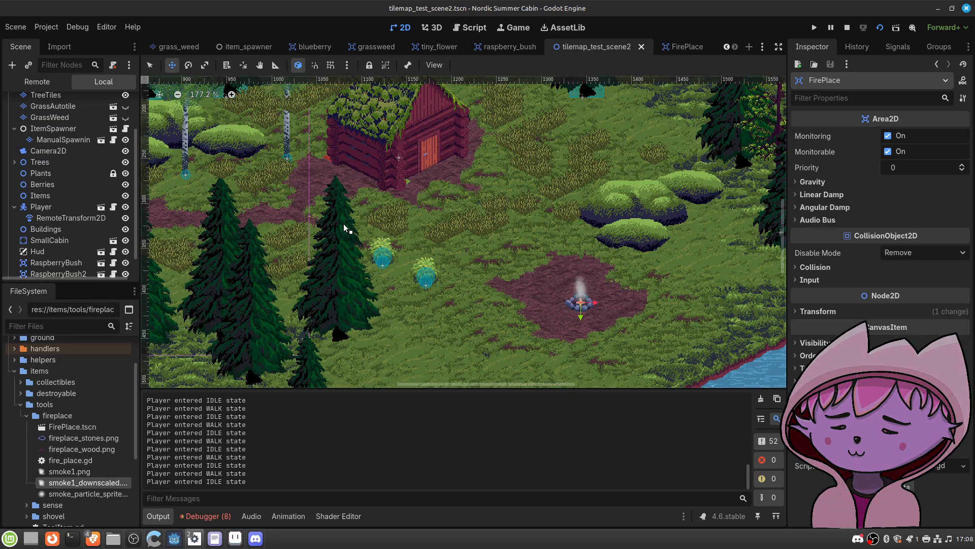
pyautogui.moveTo(282, 224); pyautogui.dragTo(342, 215, button='middle')
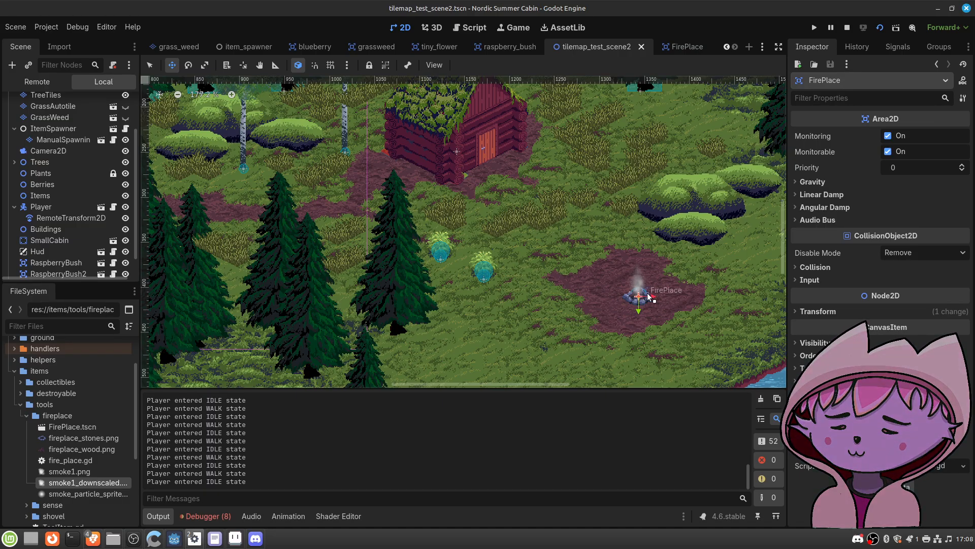
# Step: Inspect the two light-green plants beside the dirt clearing and the fireplace smoke up close
pyautogui.scroll(3, 645, 300)
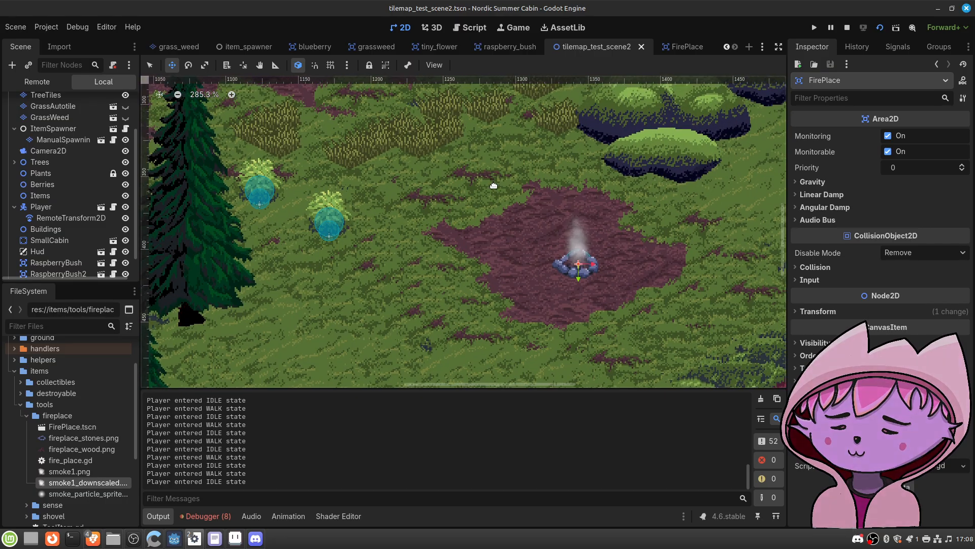
pyautogui.moveTo(487, 172); pyautogui.dragTo(543, 227, button='middle')
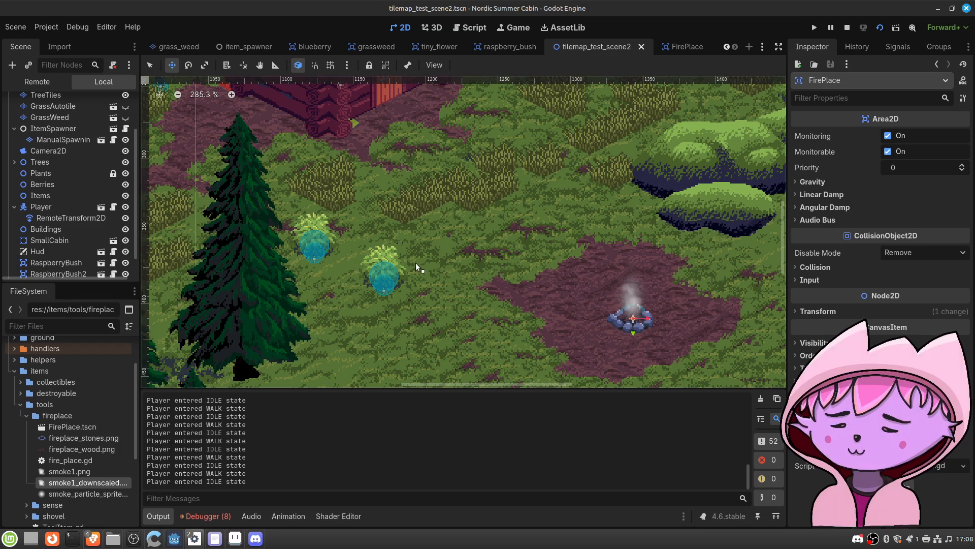
pyautogui.scroll(6, 428, 266)
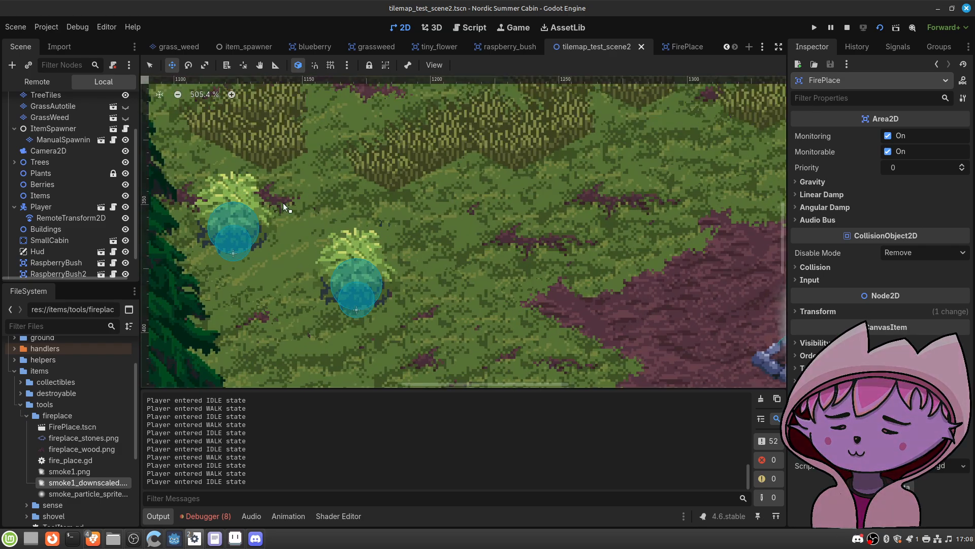
pyautogui.scroll(3, 414, 227)
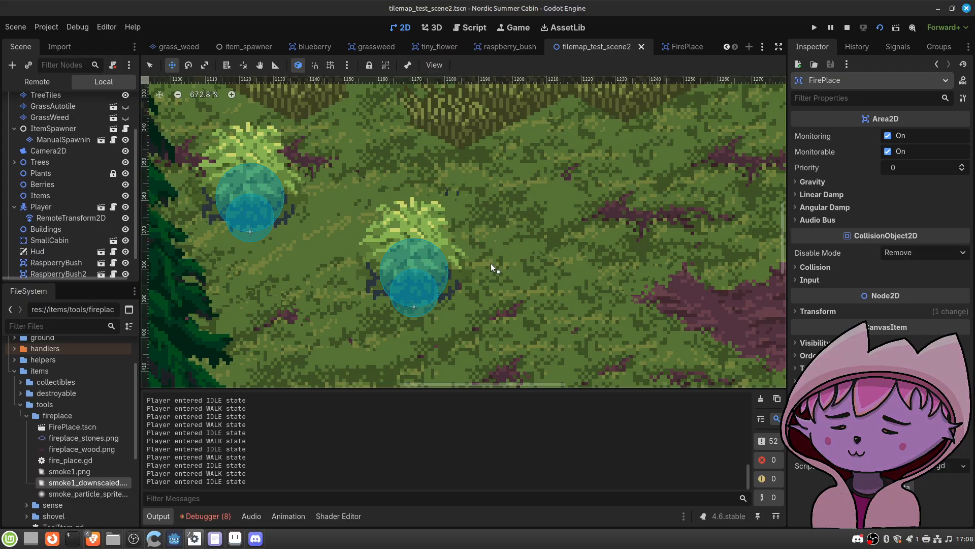
pyautogui.scroll(-8, 504, 257)
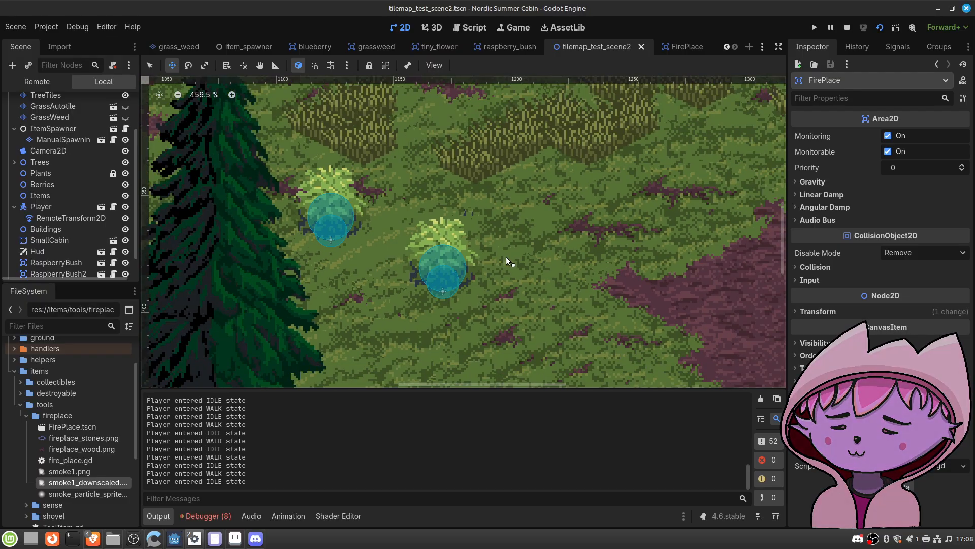
pyautogui.moveTo(551, 255); pyautogui.dragTo(522, 254, button='middle')
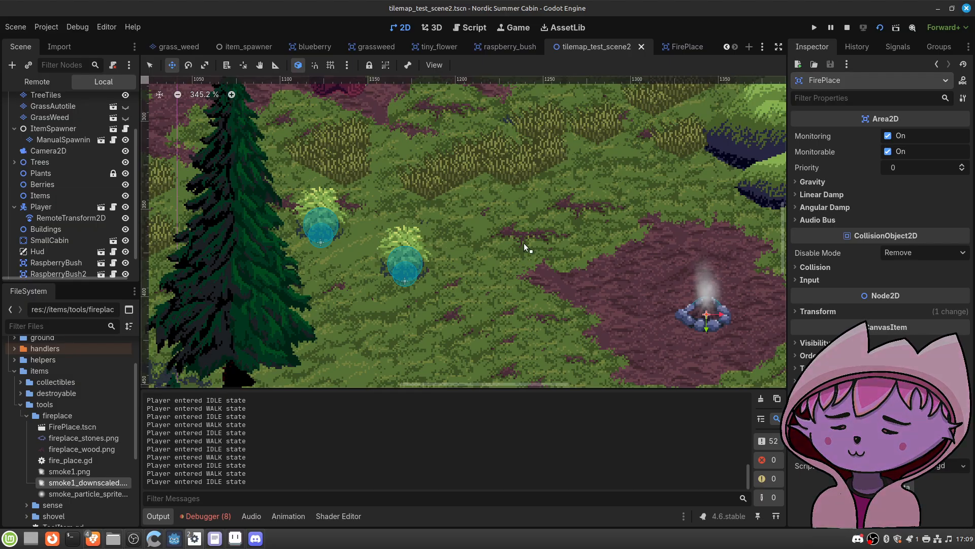
pyautogui.scroll(-3, 523, 243)
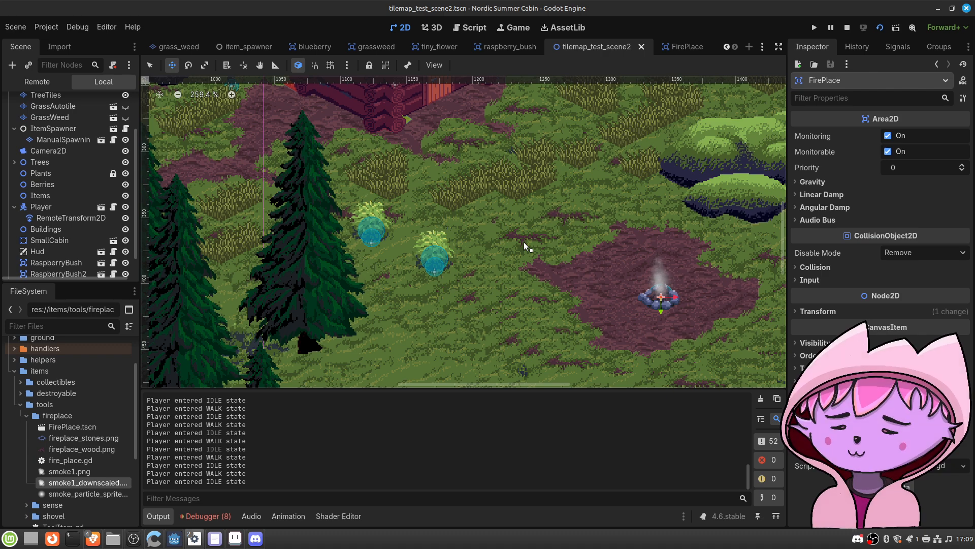
pyautogui.moveTo(553, 286); pyautogui.dragTo(524, 262, button='middle')
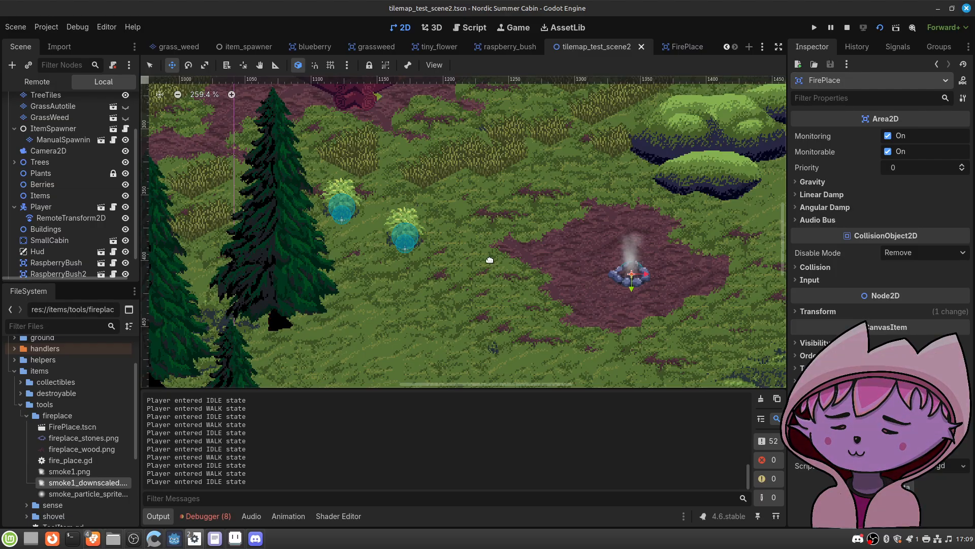
pyautogui.moveTo(488, 258); pyautogui.dragTo(513, 275, button='middle')
pyautogui.moveTo(613, 312); pyautogui.dragTo(527, 281, button='middle')
pyautogui.scroll(9, 542, 278)
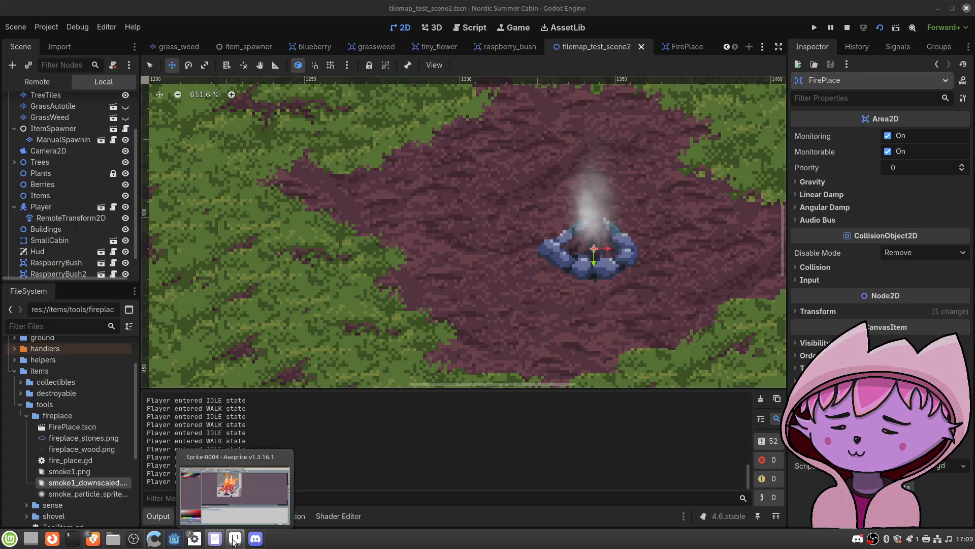
# Step: Switch to Aseprite and erase the blue stone pixels and dark stray pixels around the flames in Sprite-0004
pyautogui.click(234, 538)
pyautogui.moveTo(434, 174); pyautogui.dragTo(428, 180, button='middle')
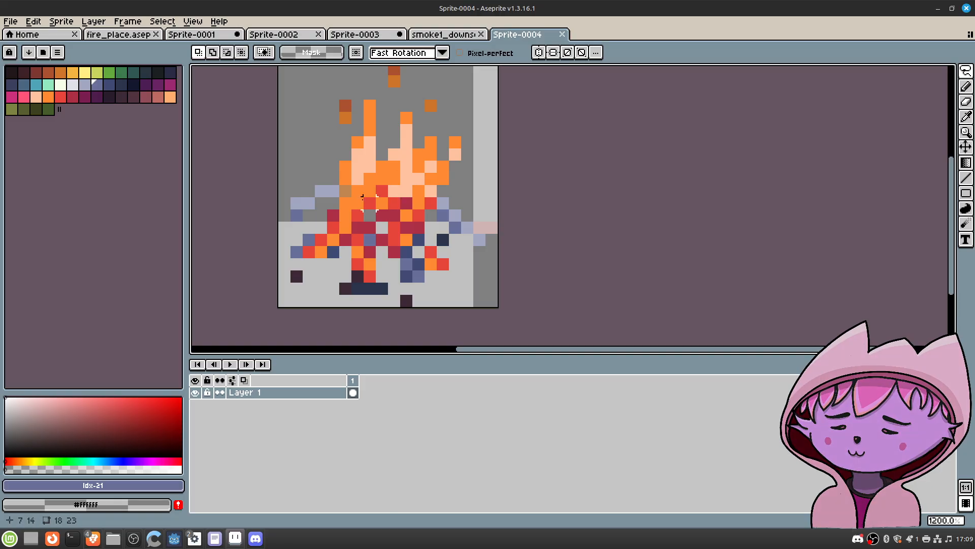
pyautogui.press('i')
pyautogui.press('b')
pyautogui.moveTo(331, 191)
pyautogui.mouseDown(button='right')
pyautogui.moveTo(297, 204)
pyautogui.moveTo(309, 240)
pyautogui.moveTo(296, 252)
pyautogui.mouseUp(button='right')
pyautogui.rightClick(334, 251)
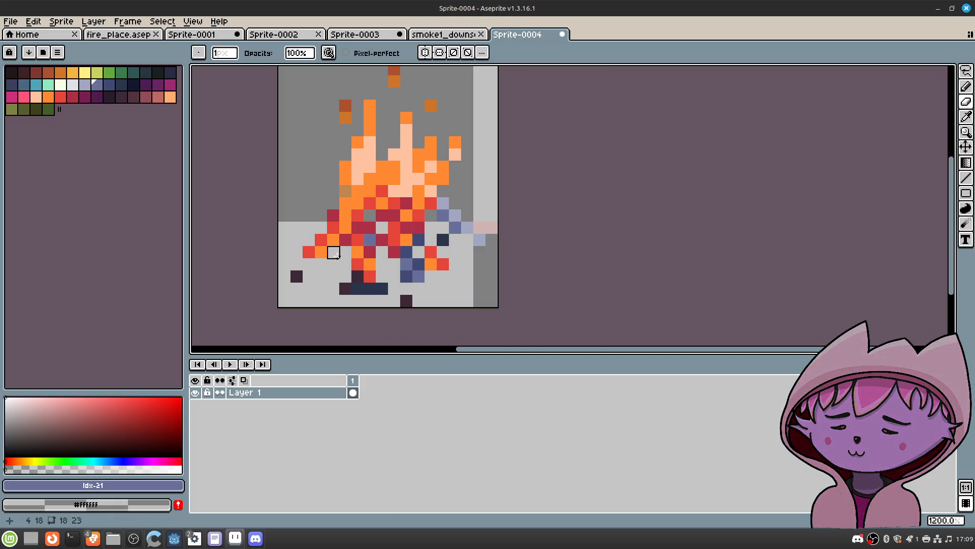
pyautogui.moveTo(381, 288)
pyautogui.mouseDown(button='right')
pyautogui.moveTo(358, 288)
pyautogui.moveTo(358, 277)
pyautogui.moveTo(309, 289)
pyautogui.moveTo(382, 299)
pyautogui.moveTo(418, 240)
pyautogui.moveTo(466, 224)
pyautogui.moveTo(468, 237)
pyautogui.mouseUp(button='right')
pyautogui.scroll(-6, 450, 173)
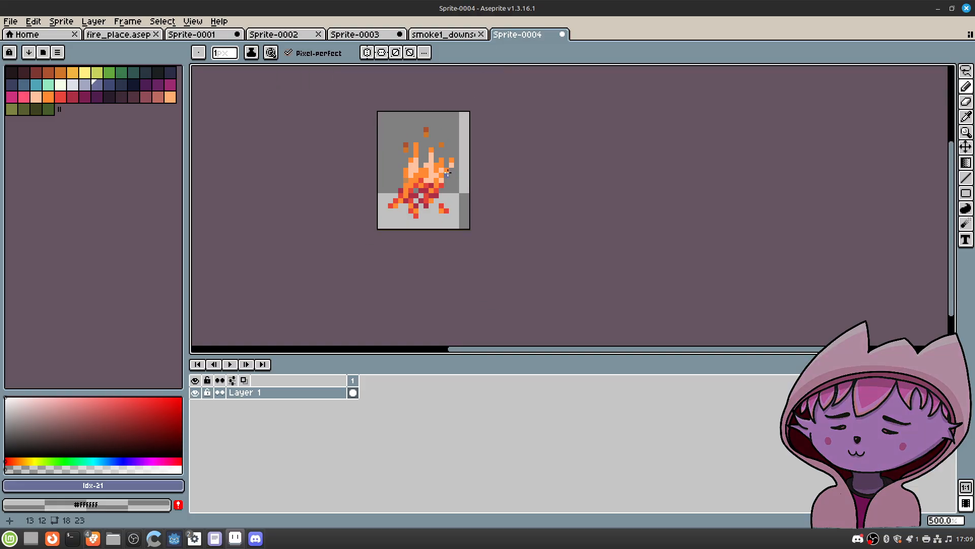
# Step: Add a second frame to the flame sprite and save it as fire_animation in the fireplace folder
pyautogui.scroll(2, 448, 173)
pyautogui.hotkey('alt', 'n')
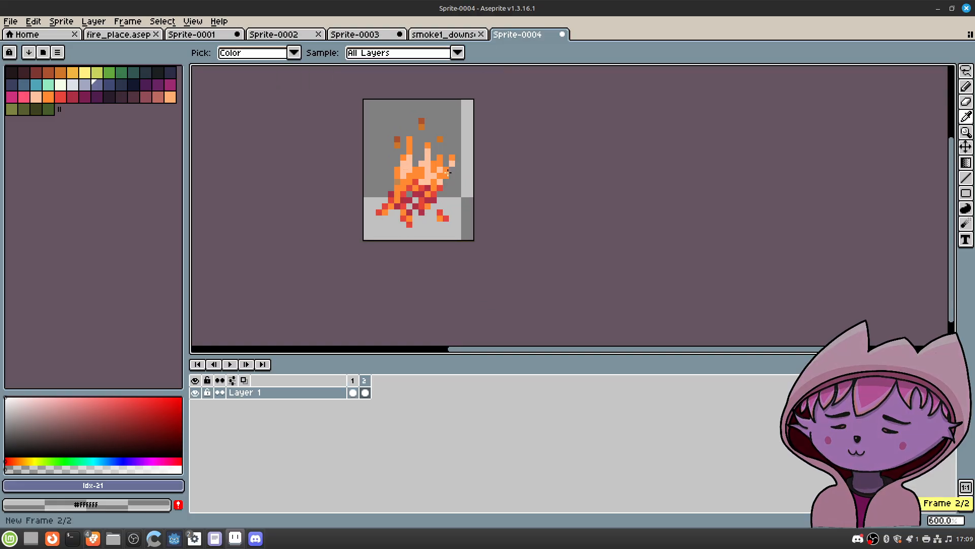
pyautogui.click(10, 22)
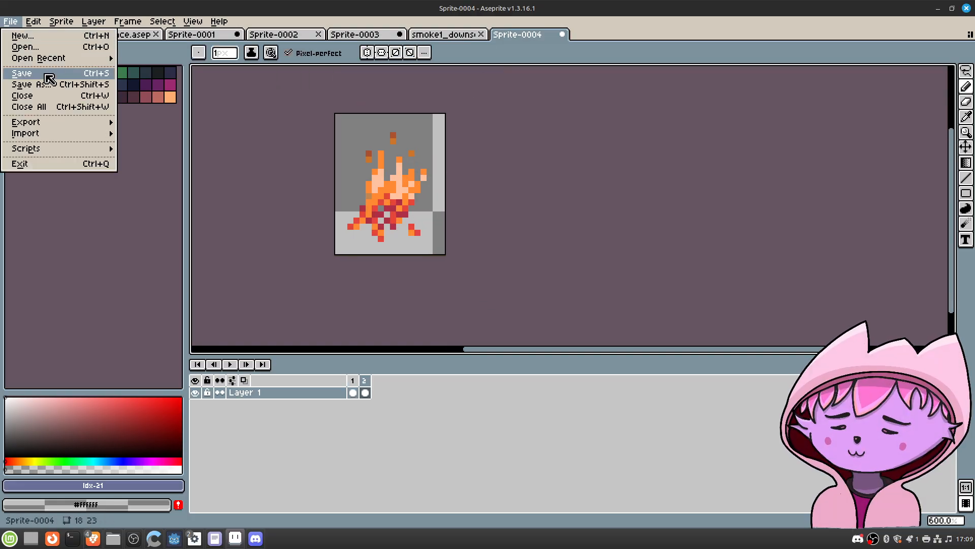
pyautogui.click(48, 74)
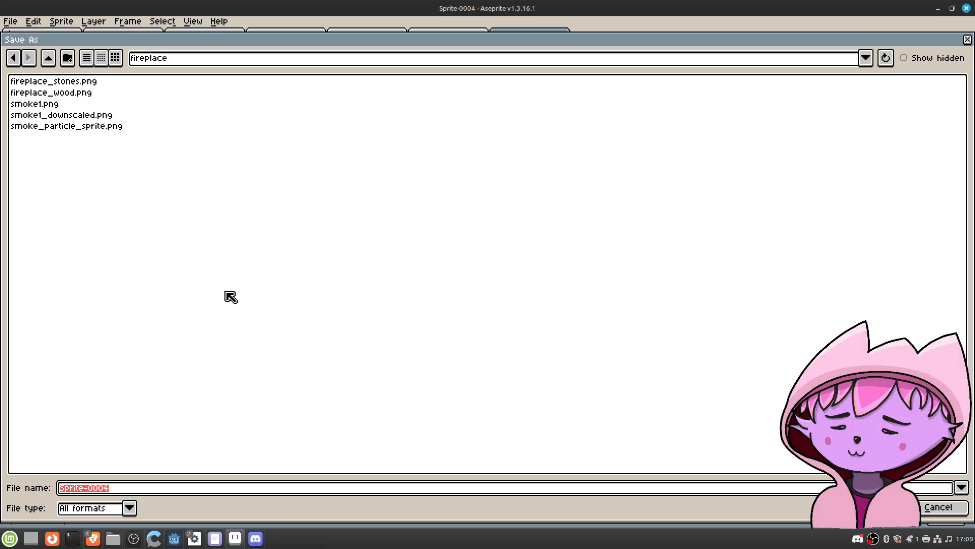
pyautogui.write('fire_animation')
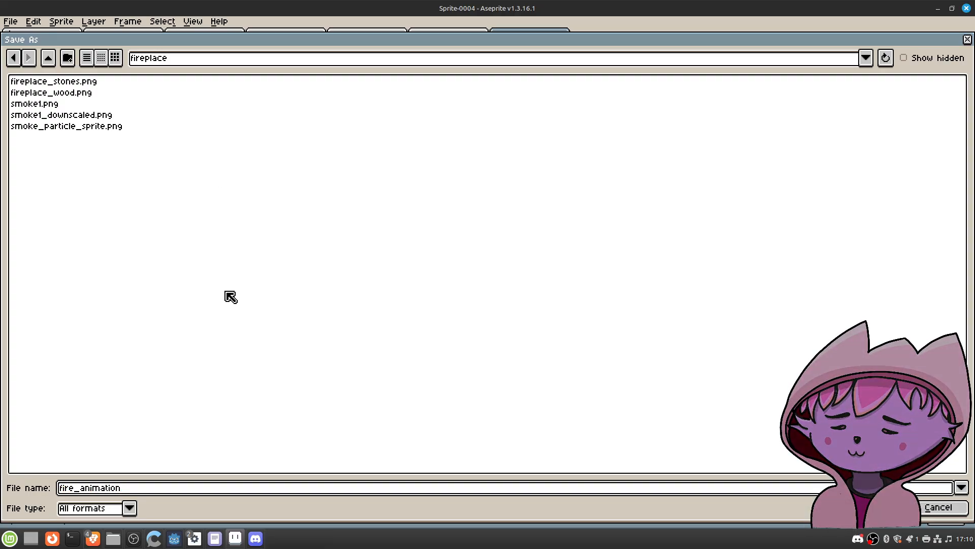
pyautogui.press('Return')
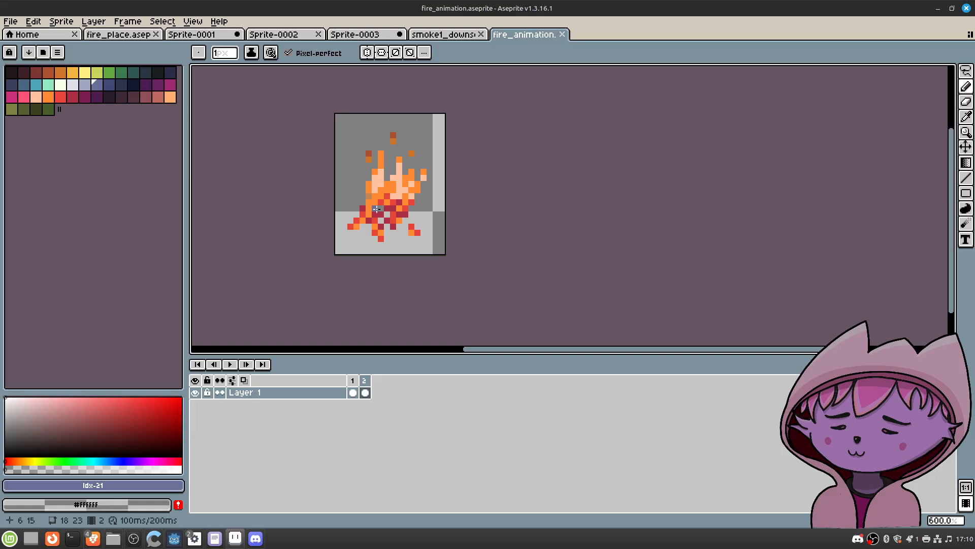
pyautogui.scroll(4, 378, 209)
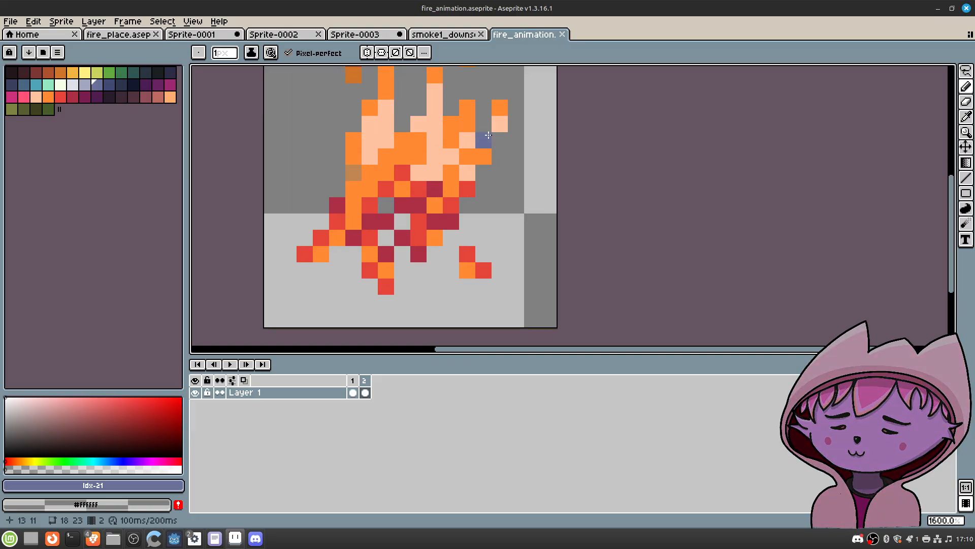
pyautogui.moveTo(463, 129); pyautogui.dragTo(461, 149, button='middle')
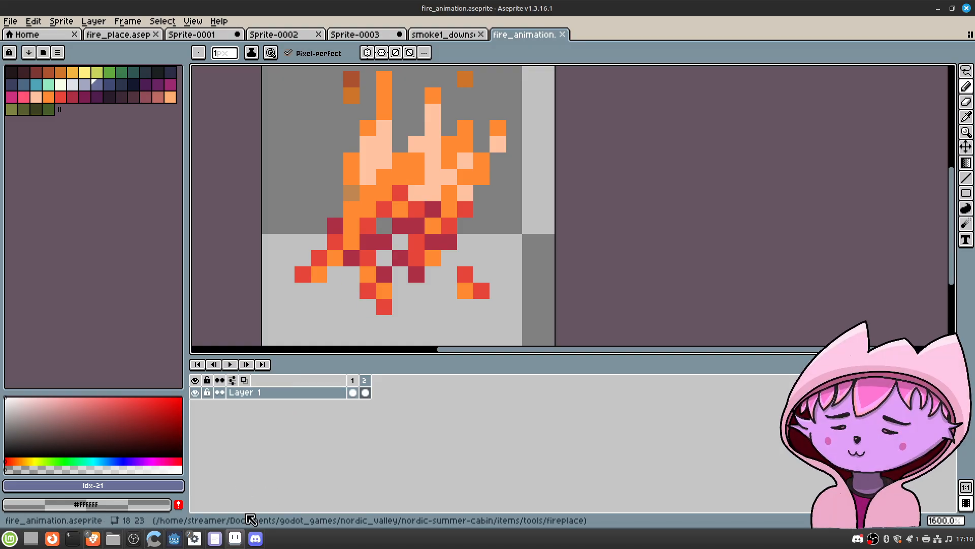
# Step: Switch to Godot and inspect the smoking fireplace and its surroundings up to the cabin in tilemap_test_scene2
pyautogui.moveTo(235, 541)
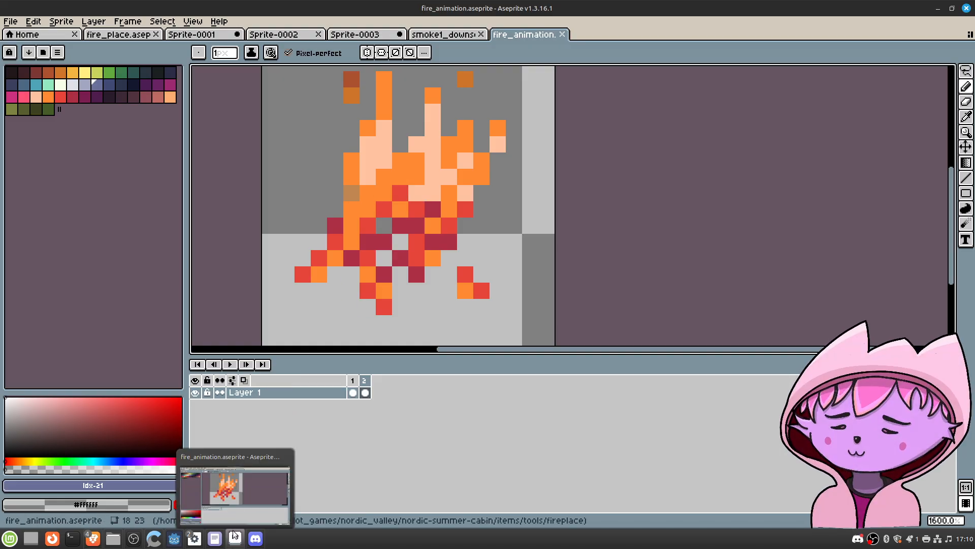
pyautogui.click(233, 534)
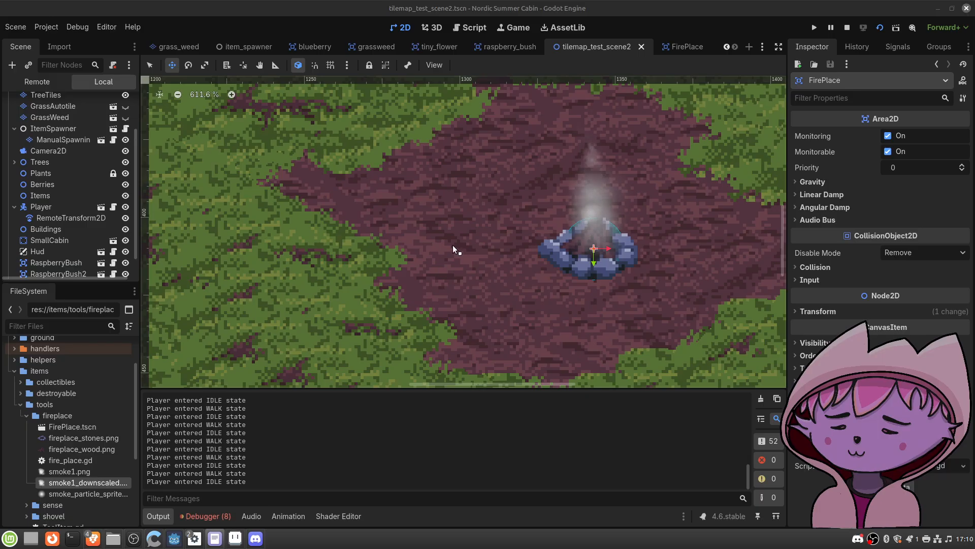
pyautogui.scroll(-5, 399, 238)
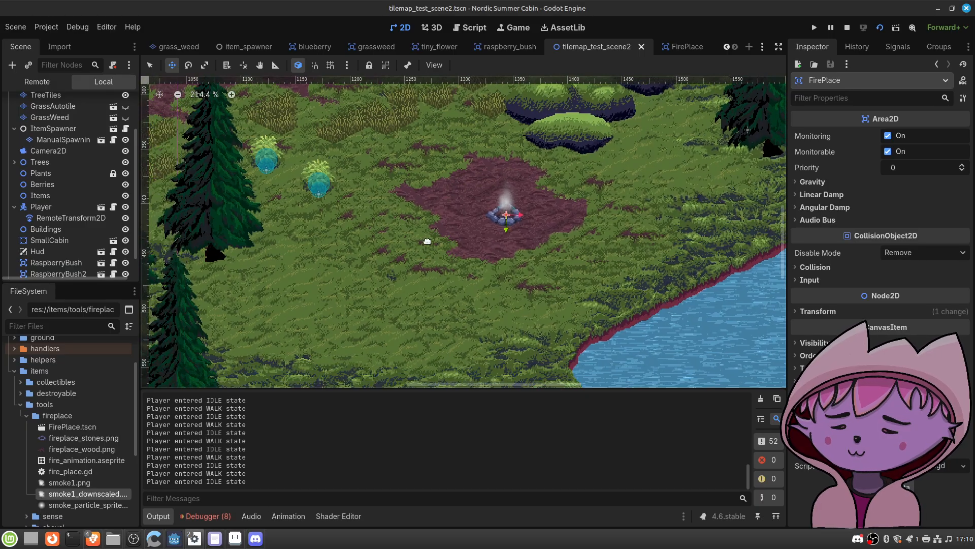
pyautogui.moveTo(405, 239); pyautogui.dragTo(371, 260, button='middle')
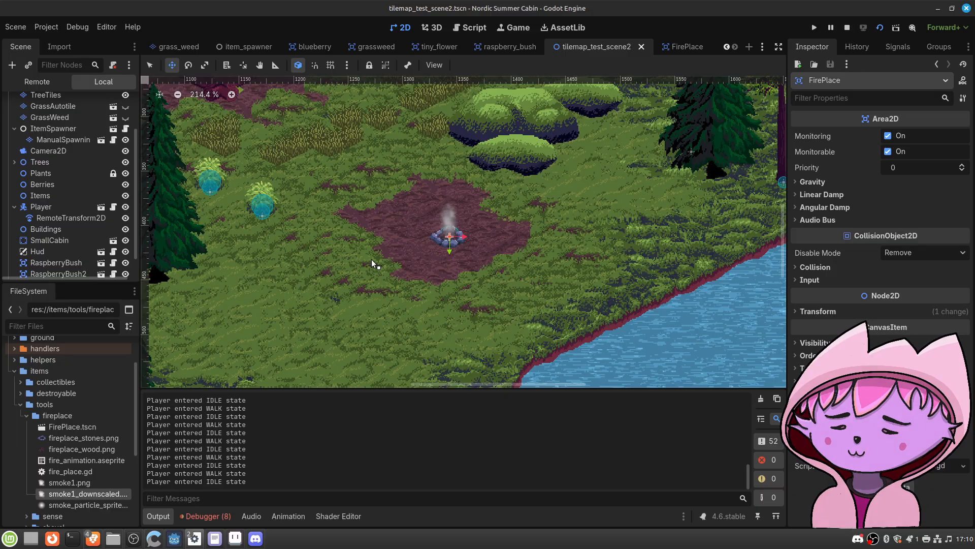
pyautogui.scroll(-3, 370, 239)
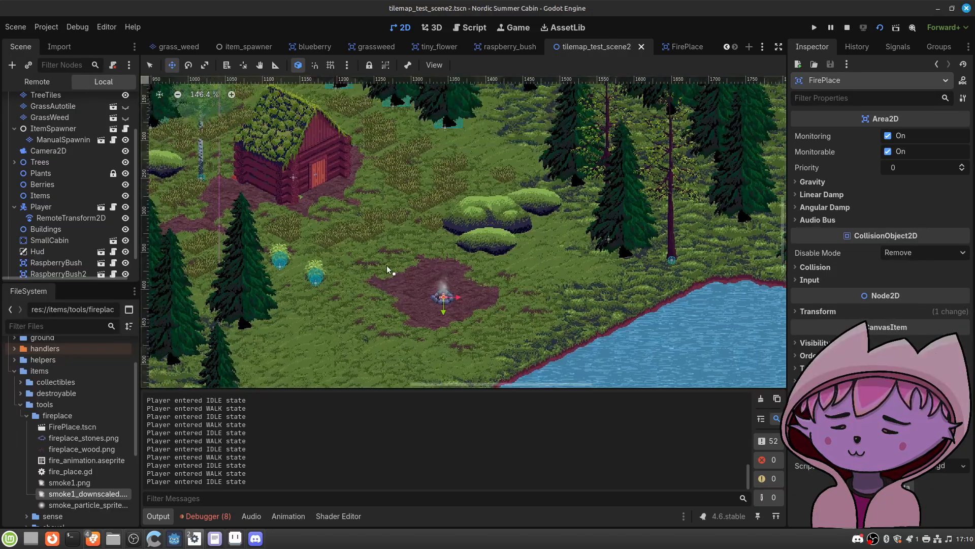
pyautogui.scroll(5, 386, 266)
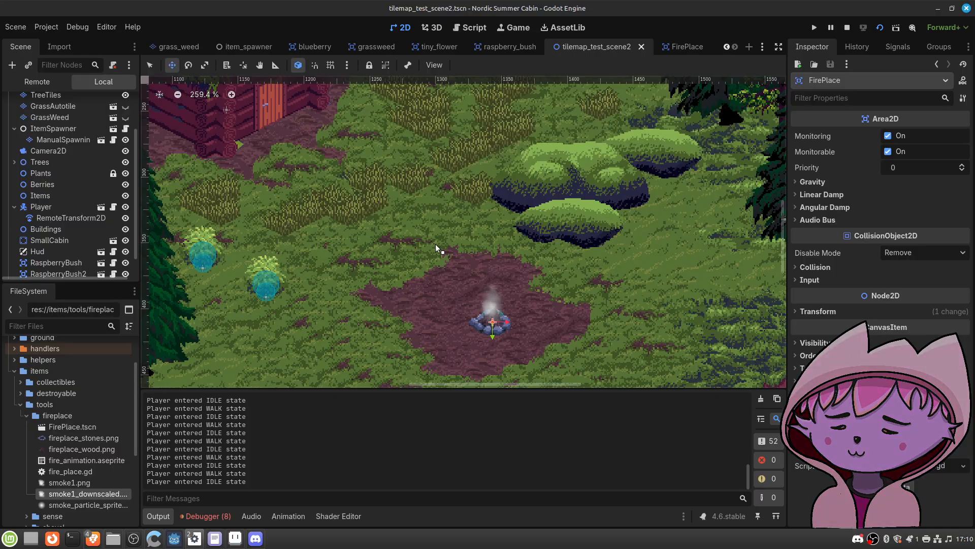
# Step: Switch back to Aseprite, start opening another file, and bring up the list of parent and recent folders
pyautogui.click(236, 538)
pyautogui.click(15, 24)
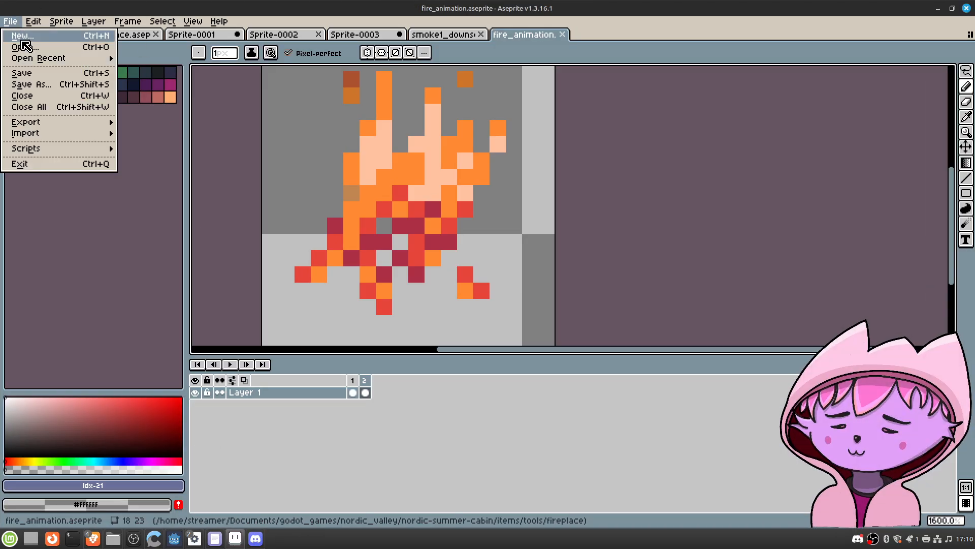
pyautogui.click(20, 44)
pyautogui.click(227, 60)
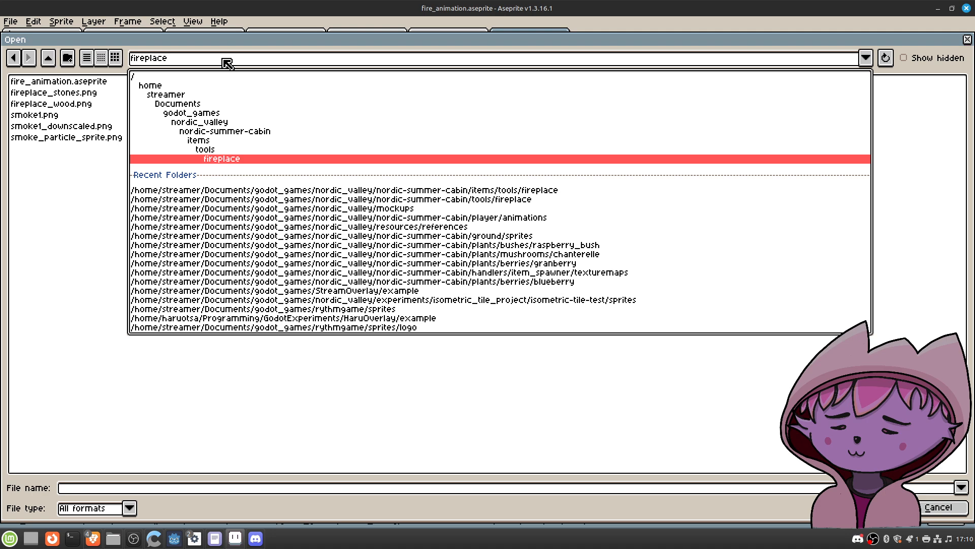
# Step: Open isometric_cabin_mockup_mummo.aseprite from the nordic_valley/mockups folder
pyautogui.click(272, 132)
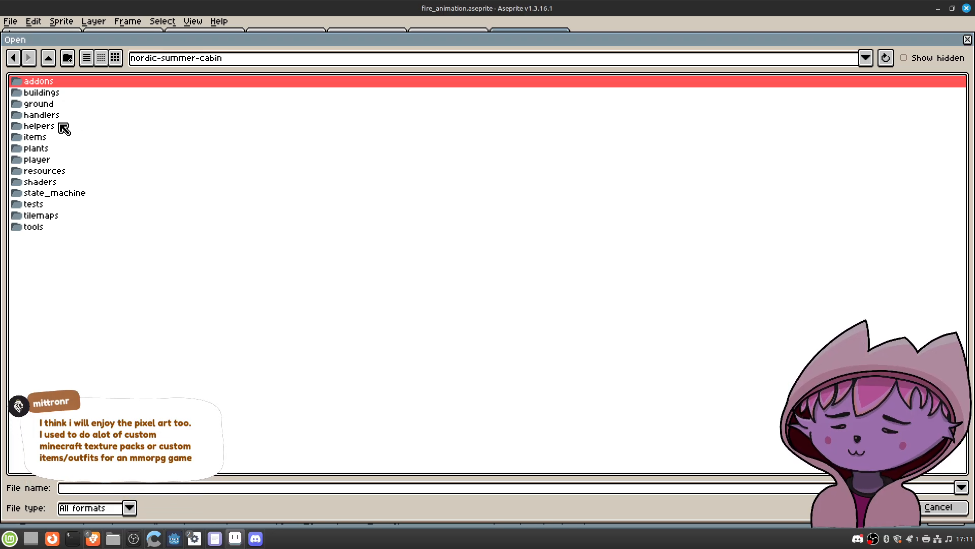
pyautogui.press('BackSpace')
pyautogui.click(94, 127)
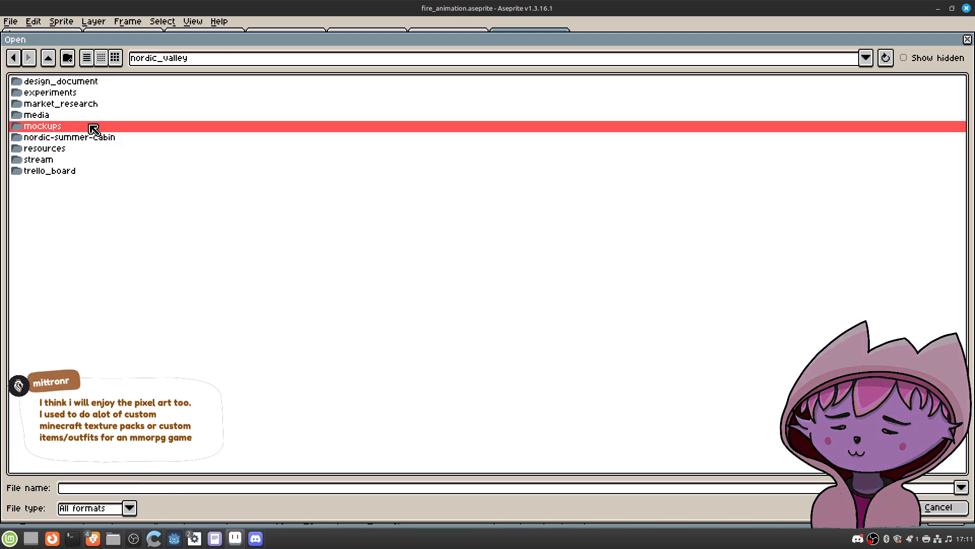
pyautogui.doubleClick(94, 127)
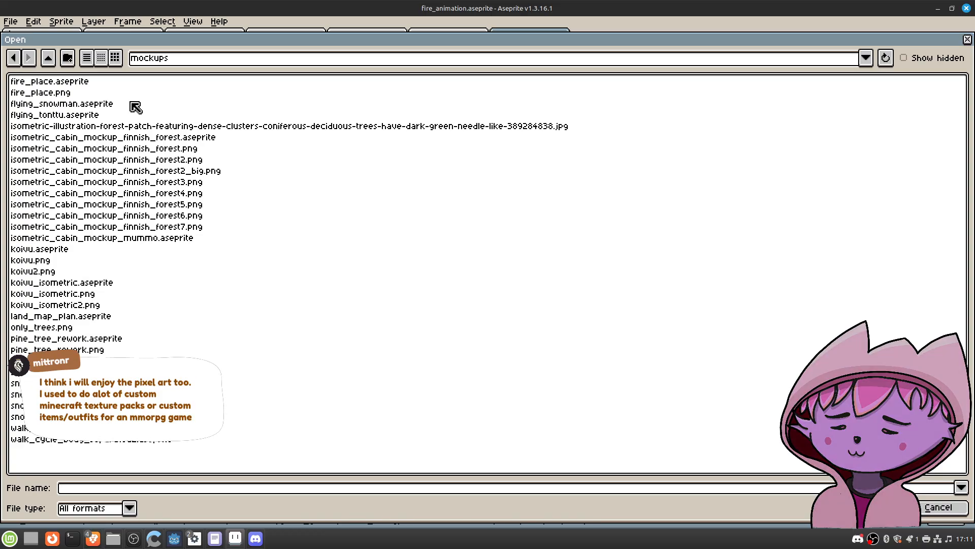
pyautogui.click(195, 238)
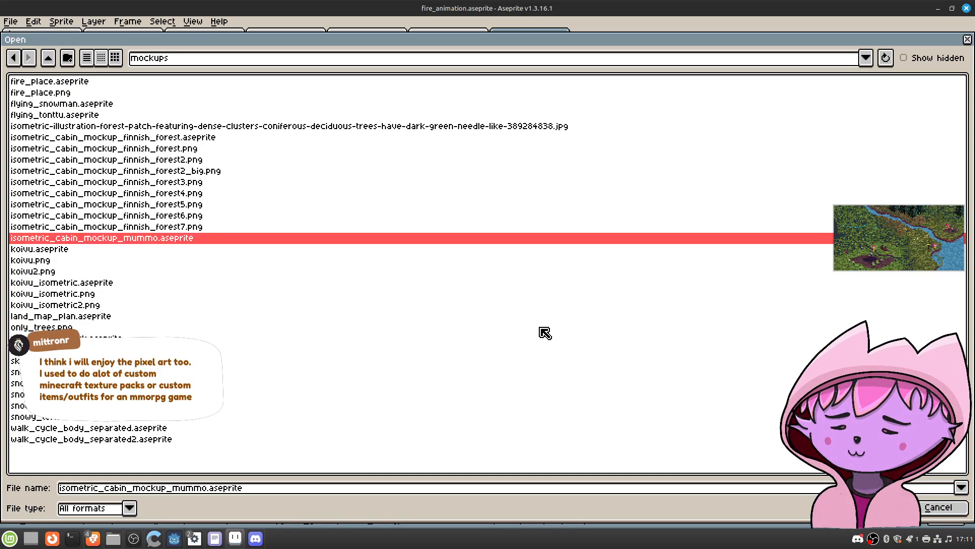
pyautogui.press('Return')
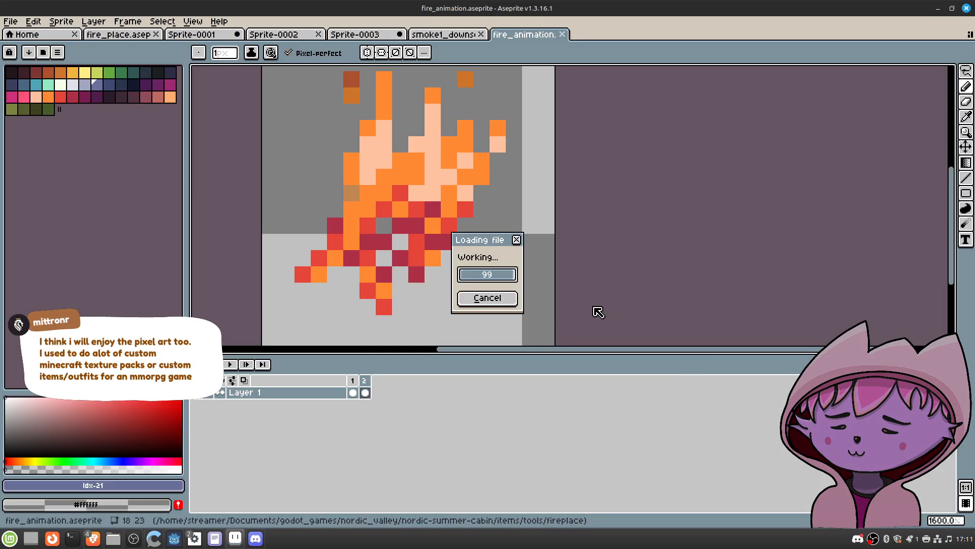
# Step: Examine the dog and its surroundings on the garden path in the cabin mockup, and return to the fire_animation sprite
pyautogui.moveTo(451, 323); pyautogui.dragTo(466, 227, button='middle')
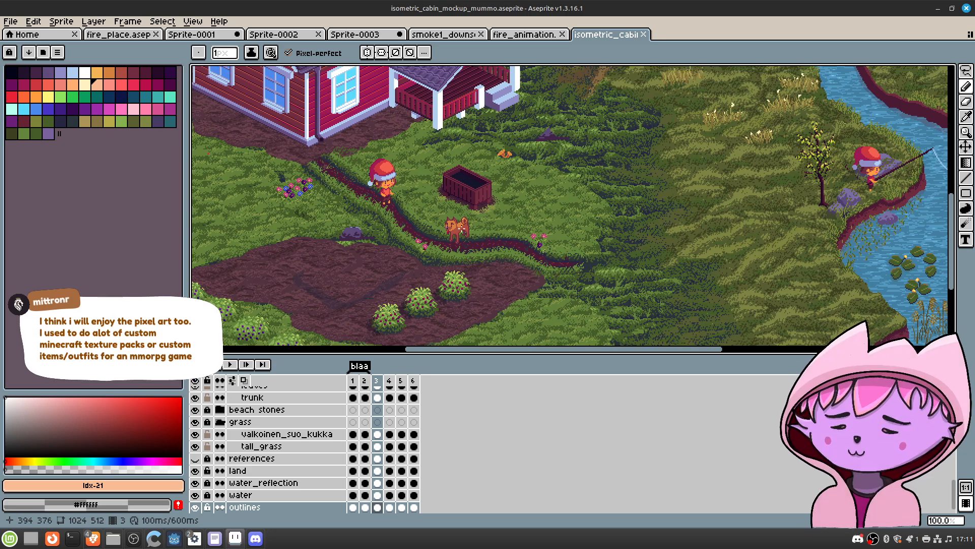
pyautogui.scroll(3, 467, 227)
pyautogui.scroll(1, 466, 247)
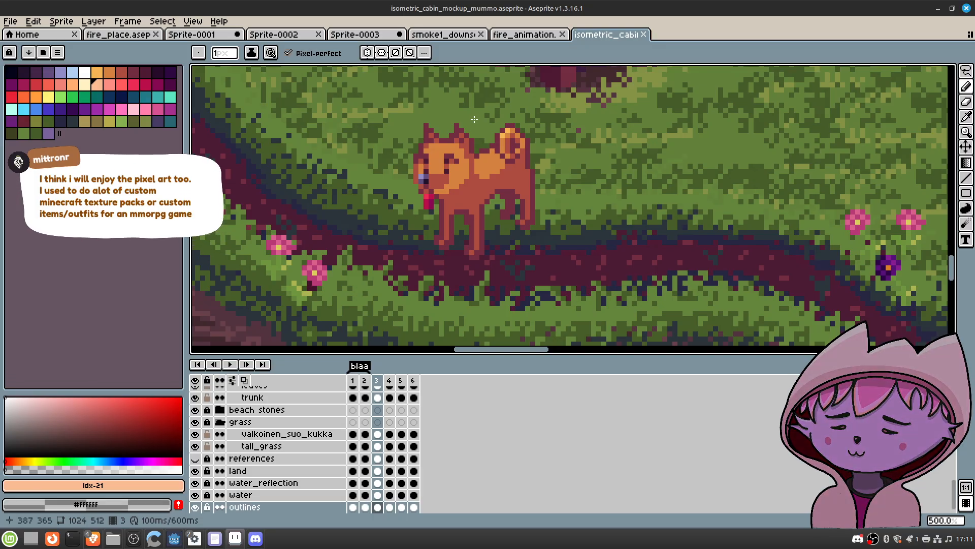
pyautogui.scroll(-2, 475, 122)
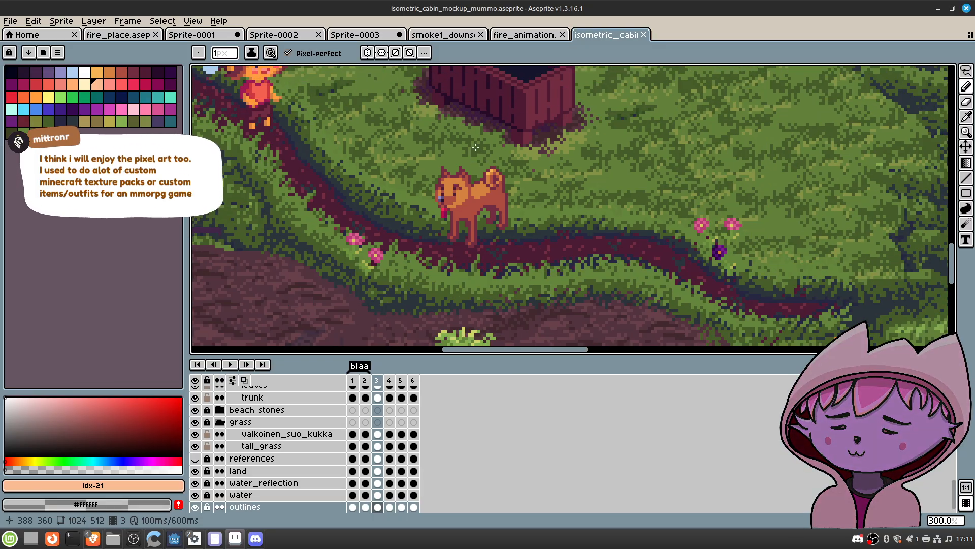
pyautogui.scroll(-2, 476, 147)
pyautogui.scroll(2, 477, 153)
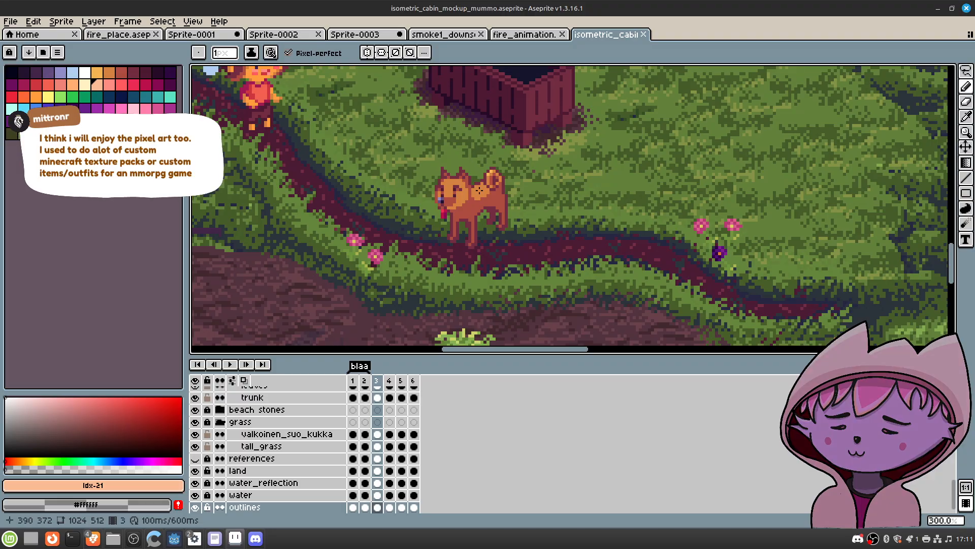
pyautogui.moveTo(343, 115); pyautogui.dragTo(342, 130, button='middle')
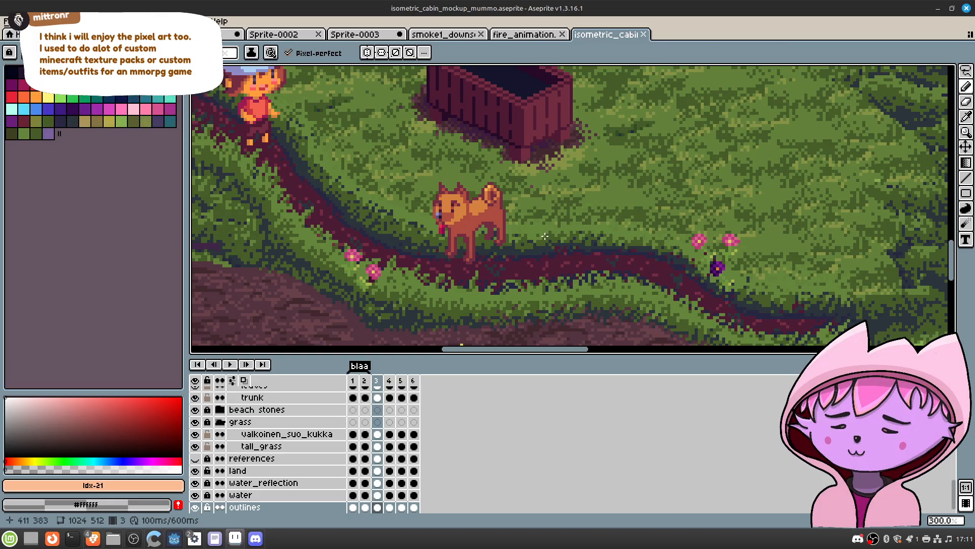
pyautogui.scroll(1, 502, 249)
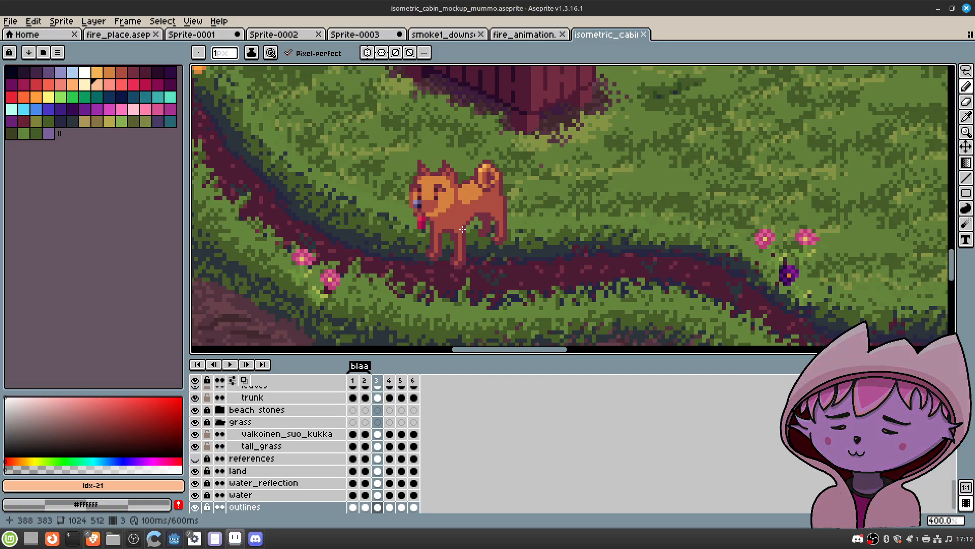
pyautogui.scroll(-2, 336, 162)
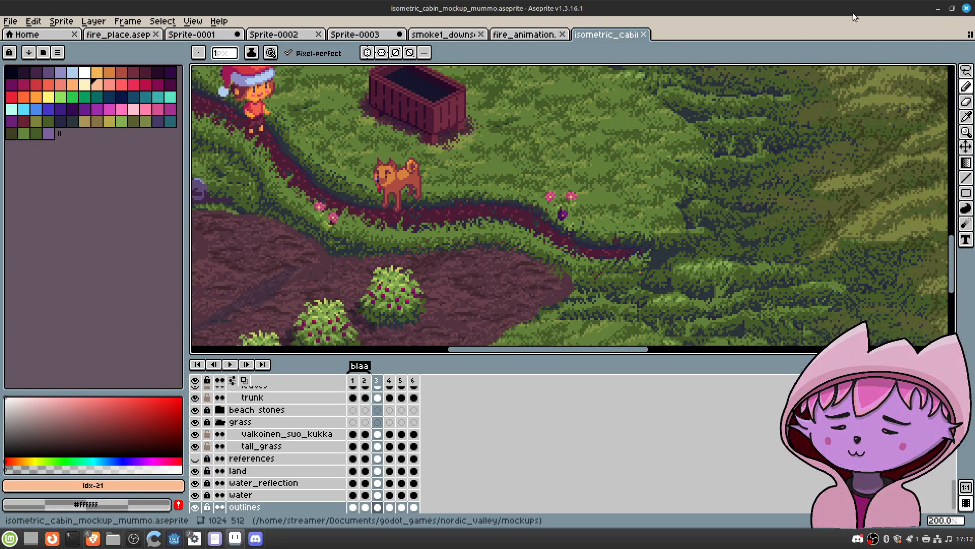
pyautogui.click(543, 34)
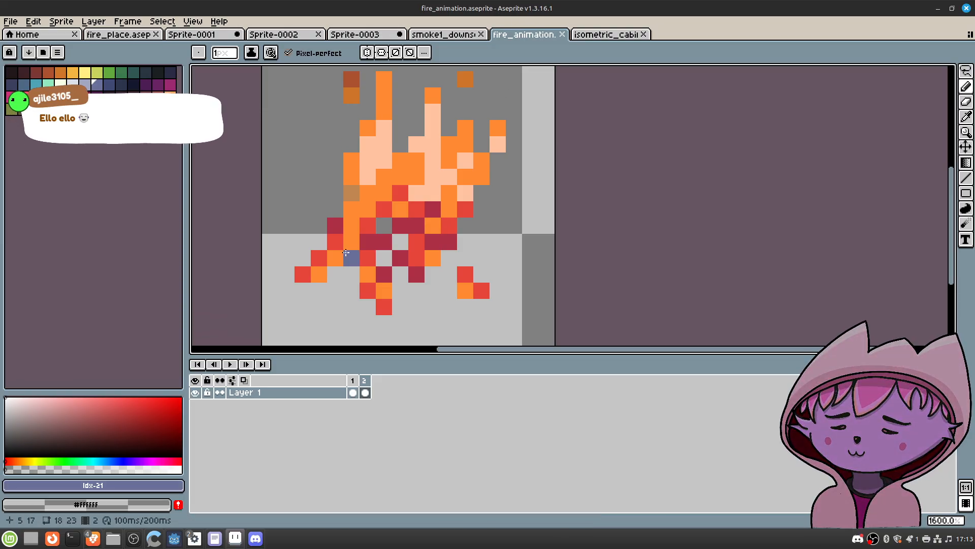
# Step: Switch to the Brave browser by opening a new window and load google.com
pyautogui.rightClick(53, 538)
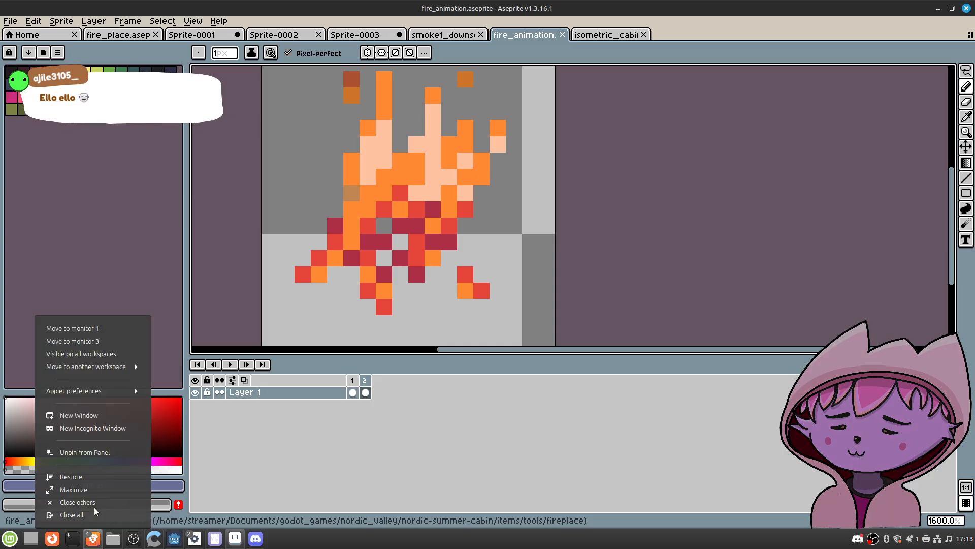
pyautogui.click(79, 416)
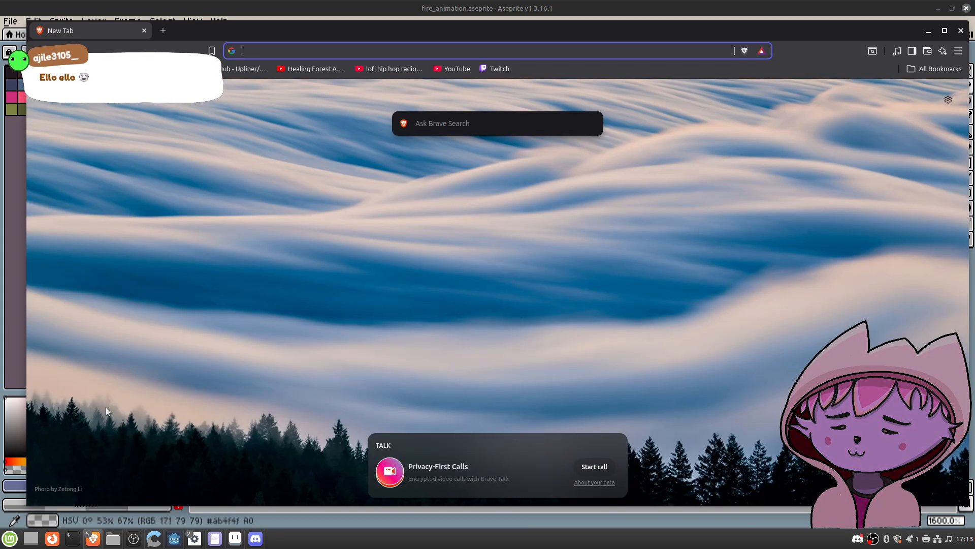
pyautogui.write('google.com')
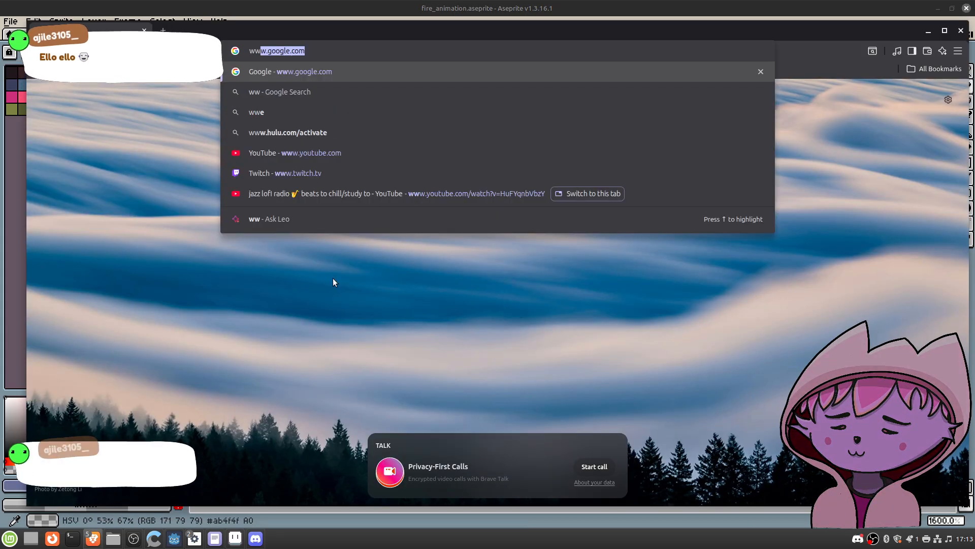
pyautogui.press('Return')
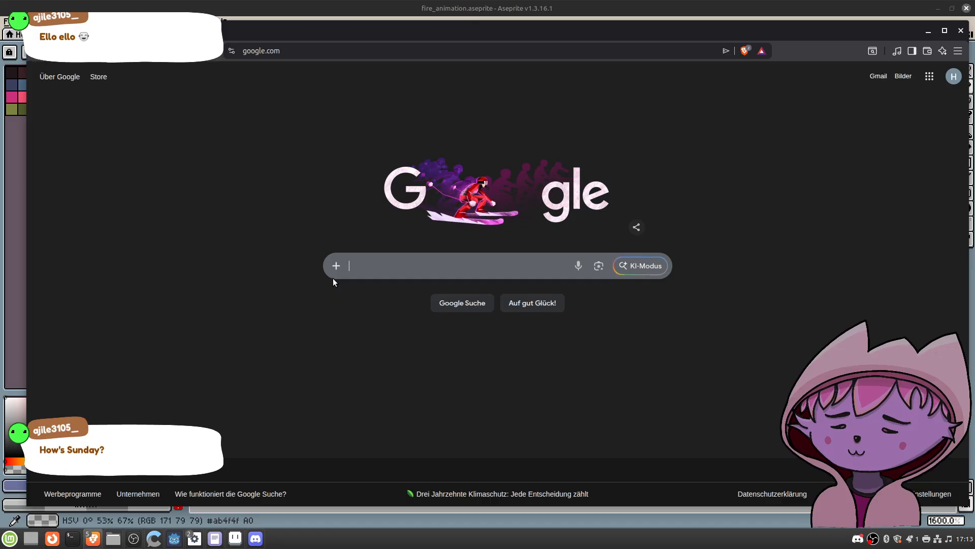
# Step: Search Google for pixelorama and open the official pixelorama.org site
pyautogui.write('pi')
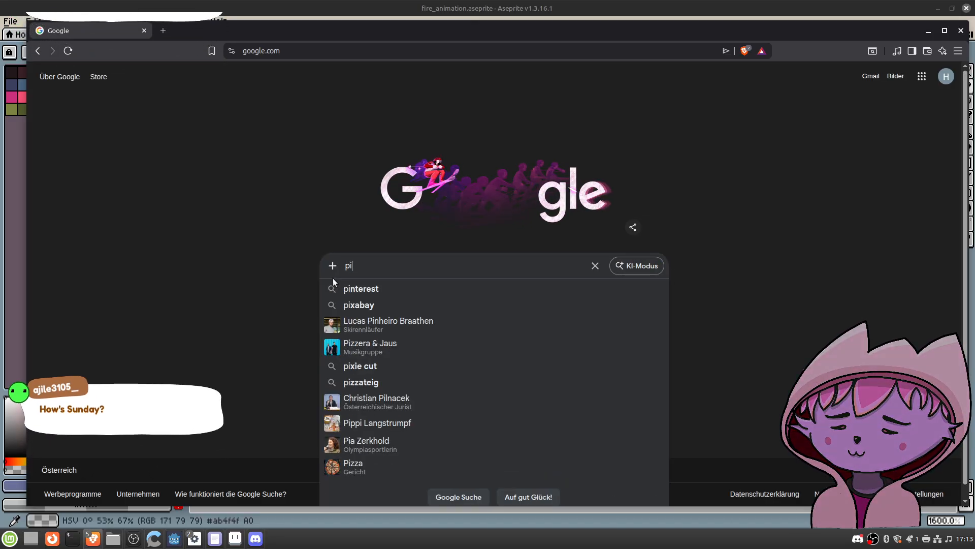
pyautogui.write('xelorama')
pyautogui.press('Return')
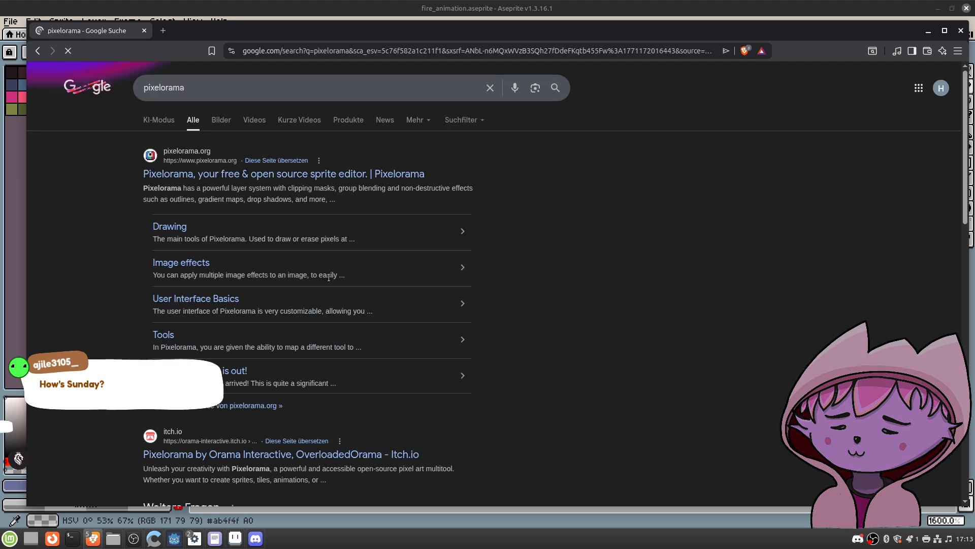
pyautogui.click(216, 174)
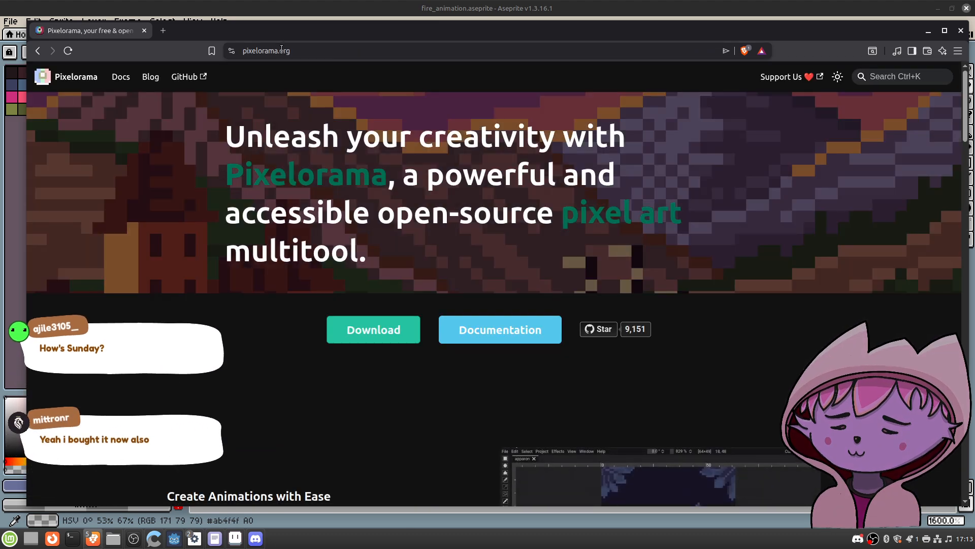
# Step: Select the pixelorama.org page address, and minimize the browser window to get back to the fire sprite
pyautogui.hotkey('ctrl', 'l')
pyautogui.hotkey('alt', 'Tab')
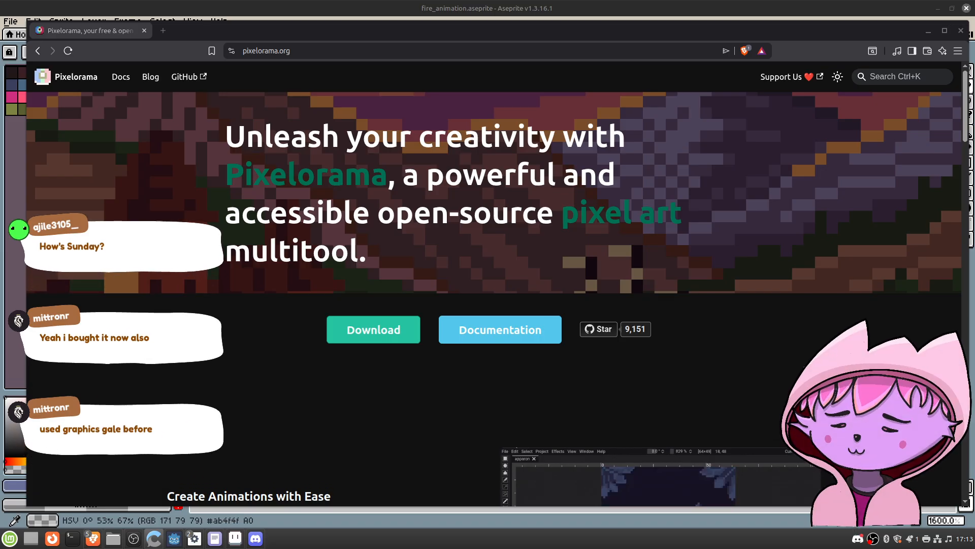
pyautogui.click(927, 31)
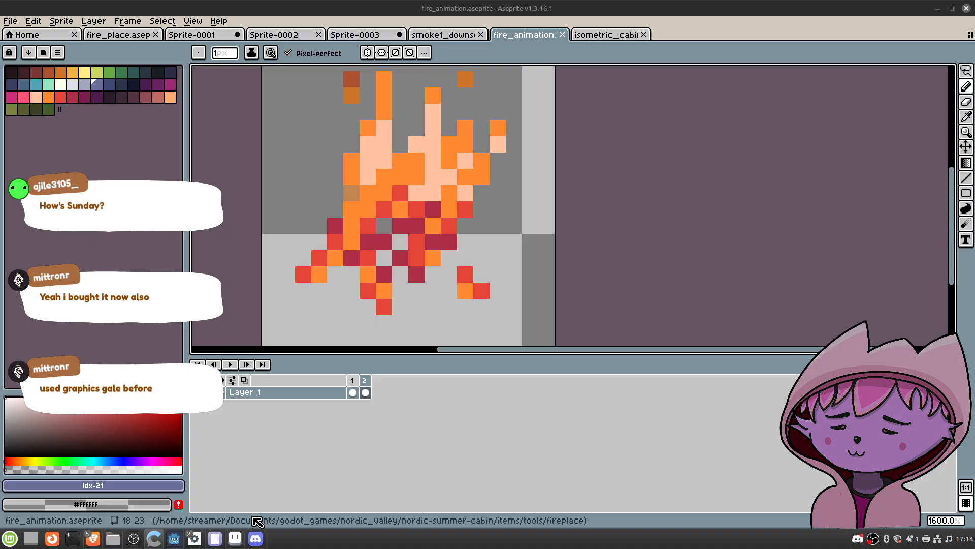
# Step: Switch to the Godot editor, inspect the smoking fireplace in tilemap_test_scene2 up close, and return to Aseprite
pyautogui.moveTo(194, 542)
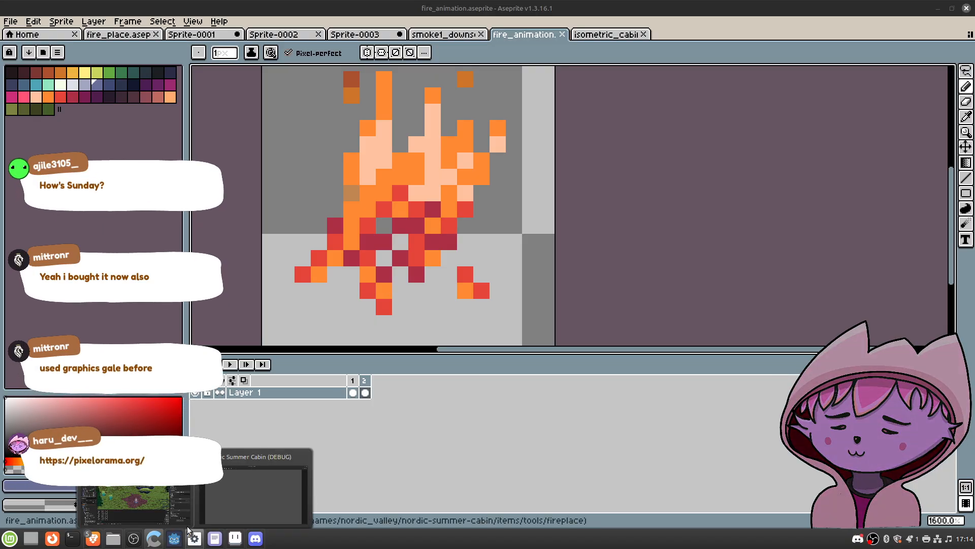
pyautogui.click(178, 480)
pyautogui.scroll(9, 475, 242)
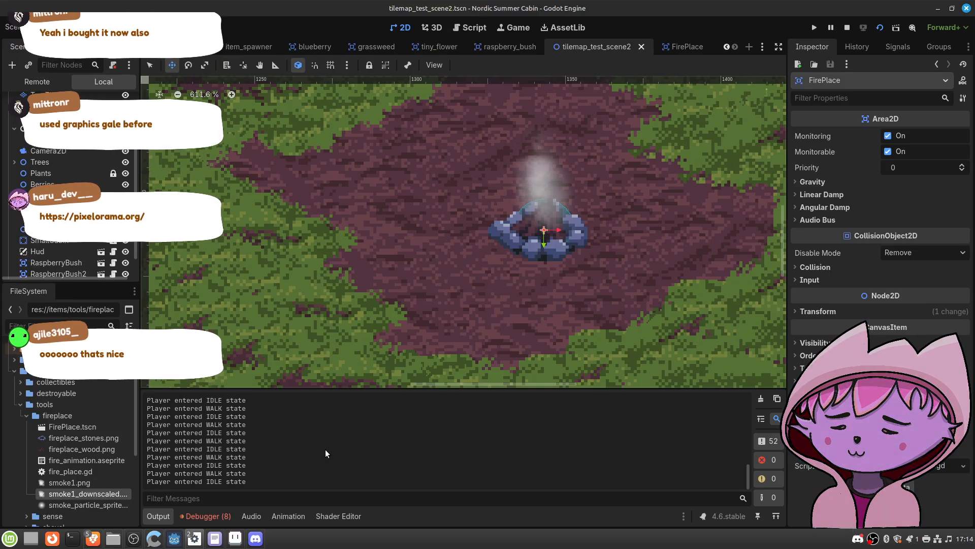
pyautogui.click(235, 538)
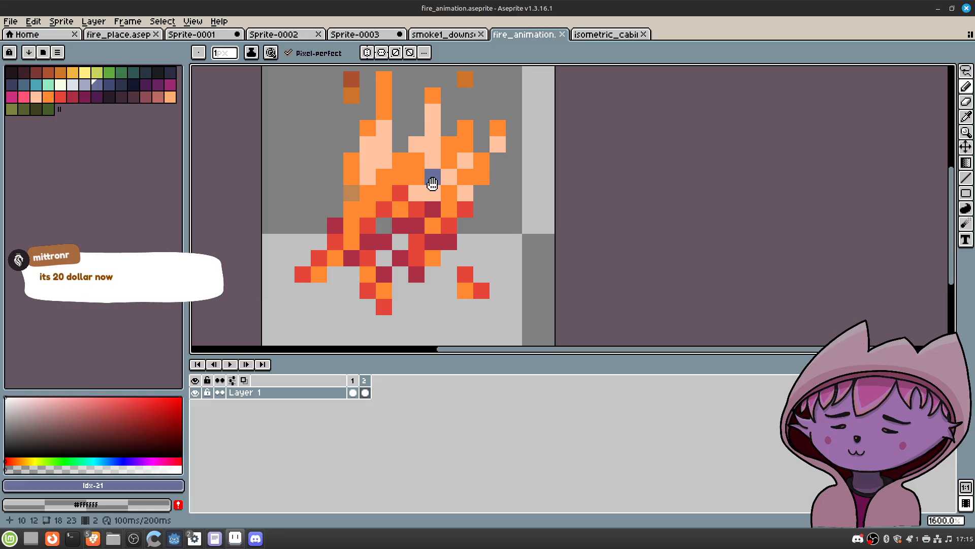
# Step: Select the left two-pixel ember above the flames in frame 2 with a rectangular marquee and move it up three pixels
pyautogui.moveTo(438, 182); pyautogui.dragTo(402, 256, button='middle')
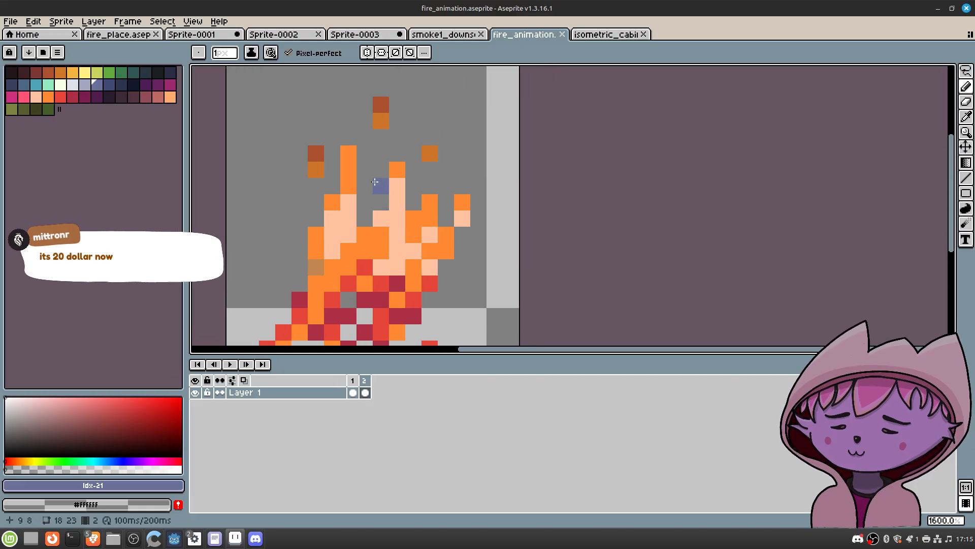
pyautogui.moveTo(376, 182); pyautogui.dragTo(370, 198, button='middle')
pyautogui.click(966, 70)
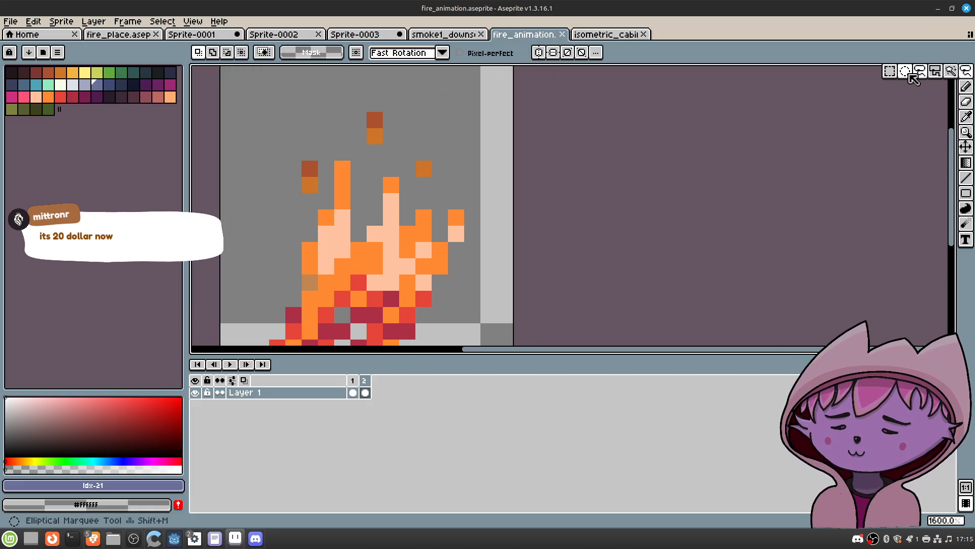
pyautogui.press('m')
pyautogui.moveTo(299, 150)
pyautogui.mouseDown()
pyautogui.moveTo(319, 170)
pyautogui.moveTo(320, 219)
pyautogui.moveTo(314, 142)
pyautogui.mouseUp()
pyautogui.press('Up')
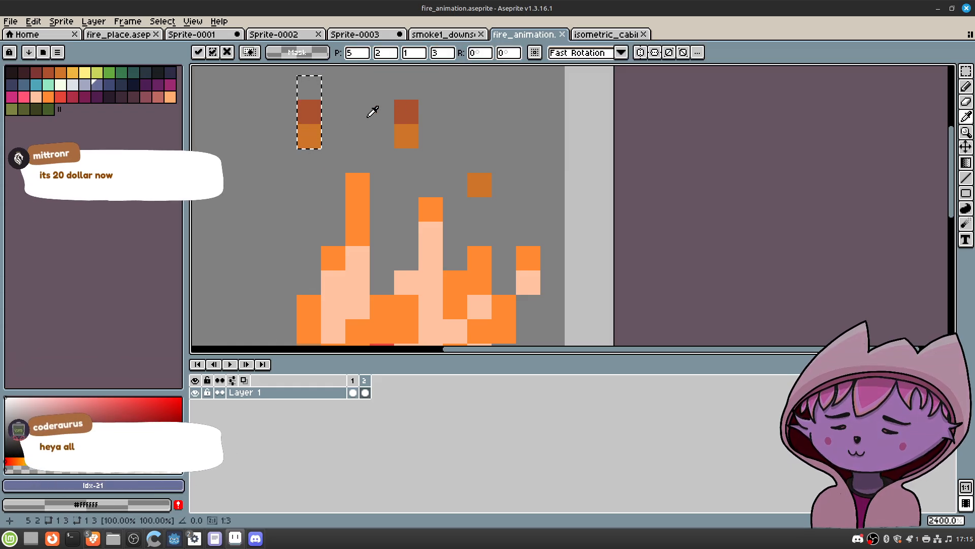
# Step: Select the middle two-pixel ember, move it up two pixels, and drop the selection
pyautogui.click(965, 74)
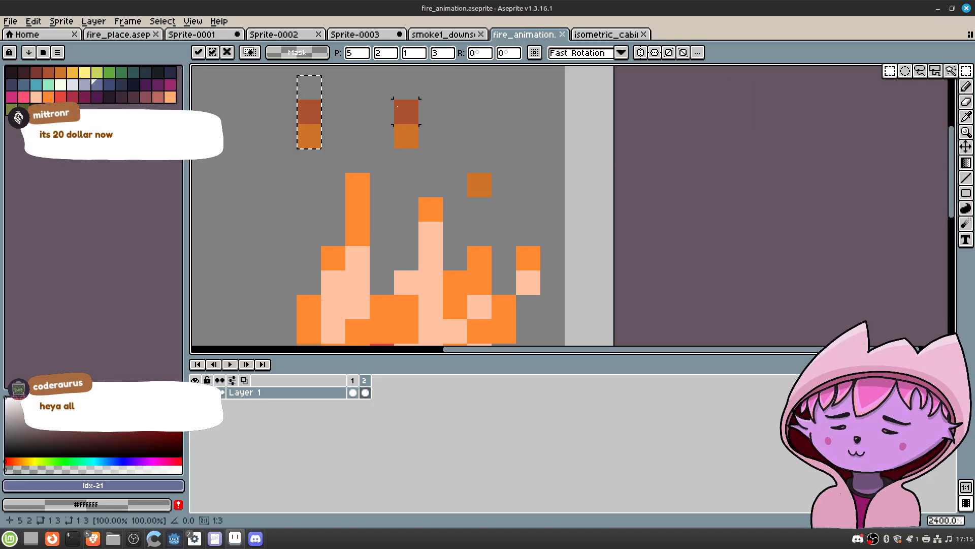
pyautogui.moveTo(395, 101); pyautogui.dragTo(417, 147)
pyautogui.moveTo(412, 111); pyautogui.dragTo(406, 68)
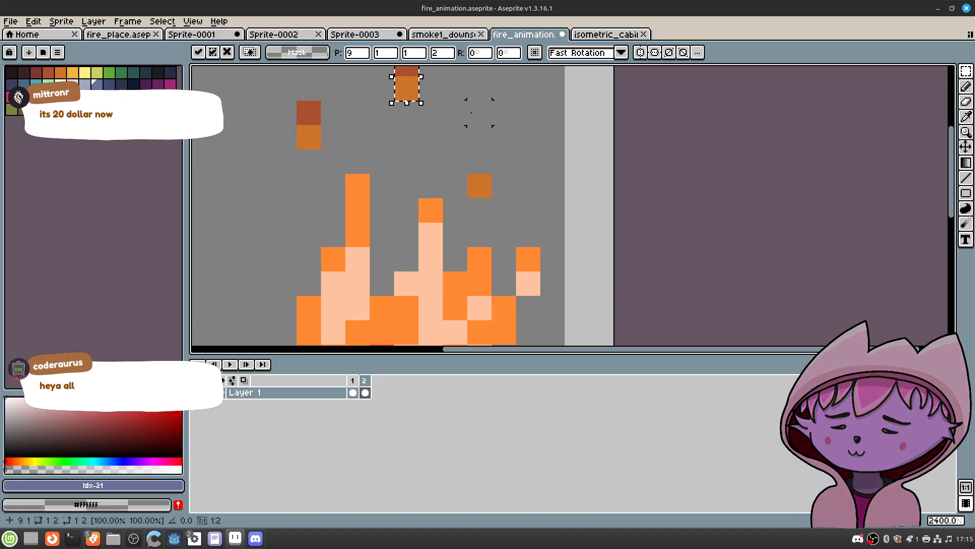
pyautogui.click(455, 111)
# Step: Erase the lower orange pixel of both the middle and the left ember, keeping only their dark upper pixels
pyautogui.press('b')
pyautogui.rightClick(408, 91)
pyautogui.rightClick(314, 135)
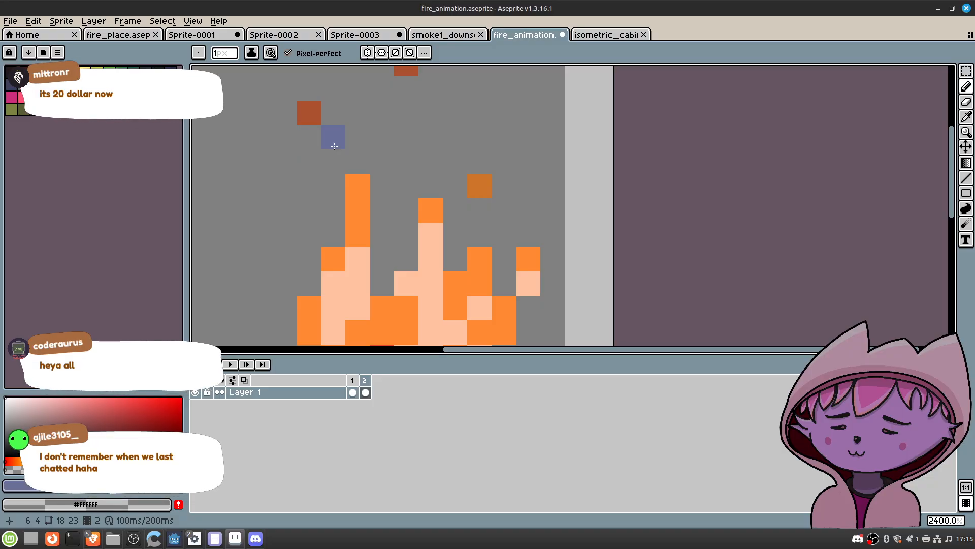
# Step: Paint a detached two-pixel tip in orange #ff8933 above the left flame and erase the two pixels directly beneath it
pyautogui.press('i')
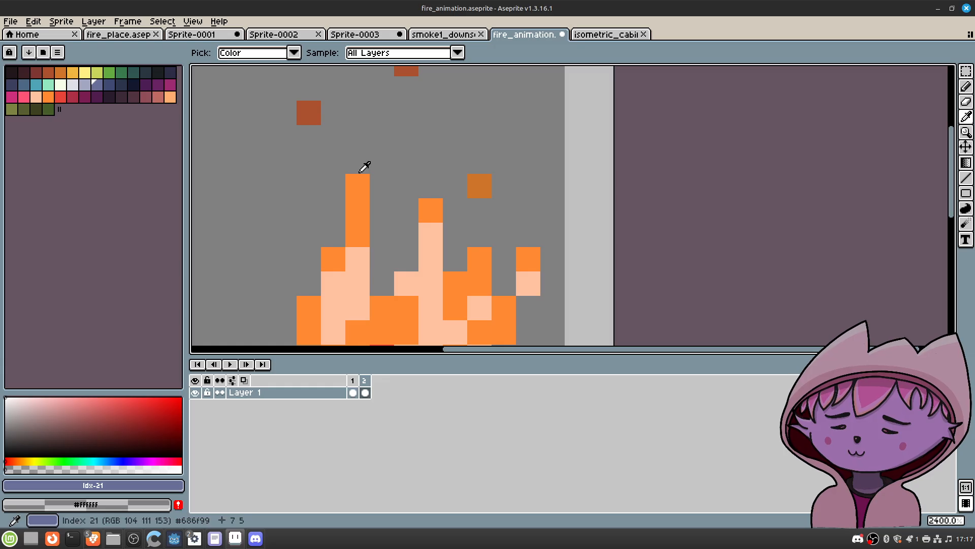
pyautogui.keyDown('alt'); pyautogui.click(367, 185); pyautogui.keyUp('alt')
pyautogui.click(357, 137)
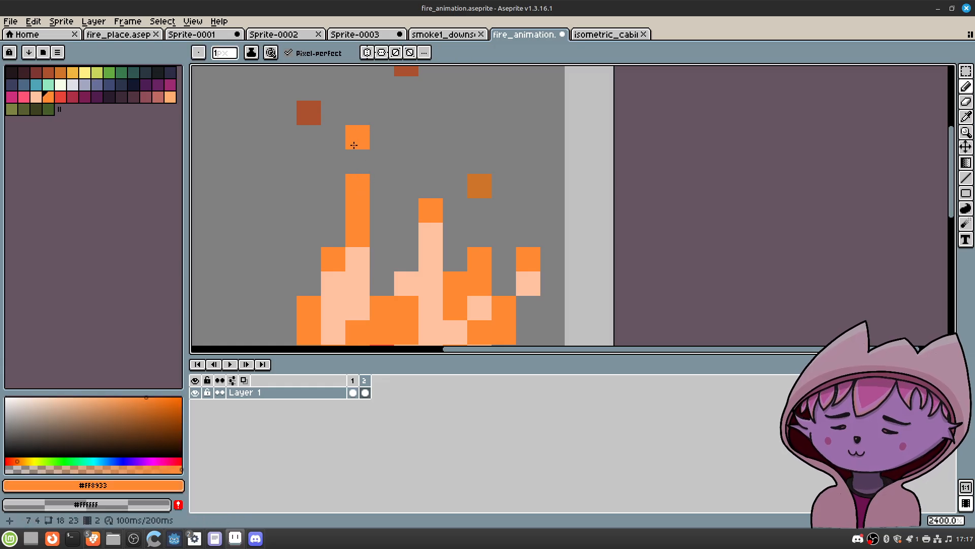
pyautogui.click(359, 168)
pyautogui.moveTo(359, 181); pyautogui.dragTo(358, 208, button='right')
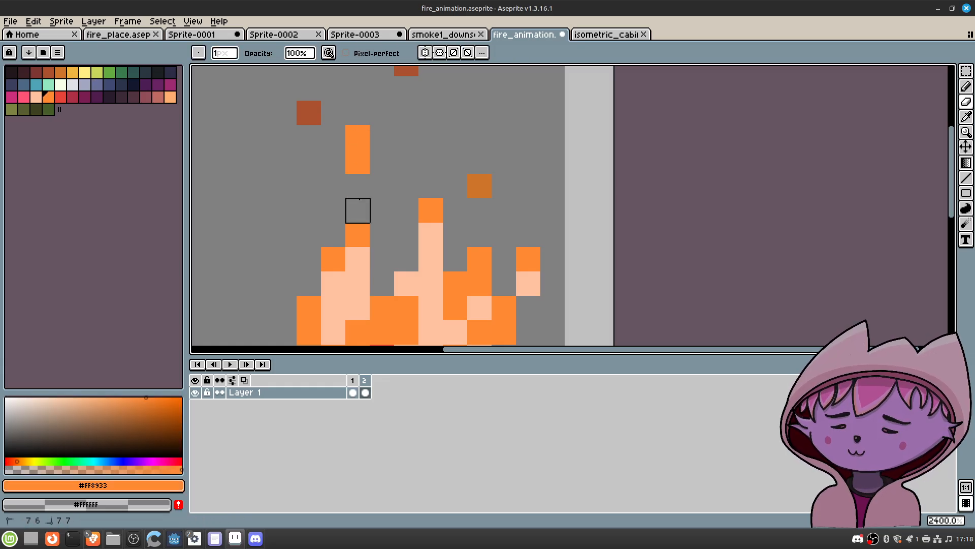
# Step: Recolor the upper pixel of the left detached flame tip with light peach #ffc2a1
pyautogui.keyDown('alt'); pyautogui.click(425, 242); pyautogui.keyUp('alt')
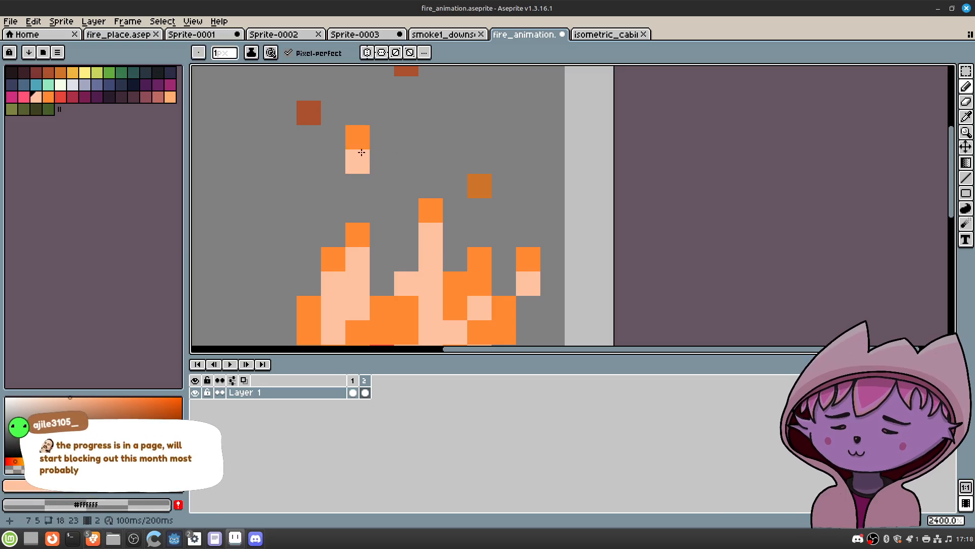
pyautogui.click(405, 208)
pyautogui.scroll(-3, 404, 205)
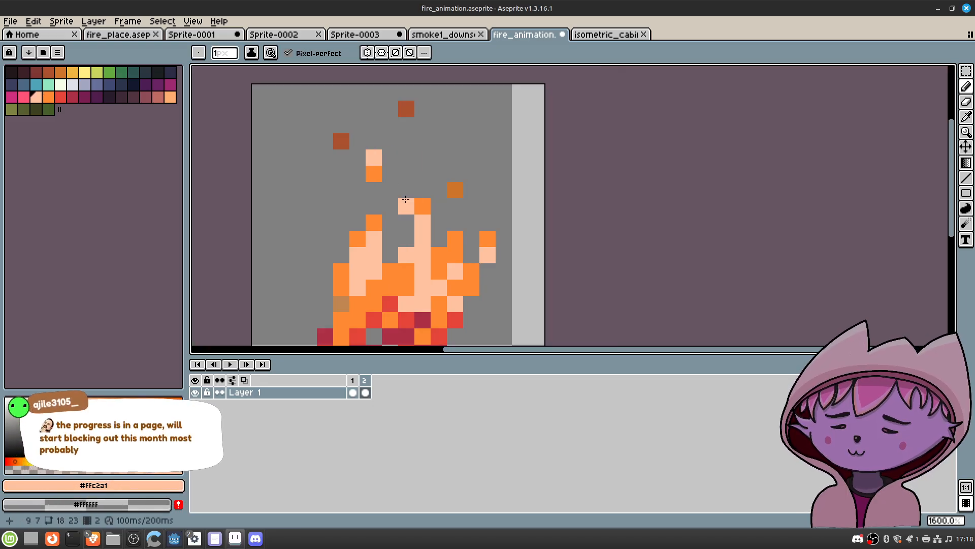
pyautogui.scroll(3, 405, 203)
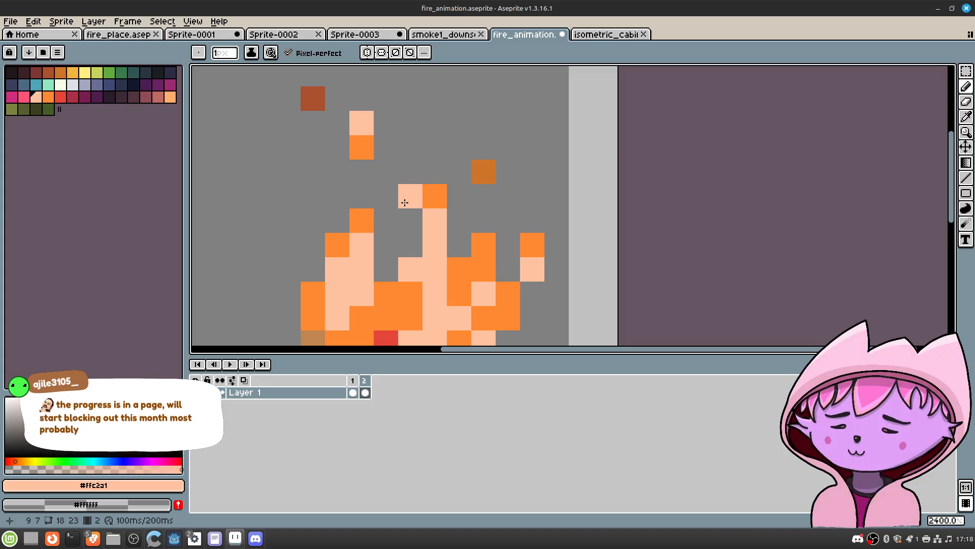
pyautogui.moveTo(425, 132); pyautogui.dragTo(411, 156, button='middle')
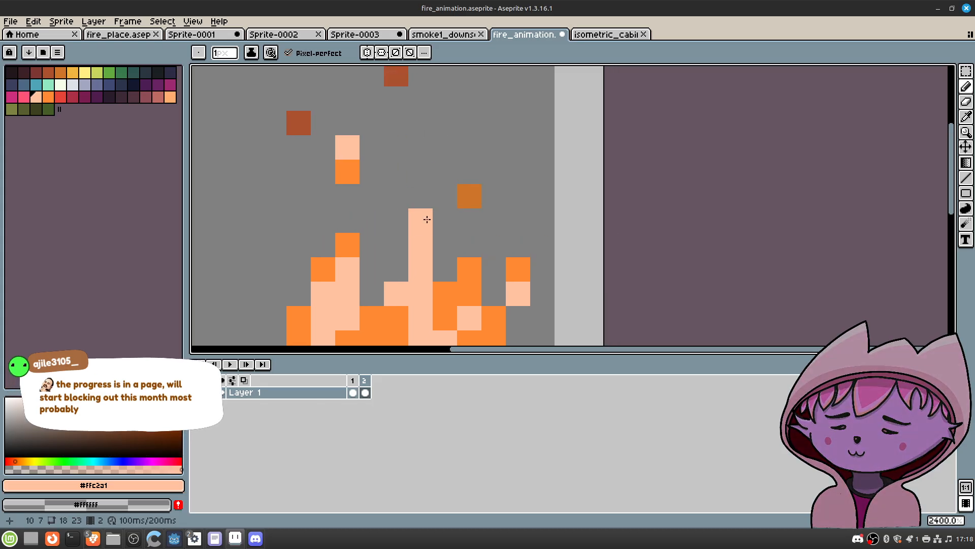
# Step: Add a detached two-pixel tip above the middle flame in #ff8933 over #cf752b, and recolor the left tip's upper pixel #cf752b
pyautogui.keyDown('alt'); pyautogui.click(426, 215); pyautogui.keyUp('alt')
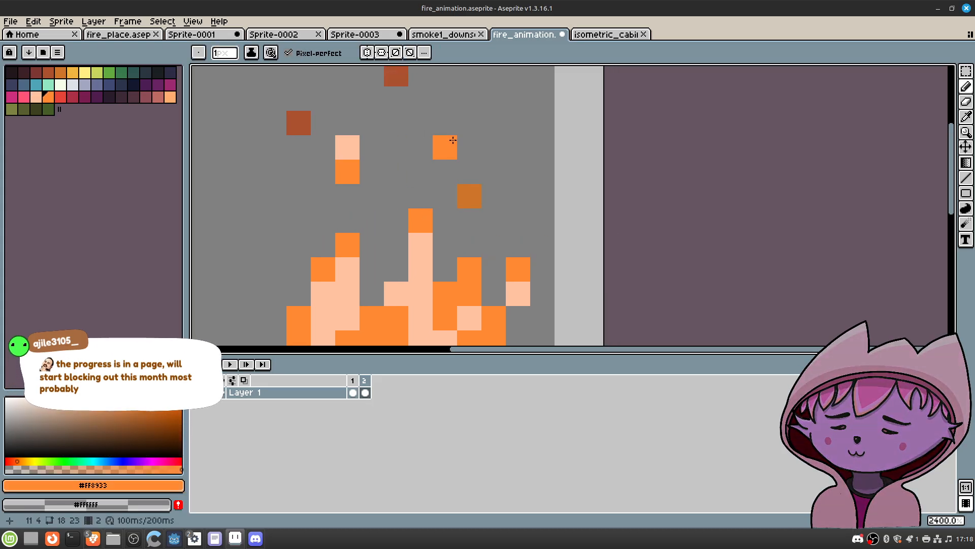
pyautogui.click(427, 151)
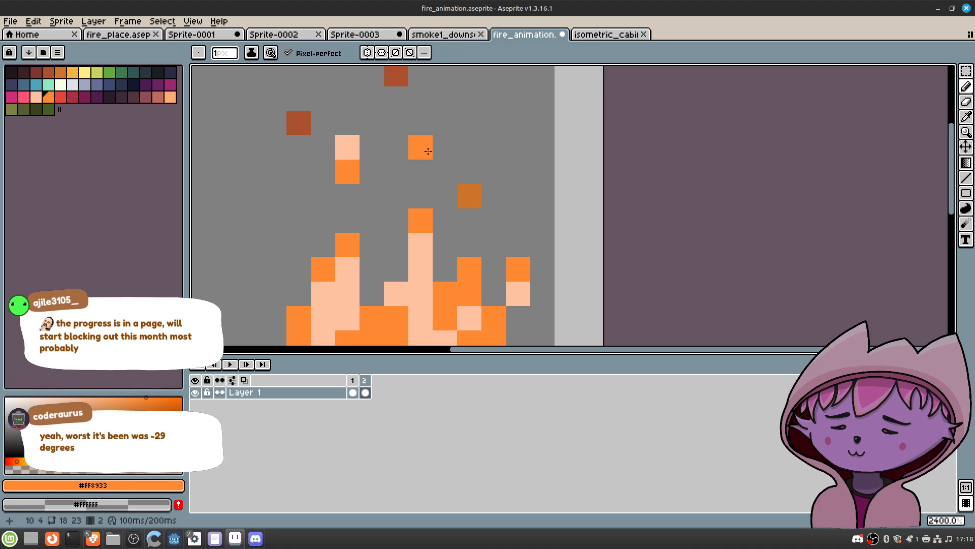
pyautogui.keyDown('alt'); pyautogui.click(469, 196); pyautogui.keyUp('alt')
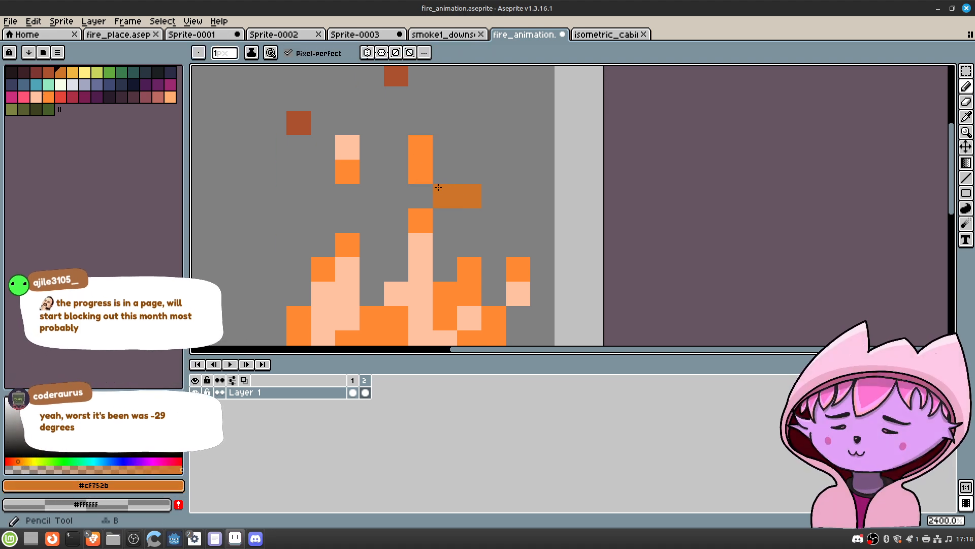
pyautogui.click(421, 171)
pyautogui.click(355, 151)
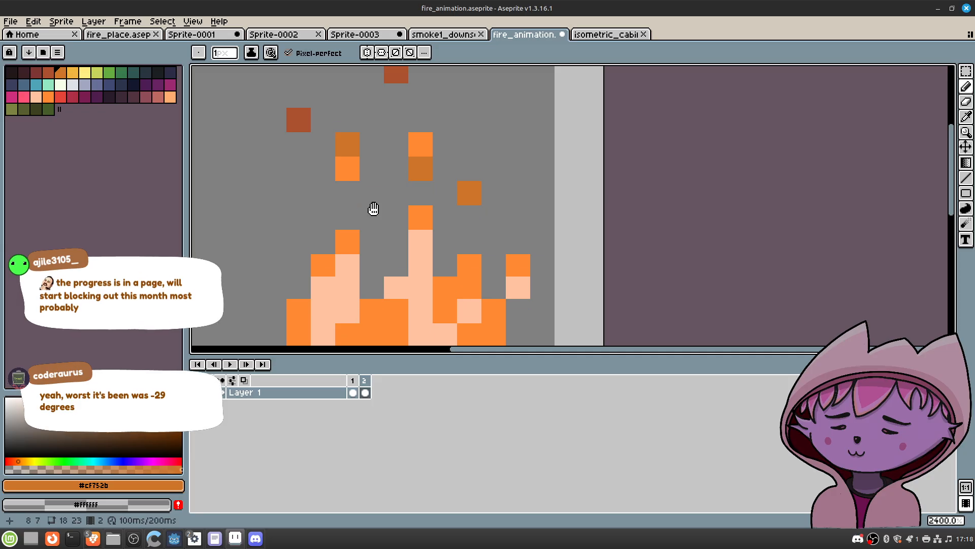
# Step: Recolor several peach pixels inside the left and middle flames, from below the tips down into the body, with orange #ff8933
pyautogui.moveTo(373, 218); pyautogui.dragTo(375, 169, button='middle')
pyautogui.keyDown('alt'); pyautogui.click(469, 219); pyautogui.keyUp('alt')
pyautogui.click(422, 193)
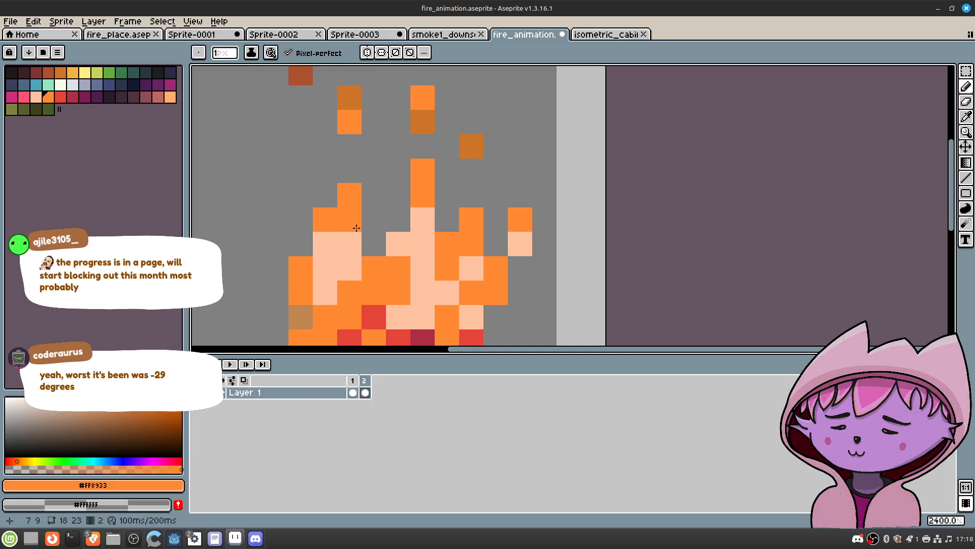
pyautogui.click(350, 242)
pyautogui.click(423, 268)
pyautogui.moveTo(422, 268); pyautogui.dragTo(419, 214, button='middle')
pyautogui.click(419, 238)
pyautogui.moveTo(398, 257); pyautogui.dragTo(408, 203, button='middle')
pyautogui.click(356, 157)
# Step: Erase one pixel on the left and two adjacent pixels on the right of the flame body to open gaps
pyautogui.rightClick(330, 157)
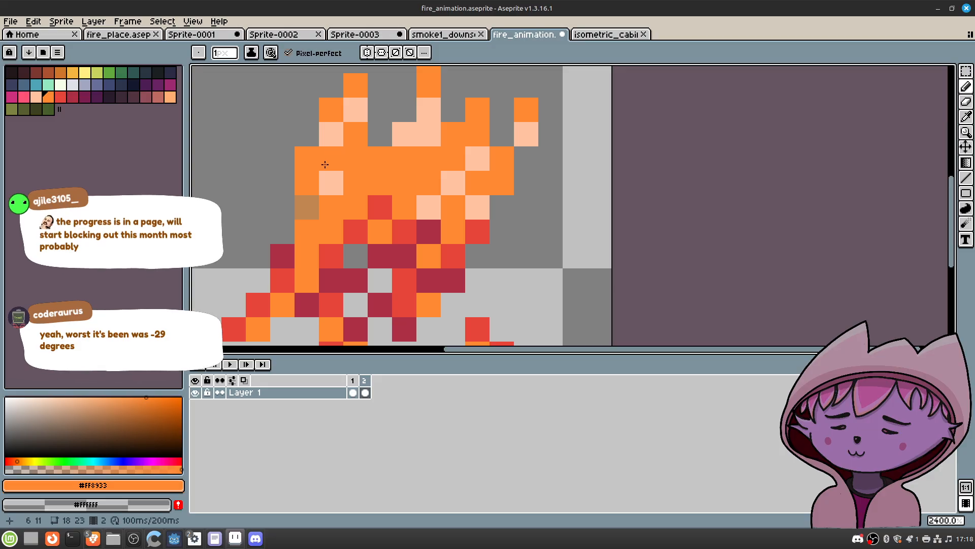
pyautogui.rightClick(456, 151)
pyautogui.rightClick(478, 157)
# Step: Add three dark-orange #cf752b accent pixels among the flames: beside the middle flame, in the right flame and in the lower-left body
pyautogui.moveTo(464, 79); pyautogui.dragTo(442, 177, button='middle')
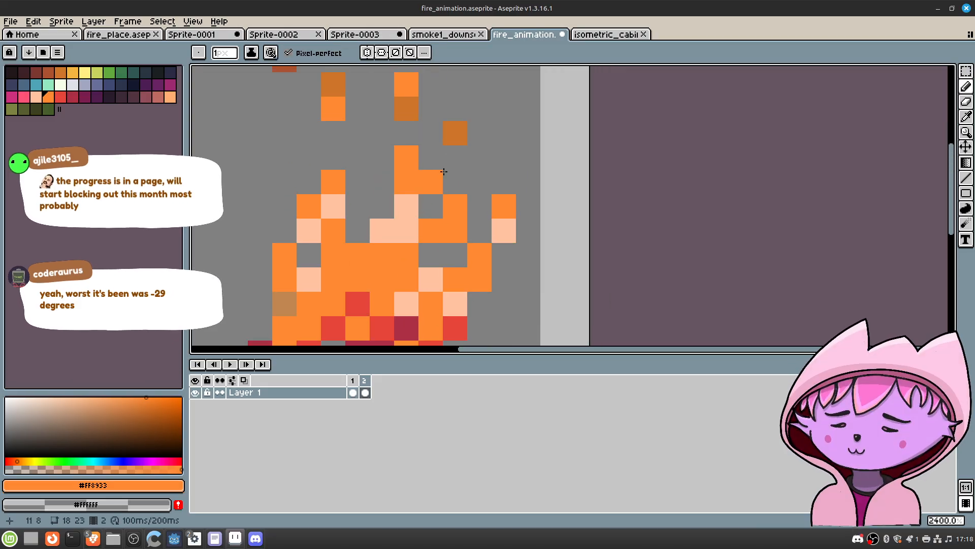
pyautogui.keyDown('alt'); pyautogui.click(454, 133); pyautogui.keyUp('alt')
pyautogui.click(452, 232)
pyautogui.click(373, 209)
pyautogui.moveTo(360, 245); pyautogui.dragTo(372, 134, button='middle')
pyautogui.click(352, 169)
# Step: Paint red #e64539 pixels into the centre of the fire base, filling two of its gaps
pyautogui.keyDown('alt'); pyautogui.click(379, 186); pyautogui.keyUp('alt')
pyautogui.click(373, 216)
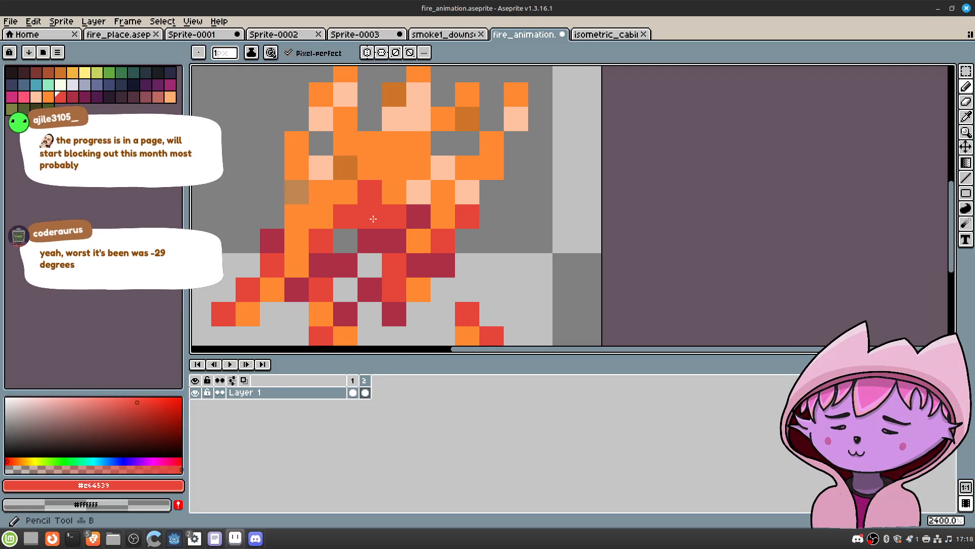
pyautogui.click(345, 241)
pyautogui.click(370, 265)
# Step: Recolor three red pixels at the top of the fire base with orange #ff8933
pyautogui.keyDown('alt'); pyautogui.click(403, 190); pyautogui.keyUp('alt')
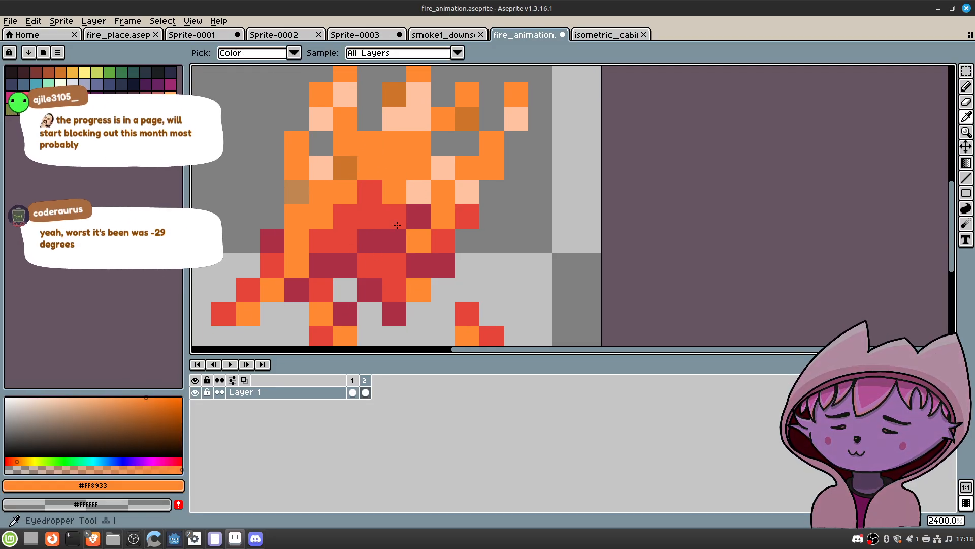
pyautogui.click(390, 224)
pyautogui.click(345, 240)
pyautogui.click(370, 217)
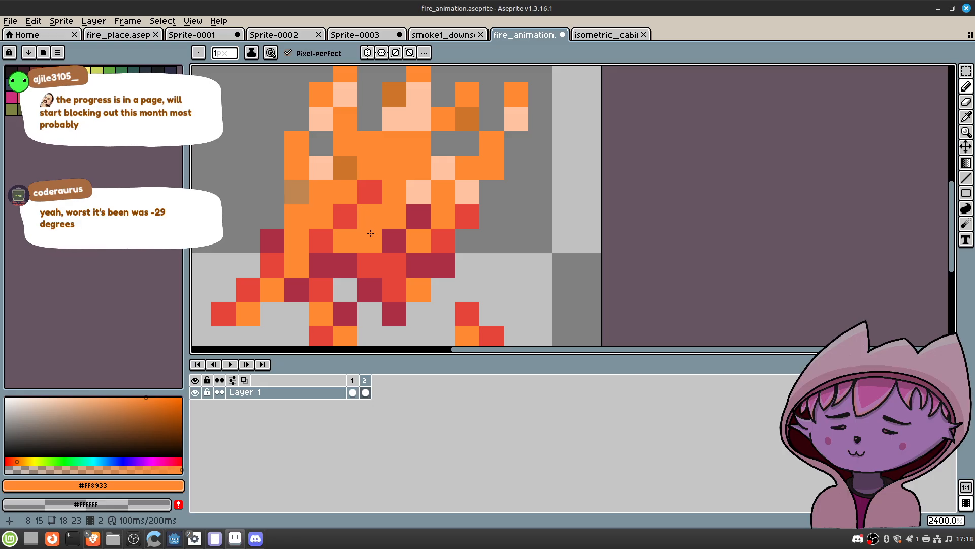
# Step: Paint dark crimson #ad2f45 pixels in the remaining lower gap and at the upper-left side of the fire base
pyautogui.keyDown('alt'); pyautogui.click(383, 241); pyautogui.keyUp('alt')
pyautogui.click(383, 270)
pyautogui.hotkey('ctrl', 'z')
pyautogui.click(345, 290)
pyautogui.click(296, 241)
# Step: Scatter red #e64539 pixels through the fire base, replacing orange and crimson ones at its left, right and lower centre
pyautogui.keyDown('alt'); pyautogui.click(327, 233); pyautogui.keyUp('alt')
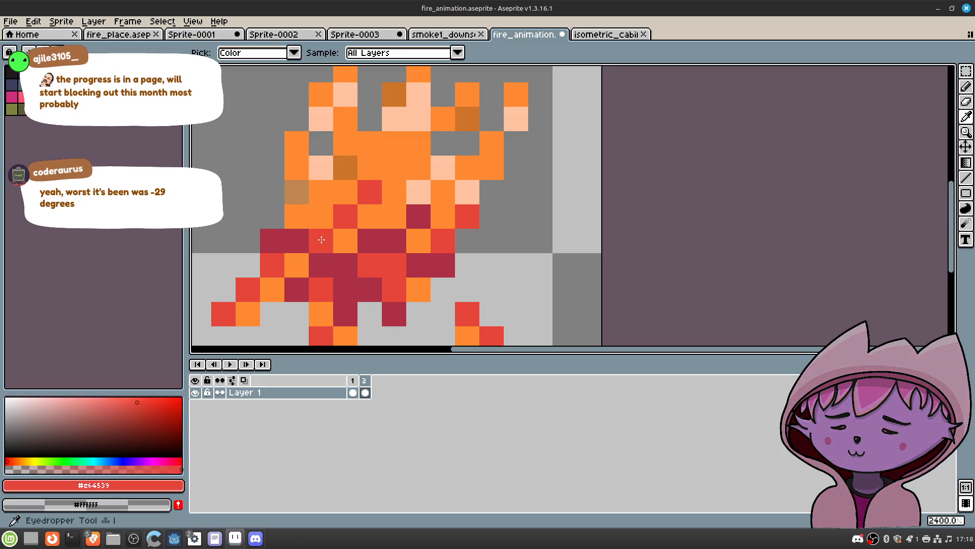
pyautogui.click(297, 265)
pyautogui.click(314, 218)
pyautogui.click(443, 216)
pyautogui.click(394, 241)
pyautogui.click(369, 290)
pyautogui.click(346, 289)
# Step: Replace two orange pixels at the lower left of the fire base with dark crimson #ad2f45
pyautogui.keyDown('alt'); pyautogui.click(342, 270); pyautogui.keyUp('alt')
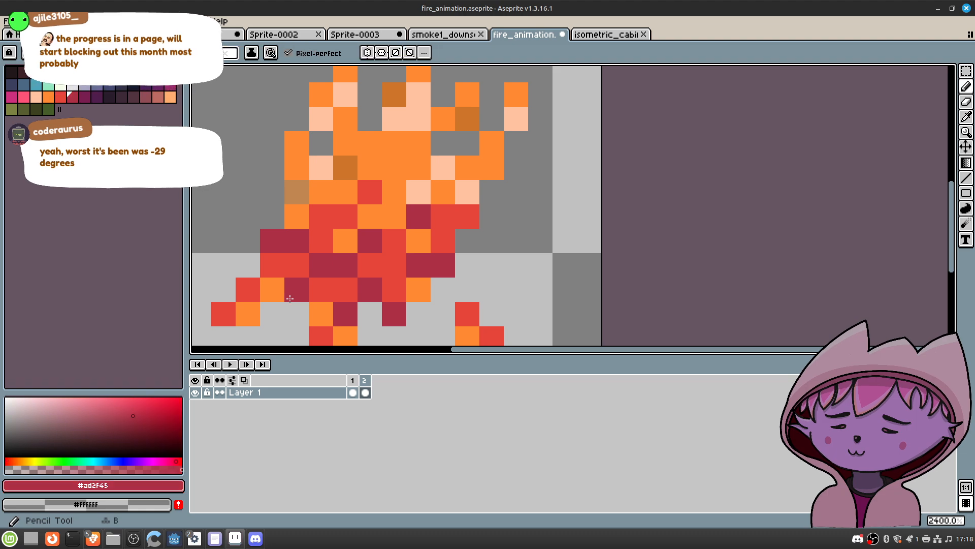
pyautogui.click(283, 290)
pyautogui.click(321, 314)
# Step: Paint an orange #ff8933 strand up the right edge of the fire base and add peach #ffc2a1 highlights in the flame above it
pyautogui.keyDown('alt'); pyautogui.click(424, 283); pyautogui.keyUp('alt')
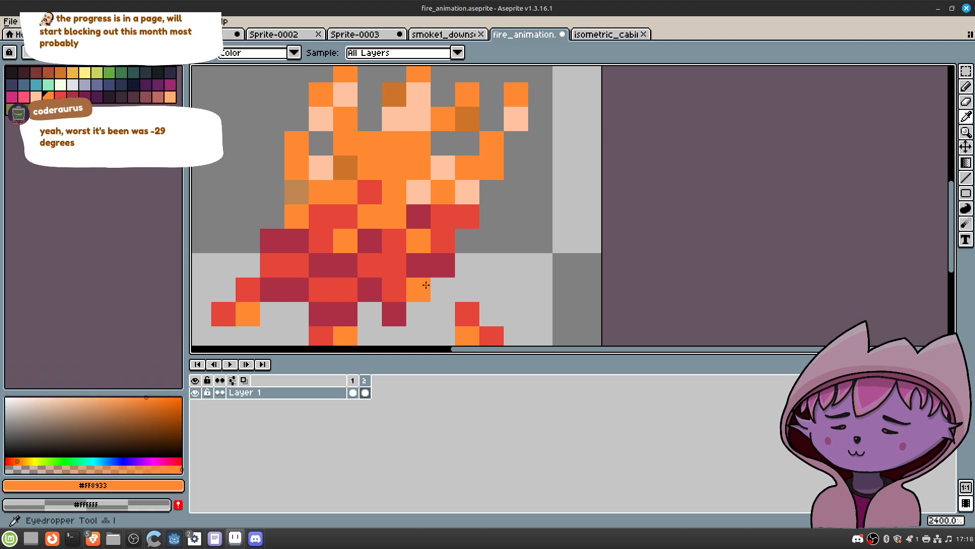
pyautogui.moveTo(442, 261); pyautogui.dragTo(463, 213)
pyautogui.keyDown('alt'); pyautogui.click(457, 197); pyautogui.keyUp('alt')
pyautogui.moveTo(419, 170); pyautogui.dragTo(429, 154)
# Step: Compare frame 2 with frame 1 and erase the outermost pixels along the left edge where the flames meet the base
pyautogui.press('Left')
pyautogui.scroll(-3, 423, 157)
pyautogui.press('Right')
pyautogui.moveTo(423, 156); pyautogui.dragTo(424, 188, button='middle')
pyautogui.scroll(3, 392, 194)
pyautogui.moveTo(361, 208)
pyautogui.mouseDown(button='right')
pyautogui.moveTo(360, 233)
pyautogui.moveTo(381, 236)
pyautogui.mouseUp(button='right')
pyautogui.rightClick(342, 254)
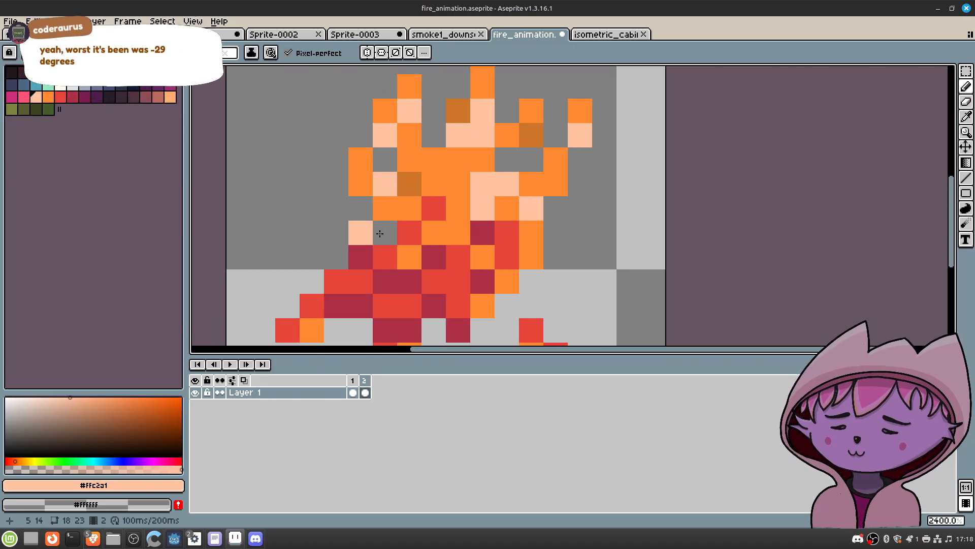
# Step: Erase a notch between the left and middle flames in frame 2, checking it against frame 1
pyautogui.moveTo(484, 209); pyautogui.dragTo(470, 214, button='middle')
pyautogui.press('Left')
pyautogui.press('Right')
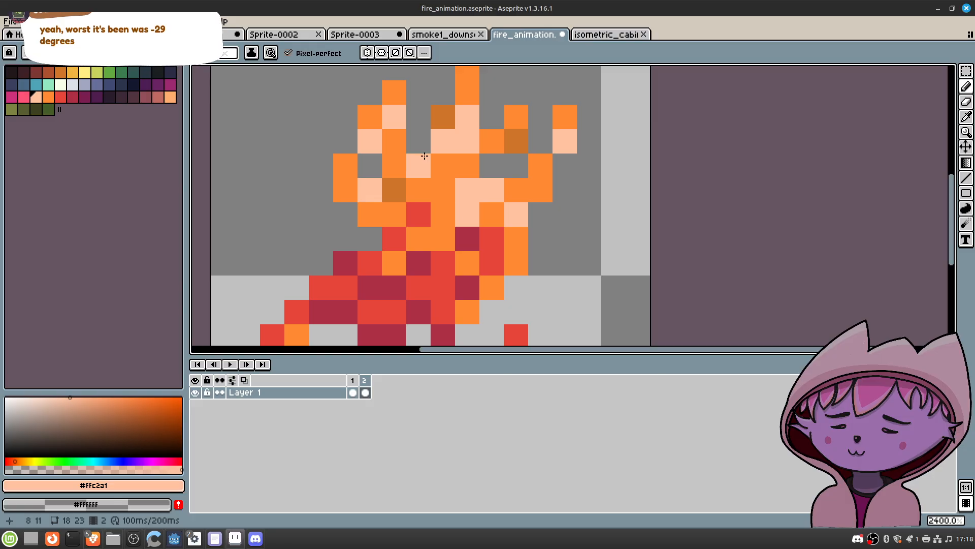
pyautogui.moveTo(418, 166); pyautogui.dragTo(443, 190, button='right')
pyautogui.press('Left')
pyautogui.press('Right')
# Step: Erase the orange-and-peach tip at the flames' far right in frame 2 and compare the result with frame 1
pyautogui.scroll(-6, 464, 195)
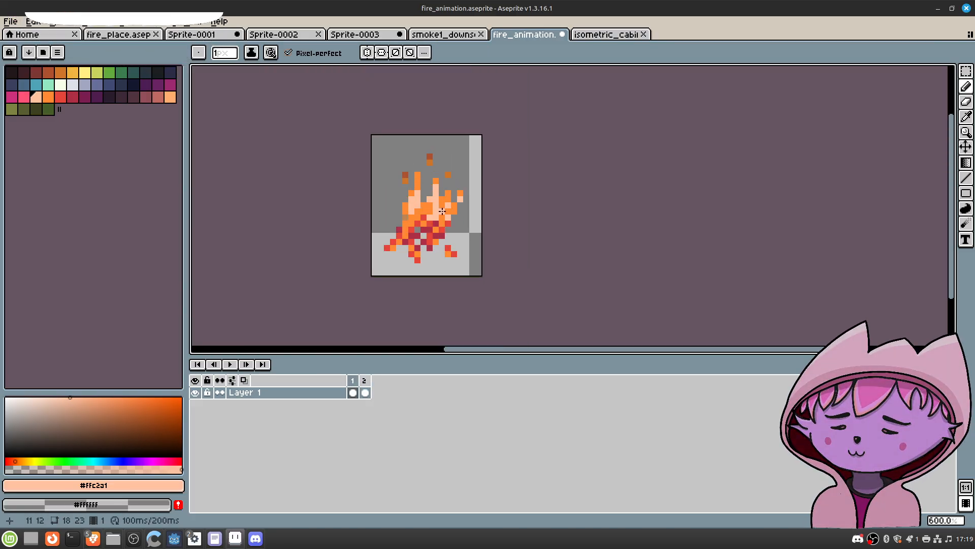
pyautogui.scroll(4, 443, 211)
pyautogui.moveTo(452, 210); pyautogui.dragTo(446, 217, button='right')
pyautogui.press('Left')
pyautogui.press('Right')
pyautogui.moveTo(459, 151); pyautogui.dragTo(452, 174, button='middle')
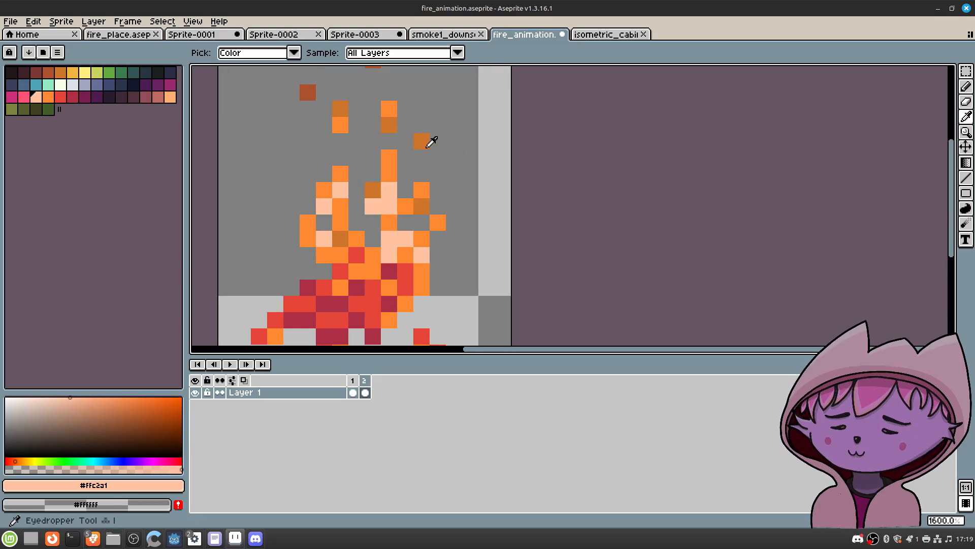
# Step: Add a single #cf752b ember to the upper right of the flames and flip between frames 1 and 2 to check the motion
pyautogui.keyDown('alt'); pyautogui.click(427, 146); pyautogui.keyUp('alt')
pyautogui.click(451, 170)
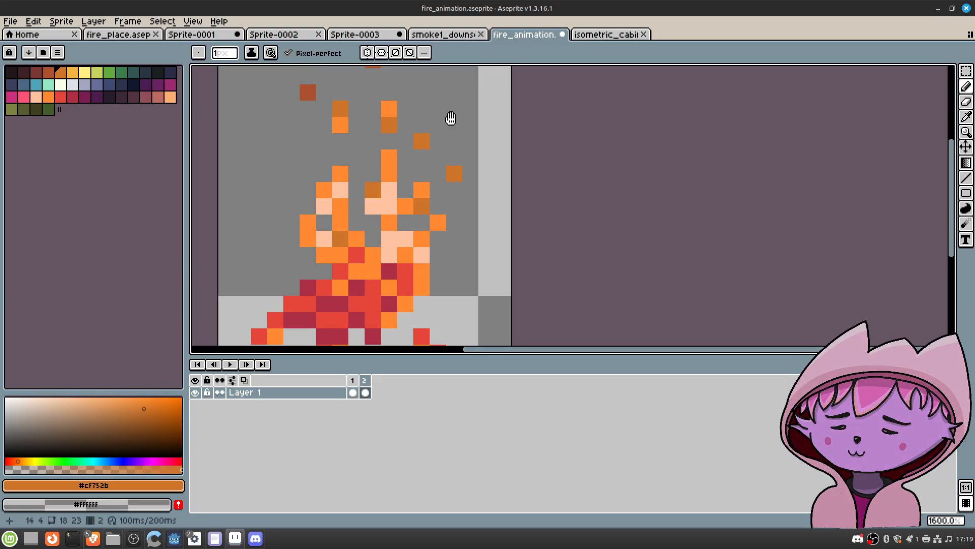
pyautogui.moveTo(453, 113); pyautogui.dragTo(456, 190, button='middle')
pyautogui.press('Left')
pyautogui.scroll(-4, 420, 189)
pyautogui.press('Right')
pyautogui.press('Left')
pyautogui.press('Right')
pyautogui.press('Left')
pyautogui.press('Right')
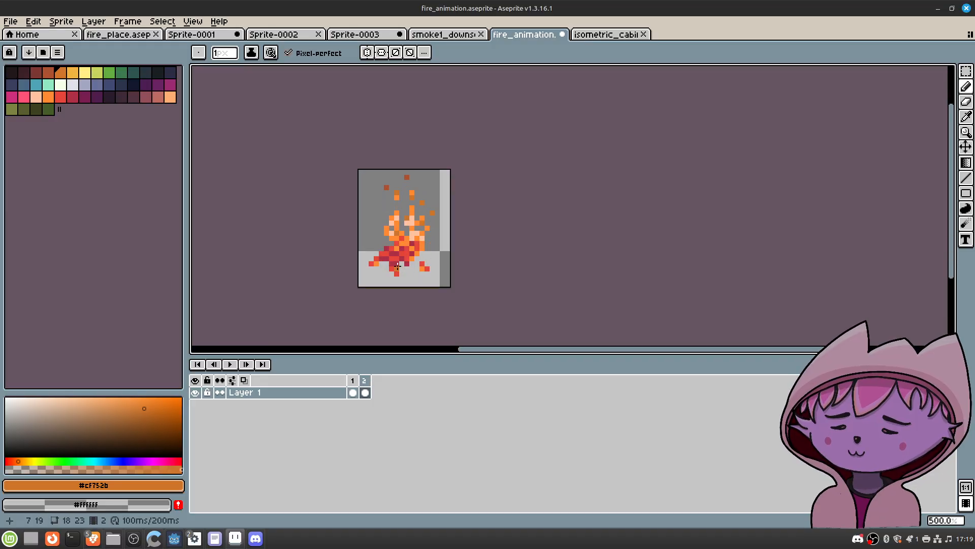
# Step: Remove the outer-left end of the fire base and place single crimson #ad2f45 pixels on the ground to the left, centre and right
pyautogui.scroll(4, 398, 244)
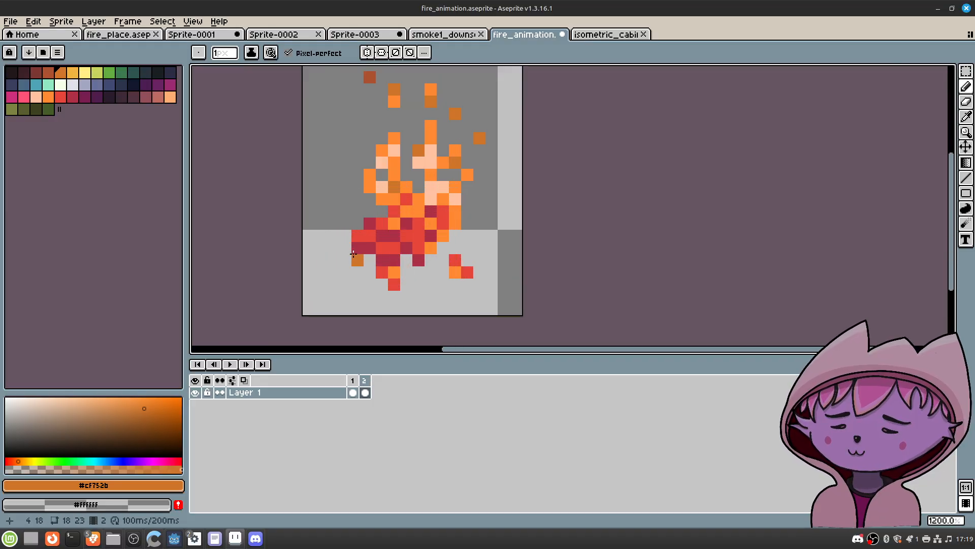
pyautogui.scroll(3, 356, 254)
pyautogui.press('i')
pyautogui.click(366, 234)
pyautogui.press('b')
pyautogui.click(325, 284)
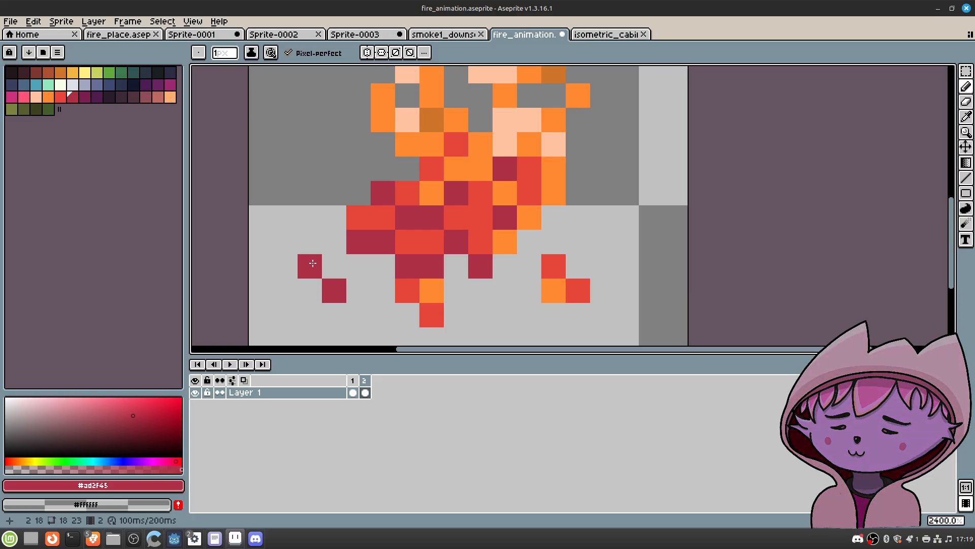
pyautogui.click(324, 260)
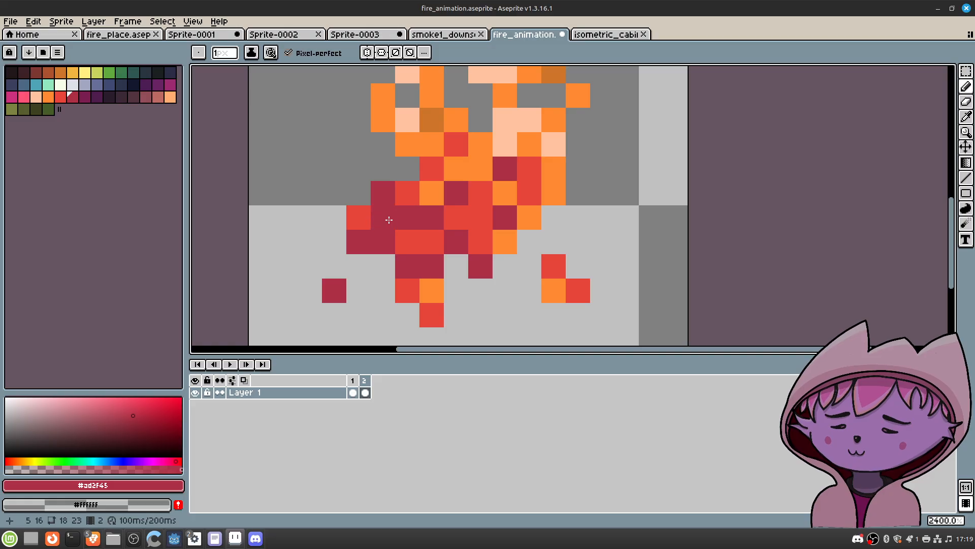
pyautogui.click(567, 233)
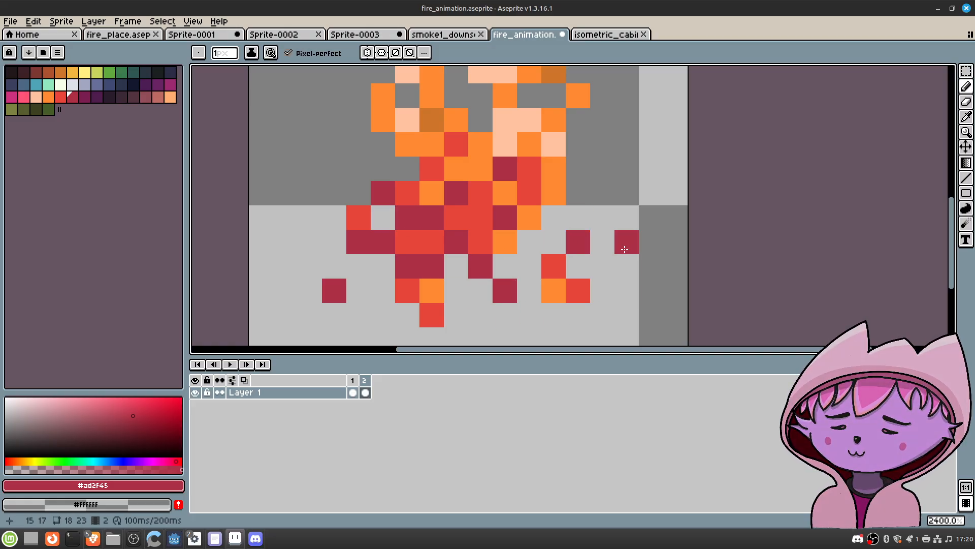
# Step: Erase the red-and-orange foot below the fire base and paint single red #e64539 pixels in its place and at the base's right edge
pyautogui.press('Left')
pyautogui.press('Right')
pyautogui.press('Left')
pyautogui.press('Right')
pyautogui.rightClick(416, 290)
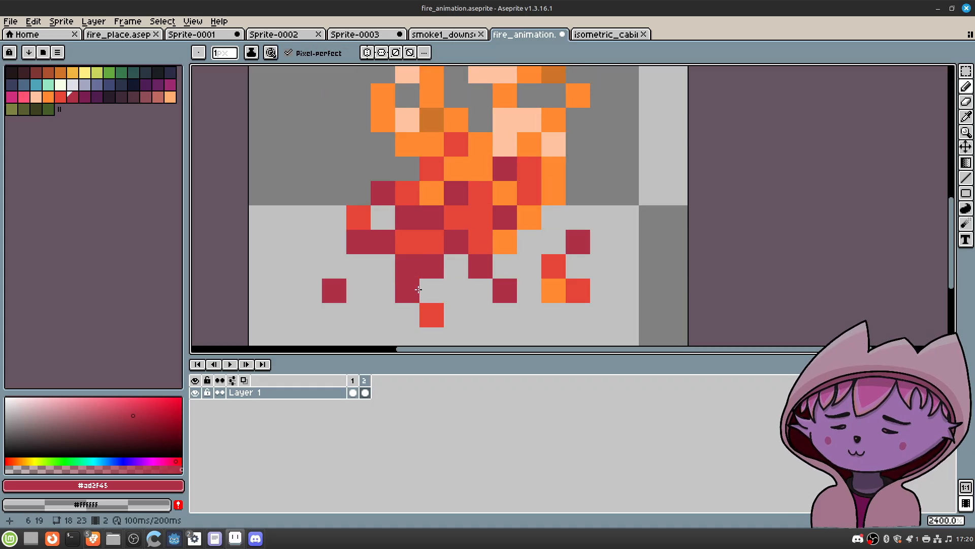
pyautogui.rightClick(436, 313)
pyautogui.keyDown('alt'); pyautogui.click(429, 249); pyautogui.keyUp('alt')
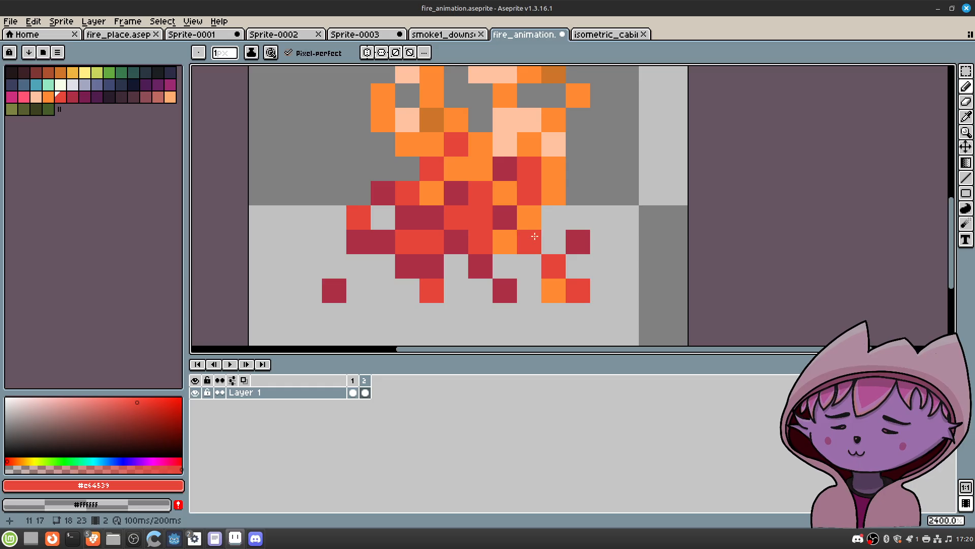
# Step: In frame 1, erase the orange pixel of the right ground ember, add a red #e64539 pixel above it, and compare both frames
pyautogui.press('Left')
pyautogui.press('Right')
pyautogui.press('Left')
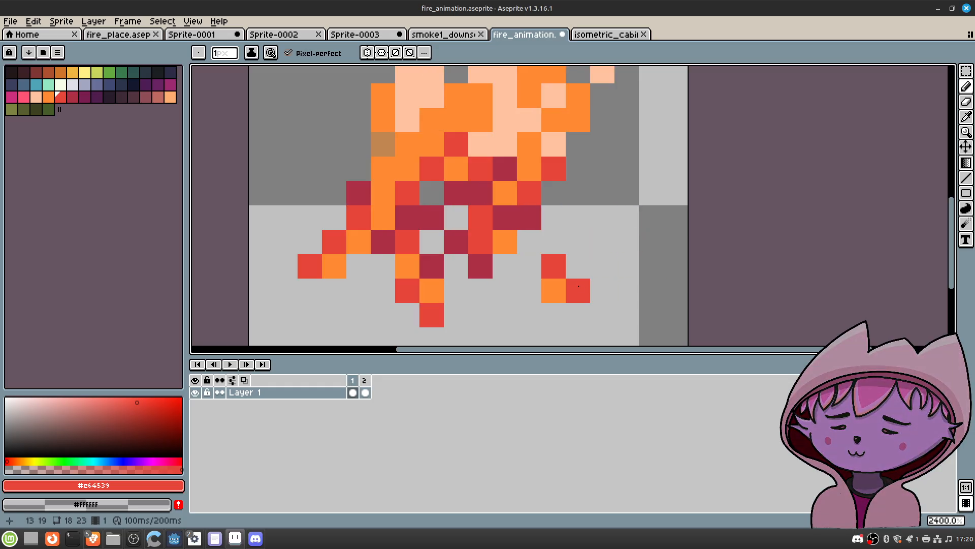
pyautogui.press('Right')
pyautogui.press('Left')
pyautogui.rightClick(552, 281)
pyautogui.click(578, 217)
pyautogui.press('Right')
pyautogui.press('Left')
pyautogui.scroll(-3, 558, 232)
pyautogui.press('Right')
pyautogui.press('Left')
pyautogui.press('Right')
# Step: Recolor the middle flame's upper peach pixel in frame 2 with #cf752b and add more #cf752b pixels down the flame body
pyautogui.scroll(3, 530, 213)
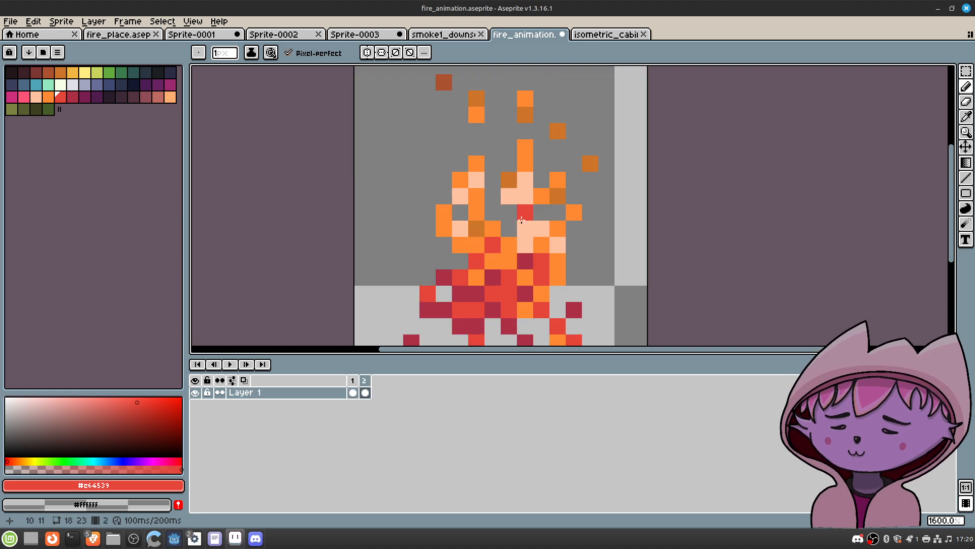
pyautogui.keyDown('alt'); pyautogui.click(527, 193); pyautogui.keyUp('alt')
pyautogui.click(538, 214)
pyautogui.rightClick(523, 179)
pyautogui.keyDown('alt'); pyautogui.click(562, 196); pyautogui.keyUp('alt')
pyautogui.click(525, 179)
pyautogui.moveTo(509, 227); pyautogui.dragTo(515, 250)
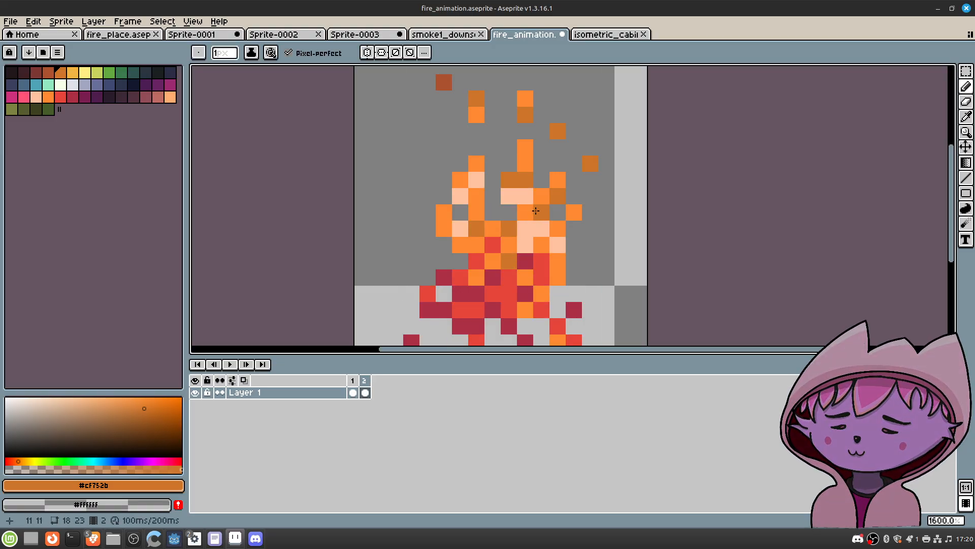
# Step: Compare frames 1 and 2 of the fire at small scale and add frame 3 as a copy of frame 2
pyautogui.scroll(-5, 537, 211)
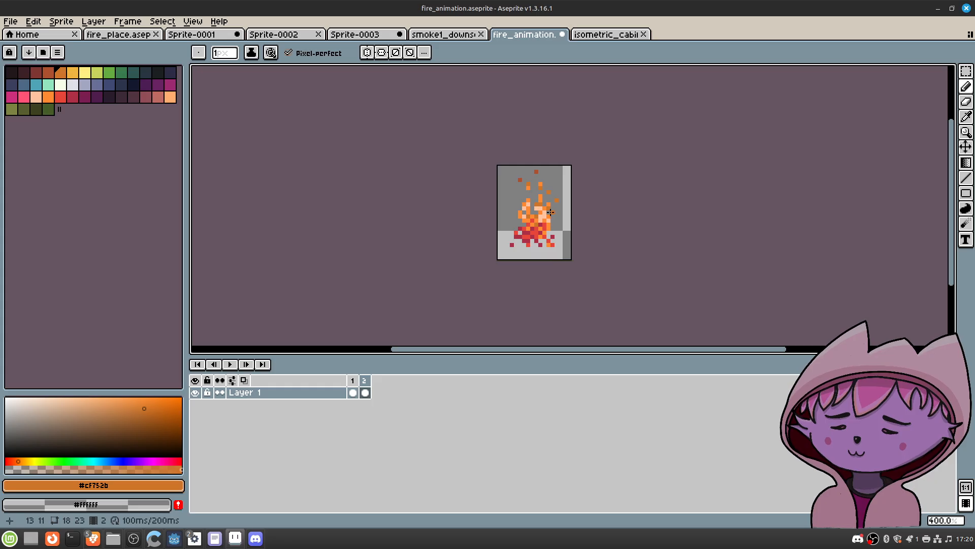
pyautogui.scroll(-3, 550, 212)
pyautogui.scroll(1, 550, 213)
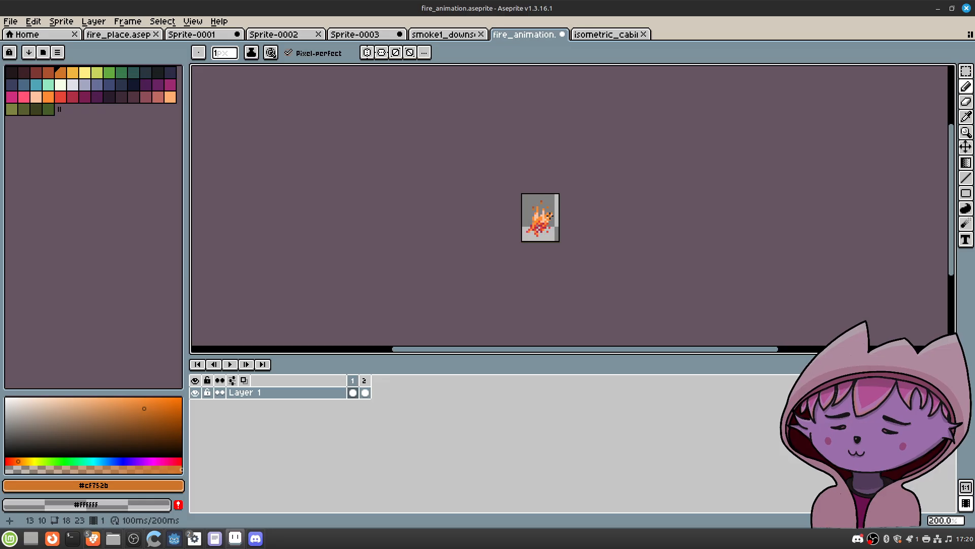
pyautogui.scroll(5, 549, 228)
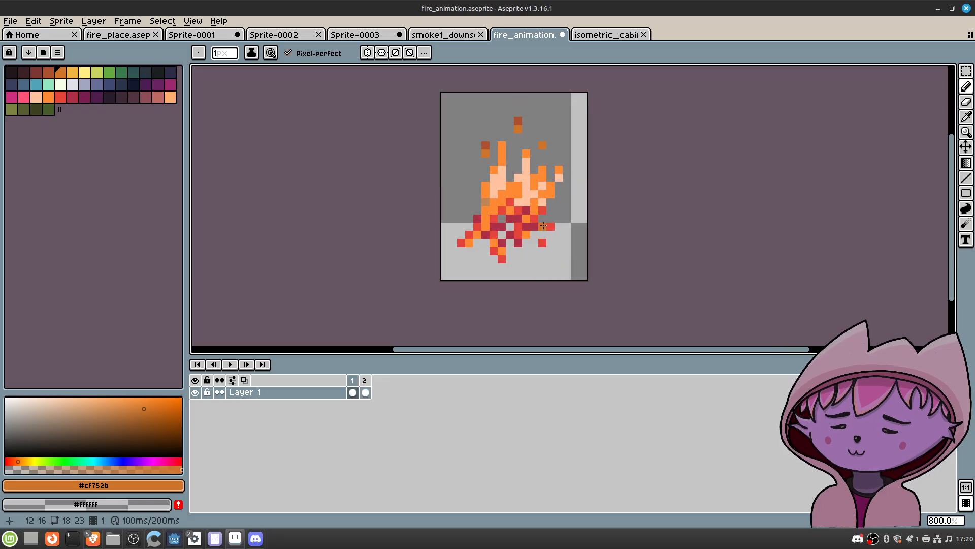
pyautogui.moveTo(544, 218); pyautogui.dragTo(524, 222, button='middle')
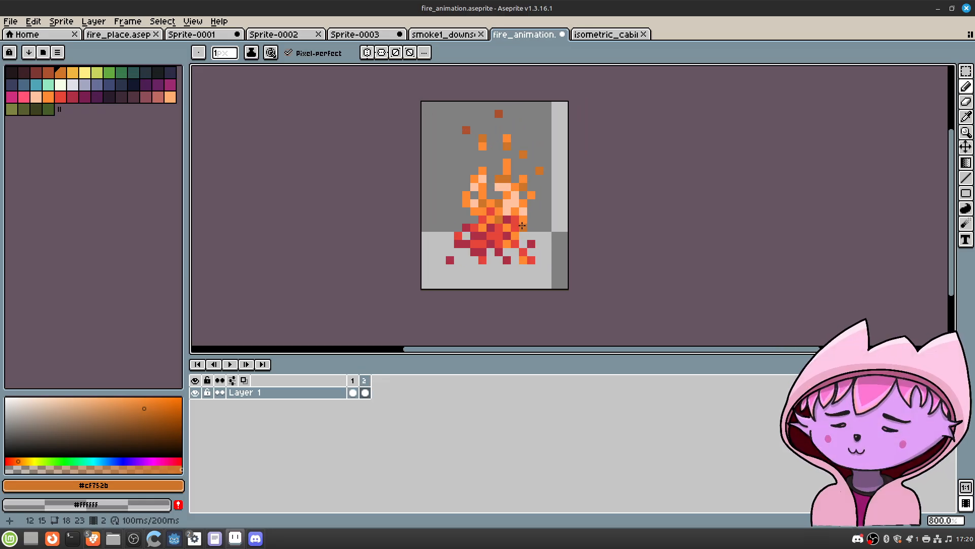
pyautogui.hotkey('alt', 'n')
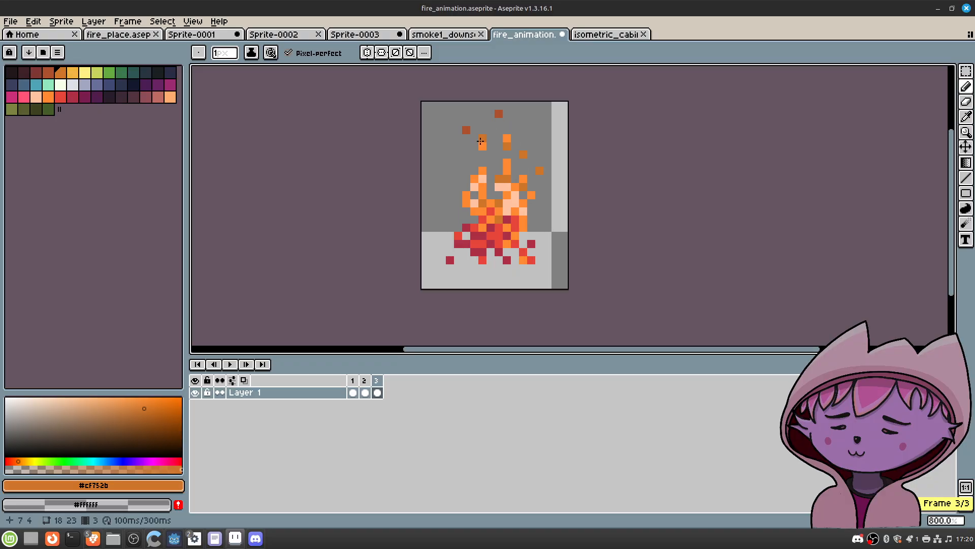
# Step: Pick the ember brown #ab5130 and erase the two topmost brown embers in frame 3
pyautogui.scroll(5, 480, 138)
pyautogui.moveTo(510, 178); pyautogui.dragTo(486, 224, button='middle')
pyautogui.keyDown('alt'); pyautogui.click(414, 162); pyautogui.keyUp('alt')
pyautogui.click(412, 123)
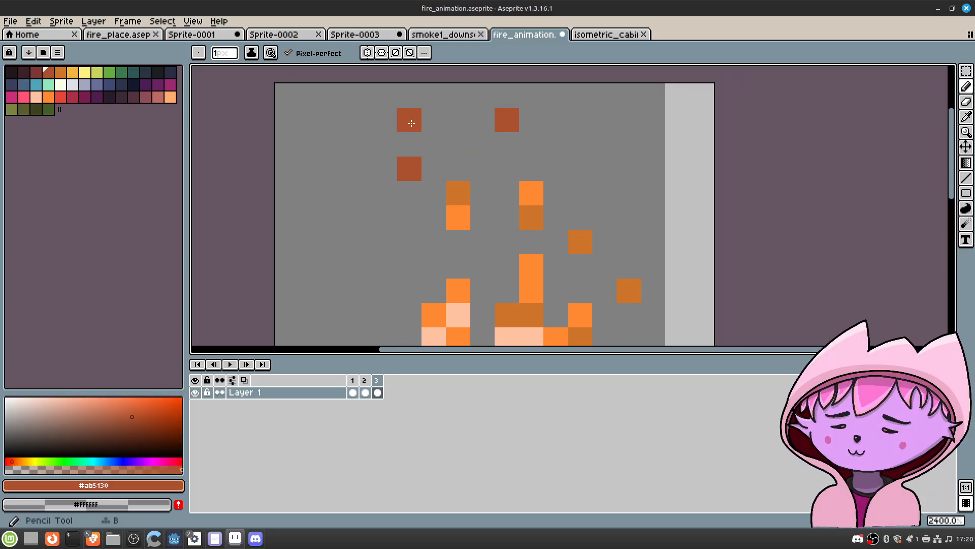
pyautogui.click(411, 152)
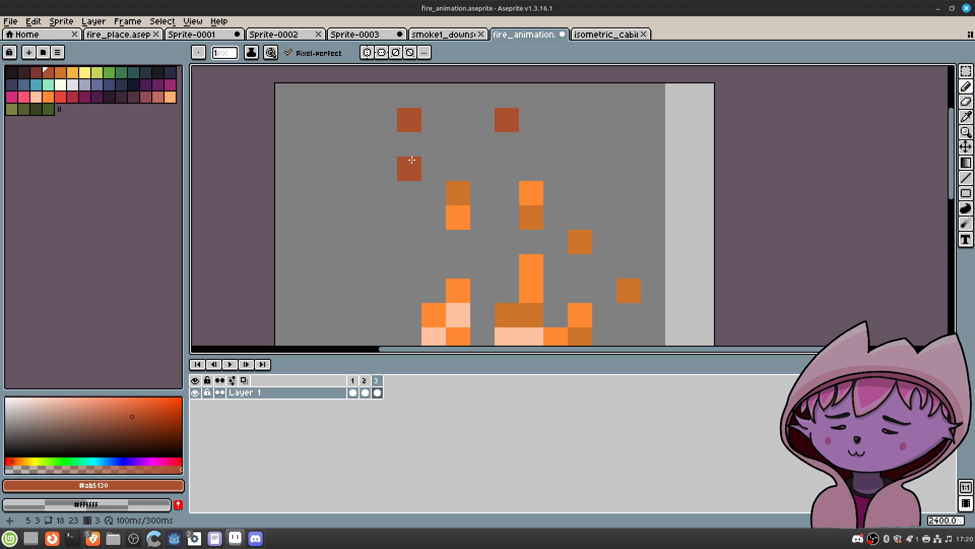
pyautogui.rightClick(412, 127)
pyautogui.rightClick(411, 168)
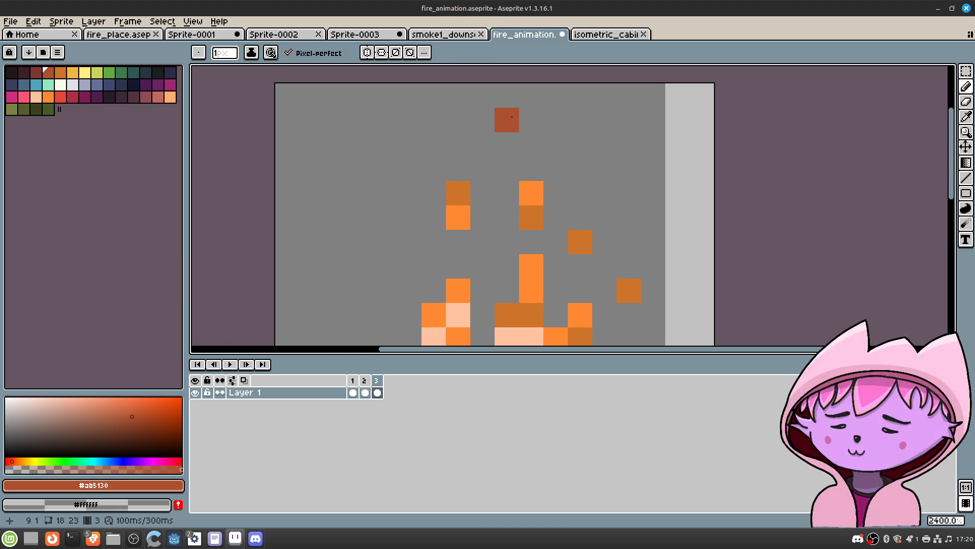
pyautogui.rightClick(507, 120)
# Step: Paint three #ab5130 embers descending to the right above the flames and erase the detached orange flame tips beneath them
pyautogui.click(458, 148)
pyautogui.click(533, 165)
pyautogui.click(530, 162)
pyautogui.moveTo(532, 190); pyautogui.dragTo(528, 217, button='right')
pyautogui.moveTo(458, 193); pyautogui.dragTo(462, 221, button='right')
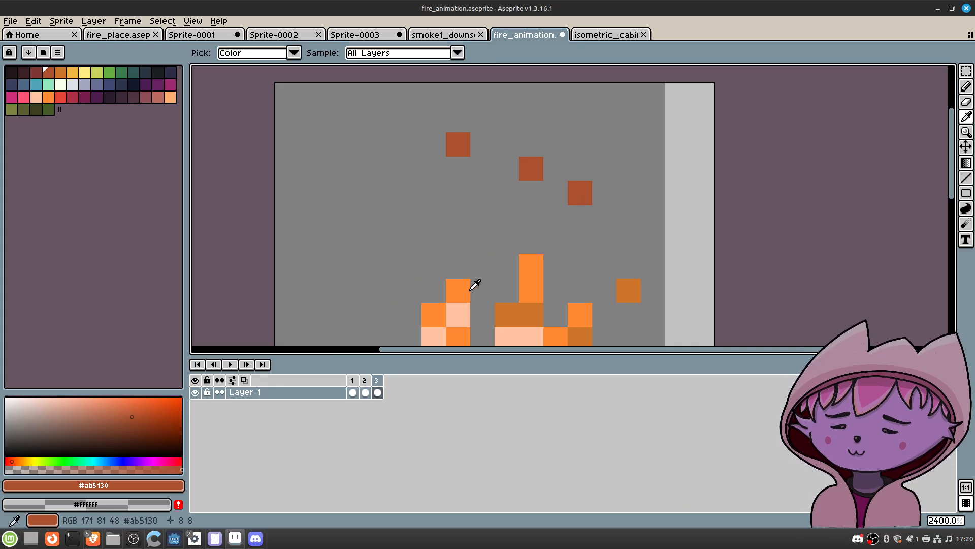
# Step: Paint a two-pixel #cf752b column above the left flame and a single #cf752b pixel above the middle flame
pyautogui.keyDown('alt'); pyautogui.click(435, 312); pyautogui.keyUp('alt')
pyautogui.scroll(-1, 489, 289)
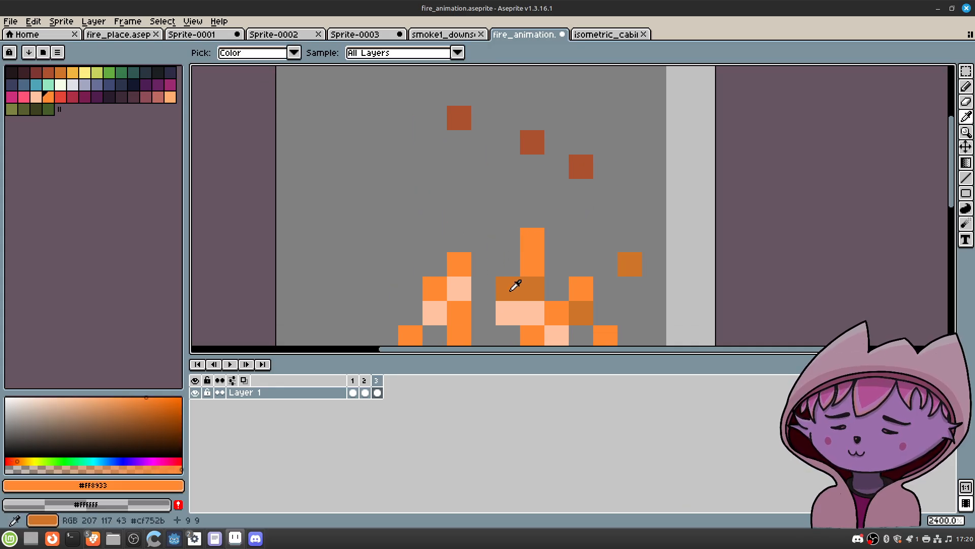
pyautogui.keyDown('alt'); pyautogui.click(515, 282); pyautogui.keyUp('alt')
pyautogui.click(437, 198)
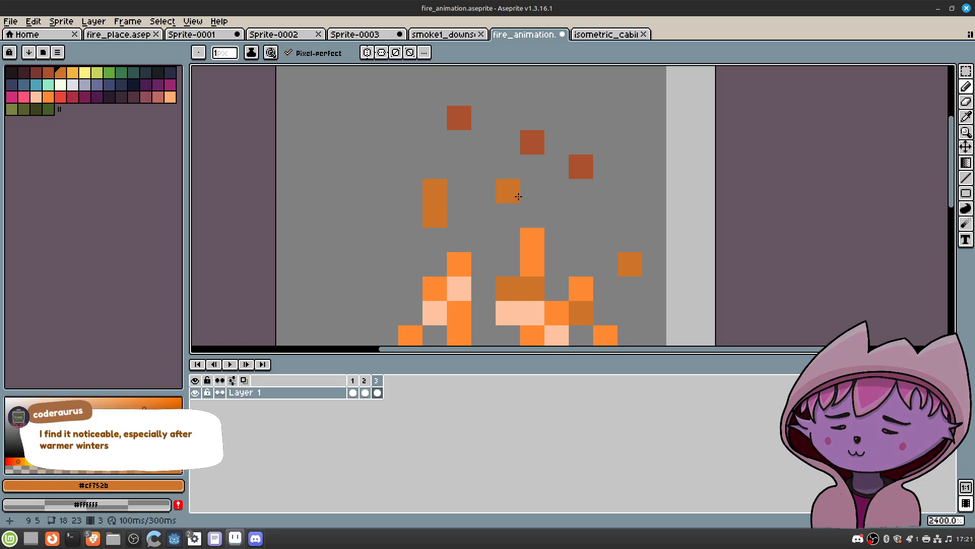
pyautogui.click(527, 193)
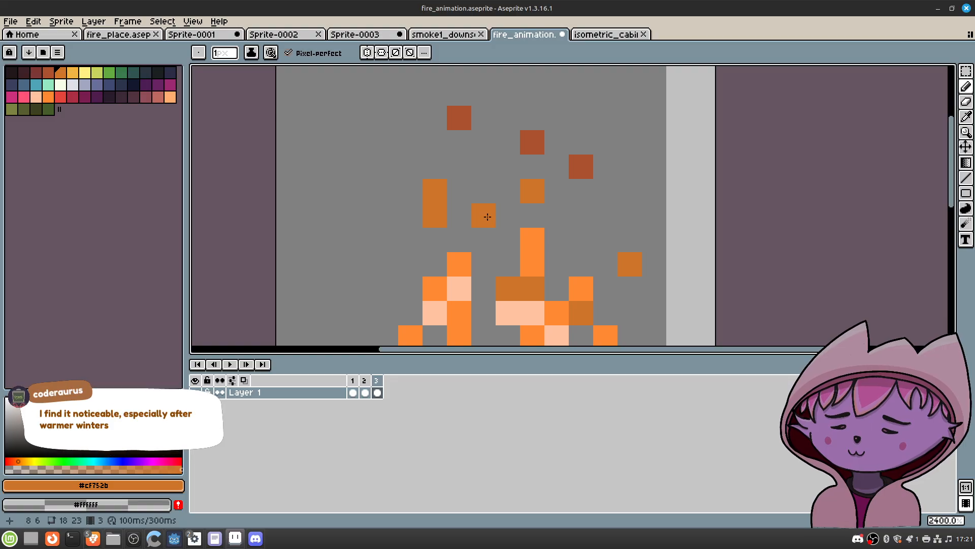
# Step: Recolor the left flame's outer edge with two #cf752b pixels and erase the orange pixels along its inner side
pyautogui.scroll(-4, 485, 216)
pyautogui.moveTo(432, 178)
pyautogui.mouseDown(button='right')
pyautogui.moveTo(437, 206)
pyautogui.moveTo(460, 229)
pyautogui.mouseUp(button='right')
pyautogui.moveTo(436, 184); pyautogui.dragTo(462, 231)
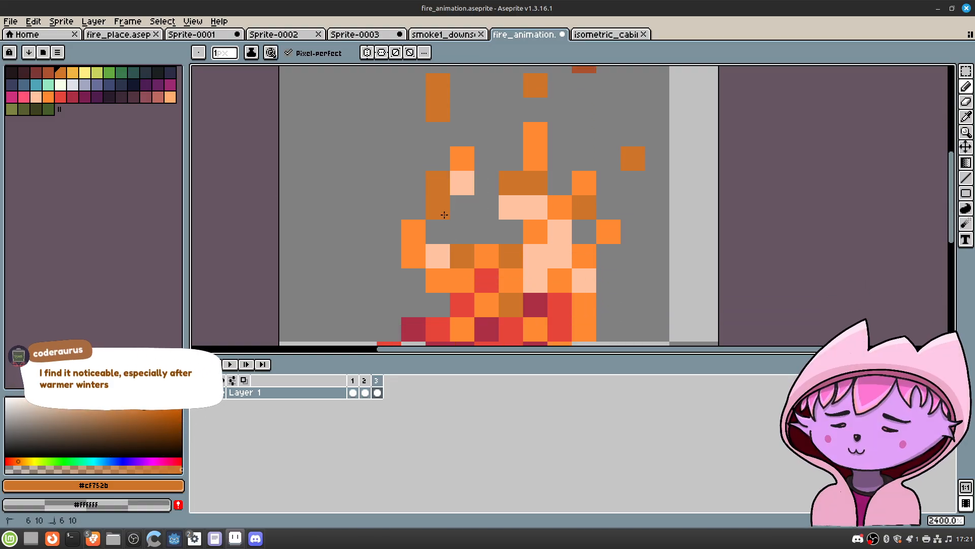
# Step: Pick orange #ff8933 and paint over several peach pixels in the left and middle flames
pyautogui.press('i')
pyautogui.click(549, 218)
pyautogui.press('b')
pyautogui.click(535, 215)
pyautogui.click(456, 181)
pyautogui.click(485, 229)
pyautogui.click(562, 232)
pyautogui.click(540, 253)
# Step: Pick #cf752b and paint a pixel at the left edge of the fire just above the red base
pyautogui.moveTo(551, 208); pyautogui.dragTo(565, 170, button='middle')
pyautogui.press('i')
pyautogui.click(528, 220)
pyautogui.press('b')
pyautogui.click(456, 263)
# Step: Erase the red and orange pixels at the fire's lower right edge and paint #cf752b pixels in the row beneath
pyautogui.scroll(-6, 456, 262)
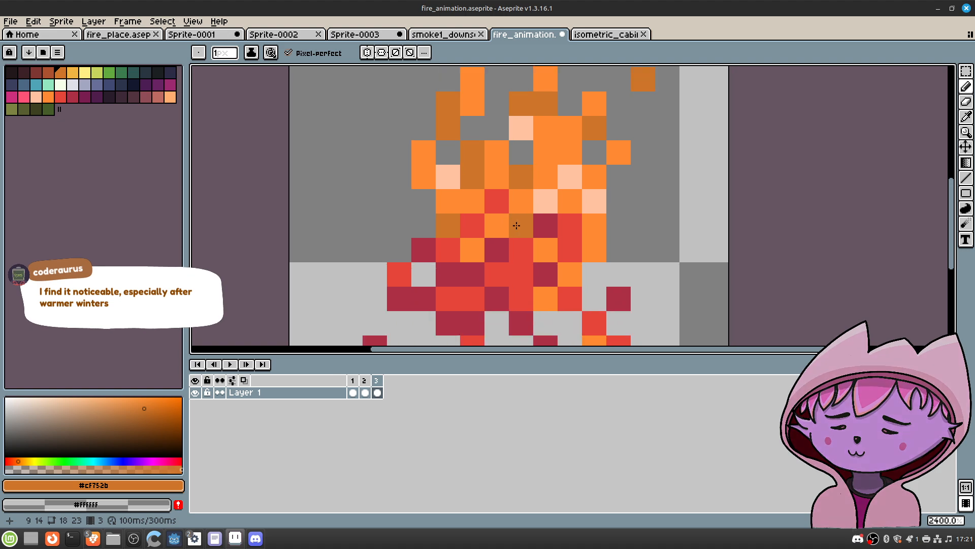
pyautogui.scroll(3, 524, 221)
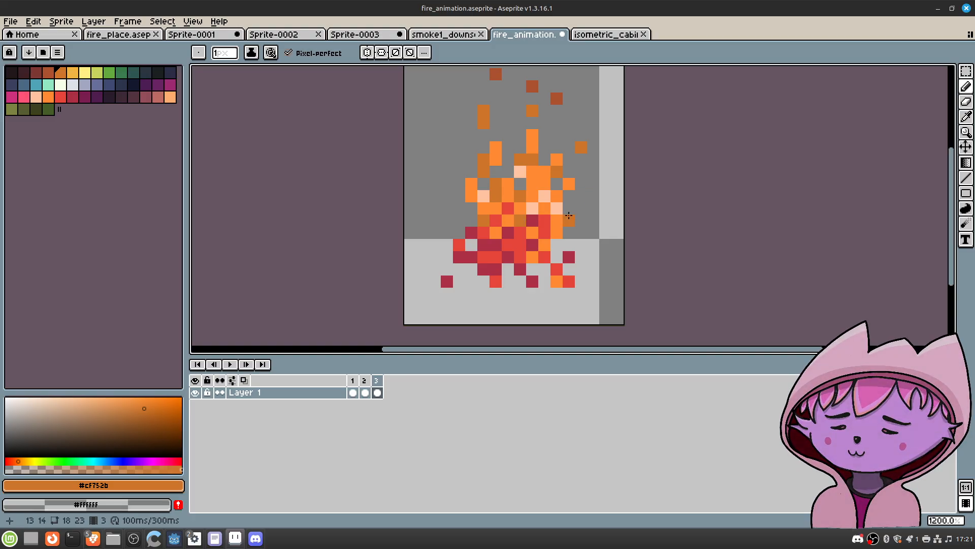
pyautogui.scroll(2, 568, 216)
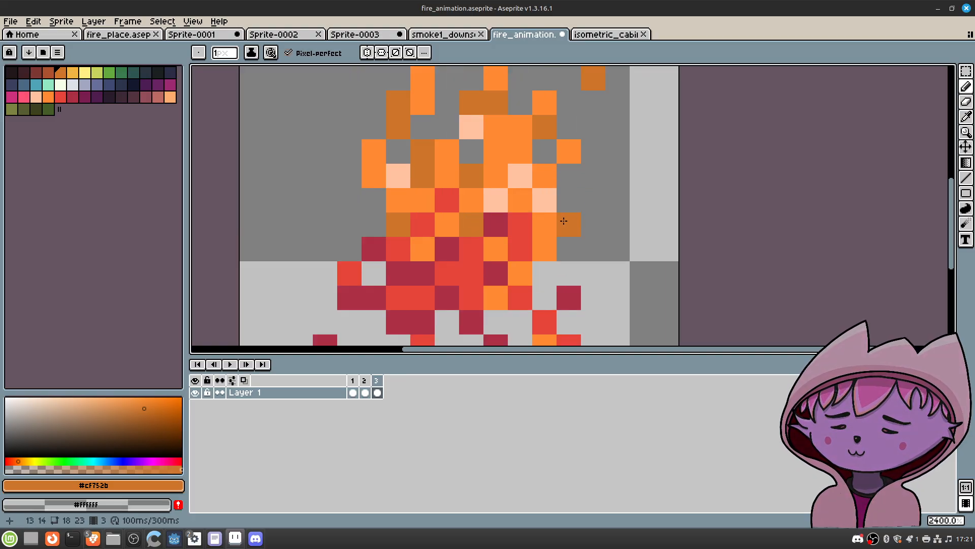
pyautogui.moveTo(557, 223); pyautogui.dragTo(514, 234, button='right')
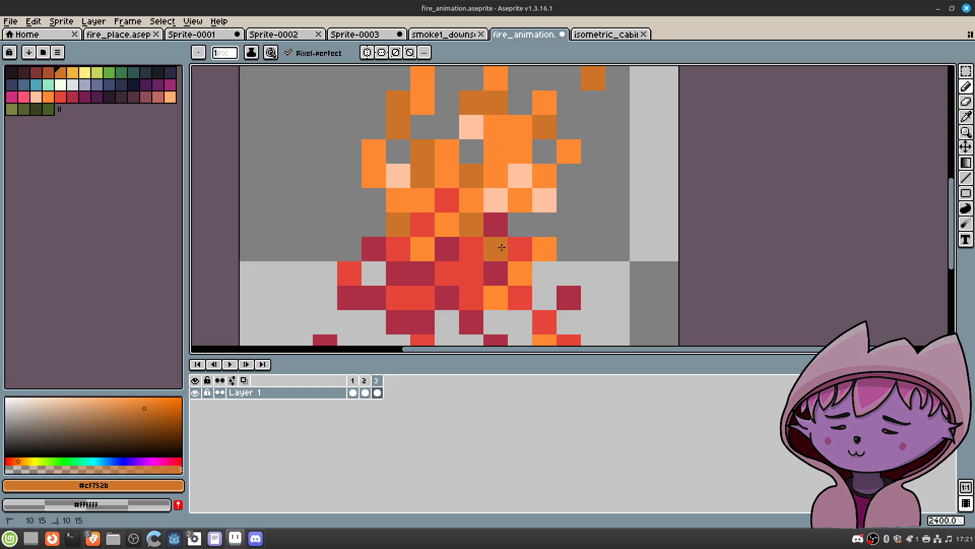
pyautogui.click(501, 248)
# Step: Try a #cf752b pixel low in the middle flame, undo it, and recolor an orange pixel higher in the flame instead
pyautogui.scroll(1, 473, 203)
pyautogui.hscroll(1, 463, 223)
pyautogui.click(463, 224)
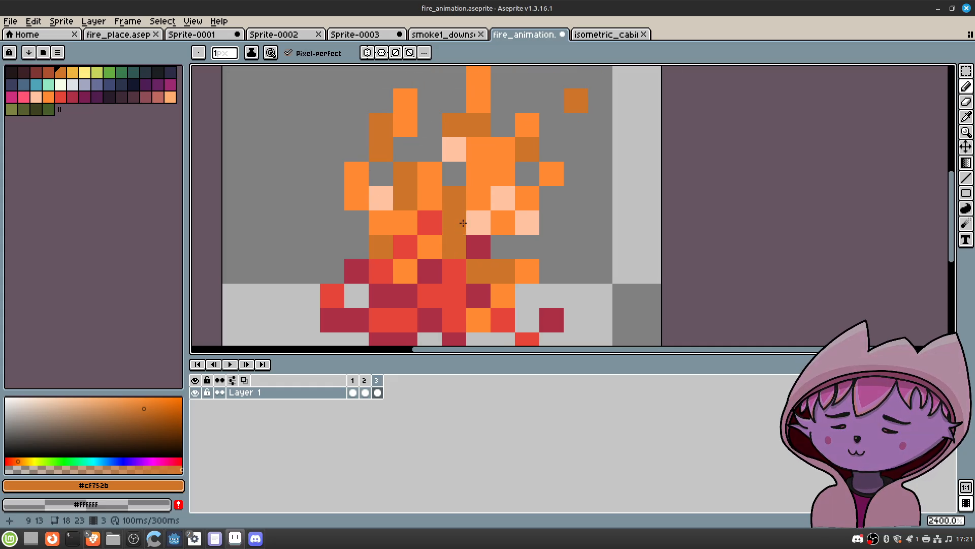
pyautogui.hotkey('ctrl', 'z')
pyautogui.press('i')
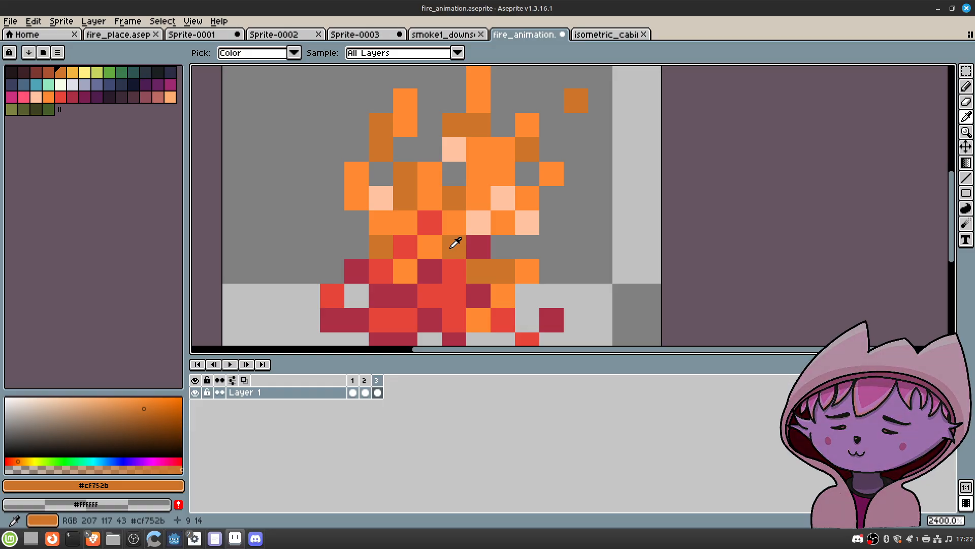
pyautogui.press('b')
pyautogui.click(478, 172)
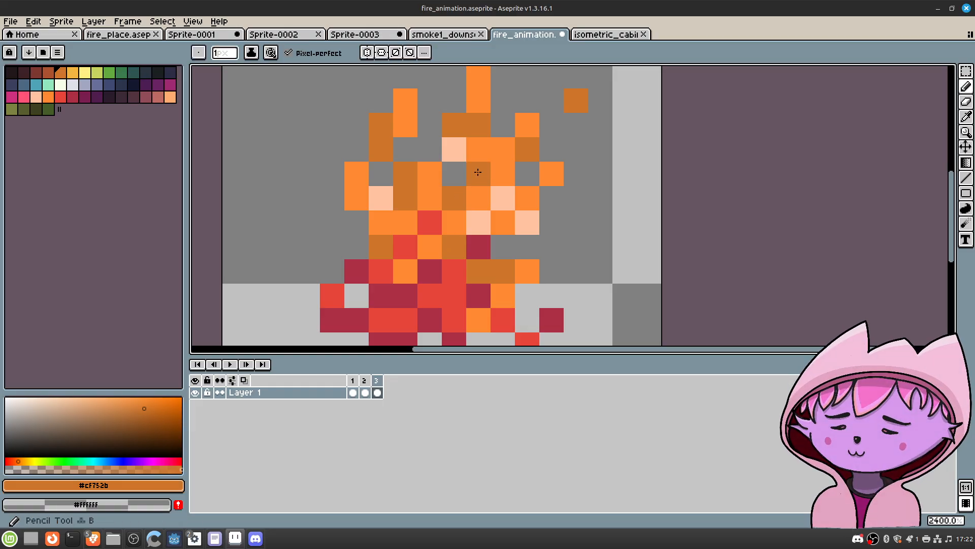
# Step: Recolor the outer-left flame's lower pixel with #cf752b, reshape the left tip, and undo the extra pixel in the centre gap
pyautogui.scroll(-2, 555, 239)
pyautogui.hscroll(-1, 555, 239)
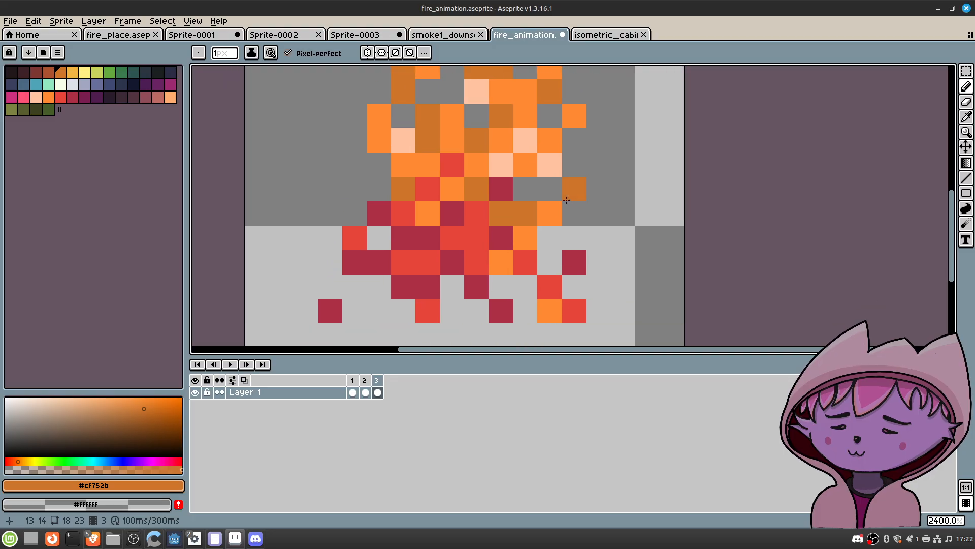
pyautogui.press('i')
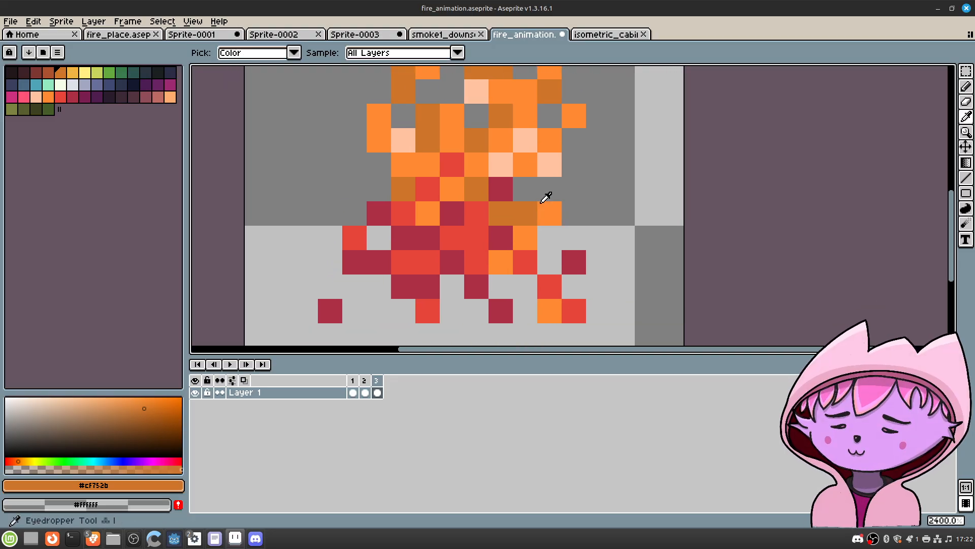
pyautogui.press('b')
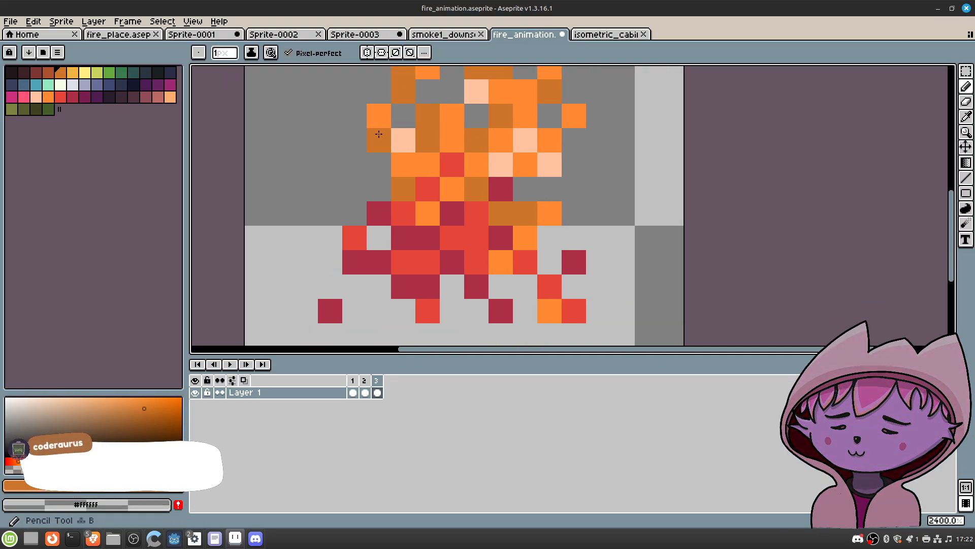
pyautogui.scroll(3, 379, 133)
pyautogui.hscroll(1, 379, 133)
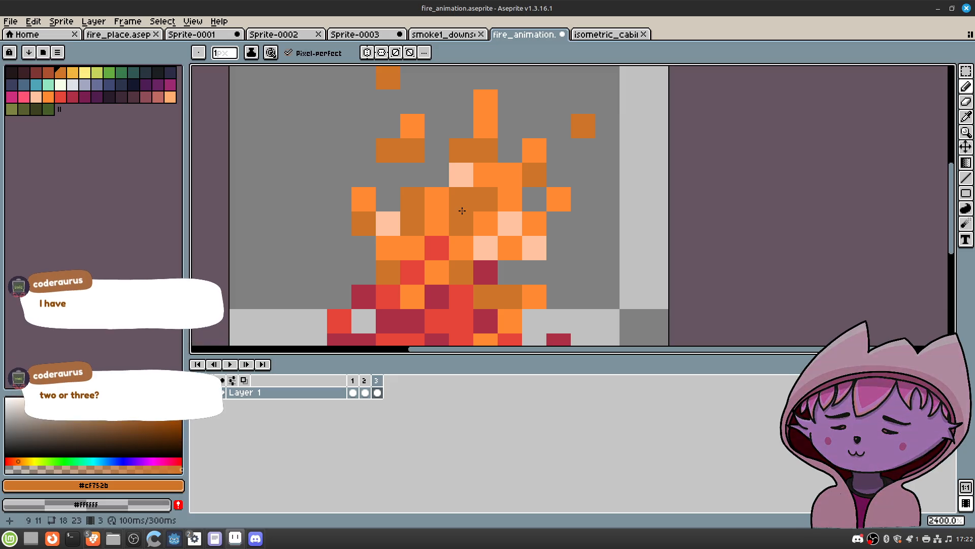
pyautogui.hotkey('ctrl', 'z')
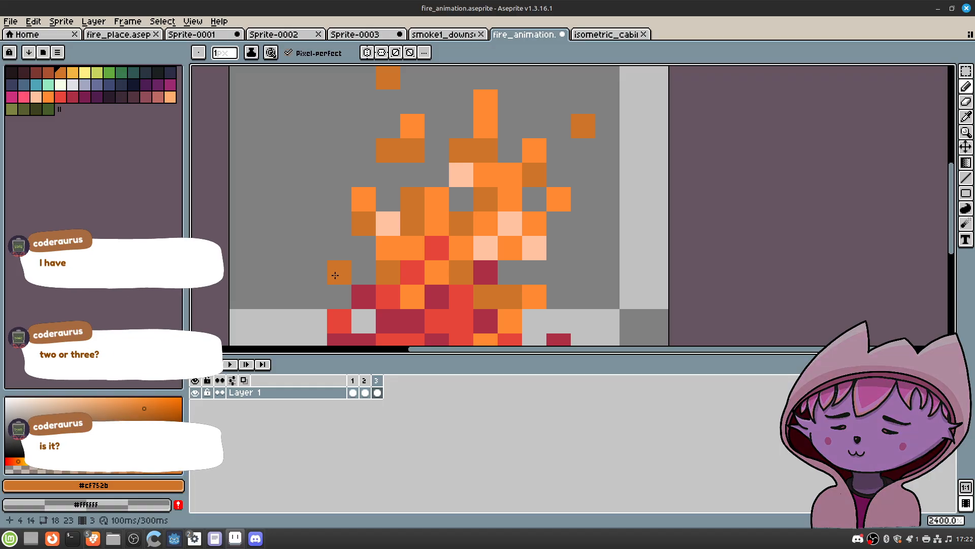
# Step: Scramble the red and orange pixels of the fire's base with the Jumble tool using a 4 px brush
pyautogui.moveTo(598, 174); pyautogui.dragTo(579, 187, button='middle')
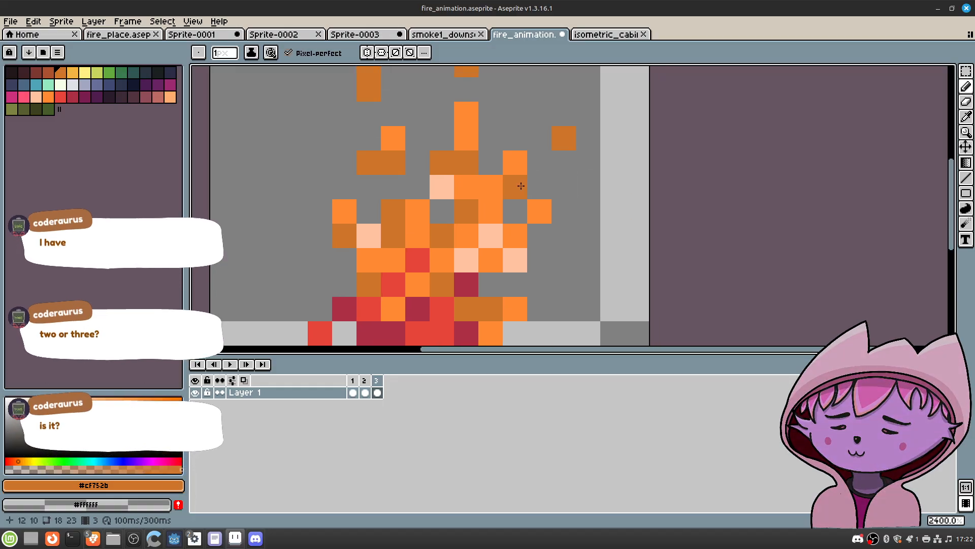
pyautogui.scroll(-2, 520, 175)
pyautogui.moveTo(520, 176); pyautogui.dragTo(513, 189, button='middle')
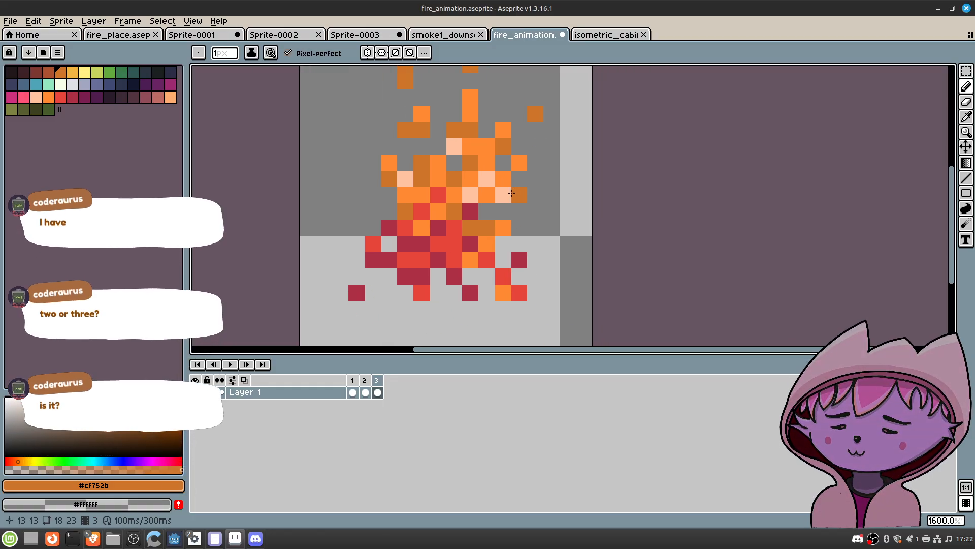
pyautogui.scroll(1, 465, 245)
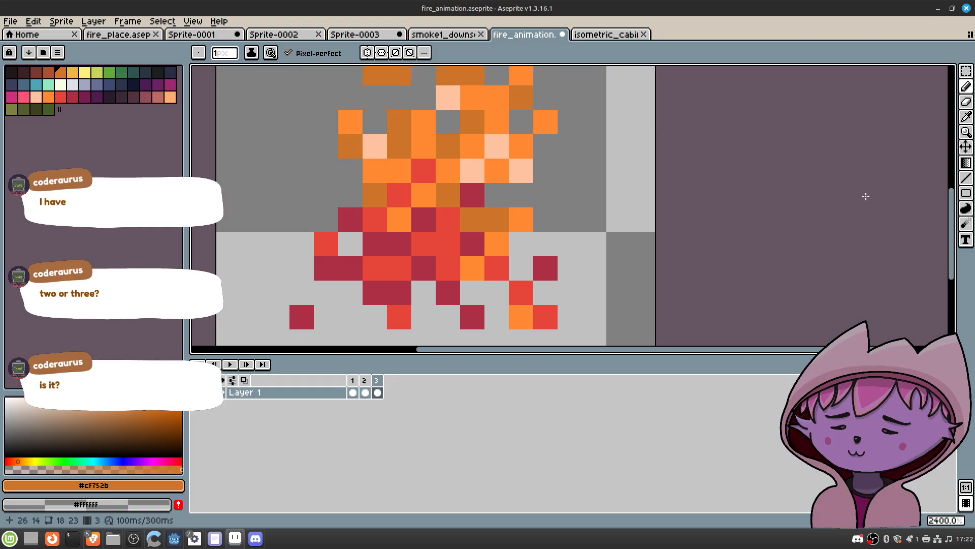
pyautogui.click(966, 224)
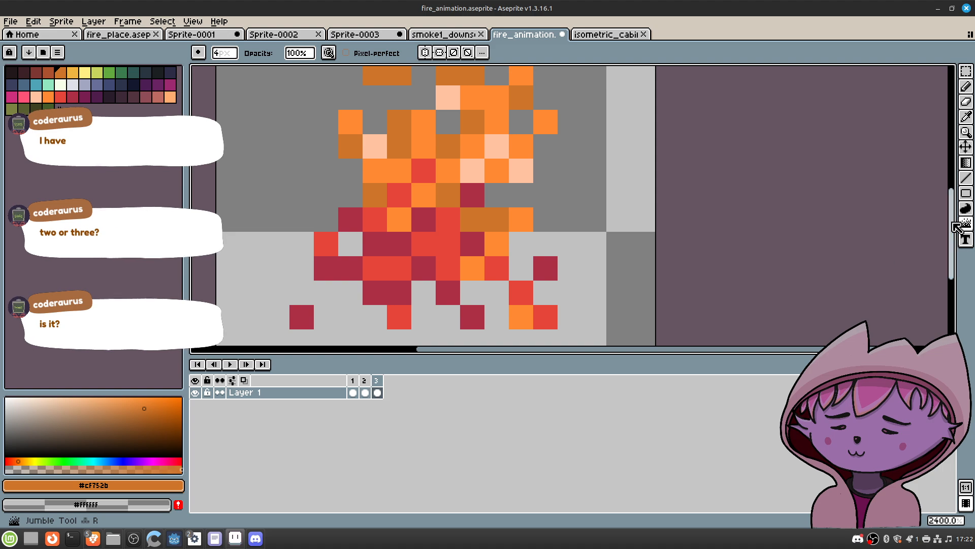
pyautogui.moveTo(417, 241); pyautogui.dragTo(486, 242)
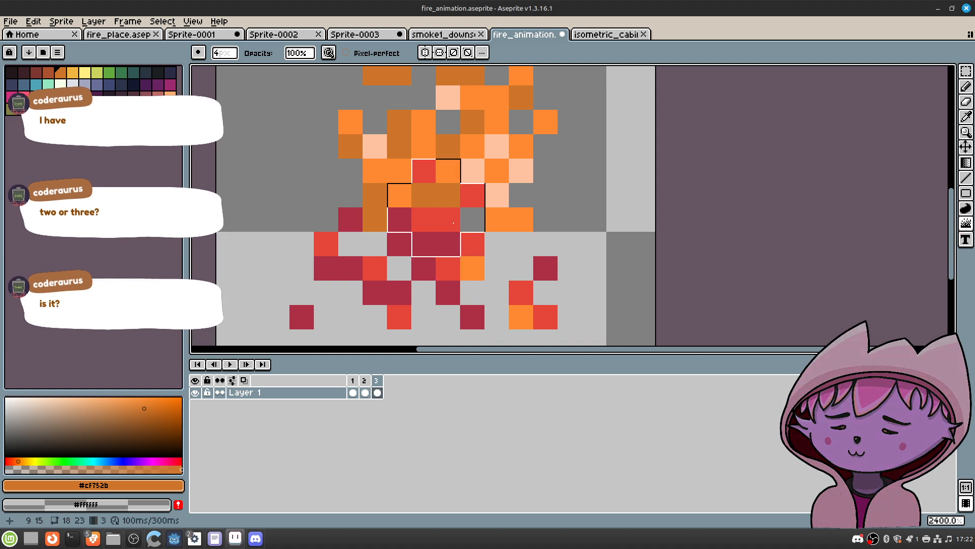
pyautogui.click(456, 224)
pyautogui.moveTo(477, 245); pyautogui.dragTo(478, 267, button='middle')
pyautogui.click(375, 289)
pyautogui.click(424, 269)
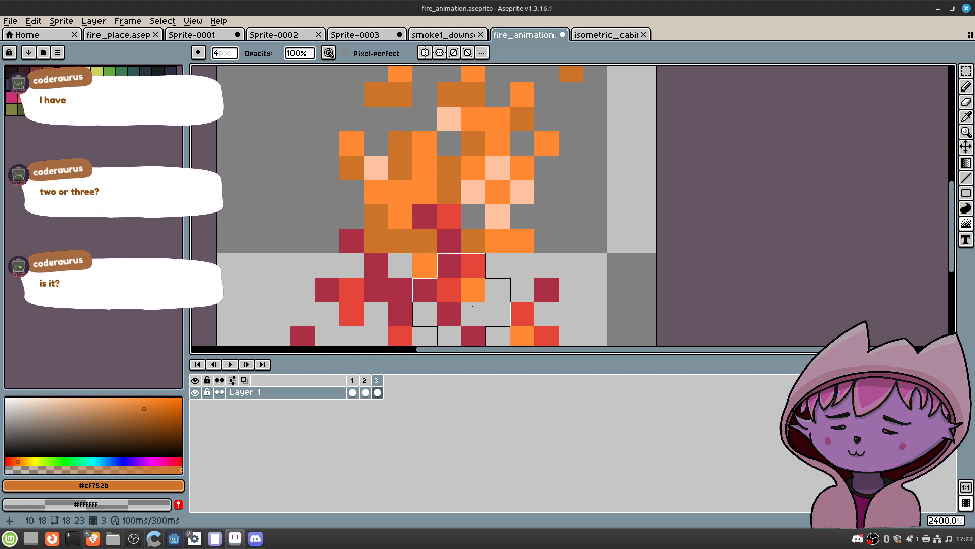
# Step: Jumble the pixels of the flame body and upper middle flame in frame 3, and compare it with frame 2 at small scale
pyautogui.moveTo(436, 313)
pyautogui.mouseDown(button='middle')
pyautogui.moveTo(447, 224)
pyautogui.moveTo(450, 281)
pyautogui.moveTo(439, 308)
pyautogui.mouseUp(button='middle')
pyautogui.click(367, 242)
pyautogui.click(475, 228)
pyautogui.click(401, 205)
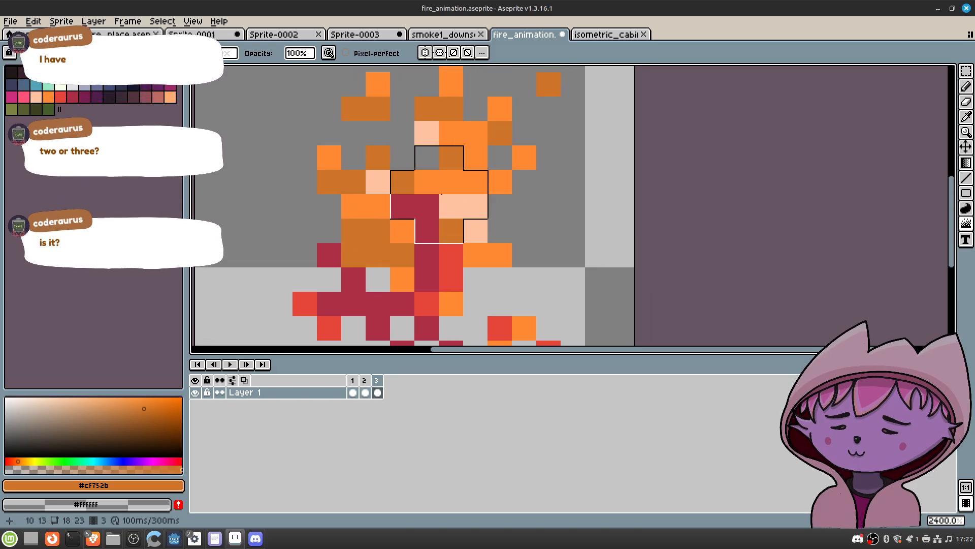
pyautogui.click(506, 141)
pyautogui.moveTo(506, 141); pyautogui.dragTo(482, 199, button='middle')
pyautogui.click(432, 184)
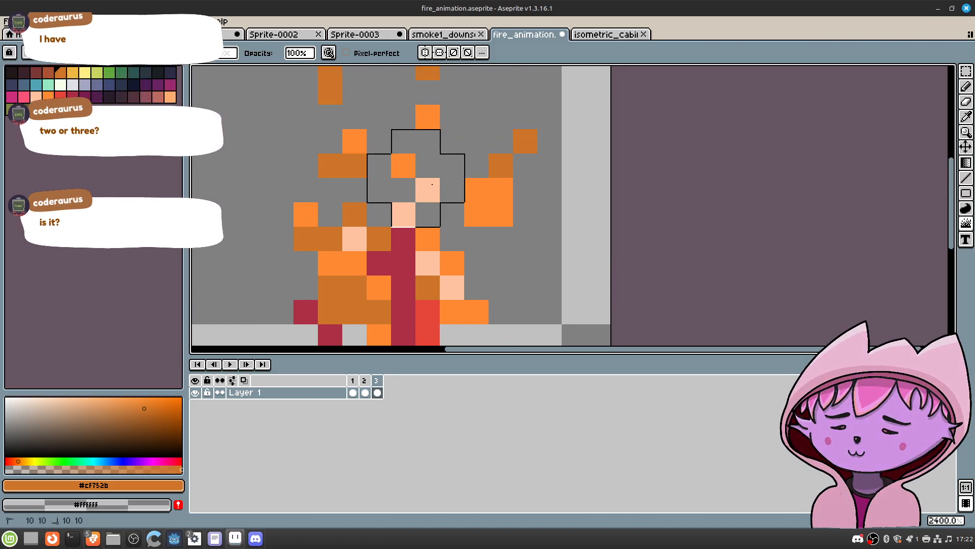
pyautogui.scroll(-7, 489, 244)
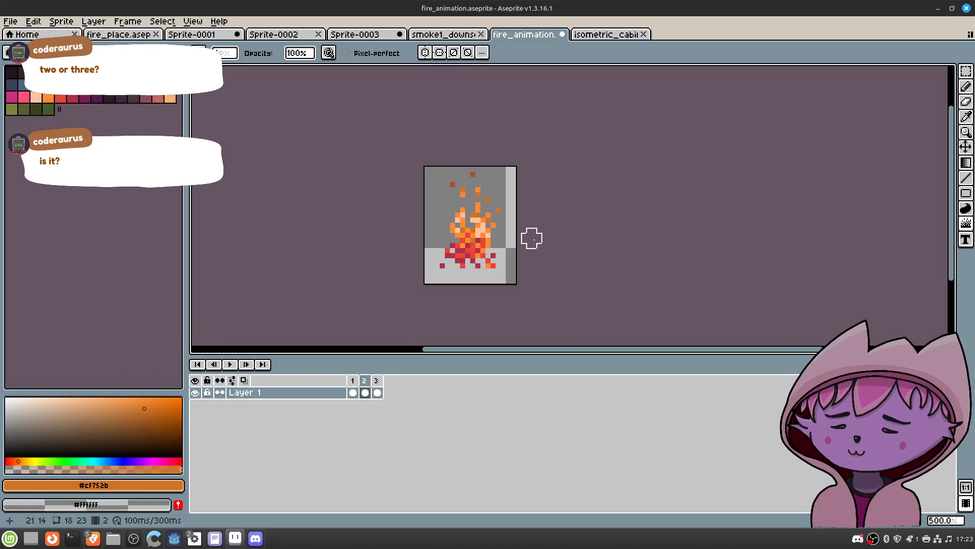
pyautogui.scroll(-4, 533, 233)
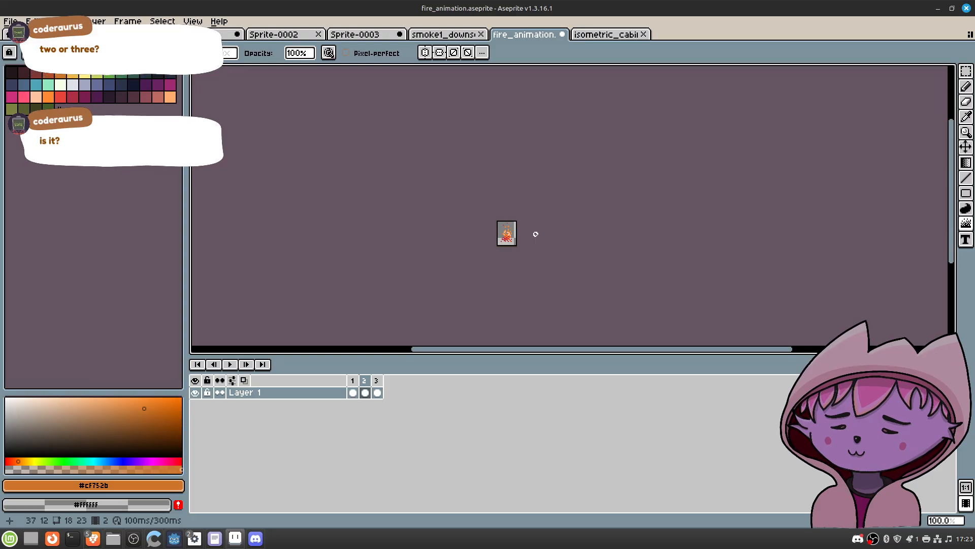
# Step: Move the upper-left pair of #cf752b ember pixels in frame 3 up by one pixel
pyautogui.scroll(3, 500, 232)
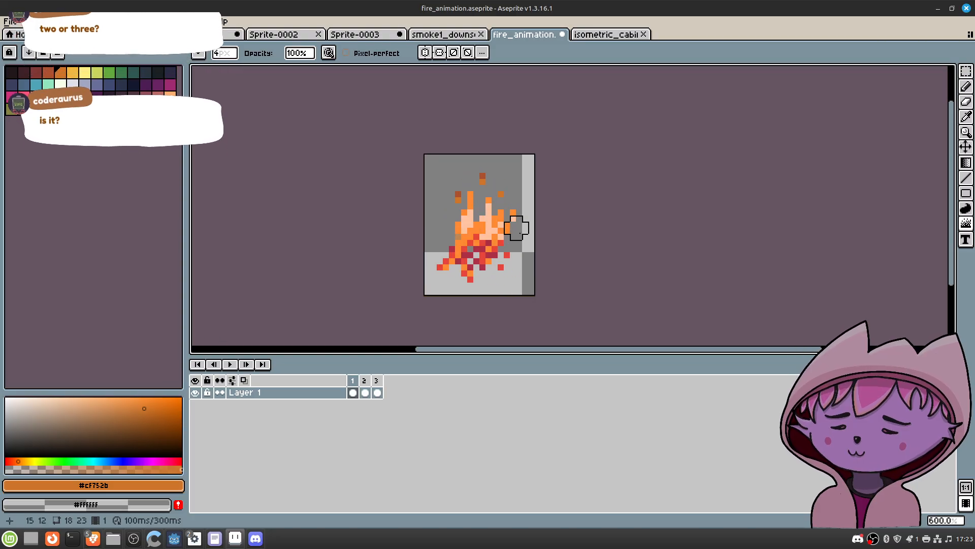
pyautogui.scroll(4, 518, 234)
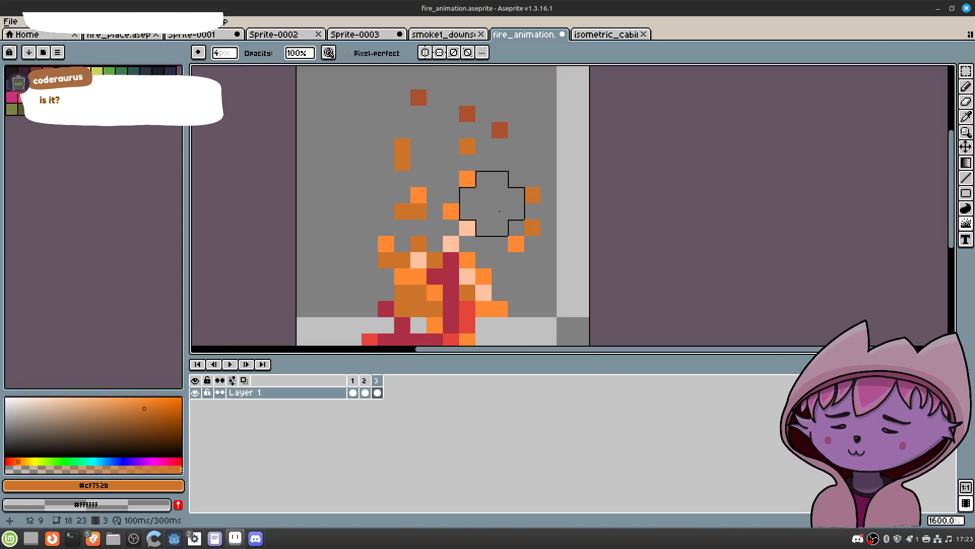
pyautogui.press('b')
pyautogui.click(422, 172)
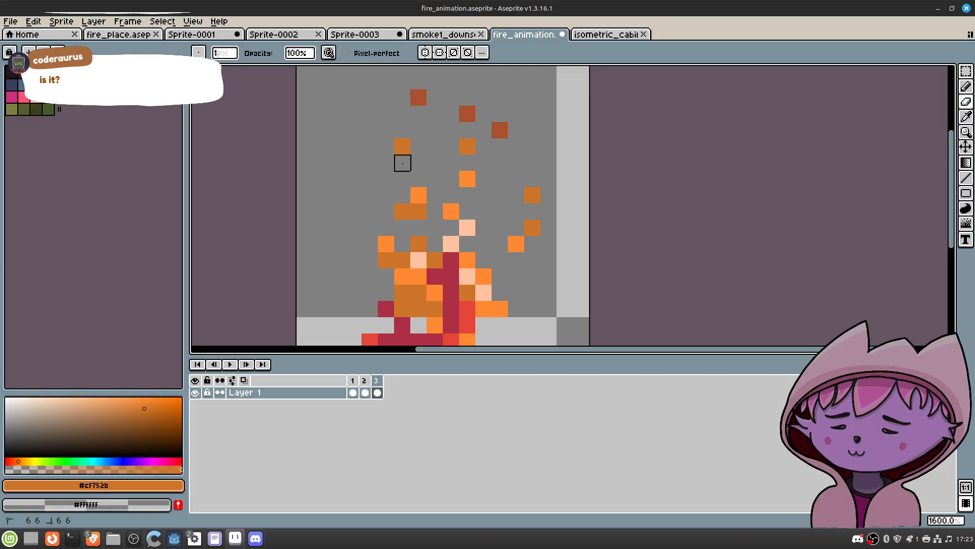
pyautogui.press('i')
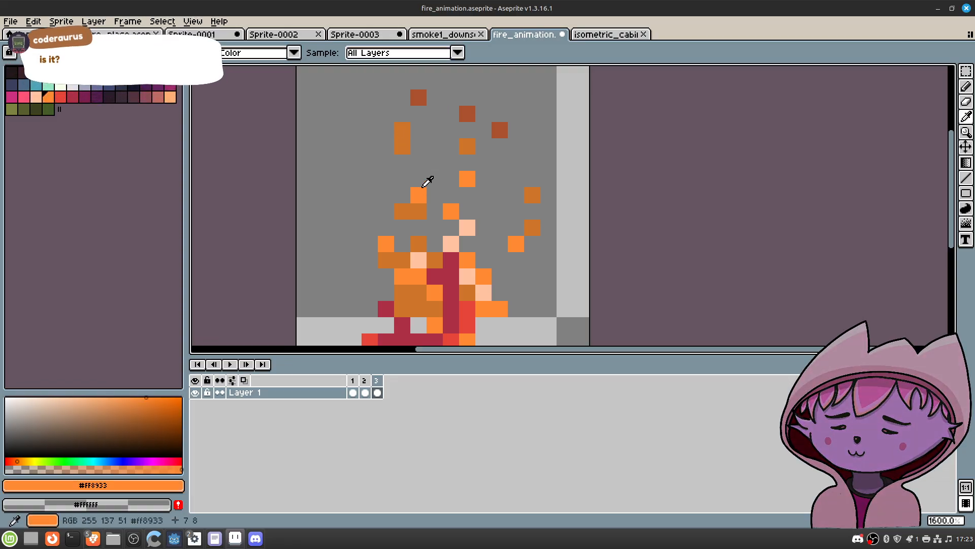
pyautogui.press('Left')
pyautogui.press('Right')
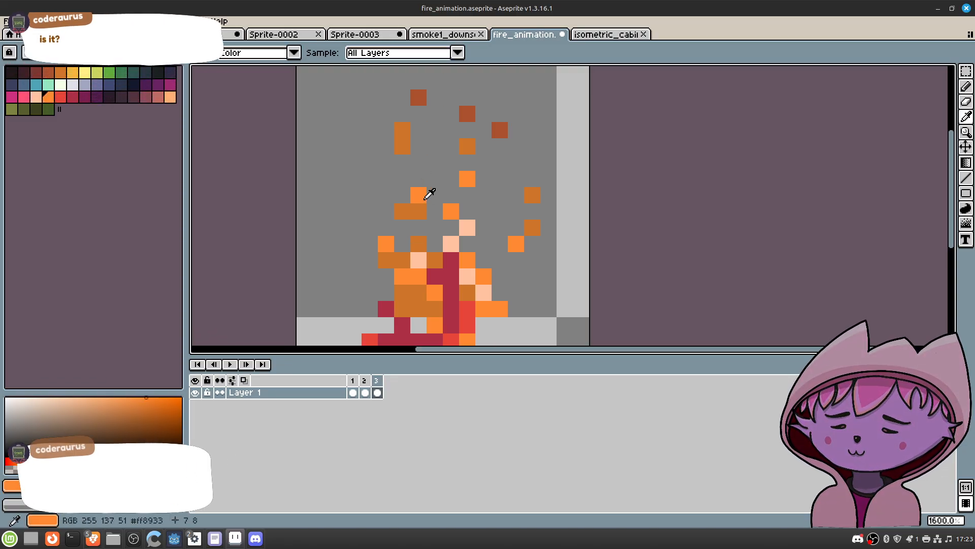
# Step: Add a #cf752b pixel above the left orange ember, erase the two brown pixels below it, and place one a row lower
pyautogui.click(418, 212)
pyautogui.press('b')
pyautogui.click(419, 179)
pyautogui.moveTo(419, 210); pyautogui.dragTo(404, 209, button='right')
pyautogui.press('b')
pyautogui.click(403, 227)
pyautogui.click(451, 228)
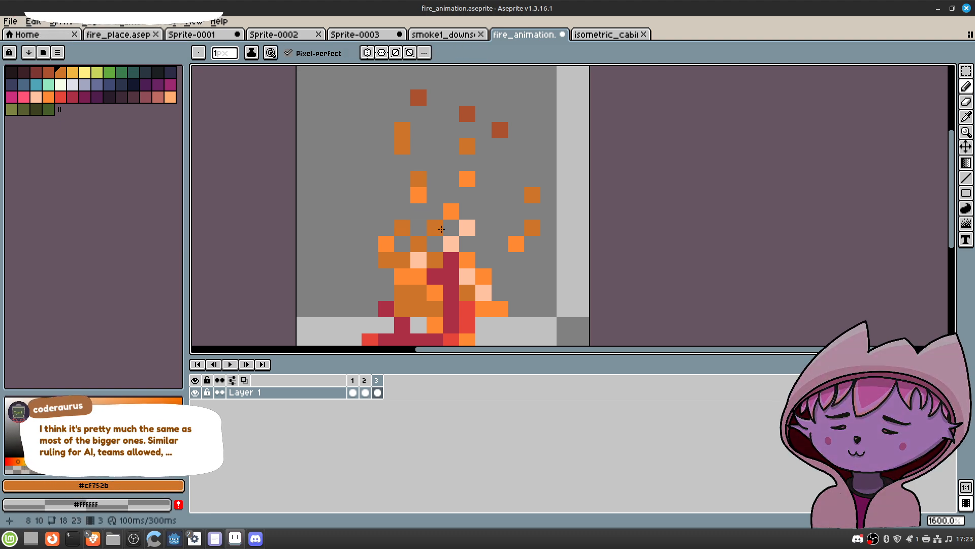
# Step: Compare the embers and flame tips of frame 3 with those of frame 2, also at a smaller scale
pyautogui.press('Left')
pyautogui.press('Right')
pyautogui.press('Left')
pyautogui.press('Left')
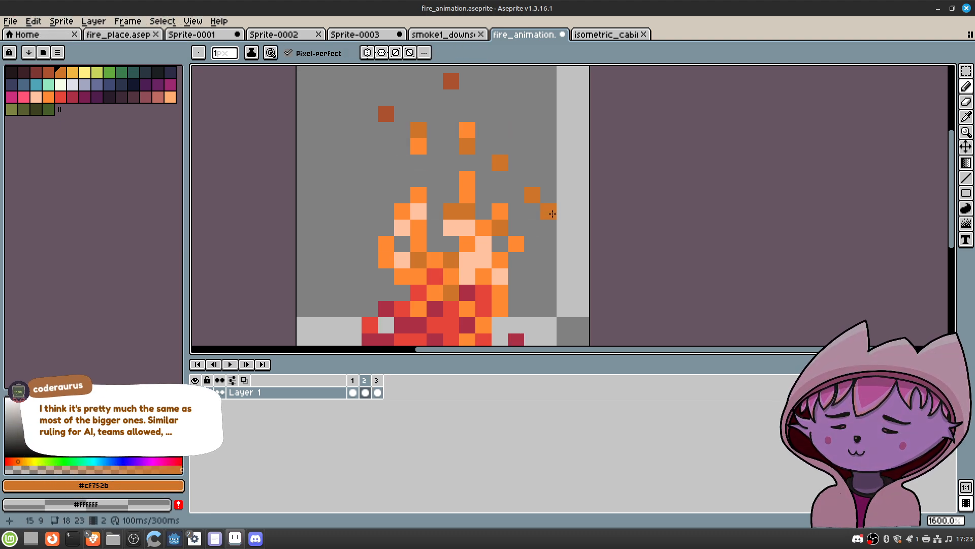
pyautogui.press('Right')
pyautogui.scroll(-2, 478, 247)
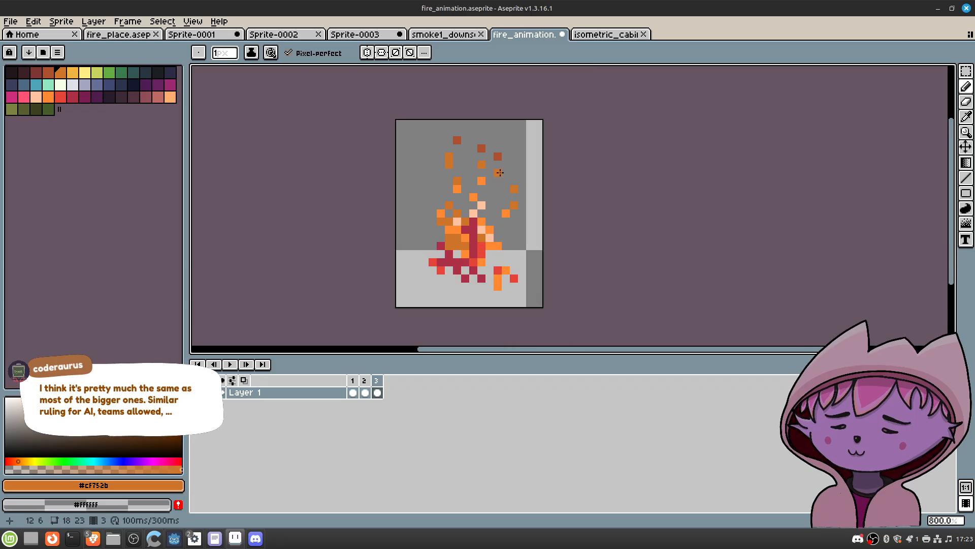
pyautogui.press('Left')
pyautogui.press('Right')
pyautogui.press('Right')
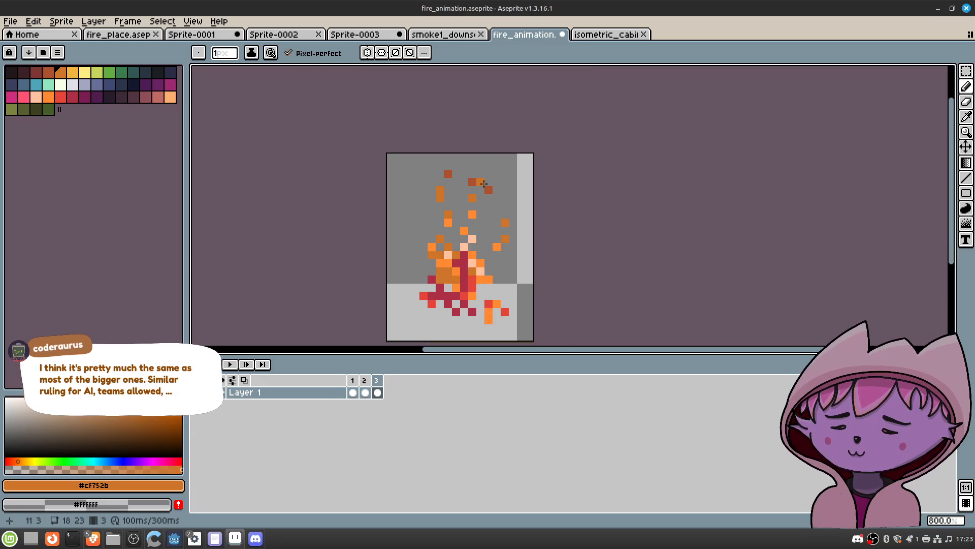
pyautogui.press('Left')
pyautogui.press('Left')
pyautogui.press('Right')
pyautogui.press('Right')
# Step: Erase the loose pixels right of the flame in frame 3 and place #cf752b embers at new spots there
pyautogui.press('e')
pyautogui.click(504, 223)
pyautogui.press('b')
pyautogui.press('e')
pyautogui.click(496, 247)
pyautogui.press('b')
pyautogui.press('Left')
pyautogui.press('Right')
pyautogui.press('Left')
pyautogui.press('Right')
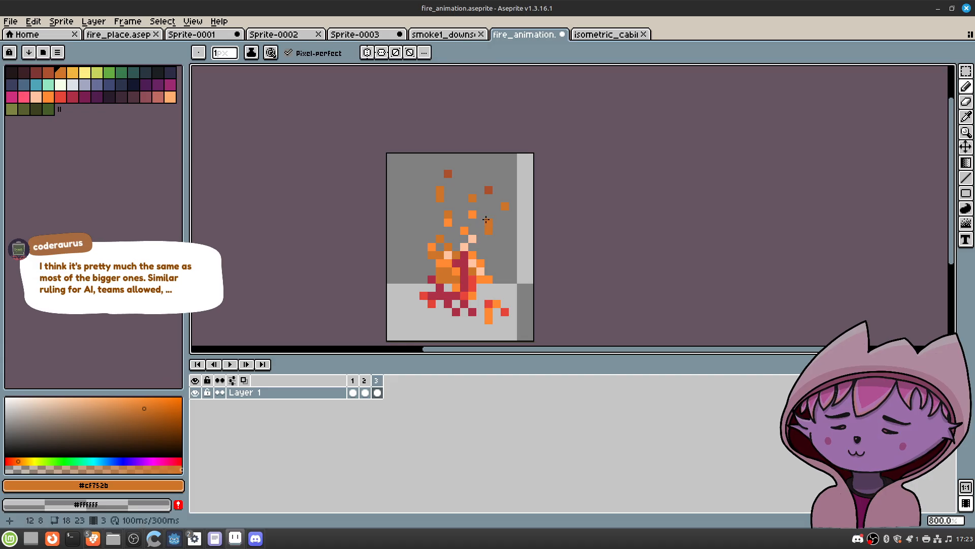
# Step: Extend the right #cf752b flame tip with two pixels down toward the middle flame and check it against frame 2
pyautogui.moveTo(480, 239); pyautogui.dragTo(480, 230)
pyautogui.press('Left')
pyautogui.press('Right')
pyautogui.press('Left')
pyautogui.press('Right')
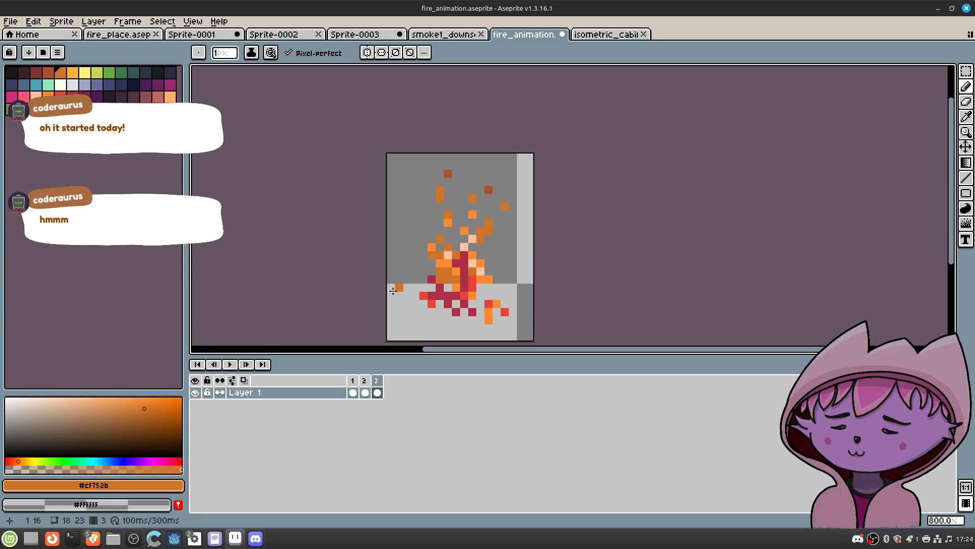
# Step: Scatter #ad2f45 pixels around both sides and the lower edge of the fire's base in frame 3
pyautogui.scroll(2, 409, 289)
pyautogui.keyDown('alt'); pyautogui.click(471, 292); pyautogui.keyUp('alt')
pyautogui.moveTo(467, 297); pyautogui.dragTo(445, 251, button='middle')
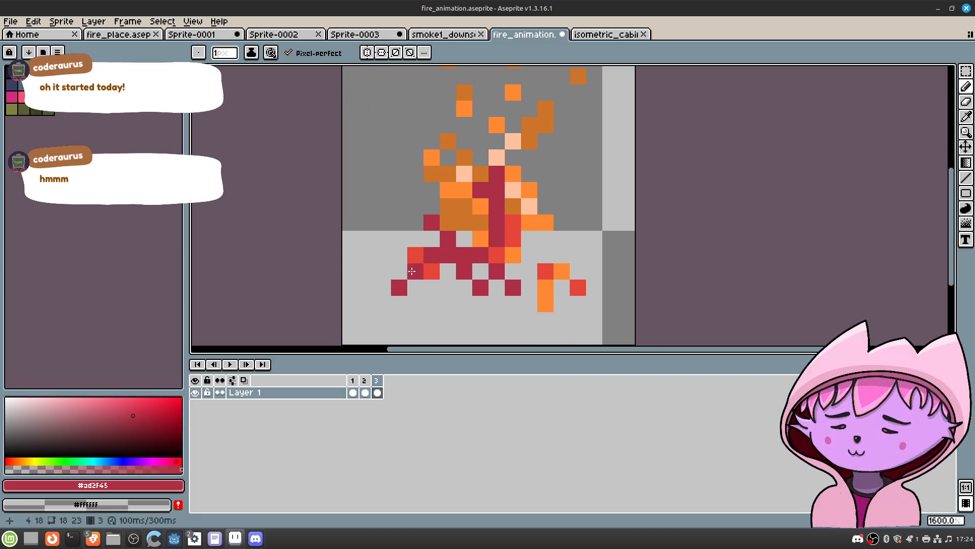
pyautogui.click(400, 239)
pyautogui.click(562, 255)
pyautogui.click(545, 255)
pyautogui.click(533, 254)
pyautogui.click(529, 238)
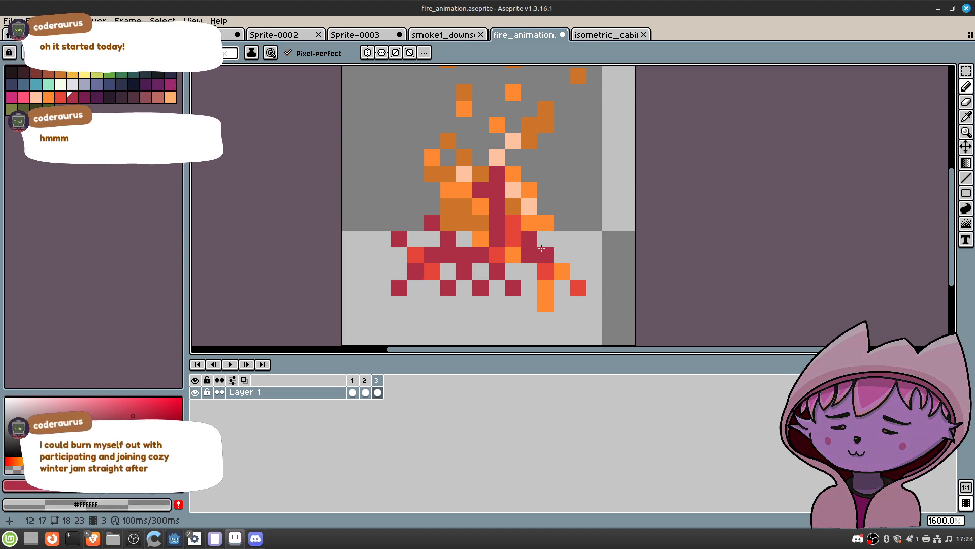
pyautogui.click(529, 320)
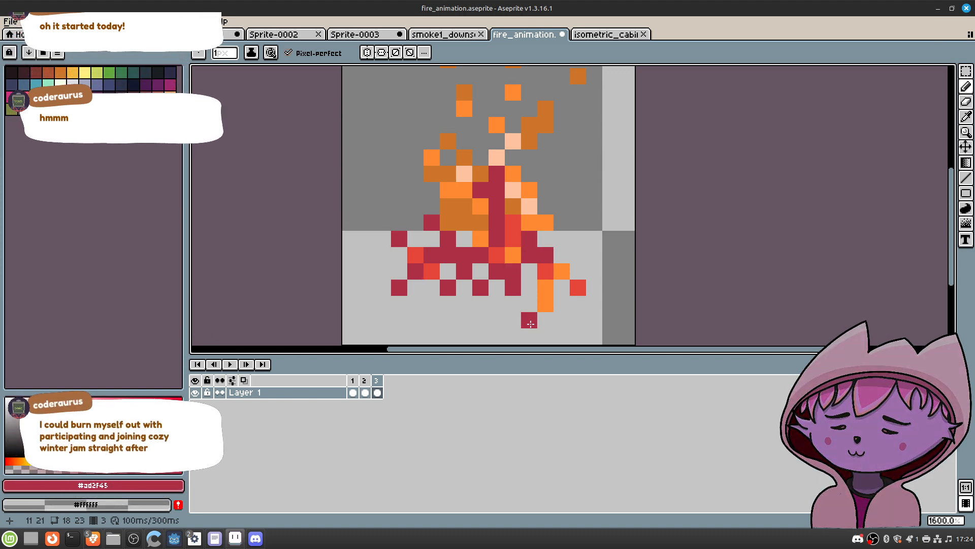
# Step: In frame 2, erase the stray pixel at the base's lower left and add three #ad2f45 pixels along its left edge
pyautogui.press('Left')
pyautogui.press('Right')
pyautogui.press('Left')
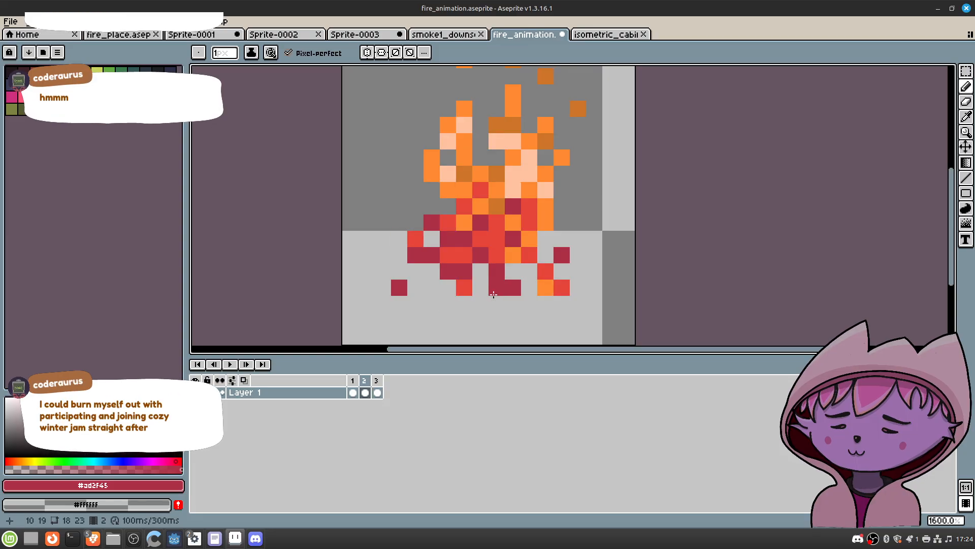
pyautogui.rightClick(399, 287)
pyautogui.click(416, 272)
pyautogui.click(432, 287)
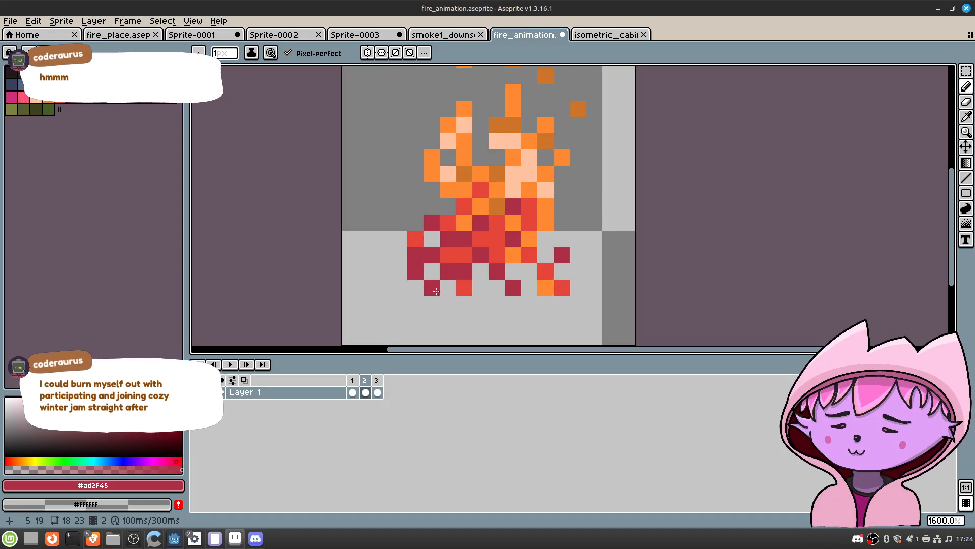
pyautogui.click(399, 255)
# Step: Compare the base and overall flame shape across the animation frames at close and small scale
pyautogui.moveTo(537, 240); pyautogui.dragTo(491, 263, button='middle')
pyautogui.press('Left')
pyautogui.press('Right')
pyautogui.press('Right')
pyautogui.press('Right')
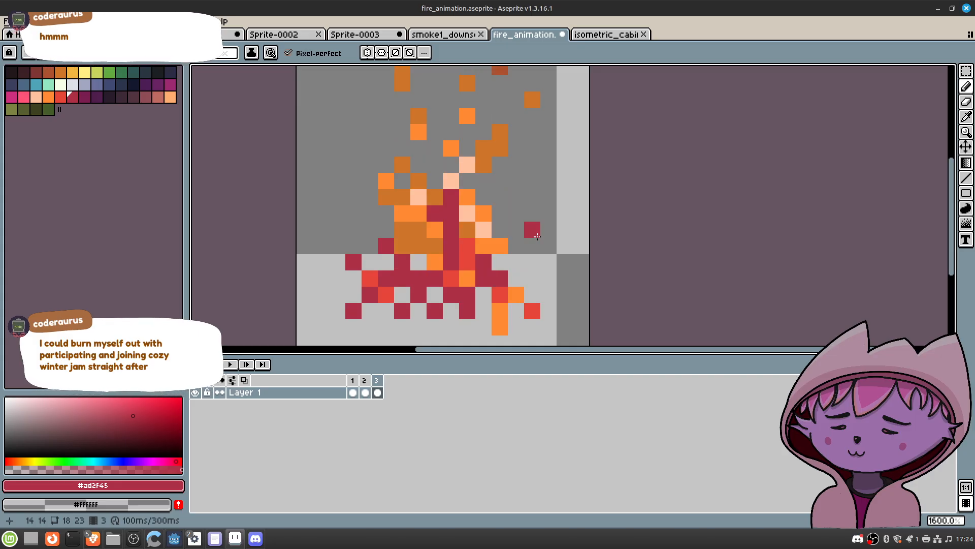
pyautogui.press('Left')
pyautogui.scroll(-4, 536, 236)
pyautogui.press('Left')
pyautogui.press('Left')
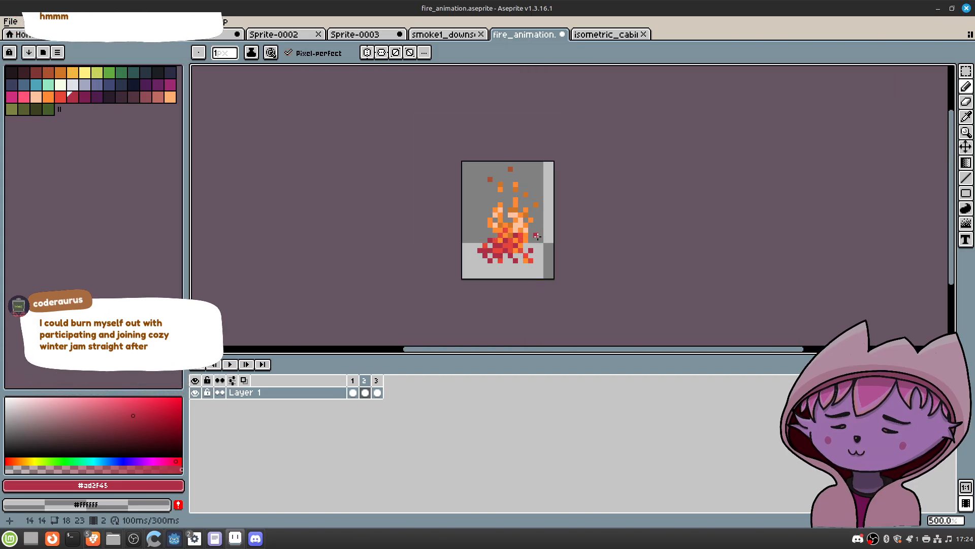
pyautogui.press('Left')
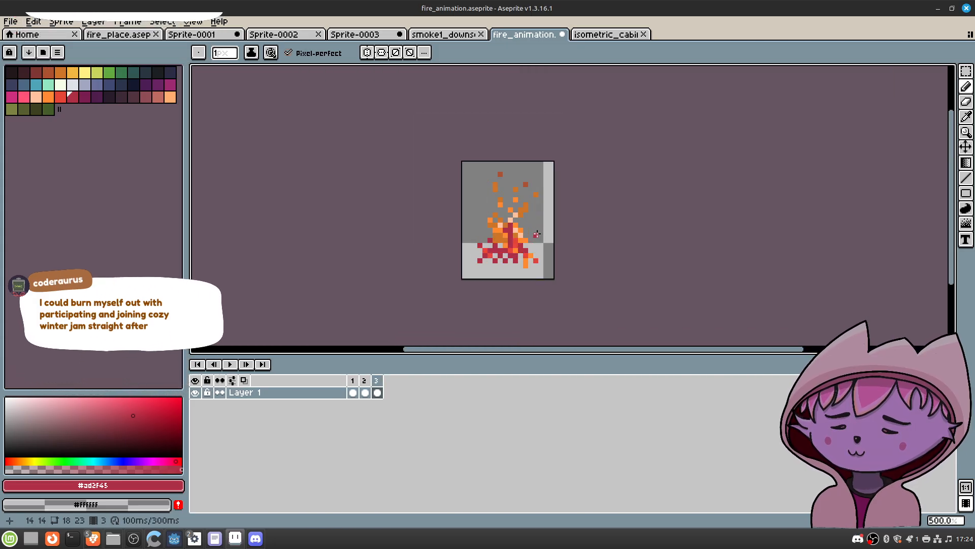
# Step: Fill out frame 3's flame body and middle tip with #ff8933 pixels, adding a loose one on each side
pyautogui.scroll(4, 514, 235)
pyautogui.scroll(1, 514, 234)
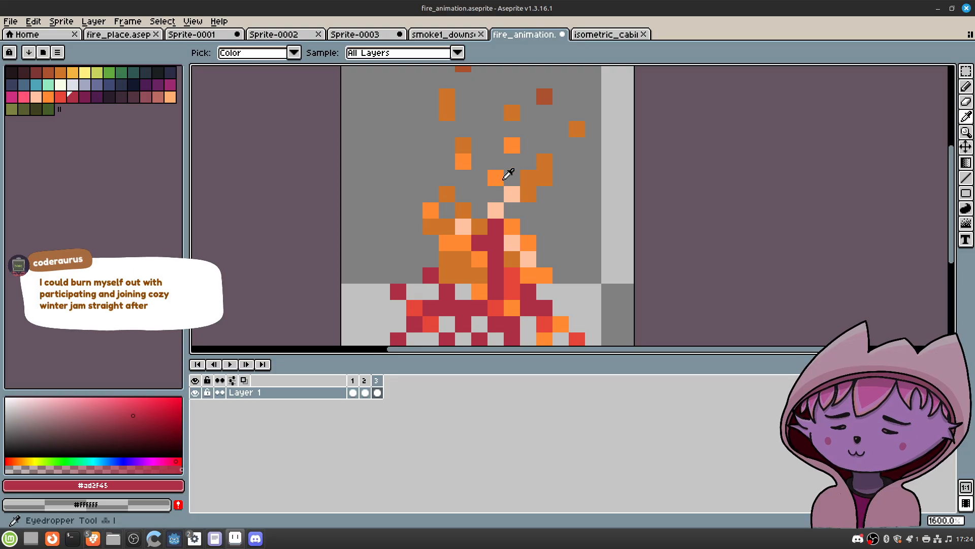
pyautogui.keyDown('alt'); pyautogui.click(489, 232); pyautogui.keyUp('alt')
pyautogui.click(479, 239)
pyautogui.click(431, 240)
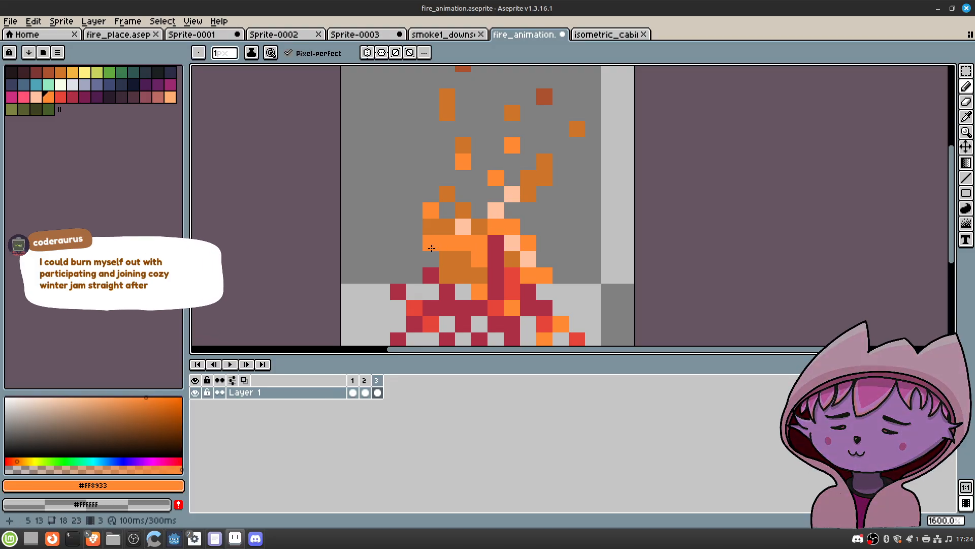
pyautogui.click(398, 224)
pyautogui.click(544, 210)
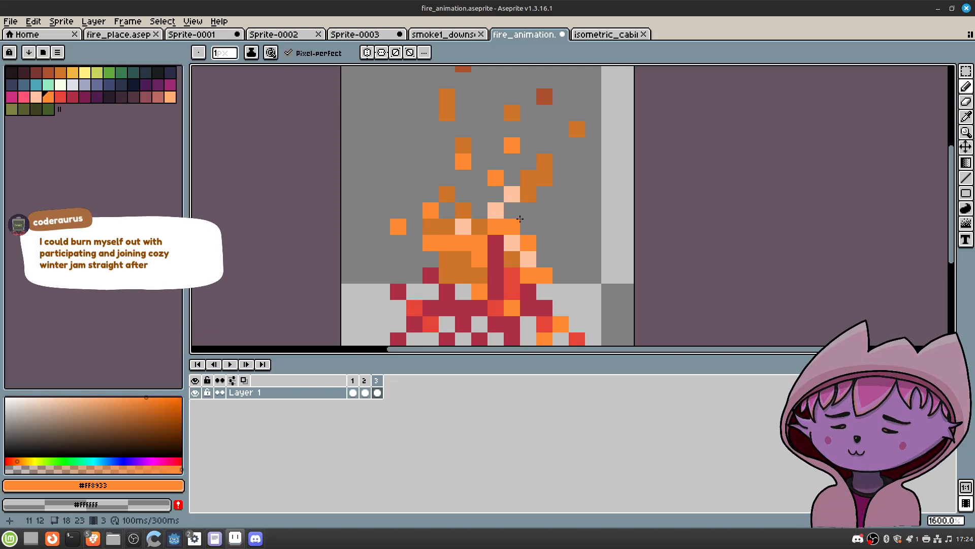
pyautogui.click(509, 210)
pyautogui.click(496, 195)
pyautogui.click(476, 209)
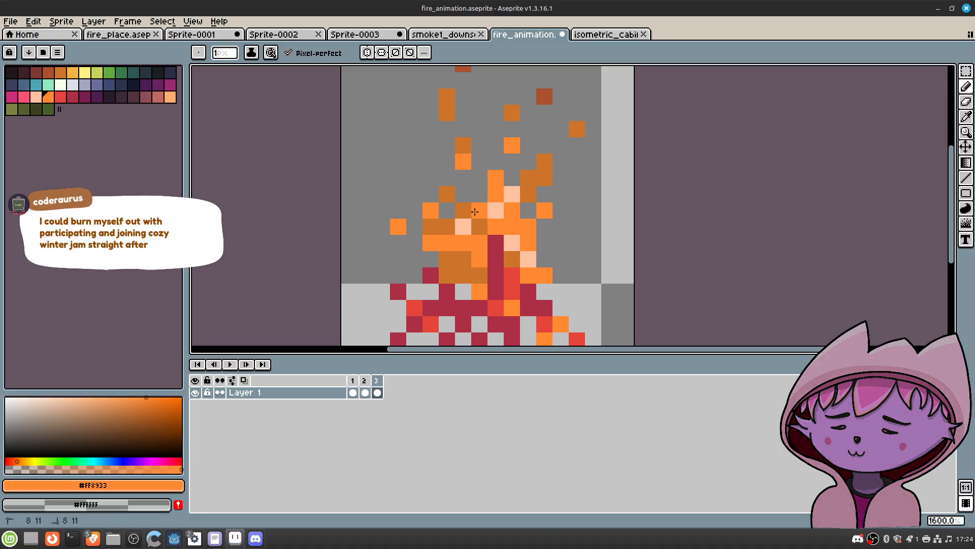
# Step: Recolor the upper dark red column with #ff8933 and place #e64539 pixels at its foot and in the left flame
pyautogui.keyDown('alt'); pyautogui.click(498, 209); pyautogui.keyUp('alt')
pyautogui.keyDown('alt'); pyautogui.click(501, 230); pyautogui.keyUp('alt')
pyautogui.click(494, 239)
pyautogui.click(495, 257)
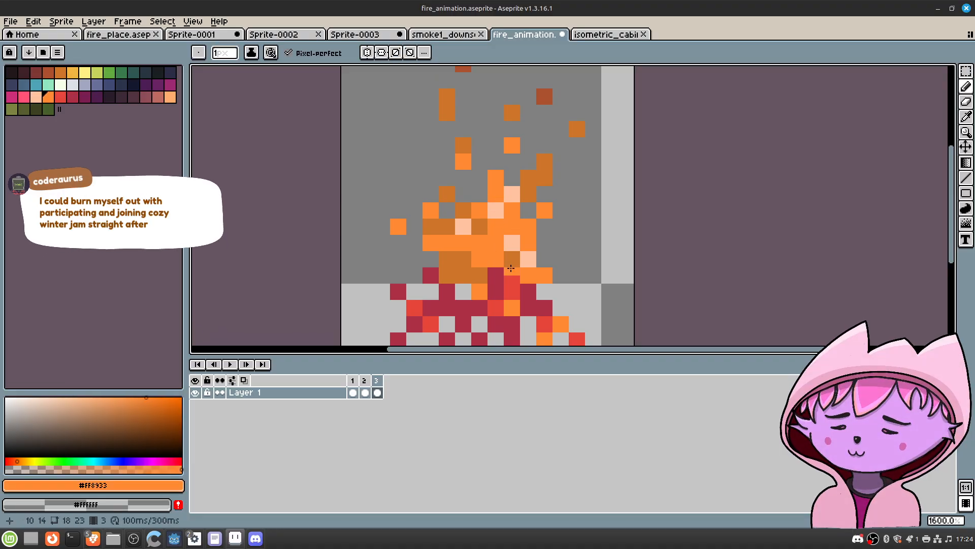
pyautogui.keyDown('alt'); pyautogui.click(510, 270); pyautogui.keyUp('alt')
pyautogui.click(495, 276)
pyautogui.click(460, 260)
pyautogui.click(480, 226)
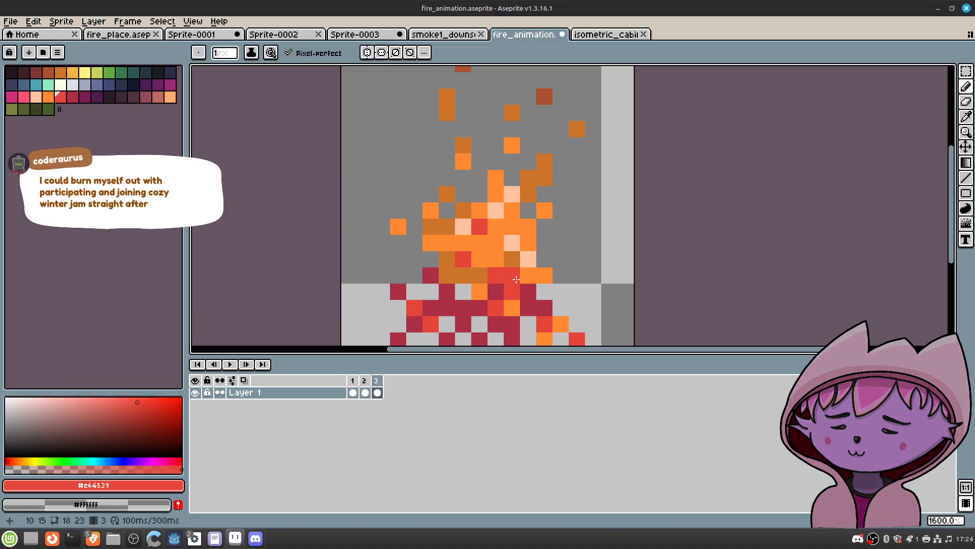
# Step: Fill the flame's core with pale peach pixels and build up its left edge and upper tip with #ff8933
pyautogui.keyDown('alt'); pyautogui.click(516, 239); pyautogui.keyUp('alt')
pyautogui.moveTo(514, 229); pyautogui.dragTo(480, 275)
pyautogui.click(498, 229)
pyautogui.keyDown('alt'); pyautogui.click(500, 191); pyautogui.keyUp('alt')
pyautogui.click(480, 198)
pyautogui.moveTo(511, 165); pyautogui.dragTo(526, 164)
pyautogui.scroll(-4, 570, 209)
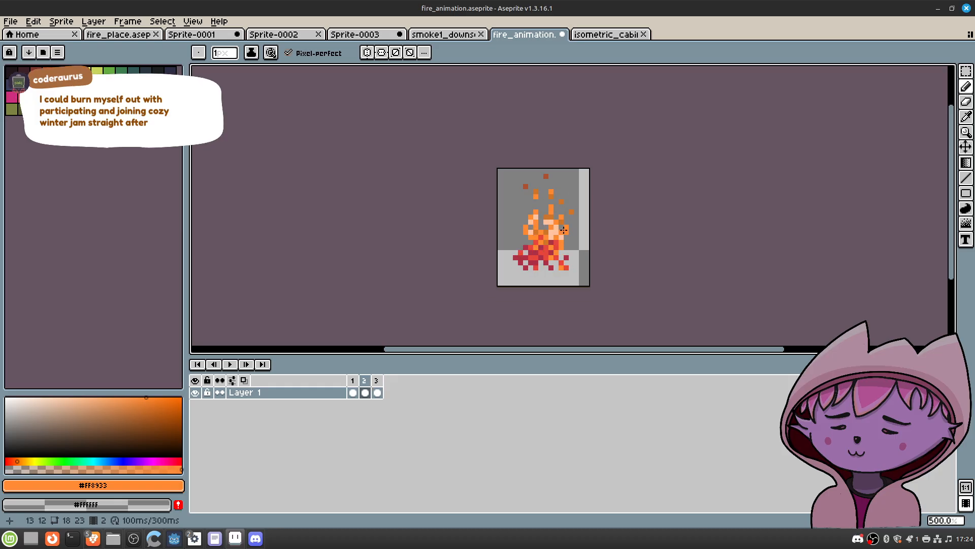
# Step: Check frame 3 at small and large scale and save the animation file
pyautogui.scroll(-3, 575, 237)
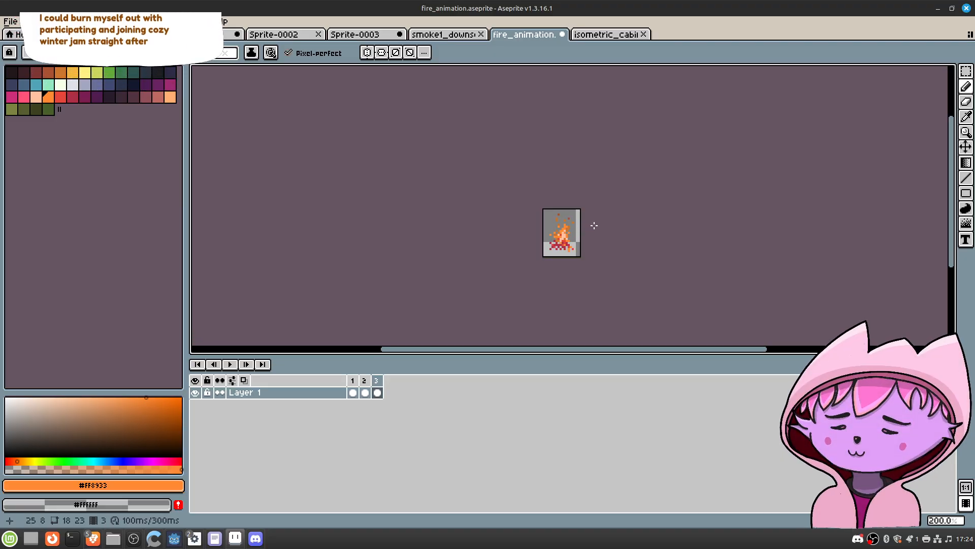
pyautogui.scroll(7, 571, 247)
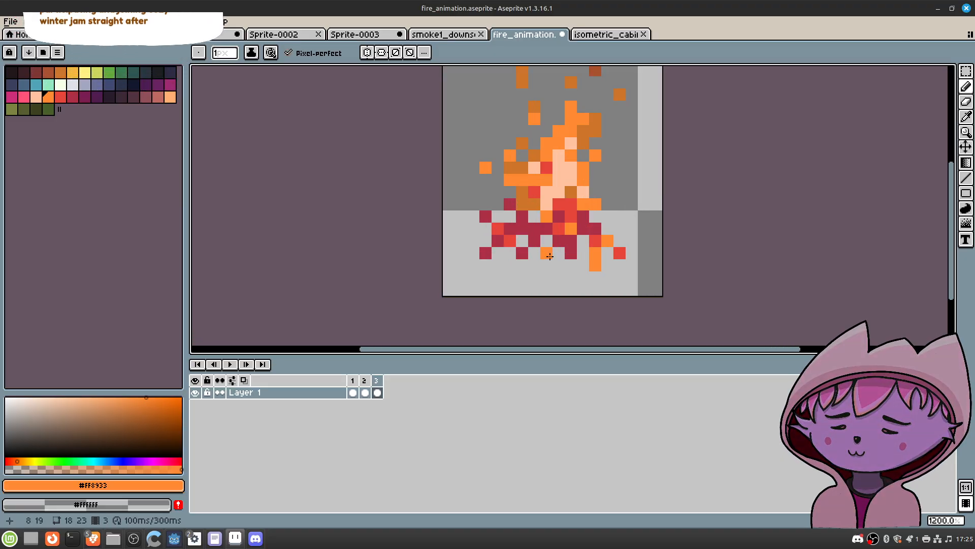
pyautogui.scroll(-5, 549, 256)
pyautogui.hotkey('ctrl', 's')
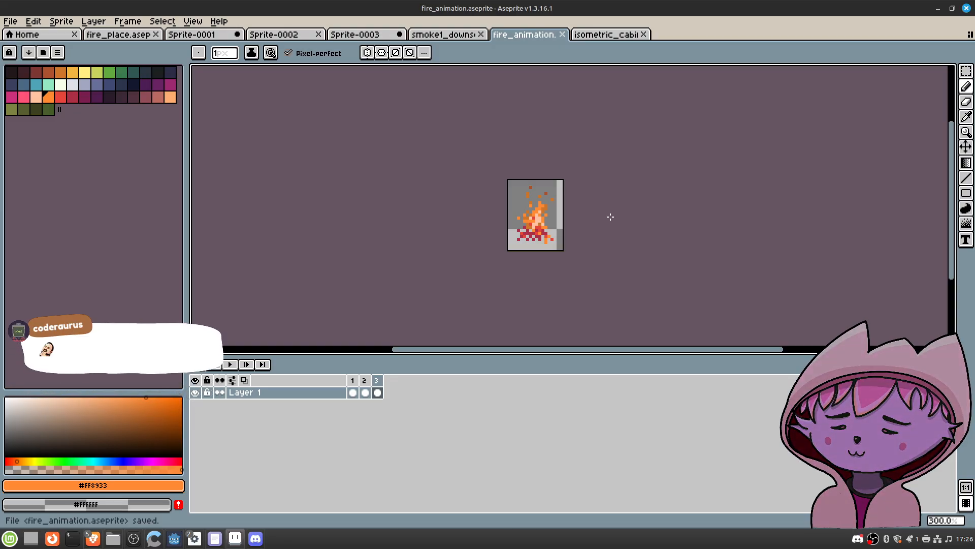
# Step: Shade the outer right and left sides of the lower flame in frame 3 with #cf752b pixels
pyautogui.scroll(4, 539, 224)
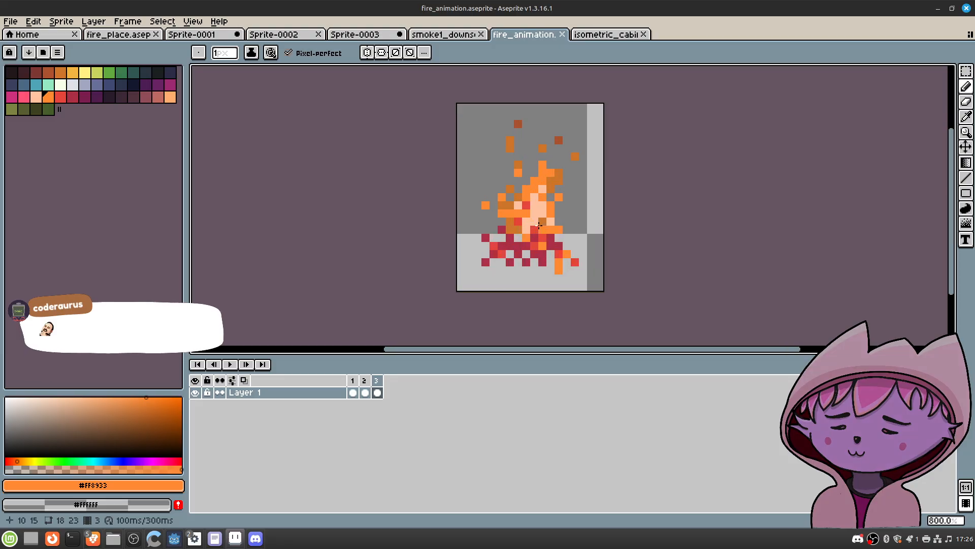
pyautogui.scroll(1, 544, 224)
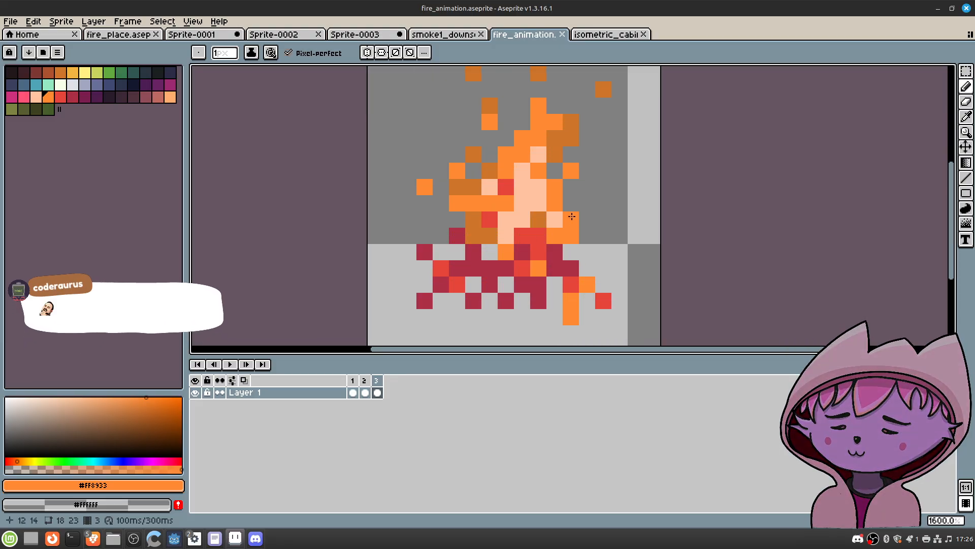
pyautogui.moveTo(608, 150); pyautogui.dragTo(581, 174, button='middle')
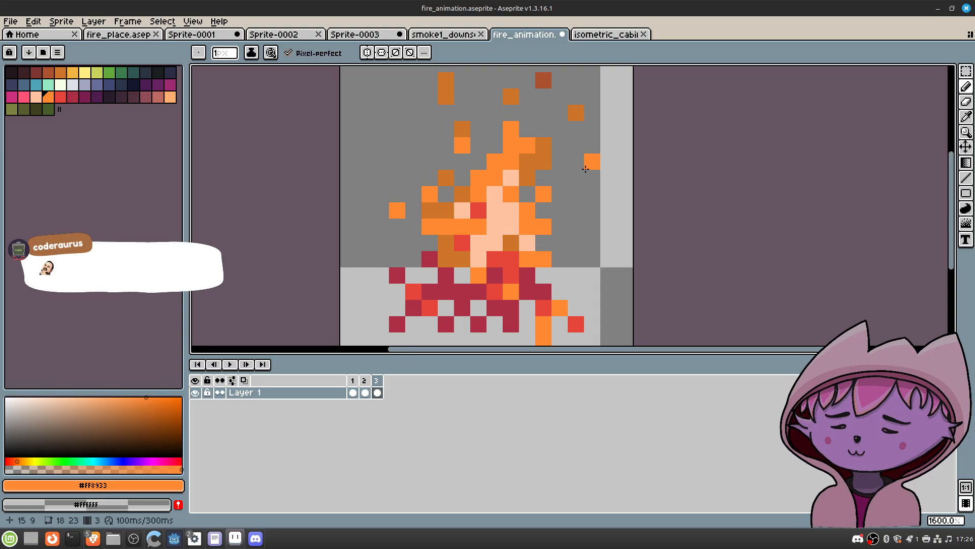
pyautogui.keyDown('alt'); pyautogui.click(550, 146); pyautogui.keyUp('alt')
pyautogui.click(542, 226)
pyautogui.click(448, 227)
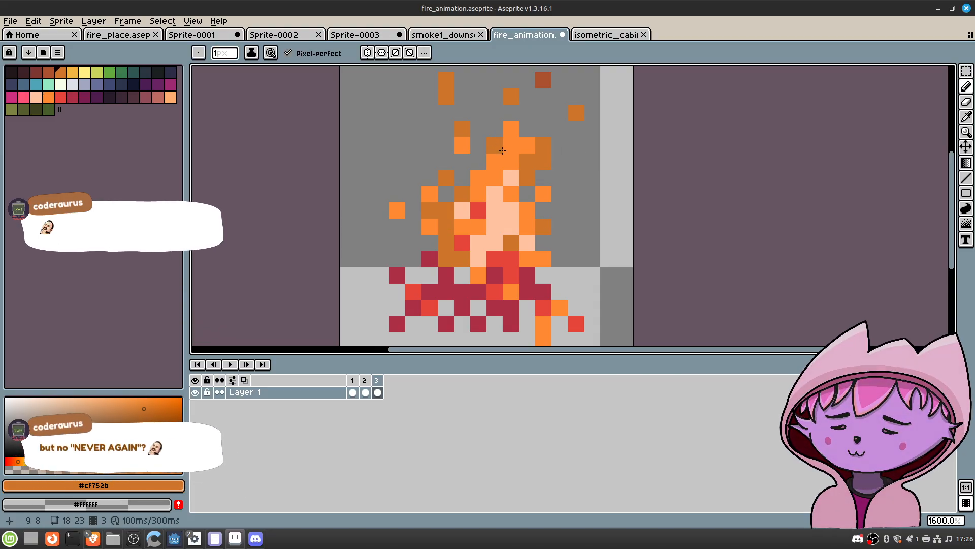
# Step: Shade the left edge of the flame's tip with #cf752b and add a lone ember right of the flame
pyautogui.click(478, 178)
pyautogui.click(495, 161)
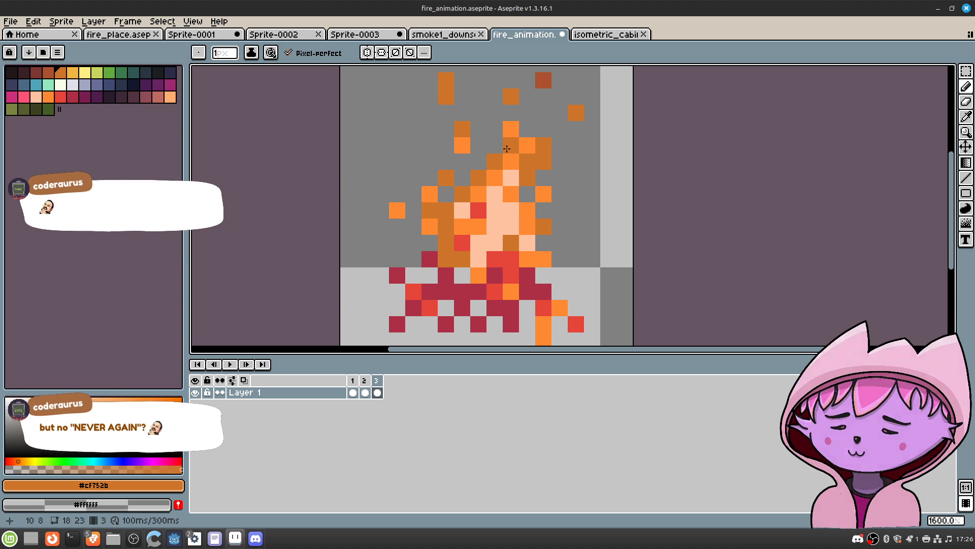
pyautogui.click(576, 186)
pyautogui.scroll(-3, 574, 170)
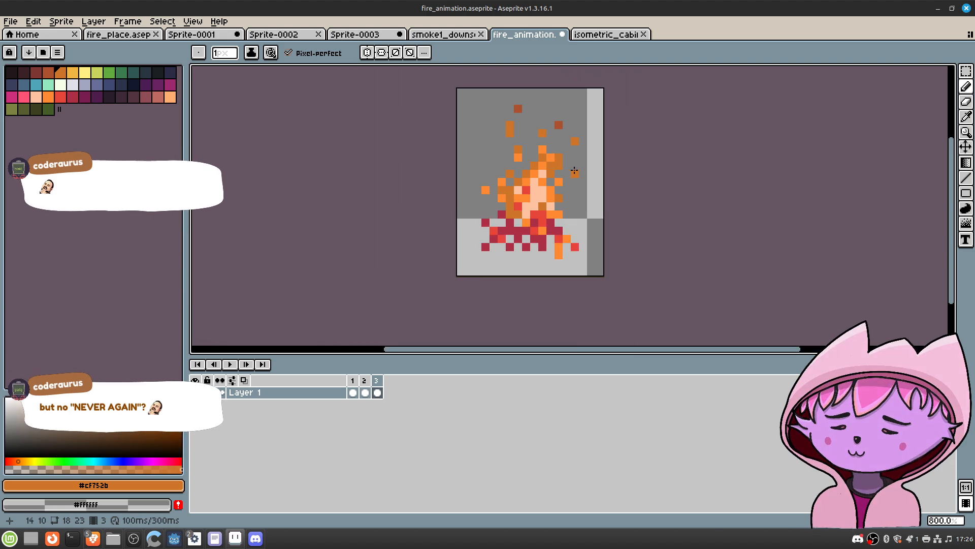
# Step: Switch to Godot and examine the smoking fireplace in the tilemap_test_scene2 scene
pyautogui.scroll(-1, 574, 171)
pyautogui.moveTo(243, 531)
pyautogui.click(239, 485)
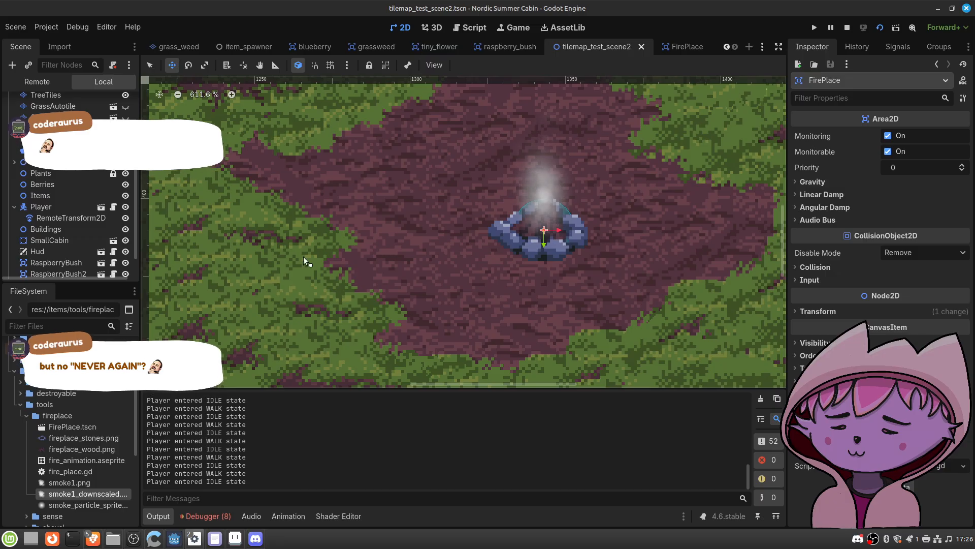
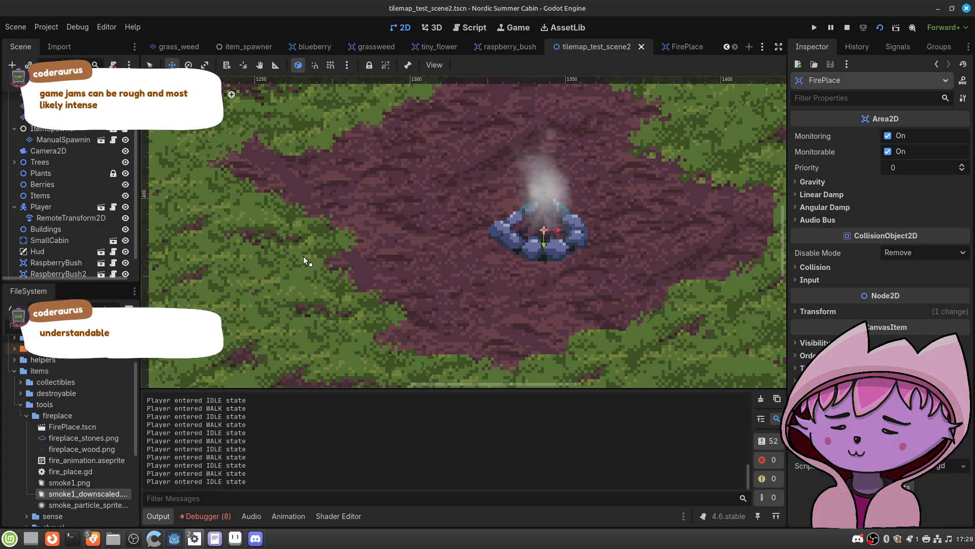
pyautogui.moveTo(564, 266); pyautogui.dragTo(491, 261, button='middle')
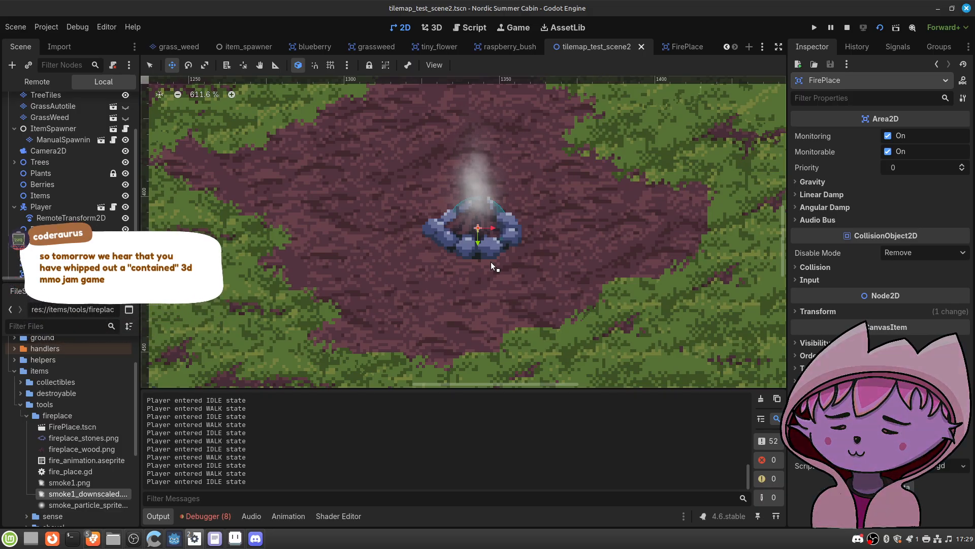
pyautogui.moveTo(542, 251); pyautogui.dragTo(517, 264, button='middle')
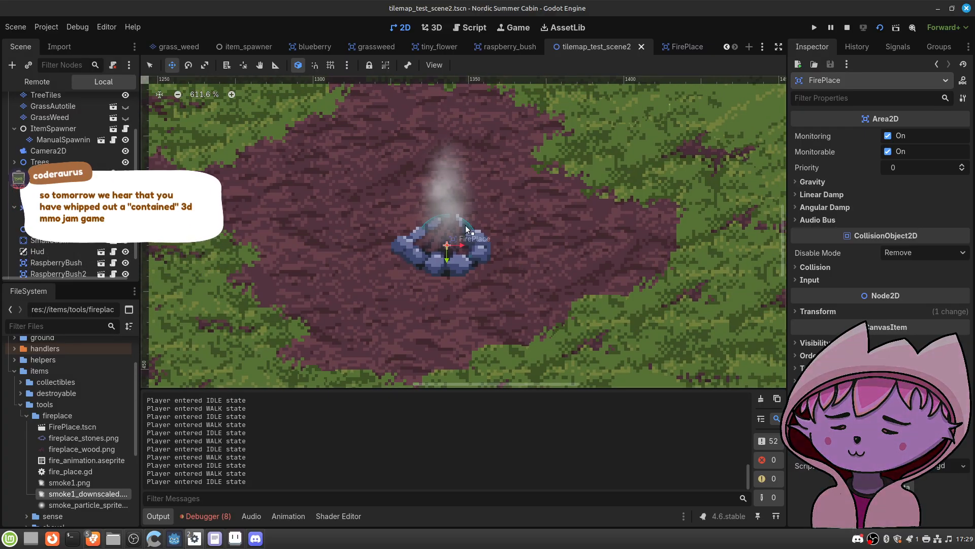
pyautogui.scroll(-1, 479, 197)
pyautogui.scroll(-3, 485, 201)
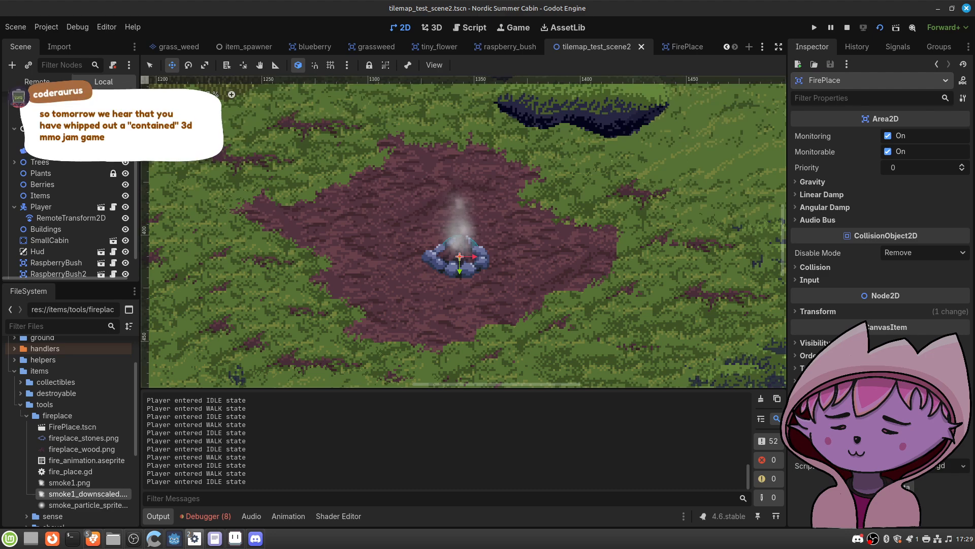
# Step: Review the stream goals note, and inspect the fireplace and its smoke up close and from farther away
pyautogui.moveTo(974, 130); pyautogui.dragTo(824, 130)
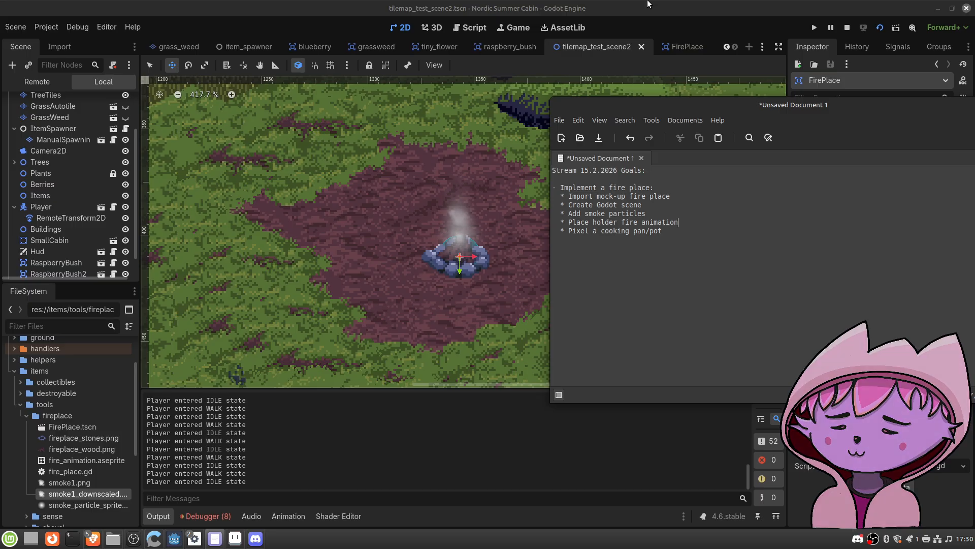
pyautogui.click(647, 4)
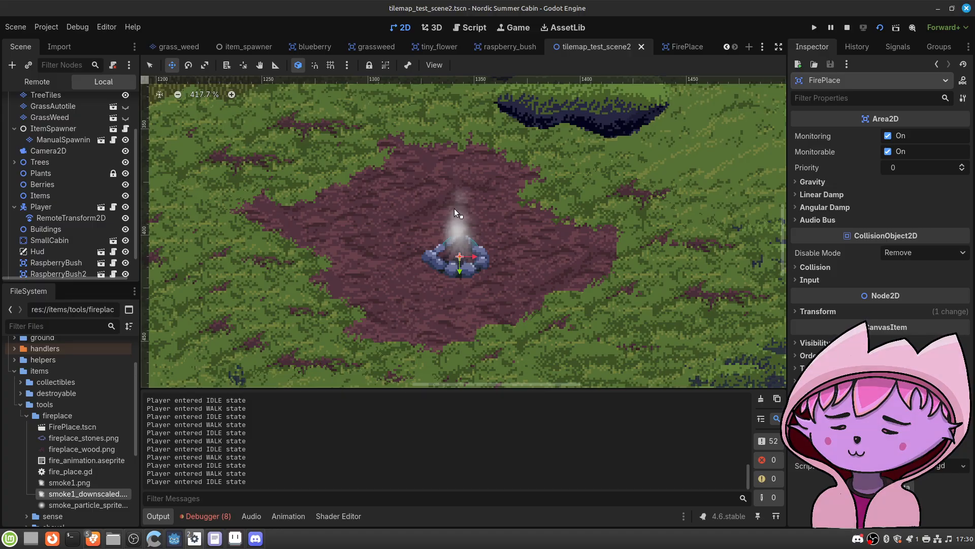
pyautogui.scroll(7, 460, 229)
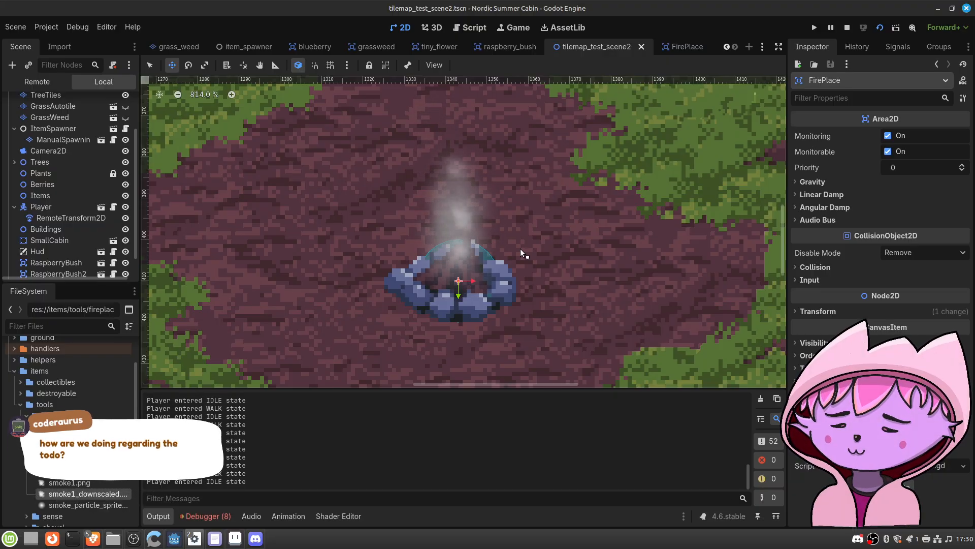
pyautogui.scroll(-5, 503, 212)
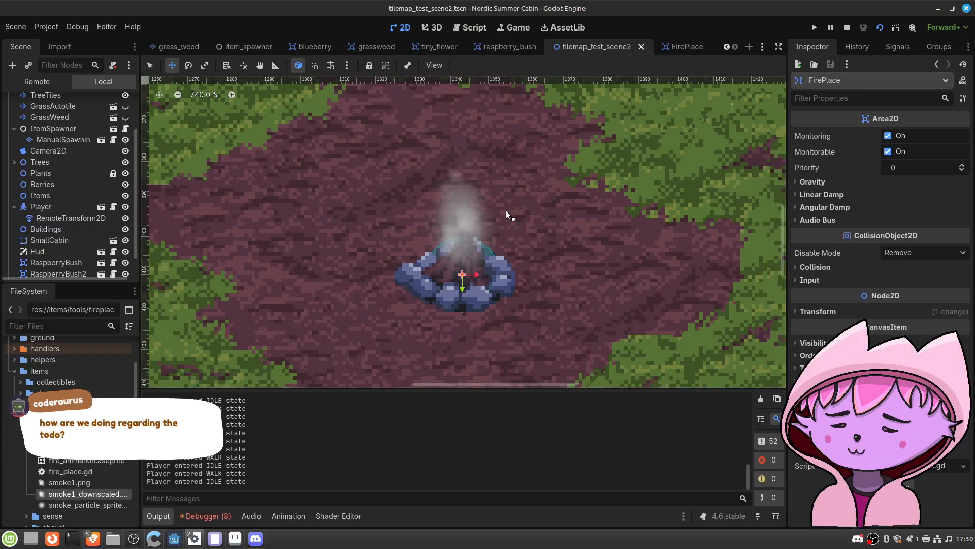
pyautogui.scroll(-2, 512, 207)
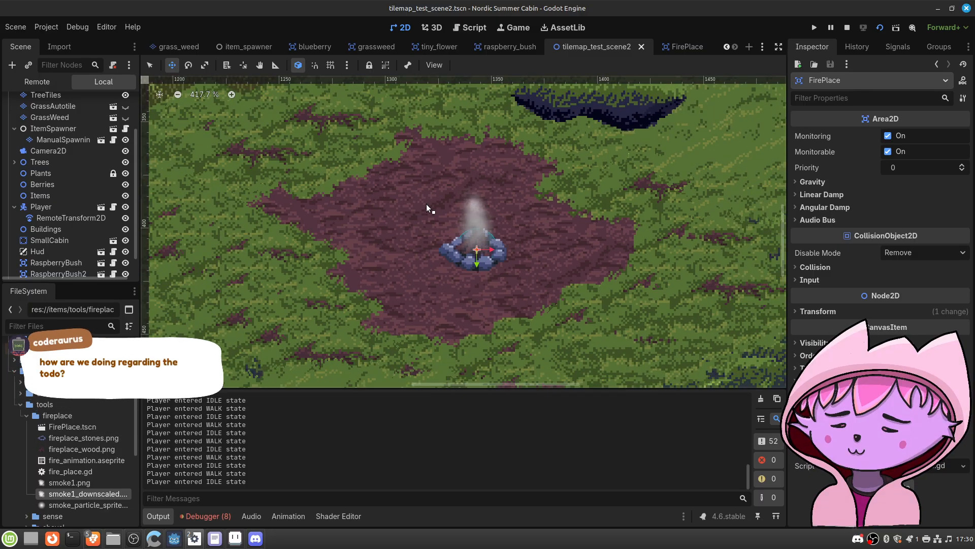
pyautogui.scroll(-4, 425, 204)
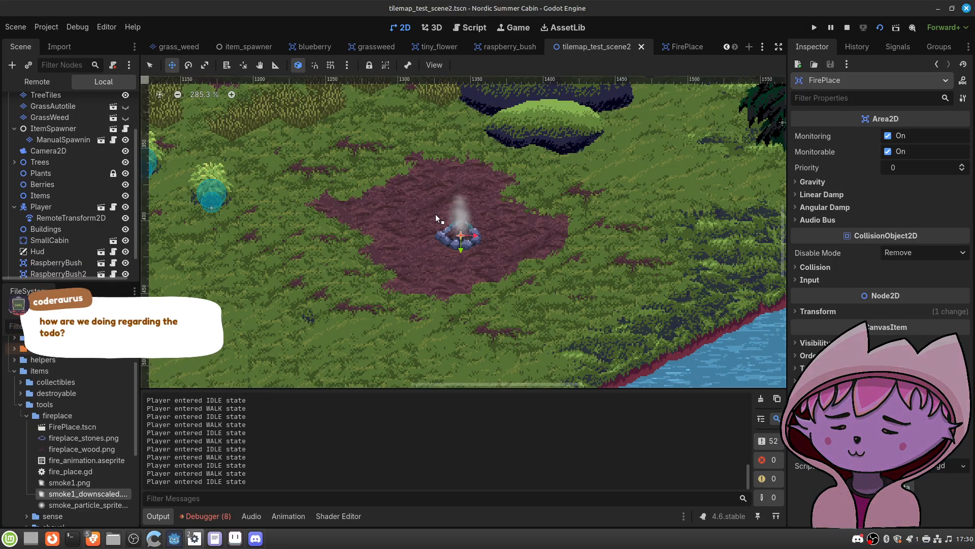
pyautogui.scroll(1, 435, 214)
pyautogui.scroll(1, 438, 214)
pyautogui.scroll(-2, 437, 215)
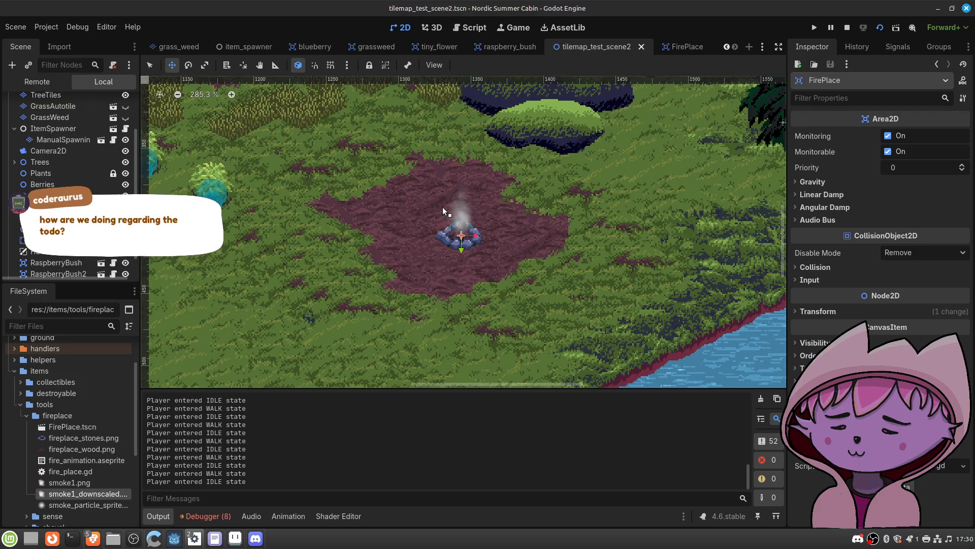
pyautogui.scroll(3, 489, 253)
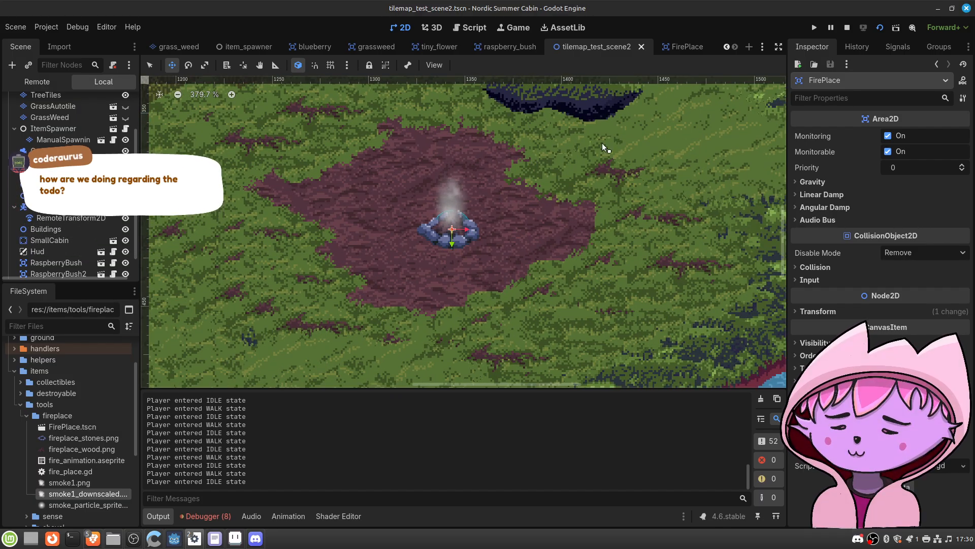
# Step: Show the FirePlace scene, and bring up the Nordic Summer Cabin board on Trello in a maximized browser window
pyautogui.click(682, 48)
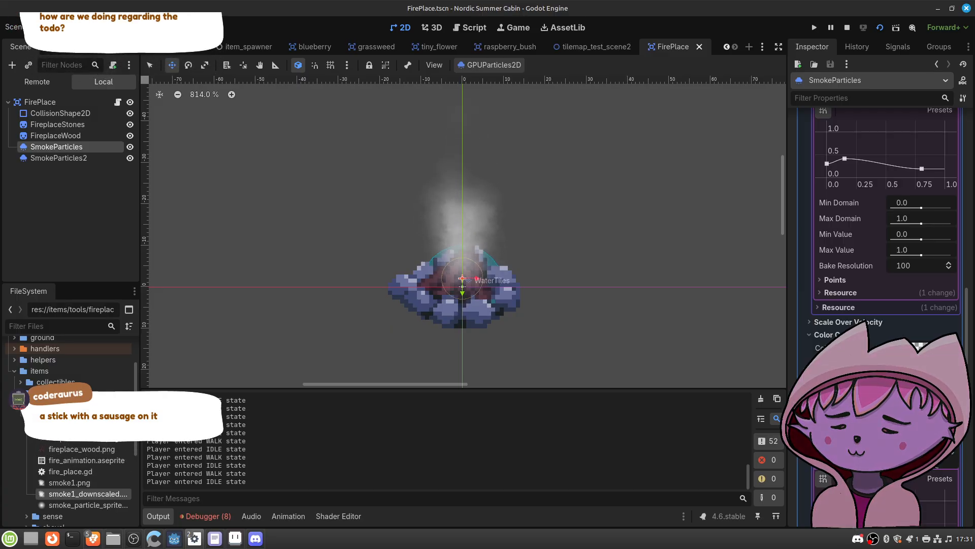
pyautogui.hotkey('ctrl', 'n')
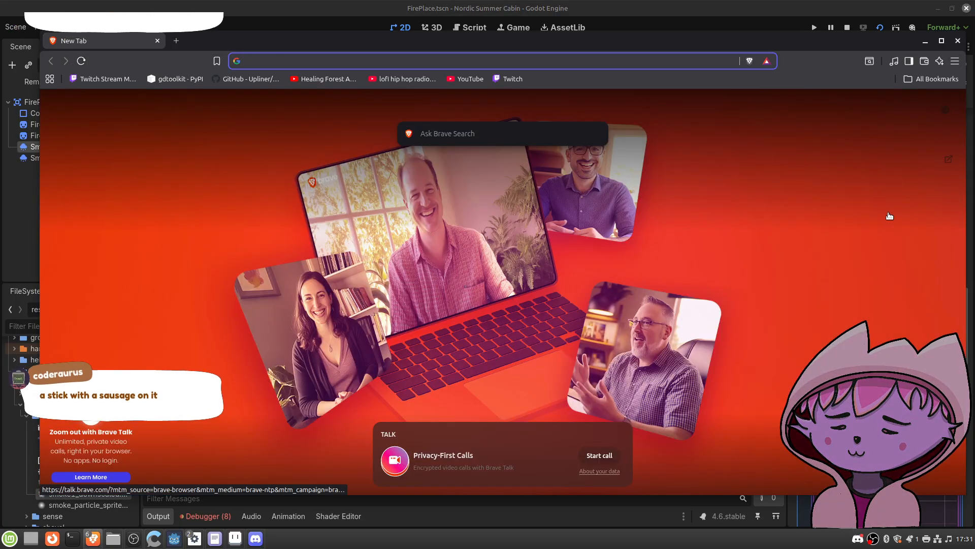
pyautogui.write('trello.com')
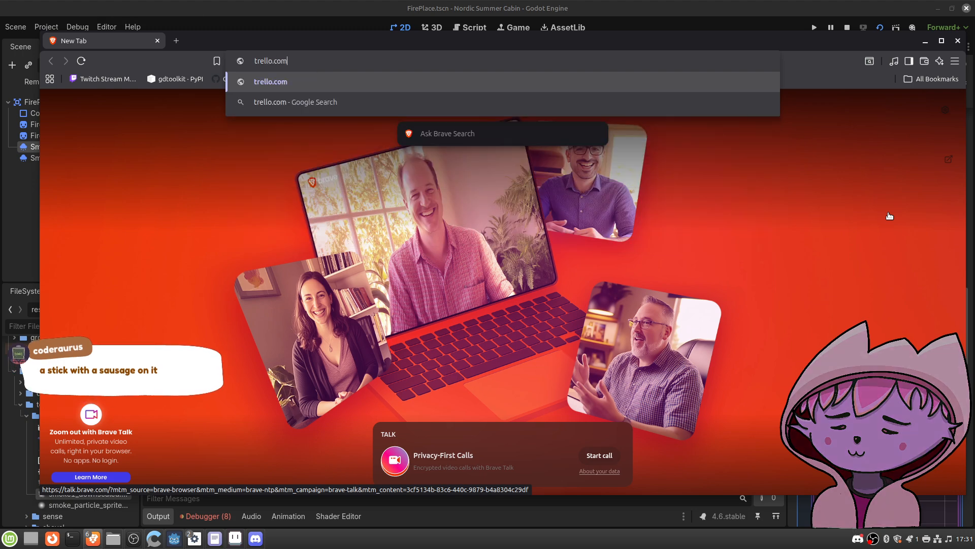
pyautogui.press('Return')
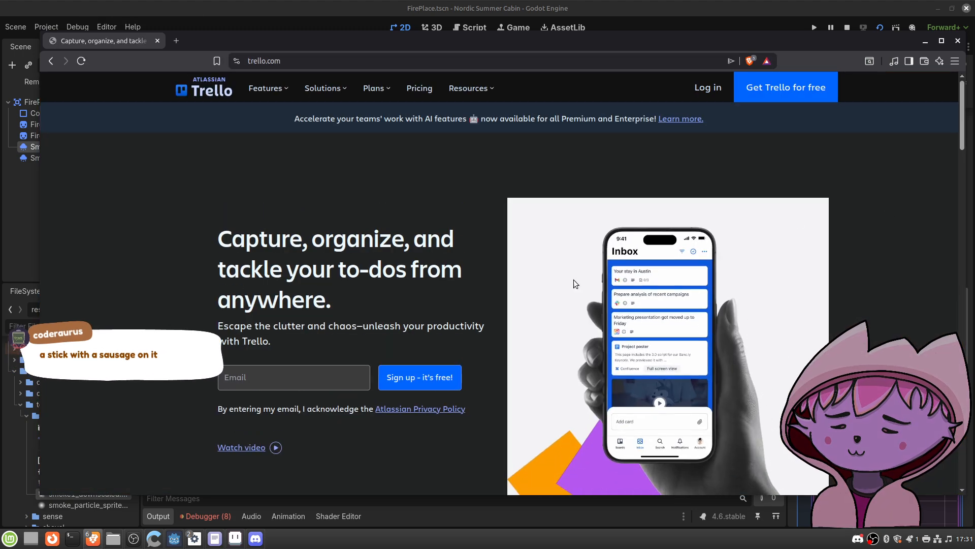
pyautogui.moveTo(617, 40); pyautogui.dragTo(974, 60)
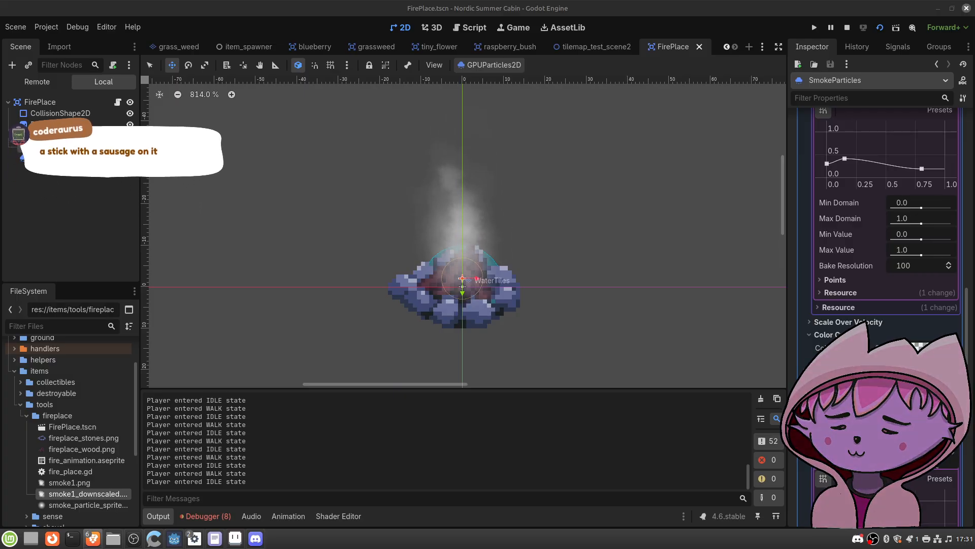
pyautogui.moveTo(974, 51); pyautogui.dragTo(520, 48)
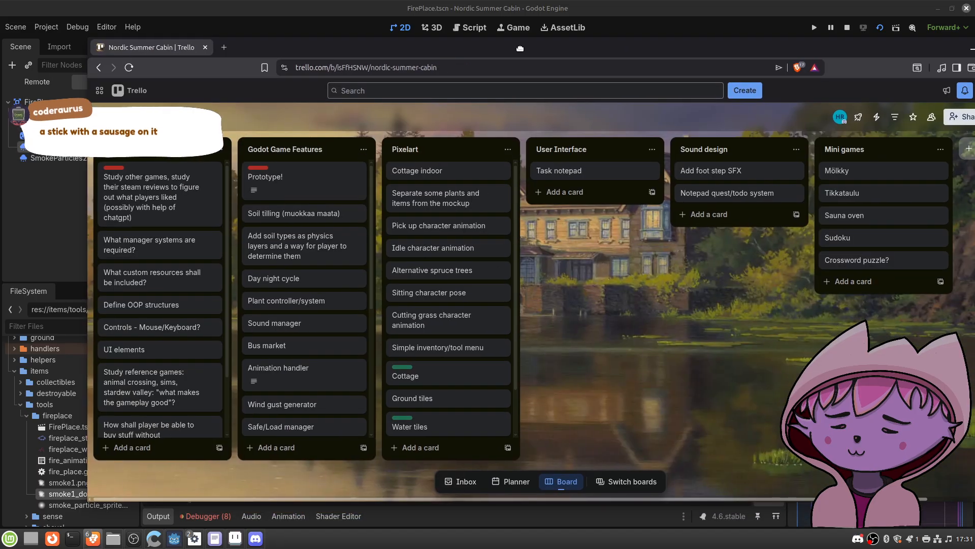
pyautogui.doubleClick(520, 47)
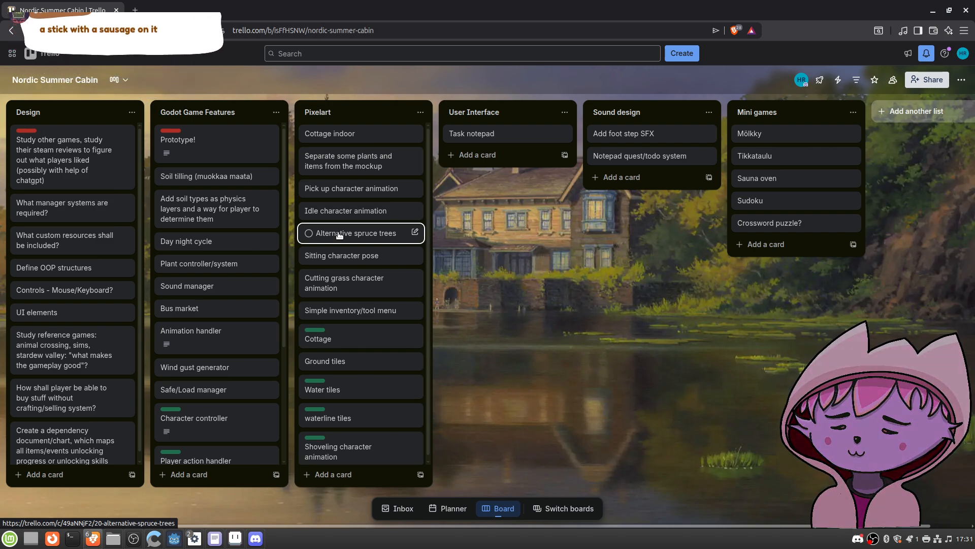
# Step: Switch to Aseprite, clear the selection around the flame in fire_place.aseprite, and examine the campfire mockup with the character and mouse
pyautogui.click(234, 539)
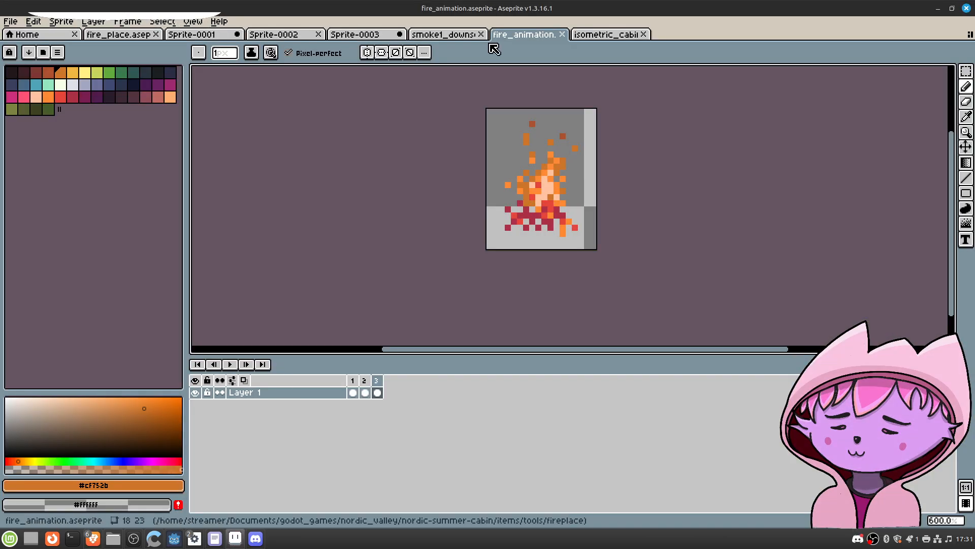
pyautogui.click(604, 36)
pyautogui.click(112, 35)
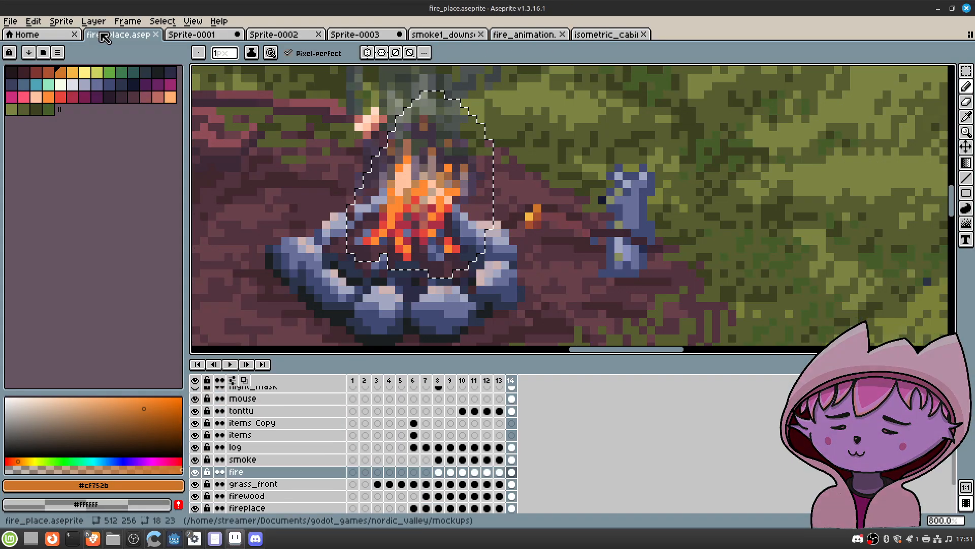
pyautogui.click(967, 72)
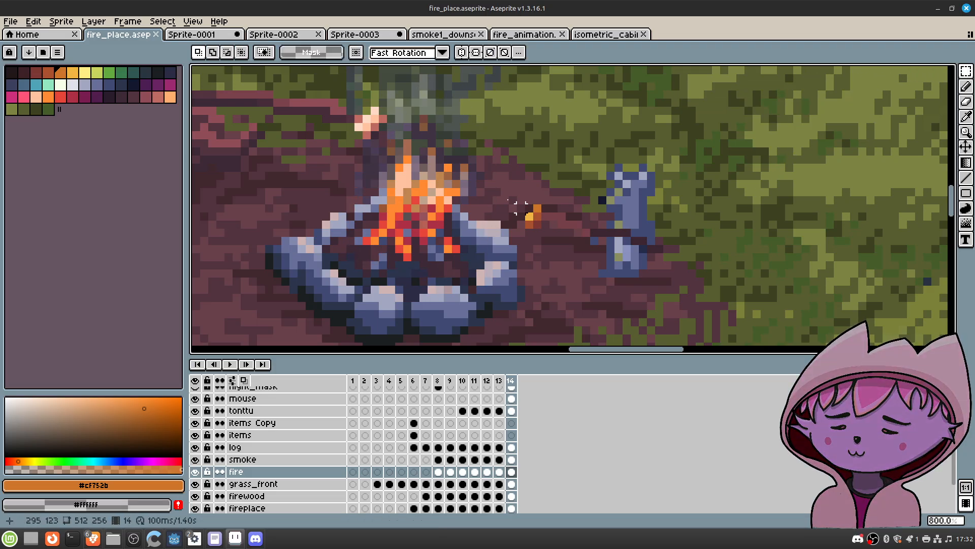
pyautogui.scroll(-4, 383, 174)
pyautogui.moveTo(366, 173); pyautogui.dragTo(364, 201, button='middle')
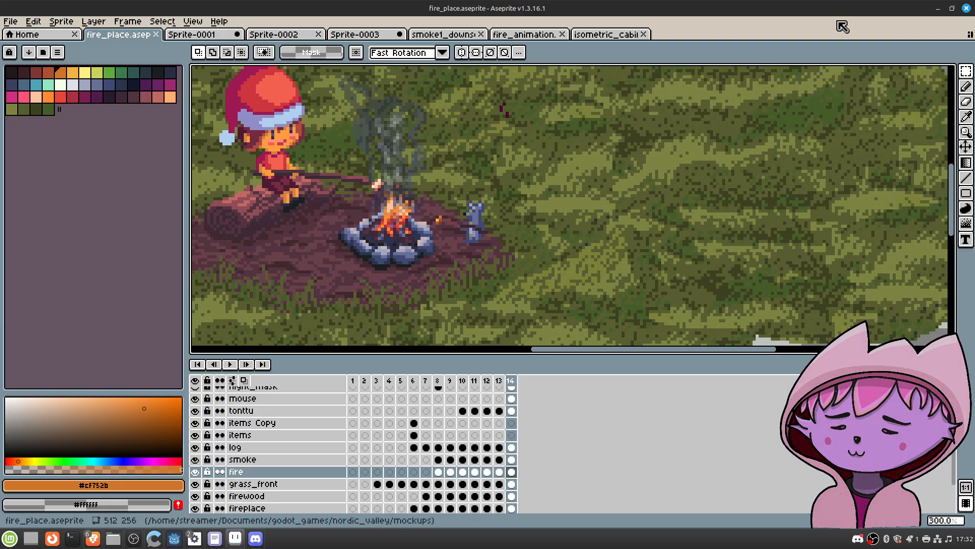
pyautogui.click(938, 9)
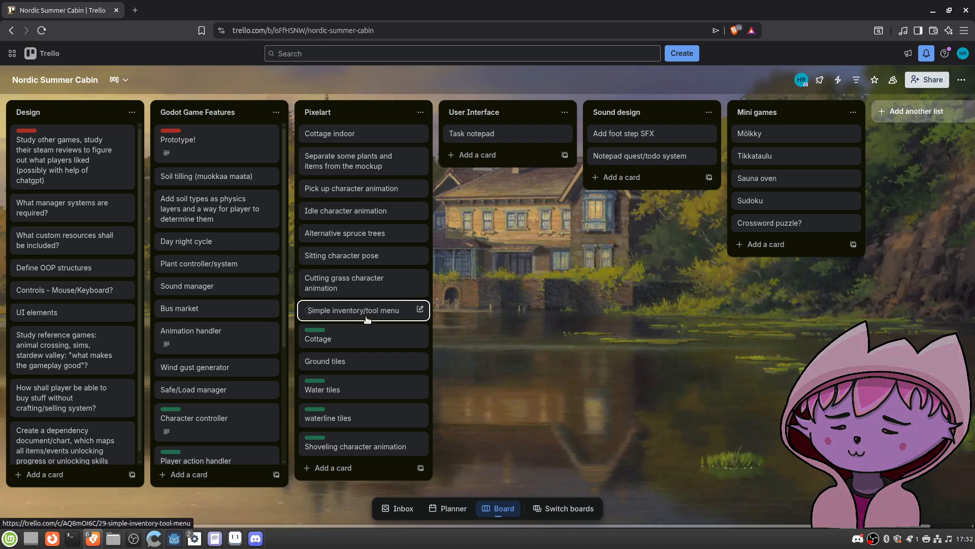
# Step: Read through the cards in the Godot Game Features list on the Nordic Summer Cabin Trello board
pyautogui.scroll(-4, 251, 237)
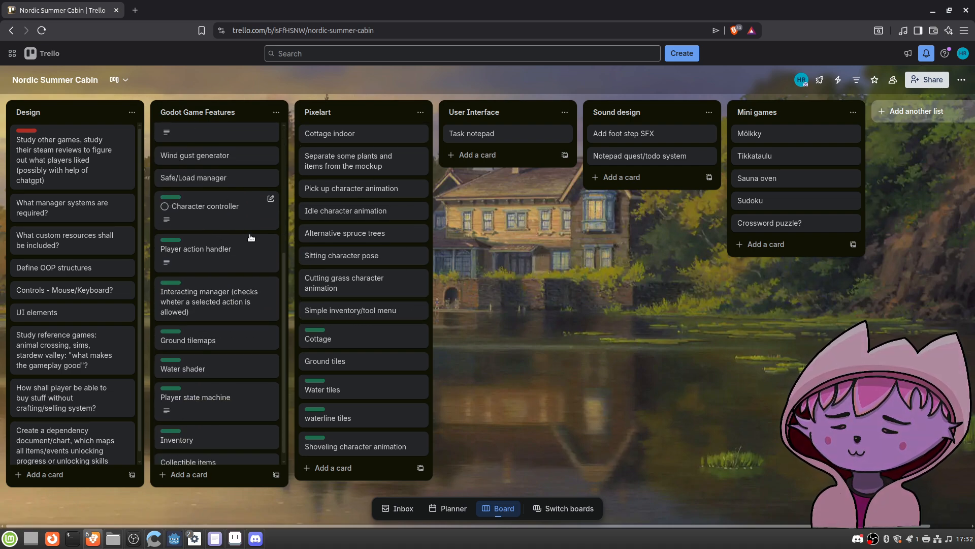
pyautogui.scroll(-1, 251, 237)
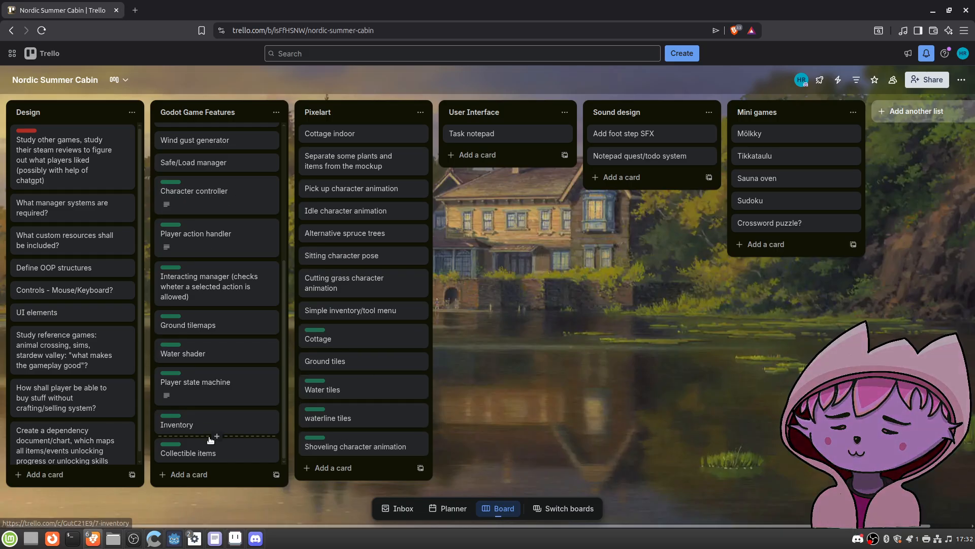
pyautogui.scroll(5, 210, 440)
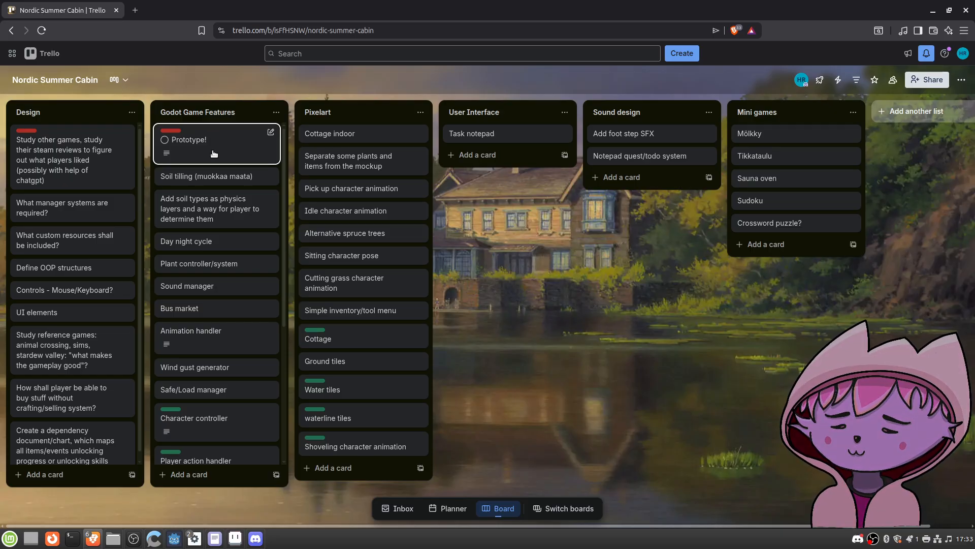
pyautogui.click(931, 11)
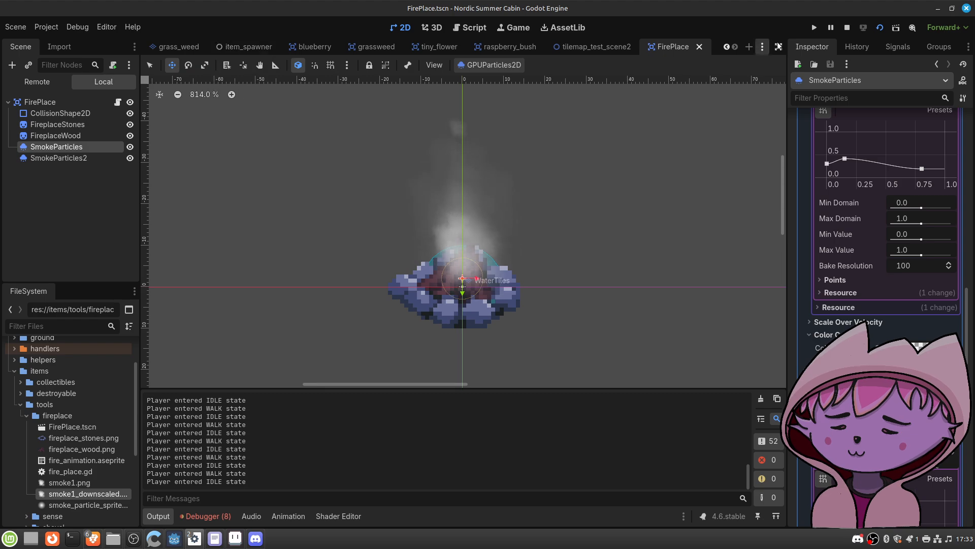
# Step: Switch to the tilemap_test_scene2 scene in Godot and survey the map around the fireplace, cabin, forest and lake
pyautogui.click(612, 45)
pyautogui.scroll(-5, 477, 211)
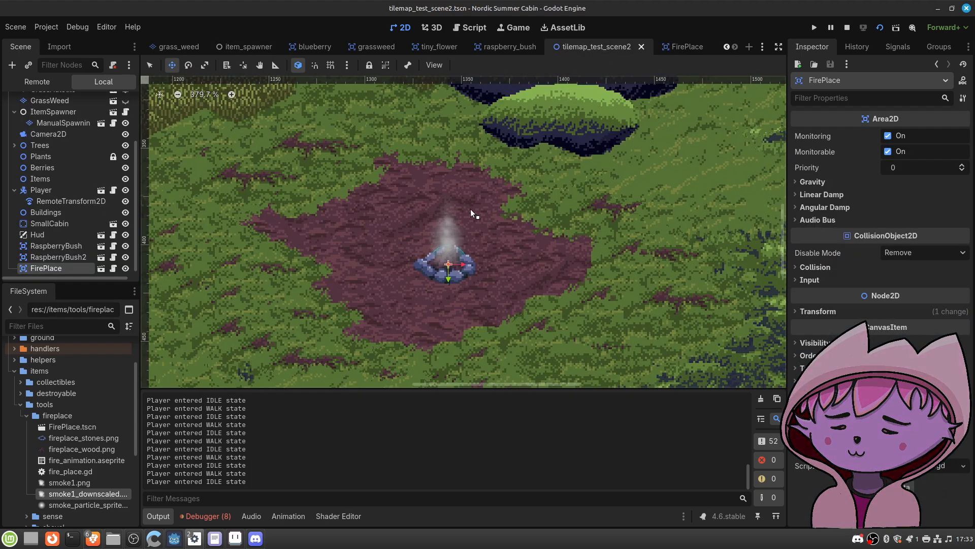
pyautogui.moveTo(462, 203); pyautogui.dragTo(465, 211, button='middle')
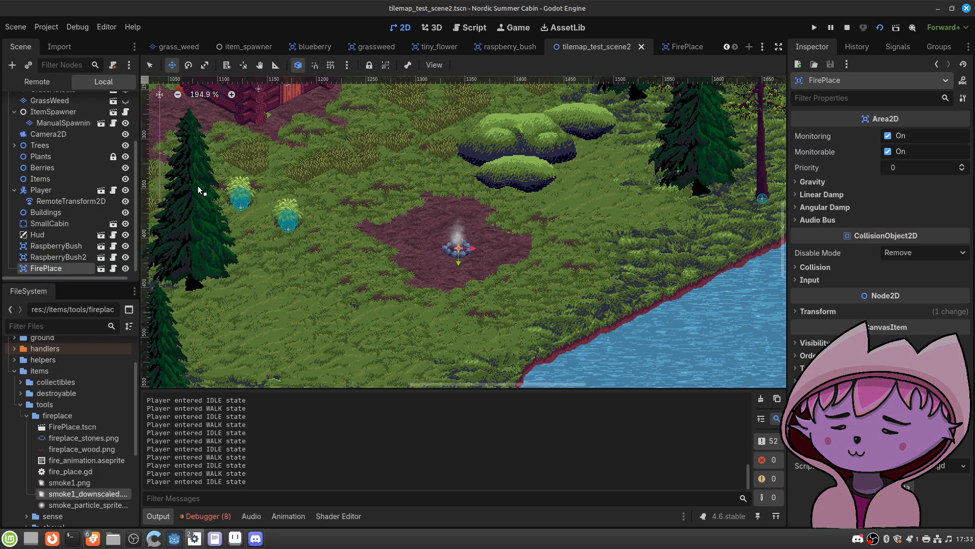
pyautogui.scroll(-6, 339, 190)
pyautogui.moveTo(375, 203); pyautogui.dragTo(480, 228, button='middle')
pyautogui.scroll(1, 425, 221)
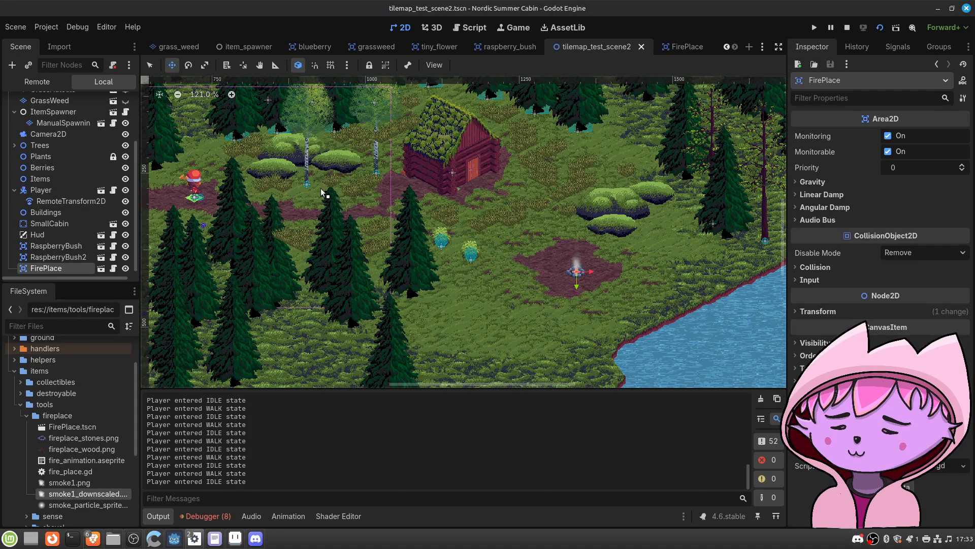
pyautogui.scroll(-4, 322, 189)
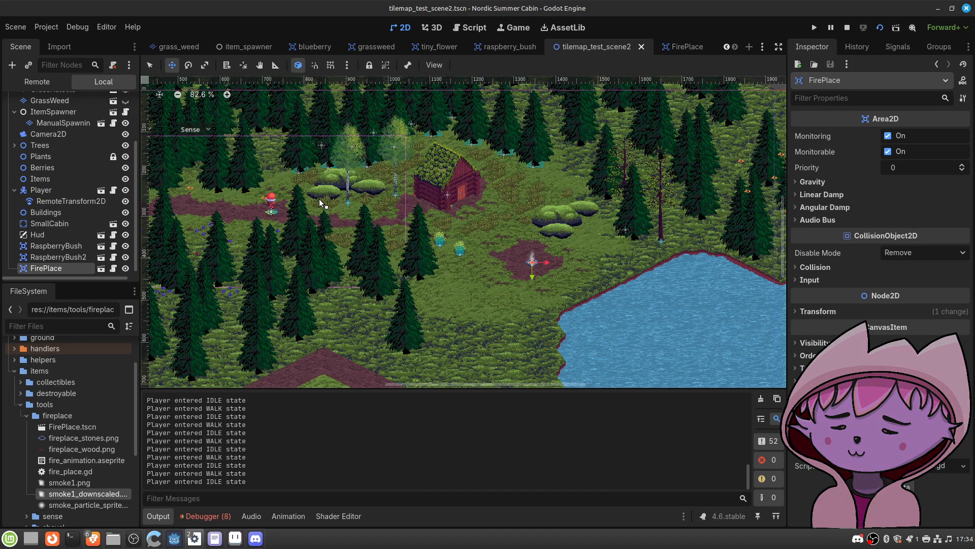
pyautogui.moveTo(522, 210); pyautogui.dragTo(486, 202, button='middle')
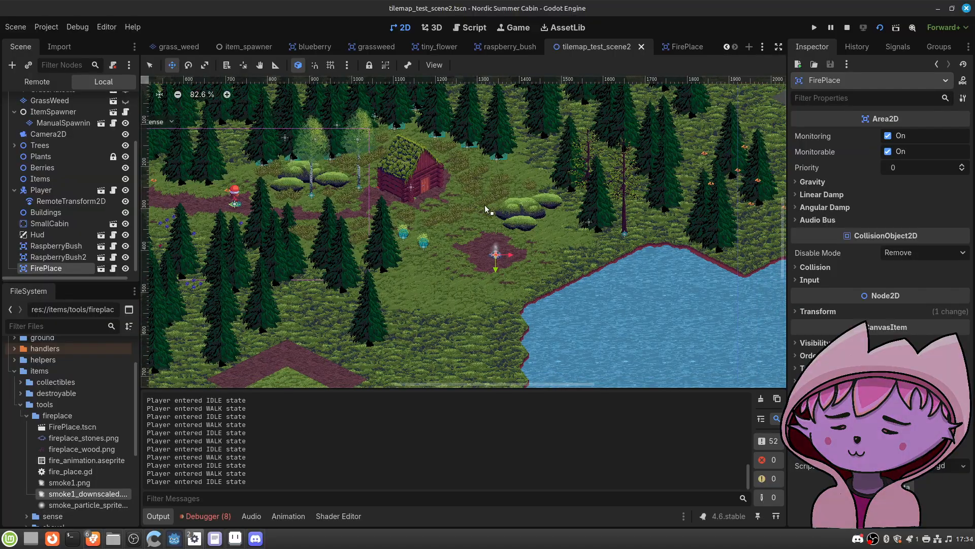
pyautogui.scroll(1, 505, 256)
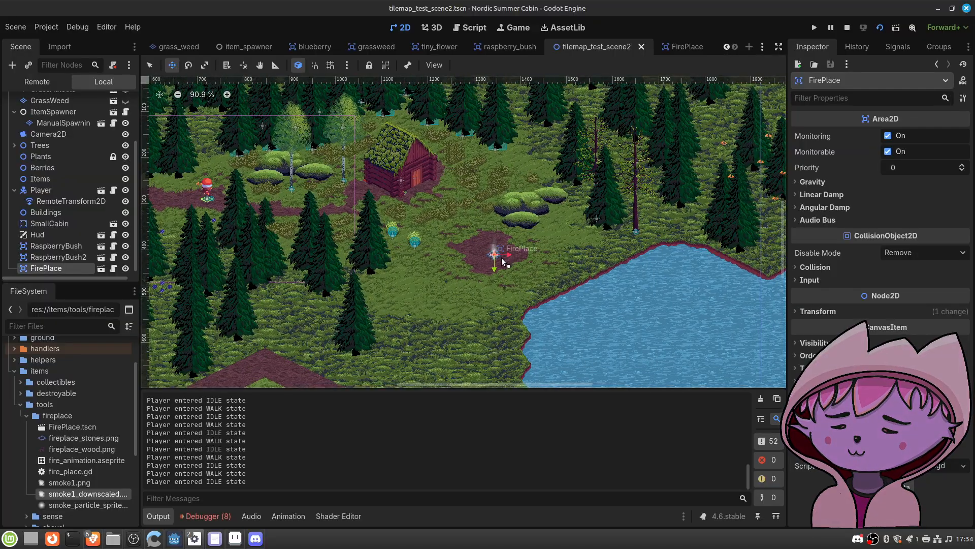
# Step: Examine the fireplace clearing, the cabin and the player's forest path in the tilemap_test_scene2 map
pyautogui.scroll(12, 502, 257)
pyautogui.moveTo(498, 252); pyautogui.dragTo(485, 271, button='middle')
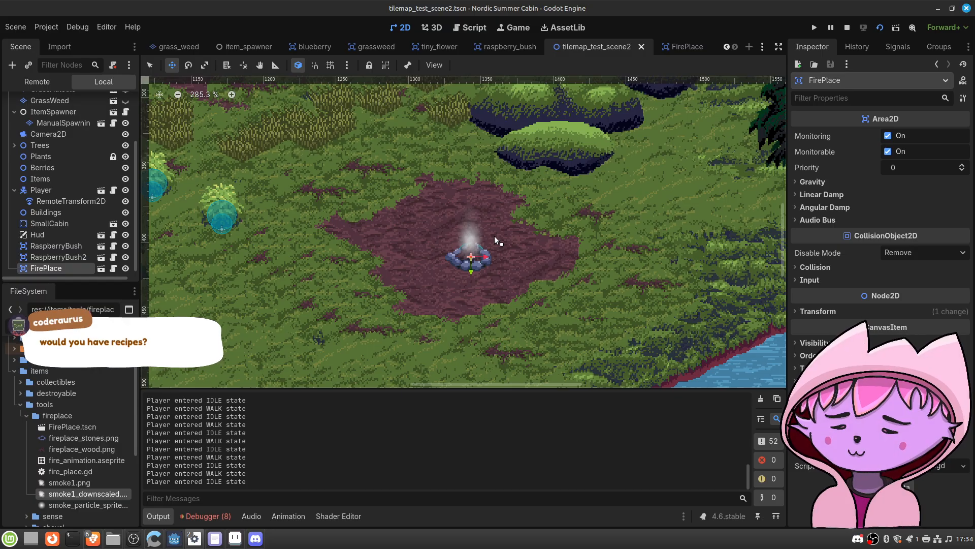
pyautogui.scroll(-8, 410, 208)
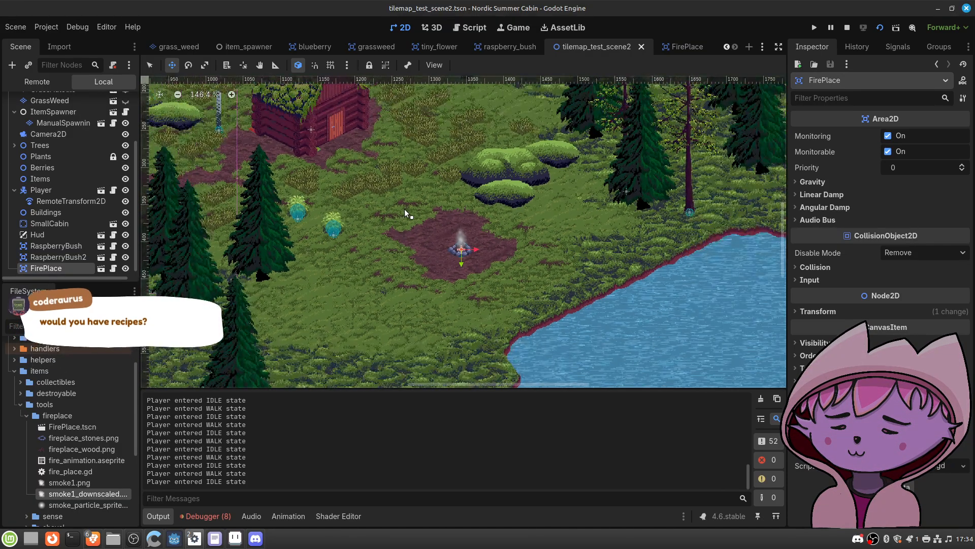
pyautogui.moveTo(231, 183); pyautogui.dragTo(315, 212, button='middle')
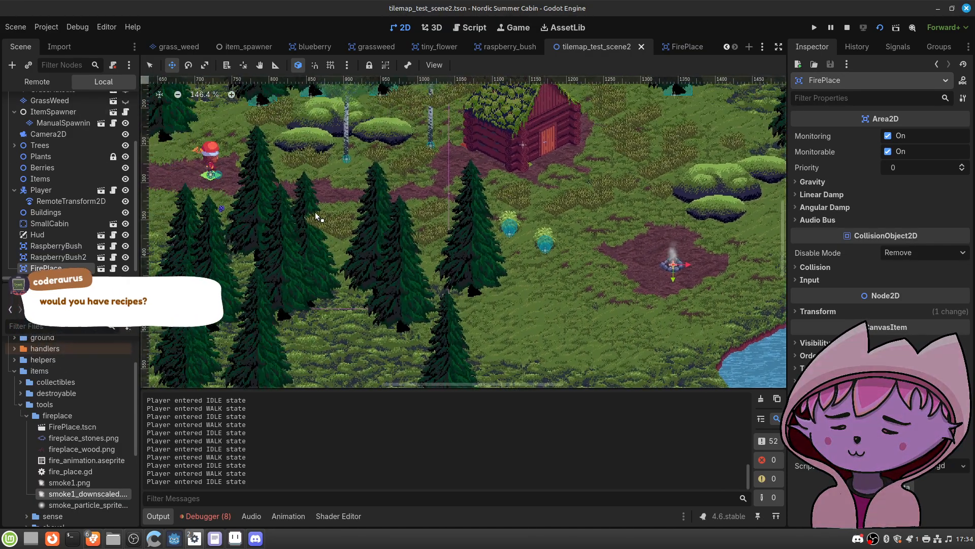
pyautogui.moveTo(626, 260); pyautogui.dragTo(505, 249, button='middle')
pyautogui.scroll(7, 505, 249)
pyautogui.moveTo(568, 249); pyautogui.dragTo(475, 250, button='middle')
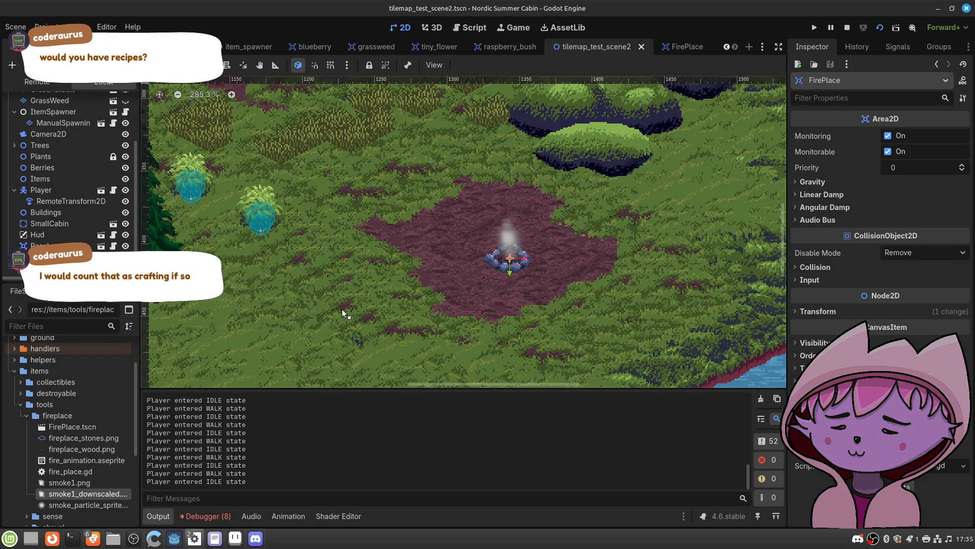
pyautogui.scroll(-2, 337, 266)
pyautogui.moveTo(334, 245); pyautogui.dragTo(367, 297, button='middle')
pyautogui.moveTo(331, 234); pyautogui.dragTo(385, 294, button='middle')
pyautogui.scroll(1, 346, 270)
pyautogui.scroll(1, 351, 267)
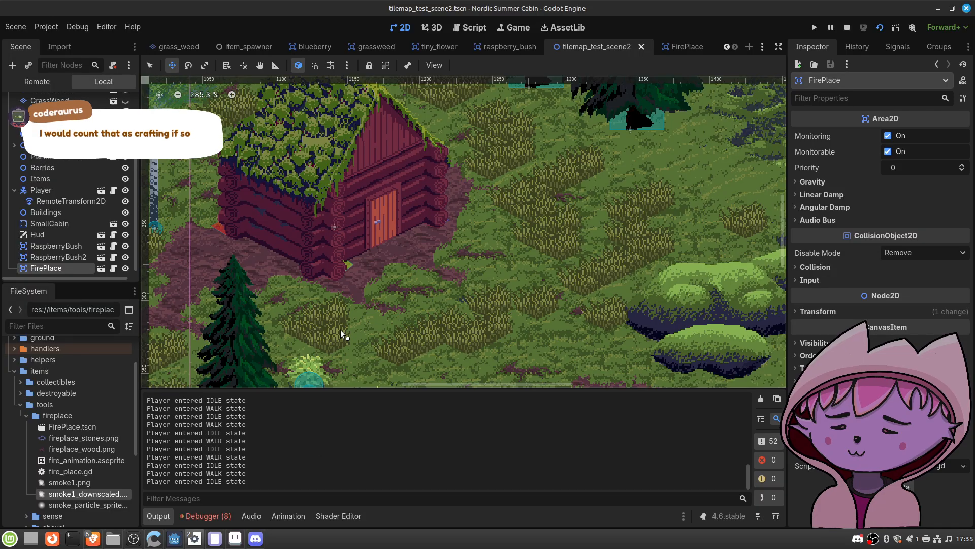
pyautogui.scroll(-3, 341, 329)
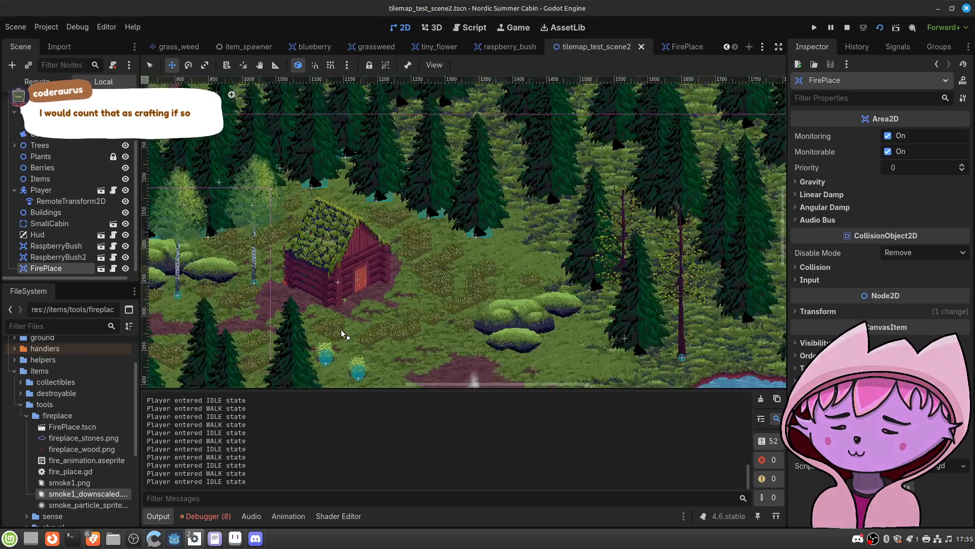
pyautogui.scroll(-2, 340, 330)
pyautogui.moveTo(287, 331); pyautogui.dragTo(459, 325, button='middle')
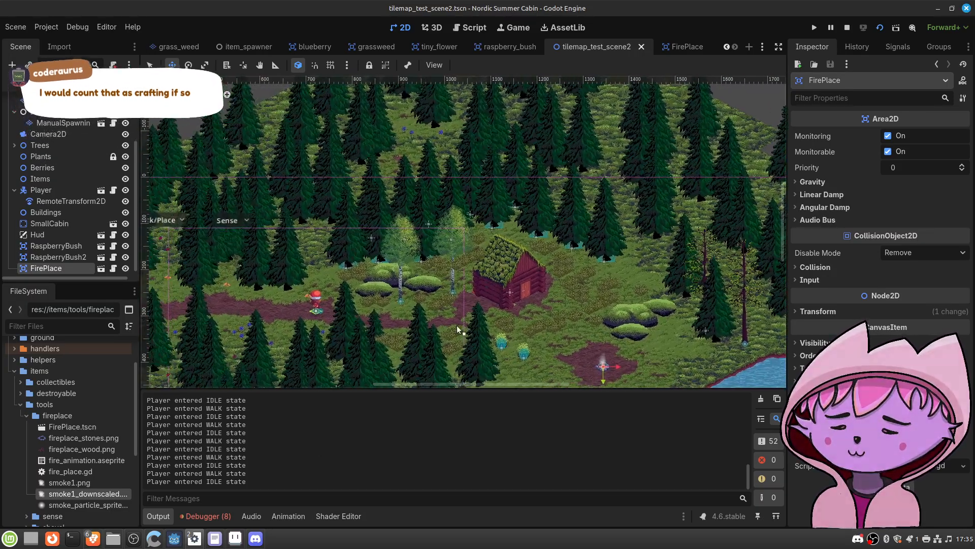
pyautogui.moveTo(255, 306); pyautogui.dragTo(303, 320, button='middle')
pyautogui.moveTo(269, 312); pyautogui.dragTo(356, 312, button='middle')
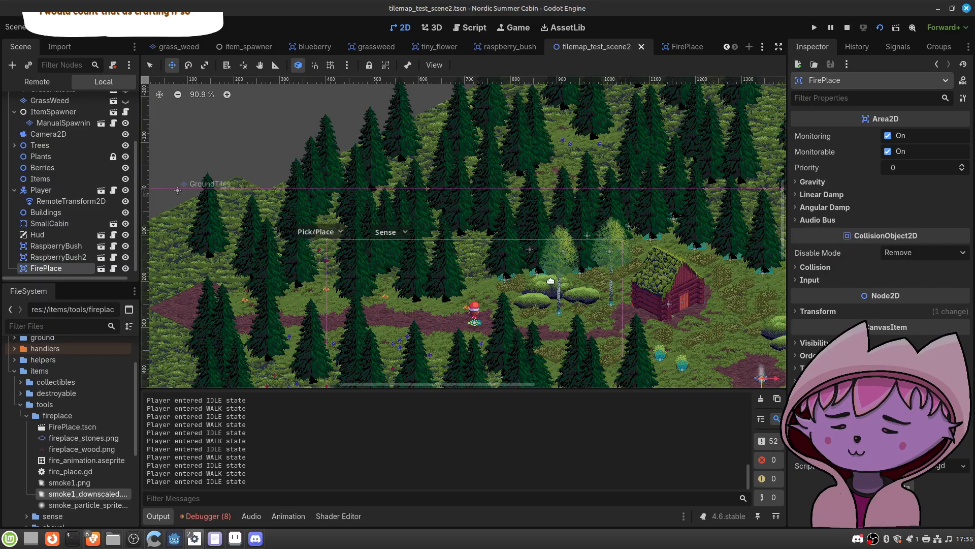
pyautogui.moveTo(564, 292); pyautogui.dragTo(447, 245, button='middle')
pyautogui.moveTo(639, 286); pyautogui.dragTo(465, 237, button='middle')
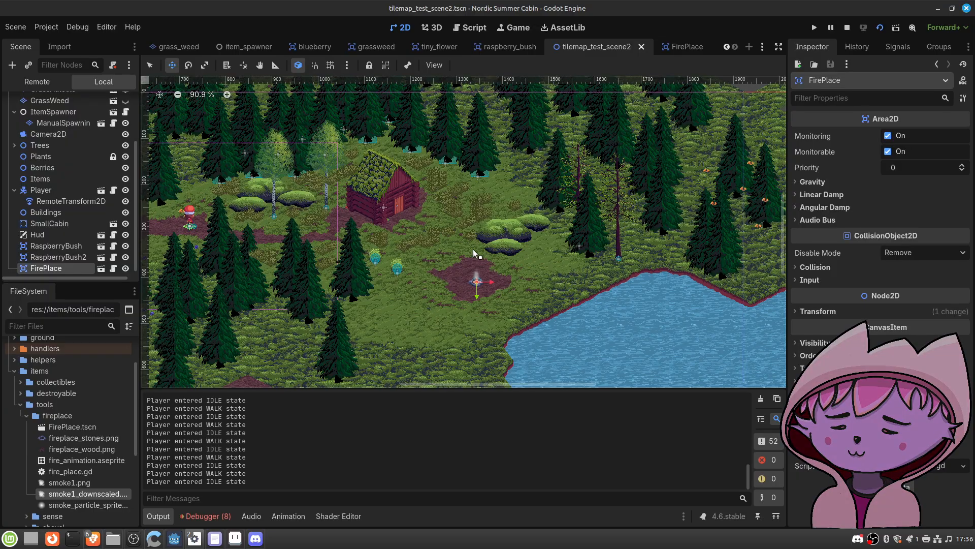
# Step: Inspect the smoking fireplace up close and its placement on the dirt patch near the bushes and lake
pyautogui.scroll(6, 473, 249)
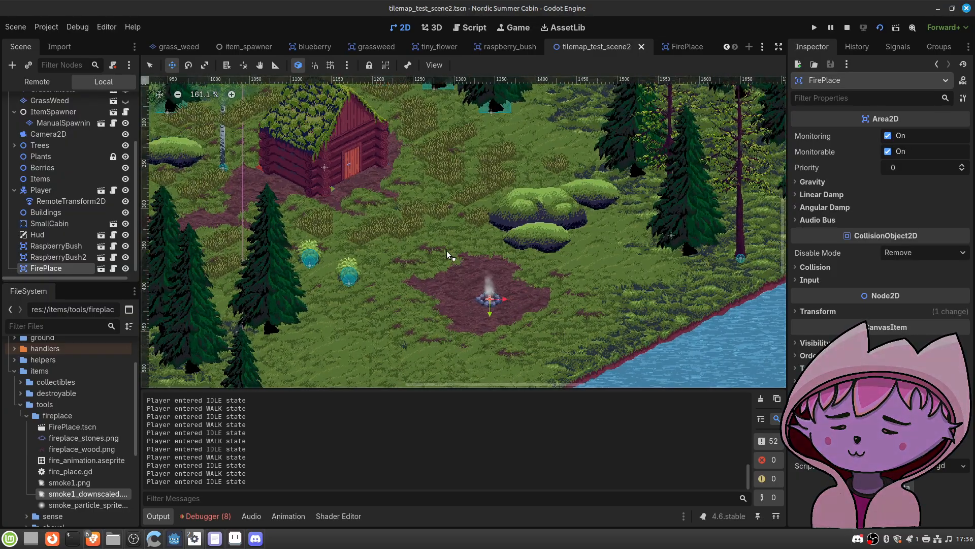
pyautogui.scroll(3, 446, 251)
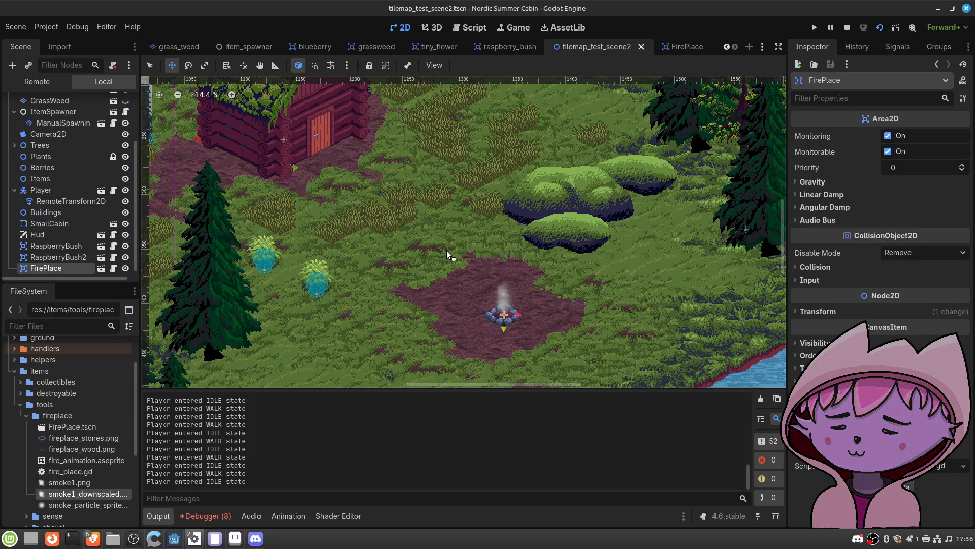
pyautogui.scroll(6, 518, 282)
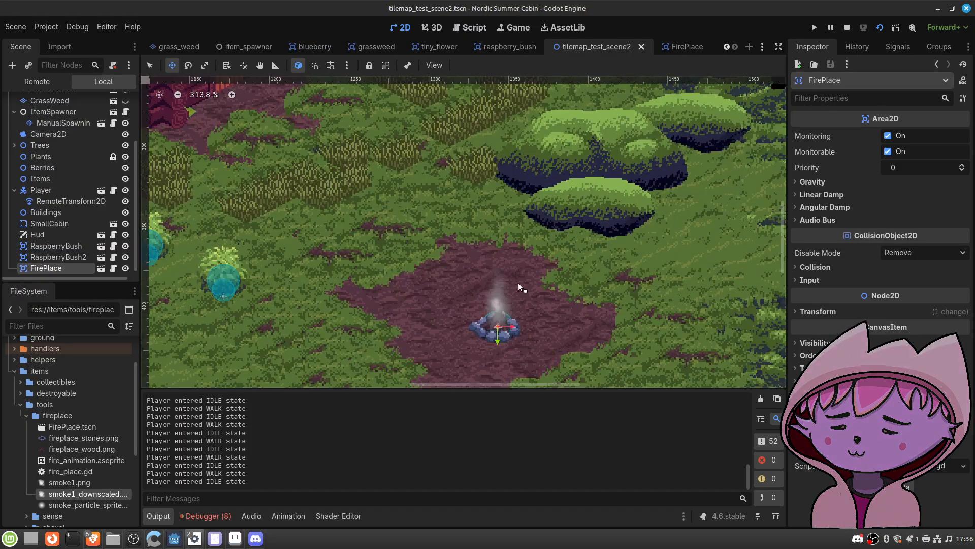
pyautogui.scroll(2, 519, 280)
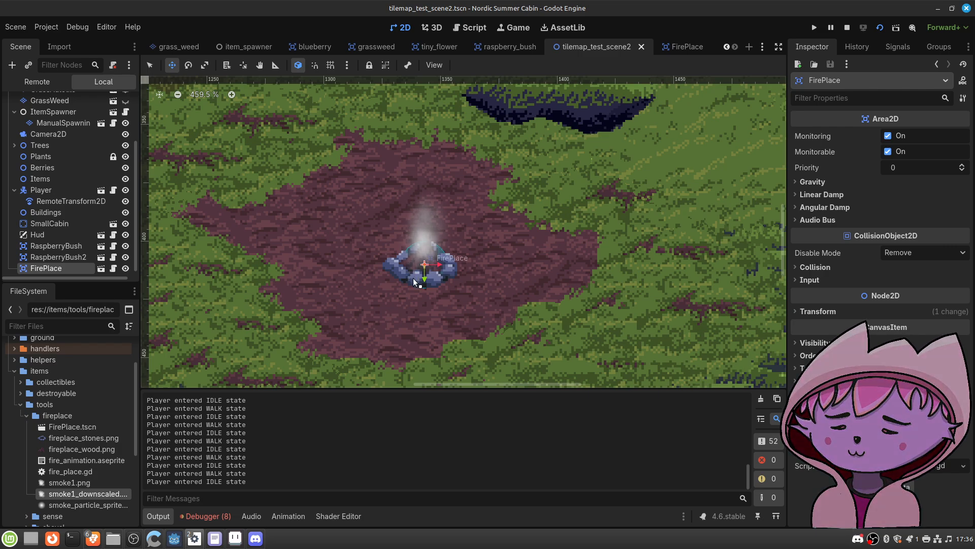
pyautogui.scroll(-8, 413, 277)
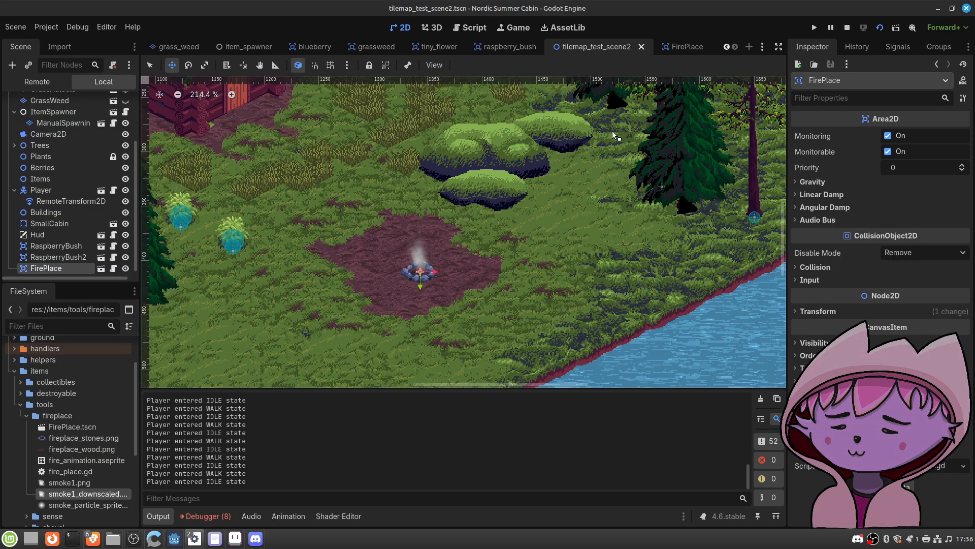
pyautogui.scroll(11, 413, 277)
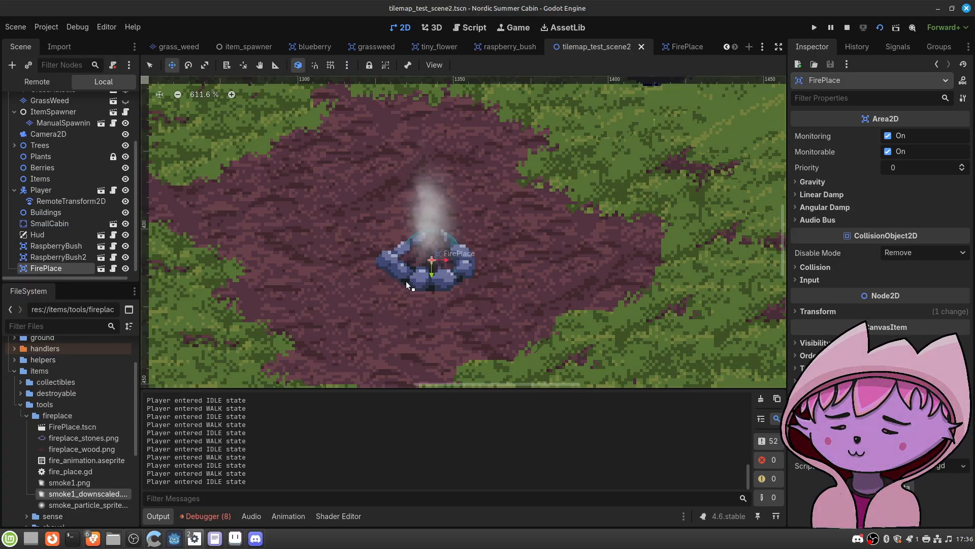
pyautogui.scroll(-4, 371, 224)
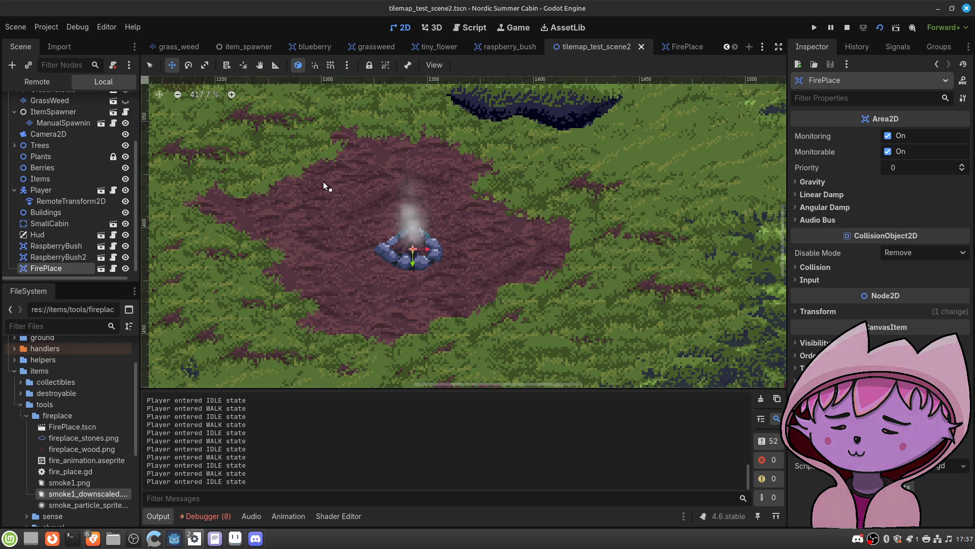
pyautogui.scroll(-5, 323, 181)
pyautogui.moveTo(290, 151); pyautogui.dragTo(339, 239, button='middle')
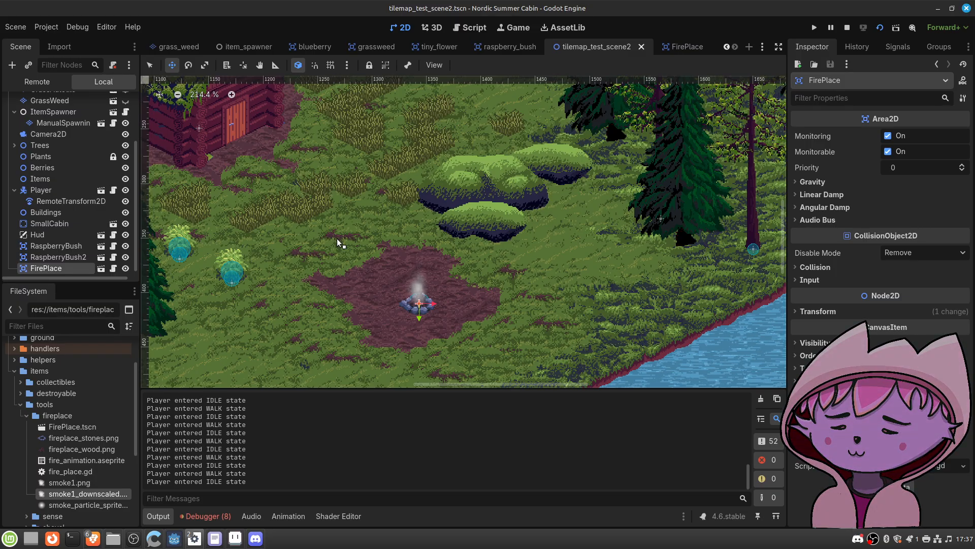
pyautogui.scroll(-2, 376, 274)
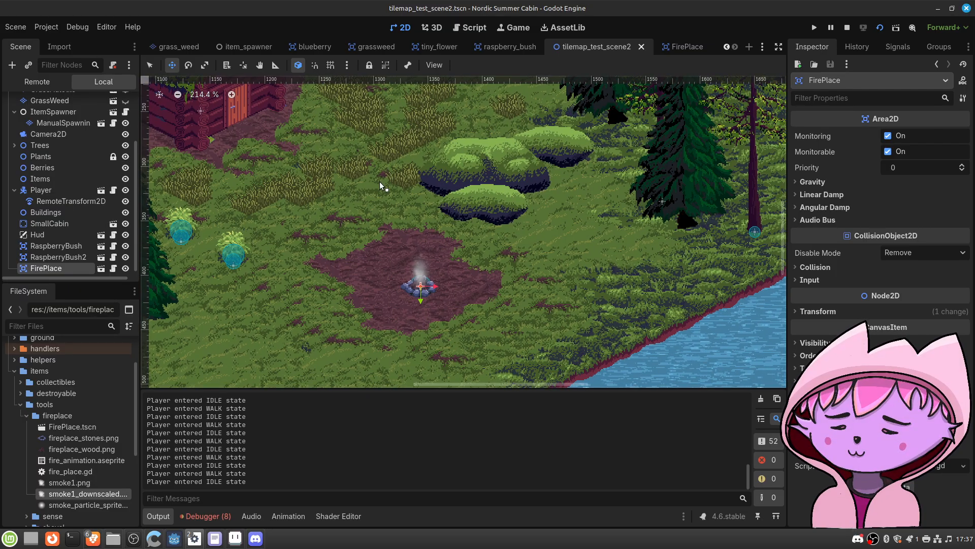
# Step: Add a StaticBody2D node under the FirePlace root node in the FirePlace scene
pyautogui.click(682, 45)
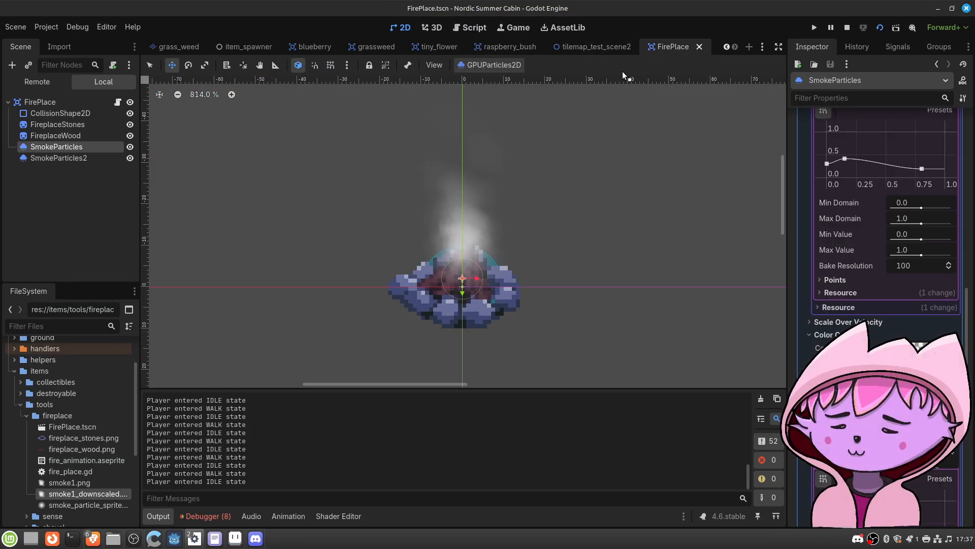
pyautogui.click(53, 102)
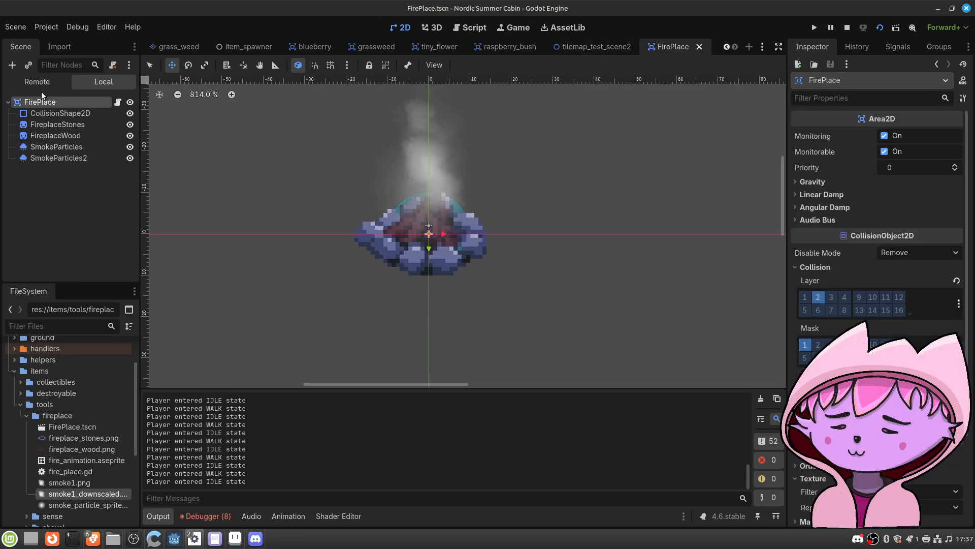
pyautogui.click(12, 66)
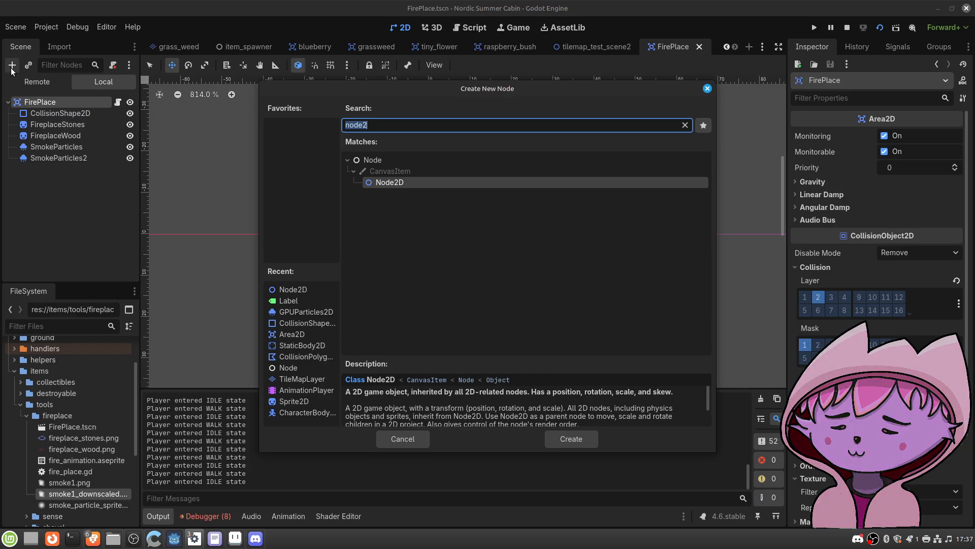
pyautogui.write('static')
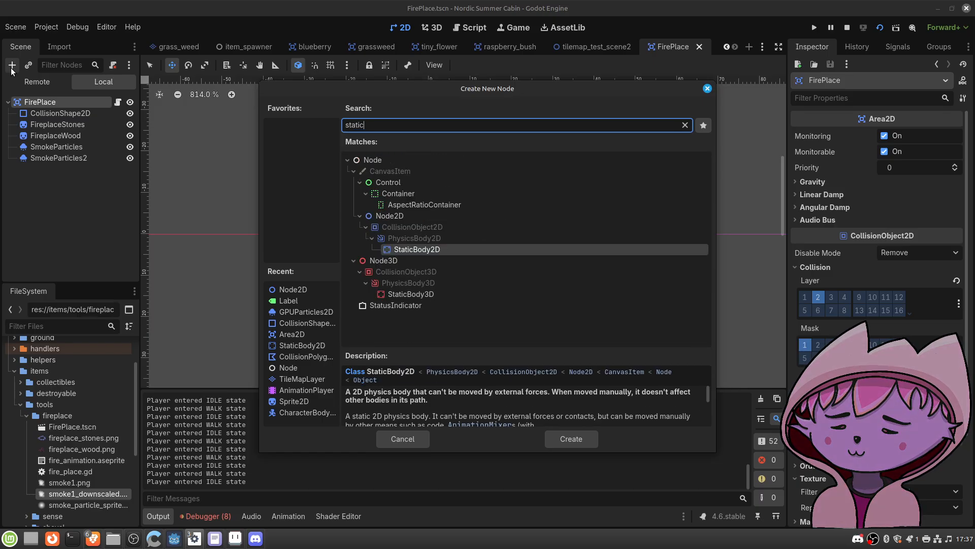
pyautogui.press('Return')
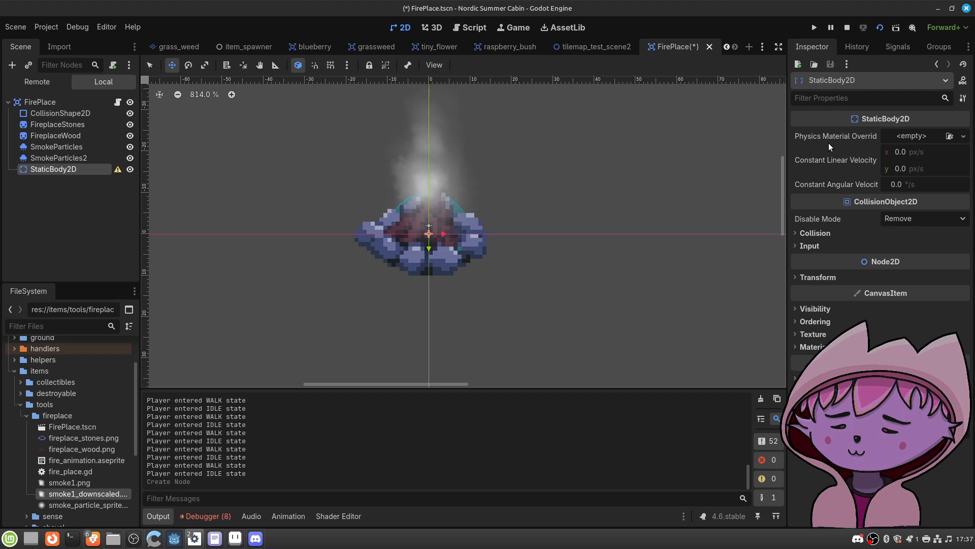
# Step: Turn off collision layer 1 on the fireplace's StaticBody2D
pyautogui.moveTo(830, 138)
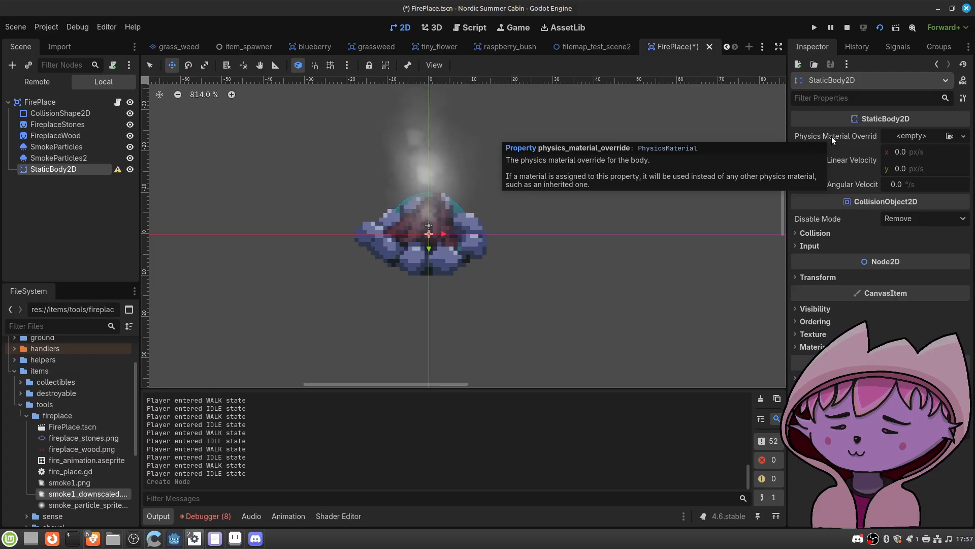
pyautogui.click(815, 234)
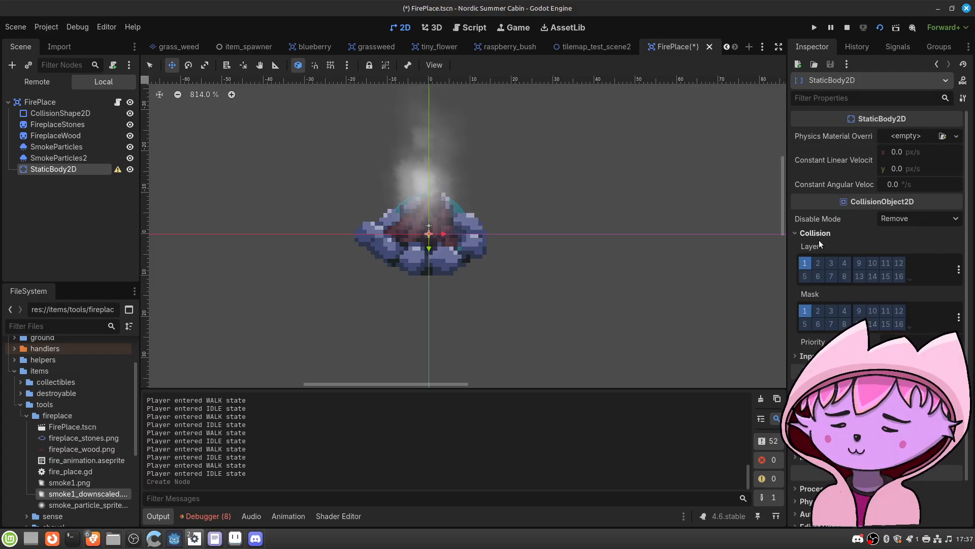
pyautogui.click(804, 265)
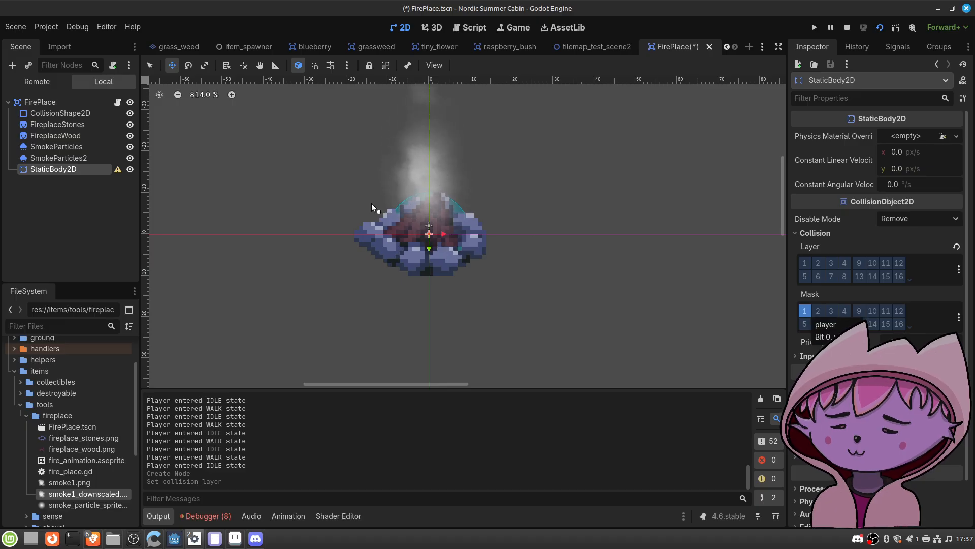
# Step: Add a CollisionShape2D child to the StaticBody2D and give it a new CircleShape2D shape
pyautogui.rightClick(81, 172)
pyautogui.click(89, 182)
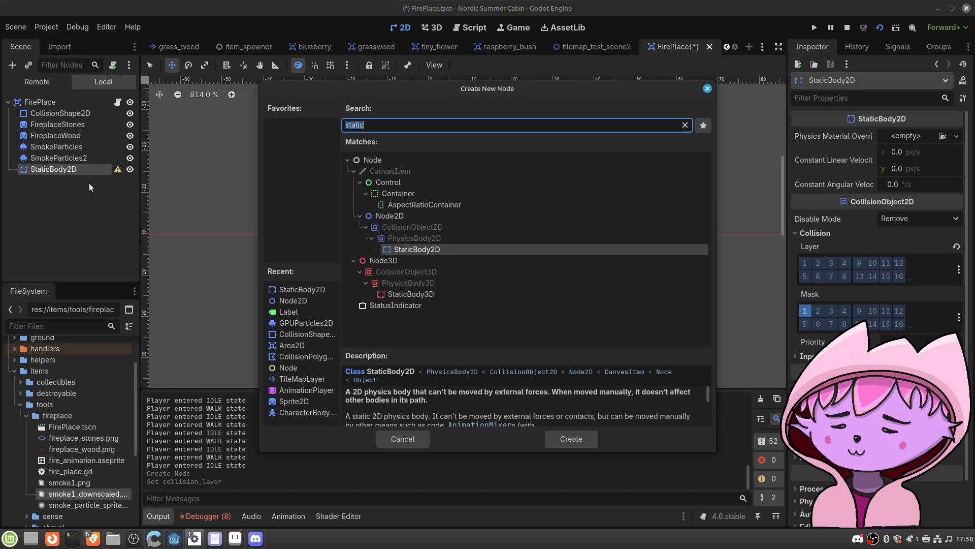
pyautogui.write('colli')
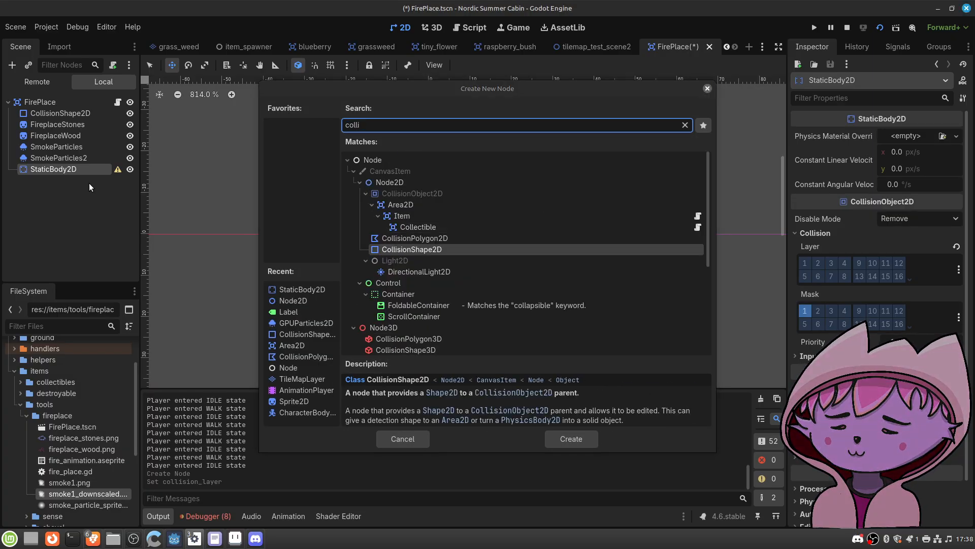
pyautogui.press('Return')
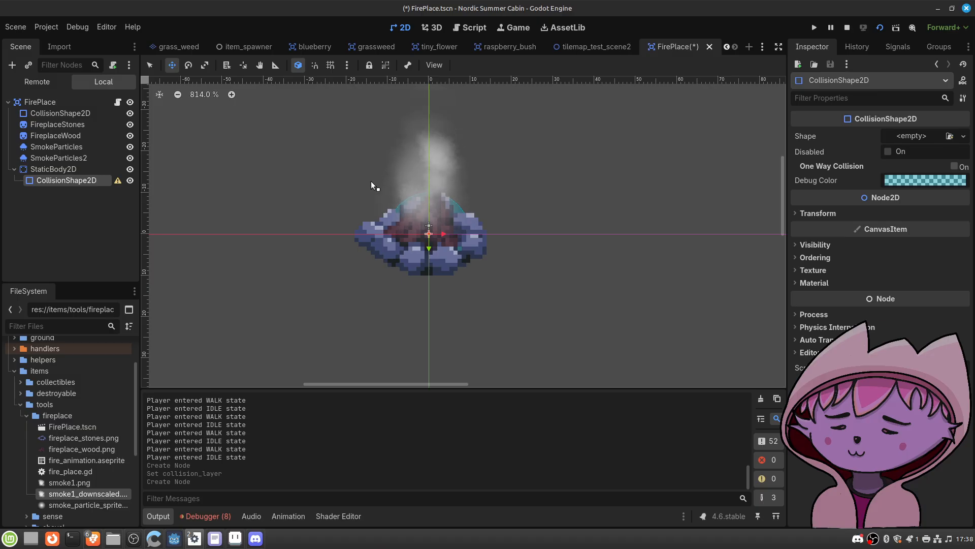
pyautogui.click(907, 136)
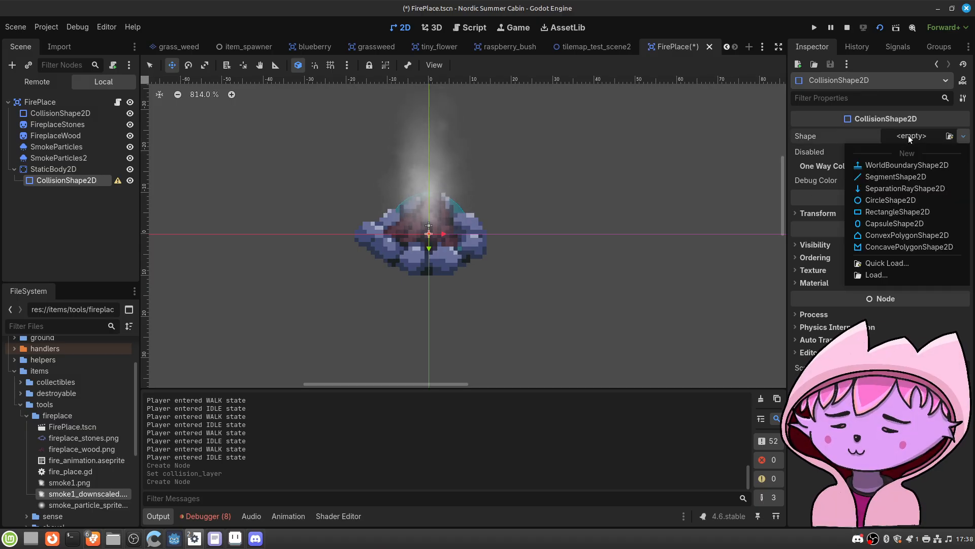
pyautogui.click(897, 201)
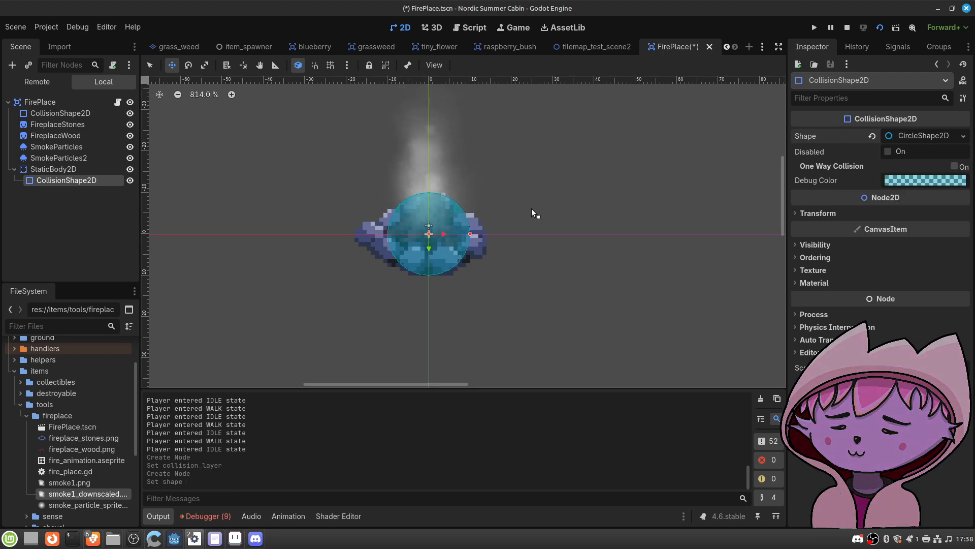
# Step: Enlarge the static body's collision circle to a radius of about 11 px over the stones, and save the FirePlace scene
pyautogui.scroll(3, 472, 236)
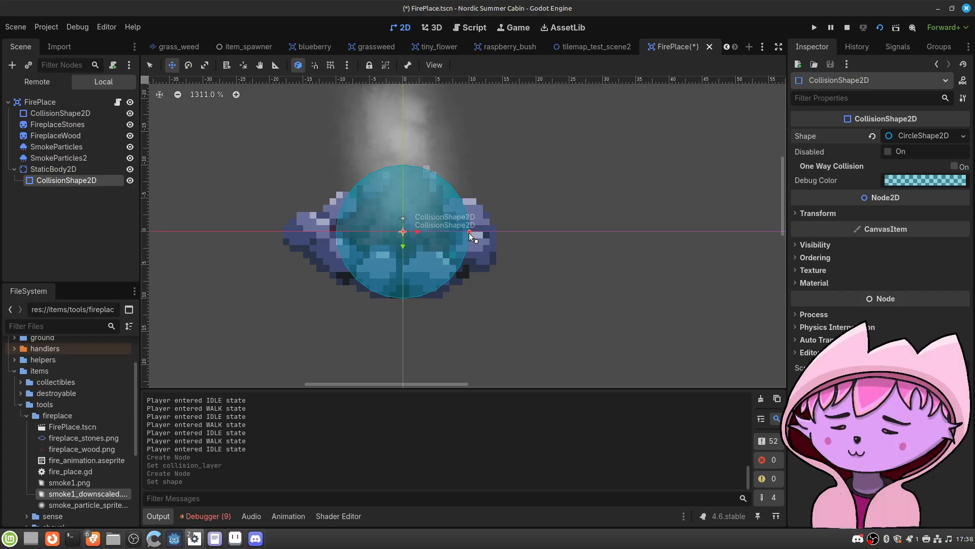
pyautogui.click(150, 64)
pyautogui.moveTo(469, 232); pyautogui.dragTo(467, 232)
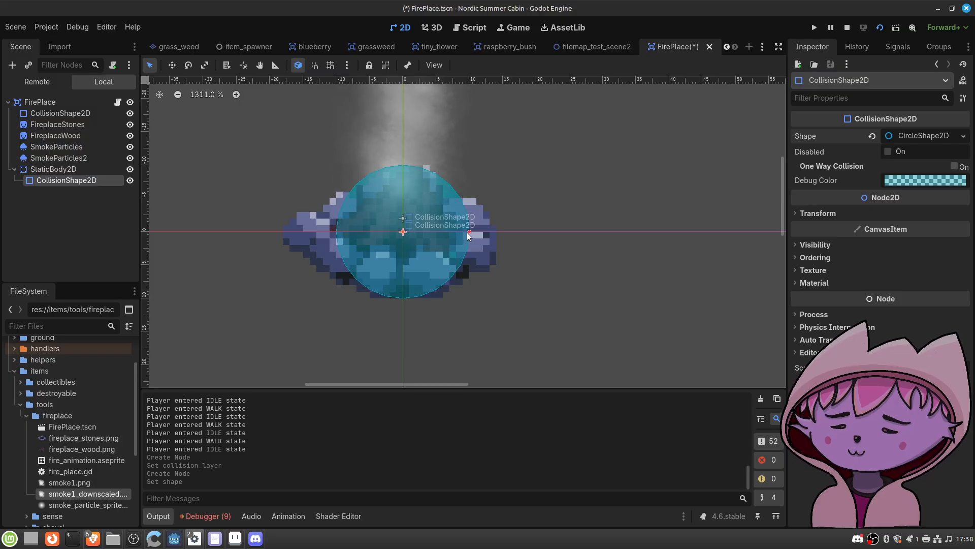
pyautogui.moveTo(468, 232); pyautogui.dragTo(474, 233)
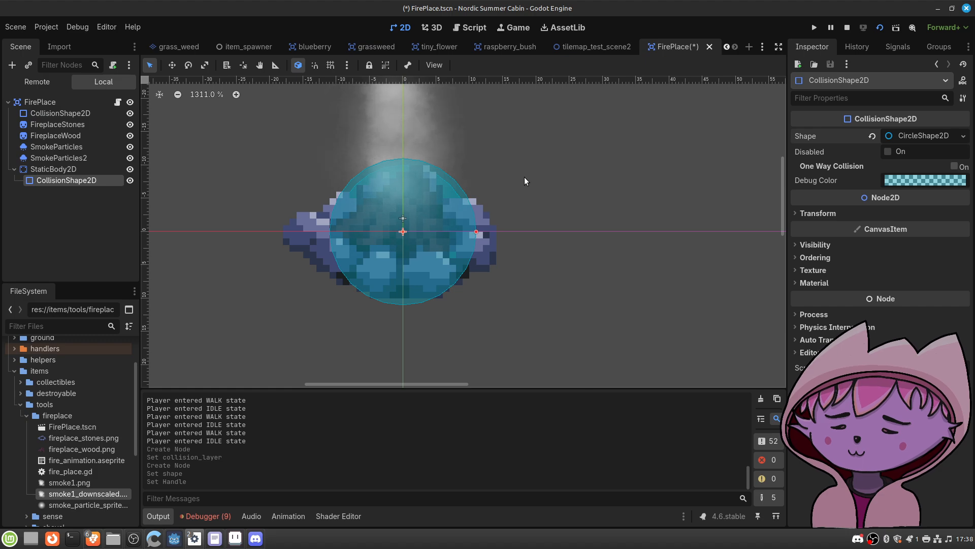
pyautogui.hotkey('ctrl', 's')
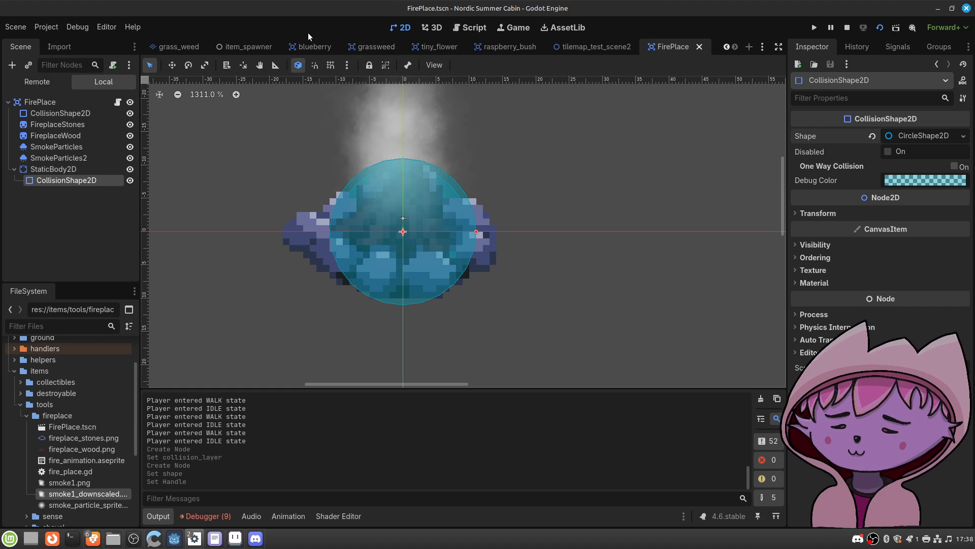
# Step: Run tilemap_test_scene2 and walk the player into the fireplace to test its collision, and close the game
pyautogui.click(575, 47)
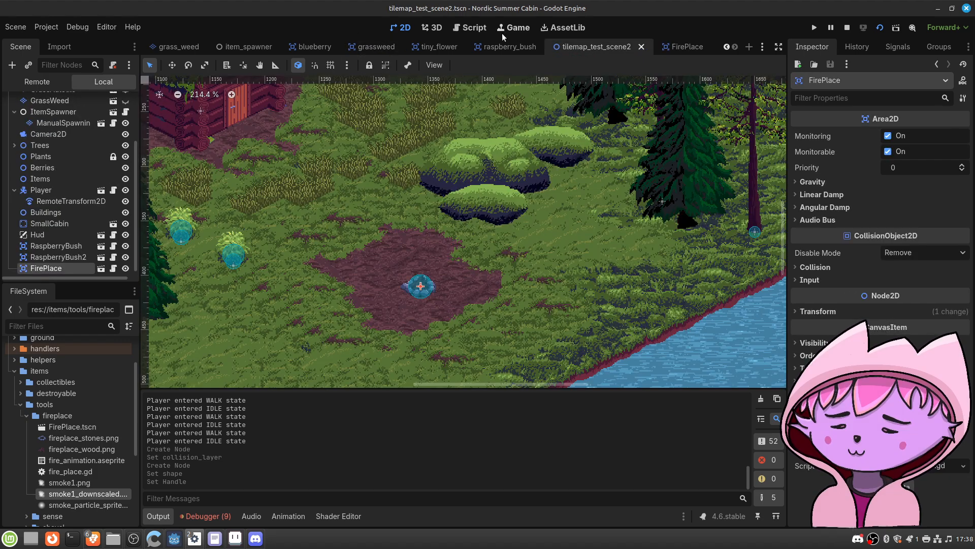
pyautogui.click(876, 26)
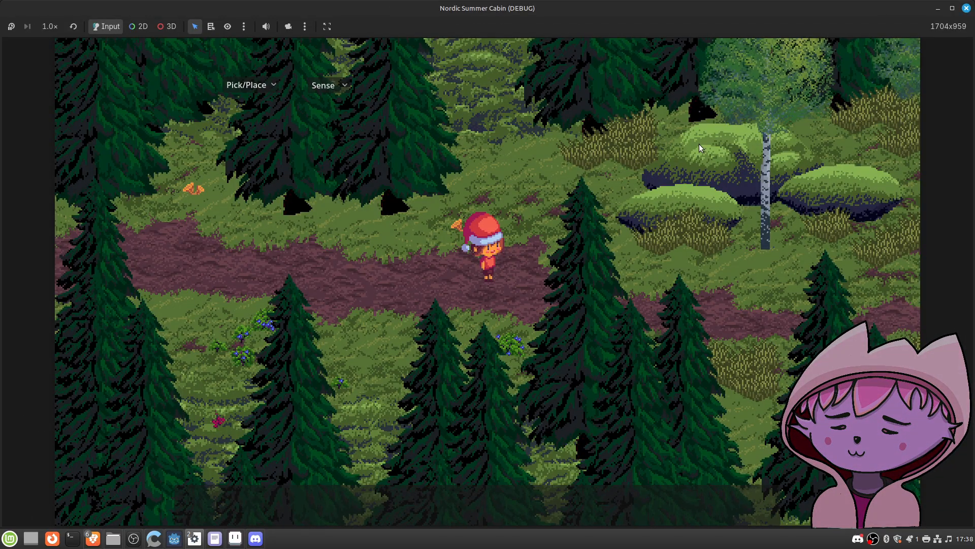
pyautogui.click(699, 144)
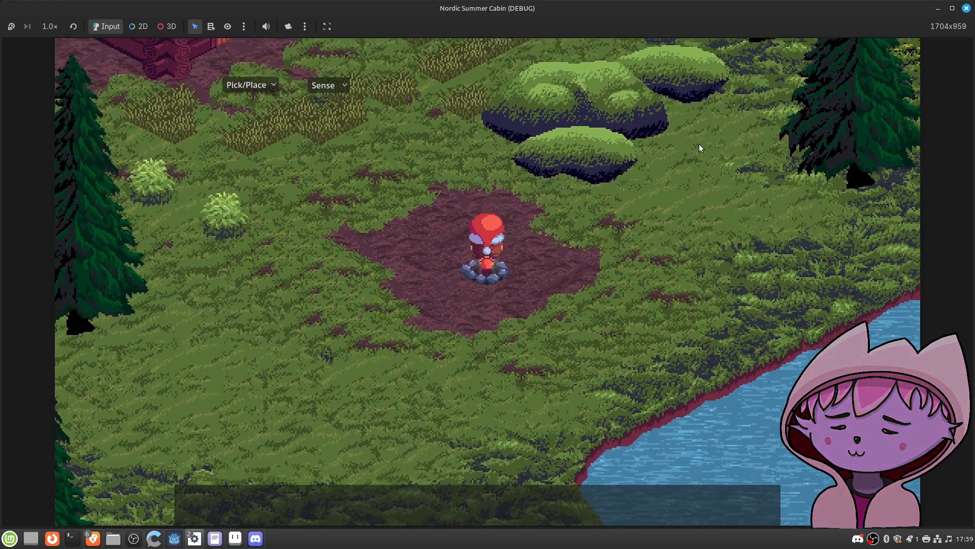
pyautogui.press('w')
pyautogui.press('a')
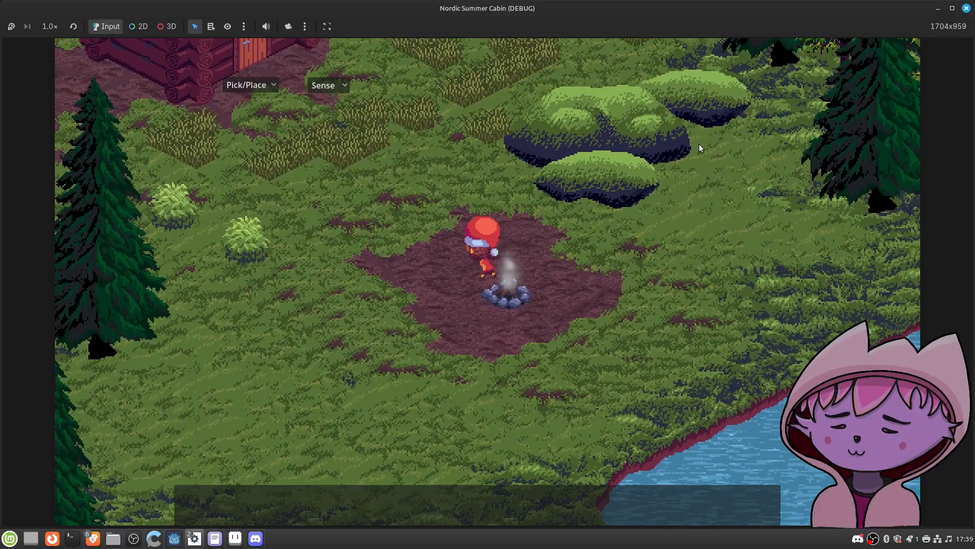
pyautogui.click(966, 8)
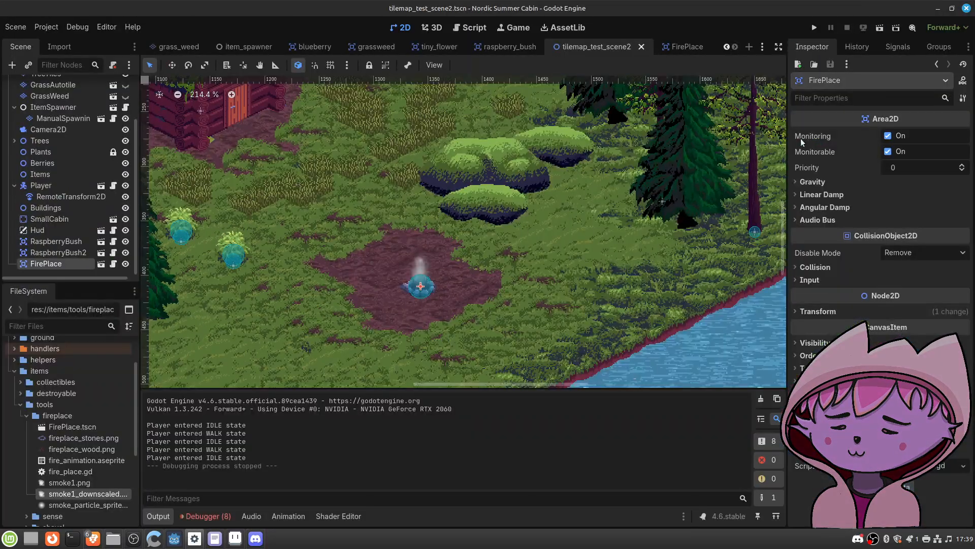
# Step: Turn on collision layer 1 for the StaticBody2D in the FirePlace scene, keeping mask 1 on, and save the scene
pyautogui.click(666, 45)
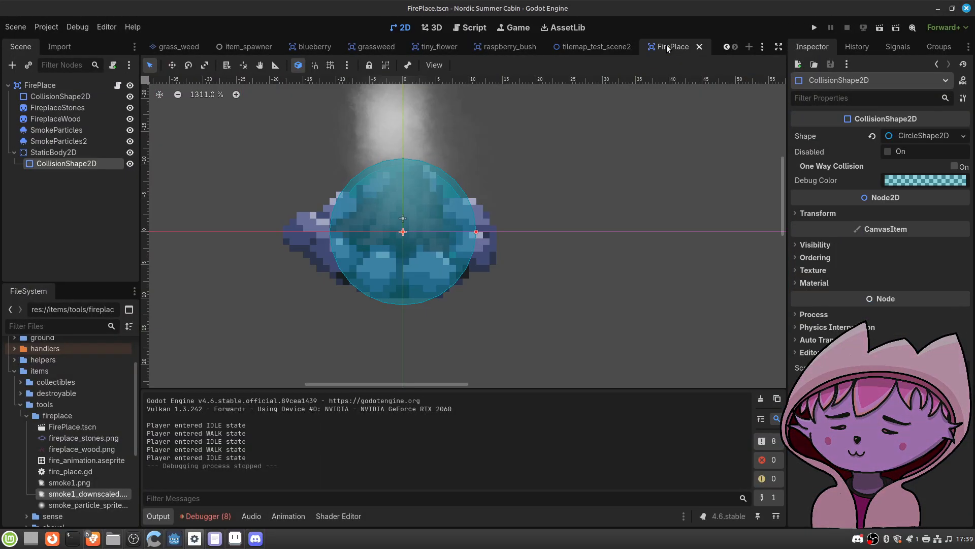
pyautogui.click(76, 153)
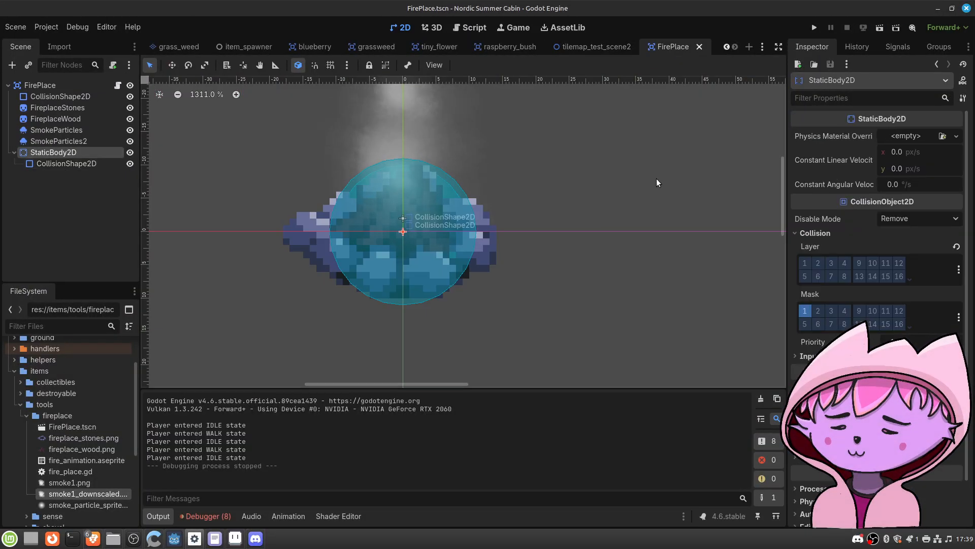
pyautogui.click(806, 263)
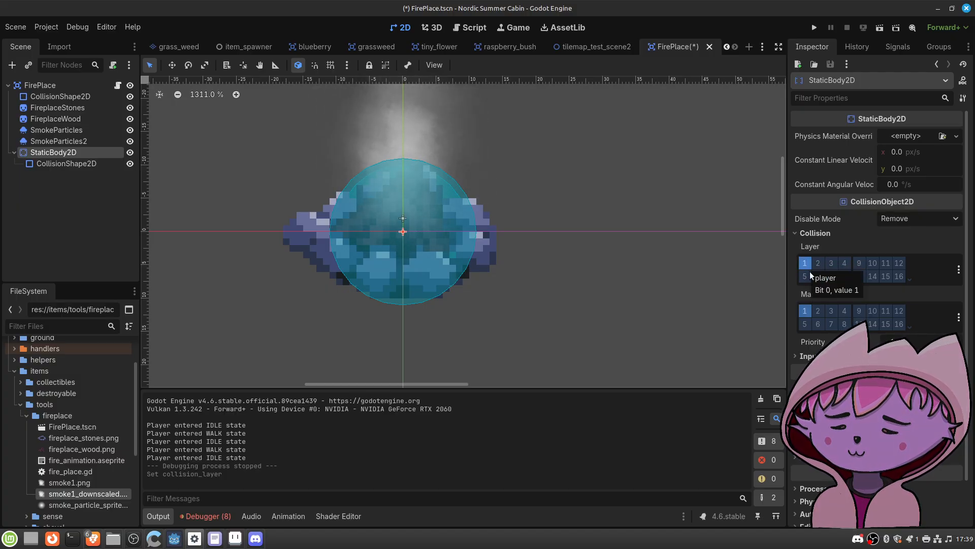
pyautogui.click(809, 311)
pyautogui.click(809, 311)
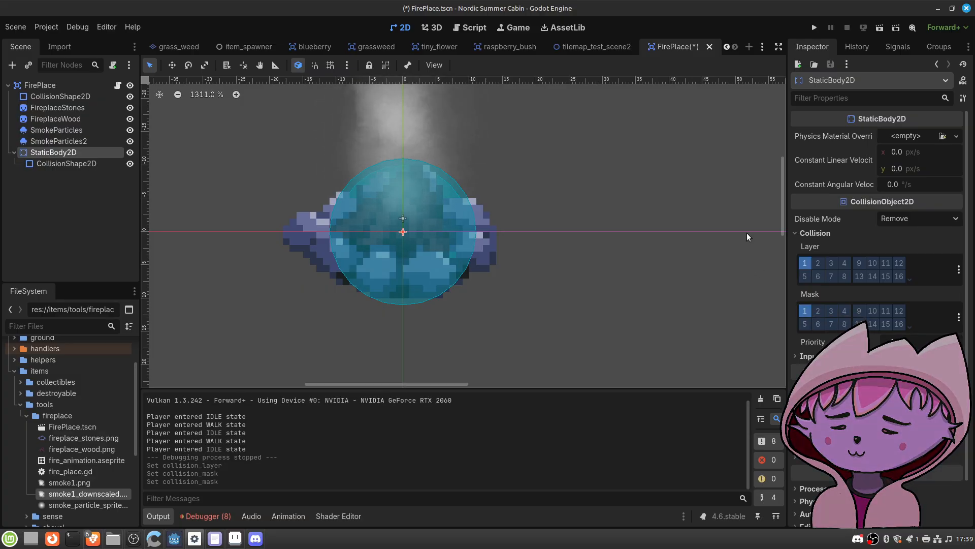
pyautogui.hotkey('ctrl', 's')
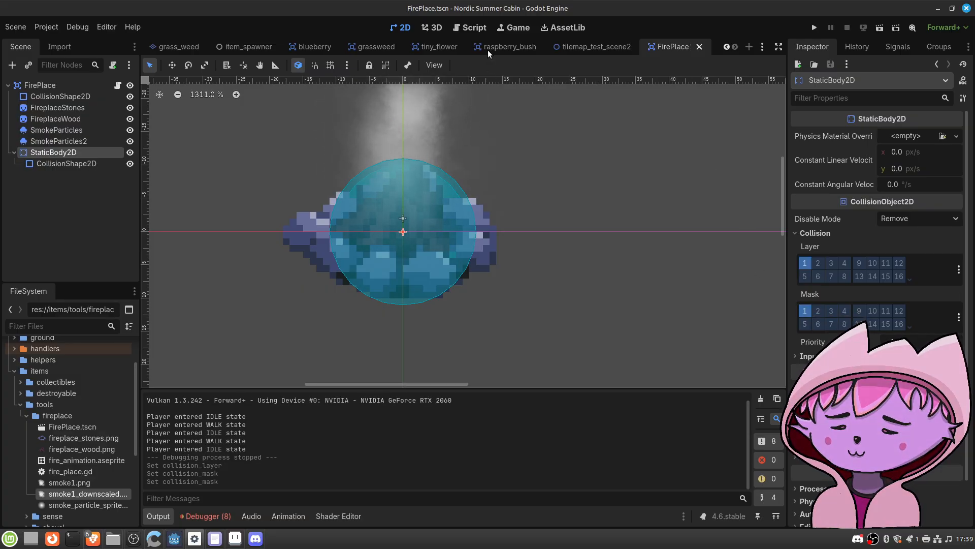
# Step: Move the Player in tilemap_test_scene2 next to the fireplace, to position (1301, 428)
pyautogui.click(581, 46)
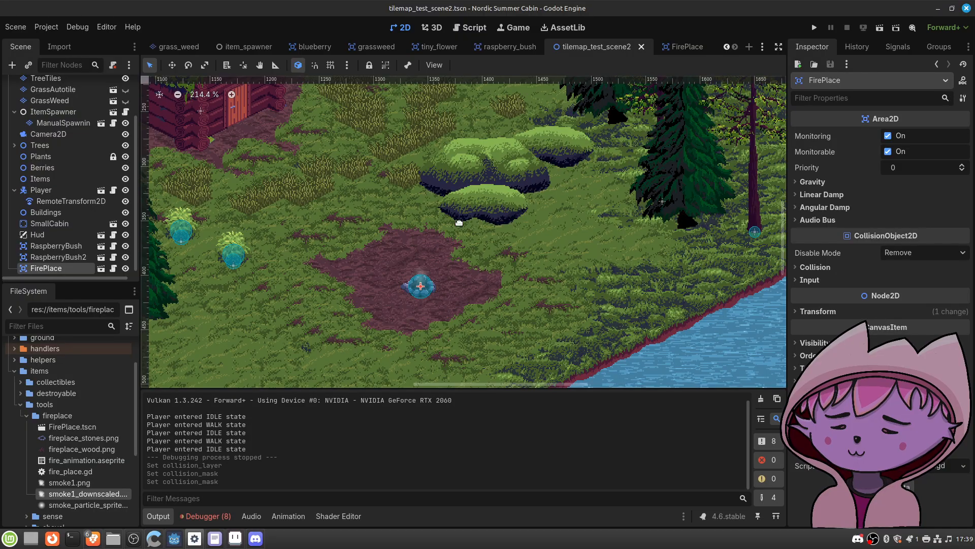
pyautogui.scroll(-10, 410, 232)
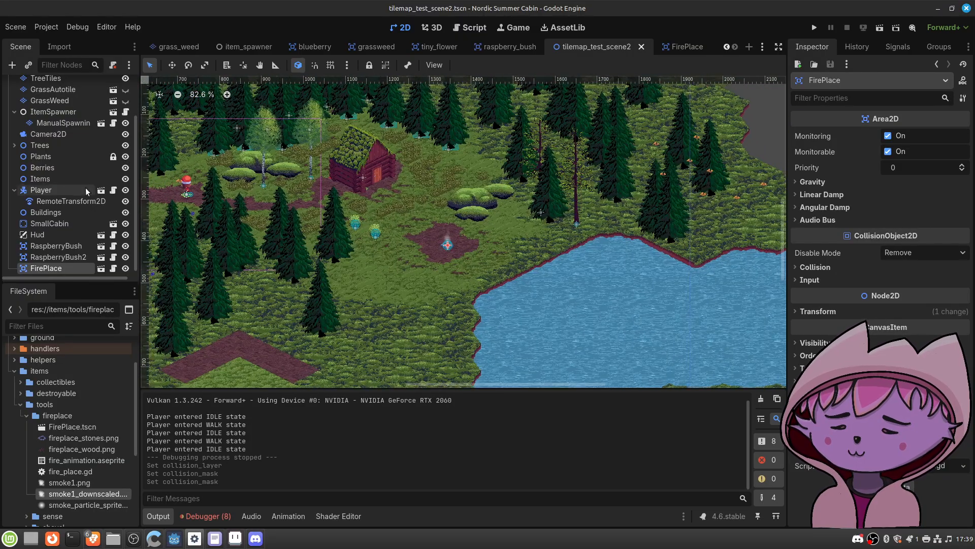
pyautogui.click(66, 191)
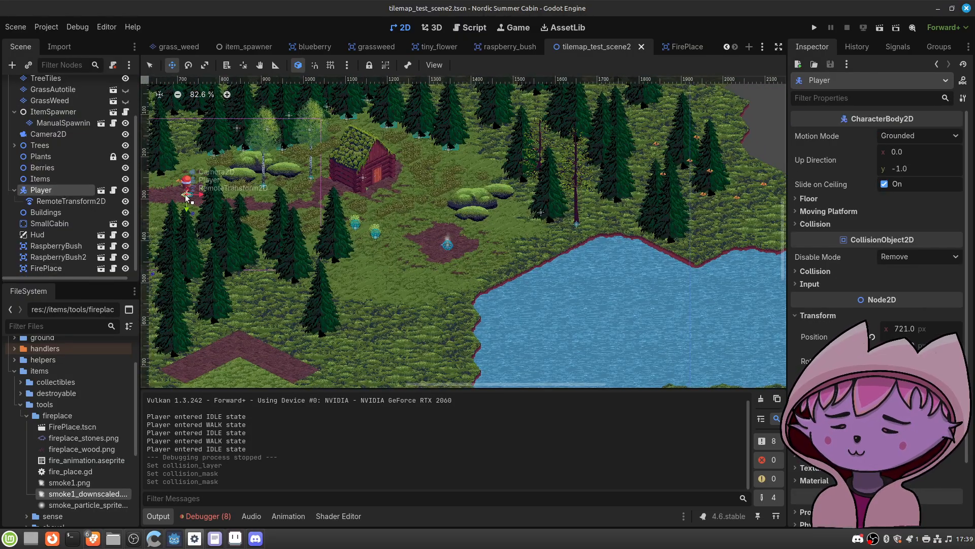
pyautogui.moveTo(221, 198); pyautogui.dragTo(459, 257)
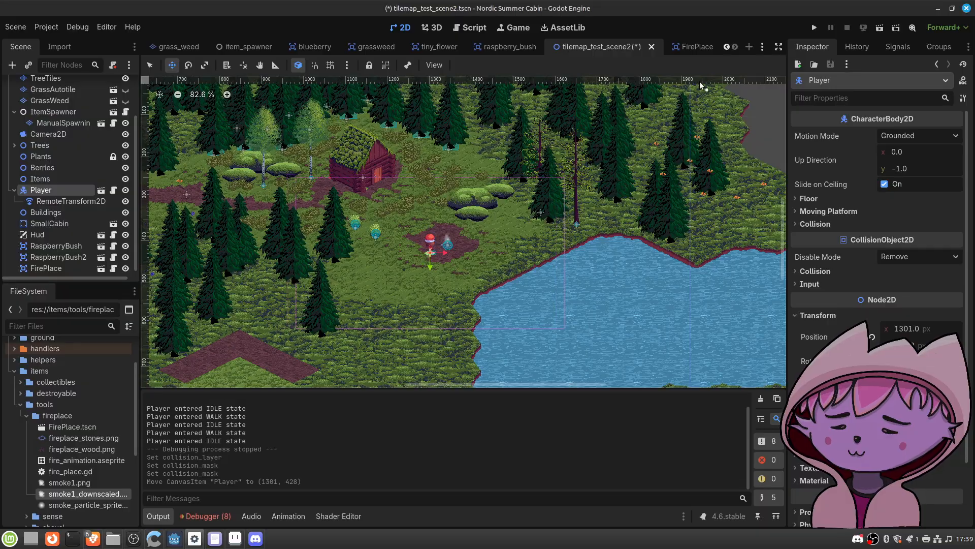
# Step: Run tilemap_test_scene2 from the new start position, walk the player around and against the fireplace to check blocking, and stop the game
pyautogui.click(879, 27)
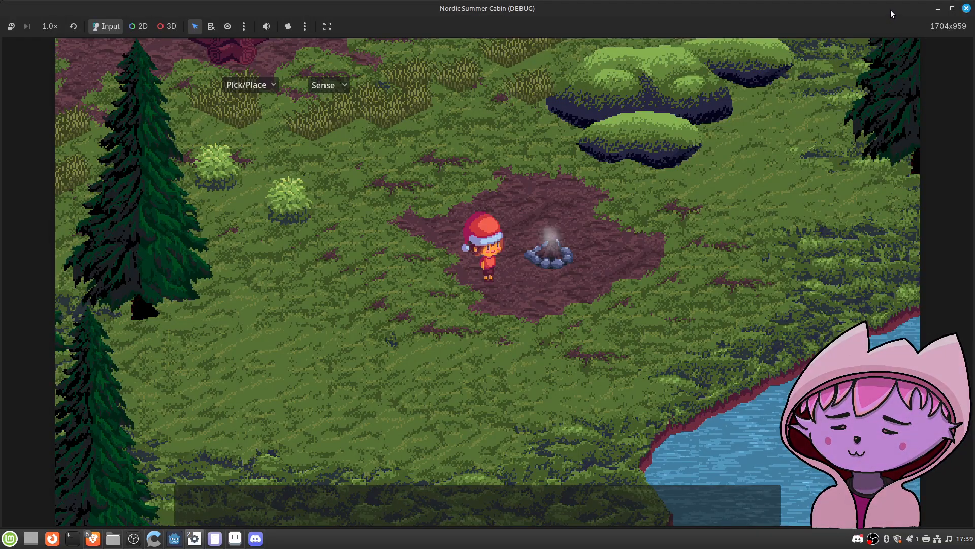
pyautogui.press('d')
pyautogui.press('w')
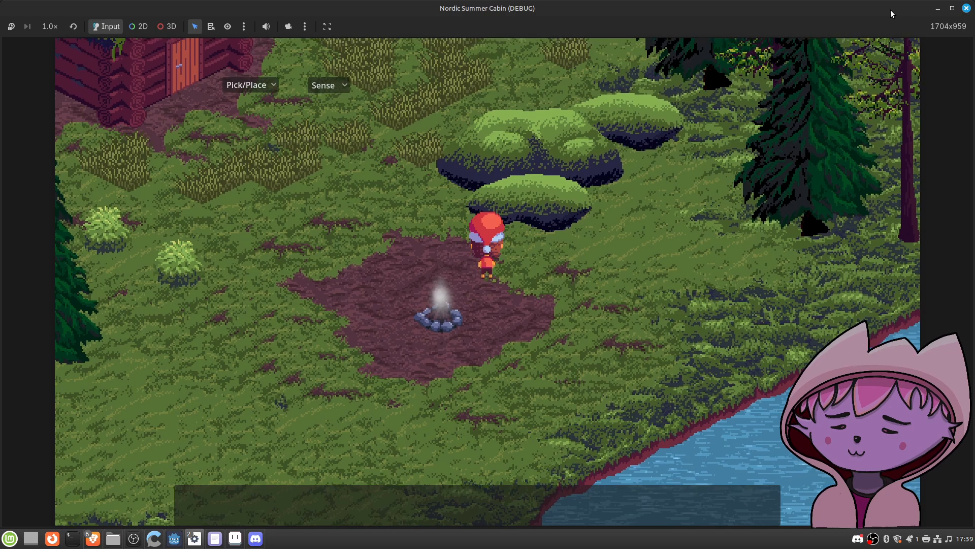
pyautogui.press('s')
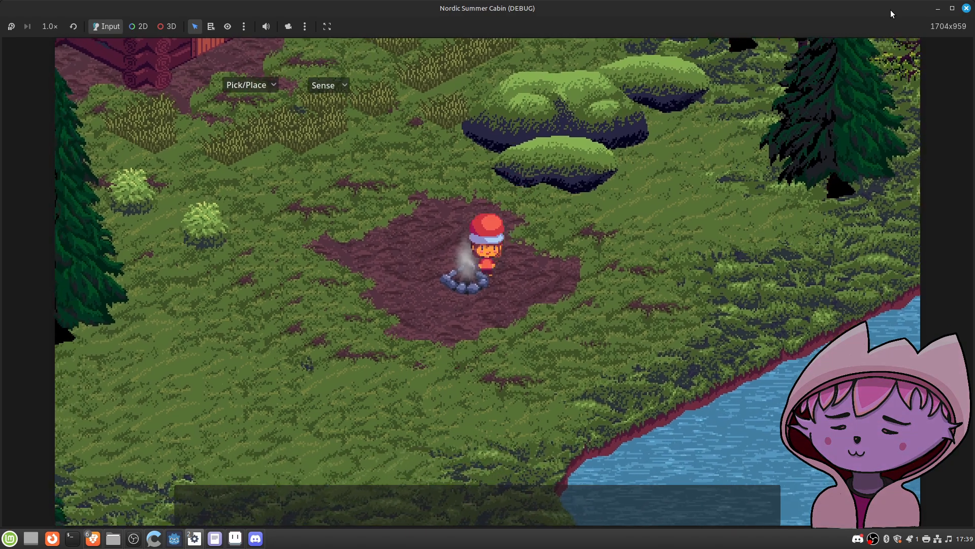
pyautogui.press('d')
pyautogui.press('s')
pyautogui.press('a')
pyautogui.press('w')
pyautogui.press('a')
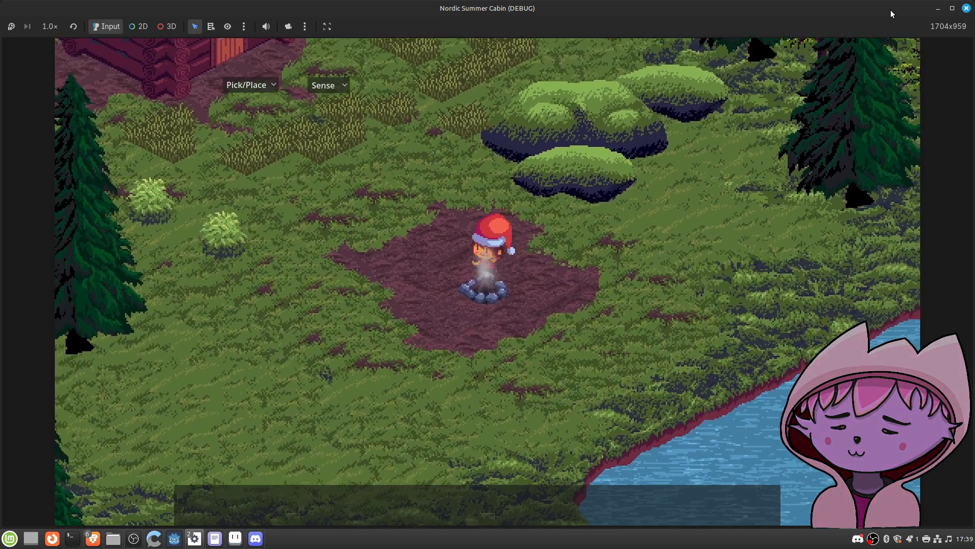
pyautogui.press('s')
pyautogui.press('a')
pyautogui.press('d')
pyautogui.press('a')
pyautogui.press('a')
pyautogui.press('w')
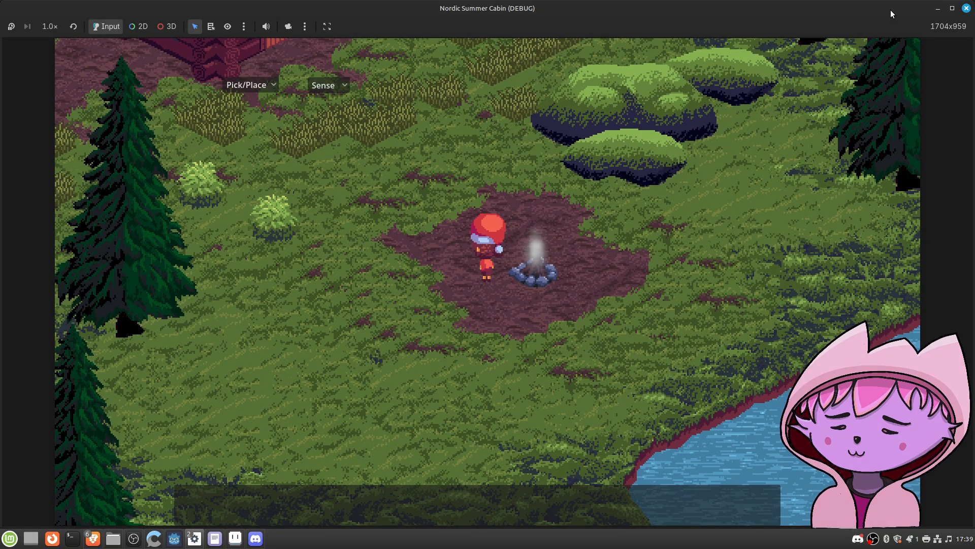
pyautogui.press('F8')
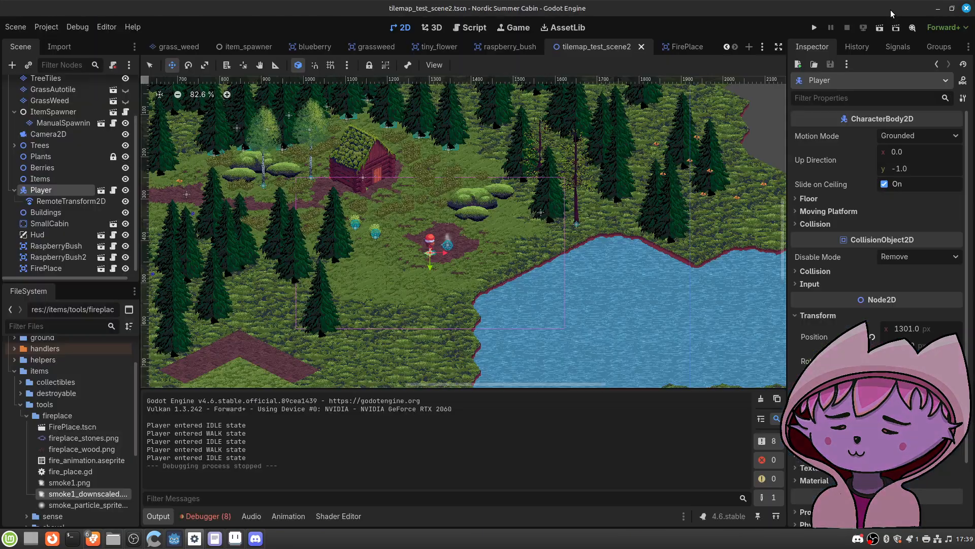
# Step: Put the fireplace's StaticBody2D on collision layer 2 instead of layer 1, and save the FirePlace scene
pyautogui.click(679, 47)
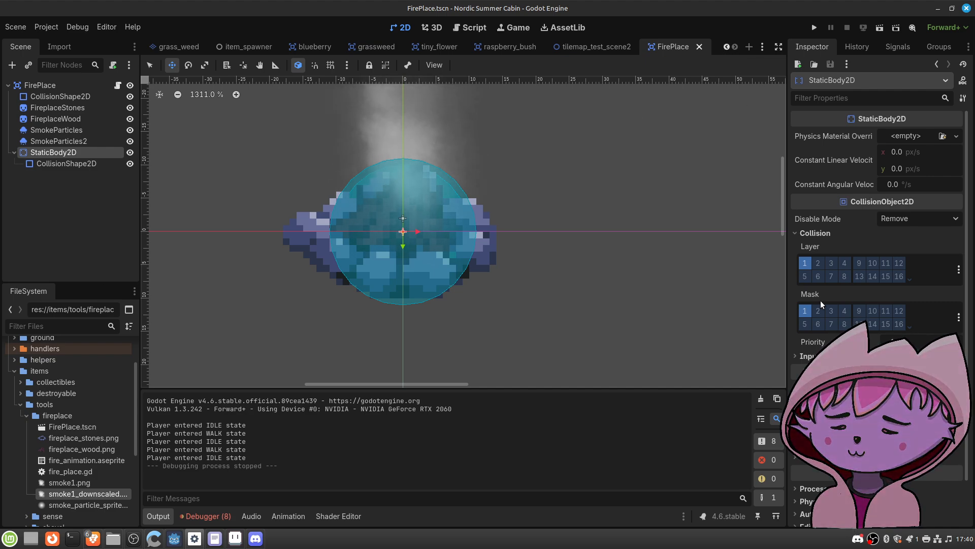
pyautogui.click(818, 264)
pyautogui.click(804, 263)
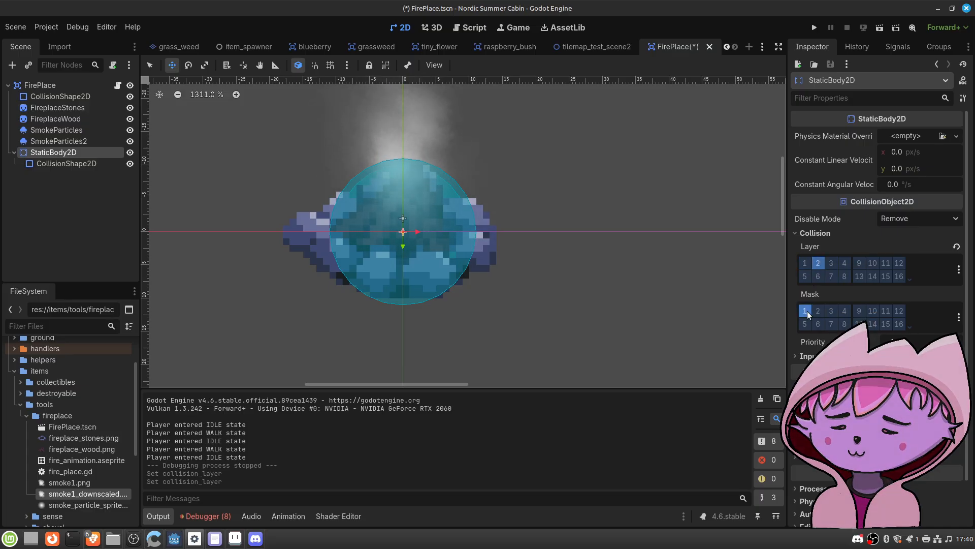
pyautogui.hotkey('ctrl', 's')
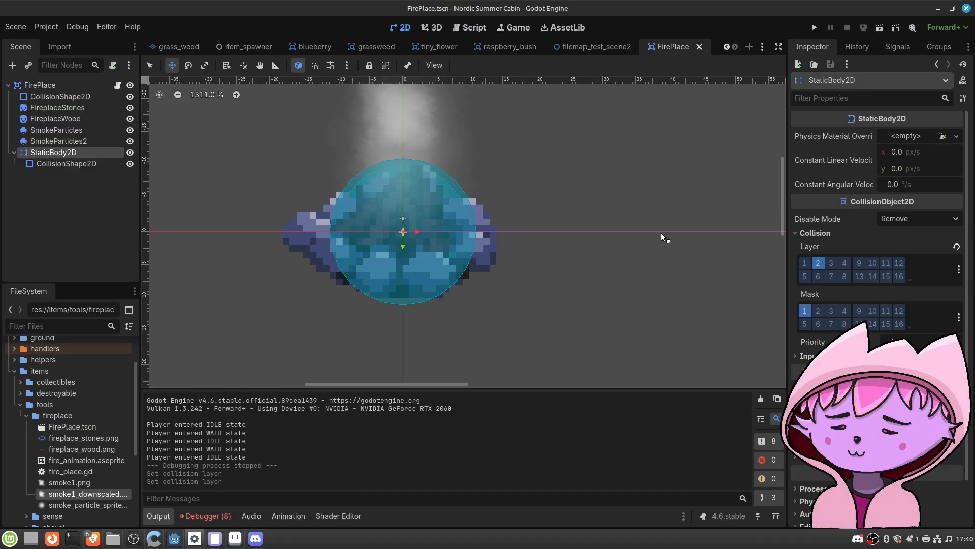
# Step: Rerun tilemap_test_scene2 and walk the player against the fireplace from all sides to test the layer 2 collision, and stop the game
pyautogui.click(598, 45)
pyautogui.click(880, 28)
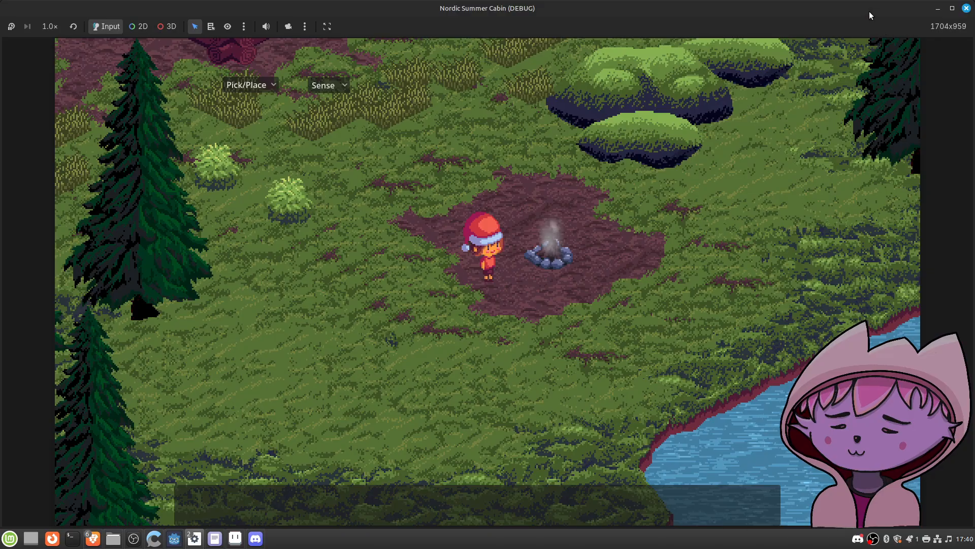
pyautogui.press('Up')
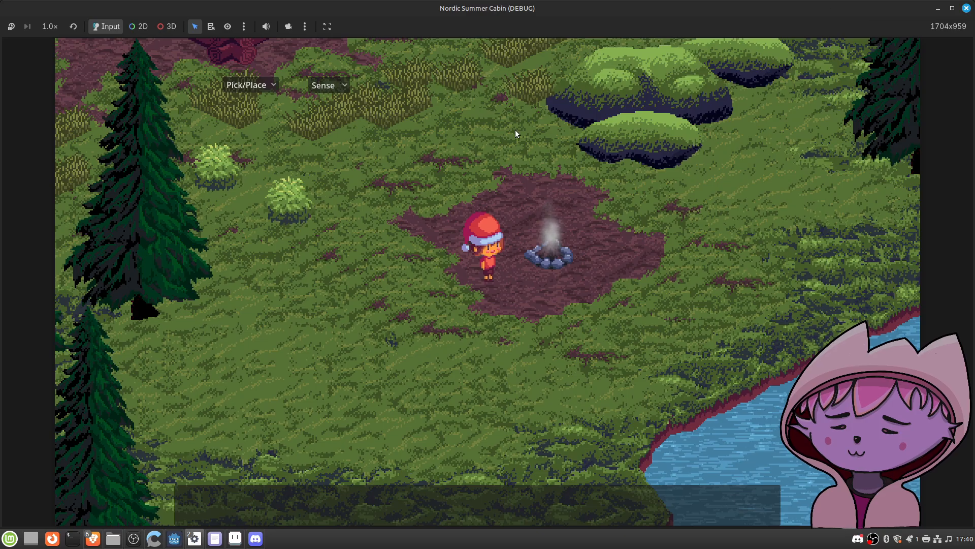
pyautogui.click(515, 149)
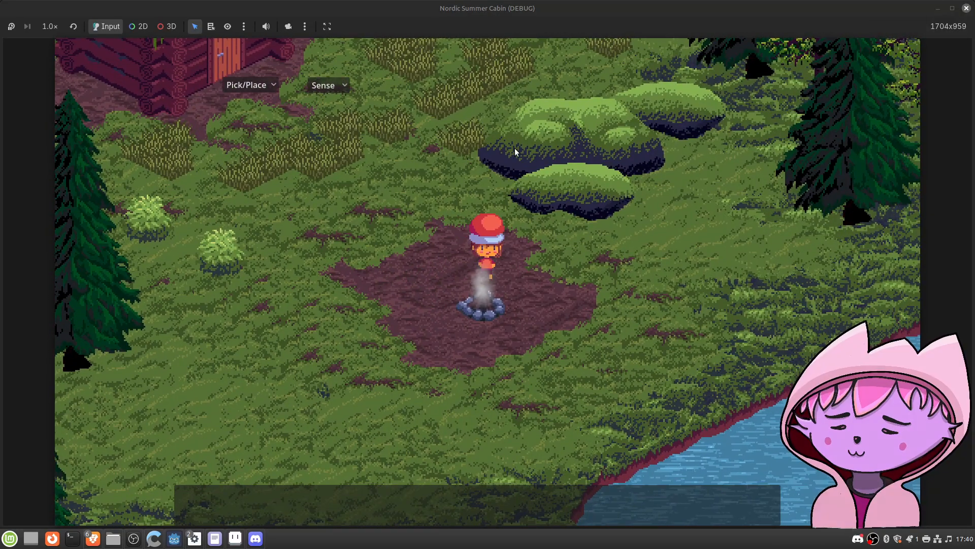
pyautogui.press('a')
pyautogui.press('s')
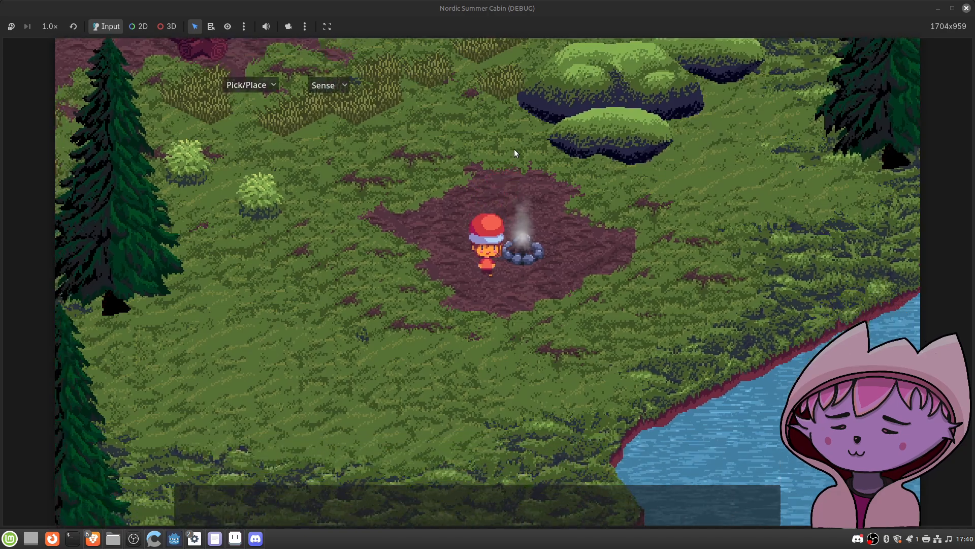
pyautogui.press('d')
pyautogui.press('w')
pyautogui.press('s')
pyautogui.press('w')
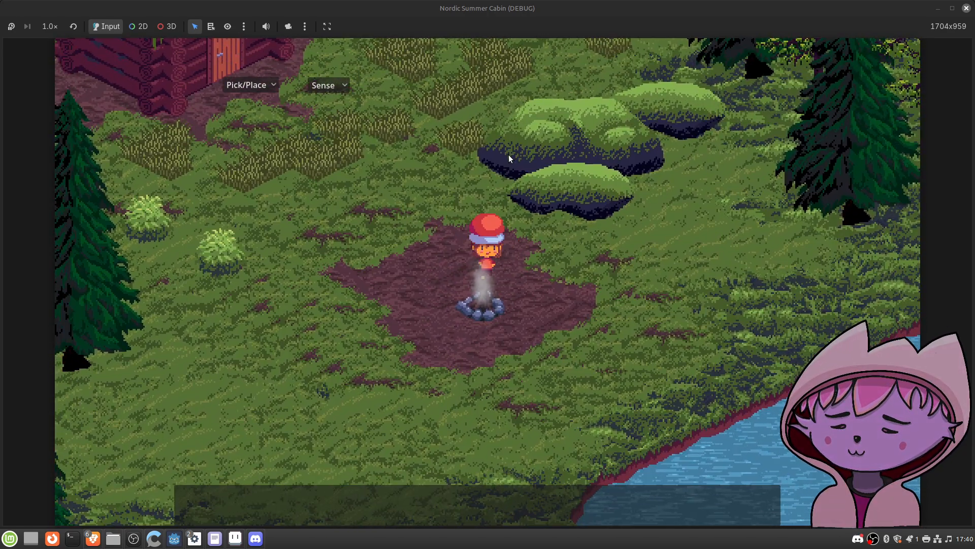
pyautogui.press('s')
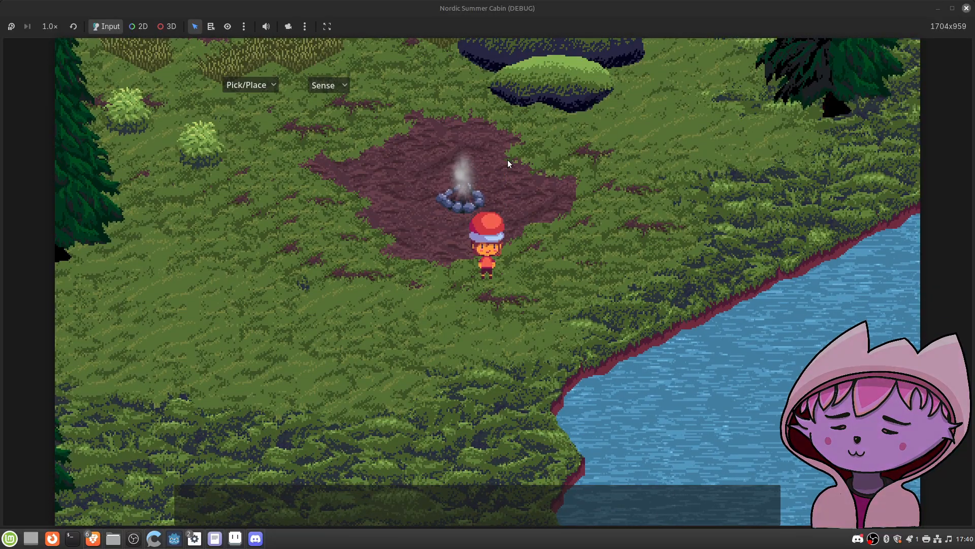
pyautogui.press('w')
pyautogui.press('a')
pyautogui.press('w')
pyautogui.press('d')
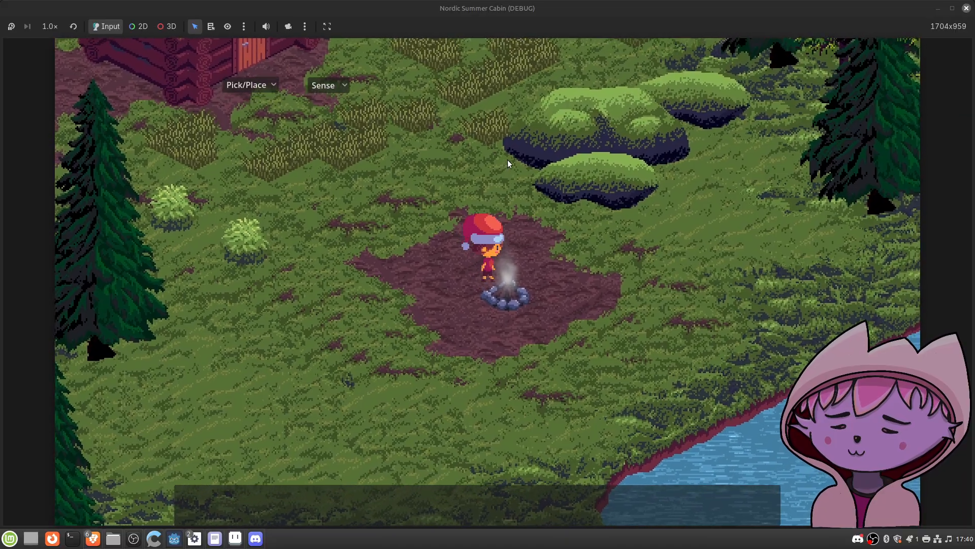
pyautogui.press('s')
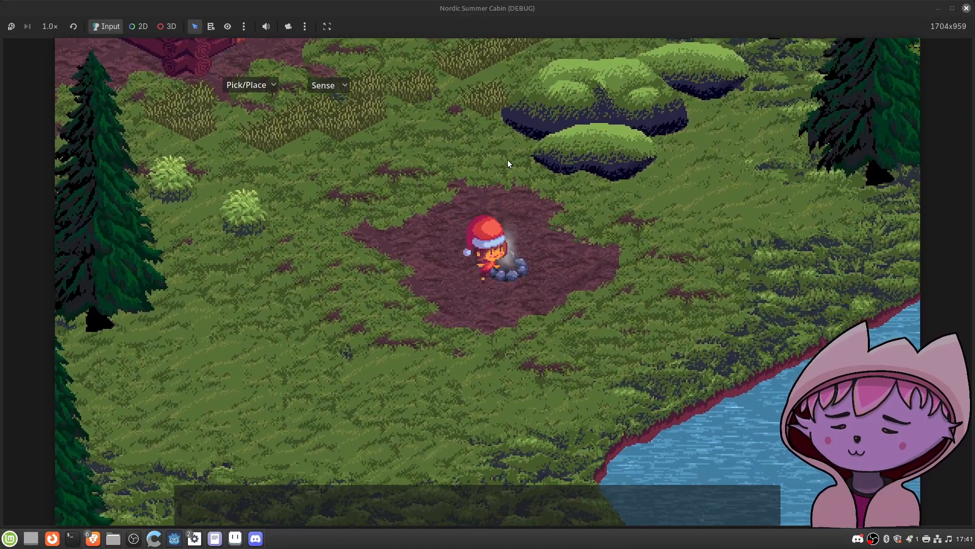
pyautogui.press('d')
pyautogui.press('w')
pyautogui.press('s')
pyautogui.press('a')
pyautogui.press('w')
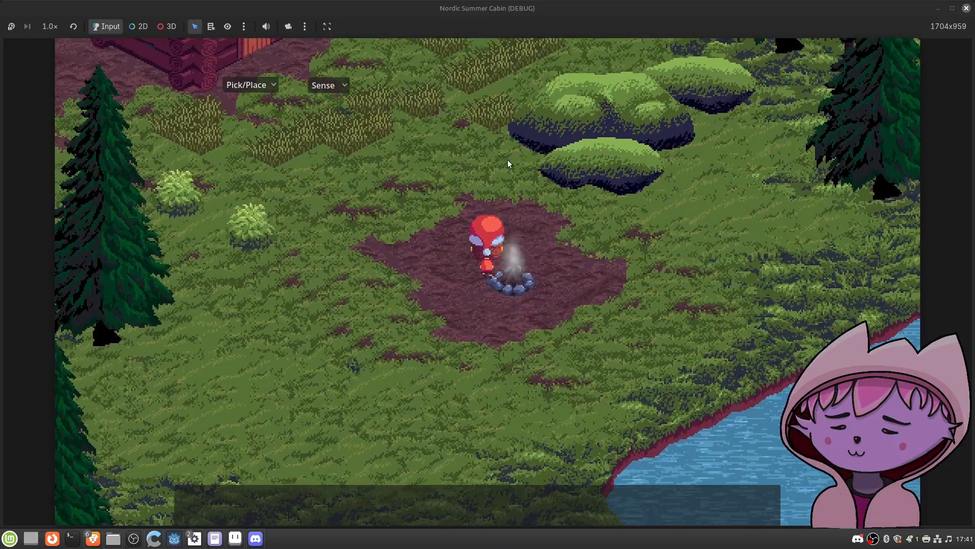
pyautogui.press('d')
pyautogui.press('s')
pyautogui.press('a')
pyautogui.press('w')
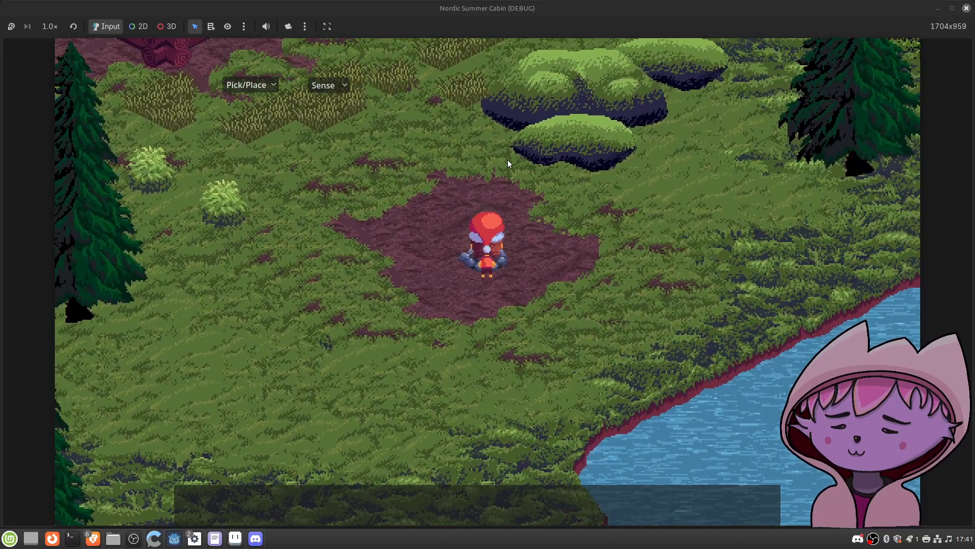
pyautogui.press('d')
pyautogui.press('w')
pyautogui.press('a')
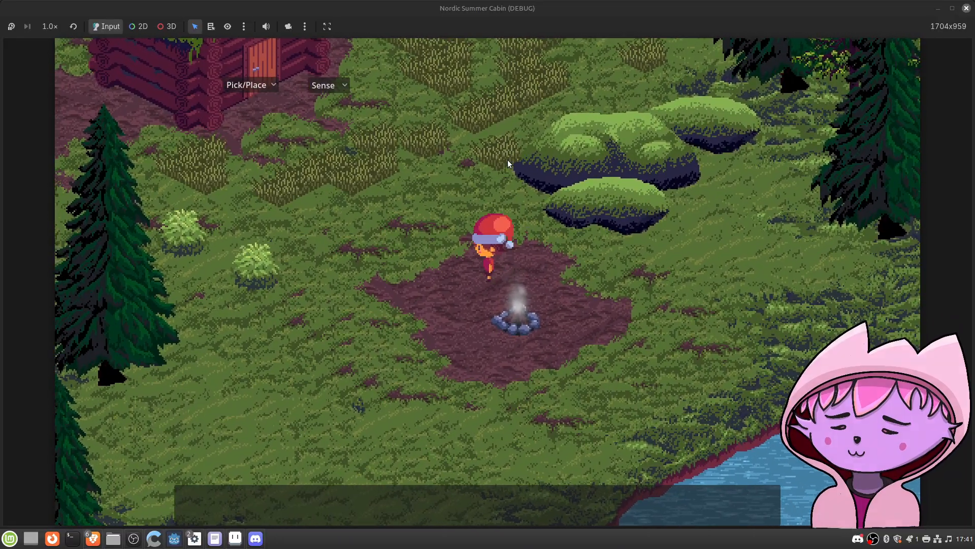
pyautogui.press('F8')
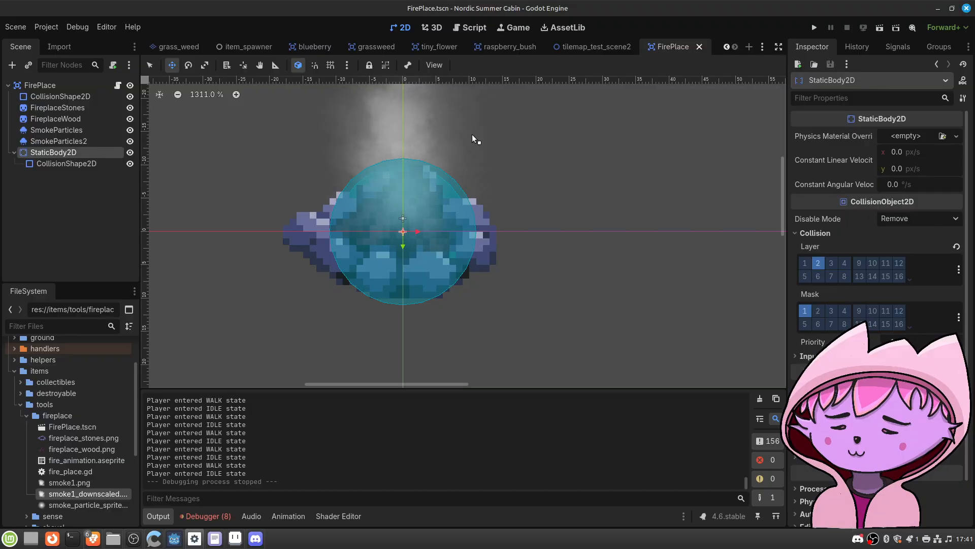
# Step: Add a Sprite2D node as a child of the FirePlace root
pyautogui.click(72, 84)
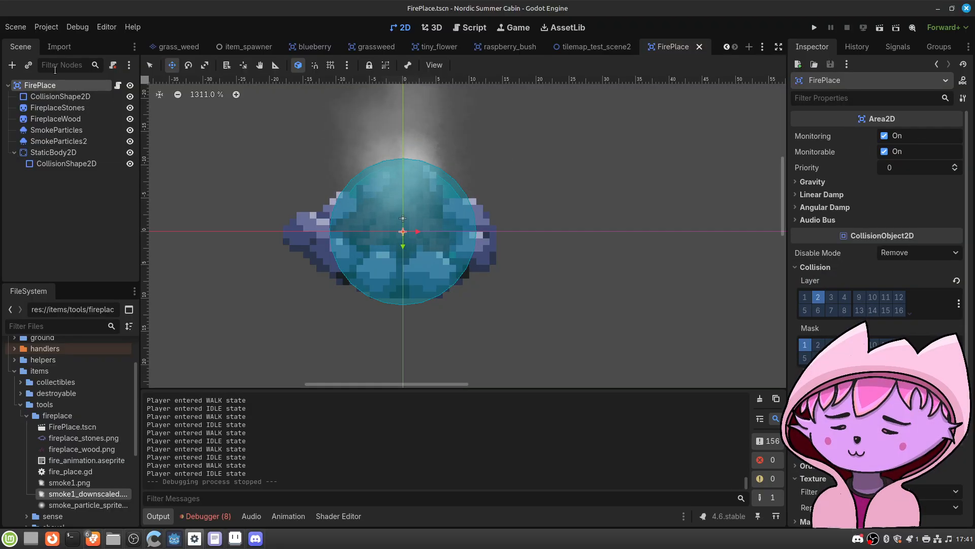
pyautogui.click(12, 65)
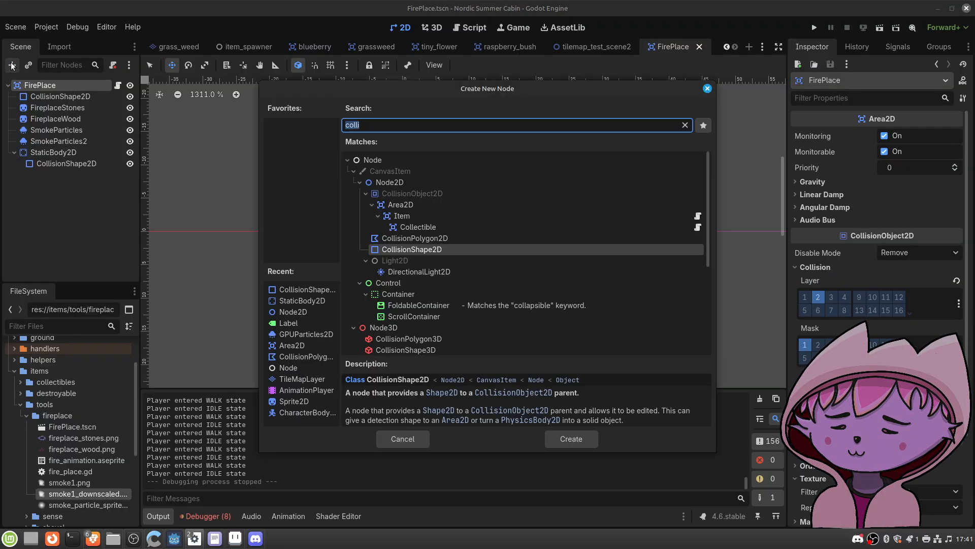
pyautogui.write('sprit')
pyautogui.press('Return')
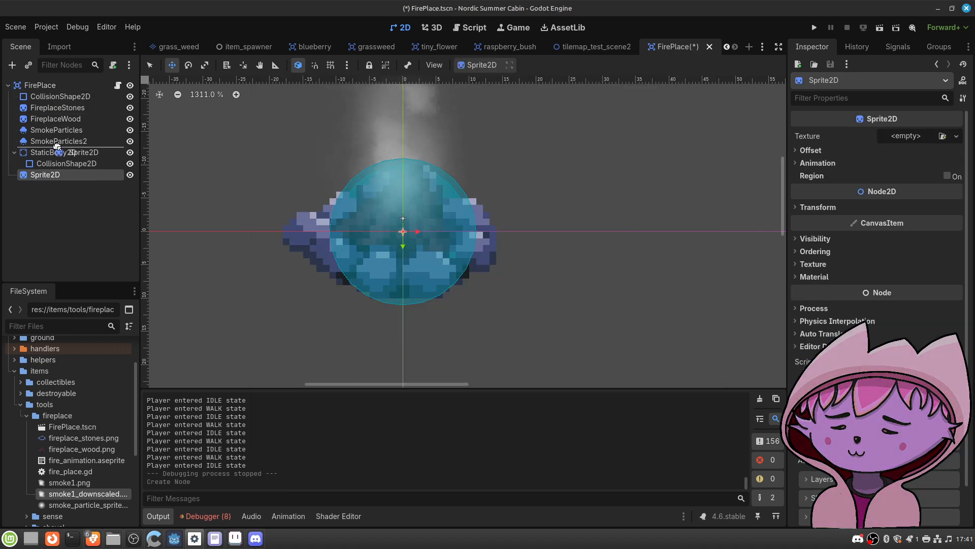
# Step: Place the new Sprite2D between FireplaceWood and SmokeParticles in the scene tree and rename it FireAnimation
pyautogui.moveTo(58, 147); pyautogui.dragTo(54, 147)
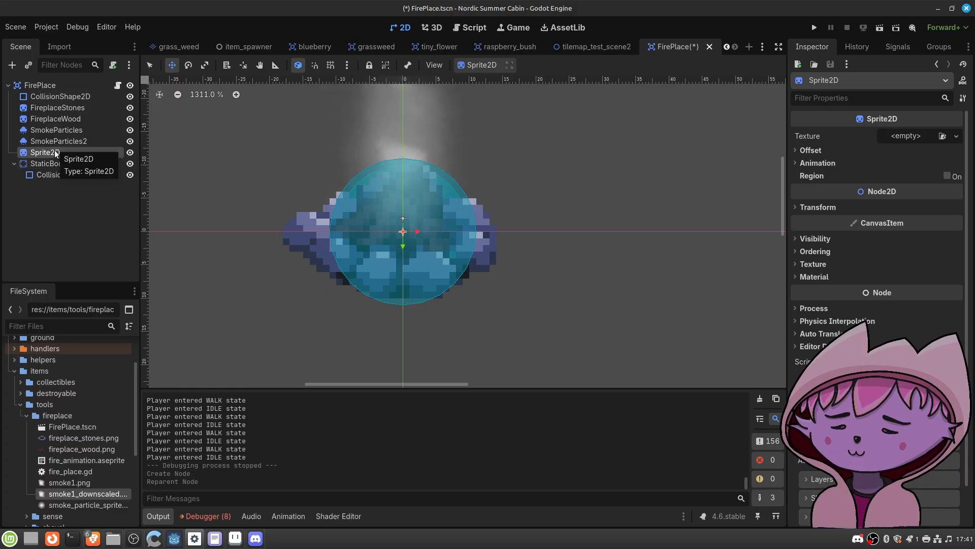
pyautogui.moveTo(44, 151); pyautogui.dragTo(54, 126)
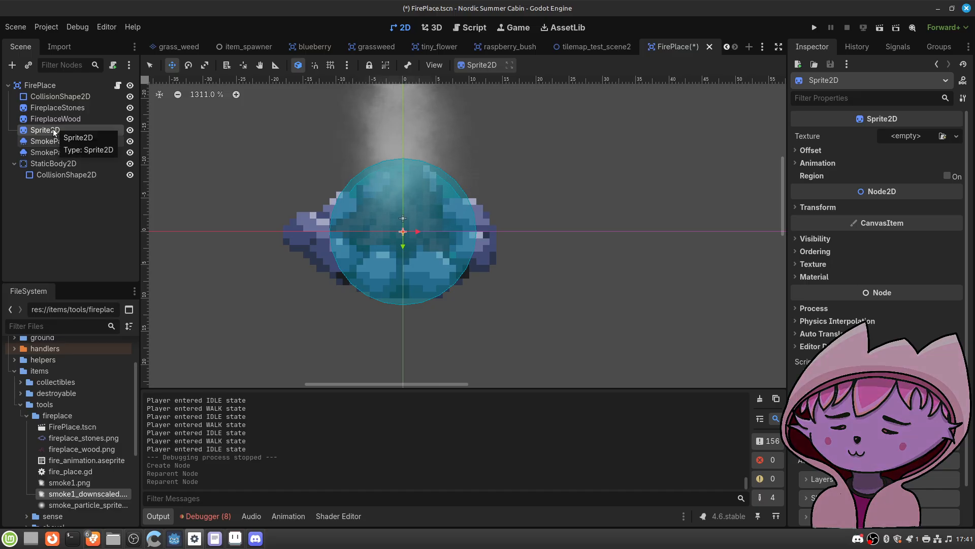
pyautogui.doubleClick(47, 131)
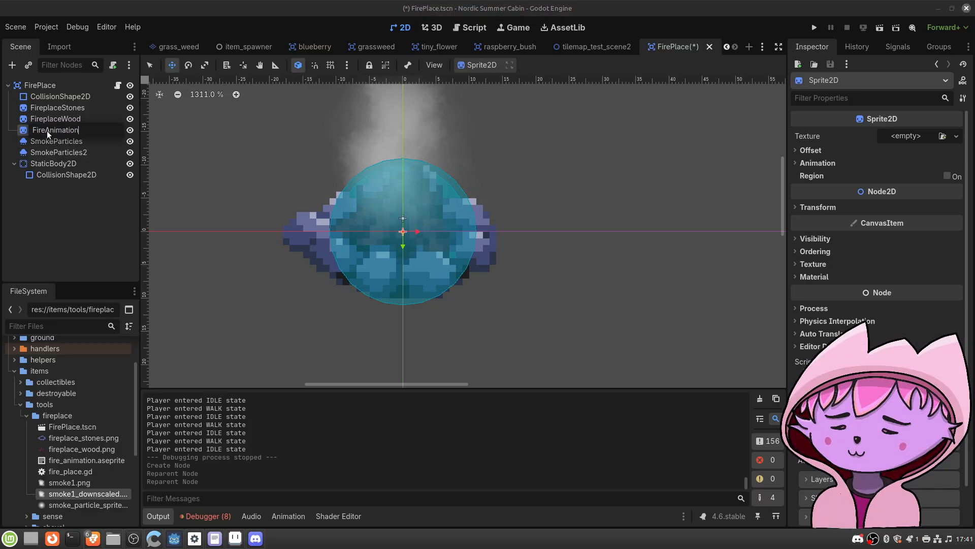
pyautogui.press('Return')
# Step: Add an AnimationPlayer node as a child of FireAnimation
pyautogui.rightClick(50, 127)
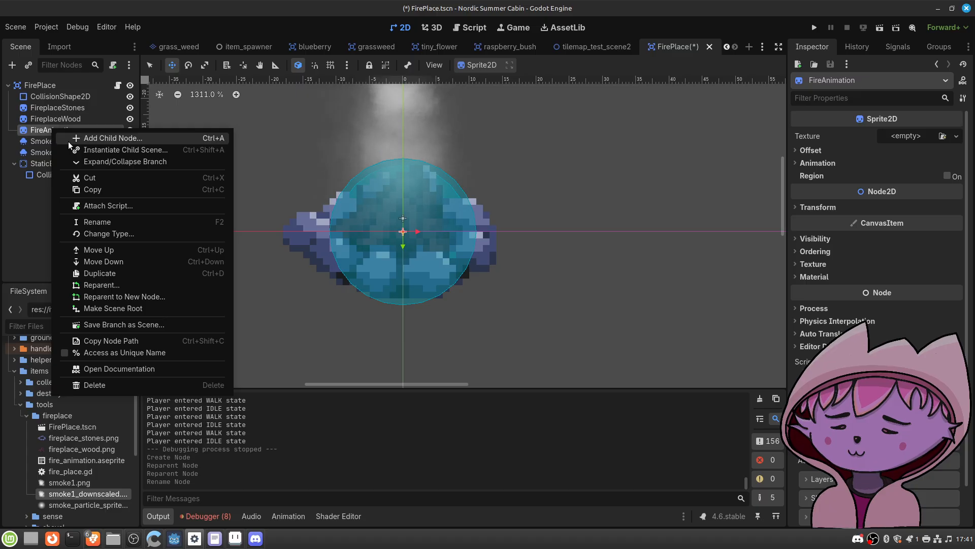
pyautogui.click(68, 142)
pyautogui.write('anima')
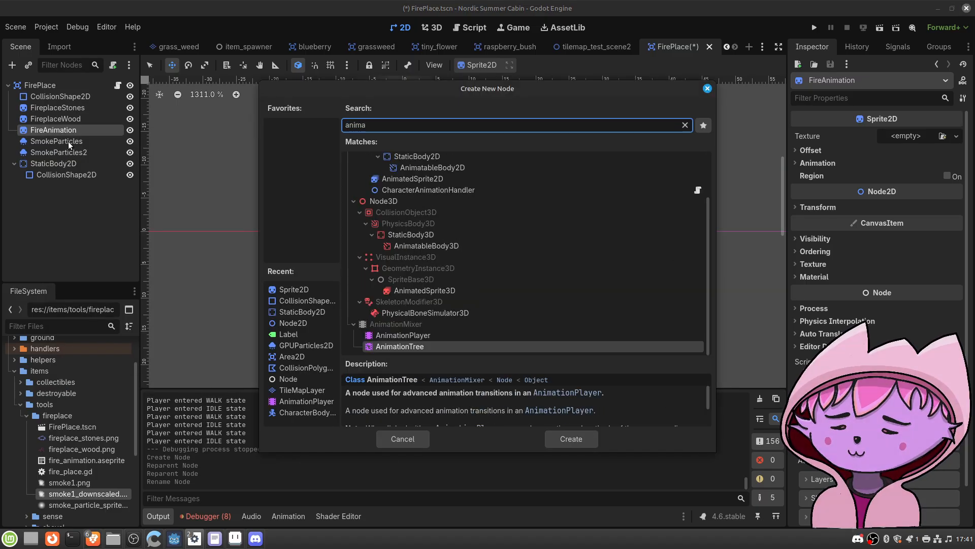
pyautogui.press('Up')
pyautogui.press('Return')
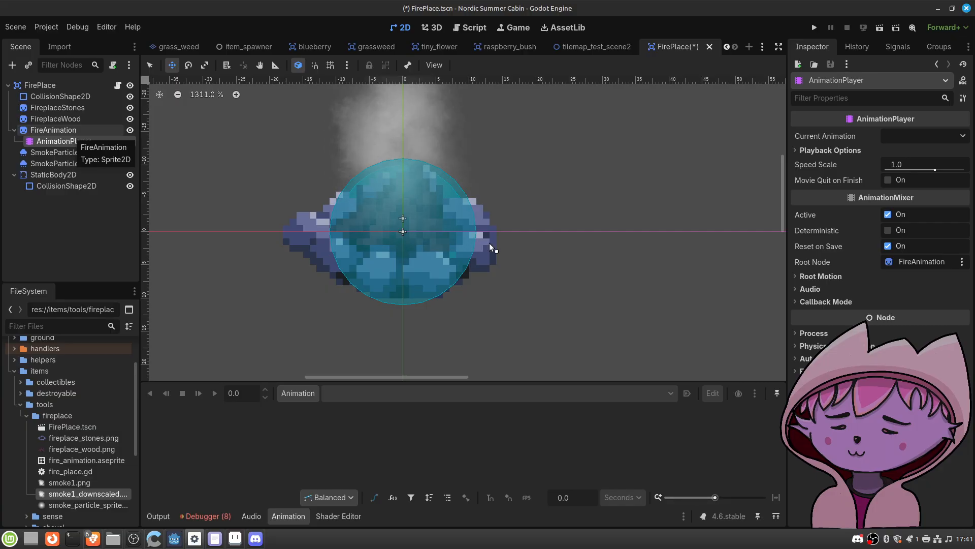
# Step: Choose fire_animation.aseprite from the items/tools/fireplace folder as the Aseprite source for the FireAnimation sprite
pyautogui.click(101, 130)
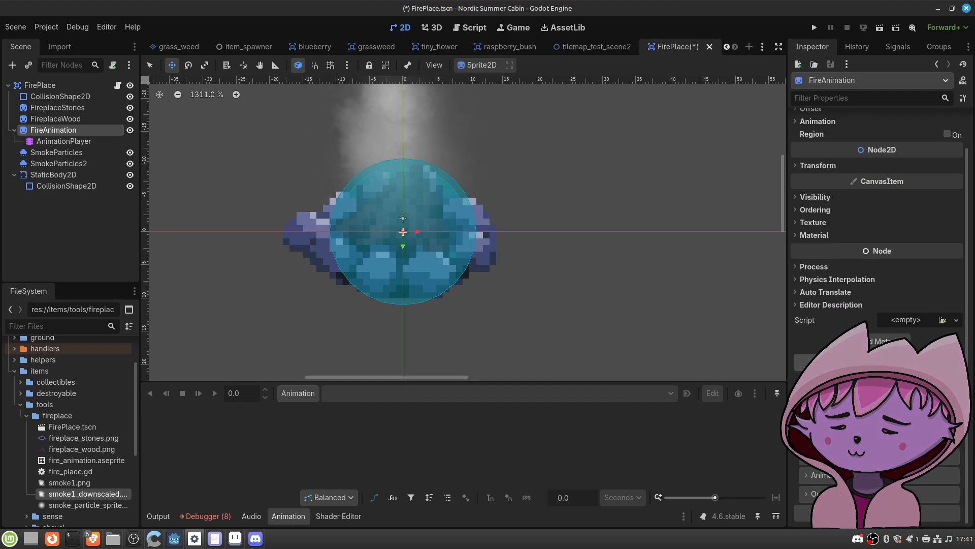
pyautogui.click(906, 385)
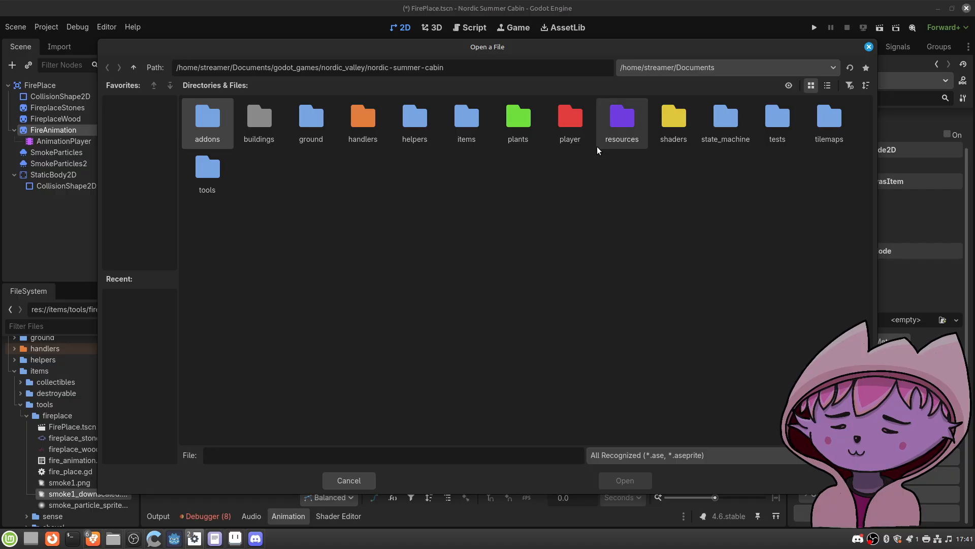
pyautogui.doubleClick(467, 121)
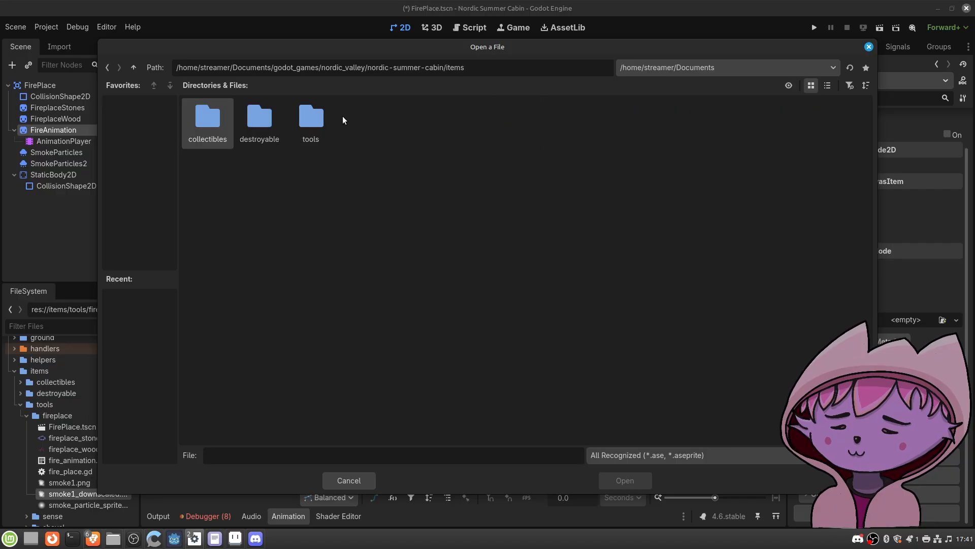
pyautogui.doubleClick(310, 117)
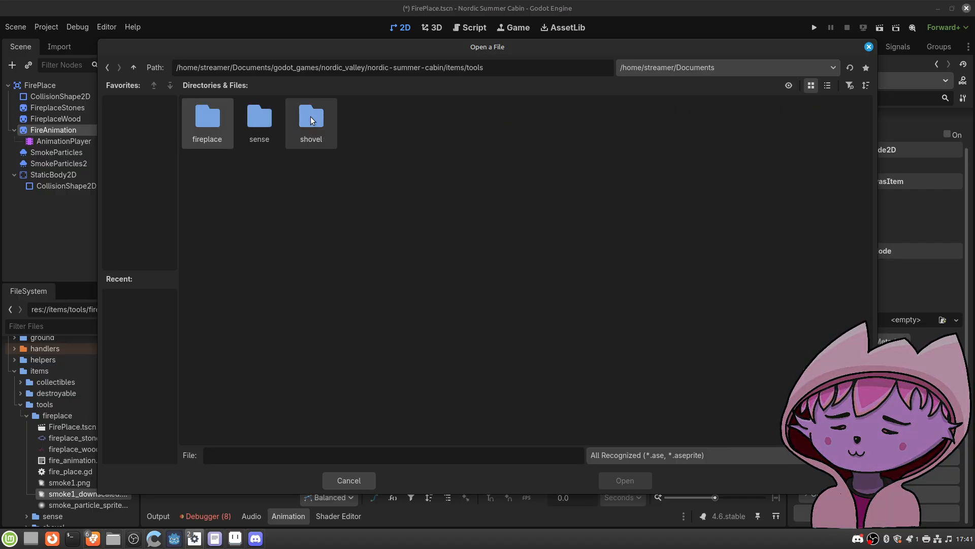
pyautogui.doubleClick(209, 120)
pyautogui.doubleClick(209, 121)
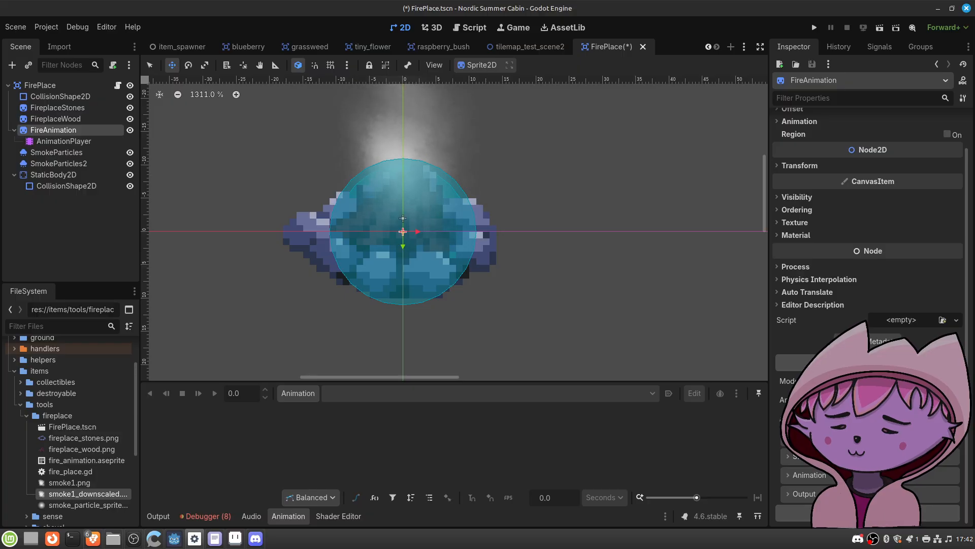
# Step: Switch to Aseprite, play fire_animation.aseprite to check its frames, and return to the Godot editor
pyautogui.click(231, 542)
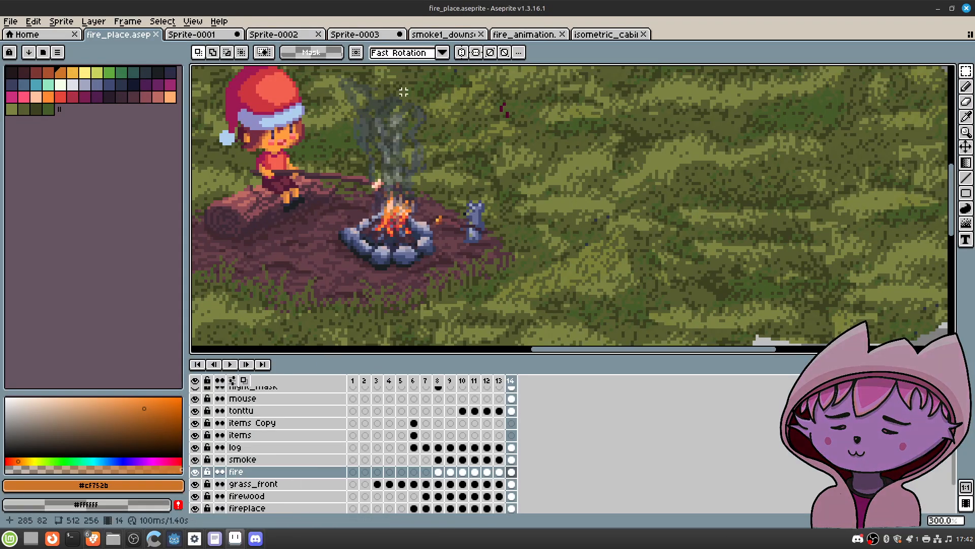
pyautogui.click(530, 35)
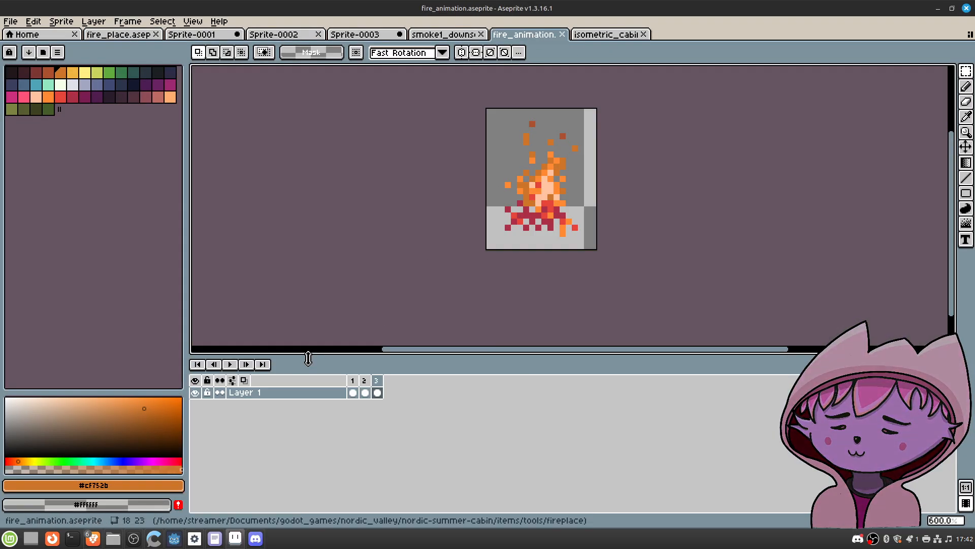
pyautogui.click(353, 393)
pyautogui.click(230, 365)
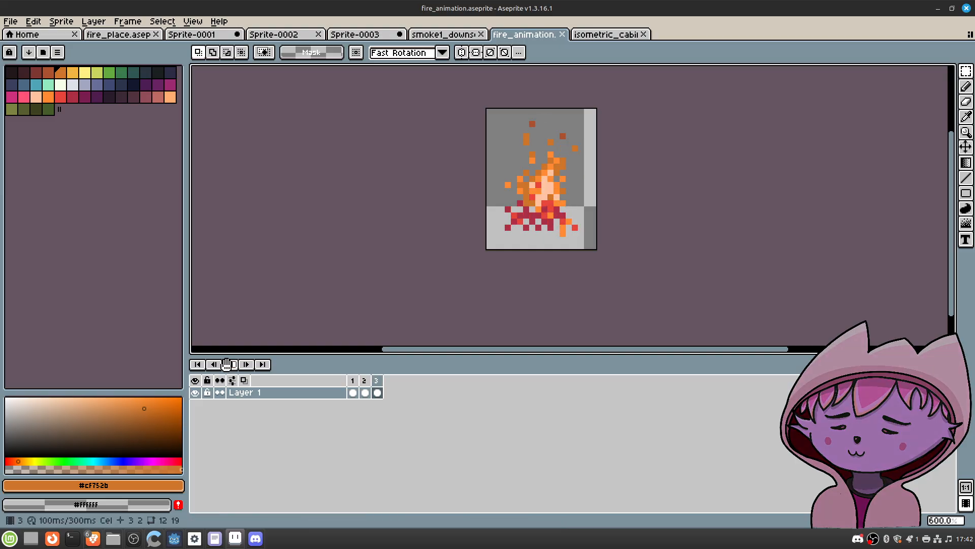
pyautogui.scroll(-8, 509, 259)
pyautogui.scroll(4, 509, 259)
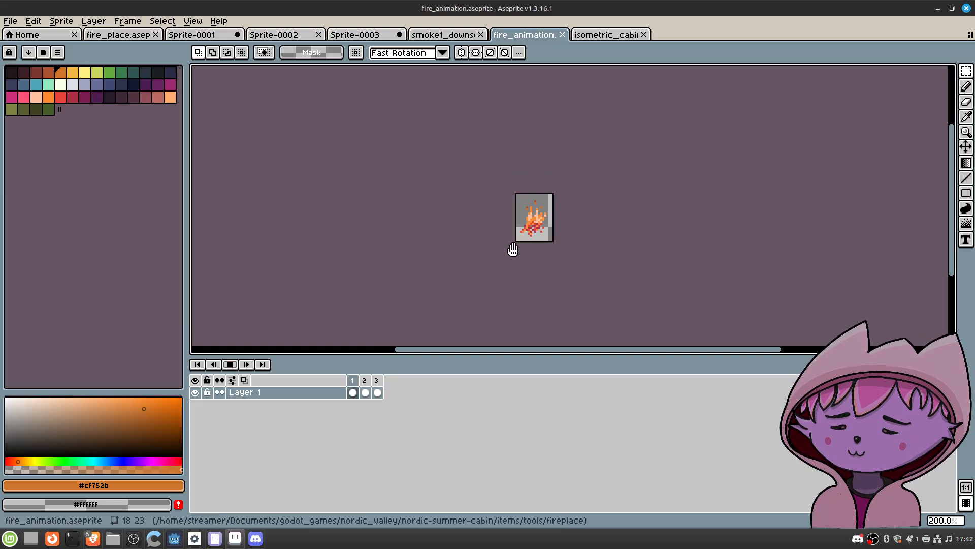
pyautogui.click(238, 364)
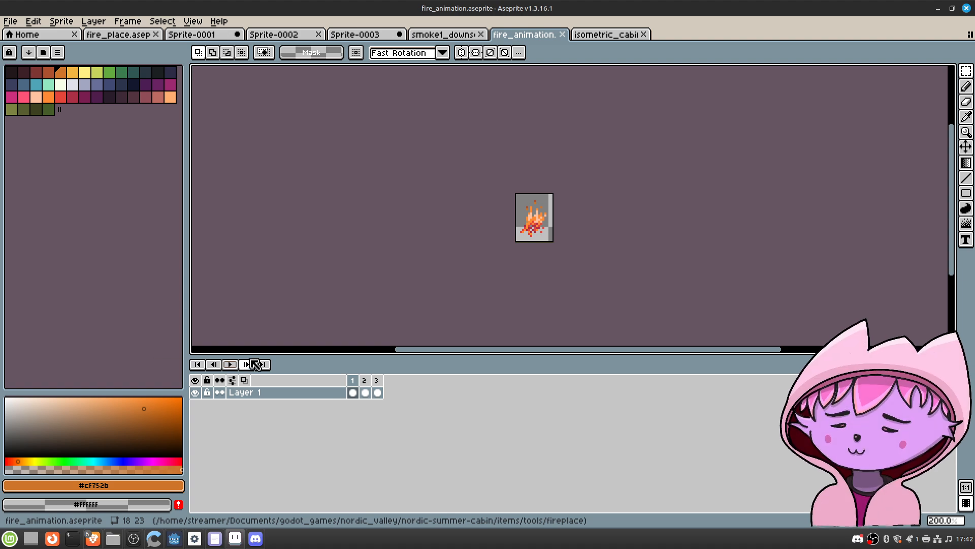
pyautogui.click(952, 8)
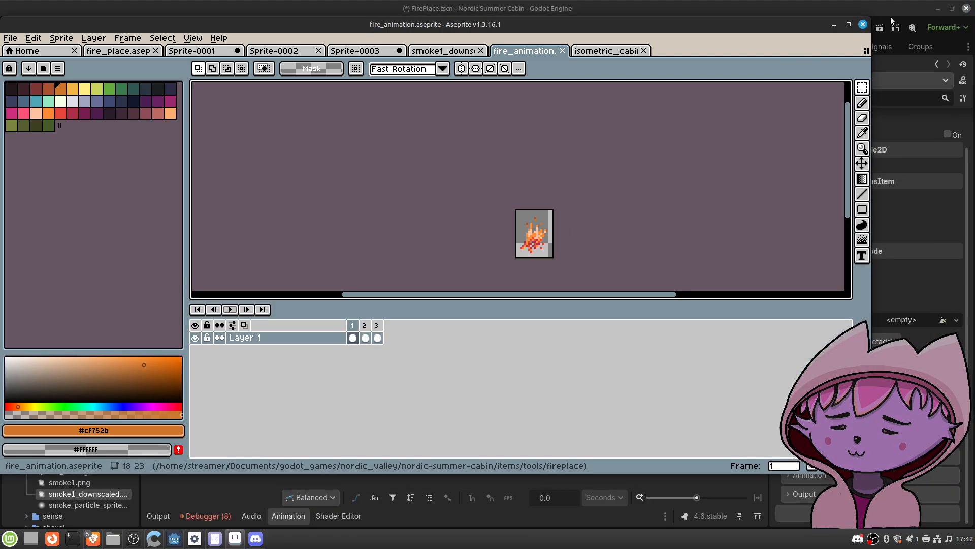
pyautogui.click(848, 27)
pyautogui.click(937, 9)
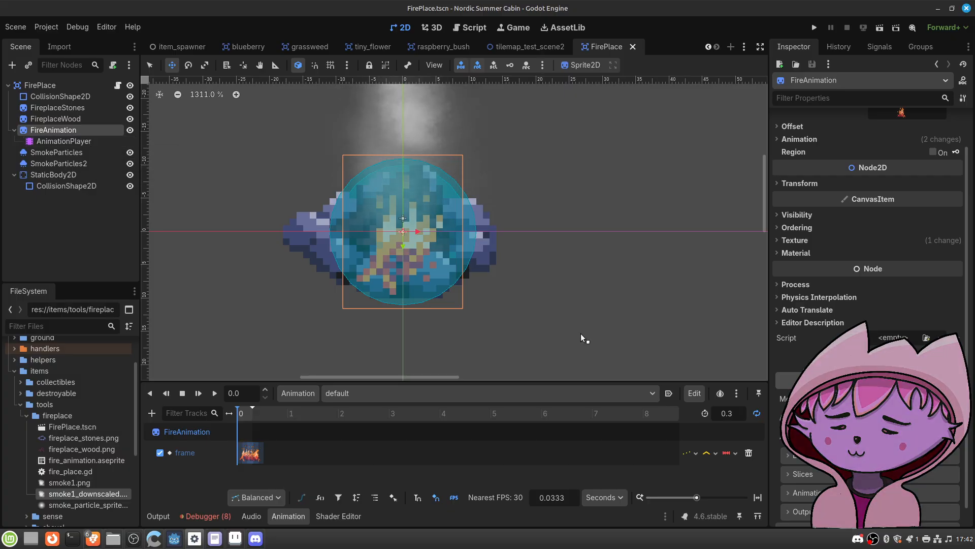
# Step: Make the AnimationPlayer's default animation autoplay on load, and raise the FireAnimation sprite so the flames sit higher over the fireplace
pyautogui.click(64, 141)
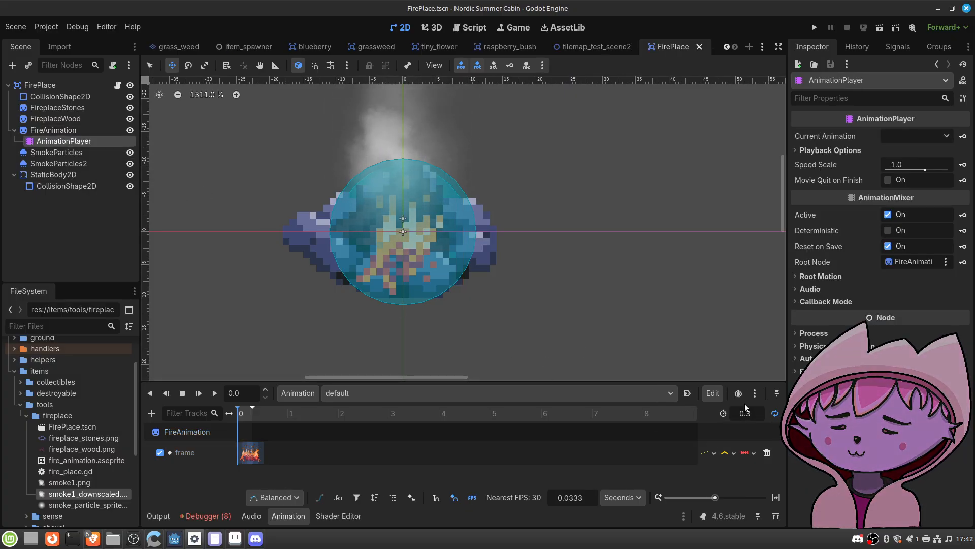
pyautogui.click(686, 393)
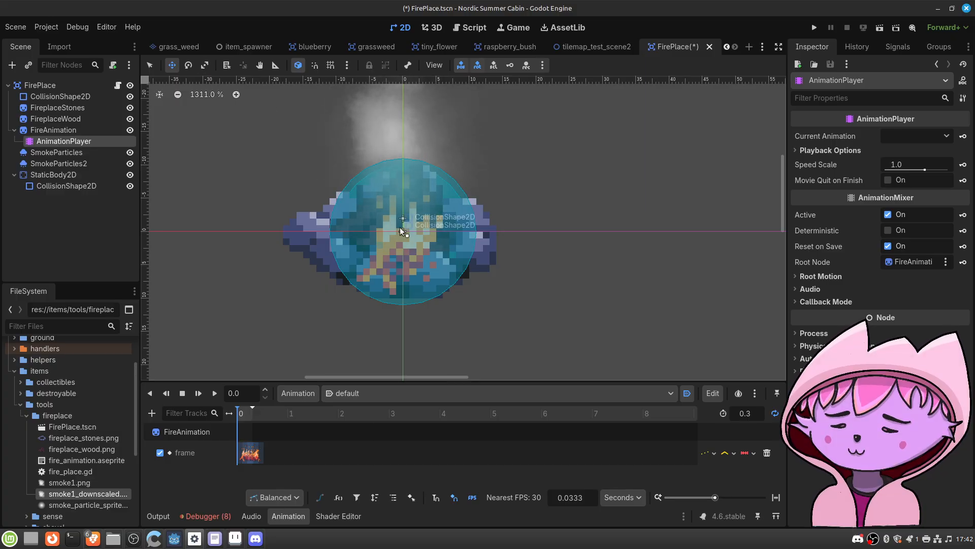
pyautogui.click(56, 130)
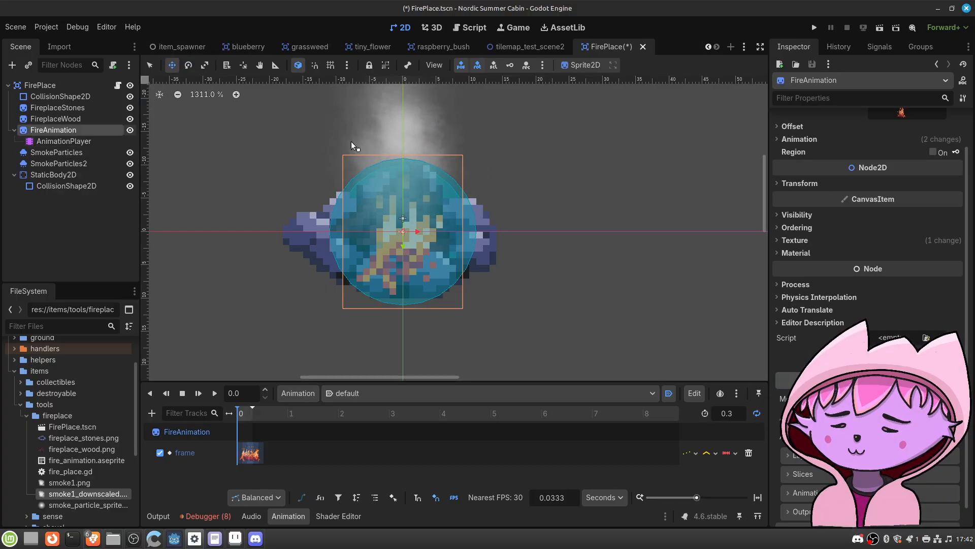
pyautogui.moveTo(406, 226); pyautogui.dragTo(402, 183)
pyautogui.scroll(-5, 511, 187)
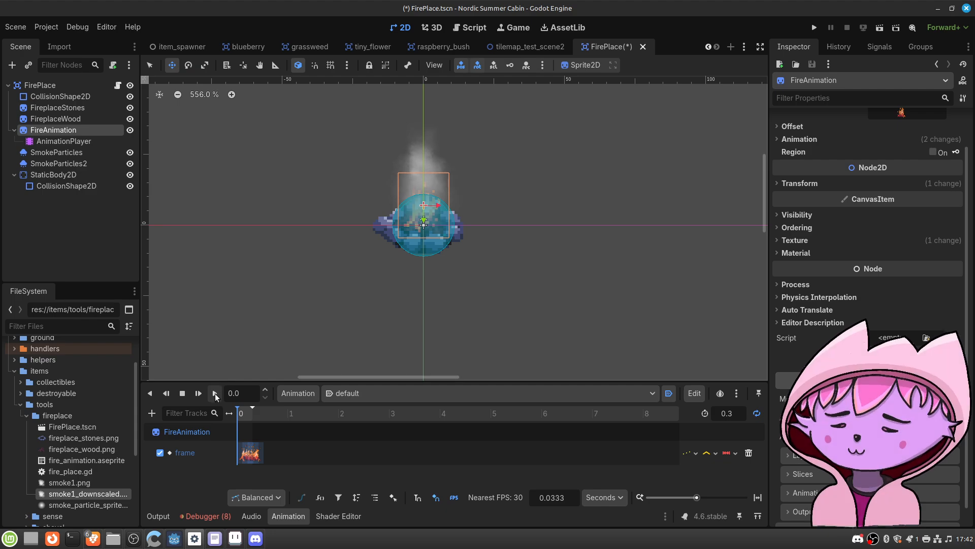
# Step: Play the default animation and examine the flames and smoke over the fireplace with the FireAnimation sprite deselected
pyautogui.click(215, 393)
pyautogui.click(60, 84)
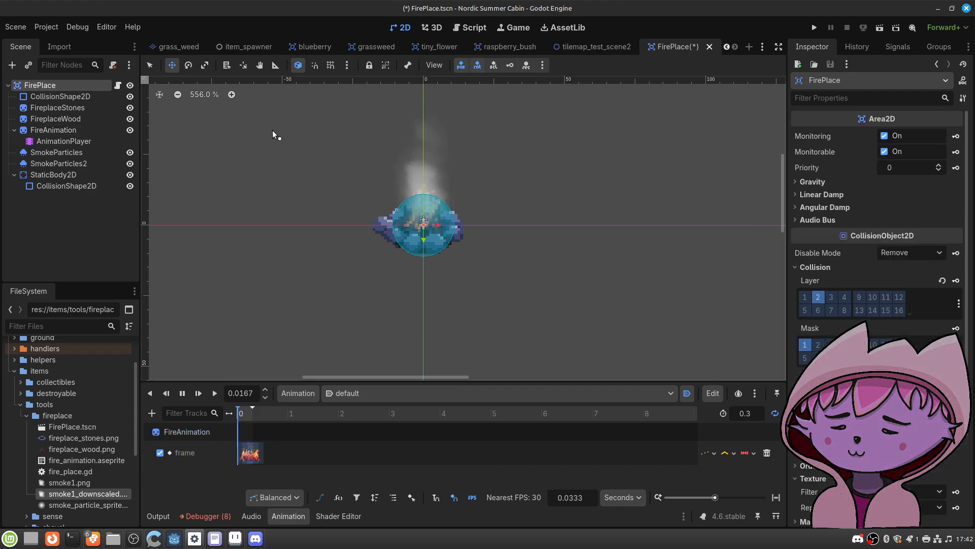
pyautogui.moveTo(491, 161); pyautogui.dragTo(488, 190, button='middle')
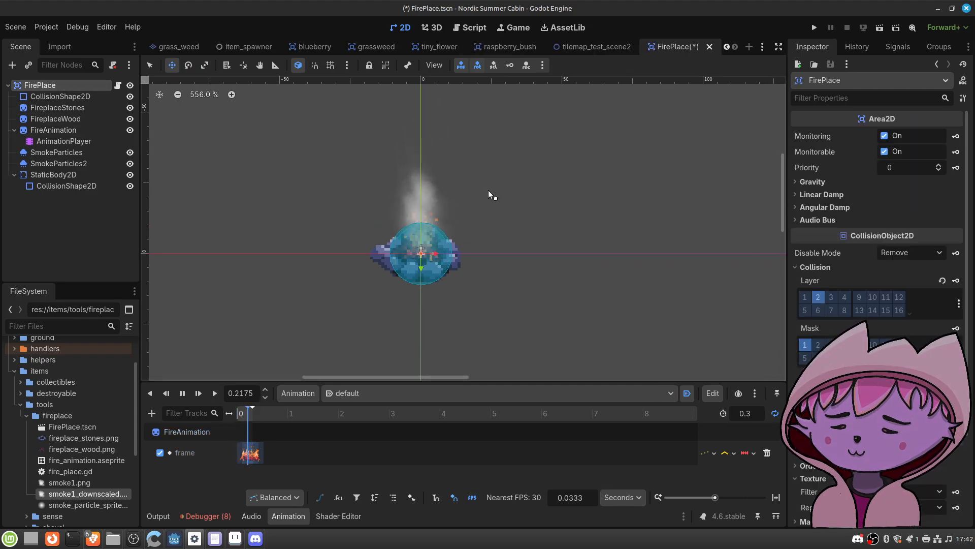
pyautogui.scroll(5, 468, 219)
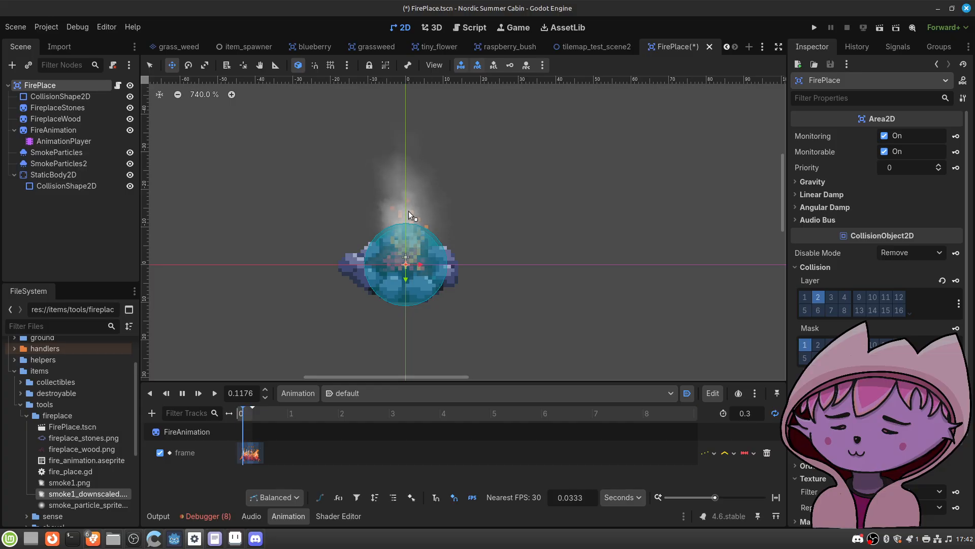
# Step: Adjust the SmokeParticles lifetime to 9.96 s, first trying 22 s and checking the height of the smoke column
pyautogui.click(83, 151)
pyautogui.scroll(5, 821, 318)
pyautogui.scroll(15, 819, 305)
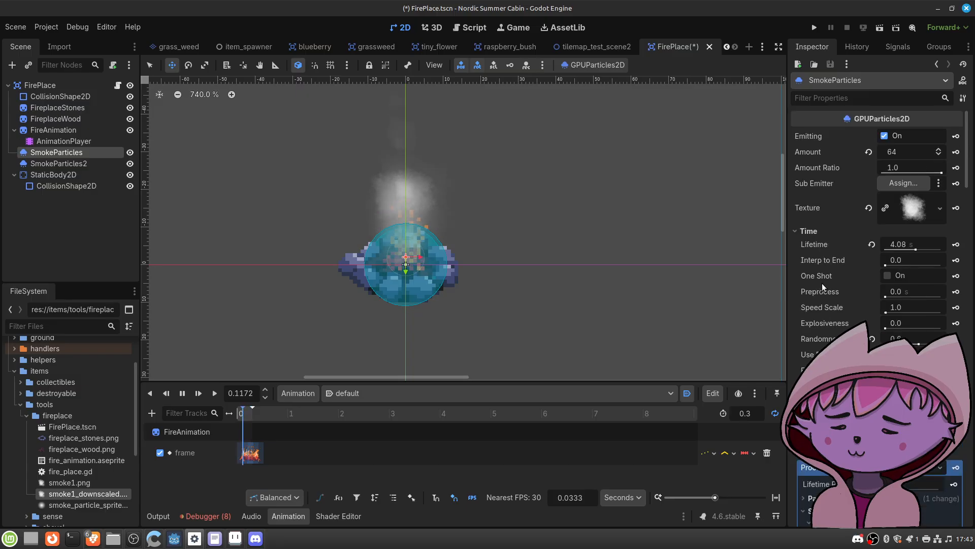
pyautogui.moveTo(821, 211)
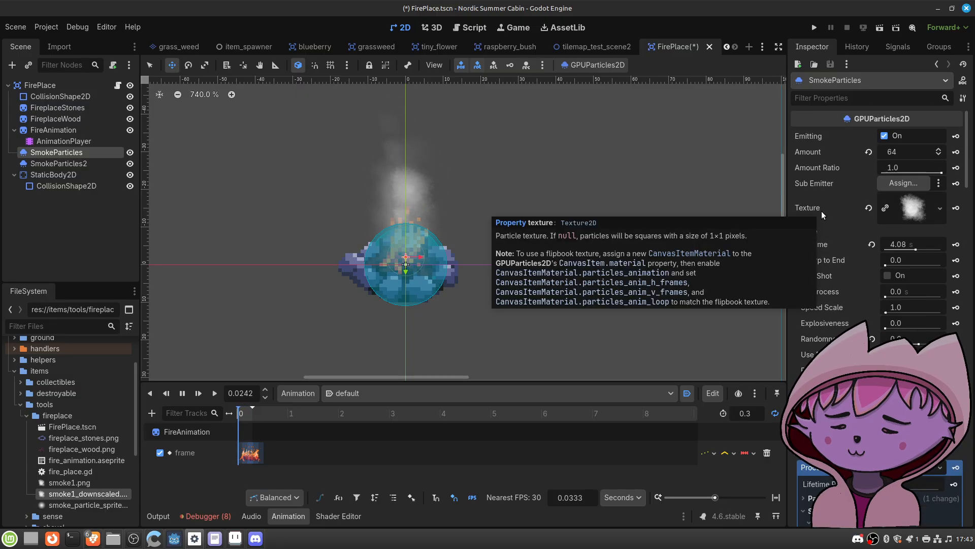
pyautogui.moveTo(852, 167)
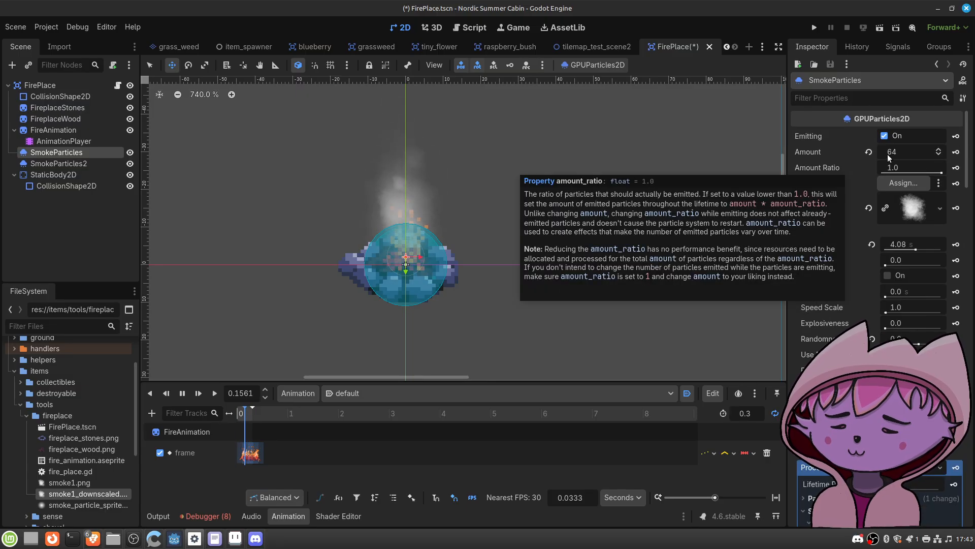
pyautogui.moveTo(915, 248); pyautogui.dragTo(926, 249)
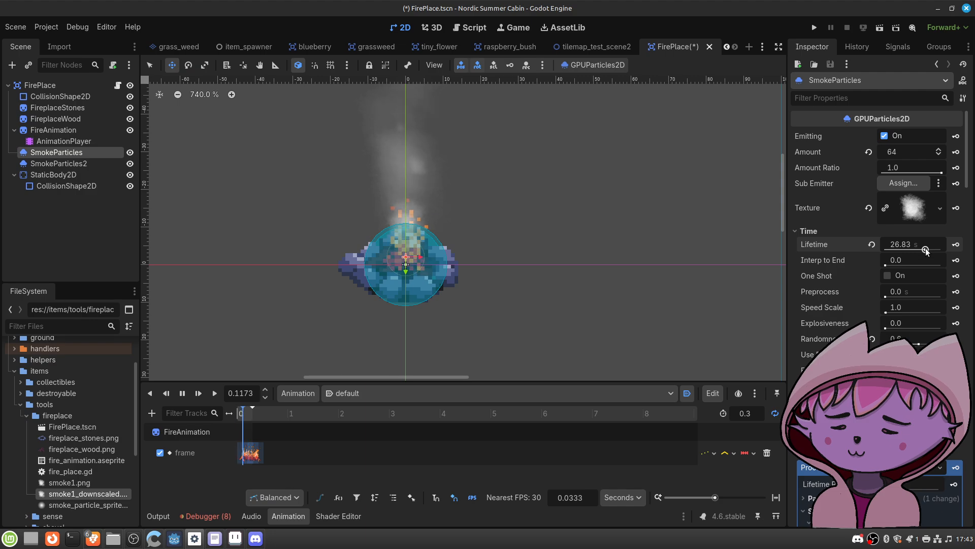
pyautogui.moveTo(925, 248); pyautogui.dragTo(924, 248)
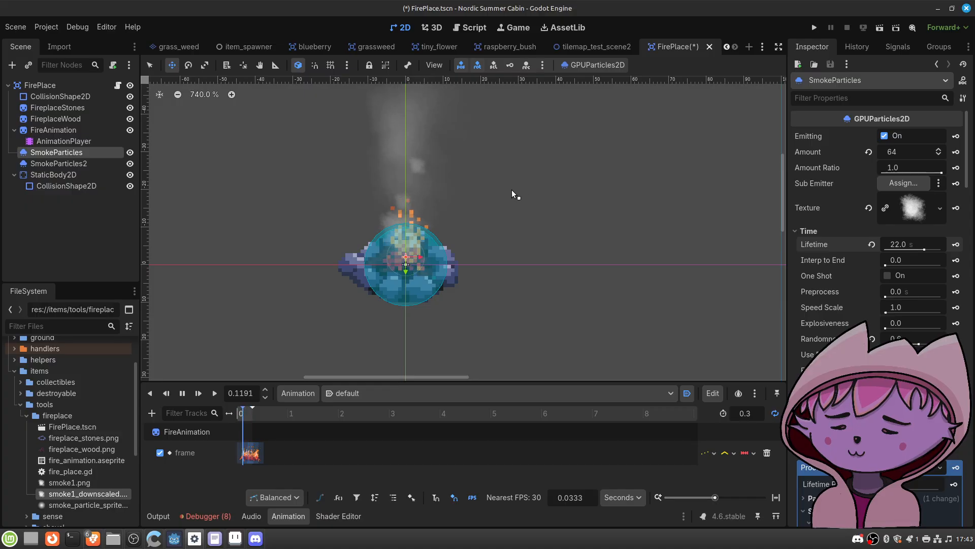
pyautogui.scroll(-7, 511, 191)
pyautogui.moveTo(483, 185); pyautogui.dragTo(482, 249, button='middle')
pyautogui.moveTo(482, 213); pyautogui.dragTo(477, 186, button='middle')
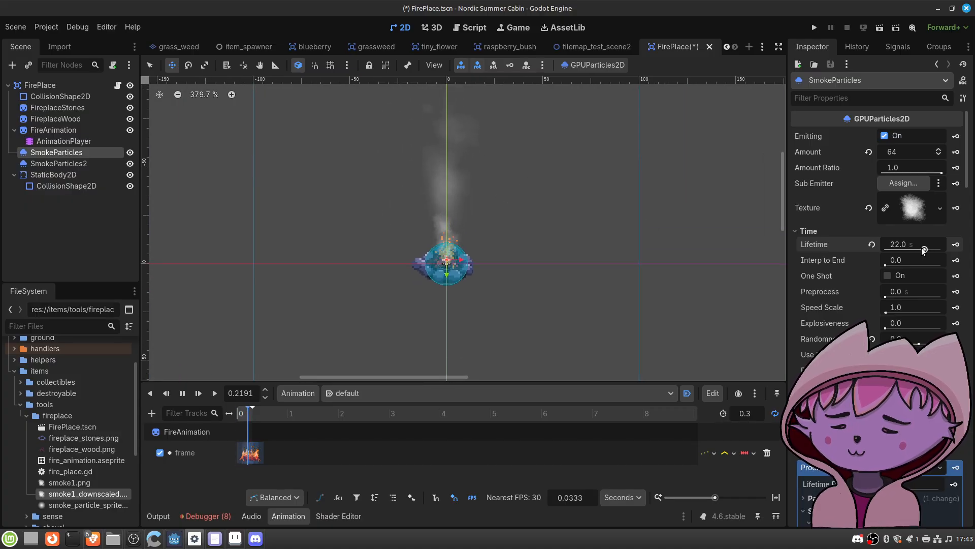
pyautogui.moveTo(920, 248); pyautogui.dragTo(919, 250)
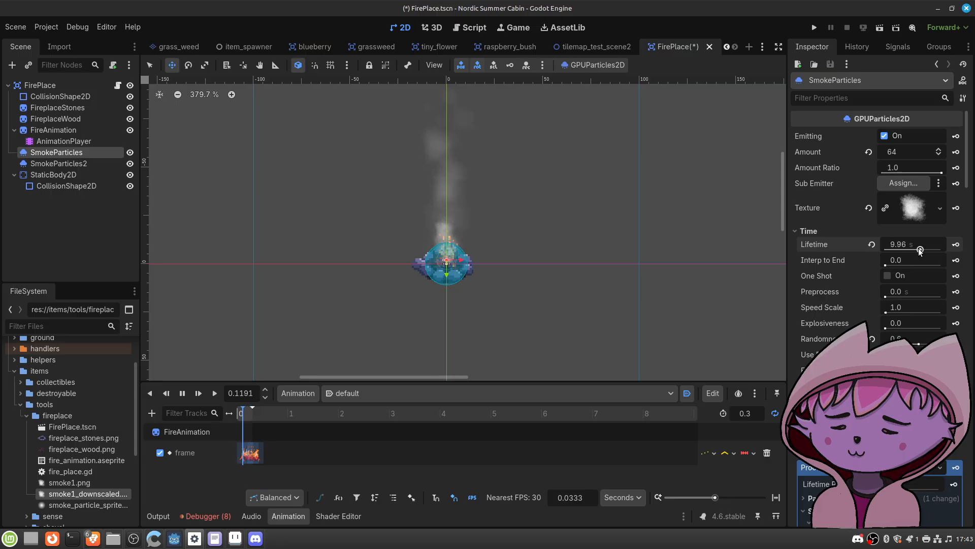
# Step: Set the SmokeParticles lifetime to 14.8 s and its amount to 100, and check the smoke above the fireplace
pyautogui.click(893, 152)
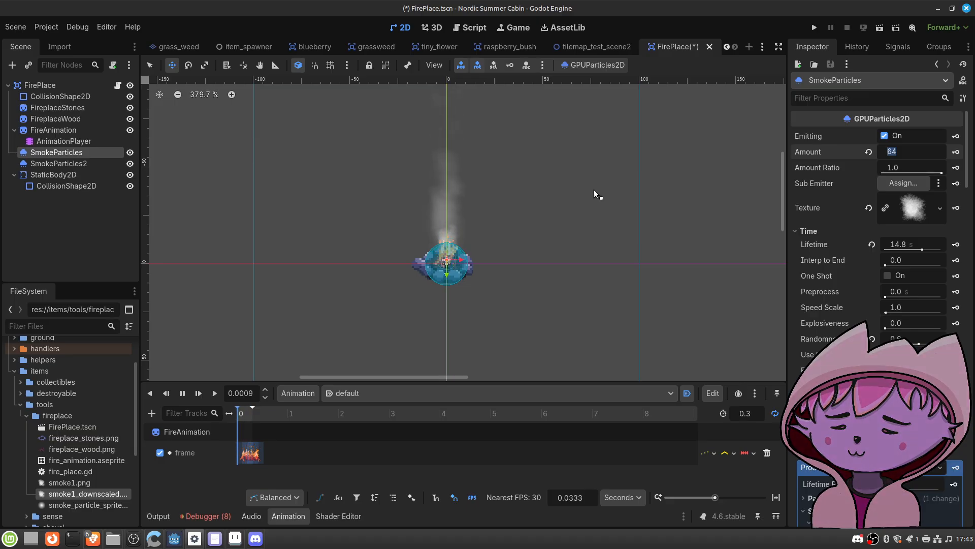
pyautogui.write('100')
pyautogui.press('Return')
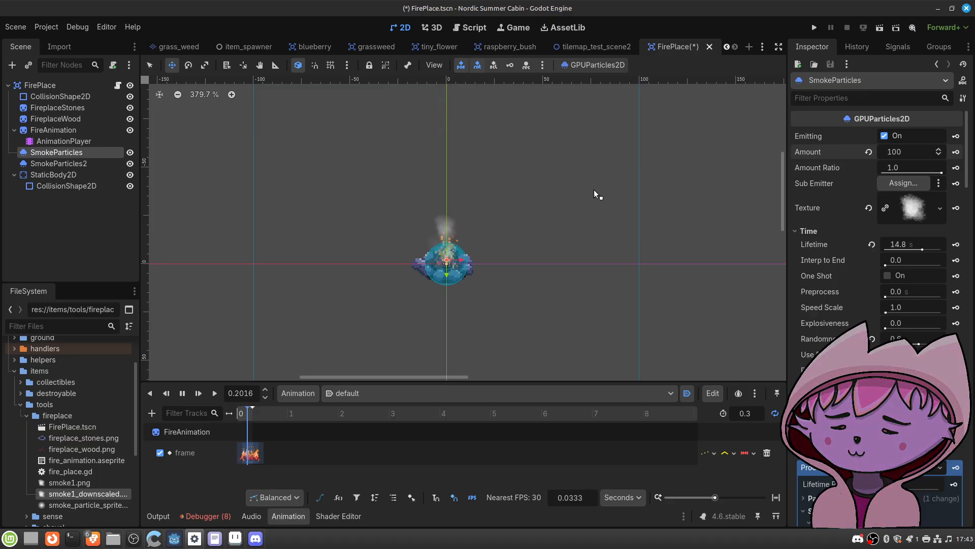
pyautogui.scroll(4, 461, 243)
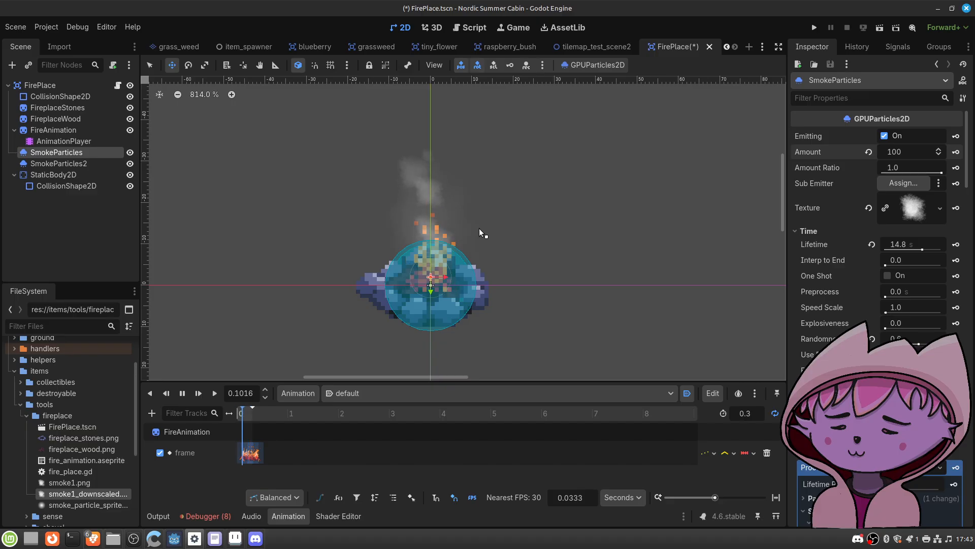
pyautogui.scroll(-1, 479, 225)
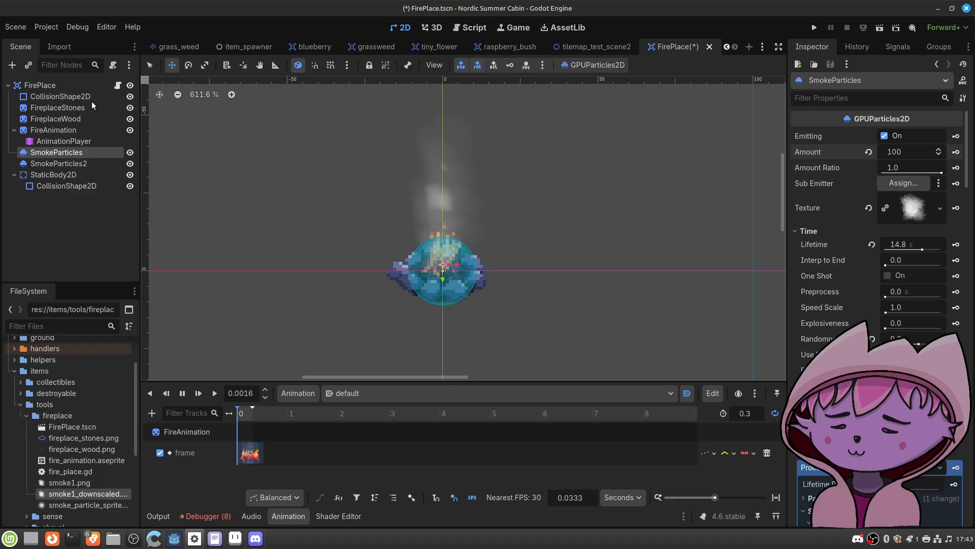
# Step: Set the SmokeParticles2 lifetime to 12.14 s, check the height of the smoke column, and save the FirePlace scene
pyautogui.click(82, 83)
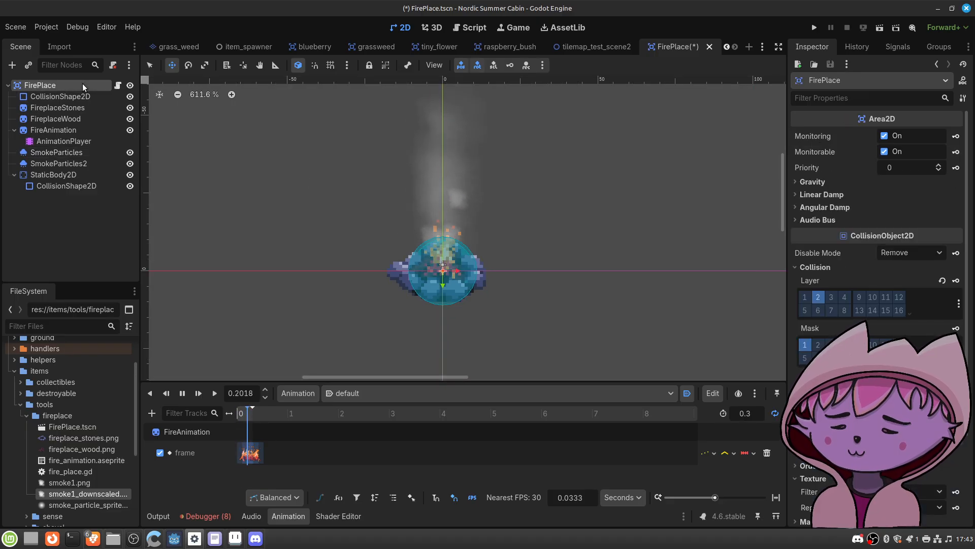
pyautogui.click(90, 165)
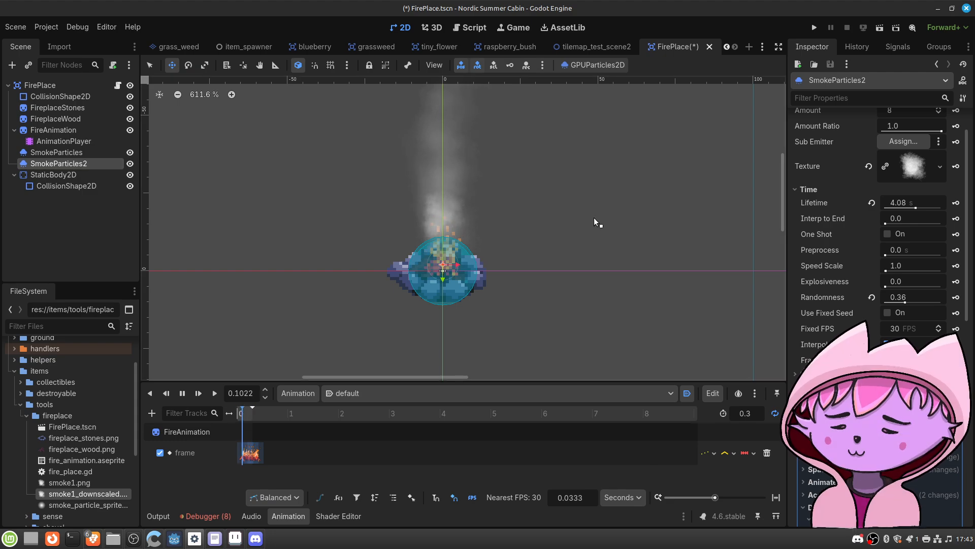
pyautogui.moveTo(915, 208); pyautogui.dragTo(922, 209)
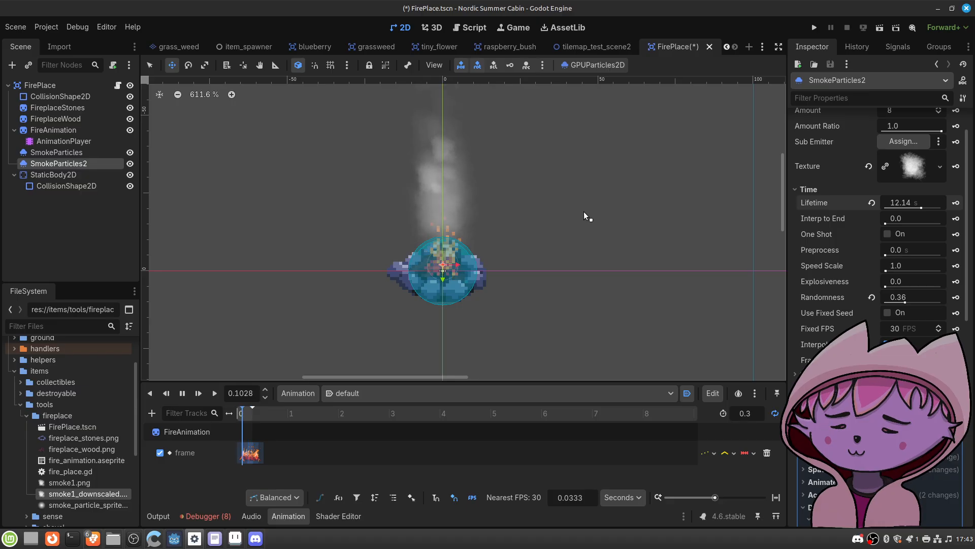
pyautogui.scroll(-2, 561, 201)
pyautogui.scroll(-1, 570, 196)
pyautogui.moveTo(570, 197); pyautogui.dragTo(547, 213, button='middle')
pyautogui.scroll(3, 511, 229)
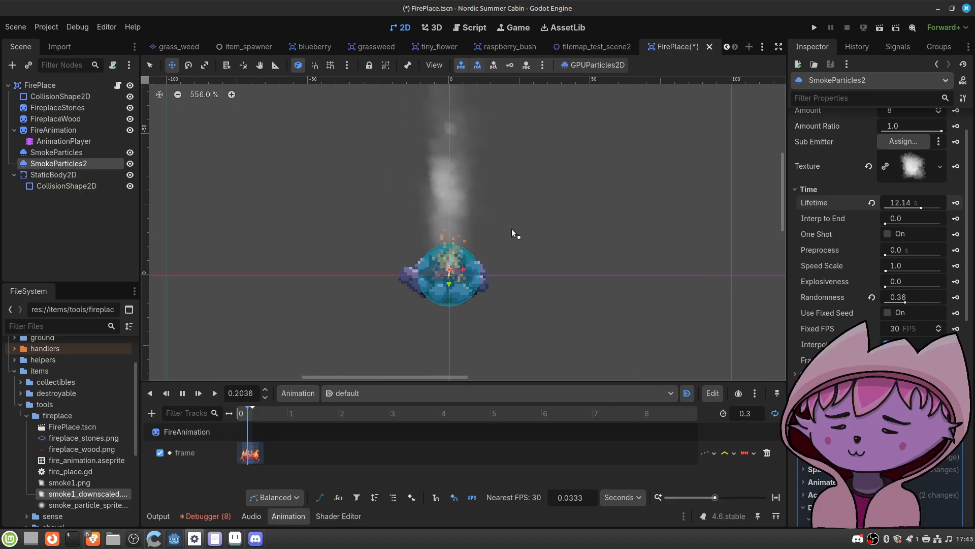
pyautogui.hotkey('ctrl', 's')
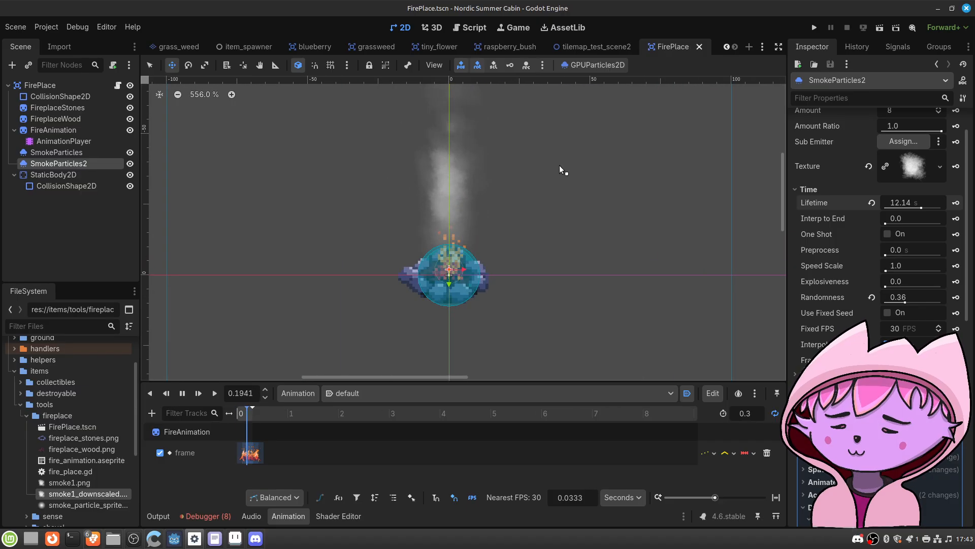
# Step: Examine how the fireplace and its smoke look beside the player in tilemap_test_scene2
pyautogui.click(611, 47)
pyautogui.scroll(6, 455, 240)
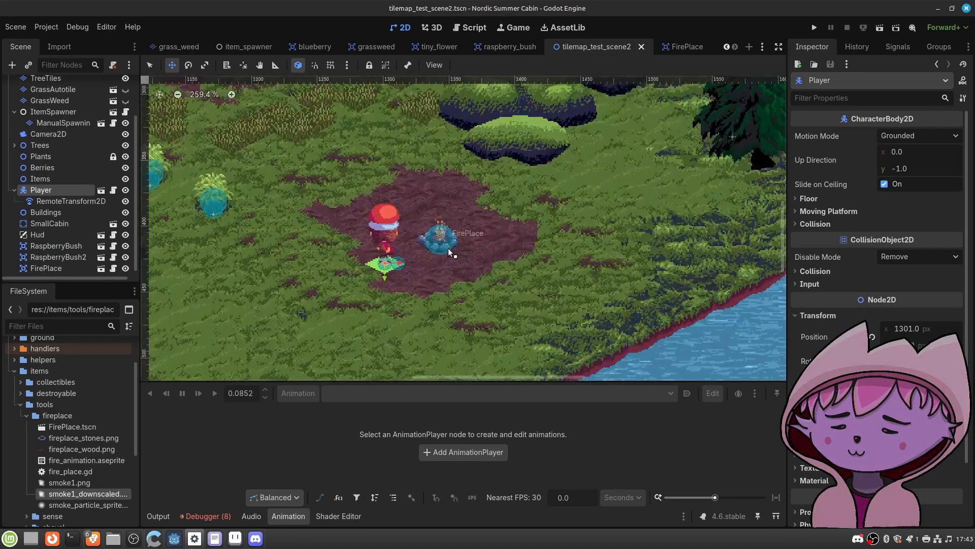
pyautogui.scroll(-2, 449, 246)
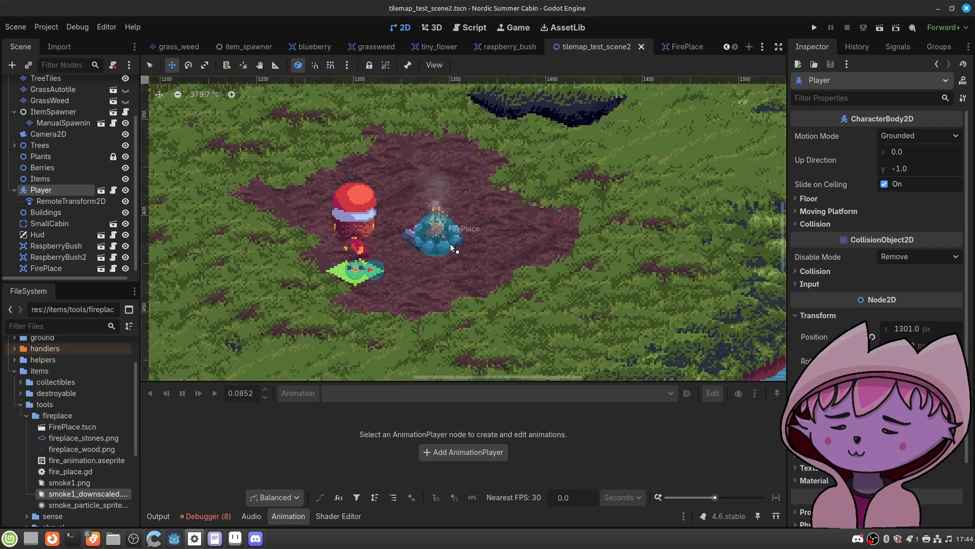
# Step: In the FirePlace scene, raise SmokeParticles and SmokeParticles2 together to the upper part of the flames and save the scene
pyautogui.click(682, 46)
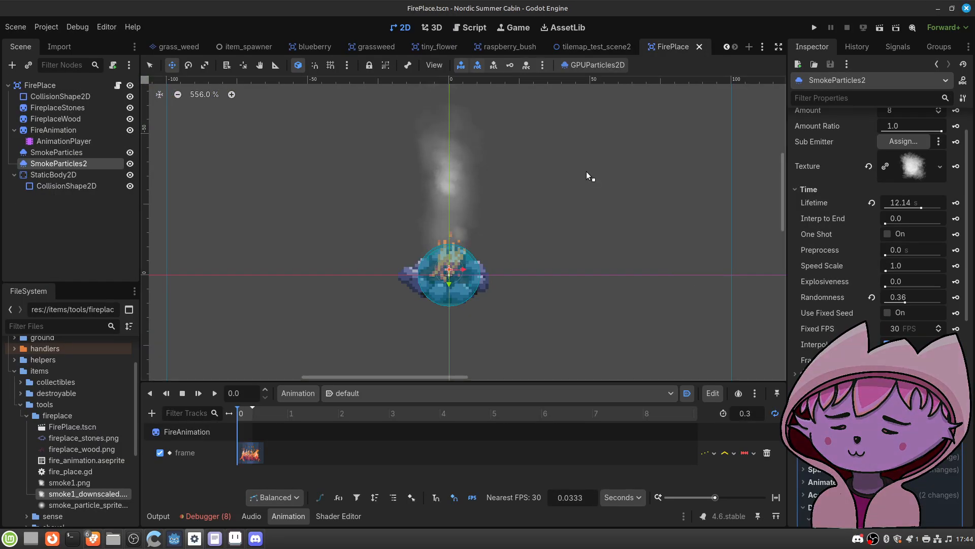
pyautogui.scroll(3, 462, 262)
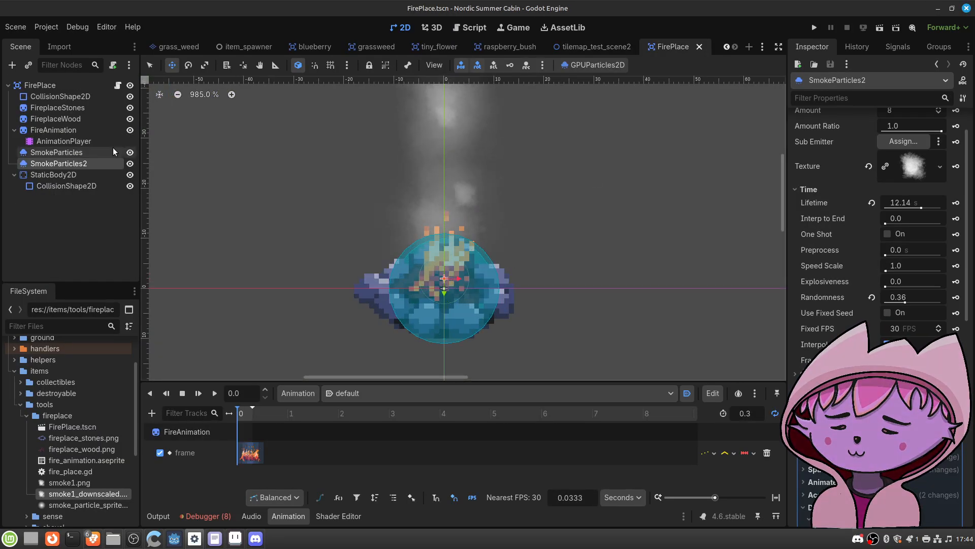
pyautogui.keyDown('ctrl'); pyautogui.click(80, 152); pyautogui.keyUp('ctrl')
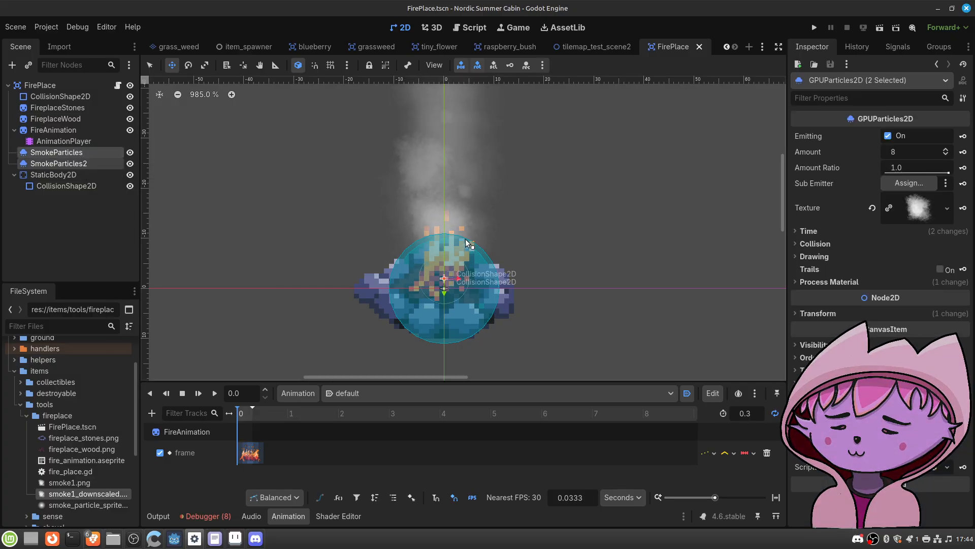
pyautogui.moveTo(451, 261); pyautogui.dragTo(453, 228)
pyautogui.hotkey('ctrl', 's')
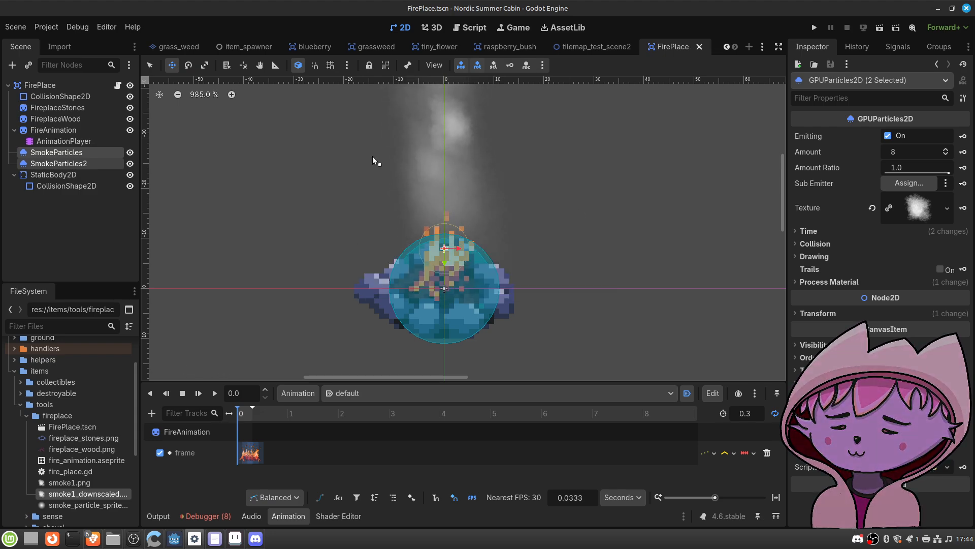
pyautogui.scroll(-5, 373, 156)
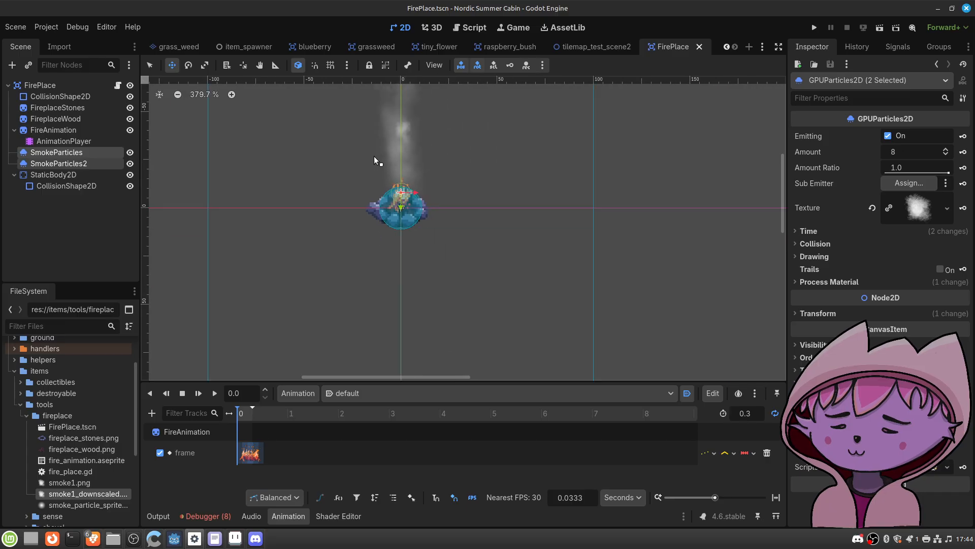
# Step: Run tilemap_test_scene2, examine where the smoke starts above the campfire in the game, and stop the run
pyautogui.click(595, 47)
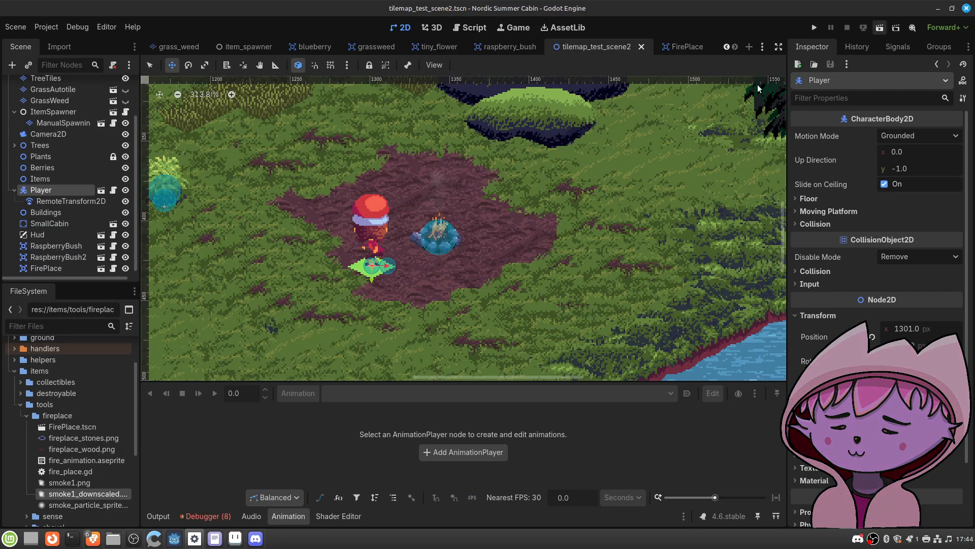
pyautogui.scroll(2, 442, 239)
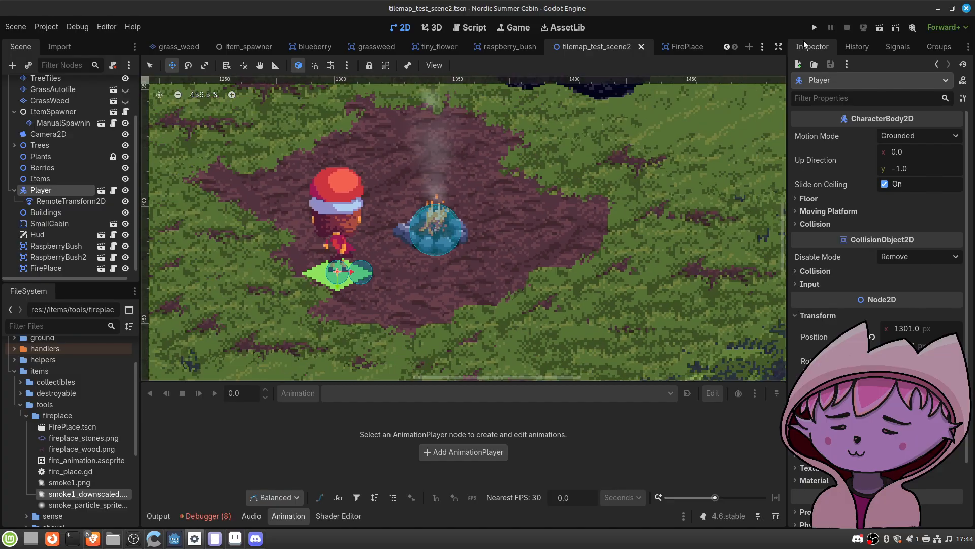
pyautogui.click(880, 28)
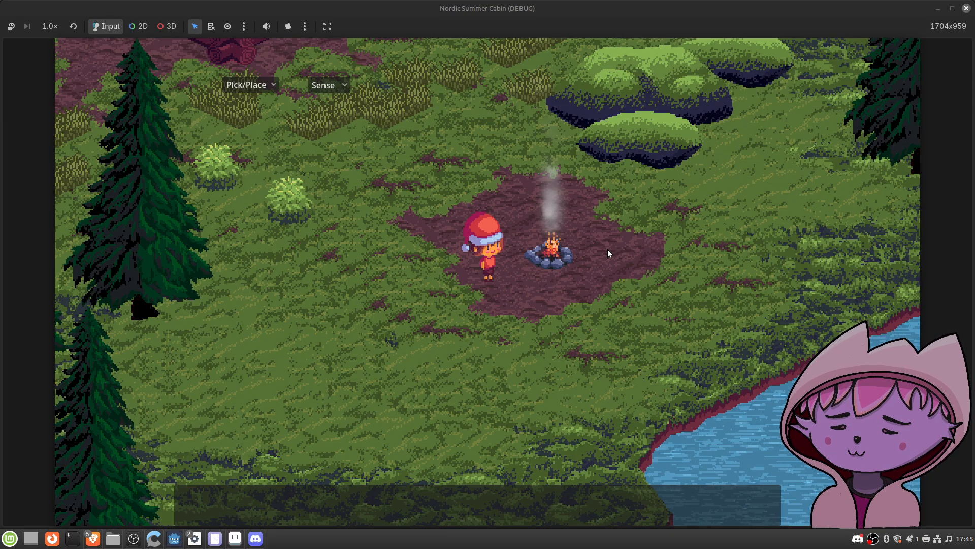
pyautogui.press('F8')
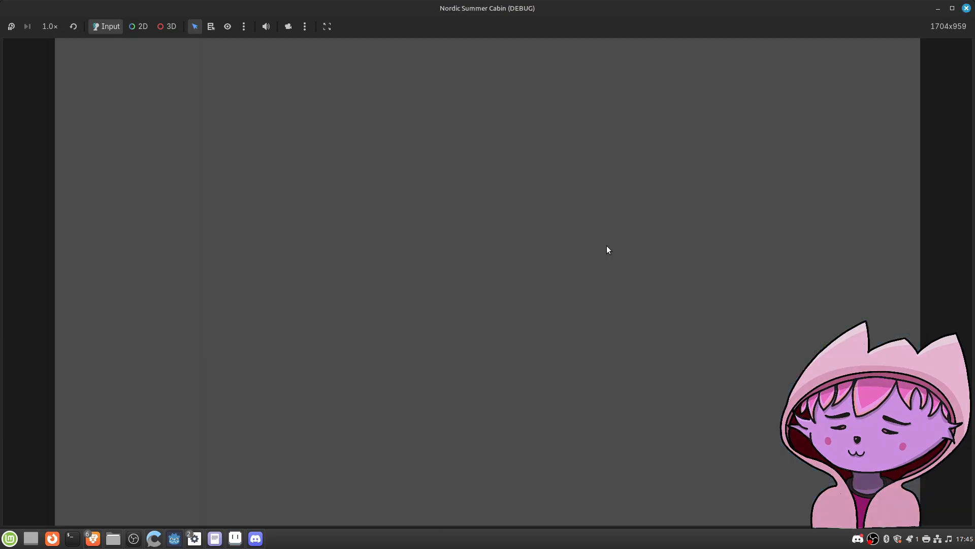
# Step: Lower both smoke particle nodes in the FirePlace scene so they emit from just above the scene origin, inside the fire
pyautogui.click(678, 44)
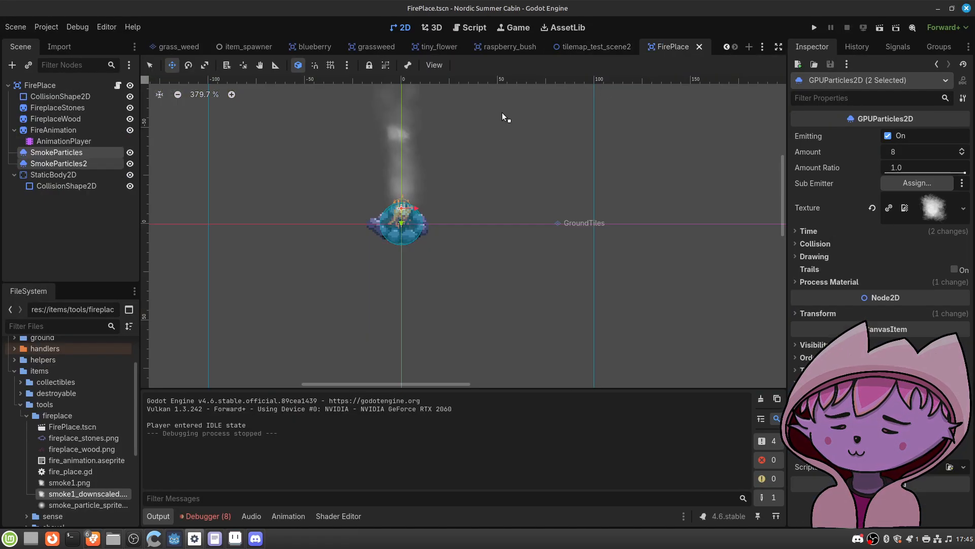
pyautogui.scroll(3, 399, 203)
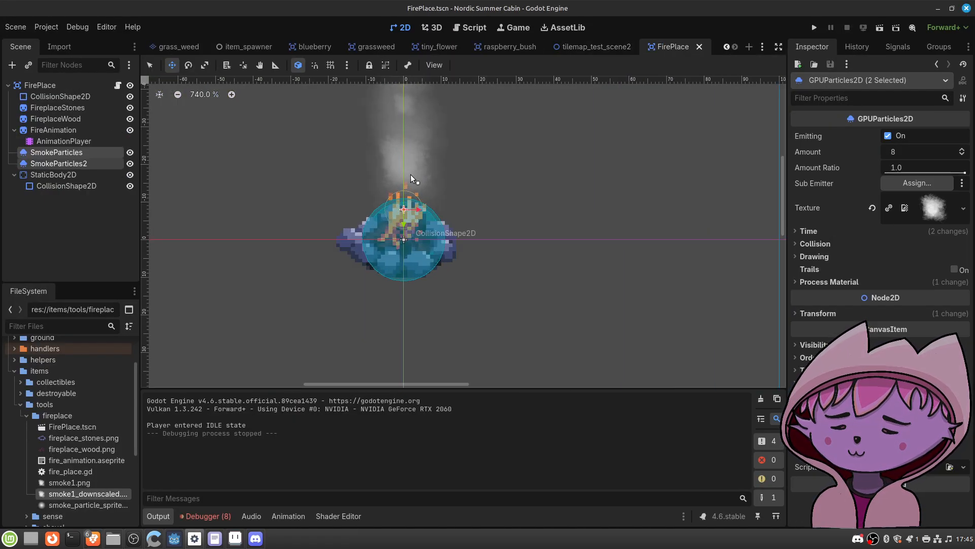
pyautogui.moveTo(409, 153); pyautogui.dragTo(408, 180)
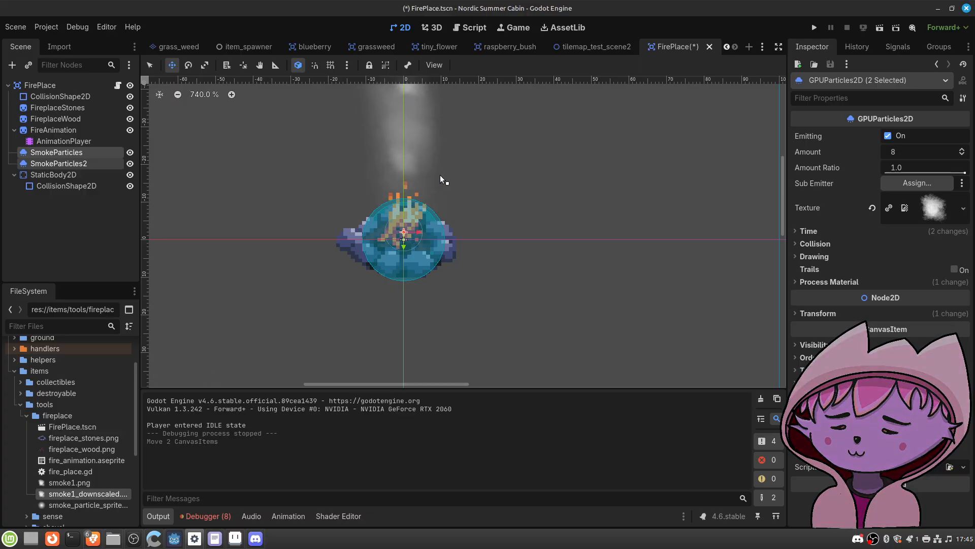
# Step: Run tilemap_test_scene2 again and walk the player beside the campfire to check the lowered smoke
pyautogui.click(602, 43)
pyautogui.click(883, 26)
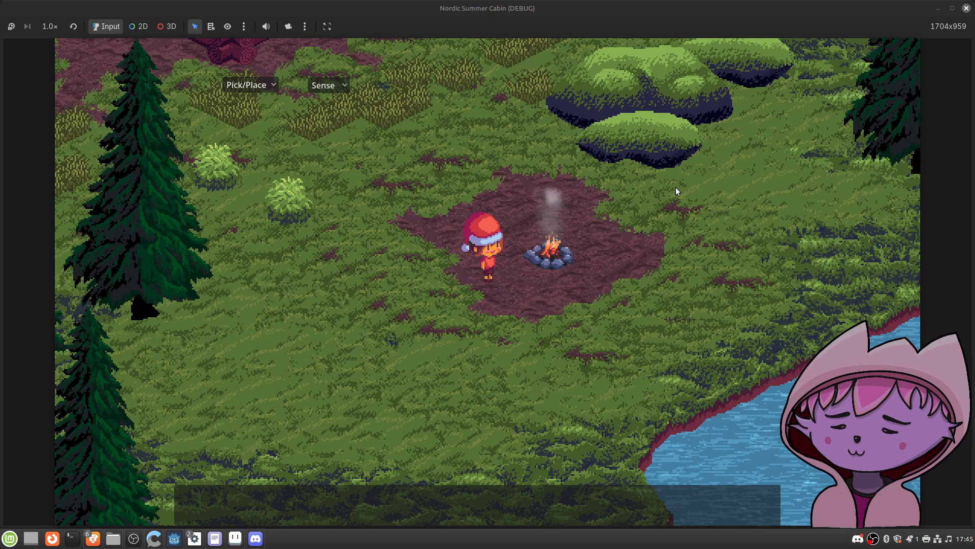
pyautogui.press('a')
pyautogui.press('w')
pyautogui.press('d')
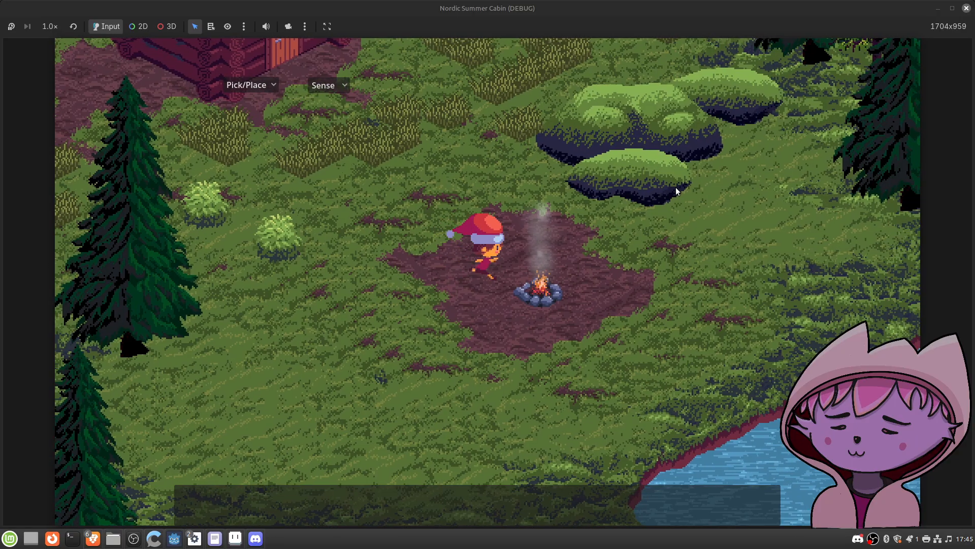
pyautogui.press('a')
pyautogui.press('s')
pyautogui.press('a')
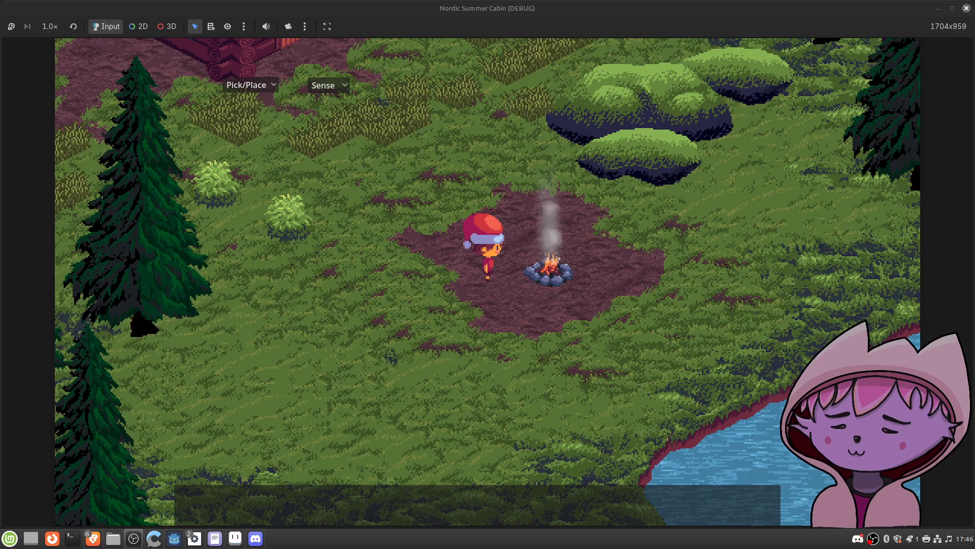
# Step: Walk the player up to the mossy boulders and back to the campfire, examining how character, smoke and flames overlap
pyautogui.hotkey('w', 'd')
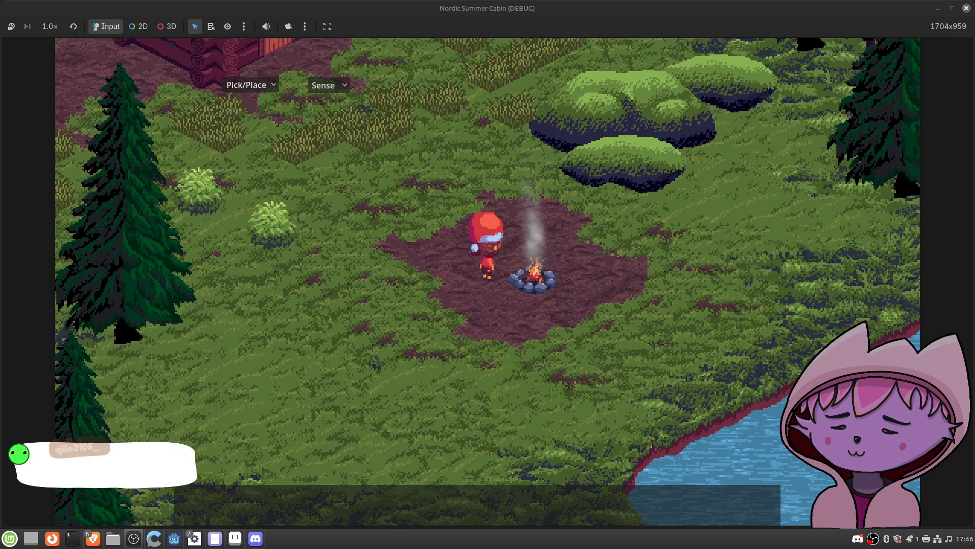
pyautogui.press('a')
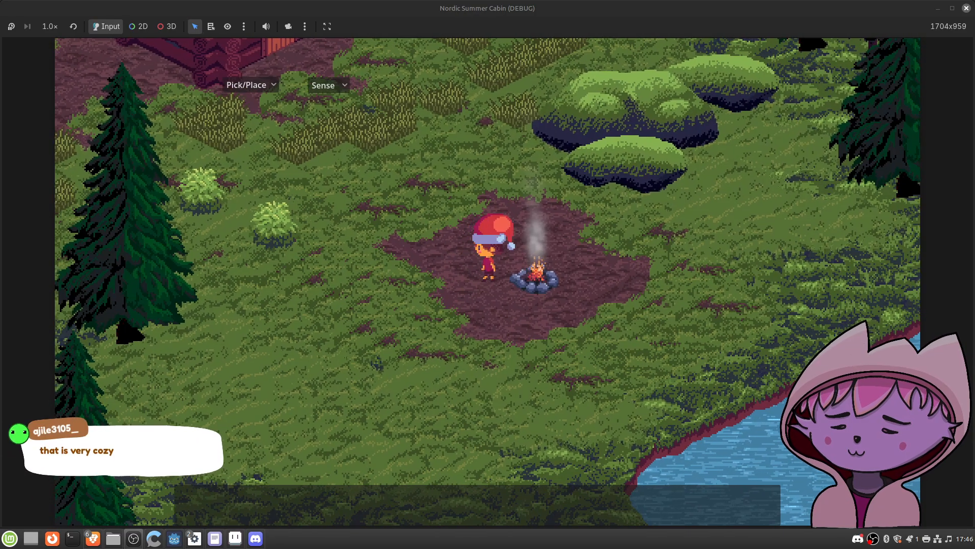
pyautogui.press('w')
pyautogui.press('d')
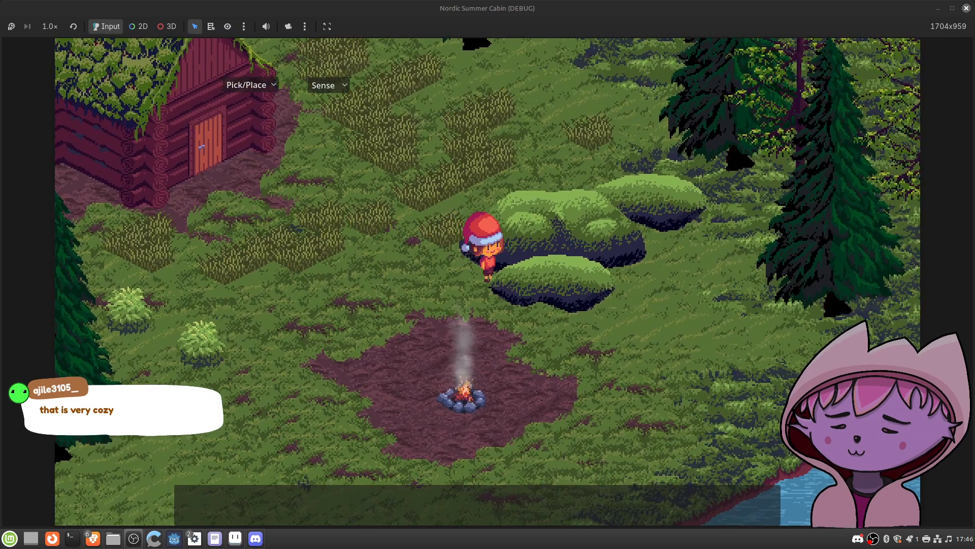
pyautogui.press('s')
pyautogui.press('s')
pyautogui.press('a')
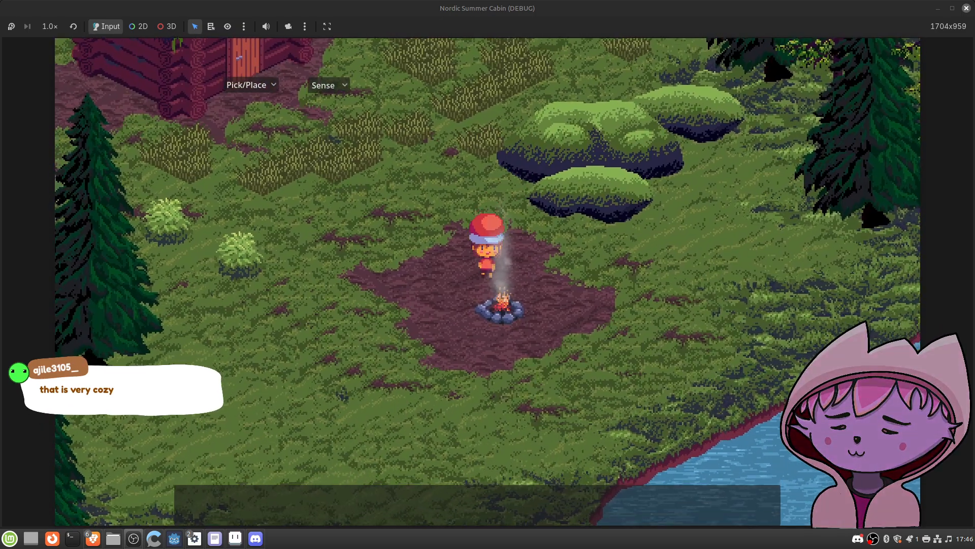
pyautogui.press('s')
pyautogui.press('a')
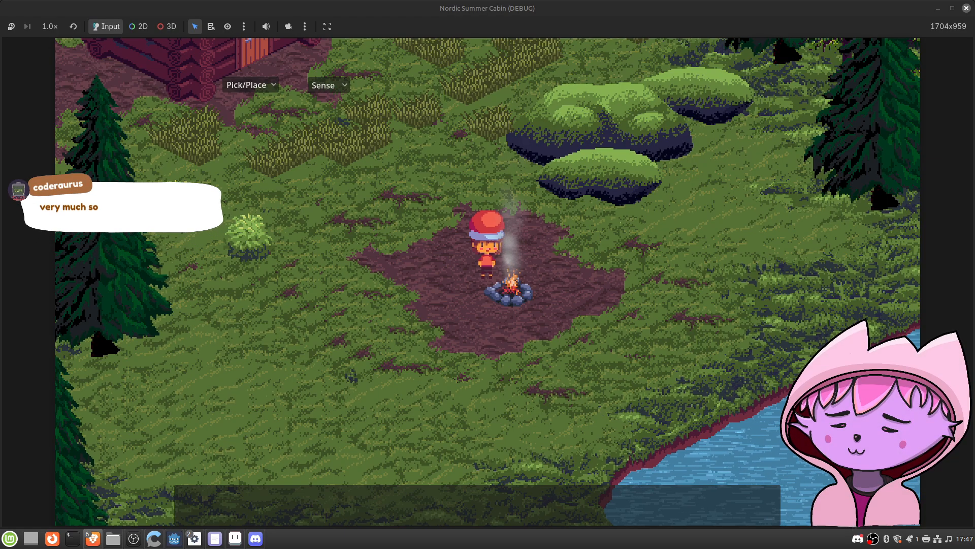
# Step: Bring the browser window with the campfire sounds video over the running game, and move it back out of view
pyautogui.moveTo(974, 56); pyautogui.dragTo(779, 43)
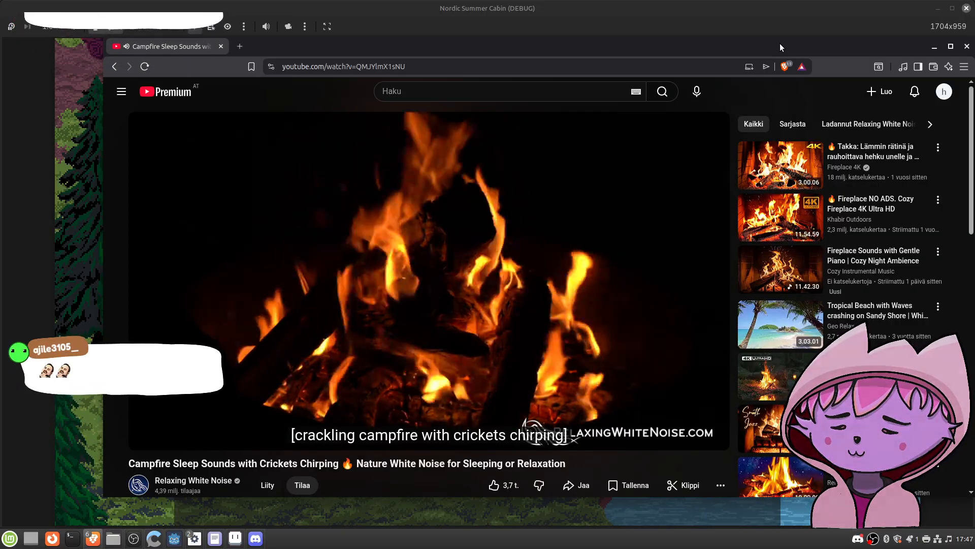
pyautogui.moveTo(675, 49); pyautogui.dragTo(974, 86)
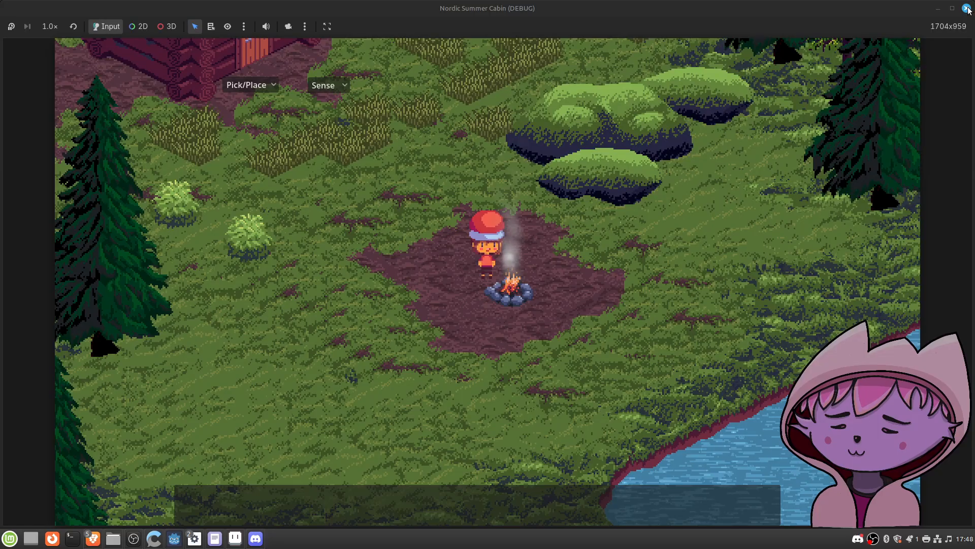
# Step: Walk the player from the campfire to the path west of the cabin and check the Pick/Place action options
pyautogui.press('a')
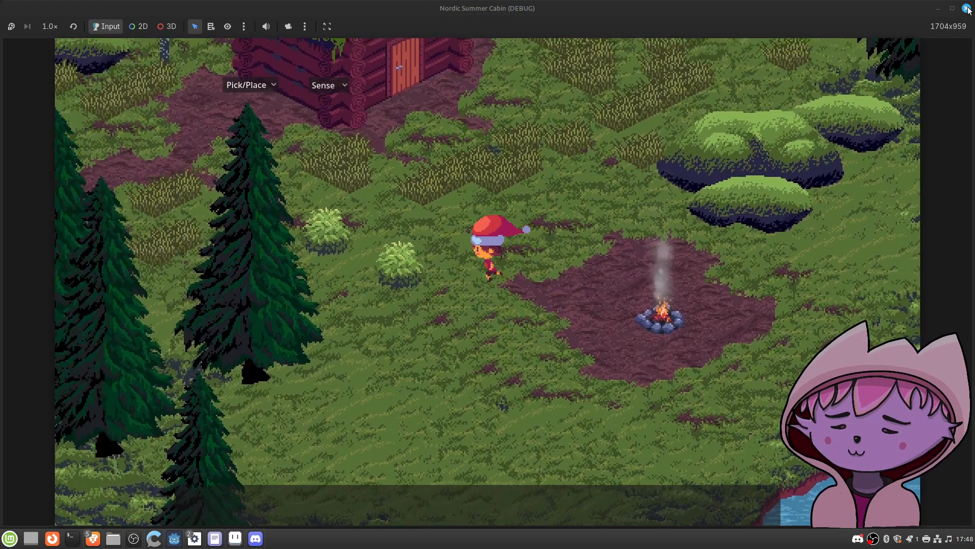
pyautogui.press('w')
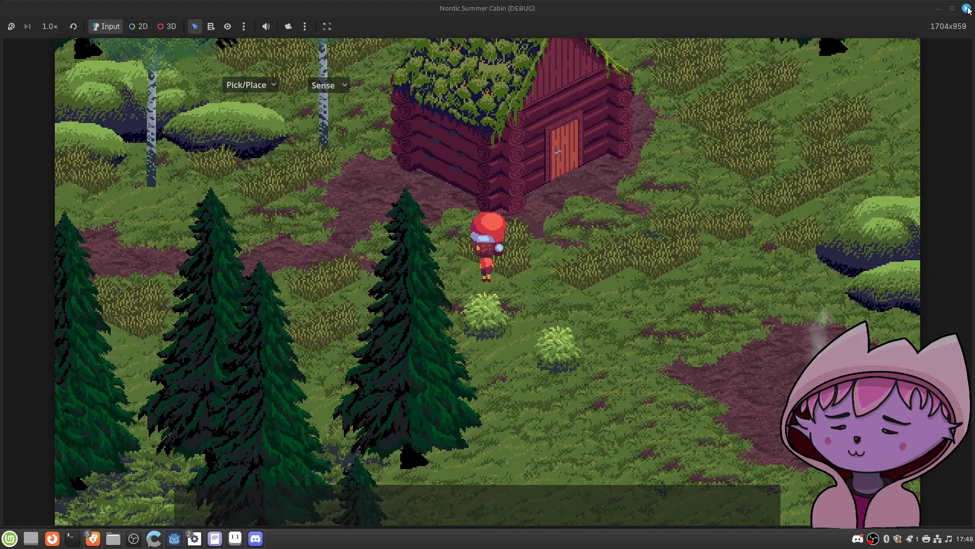
pyautogui.press('w')
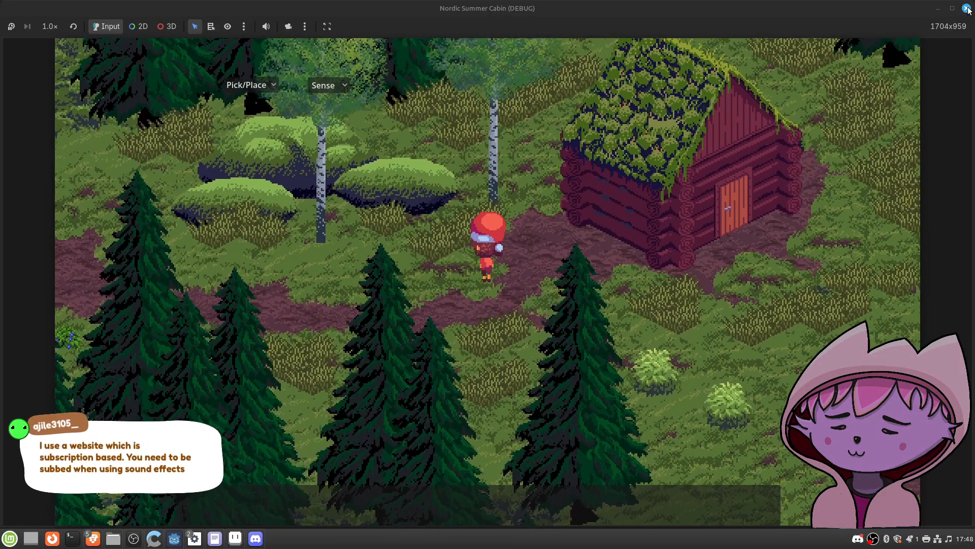
pyautogui.click(270, 84)
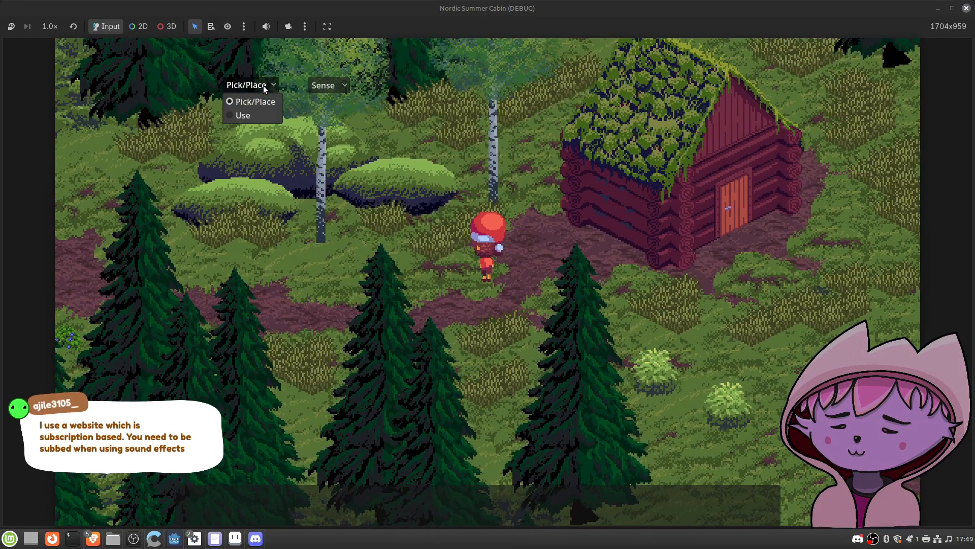
pyautogui.click(263, 87)
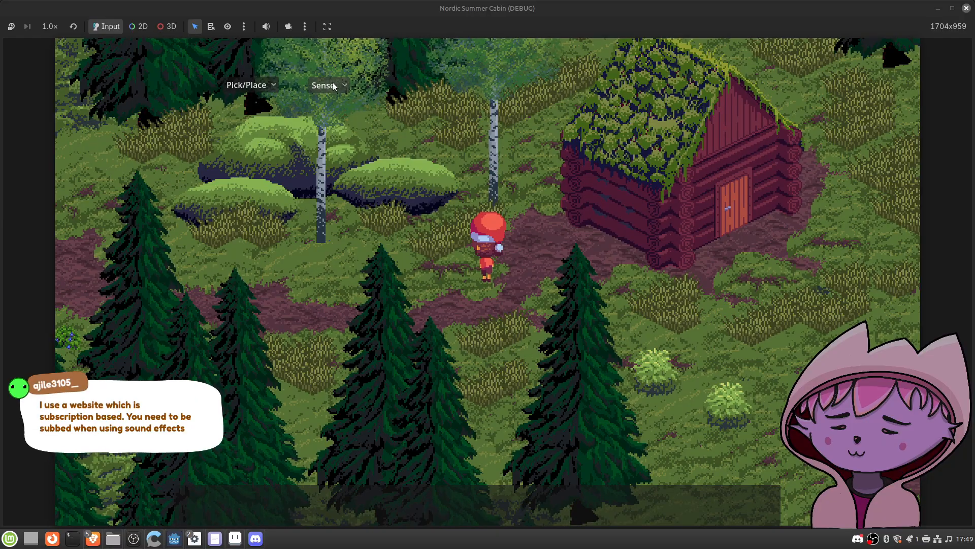
# Step: Walk the player west along the forest path to the blueberry bushes and pick the first blueberry plant
pyautogui.press('a')
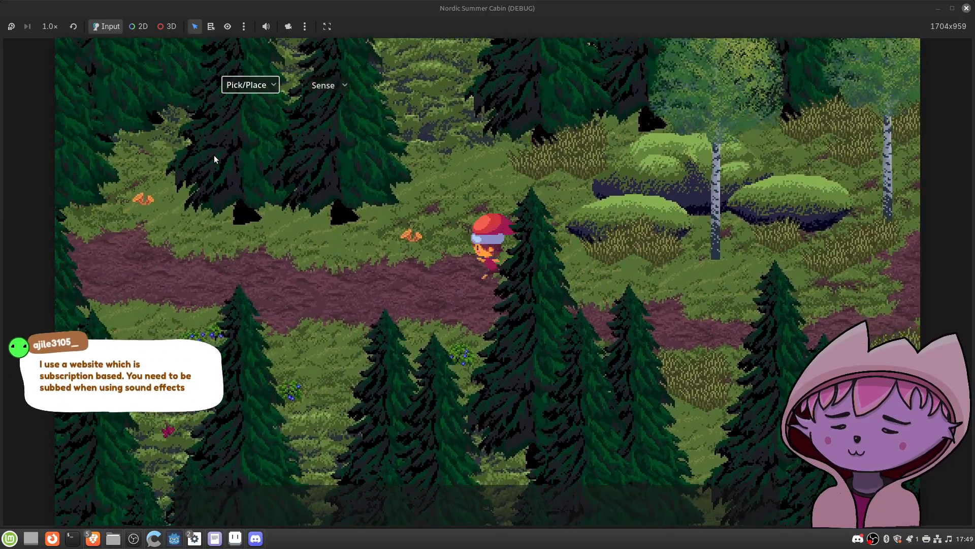
pyautogui.press('a')
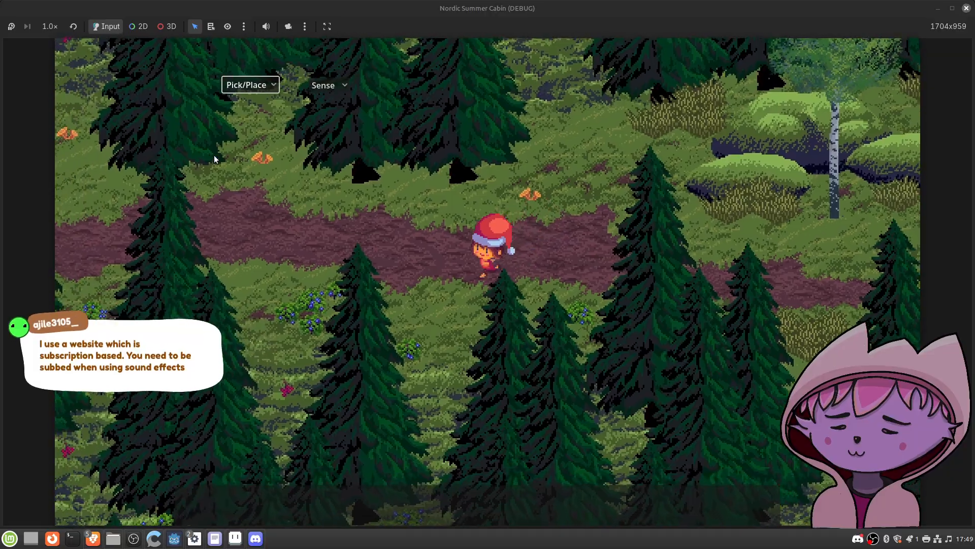
pyautogui.press('w')
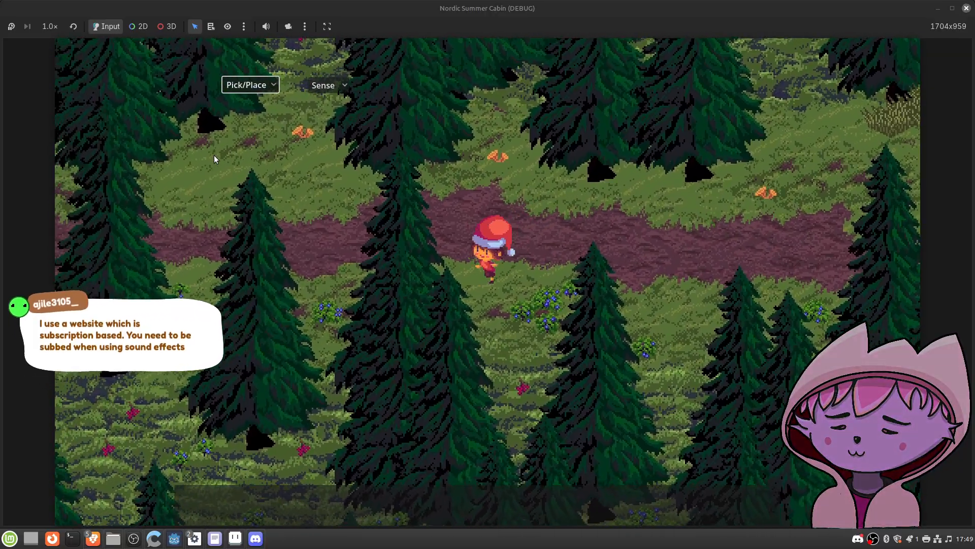
pyautogui.press('s')
pyautogui.press('w')
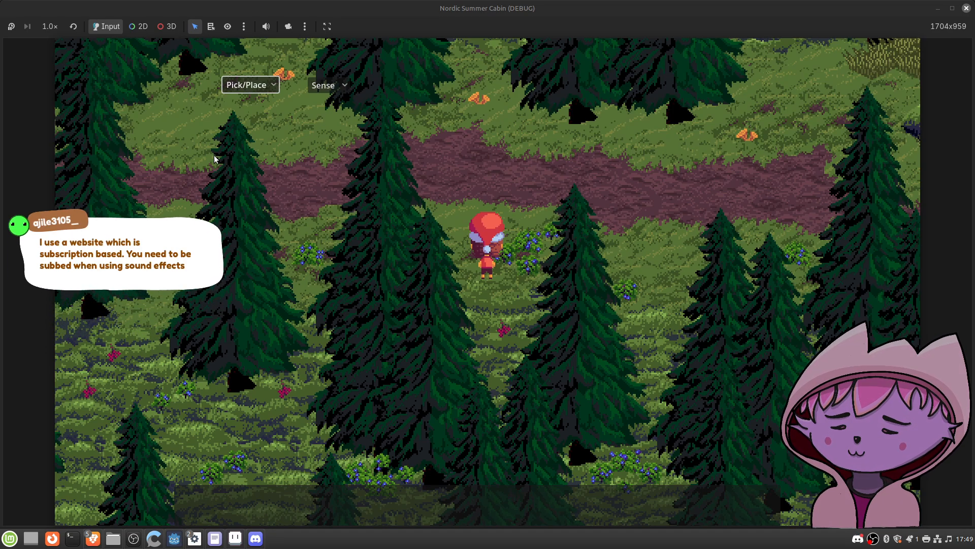
pyautogui.press('w')
pyautogui.press('s')
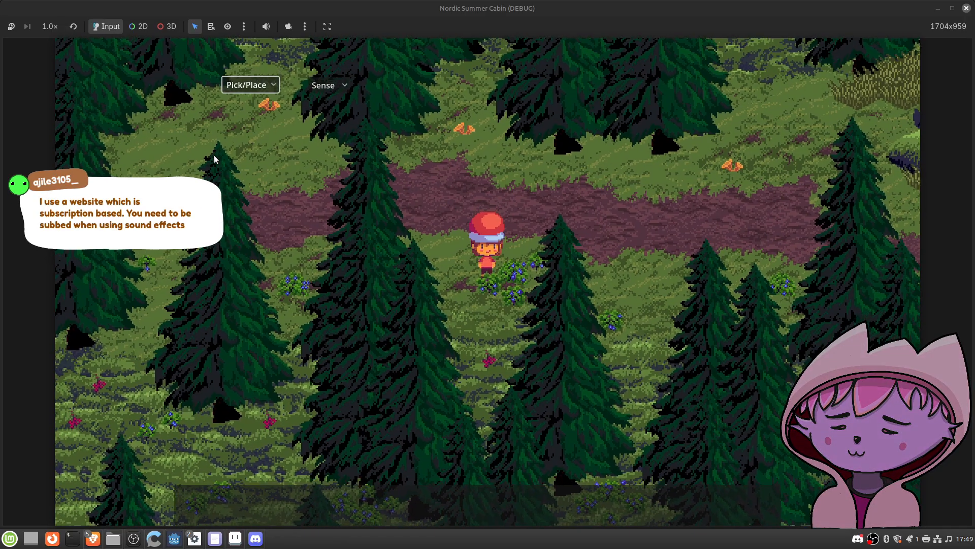
pyautogui.press('e')
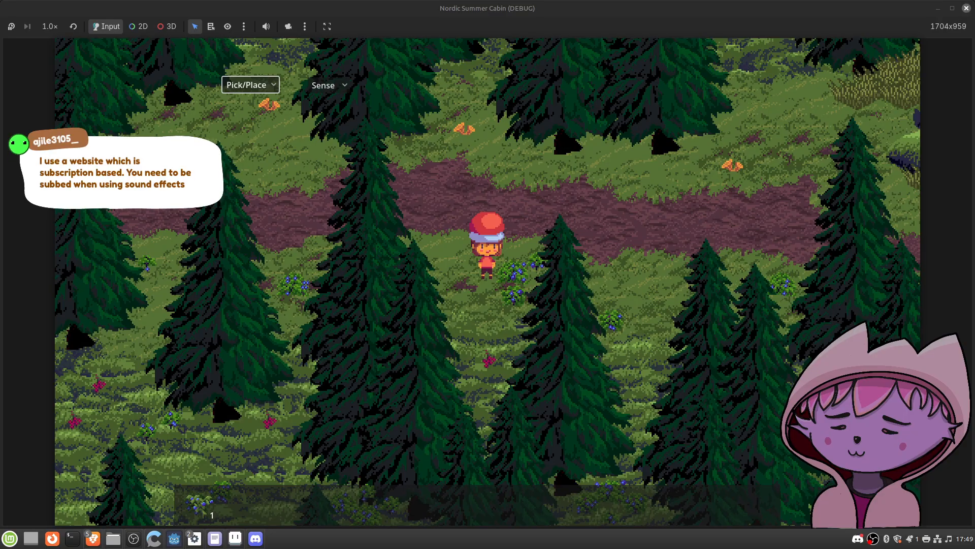
# Step: Turn the player toward the neighbouring blueberry plants and pick a second one
pyautogui.press('a')
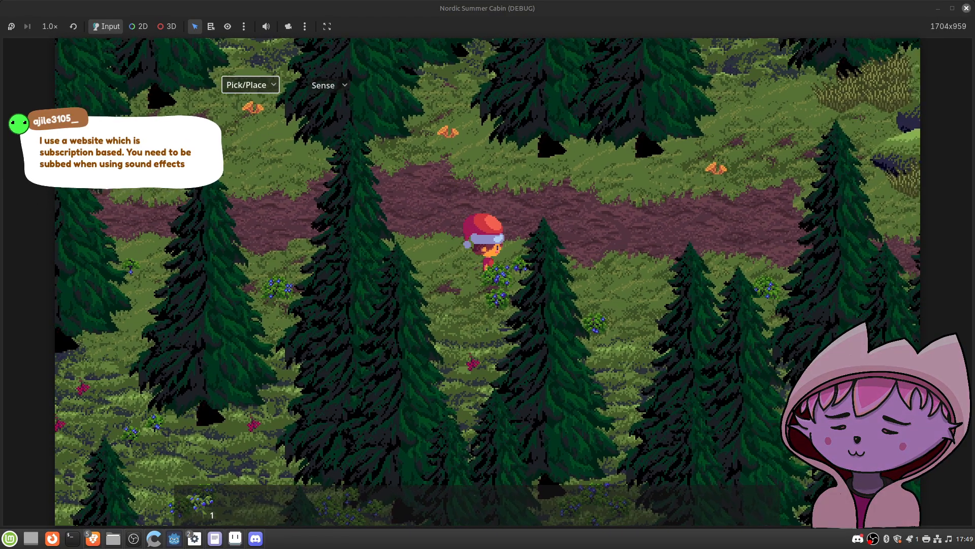
pyautogui.press('d')
pyautogui.press('d')
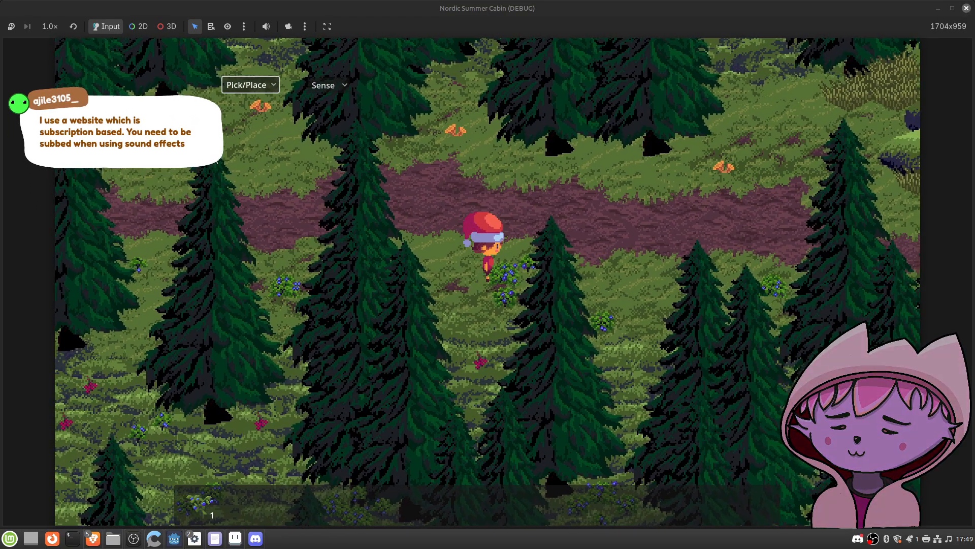
pyautogui.press('e')
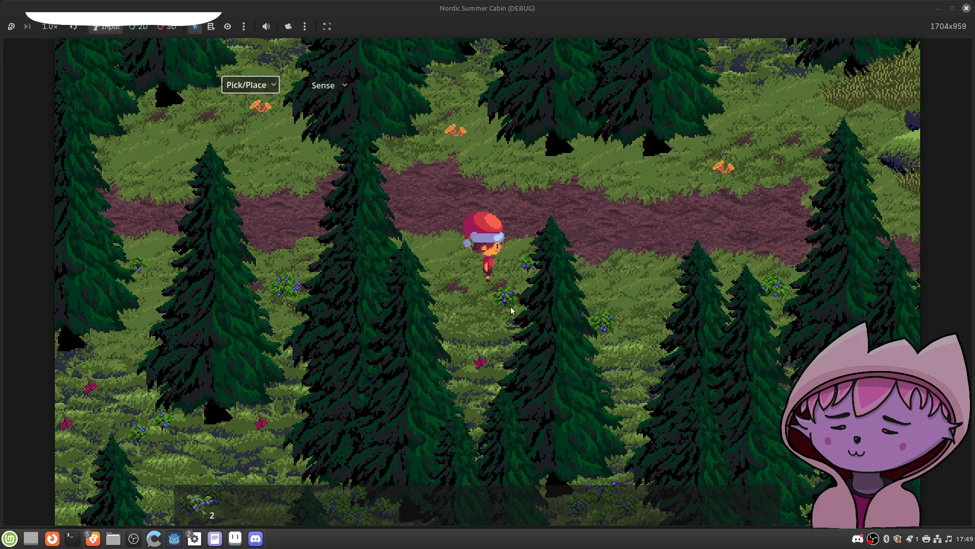
# Step: Reposition the player beside the lower blueberry plant near the spruce and pick it as the third
pyautogui.press('a')
pyautogui.press('s')
pyautogui.press('a')
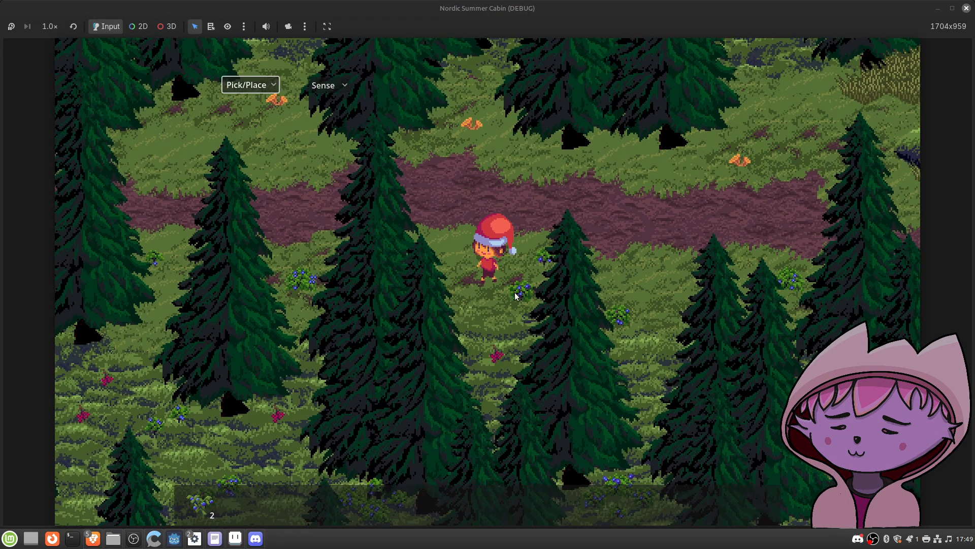
pyautogui.press('s')
pyautogui.press('d')
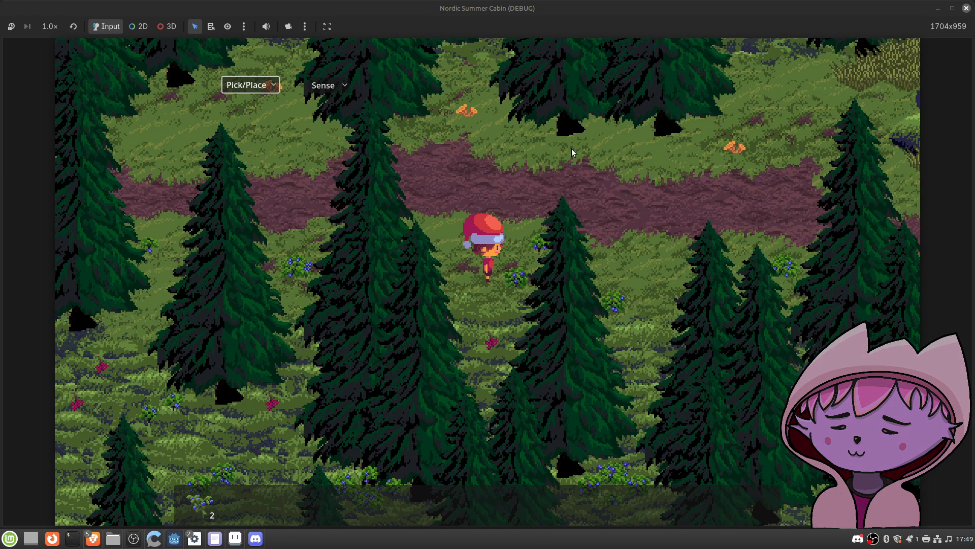
pyautogui.press('d')
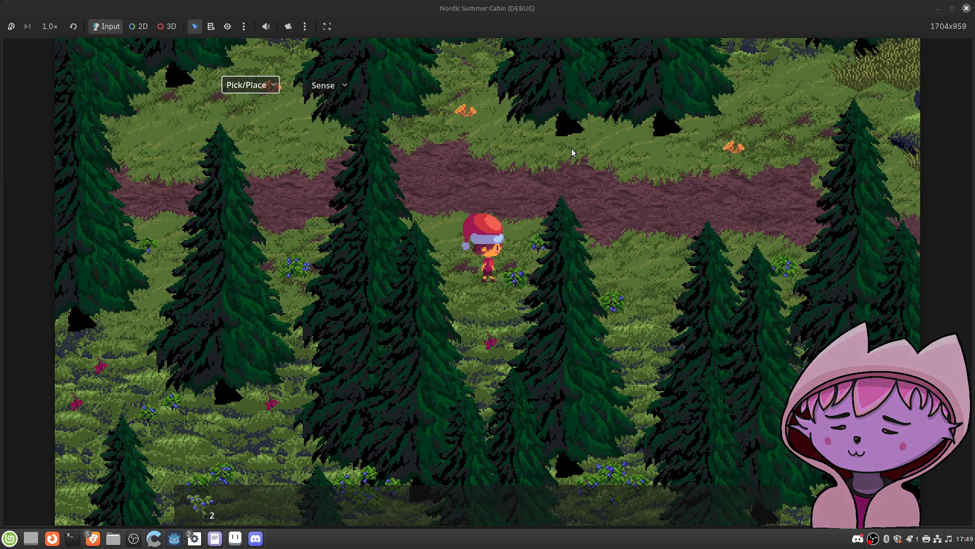
pyautogui.press('e')
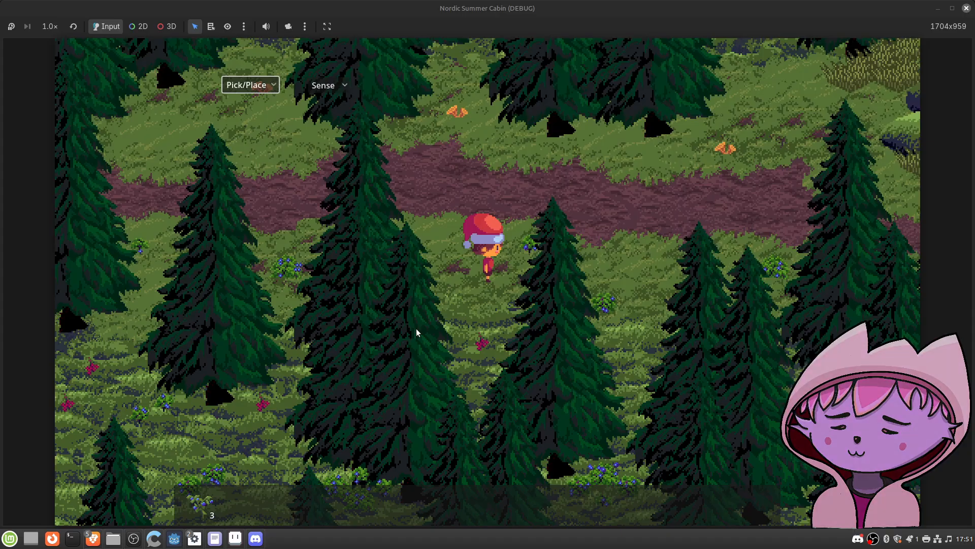
# Step: Stop the running game and review the fire place goals in the stream notes document
pyautogui.click(966, 8)
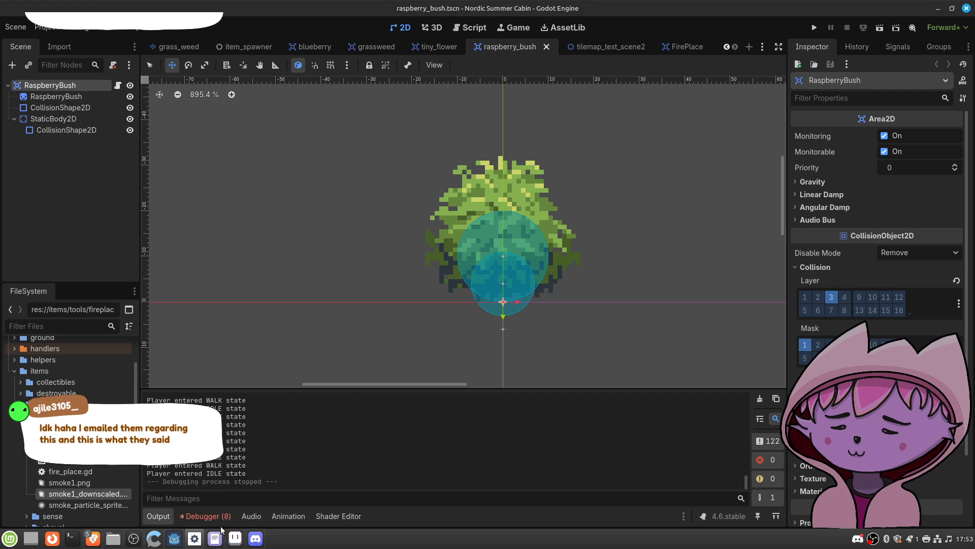
pyautogui.click(215, 539)
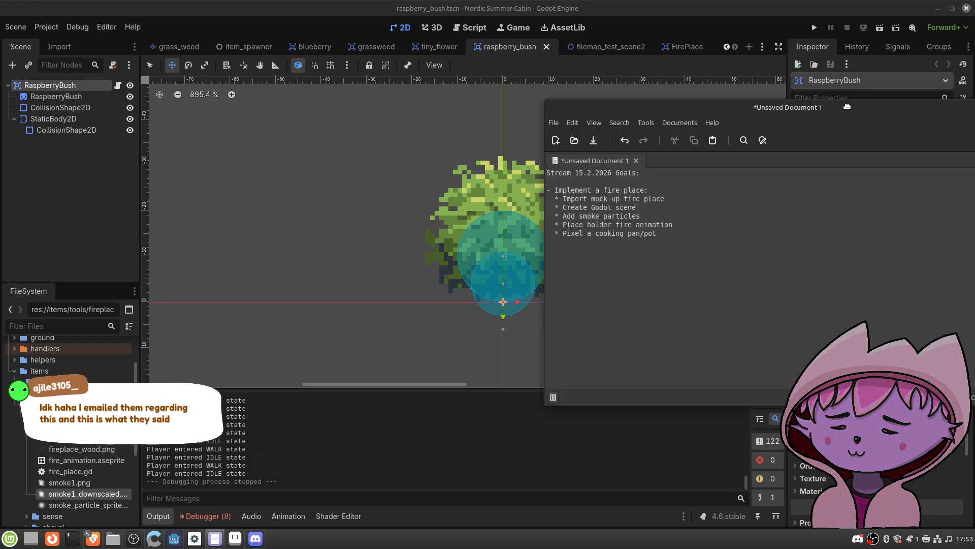
pyautogui.moveTo(855, 106); pyautogui.dragTo(715, 101)
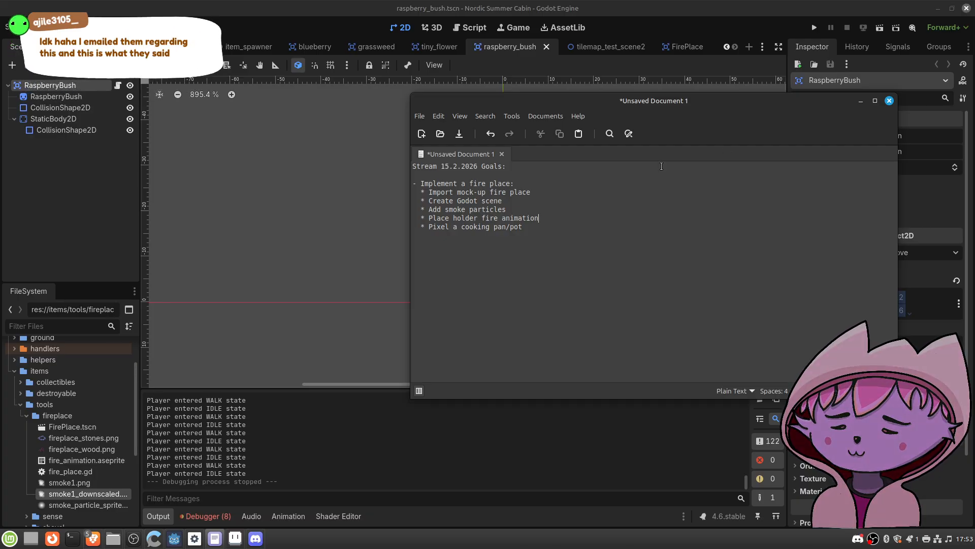
pyautogui.click(860, 101)
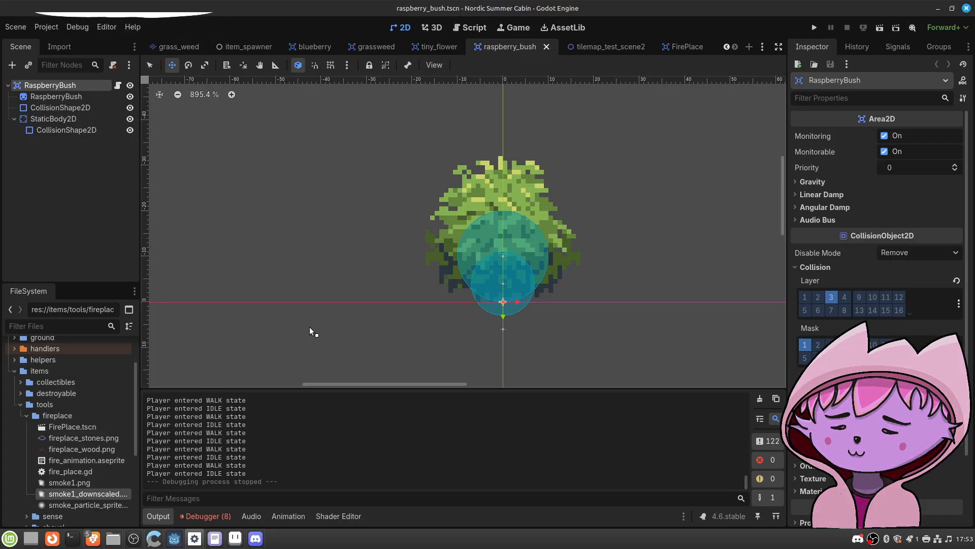
# Step: Open Twitch in a new Brave window, dismissing the suggested collaborators card, and go to the Software and Game Development category
pyautogui.moveTo(100, 539)
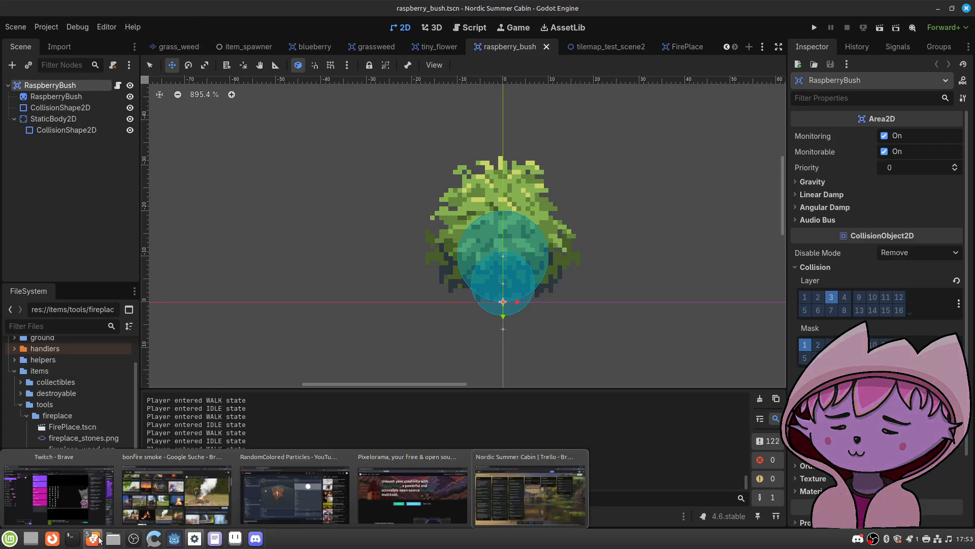
pyautogui.click(81, 507)
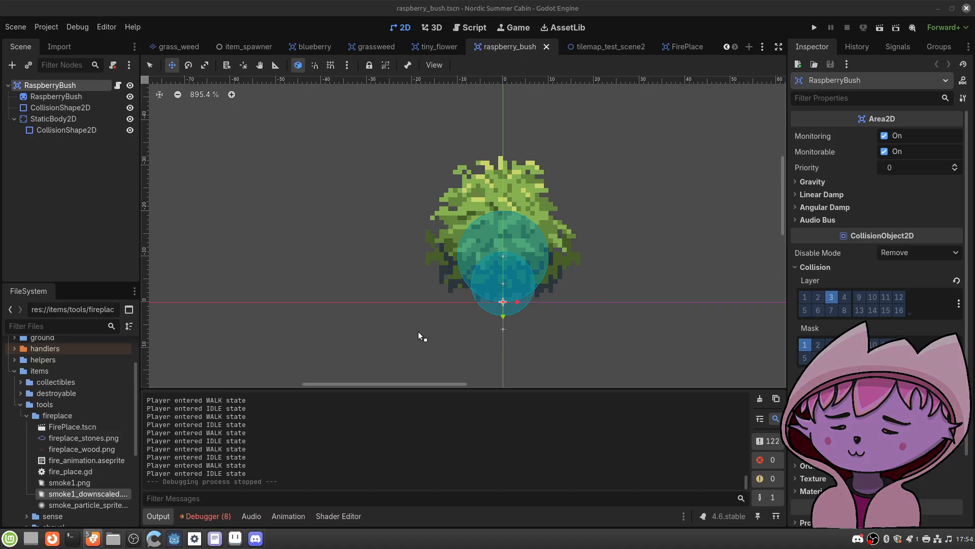
pyautogui.rightClick(93, 539)
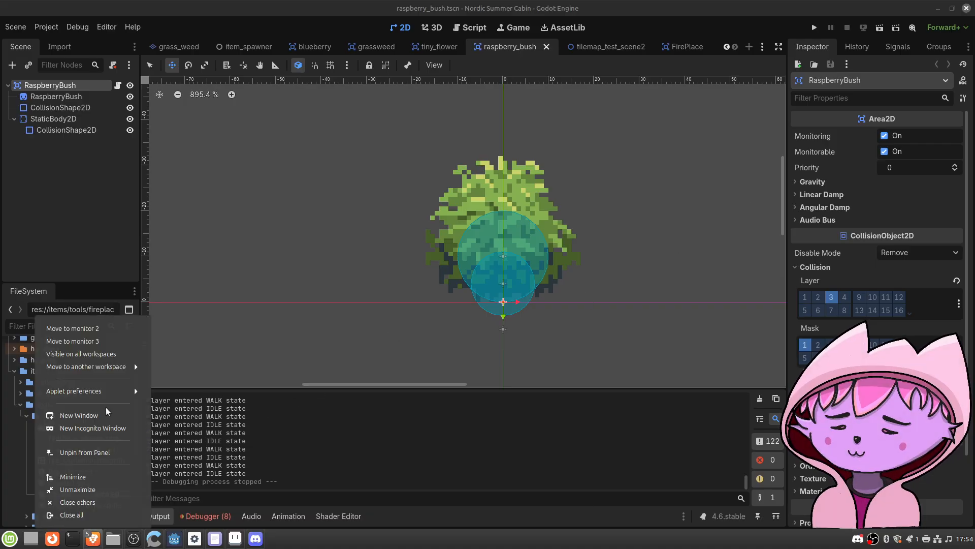
pyautogui.click(102, 420)
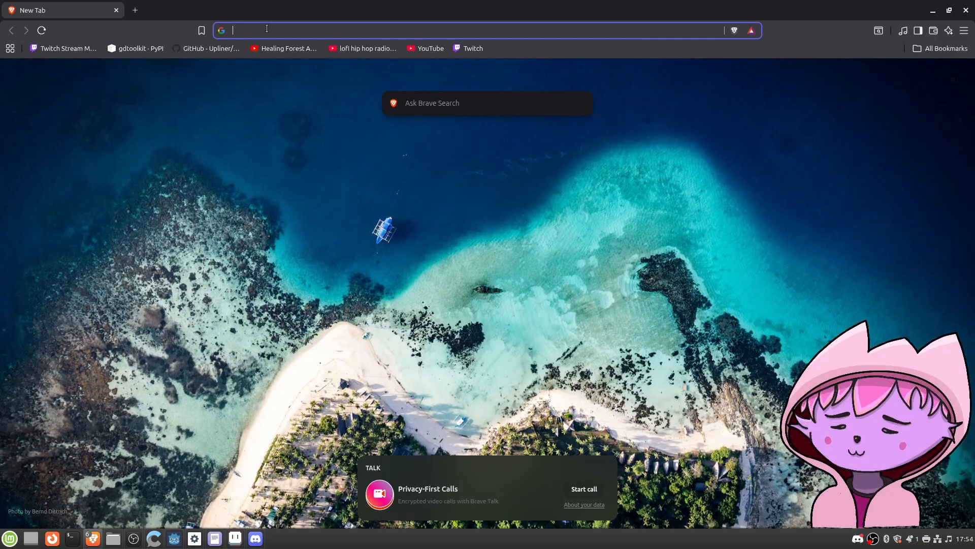
pyautogui.write('twitch')
pyautogui.press('Return')
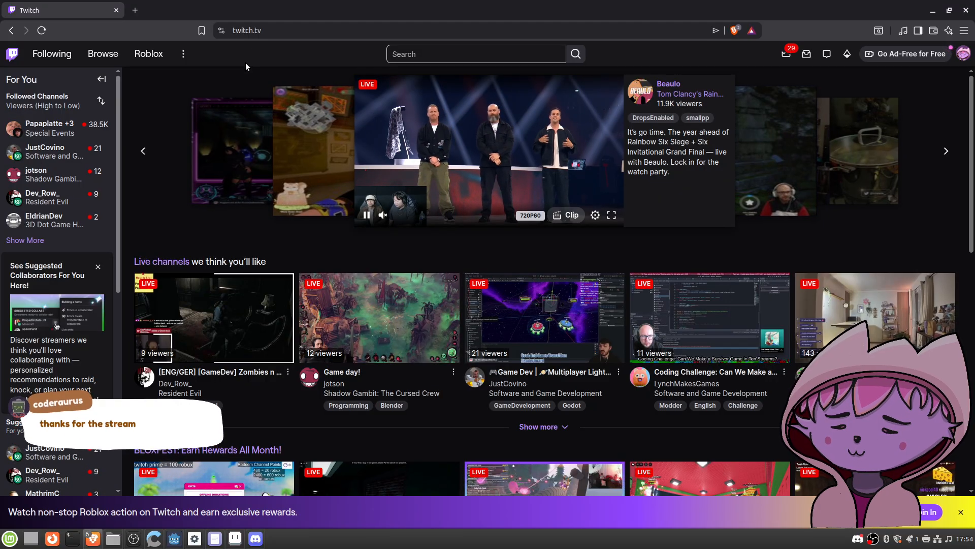
pyautogui.click(99, 268)
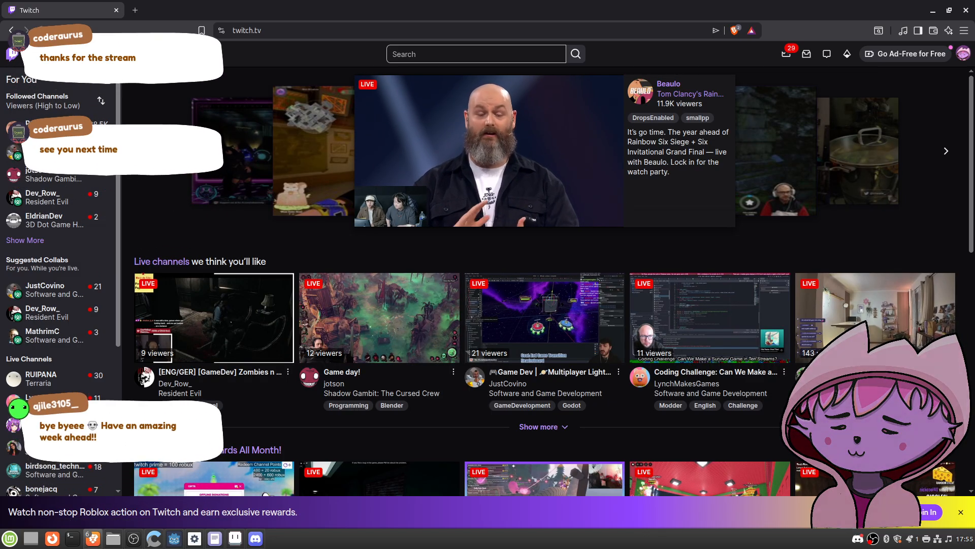
pyautogui.click(770, 394)
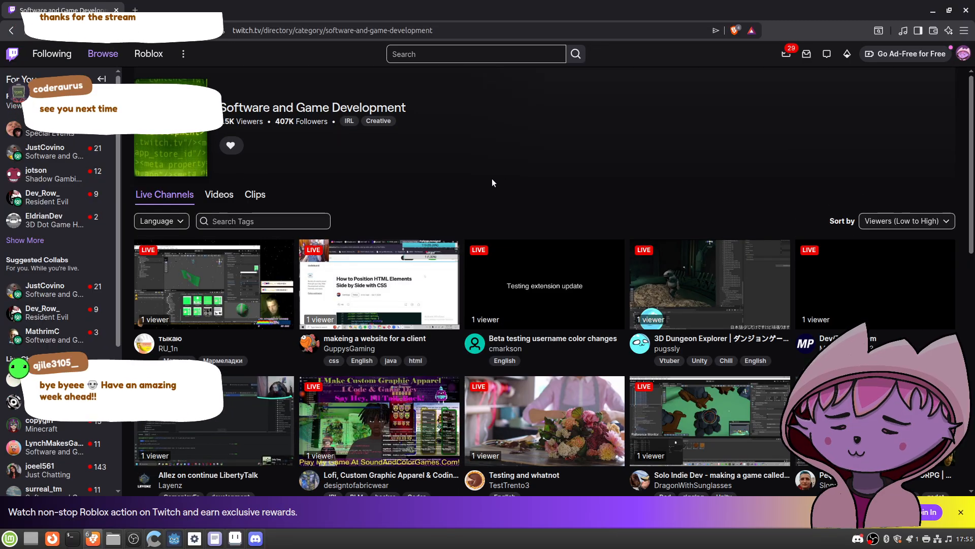
# Step: Examine the live Software and Game Development channels, from the fewest viewers upward, and switch to OBS
pyautogui.scroll(-1, 492, 178)
pyautogui.scroll(-3, 496, 172)
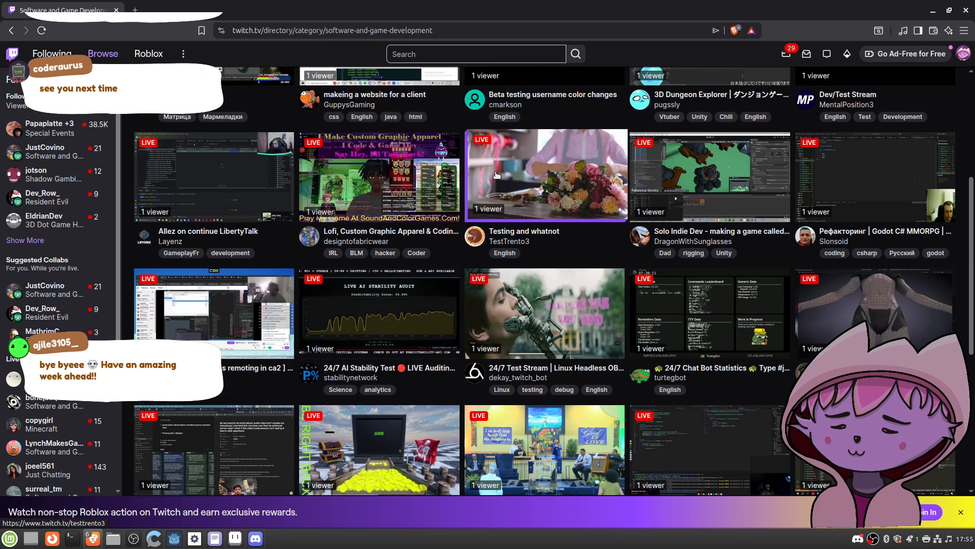
pyautogui.scroll(-1, 495, 173)
pyautogui.scroll(-1, 494, 176)
pyautogui.scroll(-4, 427, 165)
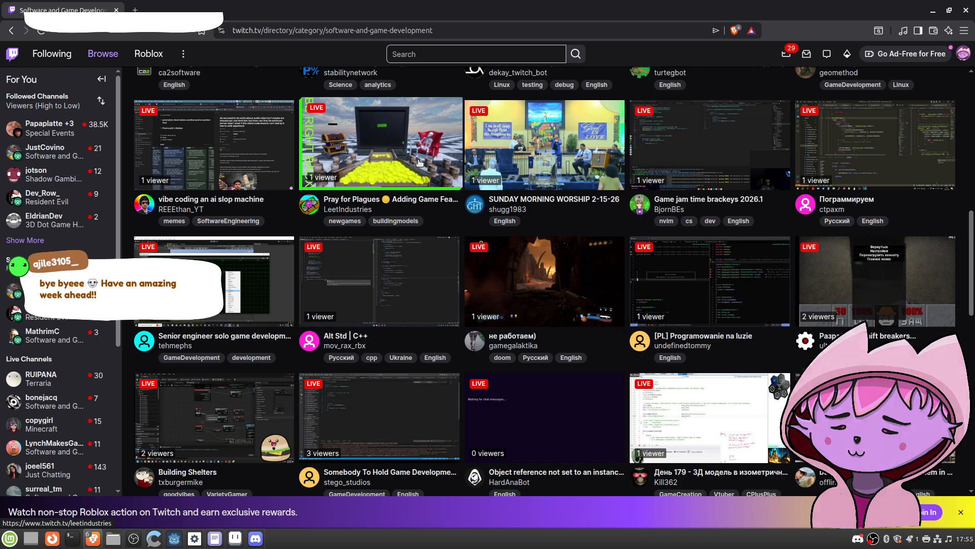
pyautogui.scroll(-3, 419, 161)
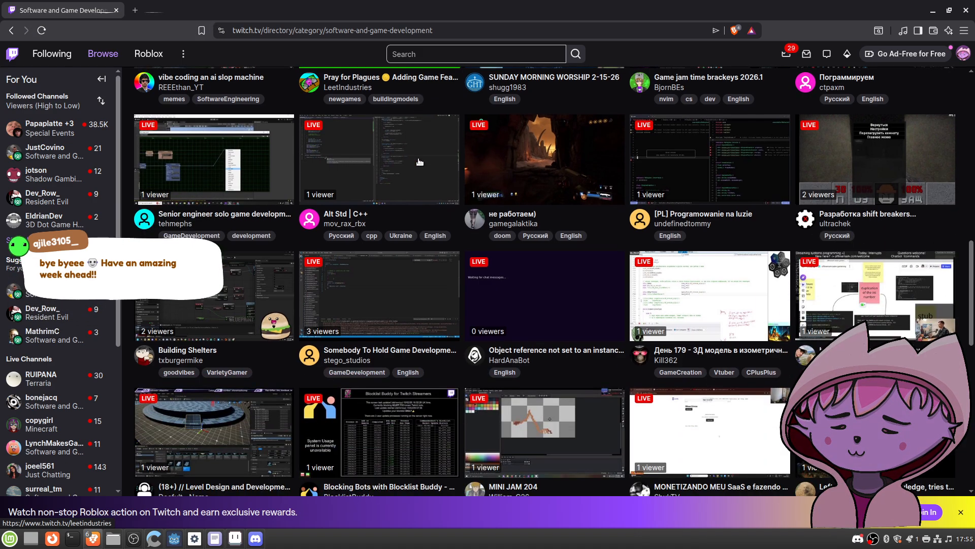
pyautogui.scroll(-3, 420, 161)
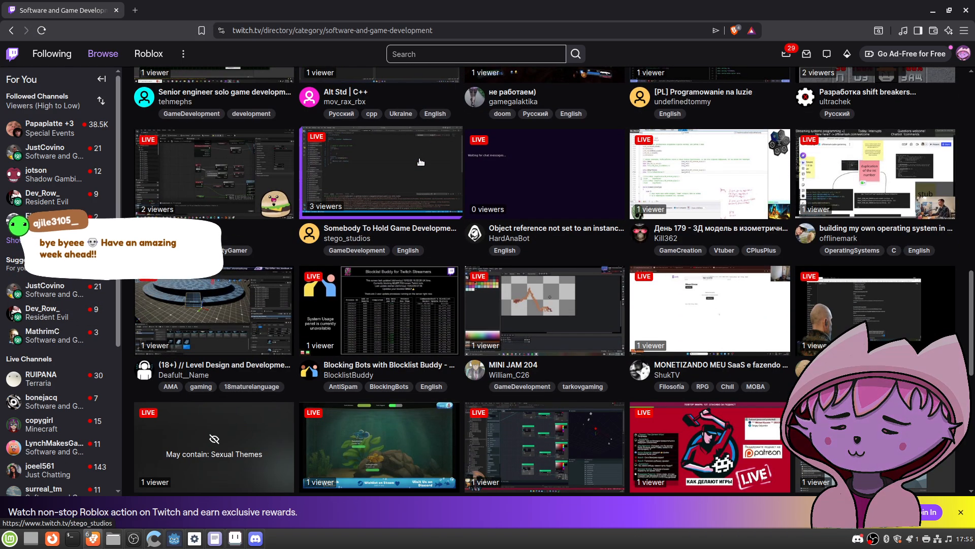
pyautogui.scroll(-3, 421, 162)
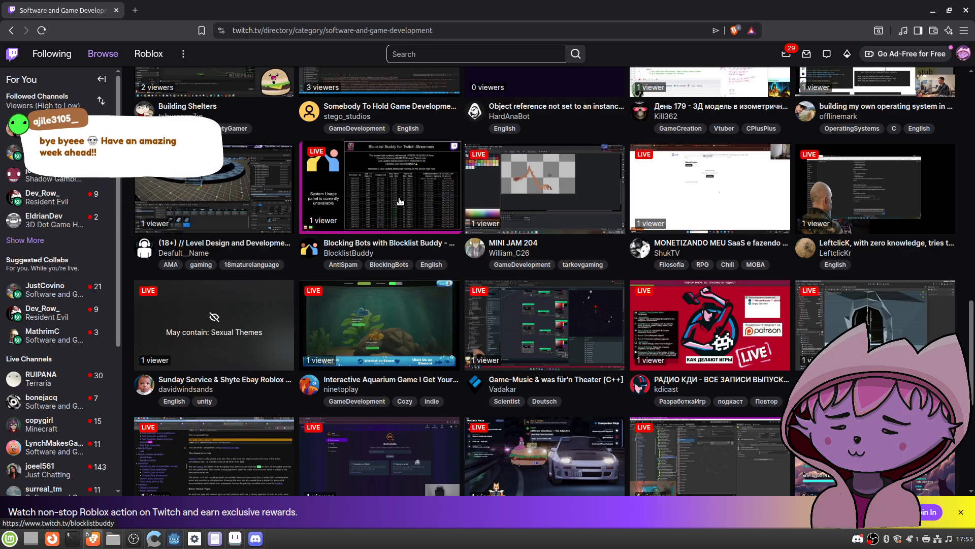
pyautogui.scroll(-5, 400, 205)
pyautogui.scroll(-3, 401, 201)
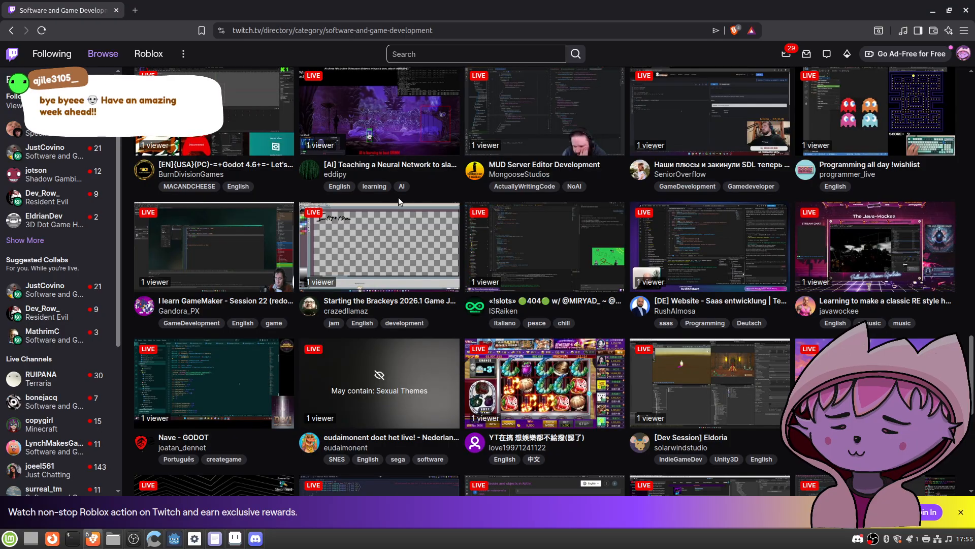
pyautogui.scroll(-5, 398, 197)
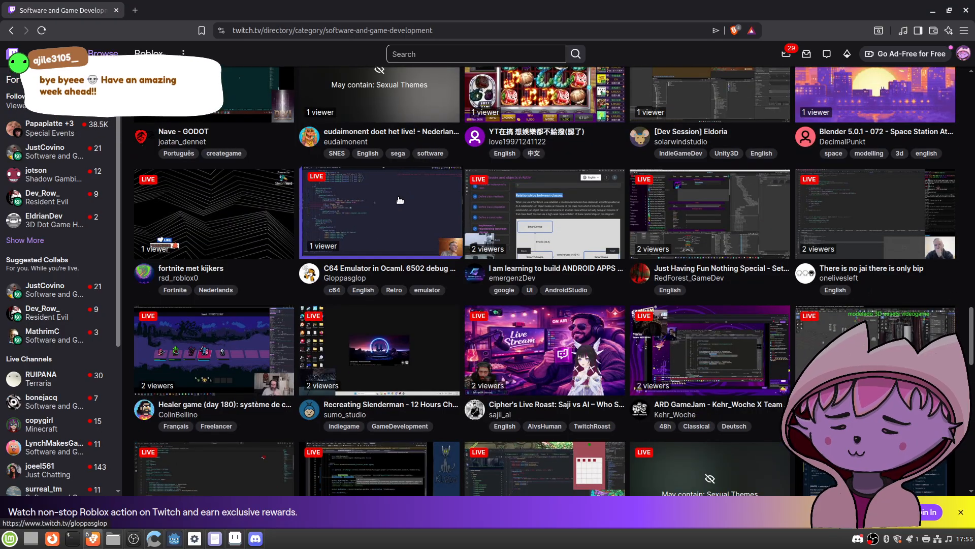
pyautogui.scroll(-3, 399, 198)
pyautogui.scroll(-4, 400, 200)
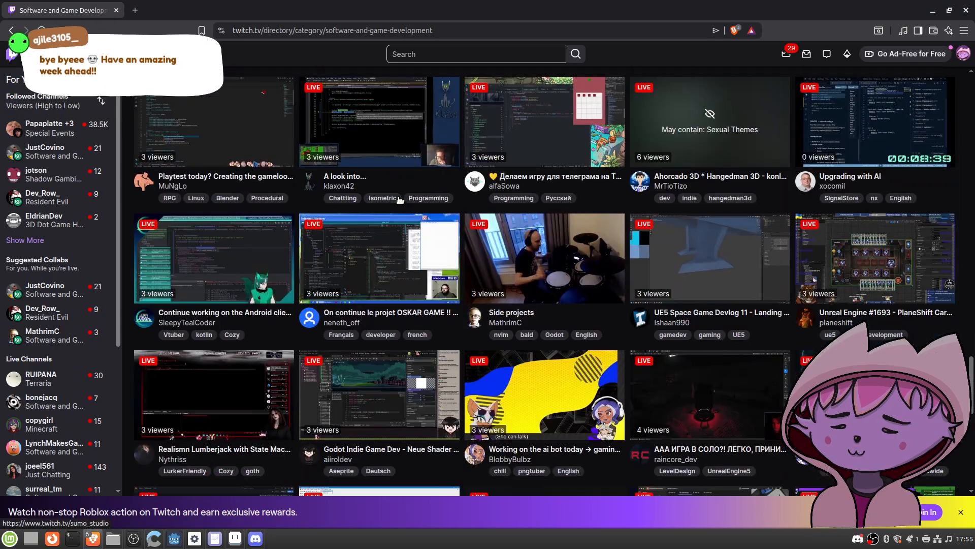
pyautogui.scroll(4, 400, 200)
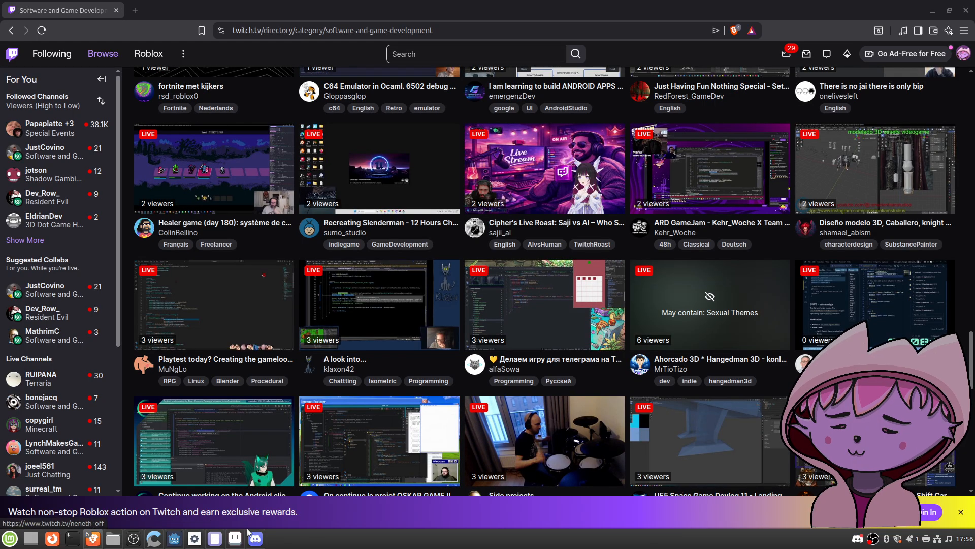
pyautogui.click(143, 539)
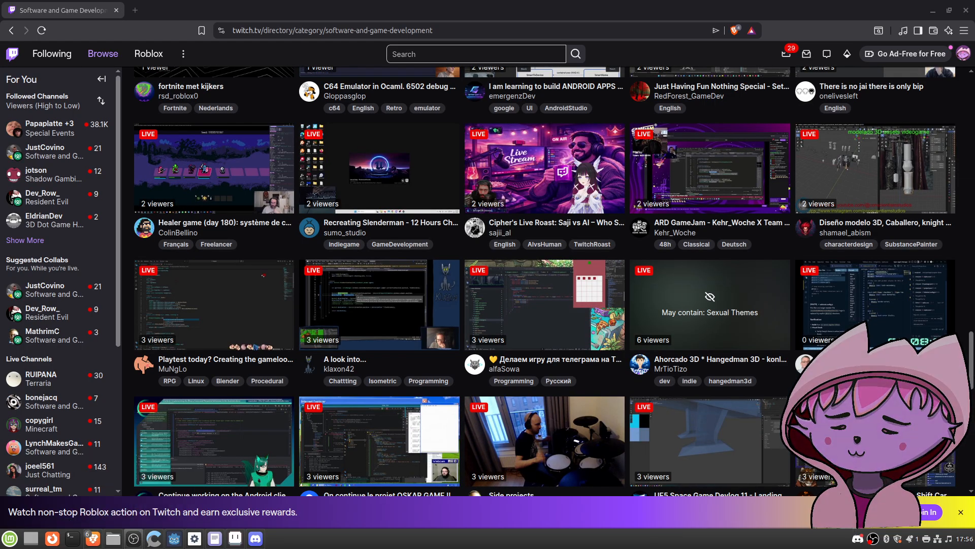